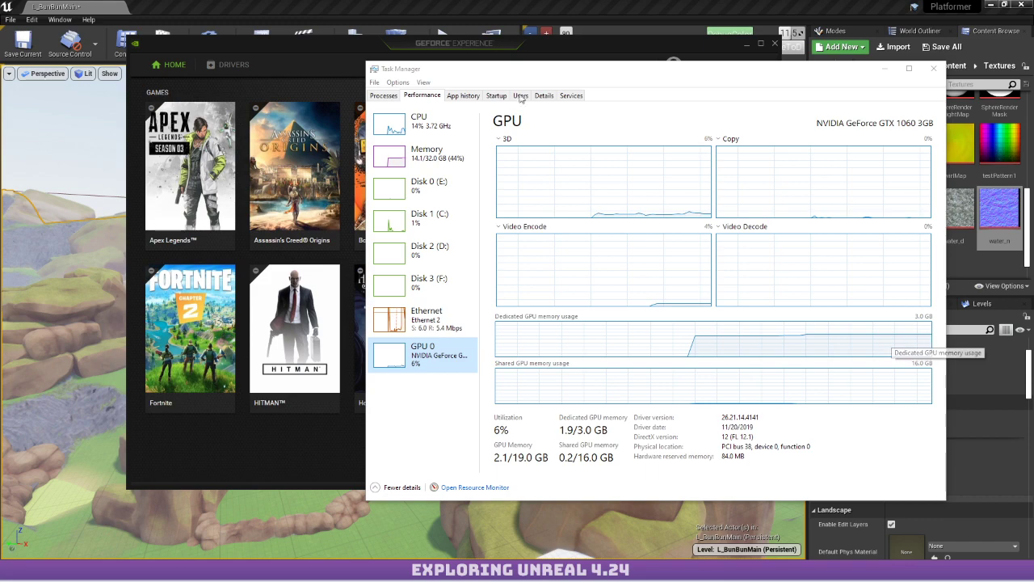
Move the Task Manager window off the screen and bring the Unreal level editor to the front.
{"action": "left_click_drag", "start_coordinate": [583, 71], "coordinate": [0, 87]}
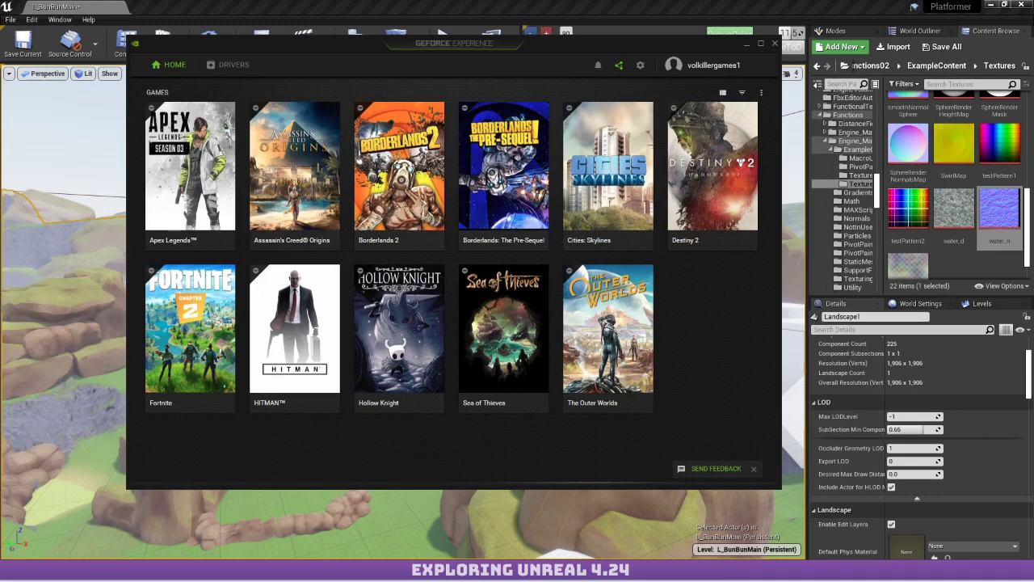
{"action": "left_click", "coordinate": [341, 5]}
{"action": "mouse_move", "coordinate": [305, 325]}
{"action": "right_mouse_down"}
{"action": "mouse_move", "coordinate": [358, 399]}
{"action": "mouse_move", "coordinate": [359, 335]}
{"action": "mouse_move", "coordinate": [288, 327]}
{"action": "right_mouse_up"}
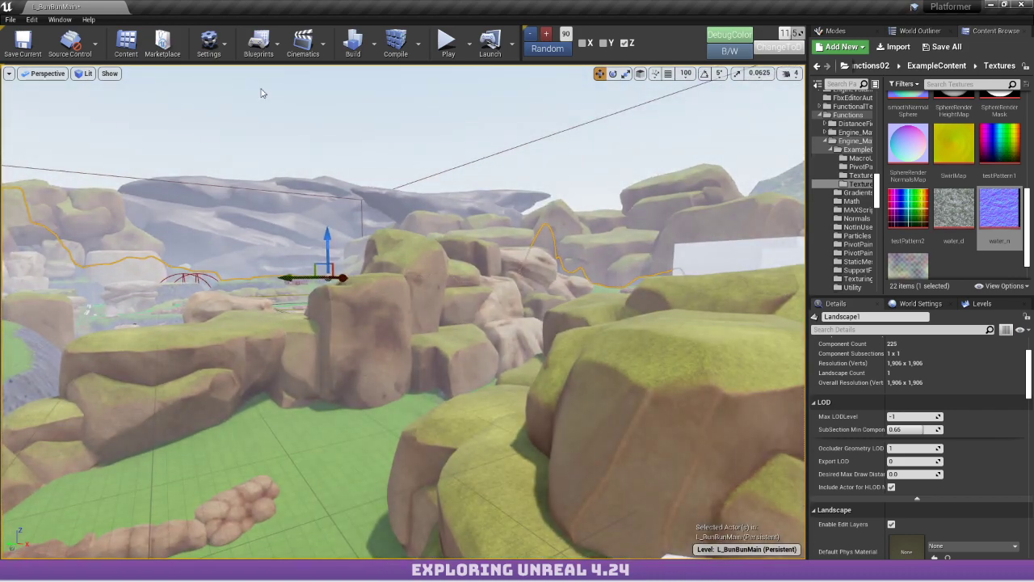
Open the Engine Scalability Settings for the editor.
{"action": "left_click", "coordinate": [209, 42]}
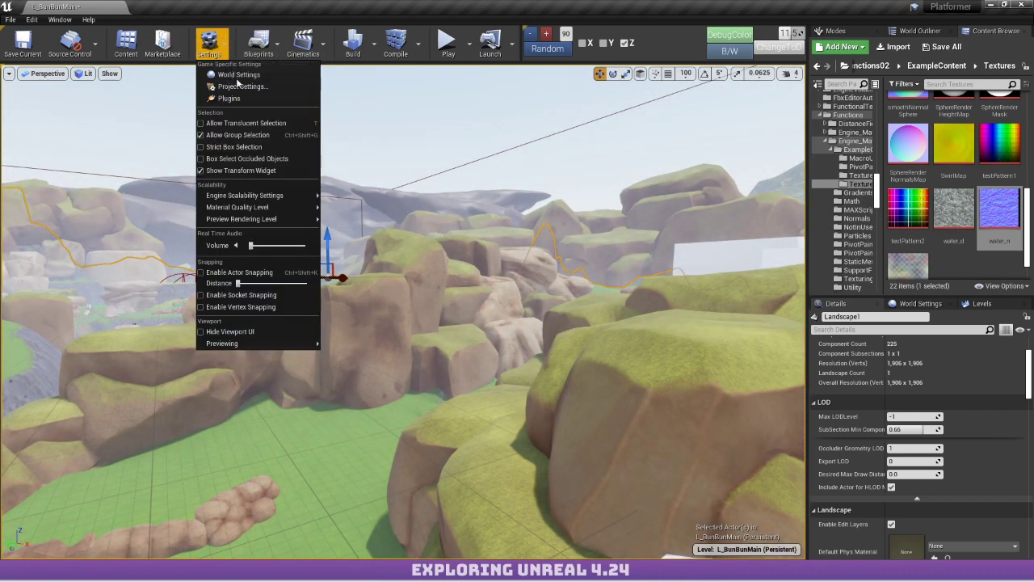
{"action": "left_click", "coordinate": [371, 49]}
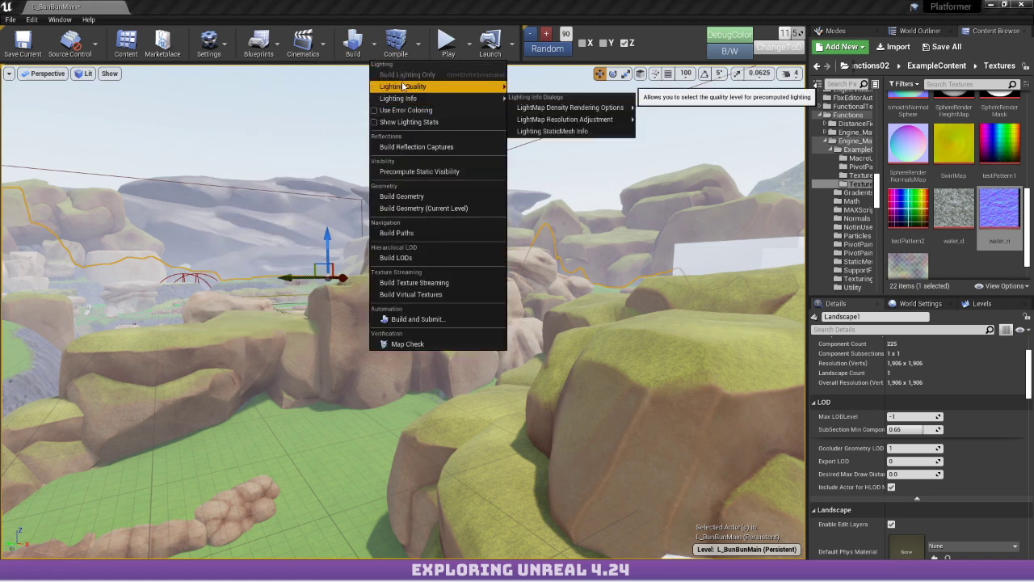
{"action": "left_click", "coordinate": [209, 42]}
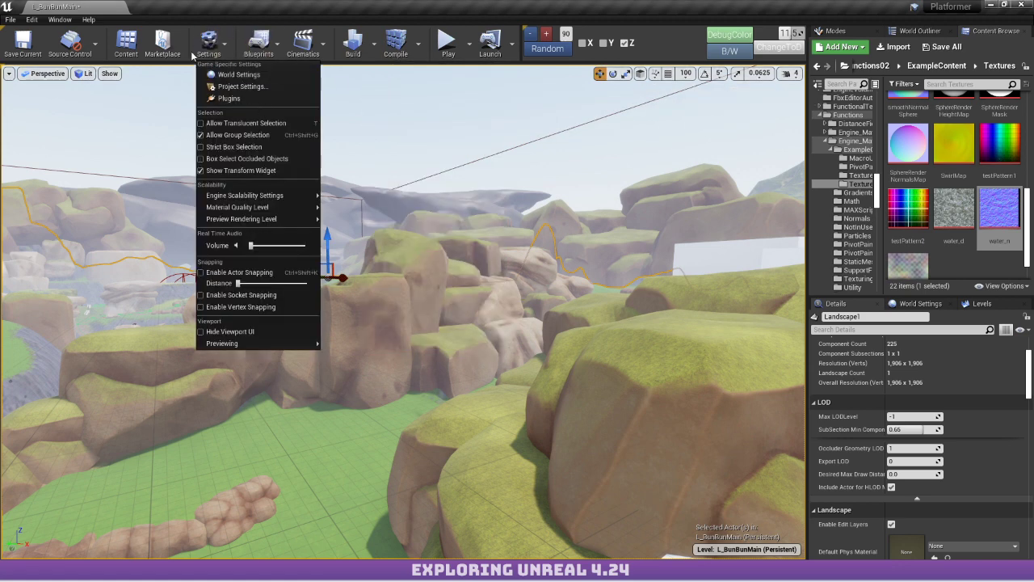
{"action": "mouse_move", "coordinate": [284, 198]}
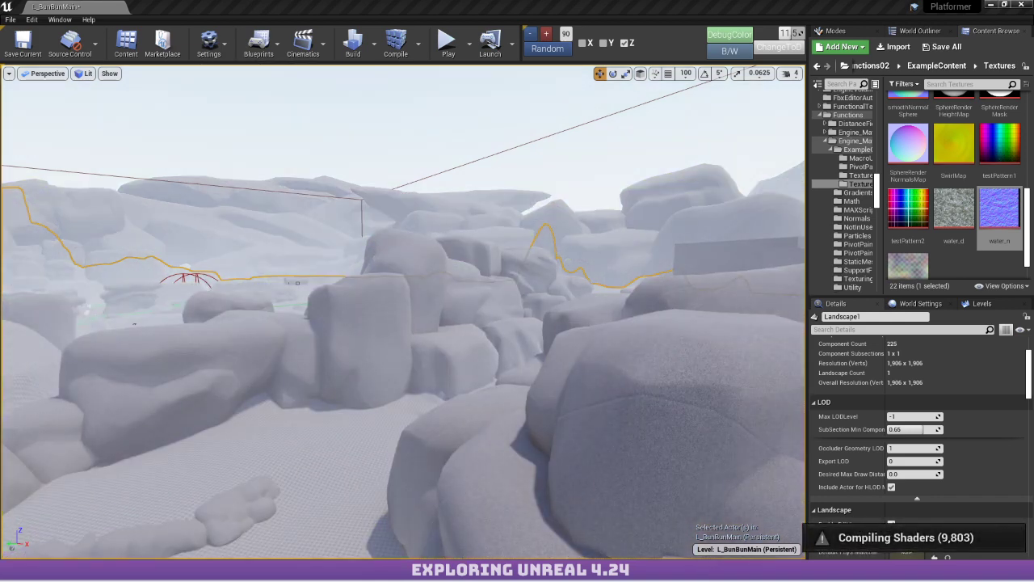
Examine the level's rocks, pond and red house in the perspective viewport.
{"action": "right_click_drag", "start_coordinate": [353, 298], "coordinate": [670, 346]}
{"action": "right_click_drag", "start_coordinate": [517, 348], "coordinate": [356, 286]}
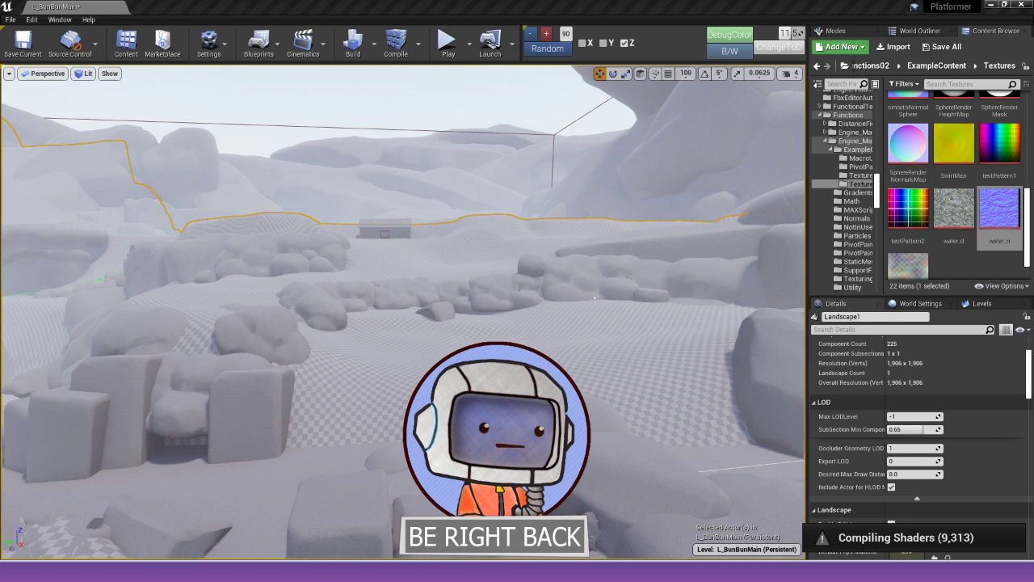
{"action": "right_click_drag", "start_coordinate": [170, 391], "coordinate": [160, 332]}
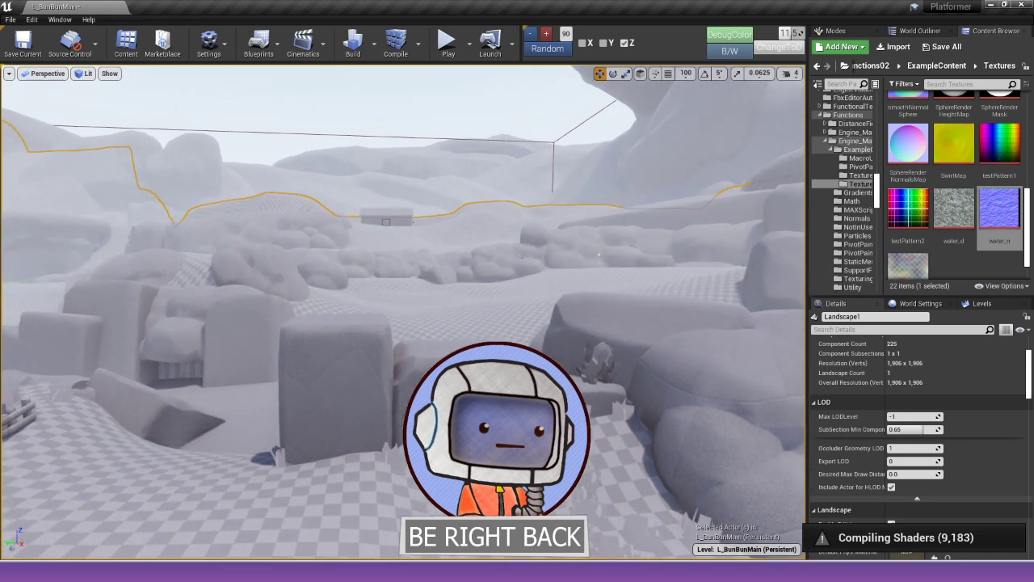
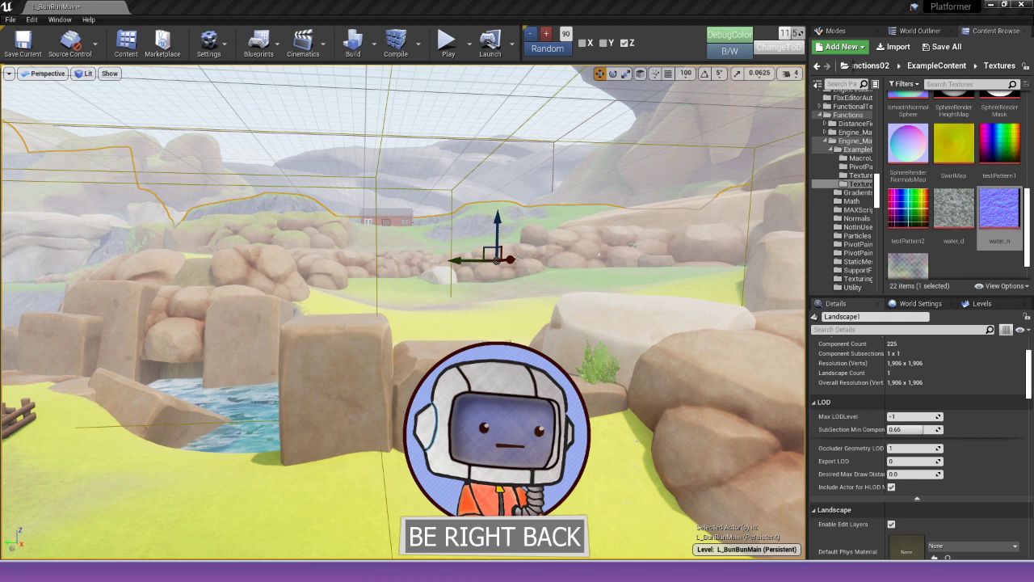
{"action": "key", "text": "XF86AudioLowerVolume"}
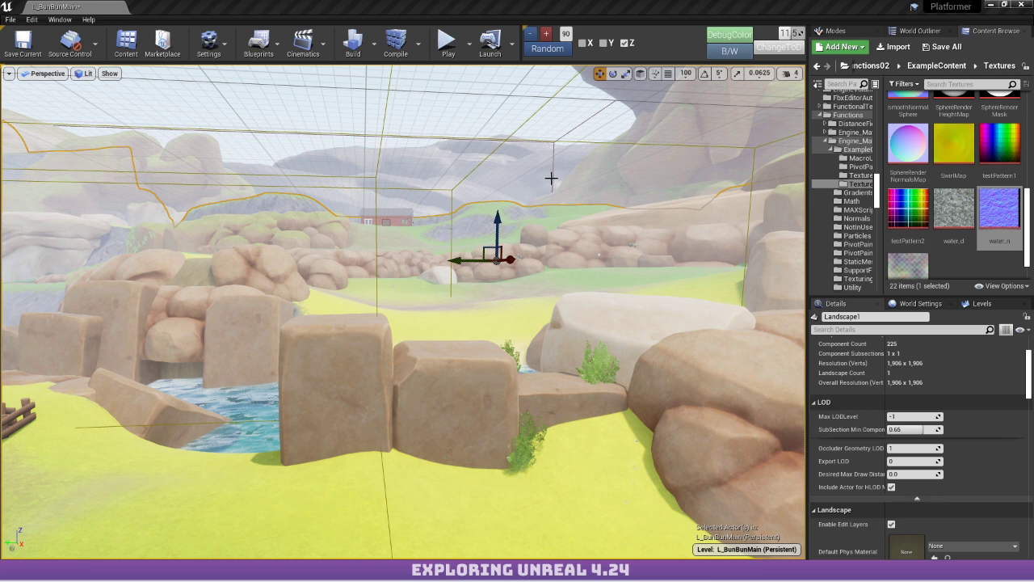
{"action": "right_click_drag", "start_coordinate": [427, 241], "coordinate": [429, 280]}
{"action": "key", "text": "w"}
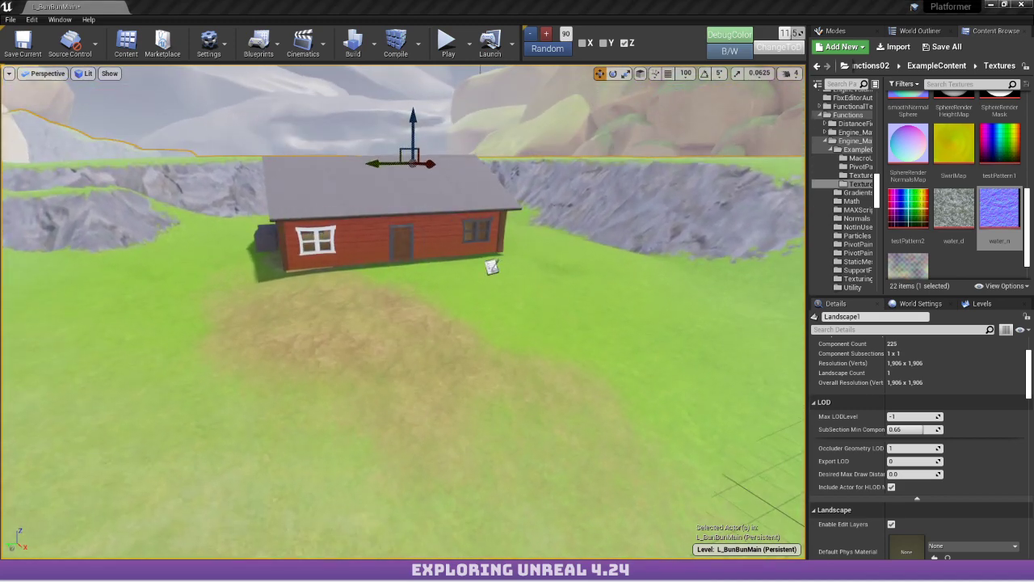
{"action": "right_click_drag", "start_coordinate": [610, 277], "coordinate": [413, 293]}
{"action": "right_click_drag", "start_coordinate": [227, 253], "coordinate": [202, 259]}
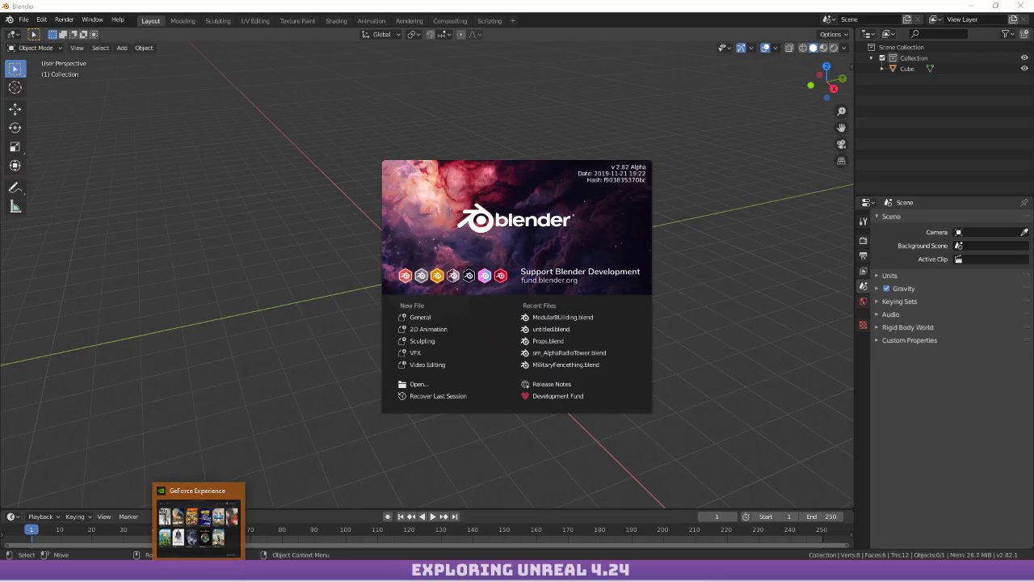
Close the running GeForce Experience and Blender windows.
{"action": "right_click", "coordinate": [199, 569]}
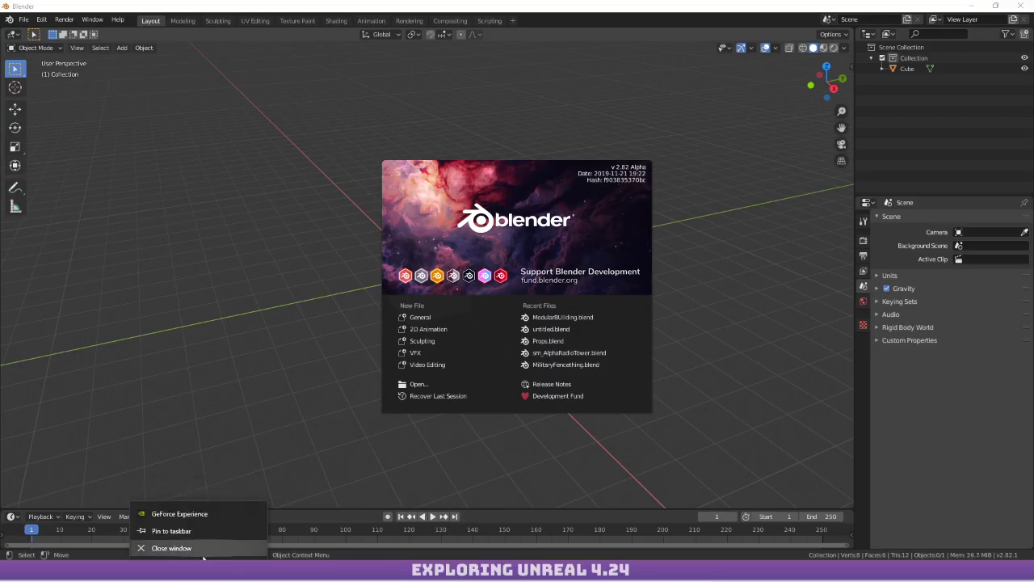
{"action": "left_click", "coordinate": [203, 552]}
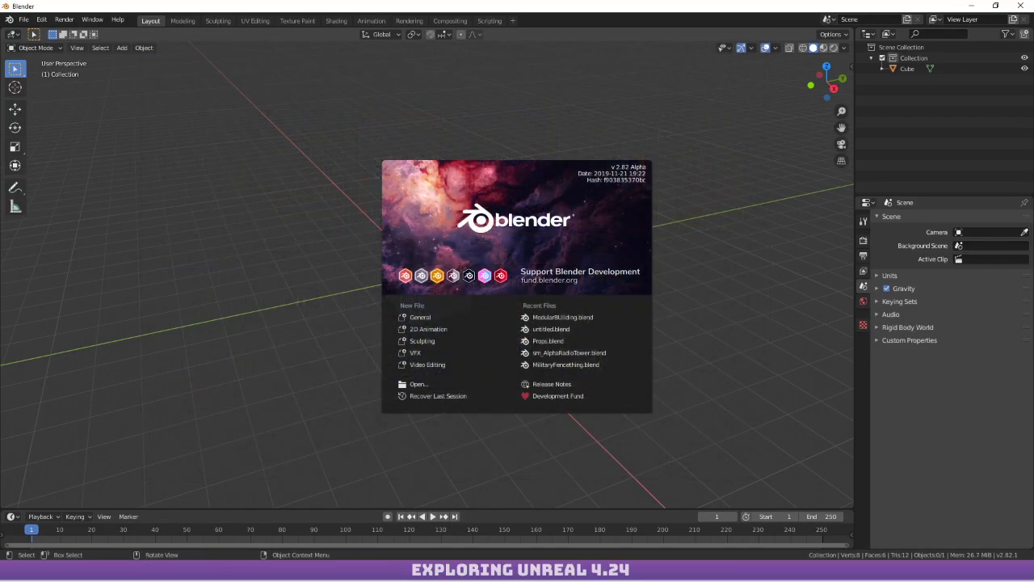
{"action": "left_click", "coordinate": [1025, 6]}
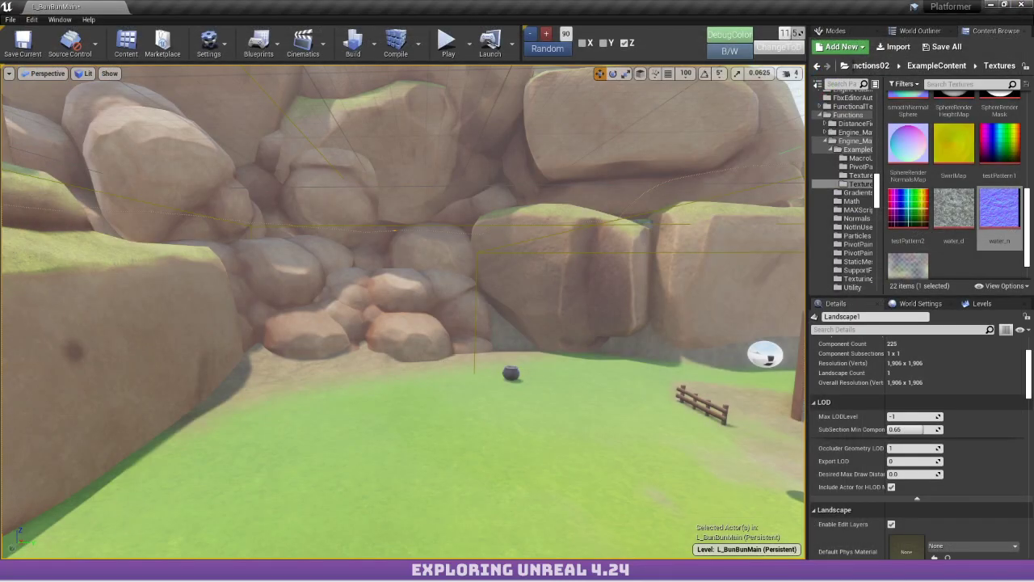
Open Task Manager and move its window off the screen.
{"action": "key", "text": "super+x"}
{"action": "left_click", "coordinate": [51, 452]}
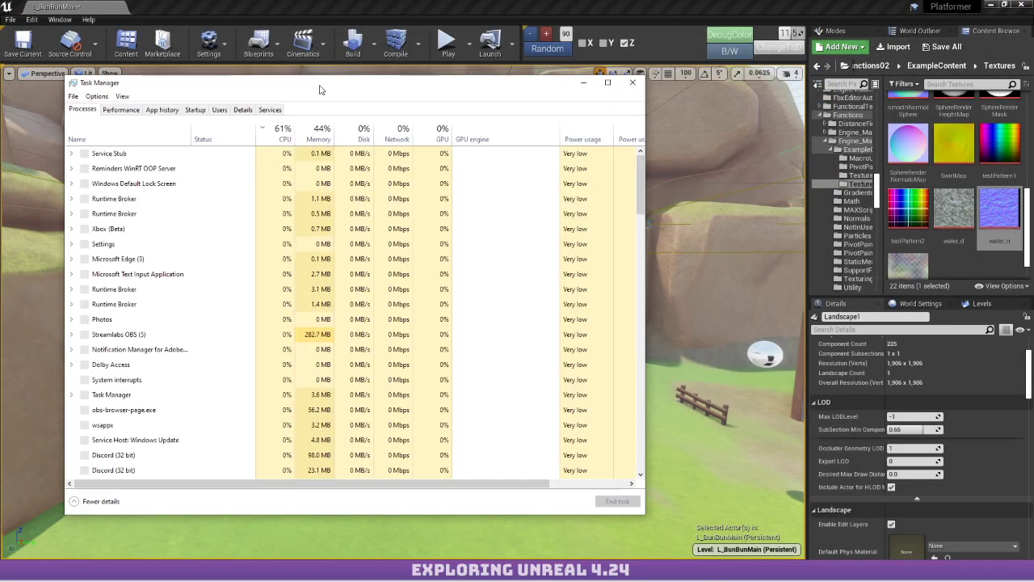
{"action": "left_click_drag", "start_coordinate": [319, 89], "coordinate": [0, 101]}
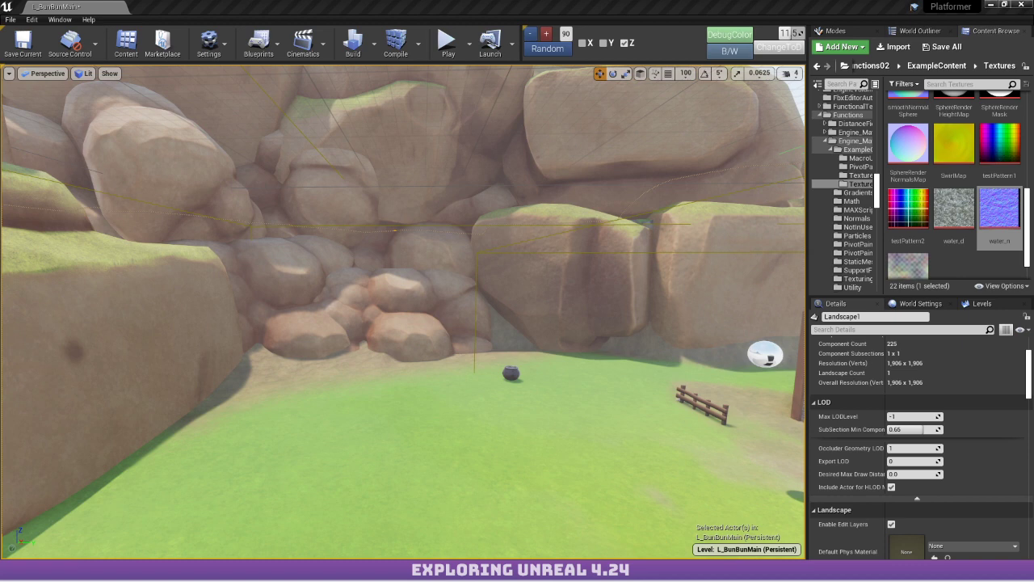
Examine the lighting around the cliffs and inside the room with the checkered floor.
{"action": "right_click_drag", "start_coordinate": [468, 280], "coordinate": [612, 317]}
{"action": "key", "text": "w"}
{"action": "key", "text": "w"}
{"action": "key", "text": "w"}
{"action": "key", "text": "s"}
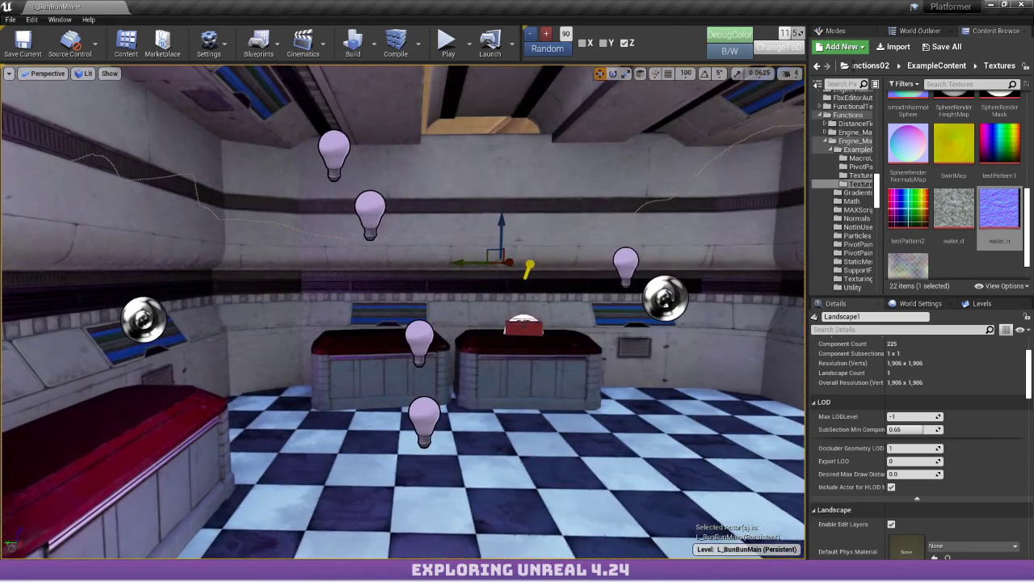
{"action": "right_click_drag", "start_coordinate": [441, 244], "coordinate": [455, 276]}
{"action": "key", "text": "w"}
Switch to the browser and read the Screen Space Global Illumination page's sections on enabling SSGI and controlling its quality.
{"action": "mouse_move", "coordinate": [60, 555]}
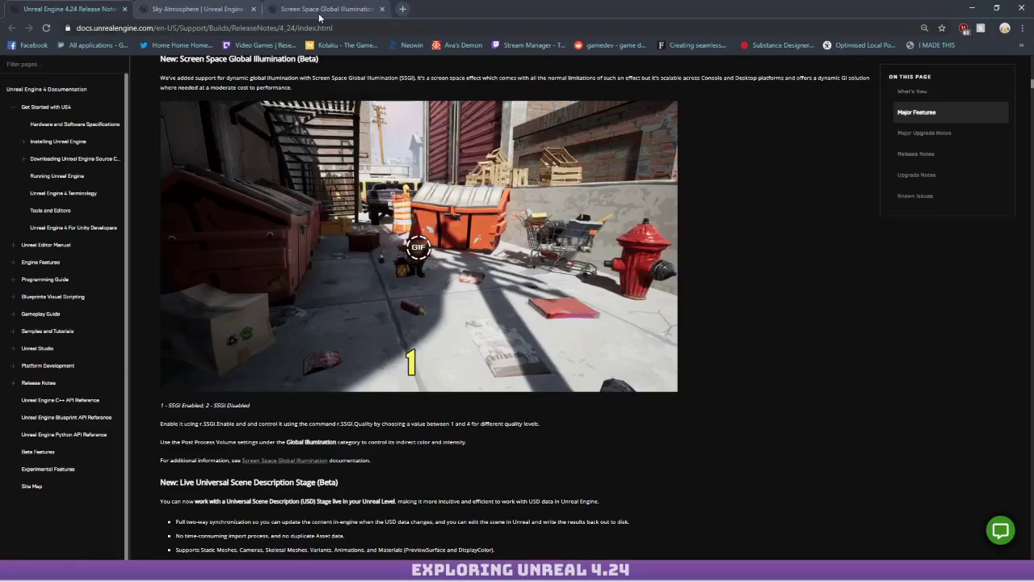
{"action": "left_click", "coordinate": [328, 7]}
{"action": "scroll", "coordinate": [343, 283], "scroll_direction": "down", "scroll_amount": 4}
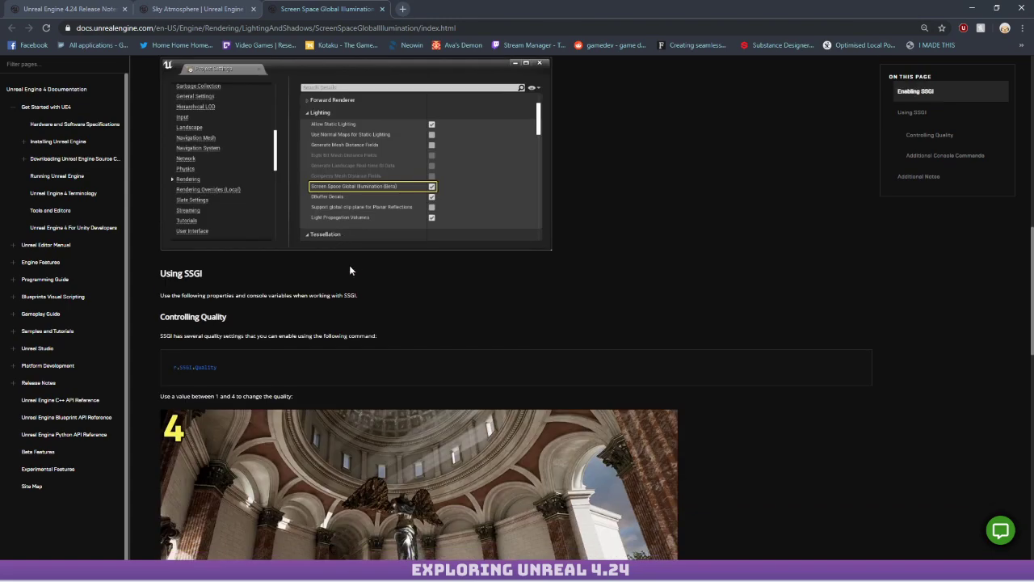
{"action": "scroll", "coordinate": [353, 263], "scroll_direction": "up", "scroll_amount": 5}
{"action": "scroll", "coordinate": [368, 256], "scroll_direction": "down", "scroll_amount": 3}
{"action": "scroll", "coordinate": [487, 257], "scroll_direction": "down", "scroll_amount": 5}
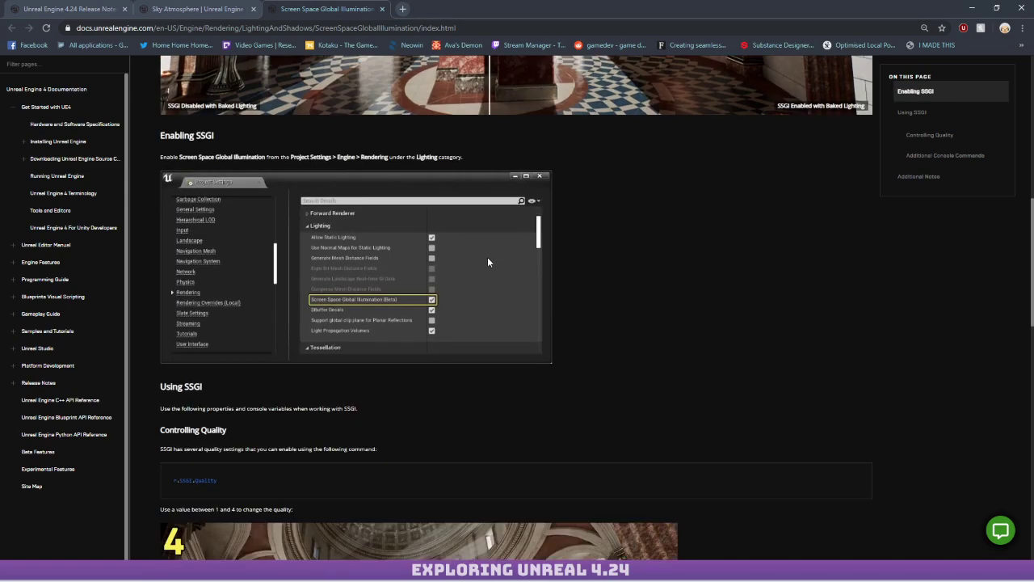
{"action": "scroll", "coordinate": [485, 253], "scroll_direction": "down", "scroll_amount": 2}
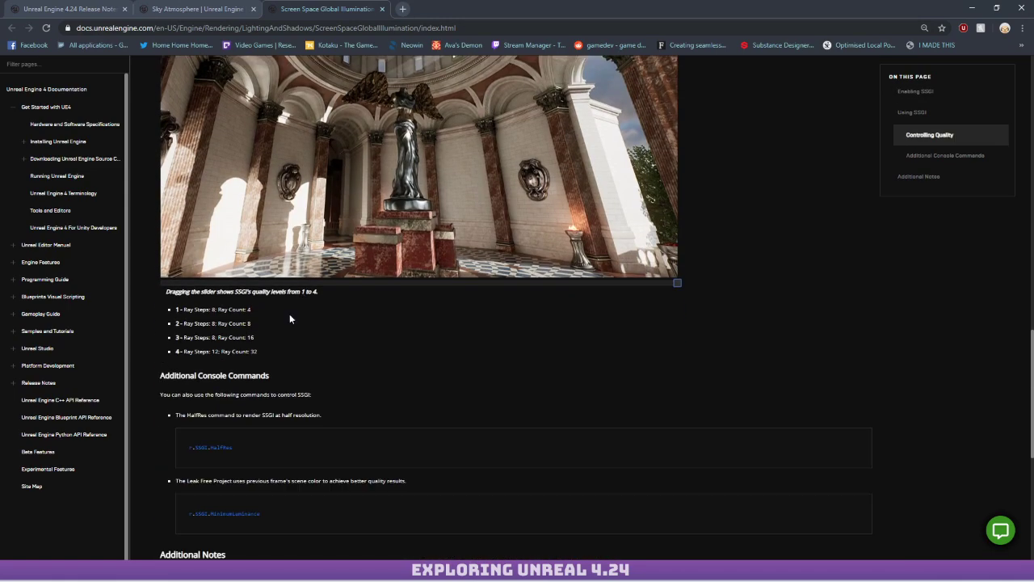
Copy the r.SSGI.Quality command from the Controlling Quality section and return to the Unreal level editor.
{"action": "left_click_drag", "start_coordinate": [677, 257], "coordinate": [505, 258]}
{"action": "scroll", "coordinate": [321, 211], "scroll_direction": "up", "scroll_amount": 3}
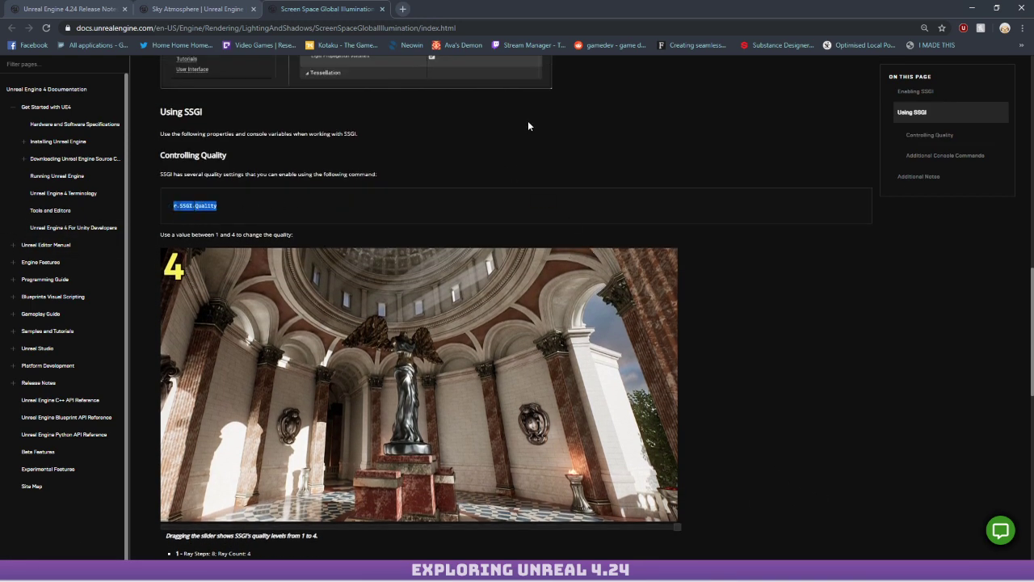
{"action": "left_click", "coordinate": [973, 8]}
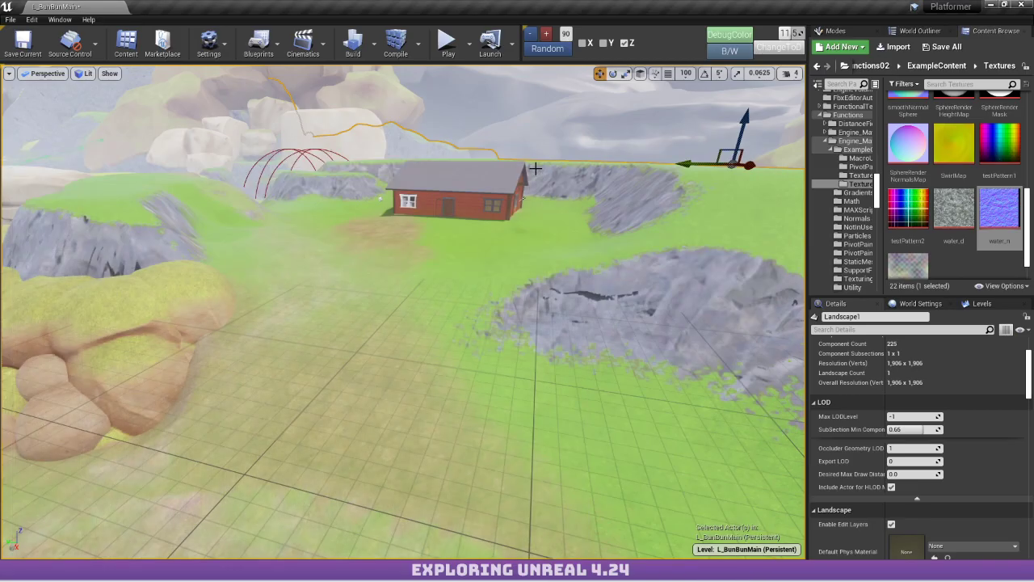
Run the console command "r.SSGI.Quality 1" in the level editor.
{"action": "right_click_drag", "start_coordinate": [533, 168], "coordinate": [545, 149]}
{"action": "scroll", "coordinate": [561, 217], "scroll_direction": "down", "scroll_amount": 5}
{"action": "key", "text": "grave"}
{"action": "type", "text": "stat fps"}
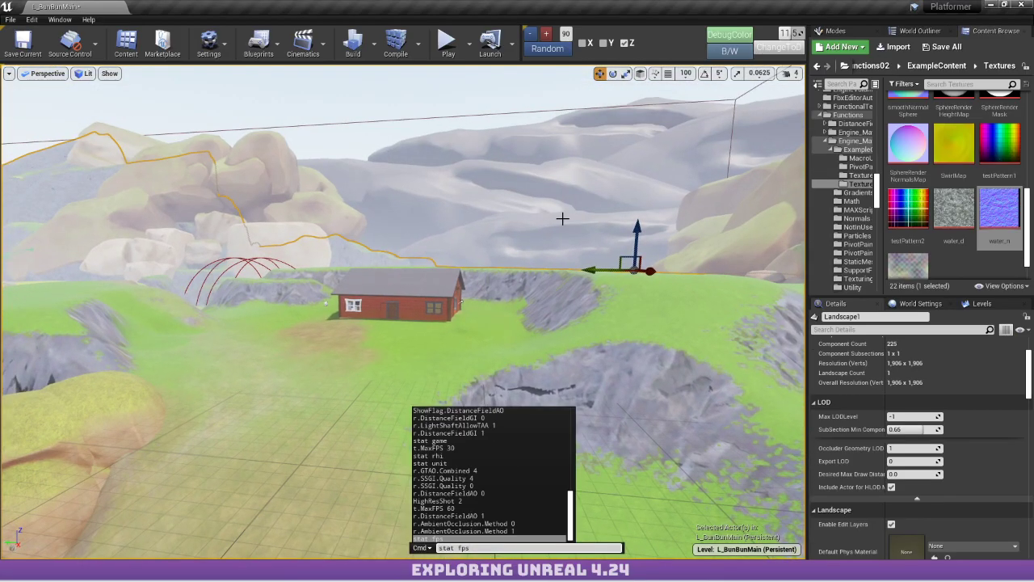
{"action": "key", "text": "BackSpace"}
{"action": "key", "text": "BackSpace"}
{"action": "key", "text": "BackSpace"}
{"action": "key", "text": "BackSpace"}
{"action": "key", "text": "BackSpace"}
{"action": "key", "text": "BackSpace"}
{"action": "key", "text": "BackSpace"}
{"action": "type", "text": "r.SSGI.Quality"}
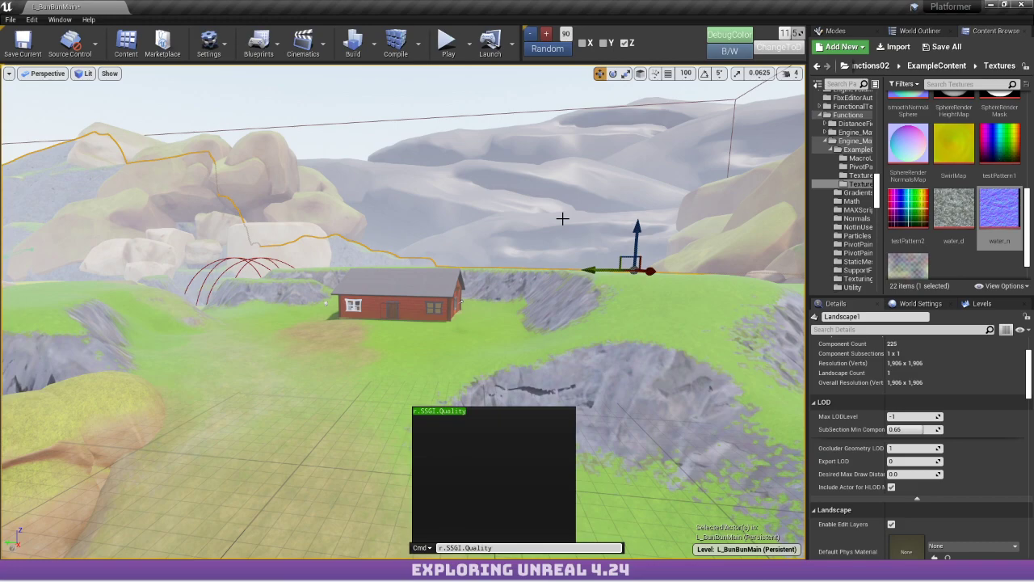
{"action": "type", "text": " 1"}
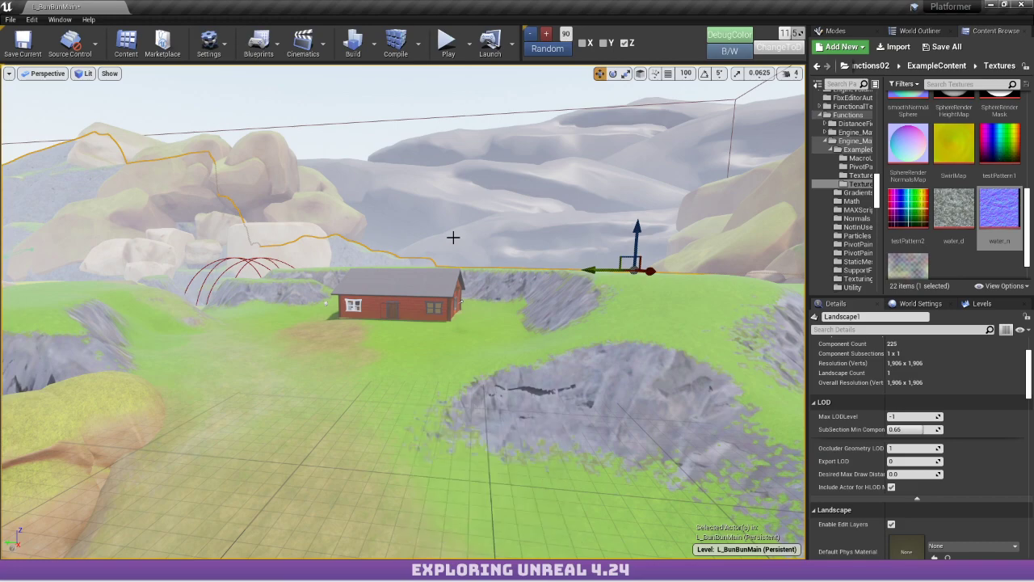
Inspect the lighting on the red house's exterior, inside its wooden rooms and around the rocky landscape.
{"action": "scroll", "coordinate": [452, 237], "scroll_direction": "up", "scroll_amount": 10}
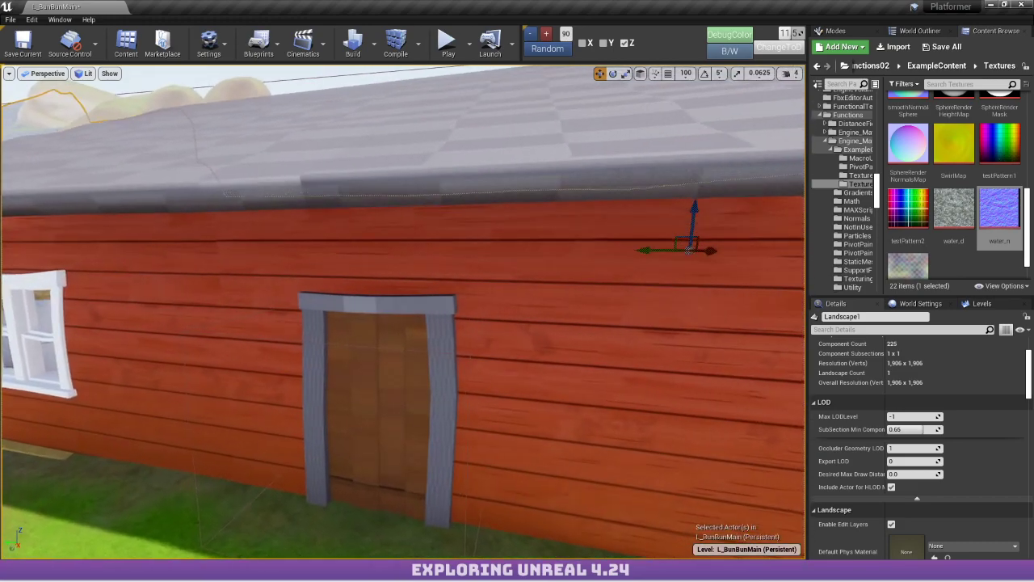
{"action": "key", "text": "w"}
{"action": "mouse_move", "coordinate": [453, 236]}
{"action": "right_mouse_down"}
{"action": "mouse_move", "coordinate": [557, 236]}
{"action": "mouse_move", "coordinate": [458, 224]}
{"action": "right_mouse_up"}
{"action": "key", "text": "s"}
{"action": "key", "text": "w"}
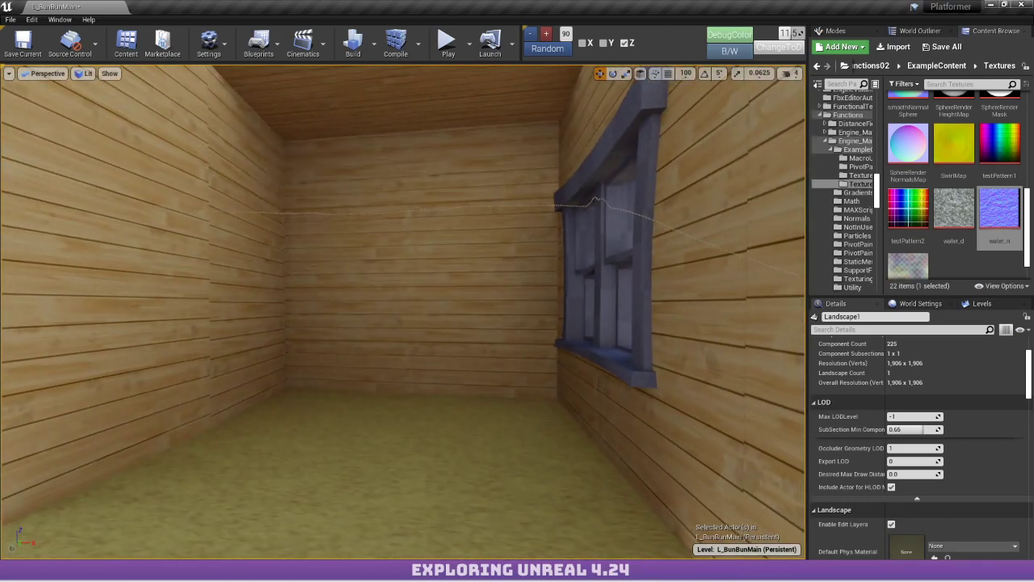
{"action": "key", "text": "w"}
{"action": "right_click_drag", "start_coordinate": [452, 234], "coordinate": [590, 234]}
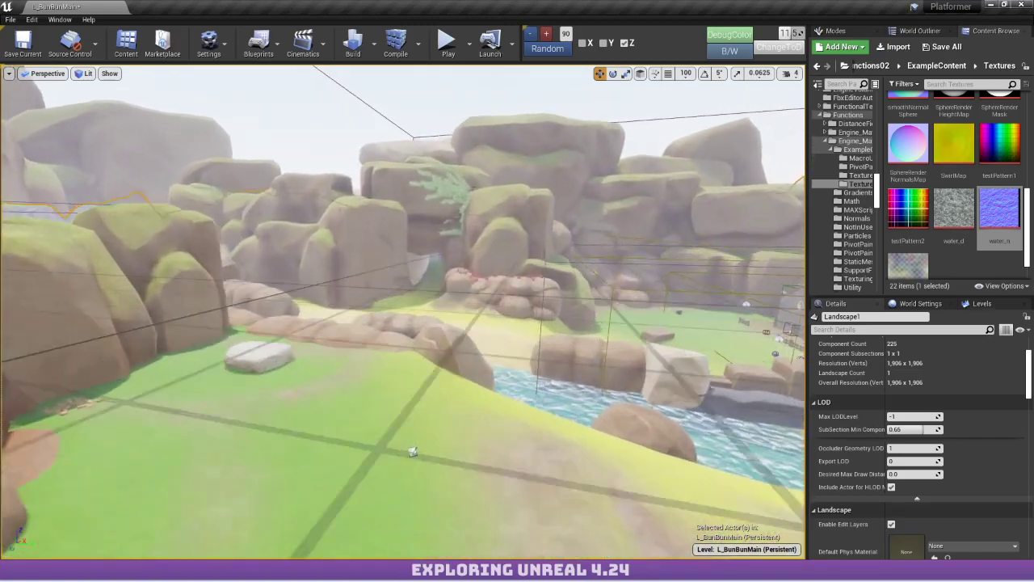
{"action": "right_click_drag", "start_coordinate": [590, 234], "coordinate": [434, 254]}
{"action": "left_click", "coordinate": [209, 42]}
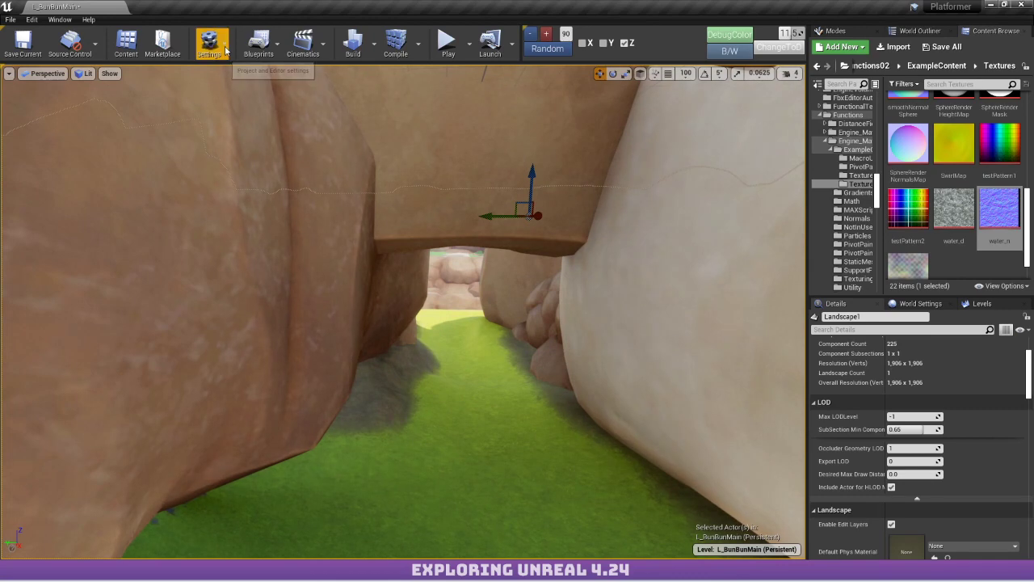
{"action": "left_click", "coordinate": [234, 97]}
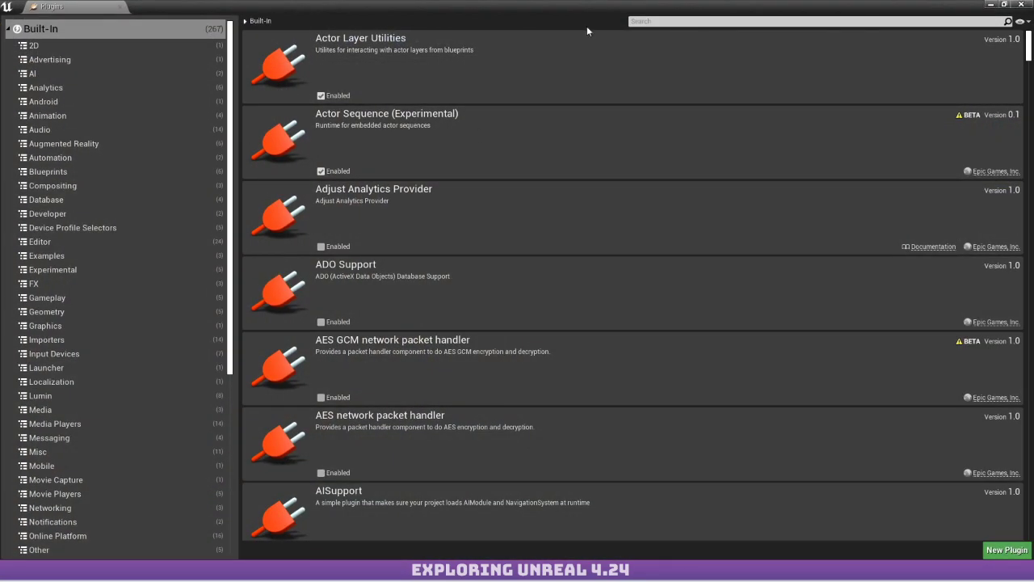
{"action": "left_click", "coordinate": [1020, 4]}
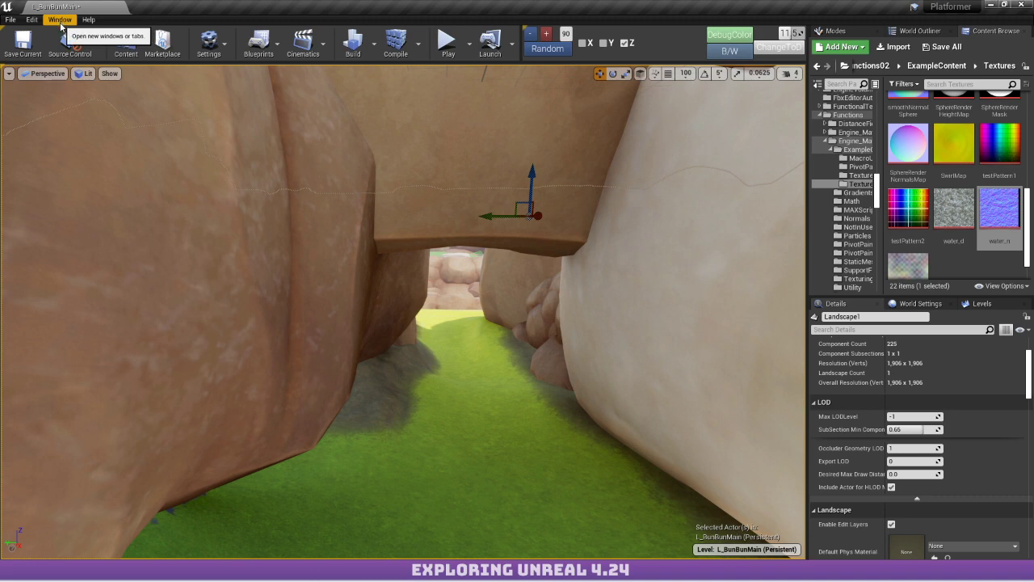
Open the Project Settings.
{"action": "left_click", "coordinate": [209, 42]}
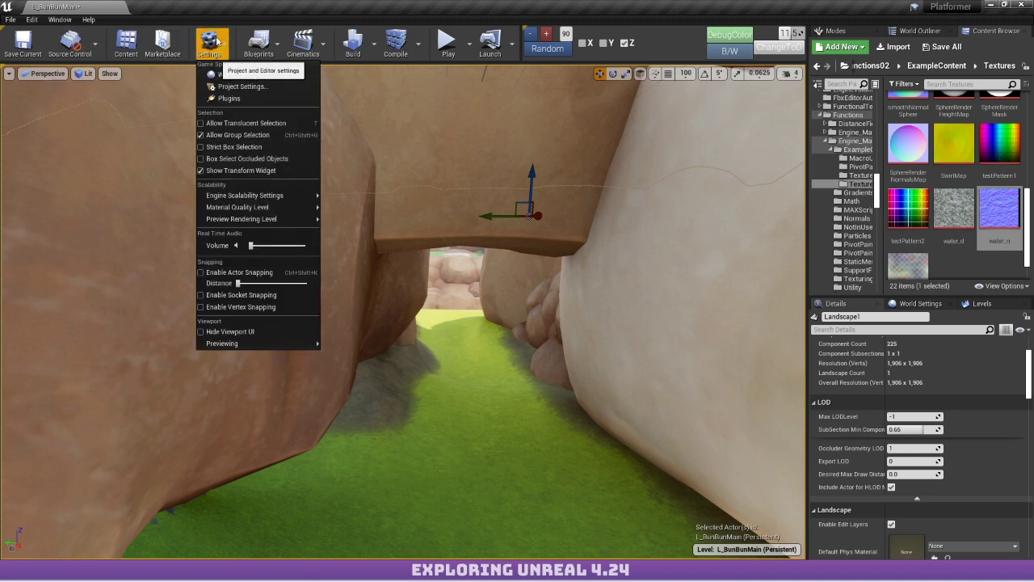
{"action": "left_click", "coordinate": [278, 86]}
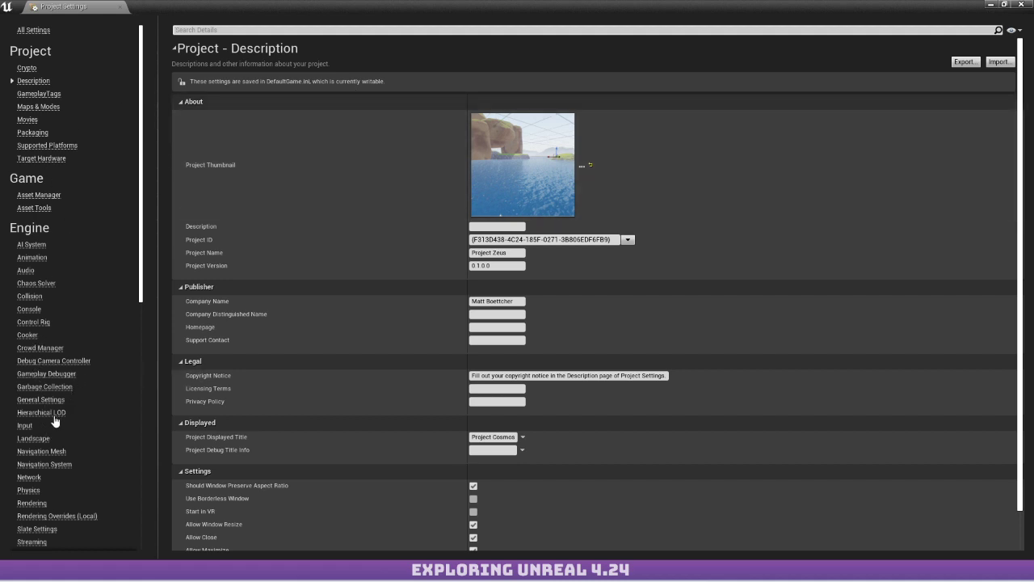
Toggle Screen Space Global Illumination (Beta) in the engine's Rendering lighting settings and close the Project Settings.
{"action": "left_click", "coordinate": [31, 502]}
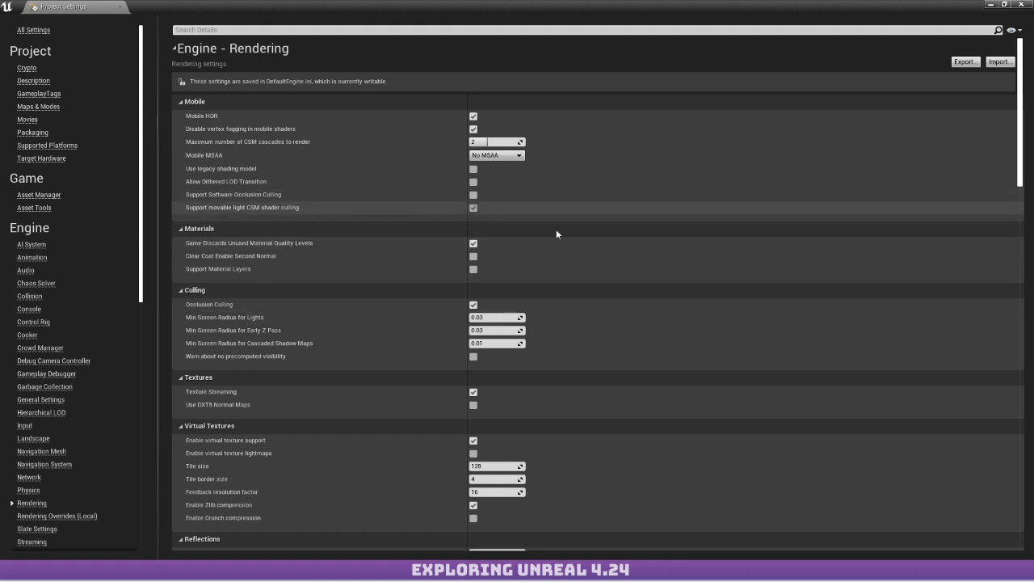
{"action": "scroll", "coordinate": [486, 234], "scroll_direction": "down", "scroll_amount": 1}
{"action": "scroll", "coordinate": [486, 236], "scroll_direction": "down", "scroll_amount": 5}
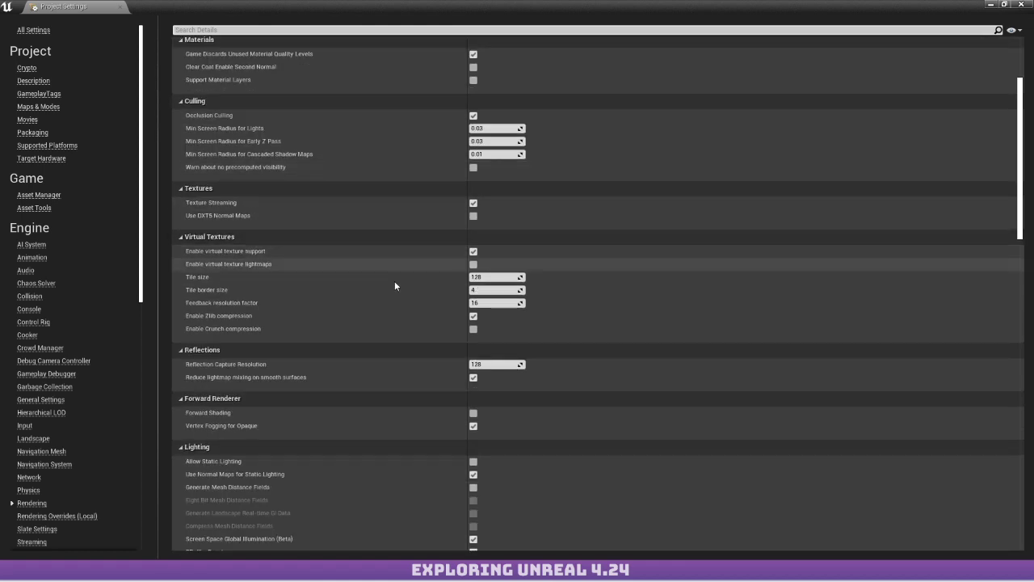
{"action": "scroll", "coordinate": [420, 290], "scroll_direction": "down", "scroll_amount": 1}
{"action": "scroll", "coordinate": [429, 295], "scroll_direction": "down", "scroll_amount": 6}
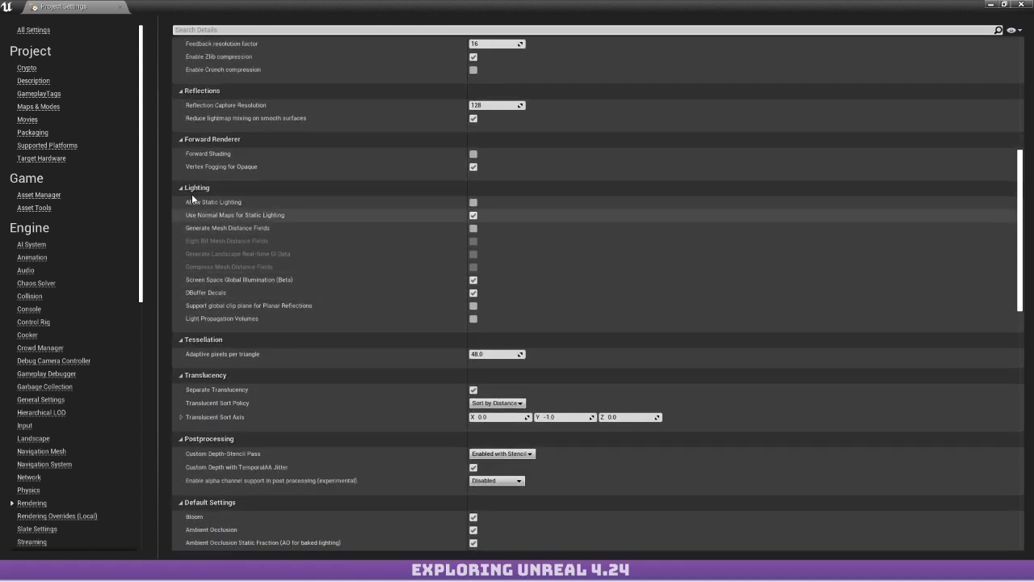
{"action": "left_click", "coordinate": [474, 280]}
{"action": "left_click", "coordinate": [1021, 4]}
Inspect the bounced light on the rock piles up close and review the Engine Scalability Settings.
{"action": "right_click_drag", "start_coordinate": [569, 257], "coordinate": [399, 323]}
{"action": "key", "text": "w"}
{"action": "key", "text": "w"}
{"action": "key", "text": "s"}
{"action": "key", "text": "w"}
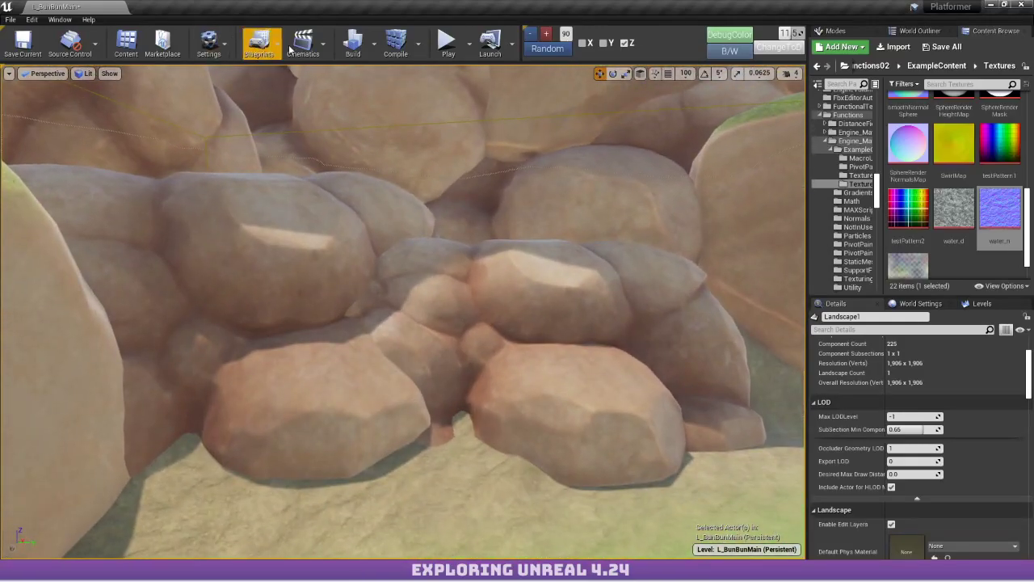
{"action": "left_click", "coordinate": [207, 44]}
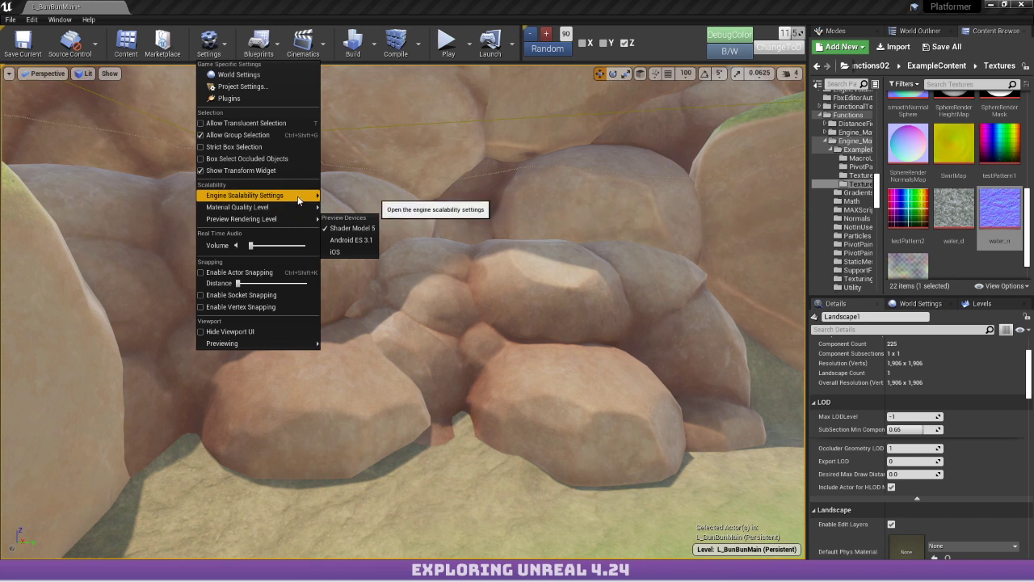
{"action": "mouse_move", "coordinate": [299, 199]}
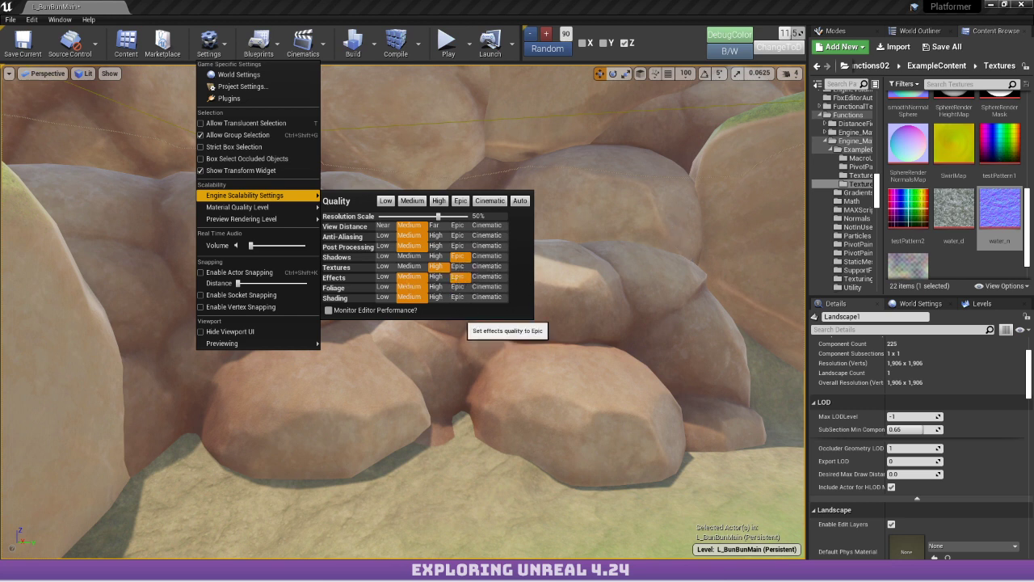
{"action": "left_click", "coordinate": [172, 223]}
Toggle the game view, inspect the lighting around the stone barn and the sun in the sky, and clear the actor selection.
{"action": "right_click_drag", "start_coordinate": [224, 210], "coordinate": [127, 137]}
{"action": "key", "text": "w"}
{"action": "key", "text": "s"}
{"action": "key", "text": "w"}
{"action": "key", "text": "s"}
{"action": "key", "text": "w"}
{"action": "right_click_drag", "start_coordinate": [224, 208], "coordinate": [240, 167]}
{"action": "key", "text": "w"}
{"action": "key", "text": "g"}
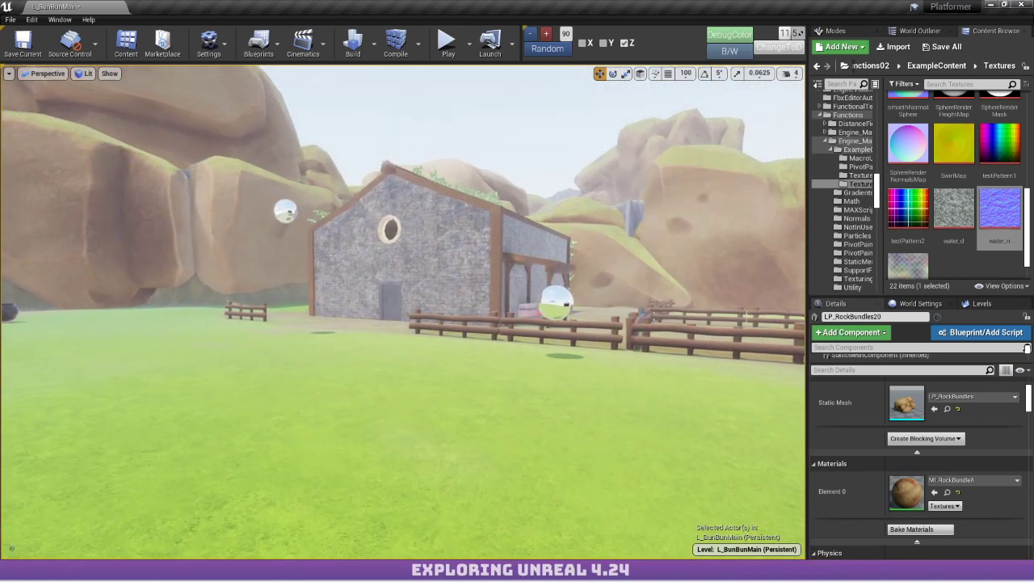
{"action": "right_click_drag", "start_coordinate": [219, 208], "coordinate": [219, 86]}
{"action": "right_click_drag", "start_coordinate": [342, 201], "coordinate": [297, 165]}
{"action": "left_click", "coordinate": [408, 179]}
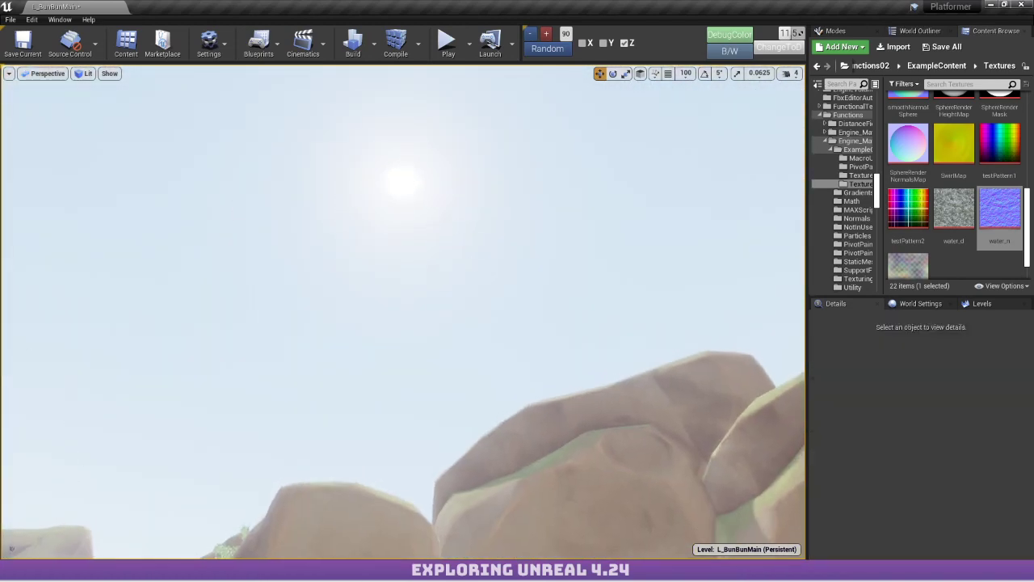
Switch to the browser, close the Screen Space Global Illumination page and view the Sky Atmosphere documentation's introduction.
{"action": "mouse_move", "coordinate": [173, 572]}
{"action": "left_click", "coordinate": [177, 518]}
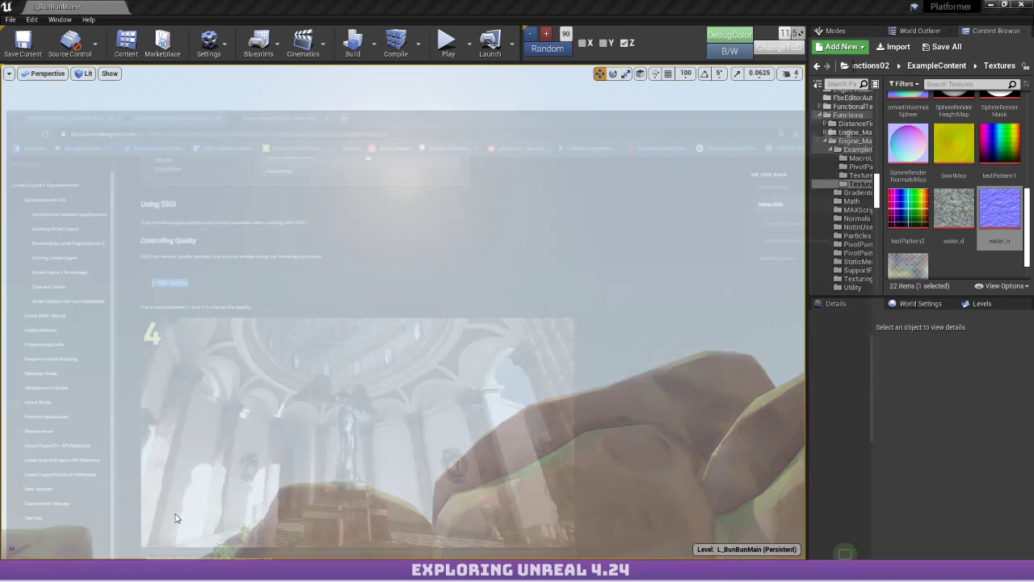
{"action": "left_click", "coordinate": [202, 8]}
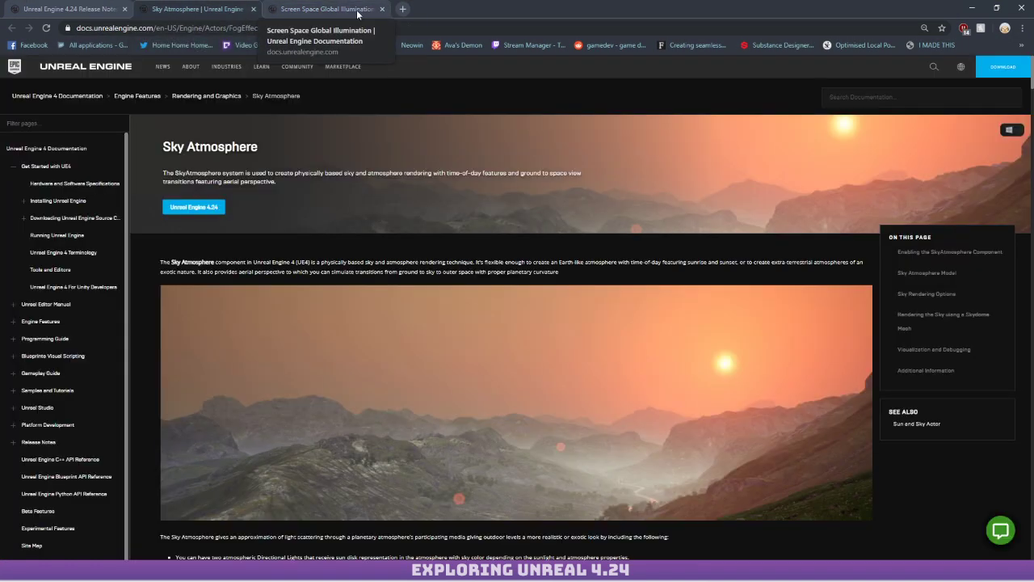
{"action": "left_click", "coordinate": [382, 9]}
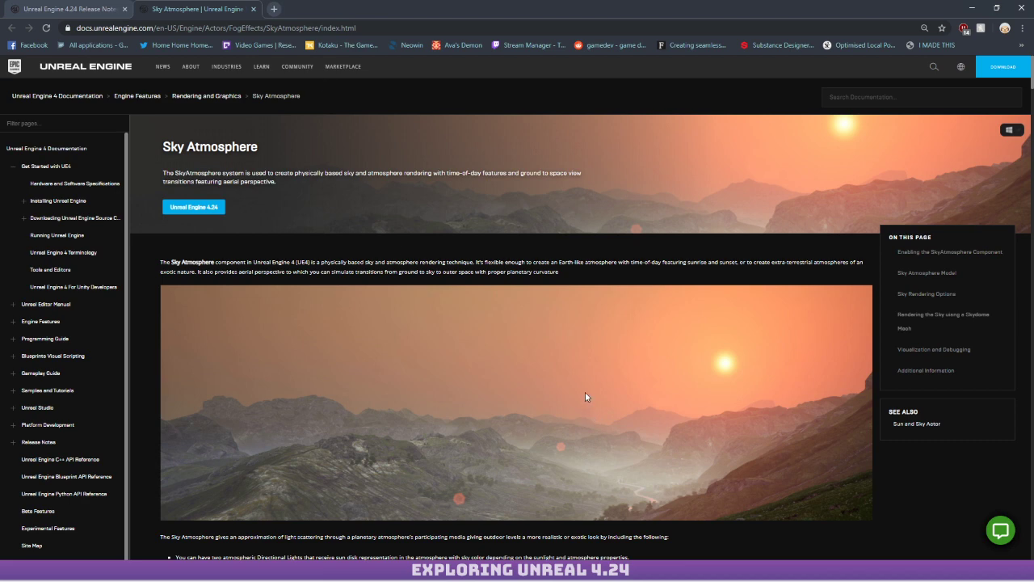
{"action": "scroll", "coordinate": [586, 392], "scroll_direction": "down", "scroll_amount": 2}
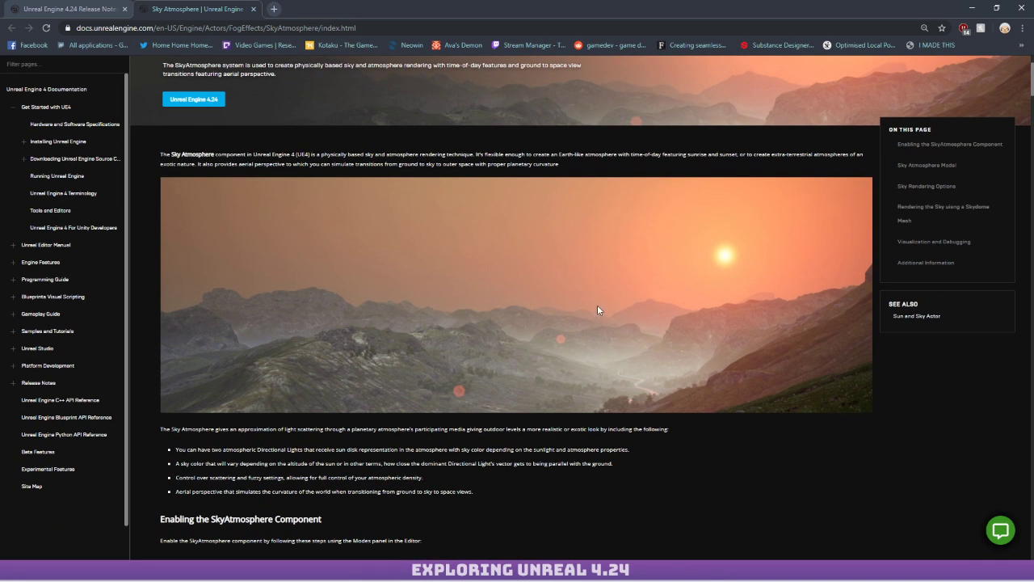
{"action": "left_click_drag", "start_coordinate": [598, 4], "coordinate": [0, 218]}
Back in the Unreal level editor, search the level's actors for "fog" and select ExponentialHeightFog.
{"action": "right_click_drag", "start_coordinate": [477, 332], "coordinate": [711, 436]}
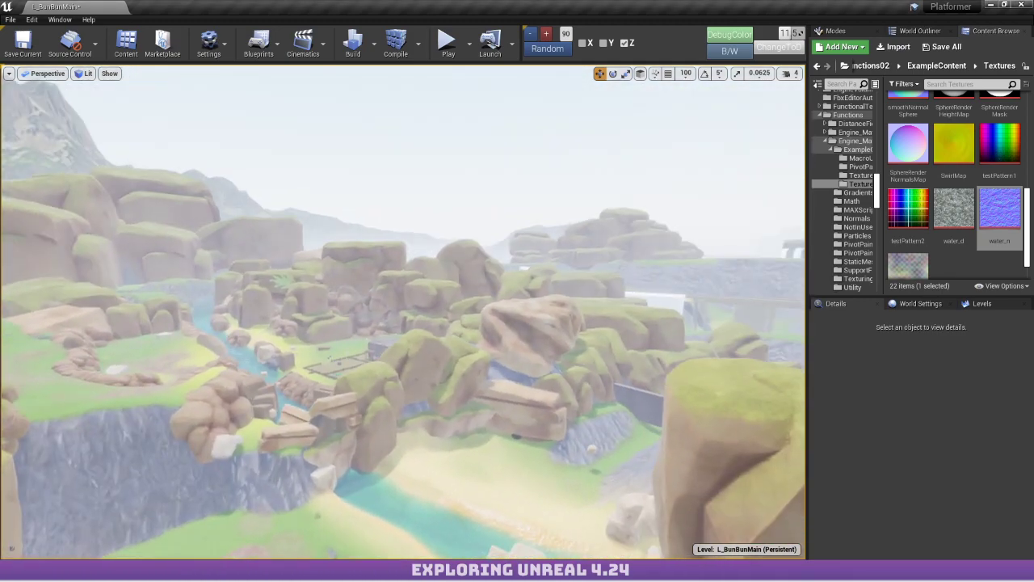
{"action": "left_click", "coordinate": [900, 33]}
{"action": "left_click", "coordinate": [862, 32]}
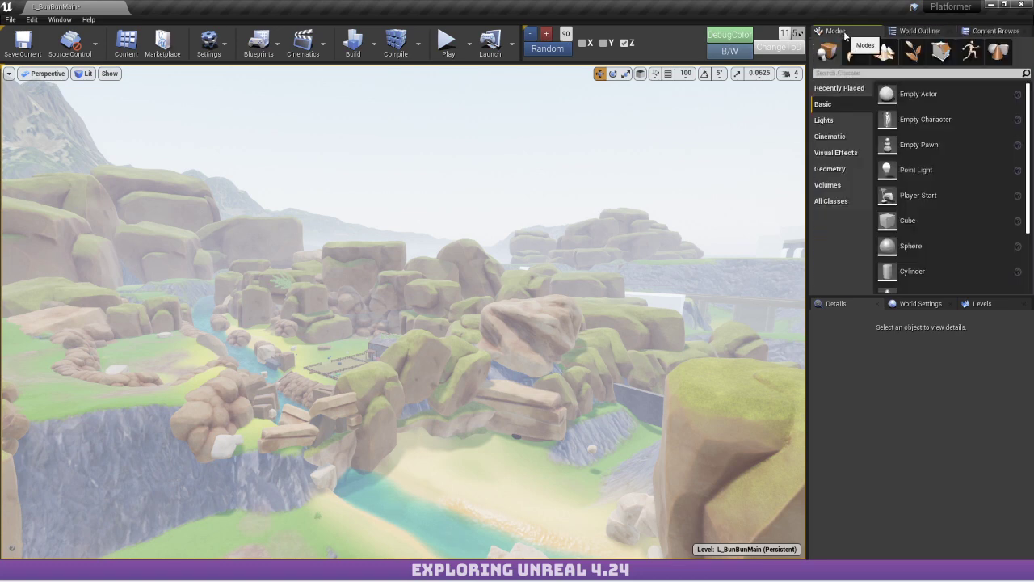
{"action": "left_click", "coordinate": [905, 36]}
{"action": "left_click", "coordinate": [897, 46]}
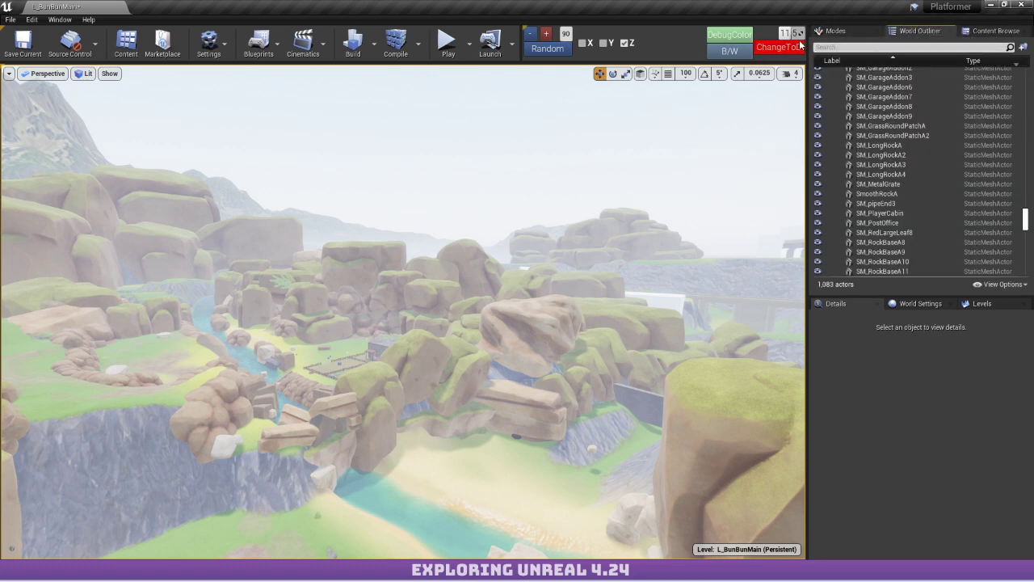
{"action": "type", "text": "fog"}
{"action": "left_click", "coordinate": [922, 92]}
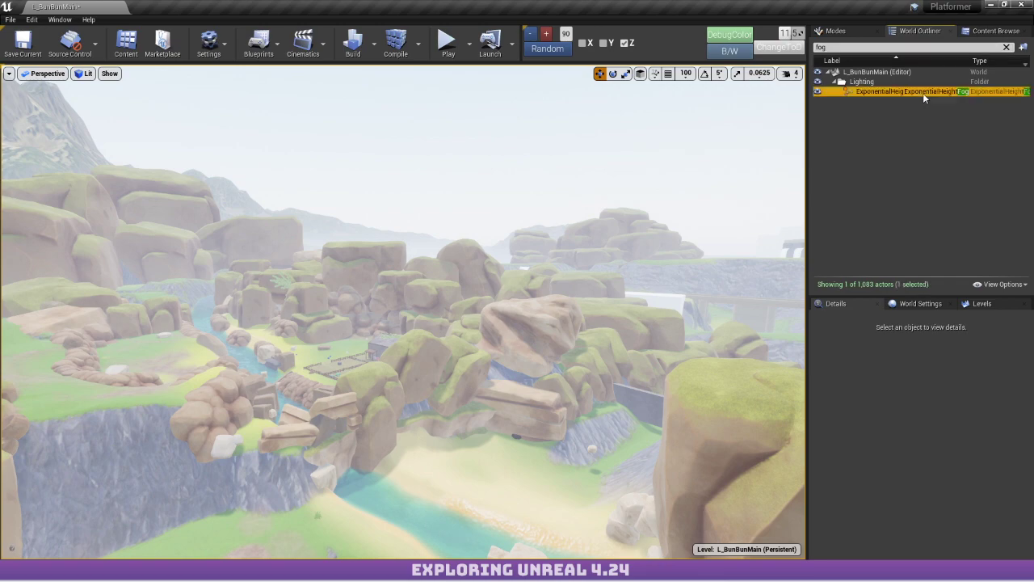
Try raising the ExponentialHeightFog actor vertically above the landscape, view the effect and undo the move.
{"action": "scroll", "coordinate": [867, 390], "scroll_direction": "up", "scroll_amount": 1}
{"action": "right_click_drag", "start_coordinate": [565, 323], "coordinate": [775, 315]}
{"action": "right_click_drag", "start_coordinate": [323, 242], "coordinate": [694, 291]}
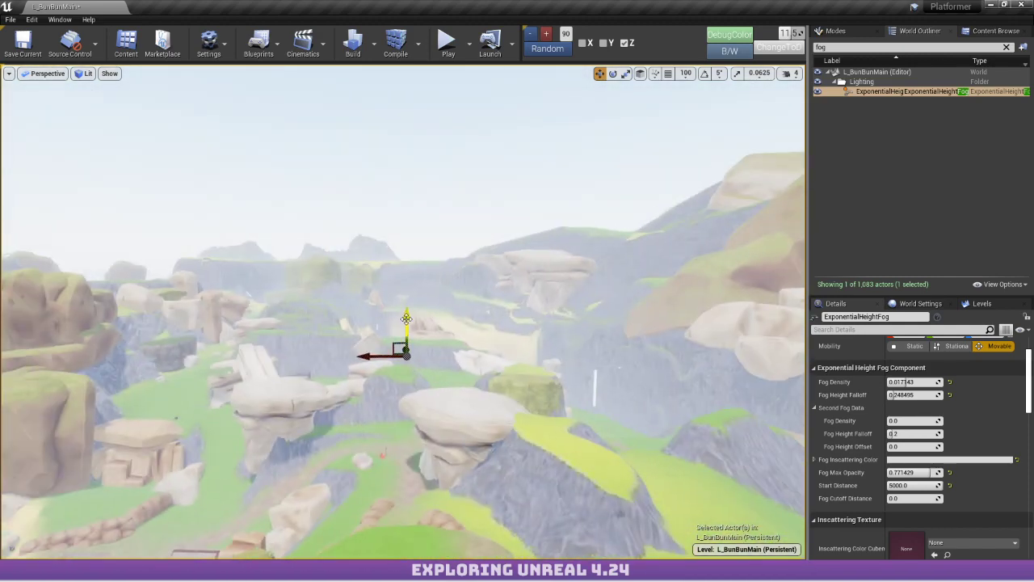
{"action": "left_click_drag", "start_coordinate": [406, 318], "coordinate": [371, 87]}
{"action": "right_click_drag", "start_coordinate": [371, 87], "coordinate": [528, 296]}
{"action": "key", "text": "w"}
{"action": "key", "text": "ctrl+z"}
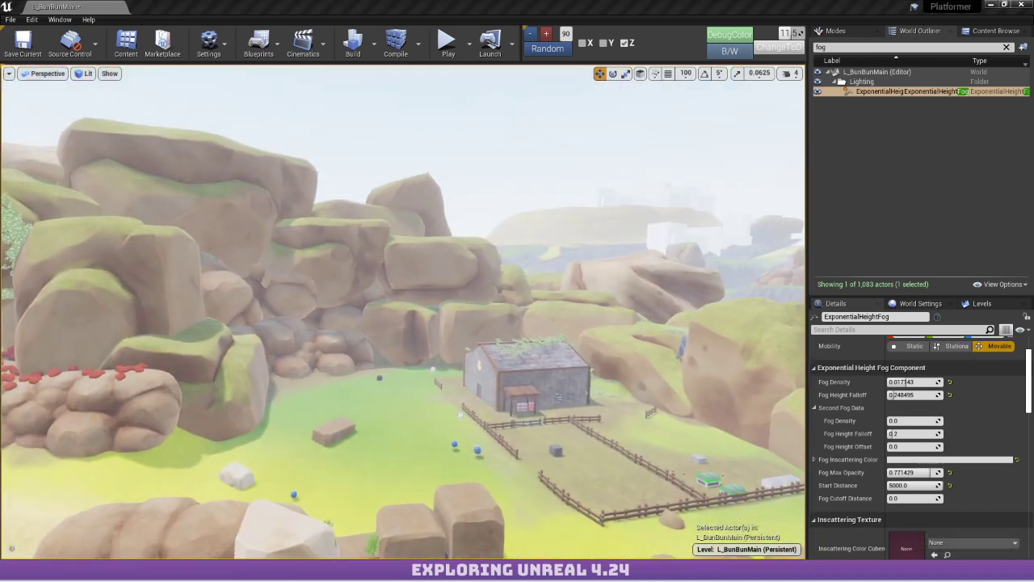
Run the console command "t.MaxFPS" in the level editor.
{"action": "right_click_drag", "start_coordinate": [398, 312], "coordinate": [404, 308]}
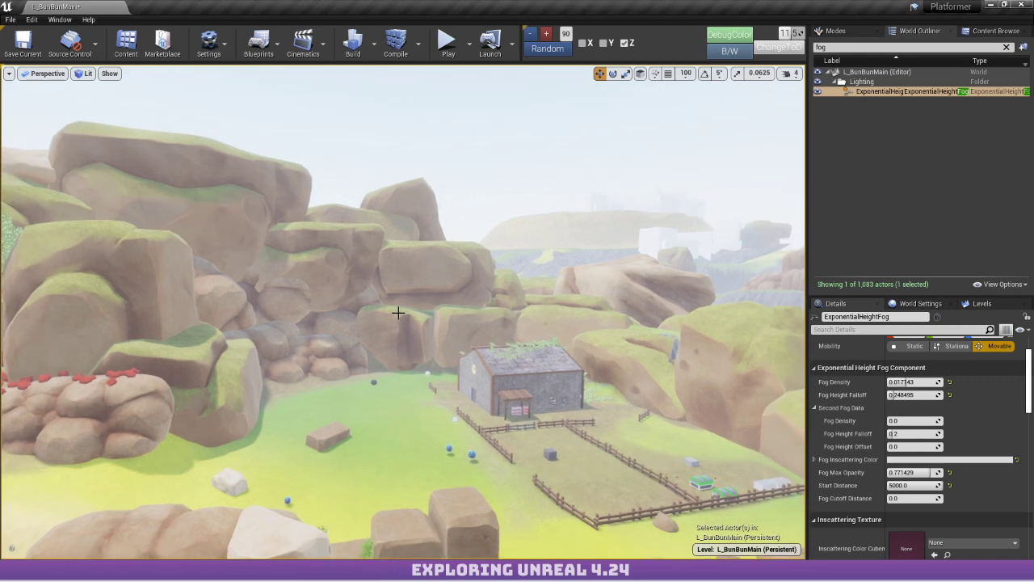
{"action": "key", "text": "grave"}
{"action": "type", "text": "t.max"}
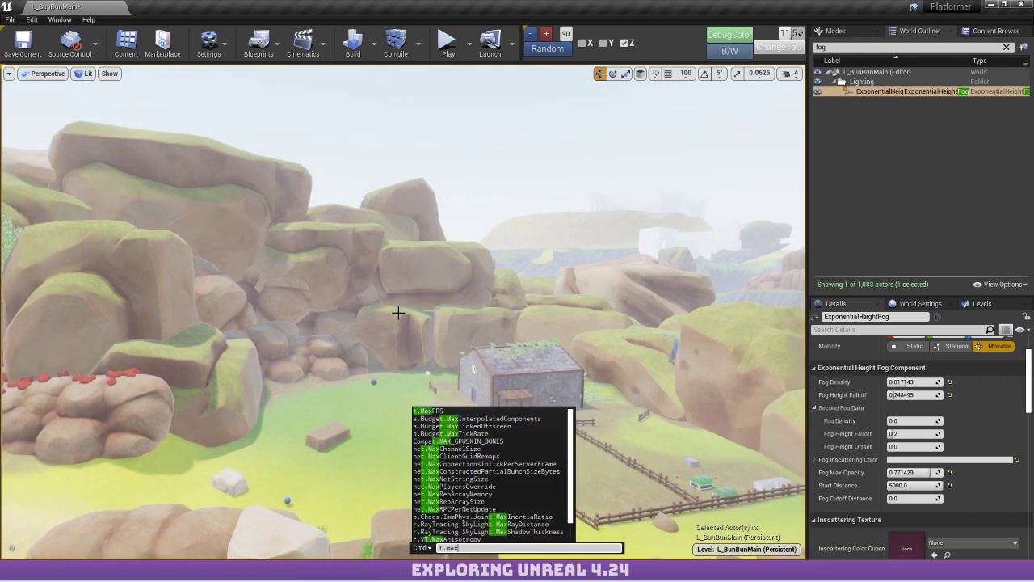
{"action": "key", "text": "Tab"}
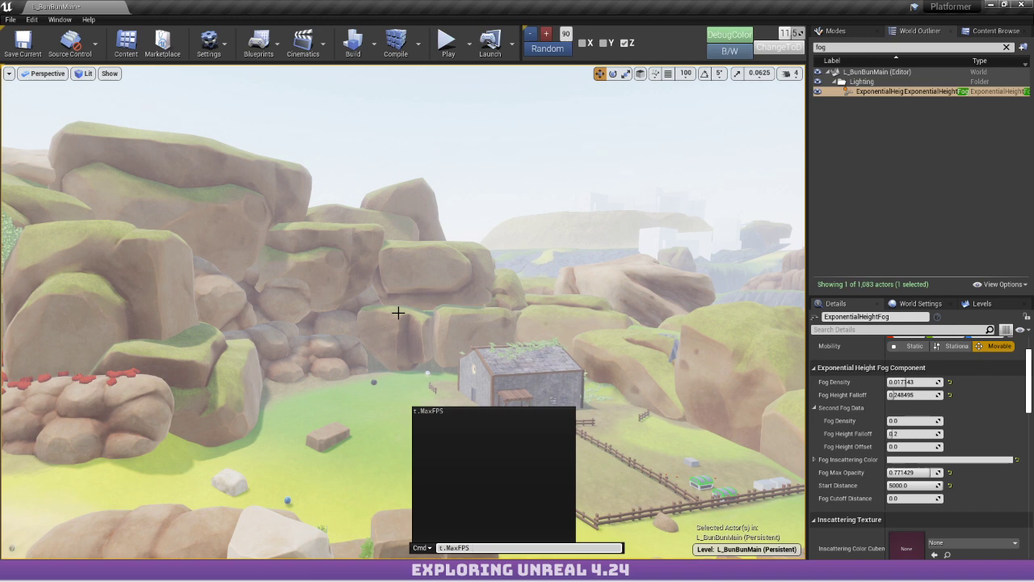
{"action": "key", "text": "Return"}
Inspect the sun disc in the sky and the hazy rock formations around the barn.
{"action": "right_click_drag", "start_coordinate": [508, 393], "coordinate": [435, 396]}
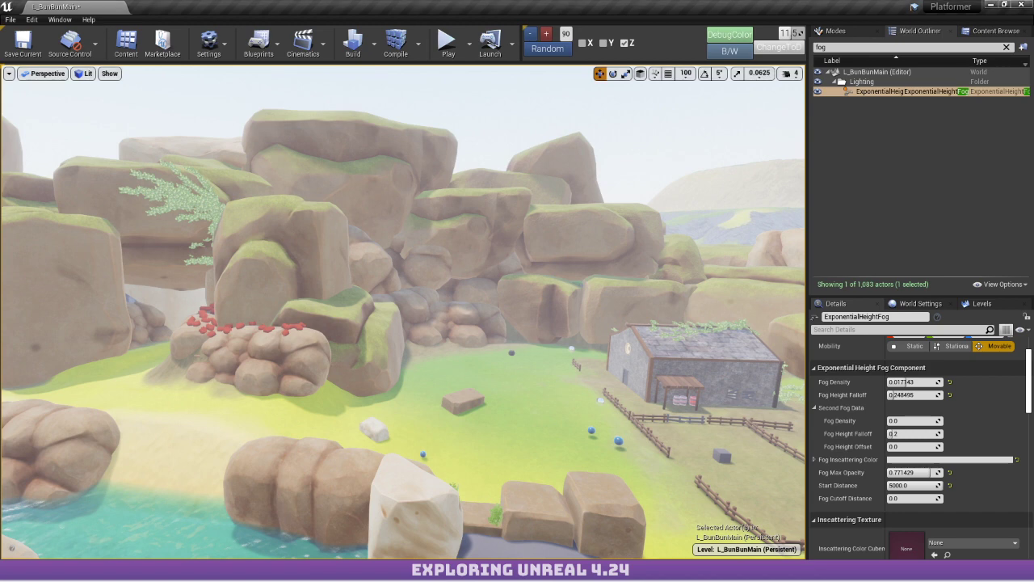
{"action": "right_click_drag", "start_coordinate": [372, 187], "coordinate": [387, 105]}
{"action": "right_click_drag", "start_coordinate": [419, 193], "coordinate": [419, 129]}
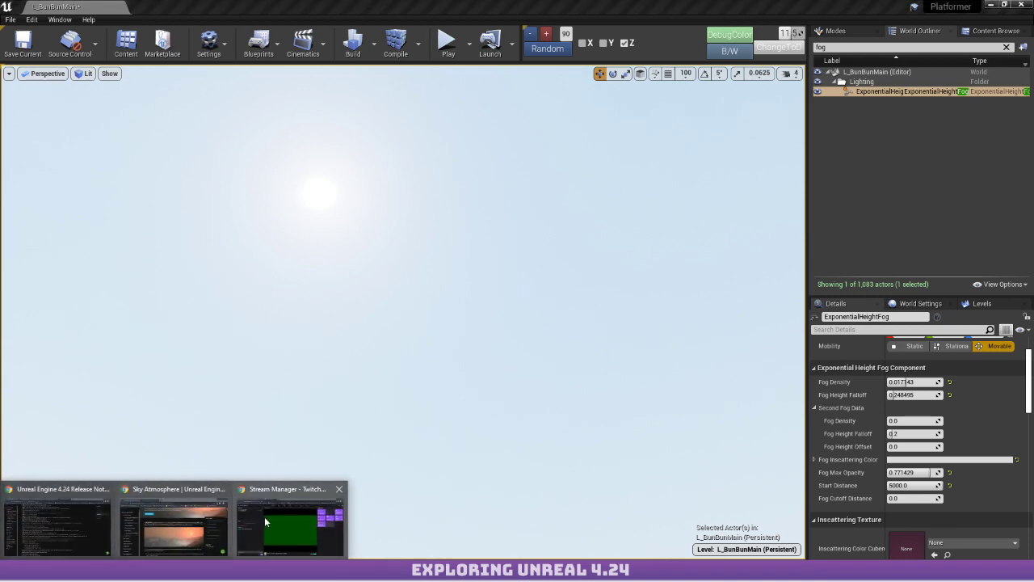
{"action": "right_click_drag", "start_coordinate": [416, 270], "coordinate": [473, 334]}
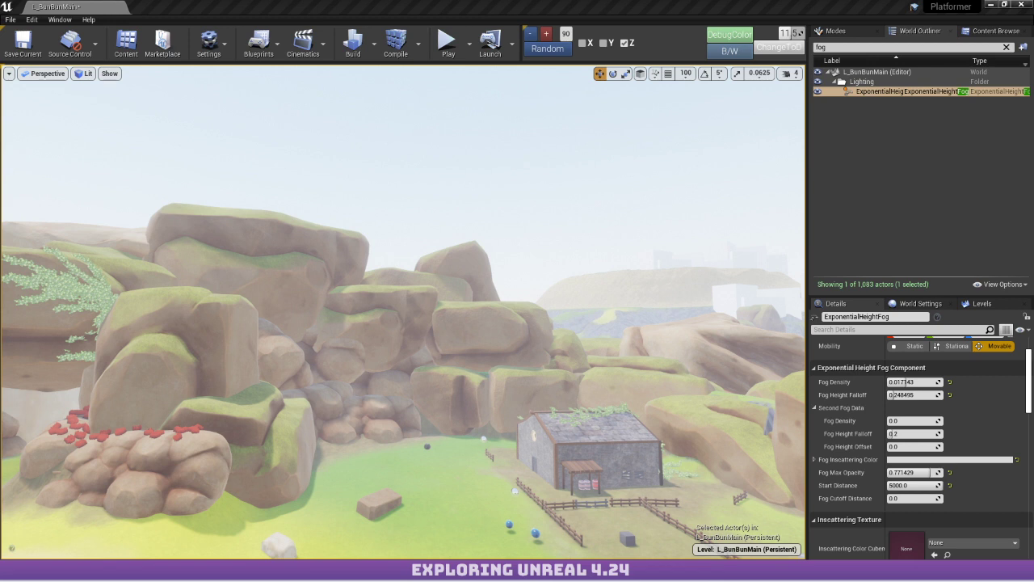
Clear the actor search filter, select the SkyAtmosphere actor and focus the view on it.
{"action": "left_click", "coordinate": [1005, 47]}
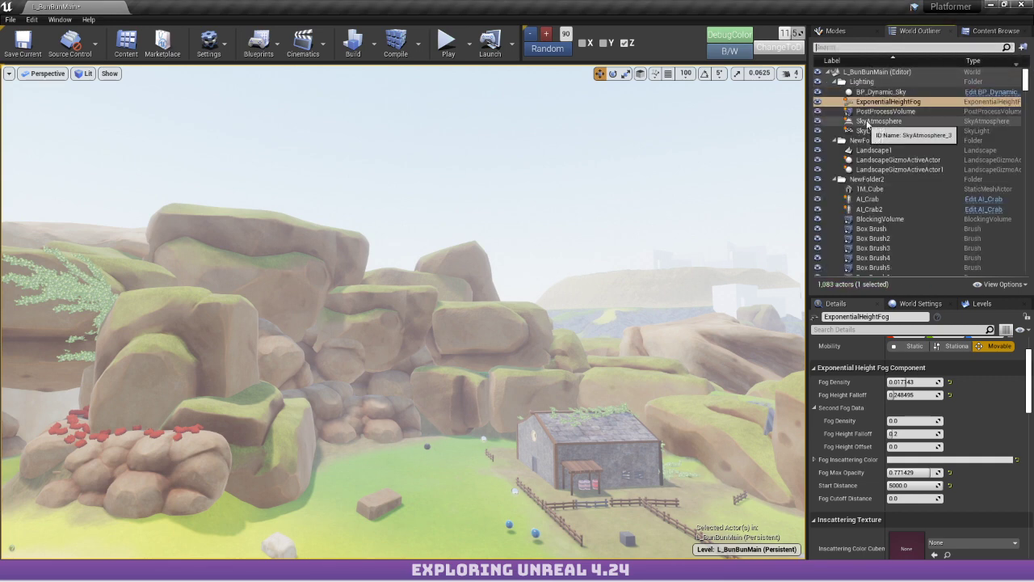
{"action": "double_click", "coordinate": [878, 120]}
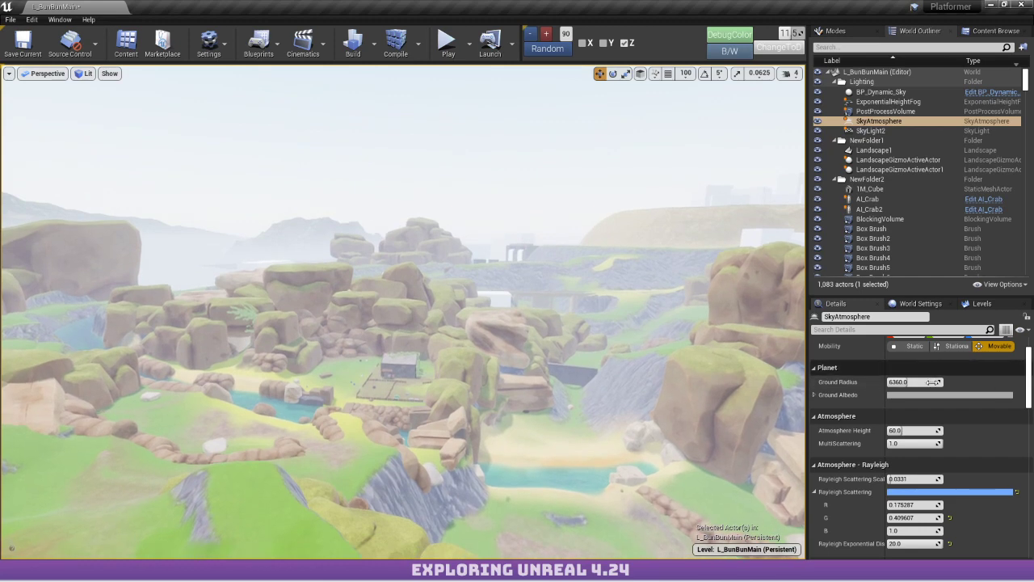
Try a Rayleigh Scattering Scale of about 0.097 on SkyAtmosphere, reset it to its default and view the landscape.
{"action": "scroll", "coordinate": [912, 460], "scroll_direction": "down", "scroll_amount": 2}
{"action": "left_click_drag", "start_coordinate": [913, 444], "coordinate": [892, 445]}
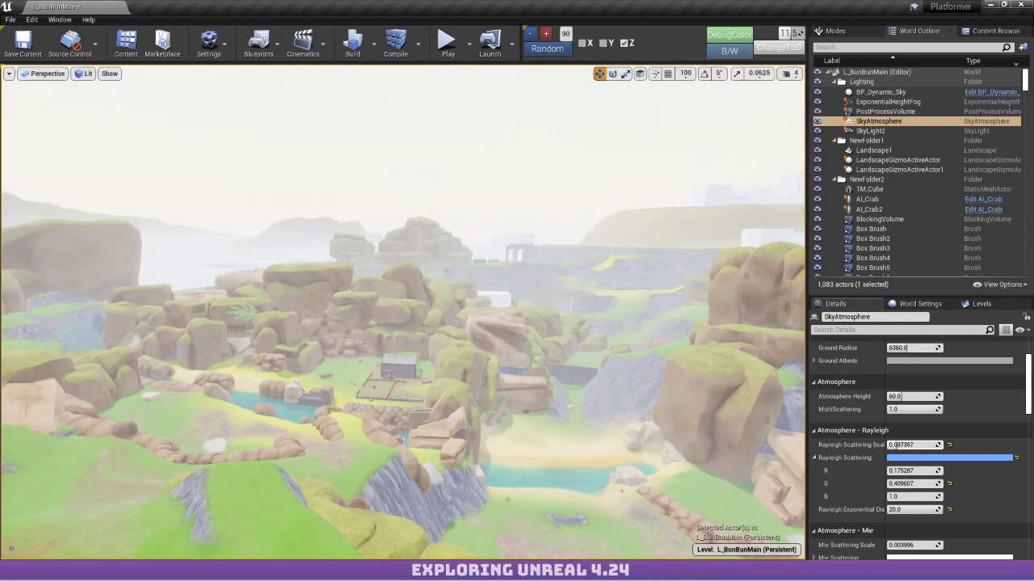
{"action": "left_click", "coordinate": [950, 445]}
{"action": "right_click_drag", "start_coordinate": [527, 321], "coordinate": [210, 186]}
{"action": "key", "text": "w"}
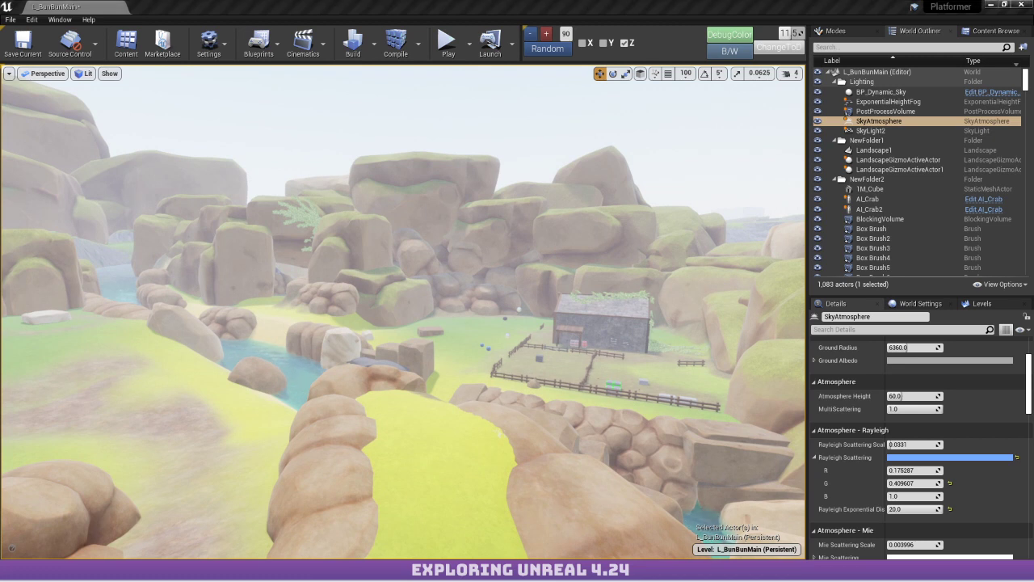
Switch to the Sky Atmosphere documentation and read the Sky Atmosphere Model and Rayleigh Scattering sections.
{"action": "left_click_drag", "start_coordinate": [1033, 82], "coordinate": [498, 0]}
{"action": "scroll", "coordinate": [496, 118], "scroll_direction": "up", "scroll_amount": 4}
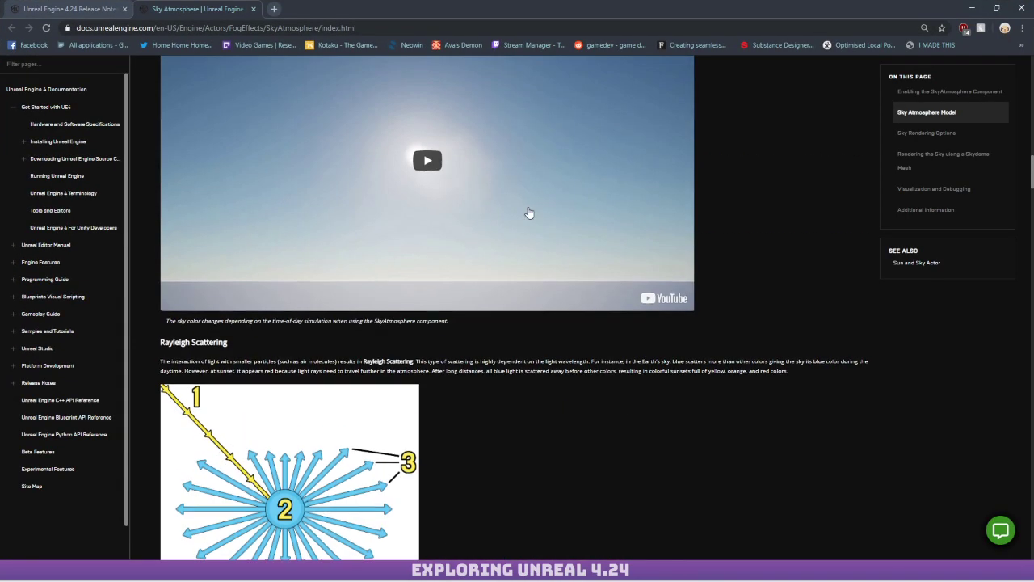
{"action": "scroll", "coordinate": [462, 231], "scroll_direction": "up", "scroll_amount": 2}
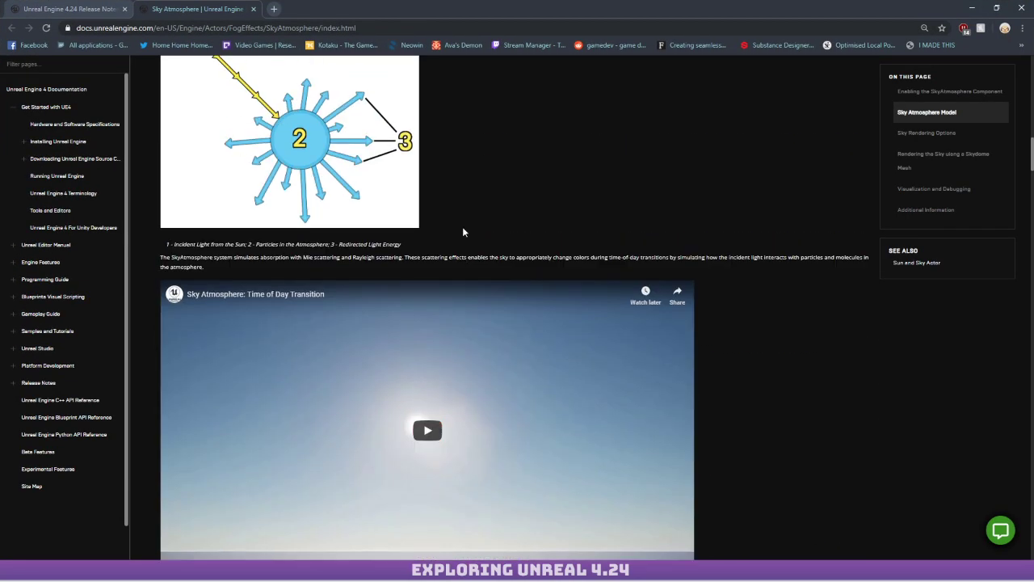
{"action": "scroll", "coordinate": [442, 180], "scroll_direction": "up", "scroll_amount": 2}
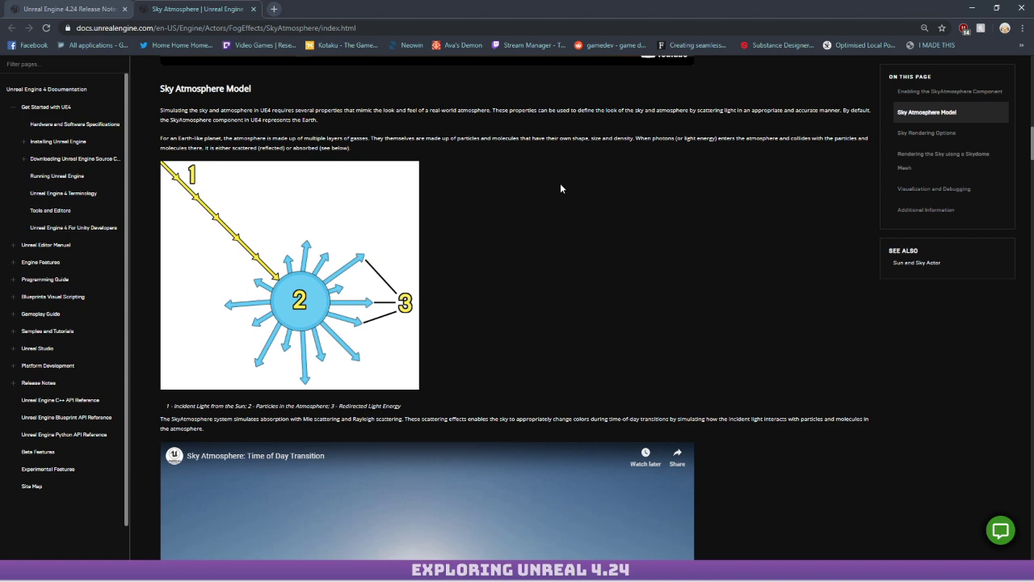
{"action": "scroll", "coordinate": [295, 117], "scroll_direction": "down", "scroll_amount": 1}
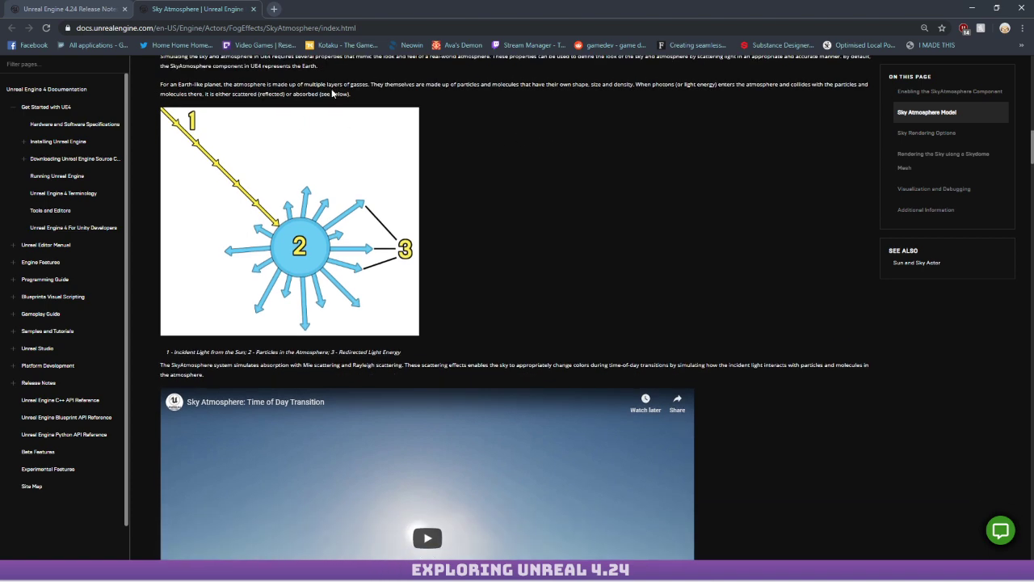
{"action": "scroll", "coordinate": [258, 116], "scroll_direction": "down", "scroll_amount": 3}
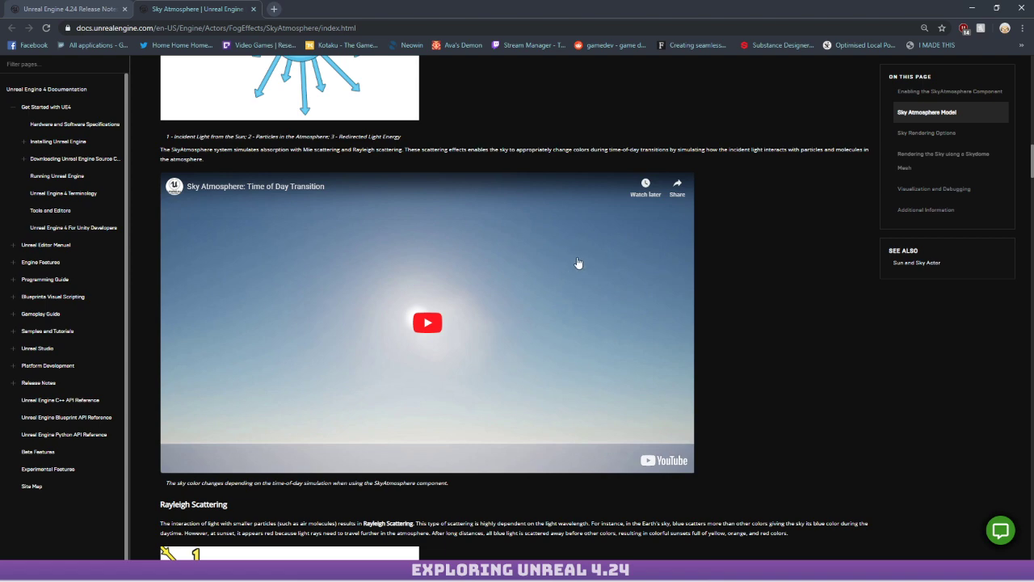
{"action": "scroll", "coordinate": [576, 260], "scroll_direction": "down", "scroll_amount": 6}
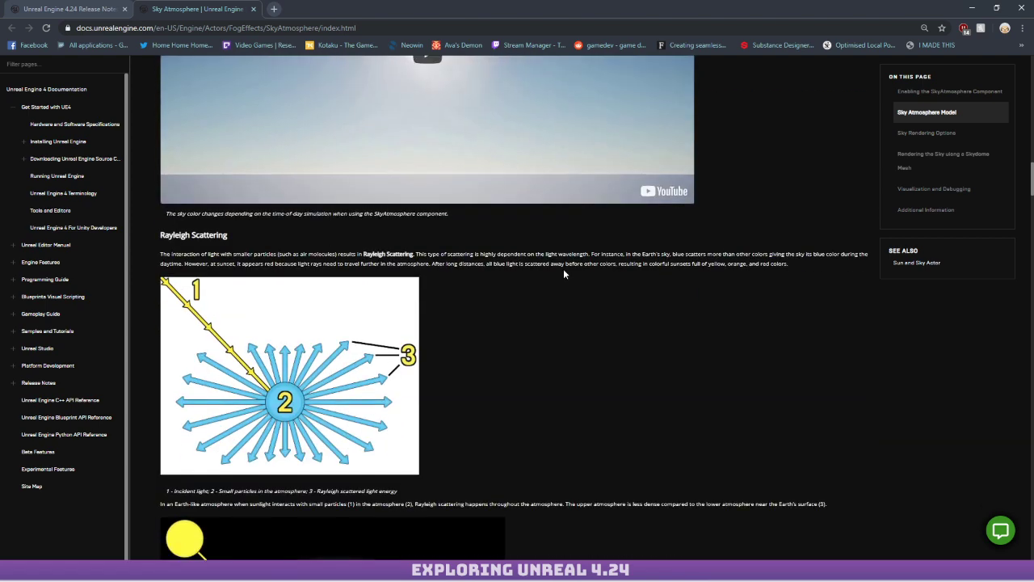
{"action": "scroll", "coordinate": [568, 275], "scroll_direction": "down", "scroll_amount": 5}
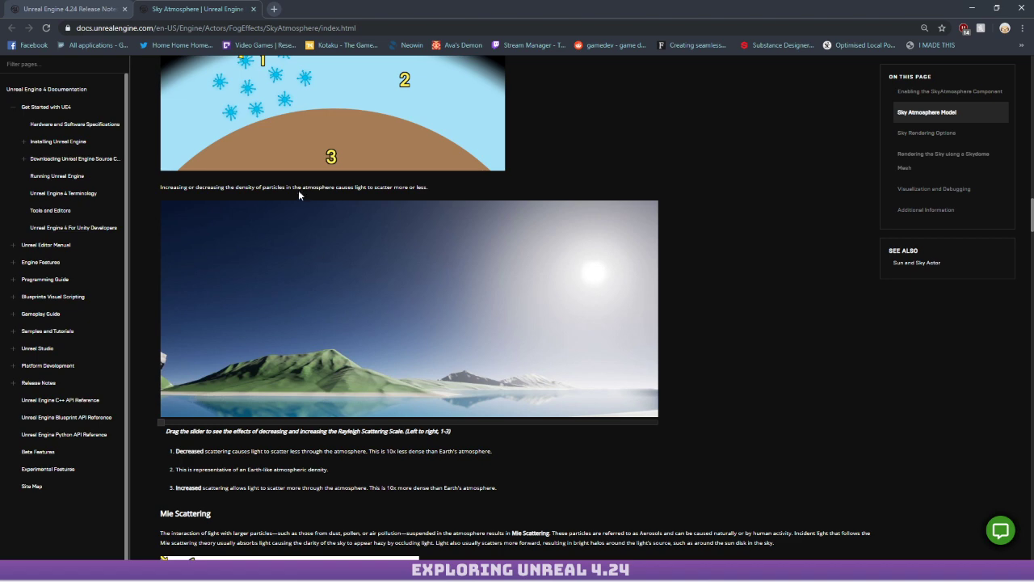
Compare the Rayleigh Scattering Scale examples in the Sky Atmosphere documentation, view the Mie Scattering section and return to Unreal Editor.
{"action": "scroll", "coordinate": [577, 242], "scroll_direction": "down", "scroll_amount": 4}
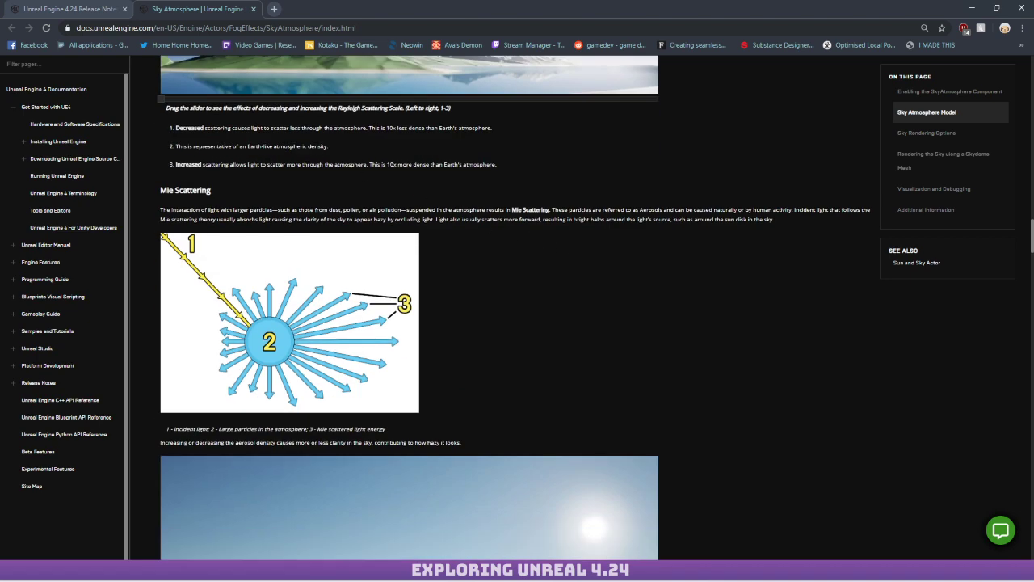
{"action": "scroll", "coordinate": [240, 232], "scroll_direction": "up", "scroll_amount": 4}
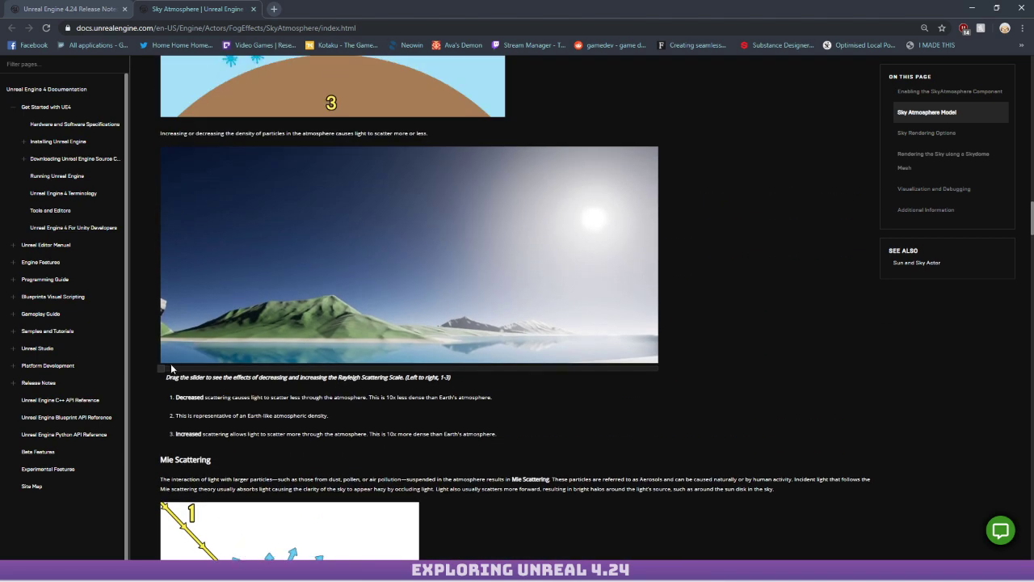
{"action": "left_click_drag", "start_coordinate": [158, 370], "coordinate": [321, 366]}
{"action": "left_click_drag", "start_coordinate": [551, 375], "coordinate": [373, 359]}
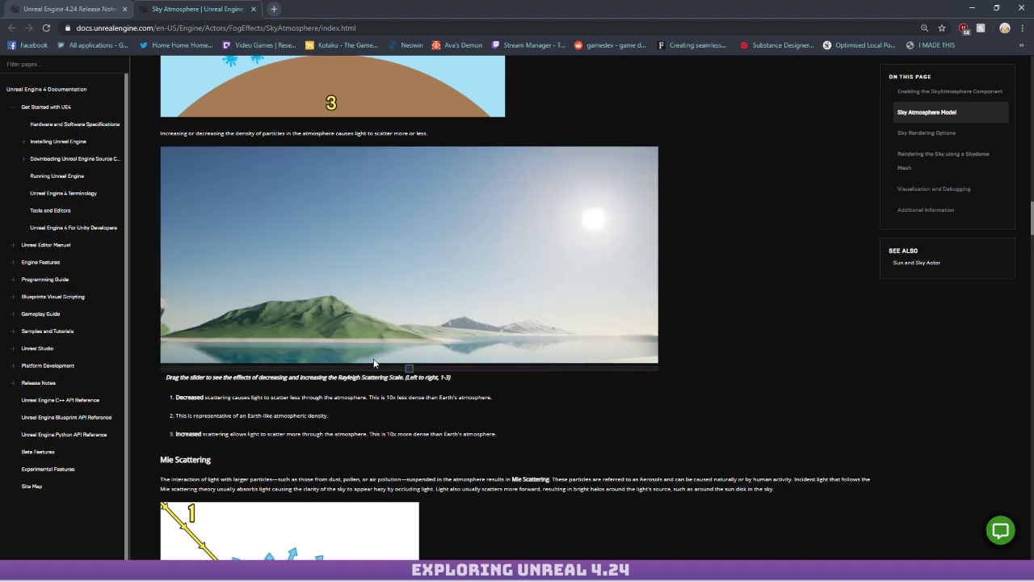
{"action": "left_click_drag", "start_coordinate": [521, 374], "coordinate": [402, 355]}
{"action": "scroll", "coordinate": [622, 297], "scroll_direction": "down", "scroll_amount": 1}
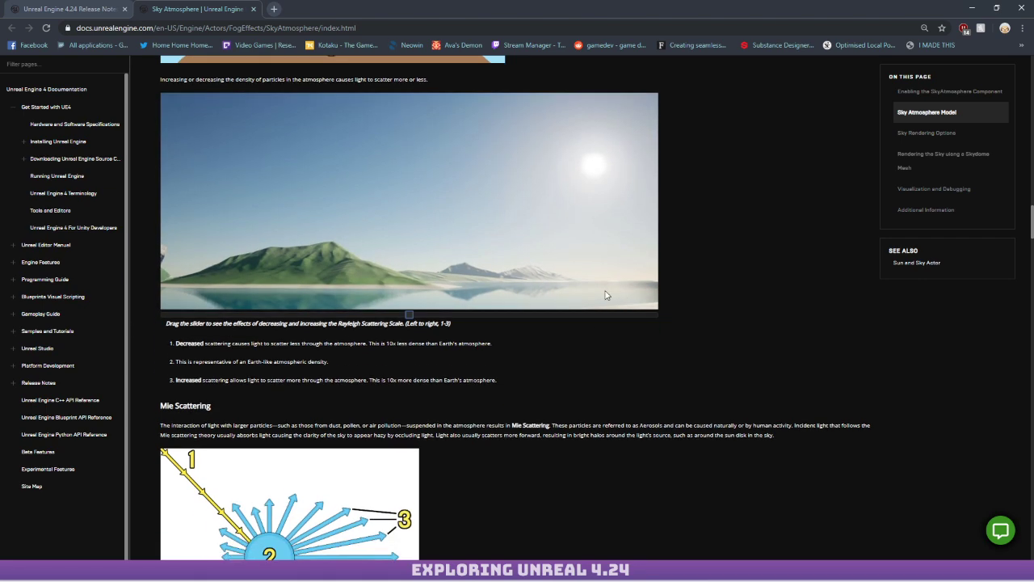
{"action": "scroll", "coordinate": [597, 295], "scroll_direction": "up", "scroll_amount": 2}
{"action": "scroll", "coordinate": [285, 228], "scroll_direction": "down", "scroll_amount": 3}
{"action": "scroll", "coordinate": [235, 197], "scroll_direction": "up", "scroll_amount": 9}
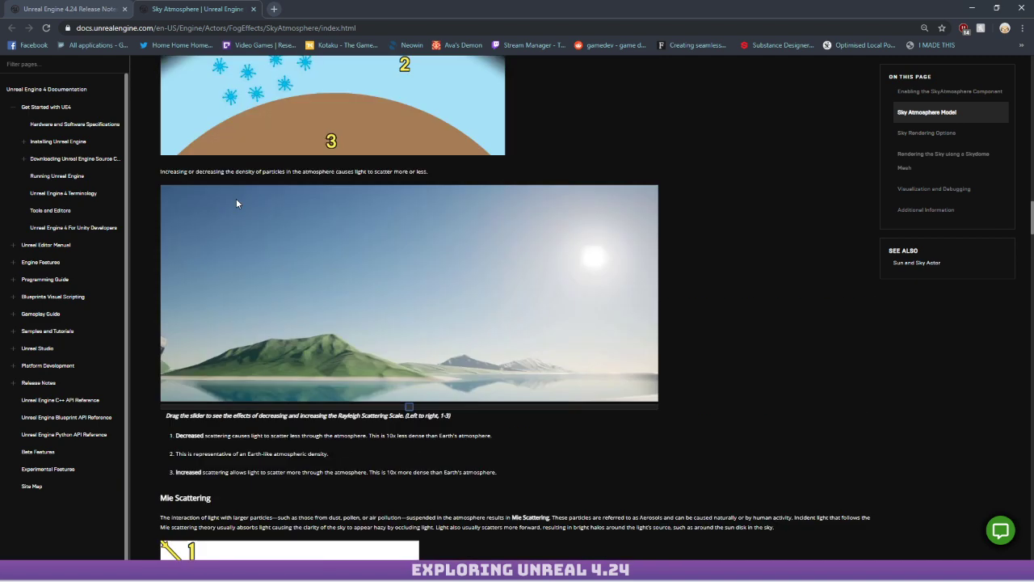
{"action": "left_click_drag", "start_coordinate": [328, 9], "coordinate": [0, 242]}
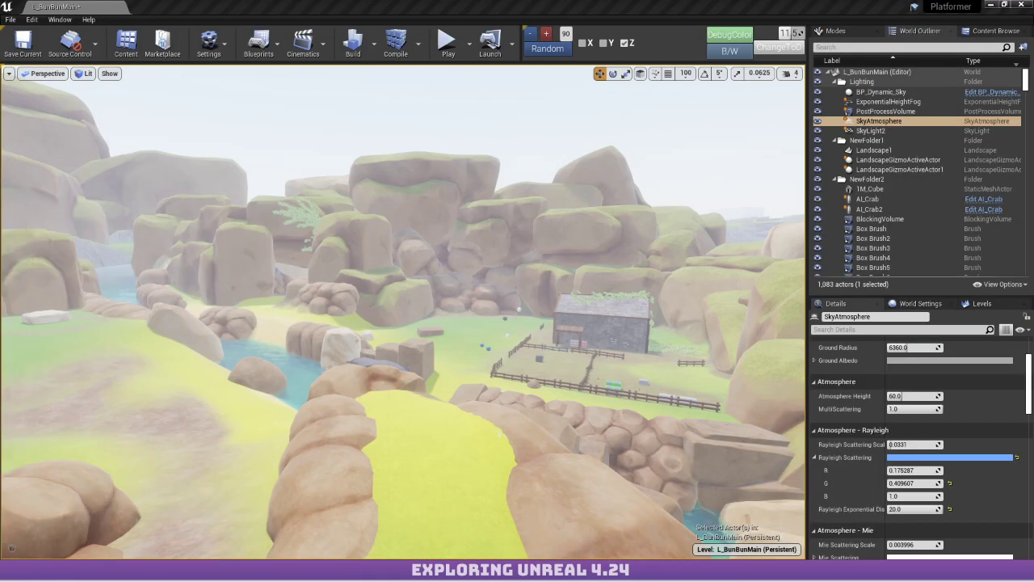
Try a Rayleigh Scattering Scale of about 0.66 on SkyAtmosphere and reset it to its default.
{"action": "scroll", "coordinate": [921, 407], "scroll_direction": "down", "scroll_amount": 1}
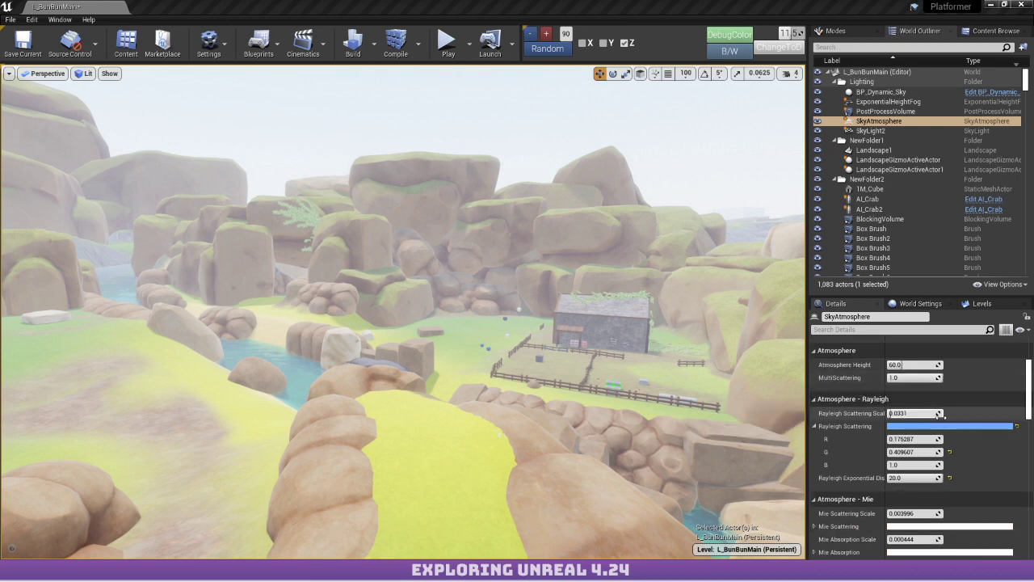
{"action": "left_click_drag", "start_coordinate": [899, 413], "coordinate": [939, 413]}
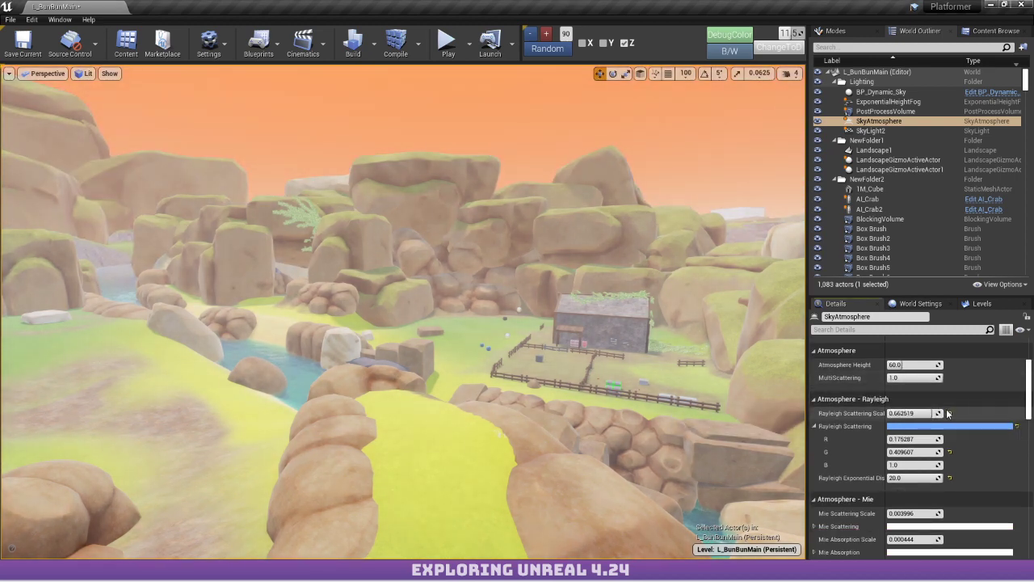
{"action": "left_click", "coordinate": [950, 413]}
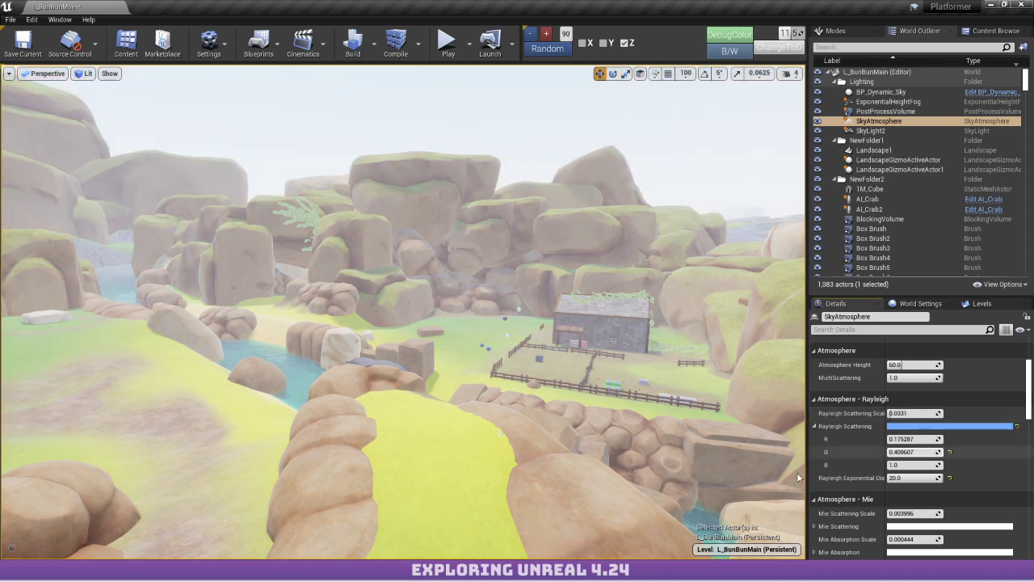
Switch the level's time of day to Midnight and inspect the darkened landscape around the river and barn.
{"action": "right_click_drag", "start_coordinate": [647, 404], "coordinate": [711, 347]}
{"action": "left_click", "coordinate": [781, 49]}
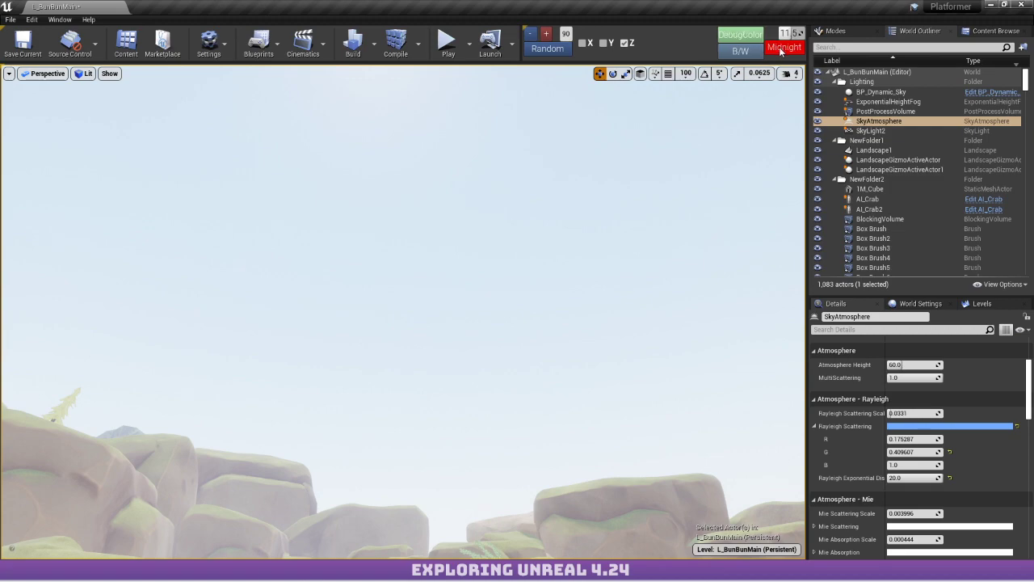
{"action": "right_click_drag", "start_coordinate": [601, 90], "coordinate": [242, 117]}
{"action": "left_click", "coordinate": [783, 47]}
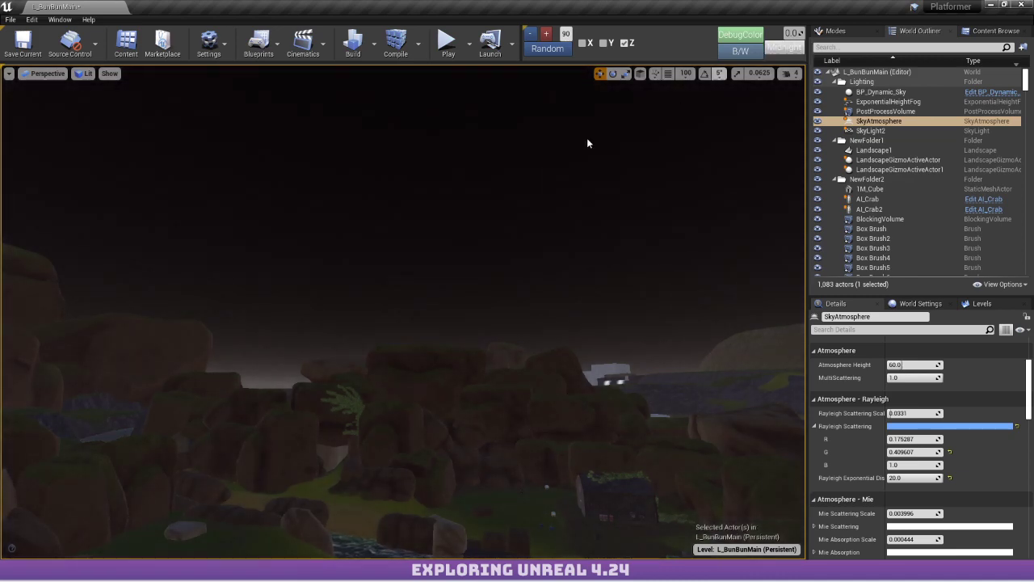
{"action": "right_click_drag", "start_coordinate": [586, 143], "coordinate": [416, 210]}
{"action": "key", "text": "w"}
{"action": "key", "text": "w"}
{"action": "key", "text": "q"}
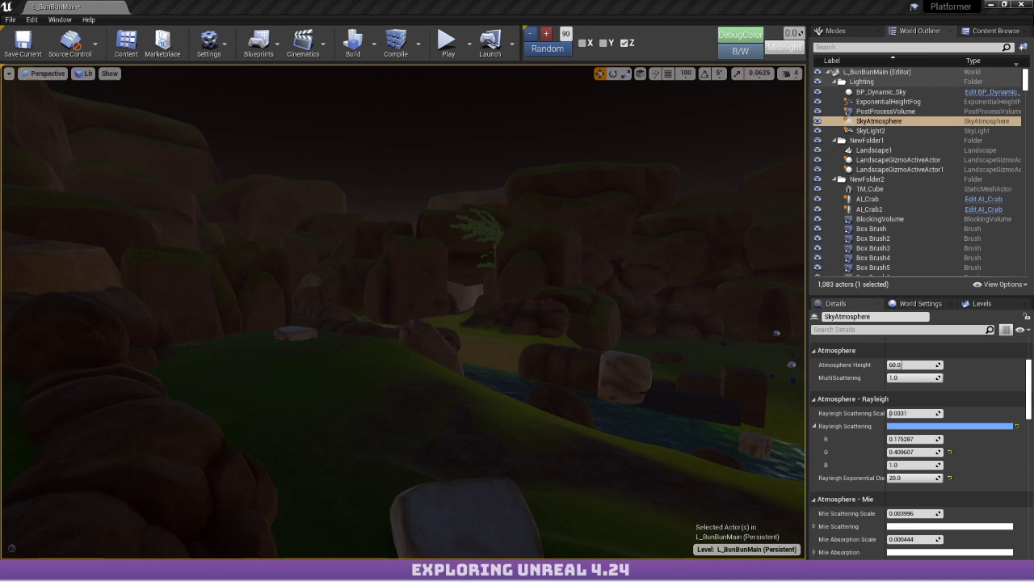
{"action": "right_click_drag", "start_coordinate": [416, 210], "coordinate": [505, 212]}
{"action": "key", "text": "w"}
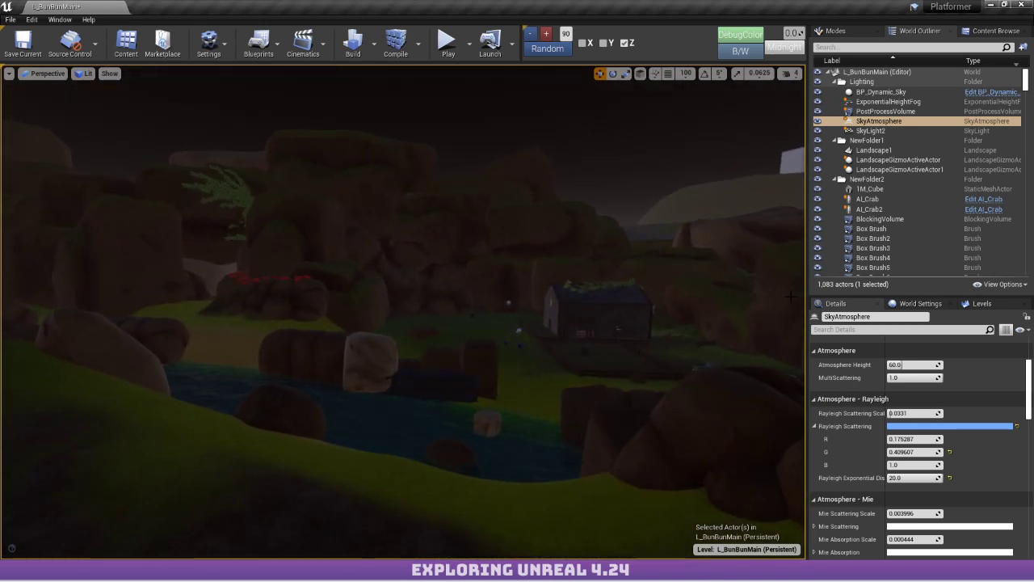
Cycle the level's time of day through Morning back to 11.5.
{"action": "left_click", "coordinate": [782, 48]}
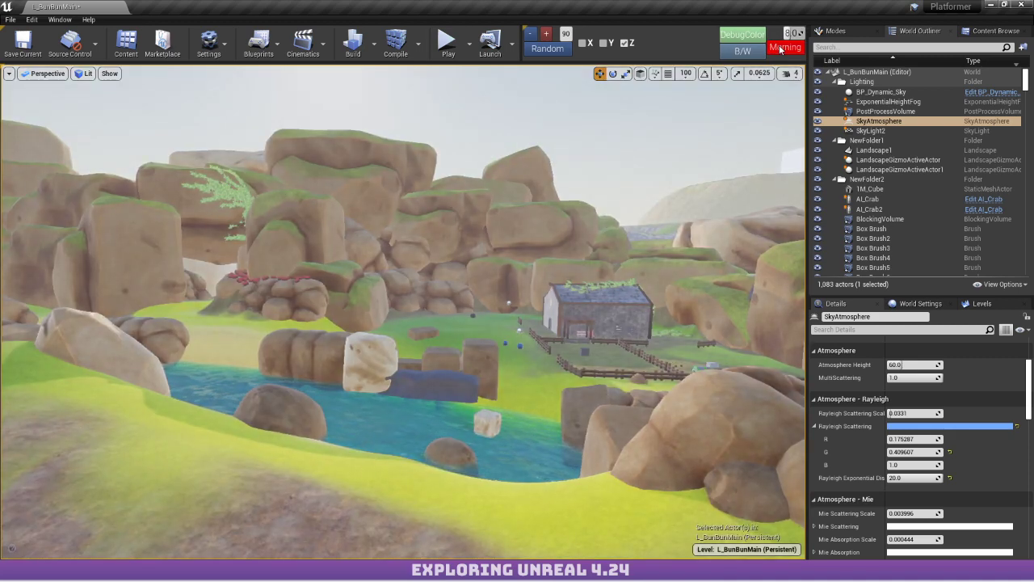
{"action": "left_click", "coordinate": [780, 49]}
{"action": "left_click", "coordinate": [780, 50]}
{"action": "left_click", "coordinate": [780, 49]}
{"action": "left_click", "coordinate": [780, 49]}
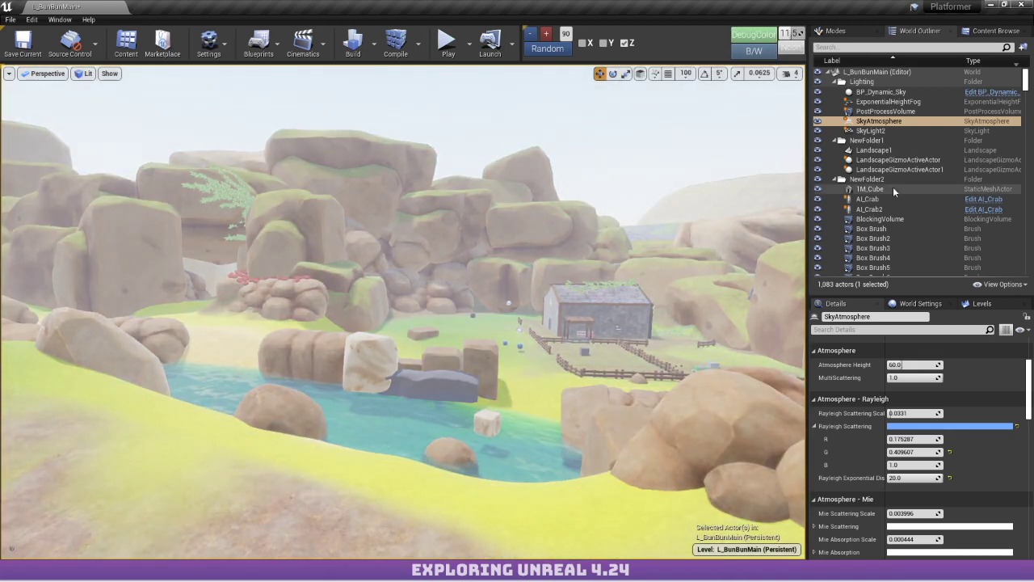
Lower SkyAtmosphere's Rayleigh Exponential Distribution to about 2.84, check the sky and raise it to about 4.03.
{"action": "scroll", "coordinate": [928, 437], "scroll_direction": "down", "scroll_amount": 1}
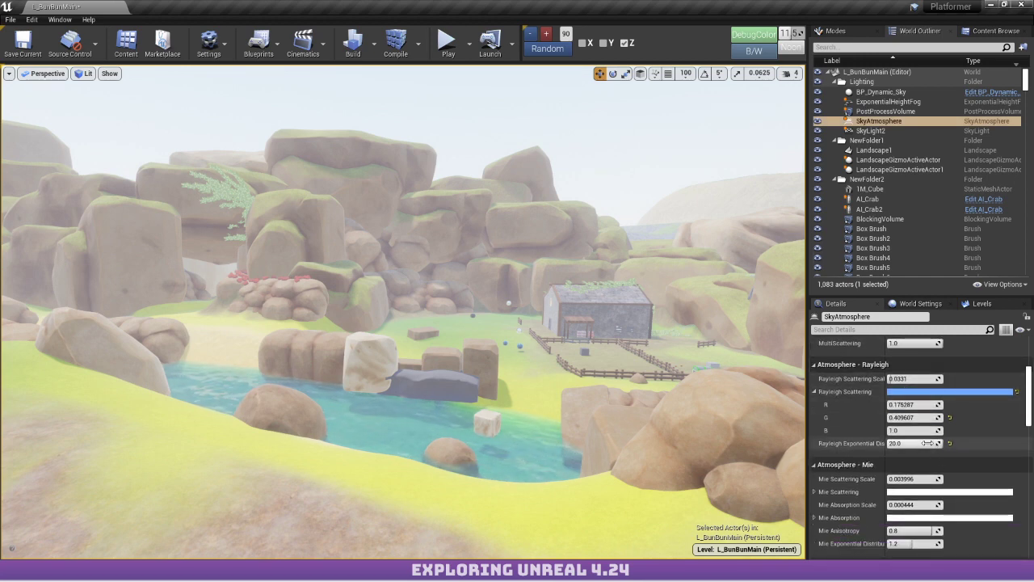
{"action": "left_click_drag", "start_coordinate": [927, 442], "coordinate": [899, 443]}
{"action": "mouse_move", "coordinate": [568, 311]}
{"action": "right_mouse_down"}
{"action": "mouse_move", "coordinate": [569, 170]}
{"action": "mouse_move", "coordinate": [687, 121]}
{"action": "mouse_move", "coordinate": [646, 266]}
{"action": "mouse_move", "coordinate": [568, 311]}
{"action": "right_mouse_up"}
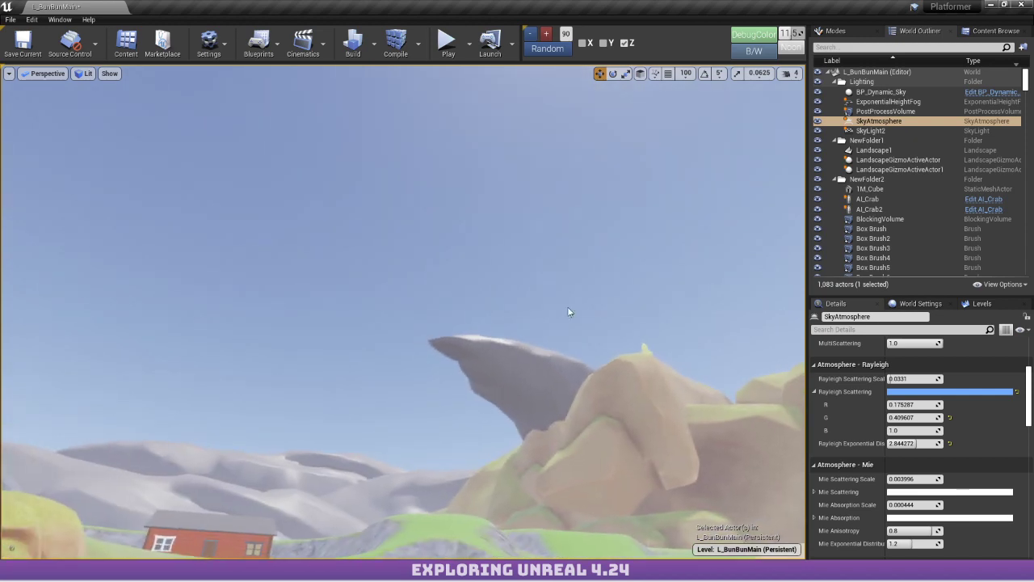
{"action": "mouse_move", "coordinate": [913, 443]}
{"action": "left_mouse_down"}
{"action": "mouse_move", "coordinate": [945, 442]}
{"action": "mouse_move", "coordinate": [913, 443]}
{"action": "left_mouse_up"}
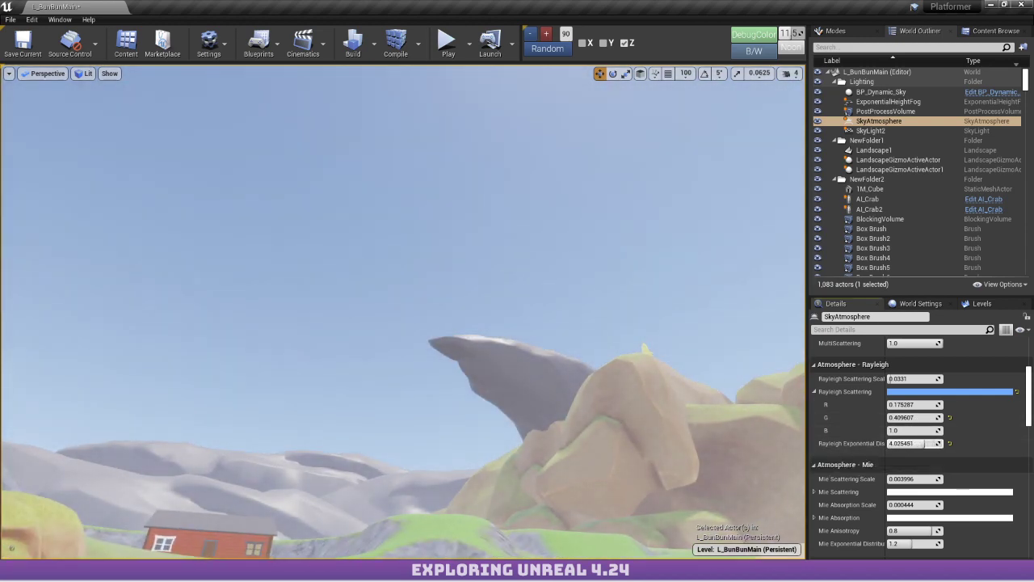
Try an Absorption Scale of about 0.051 on SkyAtmosphere and reset it to its default.
{"action": "scroll", "coordinate": [840, 429], "scroll_direction": "down", "scroll_amount": 5}
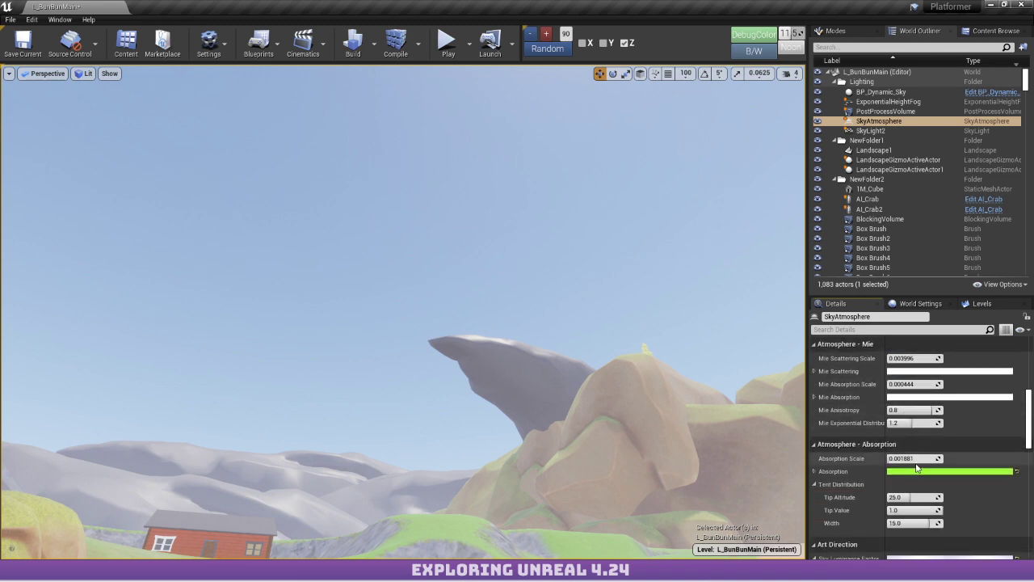
{"action": "left_click_drag", "start_coordinate": [913, 389], "coordinate": [932, 389]}
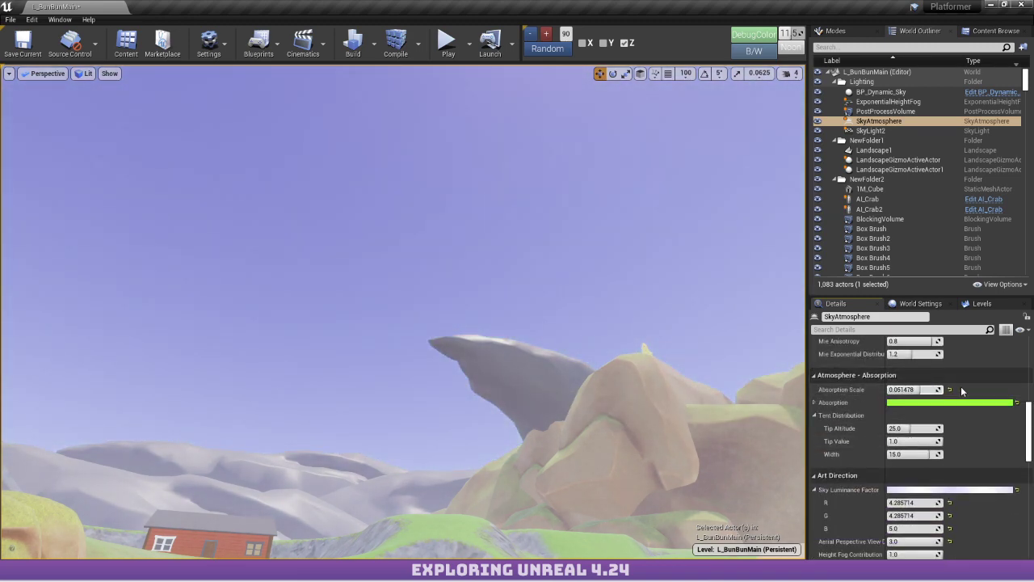
{"action": "left_click", "coordinate": [950, 389]}
Experiment with SkyAtmosphere's Height Fog Contribution and reset the Aerial Perspective View Distance Scale to its default of 1.0.
{"action": "scroll", "coordinate": [938, 380], "scroll_direction": "down", "scroll_amount": 3}
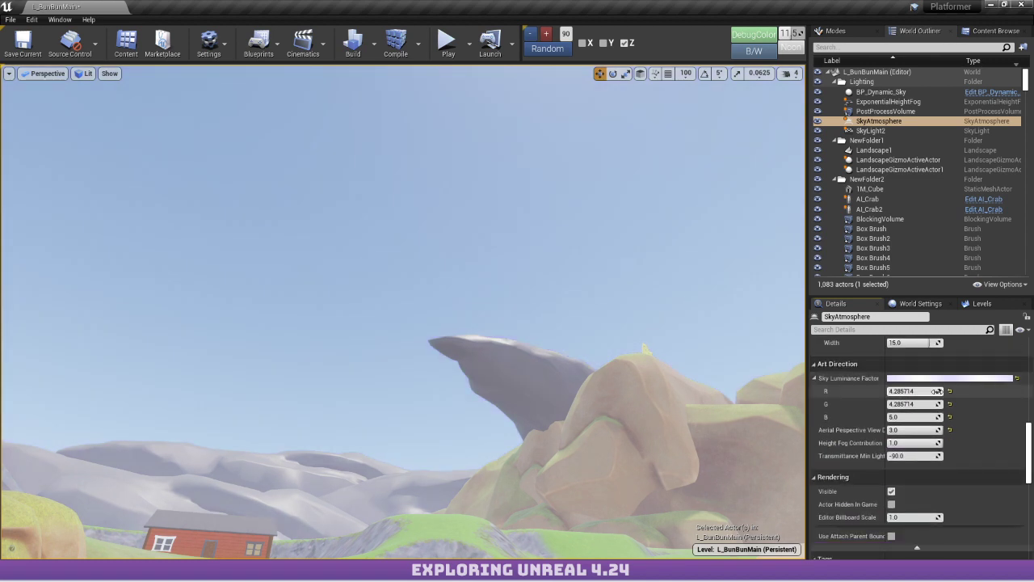
{"action": "scroll", "coordinate": [925, 390], "scroll_direction": "up", "scroll_amount": 1}
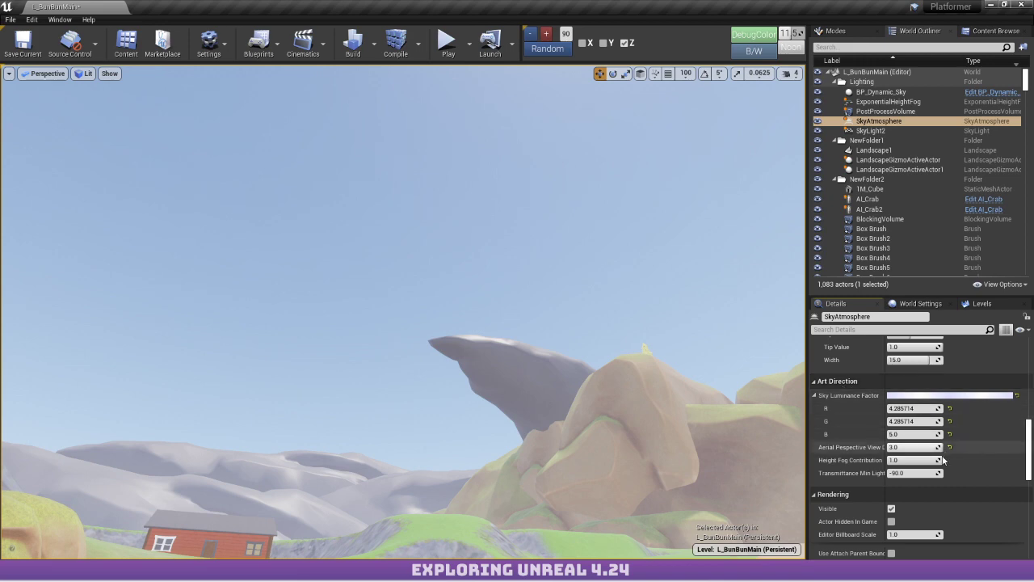
{"action": "left_click_drag", "start_coordinate": [913, 460], "coordinate": [937, 459]}
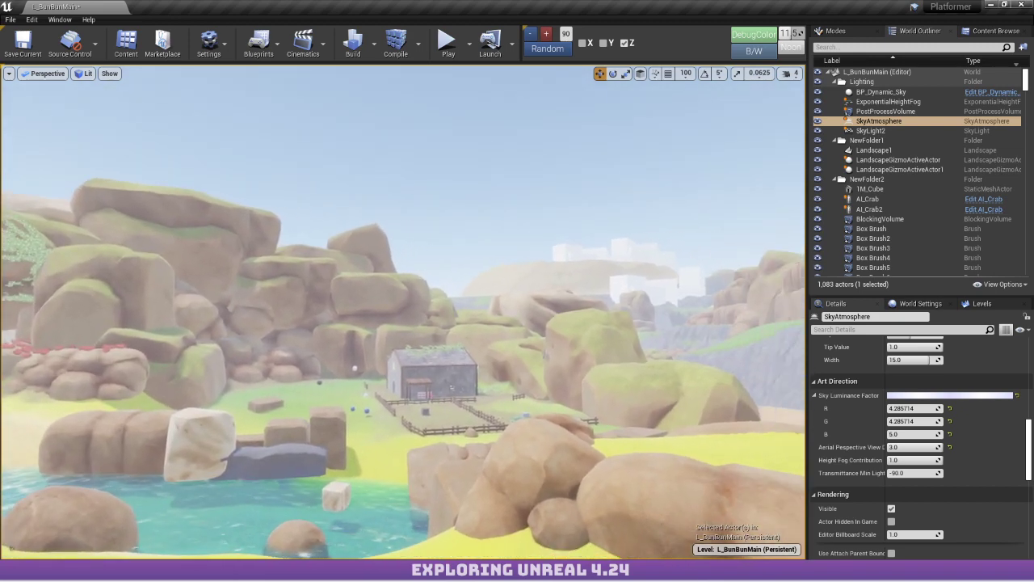
{"action": "left_click_drag", "start_coordinate": [913, 459], "coordinate": [887, 447]}
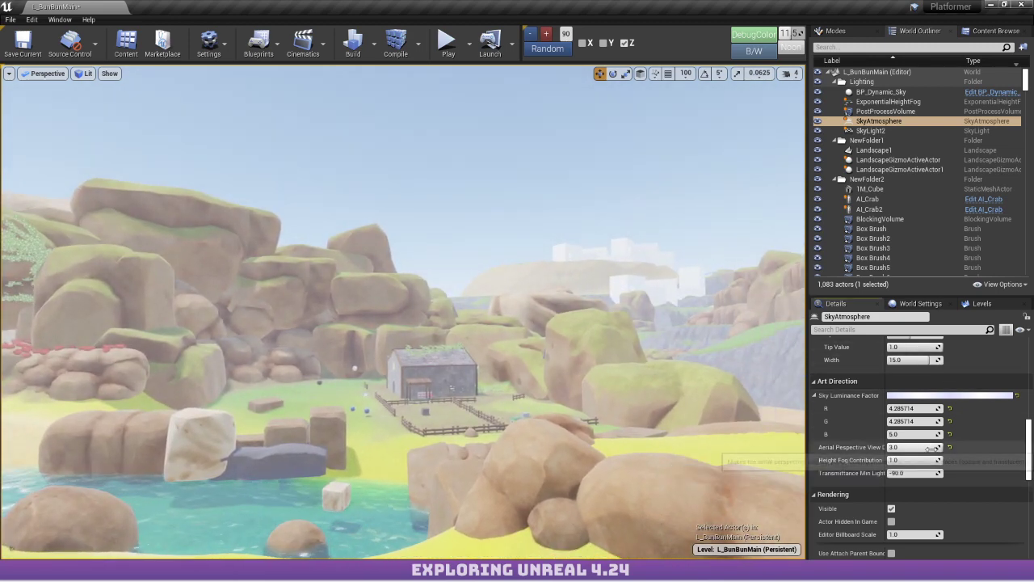
{"action": "left_click", "coordinate": [949, 446]}
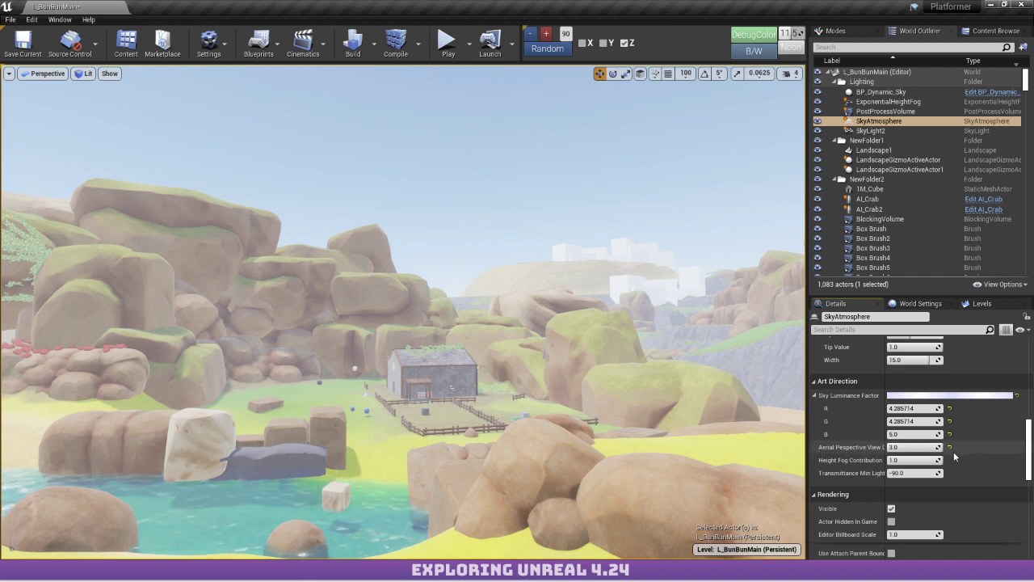
Open the Sky Luminance Factor color and try brightness values (V) of 1, 50, 10 and 2.
{"action": "left_click", "coordinate": [979, 395]}
{"action": "left_click_drag", "start_coordinate": [905, 473], "coordinate": [929, 473]}
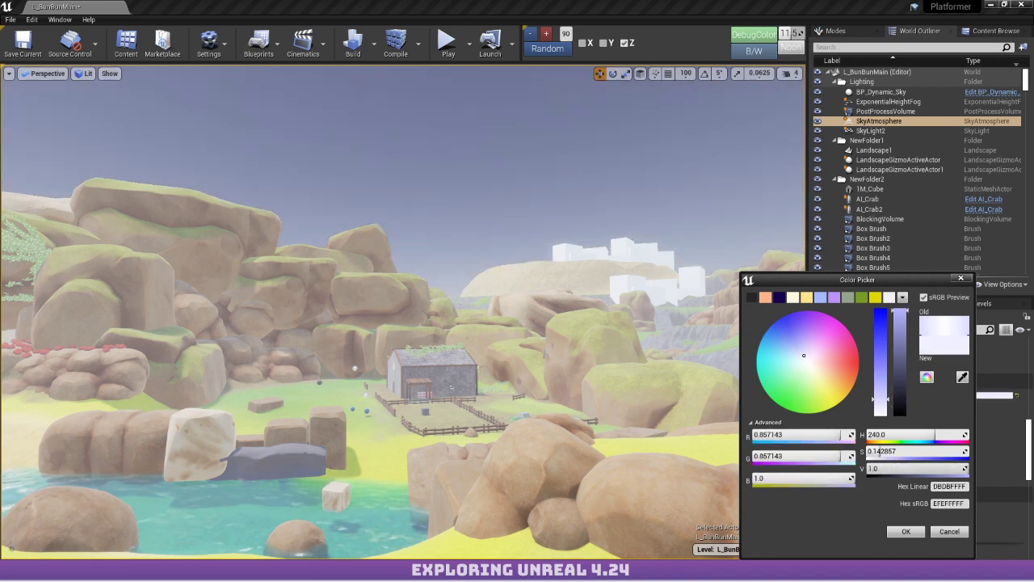
{"action": "type", "text": "0"}
{"action": "key", "text": "Return"}
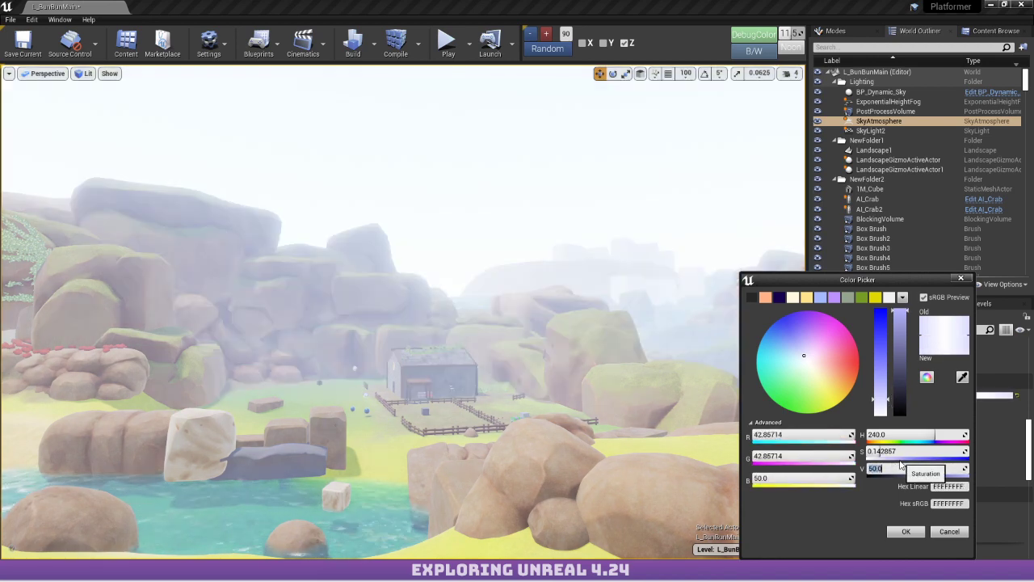
{"action": "type", "text": "10"}
{"action": "key", "text": "Return"}
{"action": "type", "text": "2"}
{"action": "key", "text": "Return"}
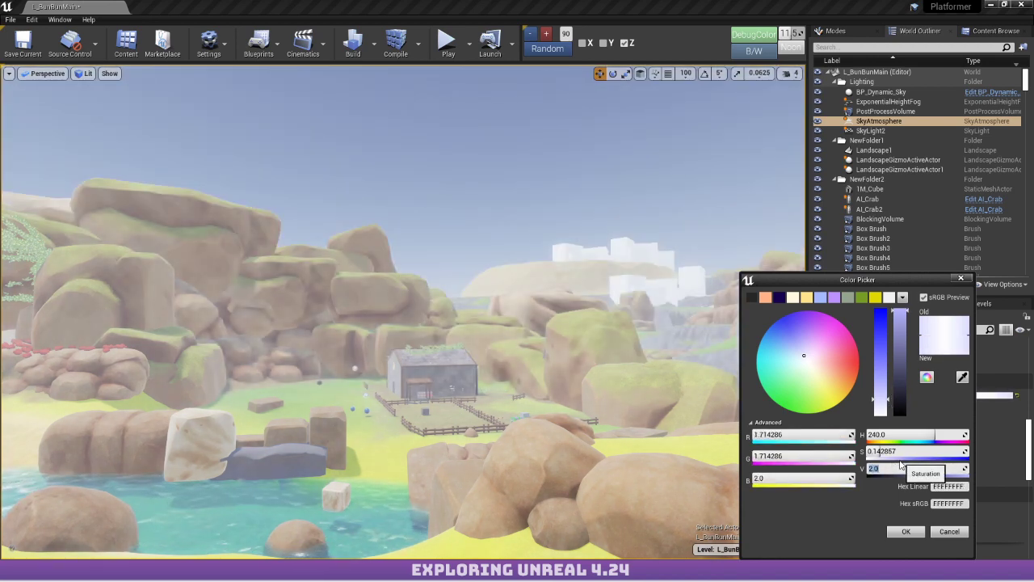
Try a Sky Luminance Factor brightness of 3, set it to 5, and adjust the saturation so R and G are about 4.04.
{"action": "key", "text": "Return"}
{"action": "type", "text": "3"}
{"action": "key", "text": "Return"}
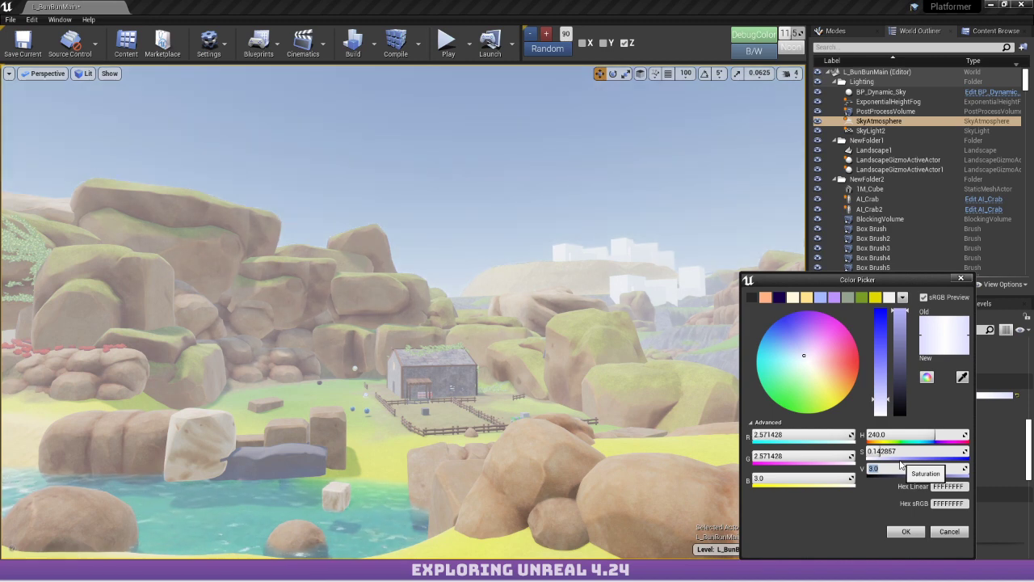
{"action": "type", "text": "5"}
{"action": "key", "text": "Return"}
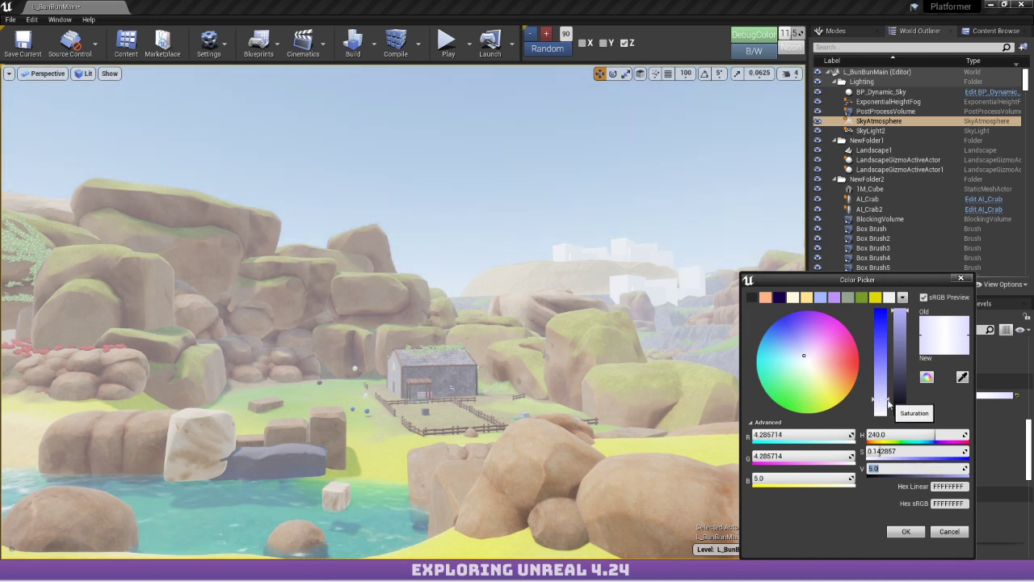
{"action": "left_click_drag", "start_coordinate": [889, 401], "coordinate": [870, 387]}
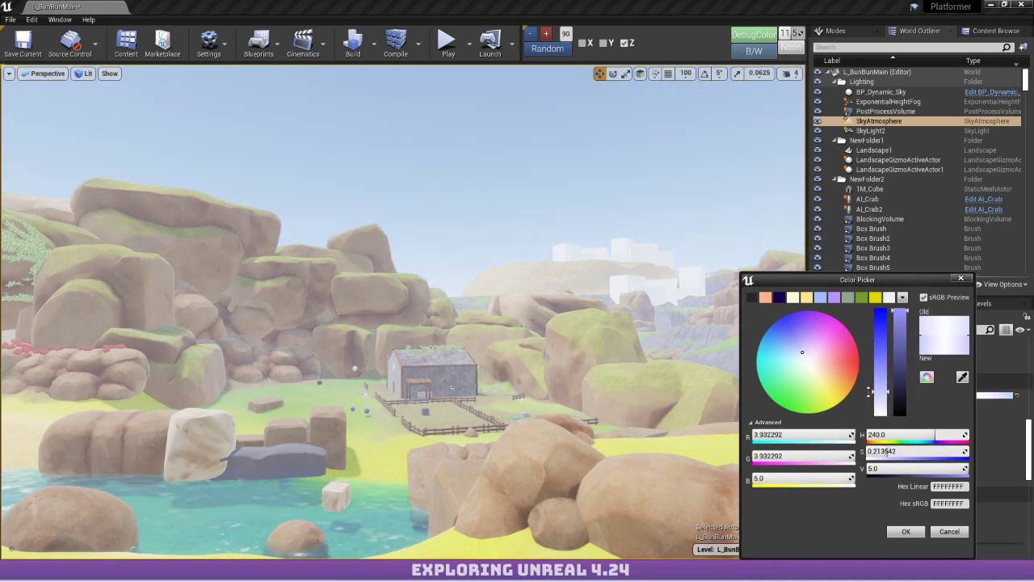
{"action": "left_click", "coordinate": [894, 533]}
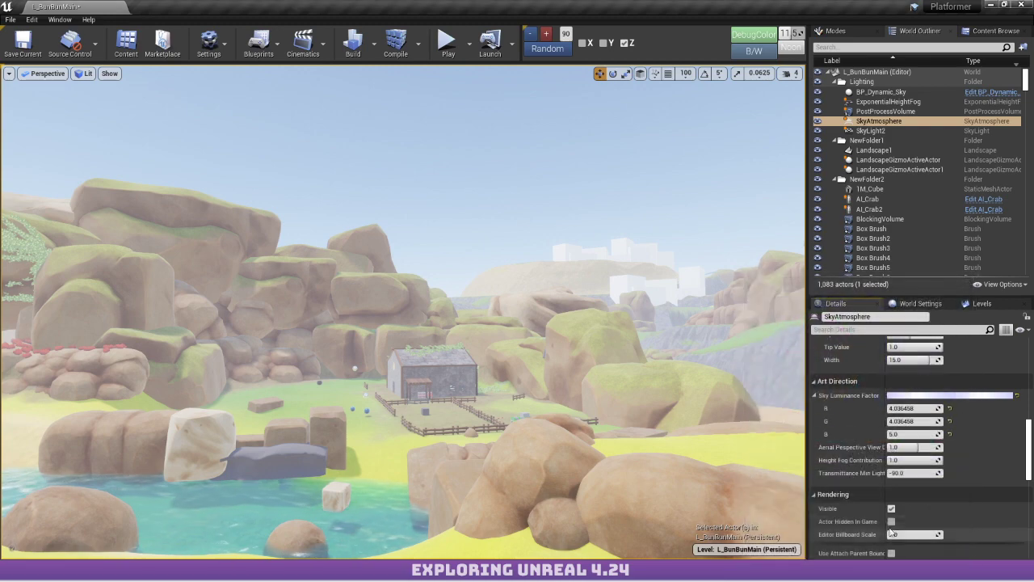
Look over the river boulders and the red house, and select the SkyLight2 actor.
{"action": "mouse_move", "coordinate": [447, 311]}
{"action": "right_mouse_down"}
{"action": "mouse_move", "coordinate": [348, 316]}
{"action": "mouse_move", "coordinate": [400, 319]}
{"action": "mouse_move", "coordinate": [403, 380]}
{"action": "mouse_move", "coordinate": [355, 371]}
{"action": "mouse_move", "coordinate": [428, 305]}
{"action": "right_mouse_up"}
{"action": "key", "text": "w"}
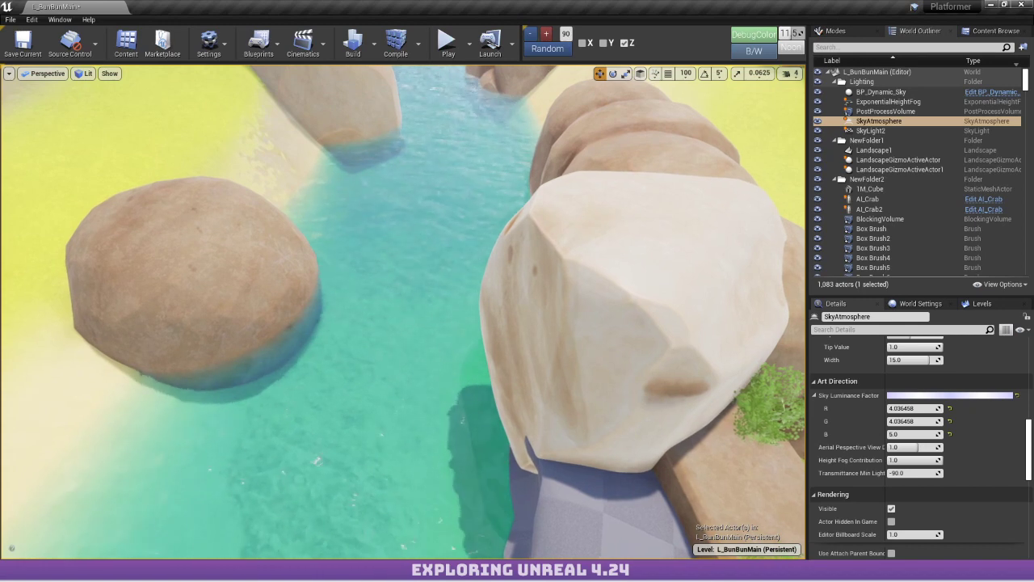
{"action": "right_click_drag", "start_coordinate": [52, 213], "coordinate": [19, 109]}
{"action": "key", "text": "w"}
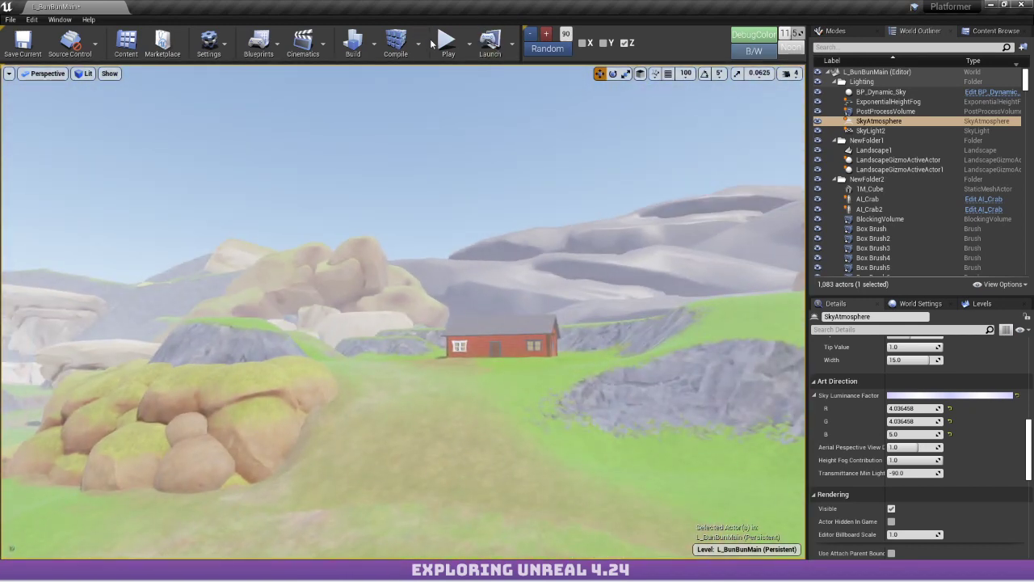
{"action": "left_click", "coordinate": [886, 130]}
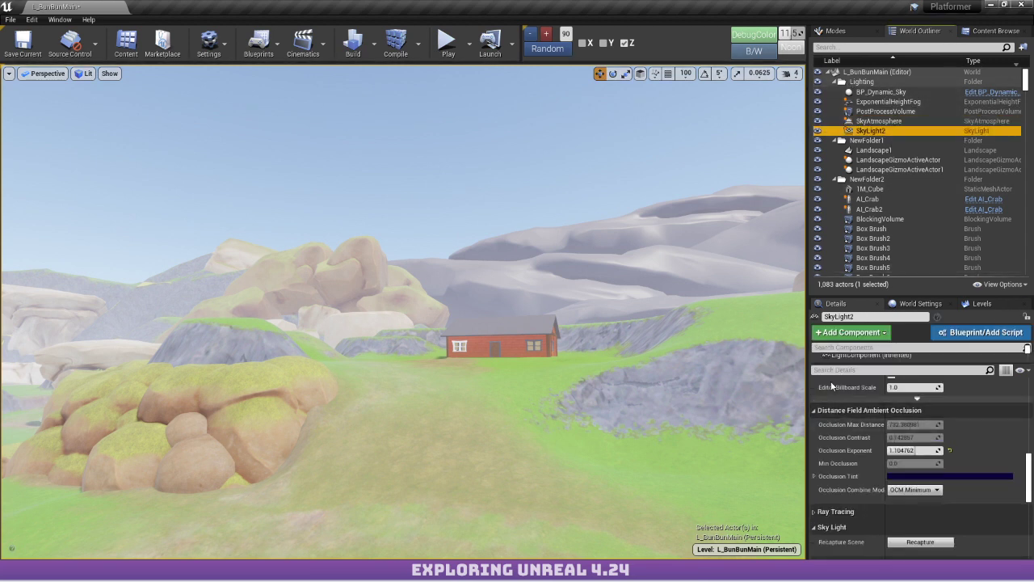
Survey the sky lighting over the rocky valley, the barn and the river, ending close to the water surface.
{"action": "right_click_drag", "start_coordinate": [560, 239], "coordinate": [527, 188]}
{"action": "key", "text": "w"}
{"action": "key", "text": "w"}
{"action": "key", "text": "w"}
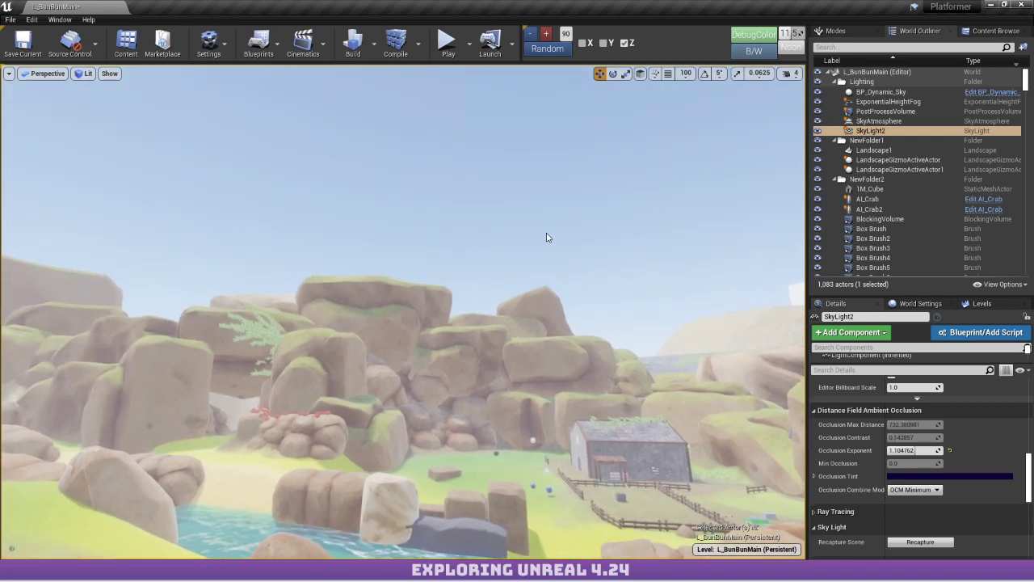
{"action": "right_click", "coordinate": [545, 232]}
{"action": "right_click_drag", "start_coordinate": [545, 233], "coordinate": [777, 358]}
{"action": "key", "text": "s"}
{"action": "right_click_drag", "start_coordinate": [349, 232], "coordinate": [399, 267]}
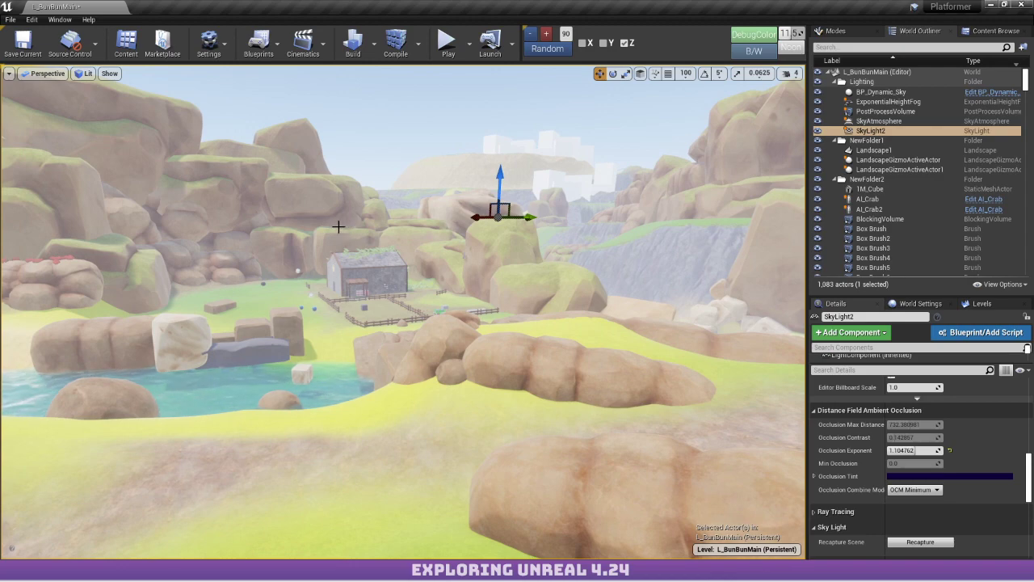
{"action": "key", "text": "w"}
{"action": "right_click_drag", "start_coordinate": [424, 265], "coordinate": [333, 384]}
{"action": "right_click_drag", "start_coordinate": [436, 282], "coordinate": [416, 242]}
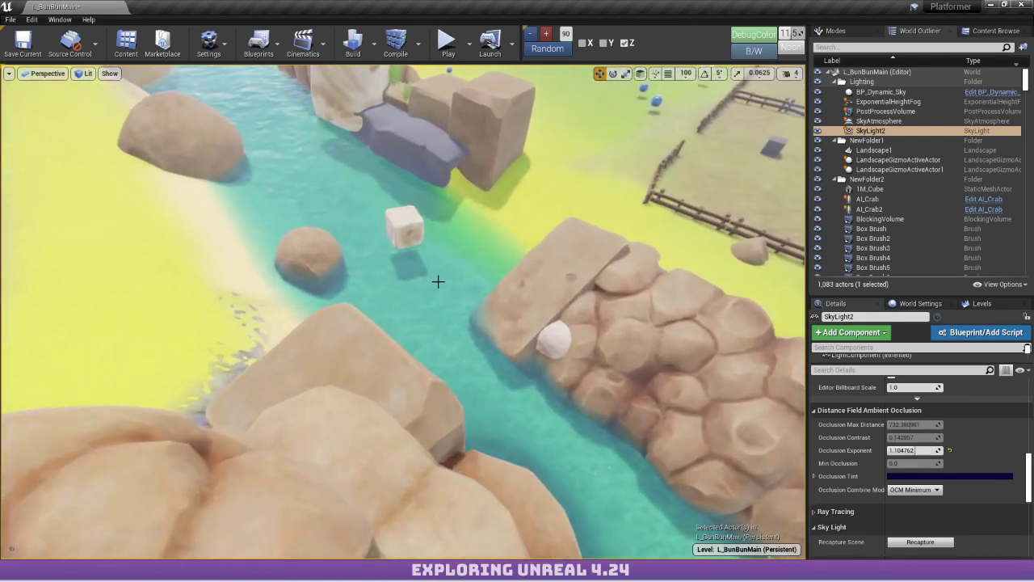
{"action": "key", "text": "w"}
{"action": "mouse_move", "coordinate": [390, 288]}
{"action": "right_mouse_down"}
{"action": "mouse_move", "coordinate": [395, 194]}
{"action": "mouse_move", "coordinate": [364, 286]}
{"action": "right_mouse_up"}
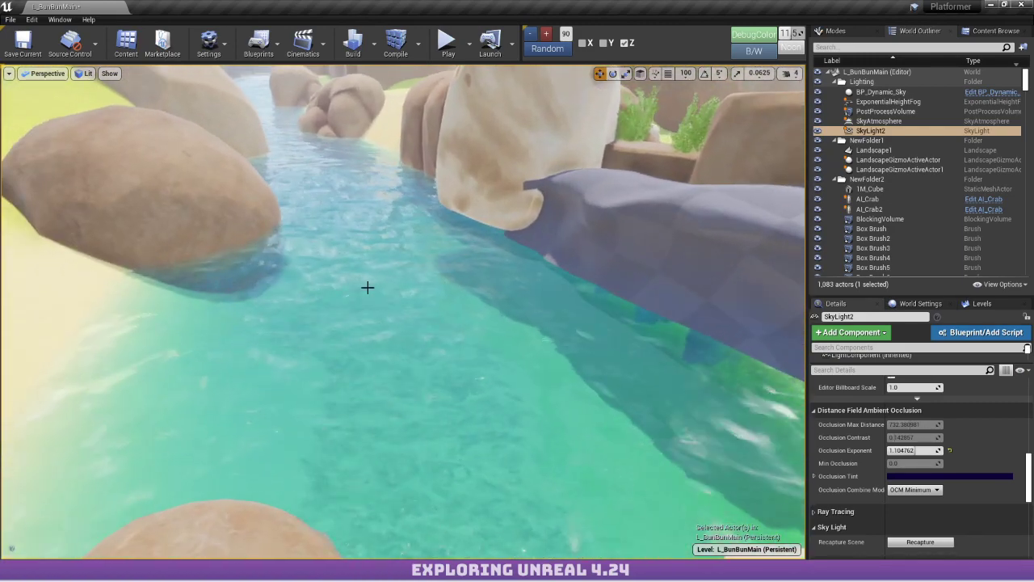
Check the Mesh Paint and Landscape modes, then select the Landscape1 actor and return to Place mode.
{"action": "key", "text": "shift+4"}
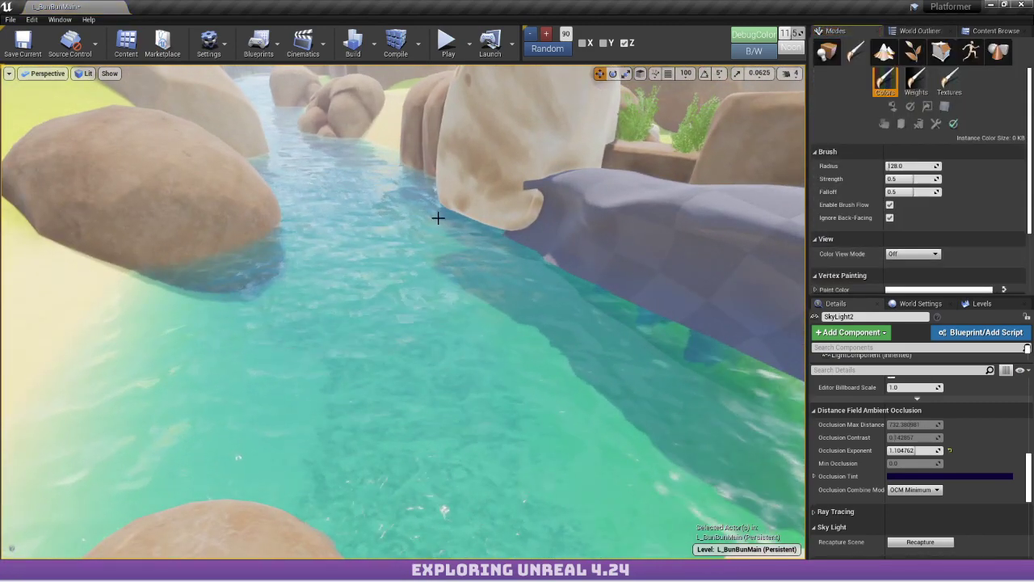
{"action": "key", "text": "shift+3"}
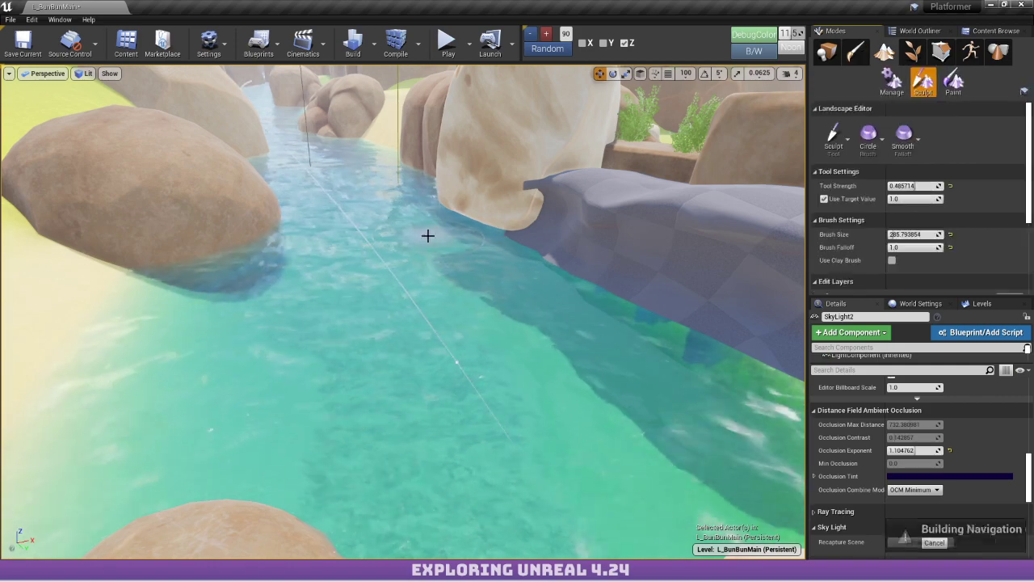
{"action": "key", "text": "shift+4"}
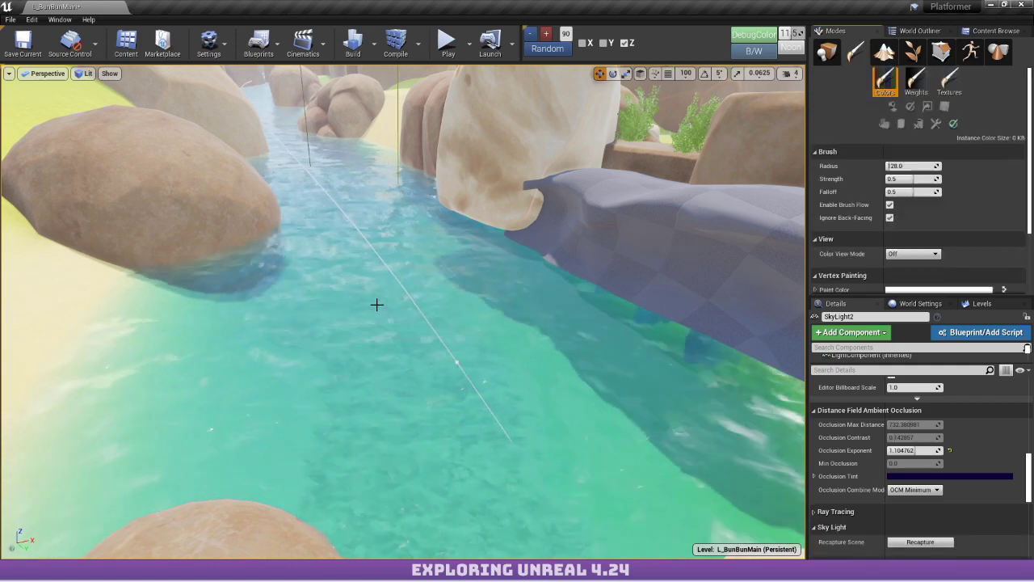
{"action": "left_click", "coordinate": [406, 300]}
{"action": "key", "text": "shift+1"}
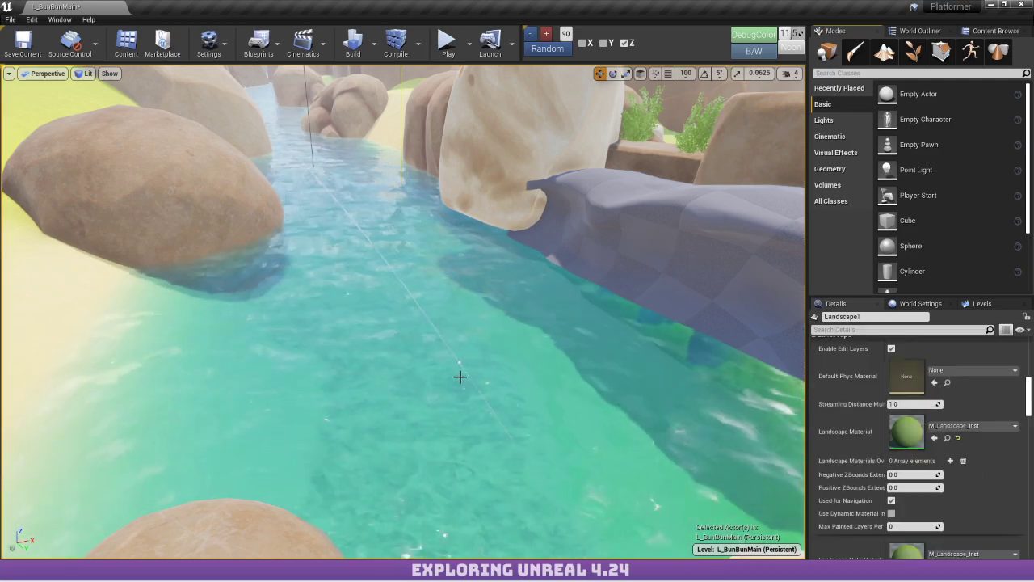
{"action": "key", "text": "f"}
{"action": "right_click_drag", "start_coordinate": [403, 312], "coordinate": [443, 330]}
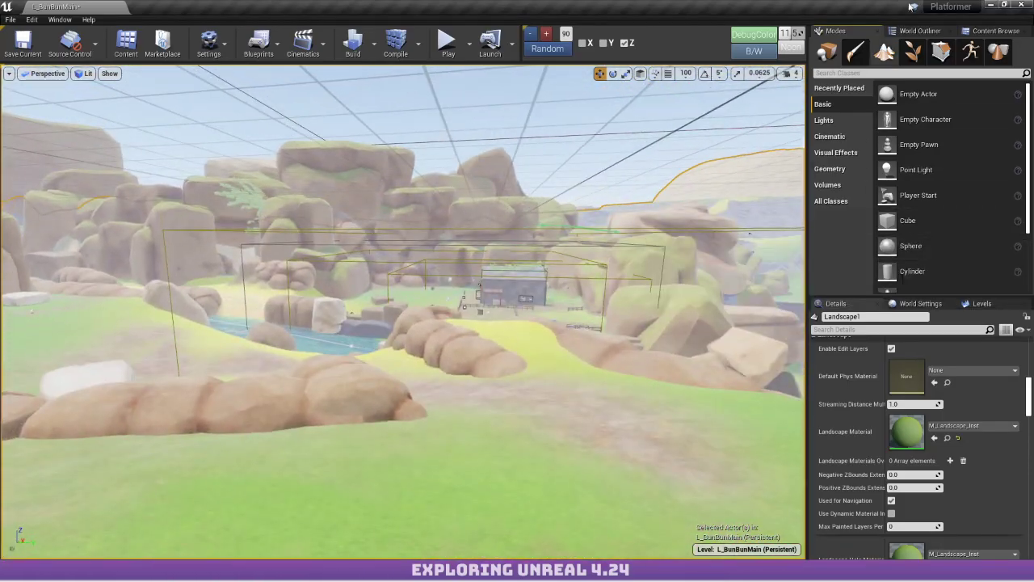
Bring up the project's texture folders and examine the stream's water around the stone cube and the surrounding valley.
{"action": "left_click", "coordinate": [995, 31]}
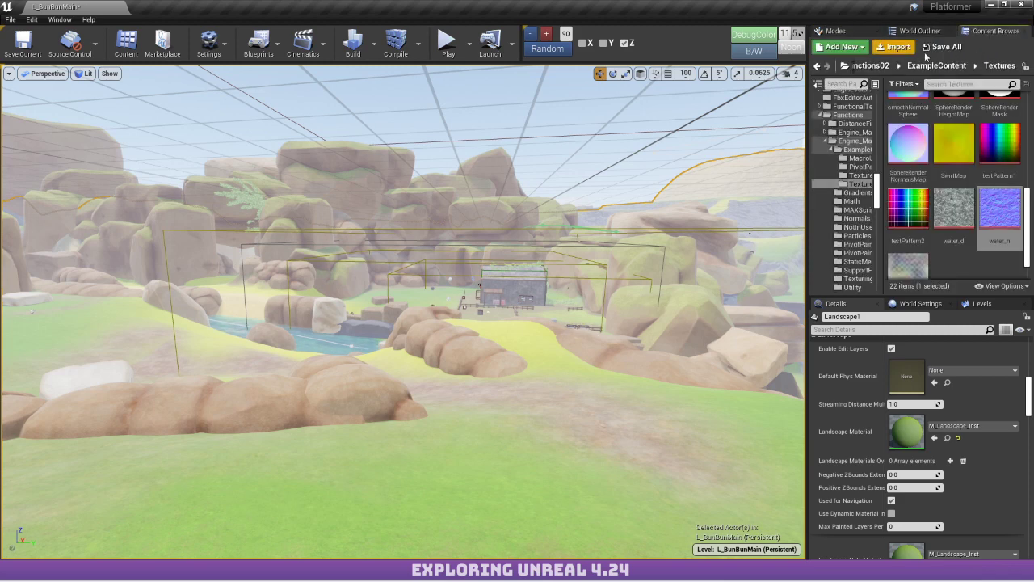
{"action": "left_click_drag", "start_coordinate": [877, 177], "coordinate": [905, 155]}
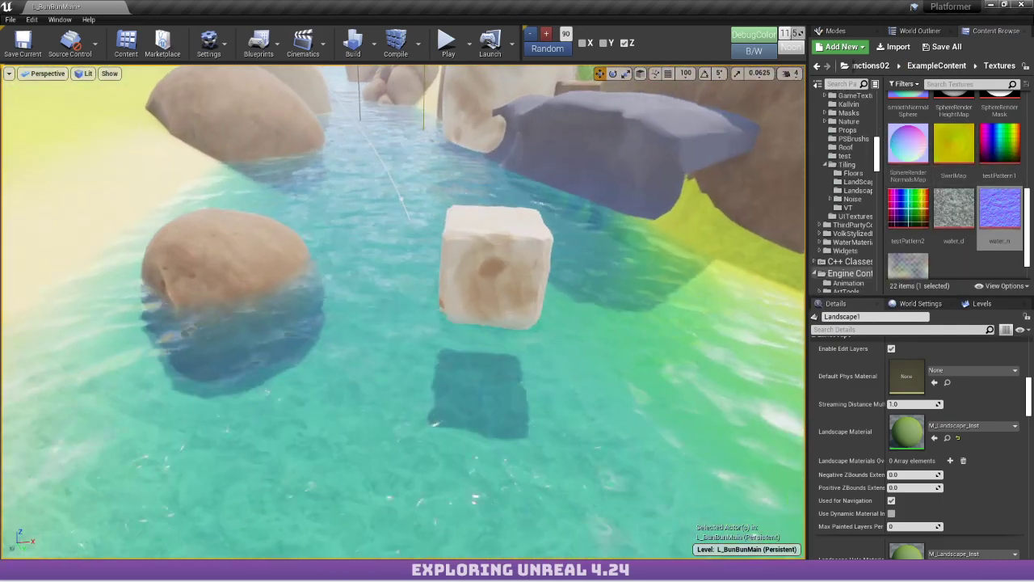
{"action": "right_click_drag", "start_coordinate": [401, 312], "coordinate": [504, 219]}
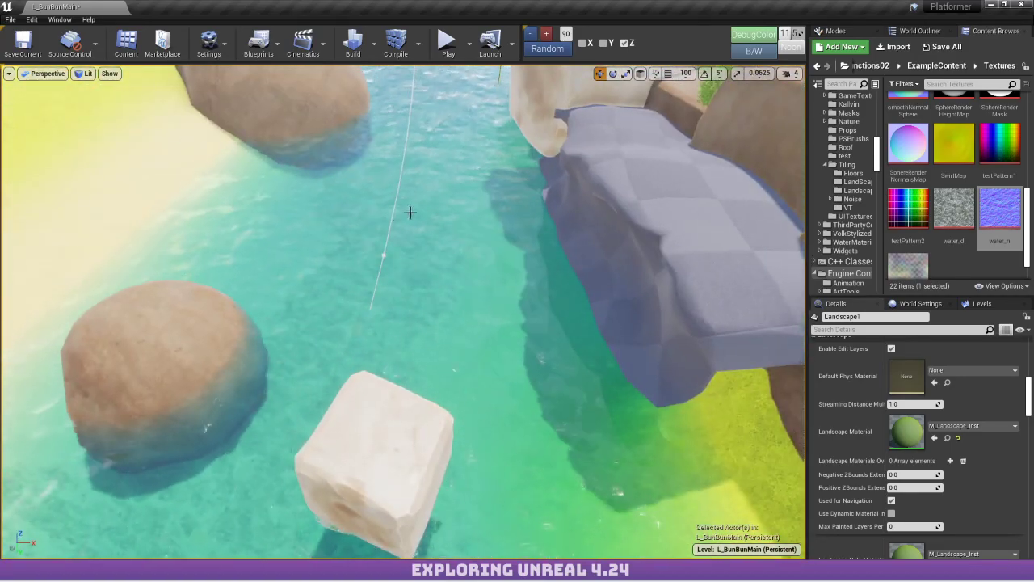
{"action": "right_click_drag", "start_coordinate": [409, 211], "coordinate": [202, 181]}
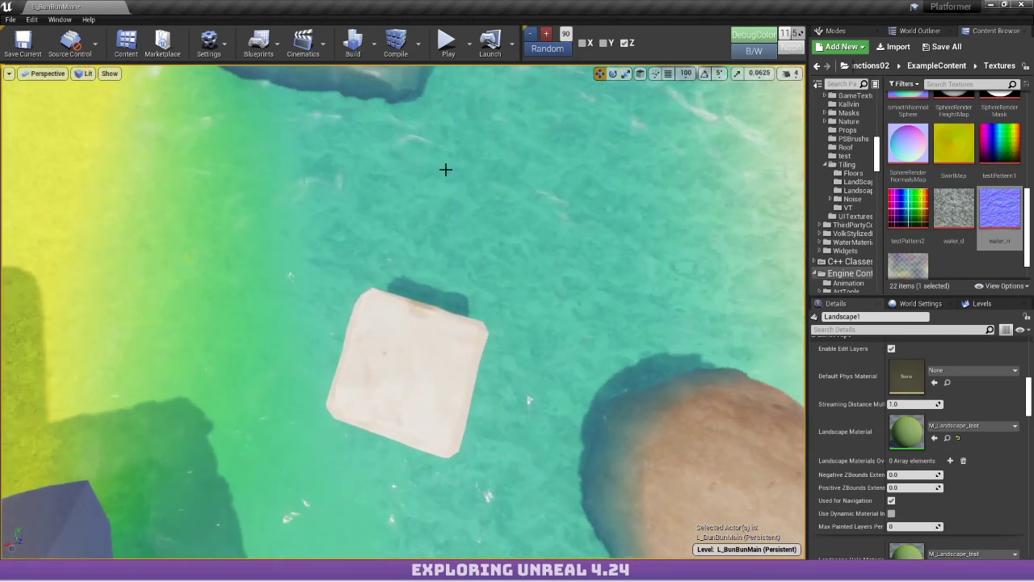
{"action": "right_click_drag", "start_coordinate": [450, 170], "coordinate": [459, 148]}
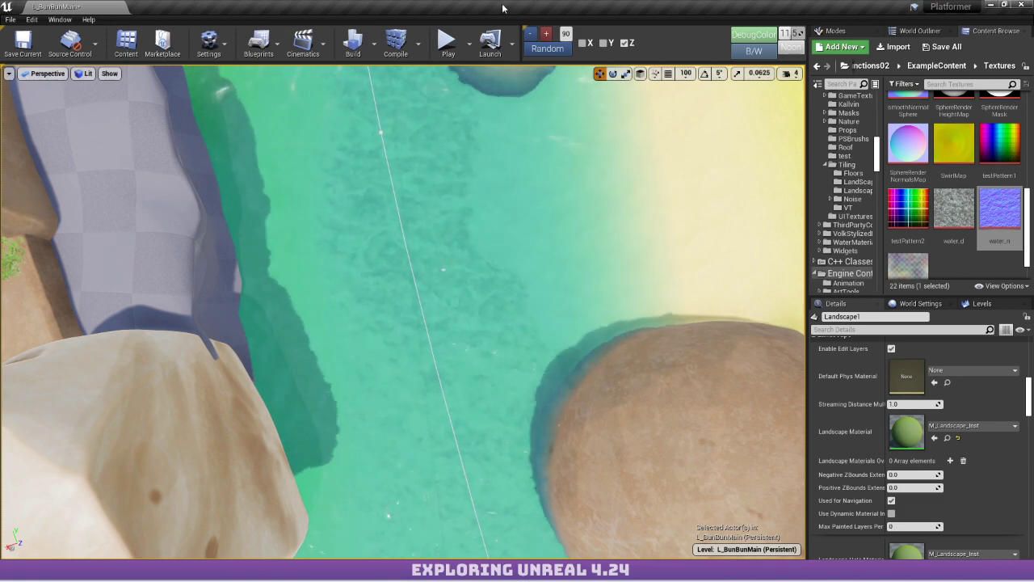
{"action": "right_click_drag", "start_coordinate": [542, 215], "coordinate": [501, 227]}
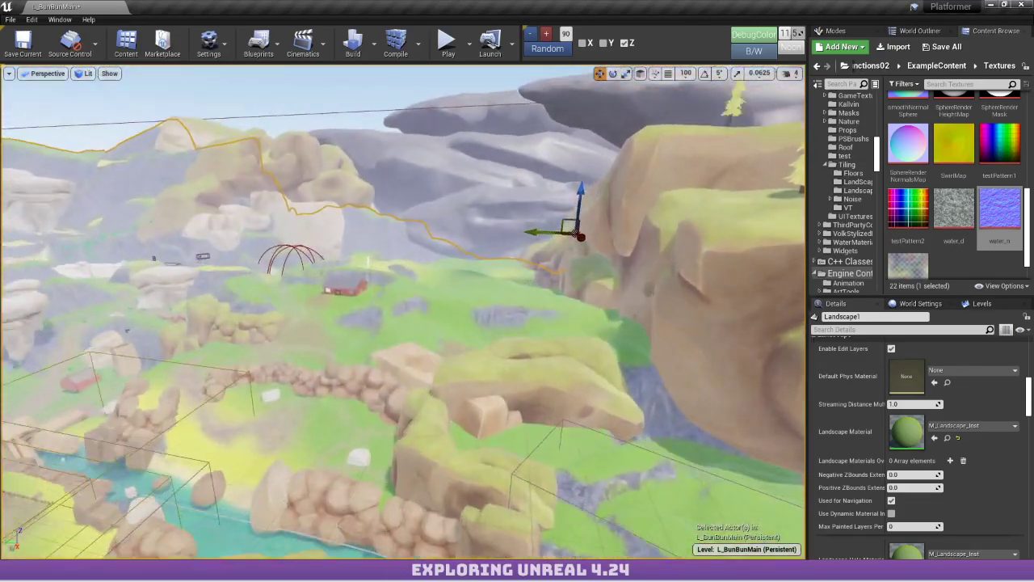
{"action": "key", "text": "w"}
{"action": "right_click_drag", "start_coordinate": [402, 311], "coordinate": [162, 311]}
{"action": "right_click_drag", "start_coordinate": [402, 311], "coordinate": [162, 271]}
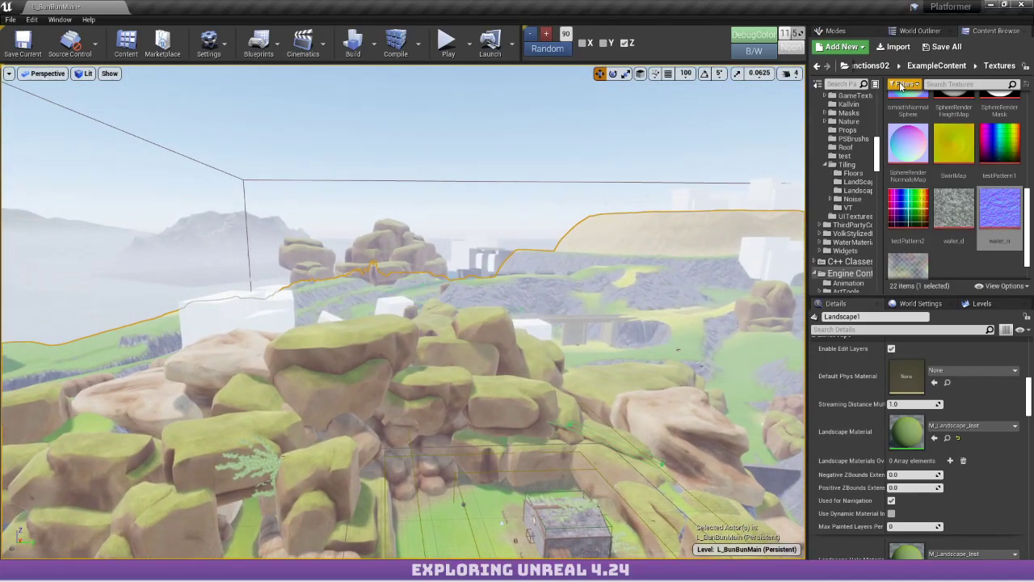
Review the Landscape1 actor's properties and switch the editor to Landscape sculpt mode.
{"action": "scroll", "coordinate": [970, 401], "scroll_direction": "down", "scroll_amount": 2}
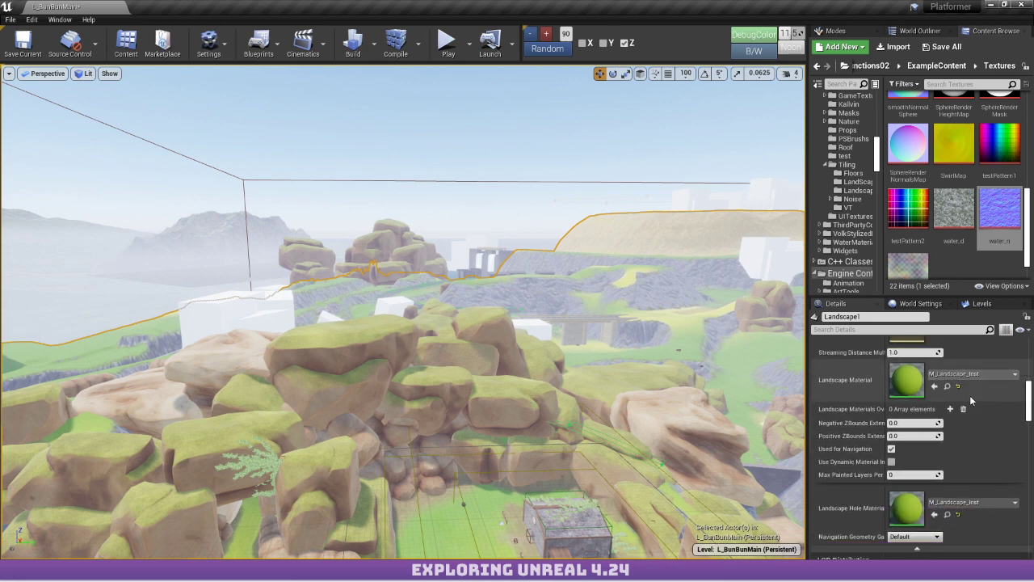
{"action": "scroll", "coordinate": [969, 397], "scroll_direction": "down", "scroll_amount": 2}
{"action": "scroll", "coordinate": [954, 386], "scroll_direction": "up", "scroll_amount": 12}
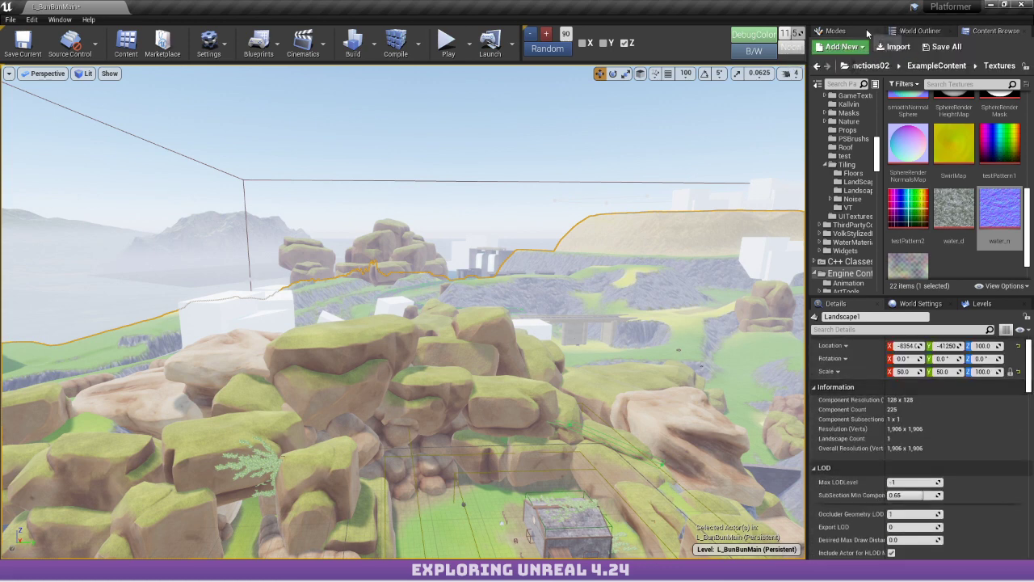
{"action": "left_click", "coordinate": [832, 30]}
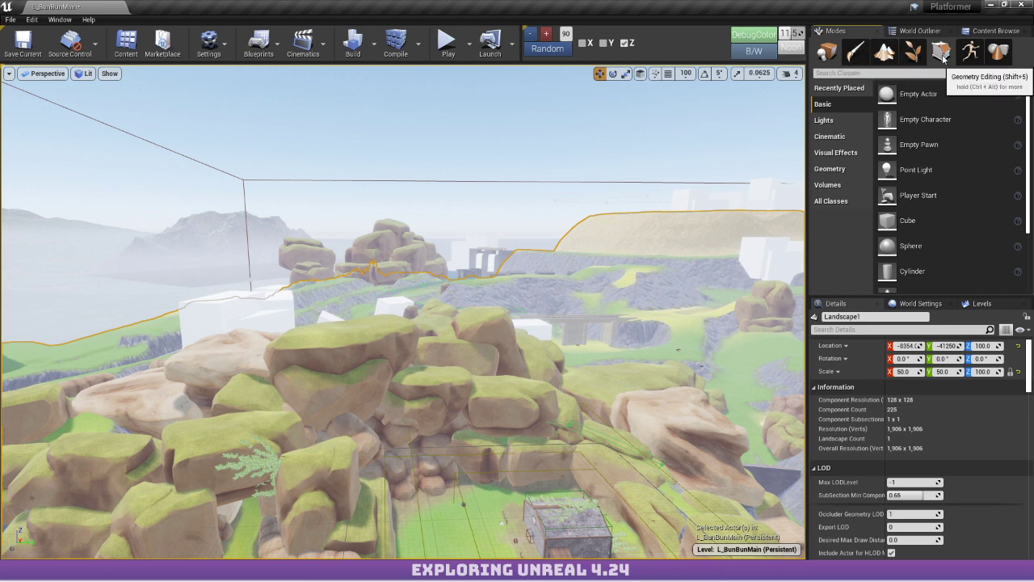
{"action": "key", "text": "shift+3"}
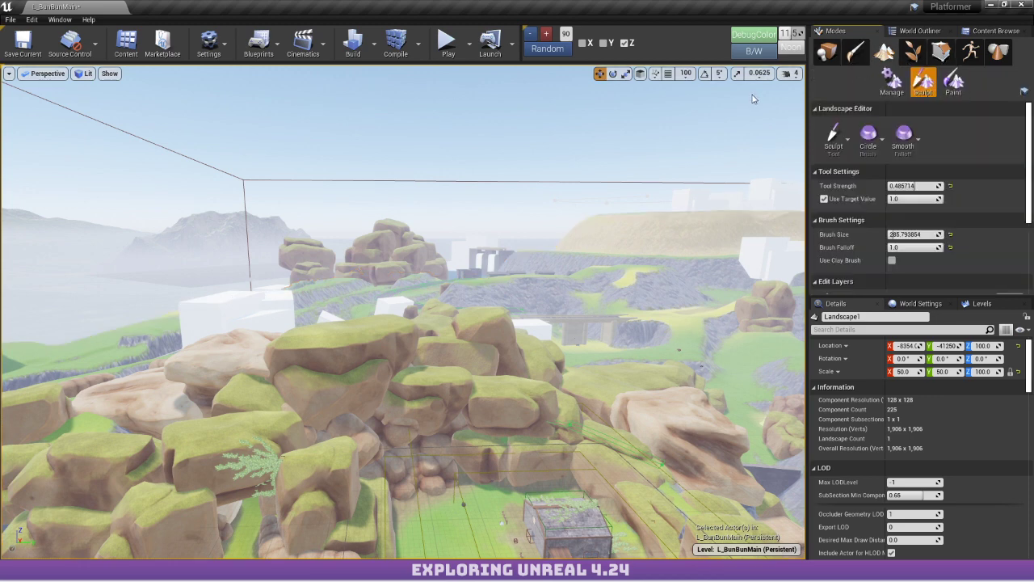
Play the level in the viewport from inside the wooden house and walk the character around the kitchen room.
{"action": "mouse_move", "coordinate": [571, 200]}
{"action": "right_mouse_down"}
{"action": "mouse_move", "coordinate": [571, 339]}
{"action": "mouse_move", "coordinate": [663, 267]}
{"action": "mouse_move", "coordinate": [614, 226]}
{"action": "mouse_move", "coordinate": [517, 193]}
{"action": "mouse_move", "coordinate": [581, 210]}
{"action": "mouse_move", "coordinate": [662, 178]}
{"action": "mouse_move", "coordinate": [686, 186]}
{"action": "mouse_move", "coordinate": [646, 202]}
{"action": "mouse_move", "coordinate": [727, 202]}
{"action": "mouse_move", "coordinate": [571, 206]}
{"action": "right_mouse_up"}
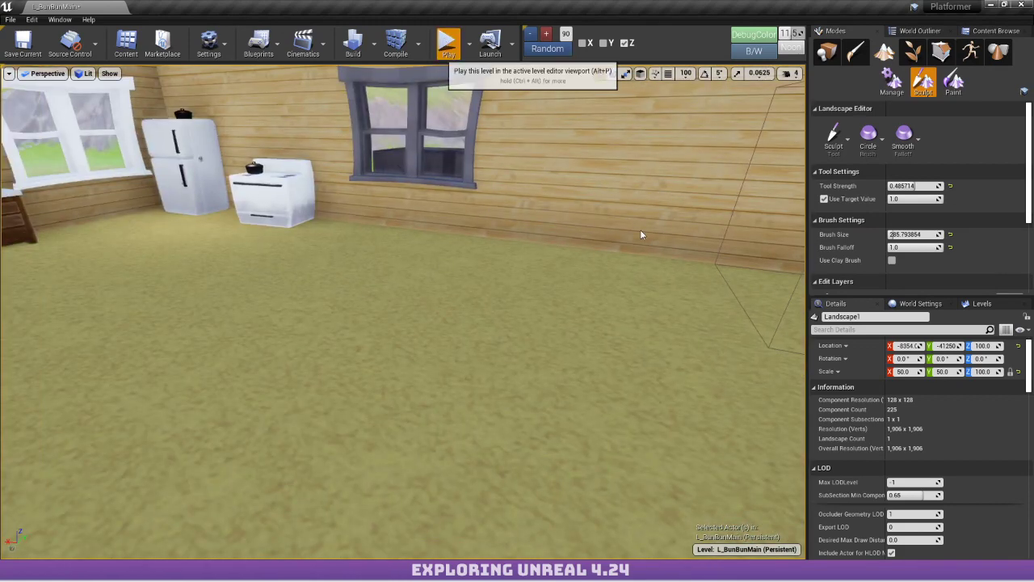
{"action": "key", "text": "alt+p"}
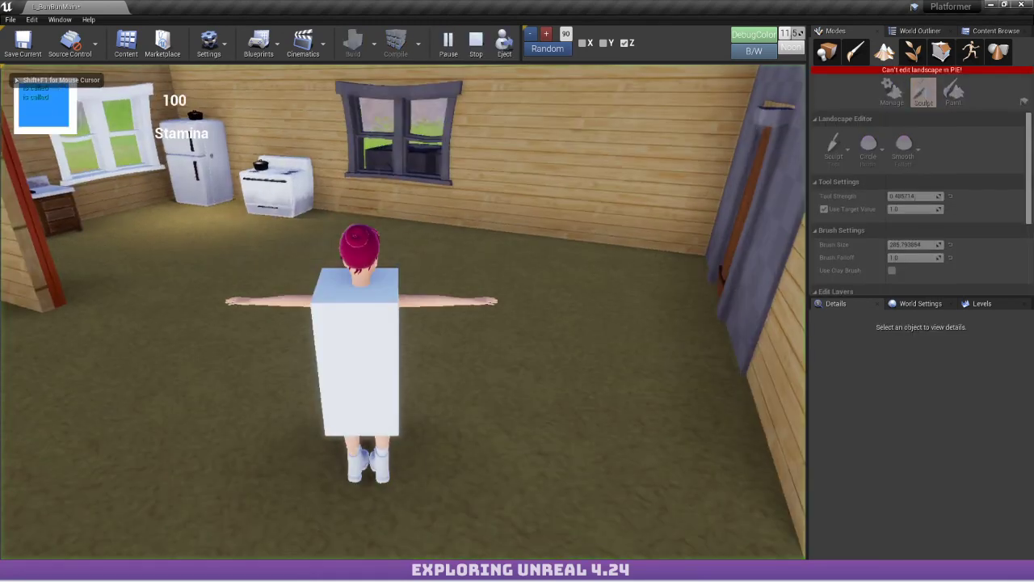
{"action": "key", "text": "w"}
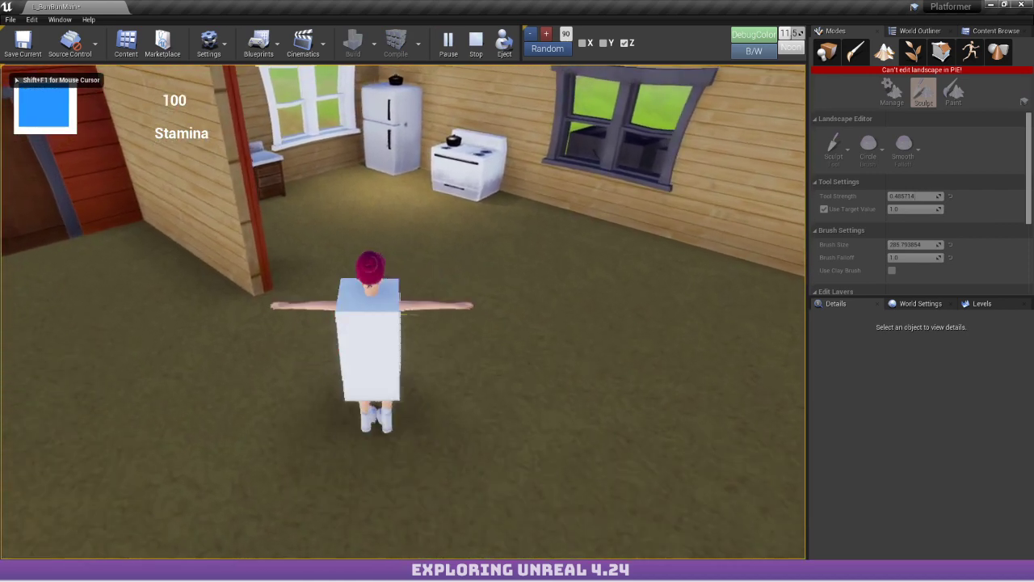
{"action": "key", "text": "s"}
{"action": "key", "text": "a"}
{"action": "key", "text": "a"}
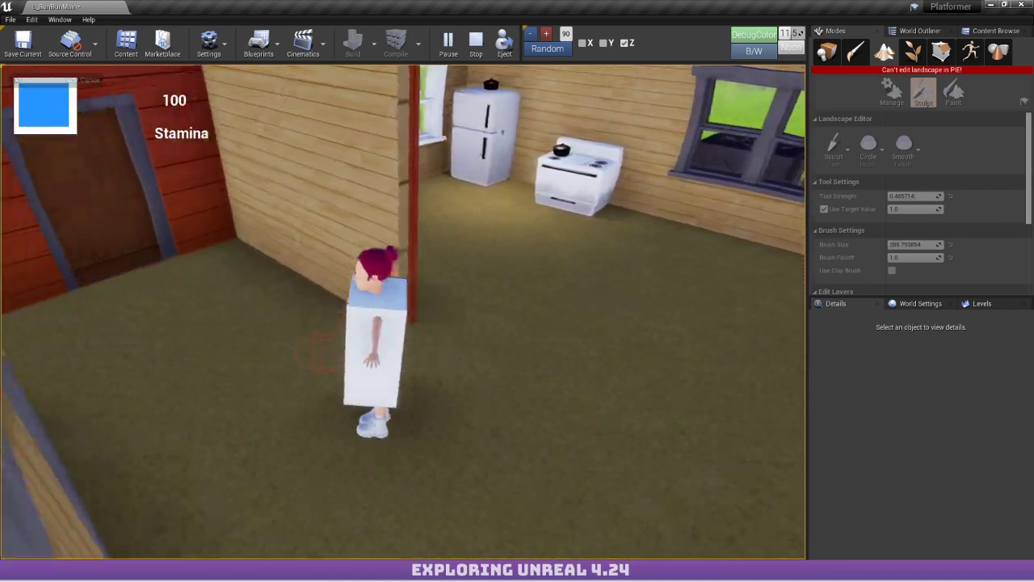
{"action": "key", "text": "w"}
{"action": "key", "text": "d"}
{"action": "key", "text": "d"}
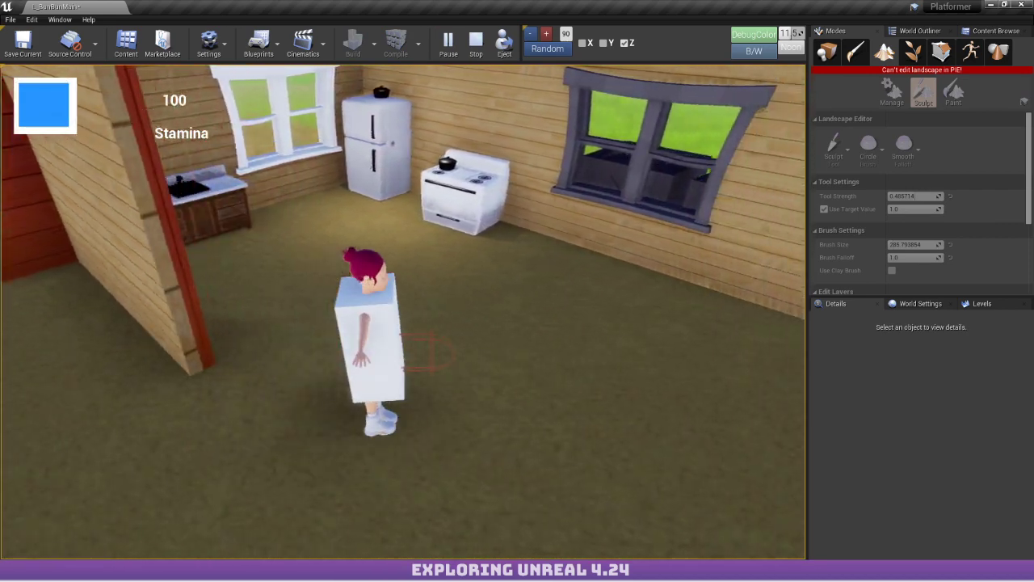
{"action": "key", "text": "s"}
{"action": "key", "text": "a"}
{"action": "key", "text": "w"}
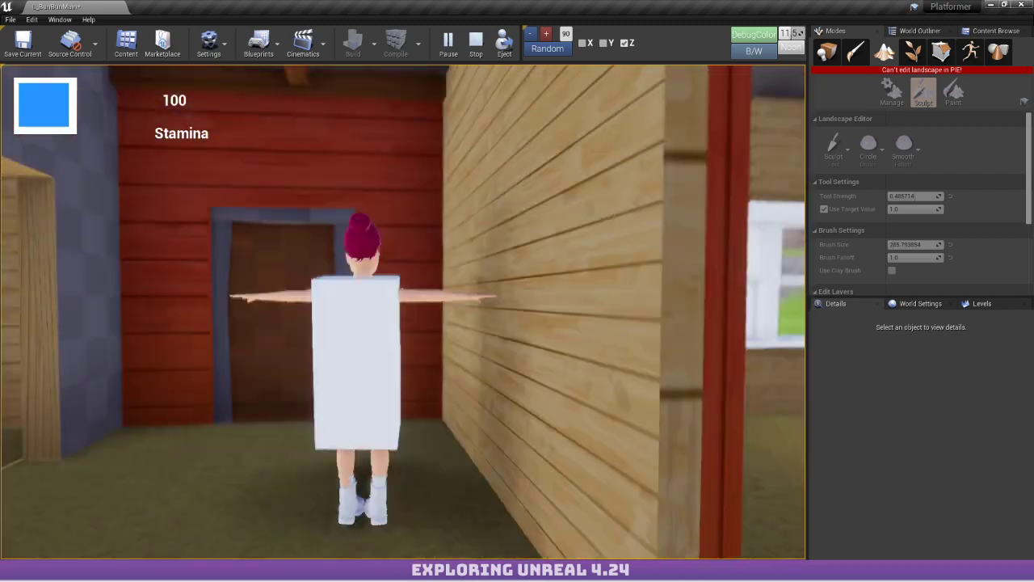
Walk the character out of the house and sprint across the grass to view the lighting outdoors.
{"action": "key", "text": "w"}
{"action": "key", "text": "w"}
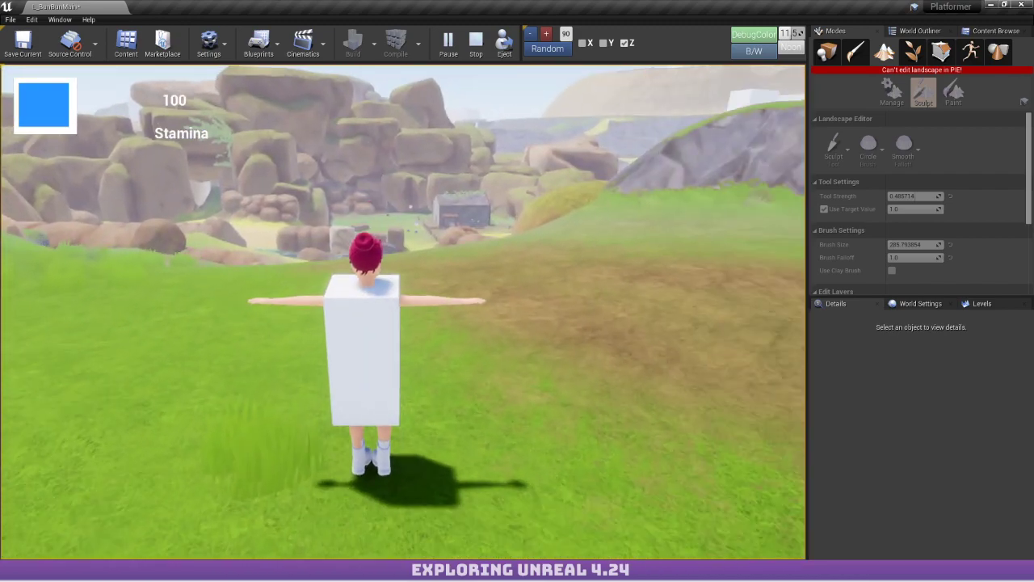
{"action": "key", "text": "shift+w"}
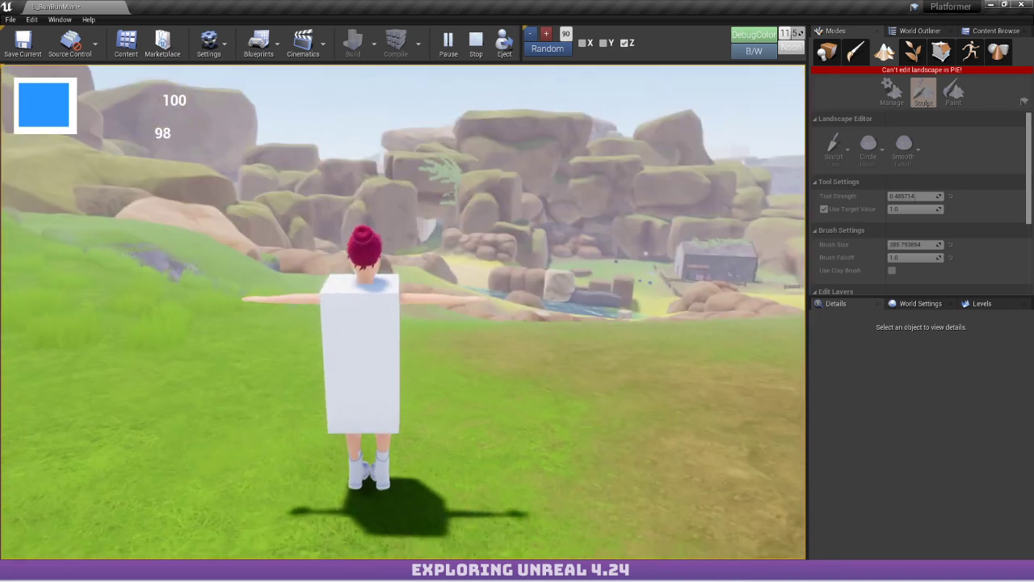
{"action": "key", "text": "d"}
{"action": "key", "text": "shift+w"}
{"action": "key", "text": "d"}
{"action": "key", "text": "grave"}
{"action": "key", "text": "Up"}
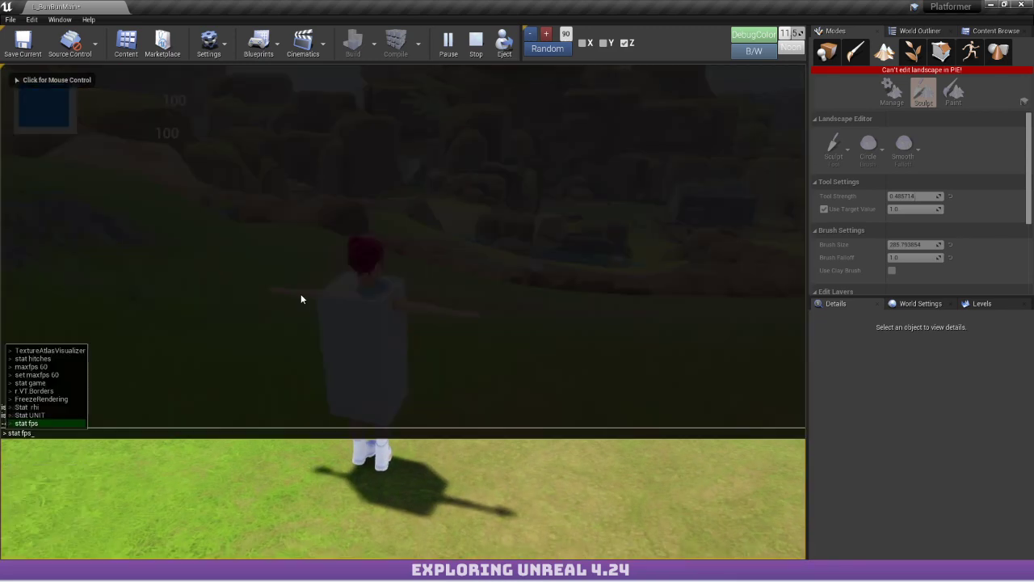
{"action": "left_click", "coordinate": [300, 294]}
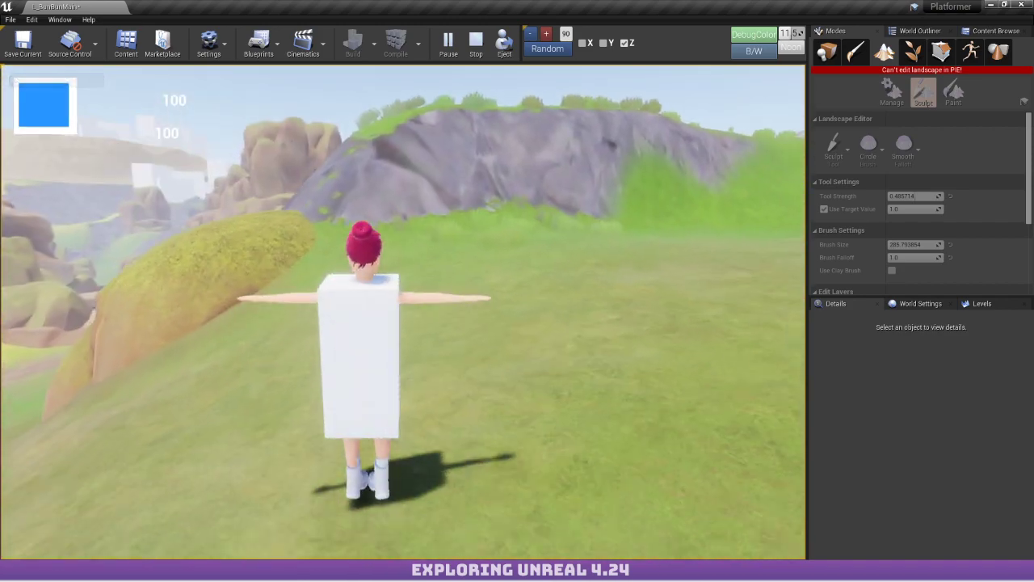
End the play session, close the Message Log, and look over the rock passage and the fenced barn.
{"action": "key", "text": "w"}
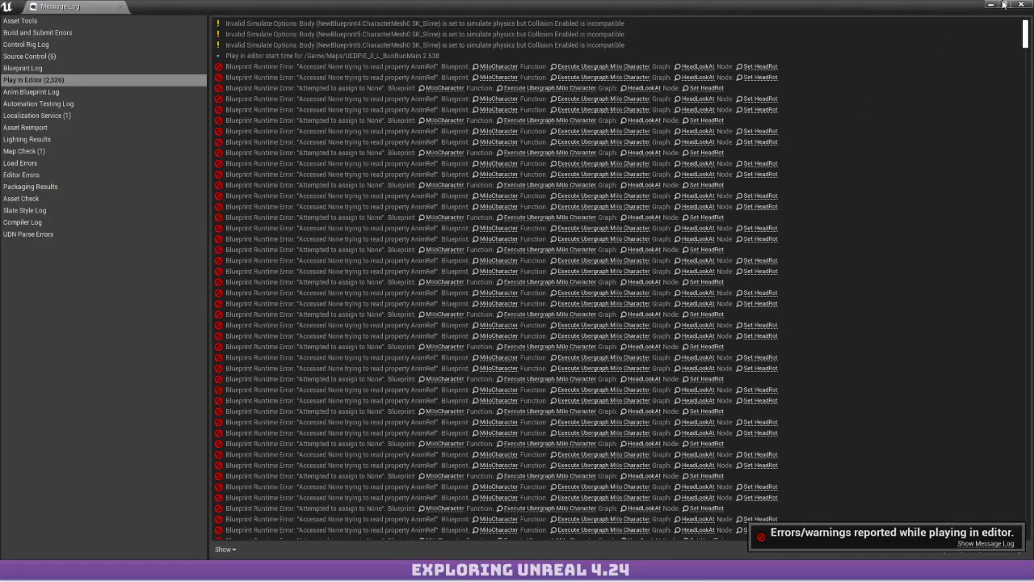
{"action": "left_click", "coordinate": [1020, 4]}
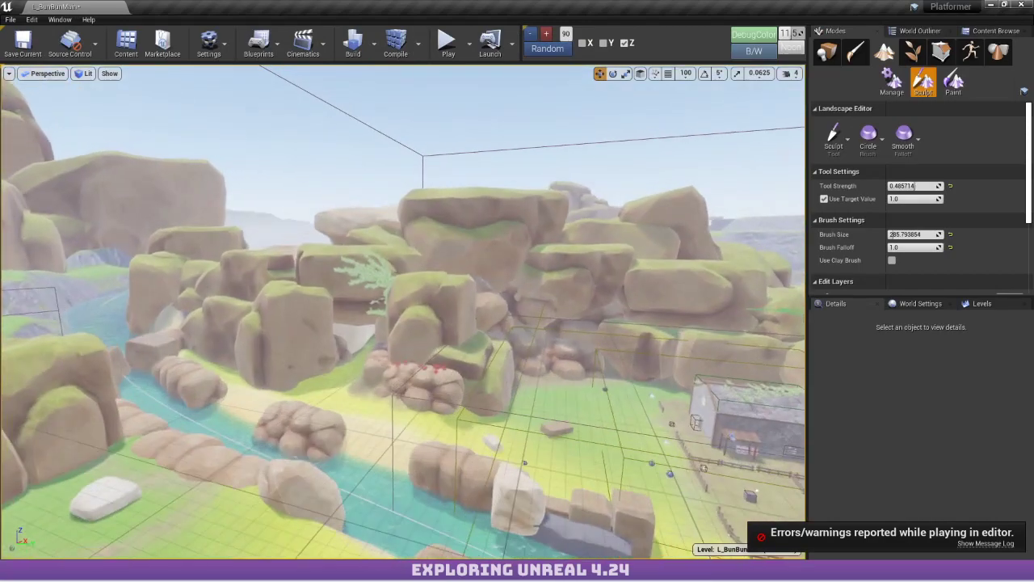
{"action": "key", "text": "w"}
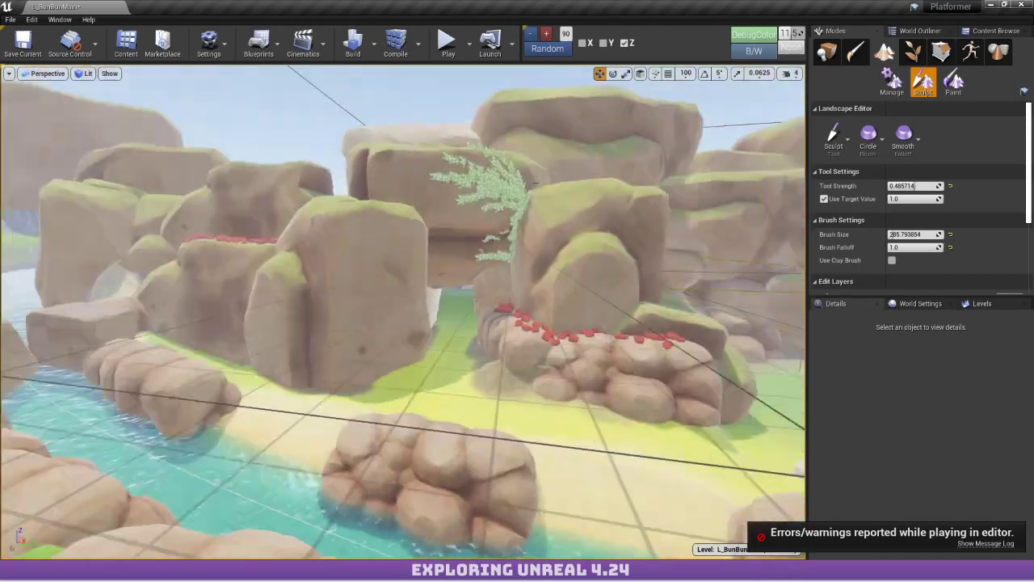
{"action": "key", "text": "w"}
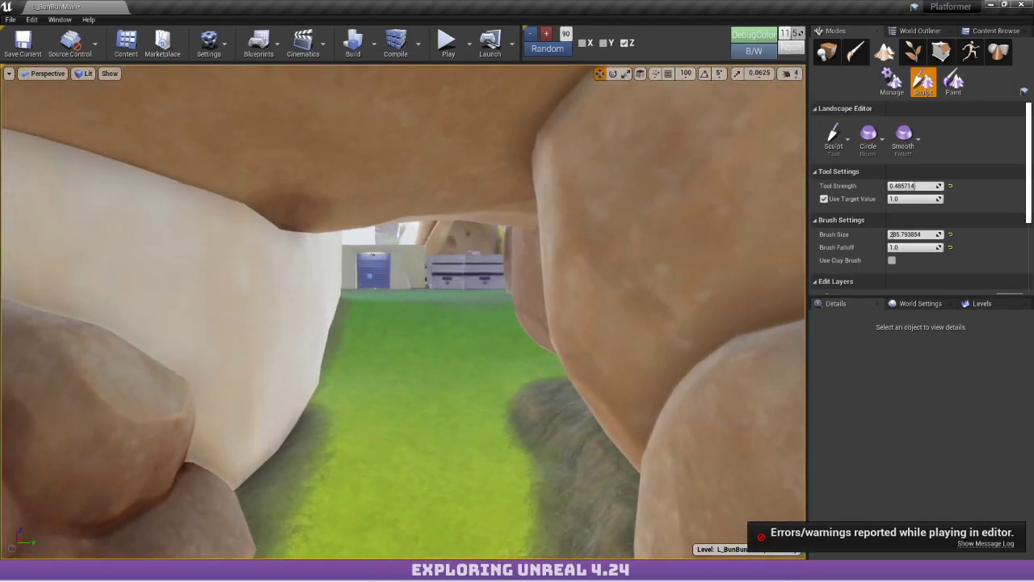
{"action": "key", "text": "s"}
{"action": "key", "text": "s"}
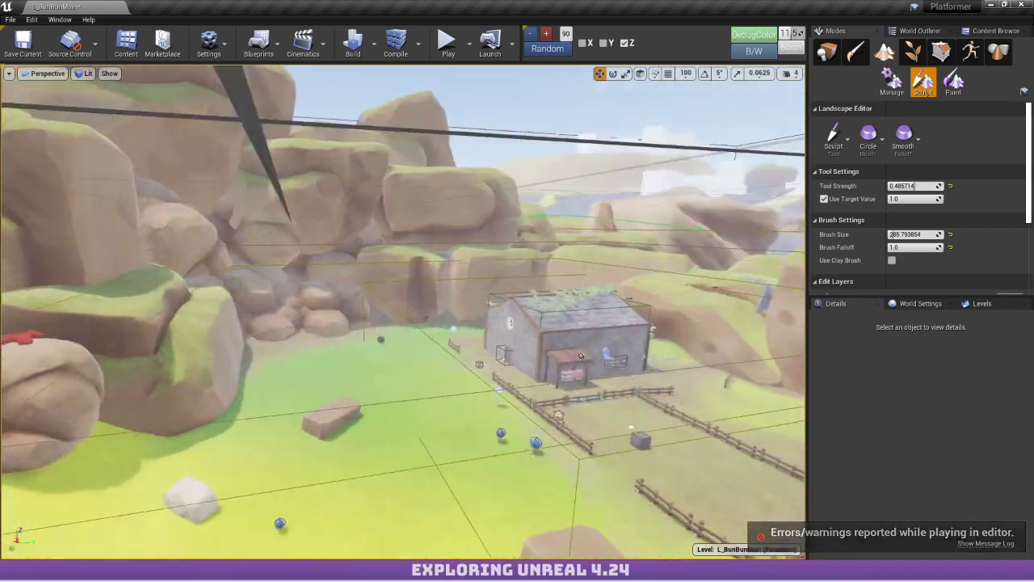
Switch the landscape editor to Manage mode and activate the Edit Splines tool over the river.
{"action": "key", "text": "d"}
{"action": "key", "text": "d"}
{"action": "right_click_drag", "start_coordinate": [362, 357], "coordinate": [404, 352]}
{"action": "key", "text": "w"}
{"action": "key", "text": "w"}
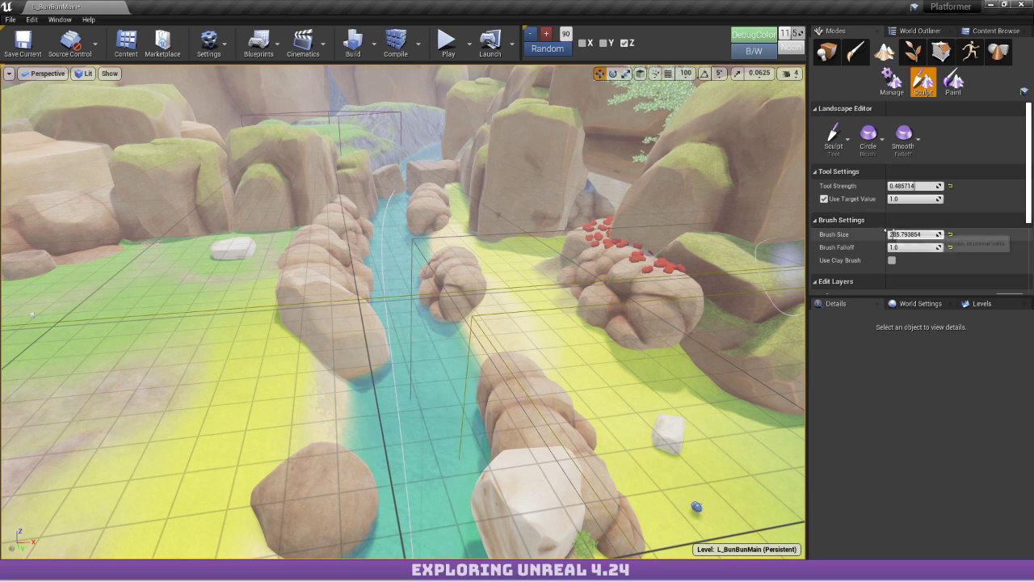
{"action": "left_click", "coordinate": [892, 80]}
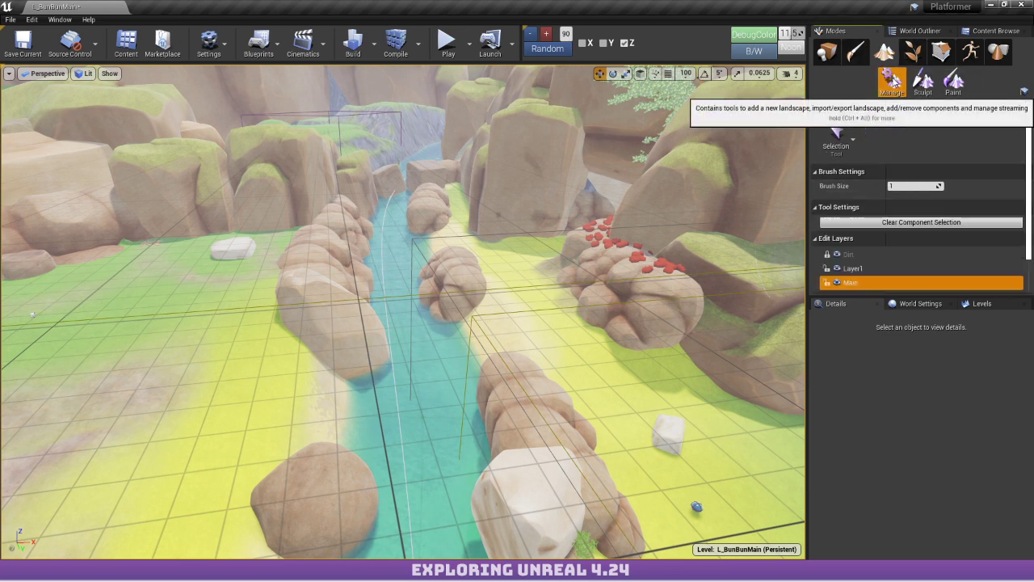
{"action": "left_click", "coordinate": [841, 135]}
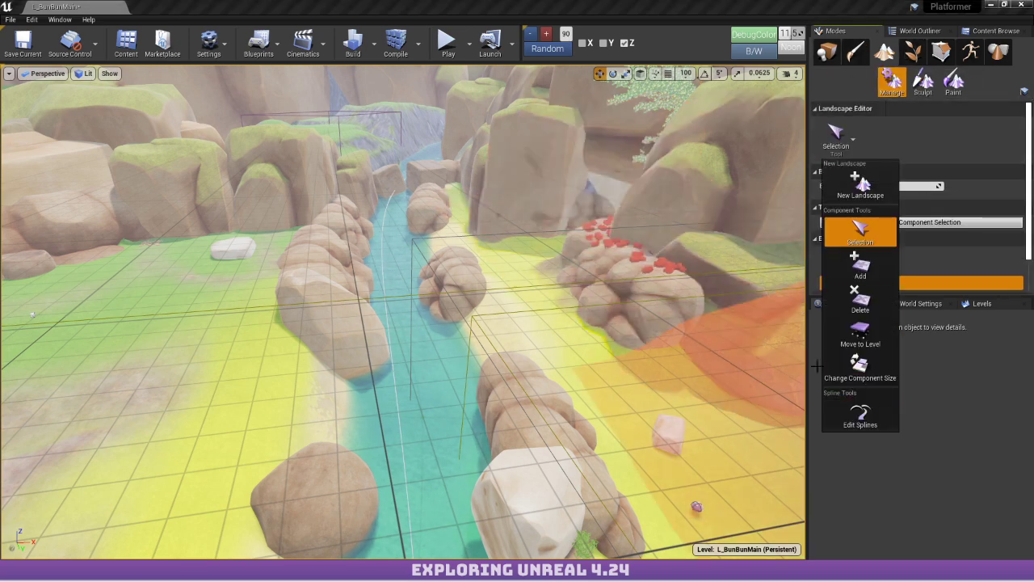
{"action": "left_click", "coordinate": [861, 413]}
Hide and show Layer1 to compare its effect on the terrain, and lock it with Main as the active layer.
{"action": "mouse_move", "coordinate": [503, 191]}
{"action": "right_mouse_down"}
{"action": "mouse_move", "coordinate": [590, 210]}
{"action": "mouse_move", "coordinate": [610, 174]}
{"action": "right_mouse_up"}
{"action": "scroll", "coordinate": [926, 211], "scroll_direction": "down", "scroll_amount": 3}
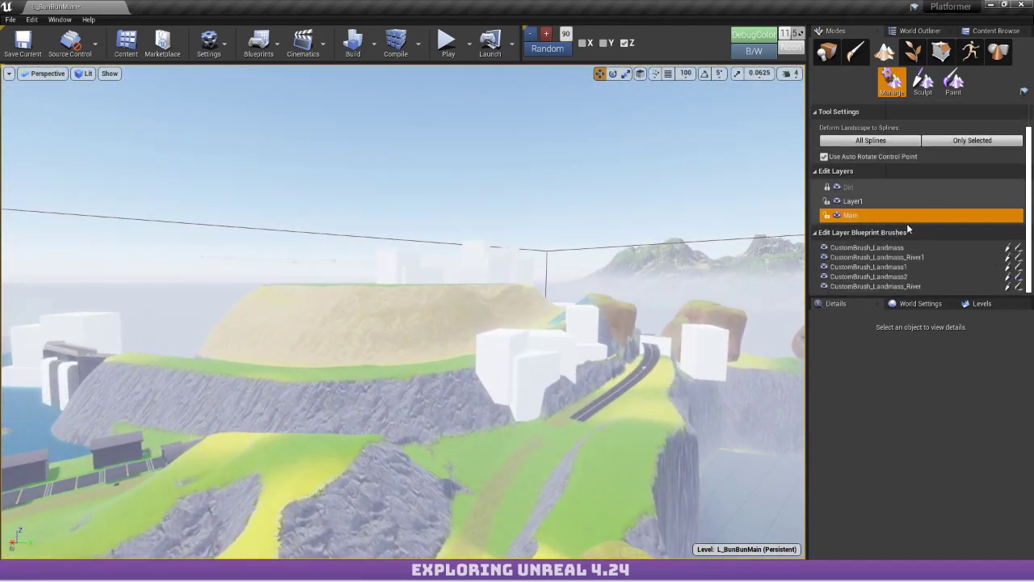
{"action": "left_click", "coordinate": [837, 200]}
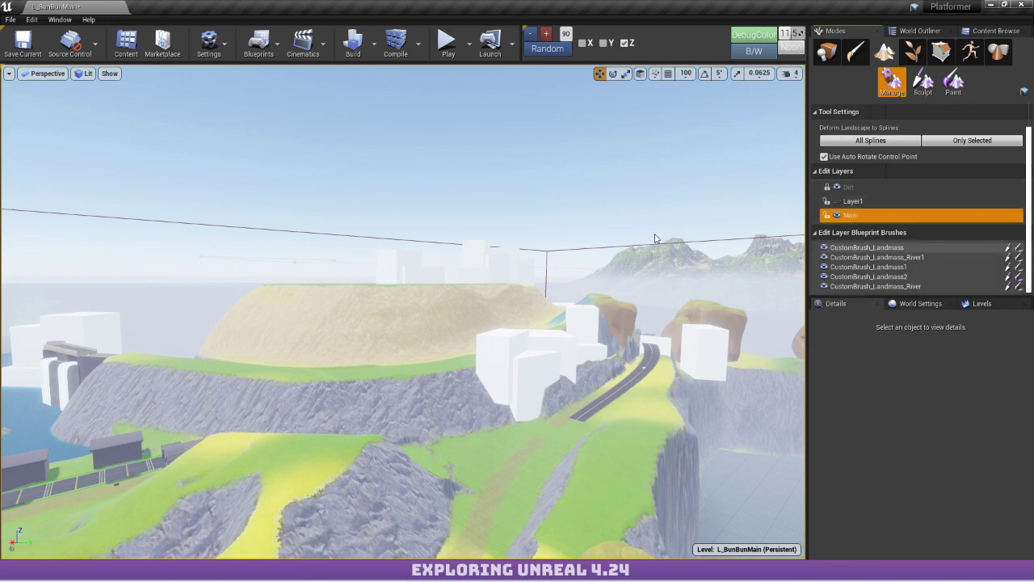
{"action": "right_click_drag", "start_coordinate": [655, 239], "coordinate": [699, 242]}
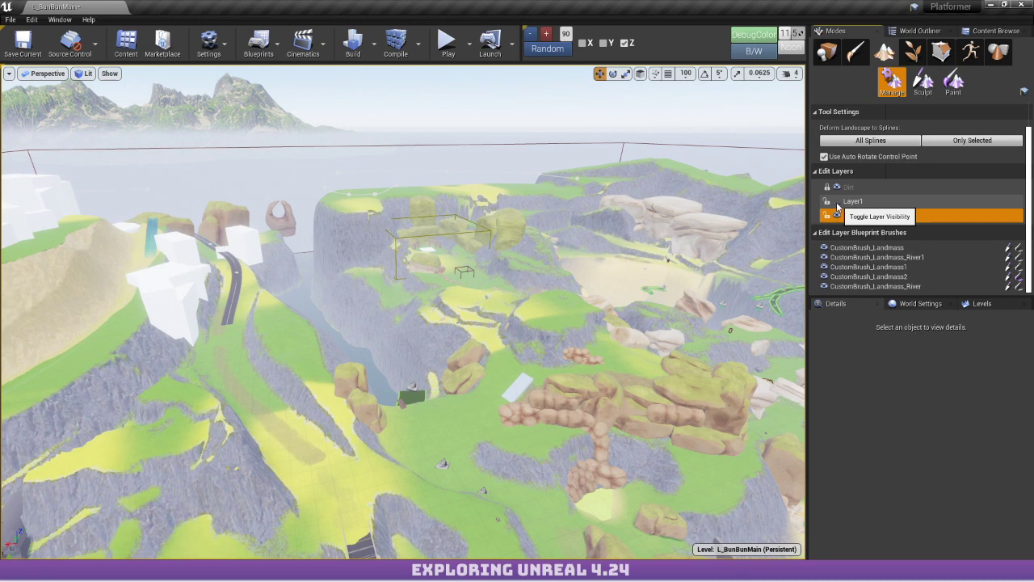
{"action": "left_click", "coordinate": [845, 248]}
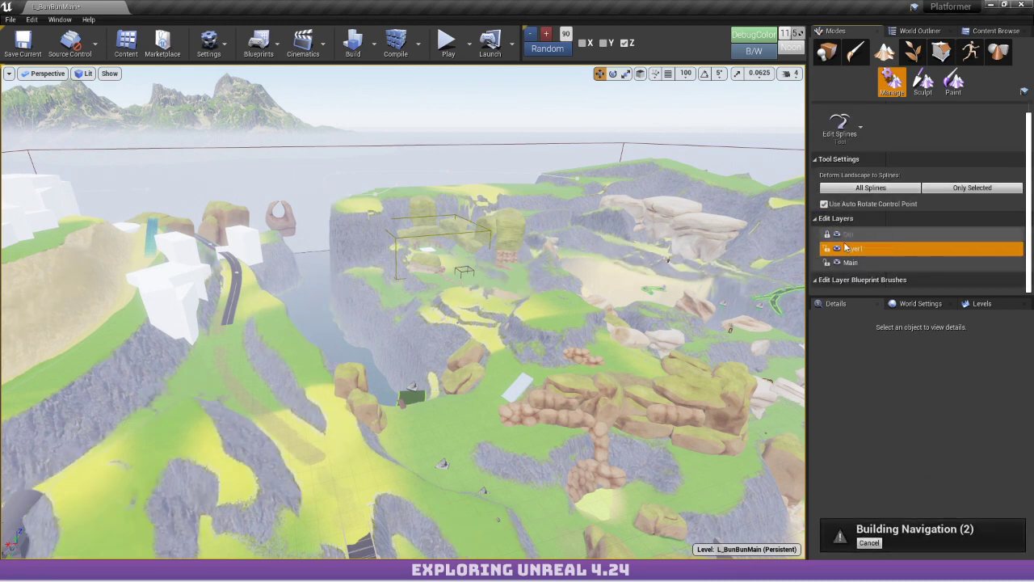
{"action": "left_click", "coordinate": [861, 263]}
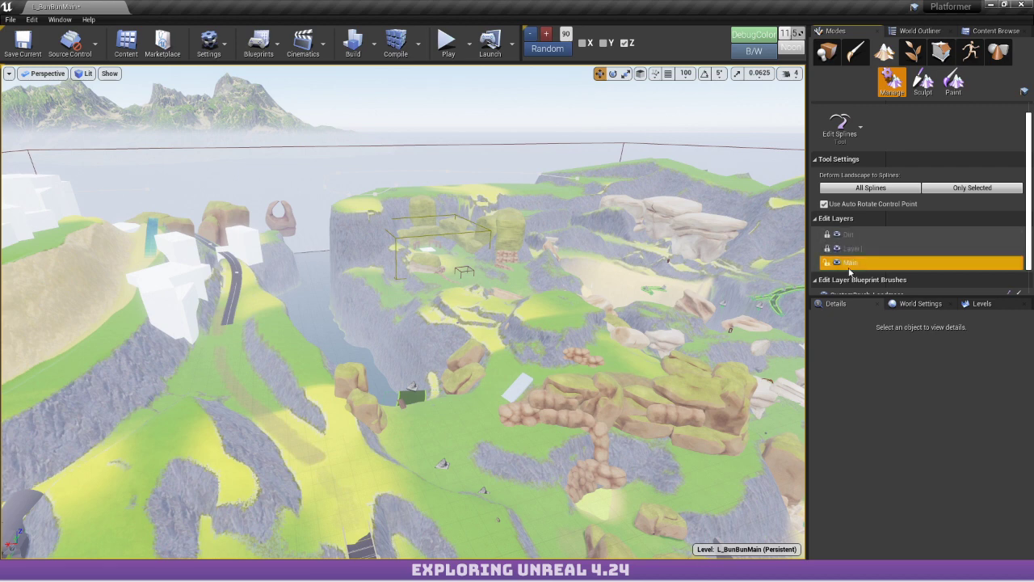
Select the CustomBrush_Landmass_River brush and try alpha values of 0.12 and -1.0 on the Main edit layer.
{"action": "scroll", "coordinate": [848, 278], "scroll_direction": "down", "scroll_amount": 2}
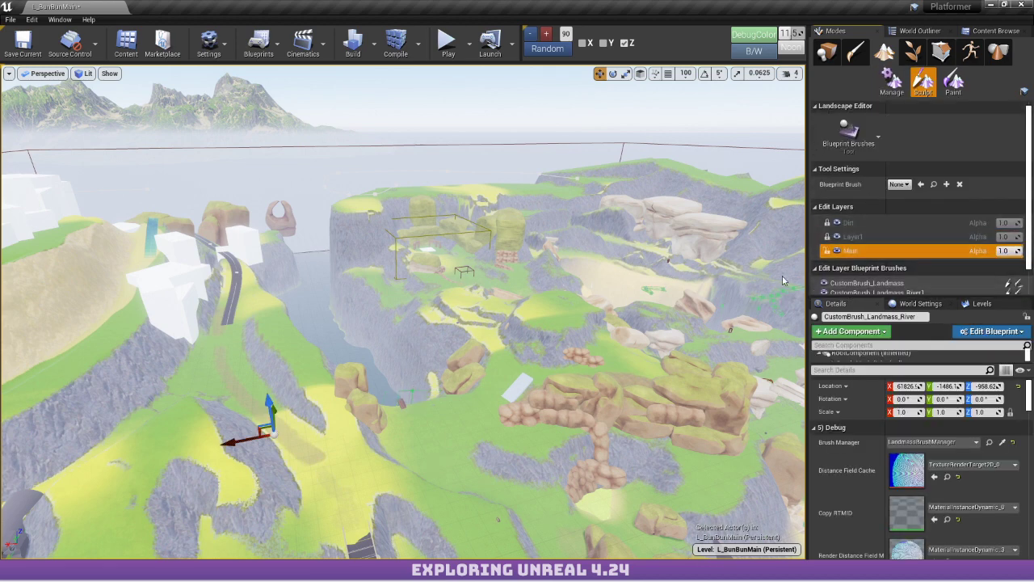
{"action": "right_click_drag", "start_coordinate": [565, 324], "coordinate": [591, 315]}
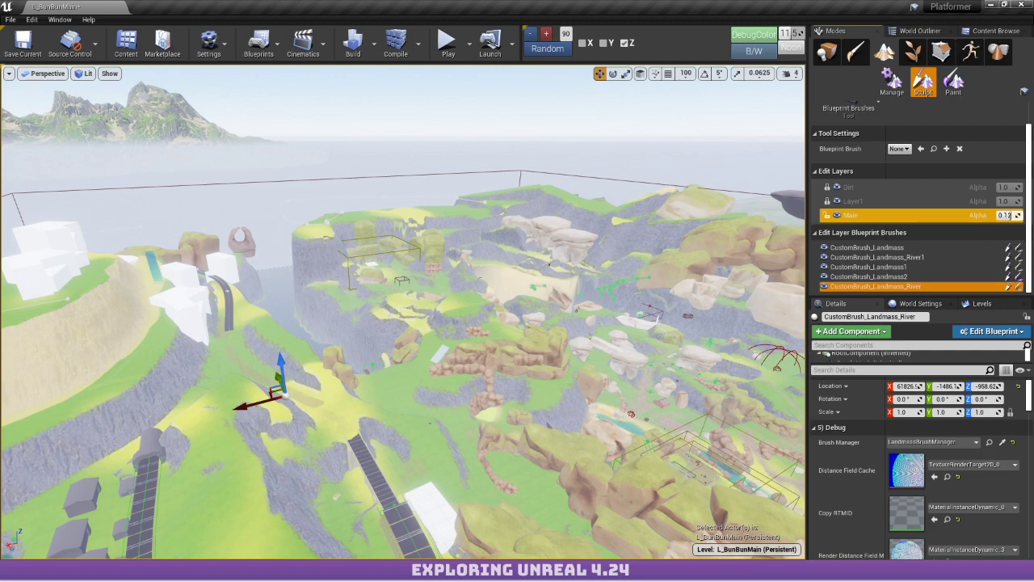
{"action": "right_click_drag", "start_coordinate": [566, 315], "coordinate": [541, 311]}
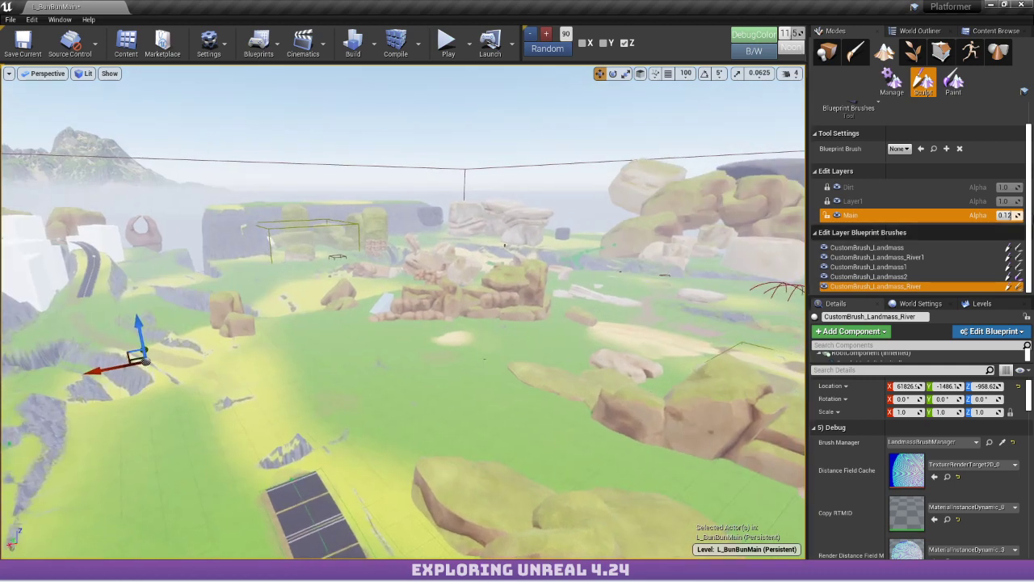
{"action": "left_click", "coordinate": [1008, 215]}
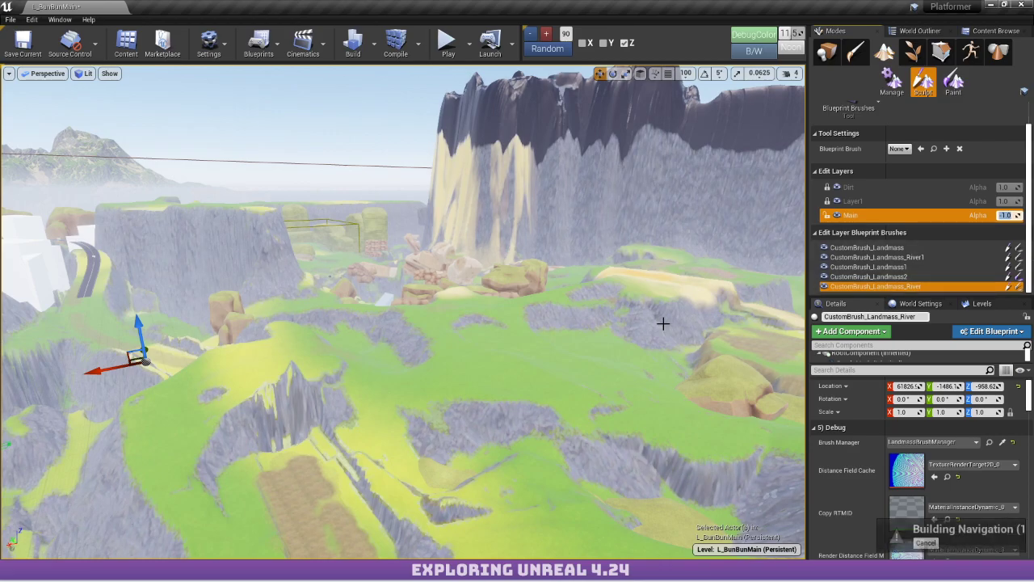
{"action": "right_click_drag", "start_coordinate": [663, 323], "coordinate": [608, 343]}
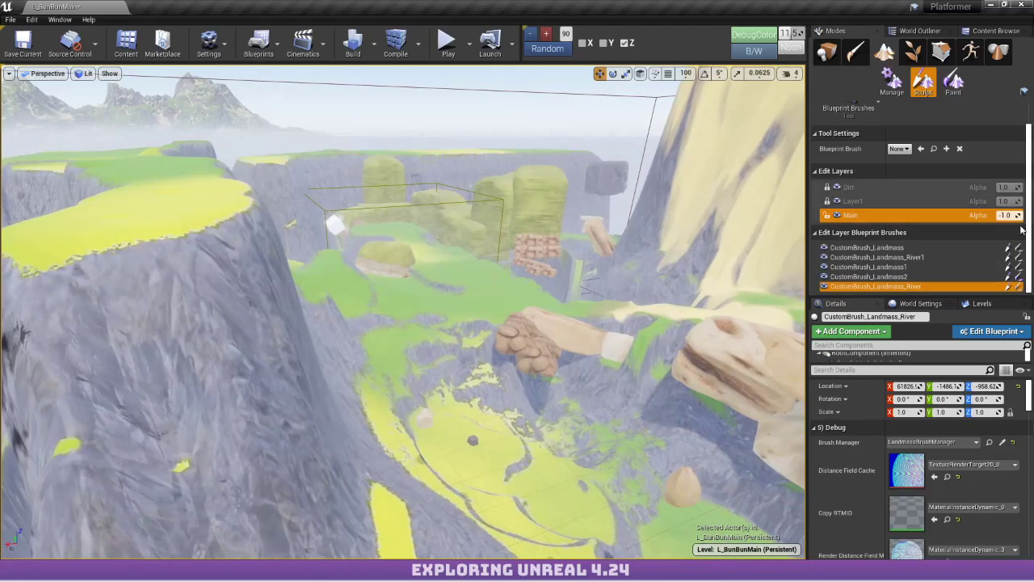
Set the Main edit layer's alpha to 1.0.
{"action": "left_click", "coordinate": [1002, 214]}
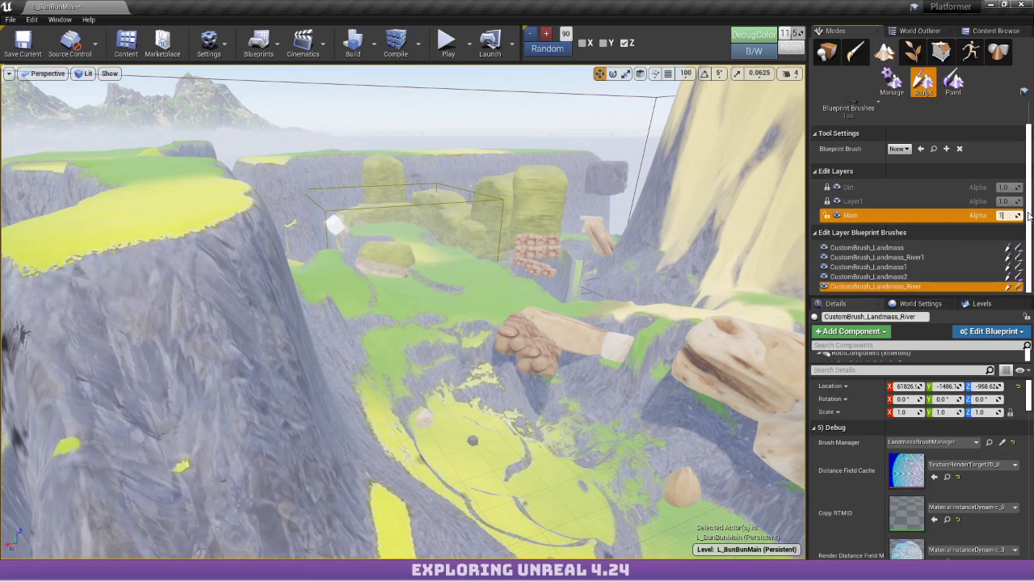
{"action": "type", "text": "1"}
{"action": "key", "text": "Return"}
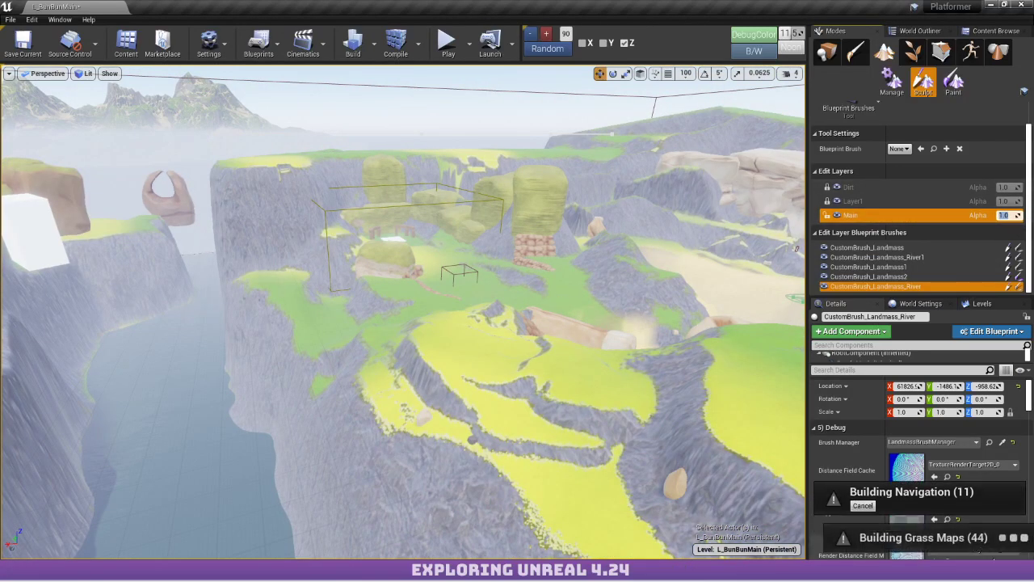
Look over the terrain around the road bridge and the sandy plateau with the white blockout buildings.
{"action": "key", "text": "w"}
{"action": "right_click_drag", "start_coordinate": [712, 479], "coordinate": [570, 403]}
{"action": "key", "text": "q"}
{"action": "key", "text": "e"}
{"action": "key", "text": "q"}
{"action": "key", "text": "e"}
{"action": "key", "text": "w"}
{"action": "key", "text": "e"}
{"action": "key", "text": "w"}
{"action": "key", "text": "w"}
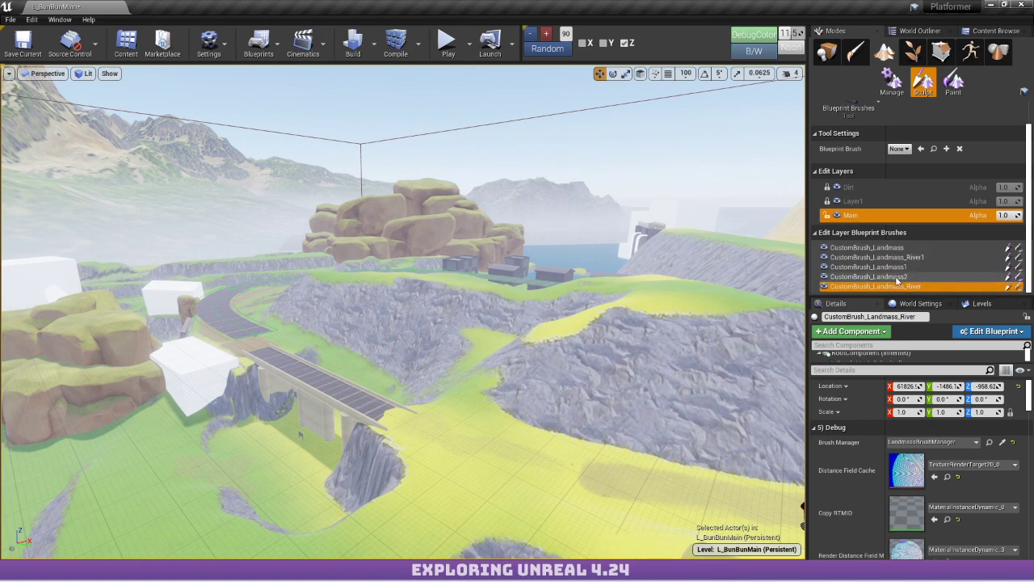
{"action": "right_click_drag", "start_coordinate": [555, 270], "coordinate": [864, 272]}
{"action": "key", "text": "w"}
{"action": "left_click", "coordinate": [444, 282]}
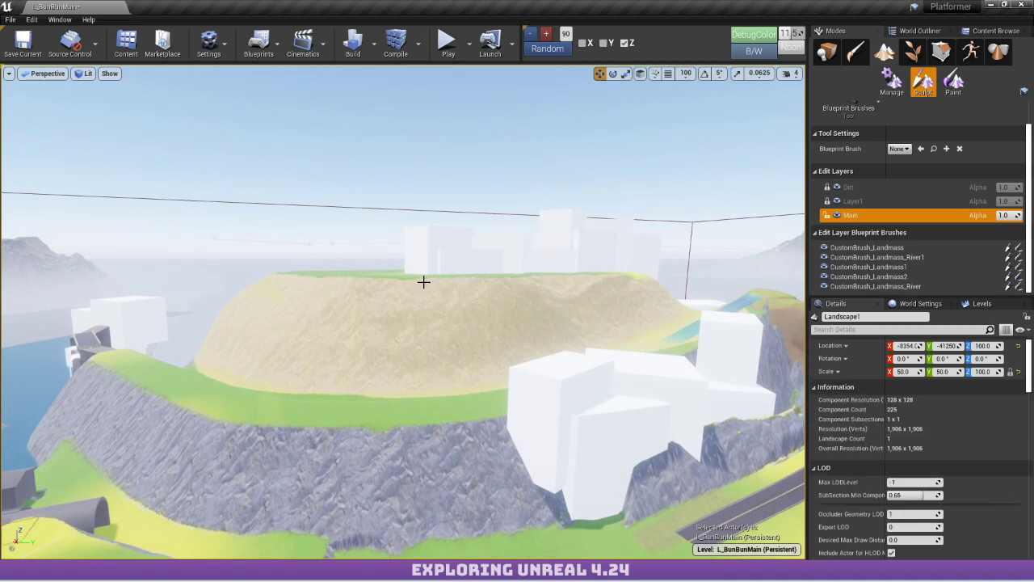
{"action": "key", "text": "w"}
{"action": "mouse_move", "coordinate": [374, 268]}
{"action": "right_mouse_down"}
{"action": "mouse_move", "coordinate": [380, 212]}
{"action": "mouse_move", "coordinate": [416, 287]}
{"action": "right_mouse_up"}
{"action": "key", "text": "e"}
Select the CustomBrush_Landmass_River1 blueprint brush and shift its position beside the cliff over the water.
{"action": "left_click", "coordinate": [909, 256]}
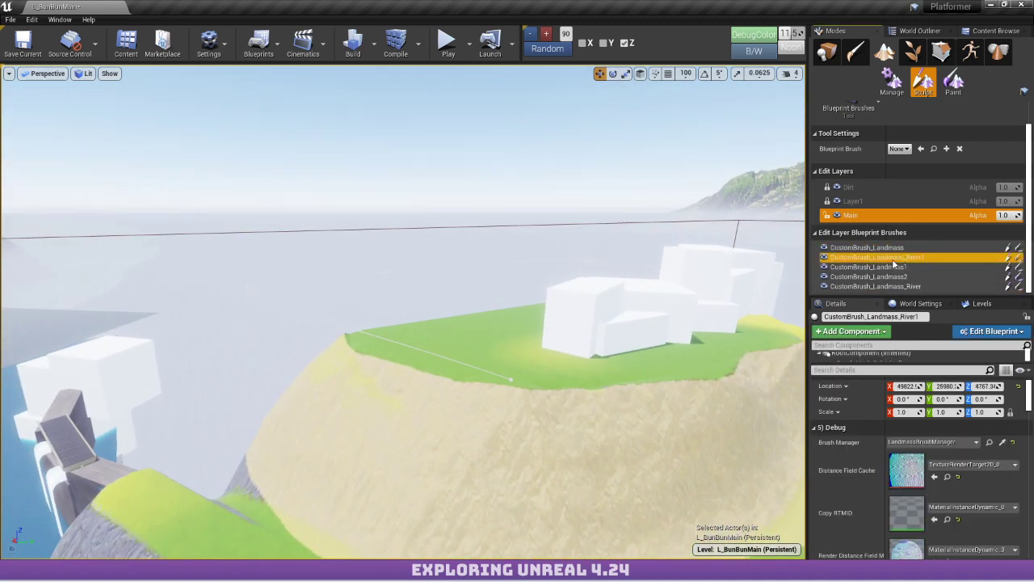
{"action": "mouse_move", "coordinate": [908, 257]}
{"action": "left_mouse_down"}
{"action": "mouse_move", "coordinate": [898, 247]}
{"action": "mouse_move", "coordinate": [904, 262]}
{"action": "left_mouse_up"}
{"action": "mouse_move", "coordinate": [517, 307]}
{"action": "right_mouse_down"}
{"action": "mouse_move", "coordinate": [760, 310]}
{"action": "mouse_move", "coordinate": [698, 331]}
{"action": "mouse_move", "coordinate": [704, 267]}
{"action": "mouse_move", "coordinate": [751, 311]}
{"action": "mouse_move", "coordinate": [731, 323]}
{"action": "right_mouse_up"}
{"action": "key", "text": "w"}
{"action": "key", "text": "w"}
{"action": "right_click_drag", "start_coordinate": [422, 364], "coordinate": [421, 364]}
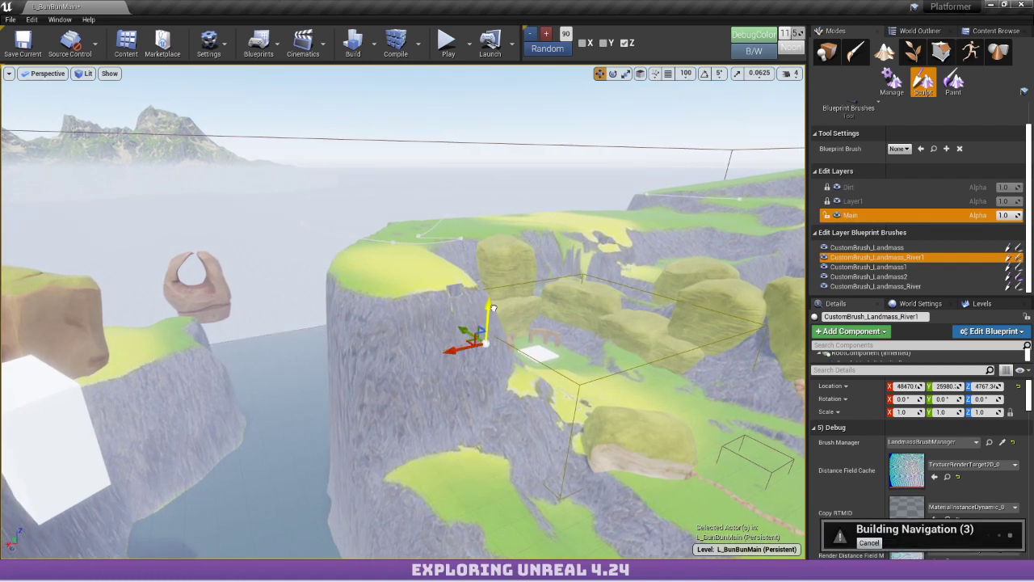
{"action": "left_click_drag", "start_coordinate": [488, 272], "coordinate": [486, 260]}
Reshape the CustomBrush_Landmass outline by moving two of its spline points outward around the yellow-topped cliff.
{"action": "left_click", "coordinate": [457, 239]}
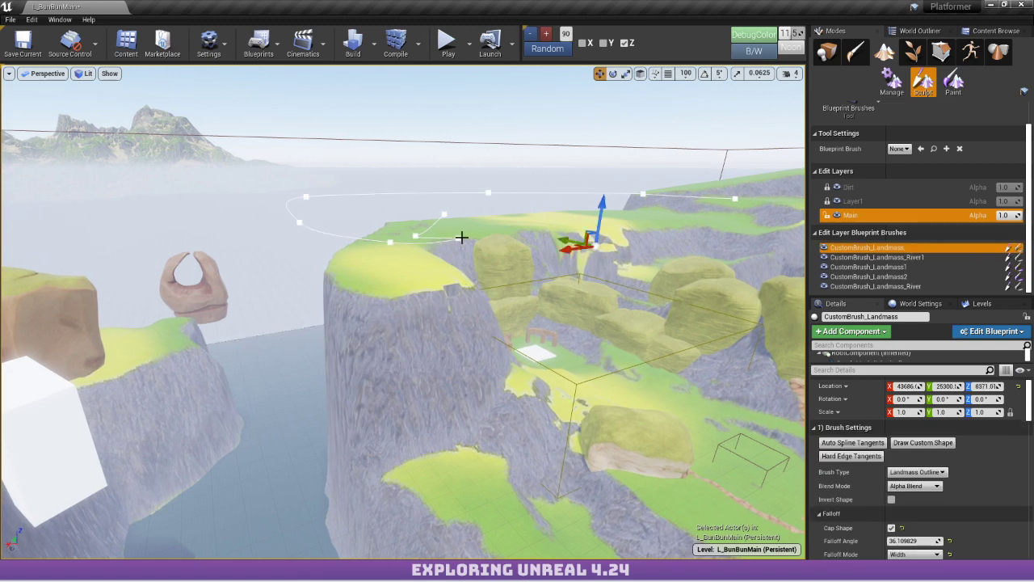
{"action": "right_click_drag", "start_coordinate": [517, 270], "coordinate": [501, 327]}
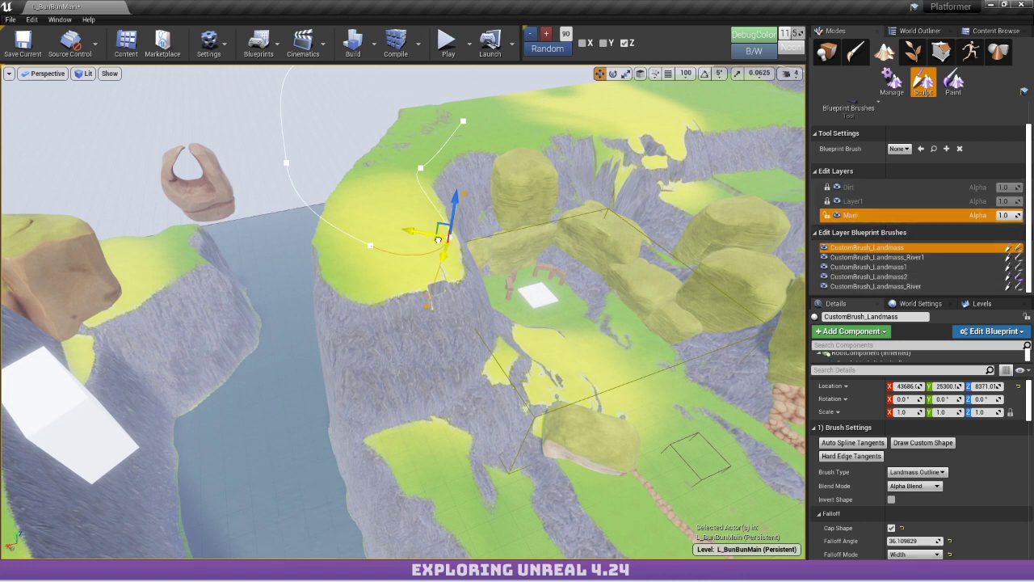
{"action": "left_click_drag", "start_coordinate": [443, 279], "coordinate": [475, 264]}
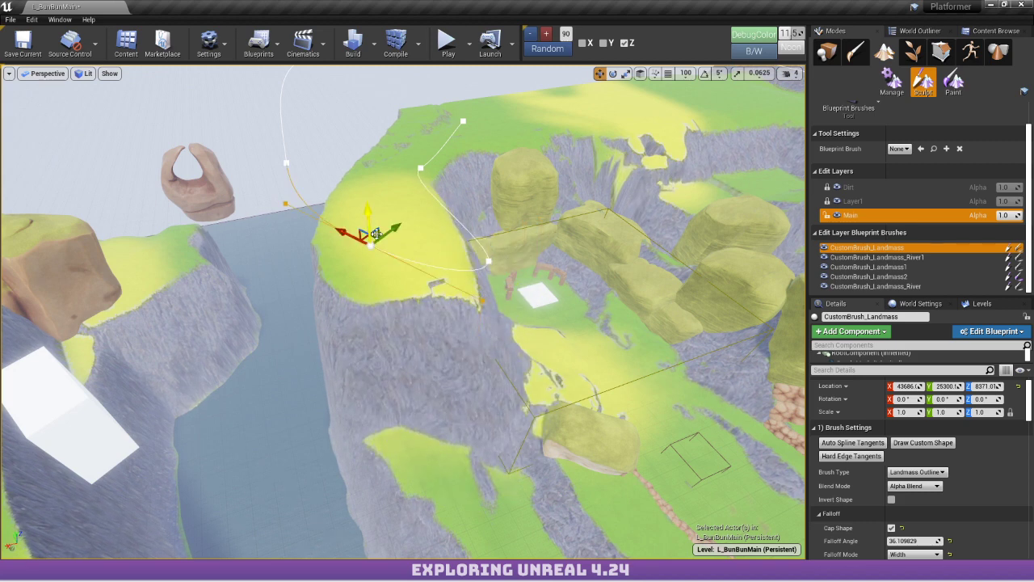
{"action": "left_click_drag", "start_coordinate": [344, 256], "coordinate": [304, 256]}
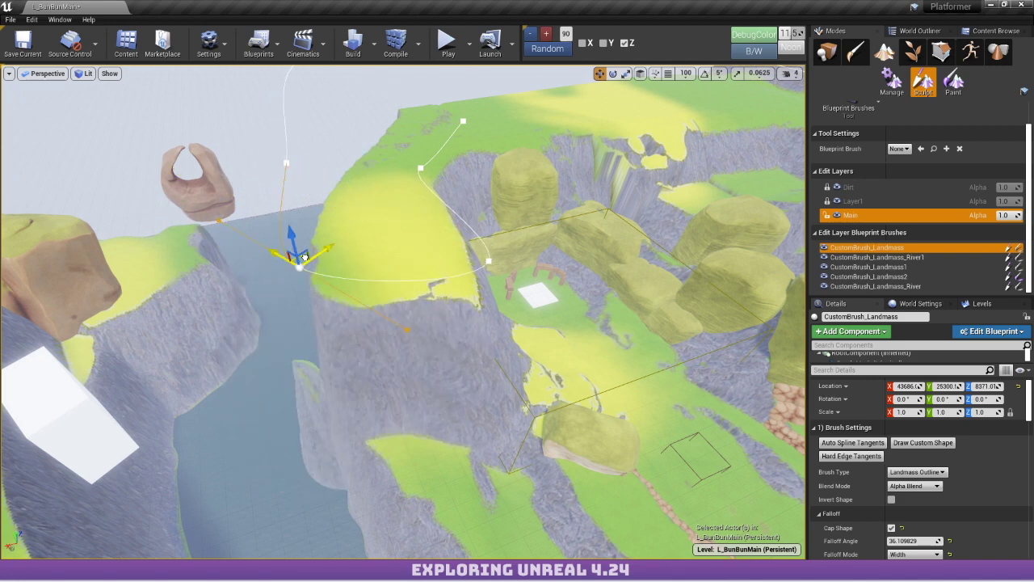
{"action": "left_click_drag", "start_coordinate": [366, 288], "coordinate": [156, 302]}
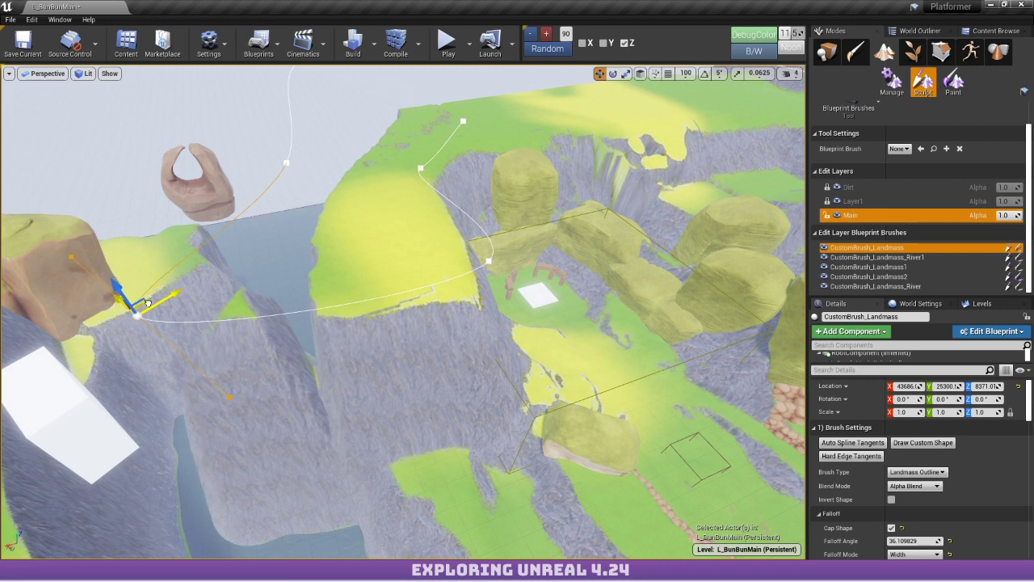
{"action": "left_click_drag", "start_coordinate": [152, 303], "coordinate": [314, 340]}
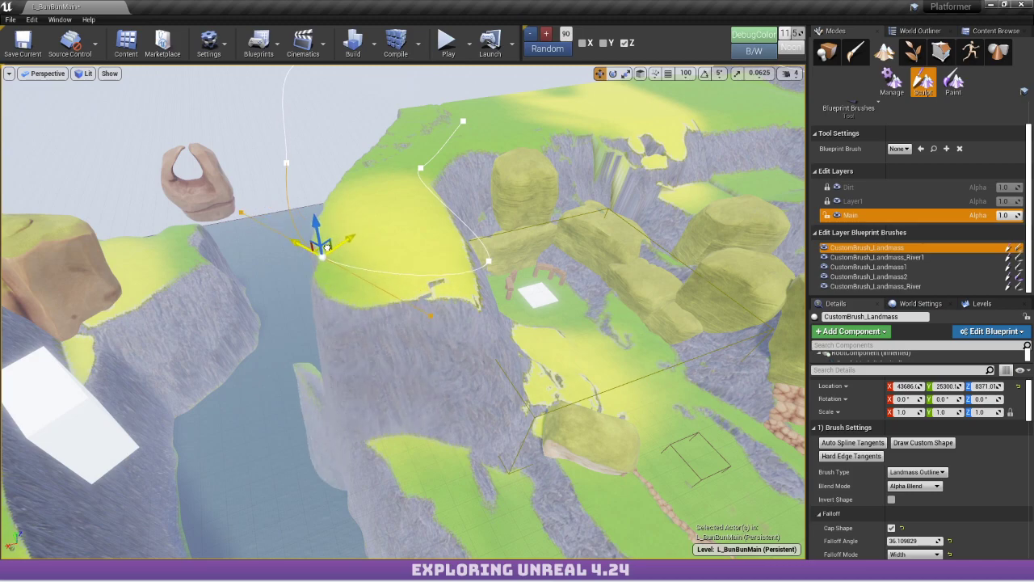
Select the CustomBrush_Landmass2 brush above the sandy plateau and adjust its height to about 15813 on Z.
{"action": "right_click_drag", "start_coordinate": [402, 312], "coordinate": [378, 311]}
{"action": "left_click", "coordinate": [442, 349]}
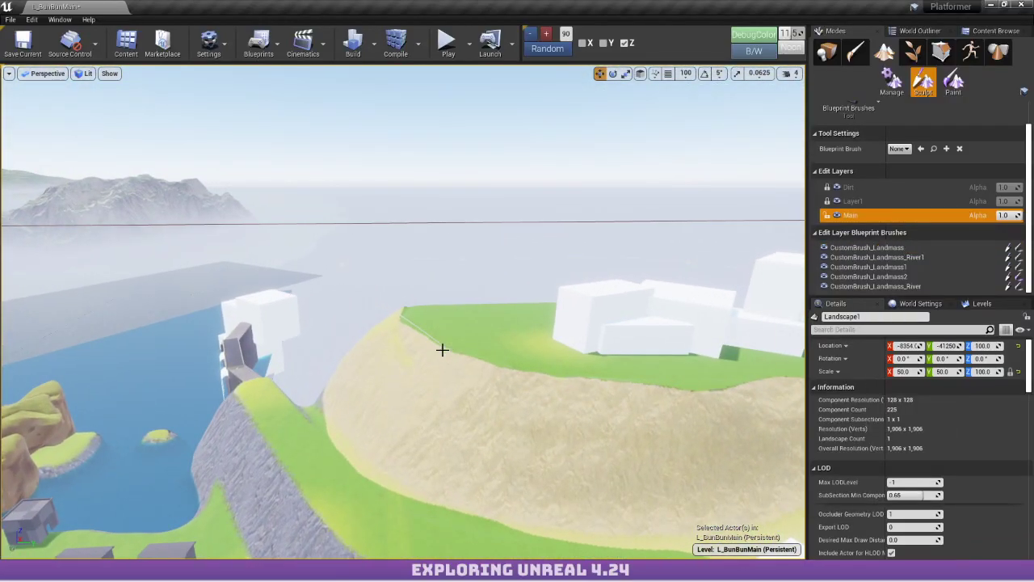
{"action": "left_click", "coordinate": [446, 350]}
{"action": "right_click_drag", "start_coordinate": [447, 350], "coordinate": [226, 276]}
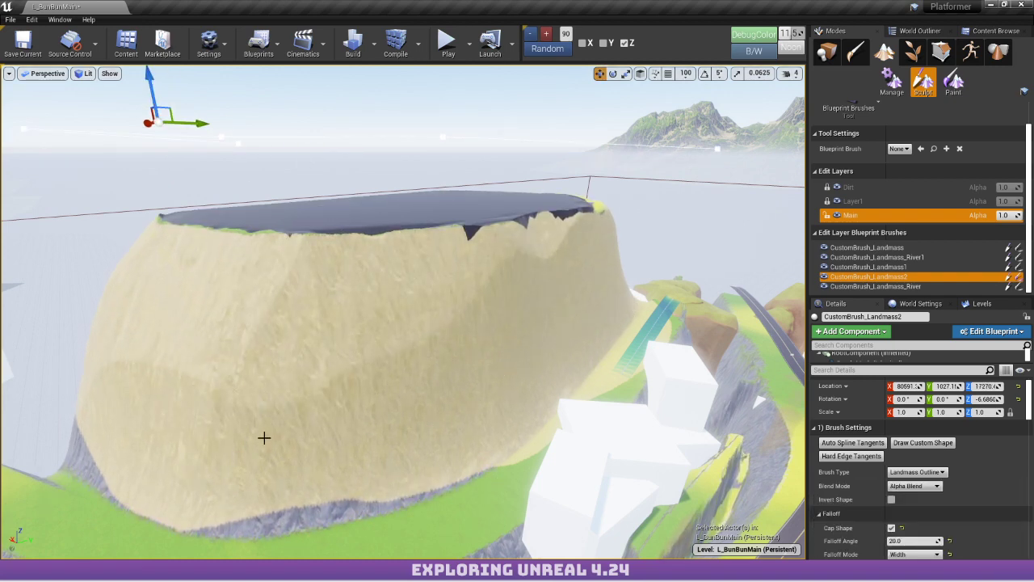
{"action": "key", "text": "w"}
{"action": "right_click_drag", "start_coordinate": [264, 438], "coordinate": [213, 386]}
{"action": "key", "text": "d"}
{"action": "left_click_drag", "start_coordinate": [126, 95], "coordinate": [121, 141]}
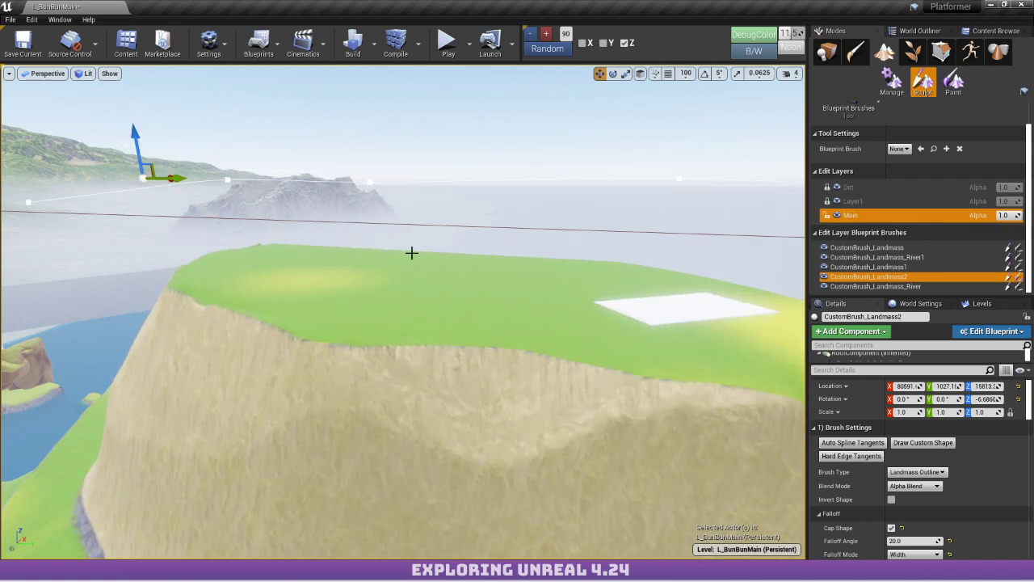
Examine the reshaped plateau from several sides and review the CustomBrush_Landmass2 brush's Falloff settings.
{"action": "key", "text": "w"}
{"action": "mouse_move", "coordinate": [457, 338]}
{"action": "right_mouse_down"}
{"action": "mouse_move", "coordinate": [415, 320]}
{"action": "mouse_move", "coordinate": [687, 327]}
{"action": "mouse_move", "coordinate": [638, 323]}
{"action": "mouse_move", "coordinate": [768, 313]}
{"action": "right_mouse_up"}
{"action": "key", "text": "s"}
{"action": "key", "text": "a"}
{"action": "right_click_drag", "start_coordinate": [417, 321], "coordinate": [400, 330]}
{"action": "key", "text": "e"}
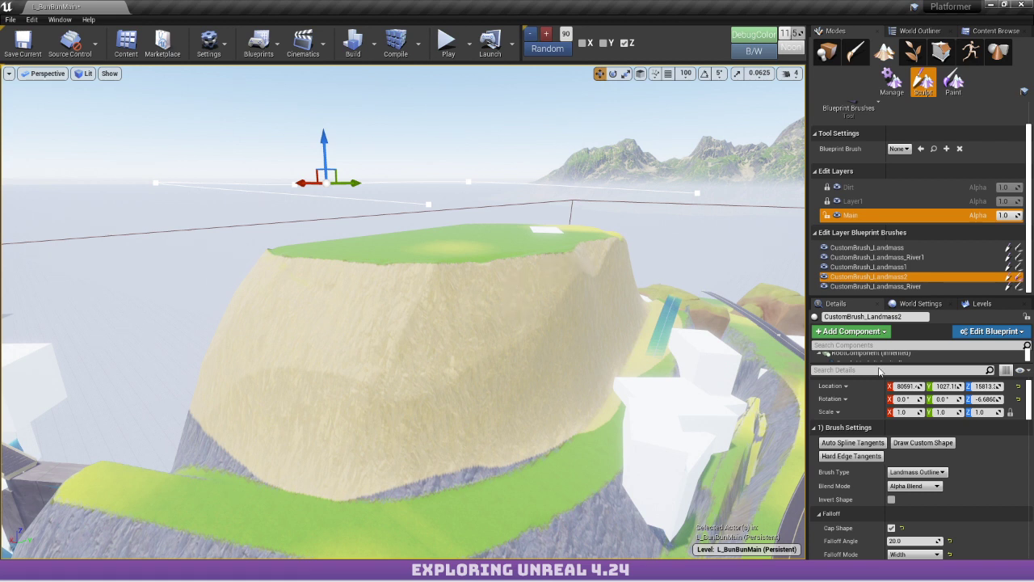
{"action": "scroll", "coordinate": [895, 430], "scroll_direction": "down", "scroll_amount": 1}
{"action": "scroll", "coordinate": [933, 440], "scroll_direction": "down", "scroll_amount": 2}
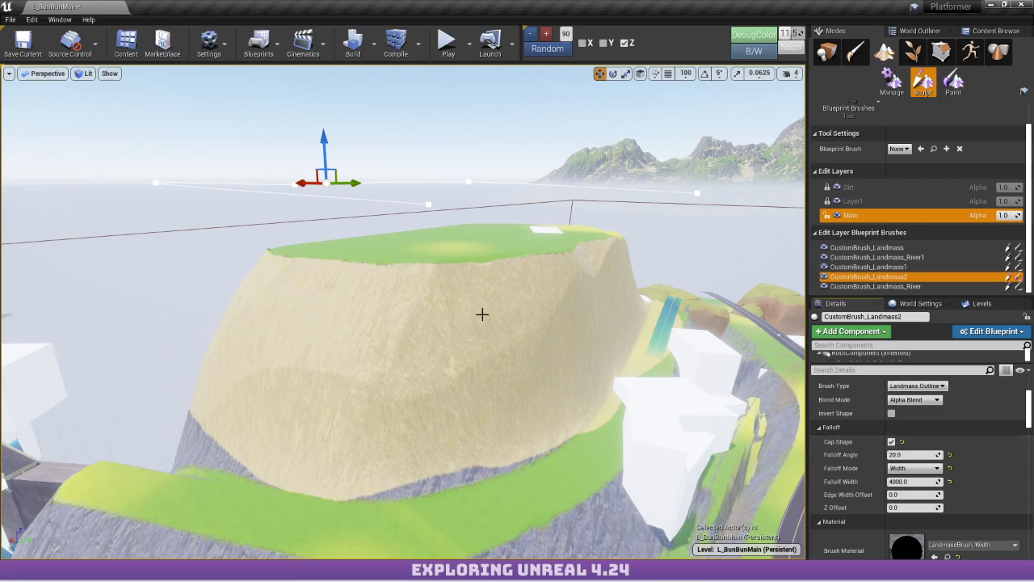
{"action": "mouse_move", "coordinate": [482, 315]}
{"action": "right_mouse_down"}
{"action": "mouse_move", "coordinate": [670, 316]}
{"action": "mouse_move", "coordinate": [752, 364]}
{"action": "mouse_move", "coordinate": [775, 364]}
{"action": "mouse_move", "coordinate": [775, 332]}
{"action": "mouse_move", "coordinate": [755, 356]}
{"action": "mouse_move", "coordinate": [756, 388]}
{"action": "mouse_move", "coordinate": [480, 296]}
{"action": "mouse_move", "coordinate": [323, 298]}
{"action": "mouse_move", "coordinate": [348, 274]}
{"action": "mouse_move", "coordinate": [380, 299]}
{"action": "mouse_move", "coordinate": [424, 287]}
{"action": "mouse_move", "coordinate": [404, 303]}
{"action": "right_mouse_up"}
{"action": "scroll", "coordinate": [908, 420], "scroll_direction": "down", "scroll_amount": 1}
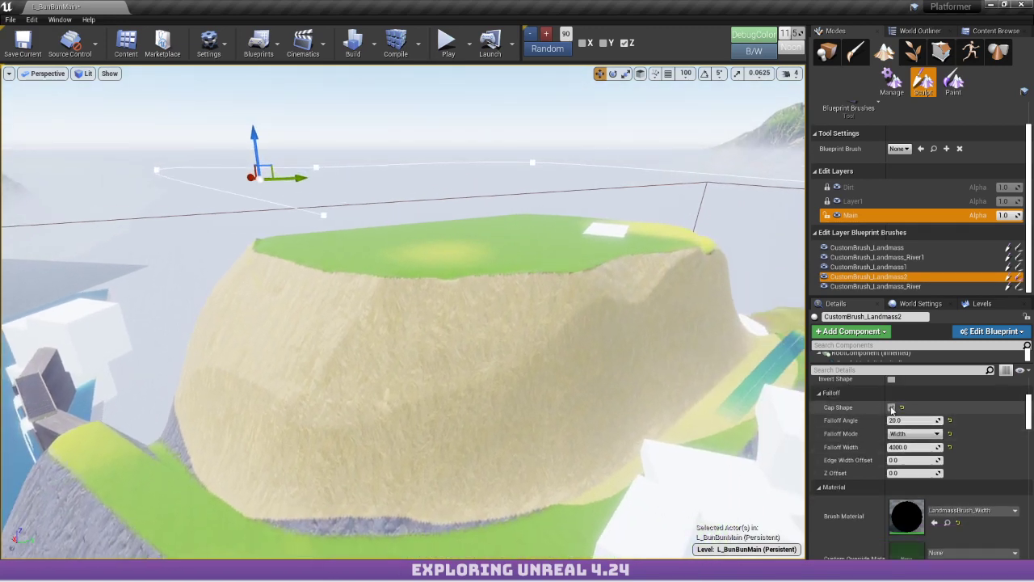
Set the CustomBrush_Landmass2 brush's Falloff Mode to Angle and lower the brush above the hill.
{"action": "left_click", "coordinate": [895, 442]}
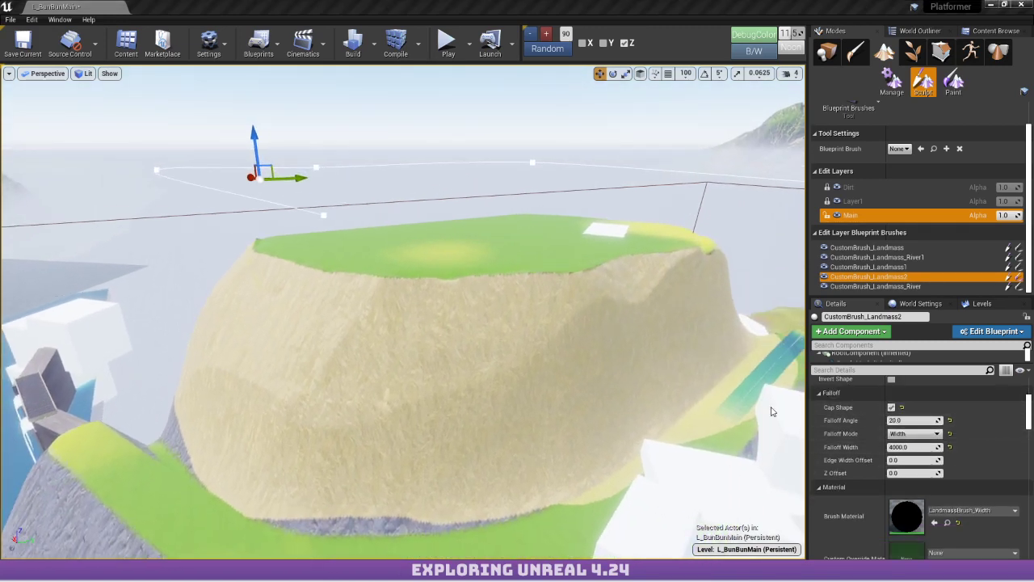
{"action": "mouse_move", "coordinate": [551, 332]}
{"action": "right_mouse_down"}
{"action": "mouse_move", "coordinate": [562, 363]}
{"action": "mouse_move", "coordinate": [476, 348]}
{"action": "mouse_move", "coordinate": [630, 340]}
{"action": "mouse_move", "coordinate": [605, 348]}
{"action": "mouse_move", "coordinate": [606, 380]}
{"action": "mouse_move", "coordinate": [719, 379]}
{"action": "mouse_move", "coordinate": [767, 404]}
{"action": "mouse_move", "coordinate": [795, 388]}
{"action": "mouse_move", "coordinate": [792, 339]}
{"action": "mouse_move", "coordinate": [711, 327]}
{"action": "mouse_move", "coordinate": [647, 327]}
{"action": "mouse_move", "coordinate": [634, 339]}
{"action": "mouse_move", "coordinate": [544, 107]}
{"action": "right_mouse_up"}
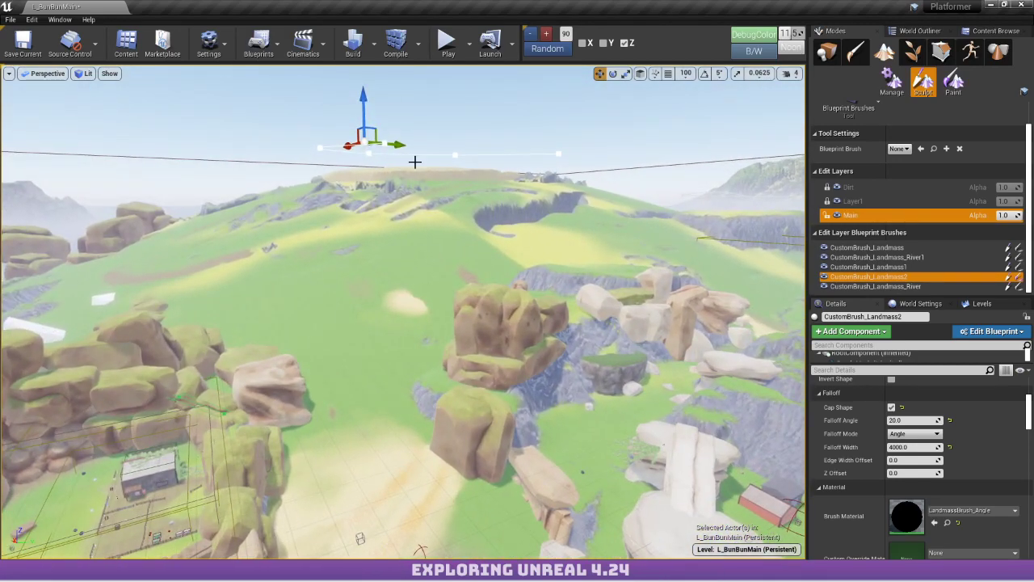
{"action": "left_click_drag", "start_coordinate": [360, 103], "coordinate": [364, 139]}
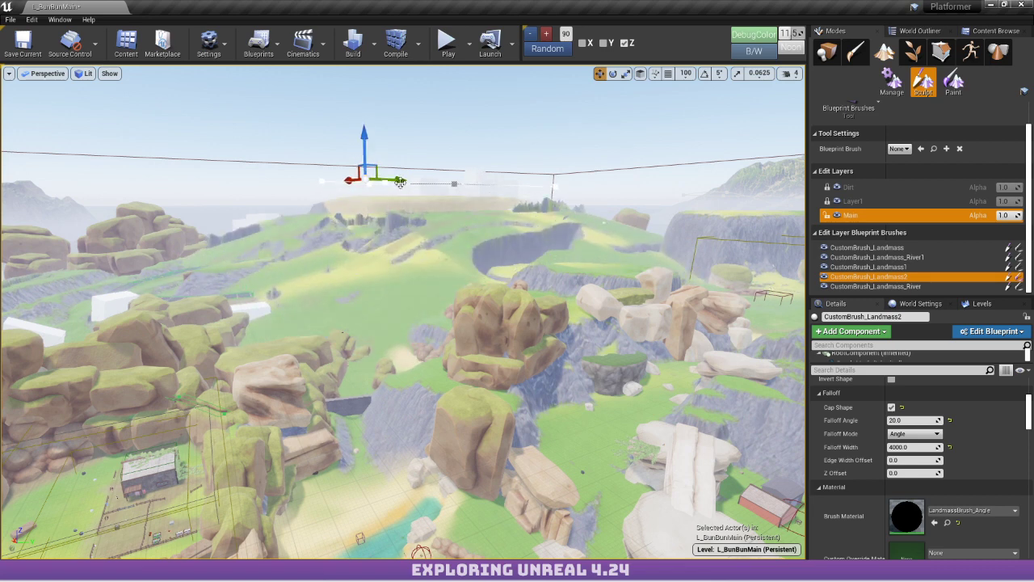
Set the CustomBrush_Landmass2 brush's Falloff Angle to 45.
{"action": "left_click", "coordinate": [913, 420]}
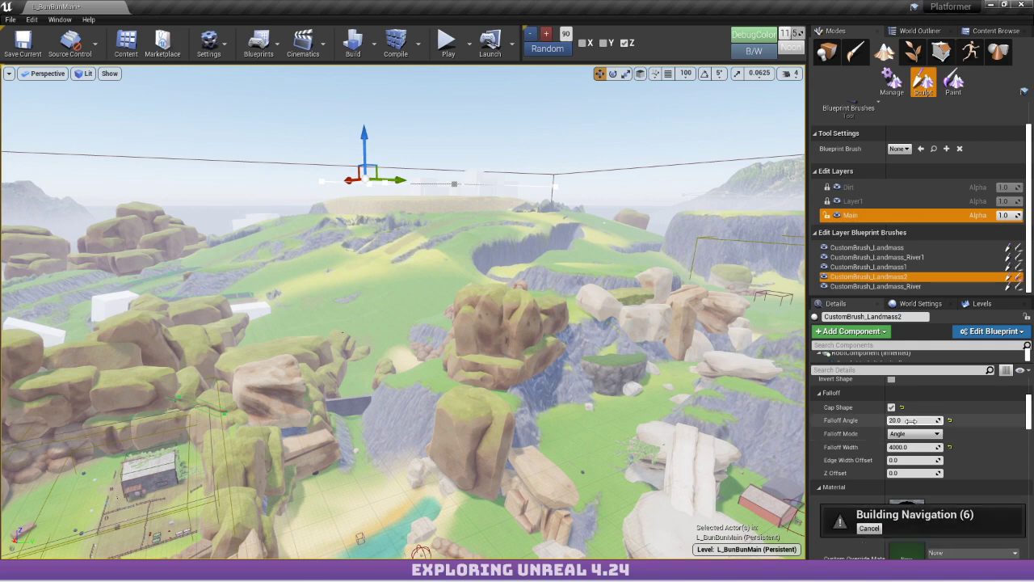
{"action": "type", "text": "45"}
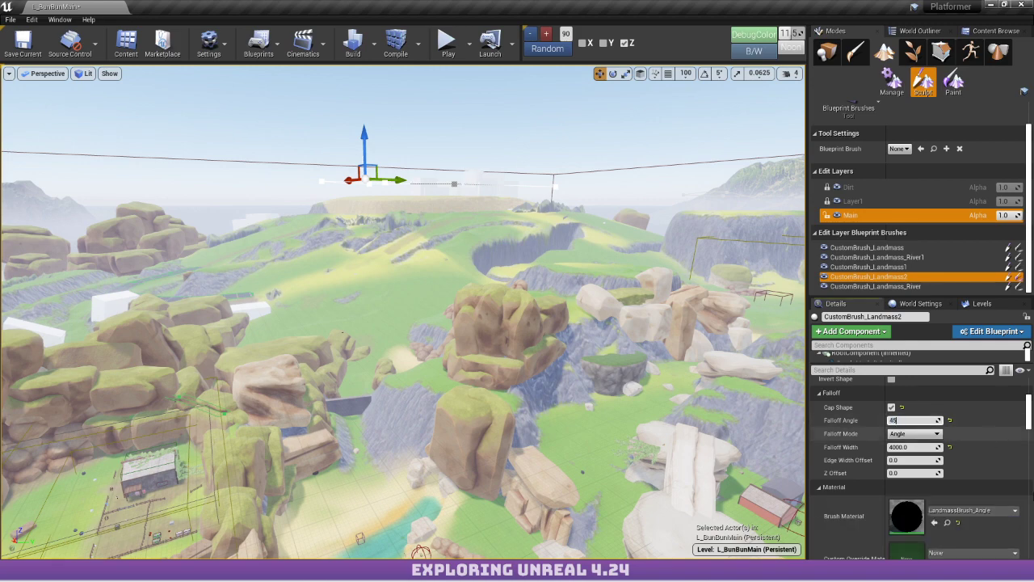
{"action": "key", "text": "Return"}
Move the CustomBrush_Landmass2 brush along the X axis, away from the road beside the plateau.
{"action": "key", "text": "w"}
{"action": "mouse_move", "coordinate": [457, 214]}
{"action": "right_mouse_down"}
{"action": "mouse_move", "coordinate": [436, 194]}
{"action": "mouse_move", "coordinate": [437, 212]}
{"action": "mouse_move", "coordinate": [427, 202]}
{"action": "mouse_move", "coordinate": [452, 217]}
{"action": "mouse_move", "coordinate": [469, 246]}
{"action": "mouse_move", "coordinate": [488, 242]}
{"action": "mouse_move", "coordinate": [350, 221]}
{"action": "right_mouse_up"}
{"action": "key", "text": "a"}
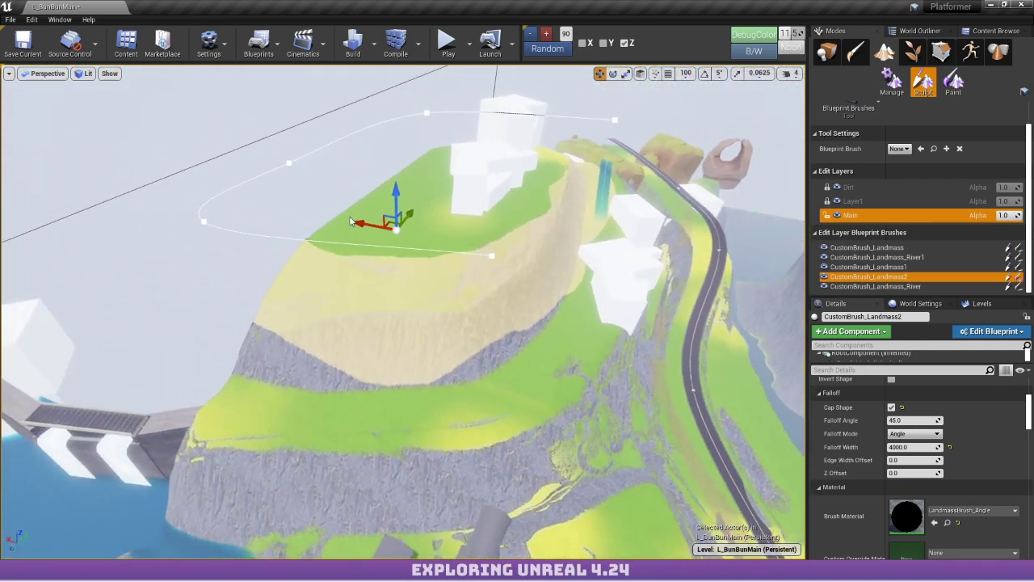
{"action": "mouse_move", "coordinate": [369, 225]}
{"action": "left_mouse_down"}
{"action": "mouse_move", "coordinate": [425, 235]}
{"action": "mouse_move", "coordinate": [311, 213]}
{"action": "left_mouse_up"}
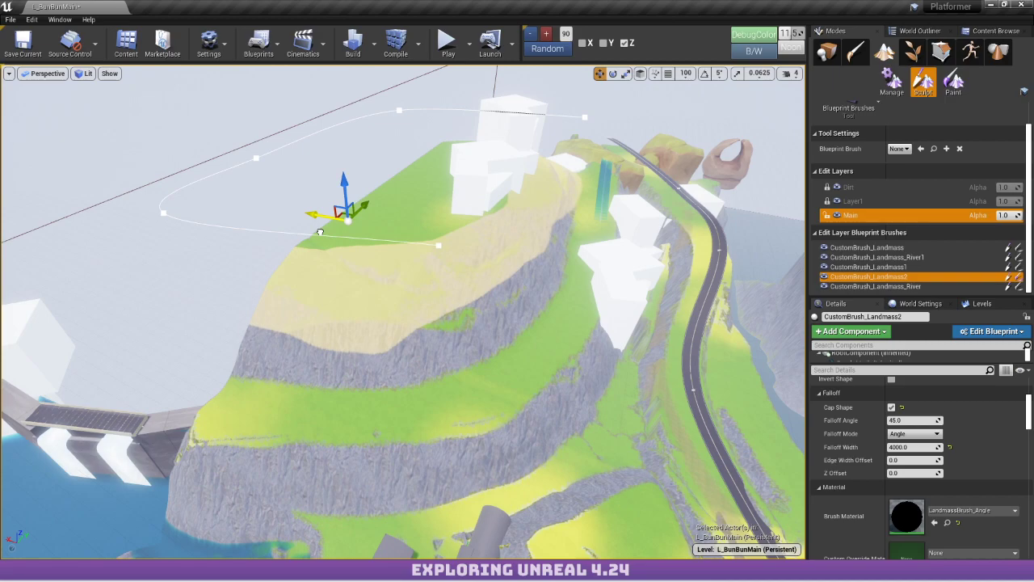
Switch the CustomBrush_Landmass2 brush's Falloff Mode to Width.
{"action": "right_click_drag", "start_coordinate": [320, 231], "coordinate": [414, 183]}
{"action": "key", "text": "w"}
{"action": "key", "text": "w"}
{"action": "key", "text": "s"}
{"action": "key", "text": "w"}
{"action": "key", "text": "s"}
{"action": "key", "text": "w"}
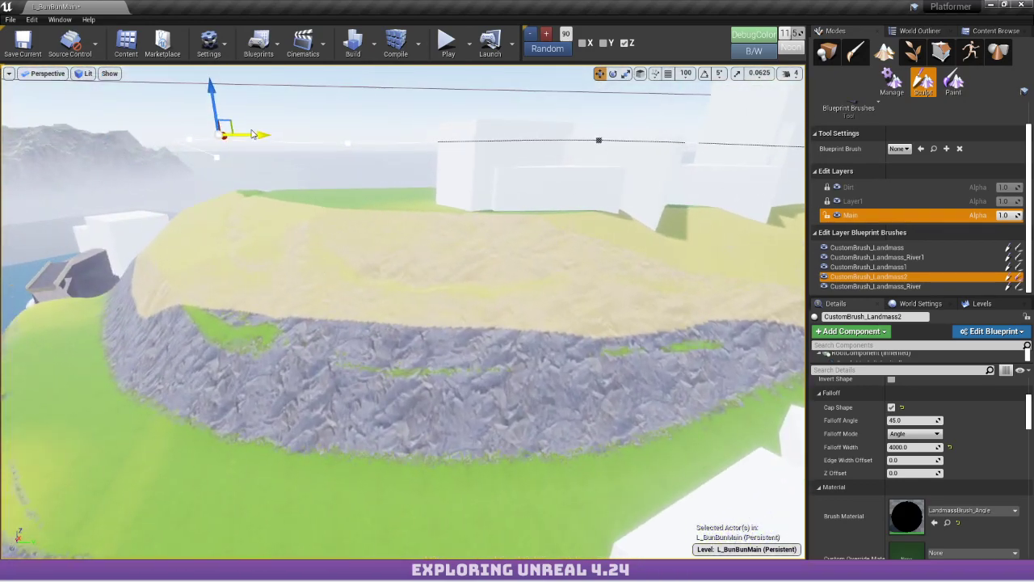
{"action": "left_click", "coordinate": [892, 443]}
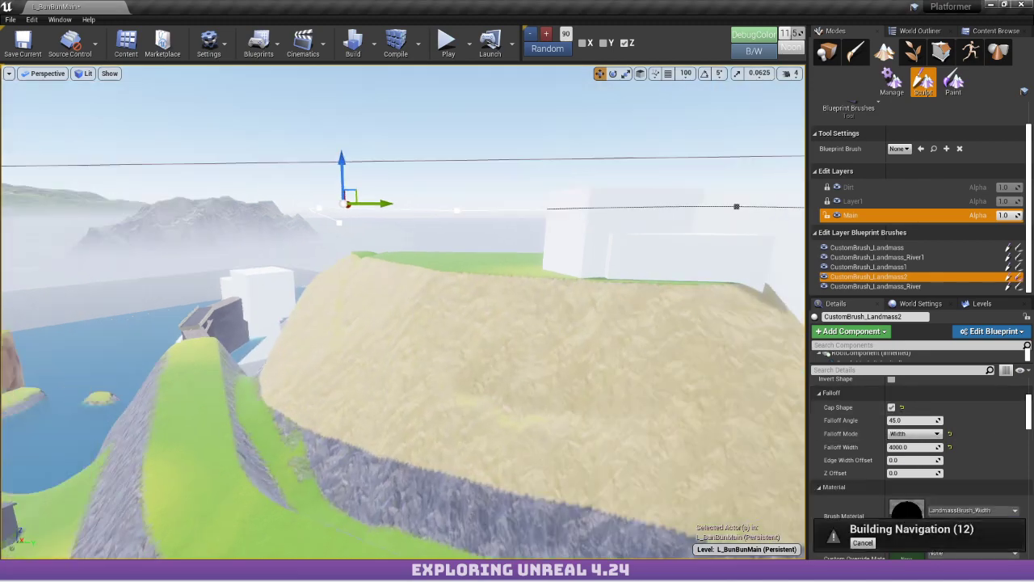
Expand the values of the brush's Sand paint layer and adjust its Band Thickness to about -1741.
{"action": "mouse_move", "coordinate": [402, 312]}
{"action": "right_mouse_down"}
{"action": "mouse_move", "coordinate": [324, 387]}
{"action": "mouse_move", "coordinate": [428, 404]}
{"action": "mouse_move", "coordinate": [727, 388]}
{"action": "mouse_move", "coordinate": [517, 339]}
{"action": "mouse_move", "coordinate": [500, 355]}
{"action": "mouse_move", "coordinate": [784, 322]}
{"action": "right_mouse_up"}
{"action": "scroll", "coordinate": [921, 412], "scroll_direction": "down", "scroll_amount": 1}
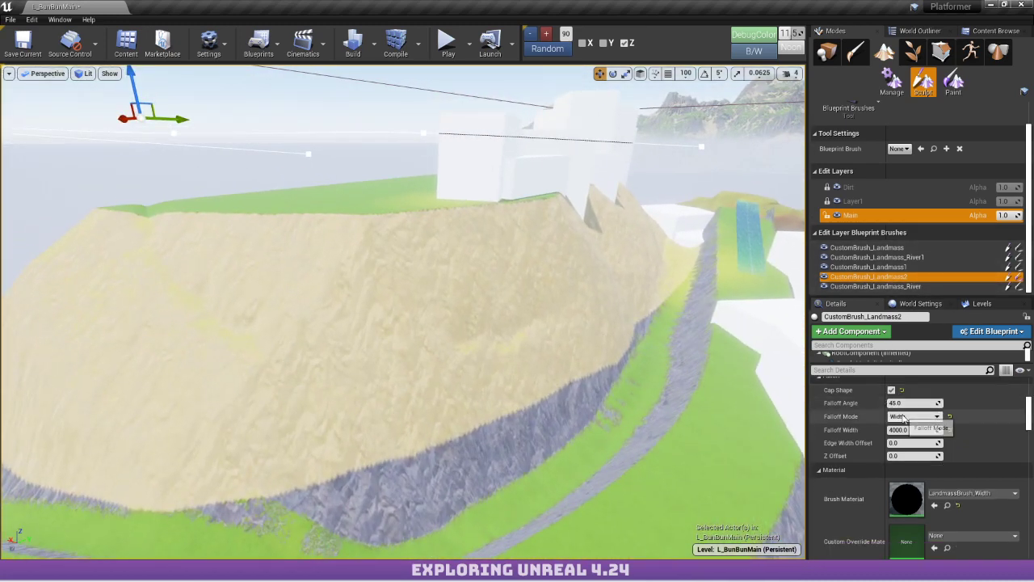
{"action": "scroll", "coordinate": [931, 430], "scroll_direction": "down", "scroll_amount": 6}
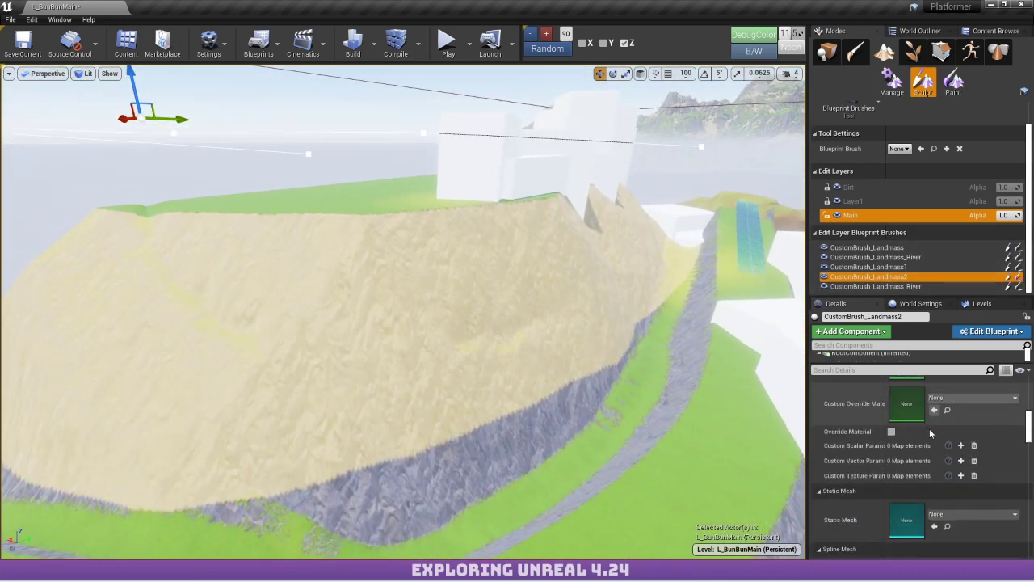
{"action": "scroll", "coordinate": [927, 428], "scroll_direction": "down", "scroll_amount": 10}
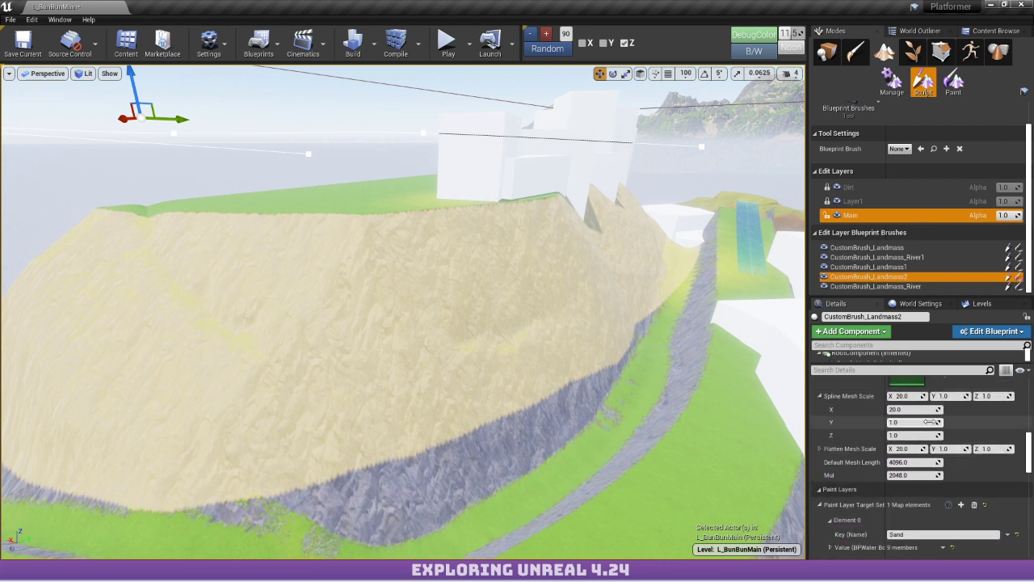
{"action": "scroll", "coordinate": [926, 436], "scroll_direction": "down", "scroll_amount": 2}
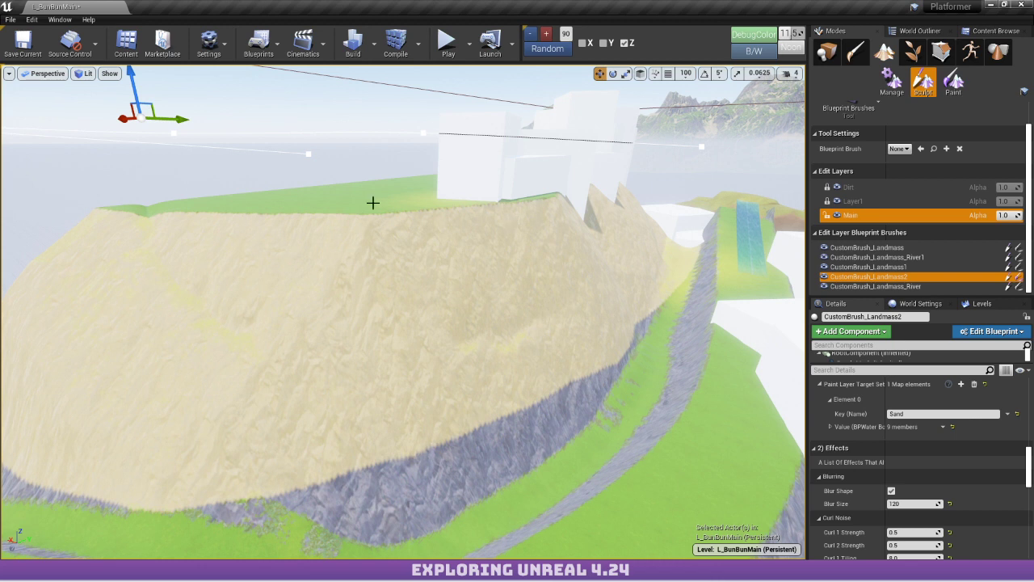
{"action": "left_click", "coordinate": [831, 426]}
{"action": "scroll", "coordinate": [856, 432], "scroll_direction": "down", "scroll_amount": 2}
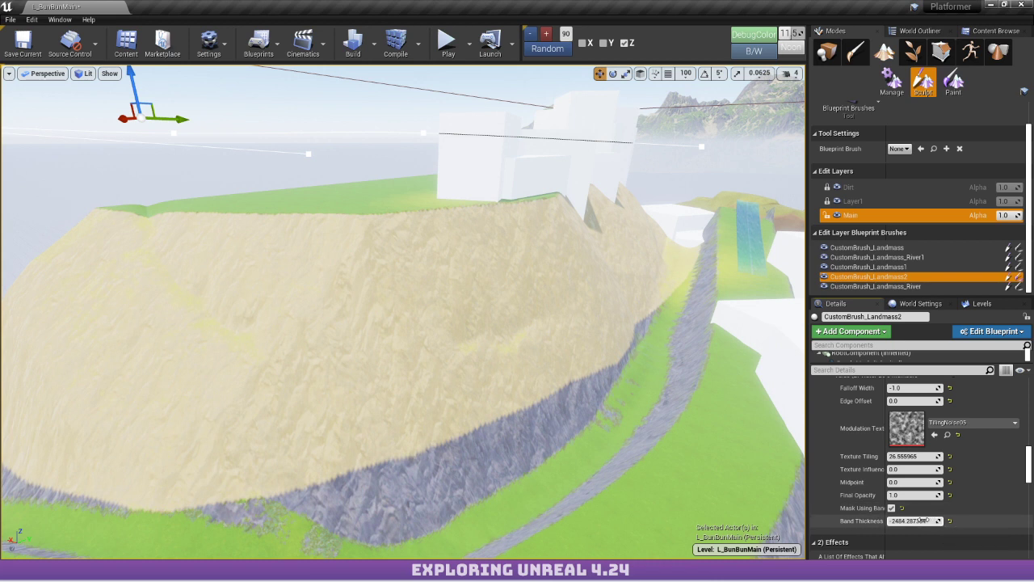
{"action": "left_click_drag", "start_coordinate": [913, 520], "coordinate": [920, 520]}
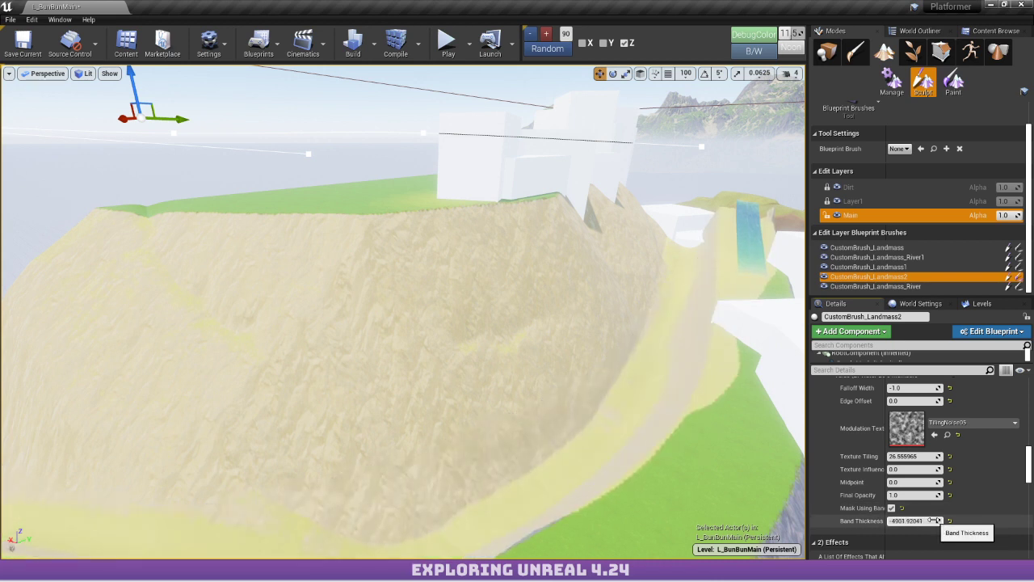
{"action": "left_click_drag", "start_coordinate": [912, 520], "coordinate": [896, 520]}
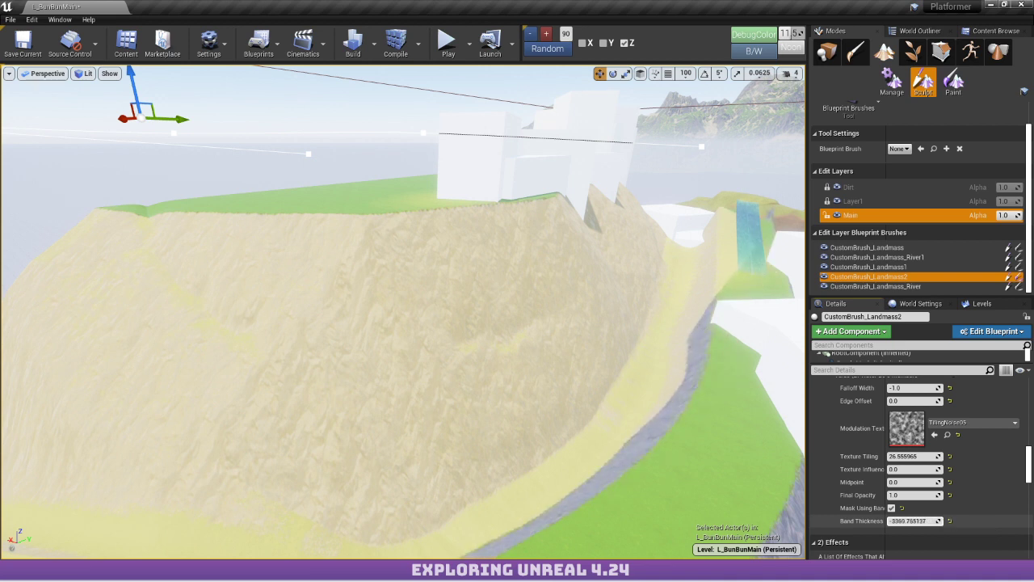
{"action": "left_click_drag", "start_coordinate": [912, 520], "coordinate": [899, 520]}
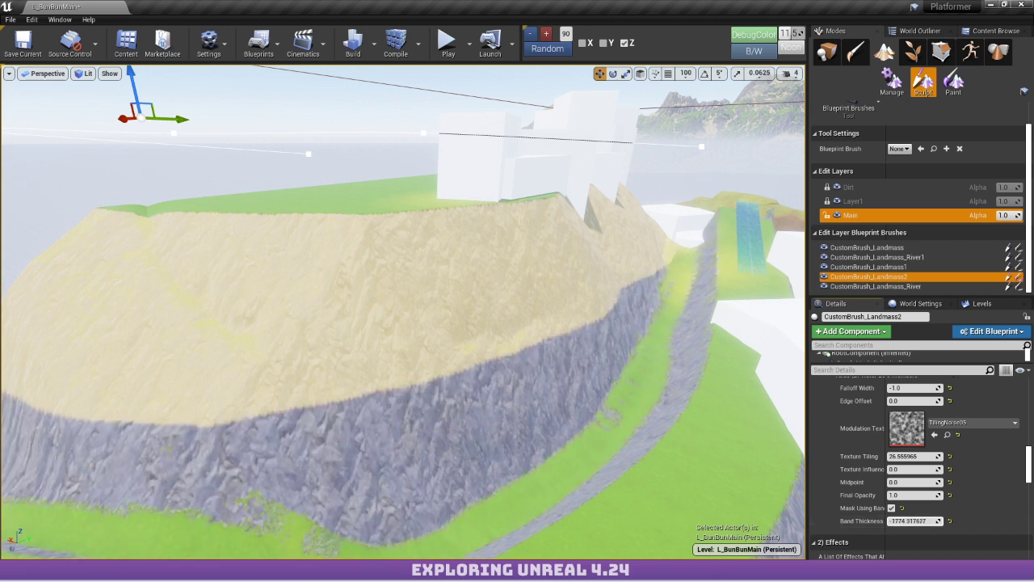
Switch to the Unreal Engine YouTube channel in the browser, hide the bookmarks bar and list the channel's videos.
{"action": "left_click", "coordinate": [161, 570]}
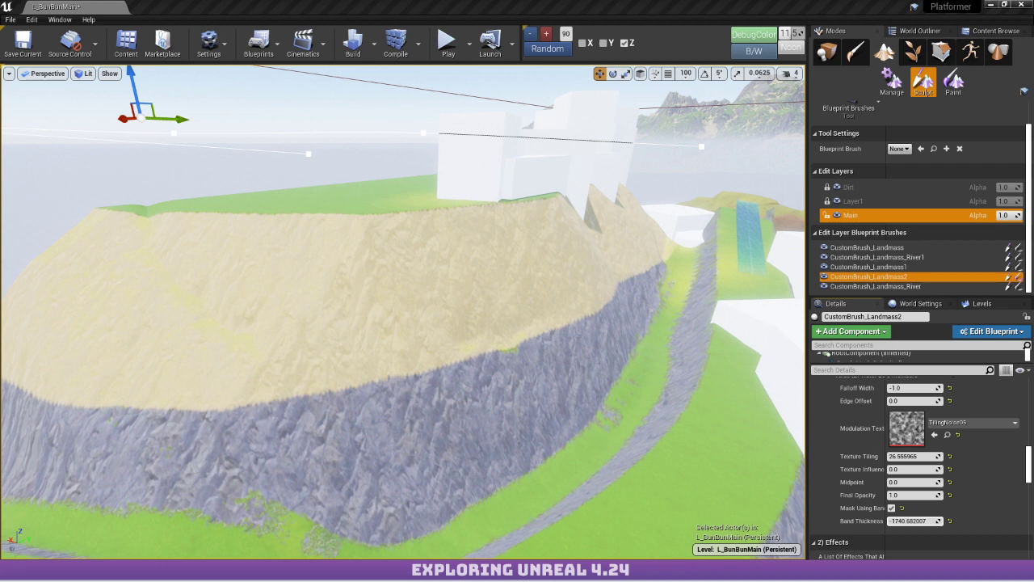
{"action": "mouse_move", "coordinate": [145, 570]}
{"action": "key", "text": "alt+Tab"}
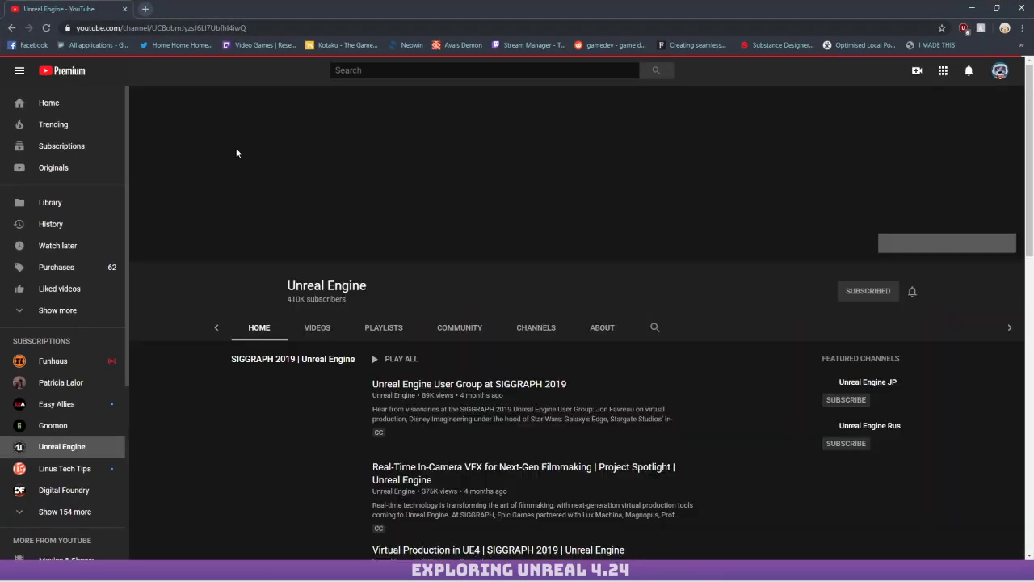
{"action": "right_click", "coordinate": [993, 46]}
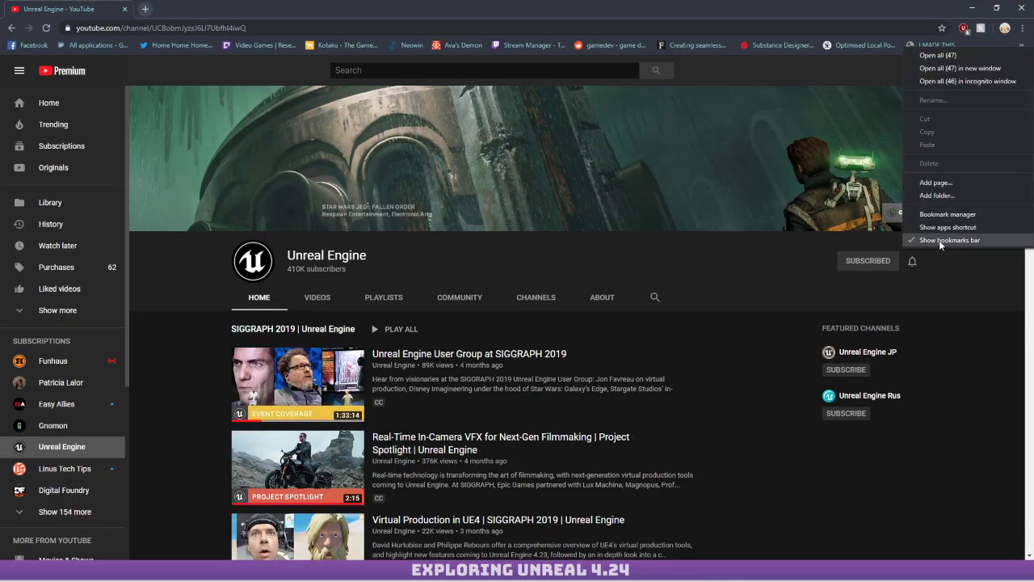
{"action": "left_click", "coordinate": [940, 240]}
{"action": "scroll", "coordinate": [415, 263], "scroll_direction": "down", "scroll_amount": 2}
{"action": "left_click", "coordinate": [317, 118]}
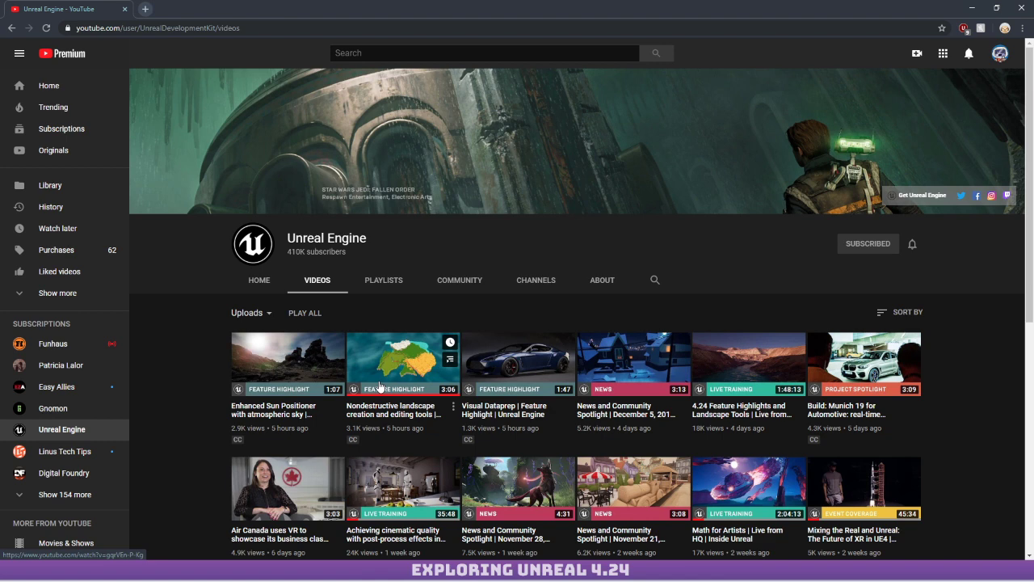
Find and open the video "Unreal Engine Open World Preview and Landscape Tools" among the channel's uploads.
{"action": "scroll", "coordinate": [388, 347], "scroll_direction": "down", "scroll_amount": 1}
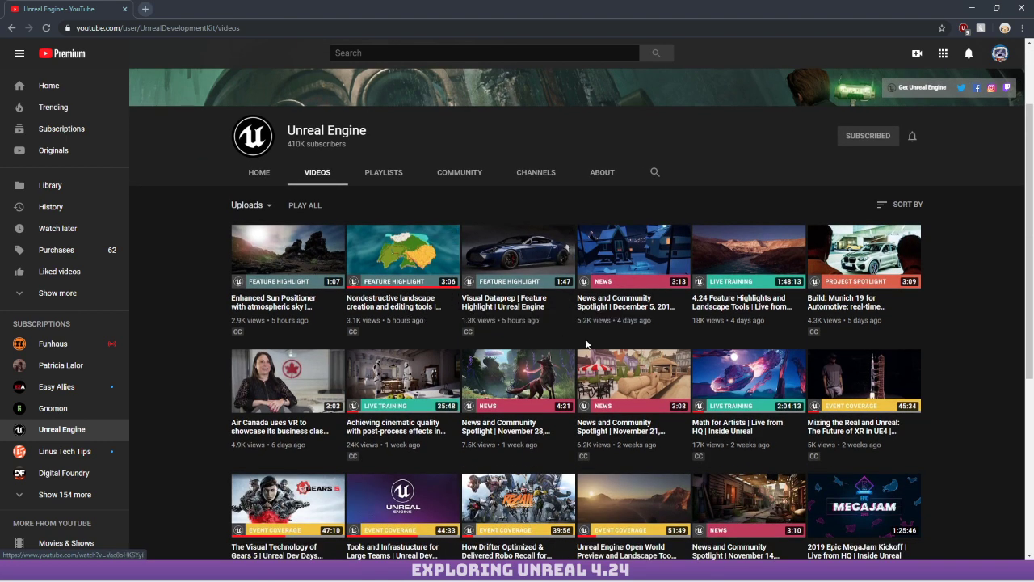
{"action": "scroll", "coordinate": [614, 347], "scroll_direction": "down", "scroll_amount": 2}
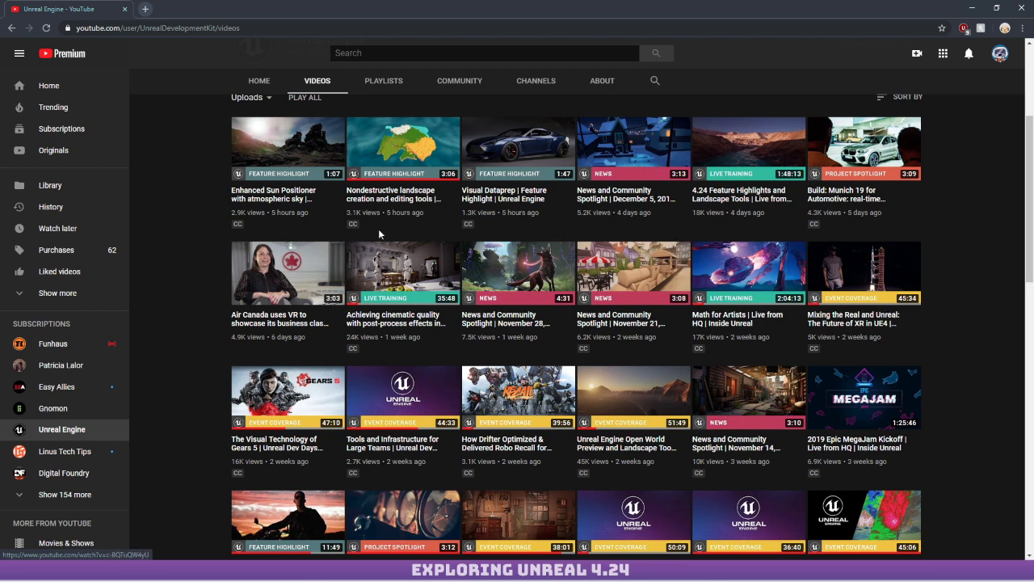
{"action": "scroll", "coordinate": [391, 255], "scroll_direction": "down", "scroll_amount": 1}
{"action": "left_click", "coordinate": [635, 395]}
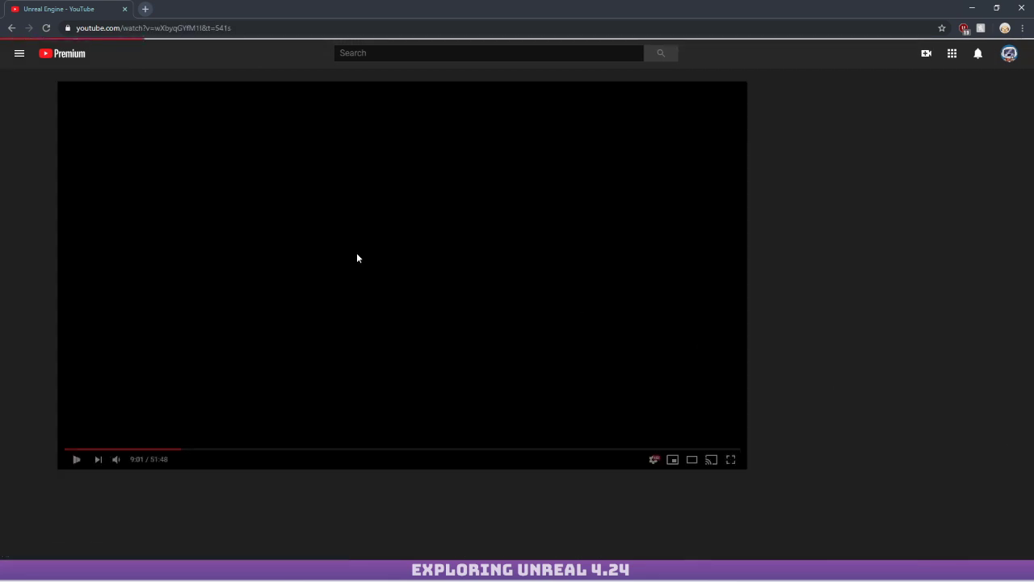
Copy the video's URL, pause playback and close the browser to return to Unreal Engine.
{"action": "right_click", "coordinate": [238, 225]}
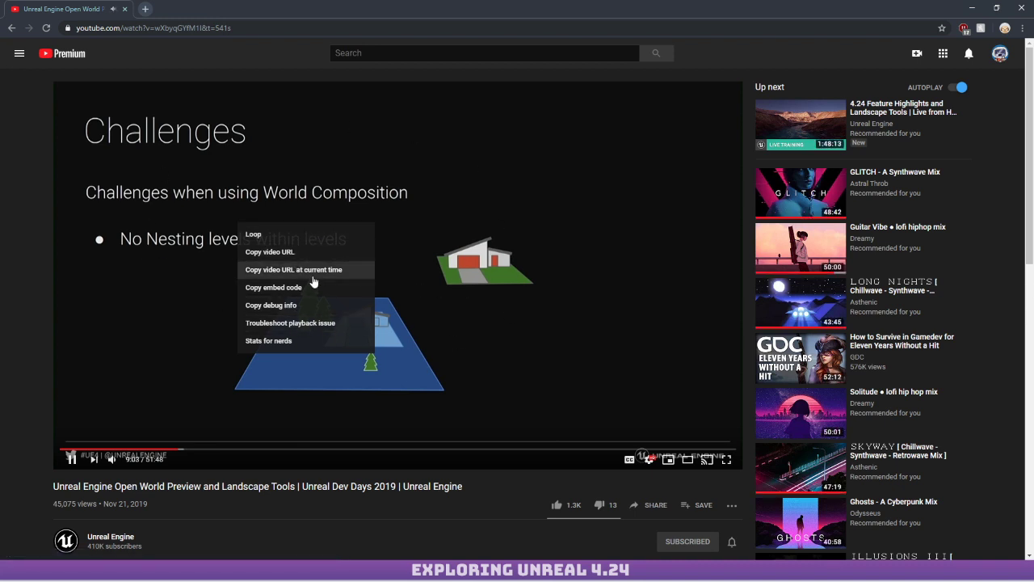
{"action": "left_click", "coordinate": [299, 253]}
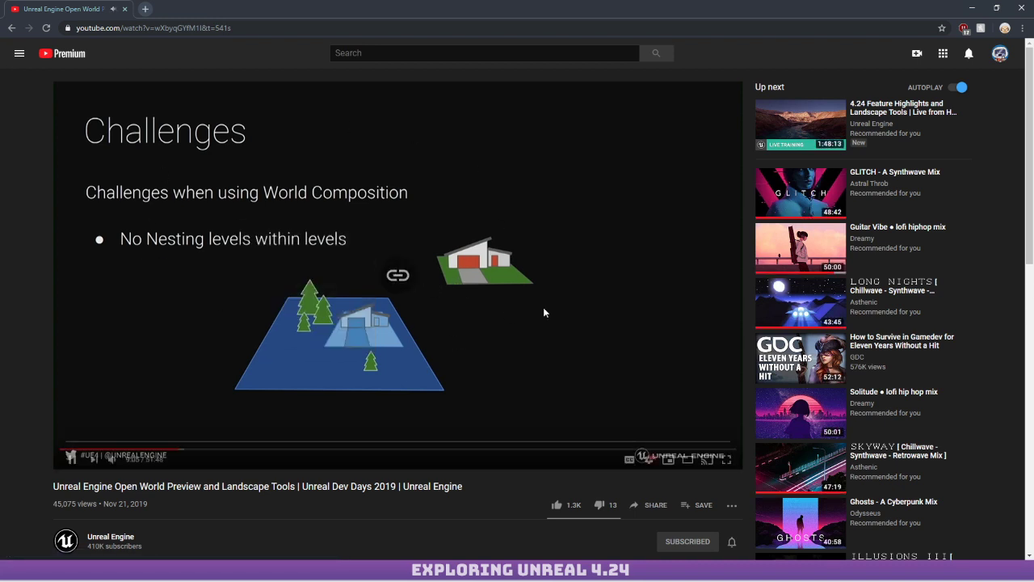
{"action": "left_click", "coordinate": [544, 311]}
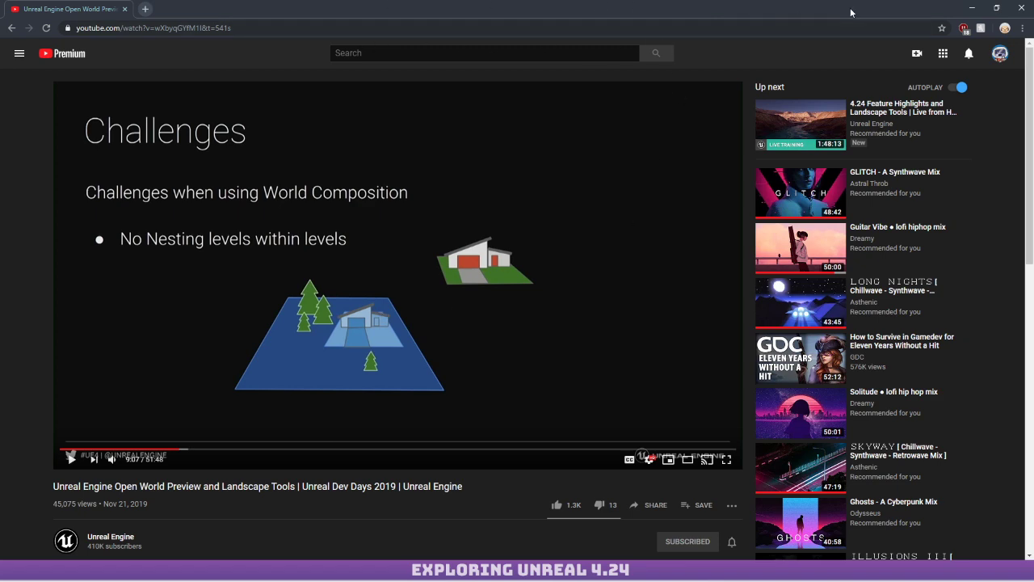
{"action": "left_click", "coordinate": [1020, 8]}
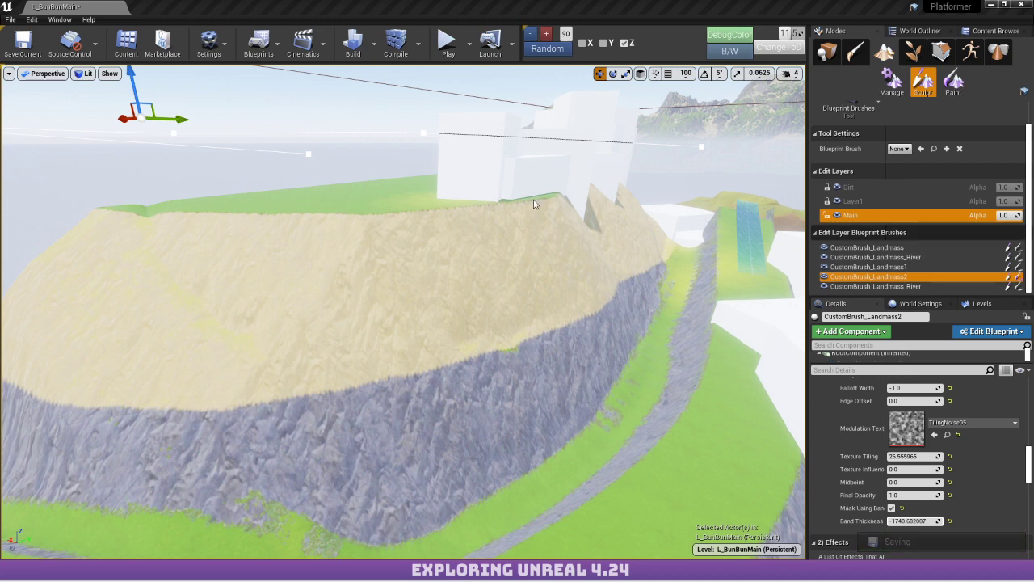
Lower the CustomBrush_Landmass2 brush slightly along the Z axis above the sandy plateau.
{"action": "mouse_move", "coordinate": [536, 203]}
{"action": "right_mouse_down"}
{"action": "mouse_move", "coordinate": [543, 168]}
{"action": "mouse_move", "coordinate": [535, 191]}
{"action": "right_mouse_up"}
{"action": "key", "text": "s"}
{"action": "right_click_drag", "start_coordinate": [466, 205], "coordinate": [466, 205]}
{"action": "key", "text": "s"}
{"action": "key", "text": "d"}
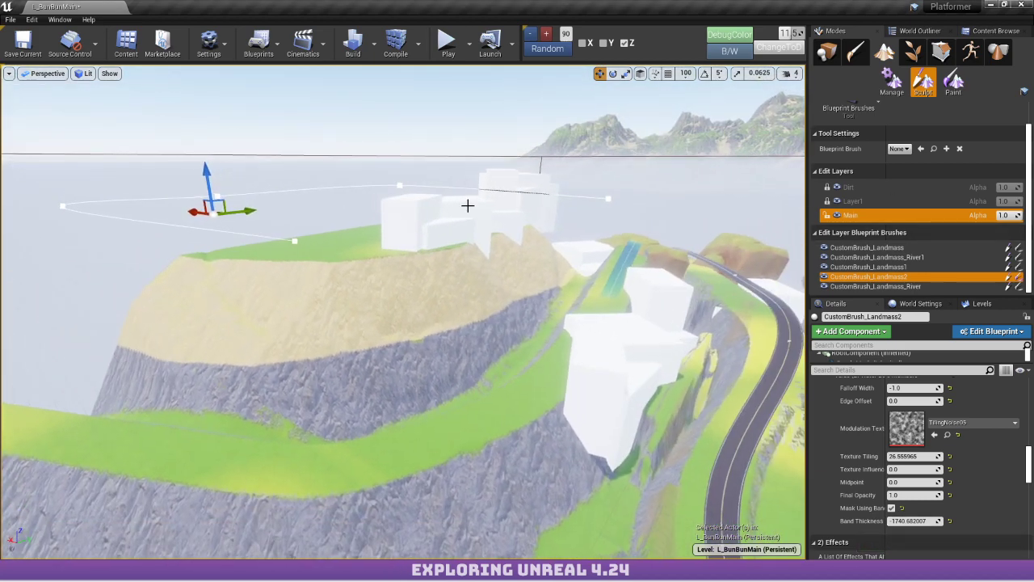
{"action": "mouse_move", "coordinate": [205, 176]}
{"action": "left_mouse_down"}
{"action": "mouse_move", "coordinate": [204, 163]}
{"action": "mouse_move", "coordinate": [209, 188]}
{"action": "left_mouse_up"}
Set the Sand paint layer's Texture Tiling to about 4.93 and its Texture Influence to 0.5.
{"action": "scroll", "coordinate": [526, 272], "scroll_direction": "up", "scroll_amount": 3}
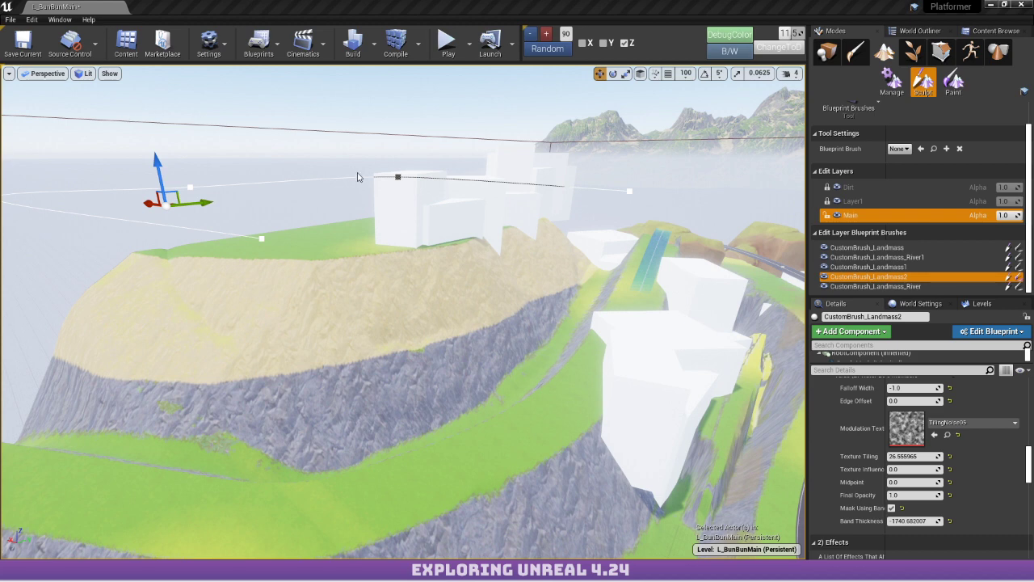
{"action": "mouse_move", "coordinate": [496, 228]}
{"action": "right_mouse_down"}
{"action": "mouse_move", "coordinate": [476, 202]}
{"action": "mouse_move", "coordinate": [492, 213]}
{"action": "right_mouse_up"}
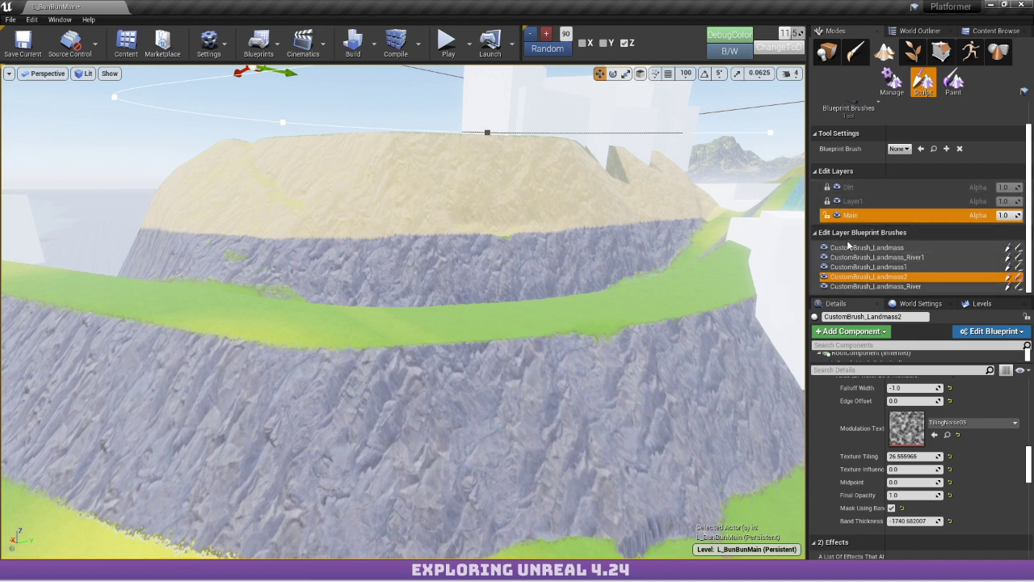
{"action": "right_click_drag", "start_coordinate": [588, 203], "coordinate": [588, 203]}
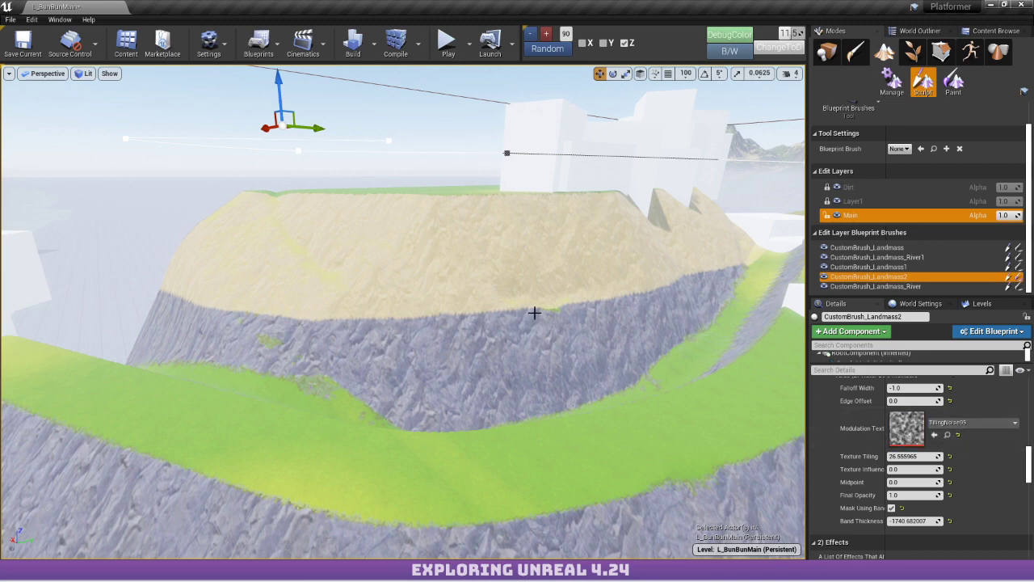
{"action": "right_click_drag", "start_coordinate": [533, 311], "coordinate": [533, 327]}
{"action": "key", "text": "w"}
{"action": "key", "text": "s"}
{"action": "key", "text": "e"}
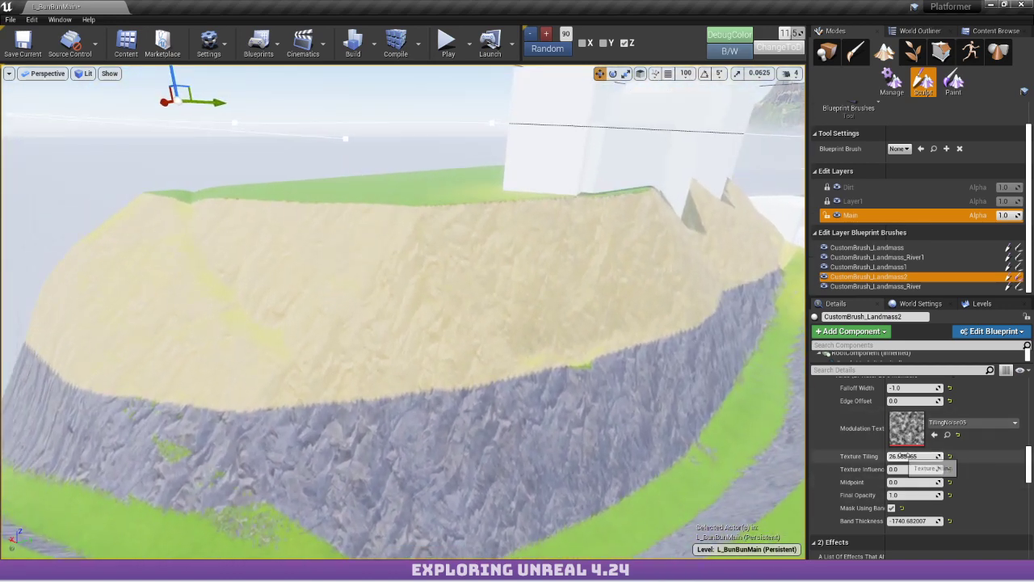
{"action": "left_click_drag", "start_coordinate": [906, 455], "coordinate": [807, 448]}
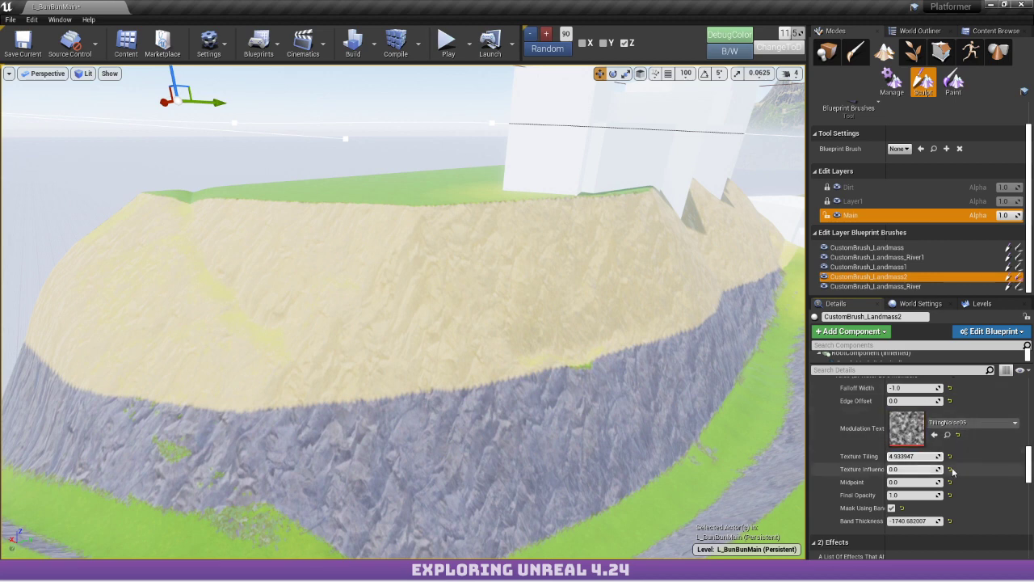
{"action": "left_click", "coordinate": [928, 469]}
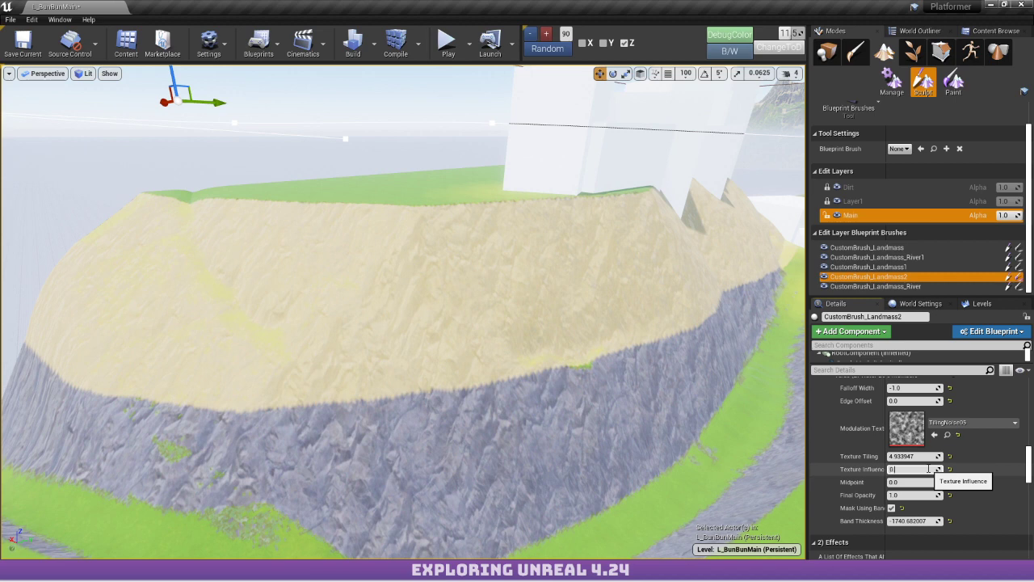
{"action": "key", "text": "Return"}
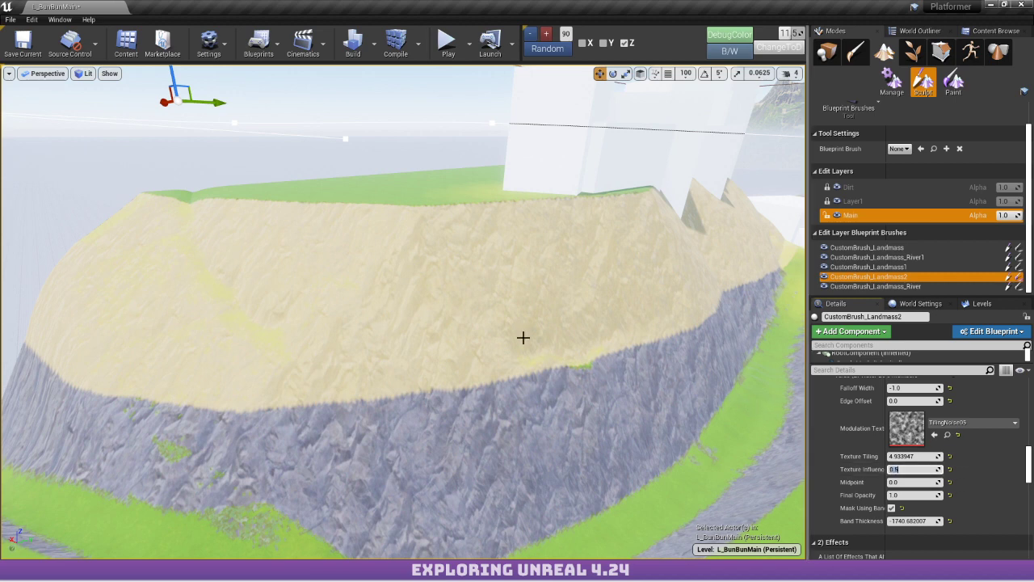
Adjust the Sand paint layer's Band Thickness to about -3005 to extend the sand down the cliff.
{"action": "right_click_drag", "start_coordinate": [402, 311], "coordinate": [498, 315]}
{"action": "right_click_drag", "start_coordinate": [420, 239], "coordinate": [420, 266]}
{"action": "scroll", "coordinate": [851, 428], "scroll_direction": "down", "scroll_amount": 3}
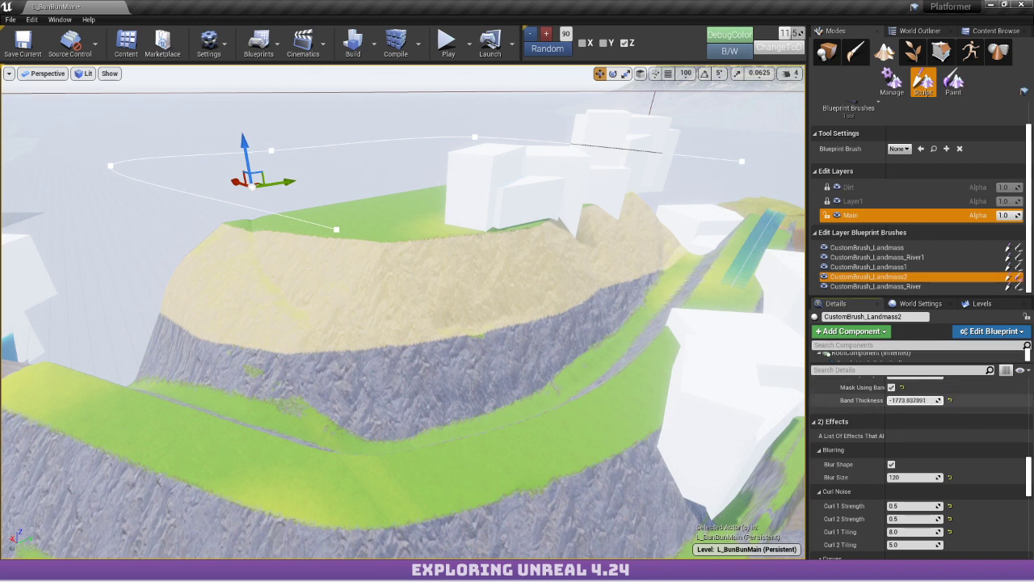
{"action": "left_click_drag", "start_coordinate": [913, 400], "coordinate": [897, 400]}
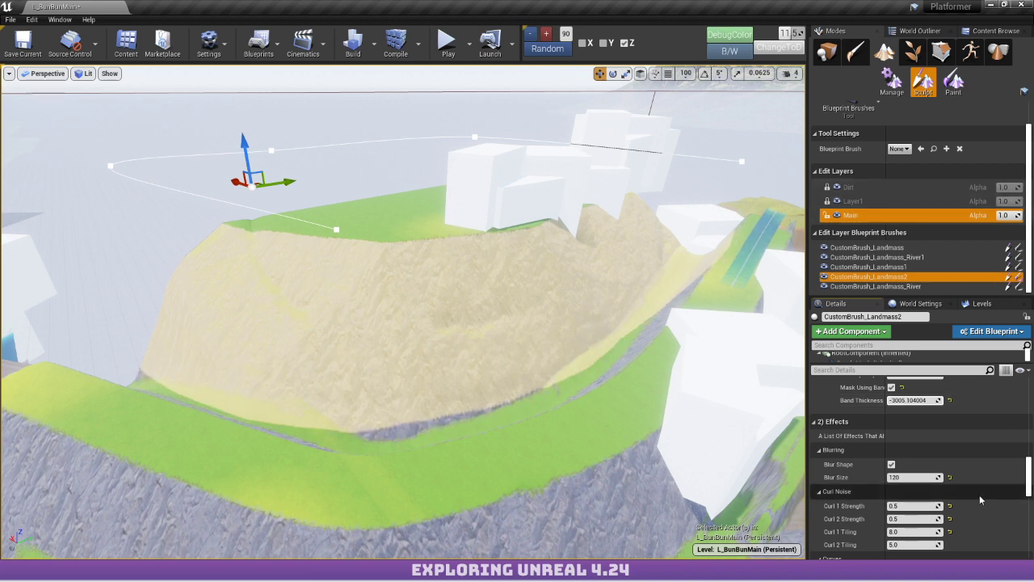
Review the CustomBrush_Landmass2 brush's curve, displacement and weightmap settings, and switch from landscape sculpting back to Place mode.
{"action": "scroll", "coordinate": [980, 500], "scroll_direction": "down", "scroll_amount": 5}
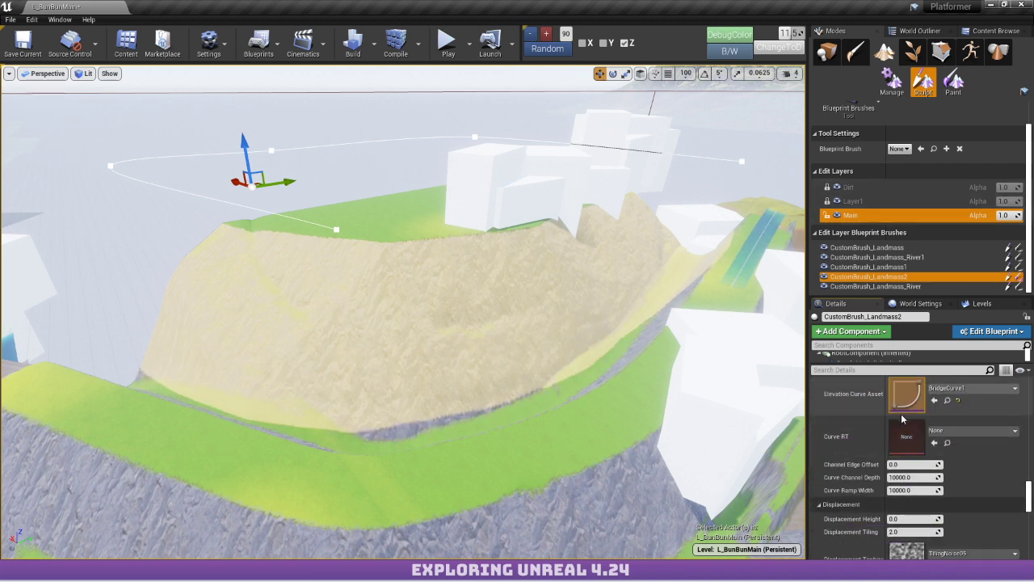
{"action": "scroll", "coordinate": [909, 436], "scroll_direction": "down", "scroll_amount": 10}
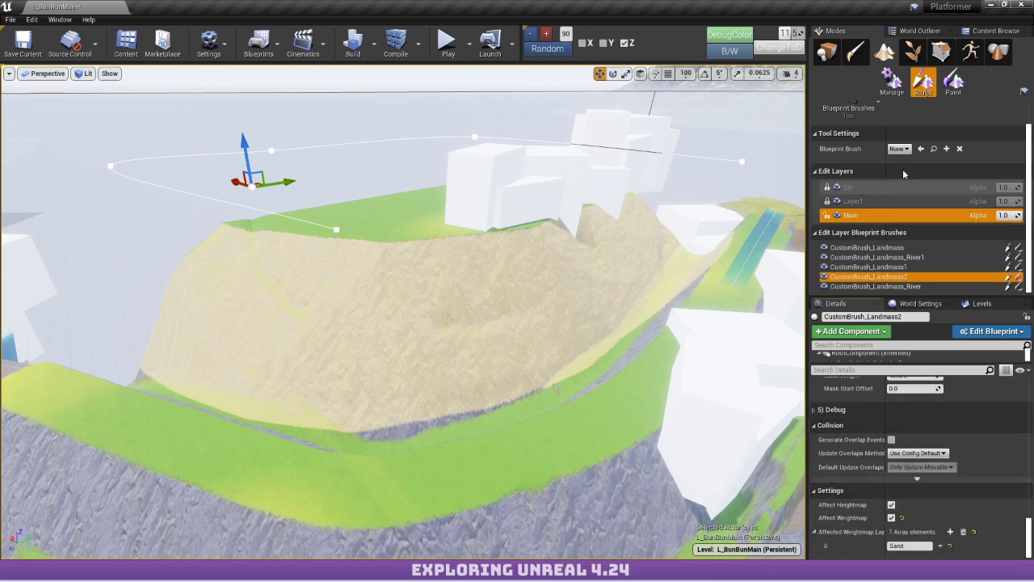
{"action": "scroll", "coordinate": [916, 193], "scroll_direction": "up", "scroll_amount": 2}
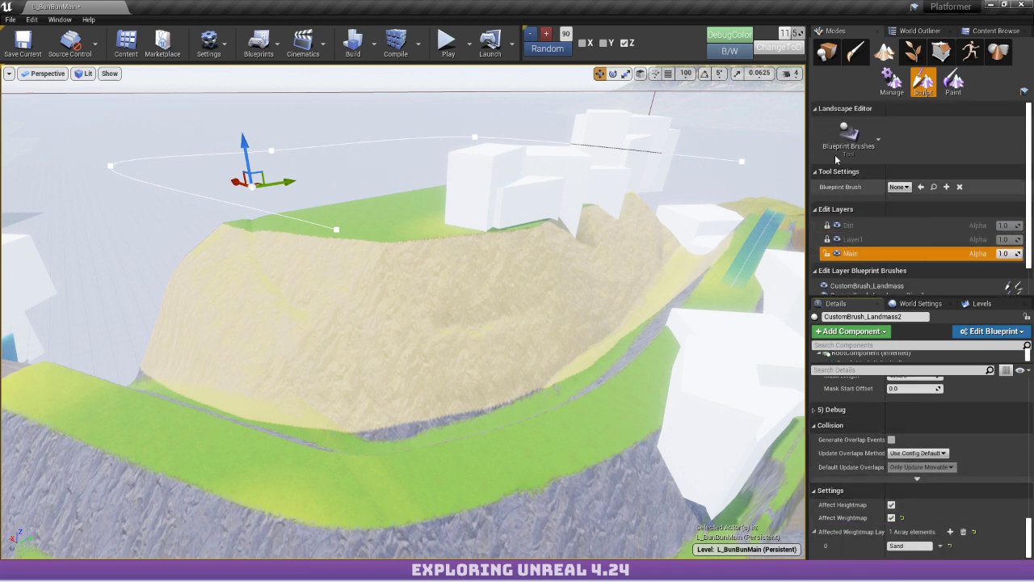
{"action": "left_click", "coordinate": [826, 51]}
Show the Content Browser, enlarge it, and look through the Engine_MaterialFunctions02 example content folders.
{"action": "left_click", "coordinate": [996, 31]}
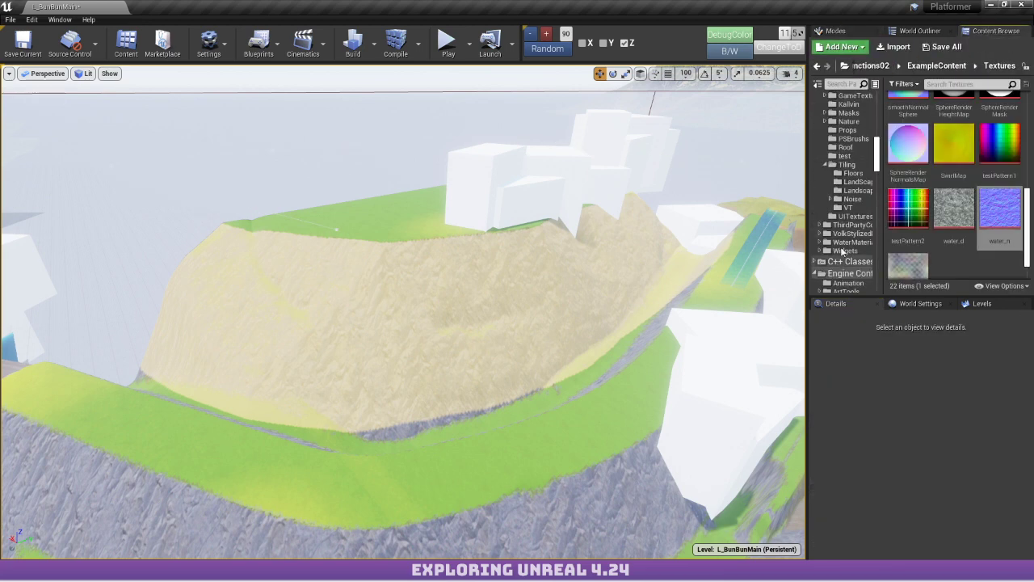
{"action": "scroll", "coordinate": [843, 251], "scroll_direction": "down", "scroll_amount": 5}
{"action": "left_click_drag", "start_coordinate": [807, 207], "coordinate": [543, 195]}
{"action": "scroll", "coordinate": [622, 175], "scroll_direction": "down", "scroll_amount": 5}
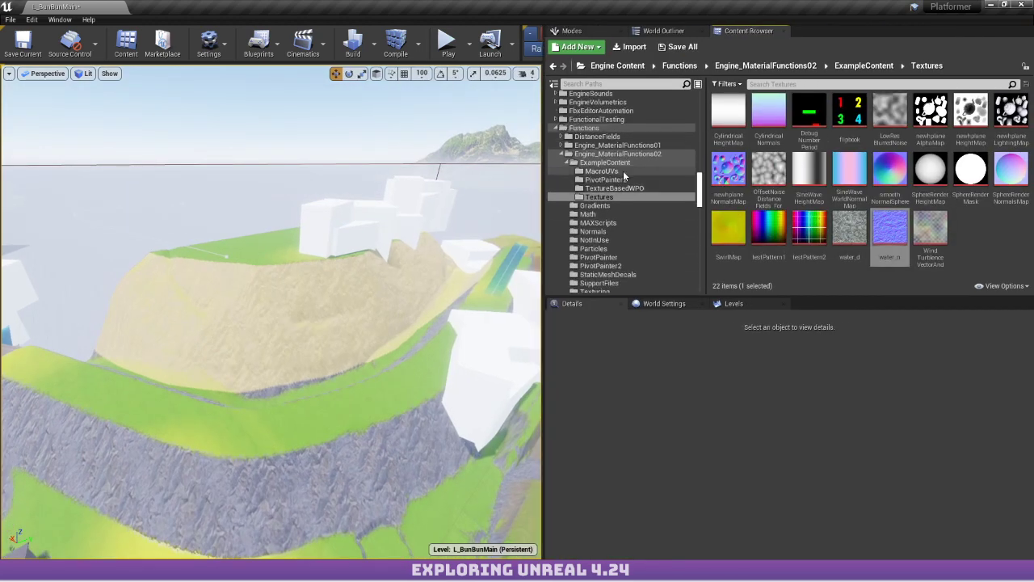
{"action": "scroll", "coordinate": [639, 197], "scroll_direction": "up", "scroll_amount": 1}
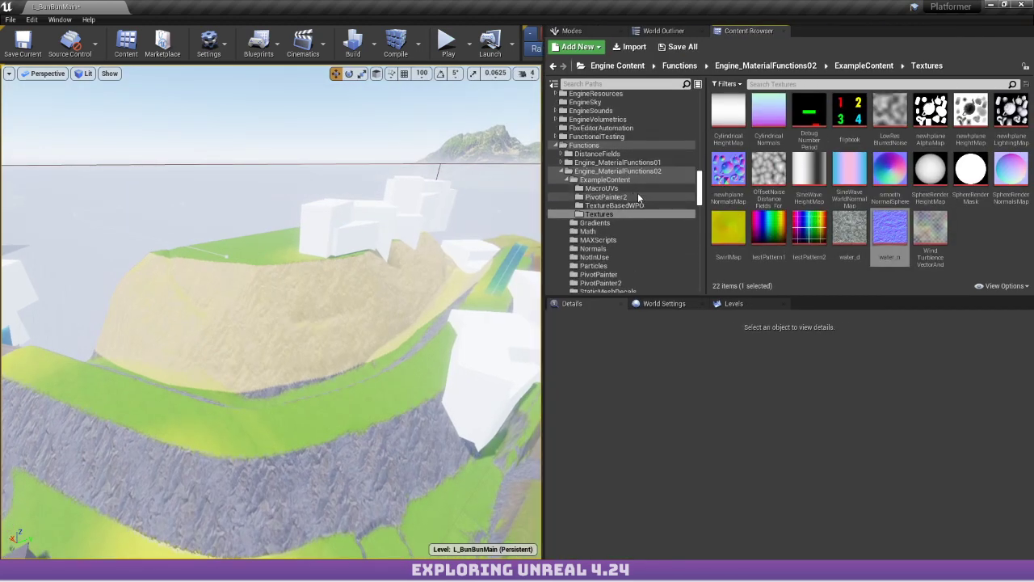
Open the OffsetNoiseDistanceFields_ForNormals texture, inspect it at several zoom levels, and close its editor.
{"action": "double_click", "coordinate": [768, 179]}
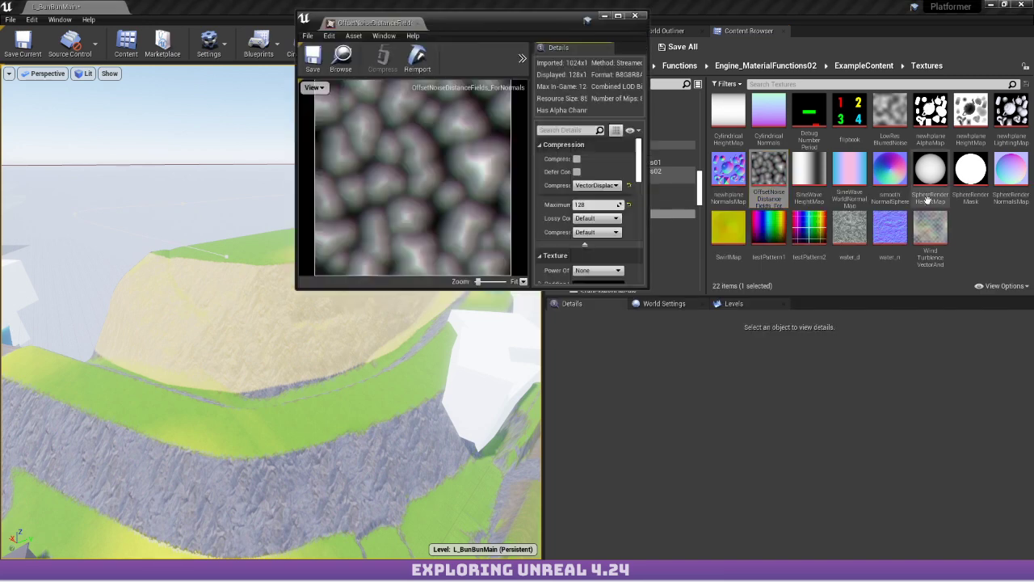
{"action": "scroll", "coordinate": [412, 177], "scroll_direction": "down", "scroll_amount": 3}
{"action": "scroll", "coordinate": [437, 170], "scroll_direction": "up", "scroll_amount": 1}
{"action": "scroll", "coordinate": [437, 171], "scroll_direction": "up", "scroll_amount": 5}
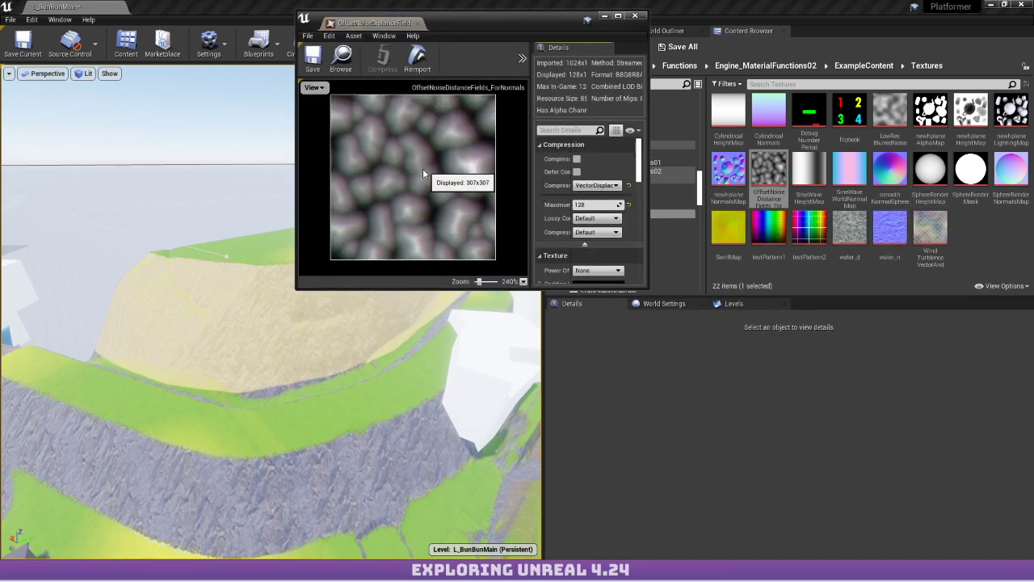
{"action": "scroll", "coordinate": [449, 179], "scroll_direction": "down", "scroll_amount": 1}
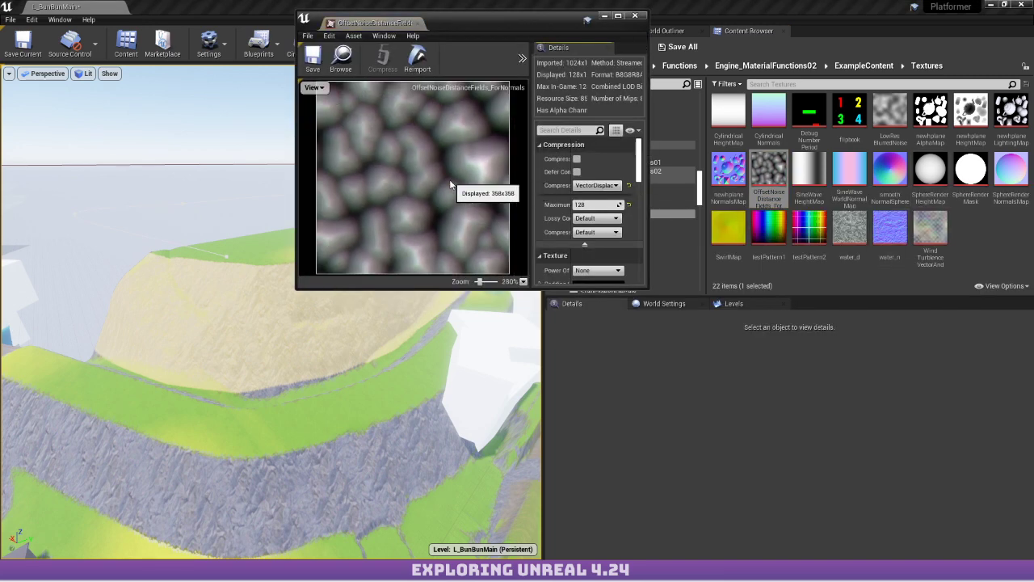
{"action": "scroll", "coordinate": [432, 161], "scroll_direction": "down", "scroll_amount": 1}
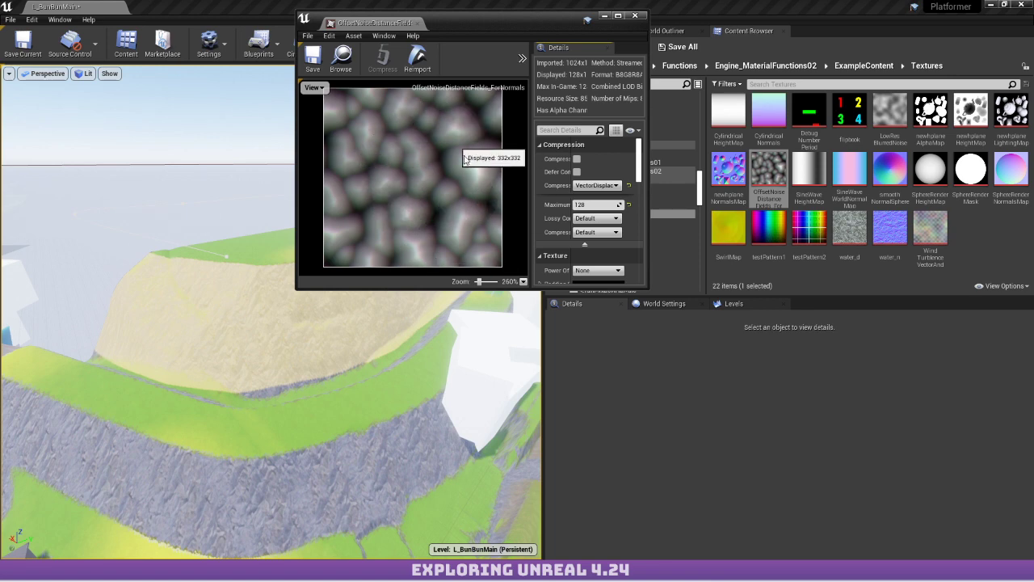
{"action": "left_click", "coordinate": [635, 16]}
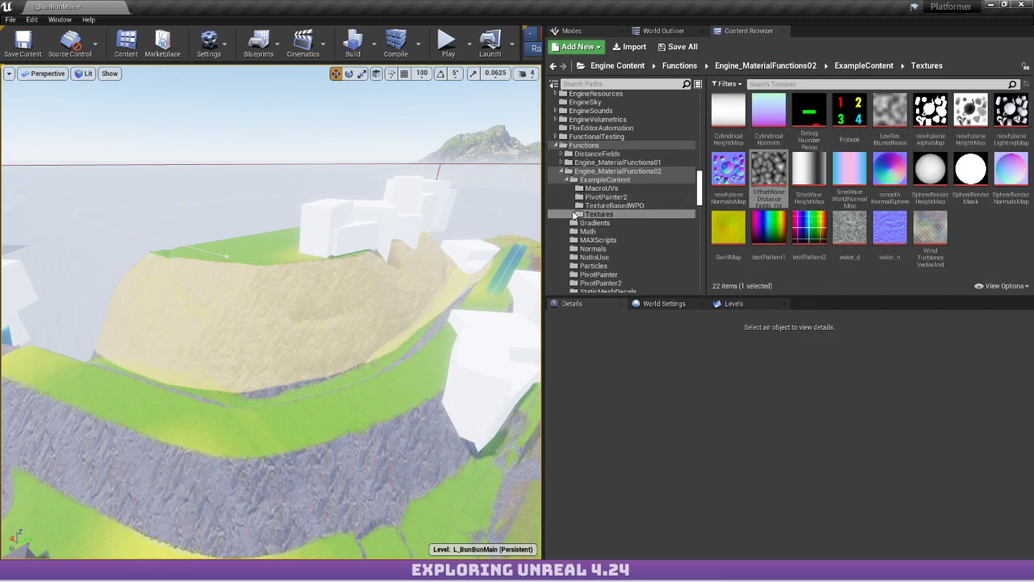
Find the DemoBoxMesh static mesh in the TextureBasedWPO folder, inspect it up close, and close its editor.
{"action": "scroll", "coordinate": [643, 221], "scroll_direction": "down", "scroll_amount": 1}
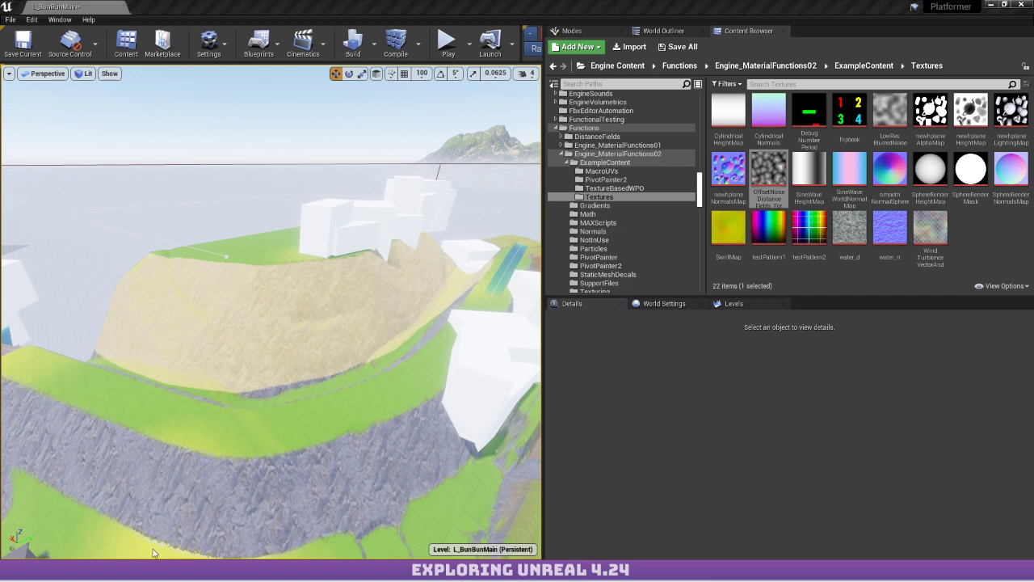
{"action": "scroll", "coordinate": [650, 185], "scroll_direction": "down", "scroll_amount": 3}
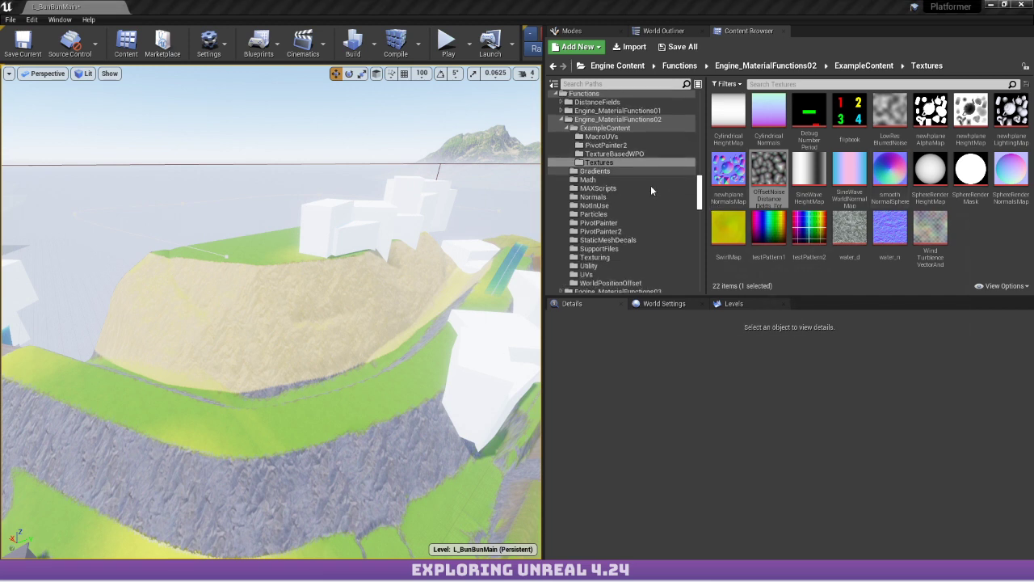
{"action": "left_click", "coordinate": [638, 135]}
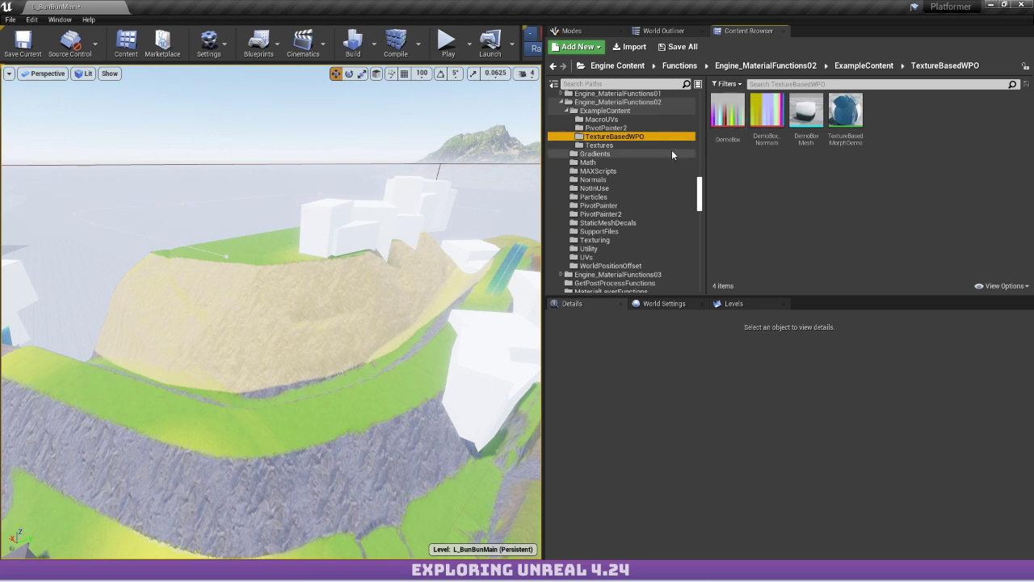
{"action": "mouse_move", "coordinate": [824, 135]}
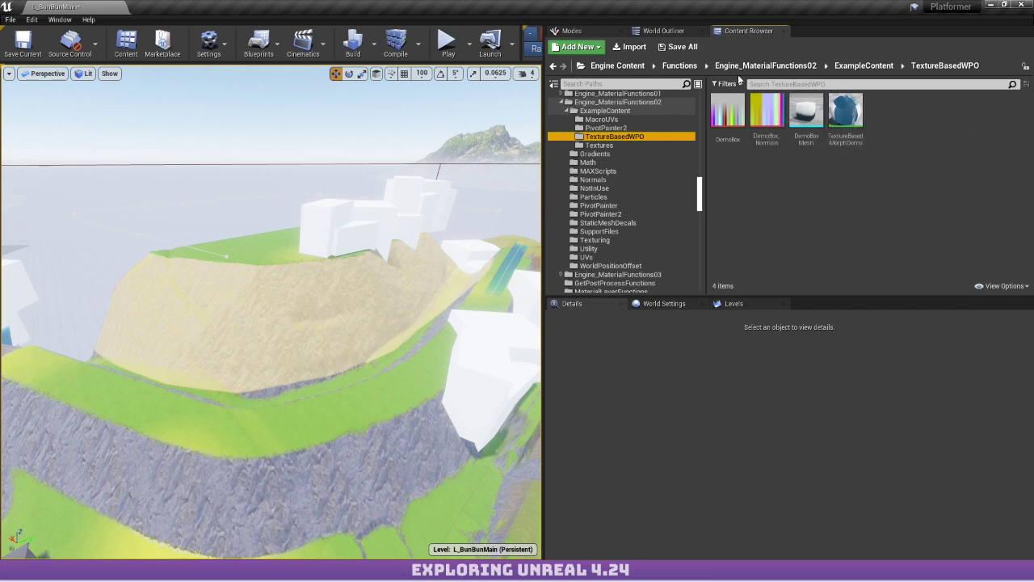
{"action": "double_click", "coordinate": [799, 139]}
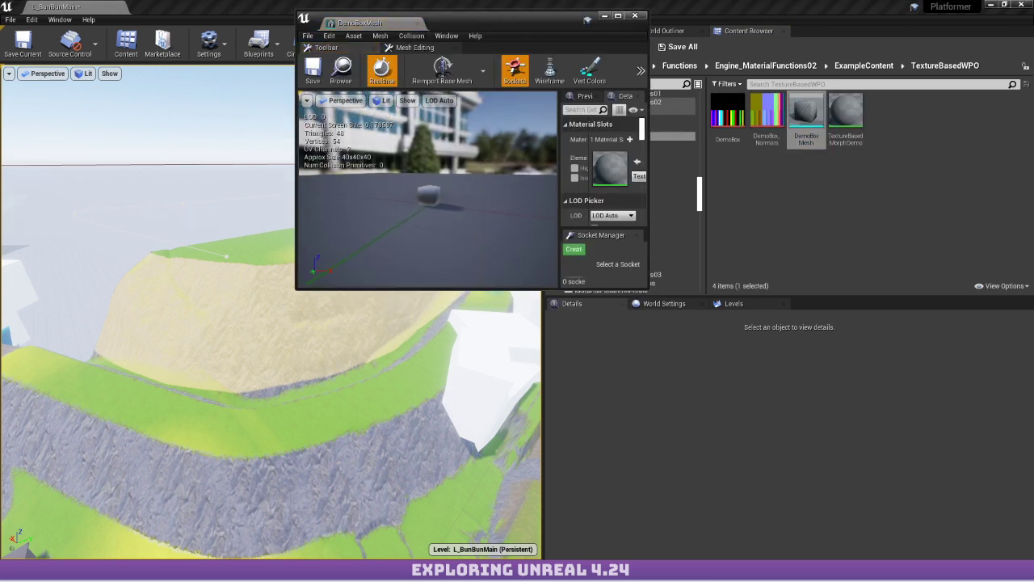
{"action": "left_click_drag", "start_coordinate": [428, 193], "coordinate": [480, 142]}
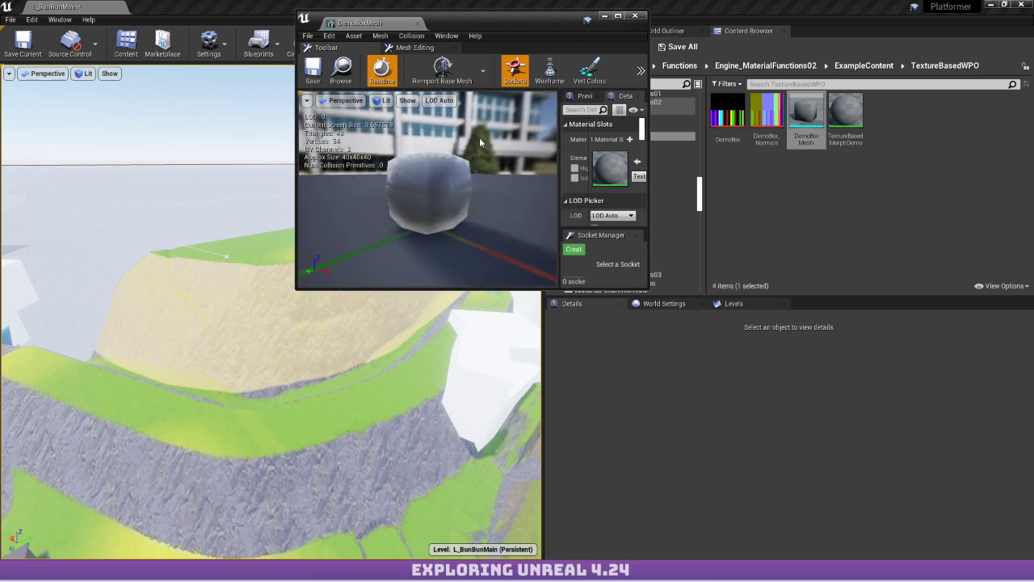
{"action": "left_click", "coordinate": [635, 15]}
Browse the MAXScripts, NotInUse and PivotPainter2 folders, and look down the plugin content to Landmass Content.
{"action": "left_click", "coordinate": [611, 171]}
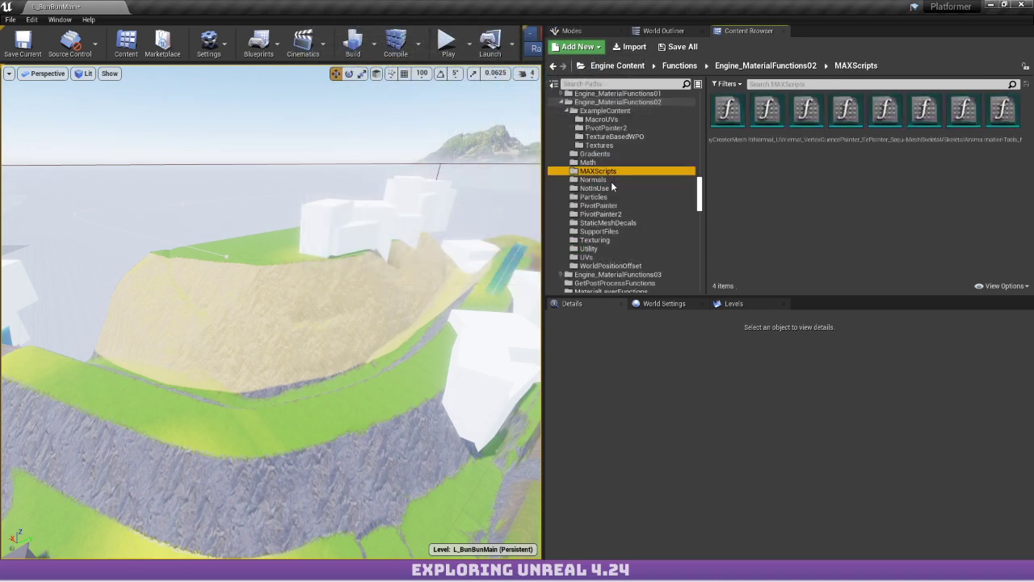
{"action": "left_click", "coordinate": [615, 187]}
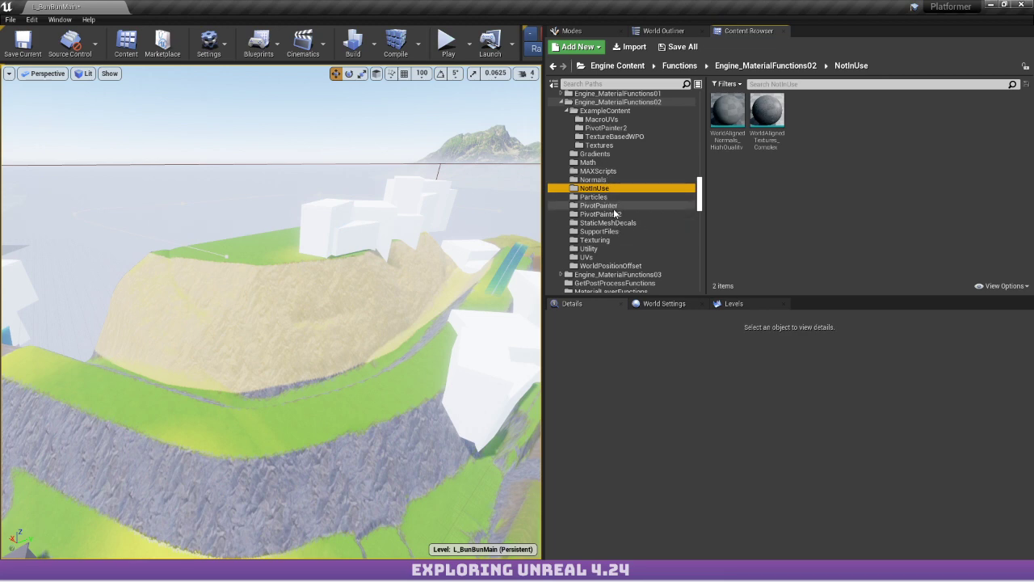
{"action": "left_click", "coordinate": [615, 214]}
{"action": "scroll", "coordinate": [662, 229], "scroll_direction": "down", "scroll_amount": 10}
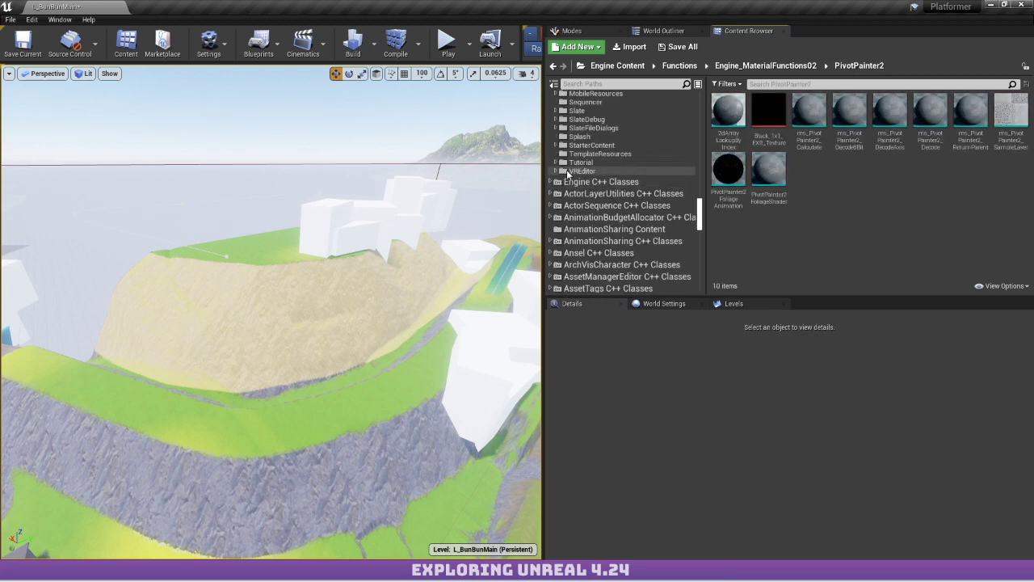
{"action": "scroll", "coordinate": [568, 206], "scroll_direction": "down", "scroll_amount": 10}
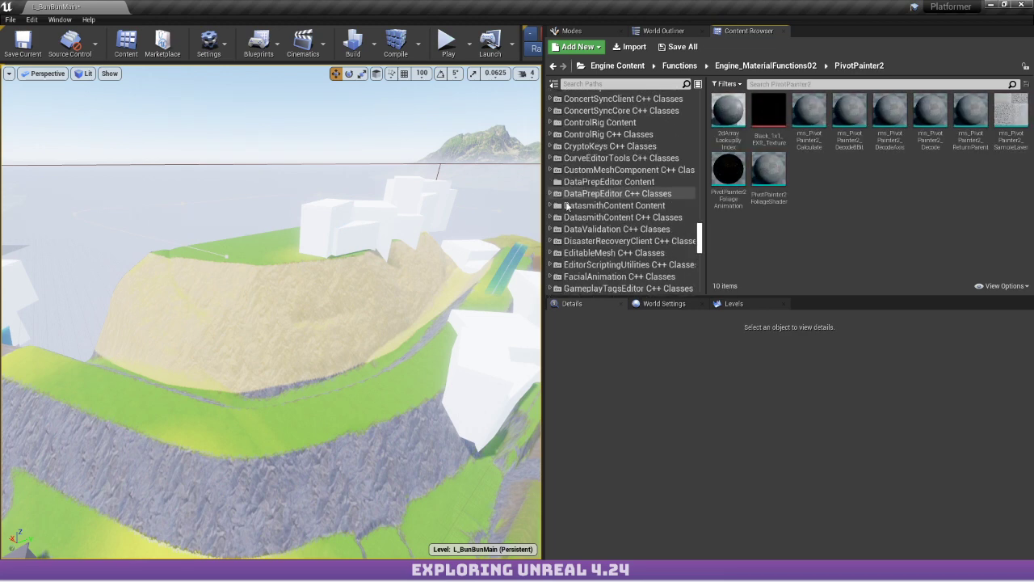
{"action": "scroll", "coordinate": [568, 206], "scroll_direction": "down", "scroll_amount": 5}
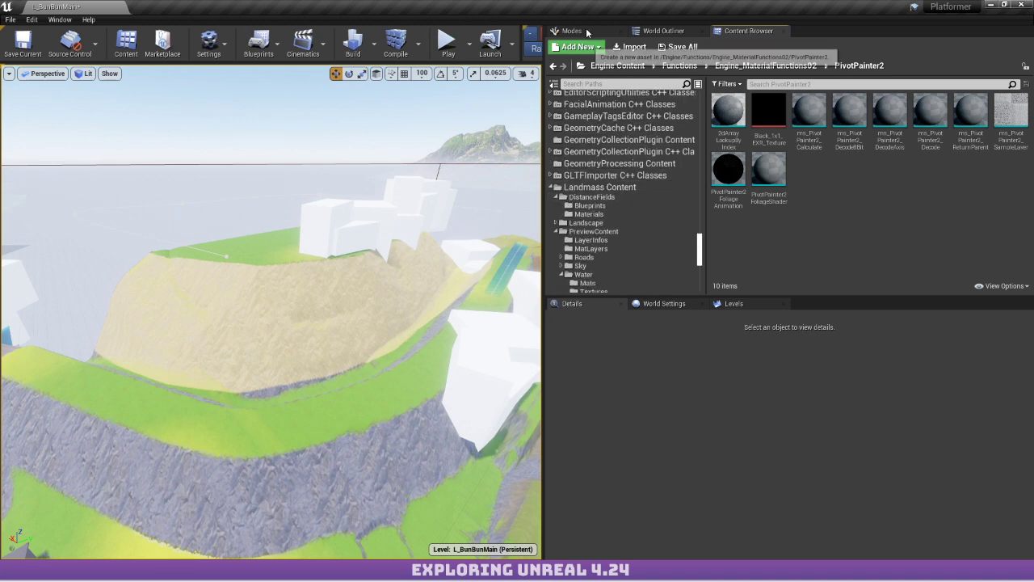
Bring back the actor placement tools and enlarge the level viewport.
{"action": "left_click", "coordinate": [588, 32]}
{"action": "left_click_drag", "start_coordinate": [542, 115], "coordinate": [784, 109]}
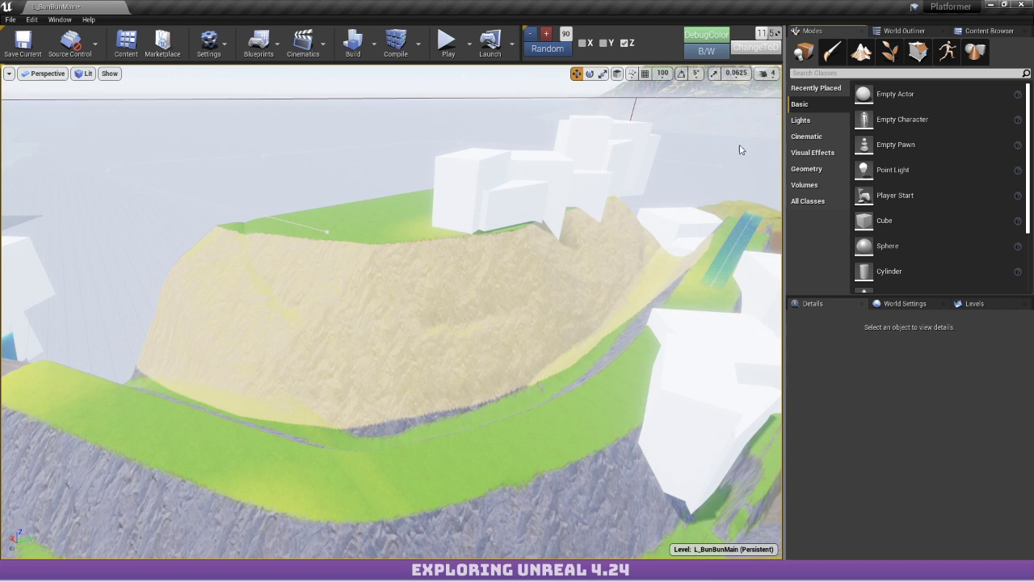
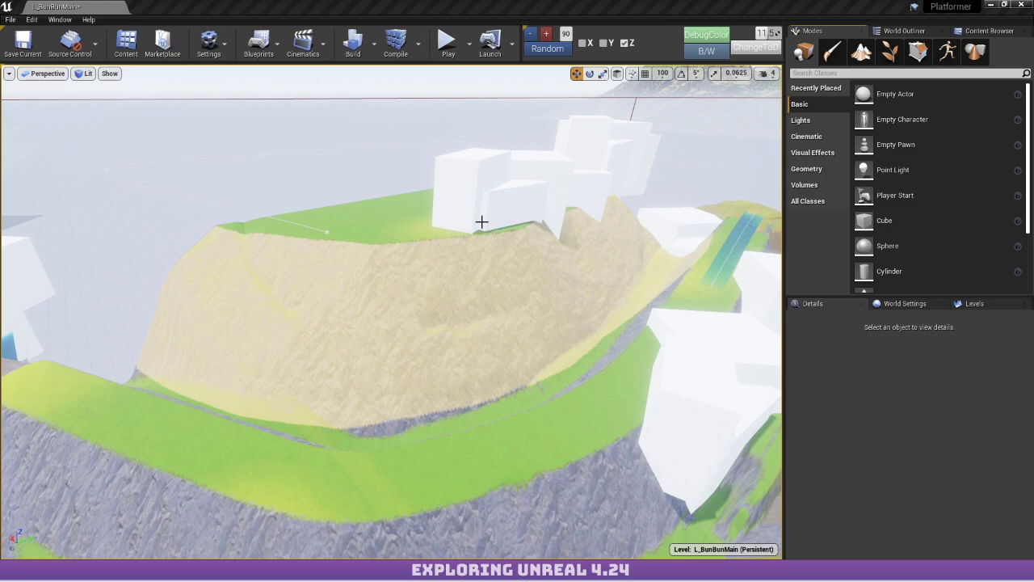
{"action": "right_click_drag", "start_coordinate": [481, 222], "coordinate": [533, 206]}
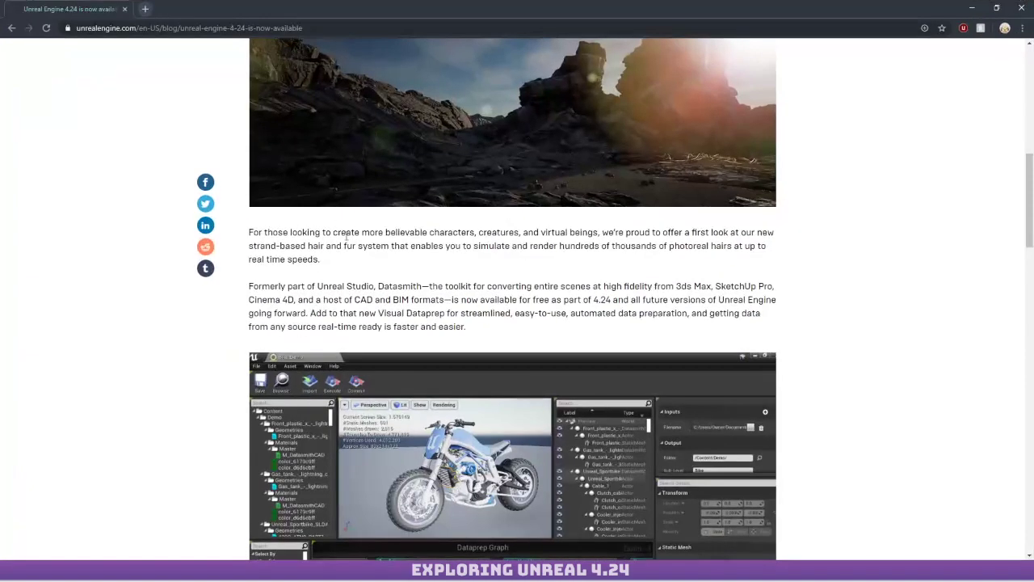
Skim the Unreal Engine 4.24 release announcement in the browser, from the opening paragraphs past the Quixel Megascans section.
{"action": "scroll", "coordinate": [408, 241], "scroll_direction": "up", "scroll_amount": 4}
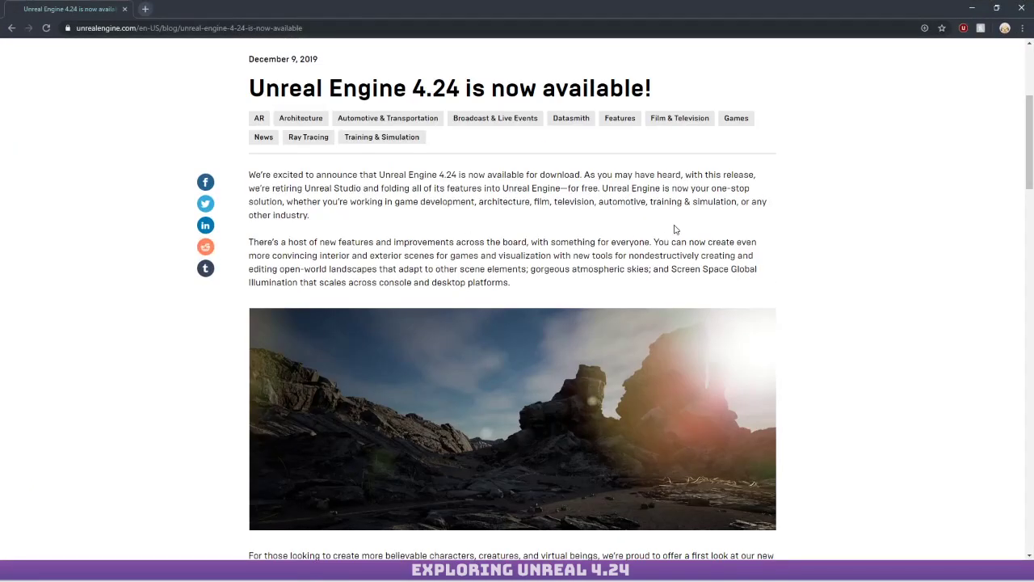
{"action": "scroll", "coordinate": [608, 223], "scroll_direction": "down", "scroll_amount": 2}
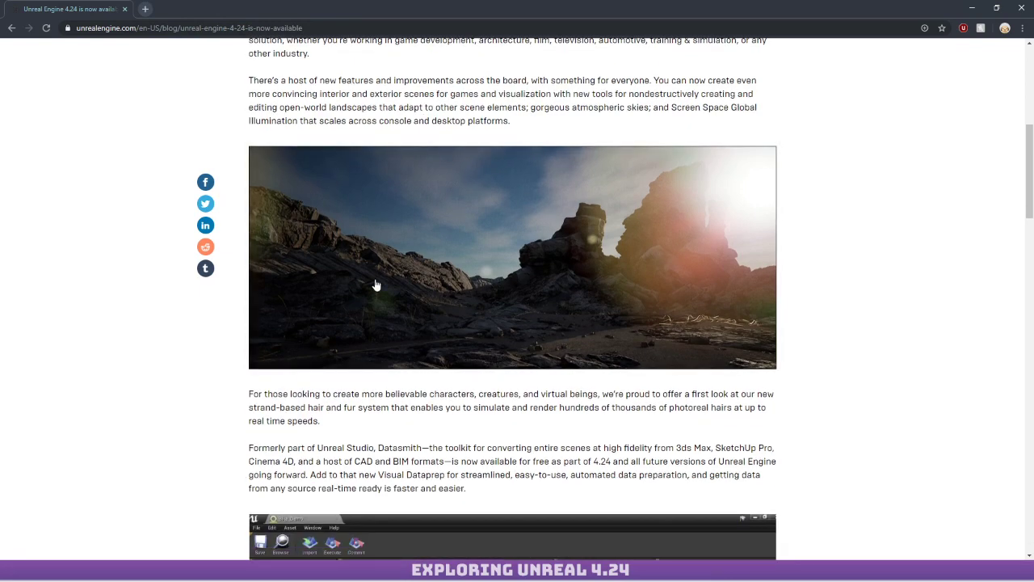
{"action": "scroll", "coordinate": [421, 271], "scroll_direction": "down", "scroll_amount": 3}
{"action": "scroll", "coordinate": [421, 272], "scroll_direction": "down", "scroll_amount": 5}
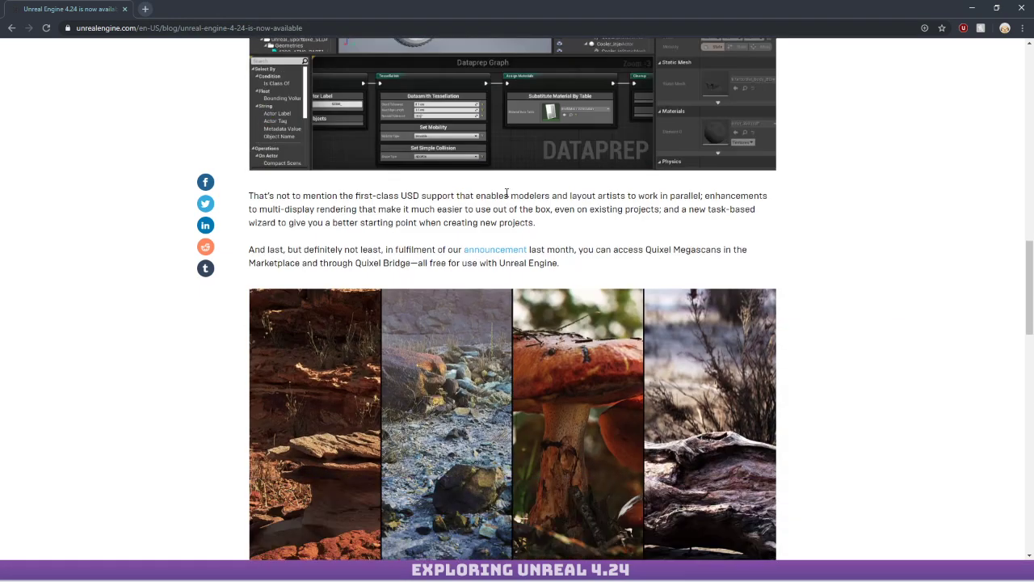
{"action": "scroll", "coordinate": [531, 208], "scroll_direction": "down", "scroll_amount": 5}
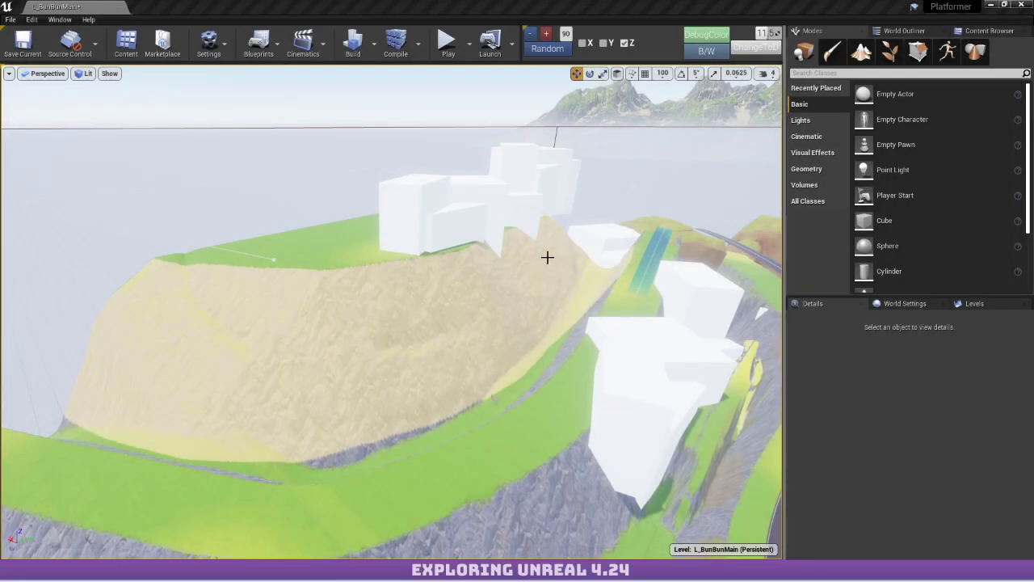
Switch back to Unreal Engine, enter Modeling mode, and examine its Modeling and Utilities tool sets.
{"action": "right_click_drag", "start_coordinate": [229, 263], "coordinate": [227, 245]}
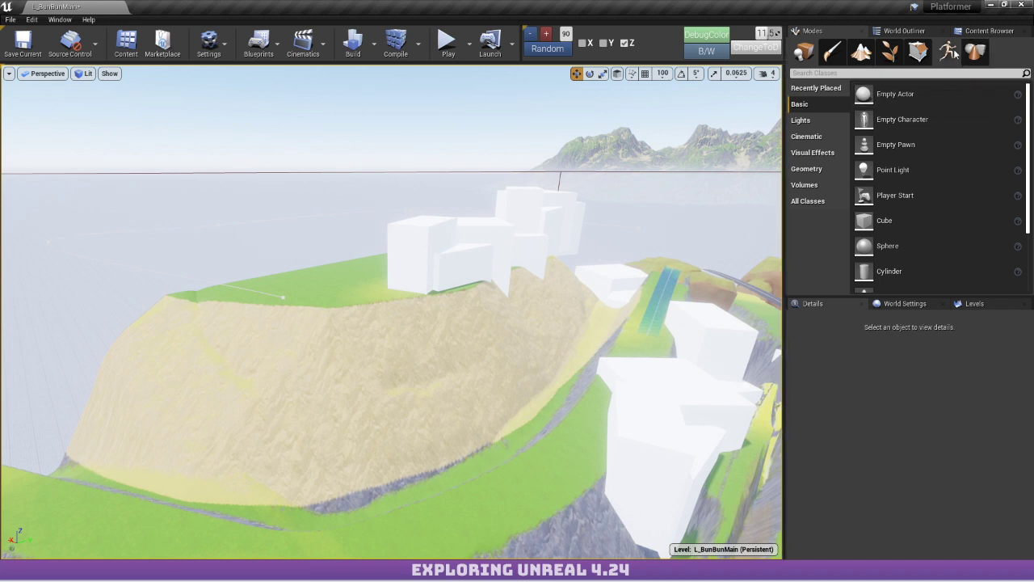
{"action": "left_click", "coordinate": [974, 51]}
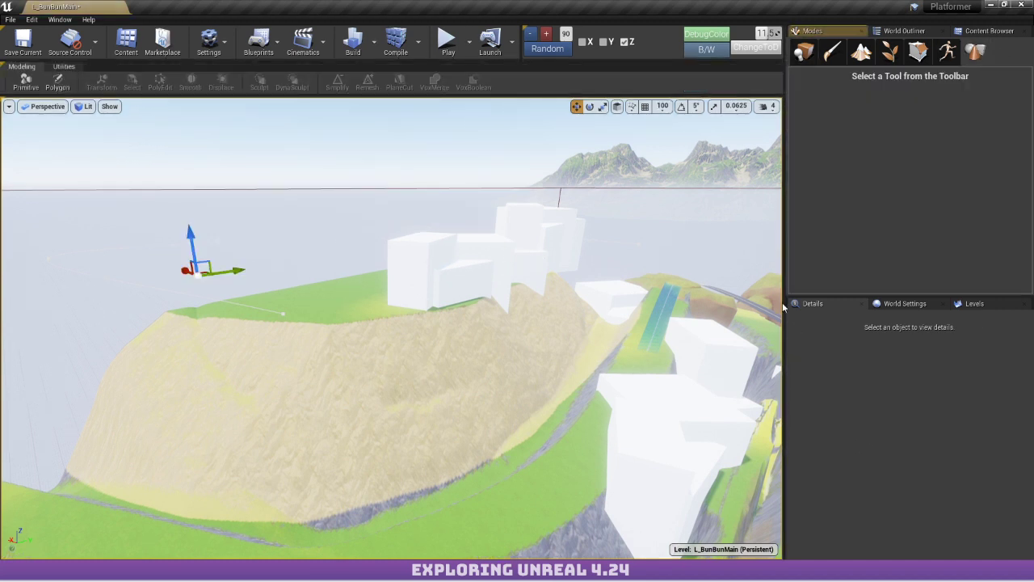
{"action": "left_click", "coordinate": [64, 67]}
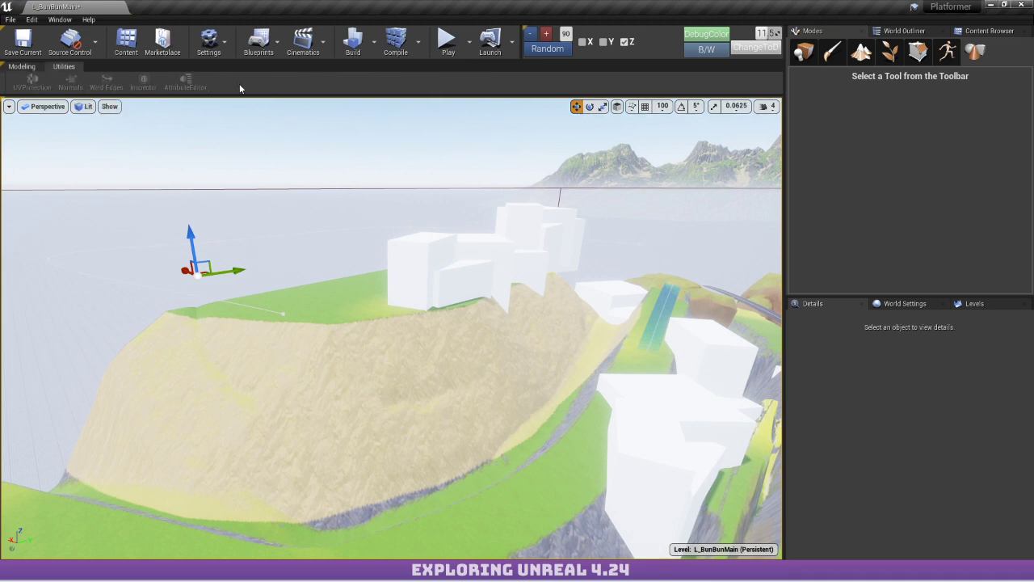
{"action": "left_click", "coordinate": [23, 66]}
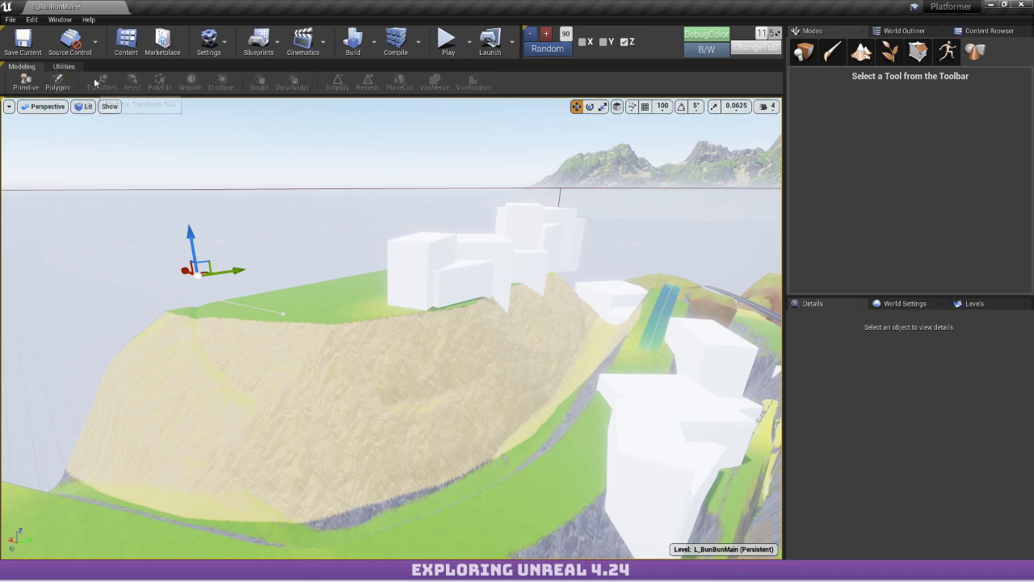
Leave Modeling mode, check the animation, geometry editing, landscape and mesh paint modes, and return to Place mode.
{"action": "left_click", "coordinate": [947, 51]}
{"action": "left_click", "coordinate": [918, 51]}
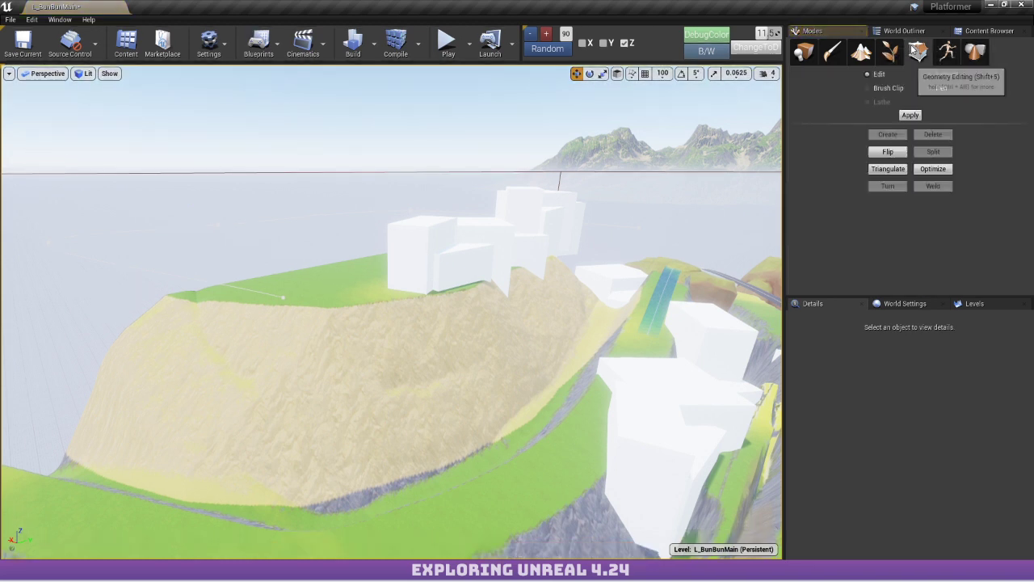
{"action": "left_click", "coordinate": [859, 50]}
{"action": "left_click", "coordinate": [824, 52]}
{"action": "left_click", "coordinate": [802, 51]}
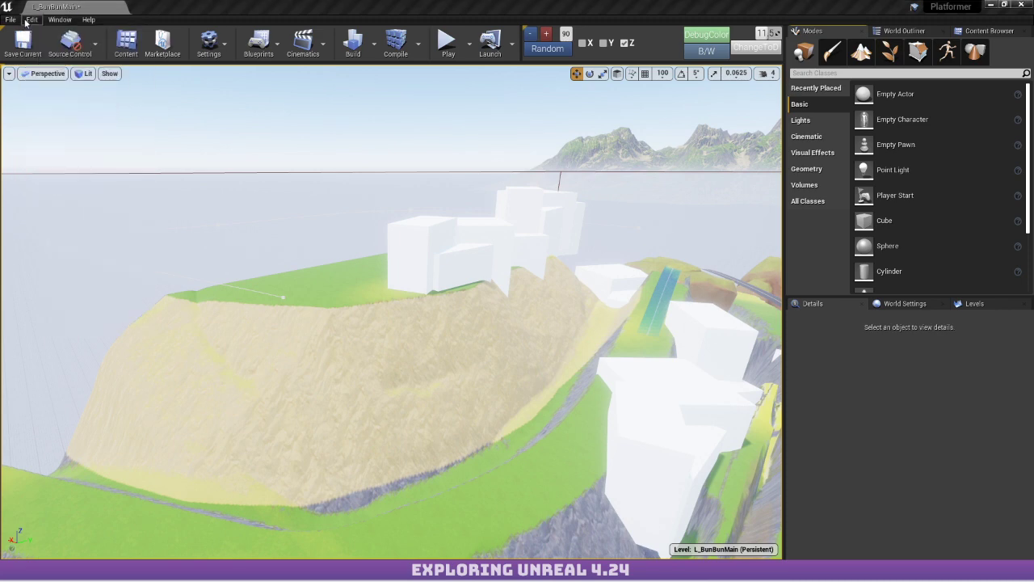
Search the built-in plugins for "chaos", look over the matching entries, and close the plugin browser.
{"action": "left_click", "coordinate": [59, 19]}
{"action": "left_click", "coordinate": [207, 45]}
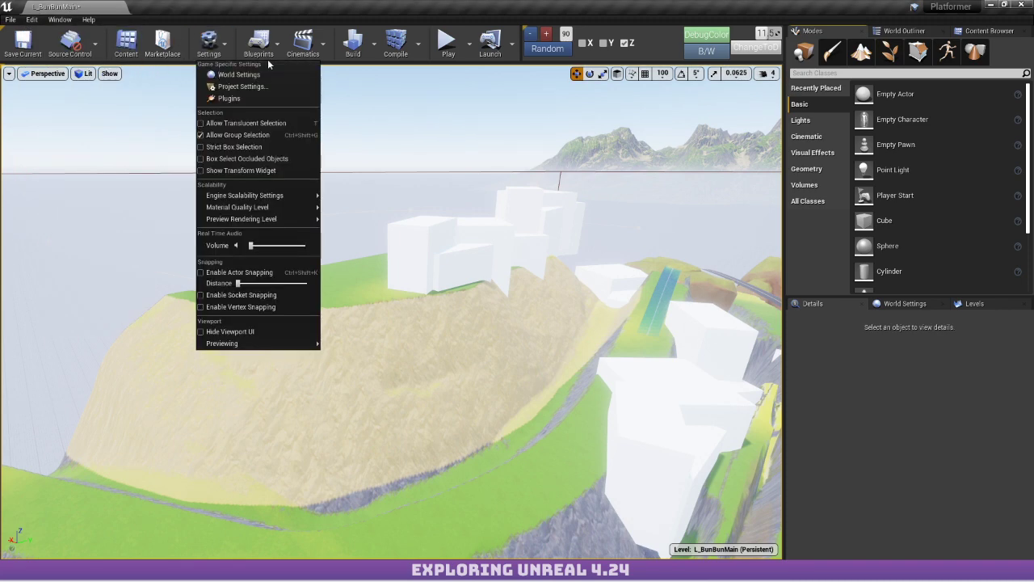
{"action": "left_click", "coordinate": [234, 99]}
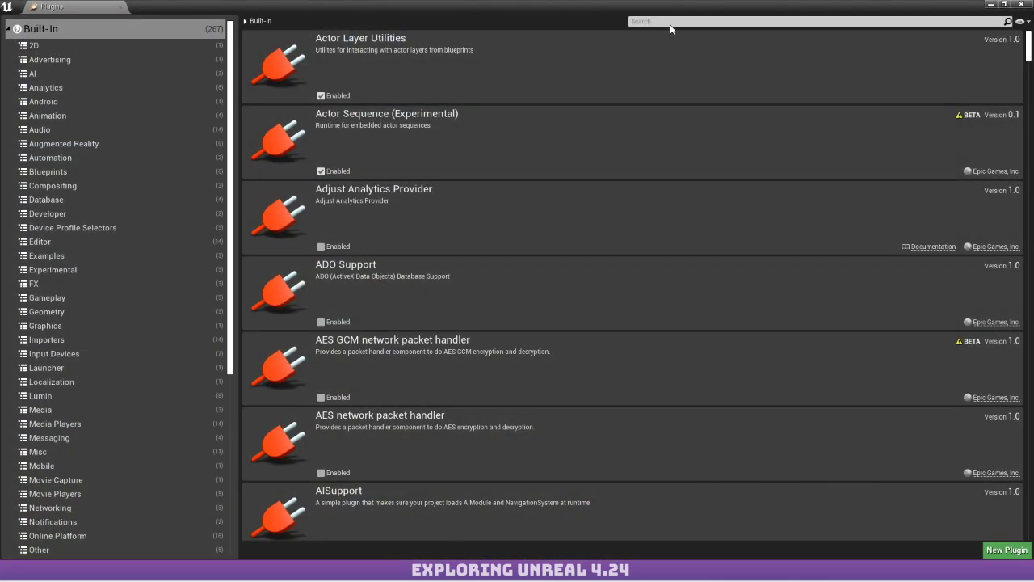
{"action": "type", "text": "choas"}
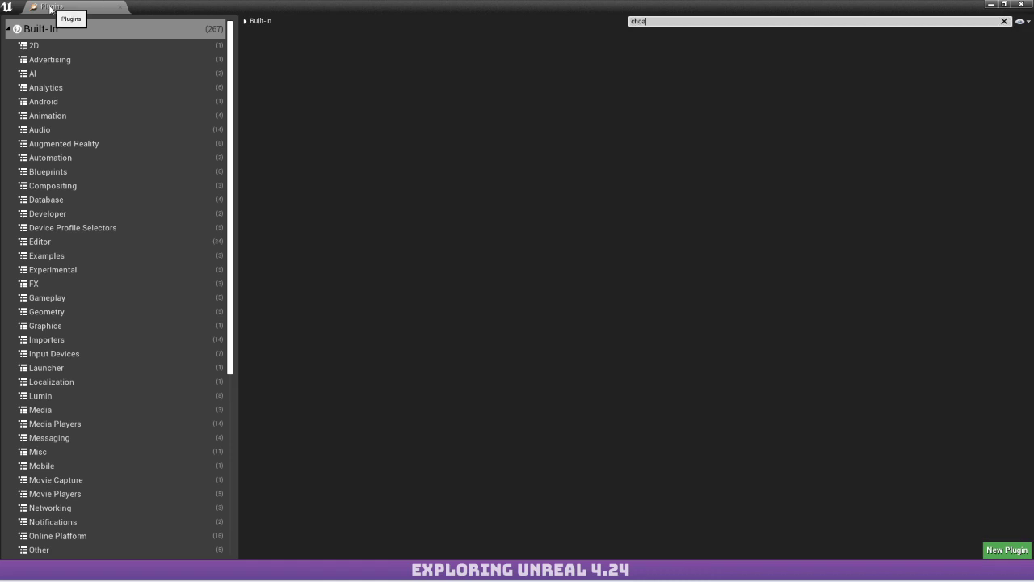
{"action": "key", "text": "BackSpace"}
{"action": "key", "text": "BackSpace"}
{"action": "type", "text": "aos"}
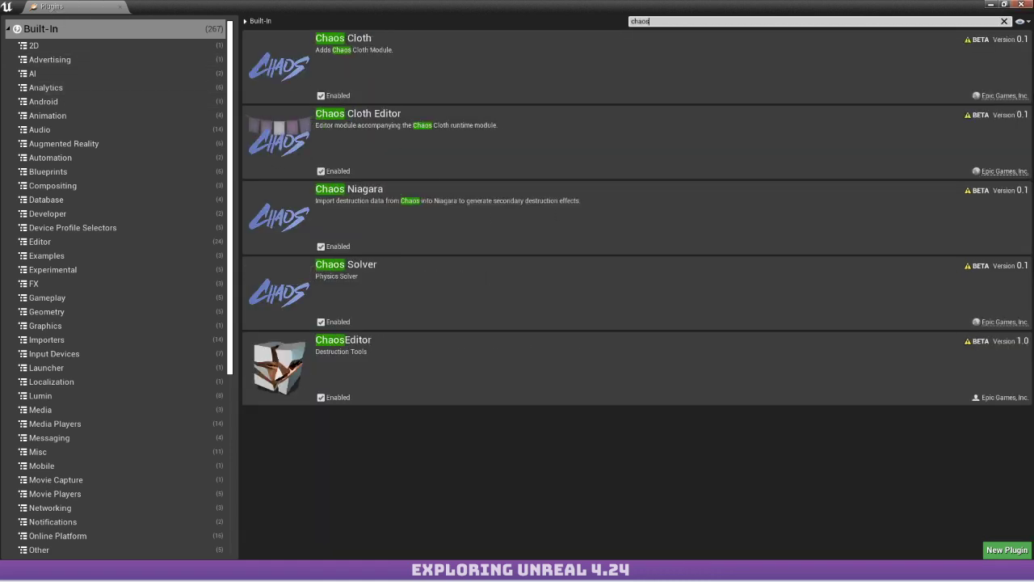
{"action": "left_click", "coordinate": [1021, 4]}
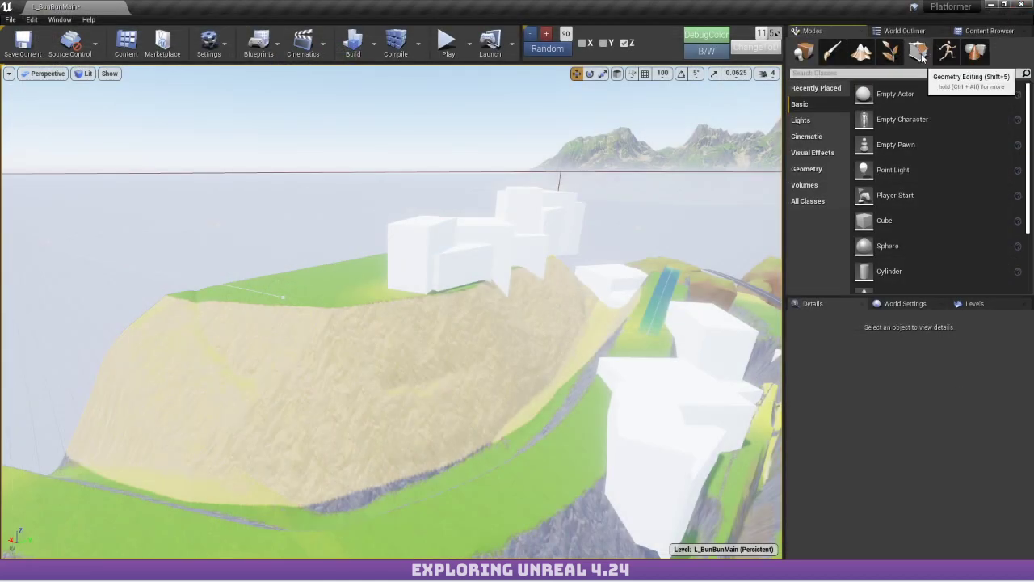
Search the project settings for "chaos", then return to the level editor.
{"action": "left_click", "coordinate": [209, 44]}
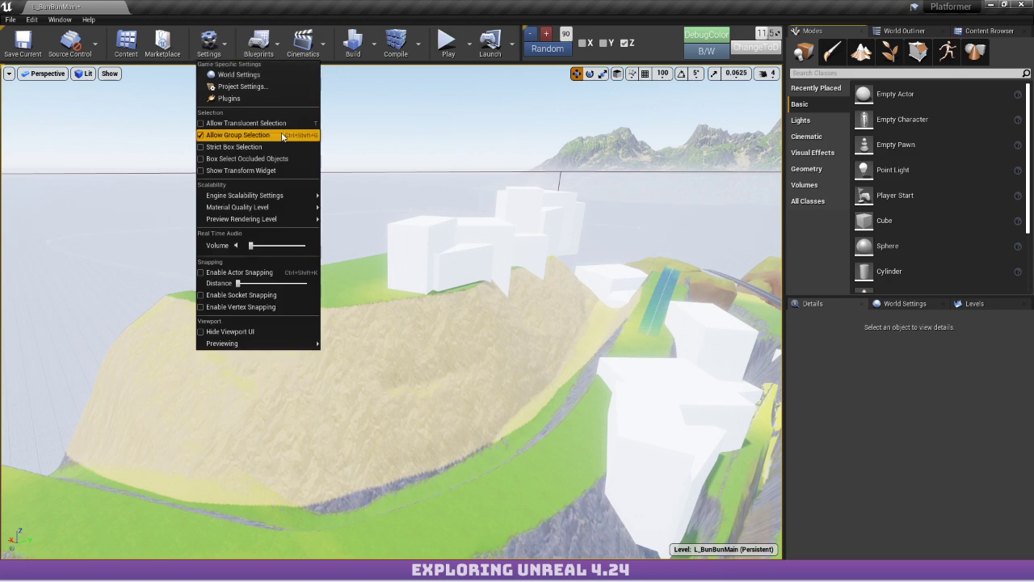
{"action": "left_click", "coordinate": [263, 85]}
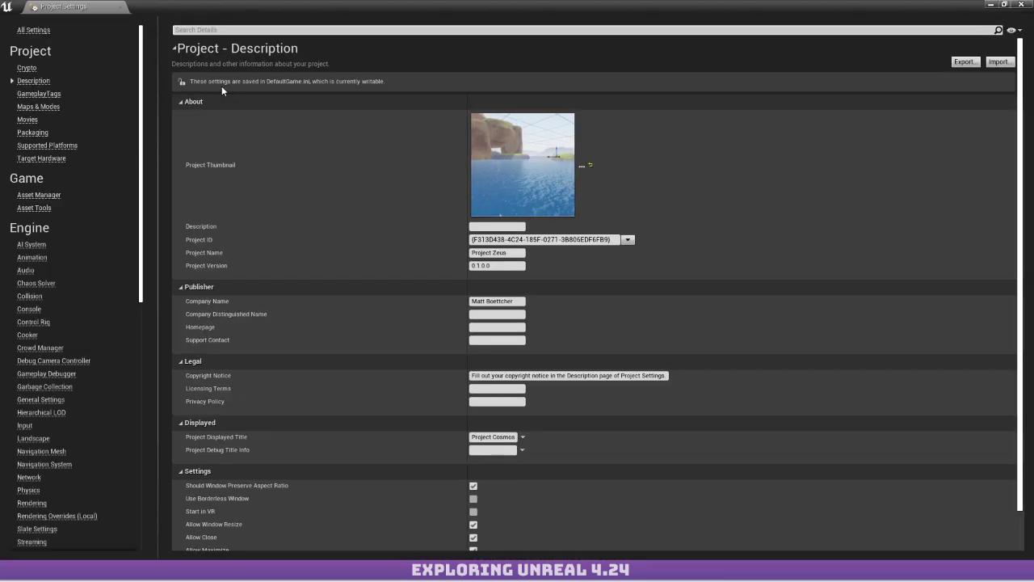
{"action": "left_click", "coordinate": [326, 31]}
{"action": "type", "text": "chaos"}
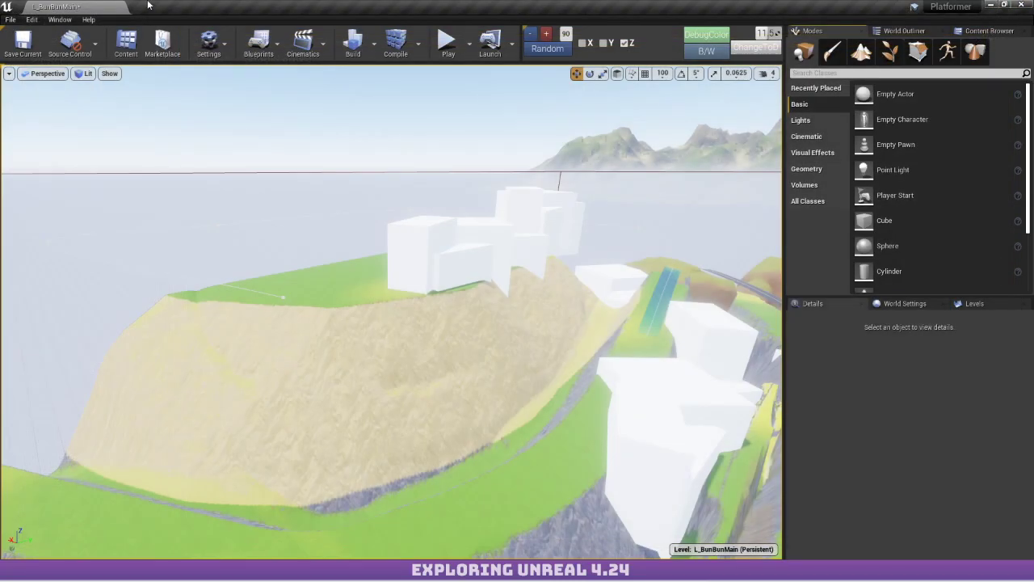
{"action": "left_click", "coordinate": [208, 44]}
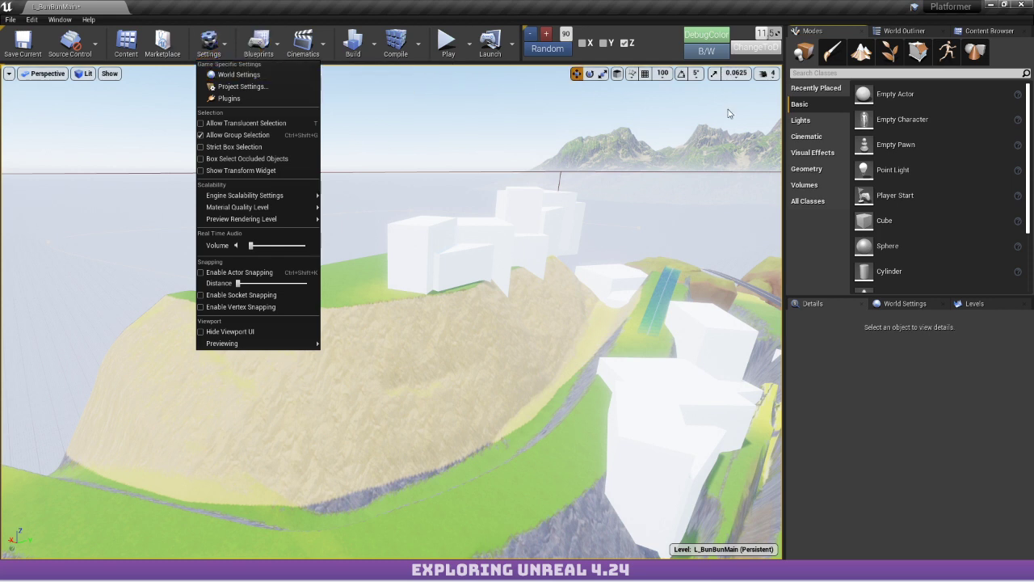
{"action": "left_click", "coordinate": [999, 53]}
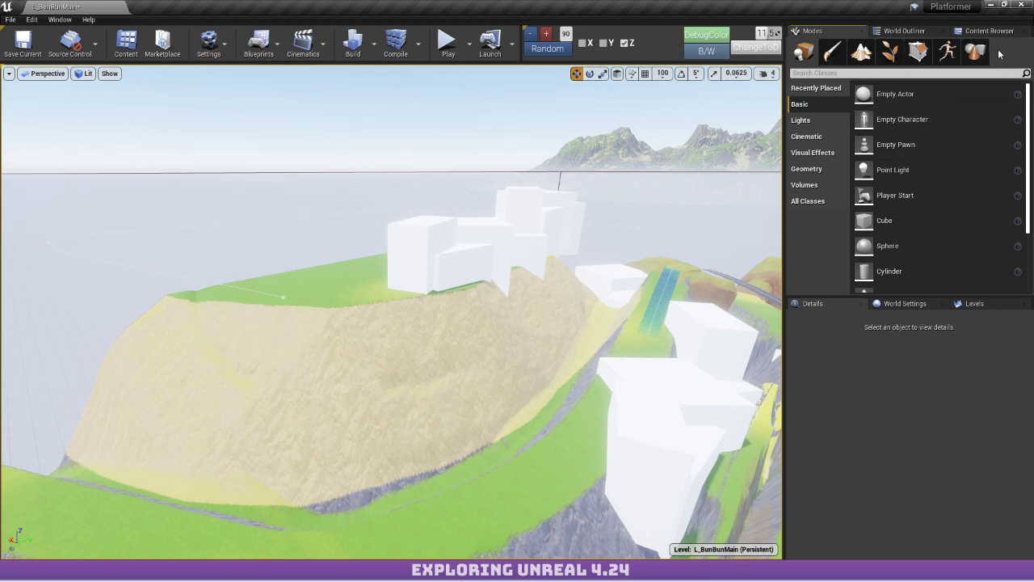
Look at the geometry editing and Modeling modes, widen the level viewport slightly, and enter Landscape mode.
{"action": "left_click_drag", "start_coordinate": [782, 178], "coordinate": [783, 153]}
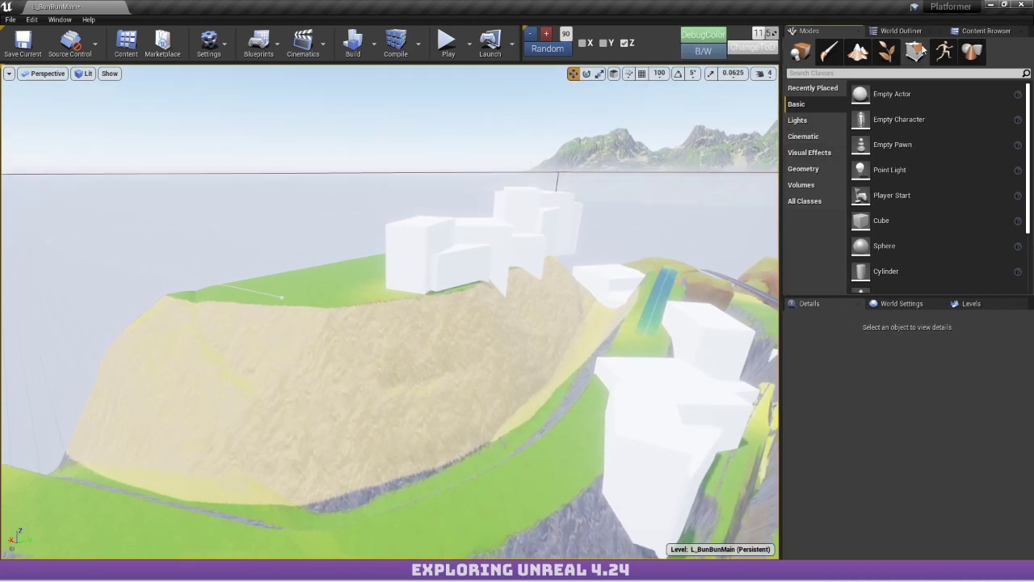
{"action": "left_click", "coordinate": [915, 52]}
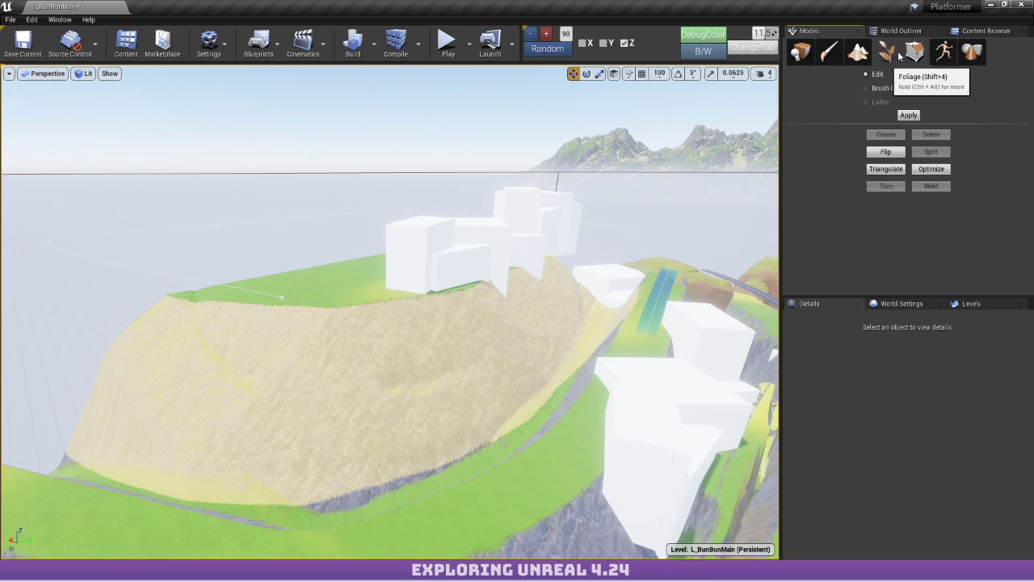
{"action": "left_click", "coordinate": [972, 52]}
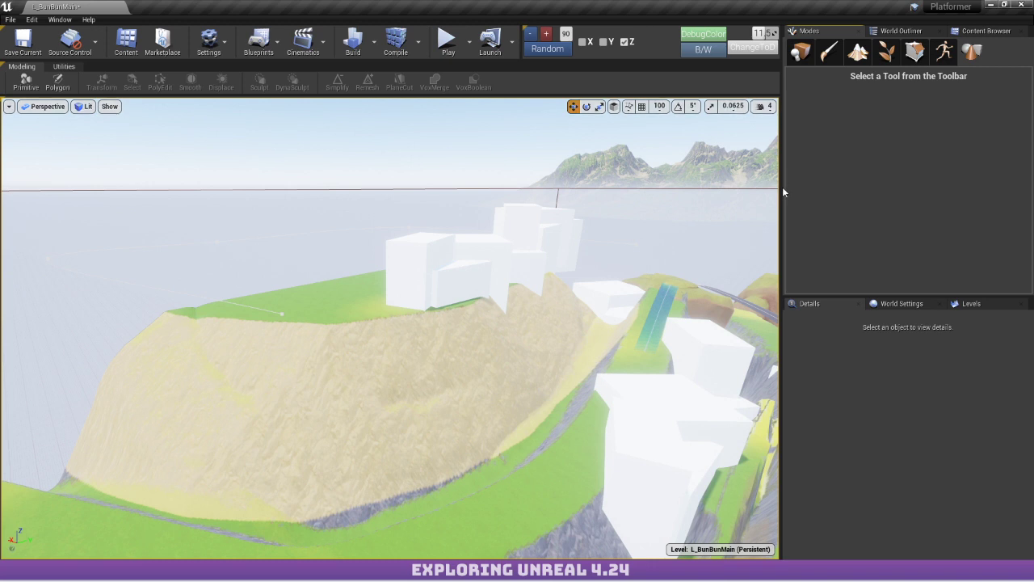
{"action": "left_click_drag", "start_coordinate": [782, 187], "coordinate": [811, 188]}
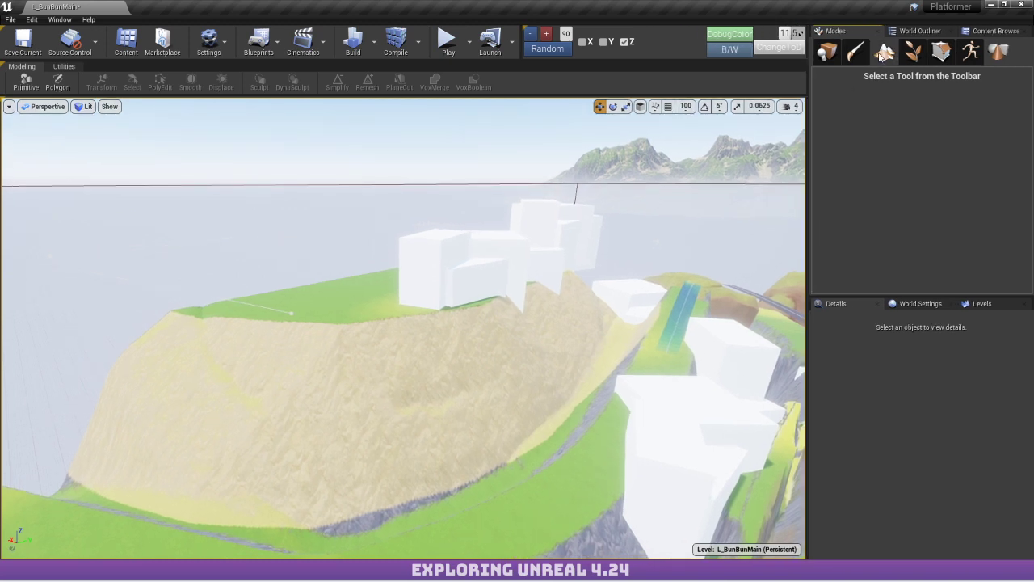
{"action": "left_click", "coordinate": [884, 53]}
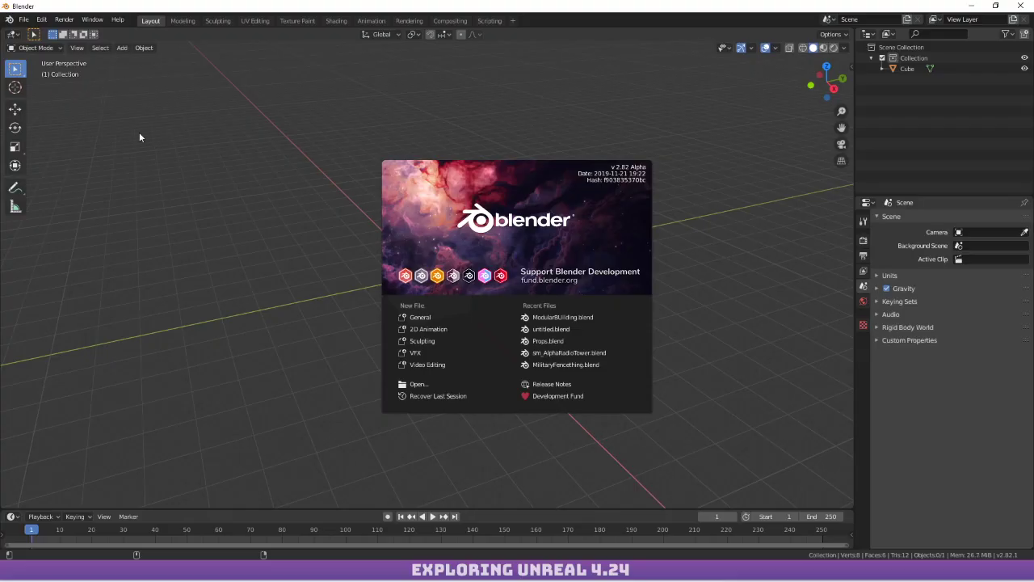
In Blender, dismiss the splash screen, select the default cube, and check which export formats are available.
{"action": "left_click", "coordinate": [139, 137]}
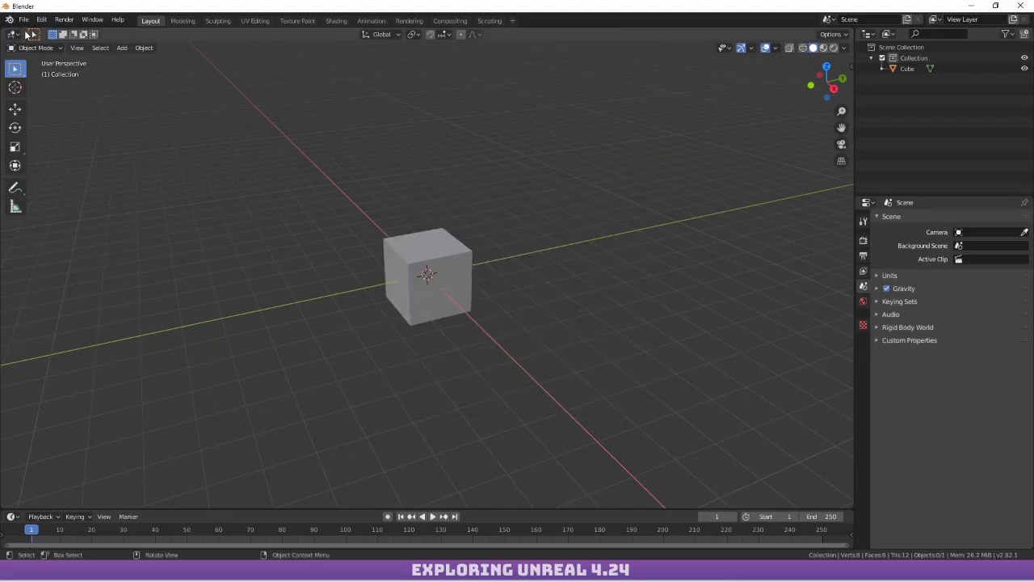
{"action": "left_click", "coordinate": [23, 19]}
{"action": "left_click", "coordinate": [428, 262]}
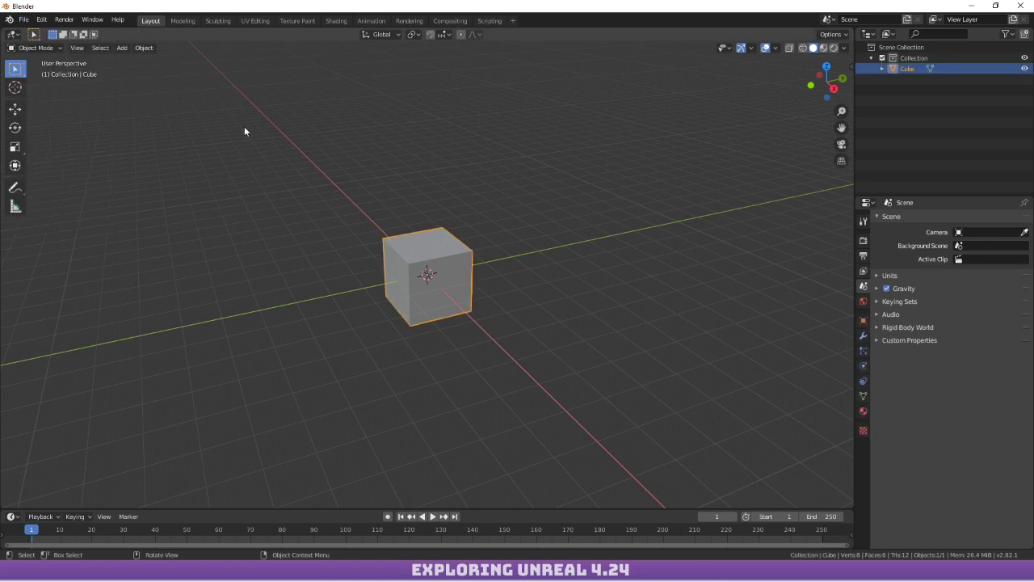
{"action": "left_click", "coordinate": [24, 19]}
{"action": "mouse_move", "coordinate": [72, 177]}
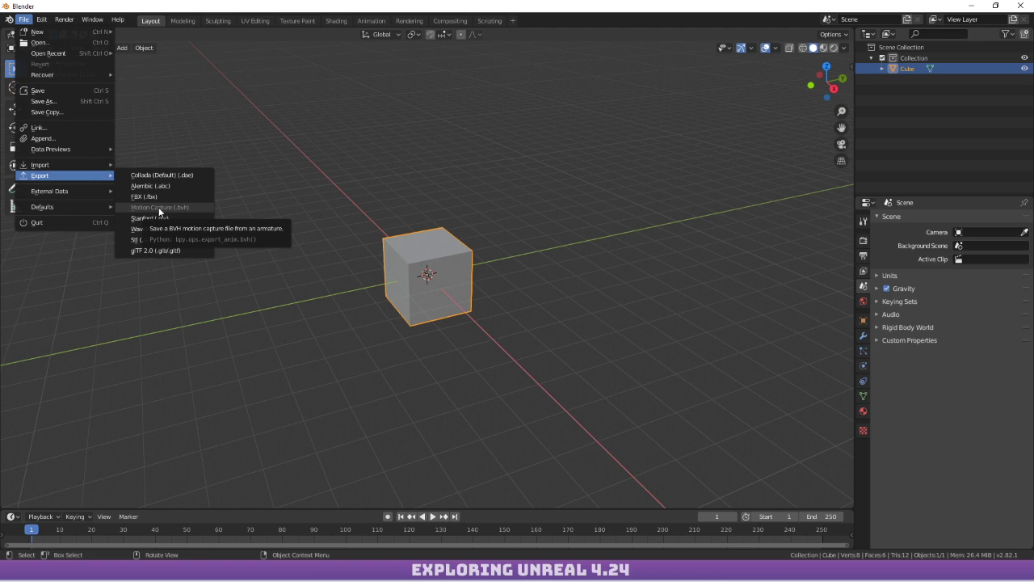
{"action": "left_click", "coordinate": [23, 20]}
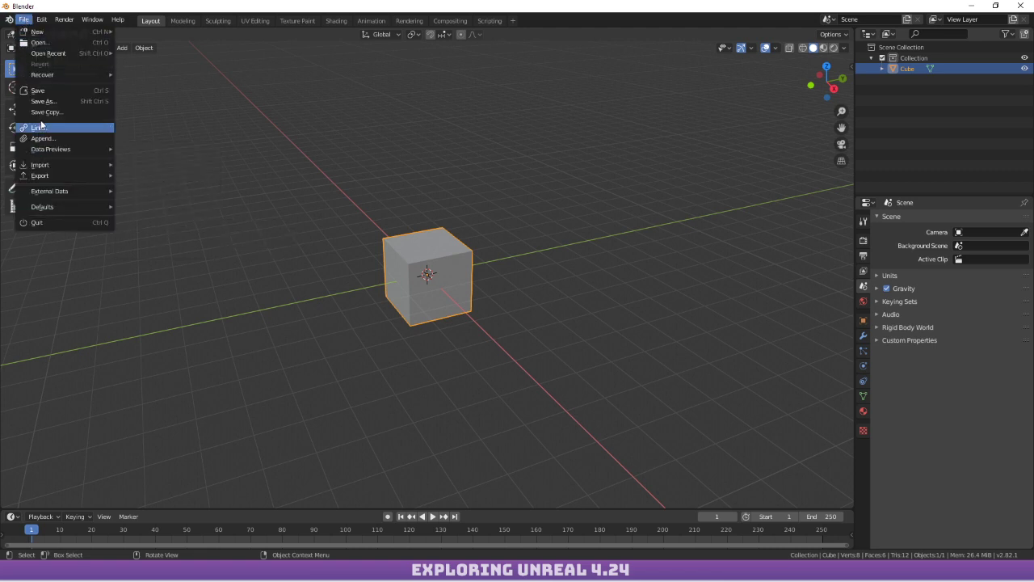
Search Blender's add-ons for "USD" in the preferences, clear the search, and close the preferences.
{"action": "mouse_move", "coordinate": [41, 18]}
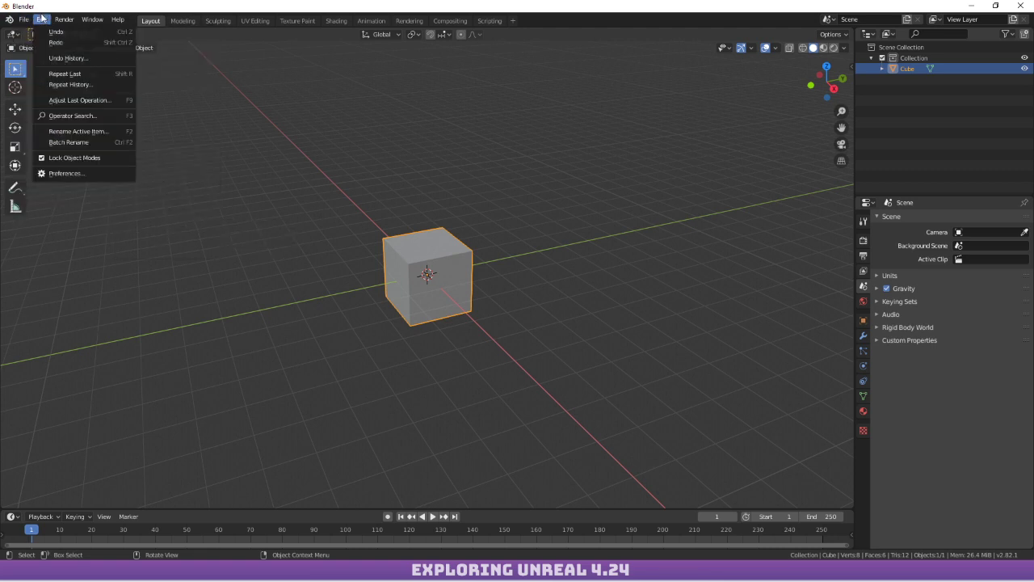
{"action": "left_click", "coordinate": [66, 173]}
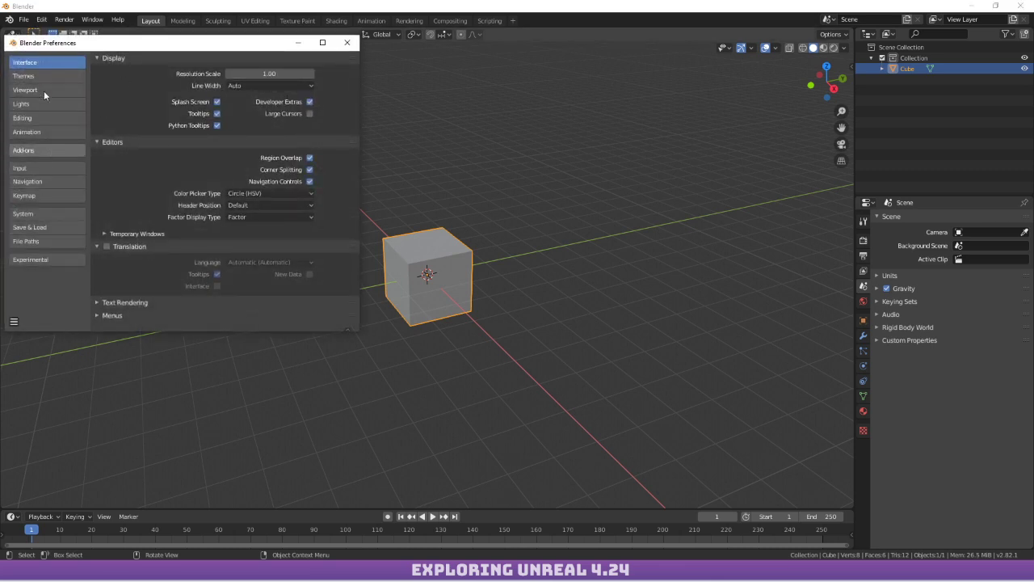
{"action": "left_click", "coordinate": [29, 153]}
{"action": "left_click", "coordinate": [275, 73]}
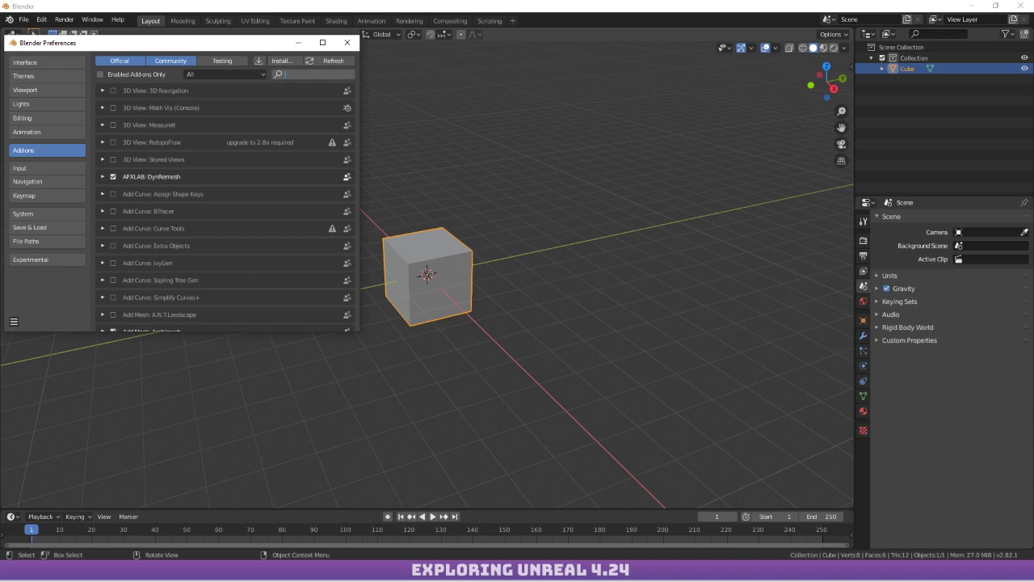
{"action": "type", "text": "USD"}
{"action": "key", "text": "BackSpace"}
{"action": "key", "text": "BackSpace"}
{"action": "key", "text": "BackSpace"}
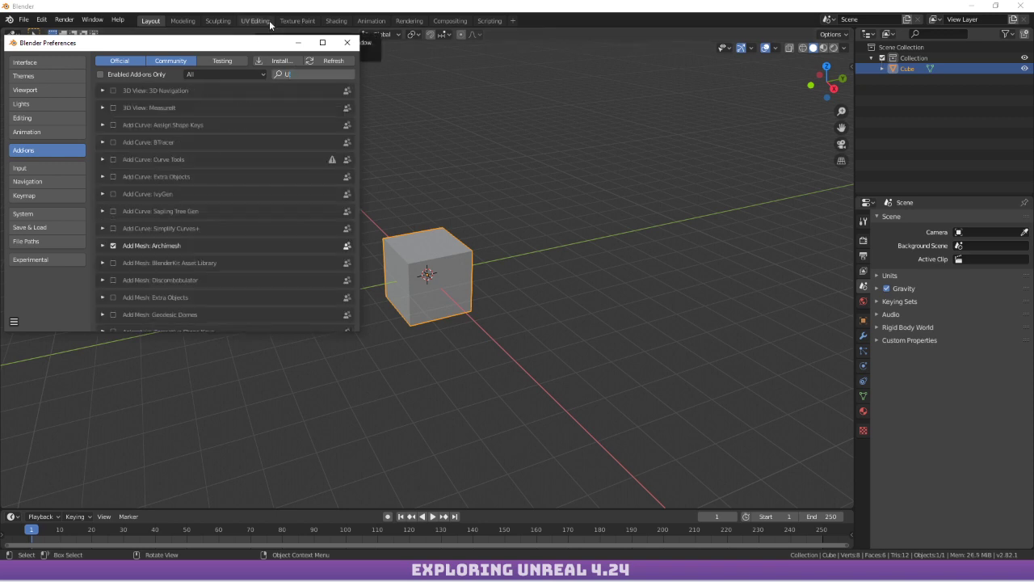
{"action": "left_click", "coordinate": [349, 43]}
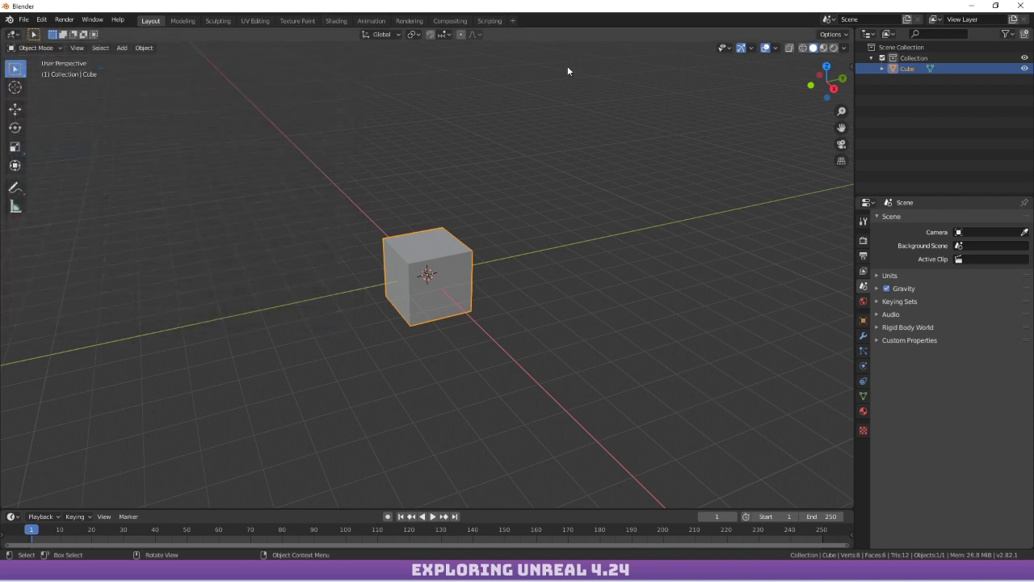
Close Blender and launch 3ds Max 2016 from a system search for "max".
{"action": "left_click", "coordinate": [1020, 5]}
{"action": "left_click", "coordinate": [541, 300]}
{"action": "key", "text": "super"}
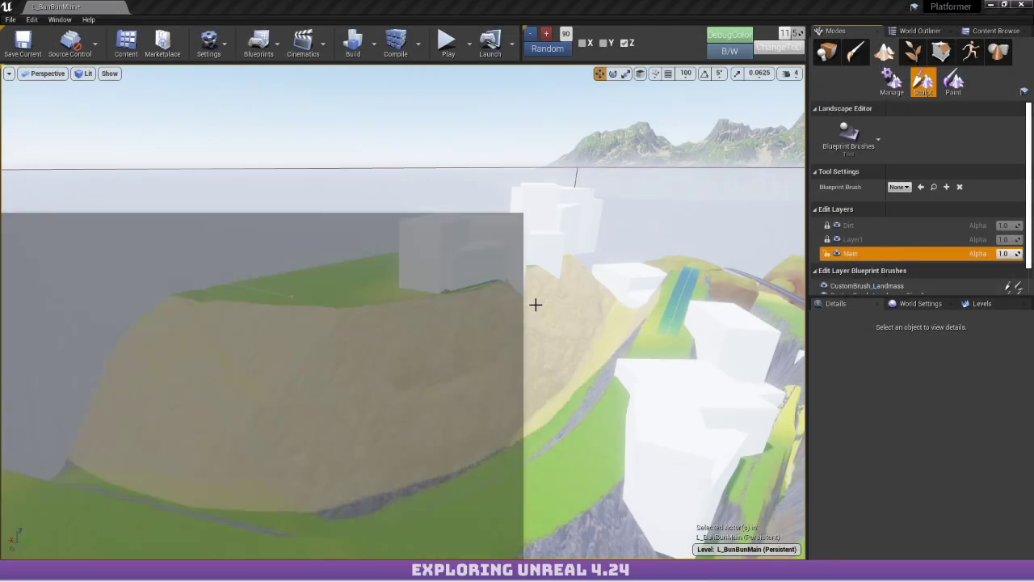
{"action": "type", "text": "max"}
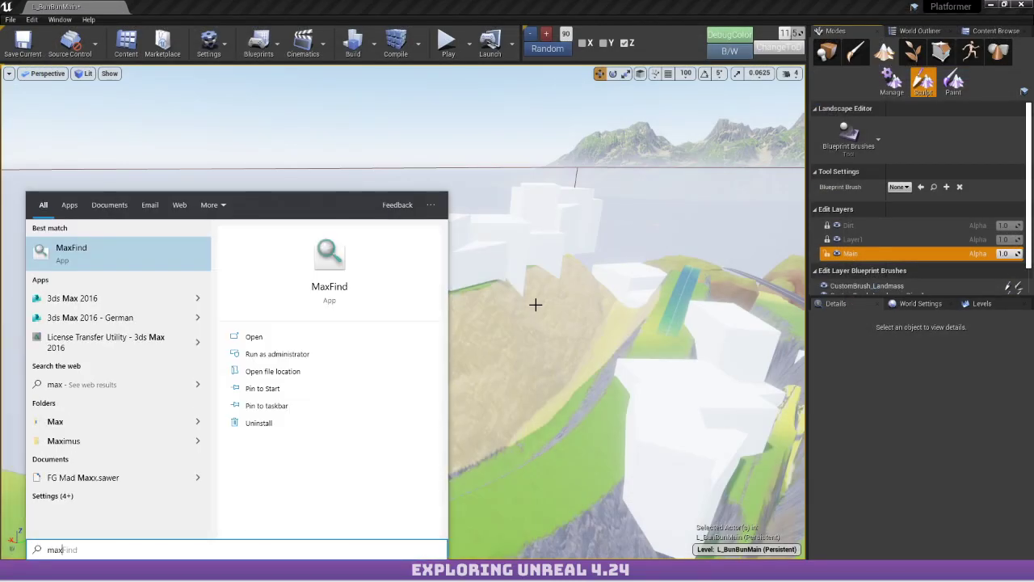
{"action": "left_click", "coordinate": [77, 303]}
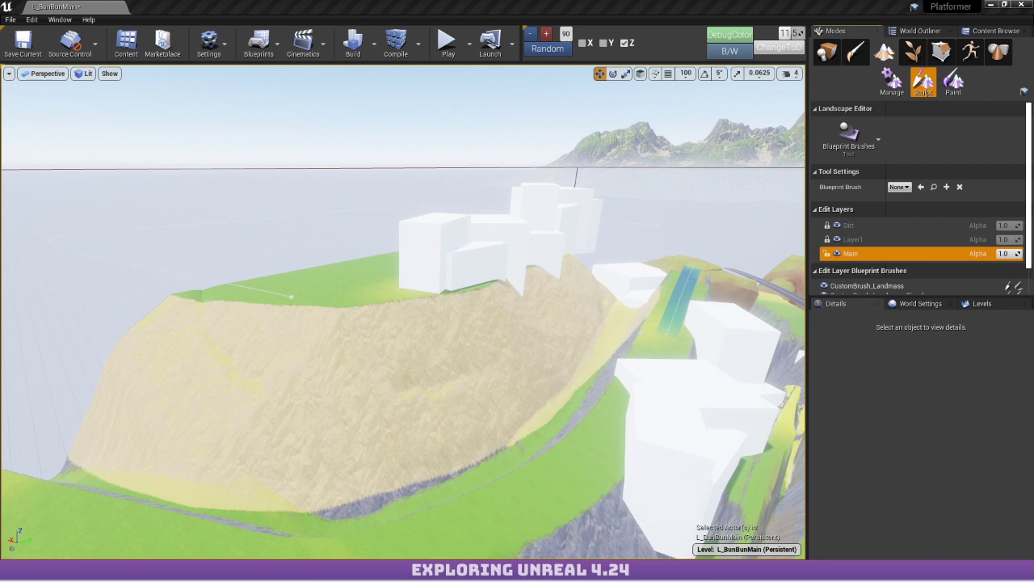
{"action": "left_click", "coordinate": [211, 44]}
{"action": "left_click", "coordinate": [65, 19]}
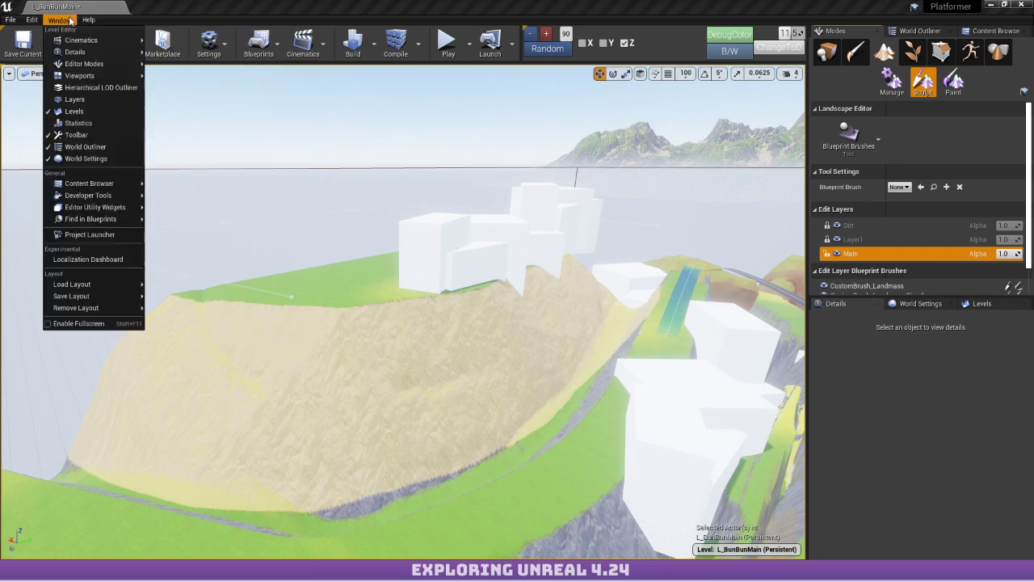
{"action": "left_click", "coordinate": [73, 26]}
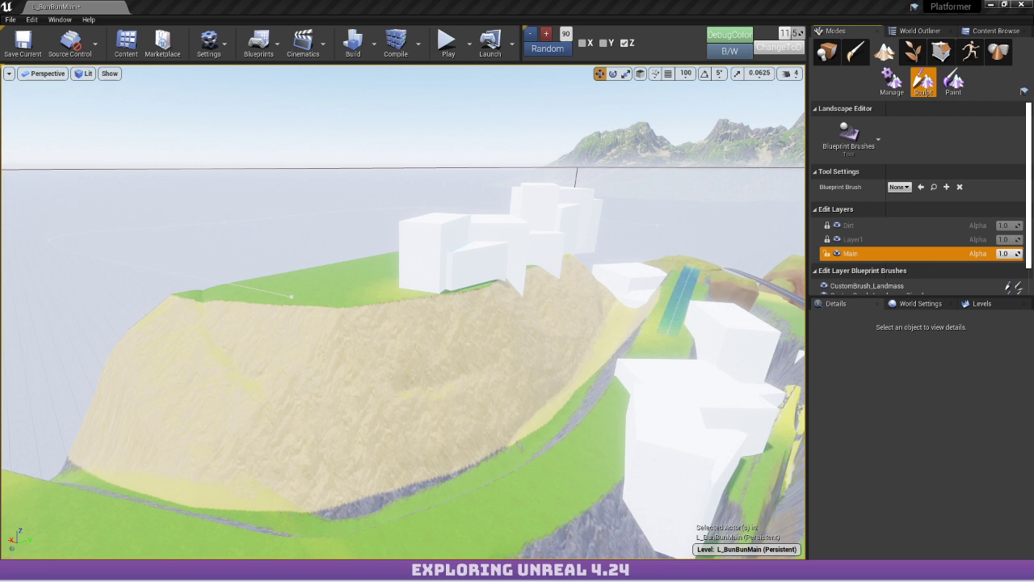
Select and focus the SkyAtmosphere actor in the World Outliner and look through its planet and atmosphere properties.
{"action": "left_click", "coordinate": [996, 31]}
{"action": "left_click", "coordinate": [920, 31]}
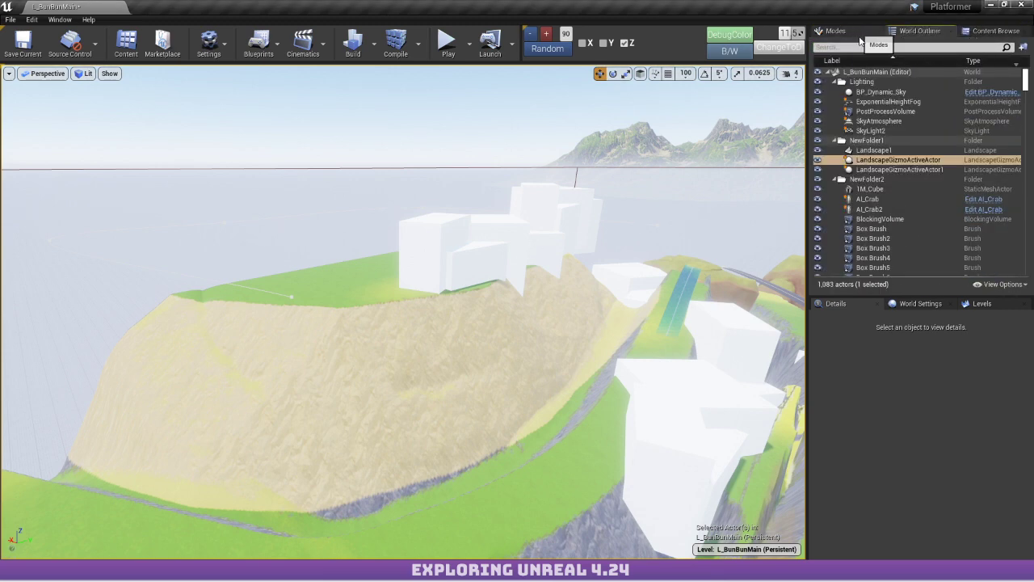
{"action": "double_click", "coordinate": [879, 122]}
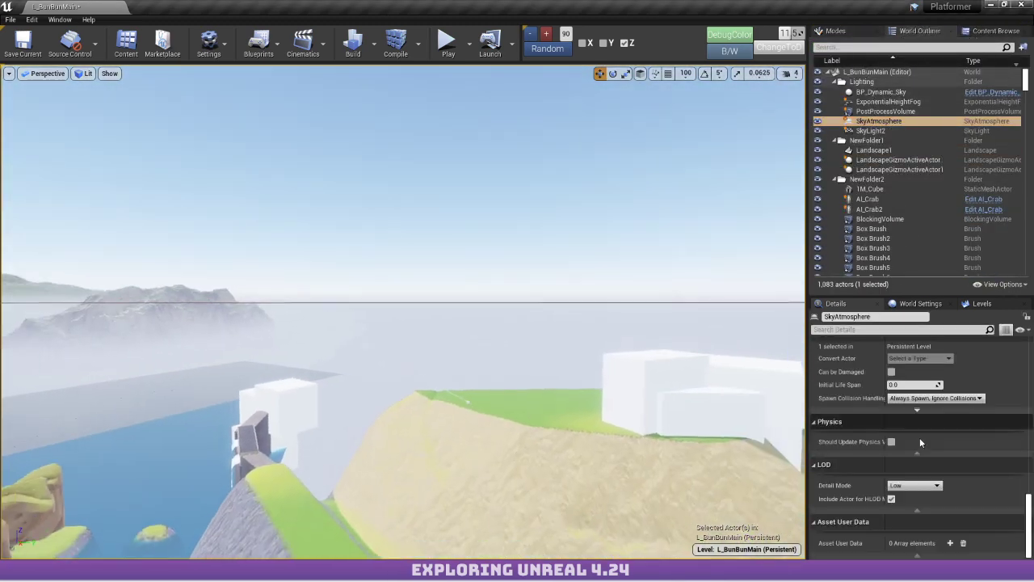
{"action": "scroll", "coordinate": [919, 437], "scroll_direction": "up", "scroll_amount": 15}
{"action": "scroll", "coordinate": [938, 398], "scroll_direction": "up", "scroll_amount": 5}
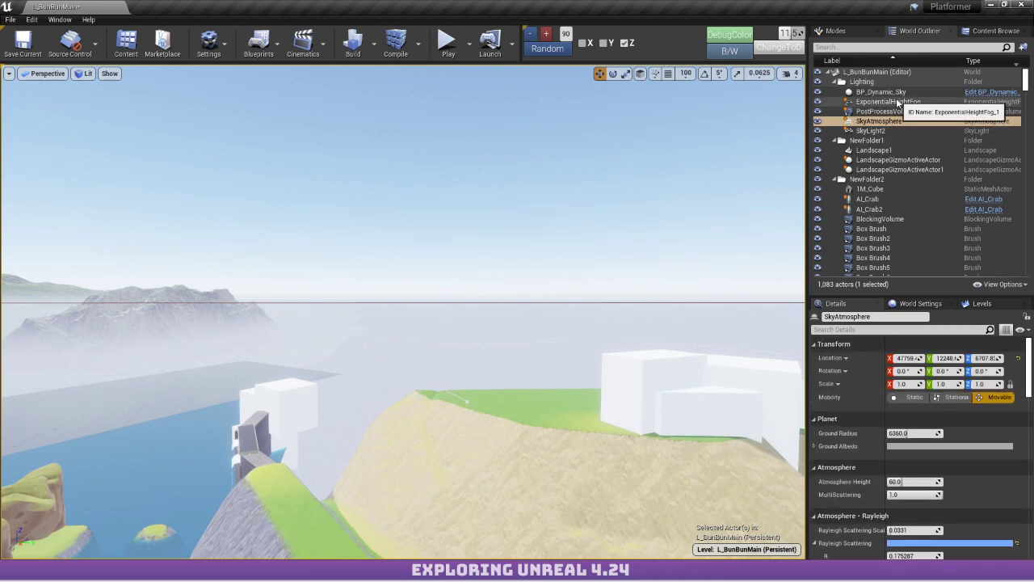
Return to Place mode and search the placeable actor classes for "sun".
{"action": "left_click", "coordinate": [832, 32]}
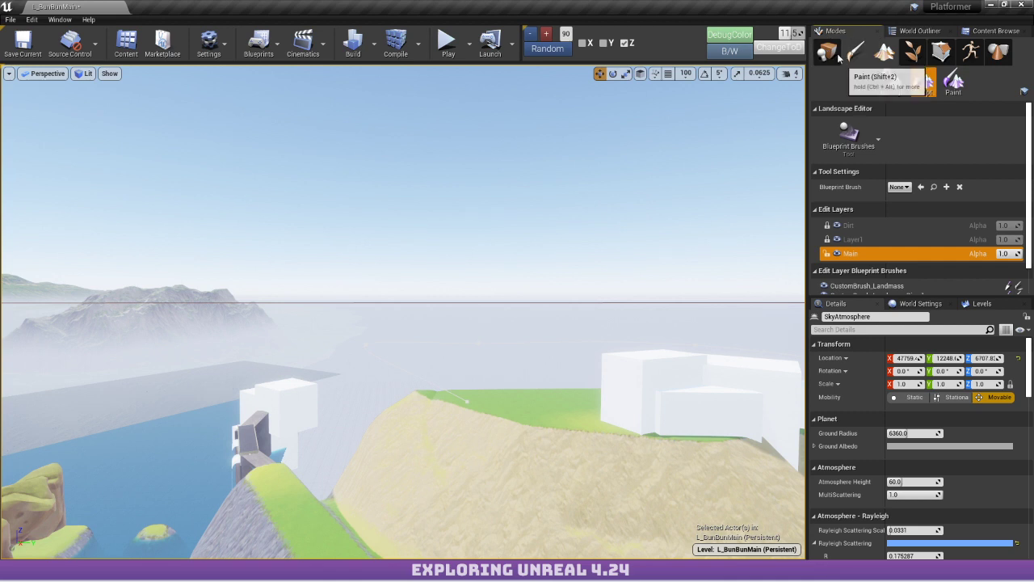
{"action": "left_click", "coordinate": [825, 52]}
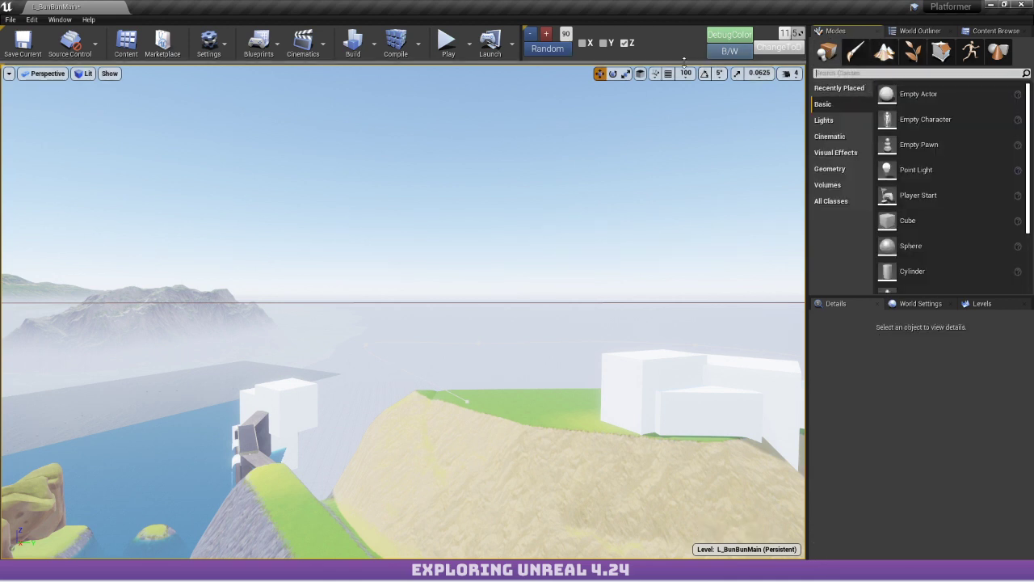
{"action": "type", "text": "sun"}
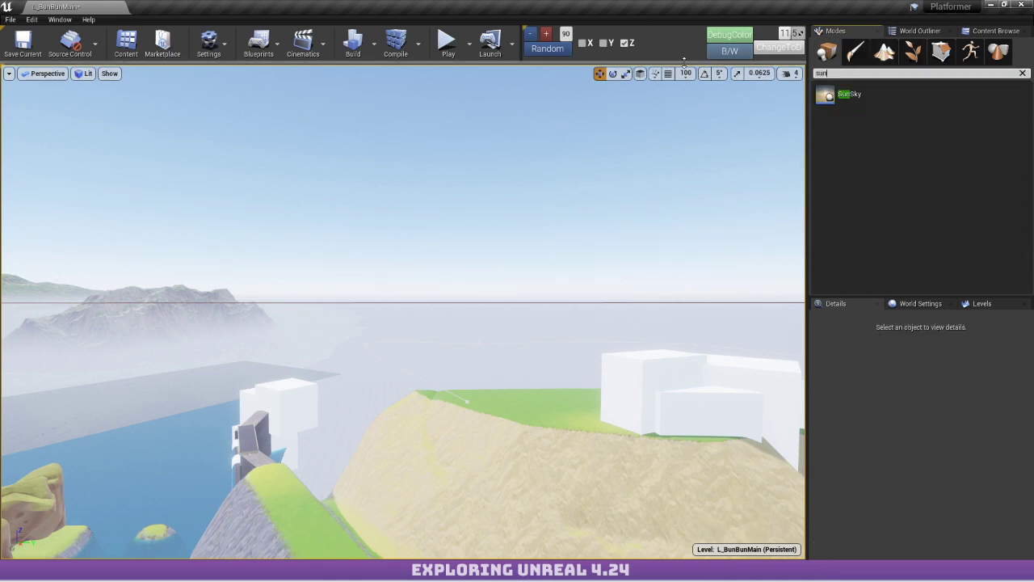
Place a SunSky actor in the level, raise it high above the scene, and clear the class search.
{"action": "left_click_drag", "start_coordinate": [848, 93], "coordinate": [458, 429]}
{"action": "right_click_drag", "start_coordinate": [458, 429], "coordinate": [544, 223]}
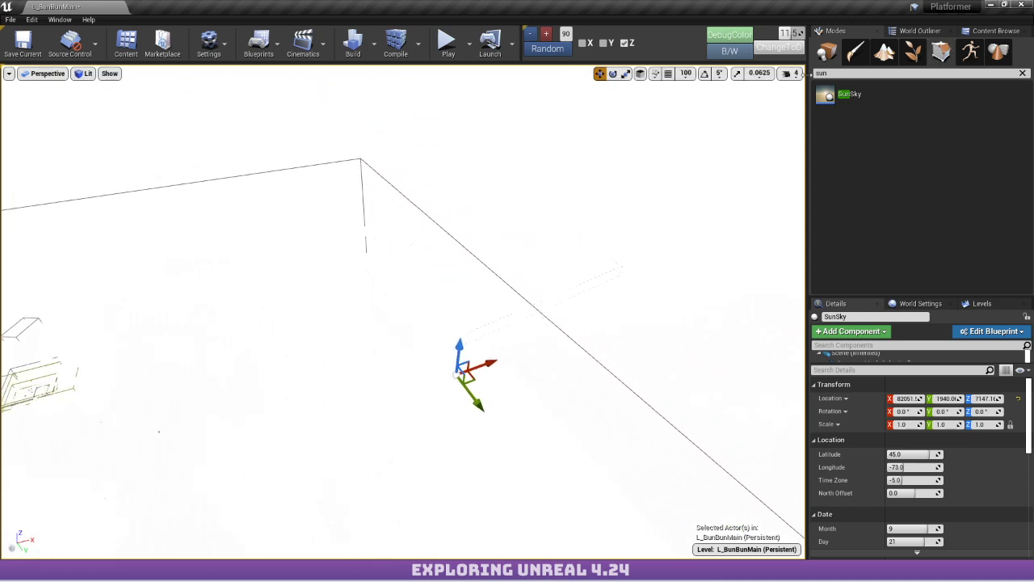
{"action": "left_click_drag", "start_coordinate": [477, 356], "coordinate": [39, 159]}
{"action": "right_click_drag", "start_coordinate": [407, 162], "coordinate": [279, 170]}
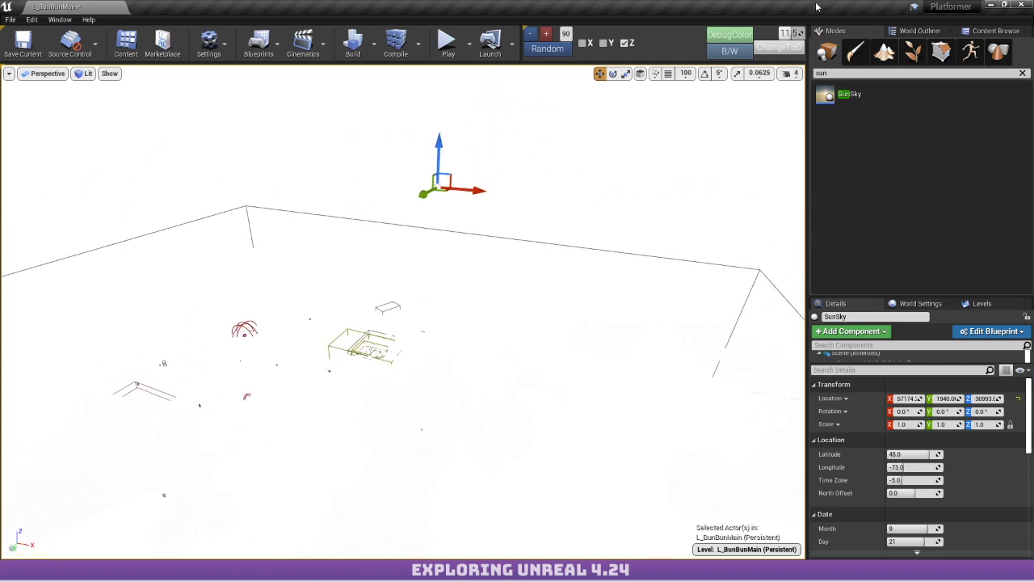
{"action": "left_click", "coordinate": [1022, 74]}
Hide the SkyAtmosphere actor in the World Outliner and turn off Affects World on SkyLight2.
{"action": "left_click", "coordinate": [919, 31]}
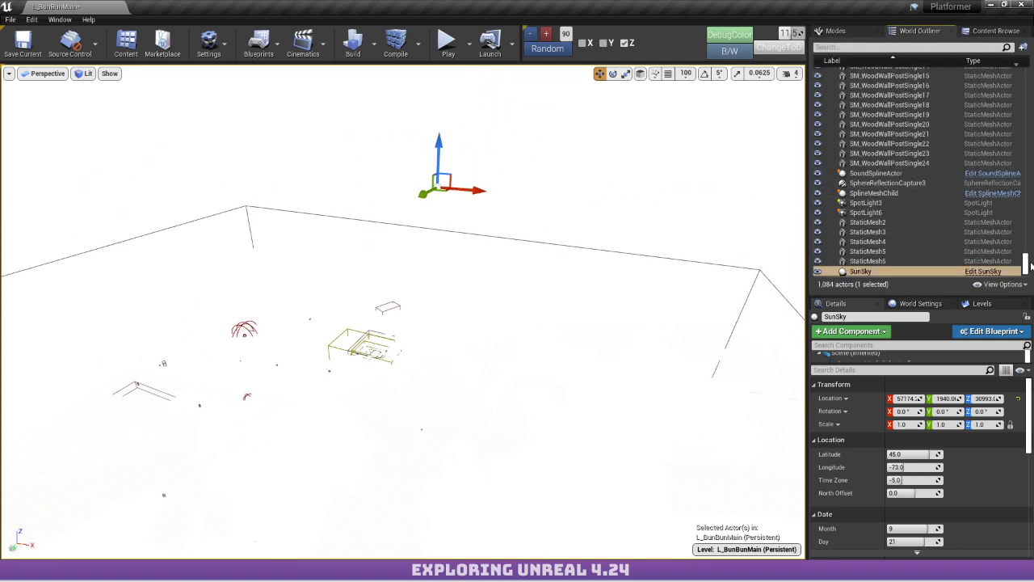
{"action": "left_click_drag", "start_coordinate": [1025, 262], "coordinate": [1026, 77]}
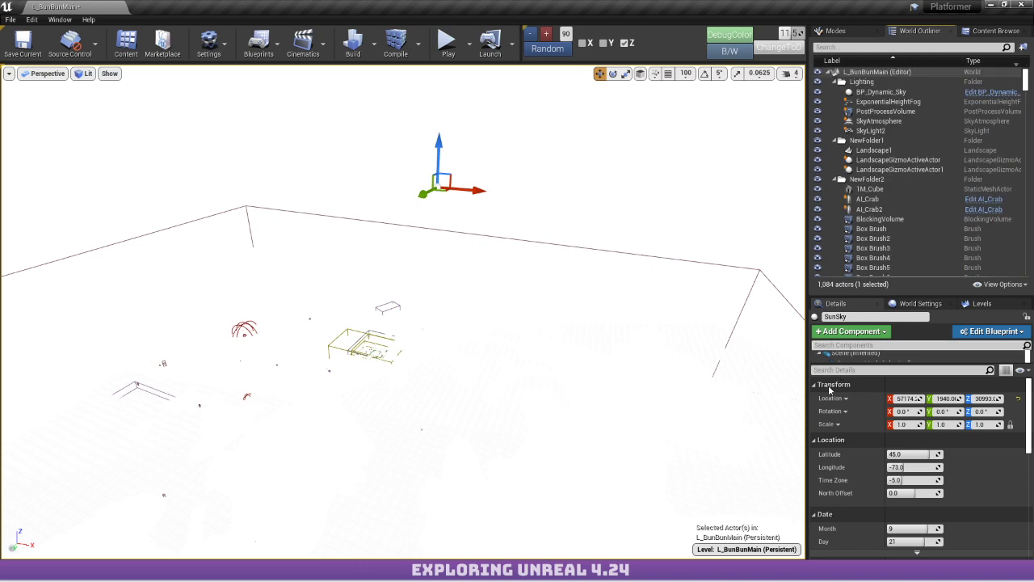
{"action": "left_click_drag", "start_coordinate": [860, 365], "coordinate": [863, 422]}
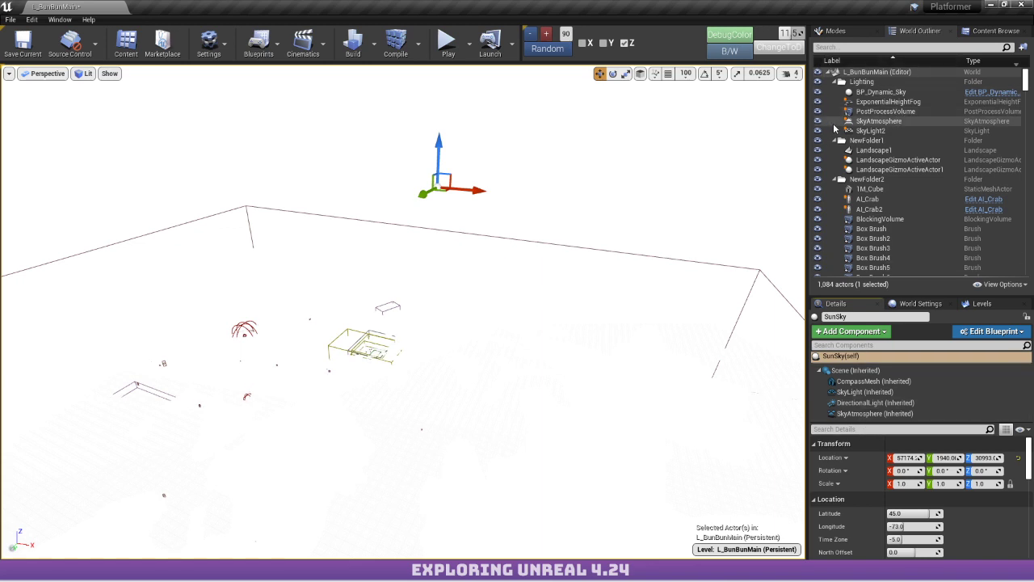
{"action": "left_click", "coordinate": [818, 121]}
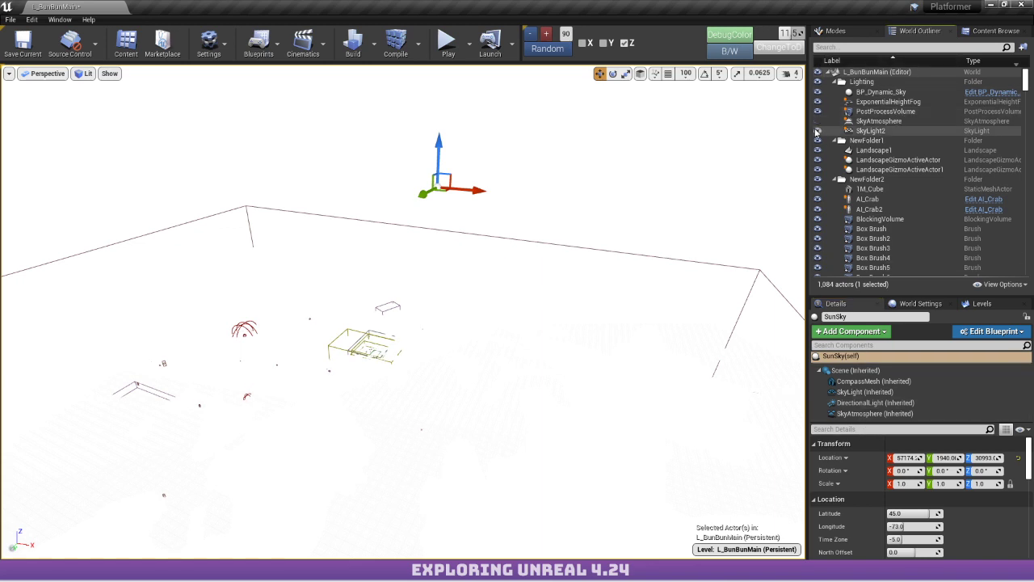
{"action": "left_click", "coordinate": [870, 131]}
{"action": "scroll", "coordinate": [887, 475], "scroll_direction": "down", "scroll_amount": 5}
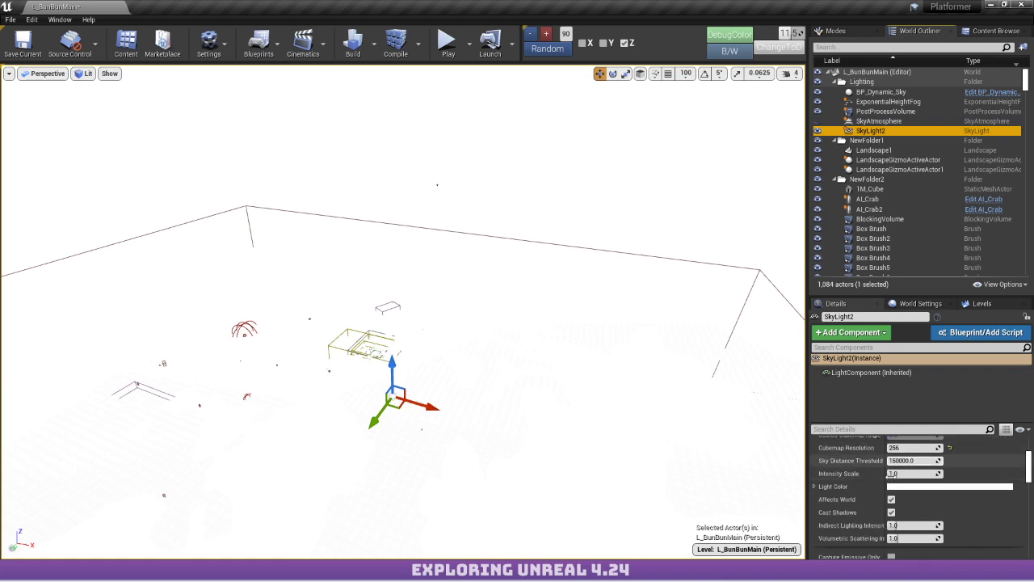
{"action": "left_click", "coordinate": [890, 500]}
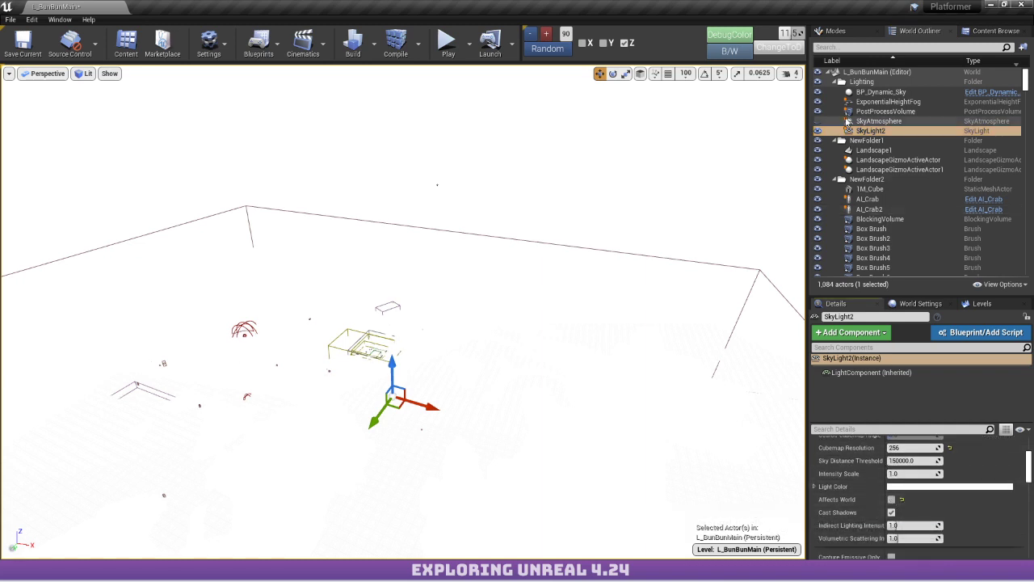
Hide the ExponentialHeightFog and BP_Dynamic_Sky actors in the level.
{"action": "left_click", "coordinate": [878, 102]}
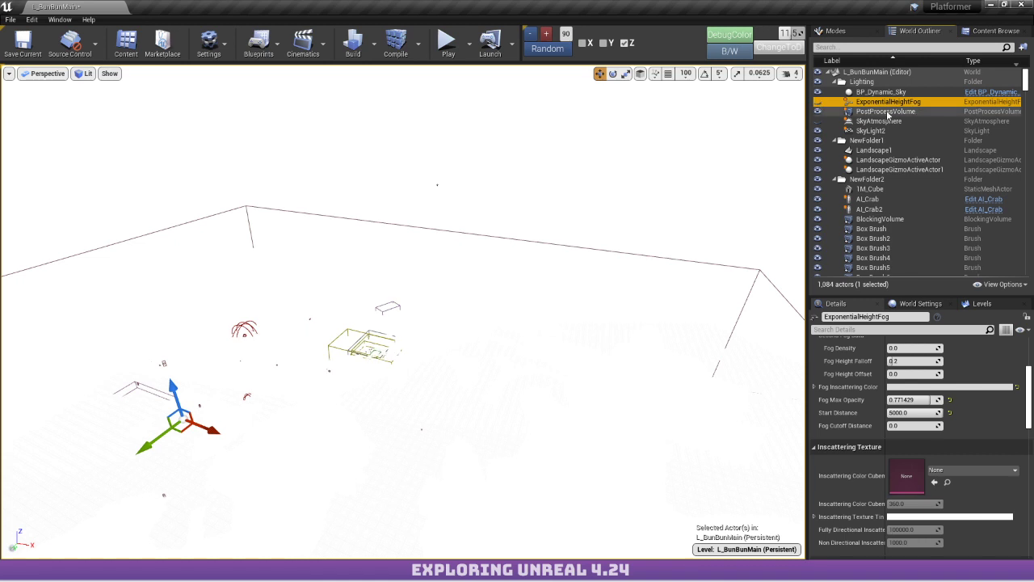
{"action": "left_click", "coordinate": [888, 131]}
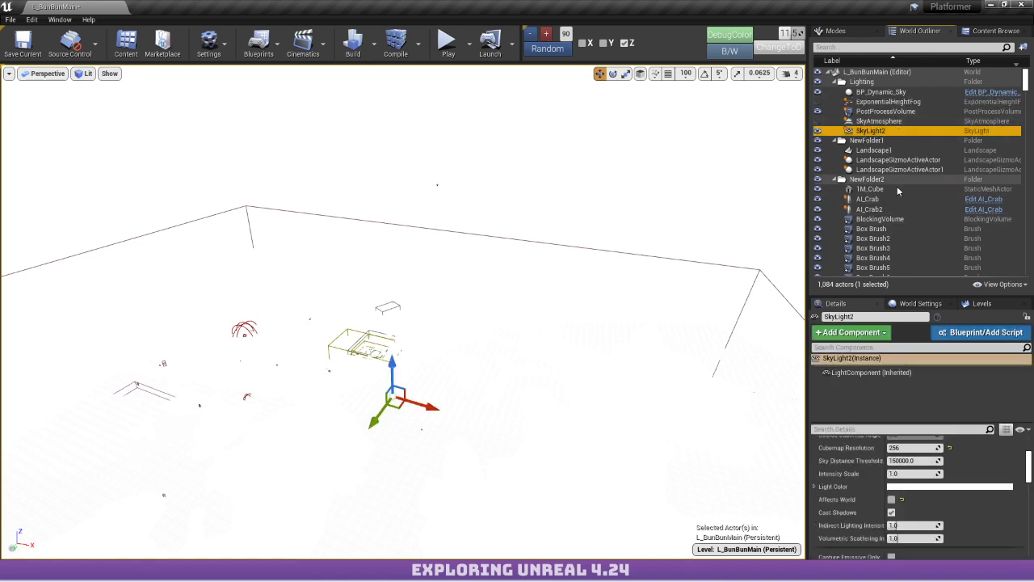
{"action": "left_click", "coordinate": [881, 92]}
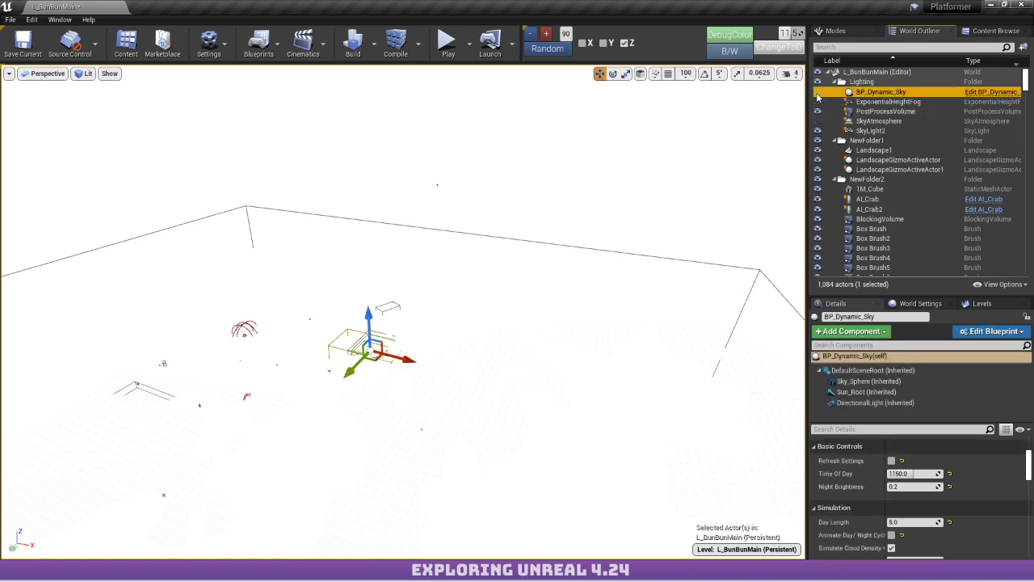
{"action": "left_click", "coordinate": [724, 53]}
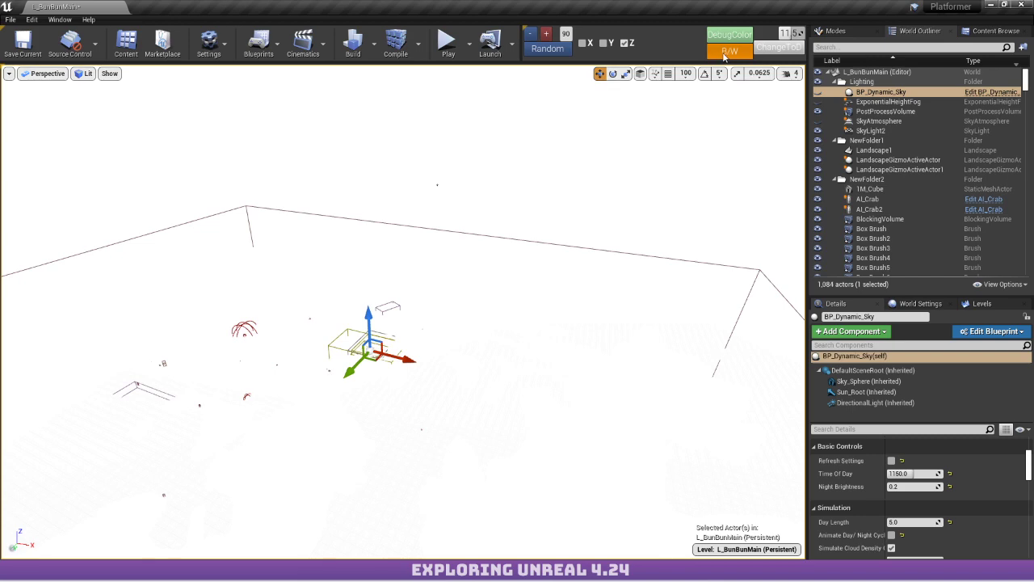
Select the SunSky actor in the World Outliner and look through its location, date and time properties and its SkyLight component.
{"action": "scroll", "coordinate": [880, 162], "scroll_direction": "down", "scroll_amount": 1}
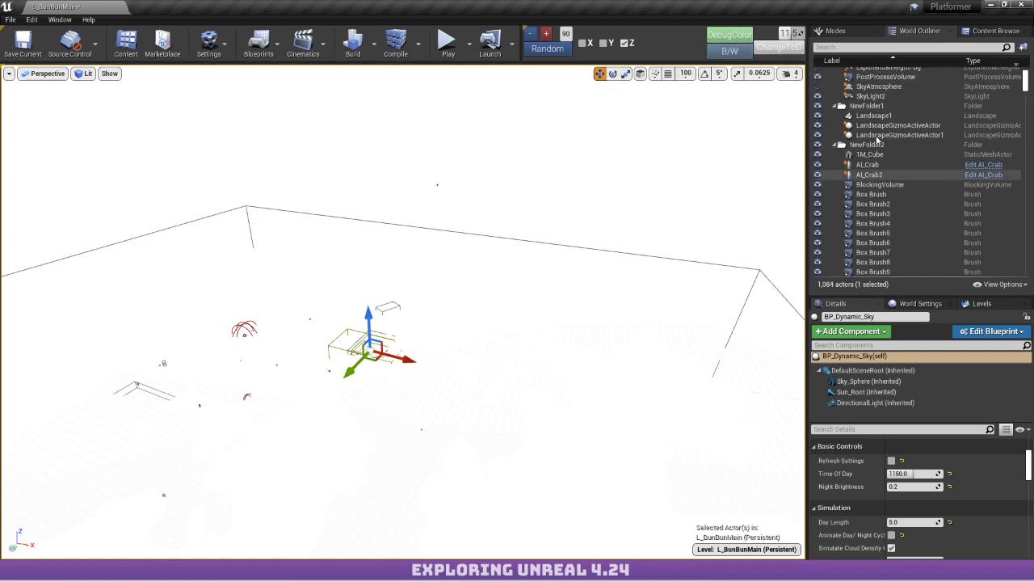
{"action": "scroll", "coordinate": [877, 139], "scroll_direction": "up", "scroll_amount": 1}
{"action": "left_click_drag", "start_coordinate": [1025, 83], "coordinate": [1006, 229]}
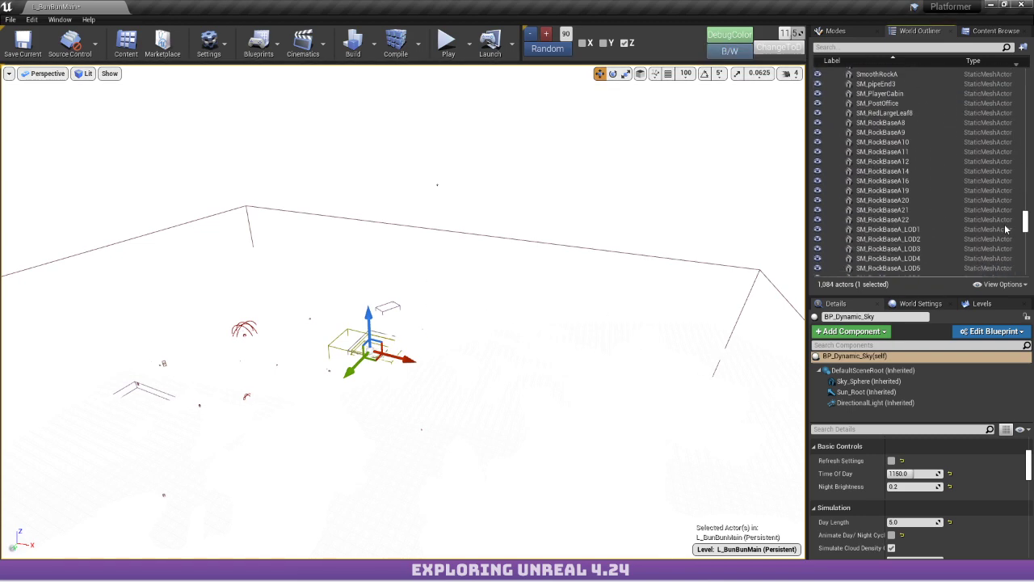
{"action": "scroll", "coordinate": [1006, 229], "scroll_direction": "down", "scroll_amount": 10}
{"action": "left_click", "coordinate": [860, 271]}
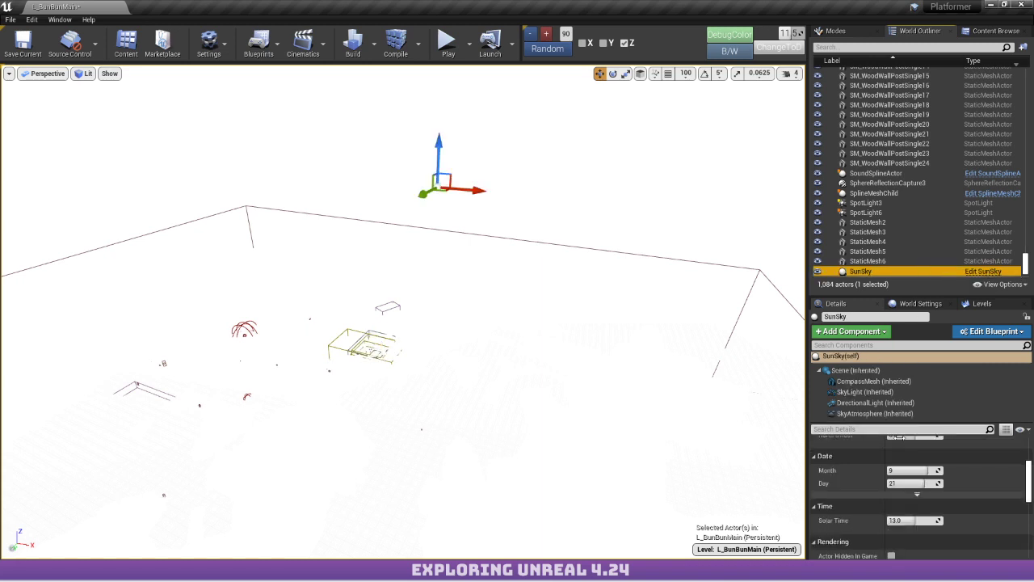
{"action": "scroll", "coordinate": [899, 437], "scroll_direction": "up", "scroll_amount": 4}
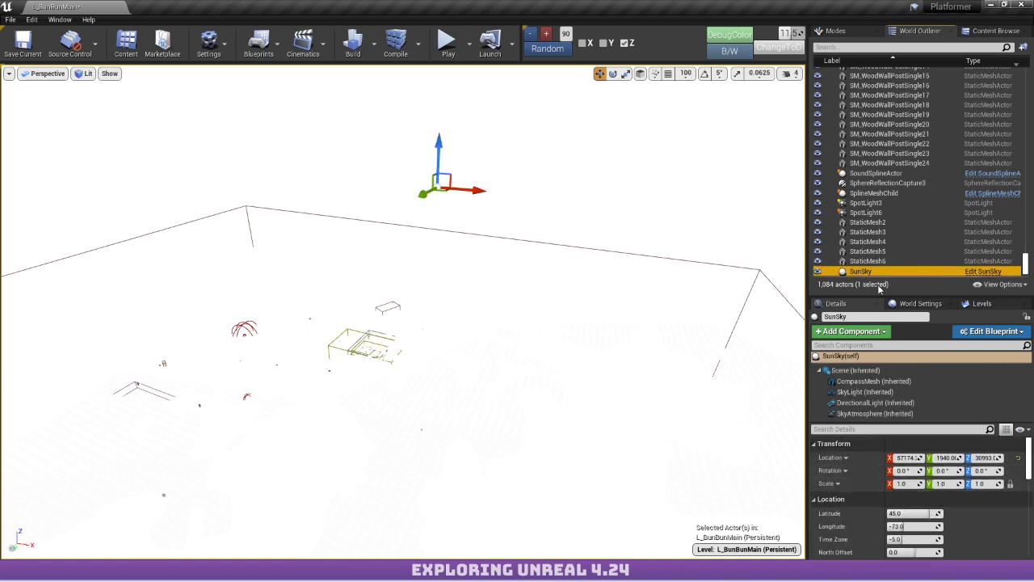
{"action": "left_click_drag", "start_coordinate": [889, 298], "coordinate": [906, 156]}
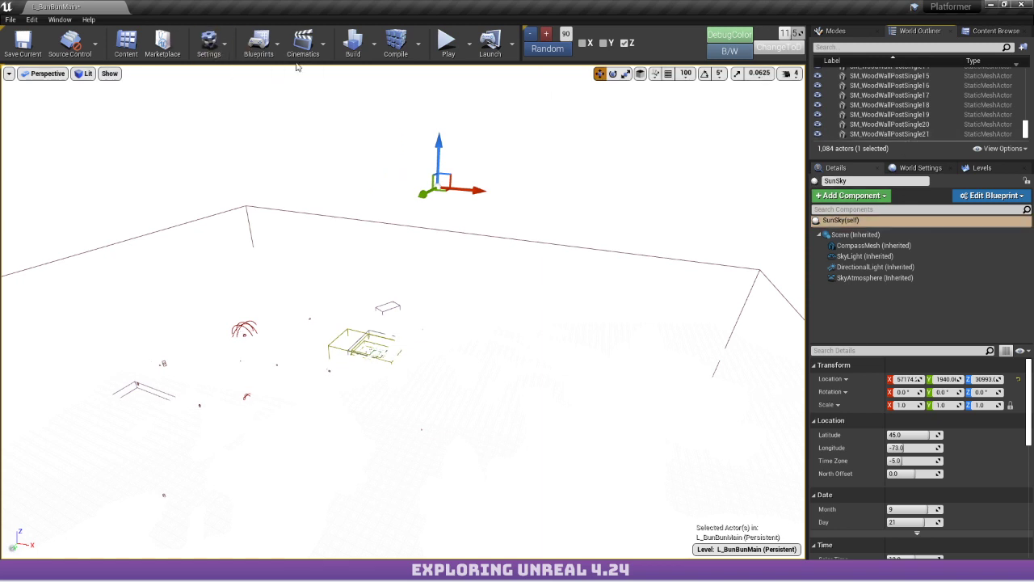
{"action": "scroll", "coordinate": [923, 440], "scroll_direction": "down", "scroll_amount": 3}
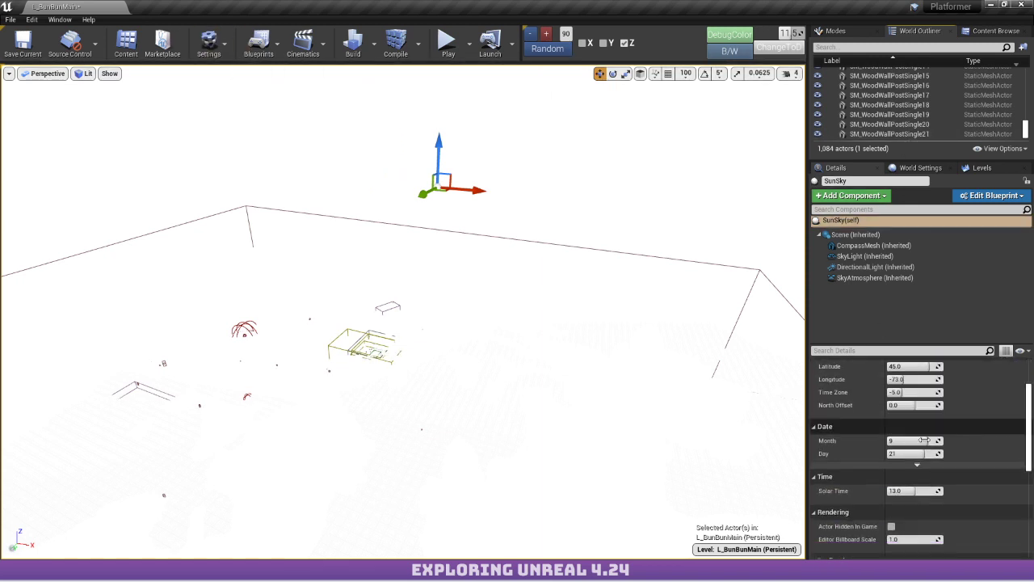
{"action": "scroll", "coordinate": [923, 440], "scroll_direction": "down", "scroll_amount": 7}
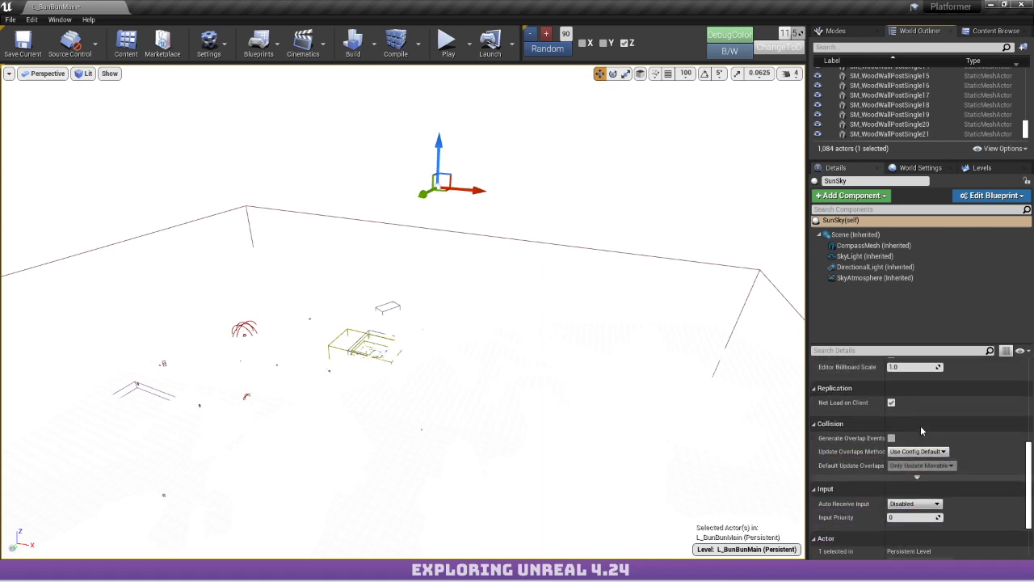
{"action": "scroll", "coordinate": [920, 431], "scroll_direction": "down", "scroll_amount": 2}
{"action": "left_click", "coordinate": [870, 256]}
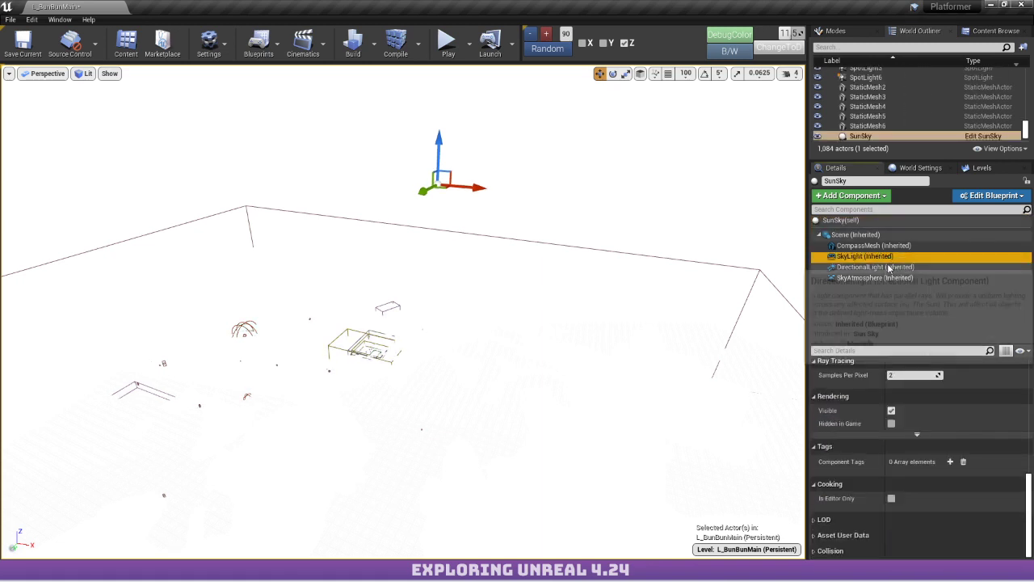
{"action": "scroll", "coordinate": [919, 420], "scroll_direction": "up", "scroll_amount": 10}
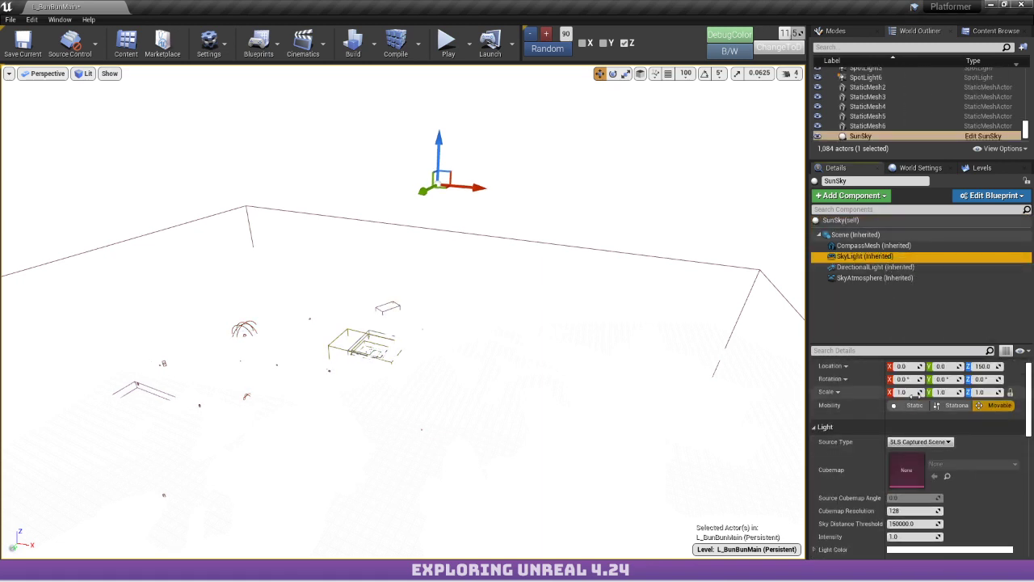
Set the intensity of SunSky's DirectionalLight component to 3.14 lux.
{"action": "left_click", "coordinate": [874, 267]}
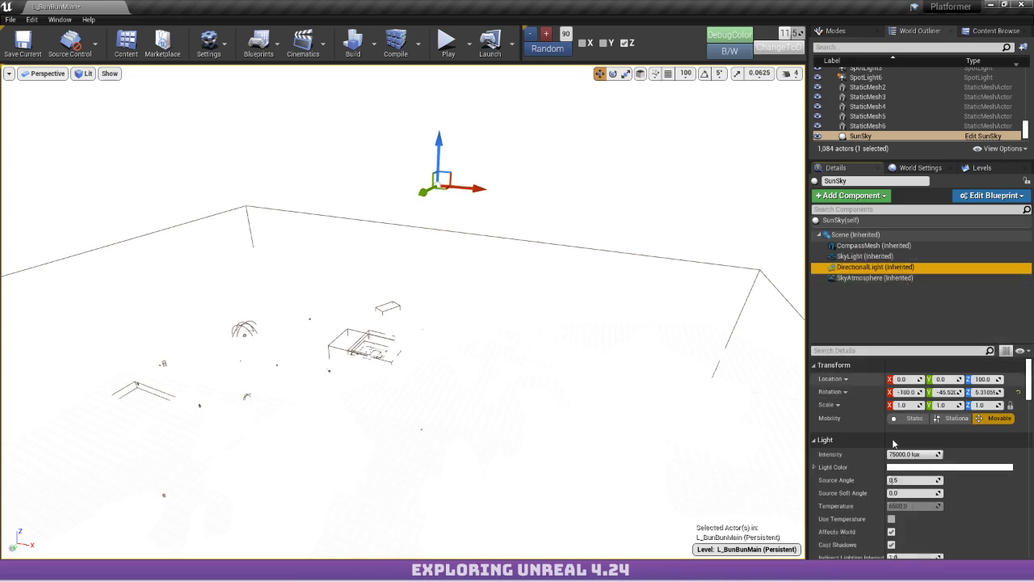
{"action": "left_click_drag", "start_coordinate": [917, 454], "coordinate": [884, 454]}
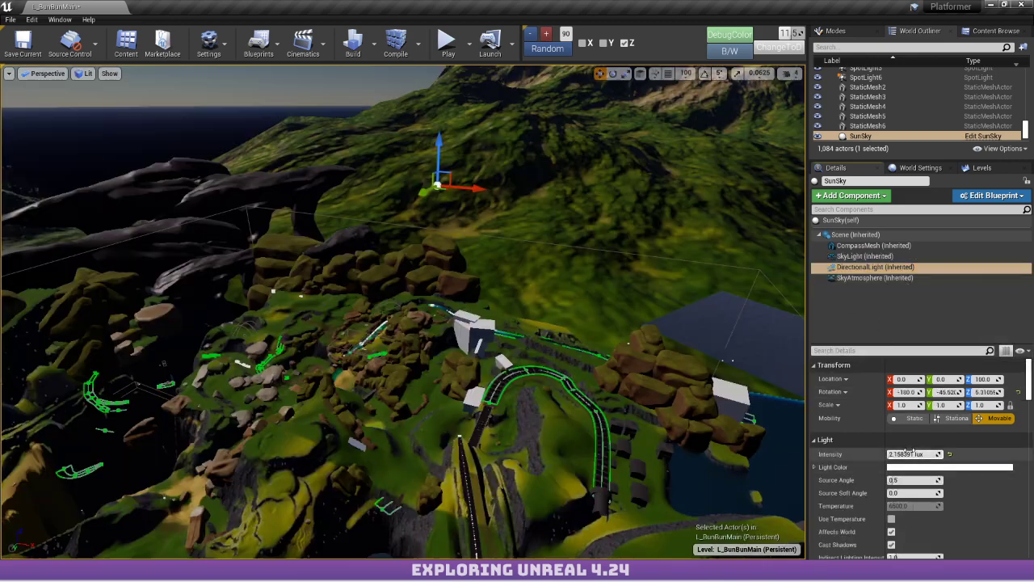
{"action": "left_click", "coordinate": [912, 454]}
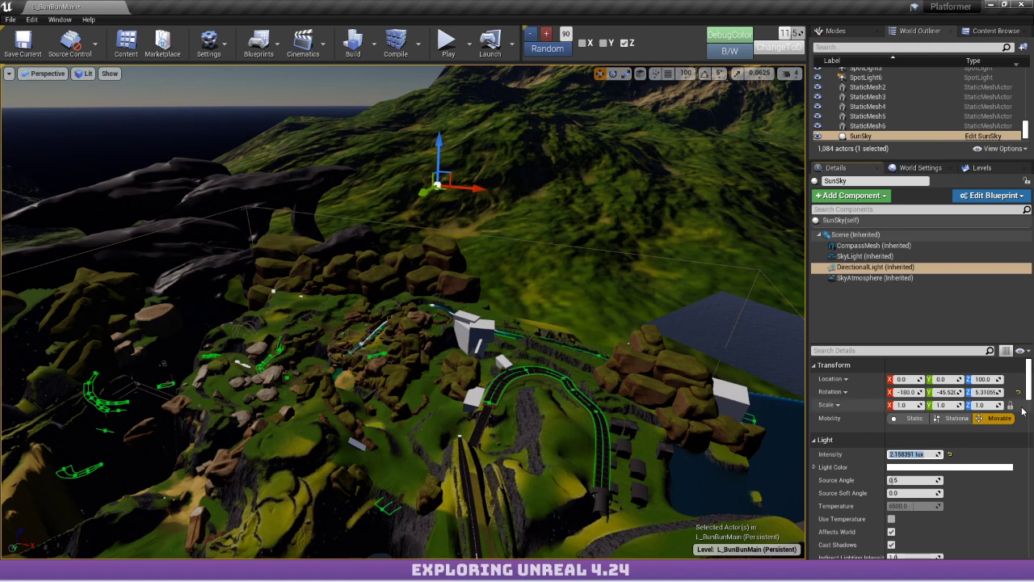
{"action": "type", "text": "3.14"}
{"action": "key", "text": "Return"}
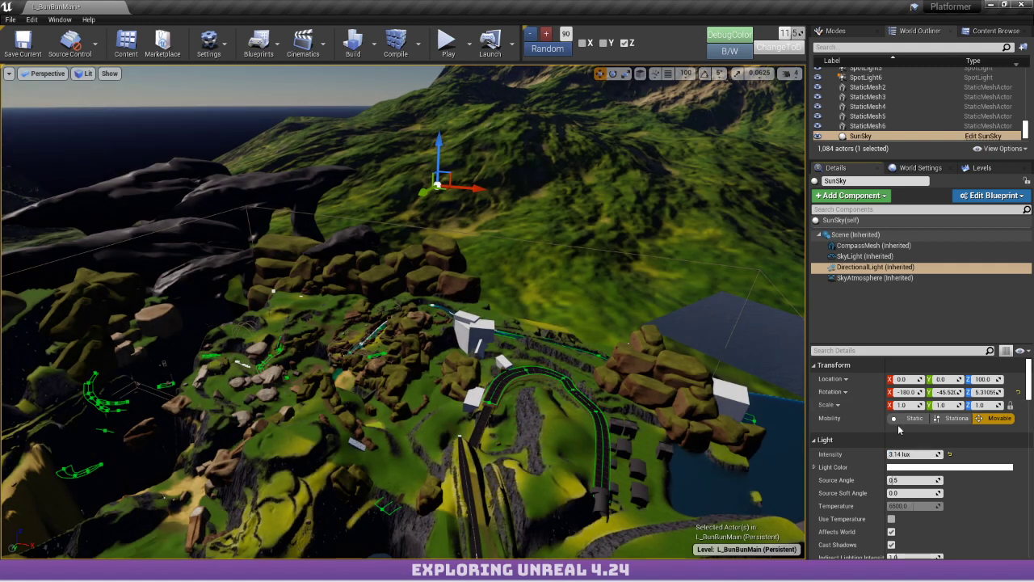
Fly through the level to examine how the SunSky lighting falls on the terrain and rocks.
{"action": "key", "text": "w"}
{"action": "right_click_drag", "start_coordinate": [553, 357], "coordinate": [302, 393]}
{"action": "key", "text": "w"}
{"action": "key", "text": "a"}
{"action": "key", "text": "d"}
{"action": "key", "text": "w"}
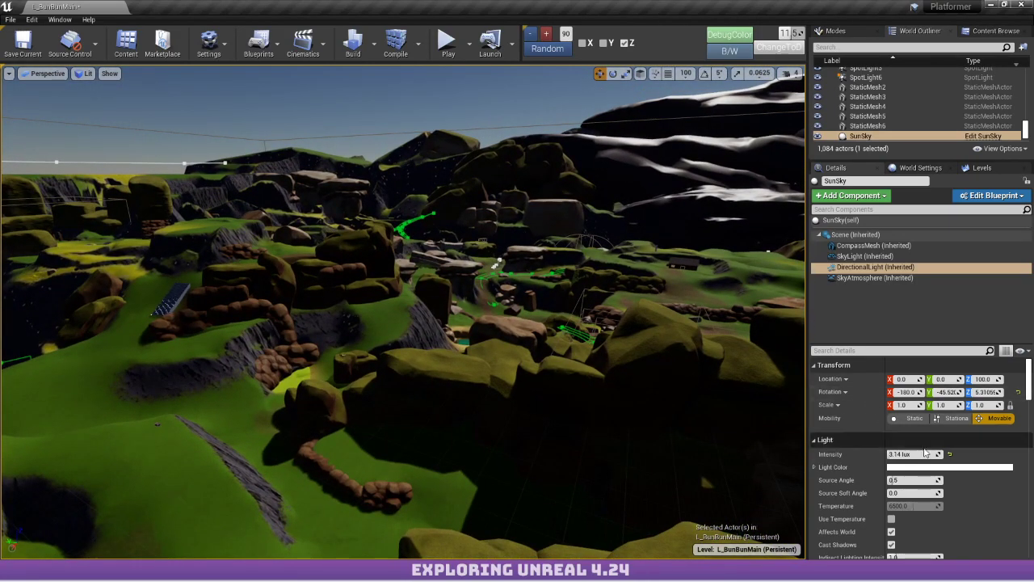
{"action": "key", "text": "w"}
{"action": "right_click_drag", "start_coordinate": [711, 391], "coordinate": [730, 436]}
{"action": "key", "text": "w"}
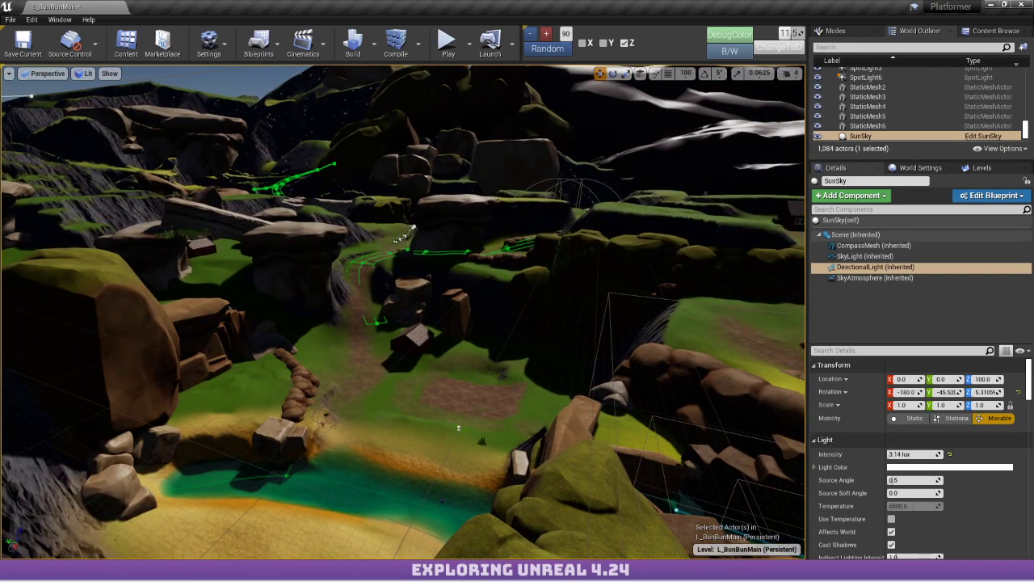
Look through the SunSky actor's DirectionalLight and CompassMesh component properties.
{"action": "left_click", "coordinate": [872, 139]}
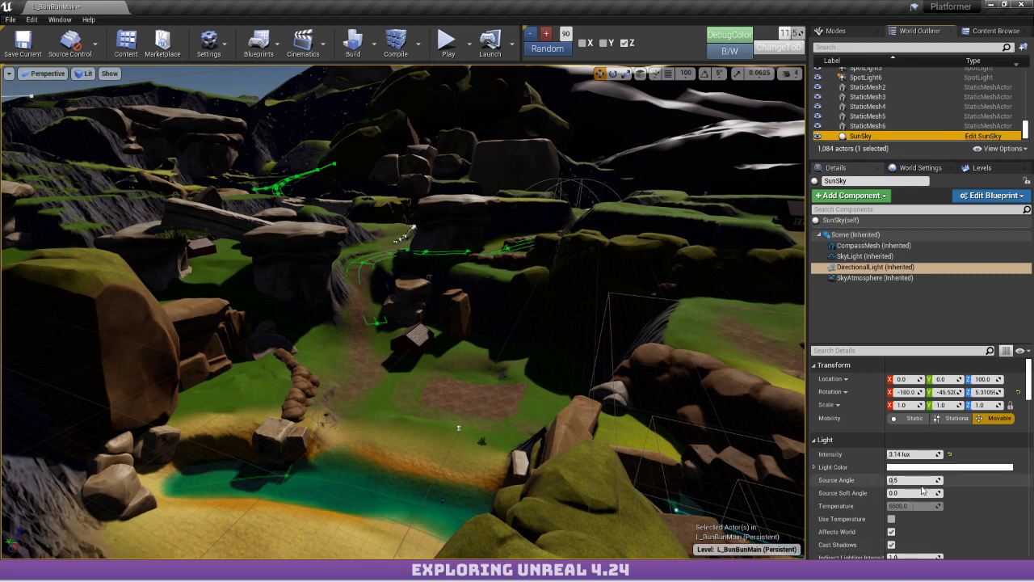
{"action": "scroll", "coordinate": [905, 469], "scroll_direction": "down", "scroll_amount": 3}
{"action": "scroll", "coordinate": [902, 463], "scroll_direction": "up", "scroll_amount": 3}
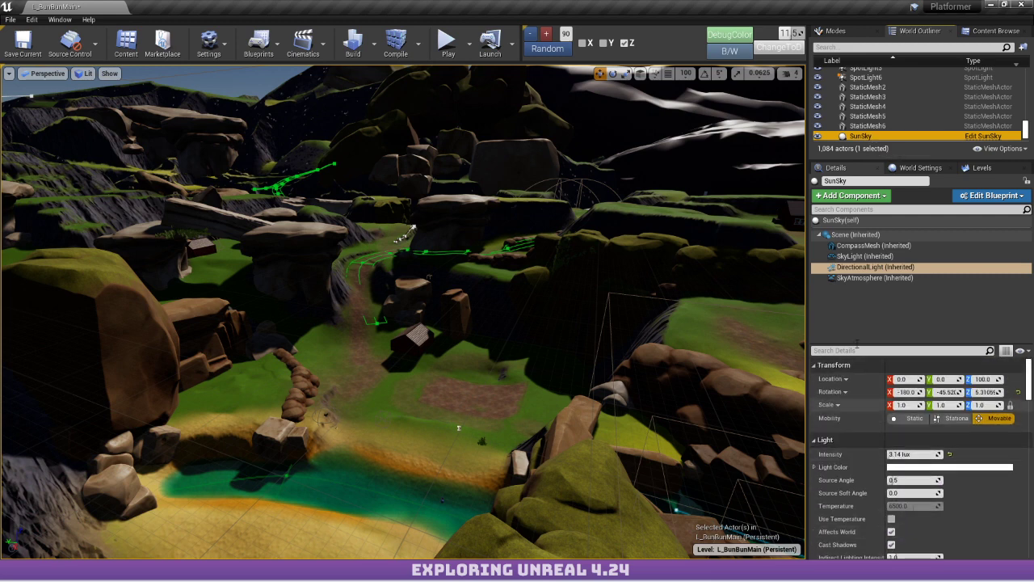
{"action": "left_click", "coordinate": [864, 256]}
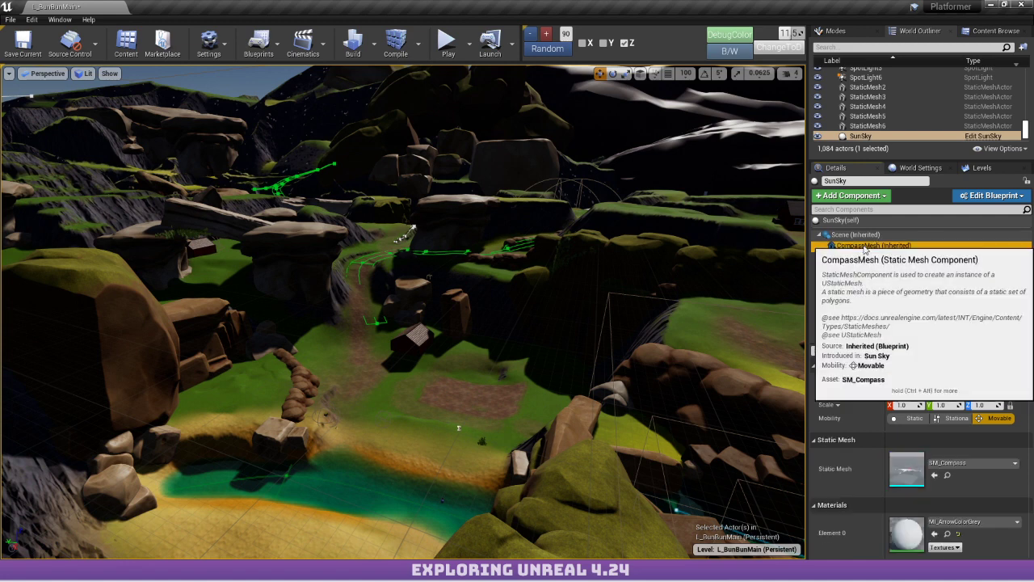
{"action": "left_click", "coordinate": [864, 245]}
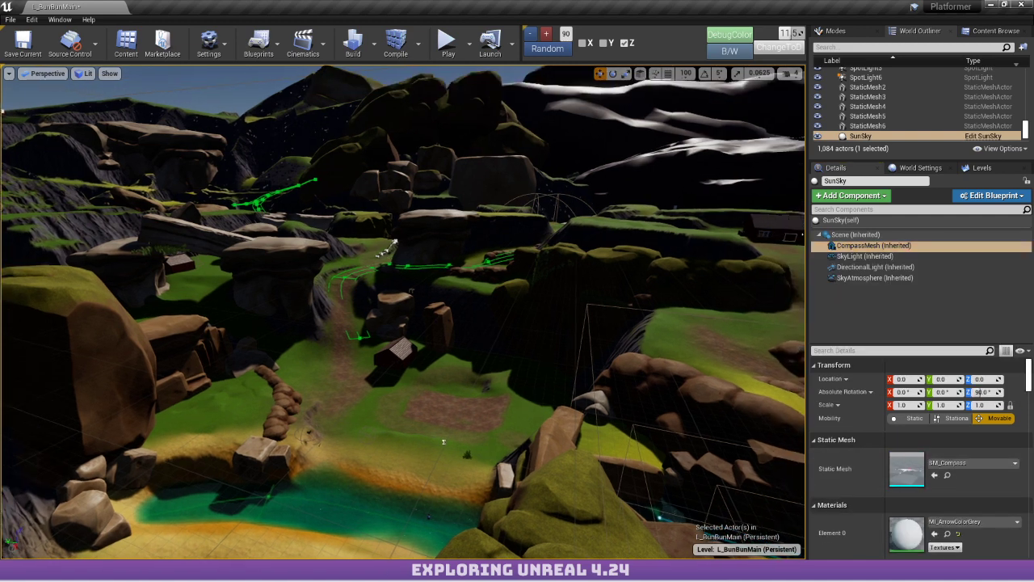
{"action": "right_click_drag", "start_coordinate": [722, 202], "coordinate": [718, 210]}
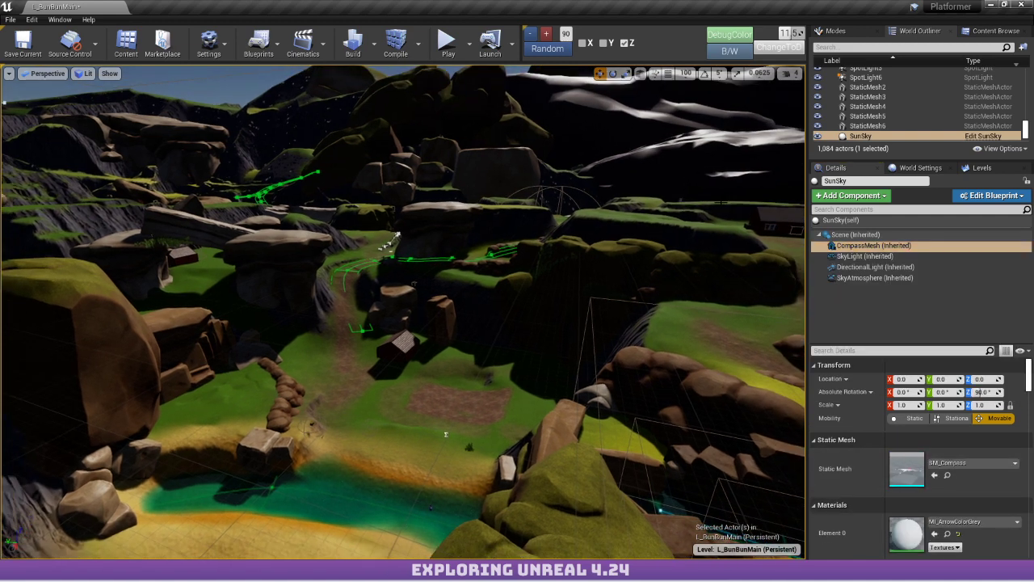
Delete the SunSky actor from the level and return to the Lighting folder in the World Outliner.
{"action": "left_click", "coordinate": [865, 136]}
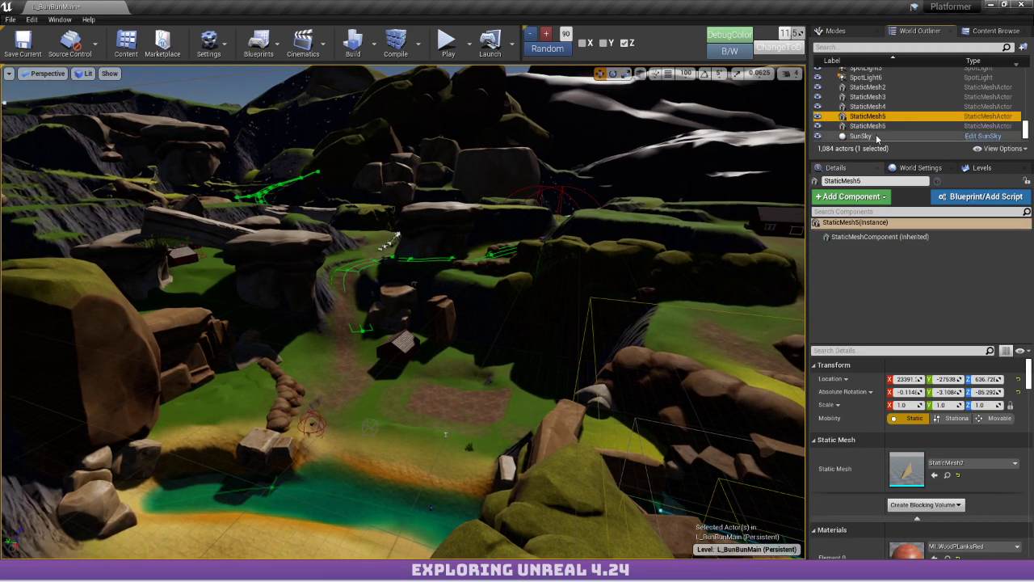
{"action": "key", "text": "Delete"}
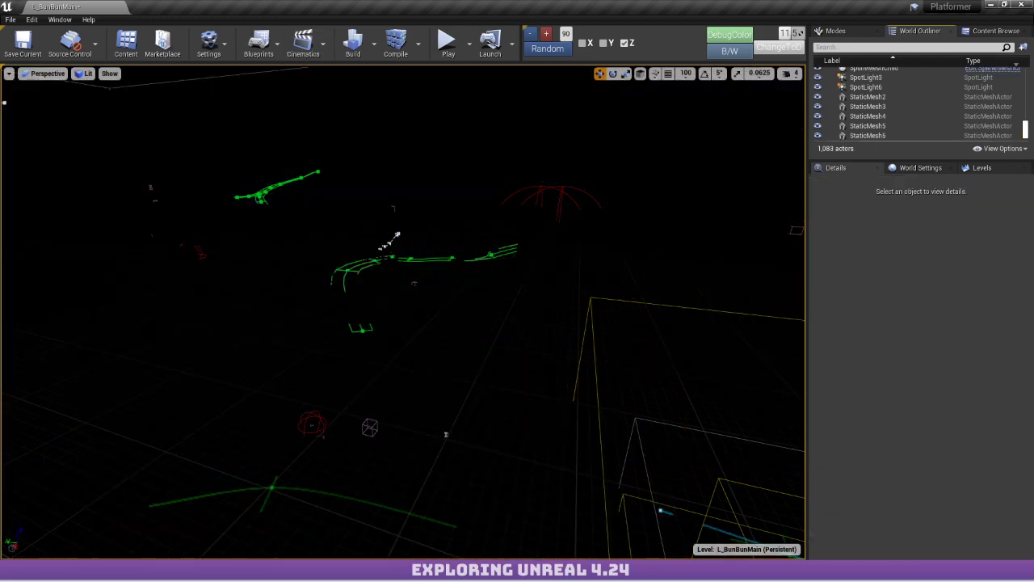
{"action": "left_click_drag", "start_coordinate": [1025, 130], "coordinate": [1027, 68]}
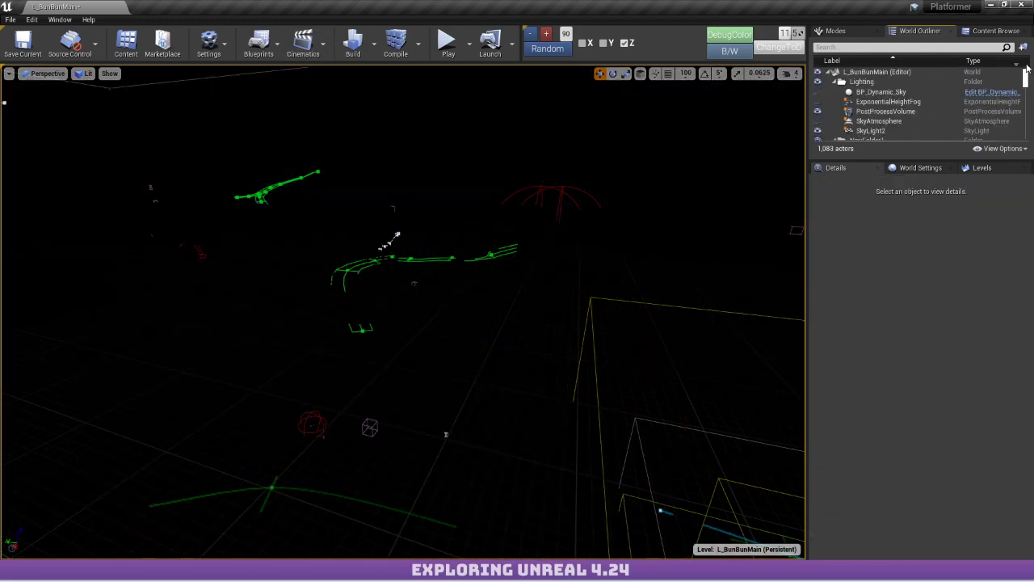
Search the project's plugins for "sun" to check that Sun Position Calculator is enabled, and return to the level.
{"action": "left_click", "coordinate": [208, 42]}
{"action": "left_click", "coordinate": [235, 101]}
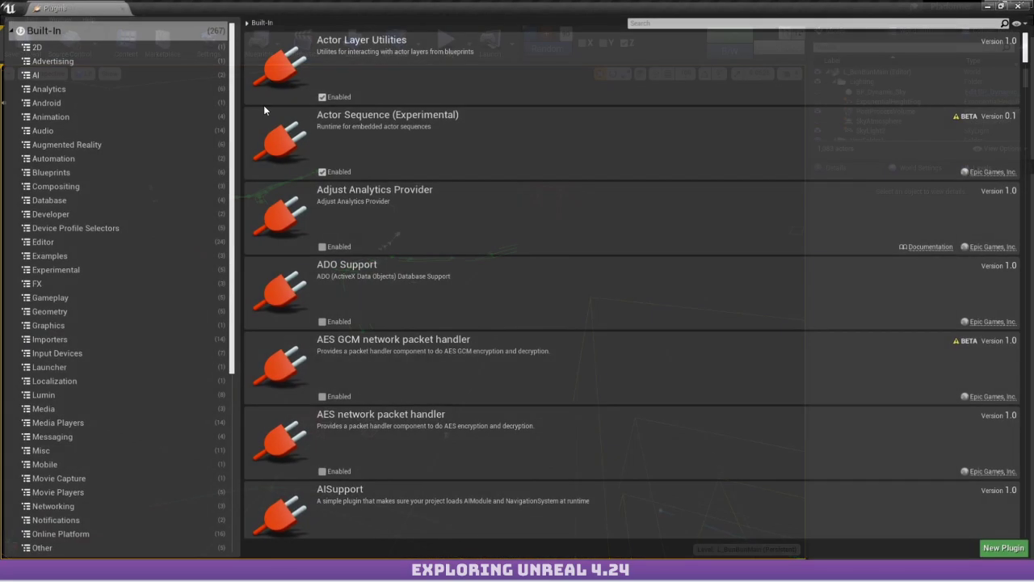
{"action": "left_click", "coordinate": [698, 22]}
{"action": "type", "text": "sun"}
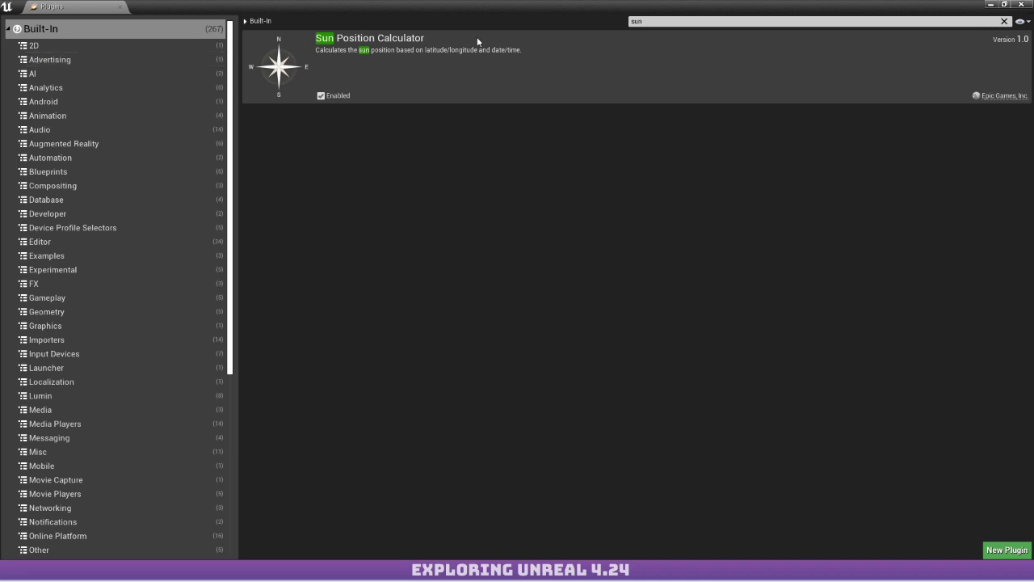
{"action": "left_click", "coordinate": [1020, 5]}
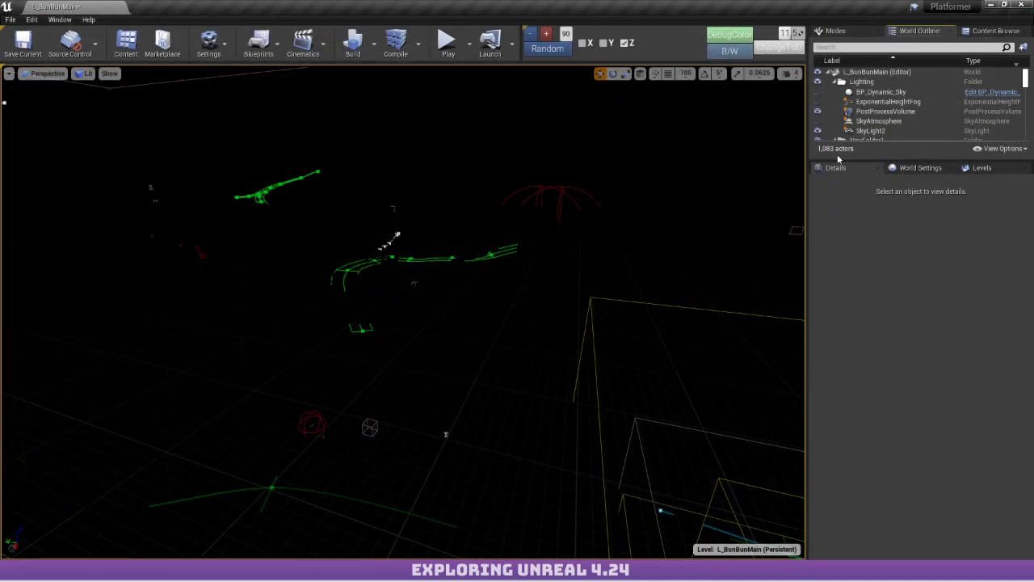
Unhide the BP_Dynamic_Sky, ExponentialHeightFog and SkyAtmosphere actors in the Lighting folder.
{"action": "left_click", "coordinate": [818, 92]}
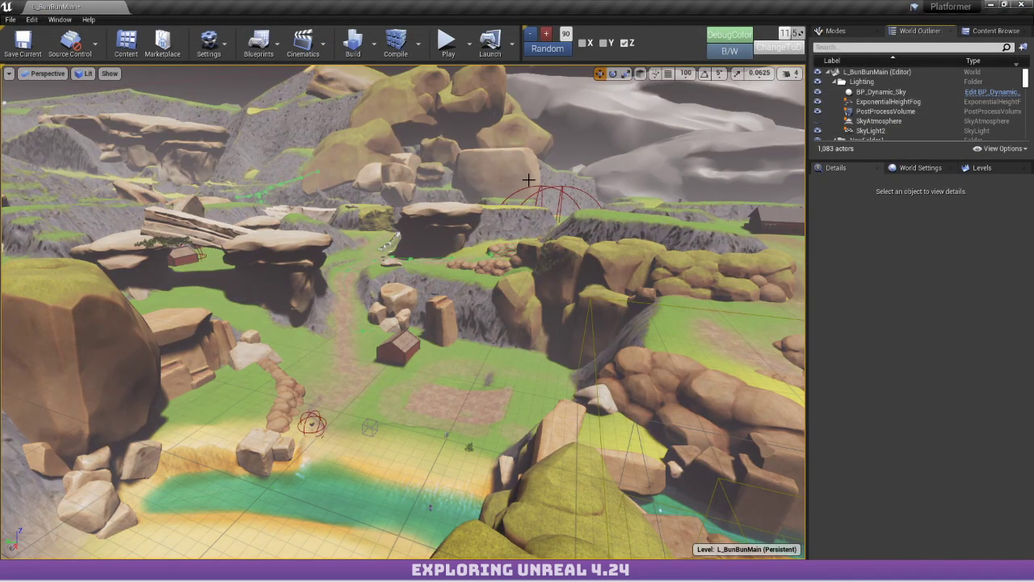
{"action": "left_click", "coordinate": [818, 121]}
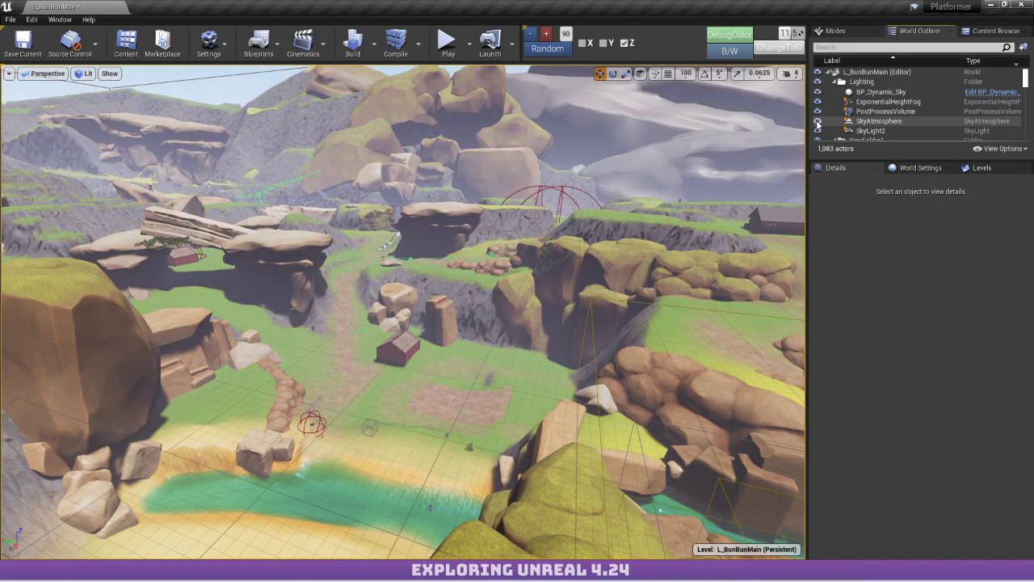
Enable Affects World on SkyLight2, switching it off and on again to compare its contribution to the terrain lighting.
{"action": "left_click", "coordinate": [871, 130]}
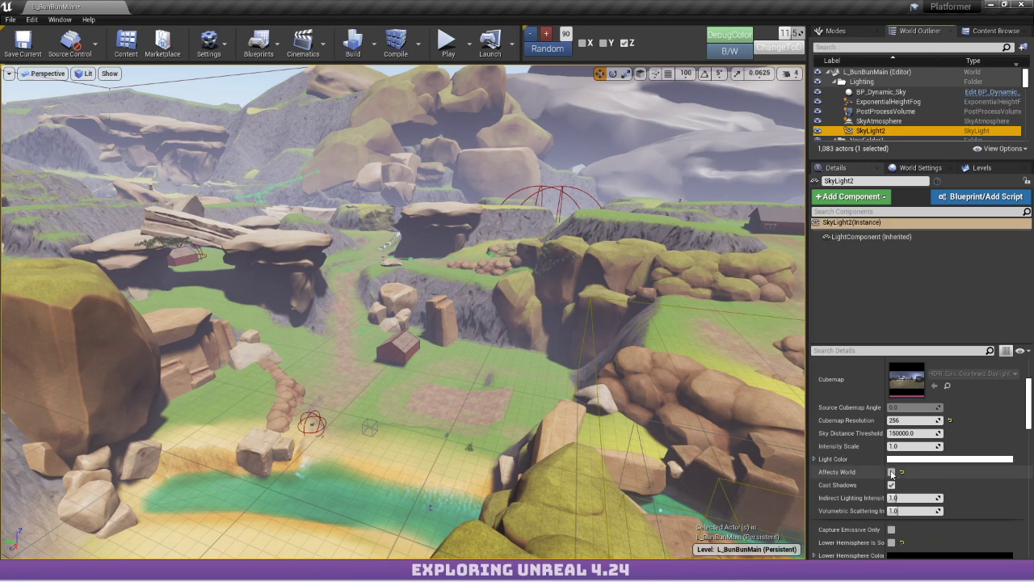
{"action": "left_click", "coordinate": [891, 472]}
{"action": "right_click_drag", "start_coordinate": [517, 324], "coordinate": [549, 307]}
{"action": "key", "text": "w"}
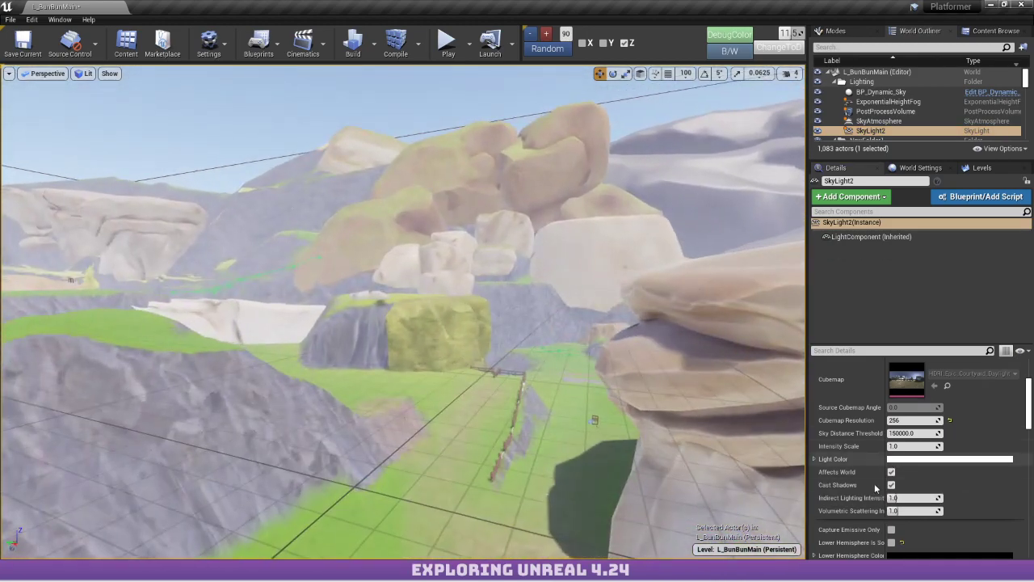
{"action": "left_click", "coordinate": [891, 472]}
{"action": "left_click", "coordinate": [891, 472]}
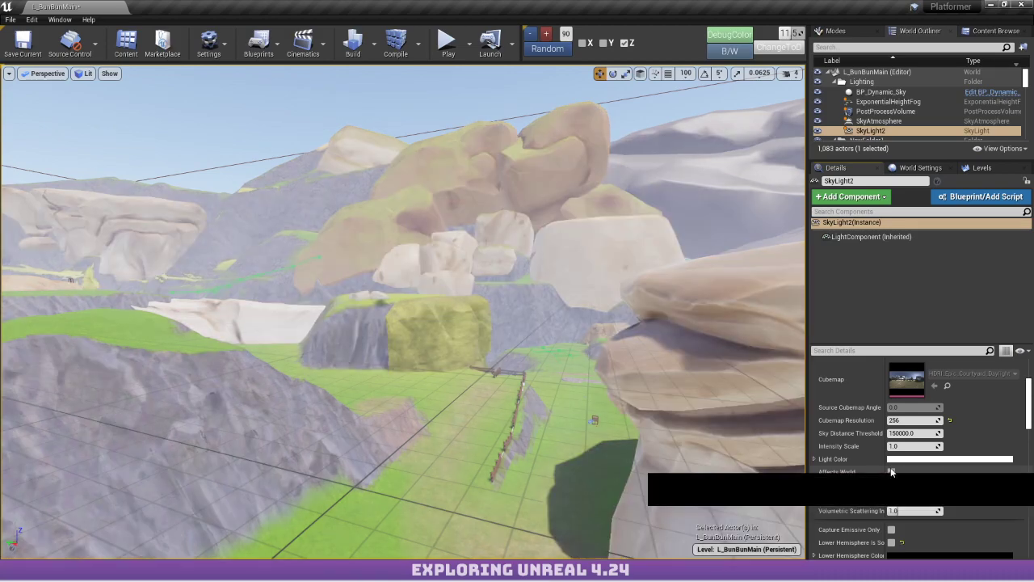
{"action": "right_click_drag", "start_coordinate": [483, 287], "coordinate": [727, 287]}
{"action": "right_click_drag", "start_coordinate": [447, 199], "coordinate": [565, 234]}
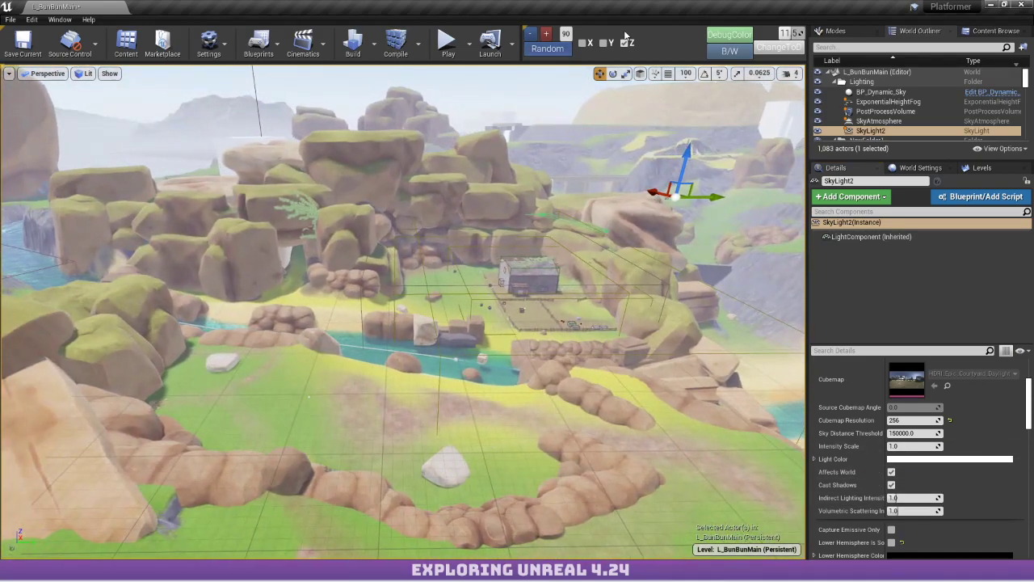
Preview the level in black and white, restore its colours and examine the lighting over the river and farmhouse.
{"action": "left_click", "coordinate": [729, 52]}
{"action": "left_click", "coordinate": [728, 57]}
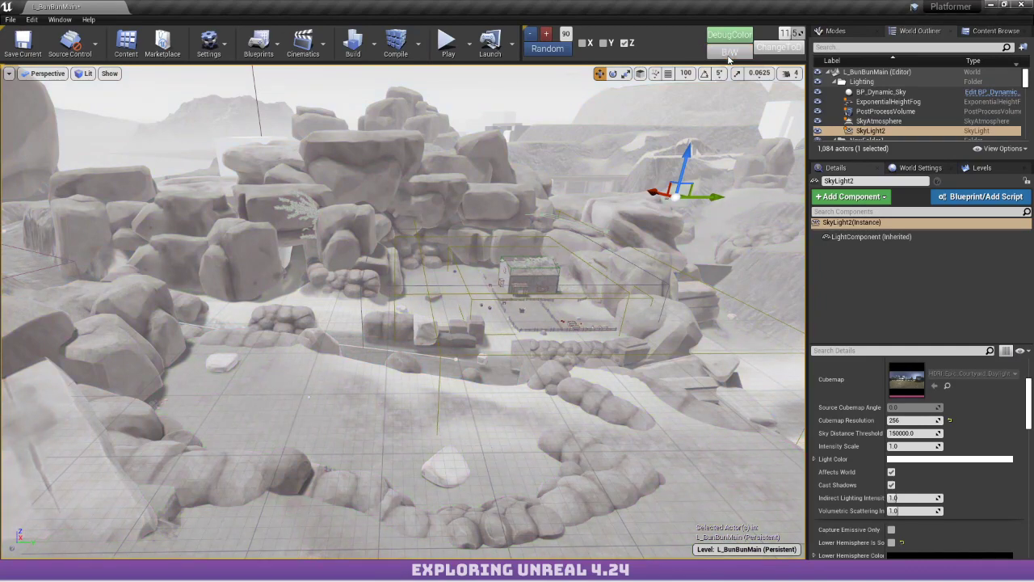
{"action": "right_click_drag", "start_coordinate": [561, 256], "coordinate": [561, 218]}
{"action": "right_click_drag", "start_coordinate": [506, 314], "coordinate": [505, 274]}
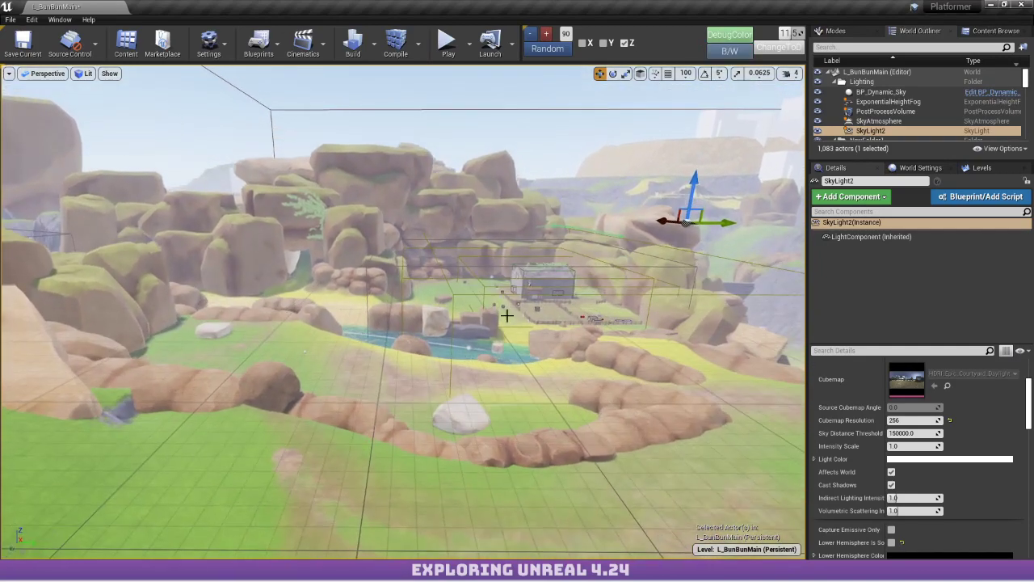
{"action": "right_click_drag", "start_coordinate": [506, 314], "coordinate": [541, 285]}
{"action": "right_click_drag", "start_coordinate": [607, 223], "coordinate": [607, 249]}
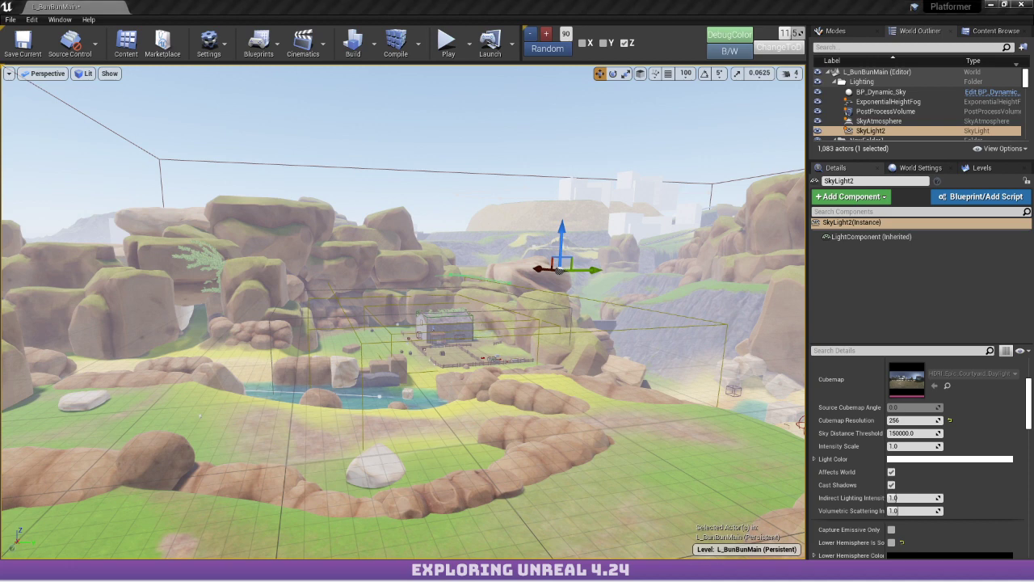
{"action": "left_click", "coordinate": [60, 19]}
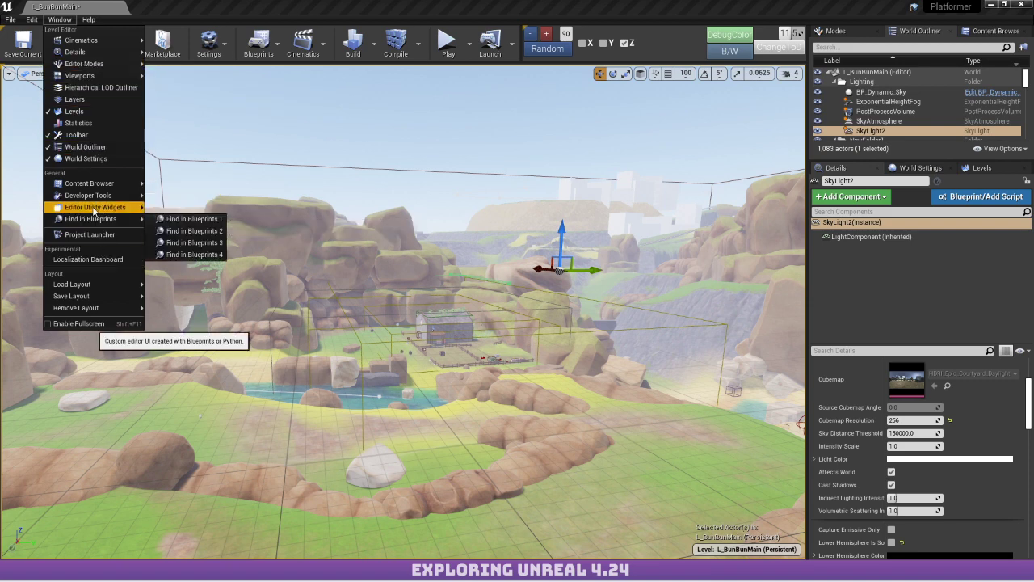
{"action": "mouse_move", "coordinate": [95, 210]}
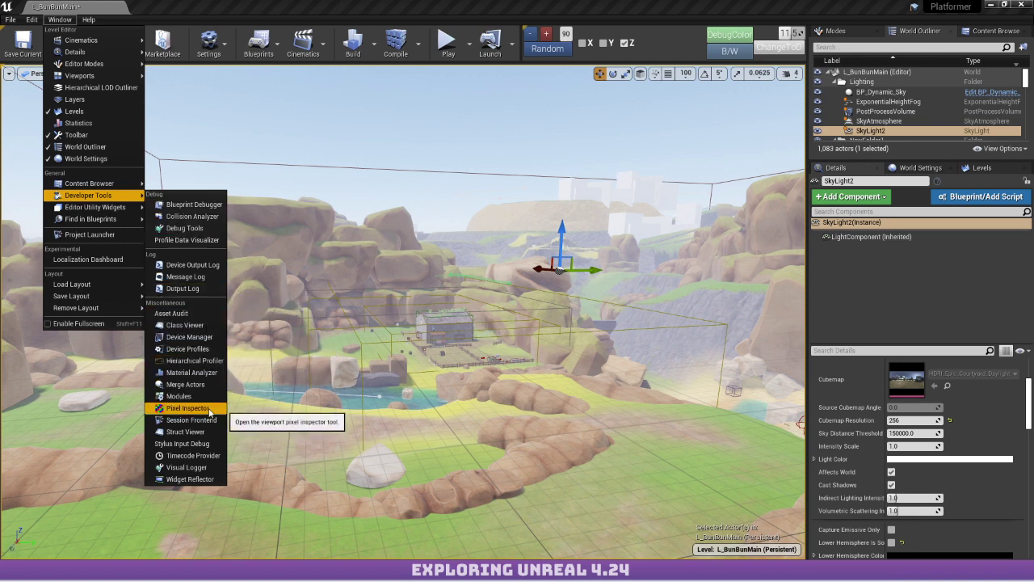
{"action": "mouse_move", "coordinate": [126, 187]}
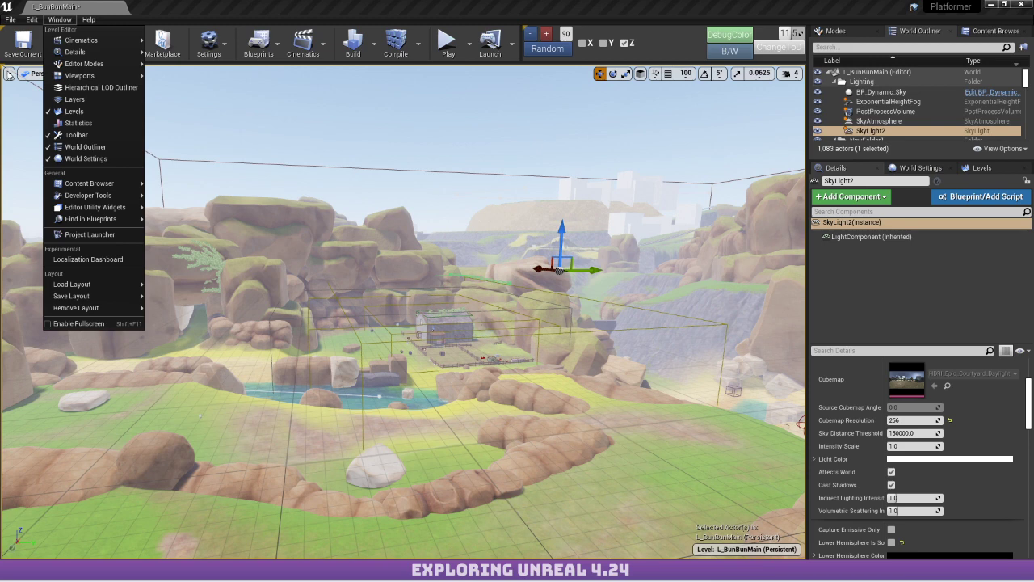
Change the exposure setting of the perspective viewport's Lit view mode.
{"action": "left_click", "coordinate": [10, 75]}
{"action": "left_click", "coordinate": [20, 74]}
{"action": "left_click", "coordinate": [9, 73]}
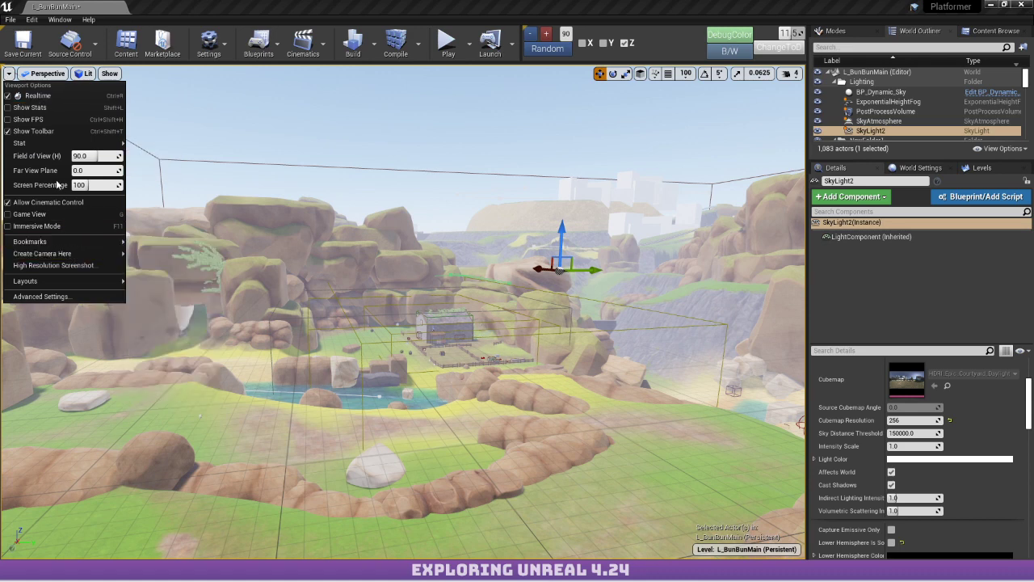
{"action": "mouse_move", "coordinate": [44, 73]}
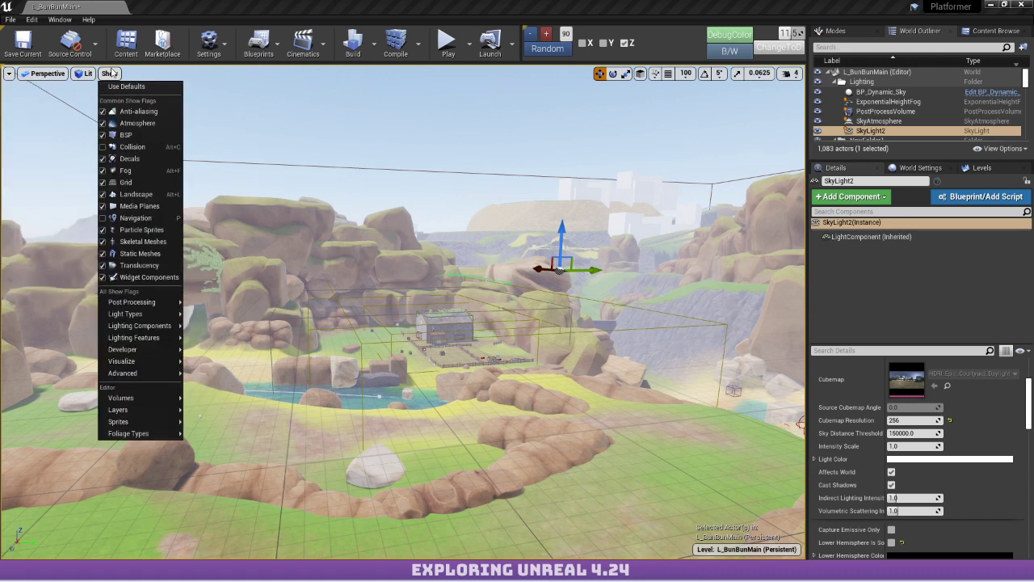
{"action": "mouse_move", "coordinate": [85, 74]}
{"action": "left_click", "coordinate": [97, 276]}
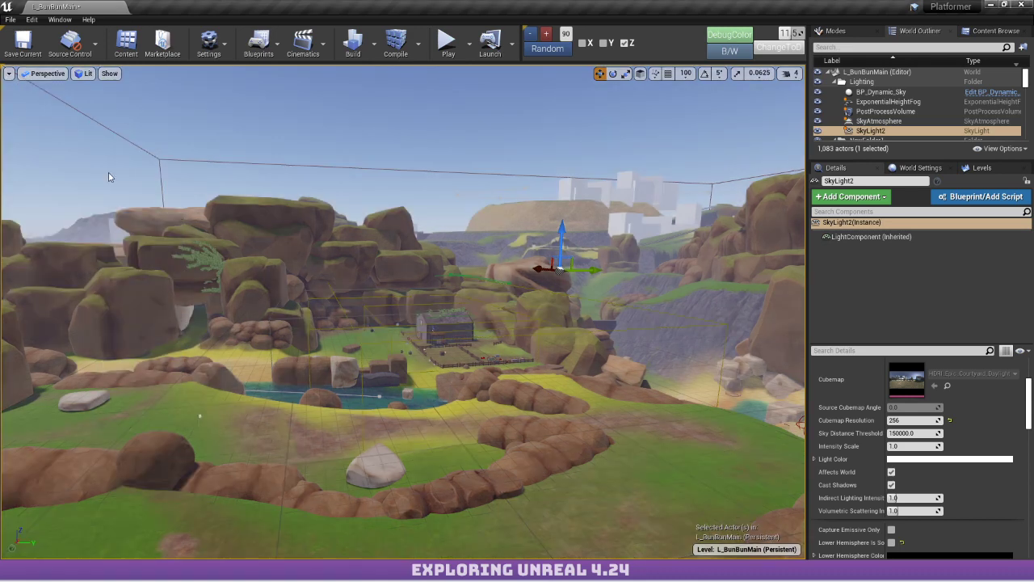
{"action": "left_click_drag", "start_coordinate": [130, 289], "coordinate": [103, 288]}
{"action": "left_click", "coordinate": [75, 276]}
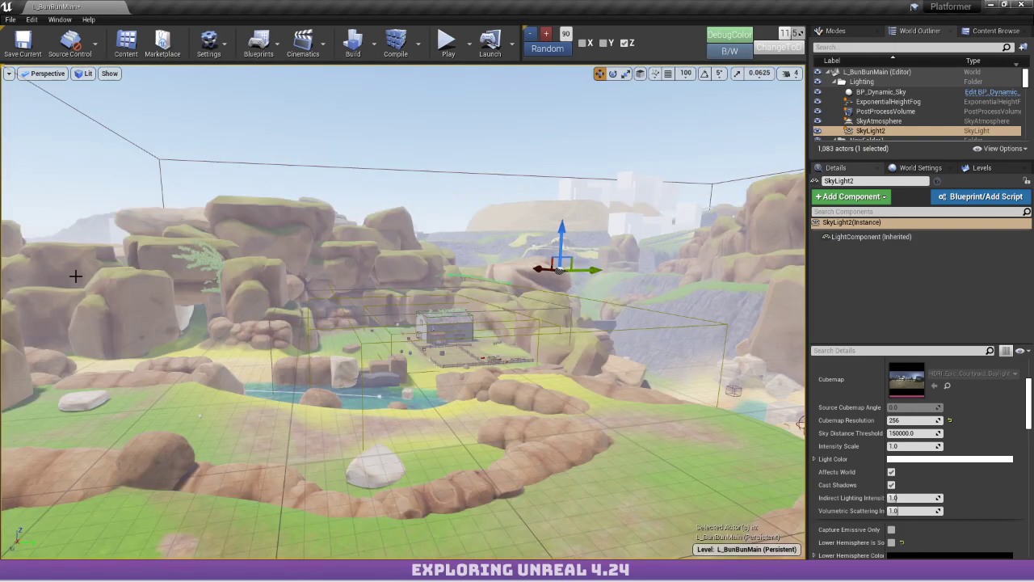
{"action": "left_click", "coordinate": [87, 73]}
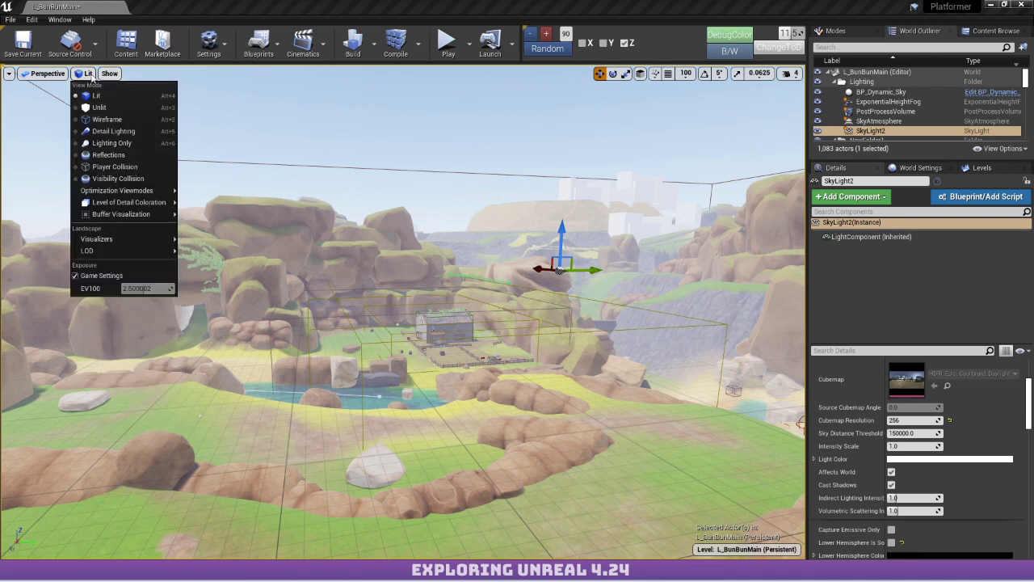
{"action": "left_click", "coordinate": [88, 74]}
{"action": "left_click", "coordinate": [88, 73]}
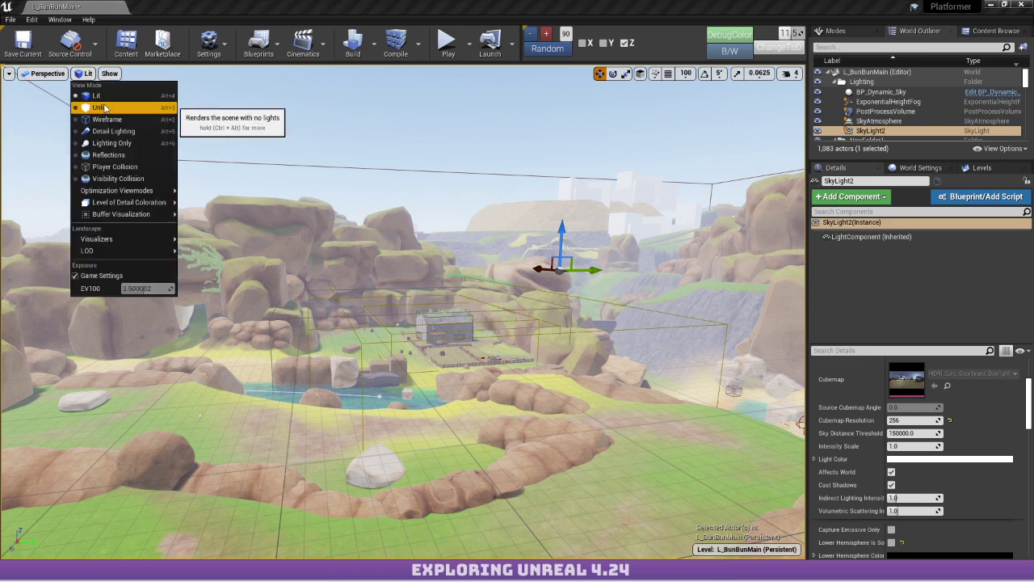
{"action": "left_click", "coordinate": [60, 19]}
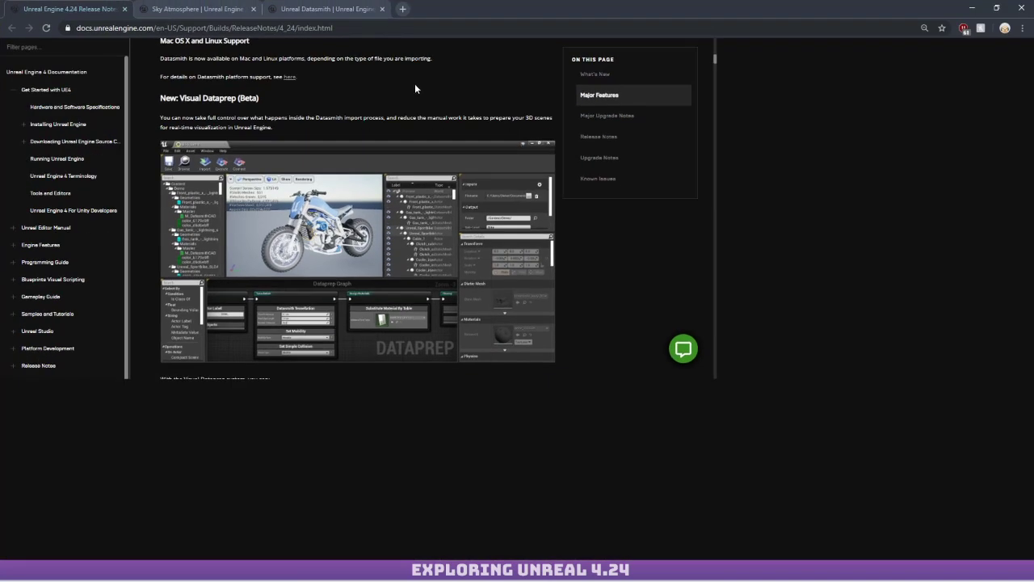
Read the Datasmith and Visual Dataprep sections of the release notes in the browser, then open the Visual Dataprep documentation in a new tab.
{"action": "scroll", "coordinate": [394, 179], "scroll_direction": "up", "scroll_amount": 4}
{"action": "scroll", "coordinate": [393, 178], "scroll_direction": "down", "scroll_amount": 1}
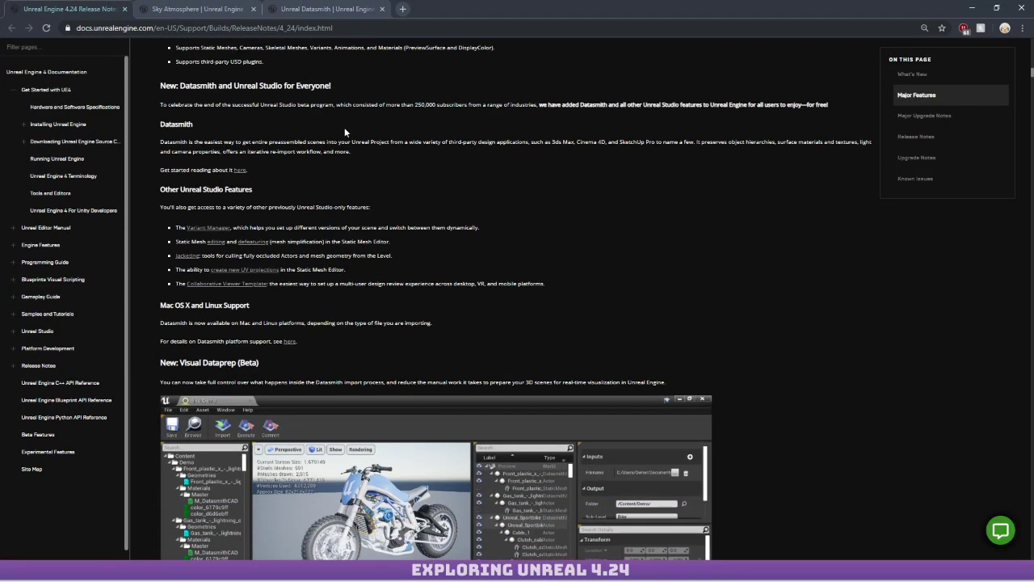
{"action": "scroll", "coordinate": [344, 127], "scroll_direction": "down", "scroll_amount": 4}
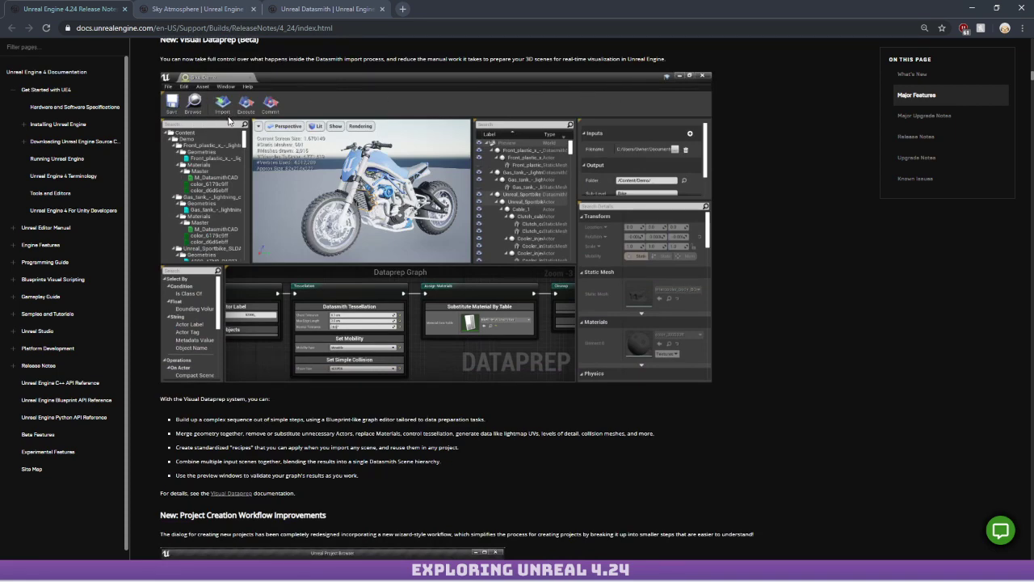
{"action": "scroll", "coordinate": [499, 135], "scroll_direction": "down", "scroll_amount": 2}
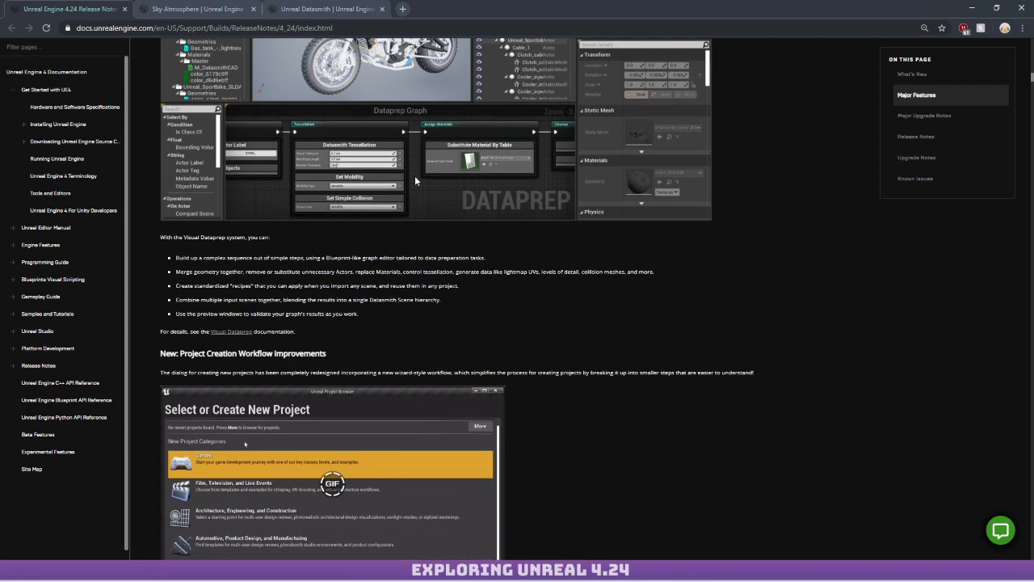
{"action": "middle_click", "coordinate": [231, 332]}
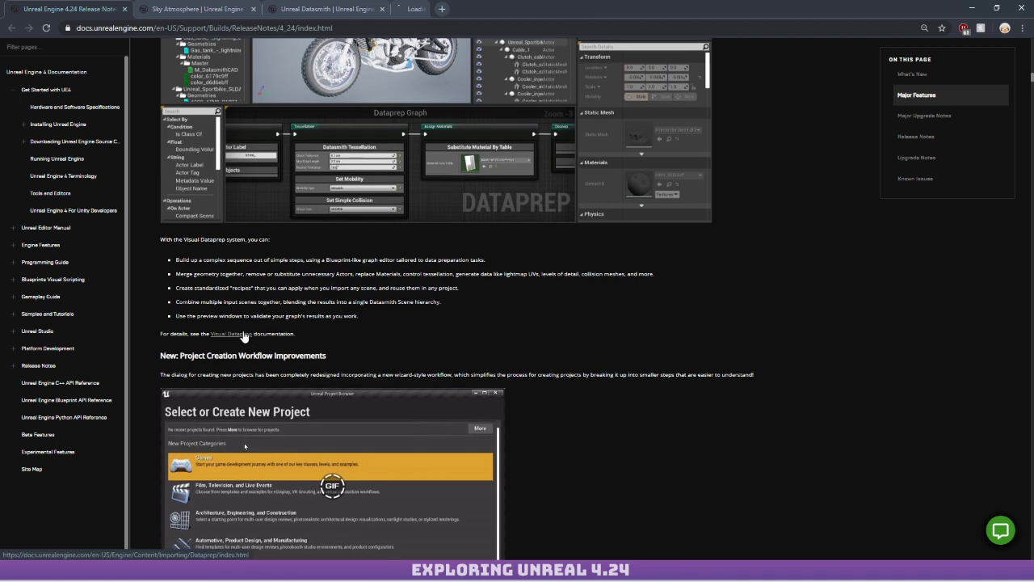
{"action": "left_click", "coordinate": [498, 6]}
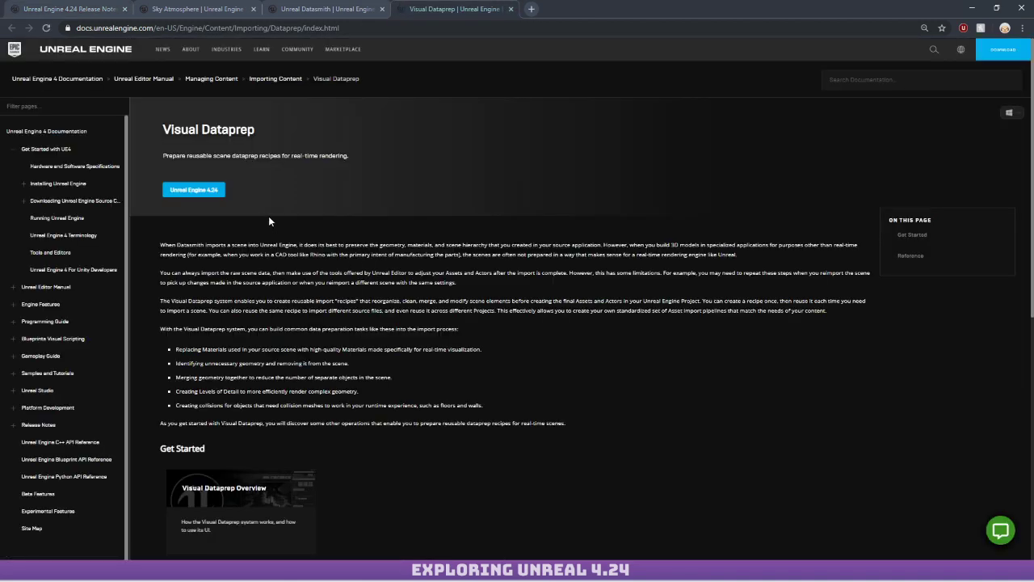
Open the Visual Dataprep Overview page and read how to enable the plugins and create a Dataprep asset.
{"action": "scroll", "coordinate": [269, 220], "scroll_direction": "down", "scroll_amount": 5}
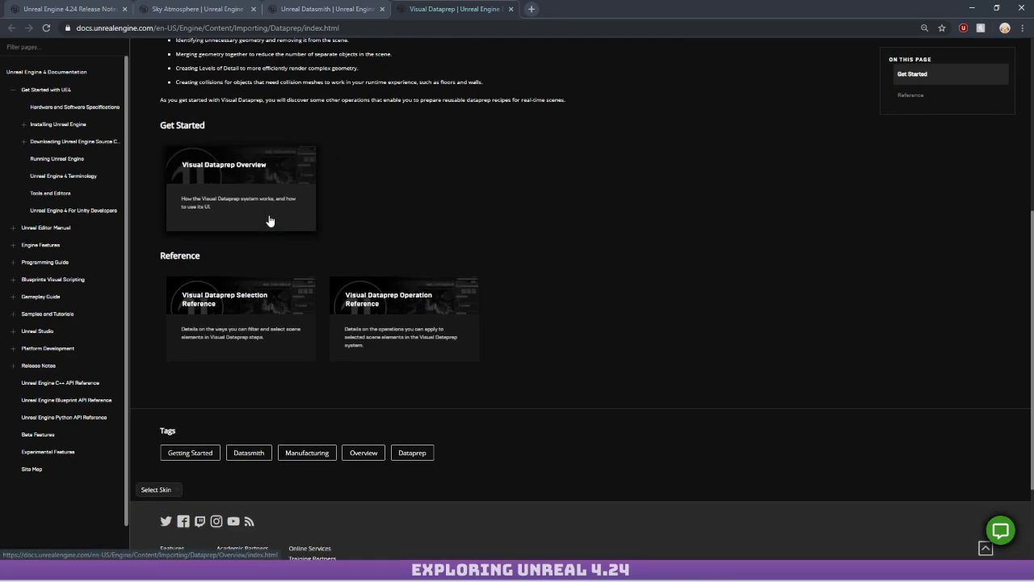
{"action": "left_click", "coordinate": [203, 167]}
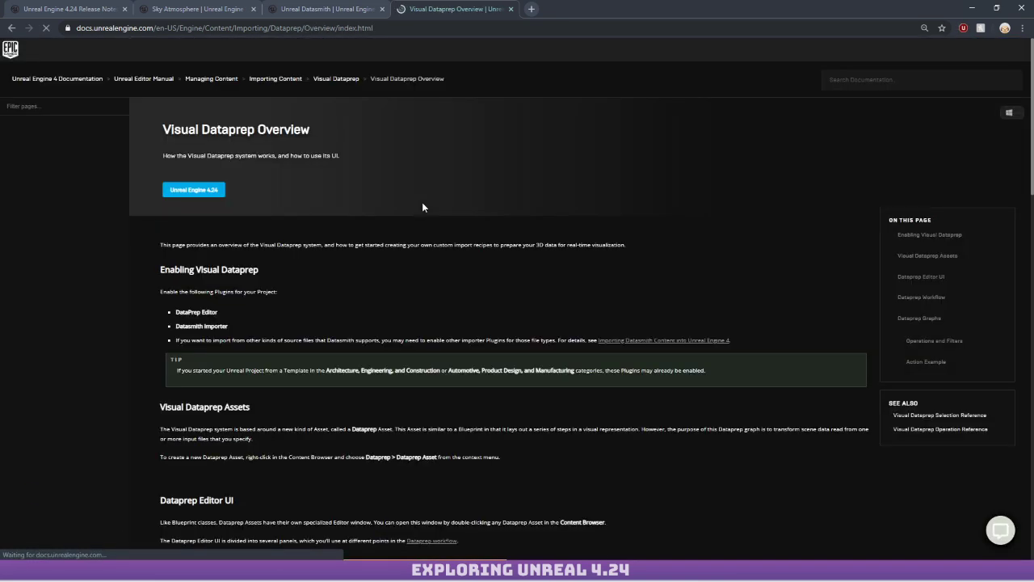
{"action": "scroll", "coordinate": [395, 226], "scroll_direction": "down", "scroll_amount": 3}
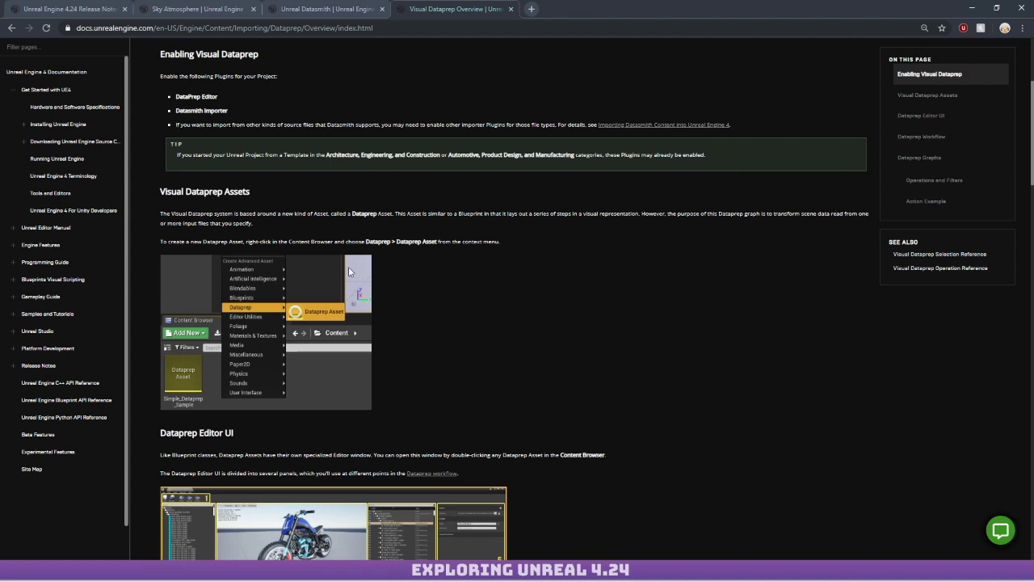
{"action": "scroll", "coordinate": [372, 317], "scroll_direction": "down", "scroll_amount": 3}
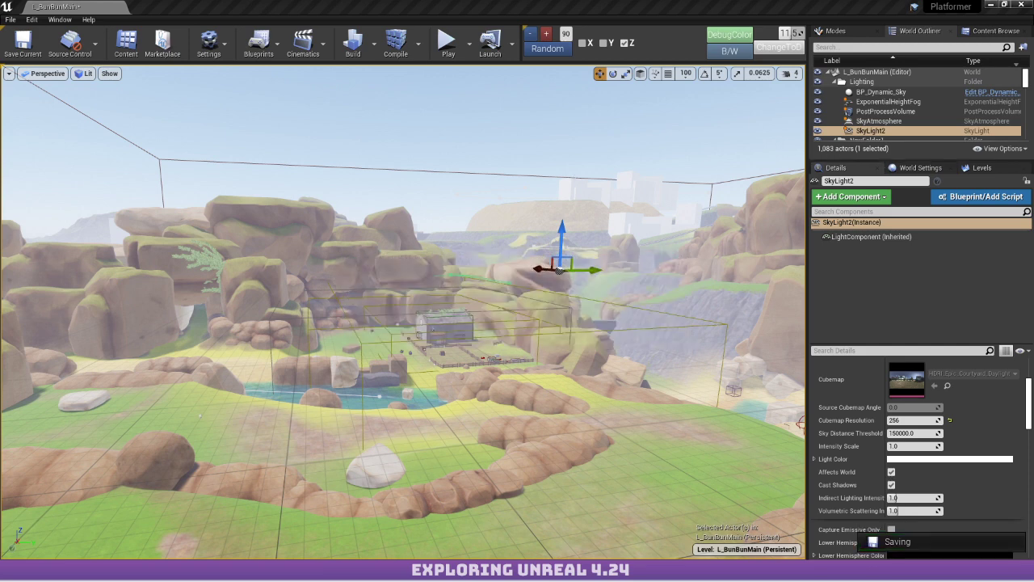
In Unreal Editor, display the World Settings and enlarge the World Outliner area above them.
{"action": "left_click", "coordinate": [982, 169]}
{"action": "left_click", "coordinate": [929, 168]}
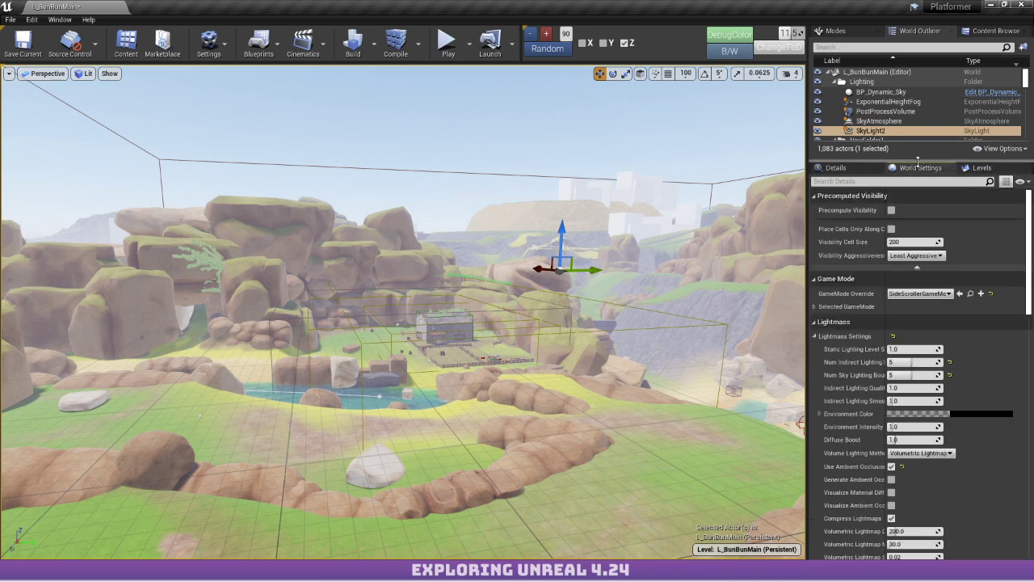
{"action": "left_click_drag", "start_coordinate": [915, 160], "coordinate": [925, 294]}
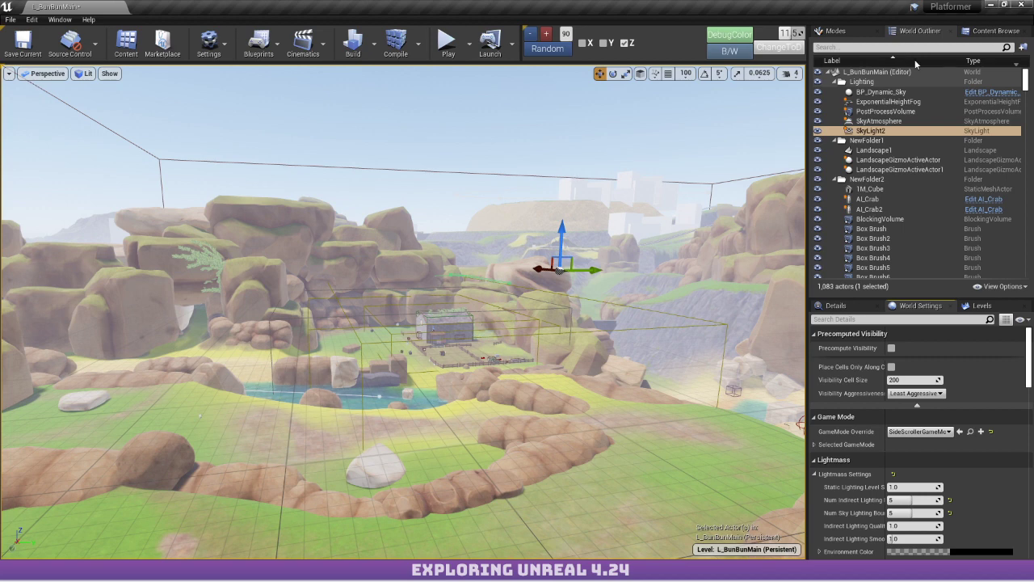
Browse the project content to the BluePrints/BuildTools/Testers folder and check which advanced asset types can be created there.
{"action": "left_click", "coordinate": [979, 32]}
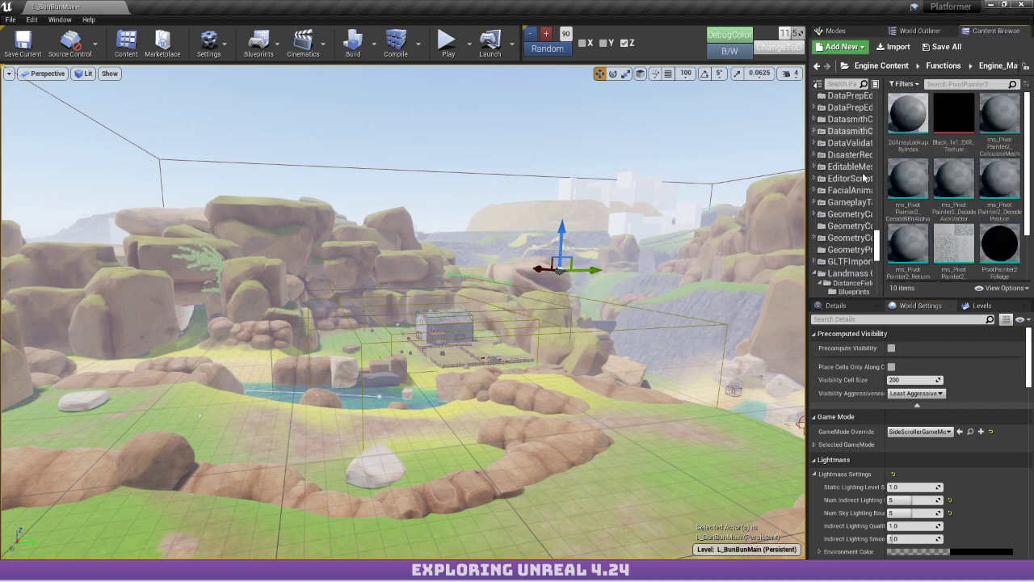
{"action": "left_click_drag", "start_coordinate": [878, 245], "coordinate": [881, 94]}
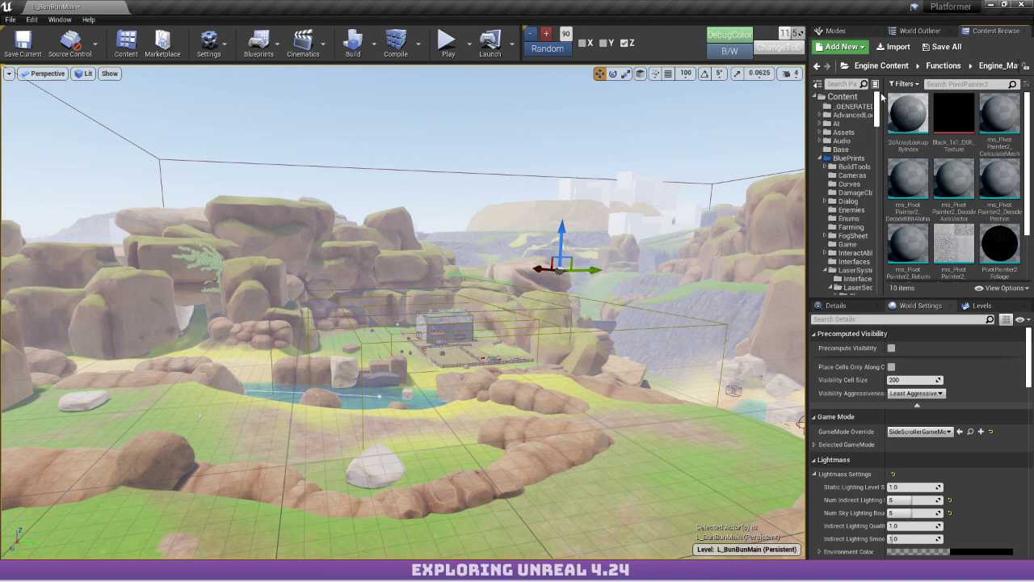
{"action": "left_click", "coordinate": [848, 158]}
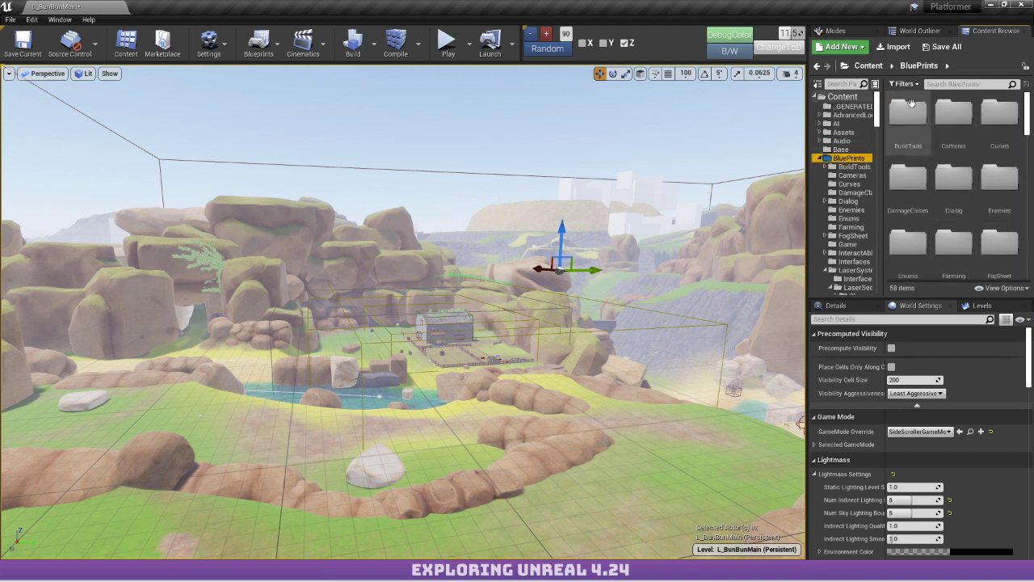
{"action": "double_click", "coordinate": [908, 109]}
{"action": "left_click", "coordinate": [915, 120]}
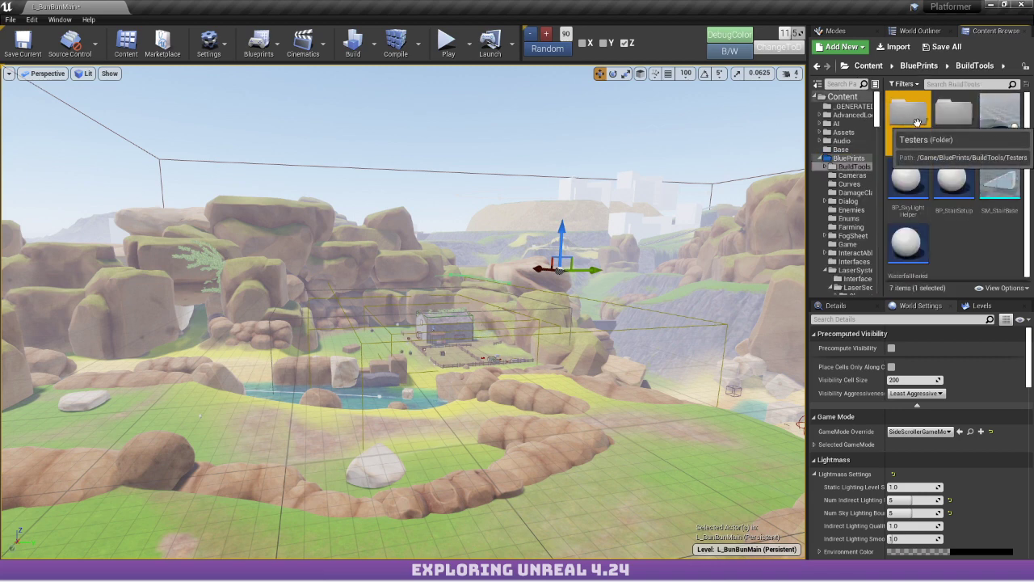
{"action": "double_click", "coordinate": [916, 121]}
{"action": "right_click", "coordinate": [951, 224]}
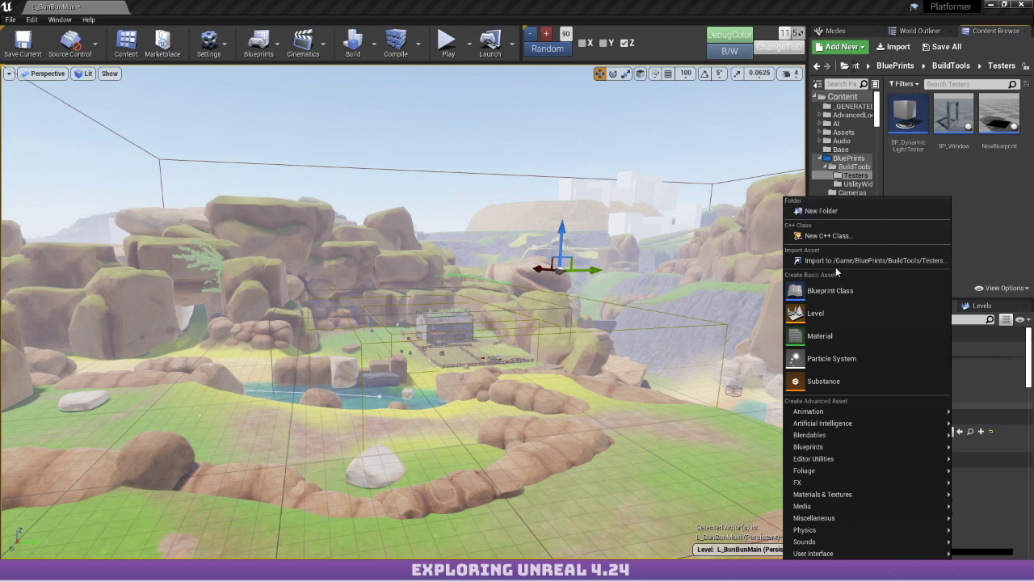
{"action": "mouse_move", "coordinate": [827, 439]}
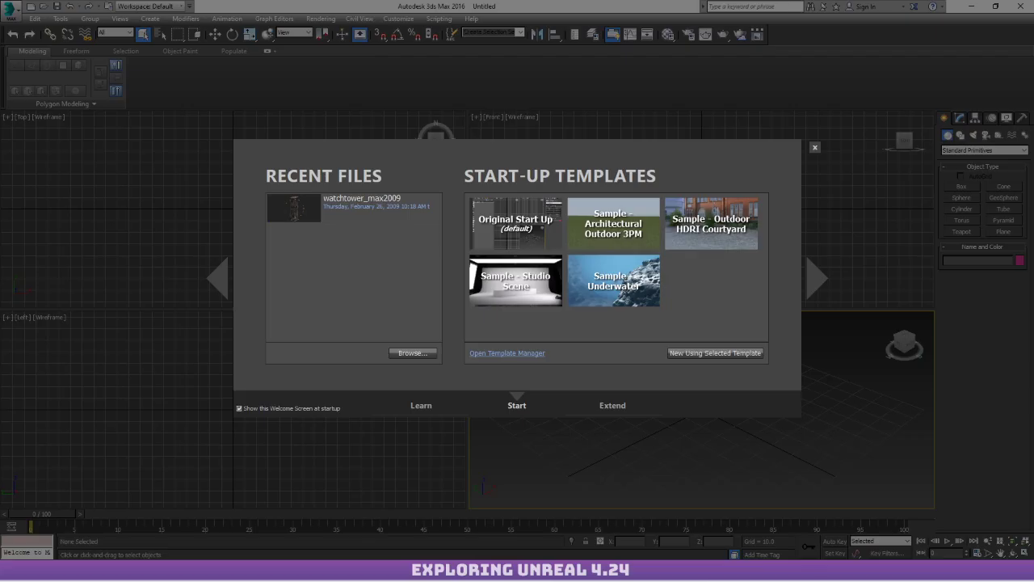
Dismiss the 3ds Max welcome screen and switch to the browser window with the Unreal Engine 4.24 release notes.
{"action": "left_click", "coordinate": [813, 148]}
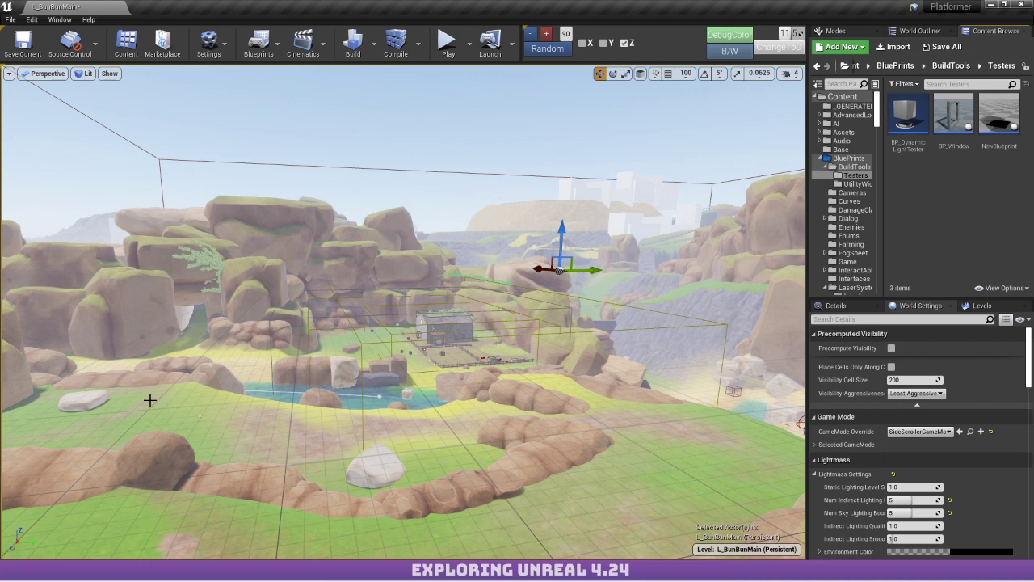
{"action": "key", "text": "super"}
{"action": "mouse_move", "coordinate": [173, 569]}
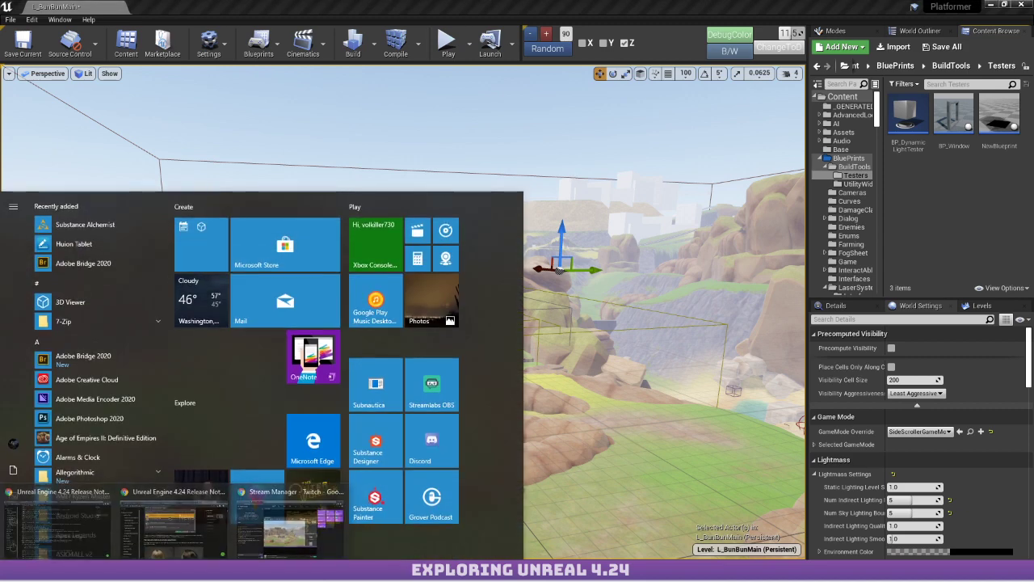
{"action": "left_click", "coordinate": [173, 522]}
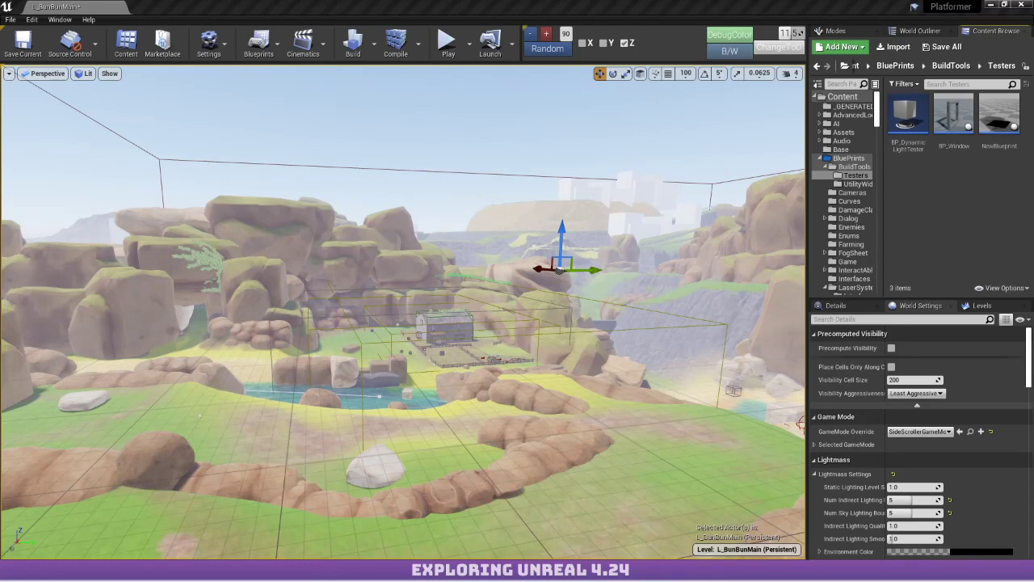
Look through the advanced asset categories available in the Testers folder for a Dataprep asset.
{"action": "left_click", "coordinate": [946, 167]}
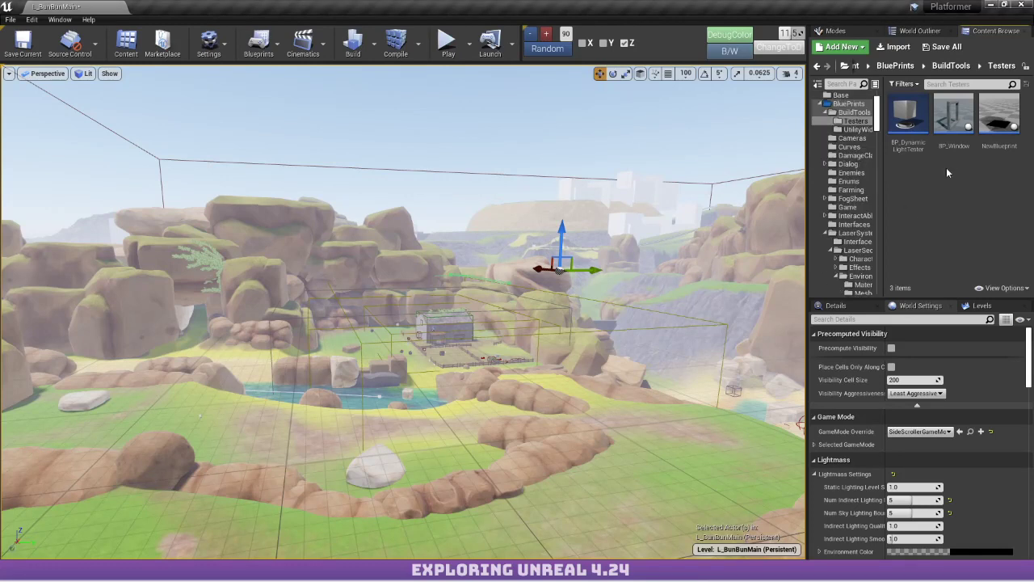
{"action": "right_click", "coordinate": [939, 185]}
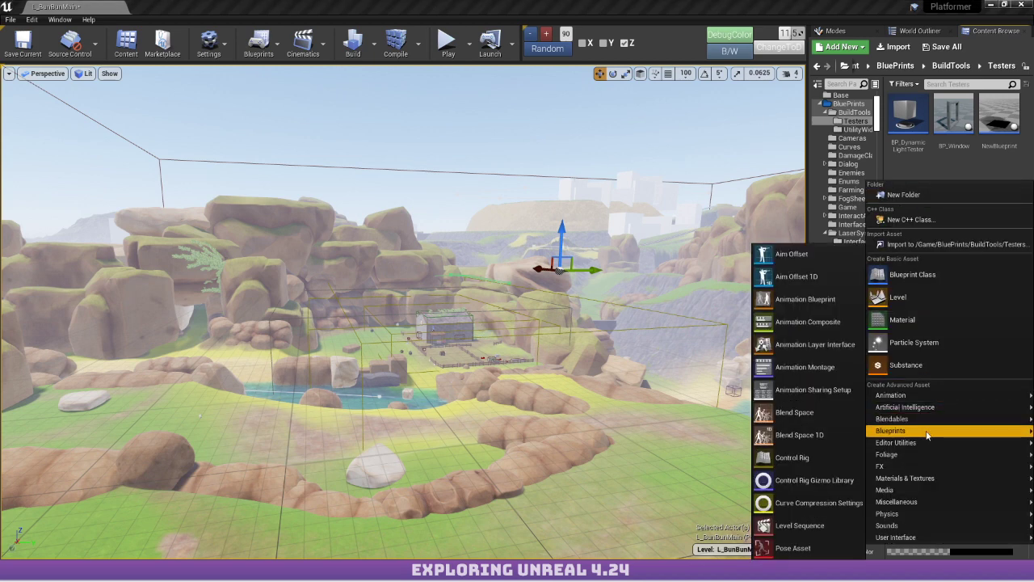
{"action": "mouse_move", "coordinate": [926, 436]}
{"action": "mouse_move", "coordinate": [898, 443]}
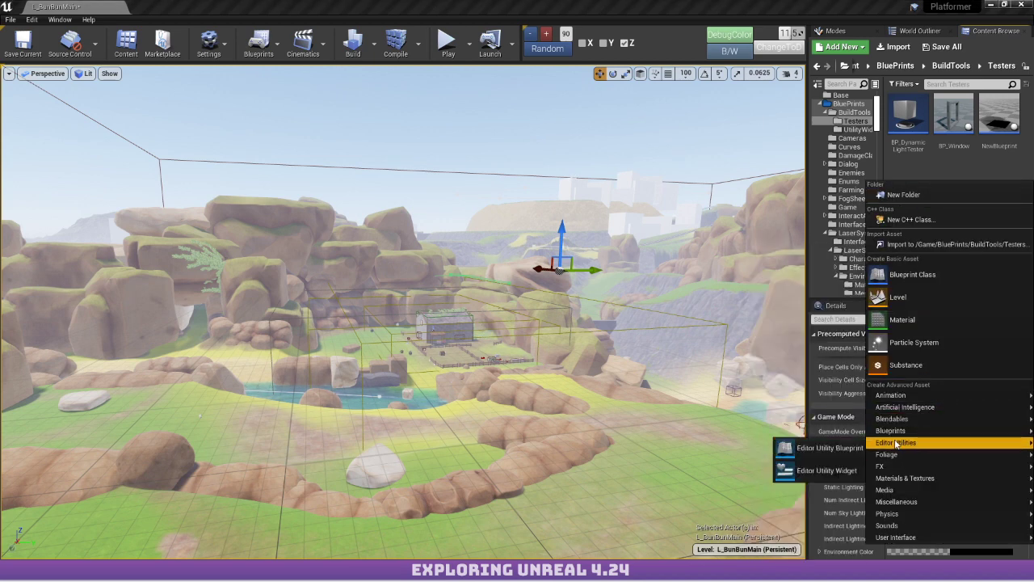
Open the plugin manager and search the plugins for "data".
{"action": "left_click", "coordinate": [208, 42]}
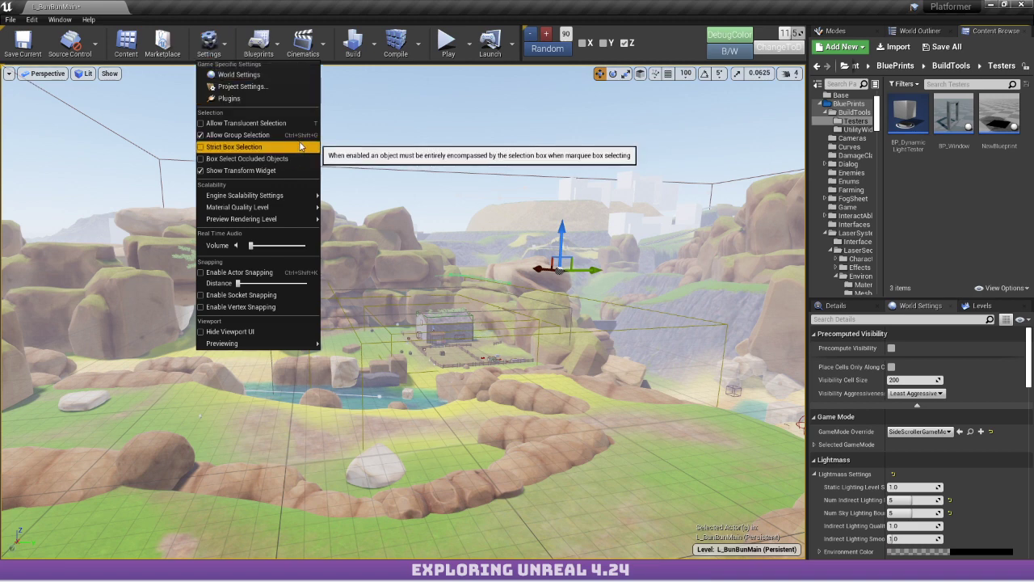
{"action": "left_click", "coordinate": [252, 96]}
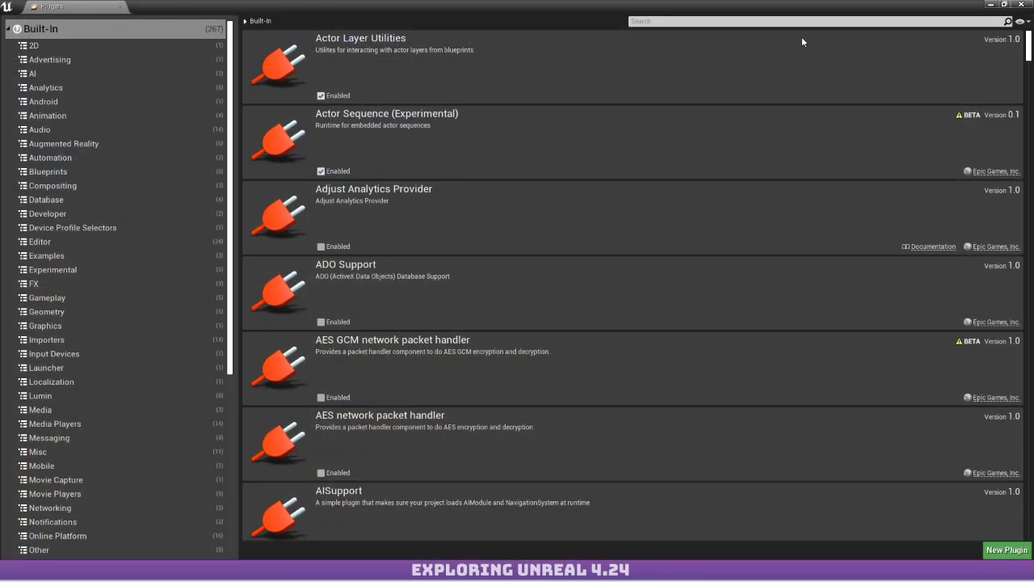
{"action": "left_click", "coordinate": [724, 21]}
{"action": "type", "text": "data"}
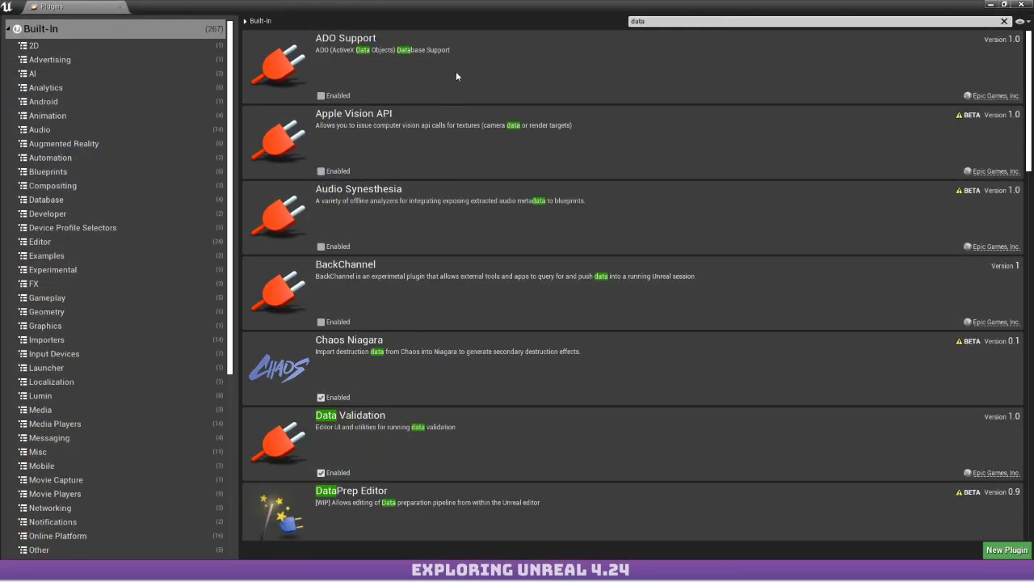
Enable the Datasmith FBX Importer plugin among the "data" search results, accepting its beta status.
{"action": "scroll", "coordinate": [422, 219], "scroll_direction": "down", "scroll_amount": 5}
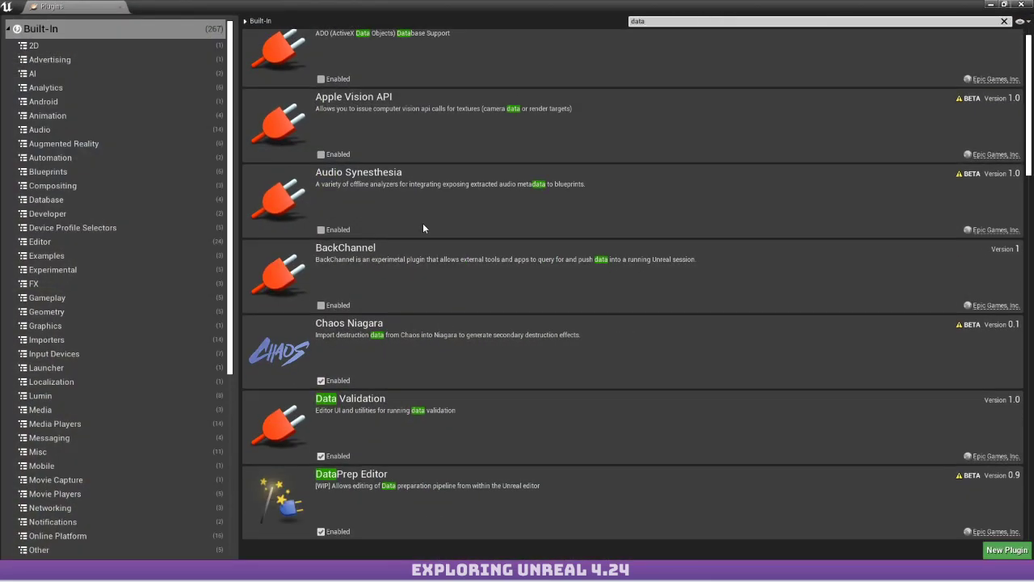
{"action": "scroll", "coordinate": [429, 213], "scroll_direction": "down", "scroll_amount": 3}
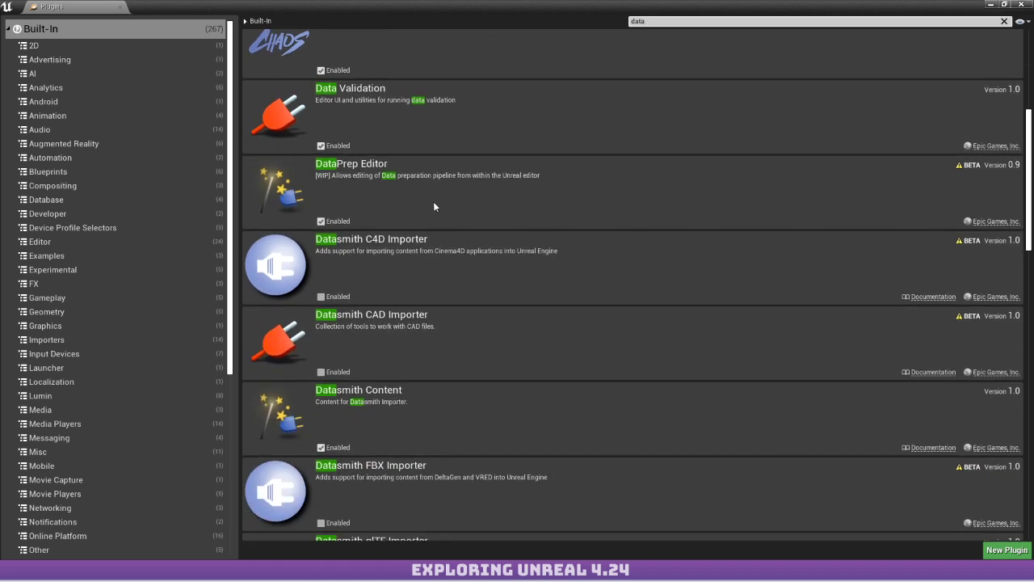
{"action": "scroll", "coordinate": [436, 202], "scroll_direction": "down", "scroll_amount": 4}
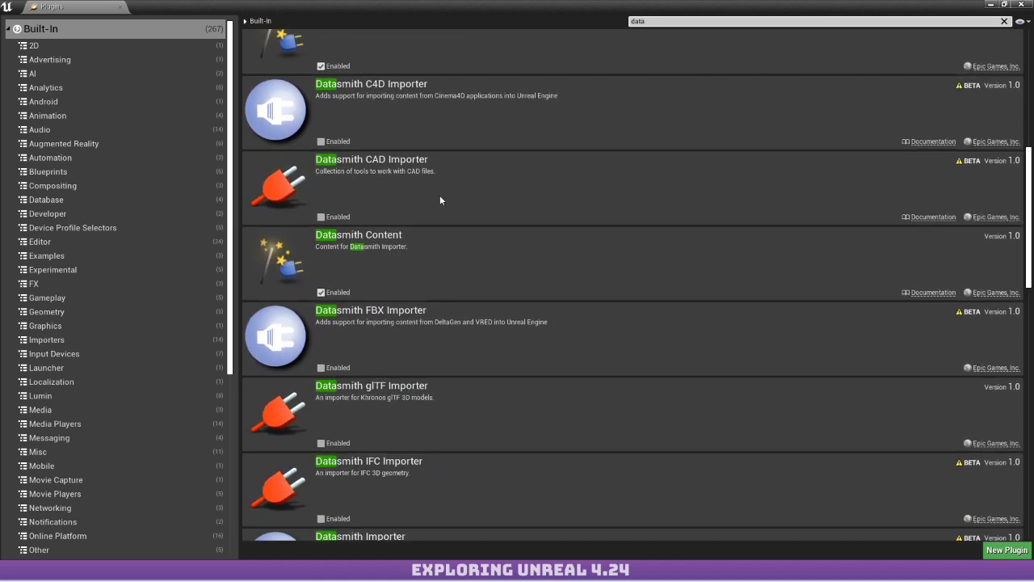
{"action": "scroll", "coordinate": [440, 199], "scroll_direction": "down", "scroll_amount": 2}
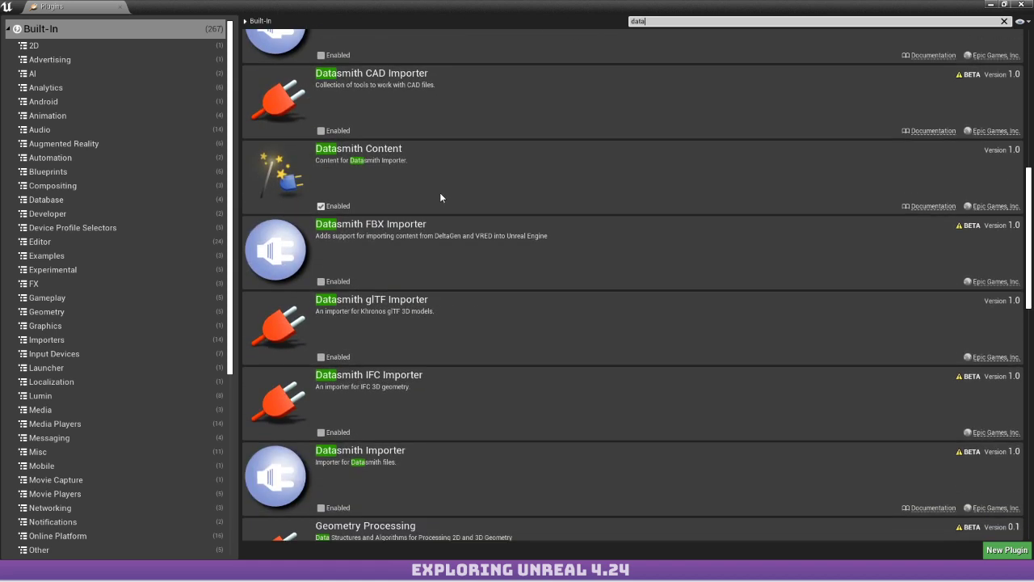
{"action": "left_click", "coordinate": [320, 282]}
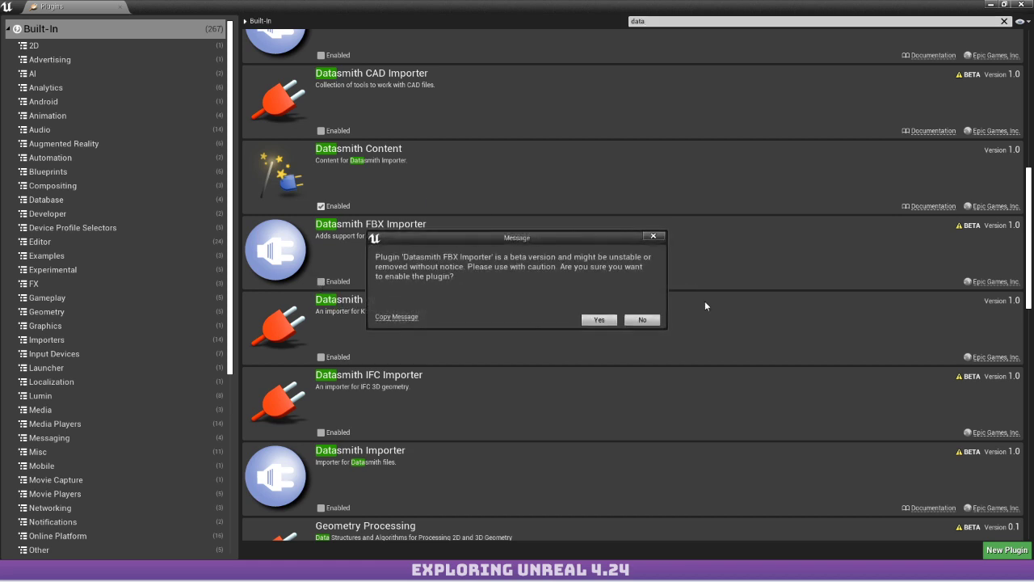
{"action": "left_click", "coordinate": [598, 319]}
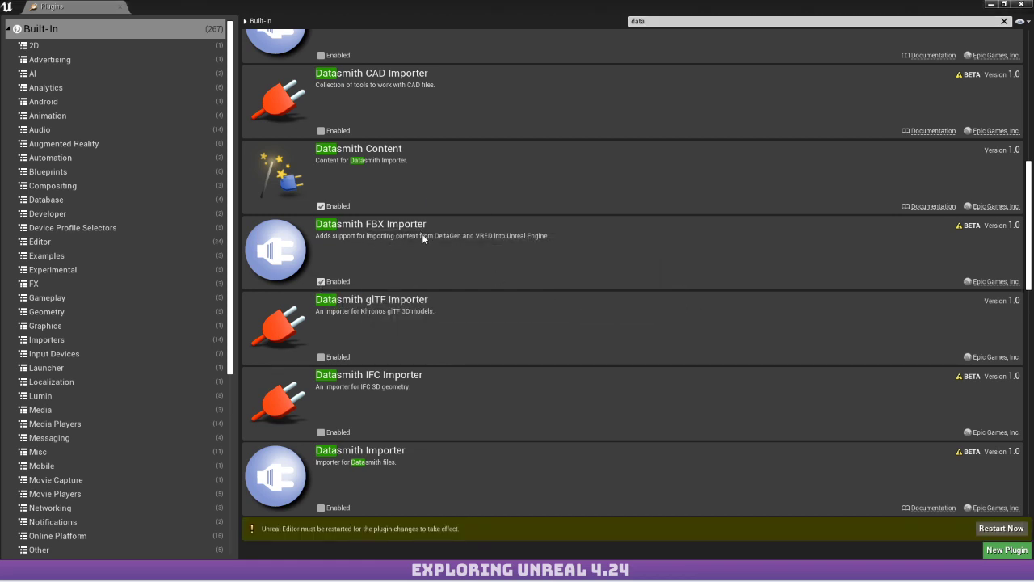
Enable the Datasmith Importer plugin for Datasmith files as well, accepting its beta status.
{"action": "scroll", "coordinate": [417, 222], "scroll_direction": "down", "scroll_amount": 4}
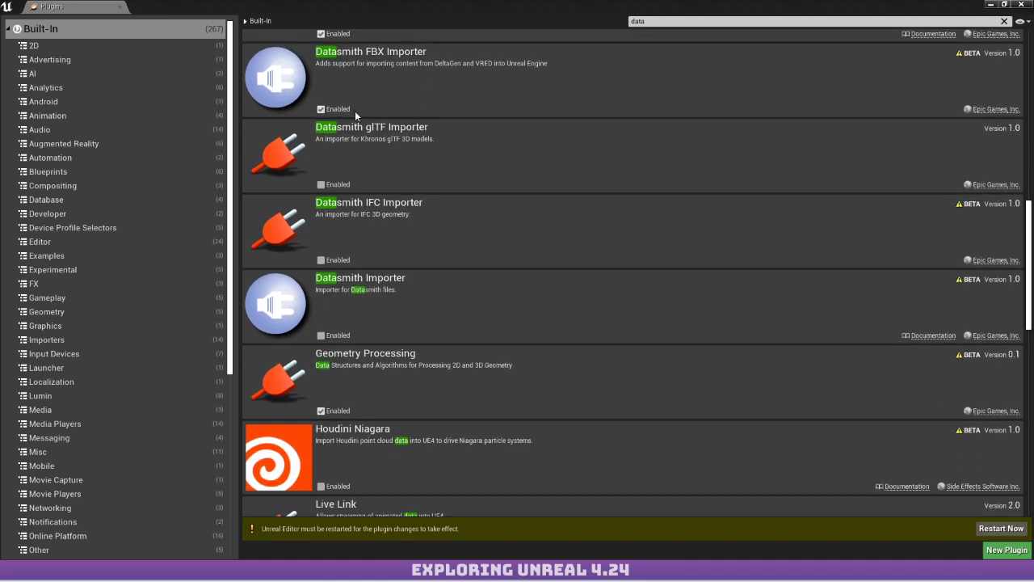
{"action": "scroll", "coordinate": [347, 202], "scroll_direction": "down", "scroll_amount": 2}
{"action": "left_click", "coordinate": [321, 232]}
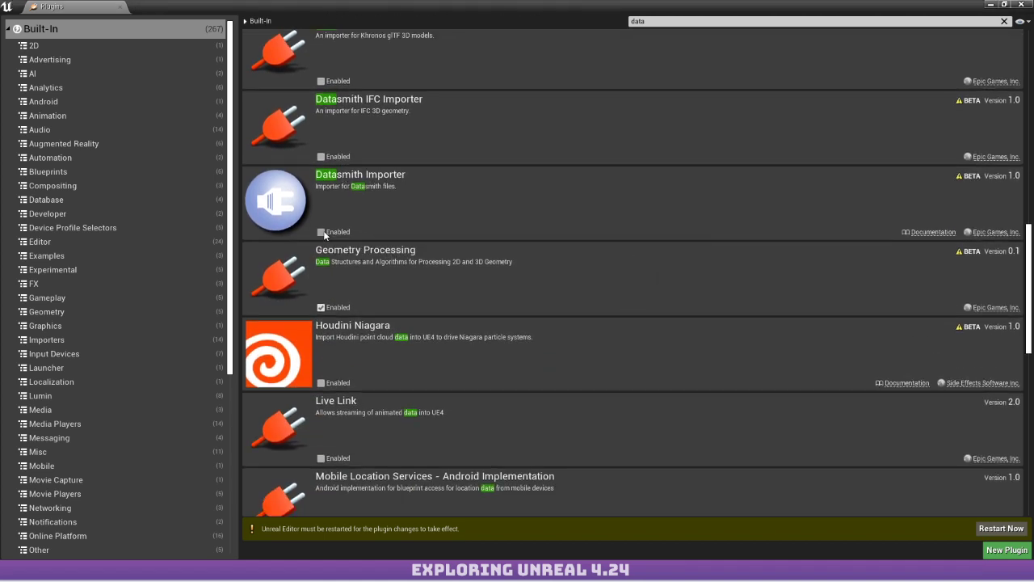
{"action": "left_click", "coordinate": [596, 317]}
Look through the remaining plugins matching "data", from Geometry Processing down to Variant Manager Content.
{"action": "scroll", "coordinate": [342, 198], "scroll_direction": "down", "scroll_amount": 1}
{"action": "scroll", "coordinate": [342, 194], "scroll_direction": "down", "scroll_amount": 3}
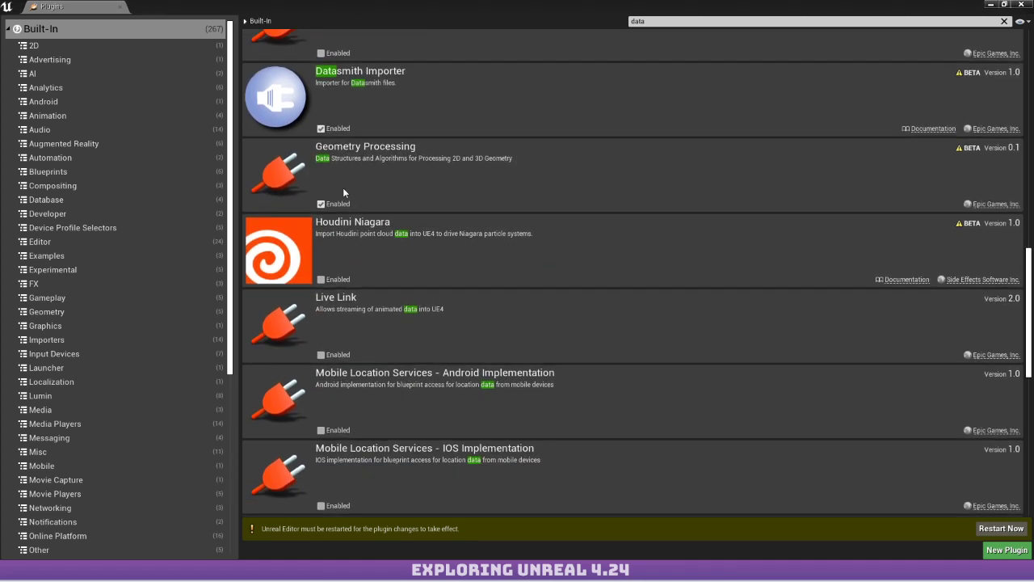
{"action": "scroll", "coordinate": [346, 189], "scroll_direction": "down", "scroll_amount": 2}
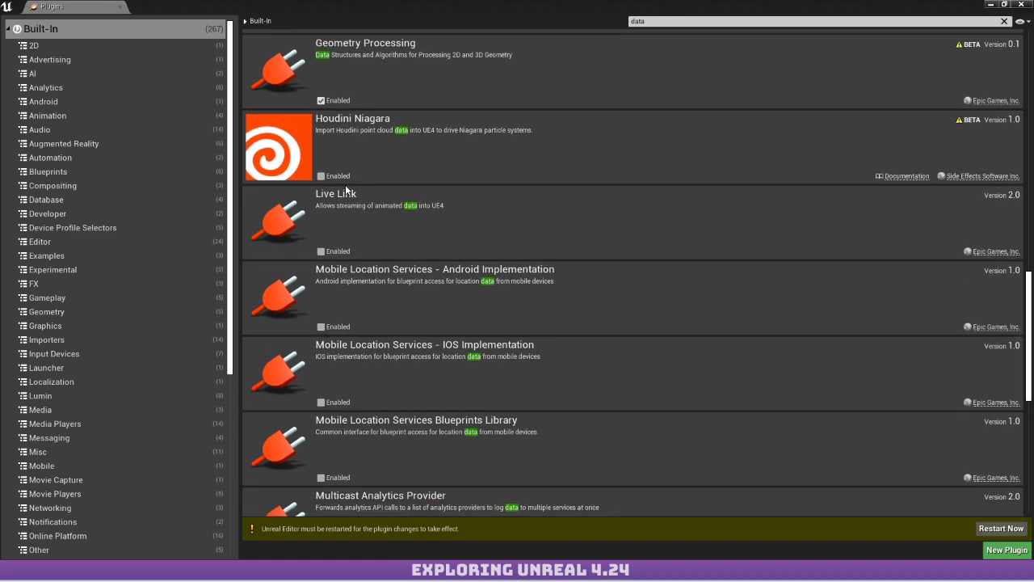
{"action": "scroll", "coordinate": [357, 176], "scroll_direction": "down", "scroll_amount": 9}
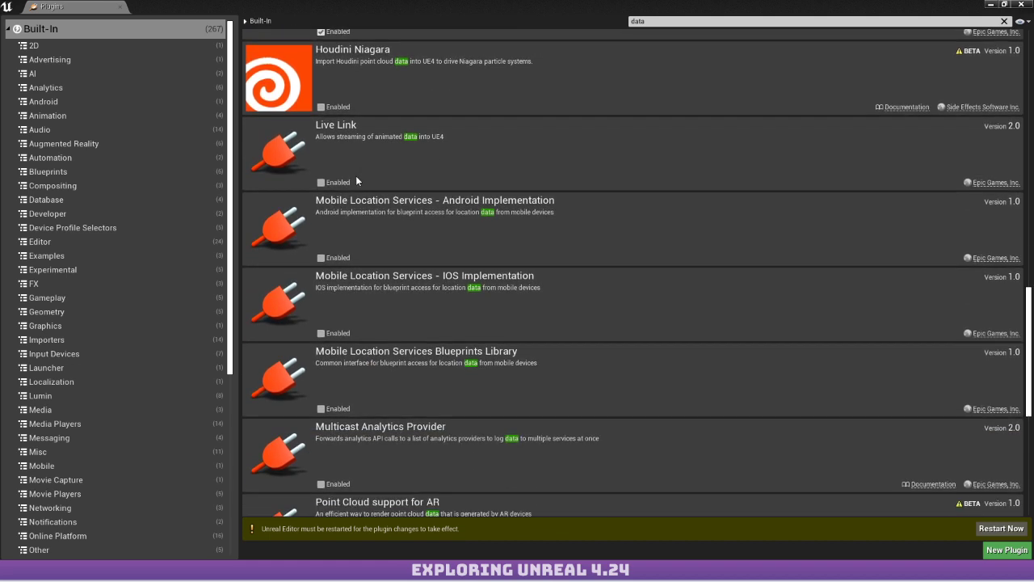
{"action": "scroll", "coordinate": [358, 180], "scroll_direction": "down", "scroll_amount": 1}
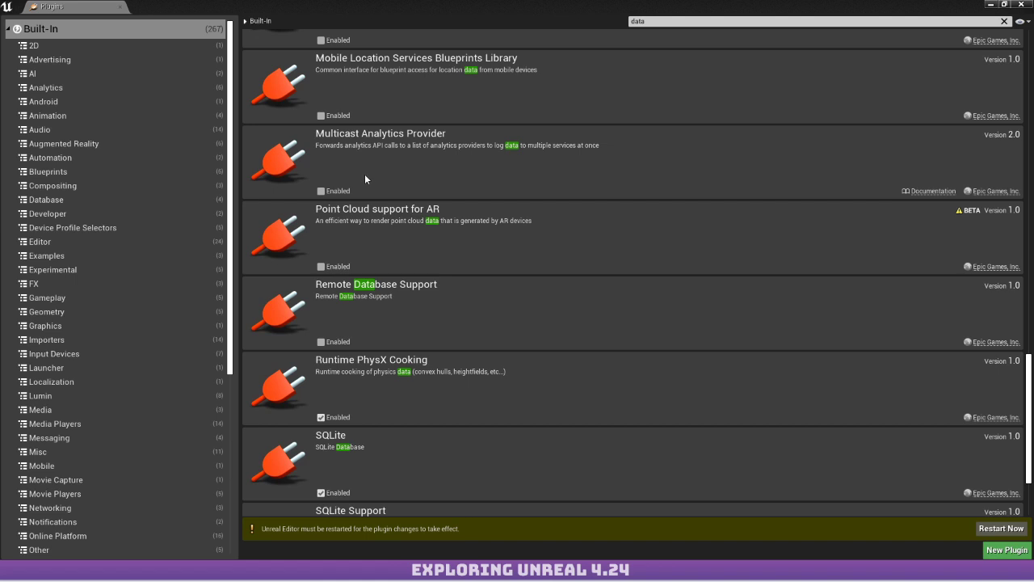
{"action": "scroll", "coordinate": [366, 176], "scroll_direction": "down", "scroll_amount": 3}
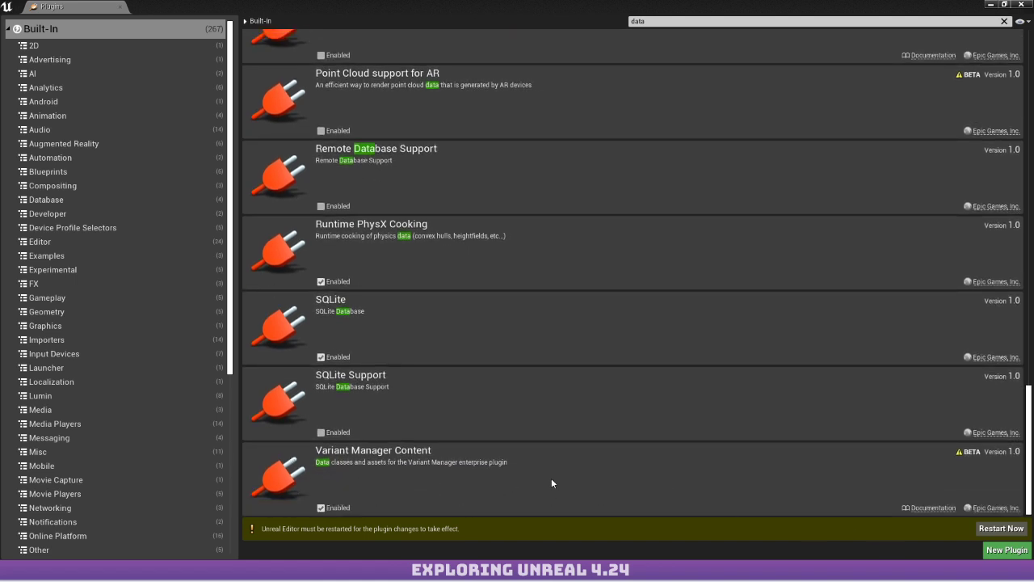
Check plugin categories such as Graphics, Experimental, Blueprints, Lumin and Localization for plugins matching "data".
{"action": "left_click", "coordinate": [97, 339]}
{"action": "left_click", "coordinate": [89, 326]}
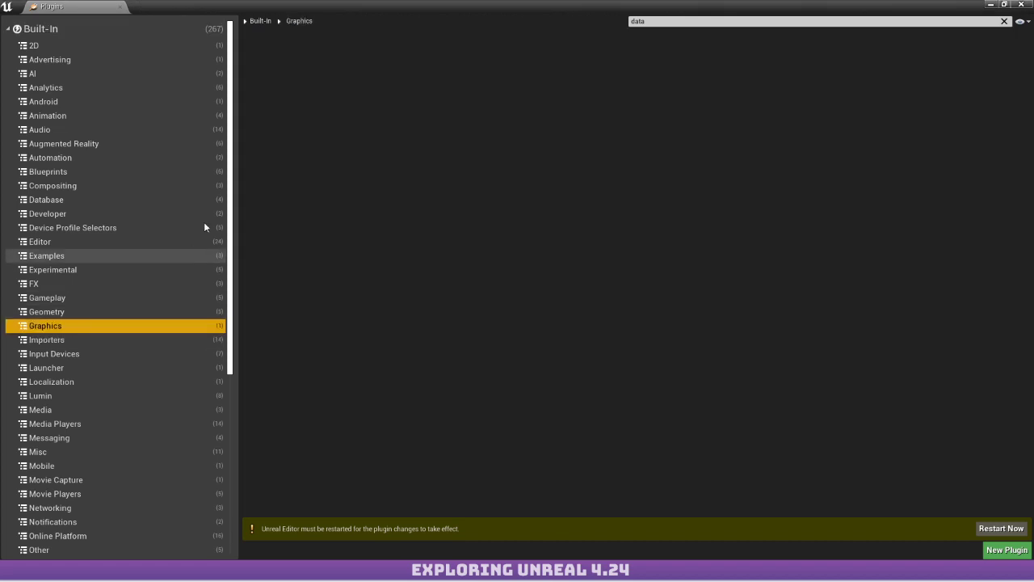
{"action": "left_click", "coordinate": [103, 310]}
{"action": "left_click", "coordinate": [107, 296]}
{"action": "left_click", "coordinate": [108, 273]}
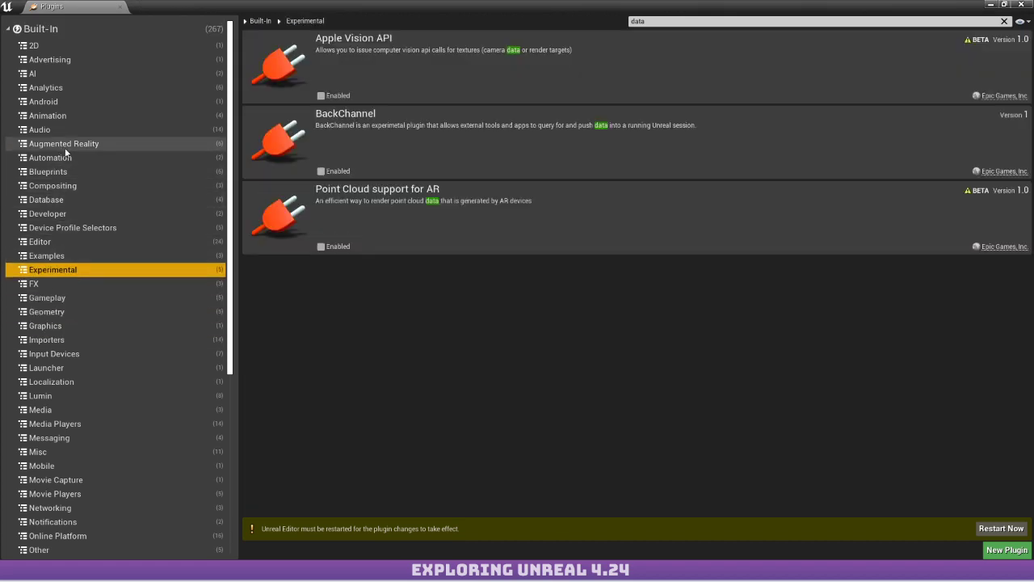
{"action": "left_click", "coordinate": [49, 172]}
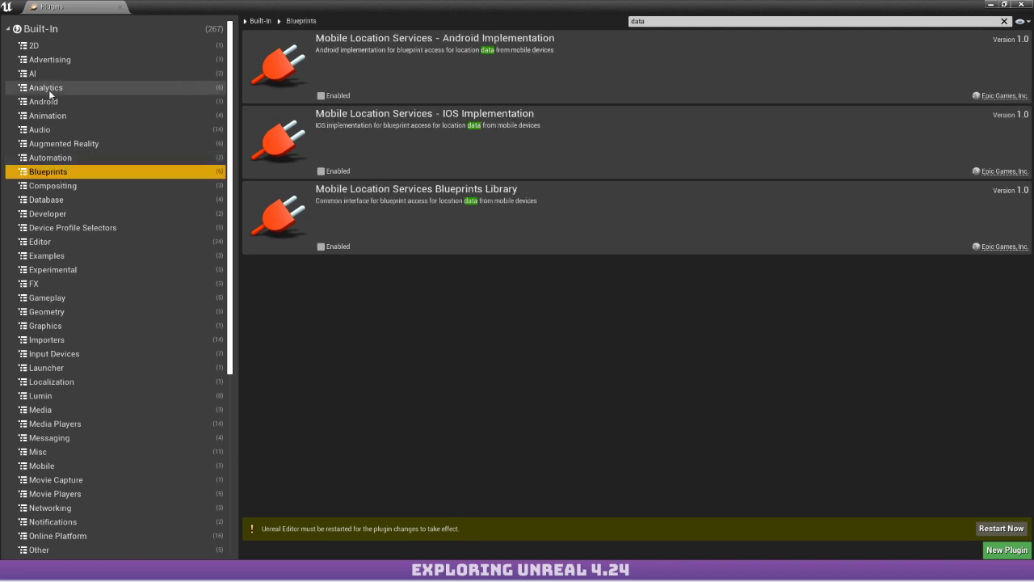
{"action": "scroll", "coordinate": [65, 115], "scroll_direction": "down", "scroll_amount": 6}
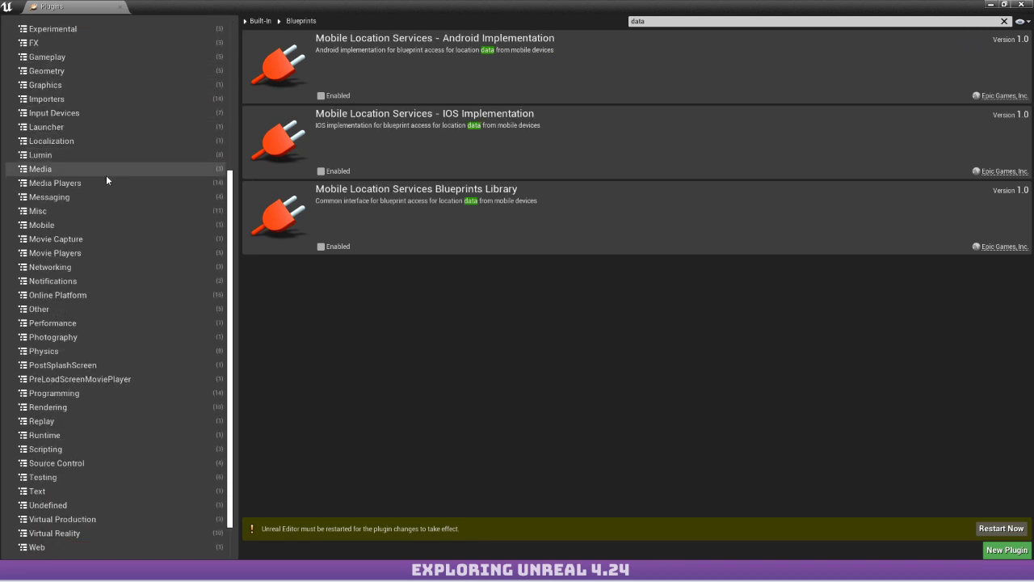
{"action": "left_click", "coordinate": [95, 149]}
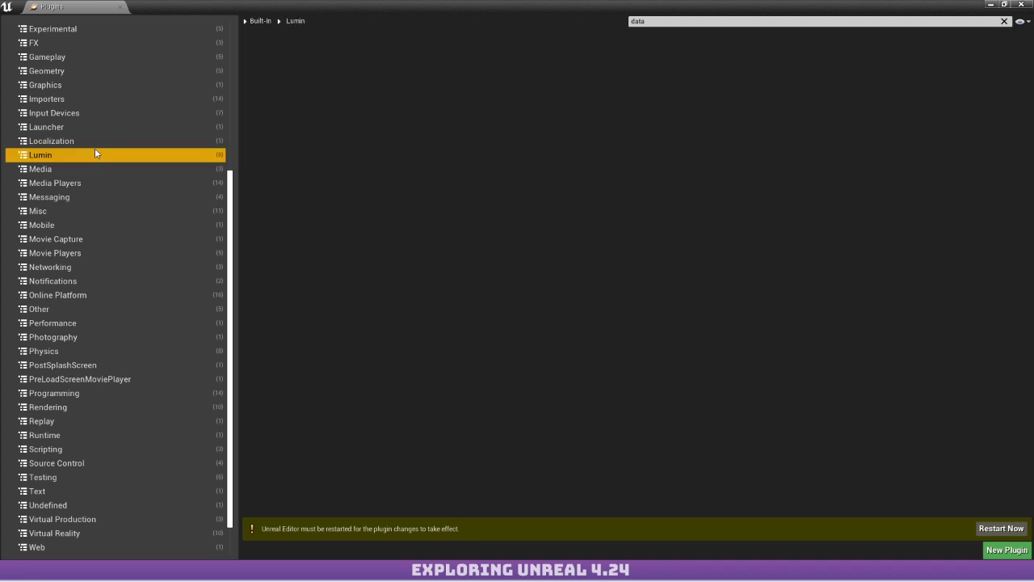
{"action": "left_click", "coordinate": [94, 143]}
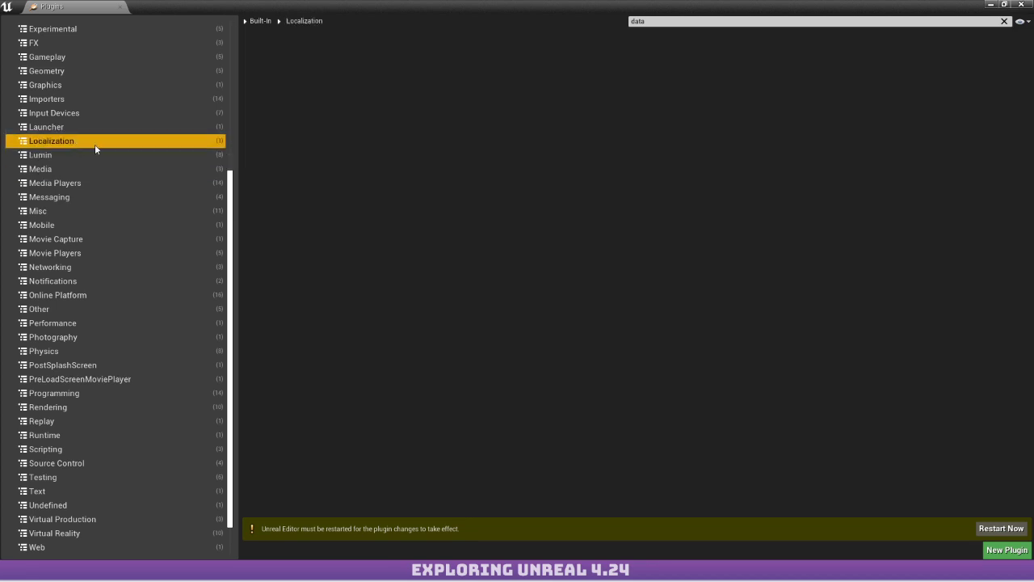
Clear the plugin search filter and look through the full Localization and Lumin categories.
{"action": "left_click", "coordinate": [1004, 21]}
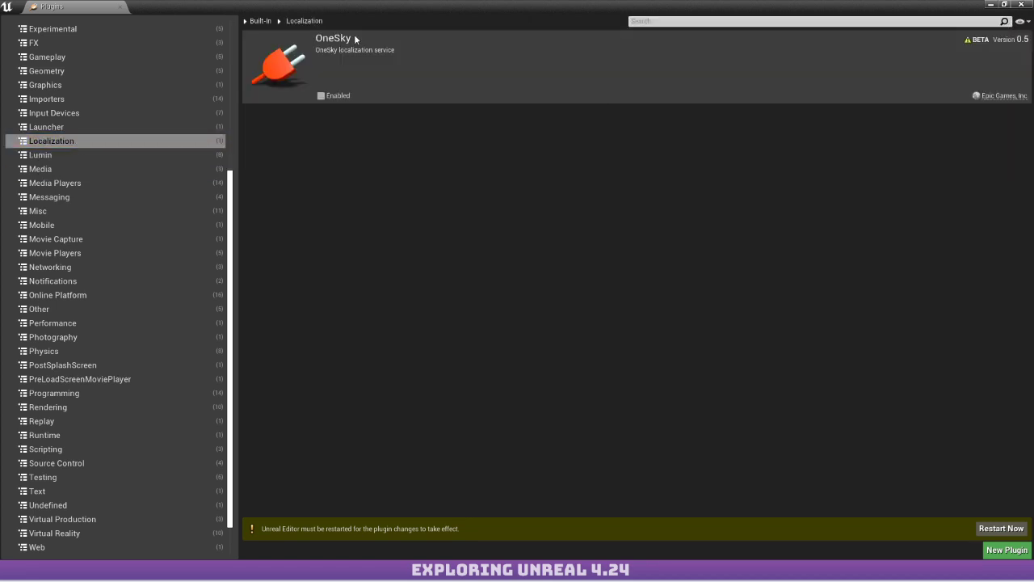
{"action": "left_click", "coordinate": [111, 155]}
{"action": "scroll", "coordinate": [368, 362], "scroll_direction": "down", "scroll_amount": 3}
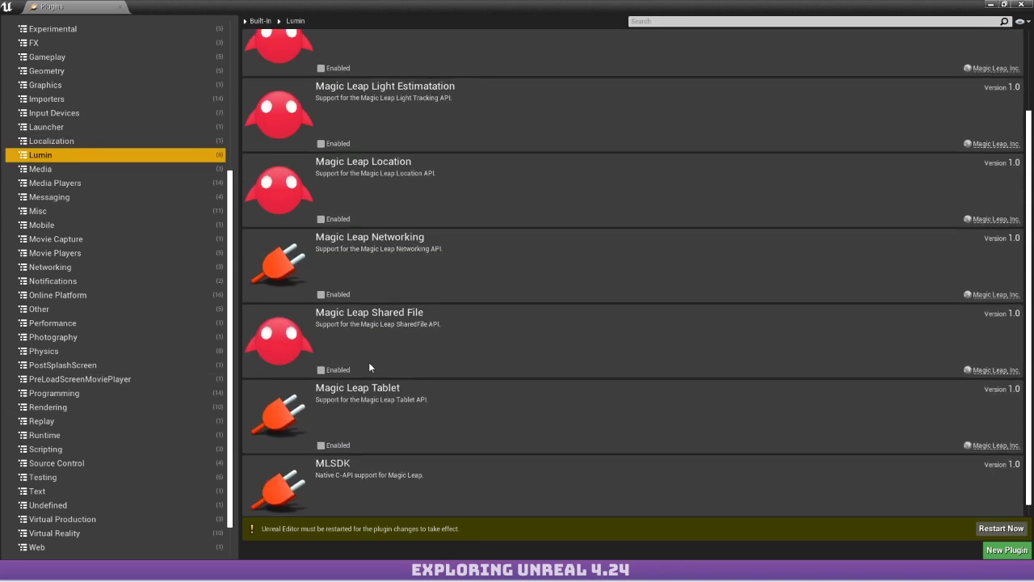
{"action": "scroll", "coordinate": [87, 388], "scroll_direction": "down", "scroll_amount": 2}
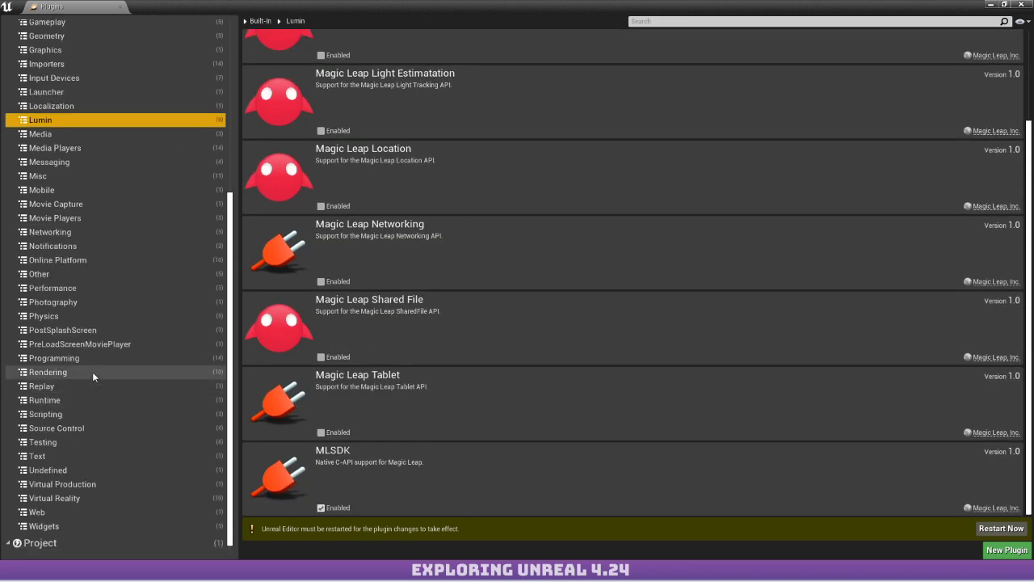
Review the built-in Programming plugins, including the DataPrep Editor entry.
{"action": "left_click", "coordinate": [95, 358]}
{"action": "scroll", "coordinate": [382, 349], "scroll_direction": "up", "scroll_amount": 2}
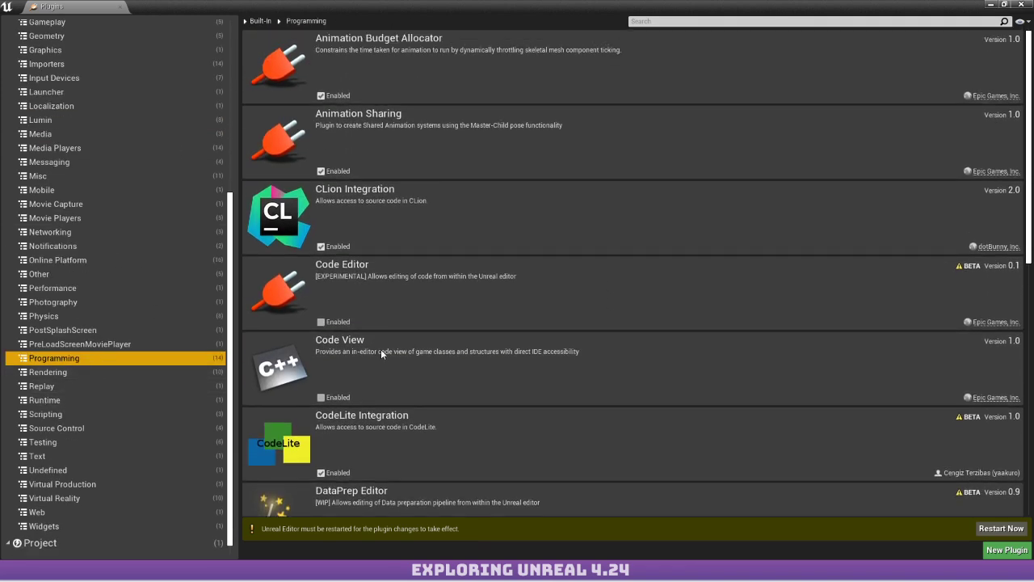
{"action": "scroll", "coordinate": [378, 339], "scroll_direction": "down", "scroll_amount": 3}
{"action": "scroll", "coordinate": [376, 327], "scroll_direction": "down", "scroll_amount": 3}
{"action": "scroll", "coordinate": [371, 328], "scroll_direction": "up", "scroll_amount": 2}
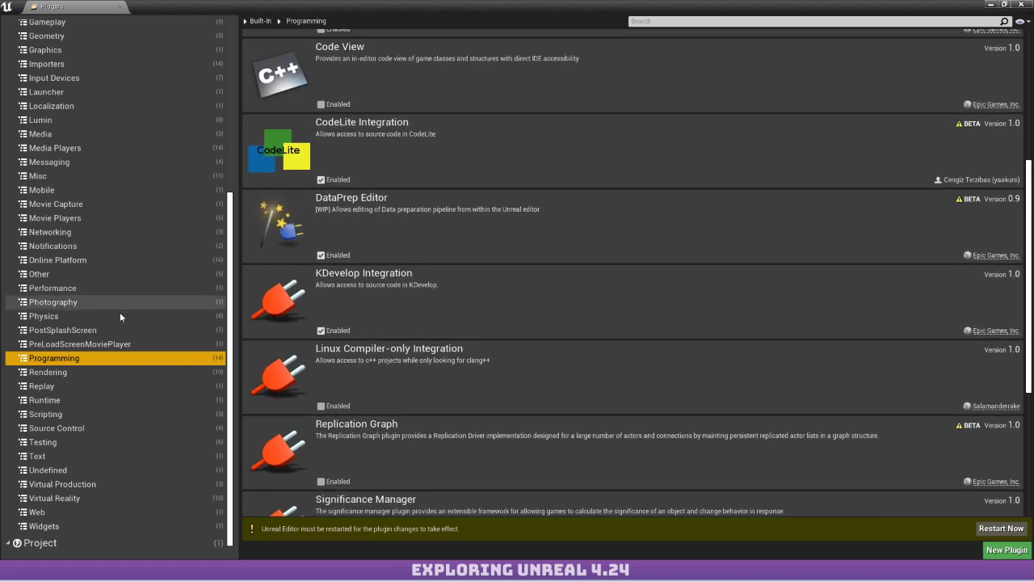
{"action": "scroll", "coordinate": [120, 323], "scroll_direction": "down", "scroll_amount": 1}
Look over the Runtime plugins and read through the whole list of Rendering plugins.
{"action": "left_click", "coordinate": [75, 375]}
{"action": "left_click", "coordinate": [60, 388]}
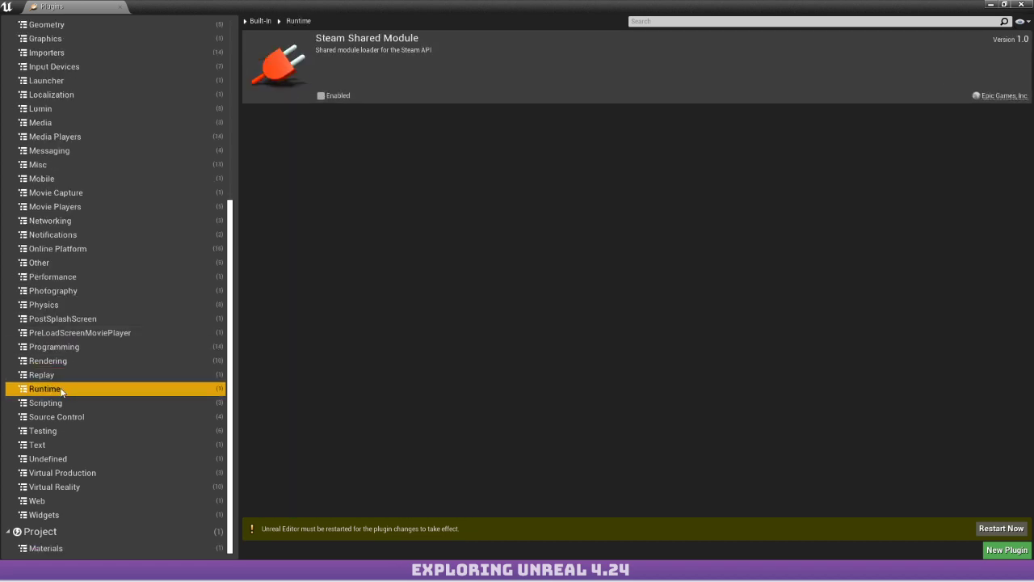
{"action": "left_click", "coordinate": [66, 362]}
{"action": "scroll", "coordinate": [351, 389], "scroll_direction": "down", "scroll_amount": 5}
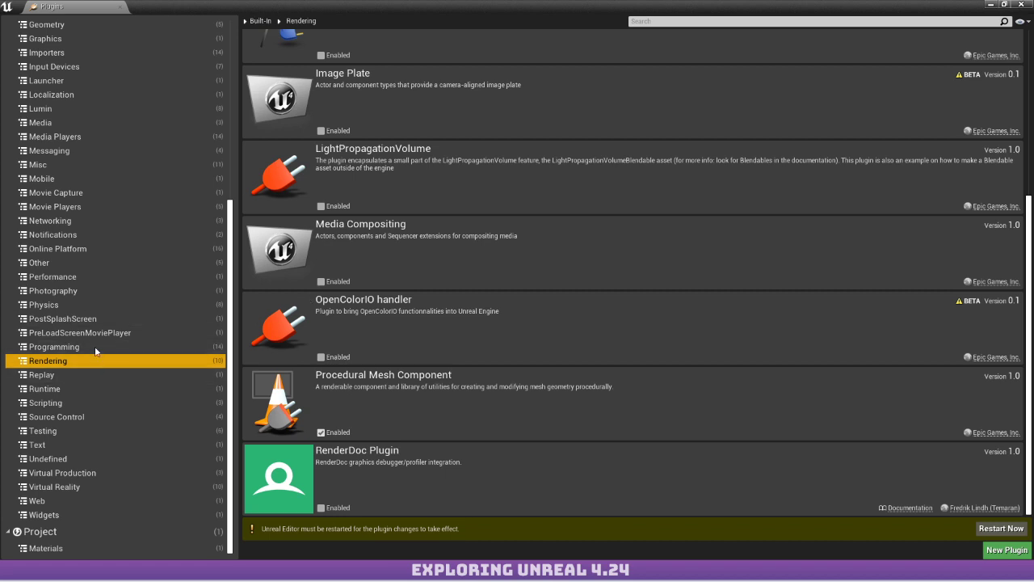
Examine the plugins in the Widgets, Virtual Reality, Undefined, Text and Testing categories.
{"action": "left_click", "coordinate": [66, 514]}
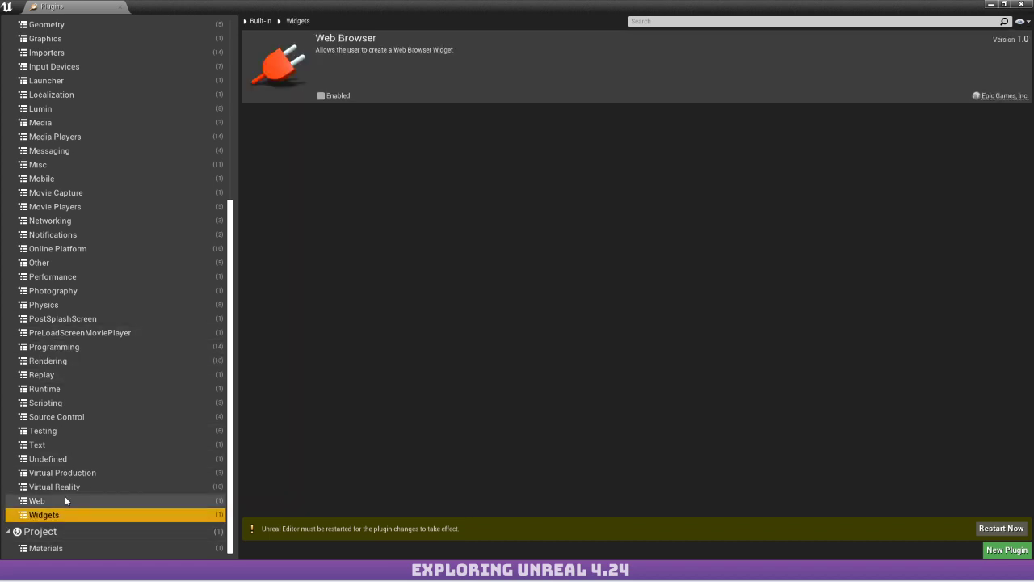
{"action": "left_click", "coordinate": [65, 497]}
{"action": "left_click", "coordinate": [74, 487]}
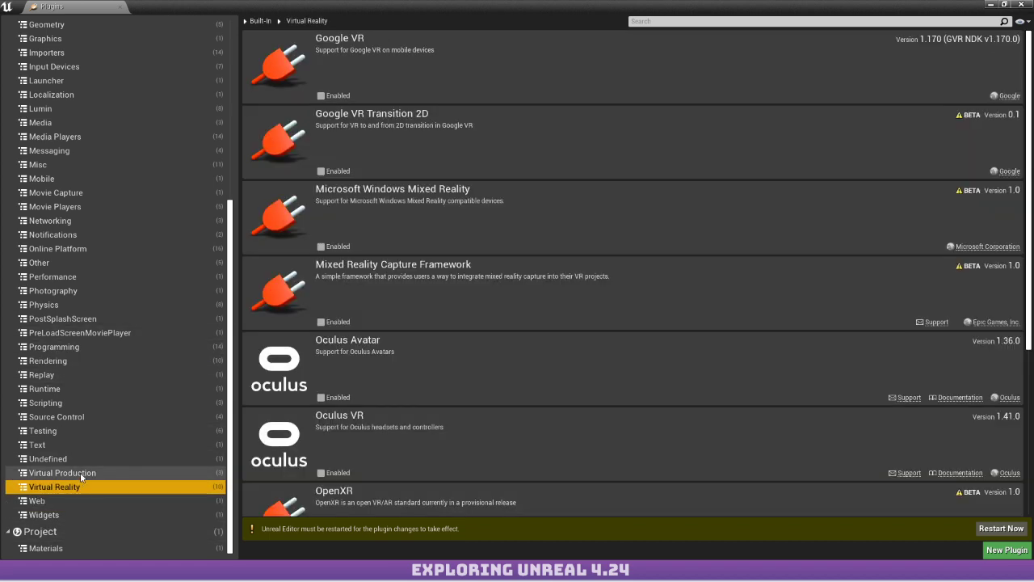
{"action": "left_click", "coordinate": [68, 544]}
{"action": "left_click", "coordinate": [109, 459]}
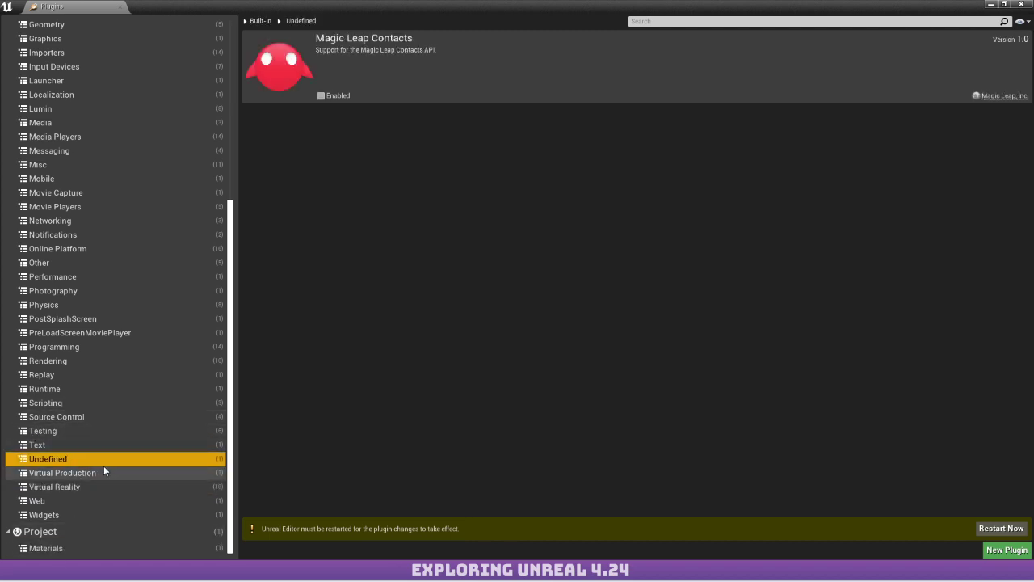
{"action": "left_click", "coordinate": [105, 445]}
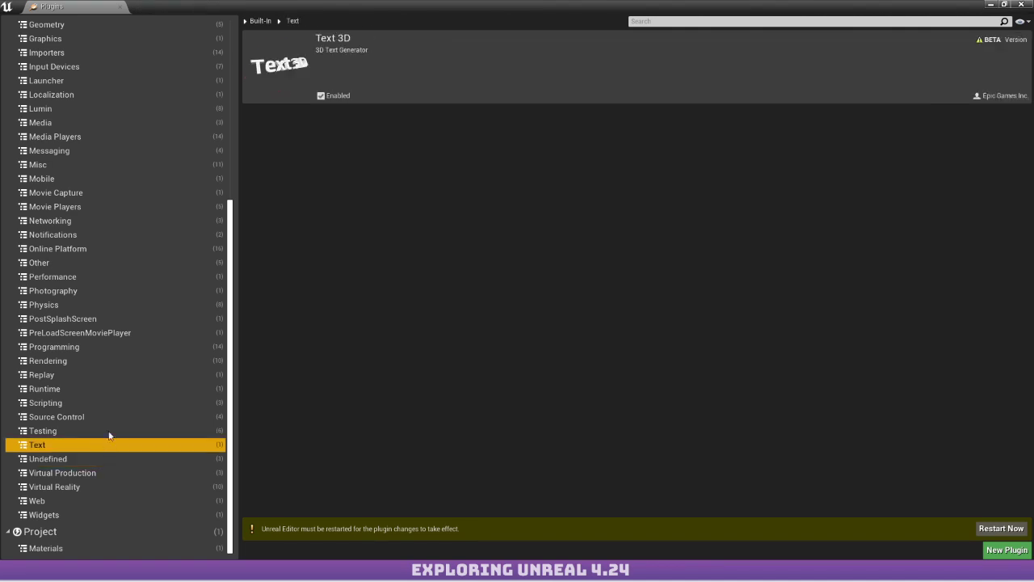
{"action": "left_click", "coordinate": [113, 416]}
{"action": "left_click", "coordinate": [108, 430]}
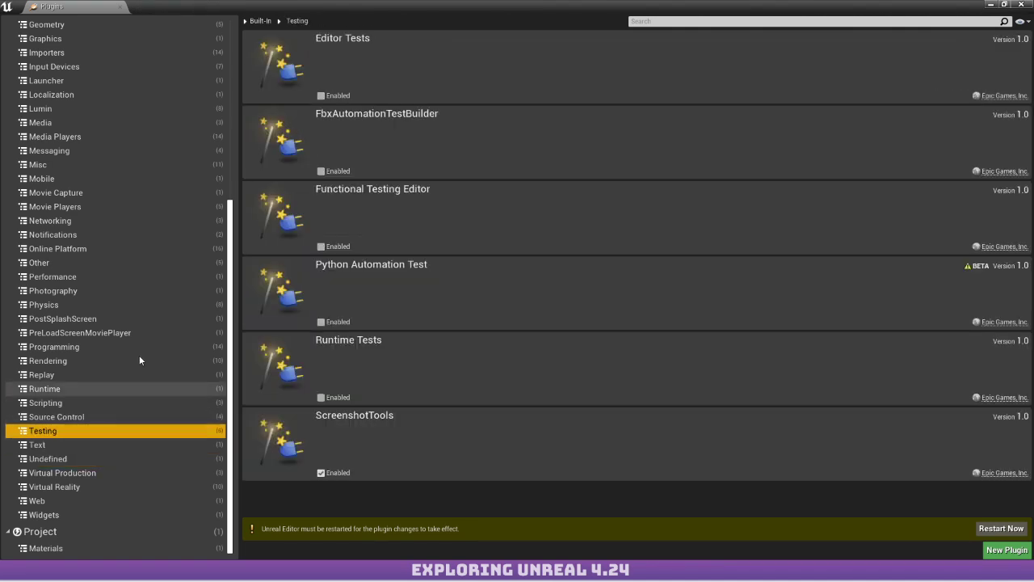
Inspect the Source Control, Runtime, Rendering, PreLoadScreenMoviePlayer and PostSplashScreen plugin categories.
{"action": "left_click", "coordinate": [81, 417]}
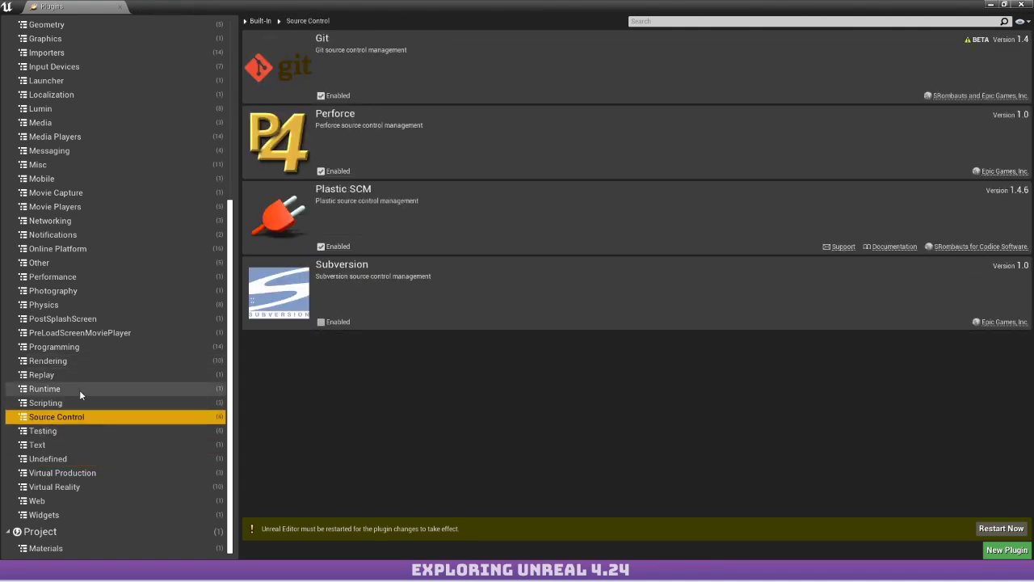
{"action": "left_click", "coordinate": [79, 389]}
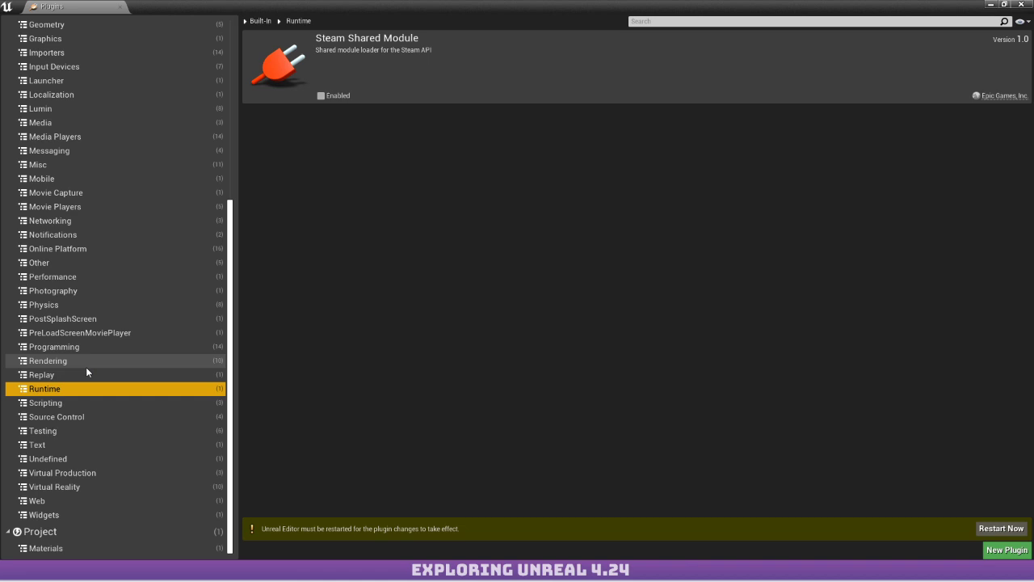
{"action": "left_click", "coordinate": [68, 362]}
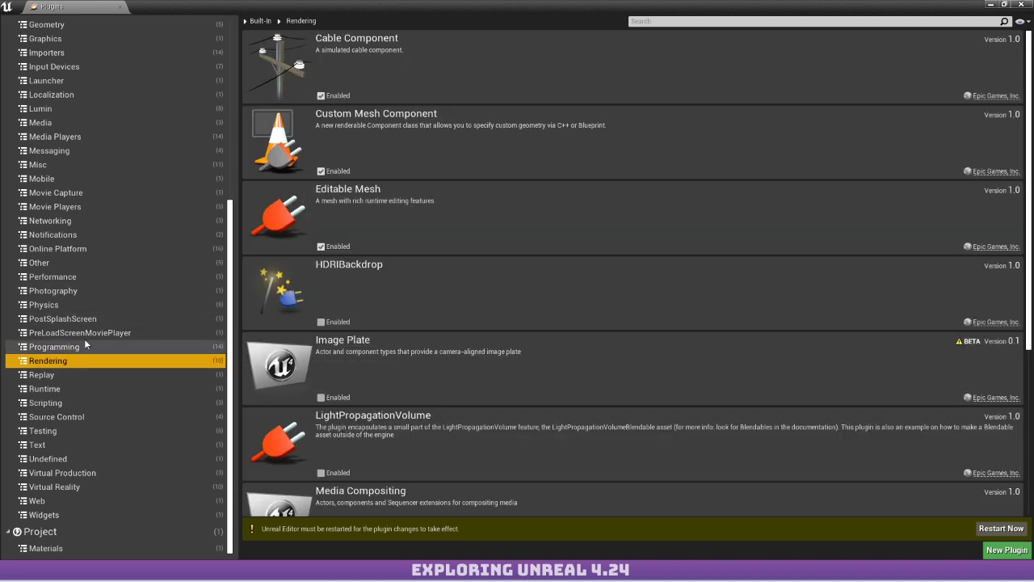
{"action": "scroll", "coordinate": [361, 318], "scroll_direction": "down", "scroll_amount": 5}
{"action": "left_click", "coordinate": [91, 334]}
{"action": "left_click", "coordinate": [86, 319]}
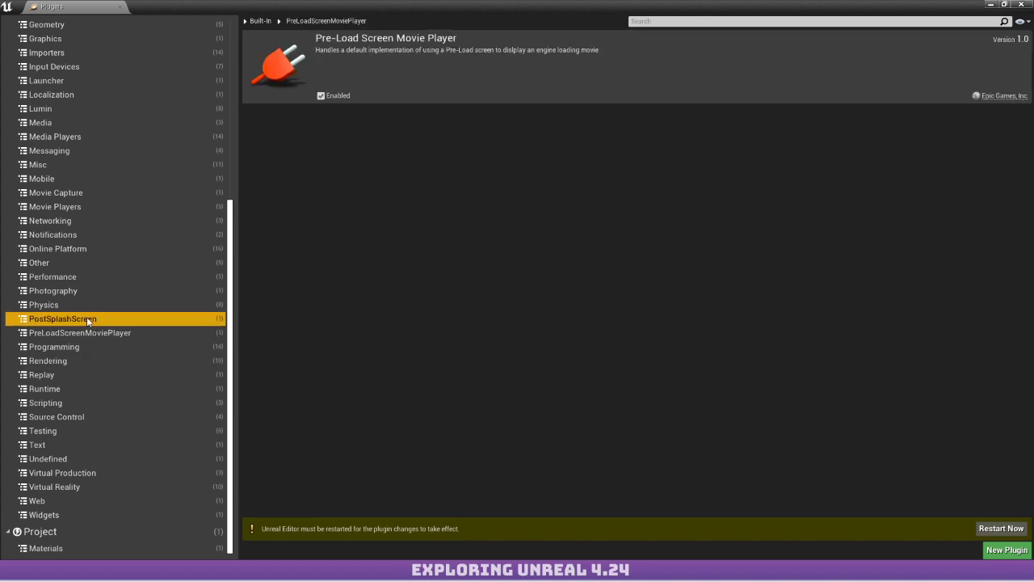
Restart the editor without saving the modified level and material, then close the message log and move the Plugins window aside.
{"action": "left_click", "coordinate": [1000, 528]}
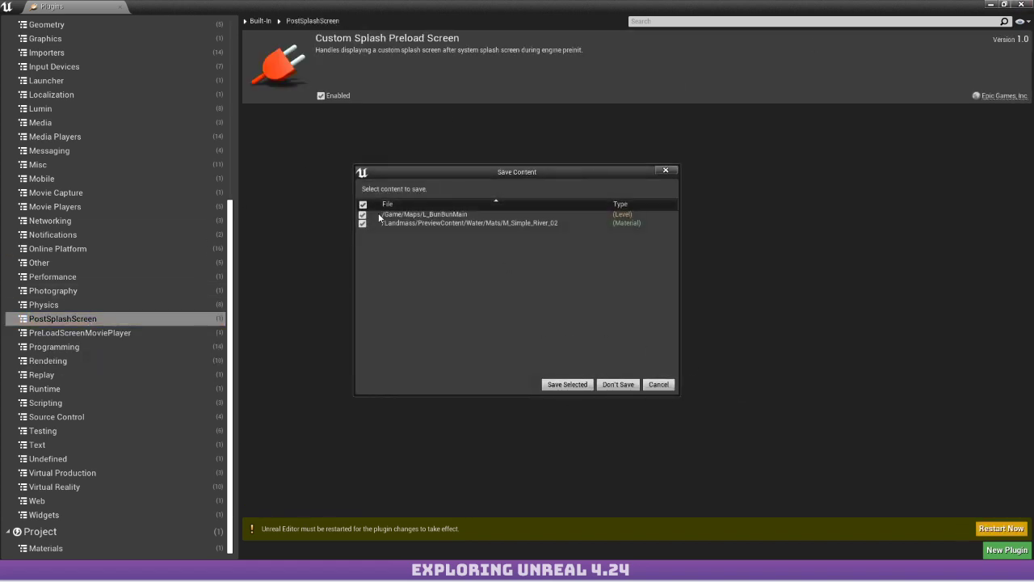
{"action": "left_click", "coordinate": [618, 384]}
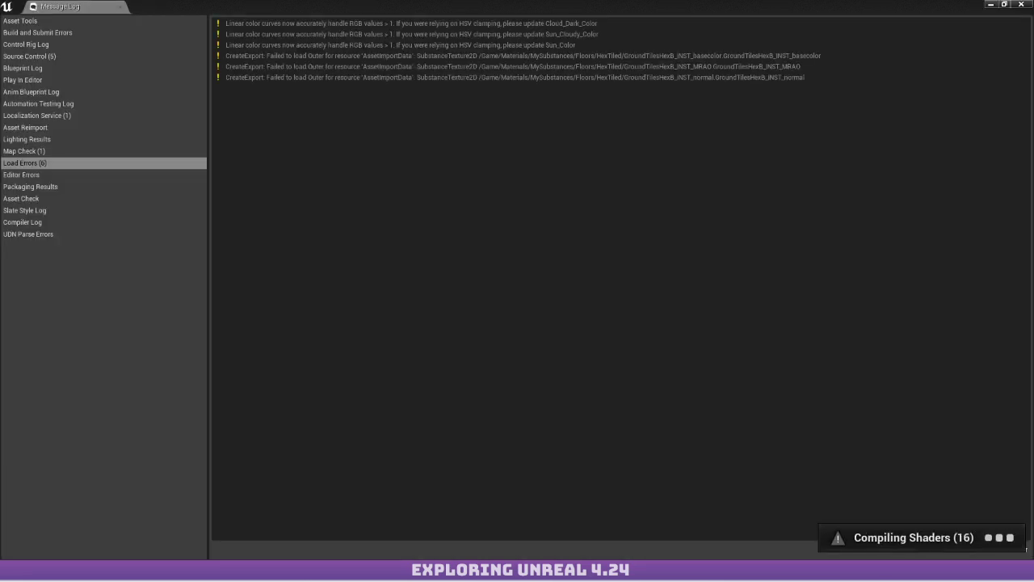
{"action": "left_click", "coordinate": [1021, 5]}
{"action": "left_click_drag", "start_coordinate": [603, 5], "coordinate": [430, 65]}
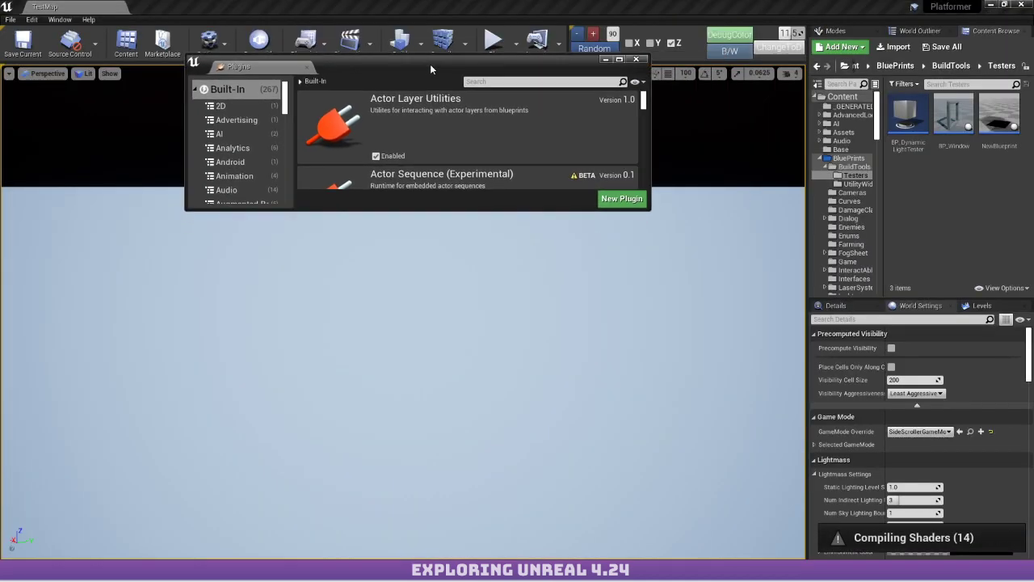
Create a Dataprep asset with its default name in the Testers folder and open it in a maximized editor window.
{"action": "right_click", "coordinate": [925, 195]}
{"action": "mouse_move", "coordinate": [797, 411]}
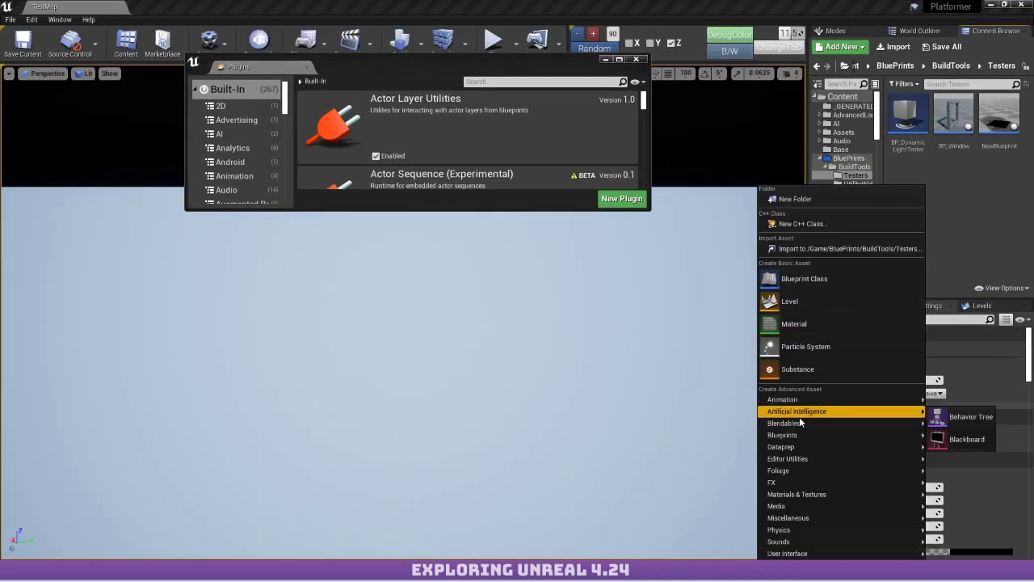
{"action": "mouse_move", "coordinate": [781, 447]}
{"action": "left_click", "coordinate": [949, 449]}
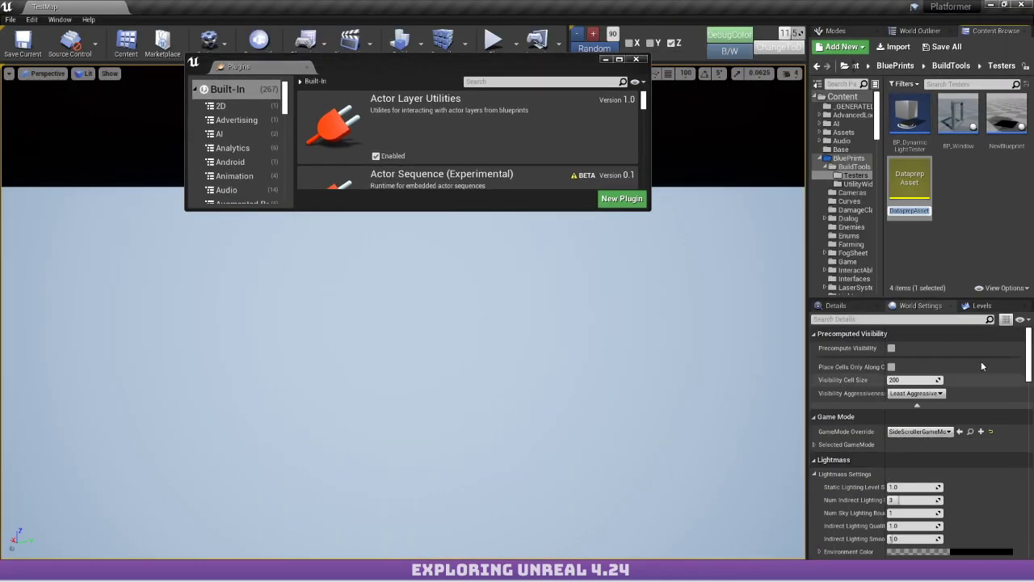
{"action": "double_click", "coordinate": [910, 182]}
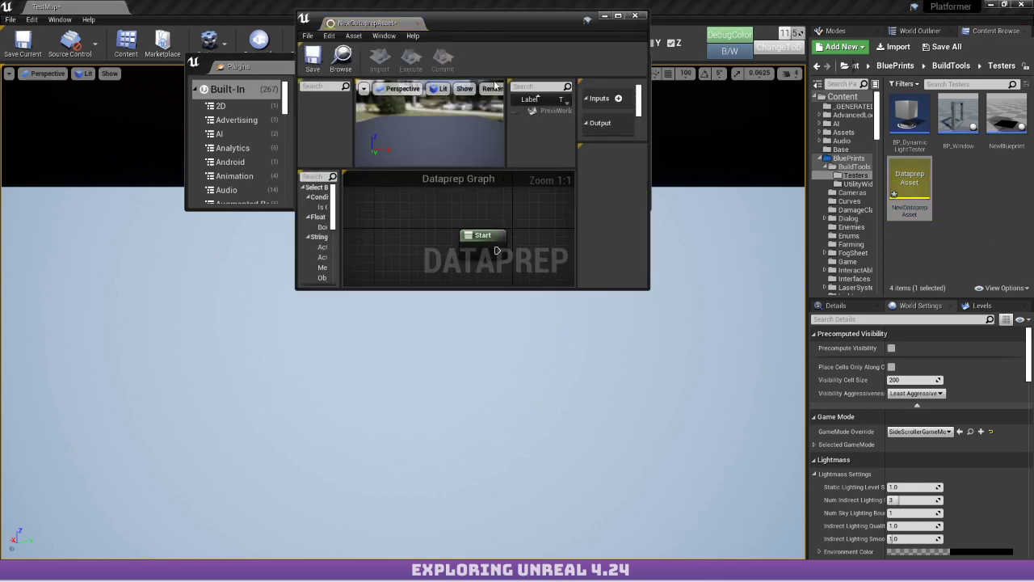
{"action": "double_click", "coordinate": [508, 27]}
Add the Set LOD Group operation to the Dataprep graph as a new action beside the Start node.
{"action": "right_click_drag", "start_coordinate": [370, 350], "coordinate": [360, 400]}
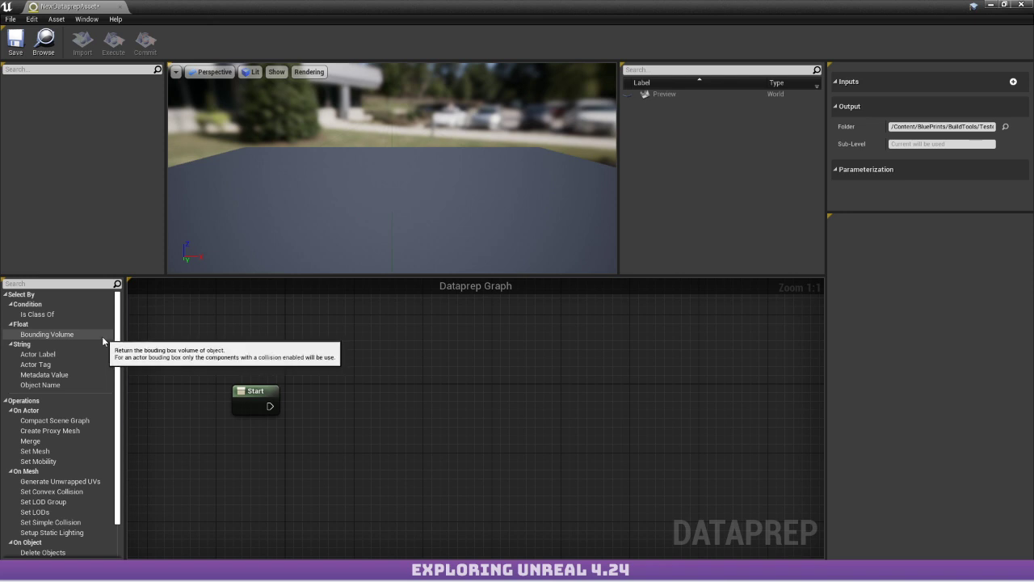
{"action": "scroll", "coordinate": [101, 336], "scroll_direction": "down", "scroll_amount": 2}
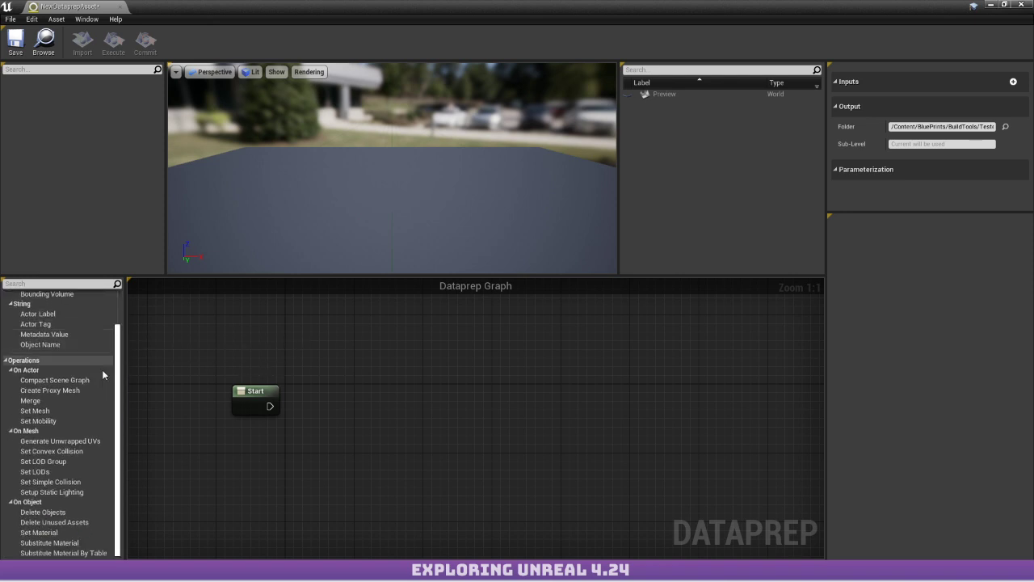
{"action": "left_click_drag", "start_coordinate": [44, 462], "coordinate": [428, 406]}
{"action": "left_click", "coordinate": [454, 441]}
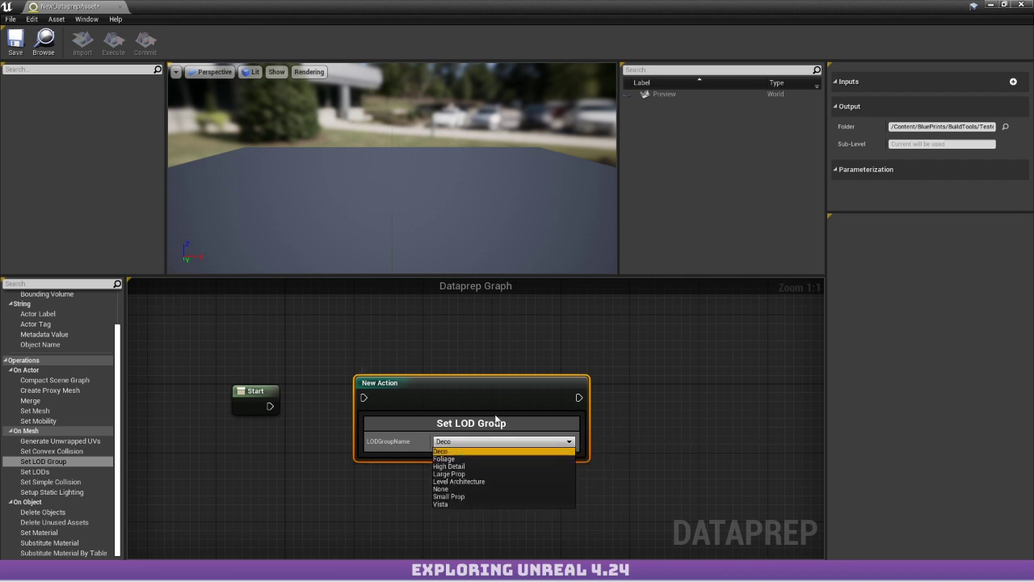
{"action": "left_click", "coordinate": [386, 374]}
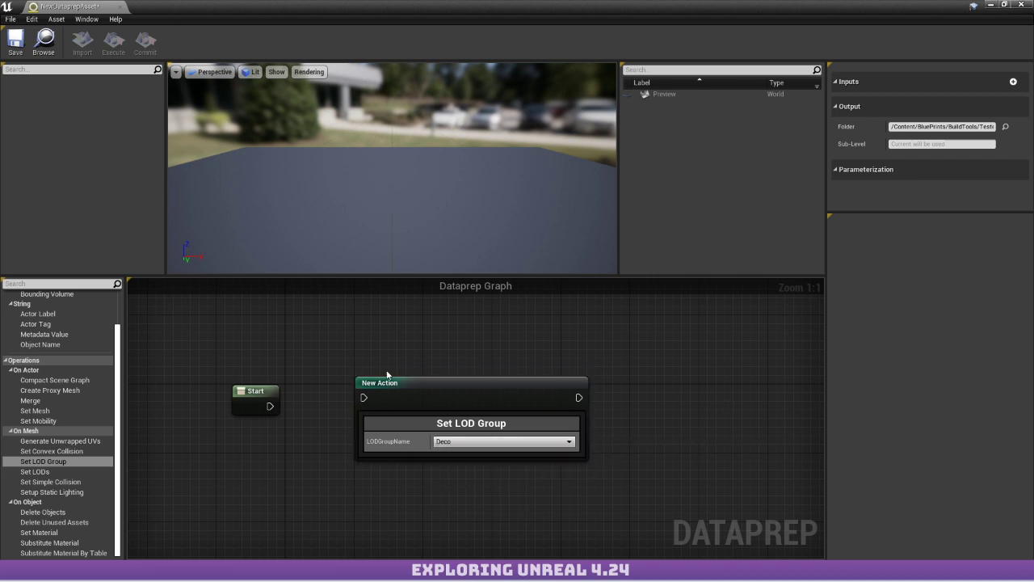
Connect the Set LOD Group action's input to the Start node's output.
{"action": "left_click", "coordinate": [473, 378]}
{"action": "left_click_drag", "start_coordinate": [404, 393], "coordinate": [270, 406]}
{"action": "left_click", "coordinate": [506, 382]}
Shift the Set LOD Group action slightly away from Start and set its LODGroupName to Foliage.
{"action": "right_click_drag", "start_coordinate": [537, 403], "coordinate": [420, 361]}
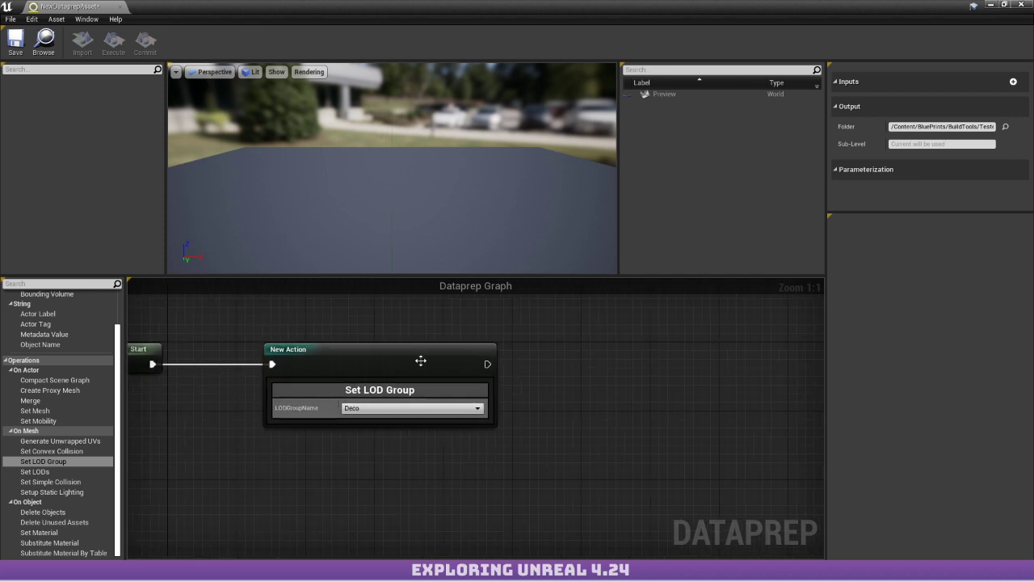
{"action": "mouse_move", "coordinate": [377, 352]}
{"action": "left_mouse_down"}
{"action": "mouse_move", "coordinate": [381, 373]}
{"action": "mouse_move", "coordinate": [391, 354]}
{"action": "left_mouse_up"}
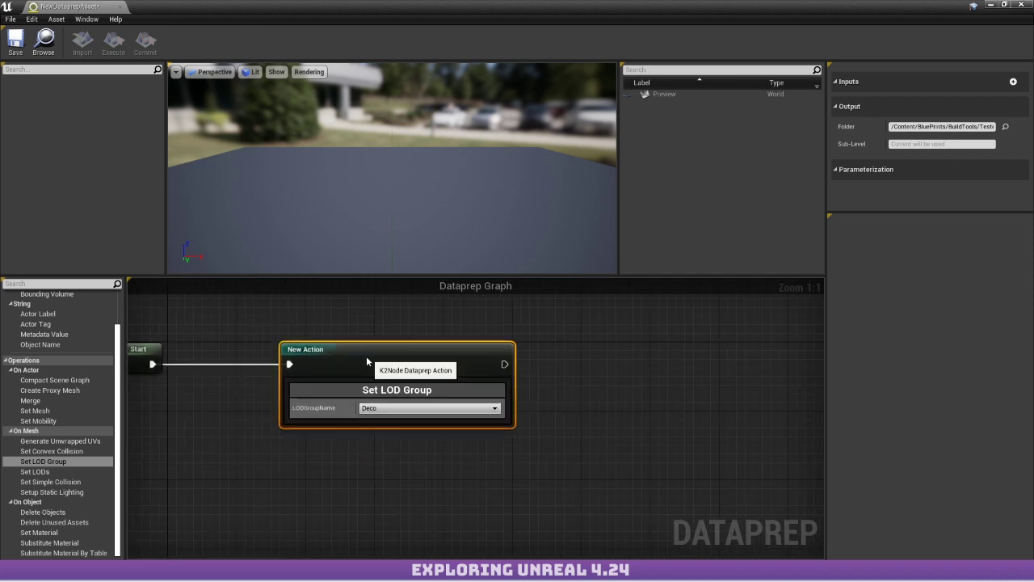
{"action": "left_click", "coordinate": [449, 408]}
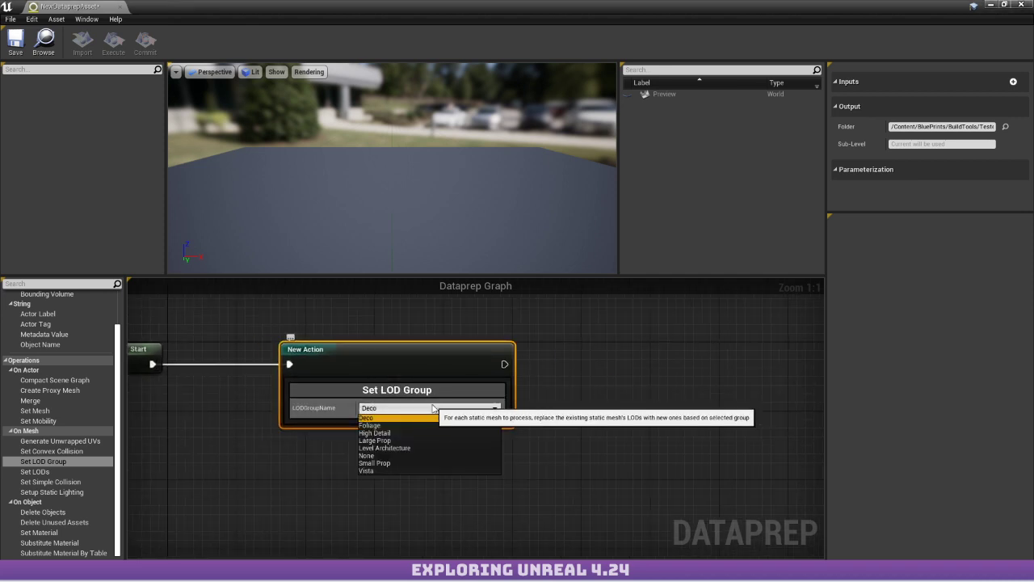
{"action": "left_click", "coordinate": [406, 426]}
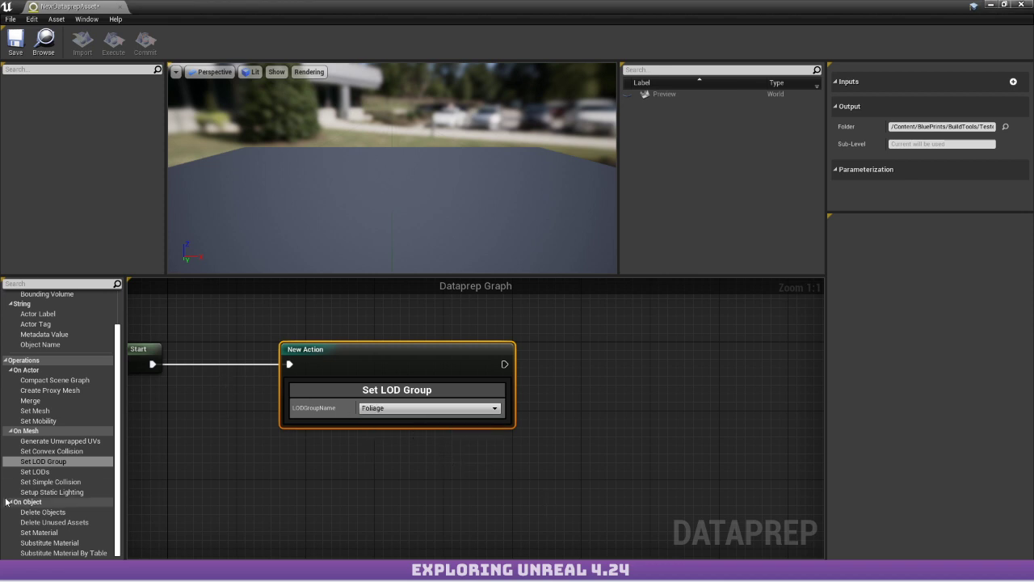
Try a Delete Objects action beside the Set LOD Group action and remove it from the graph.
{"action": "left_click_drag", "start_coordinate": [59, 516], "coordinate": [584, 402]}
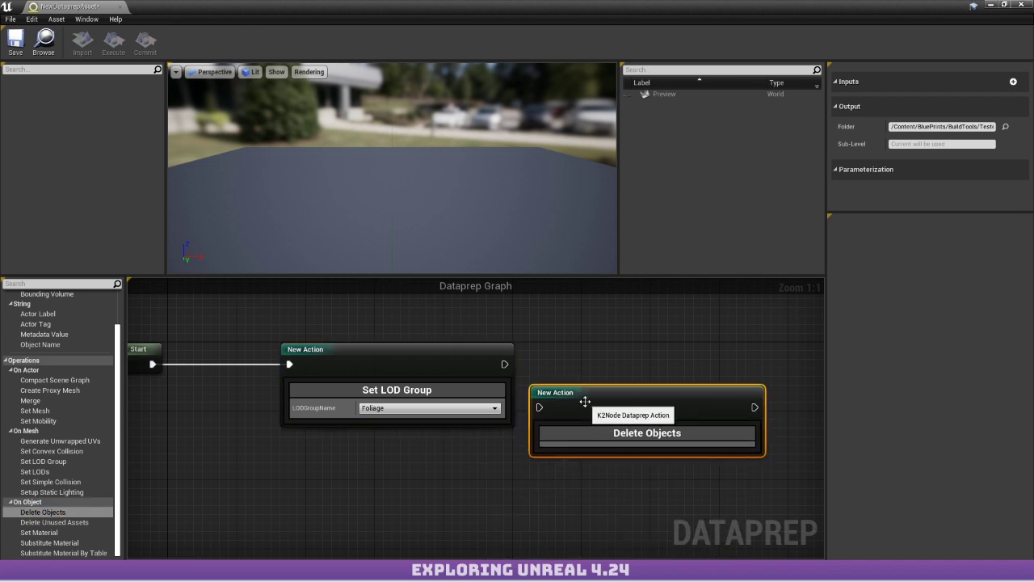
{"action": "left_click_drag", "start_coordinate": [611, 444], "coordinate": [622, 449]}
{"action": "left_click_drag", "start_coordinate": [569, 428], "coordinate": [588, 440]}
{"action": "left_click", "coordinate": [586, 441]}
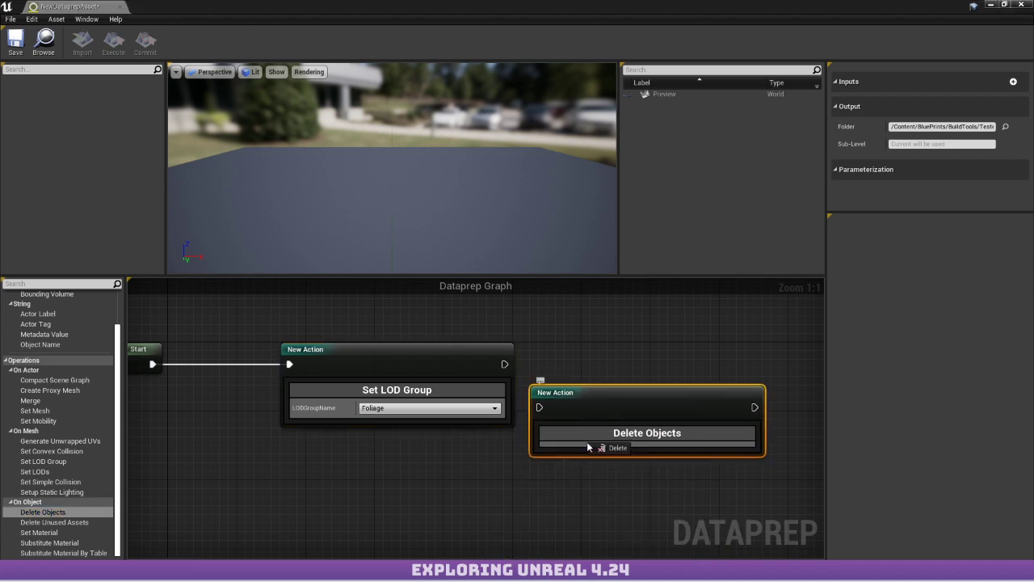
{"action": "left_click_drag", "start_coordinate": [650, 400], "coordinate": [113, 473]}
{"action": "key", "text": "Delete"}
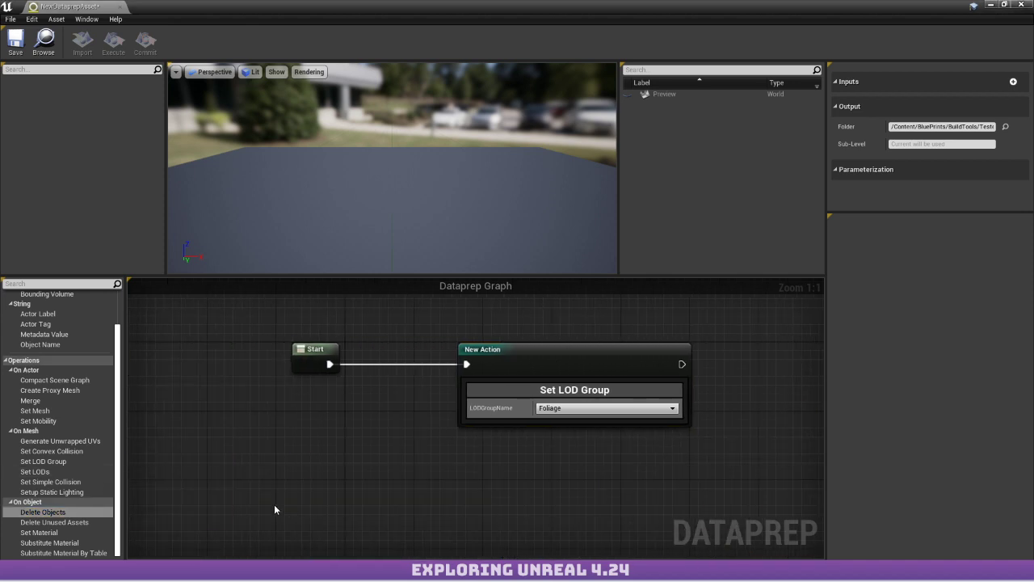
Add the Merge operation as a separate, unconnected action below Start and move the Set LOD Group action aside to make room.
{"action": "right_click_drag", "start_coordinate": [552, 446], "coordinate": [472, 436]}
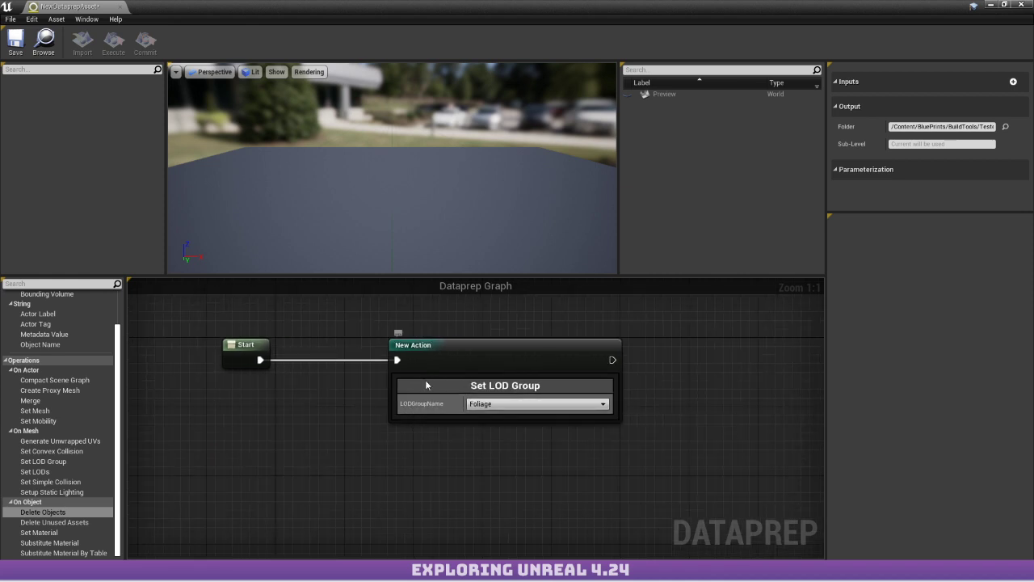
{"action": "scroll", "coordinate": [79, 354], "scroll_direction": "up", "scroll_amount": 2}
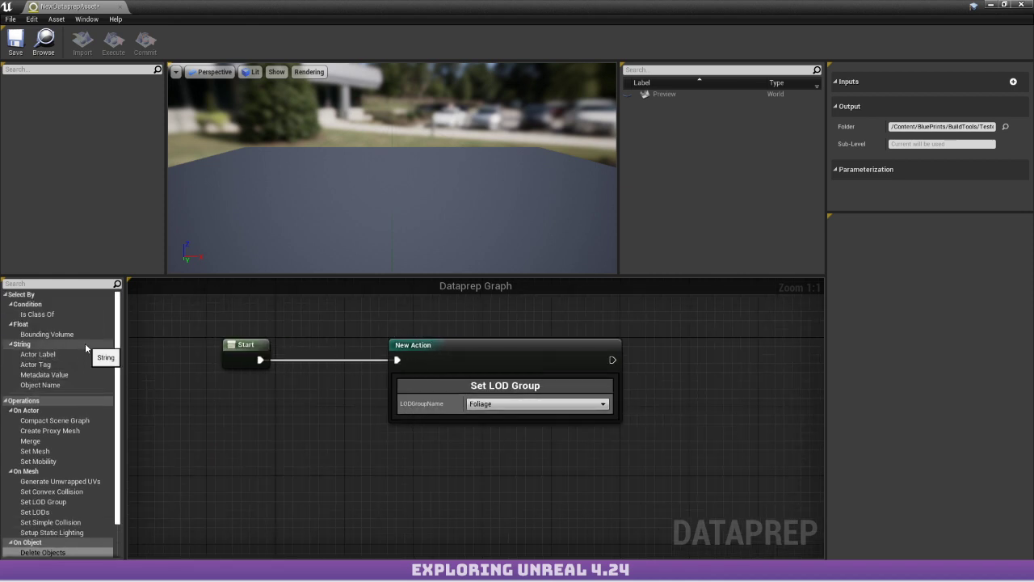
{"action": "left_click", "coordinate": [48, 334]}
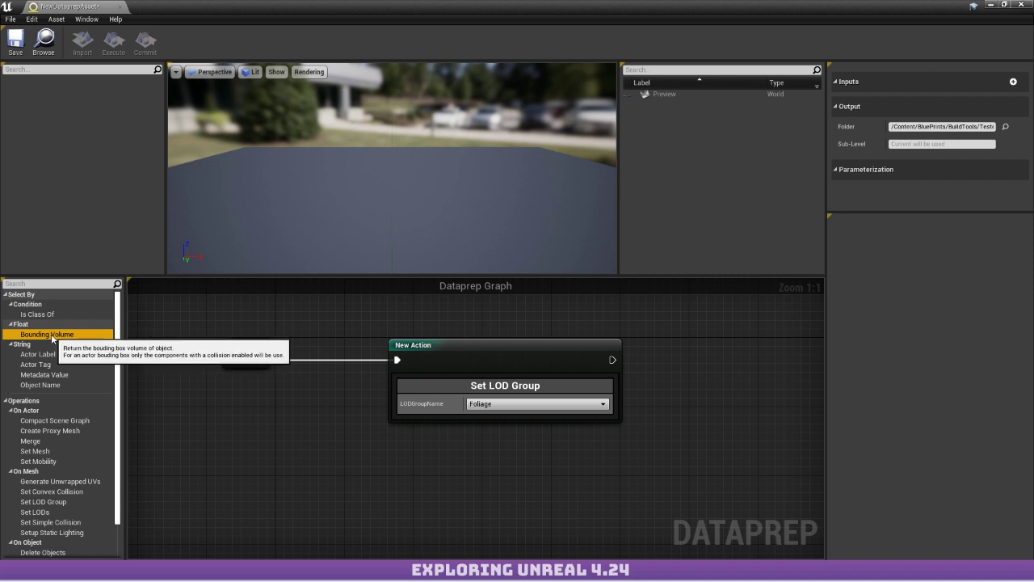
{"action": "scroll", "coordinate": [52, 336], "scroll_direction": "down", "scroll_amount": 2}
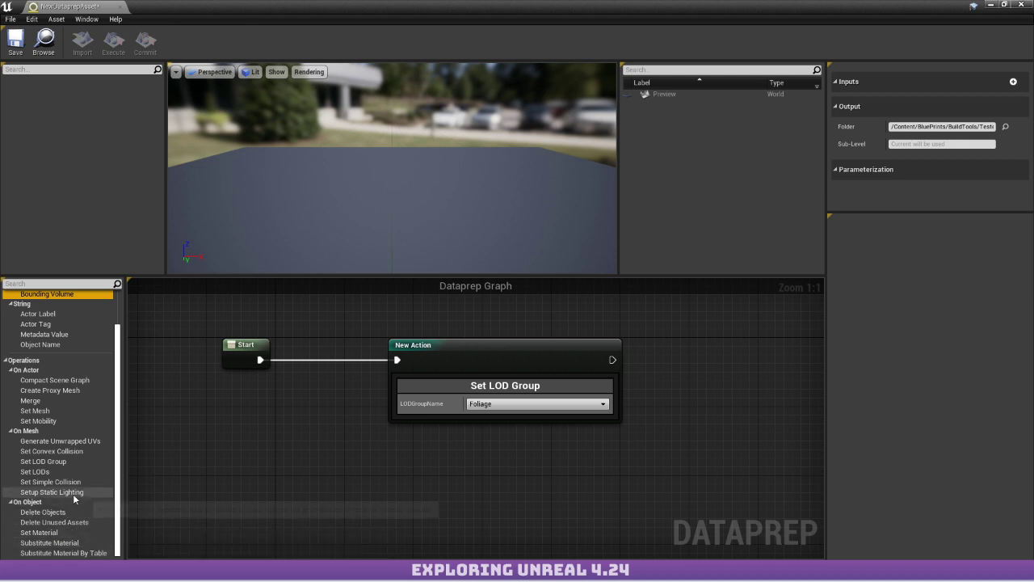
{"action": "scroll", "coordinate": [77, 491], "scroll_direction": "up", "scroll_amount": 1}
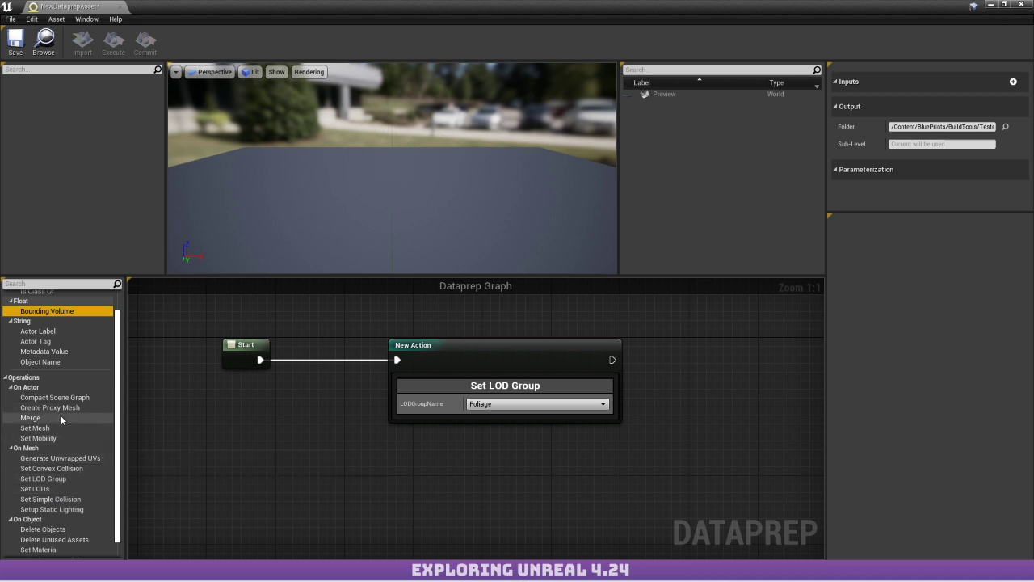
{"action": "scroll", "coordinate": [55, 414], "scroll_direction": "up", "scroll_amount": 2}
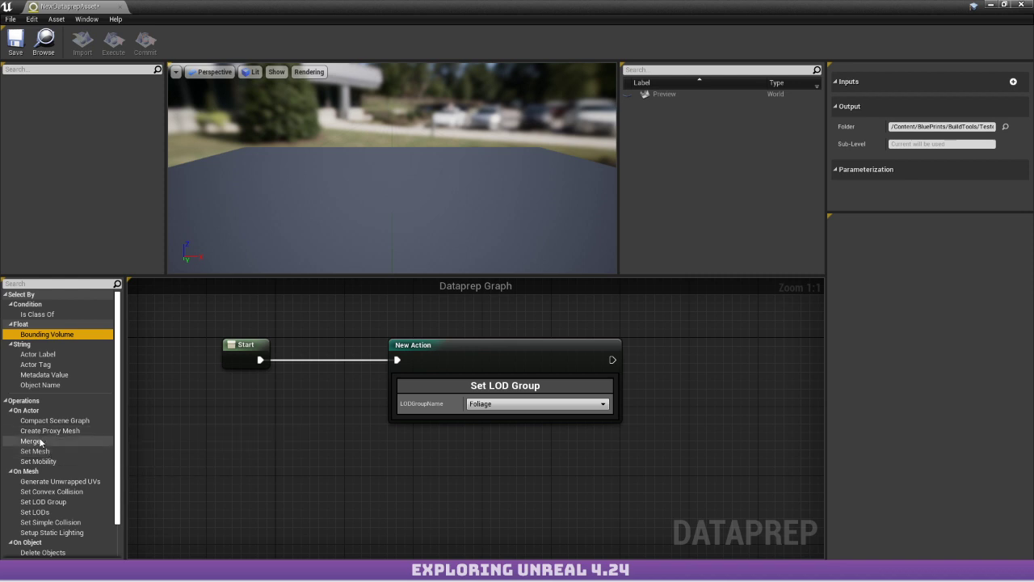
{"action": "left_click_drag", "start_coordinate": [41, 442], "coordinate": [299, 409]}
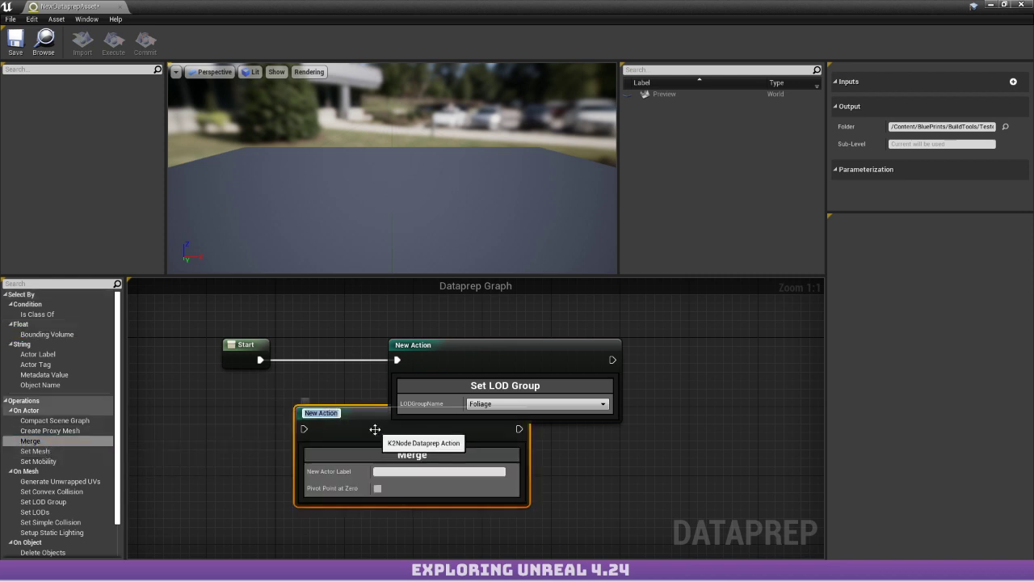
{"action": "left_click_drag", "start_coordinate": [375, 429], "coordinate": [312, 413]}
{"action": "left_click_drag", "start_coordinate": [241, 411], "coordinate": [272, 361]}
{"action": "left_click_drag", "start_coordinate": [431, 362], "coordinate": [252, 358]}
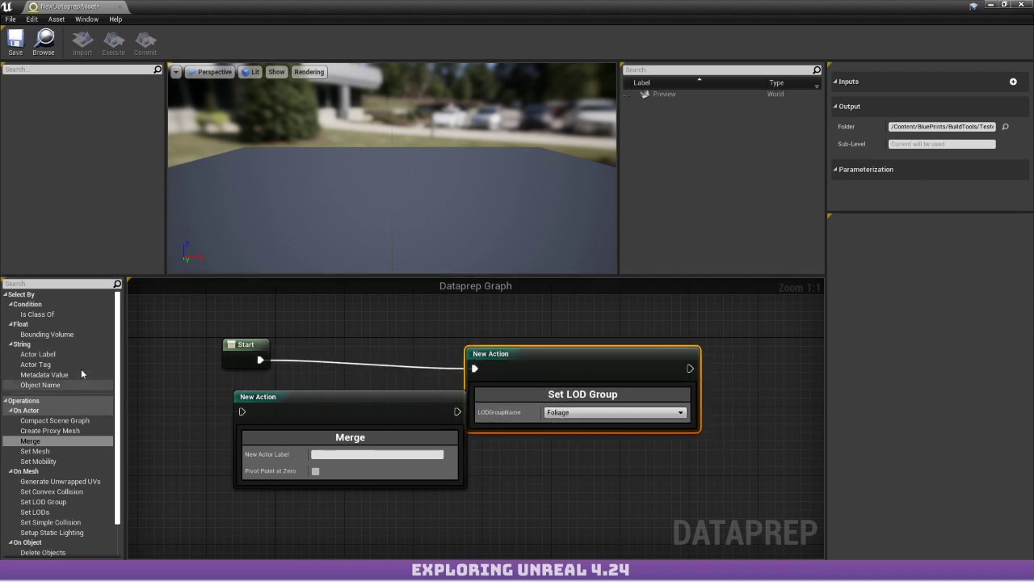
Examine all Select By filters and the On Actor, On Mesh and On Object operations available for the Dataprep graph.
{"action": "scroll", "coordinate": [81, 368], "scroll_direction": "down", "scroll_amount": 2}
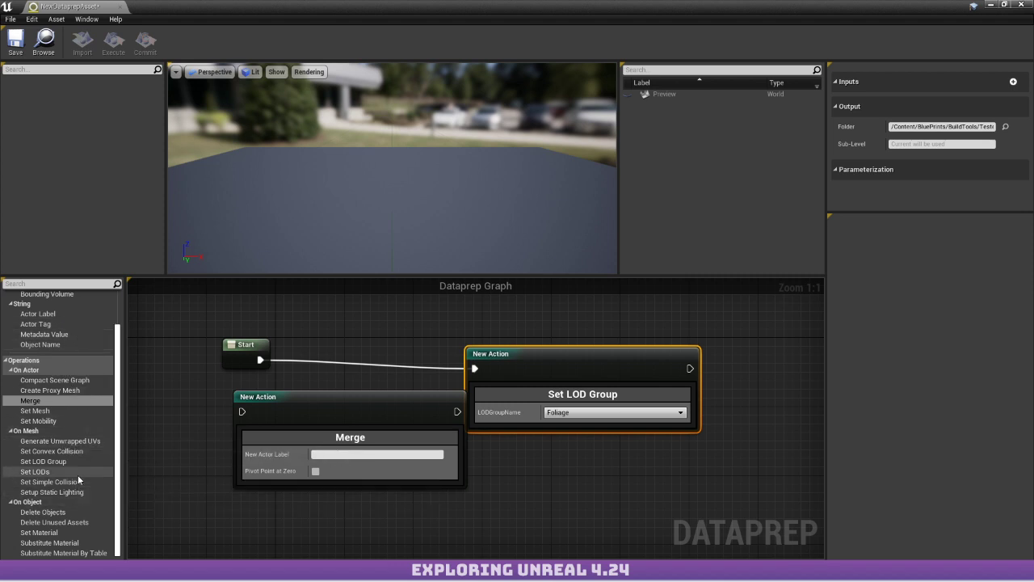
{"action": "scroll", "coordinate": [78, 474], "scroll_direction": "up", "scroll_amount": 2}
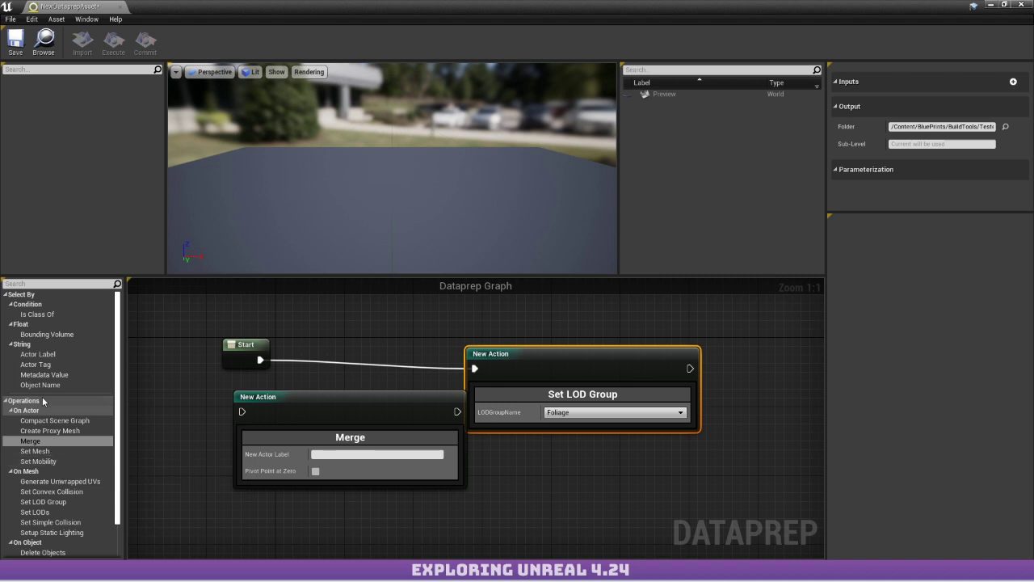
{"action": "left_click", "coordinate": [8, 400]}
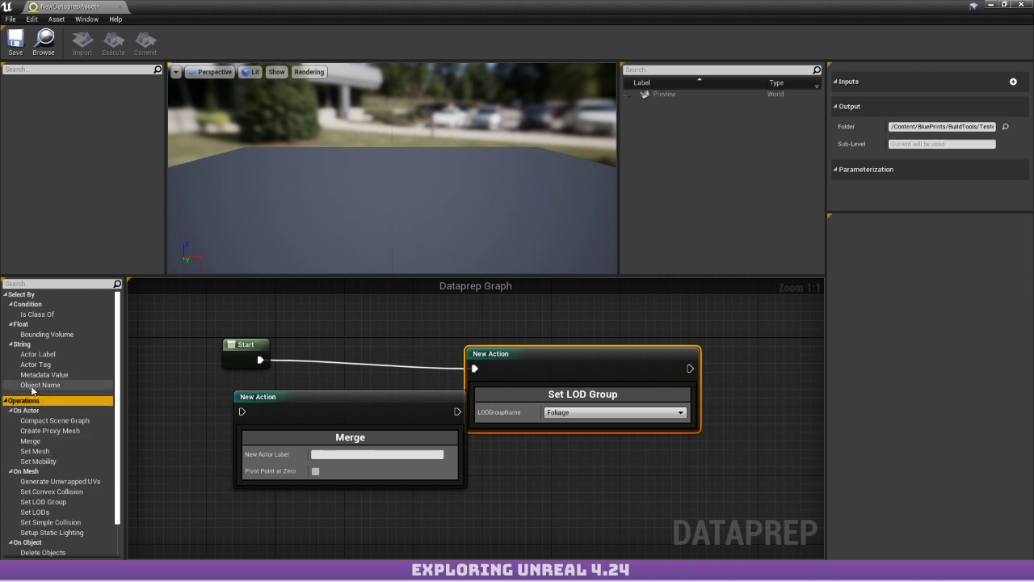
{"action": "left_click_drag", "start_coordinate": [430, 397], "coordinate": [438, 397]}
{"action": "right_click", "coordinate": [305, 376]}
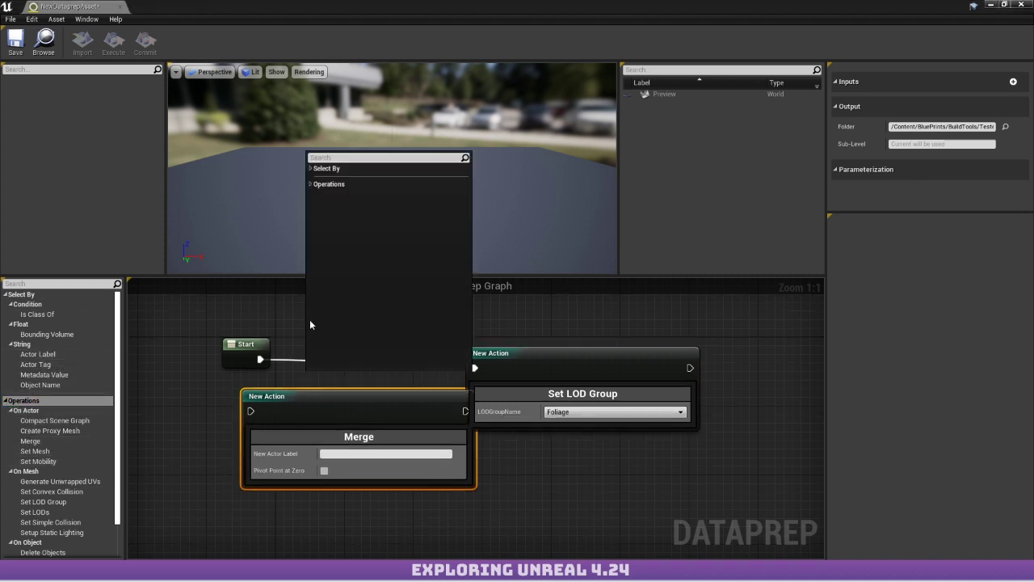
{"action": "left_click", "coordinate": [311, 184]}
{"action": "left_click", "coordinate": [315, 194]}
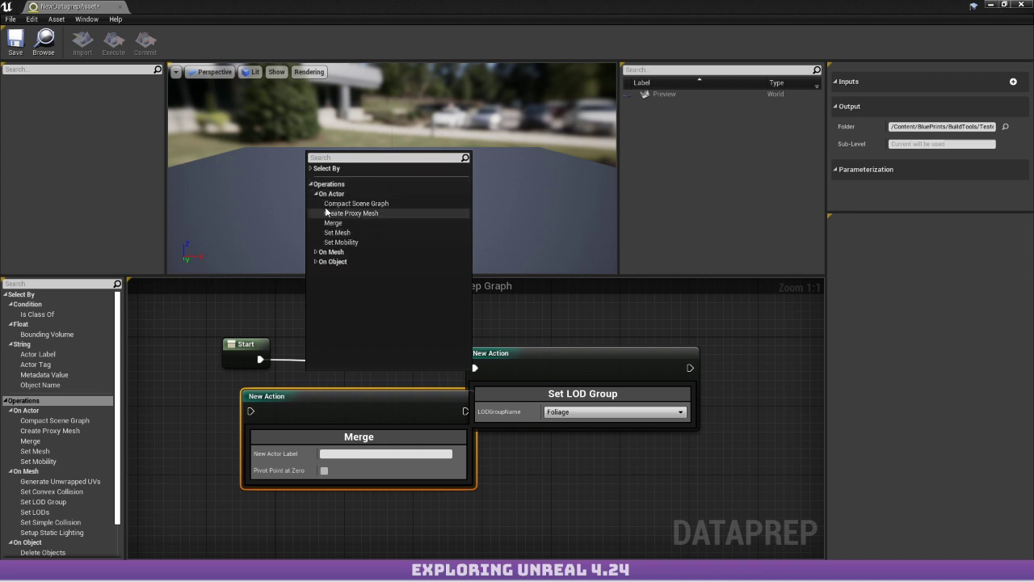
{"action": "left_click", "coordinate": [311, 168]}
{"action": "left_click", "coordinate": [317, 178]}
{"action": "left_click", "coordinate": [316, 198]}
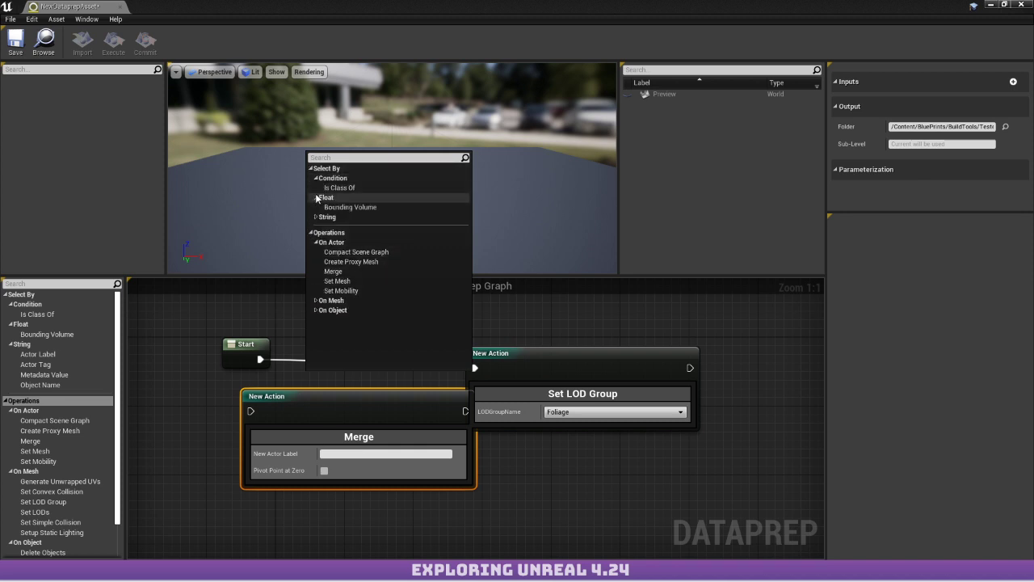
{"action": "left_click", "coordinate": [315, 216]}
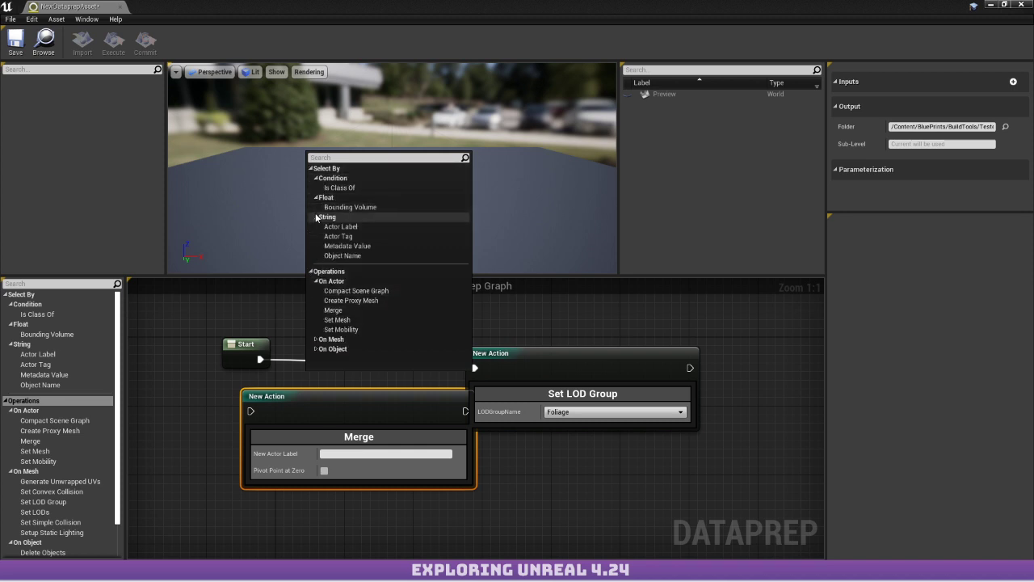
{"action": "left_click", "coordinate": [315, 339]}
{"action": "scroll", "coordinate": [320, 344], "scroll_direction": "down", "scroll_amount": 2}
{"action": "left_click", "coordinate": [314, 363]}
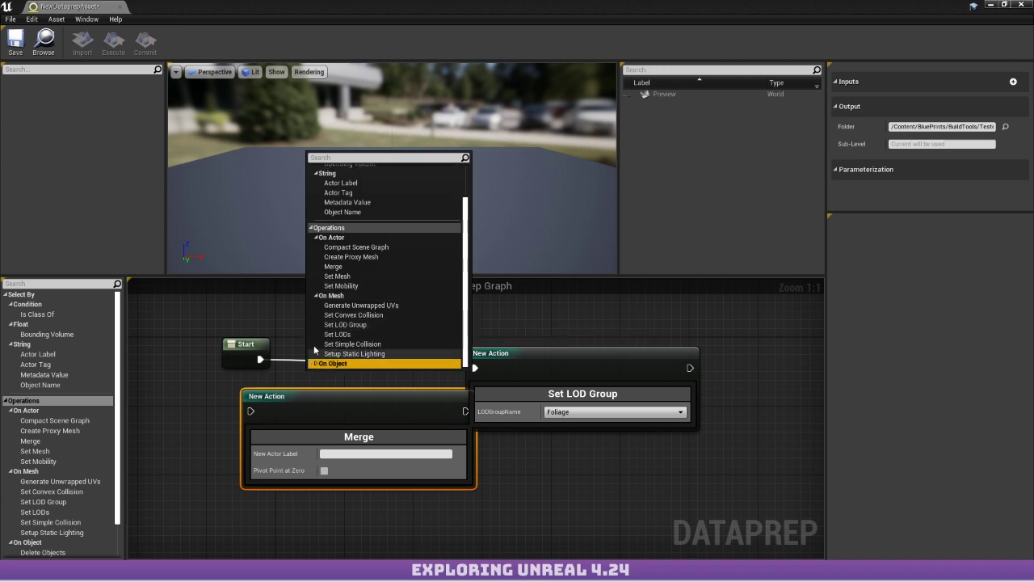
{"action": "scroll", "coordinate": [325, 292], "scroll_direction": "down", "scroll_amount": 2}
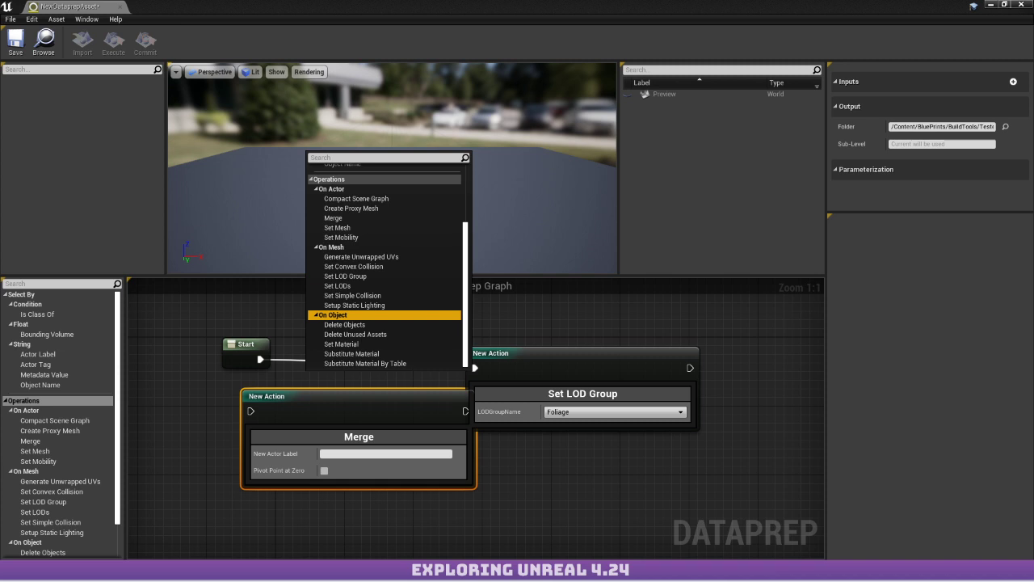
{"action": "key", "text": "Escape"}
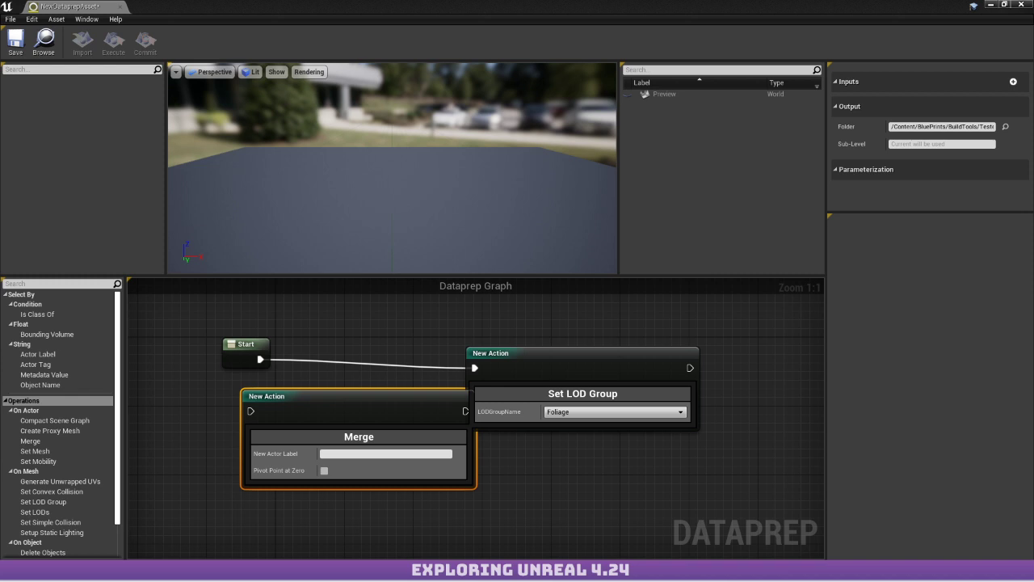
Move the Merge block from its separate action into the Set LOD Group action, stacked above Set LOD Group.
{"action": "right_click_drag", "start_coordinate": [363, 355], "coordinate": [289, 330]}
{"action": "left_click_drag", "start_coordinate": [266, 410], "coordinate": [362, 340]}
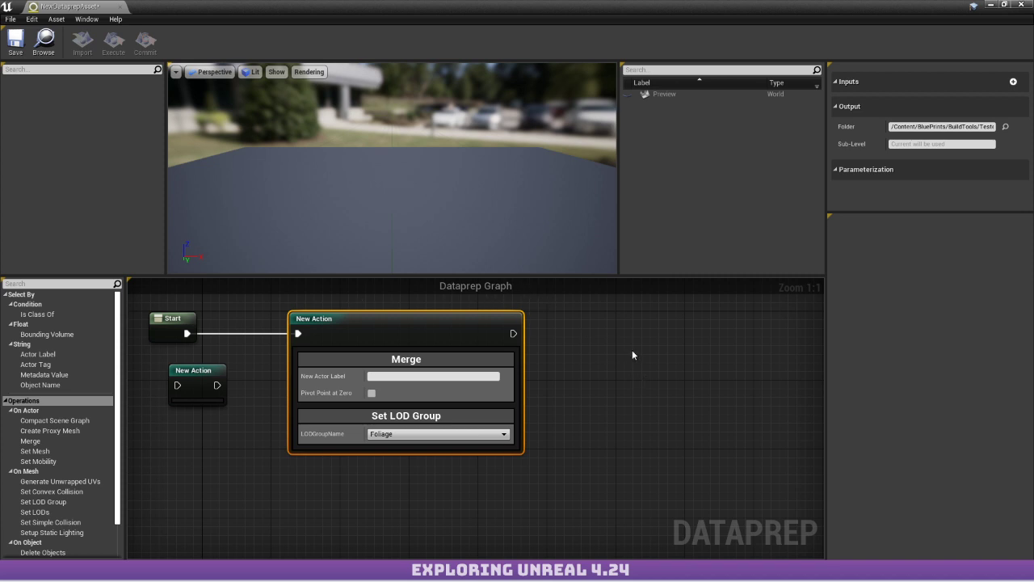
Add the Compact Scene Graph operation as a new action beyond the Merge action and align the two.
{"action": "right_click_drag", "start_coordinate": [632, 355], "coordinate": [574, 361]}
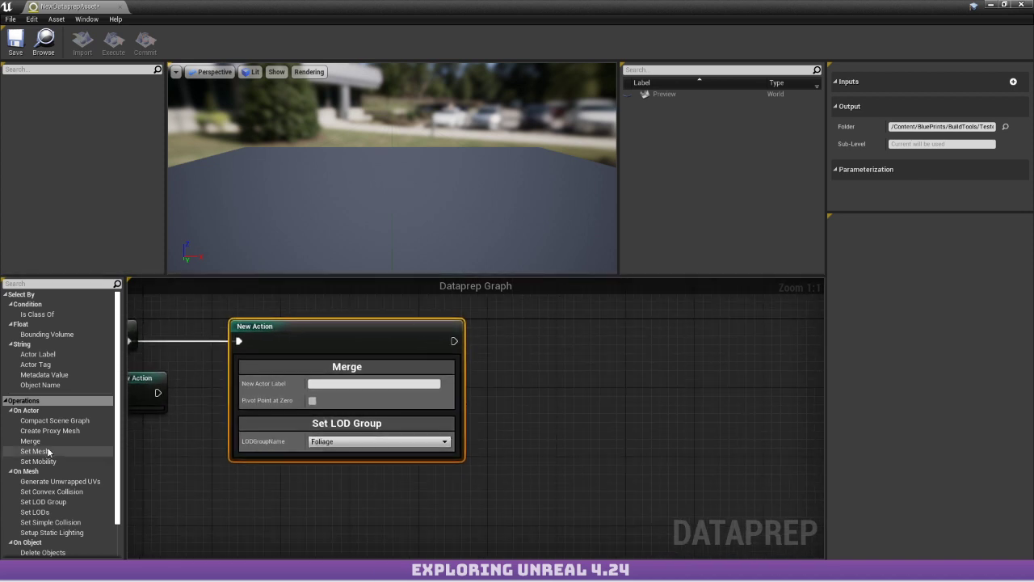
{"action": "scroll", "coordinate": [73, 389], "scroll_direction": "down", "scroll_amount": 2}
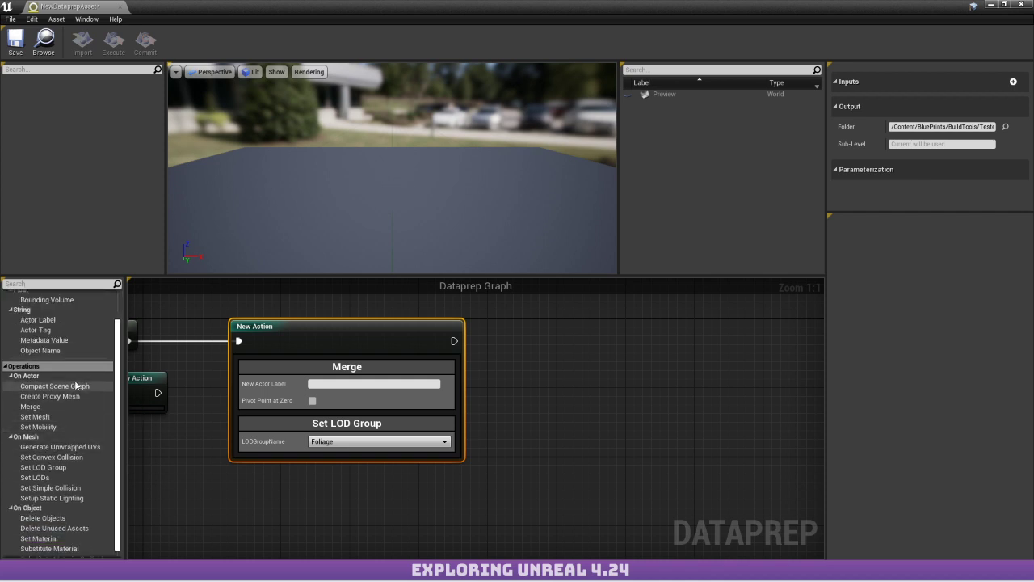
{"action": "left_click_drag", "start_coordinate": [68, 386], "coordinate": [543, 316]}
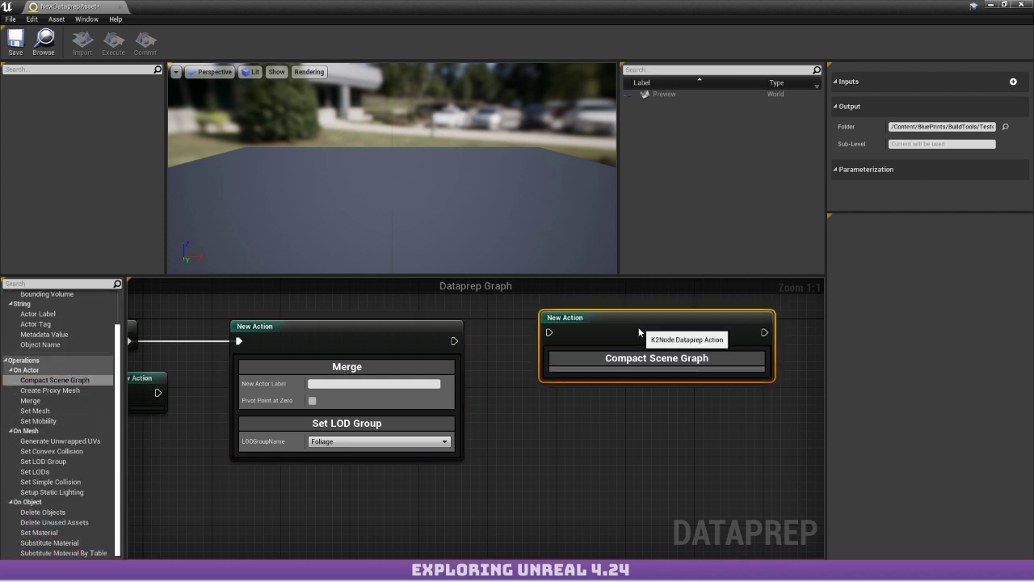
{"action": "left_click_drag", "start_coordinate": [639, 332], "coordinate": [630, 341]}
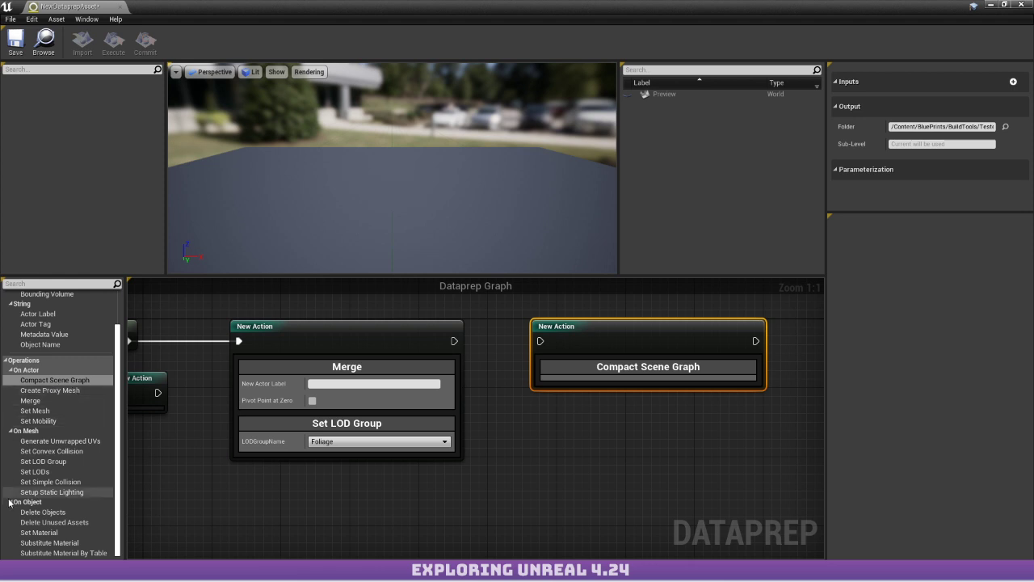
Stack Delete Unused Assets above Compact Scene Graph and connect that action to the output of the Merge action.
{"action": "left_click_drag", "start_coordinate": [69, 522], "coordinate": [612, 368]}
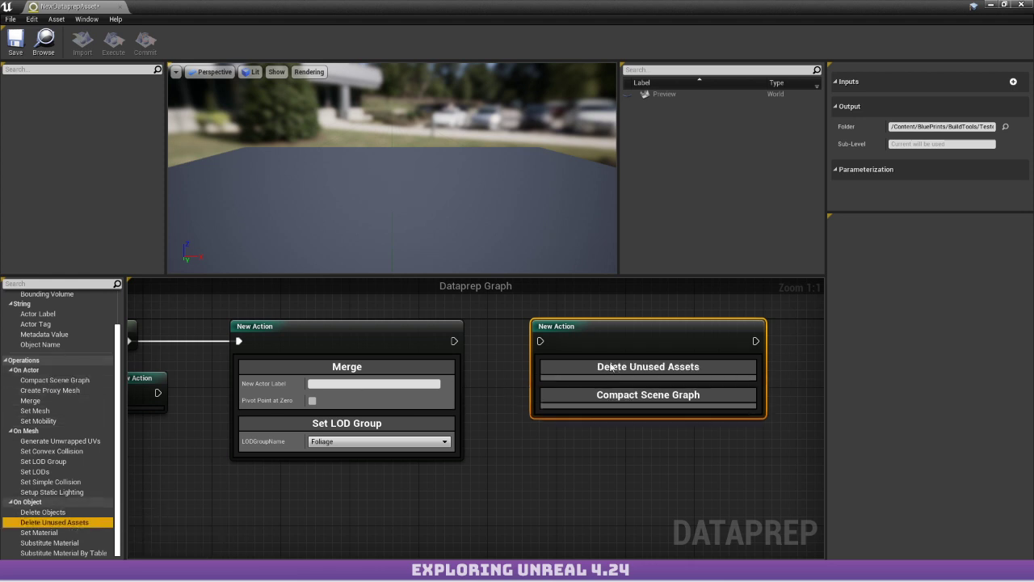
{"action": "left_click_drag", "start_coordinate": [539, 340], "coordinate": [450, 339]}
{"action": "right_click", "coordinate": [420, 335]}
{"action": "right_click", "coordinate": [349, 315]}
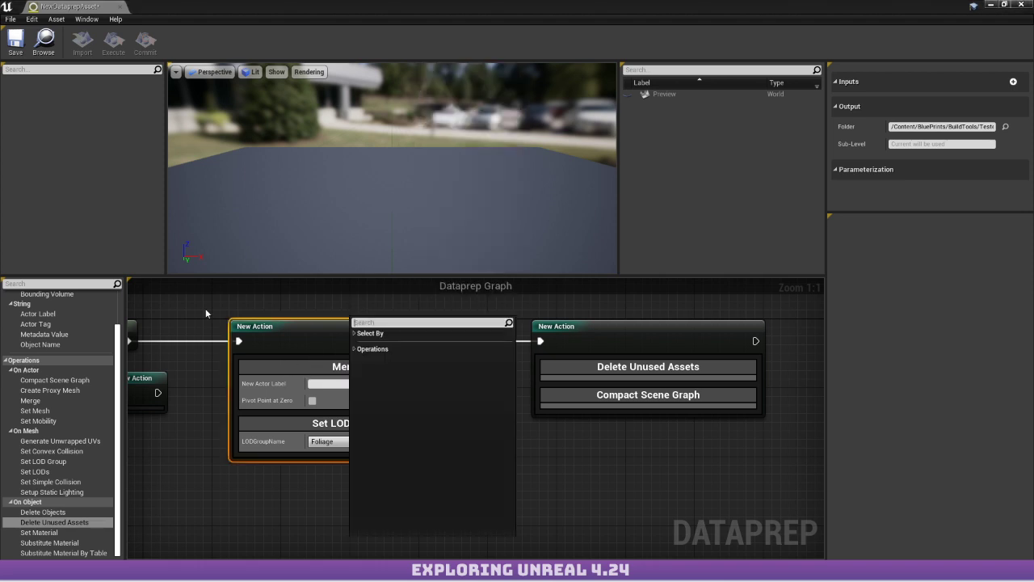
Set the LODGroupName of the Set LOD Group block to Small Prop.
{"action": "right_click_drag", "start_coordinate": [144, 321], "coordinate": [300, 309]}
{"action": "right_click_drag", "start_coordinate": [311, 344], "coordinate": [232, 361]}
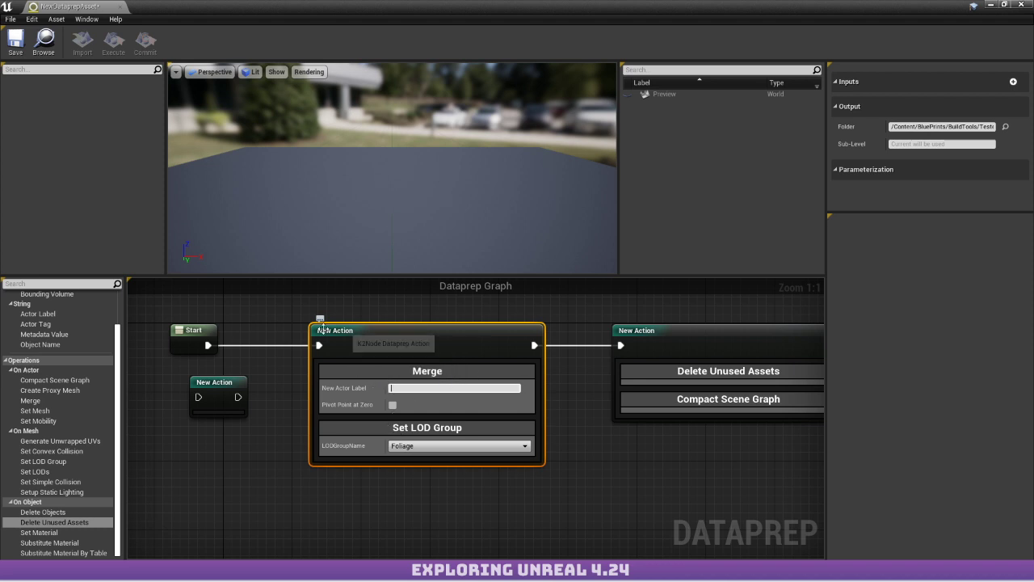
{"action": "mouse_move", "coordinate": [260, 349]}
{"action": "right_mouse_down"}
{"action": "mouse_move", "coordinate": [227, 344]}
{"action": "mouse_move", "coordinate": [248, 362]}
{"action": "right_mouse_up"}
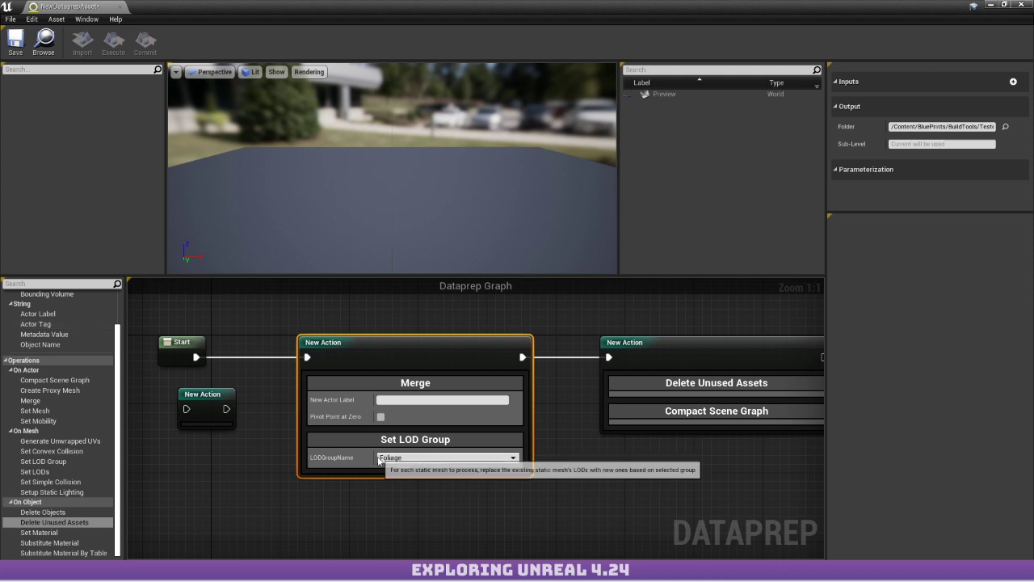
{"action": "left_click", "coordinate": [444, 457]}
{"action": "left_click", "coordinate": [396, 512]}
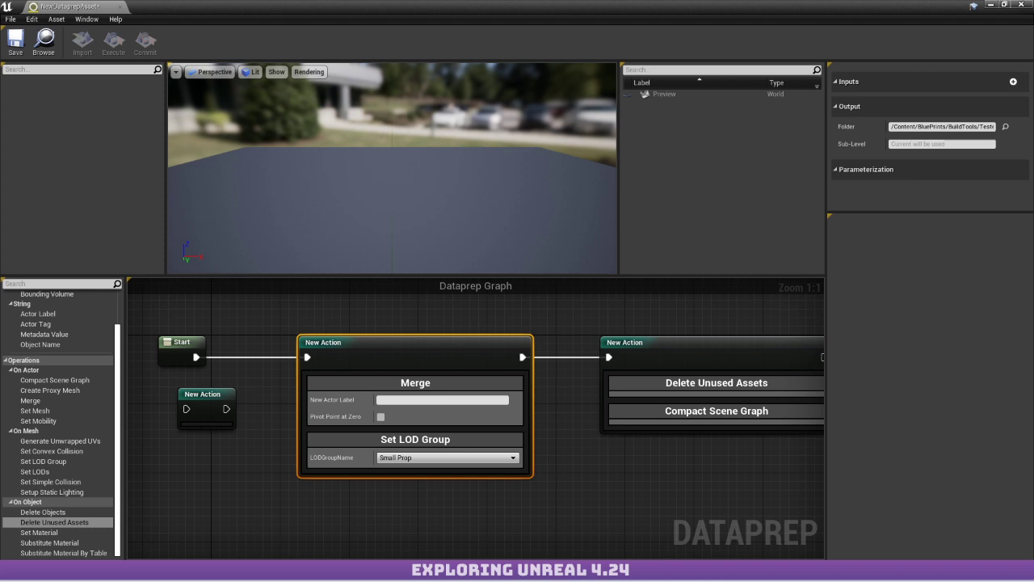
Switch to the browser and examine the dataprep-ui.png reference image, including its panels and its example Dataprep graph.
{"action": "left_click_drag", "start_coordinate": [0, 75], "coordinate": [558, 44]}
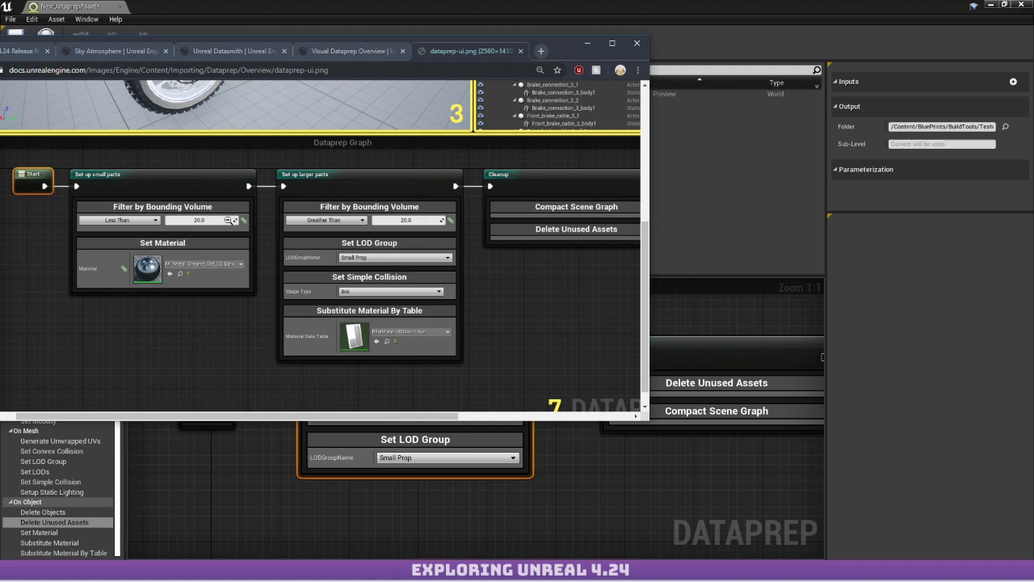
{"action": "scroll", "coordinate": [276, 141], "scroll_direction": "up", "scroll_amount": 6}
{"action": "scroll", "coordinate": [420, 126], "scroll_direction": "left", "scroll_amount": 3}
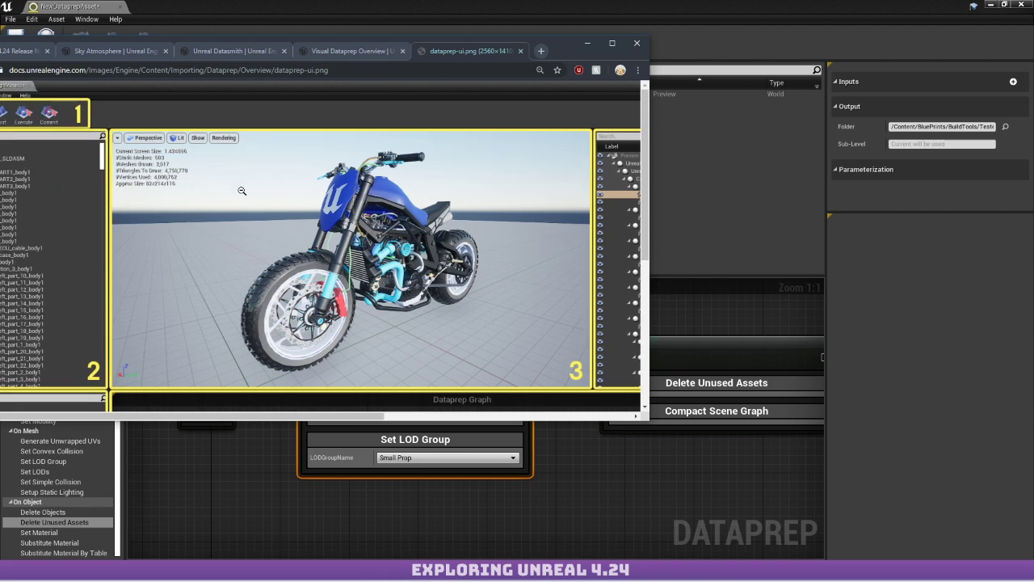
{"action": "scroll", "coordinate": [419, 231], "scroll_direction": "right", "scroll_amount": 5}
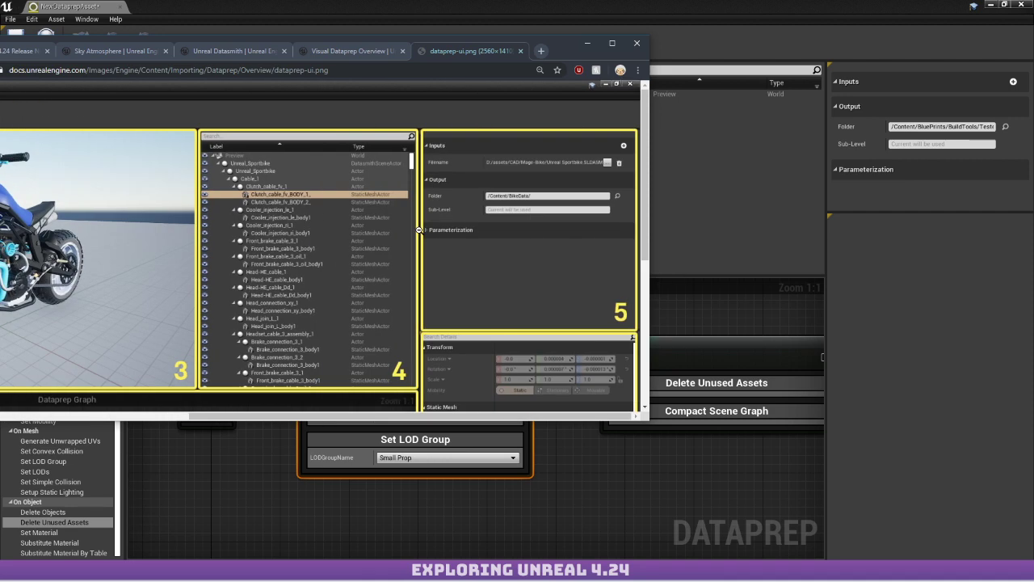
{"action": "scroll", "coordinate": [418, 230], "scroll_direction": "down", "scroll_amount": 4}
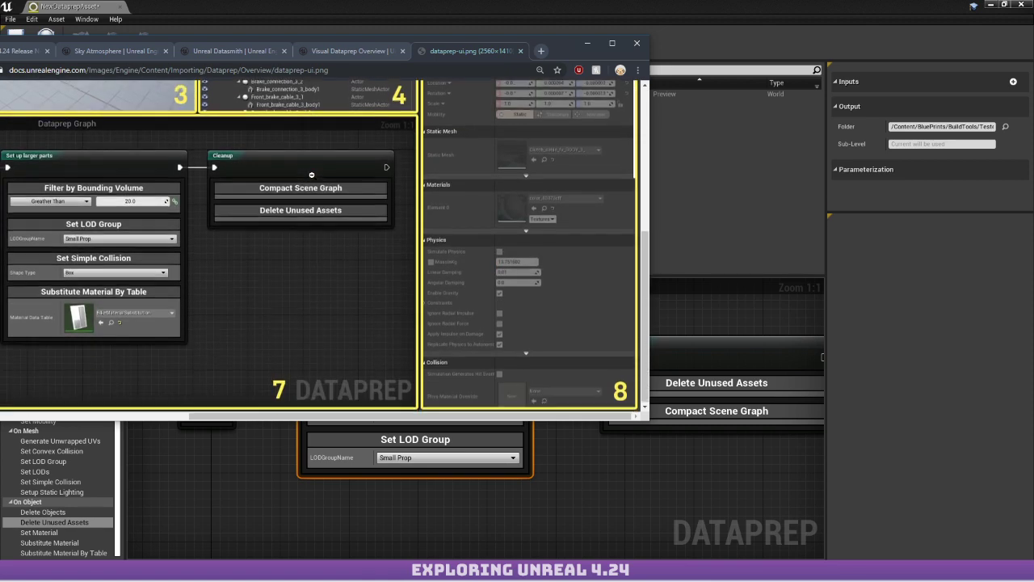
{"action": "scroll", "coordinate": [311, 174], "scroll_direction": "left", "scroll_amount": 5}
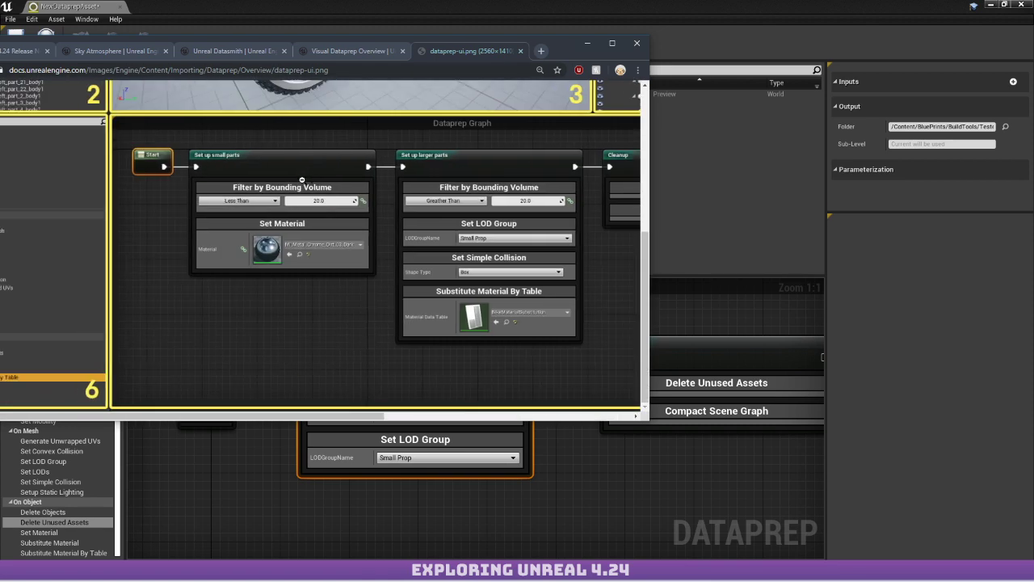
Close the reference image and read the Visual Dataprep Overview from the Editor UI table through Dataprep Workflow to Operations and Filters.
{"action": "left_click", "coordinate": [519, 50]}
{"action": "scroll", "coordinate": [350, 227], "scroll_direction": "down", "scroll_amount": 2}
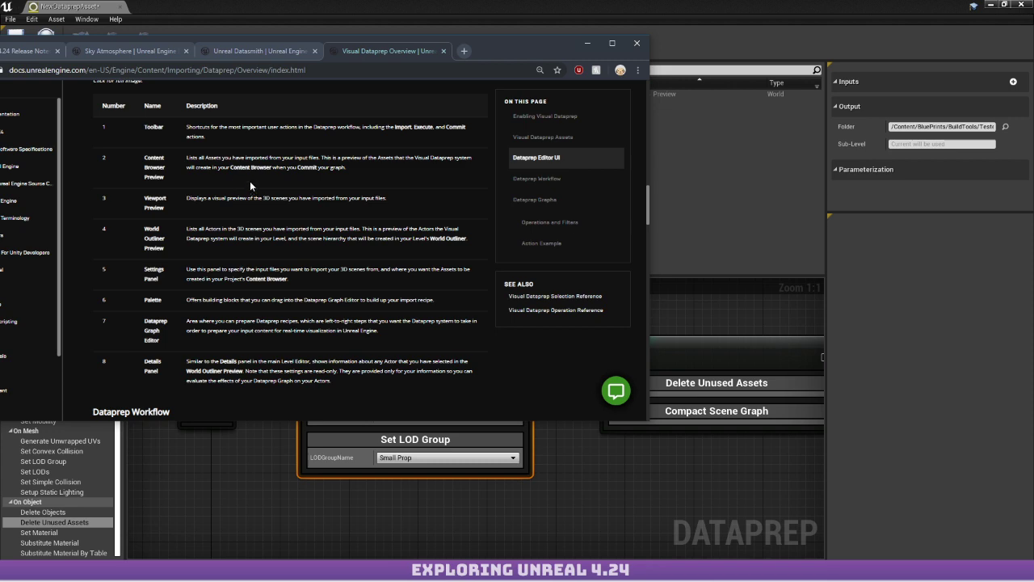
{"action": "scroll", "coordinate": [250, 181], "scroll_direction": "down", "scroll_amount": 3}
{"action": "scroll", "coordinate": [254, 163], "scroll_direction": "down", "scroll_amount": 2}
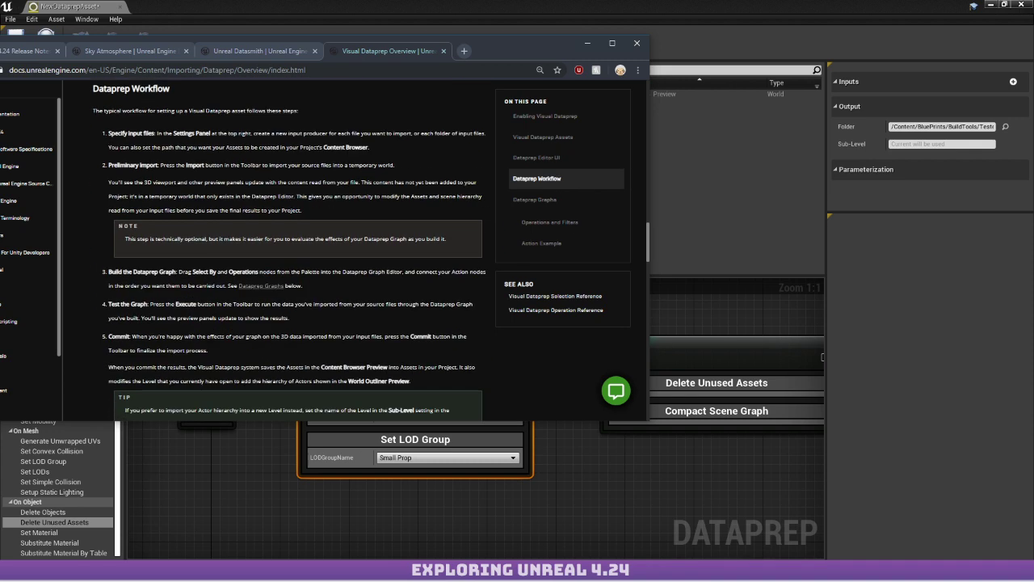
{"action": "scroll", "coordinate": [253, 163], "scroll_direction": "down", "scroll_amount": 3}
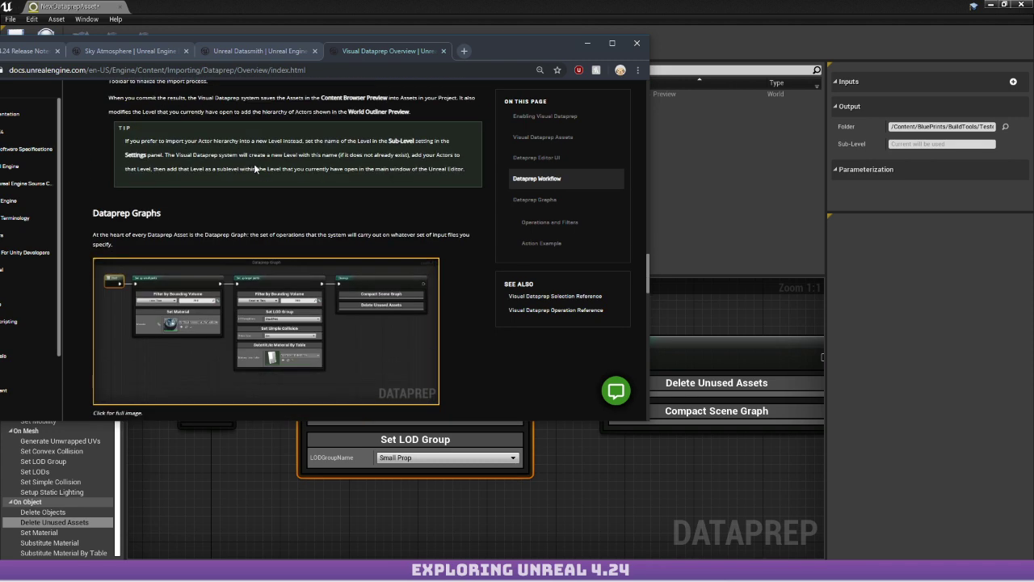
{"action": "scroll", "coordinate": [255, 168], "scroll_direction": "down", "scroll_amount": 3}
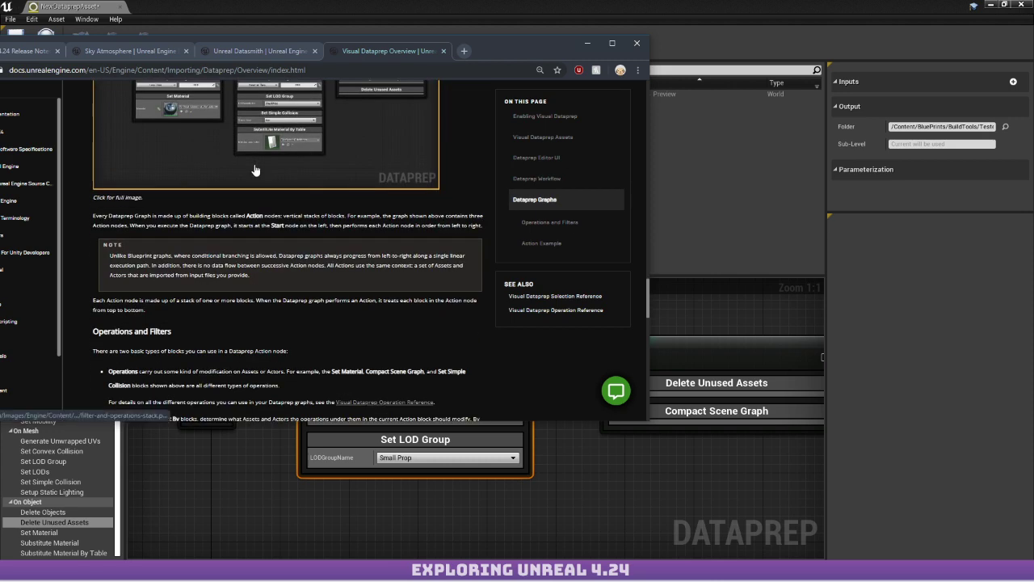
{"action": "scroll", "coordinate": [280, 196], "scroll_direction": "down", "scroll_amount": 3}
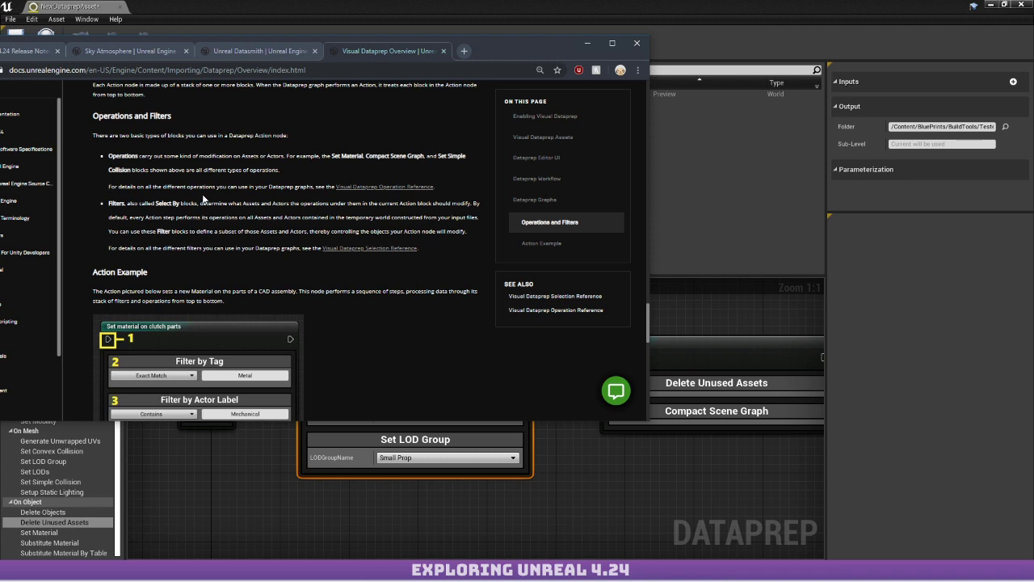
Switch back to the Unreal editor, add an Is Class Of filter as a separate action below the Merge action and view its class choices.
{"action": "left_click", "coordinate": [236, 511]}
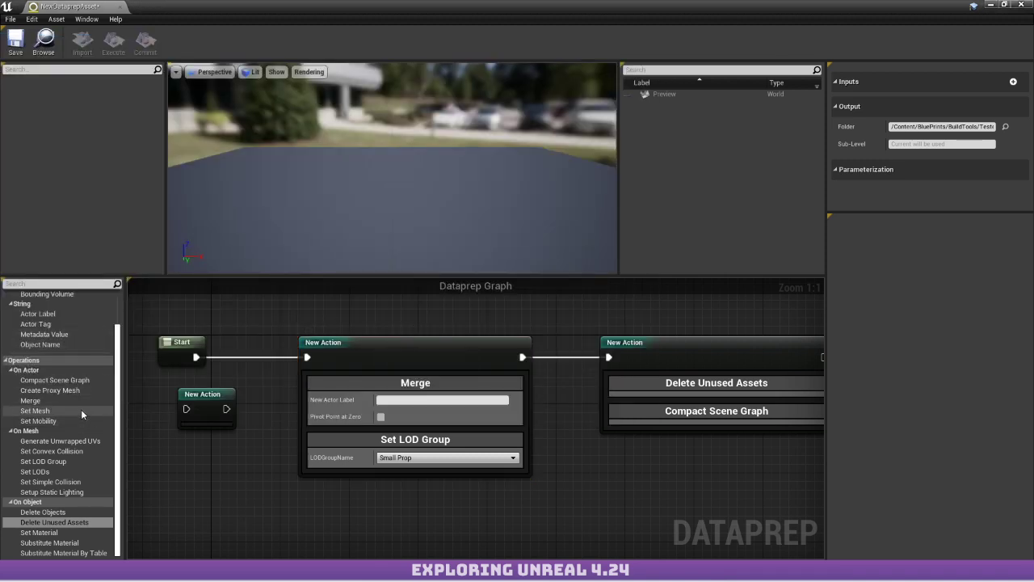
{"action": "scroll", "coordinate": [80, 409], "scroll_direction": "up", "scroll_amount": 2}
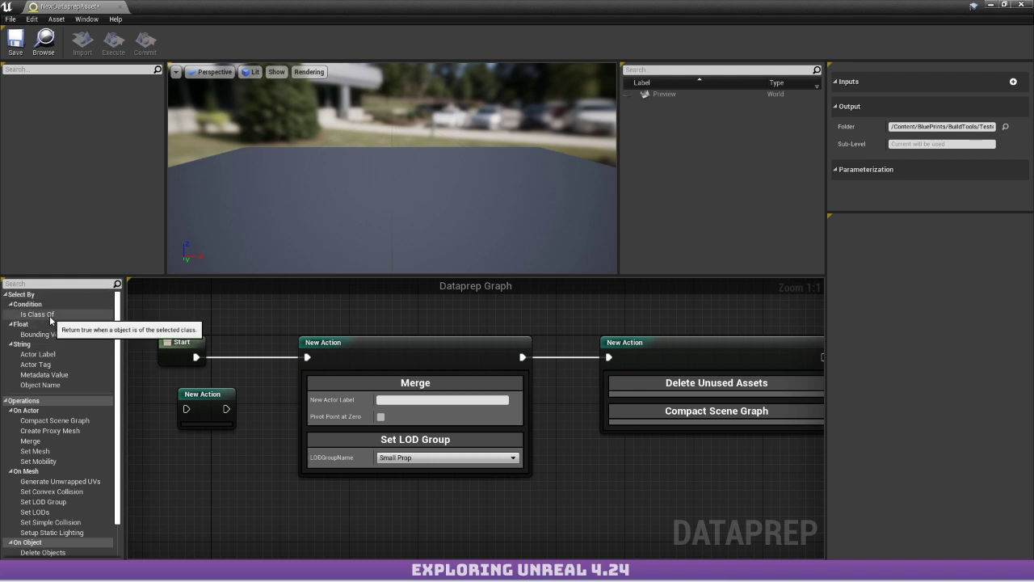
{"action": "left_click_drag", "start_coordinate": [50, 321], "coordinate": [173, 477]}
{"action": "right_click_drag", "start_coordinate": [261, 436], "coordinate": [251, 316]}
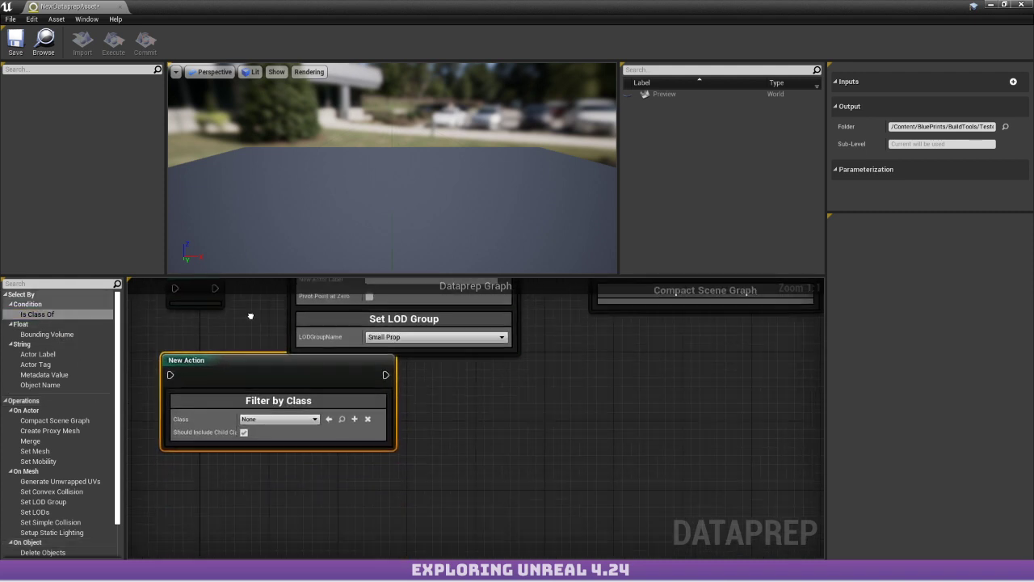
{"action": "left_click", "coordinate": [259, 420]}
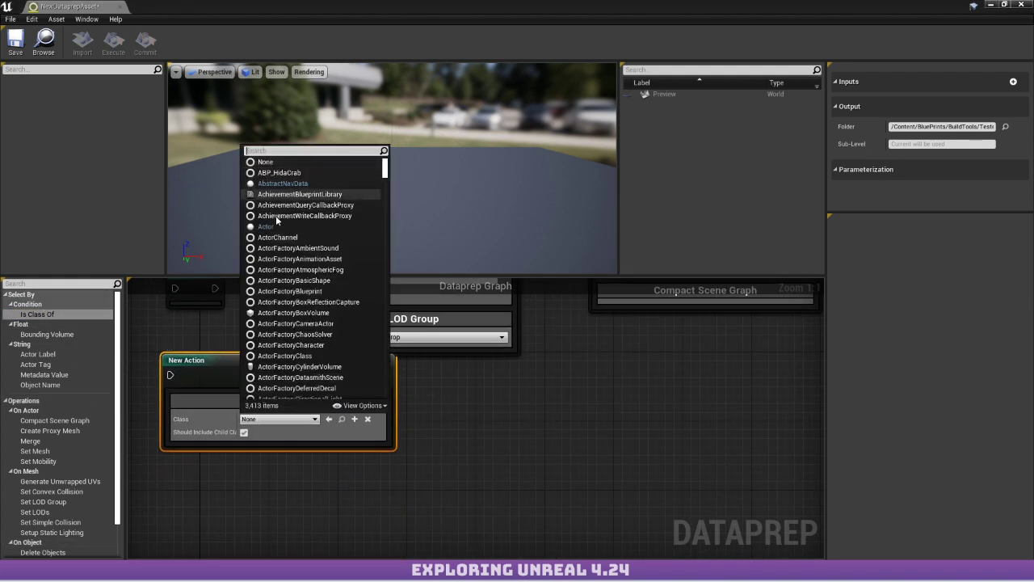
{"action": "left_click", "coordinate": [197, 330]}
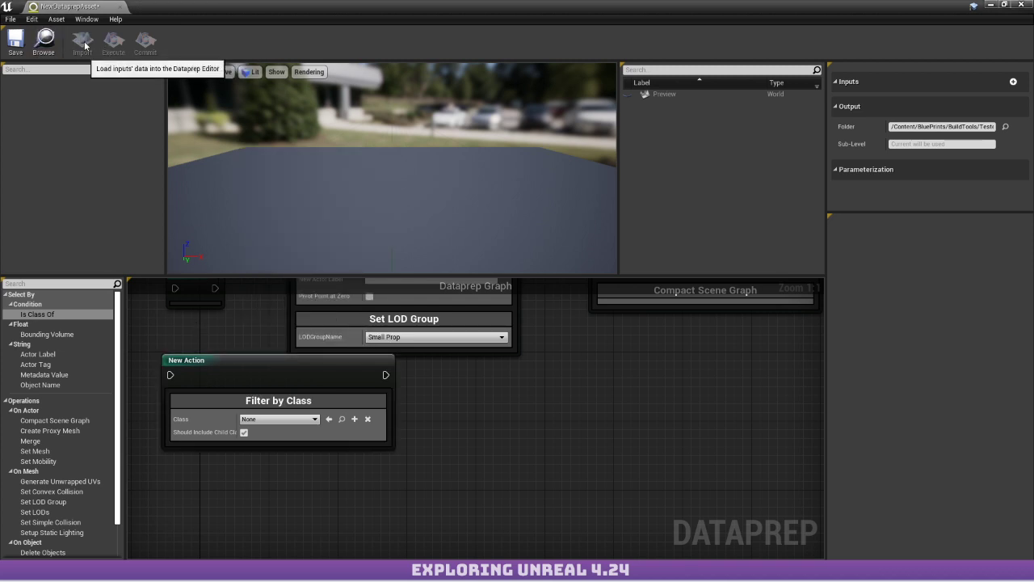
{"action": "left_click", "coordinate": [32, 18]}
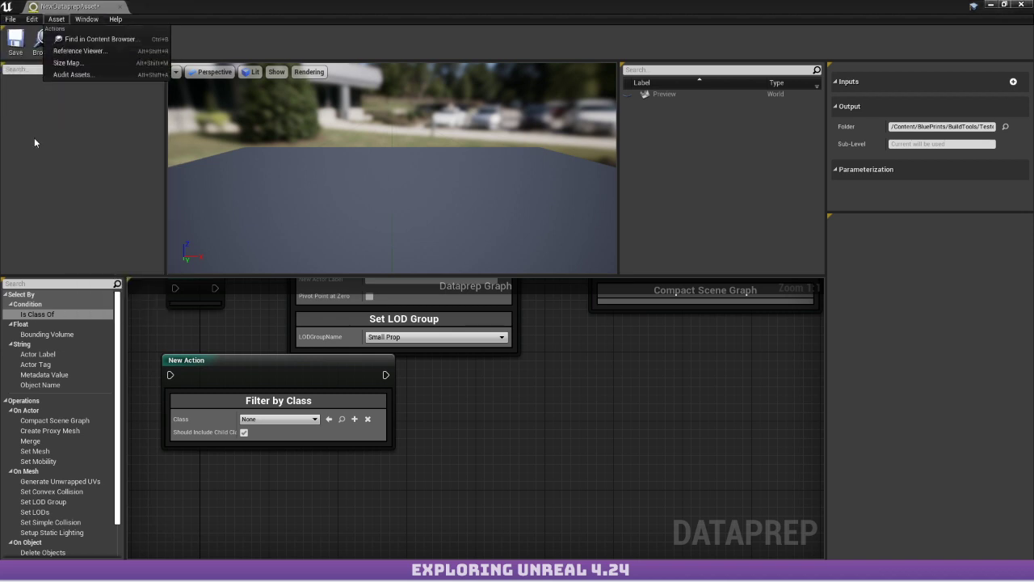
{"action": "left_click", "coordinate": [57, 100]}
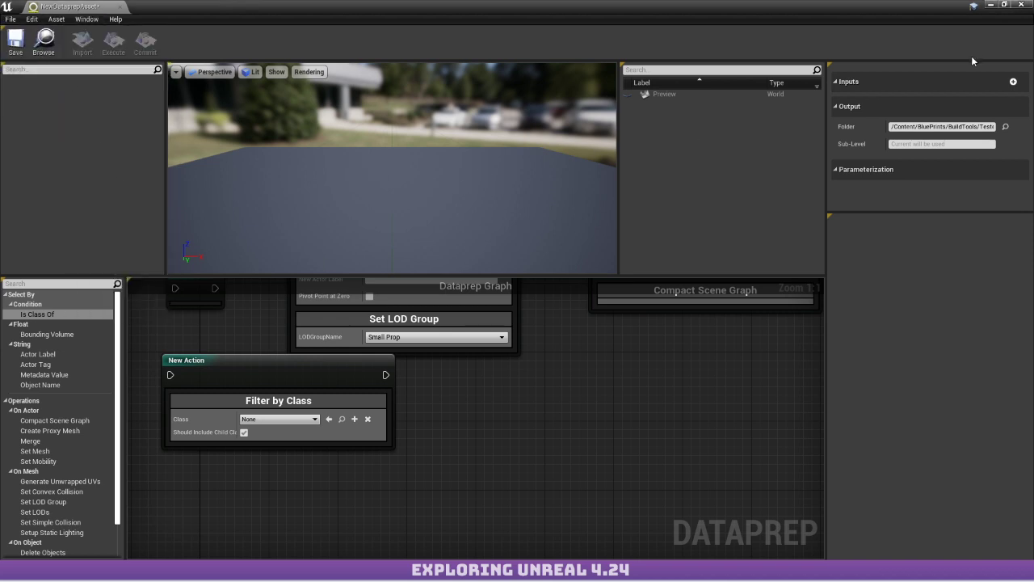
Add a Datasmith folder importer to the Dataprep inputs and cancel the choice of its folder.
{"action": "left_click", "coordinate": [1012, 81]}
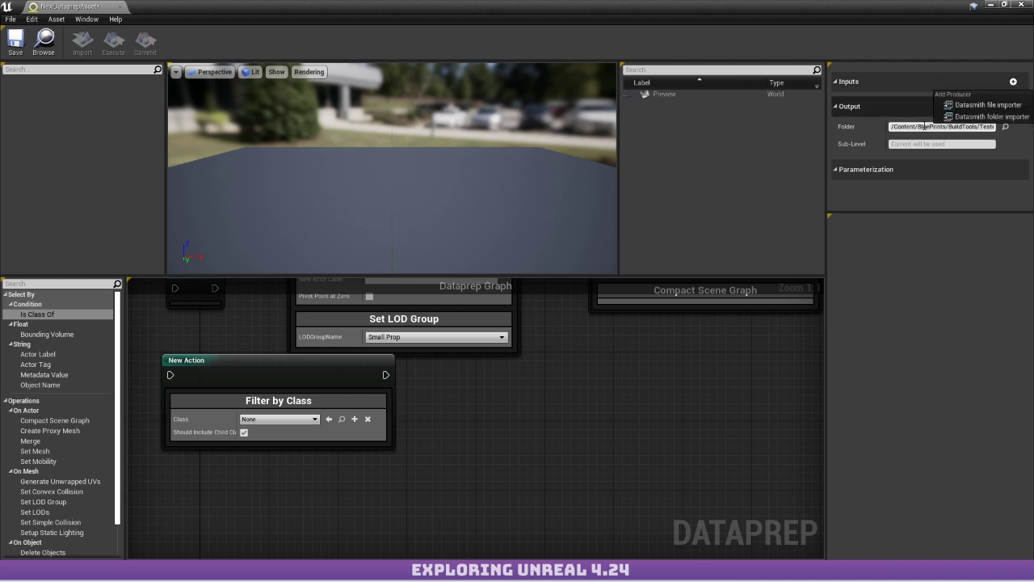
{"action": "left_click", "coordinate": [969, 116]}
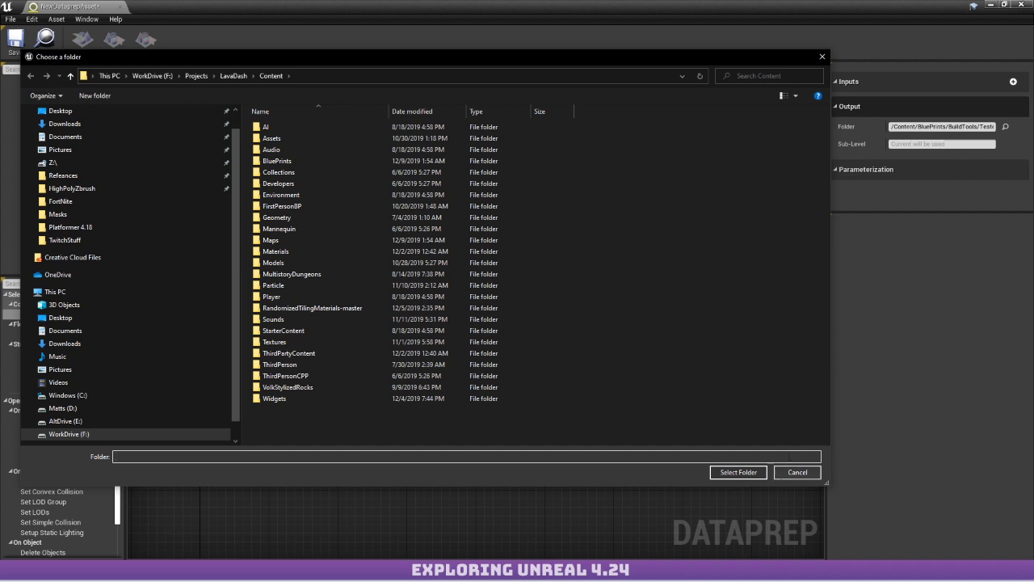
{"action": "left_click", "coordinate": [794, 473]}
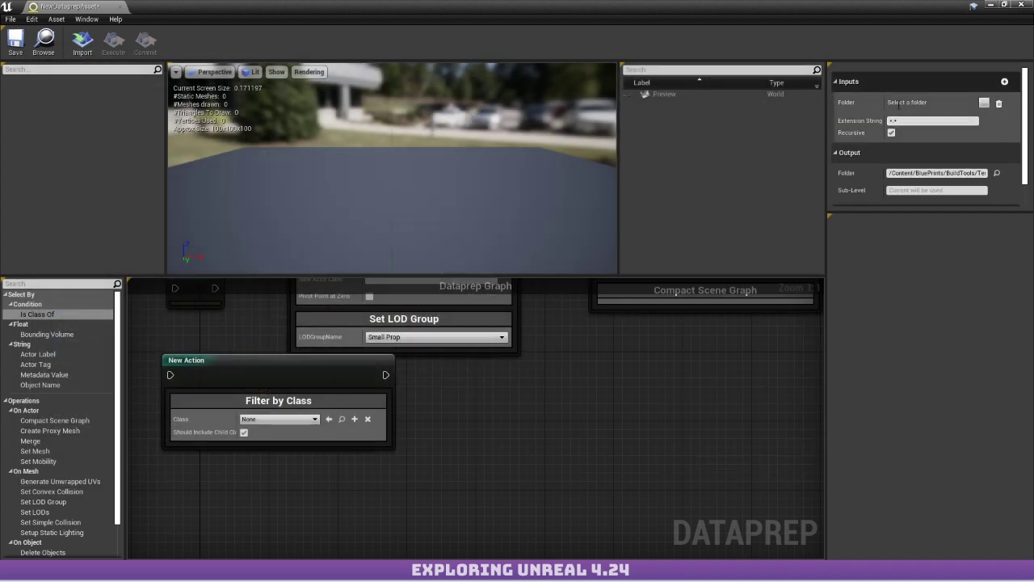
Import the inputs' data into the Dataprep Editor and look around the preview viewport.
{"action": "scroll", "coordinate": [899, 103], "scroll_direction": "down", "scroll_amount": 2}
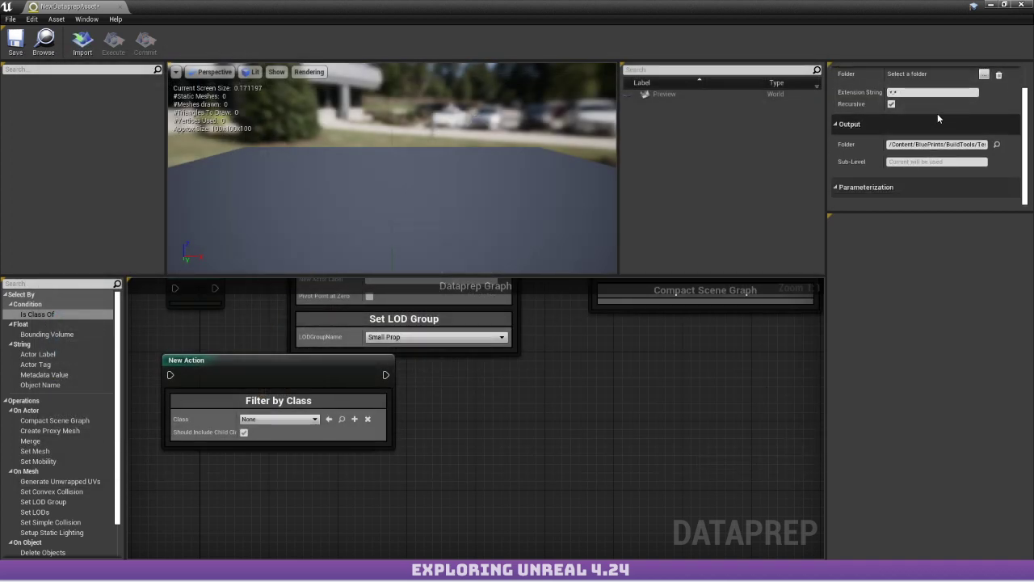
{"action": "left_click", "coordinate": [83, 41]}
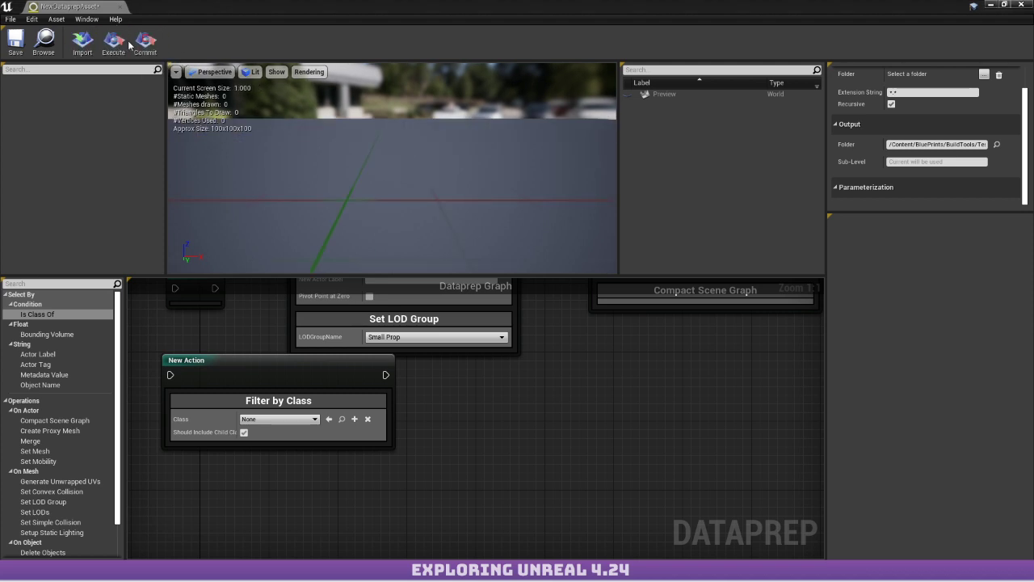
{"action": "mouse_move", "coordinate": [476, 180]}
{"action": "right_mouse_down"}
{"action": "mouse_move", "coordinate": [436, 170]}
{"action": "mouse_move", "coordinate": [476, 180]}
{"action": "right_mouse_up"}
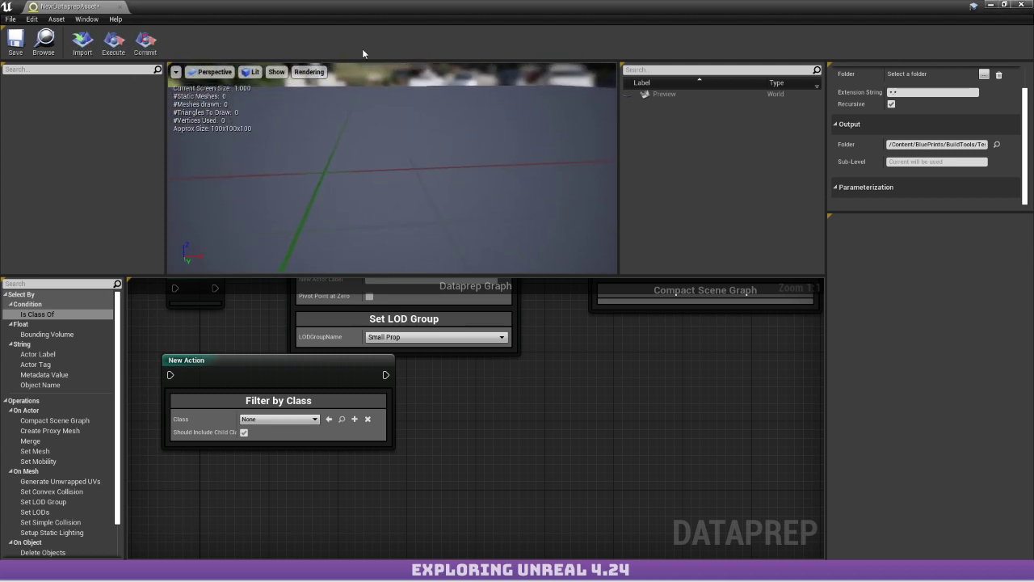
{"action": "mouse_move", "coordinate": [394, 178]}
{"action": "middle_mouse_down"}
{"action": "mouse_move", "coordinate": [394, 166]}
{"action": "mouse_move", "coordinate": [380, 234]}
{"action": "mouse_move", "coordinate": [424, 226]}
{"action": "mouse_move", "coordinate": [393, 178]}
{"action": "middle_mouse_up"}
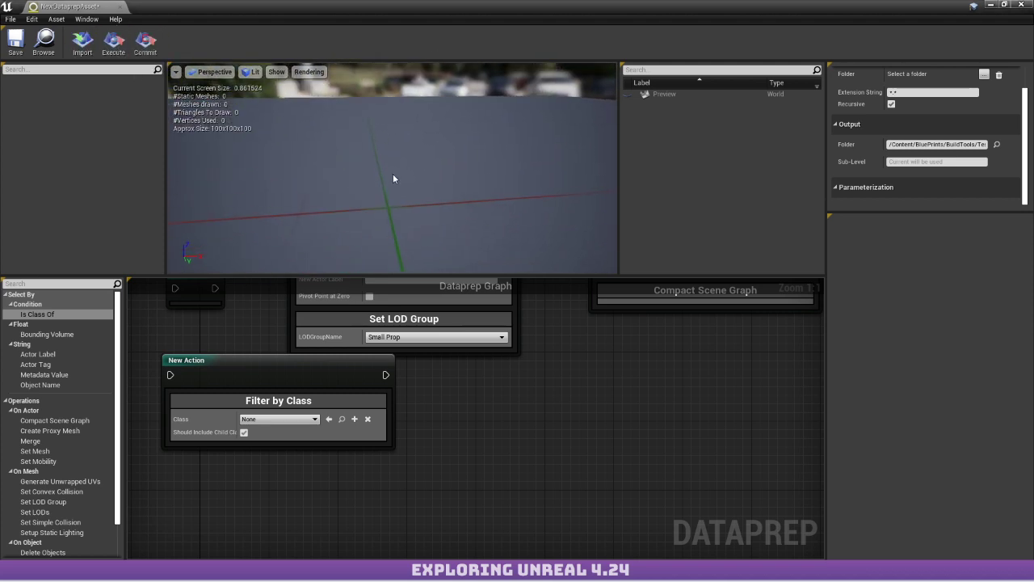
{"action": "mouse_move", "coordinate": [393, 178]}
{"action": "right_mouse_down"}
{"action": "mouse_move", "coordinate": [394, 153]}
{"action": "mouse_move", "coordinate": [393, 178]}
{"action": "right_mouse_up"}
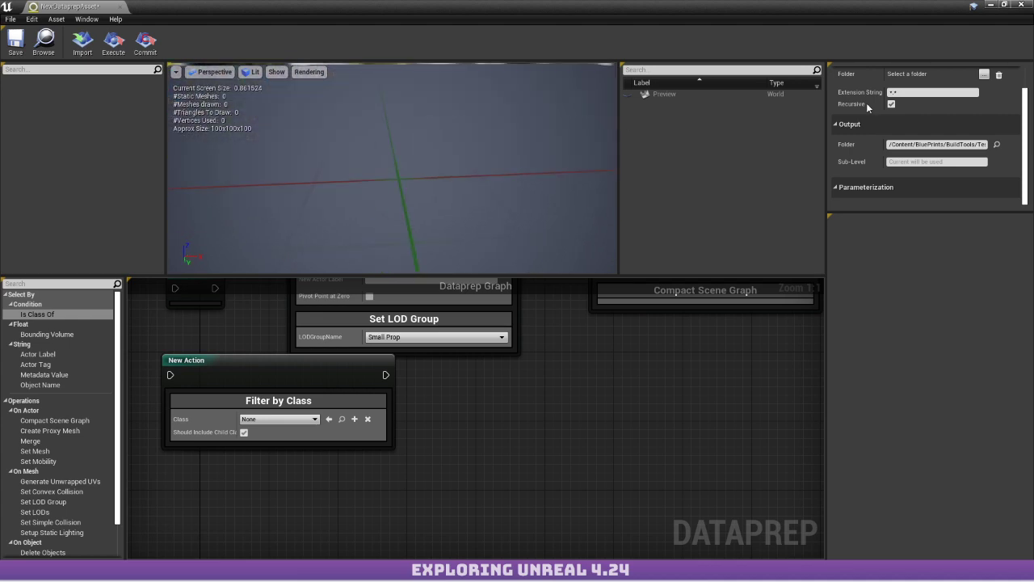
Cancel another folder choice for the Datasmith folder importer and remove that importer from the Dataprep inputs.
{"action": "left_click", "coordinate": [983, 75]}
{"action": "left_click", "coordinate": [821, 56]}
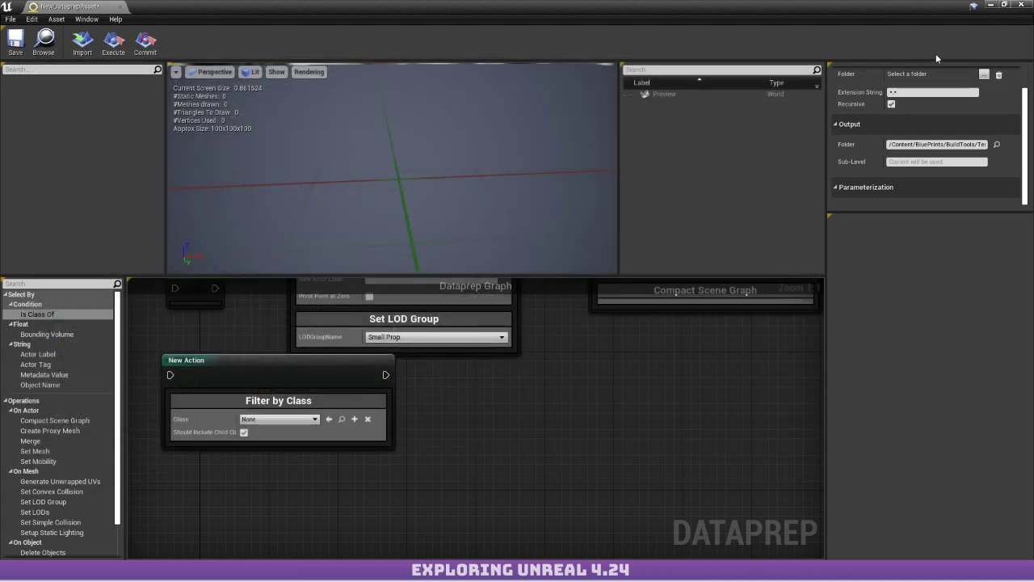
{"action": "scroll", "coordinate": [953, 89], "scroll_direction": "up", "scroll_amount": 1}
{"action": "left_click", "coordinate": [999, 103]}
Add a Datasmith file importer to the inputs and browse to the Projects > Content > Models folder on WorkDrive (F:).
{"action": "left_click", "coordinate": [1013, 81]}
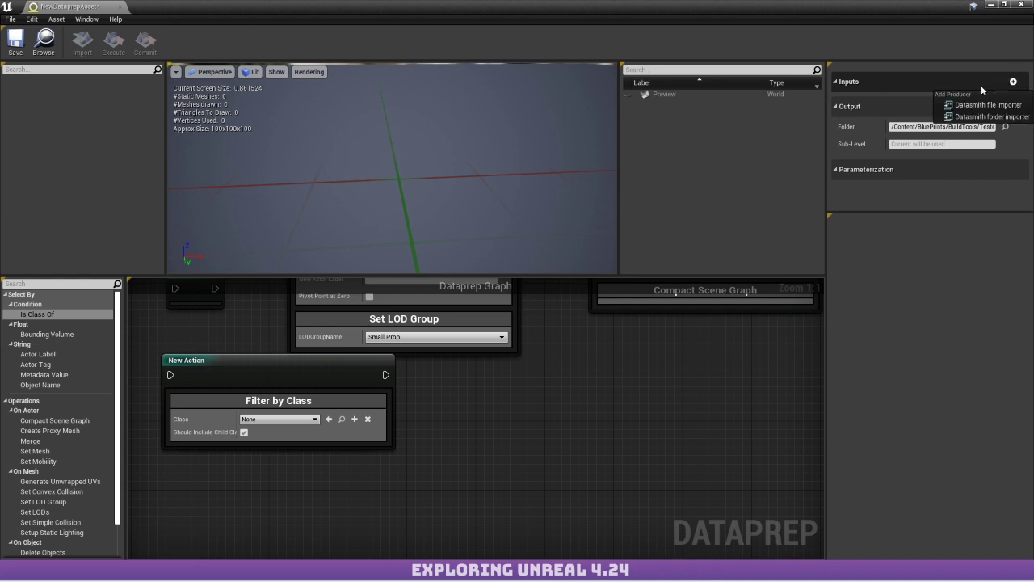
{"action": "left_click", "coordinate": [985, 104]}
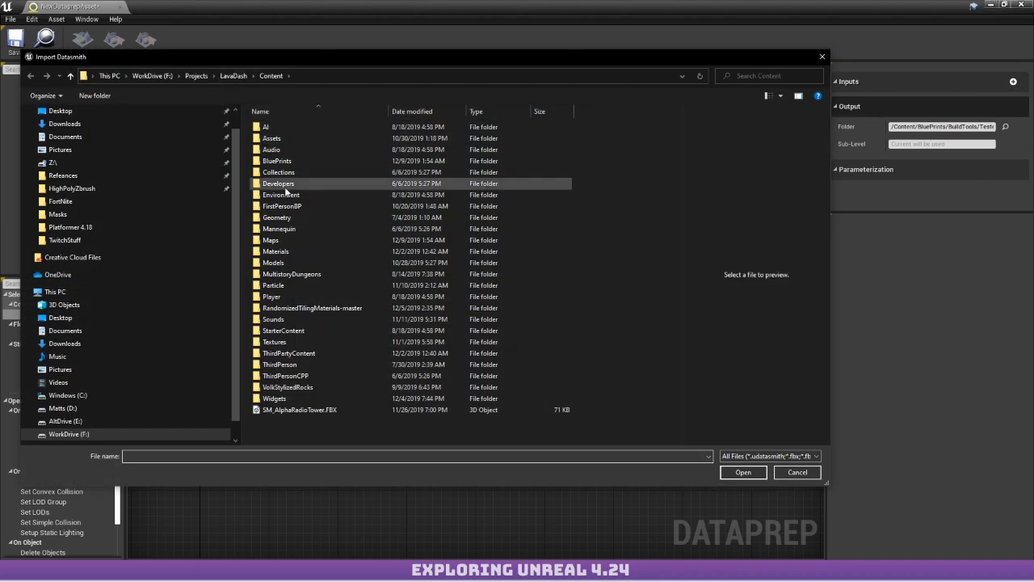
{"action": "double_click", "coordinate": [279, 262]}
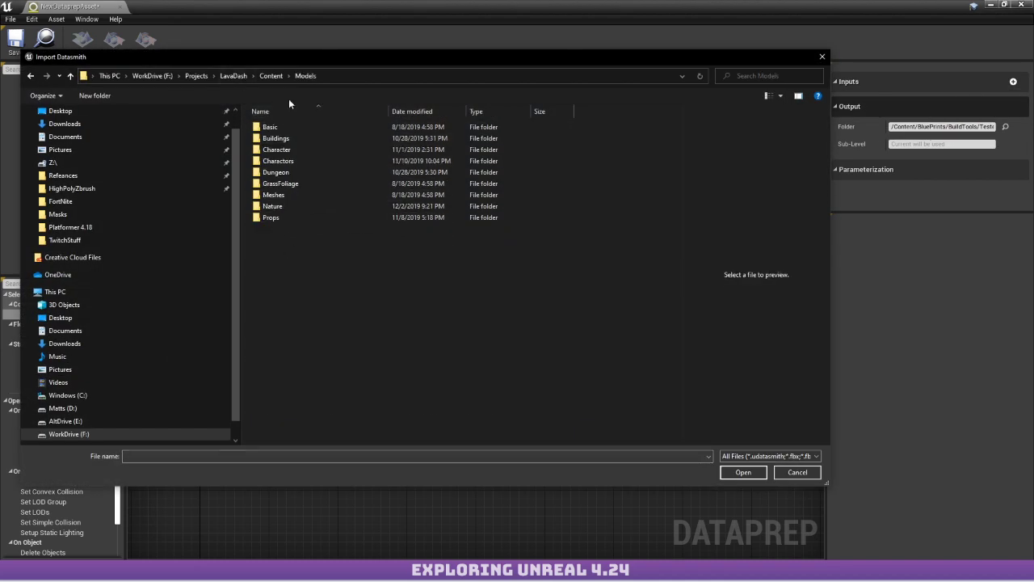
{"action": "double_click", "coordinate": [288, 139]}
{"action": "double_click", "coordinate": [289, 138]}
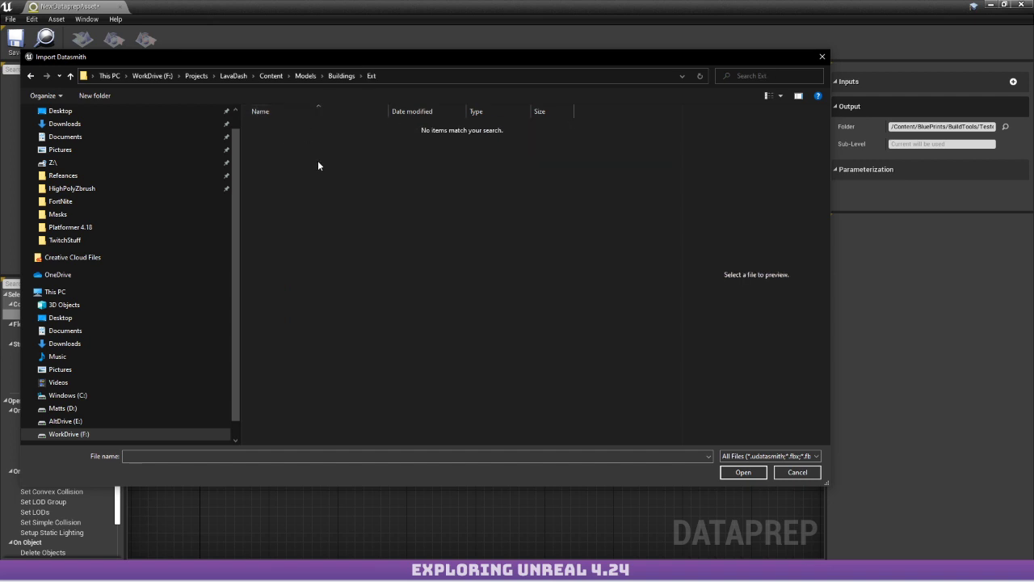
{"action": "key", "text": "alt+Left"}
{"action": "double_click", "coordinate": [286, 145]}
{"action": "left_click", "coordinate": [197, 76]}
{"action": "double_click", "coordinate": [299, 137]}
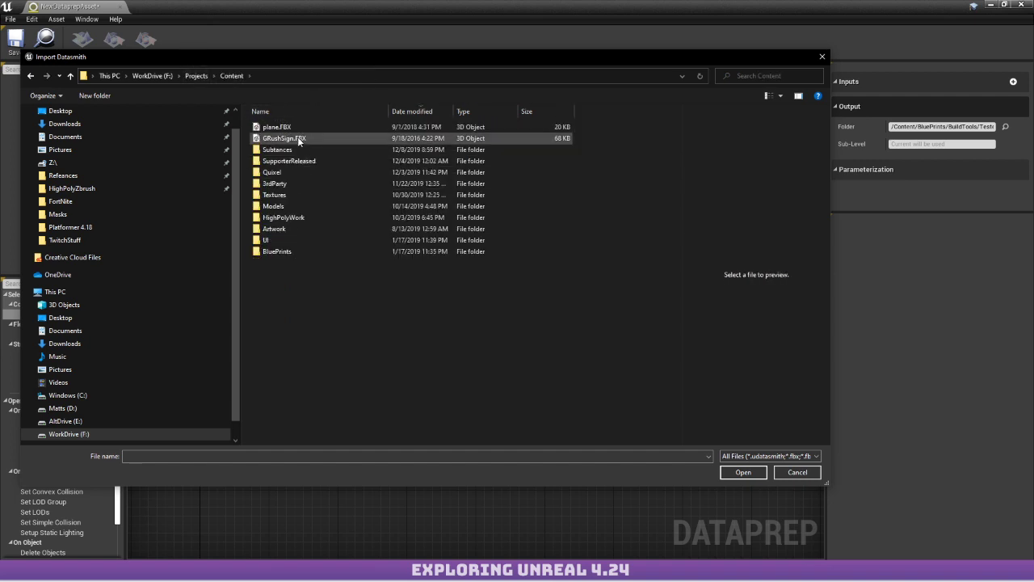
{"action": "double_click", "coordinate": [290, 203]}
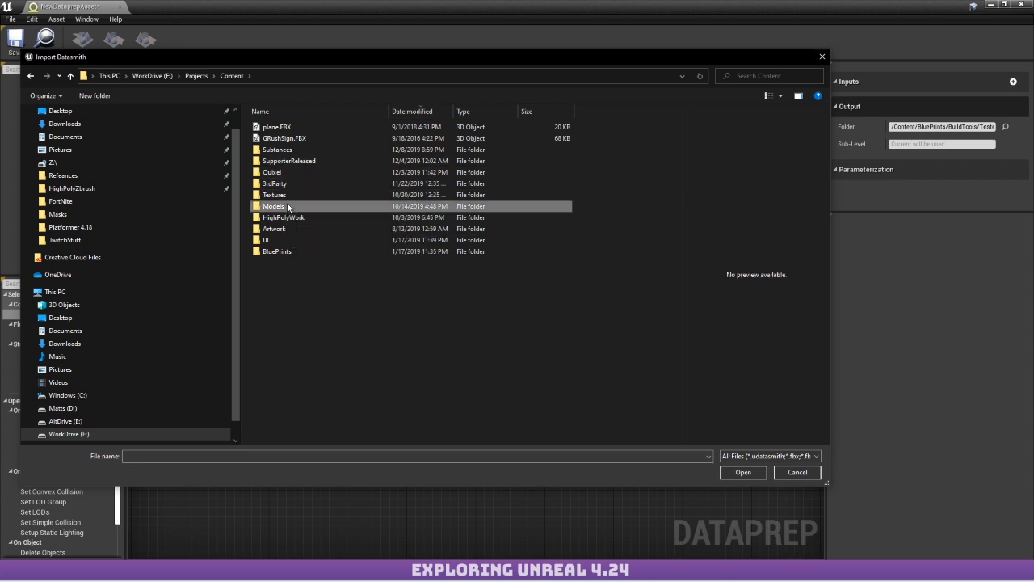
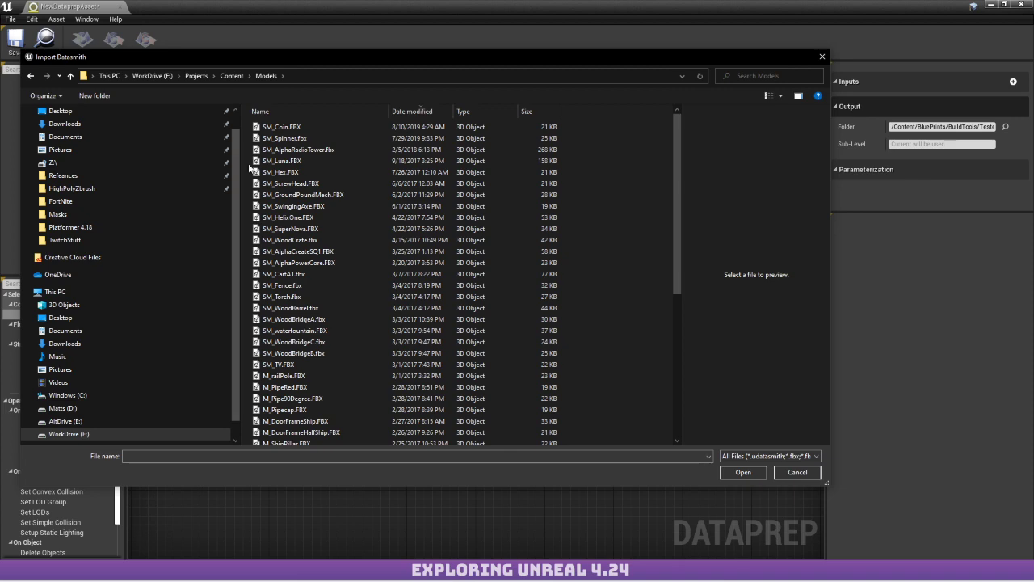
Choose SM_GarageAddon.fbx from the Buildings folder as the file importer's source.
{"action": "scroll", "coordinate": [300, 225], "scroll_direction": "down", "scroll_amount": 7}
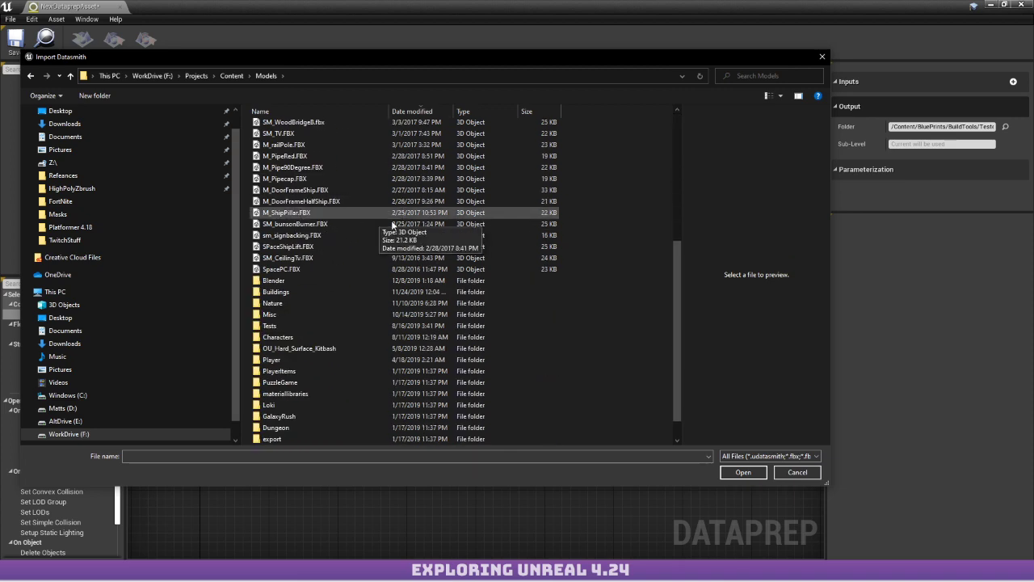
{"action": "scroll", "coordinate": [344, 208], "scroll_direction": "up", "scroll_amount": 7}
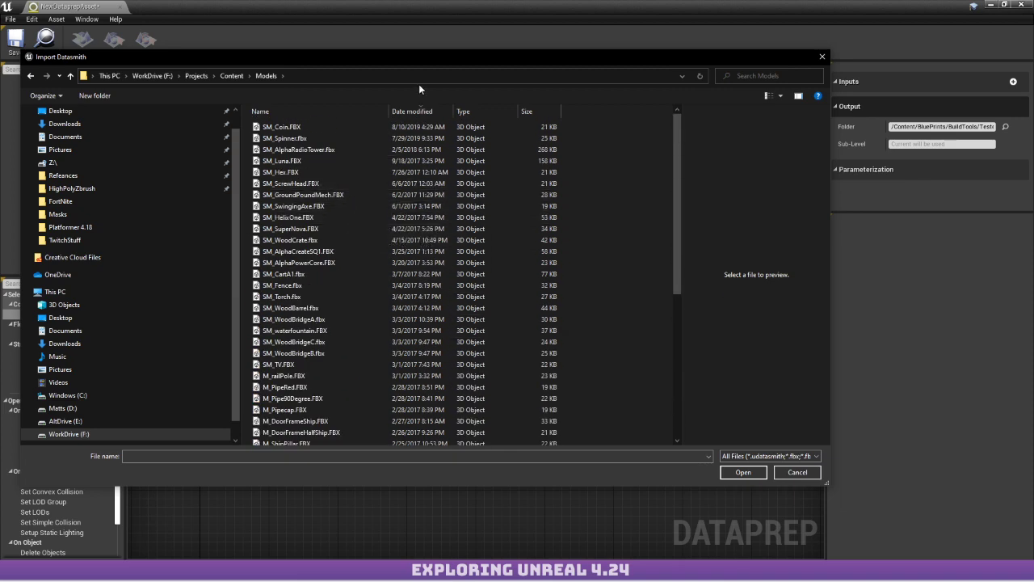
{"action": "left_click_drag", "start_coordinate": [422, 56], "coordinate": [467, 95]}
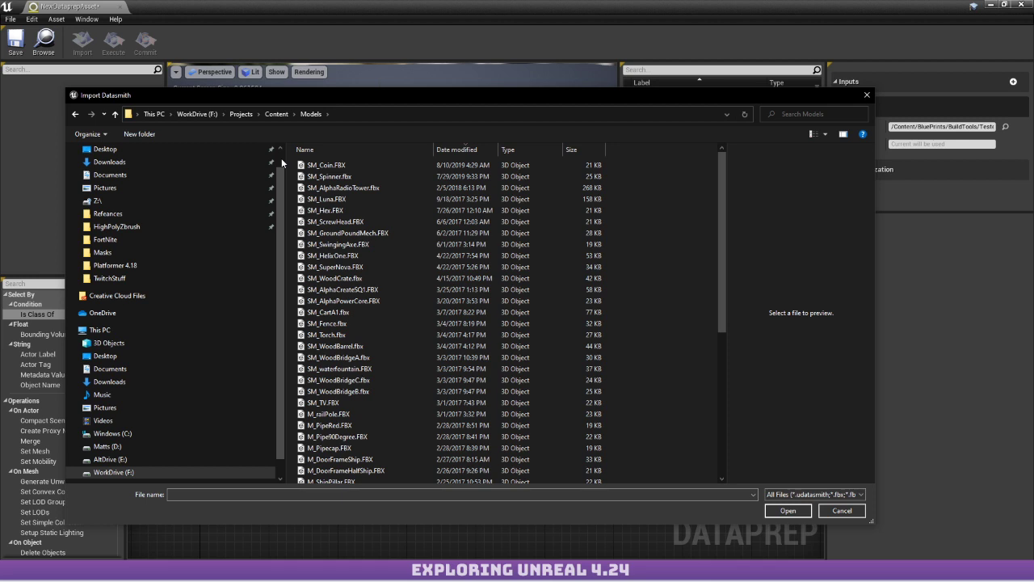
{"action": "scroll", "coordinate": [356, 284], "scroll_direction": "down", "scroll_amount": 7}
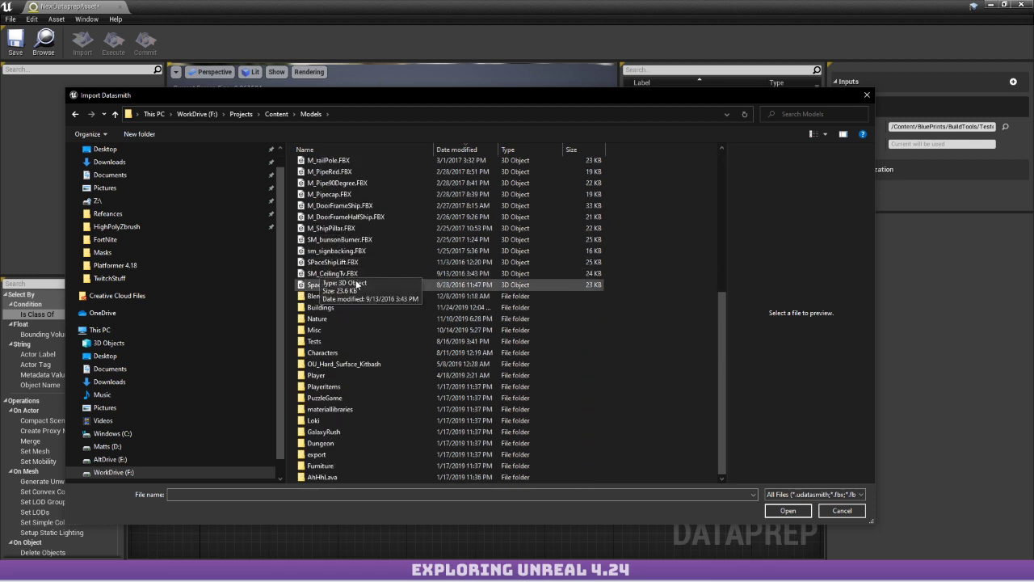
{"action": "double_click", "coordinate": [343, 308]}
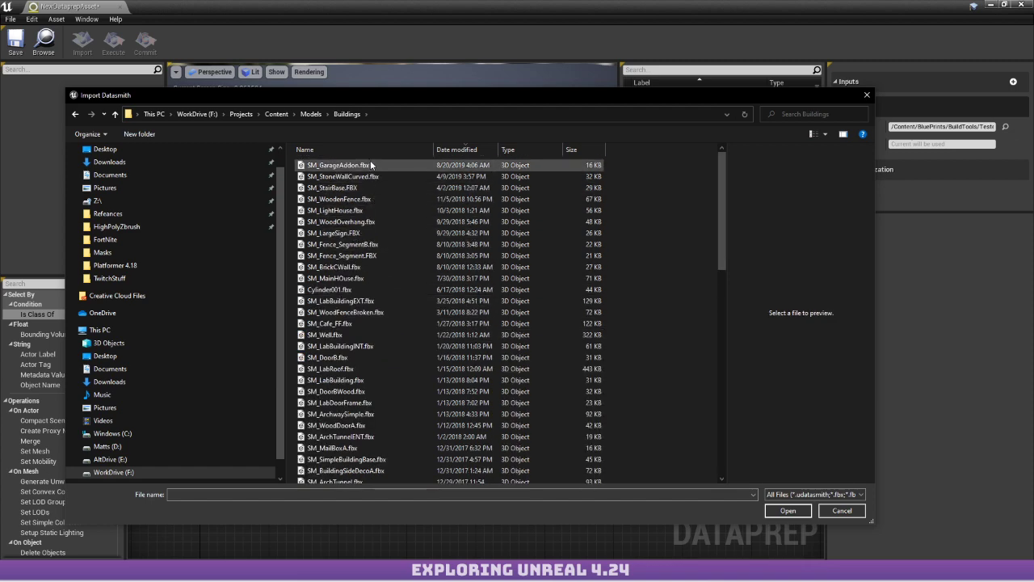
{"action": "left_click", "coordinate": [371, 165]}
{"action": "left_click", "coordinate": [371, 165]}
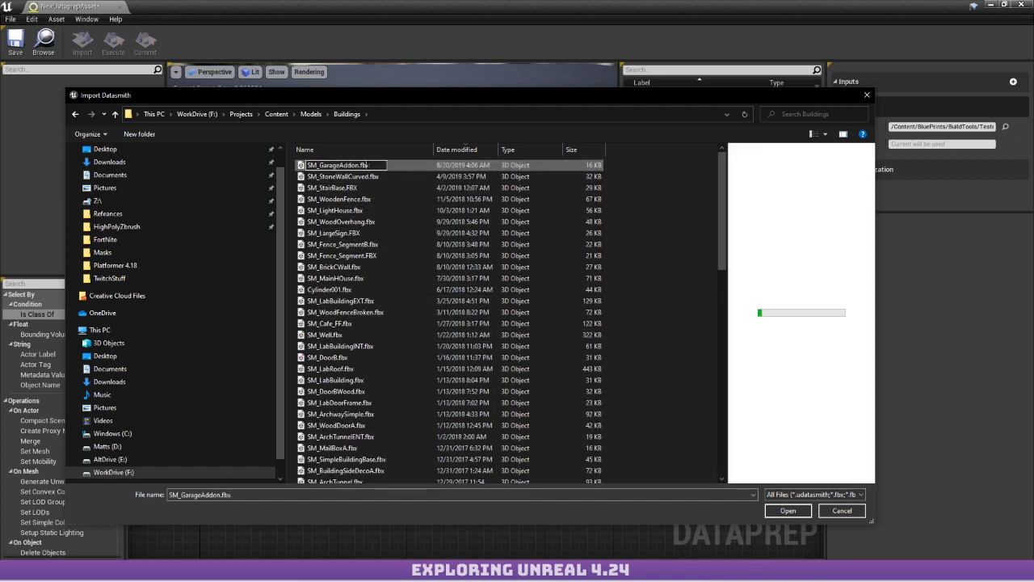
{"action": "double_click", "coordinate": [472, 166]}
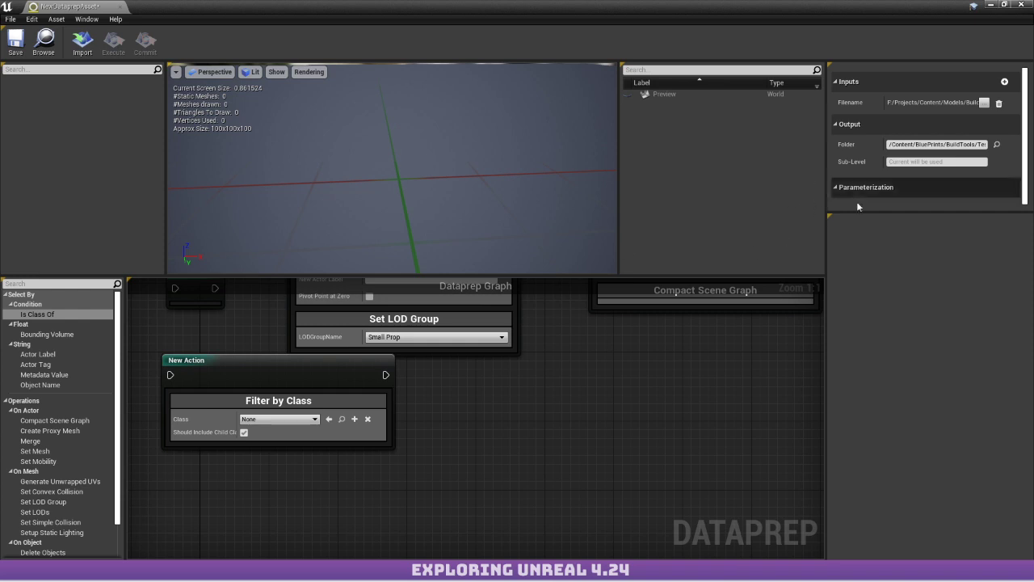
Import the garage model into the Dataprep Editor and execute the Dataprep graph on it.
{"action": "left_click", "coordinate": [82, 41]}
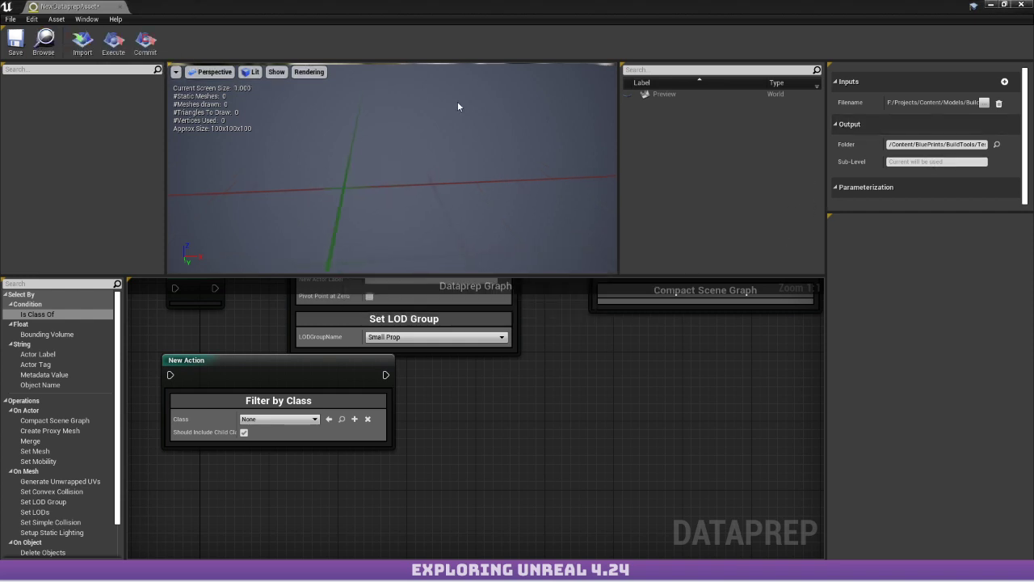
{"action": "mouse_move", "coordinate": [361, 187]}
{"action": "left_mouse_down"}
{"action": "mouse_move", "coordinate": [361, 198]}
{"action": "mouse_move", "coordinate": [363, 181]}
{"action": "left_mouse_up"}
{"action": "scroll", "coordinate": [445, 425], "scroll_direction": "down", "scroll_amount": 2}
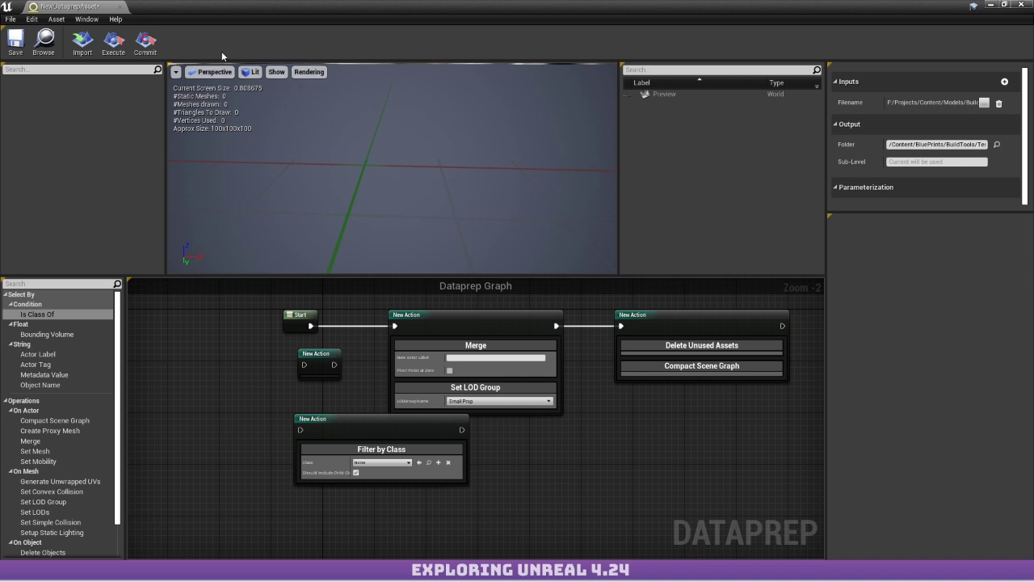
{"action": "left_click", "coordinate": [121, 46]}
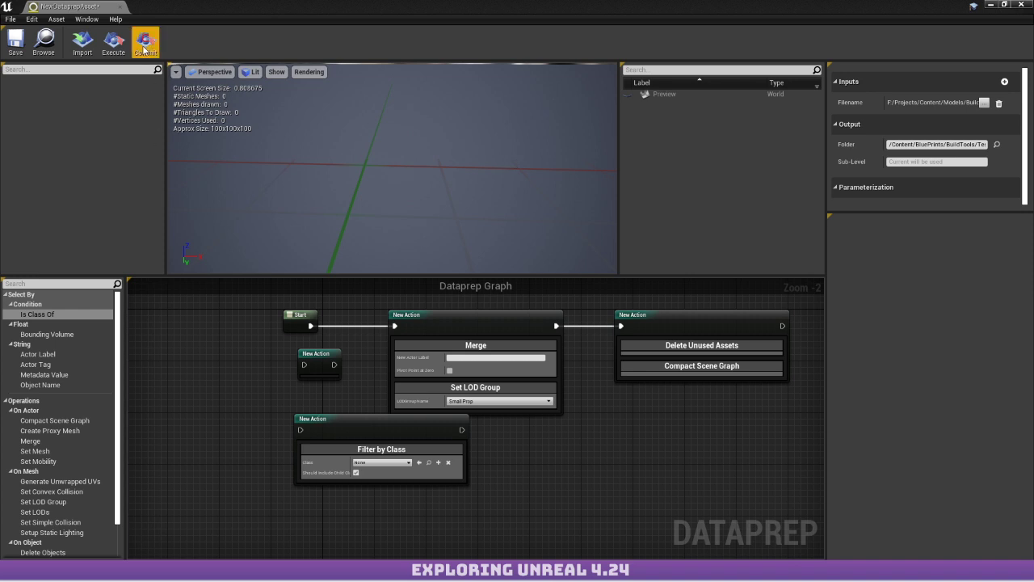
{"action": "left_click", "coordinate": [56, 20]}
{"action": "mouse_move", "coordinate": [81, 23]}
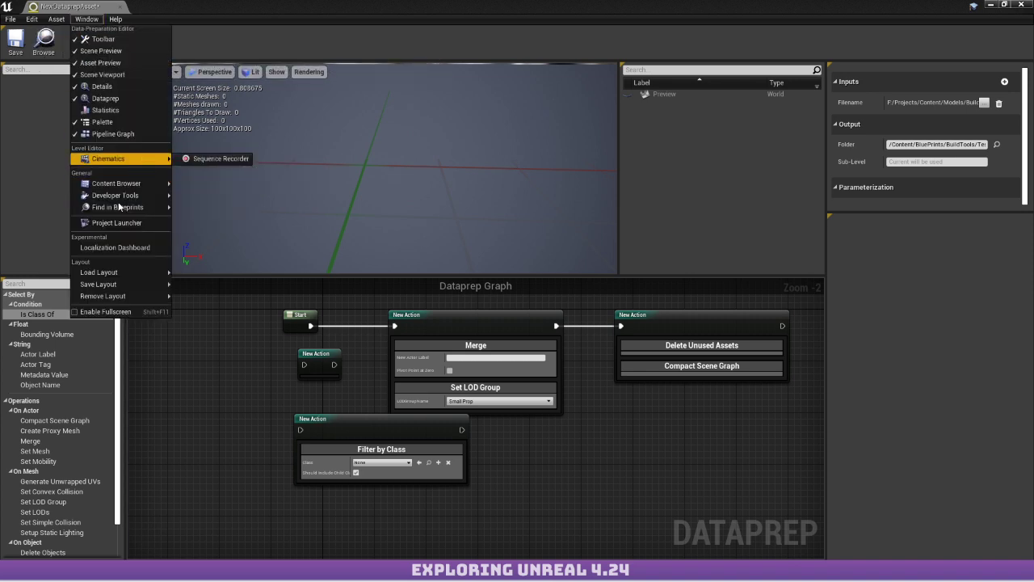
{"action": "left_click", "coordinate": [152, 504]}
{"action": "left_click", "coordinate": [153, 570]}
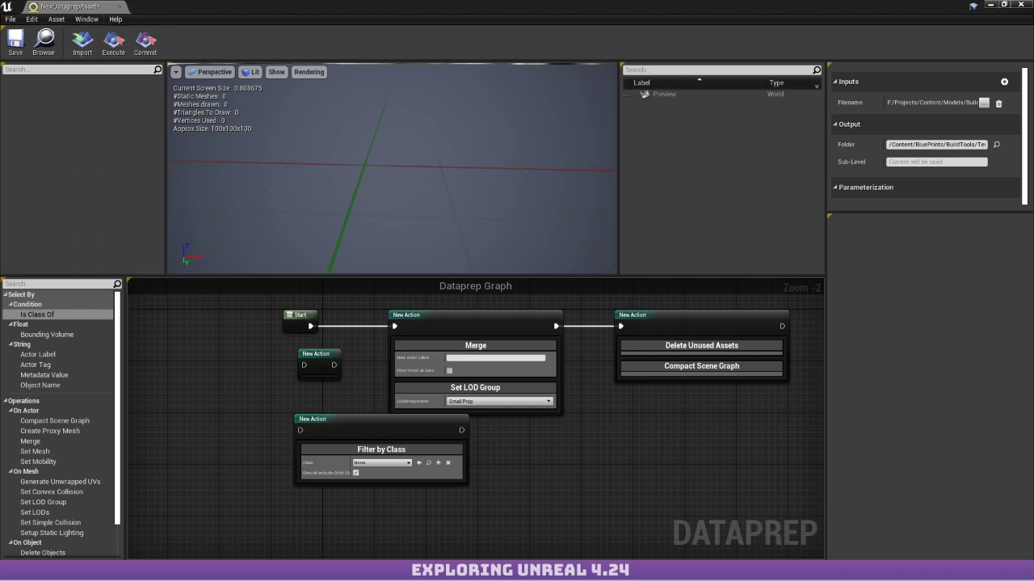
{"action": "left_click", "coordinate": [240, 496]}
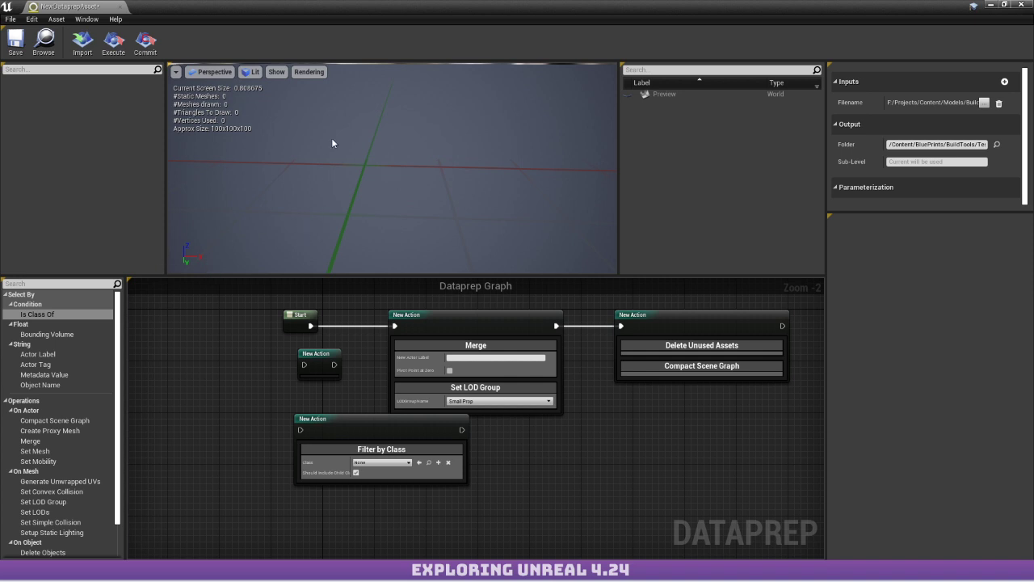
Restore the Dataprep Editor to a floating window and switch the level editor's mode from Place to Animation.
{"action": "left_click_drag", "start_coordinate": [420, 6], "coordinate": [412, 185]}
{"action": "left_click", "coordinate": [938, 79]}
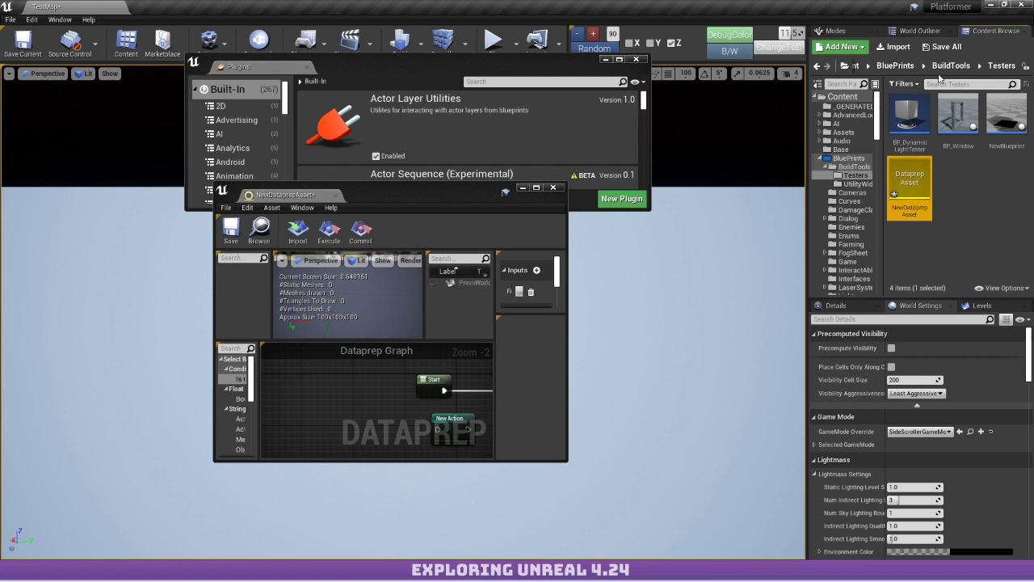
{"action": "left_click", "coordinate": [874, 31]}
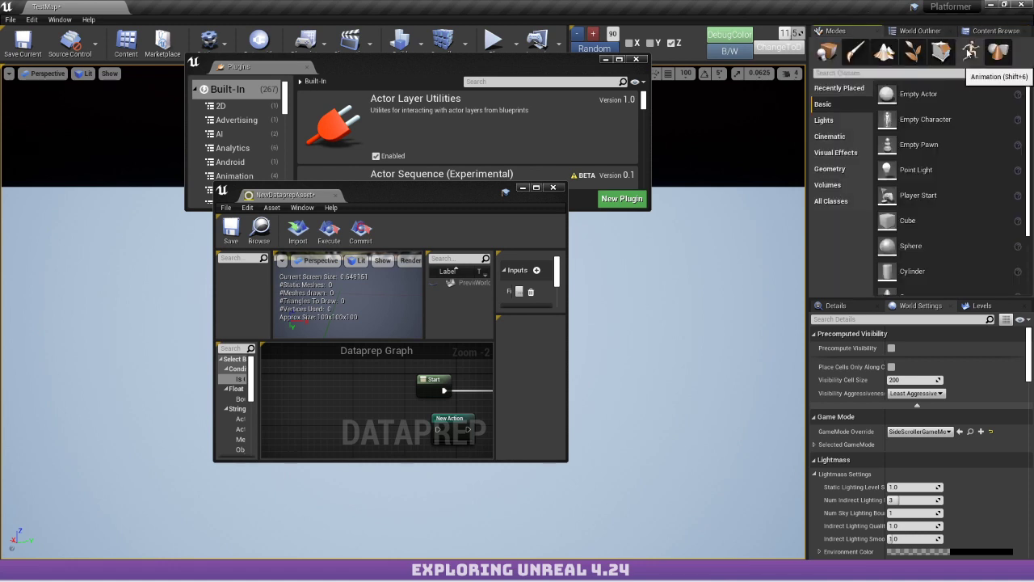
{"action": "left_click", "coordinate": [968, 60]}
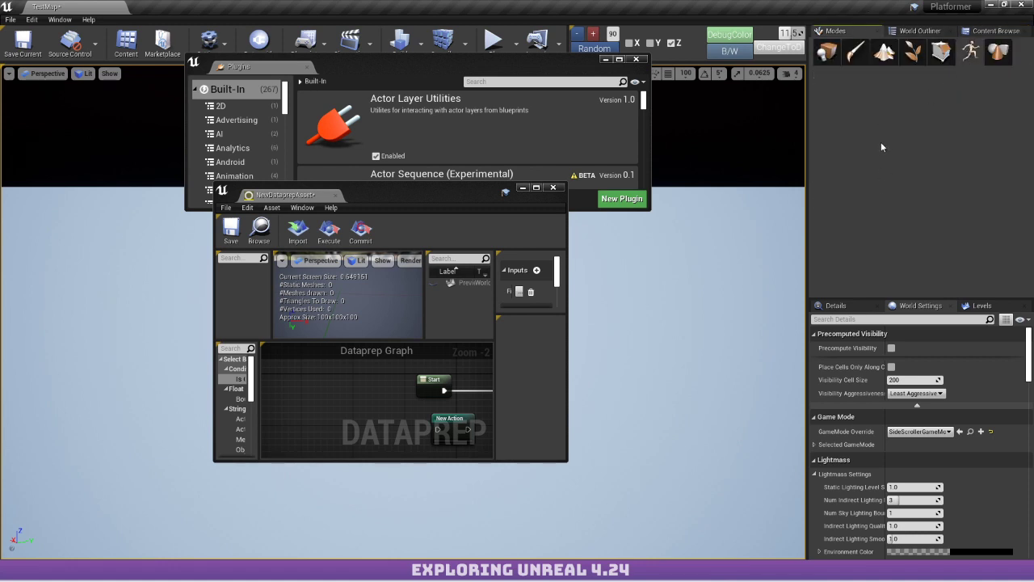
{"action": "left_click", "coordinate": [838, 57]}
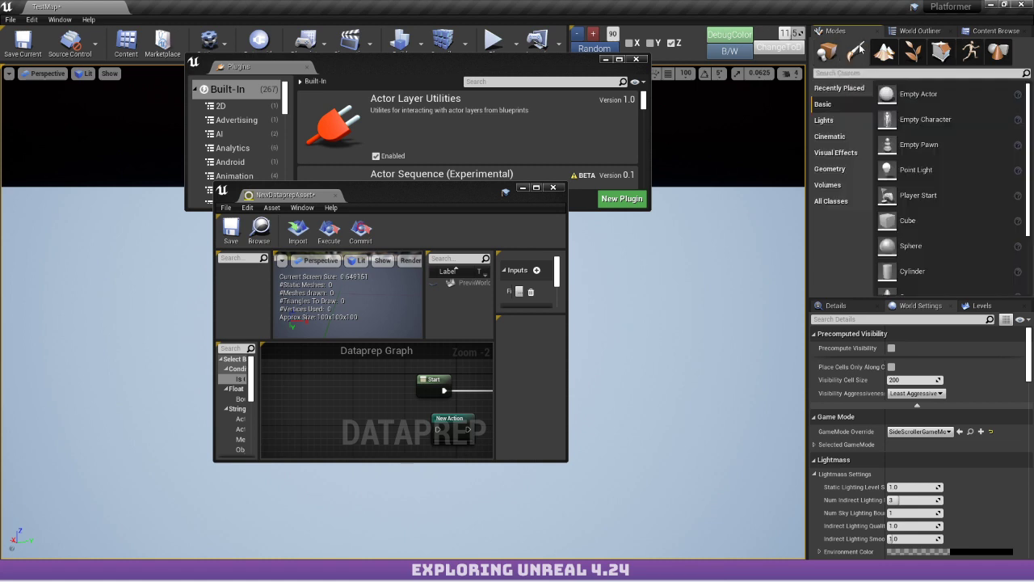
{"action": "left_click", "coordinate": [968, 57]}
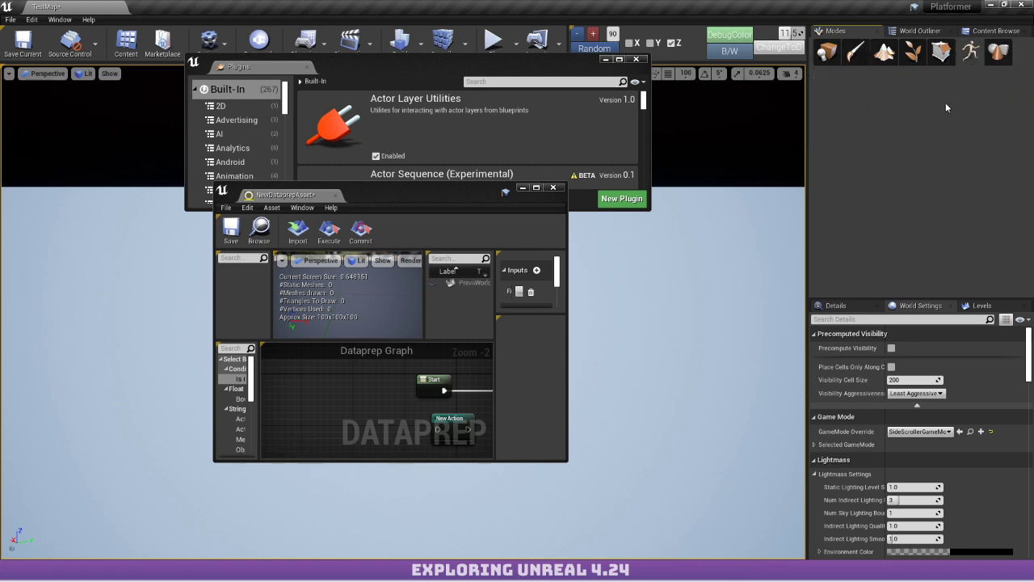
Search the plugins for "control" and look through the matches around Control Rig in an enlarged Plugins window.
{"action": "left_click", "coordinate": [514, 81]}
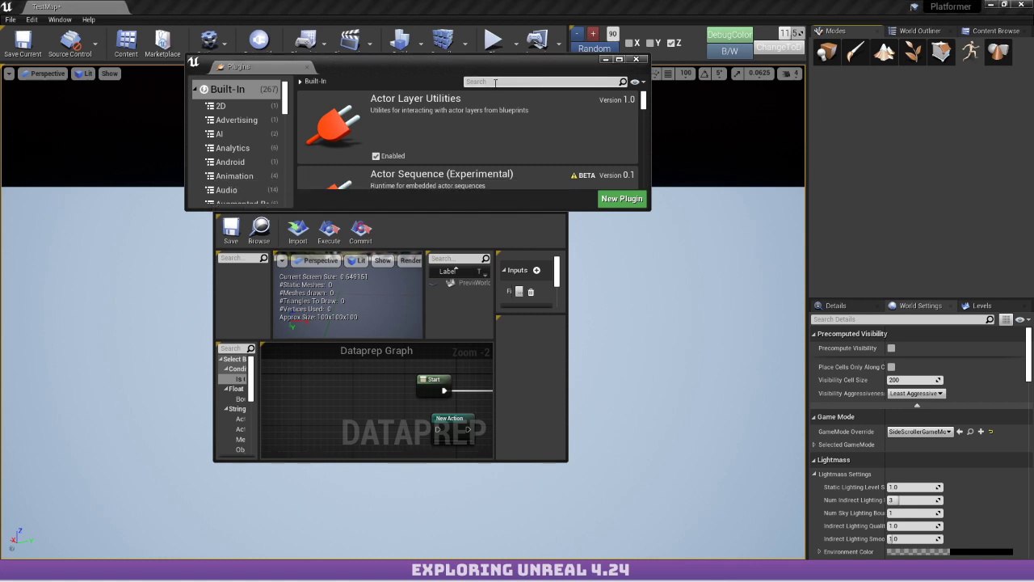
{"action": "type", "text": "control"}
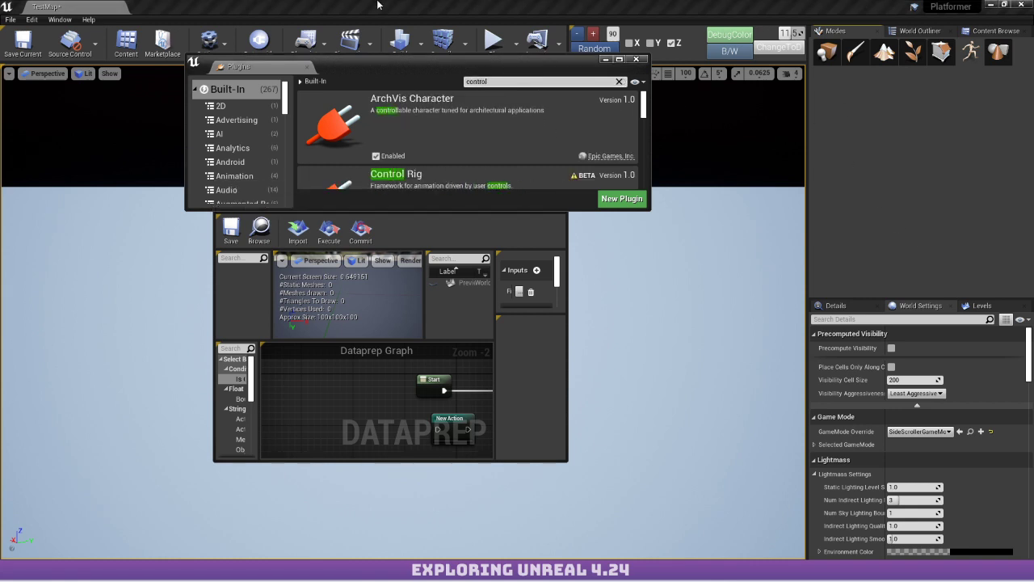
{"action": "scroll", "coordinate": [419, 117], "scroll_direction": "down", "scroll_amount": 1}
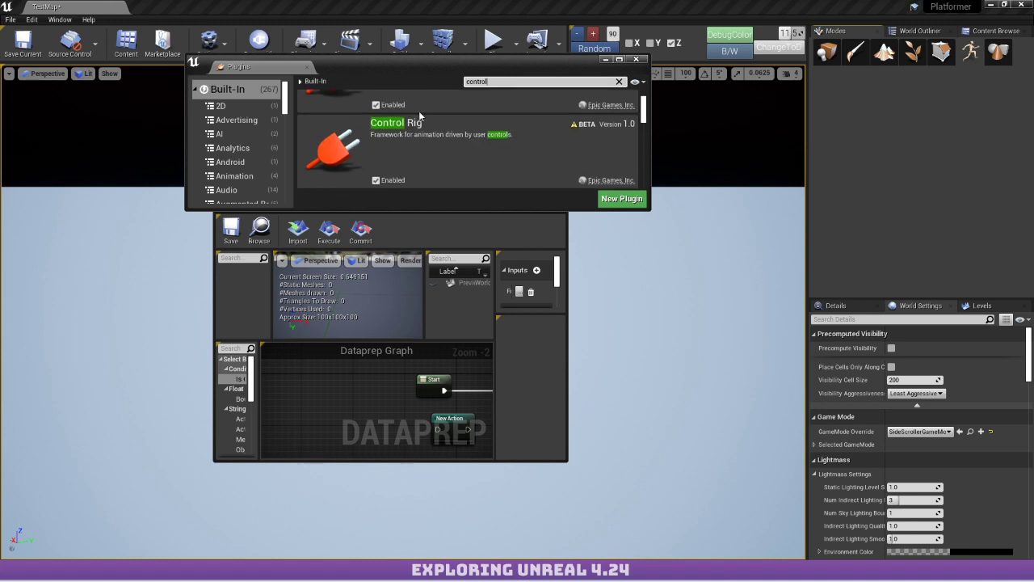
{"action": "scroll", "coordinate": [408, 118], "scroll_direction": "down", "scroll_amount": 4}
{"action": "scroll", "coordinate": [408, 109], "scroll_direction": "up", "scroll_amount": 2}
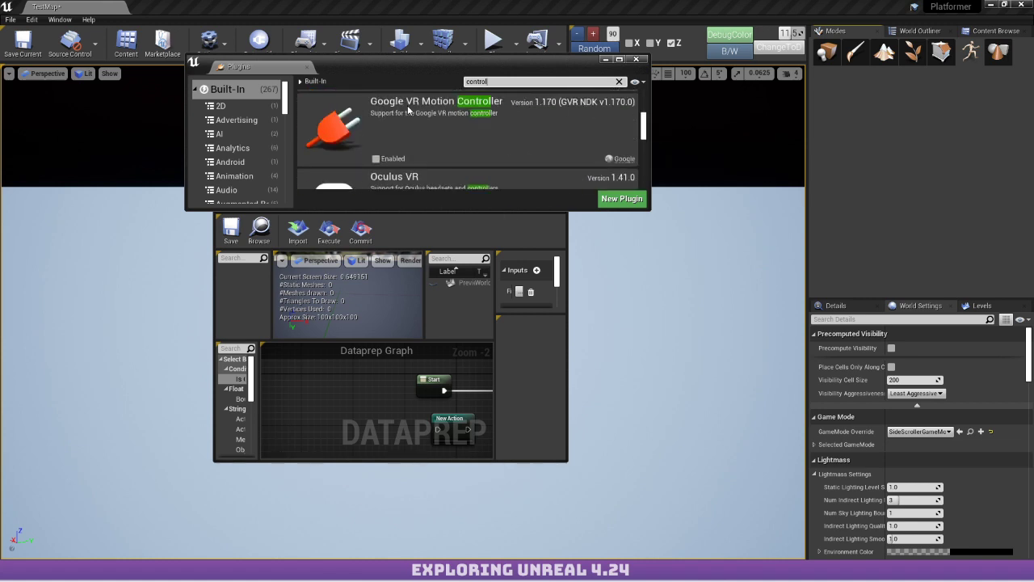
{"action": "scroll", "coordinate": [408, 109], "scroll_direction": "up", "scroll_amount": 2}
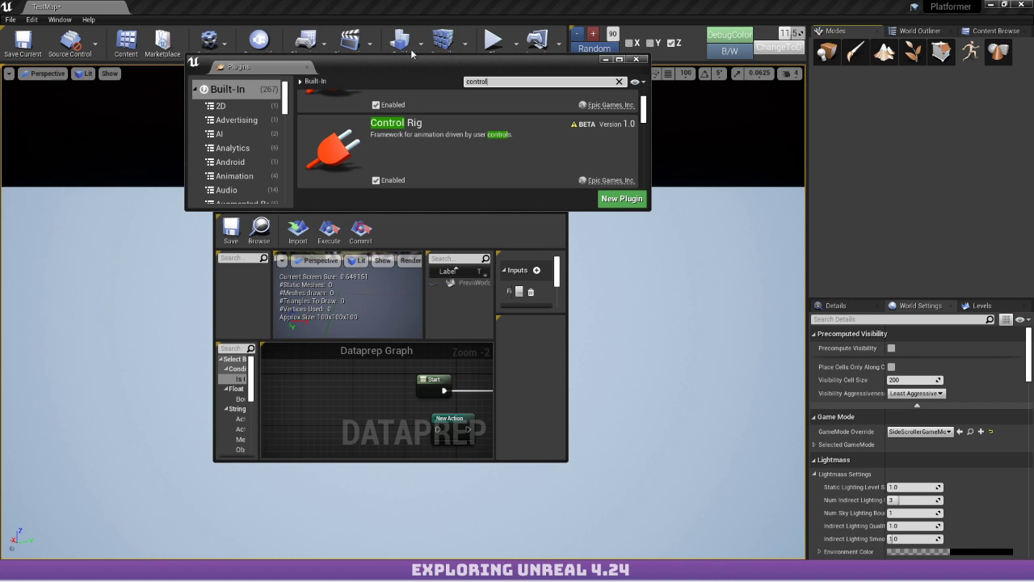
{"action": "left_click_drag", "start_coordinate": [403, 58], "coordinate": [234, 63]}
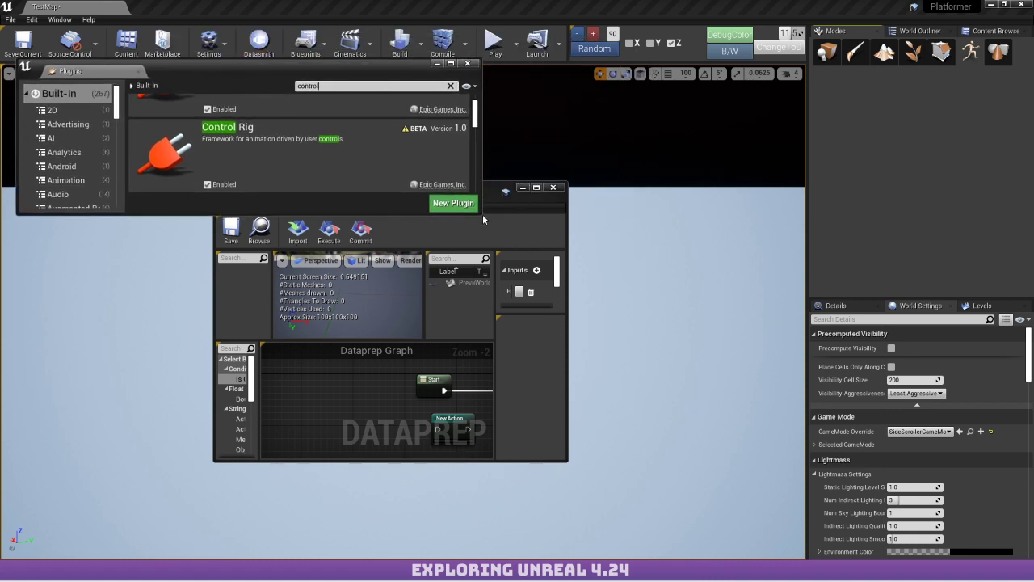
{"action": "left_click_drag", "start_coordinate": [479, 214], "coordinate": [751, 519]}
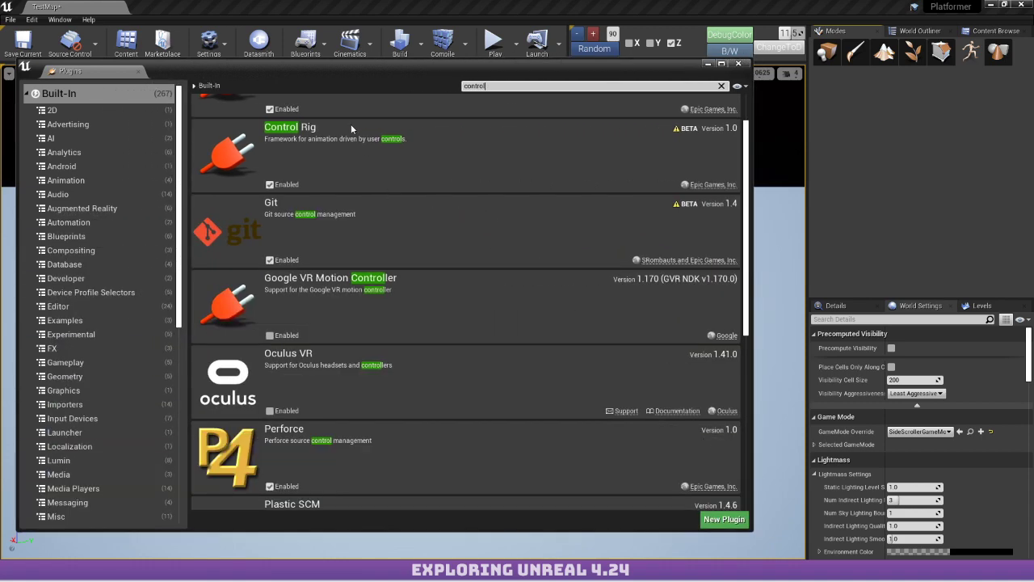
{"action": "scroll", "coordinate": [351, 137], "scroll_direction": "down", "scroll_amount": 4}
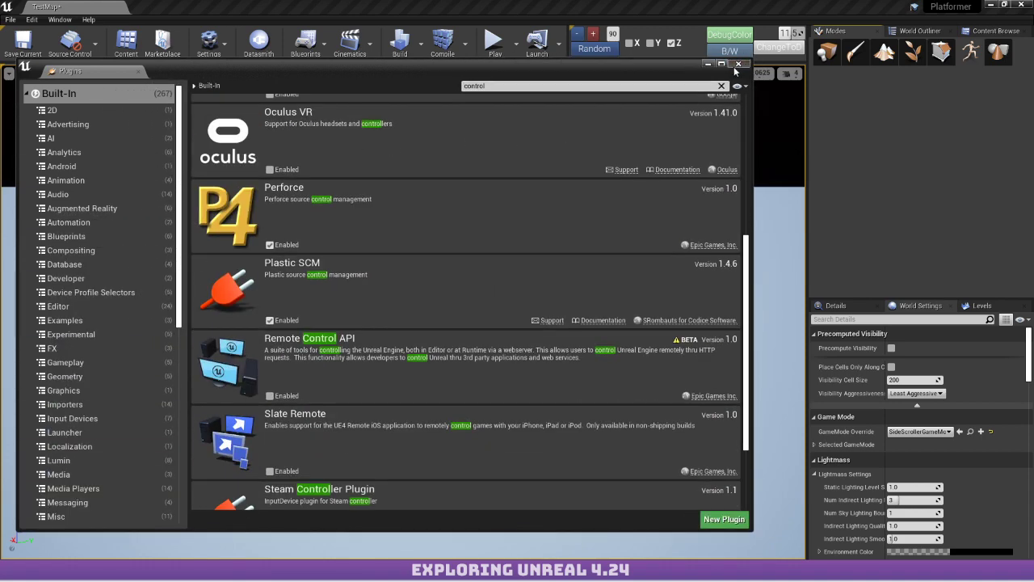
Close the Plugins window and switch the level editor back to Place mode.
{"action": "left_click", "coordinate": [737, 64]}
{"action": "left_click", "coordinate": [826, 52]}
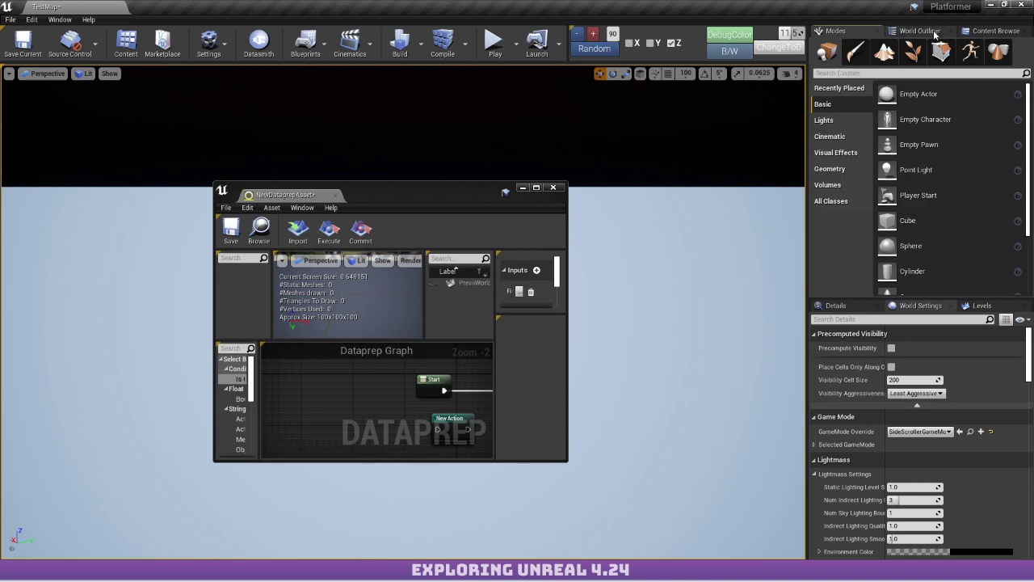
Create a Control Rig asset in the Testers folder with ControlRig as its parent class.
{"action": "left_click", "coordinate": [993, 31]}
{"action": "left_click", "coordinate": [950, 202]}
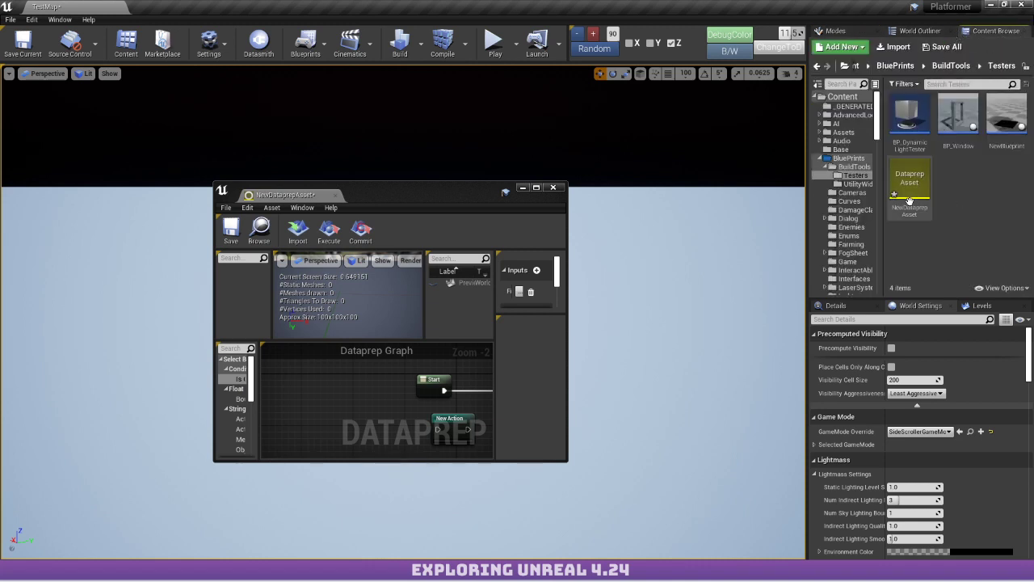
{"action": "right_click", "coordinate": [1006, 189]}
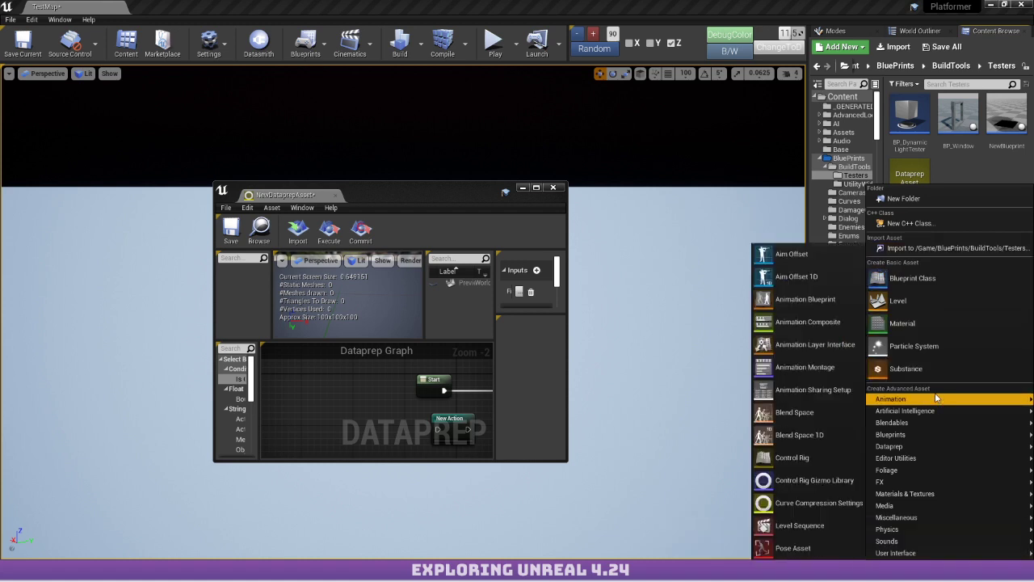
{"action": "mouse_move", "coordinate": [918, 441]}
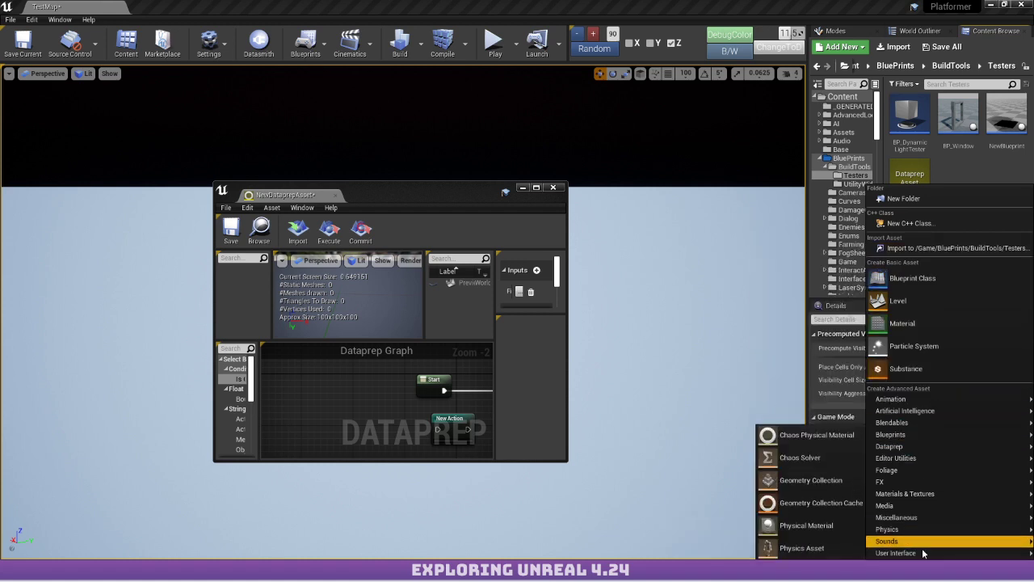
{"action": "mouse_move", "coordinate": [925, 543]}
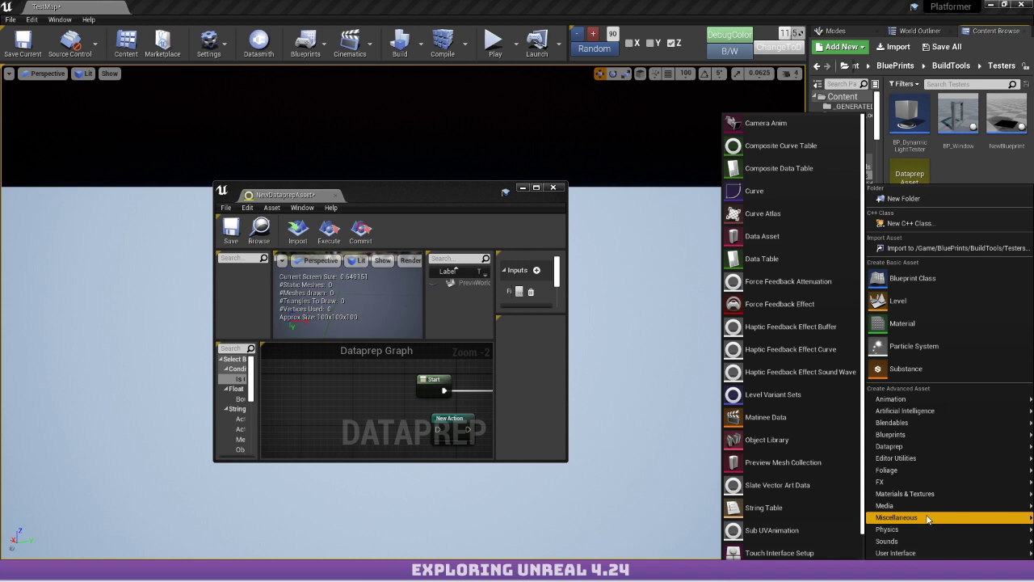
{"action": "mouse_move", "coordinate": [903, 399]}
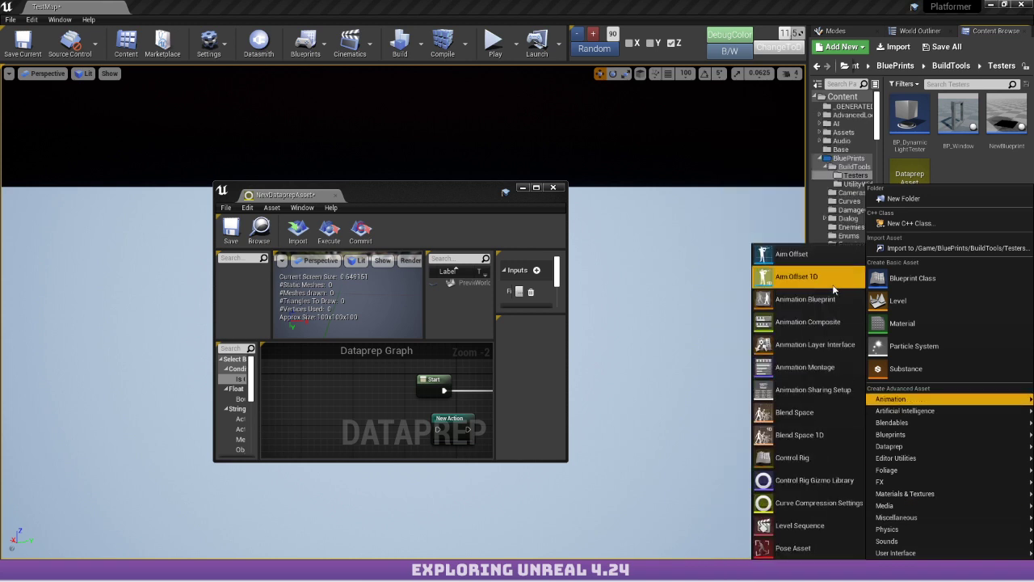
{"action": "left_click", "coordinate": [811, 458]}
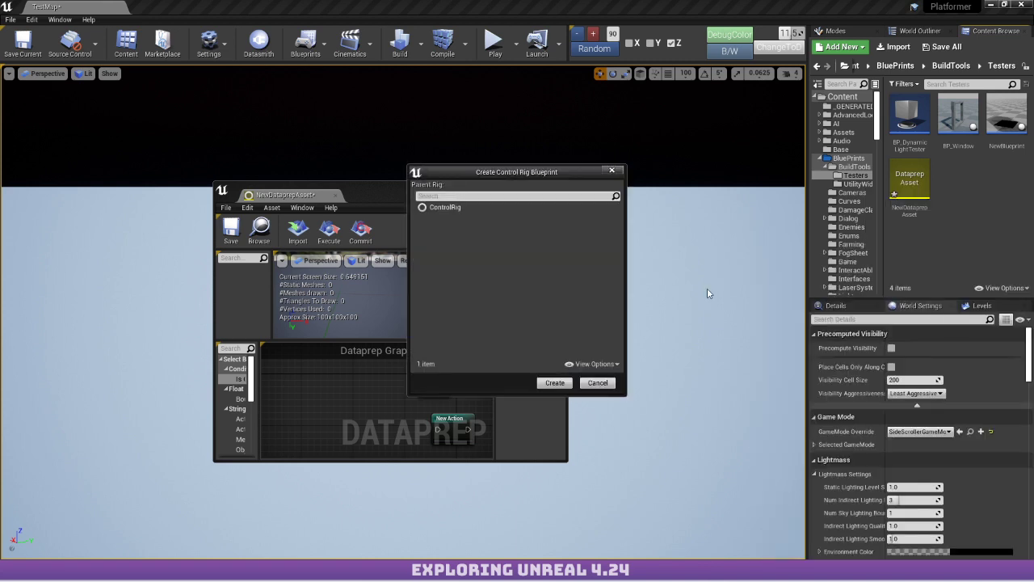
{"action": "left_click", "coordinate": [467, 208]}
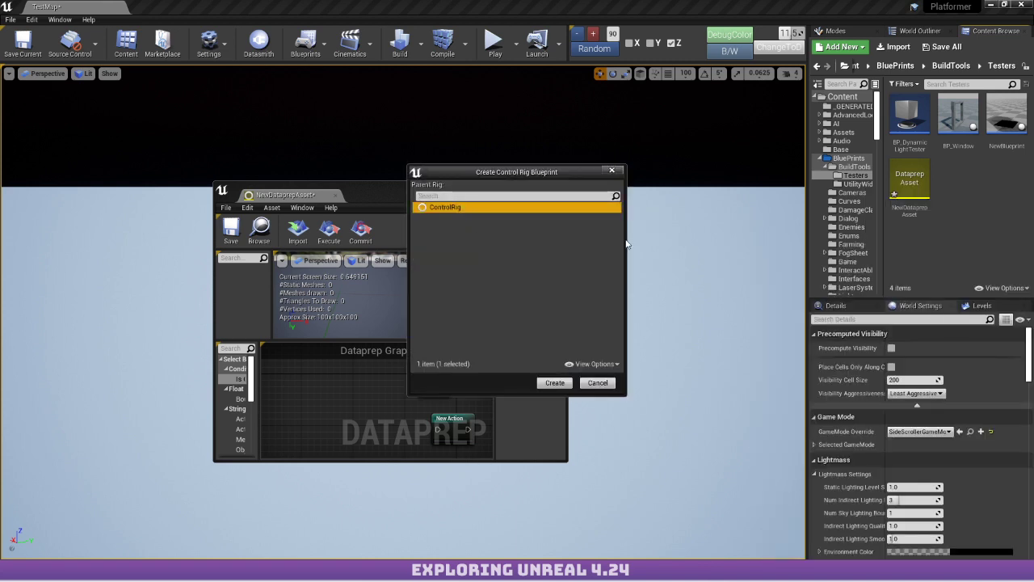
{"action": "left_click", "coordinate": [564, 386]}
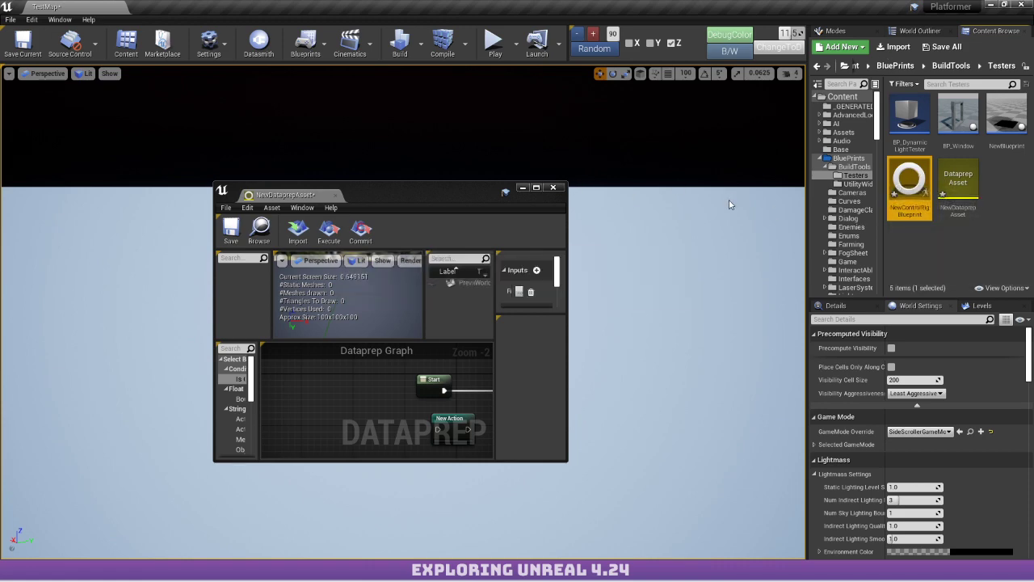
Open NewControlRigBlueprint in a maximized editor window and compile it.
{"action": "double_click", "coordinate": [459, 179]}
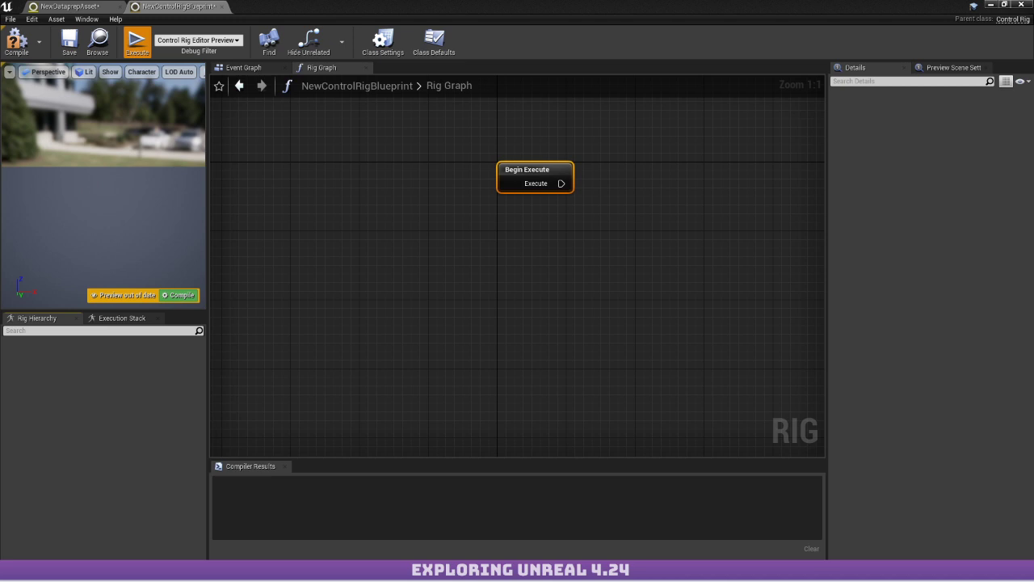
{"action": "left_click", "coordinate": [178, 295]}
{"action": "right_click_drag", "start_coordinate": [475, 168], "coordinate": [475, 220]}
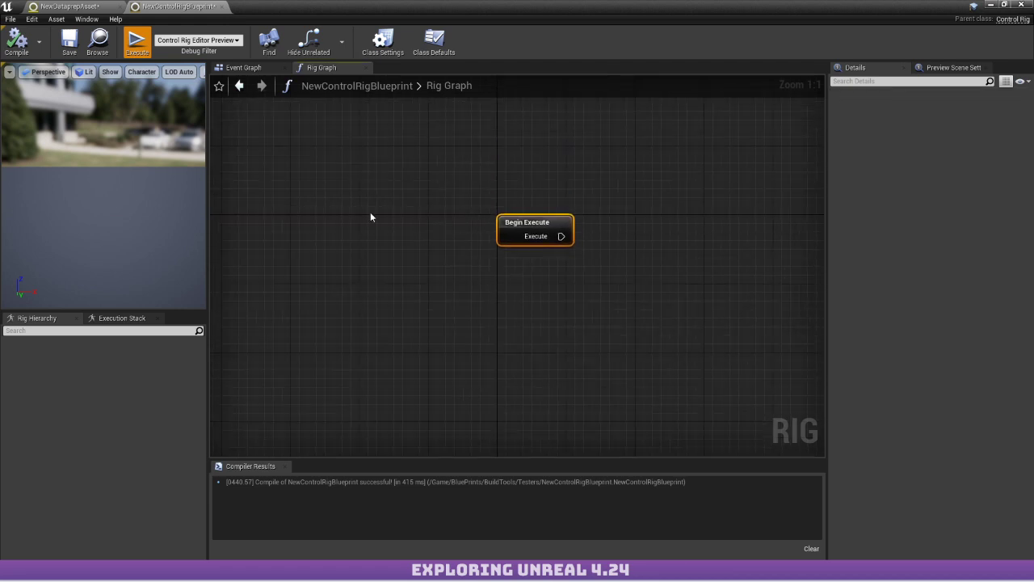
Add a new bone to the rig hierarchy.
{"action": "left_click", "coordinate": [54, 321]}
{"action": "right_click", "coordinate": [106, 360]}
{"action": "mouse_move", "coordinate": [107, 358]}
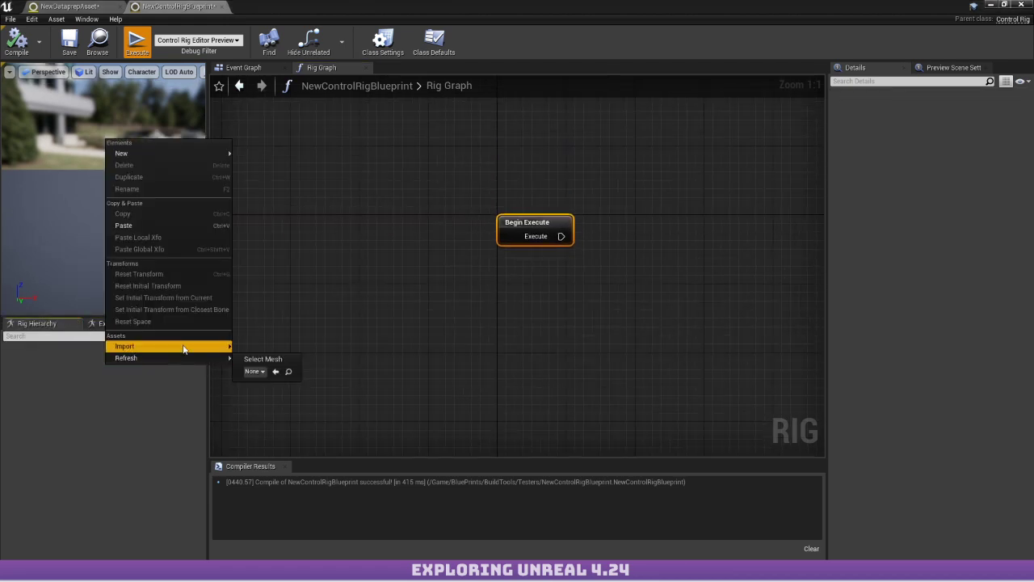
{"action": "mouse_move", "coordinate": [173, 154]}
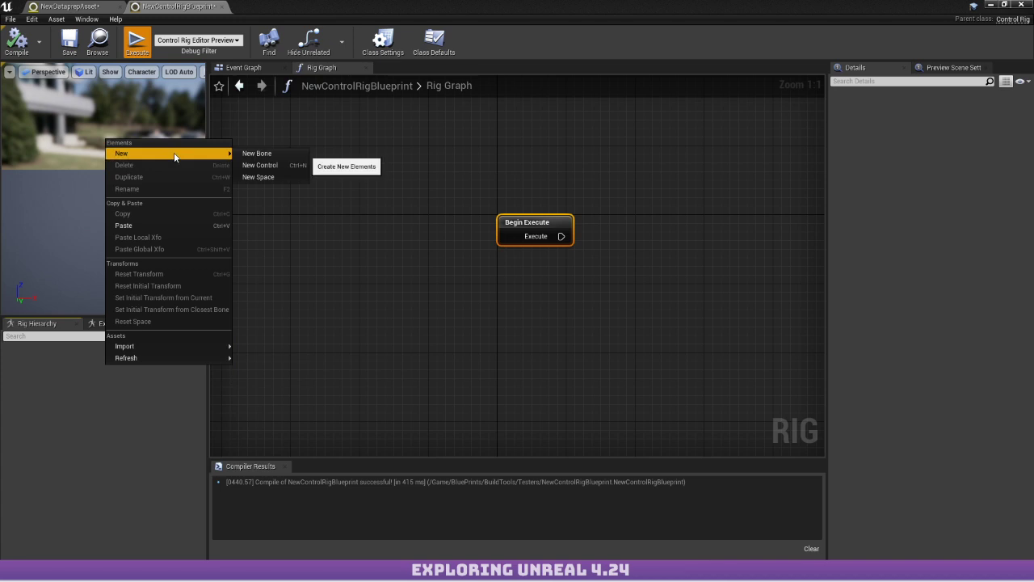
{"action": "left_click", "coordinate": [260, 154]}
{"action": "left_click", "coordinate": [79, 309]}
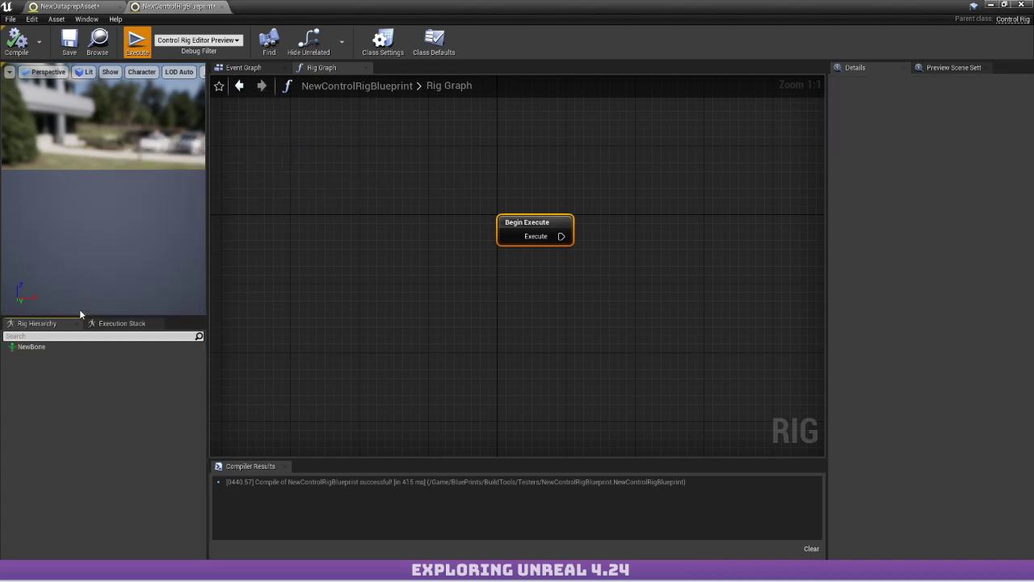
Add a new control under NewBone in the rig hierarchy and select it.
{"action": "right_click", "coordinate": [55, 345]}
{"action": "mouse_move", "coordinate": [121, 138]}
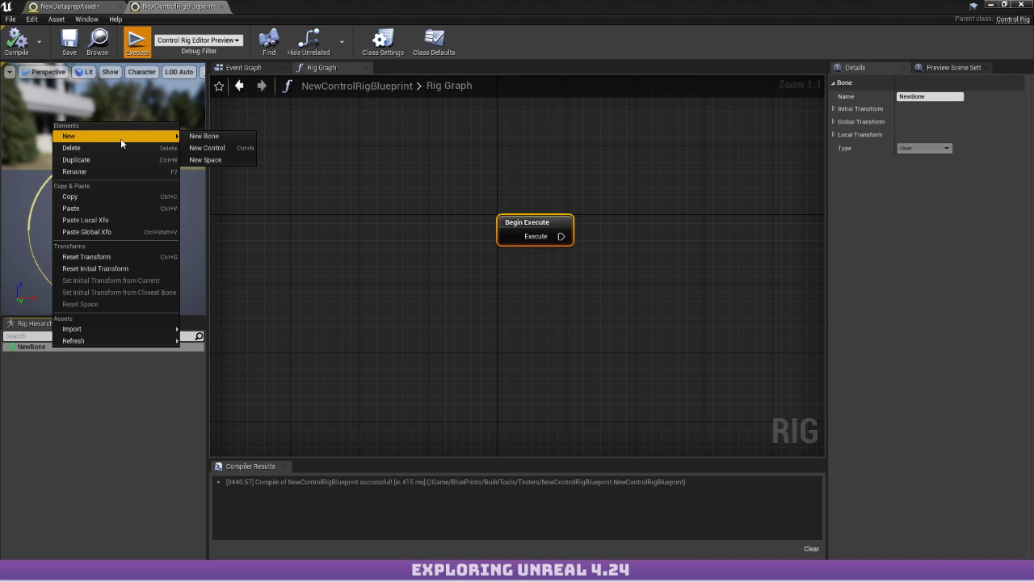
{"action": "left_click", "coordinate": [206, 148]}
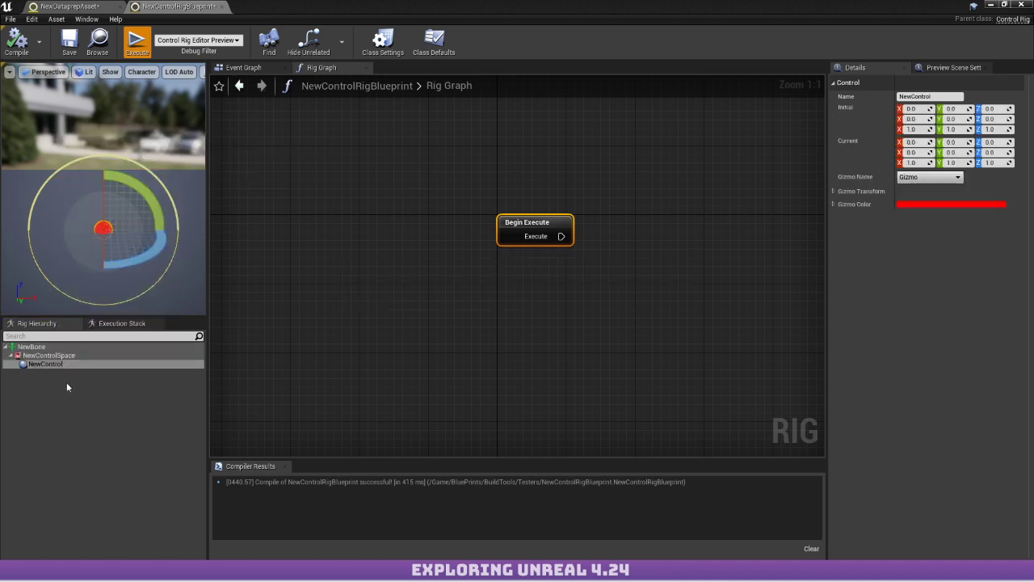
{"action": "left_click", "coordinate": [63, 365]}
Delete NewBone, NewControlSpace and NewControl from the rig hierarchy.
{"action": "left_click", "coordinate": [48, 347]}
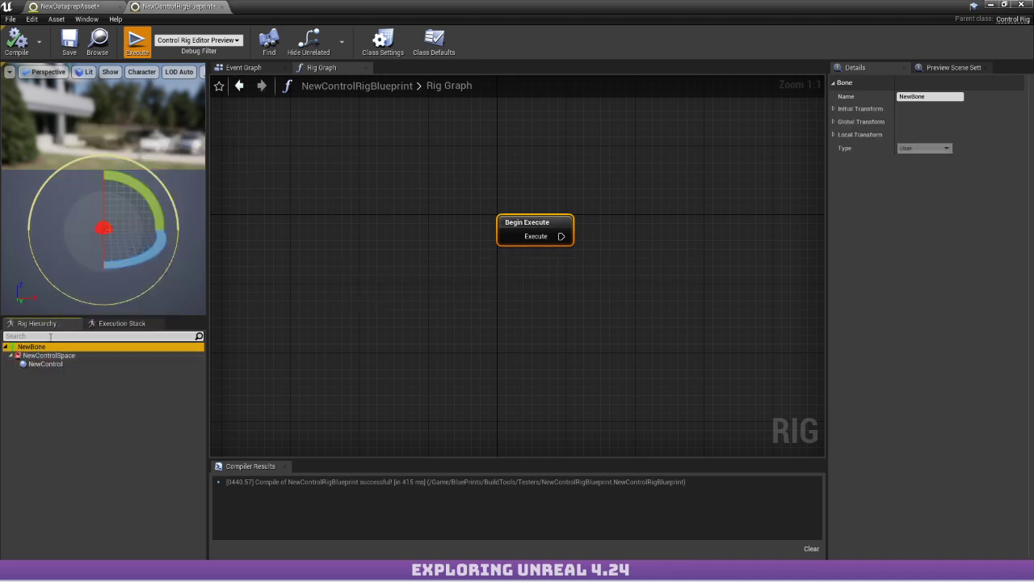
{"action": "key", "text": "Delete"}
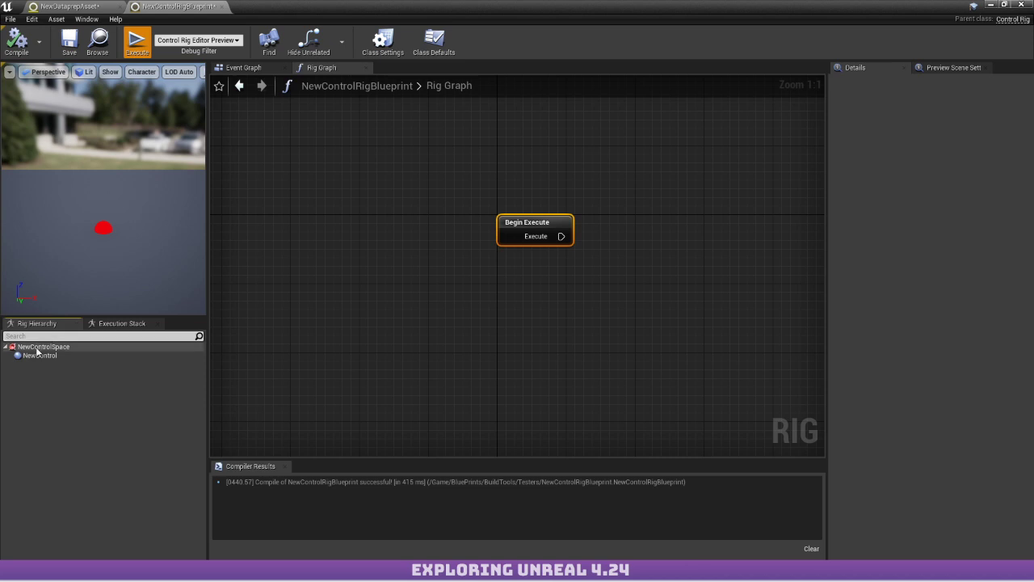
{"action": "right_click", "coordinate": [42, 378]}
{"action": "left_click", "coordinate": [37, 346]}
{"action": "left_click", "coordinate": [37, 346]}
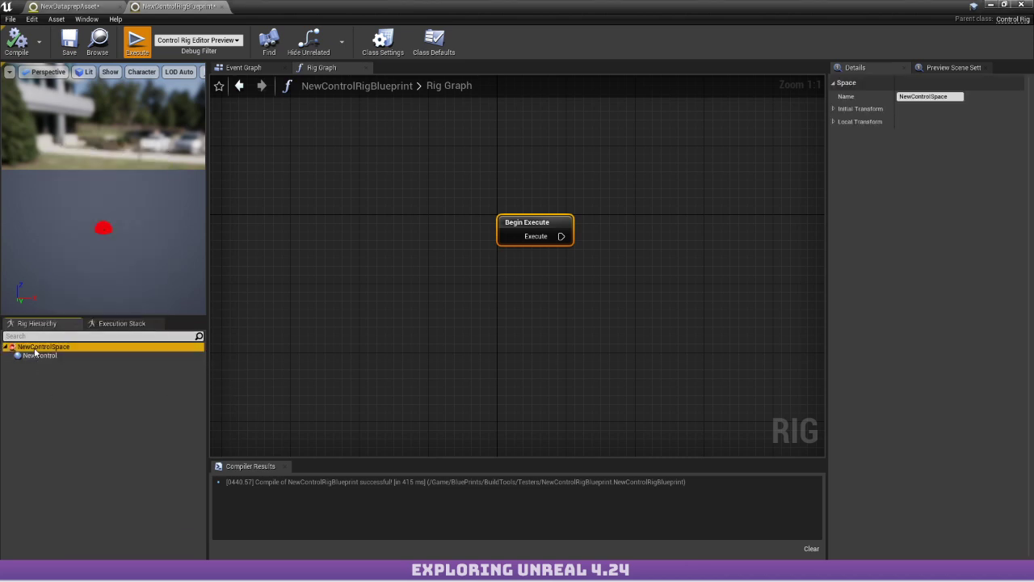
{"action": "key", "text": "Delete"}
{"action": "left_click", "coordinate": [44, 347]}
{"action": "key", "text": "Delete"}
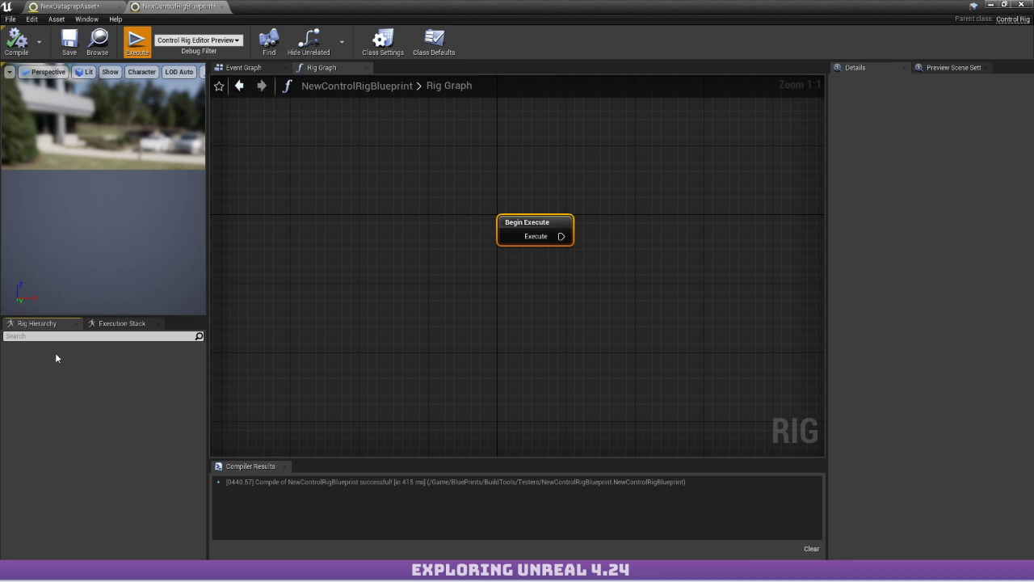
Create a fresh root bone in the emptied rig hierarchy.
{"action": "right_click", "coordinate": [55, 352]}
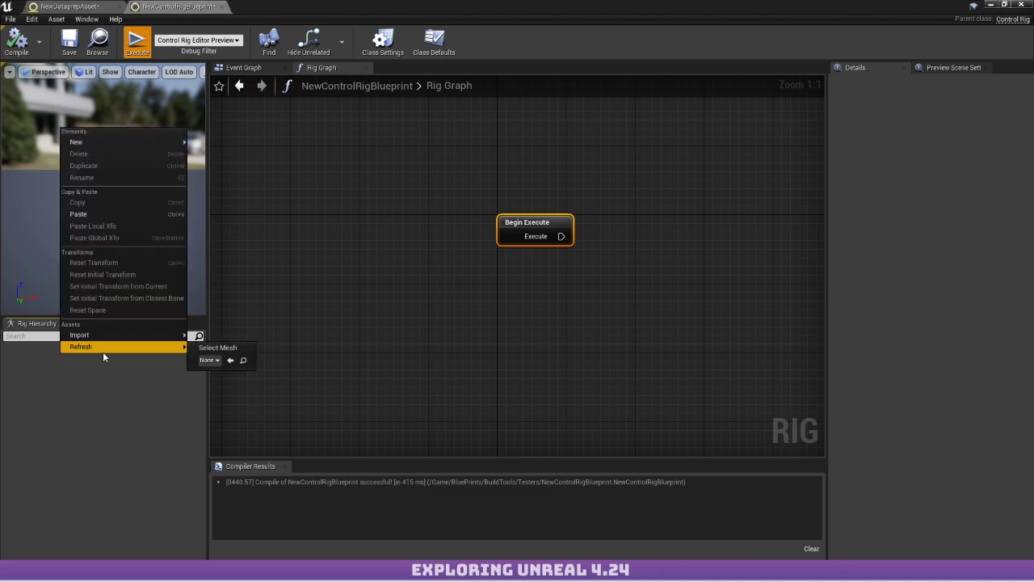
{"action": "mouse_move", "coordinate": [143, 147]}
{"action": "left_click", "coordinate": [234, 146]}
{"action": "left_click", "coordinate": [327, 213]}
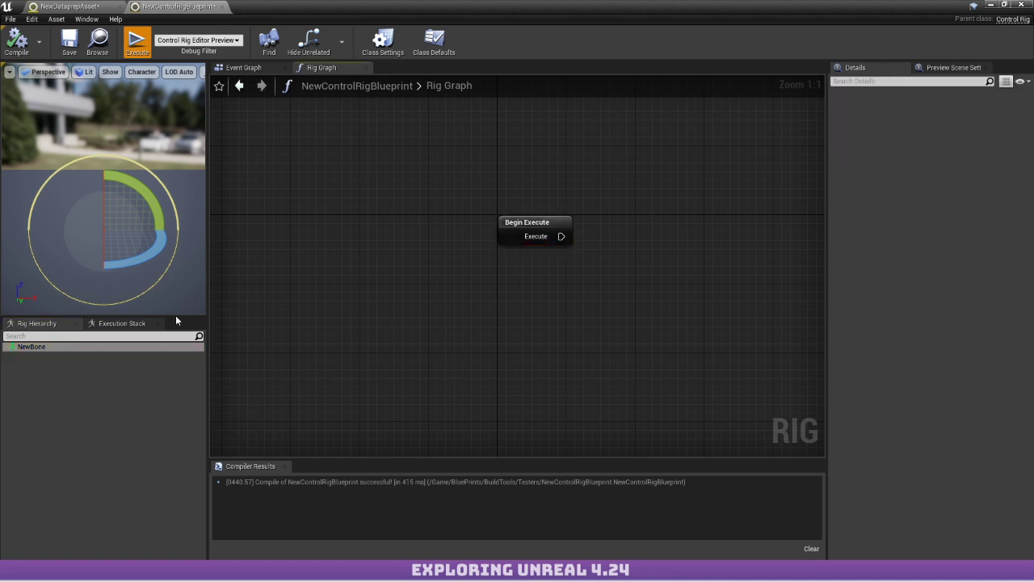
Place a Get Bone Transform node for NewBone in the Rig Graph.
{"action": "left_click_drag", "start_coordinate": [41, 346], "coordinate": [437, 153]}
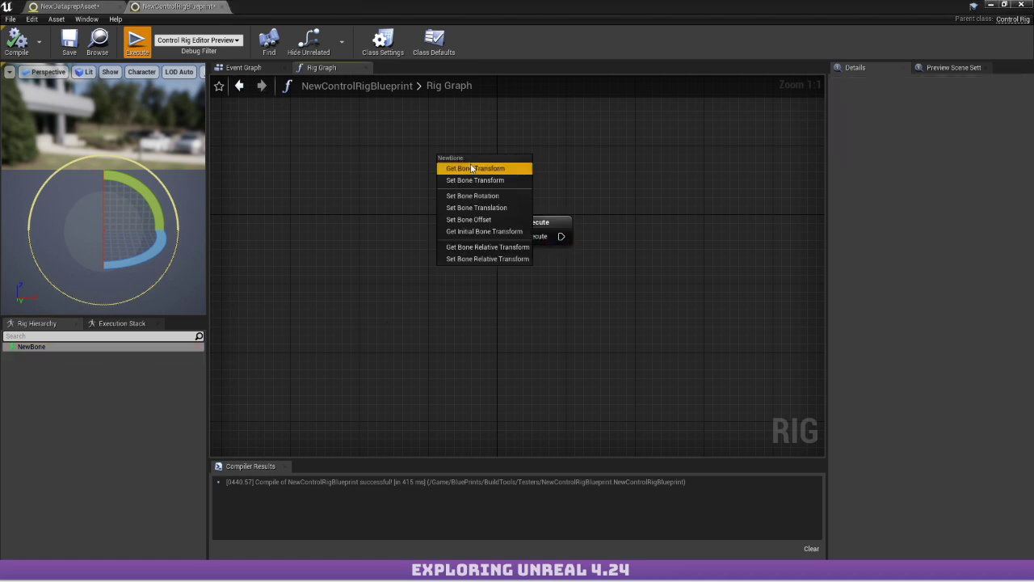
{"action": "left_click", "coordinate": [501, 167]}
{"action": "right_click_drag", "start_coordinate": [526, 170], "coordinate": [337, 188]}
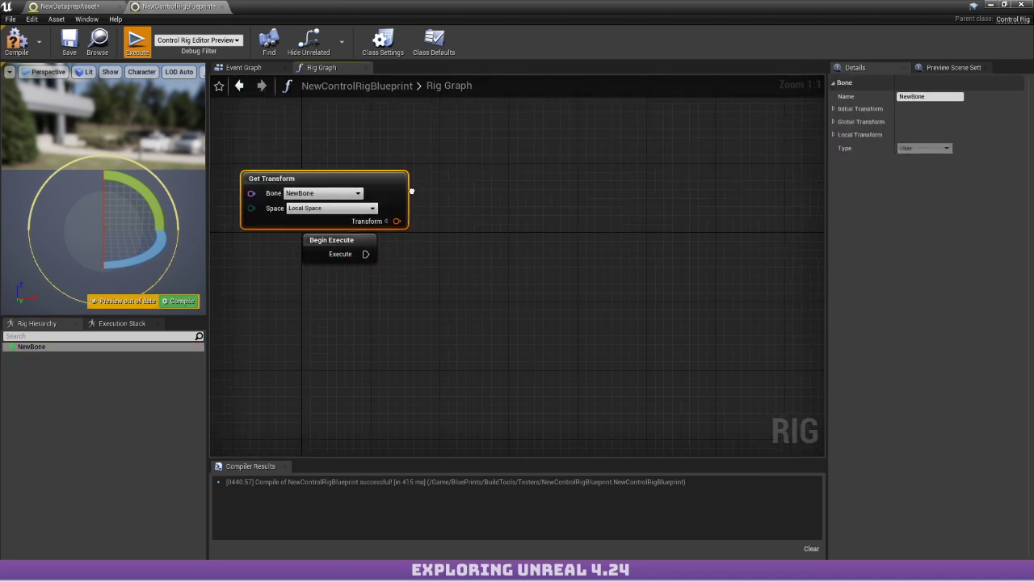
Search the Rig Graph's available actions for "rig", including with context sensitivity turned off, and close the list.
{"action": "right_click", "coordinate": [396, 295]}
{"action": "type", "text": "rig"}
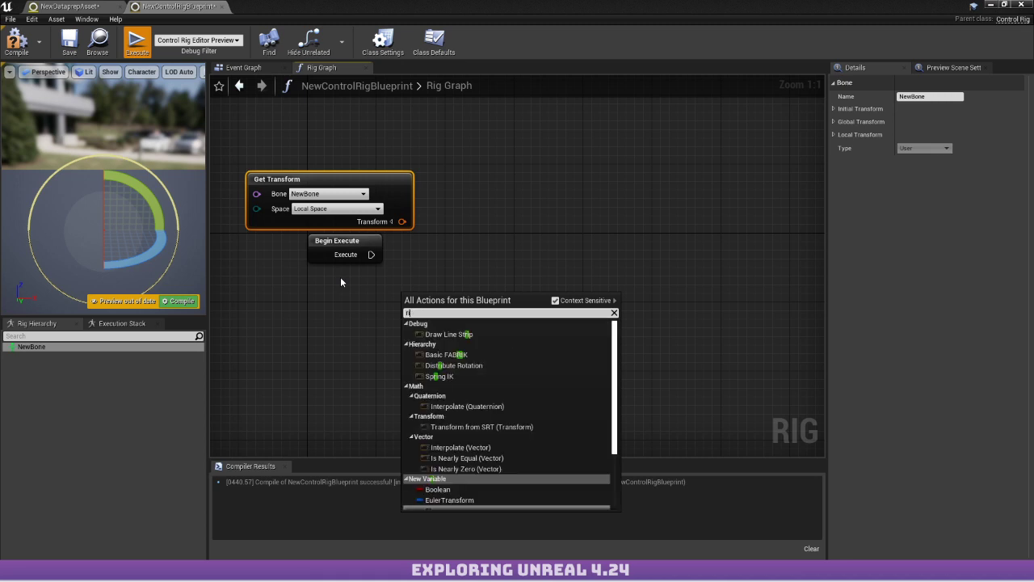
{"action": "key", "text": "BackSpace"}
{"action": "type", "text": "f"}
{"action": "key", "text": "BackSpace"}
{"action": "type", "text": "g"}
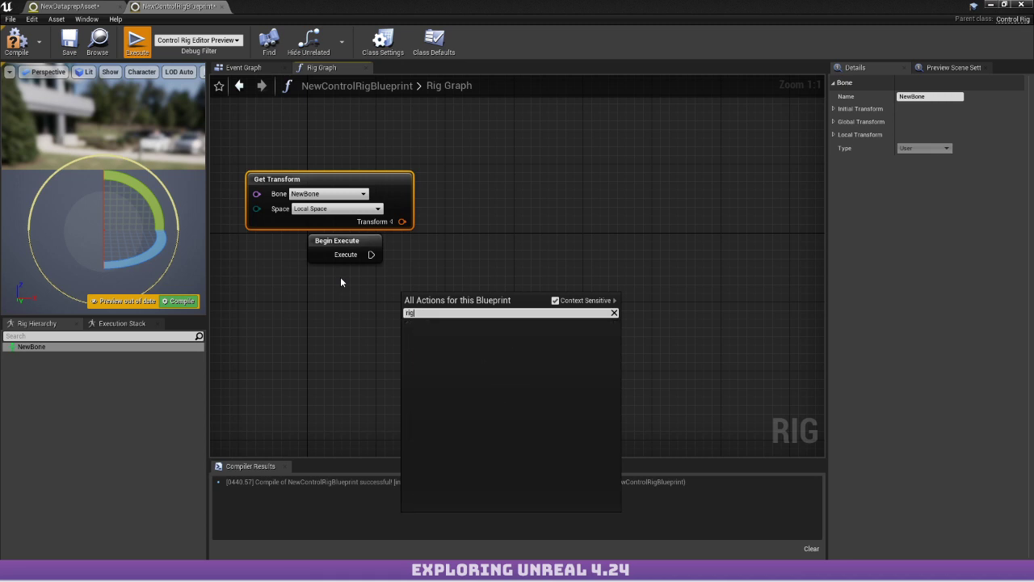
{"action": "left_click", "coordinate": [555, 301]}
{"action": "left_click", "coordinate": [518, 312]}
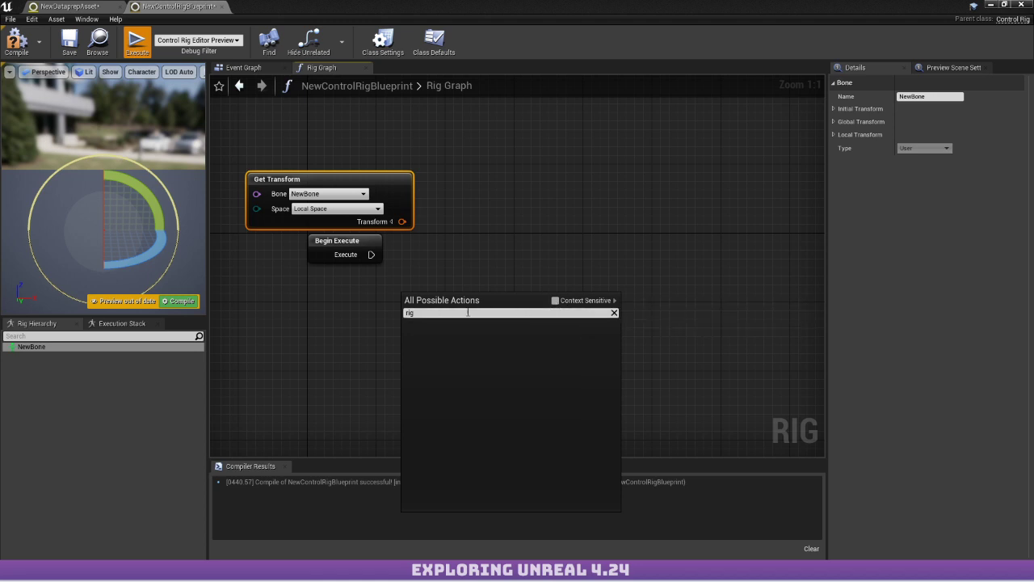
{"action": "left_click", "coordinate": [305, 119]}
Delete the Get Transform node from the Rig Graph.
{"action": "left_click", "coordinate": [299, 217]}
{"action": "key", "text": "Delete"}
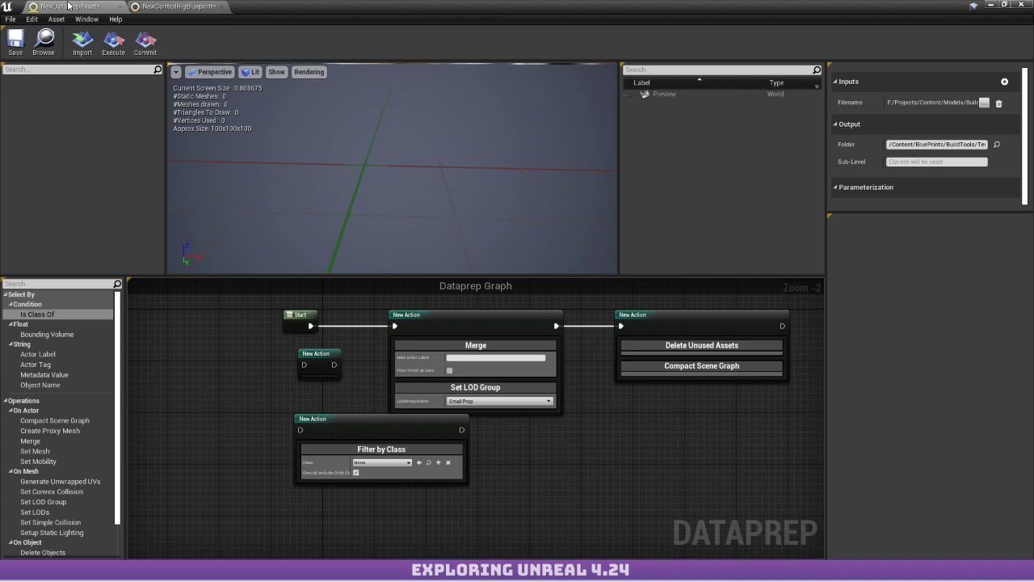
Switch to NewDataprepAsset and add a Set Convex Collision action to an empty area of the Dataprep graph.
{"action": "left_click", "coordinate": [66, 6]}
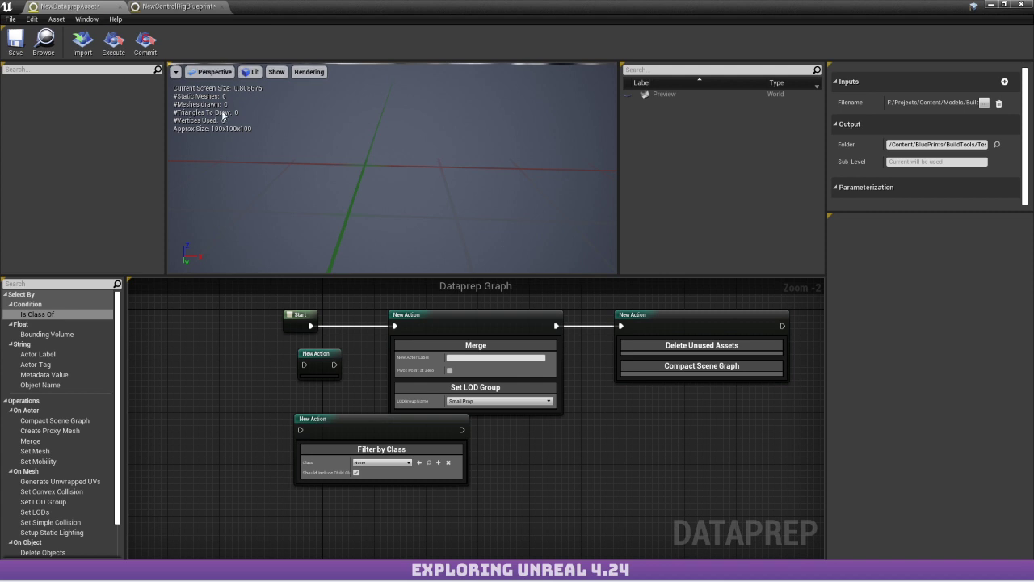
{"action": "scroll", "coordinate": [339, 372], "scroll_direction": "down", "scroll_amount": 2}
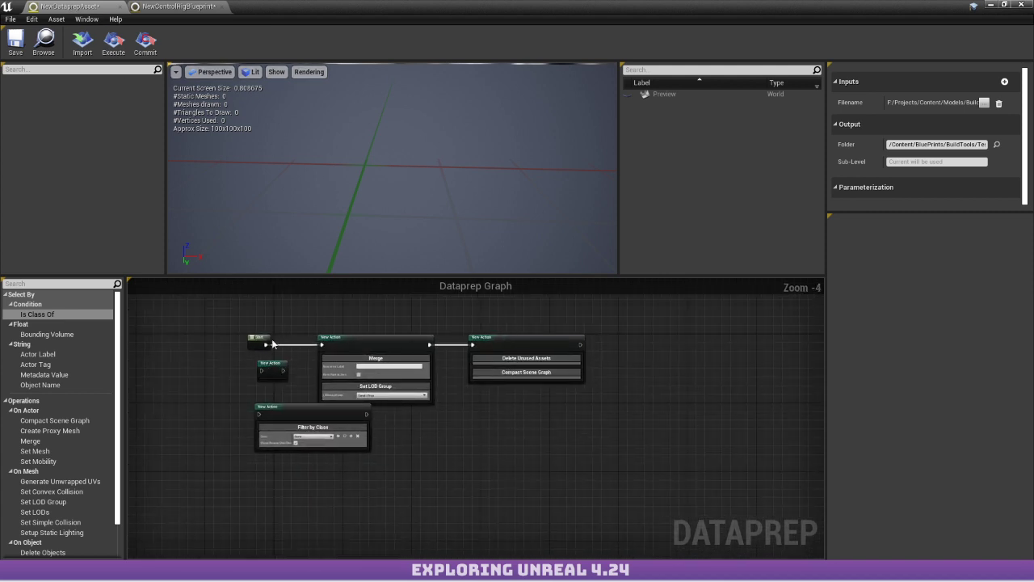
{"action": "scroll", "coordinate": [310, 386], "scroll_direction": "up", "scroll_amount": 3}
{"action": "scroll", "coordinate": [309, 385], "scroll_direction": "down", "scroll_amount": 2}
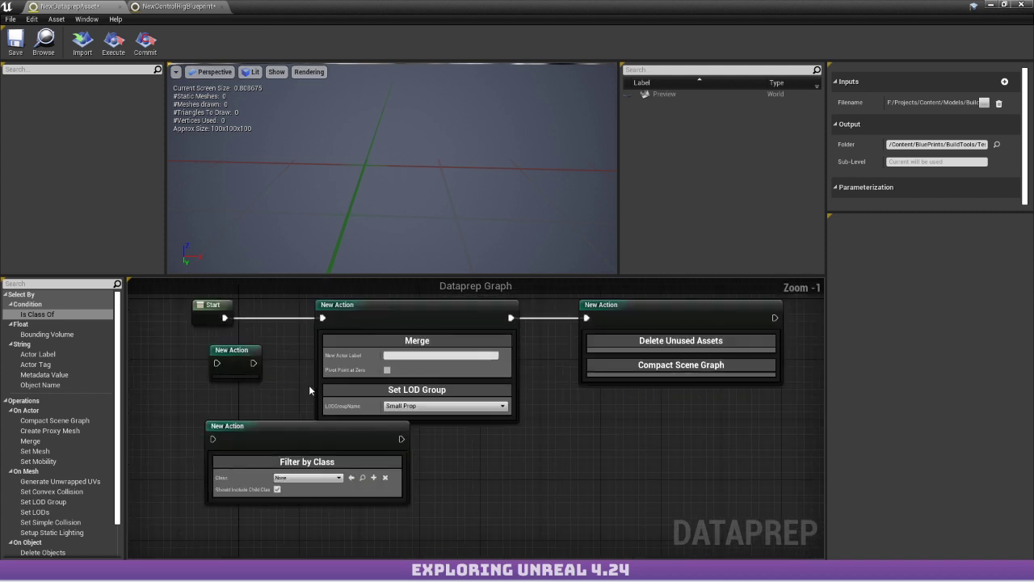
{"action": "left_click_drag", "start_coordinate": [51, 491], "coordinate": [514, 438]}
{"action": "scroll", "coordinate": [566, 388], "scroll_direction": "up", "scroll_amount": 3}
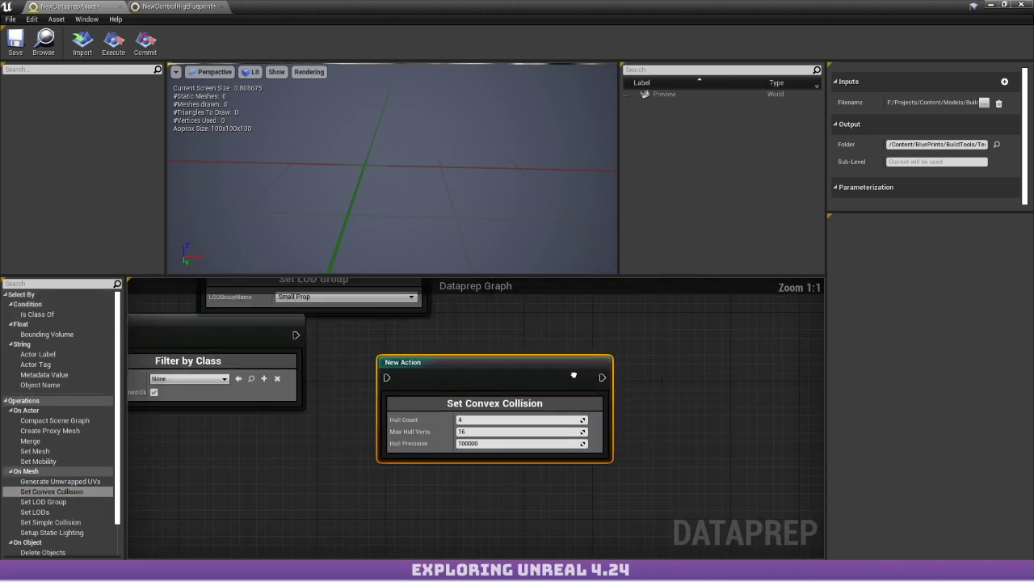
{"action": "right_click_drag", "start_coordinate": [574, 375], "coordinate": [504, 430]}
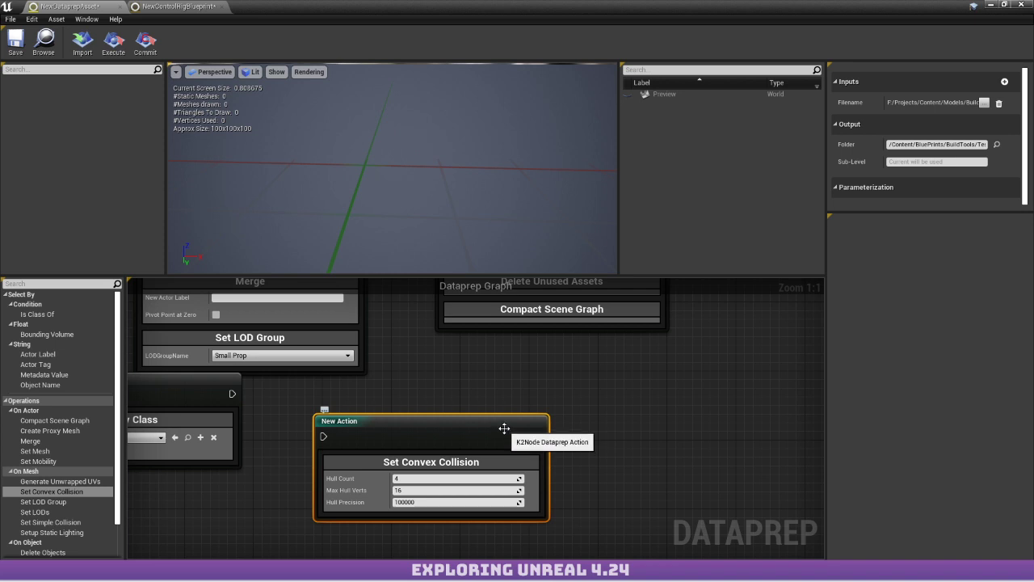
{"action": "right_click_drag", "start_coordinate": [397, 415], "coordinate": [513, 388]}
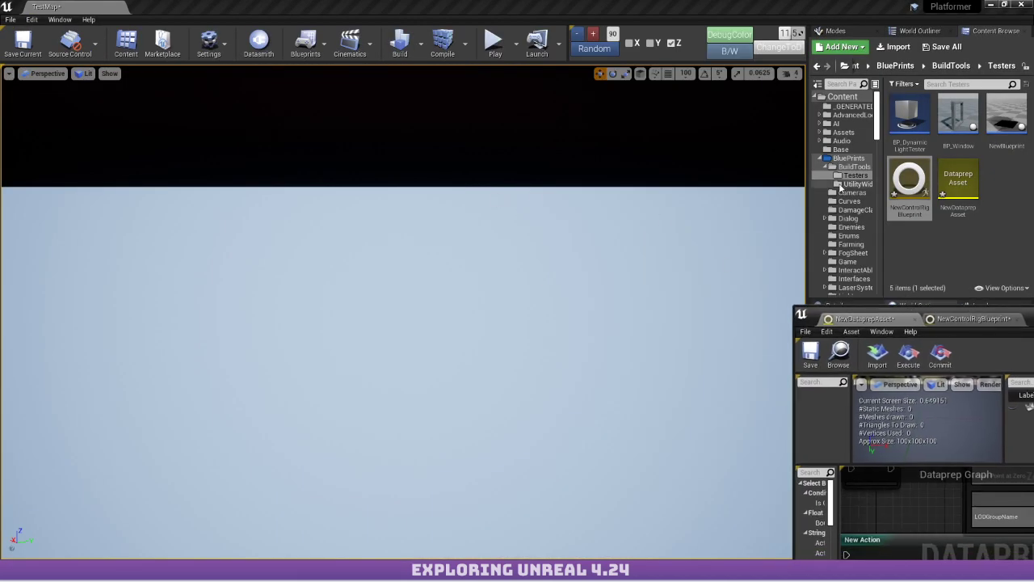
Open the L_BunBunMain level from the Maps folder, saving the modified Control Rig blueprint, Dataprep asset and TestMap.
{"action": "scroll", "coordinate": [840, 187], "scroll_direction": "down", "scroll_amount": 10}
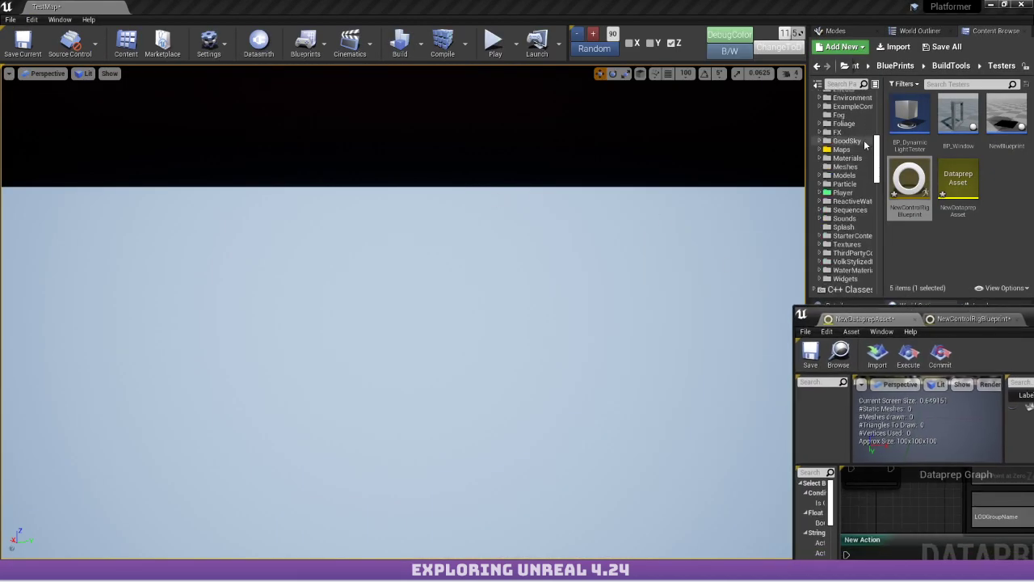
{"action": "left_click", "coordinate": [841, 150]}
{"action": "scroll", "coordinate": [1014, 162], "scroll_direction": "down", "scroll_amount": 5}
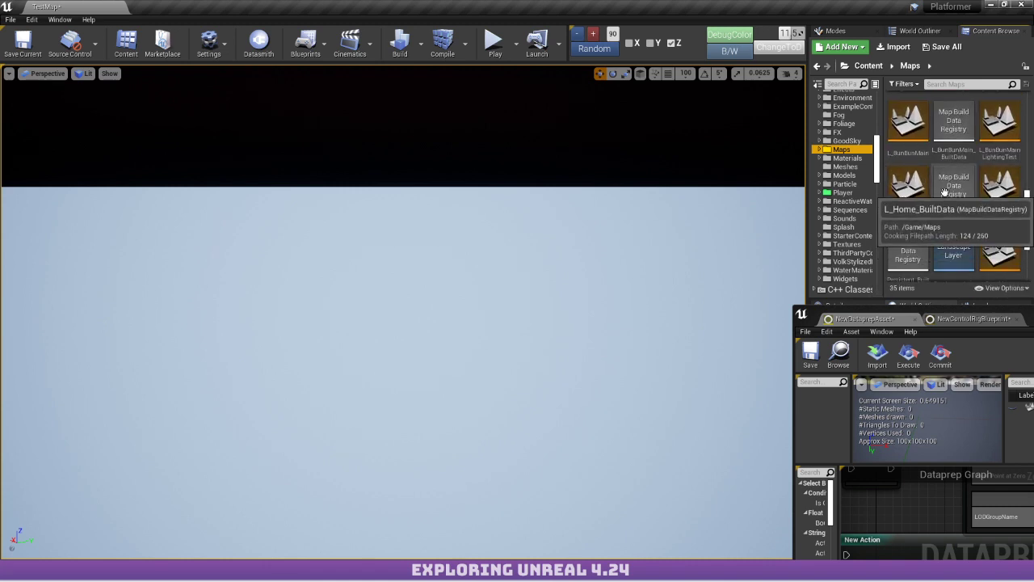
{"action": "scroll", "coordinate": [921, 210], "scroll_direction": "up", "scroll_amount": 2}
{"action": "double_click", "coordinate": [905, 202]}
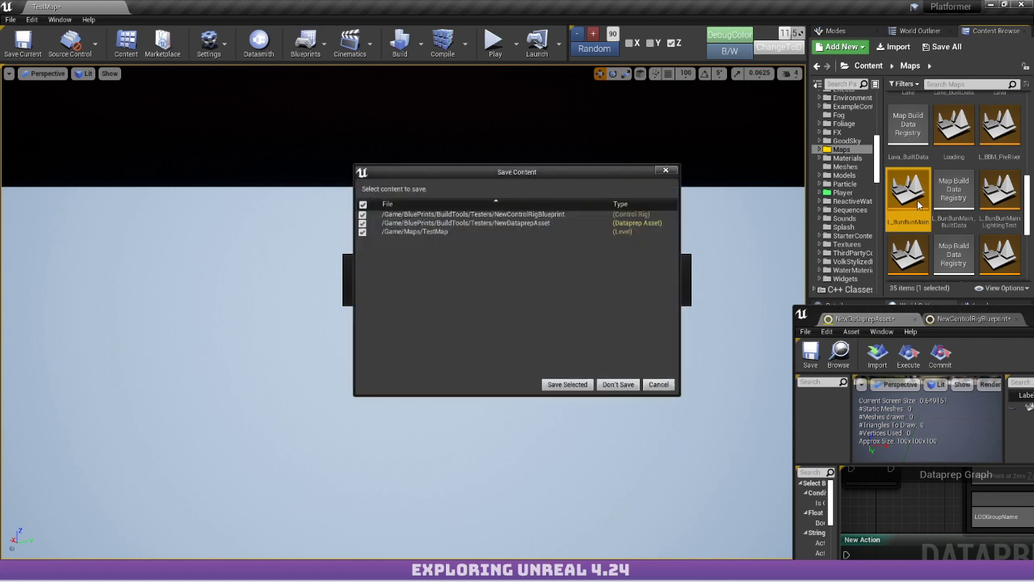
{"action": "left_click", "coordinate": [579, 384]}
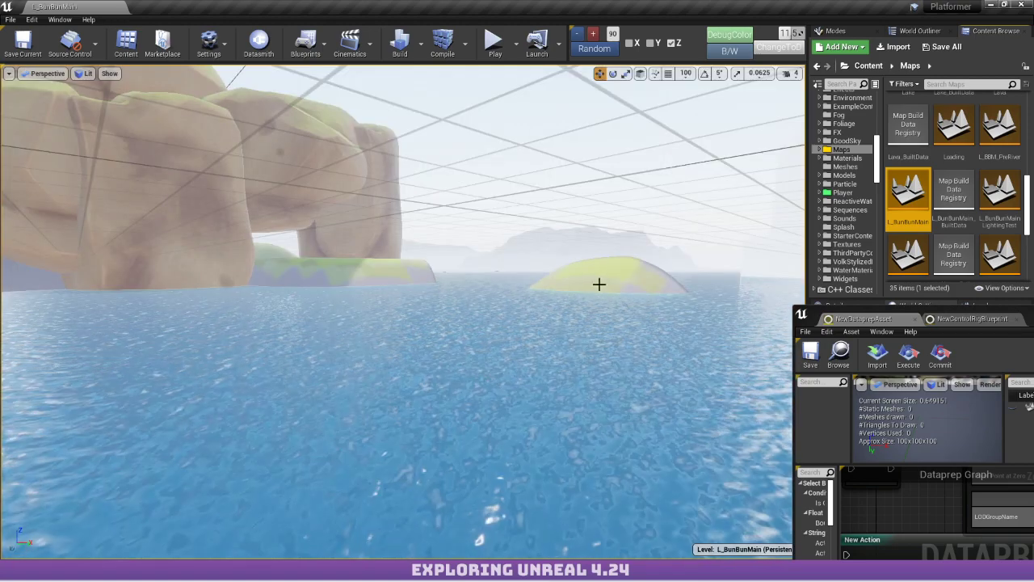
Fly the view over the island to the stone house and start a play session there.
{"action": "right_click_drag", "start_coordinate": [598, 284], "coordinate": [670, 173]}
{"action": "key", "text": "w"}
{"action": "key", "text": "w"}
{"action": "key", "text": "w"}
{"action": "key", "text": "w"}
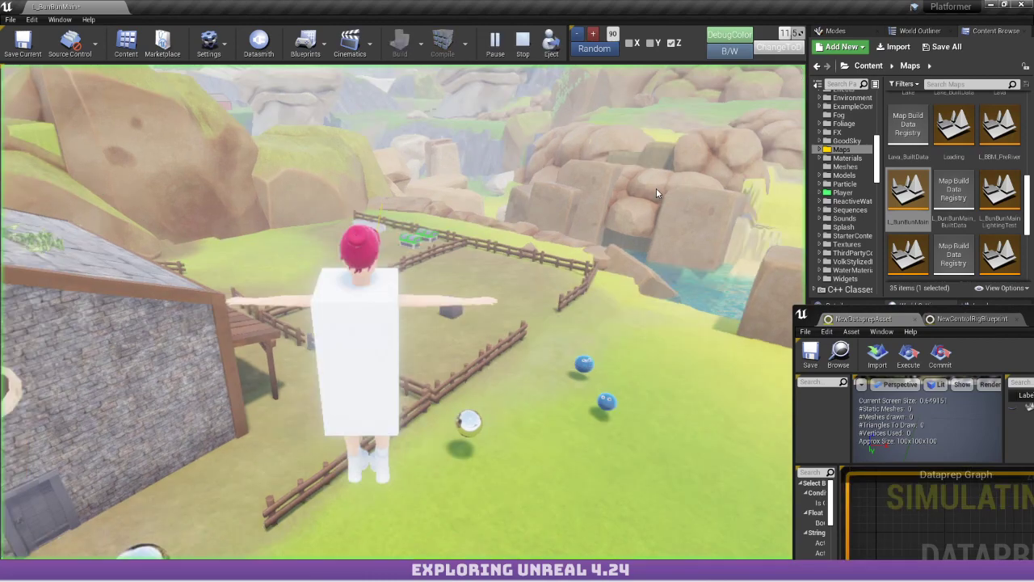
{"action": "left_click", "coordinate": [656, 189]}
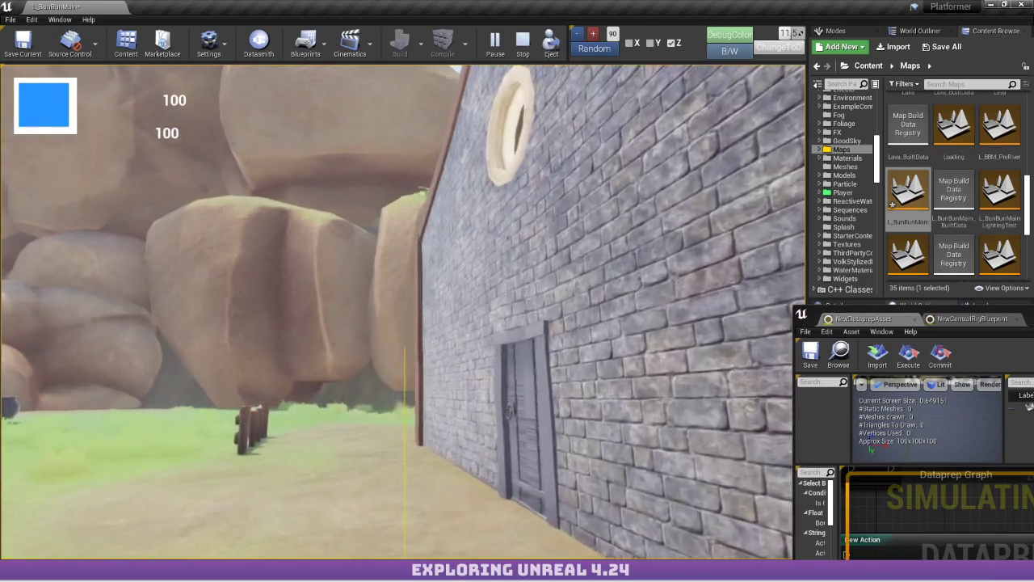
Walk the character through the house past the counter, shelves and stairs, then end the play session and close the message log.
{"action": "key", "text": "w"}
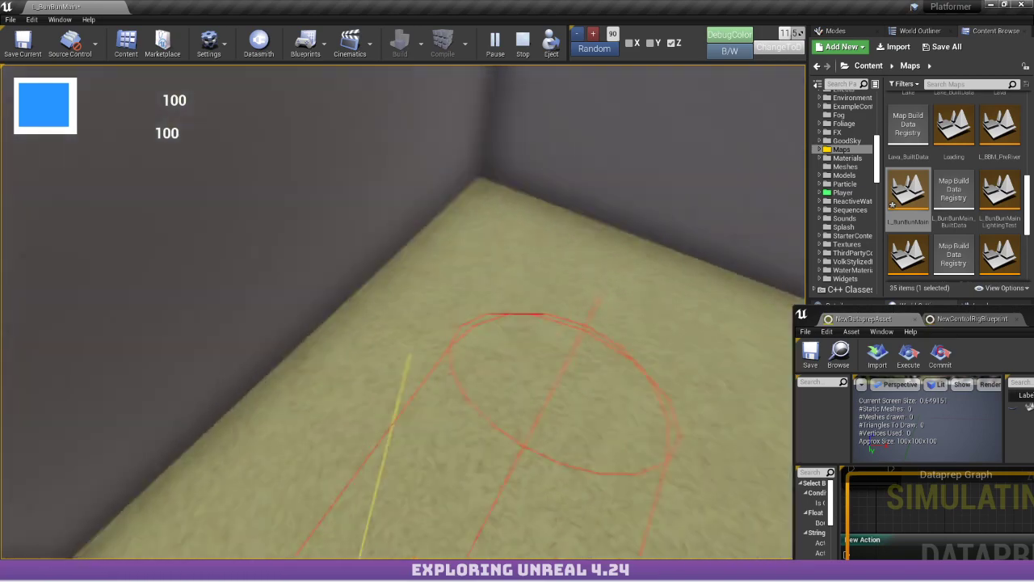
{"action": "key", "text": "w"}
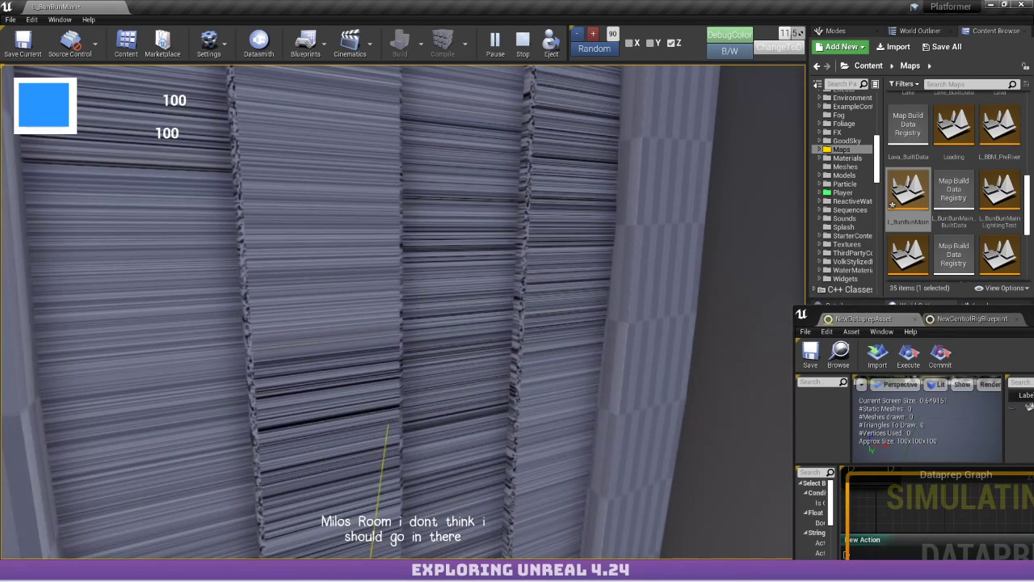
{"action": "key", "text": "w"}
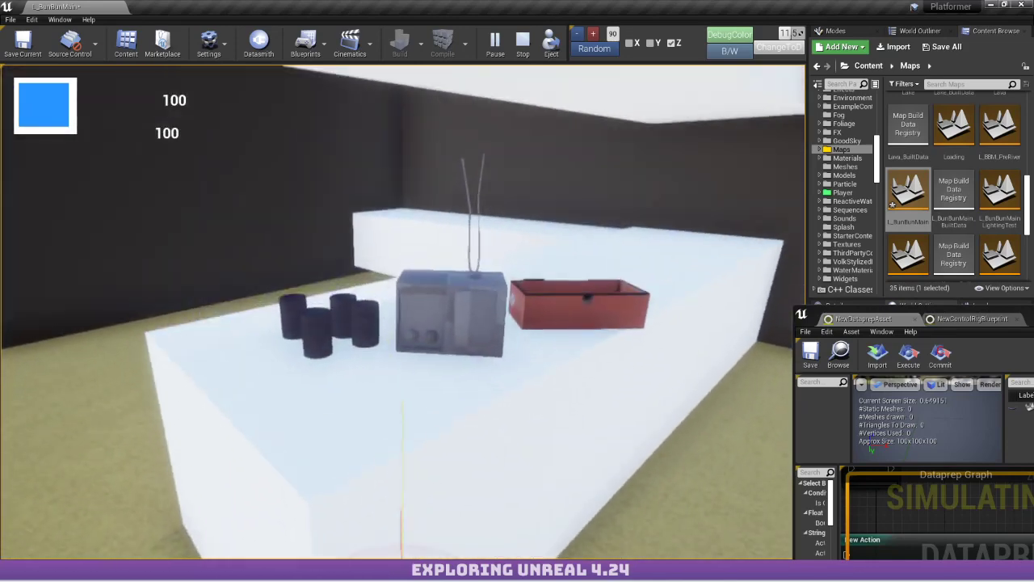
{"action": "key", "text": "w"}
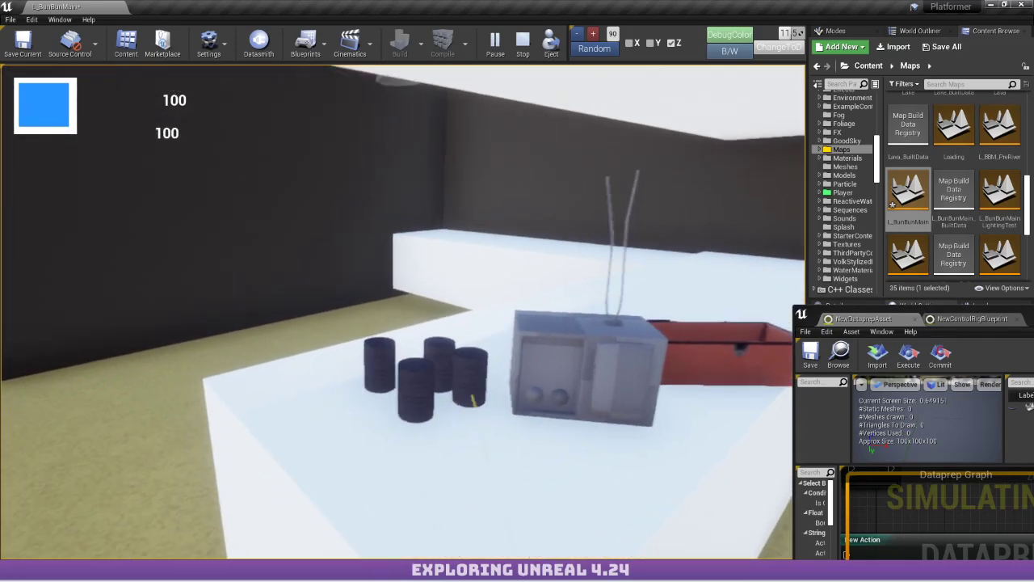
{"action": "key", "text": "a"}
{"action": "key", "text": "s"}
{"action": "key", "text": "space"}
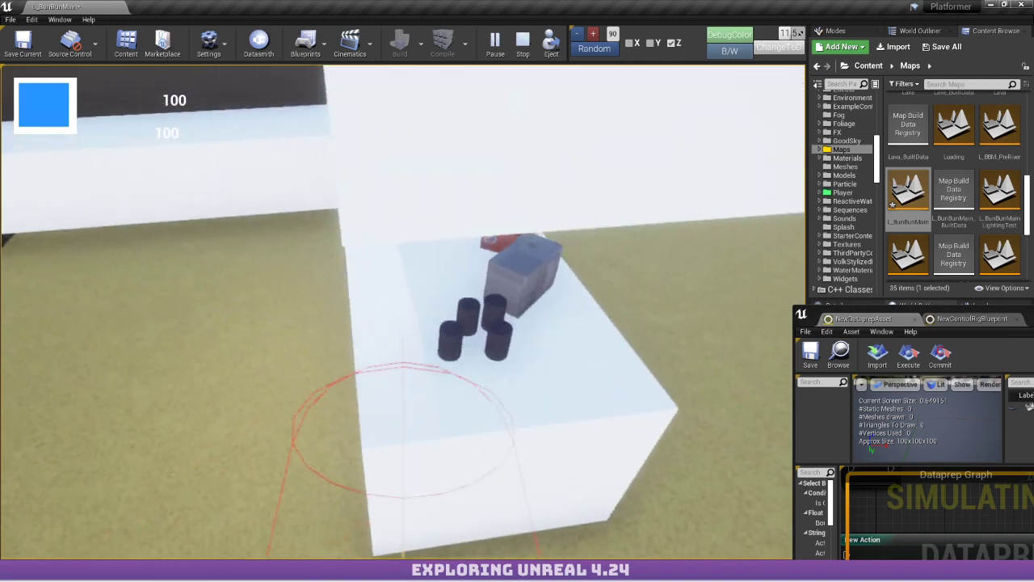
{"action": "key", "text": "w"}
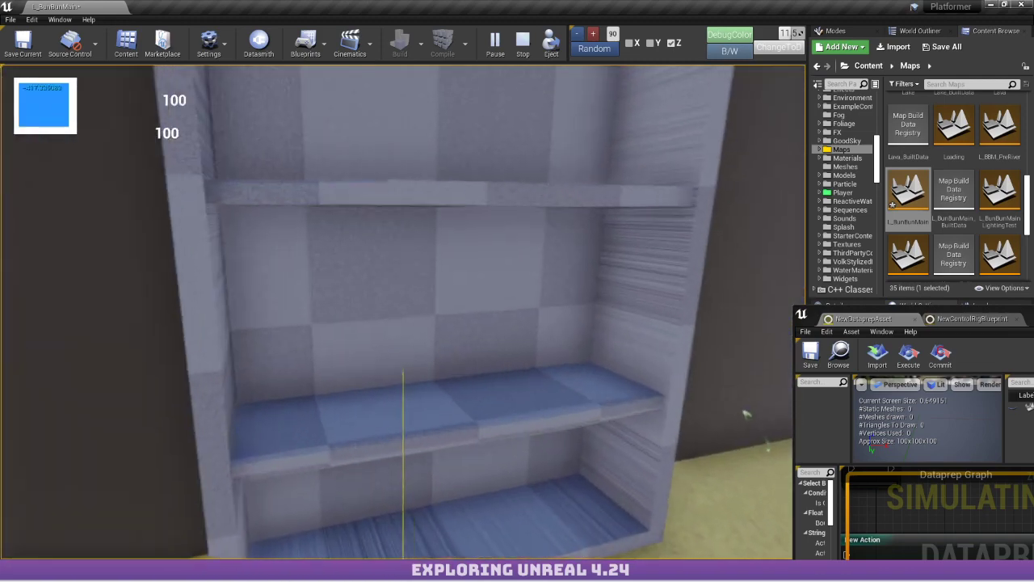
{"action": "key", "text": "w"}
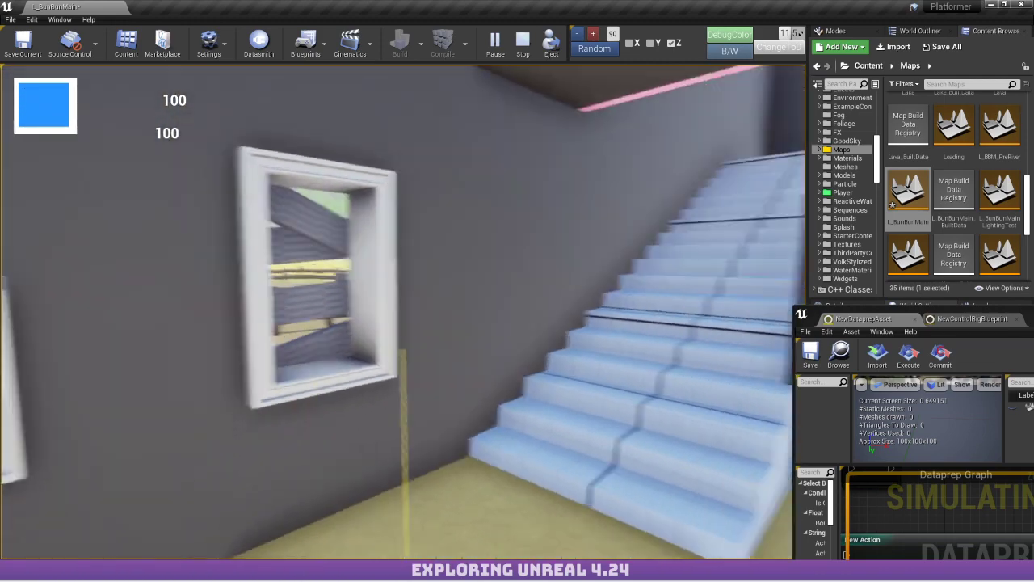
{"action": "key", "text": "w"}
{"action": "key", "text": "Escape"}
{"action": "left_click", "coordinate": [1021, 5]}
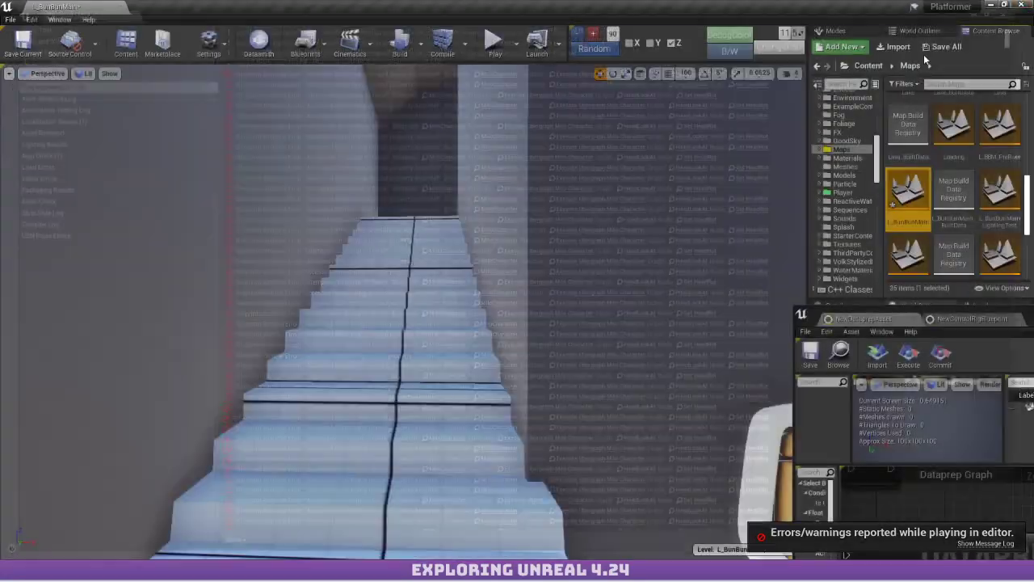
Maximize the NewDataprepAsset editor window over the level editor.
{"action": "key", "text": "w"}
{"action": "right_click_drag", "start_coordinate": [517, 323], "coordinate": [517, 347]}
{"action": "left_click_drag", "start_coordinate": [938, 307], "coordinate": [342, 3]}
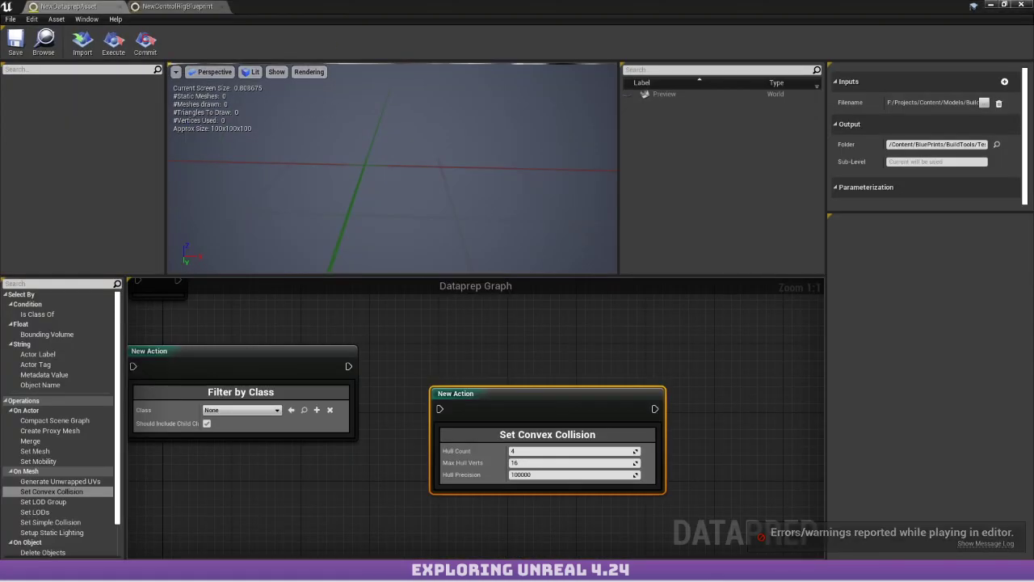
Switch to the browser, review the Visual Dataprep Overview from the Action Example back to the Editor UI section, and close the page.
{"action": "key", "text": "alt+Tab"}
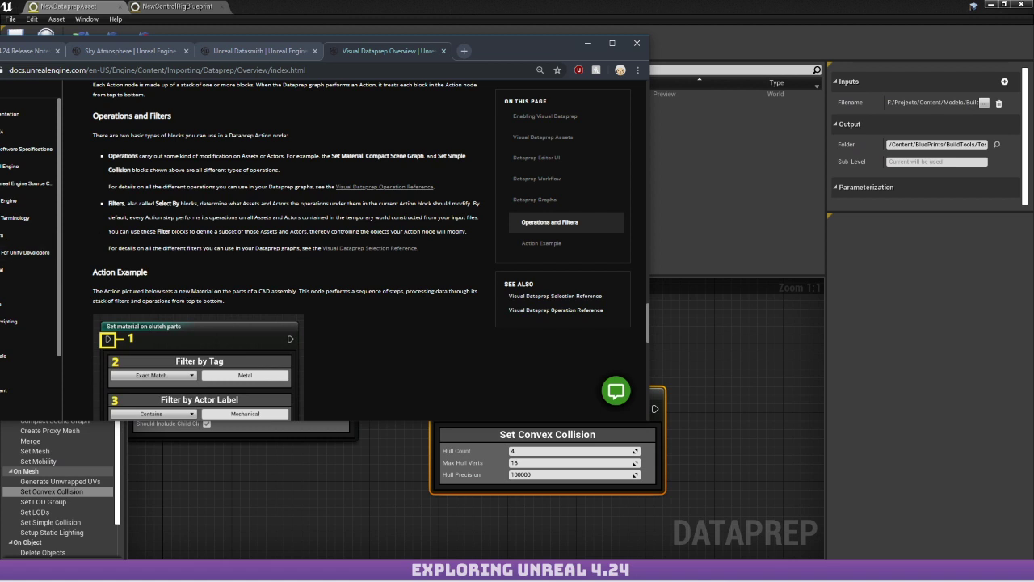
{"action": "scroll", "coordinate": [208, 209], "scroll_direction": "down", "scroll_amount": 2}
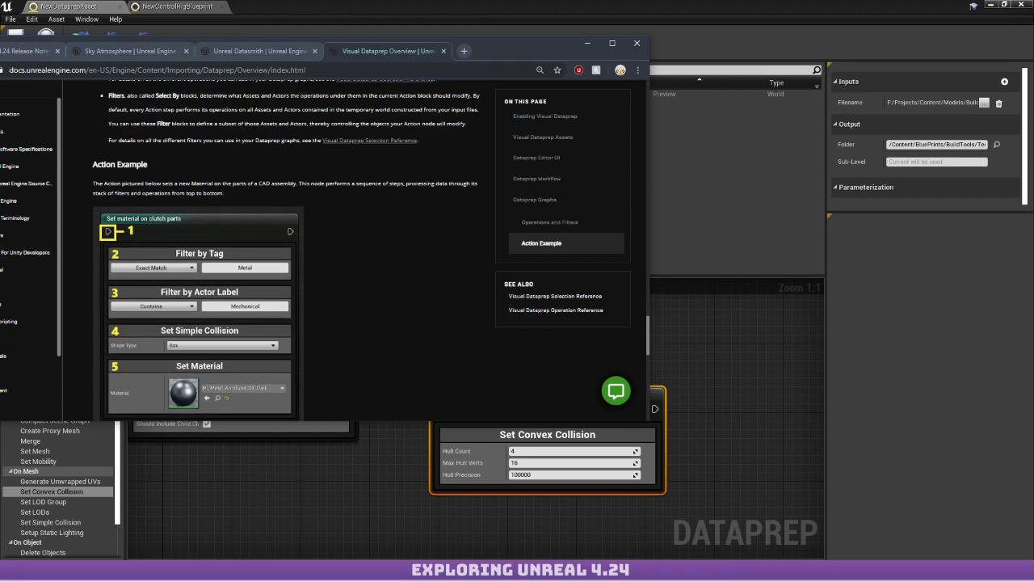
{"action": "triple_click", "coordinate": [374, 197]}
{"action": "left_click", "coordinate": [378, 196]}
{"action": "scroll", "coordinate": [284, 188], "scroll_direction": "down", "scroll_amount": 10}
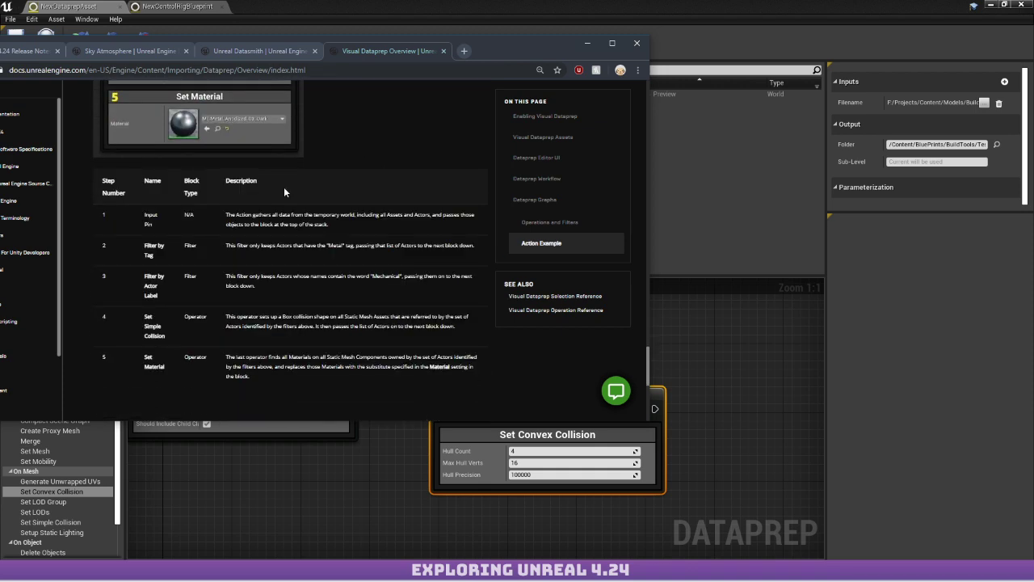
{"action": "scroll", "coordinate": [283, 187], "scroll_direction": "up", "scroll_amount": 8}
{"action": "scroll", "coordinate": [264, 193], "scroll_direction": "up", "scroll_amount": 6}
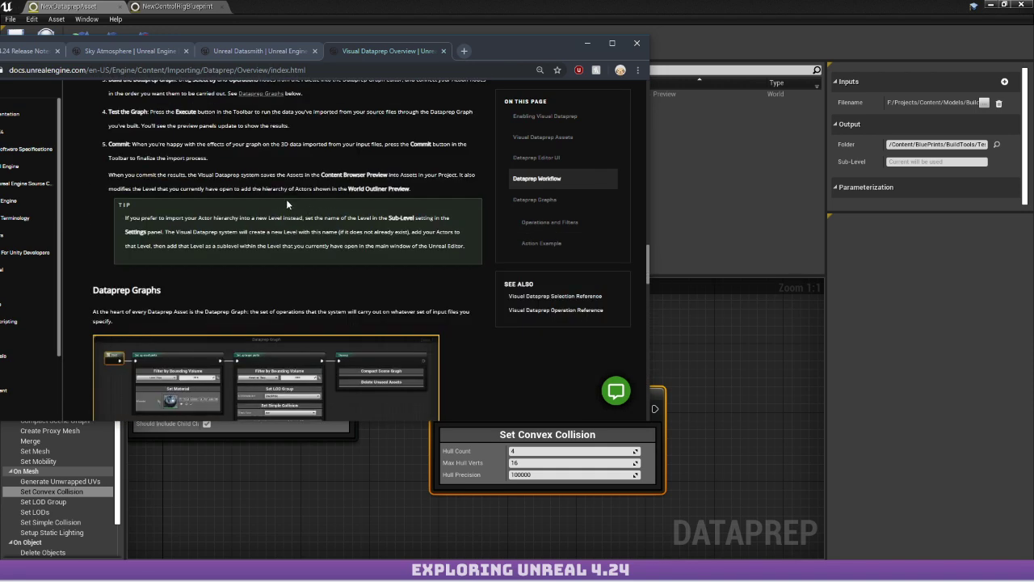
{"action": "scroll", "coordinate": [286, 202], "scroll_direction": "up", "scroll_amount": 4}
{"action": "scroll", "coordinate": [284, 201], "scroll_direction": "up", "scroll_amount": 6}
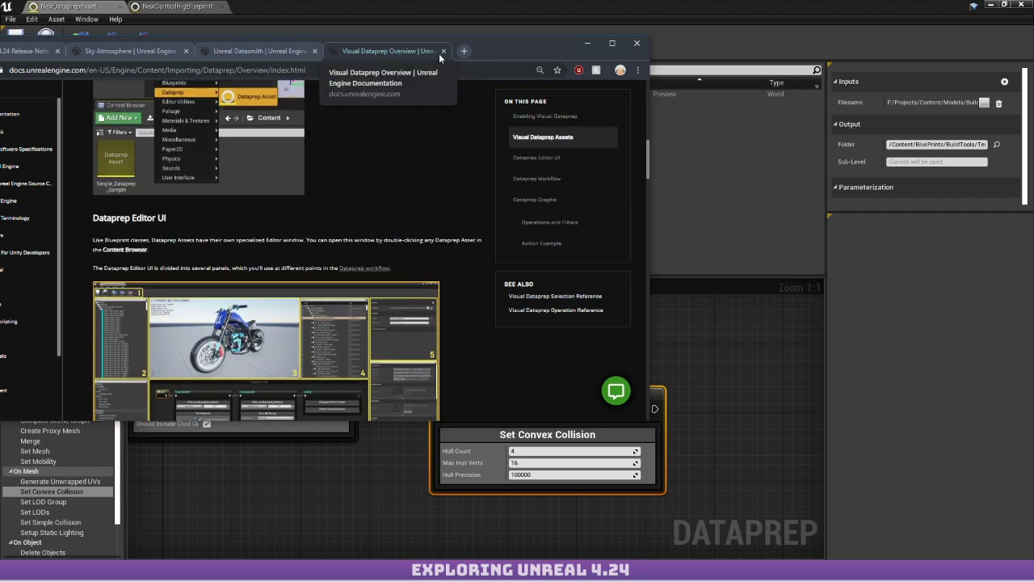
{"action": "left_click", "coordinate": [442, 51]}
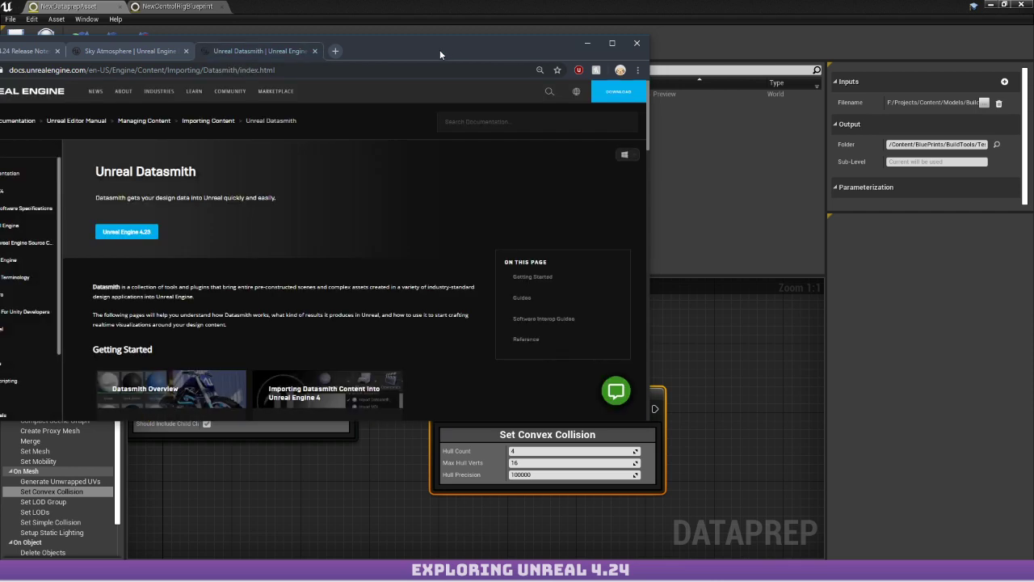
Open the About the Datasmith Import Process guide from the Unreal Datasmith documentation, read Units and Scale, and move the browser aside.
{"action": "scroll", "coordinate": [349, 251], "scroll_direction": "down", "scroll_amount": 3}
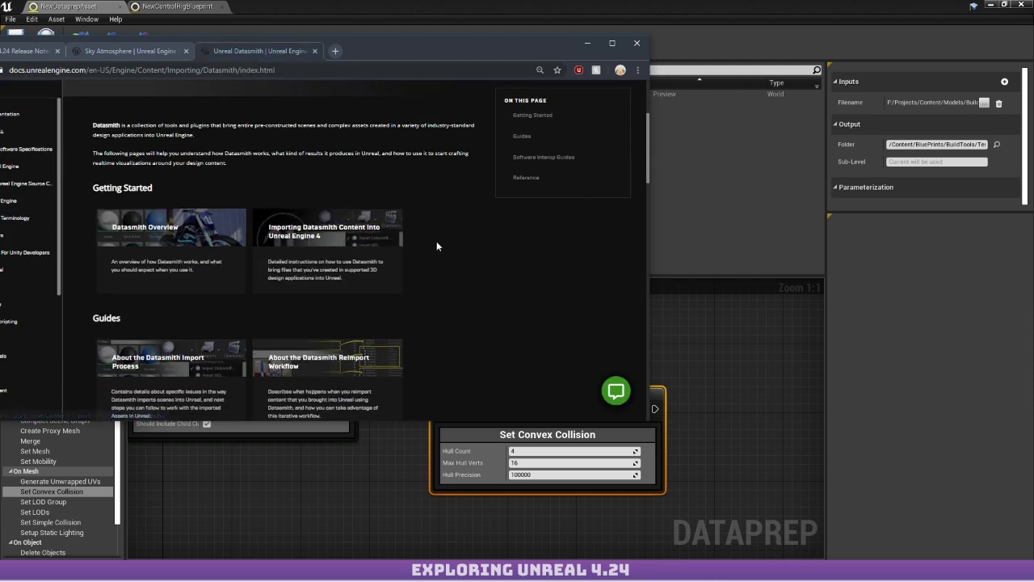
{"action": "scroll", "coordinate": [435, 250], "scroll_direction": "down", "scroll_amount": 2}
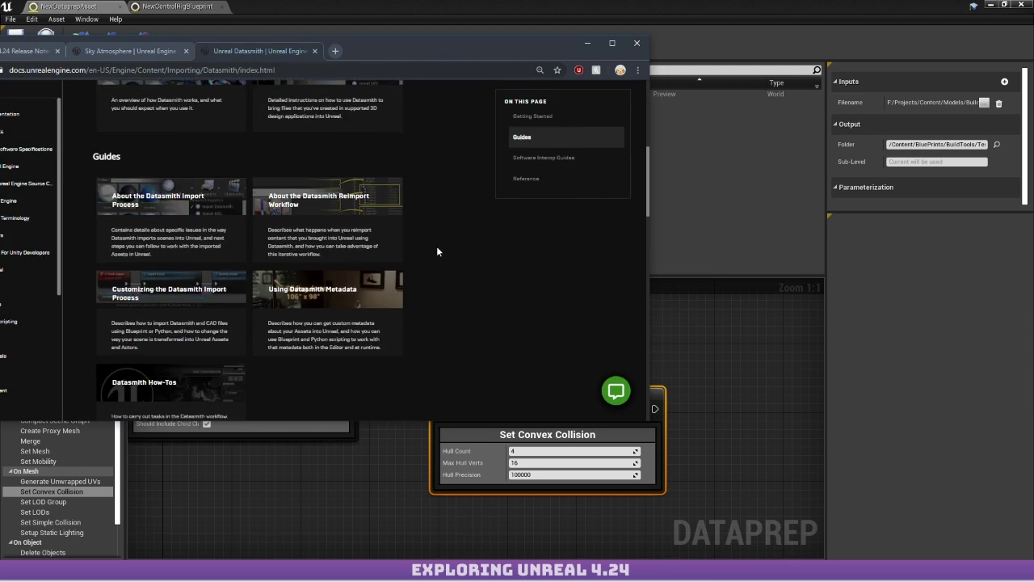
{"action": "left_click", "coordinate": [347, 208]}
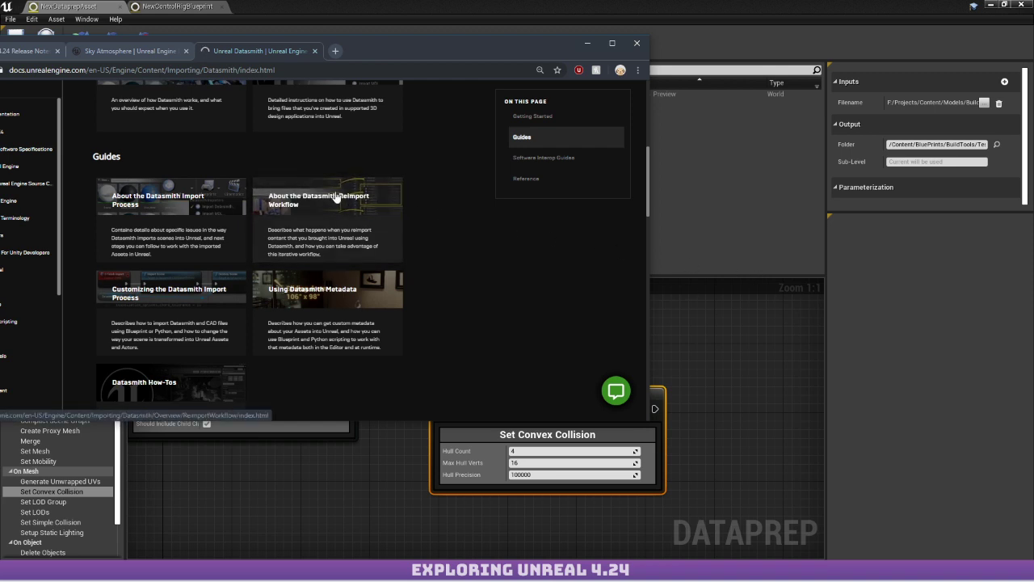
{"action": "left_click", "coordinate": [181, 227]}
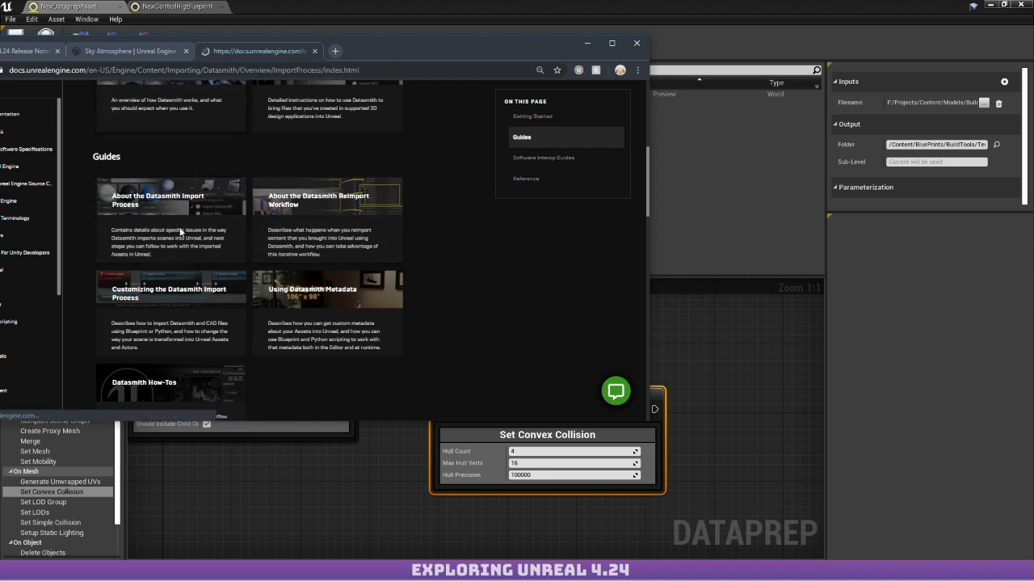
{"action": "scroll", "coordinate": [181, 210], "scroll_direction": "down", "scroll_amount": 2}
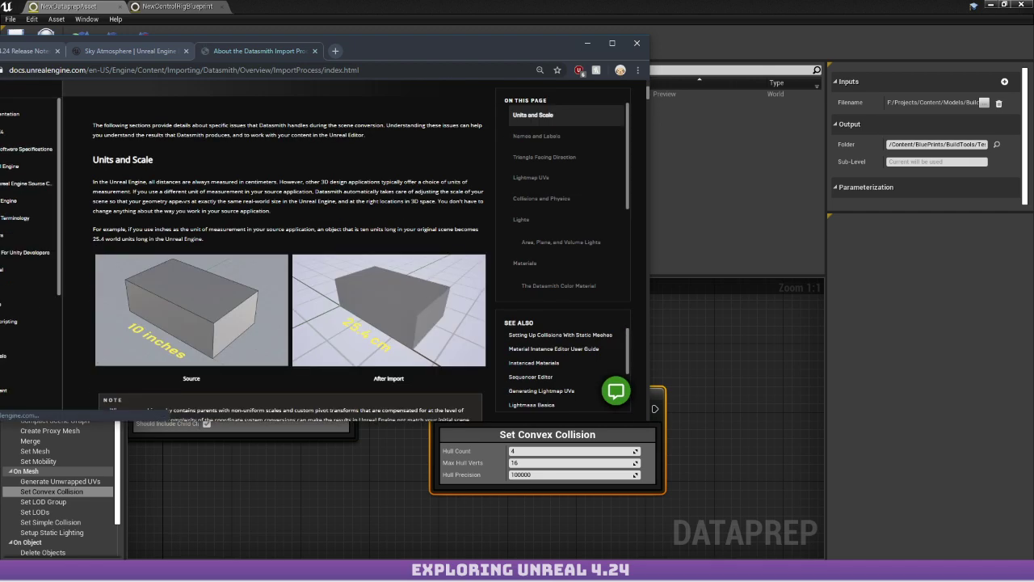
{"action": "scroll", "coordinate": [274, 242], "scroll_direction": "down", "scroll_amount": 3}
{"action": "scroll", "coordinate": [184, 202], "scroll_direction": "up", "scroll_amount": 2}
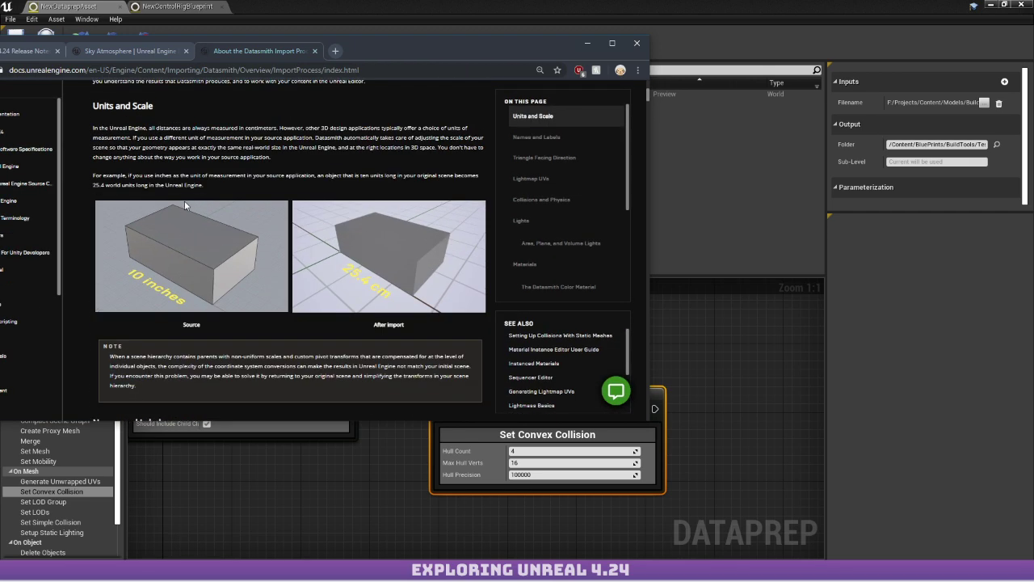
{"action": "left_click_drag", "start_coordinate": [383, 50], "coordinate": [0, 97]}
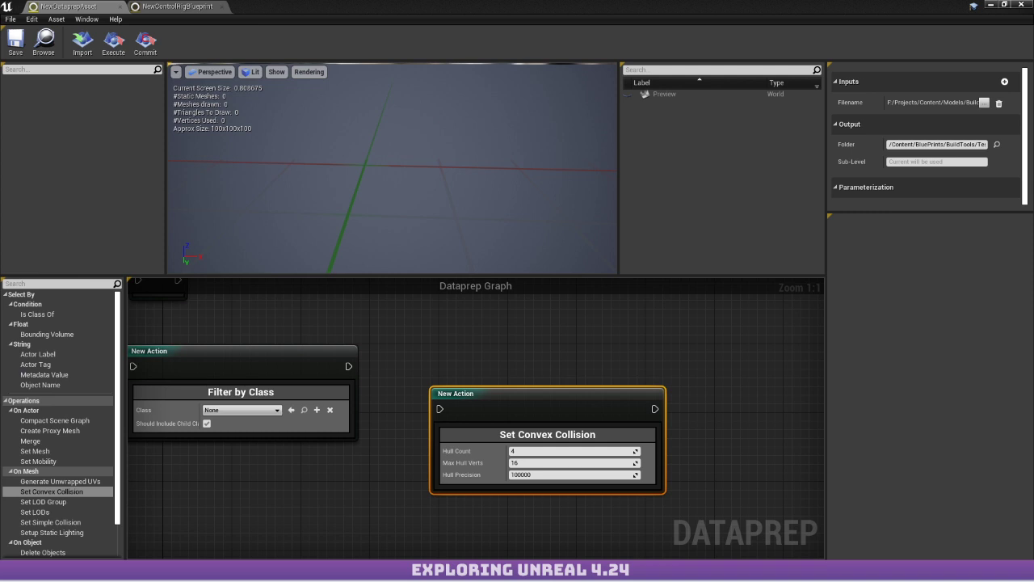
{"action": "right_click_drag", "start_coordinate": [252, 302], "coordinate": [98, 277]}
{"action": "scroll", "coordinate": [33, 365], "scroll_direction": "down", "scroll_amount": 2}
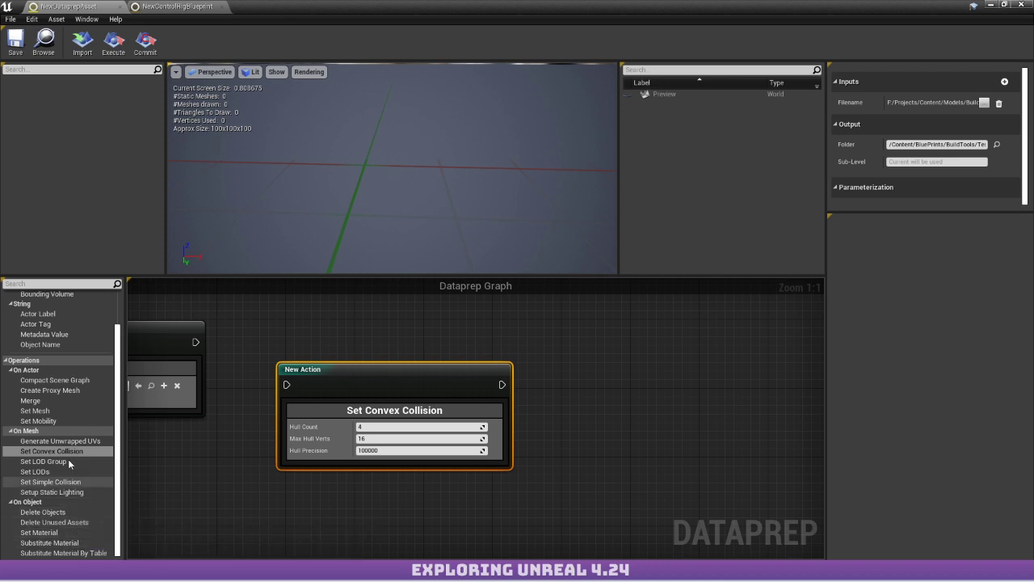
{"action": "scroll", "coordinate": [51, 357], "scroll_direction": "up", "scroll_amount": 2}
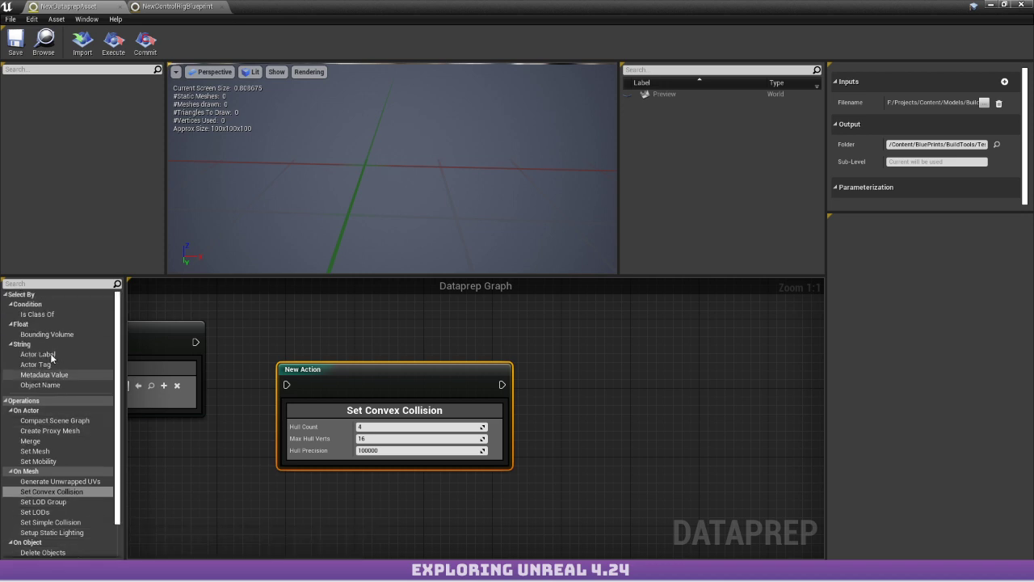
{"action": "left_click", "coordinate": [85, 20]}
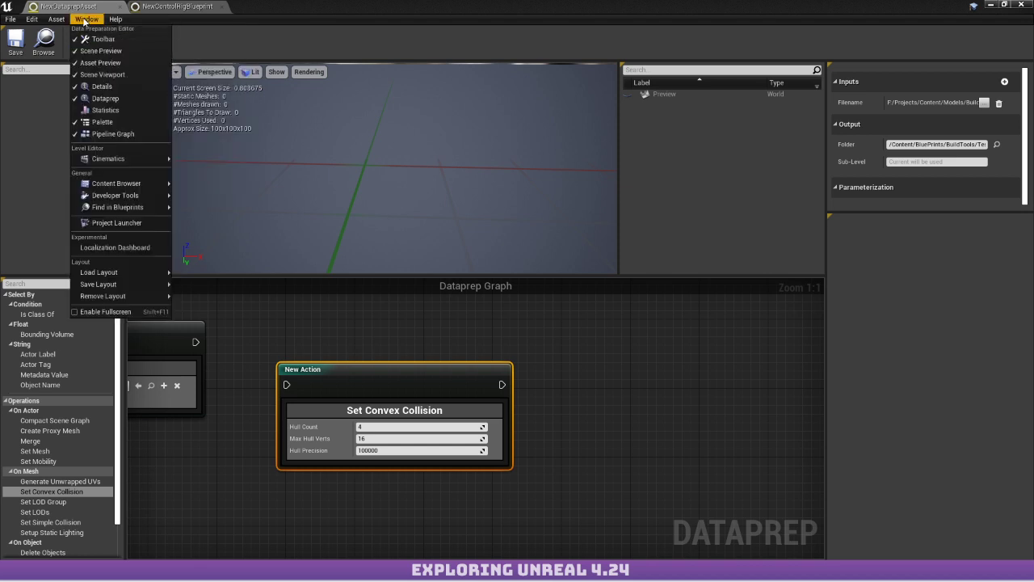
{"action": "mouse_move", "coordinate": [153, 163]}
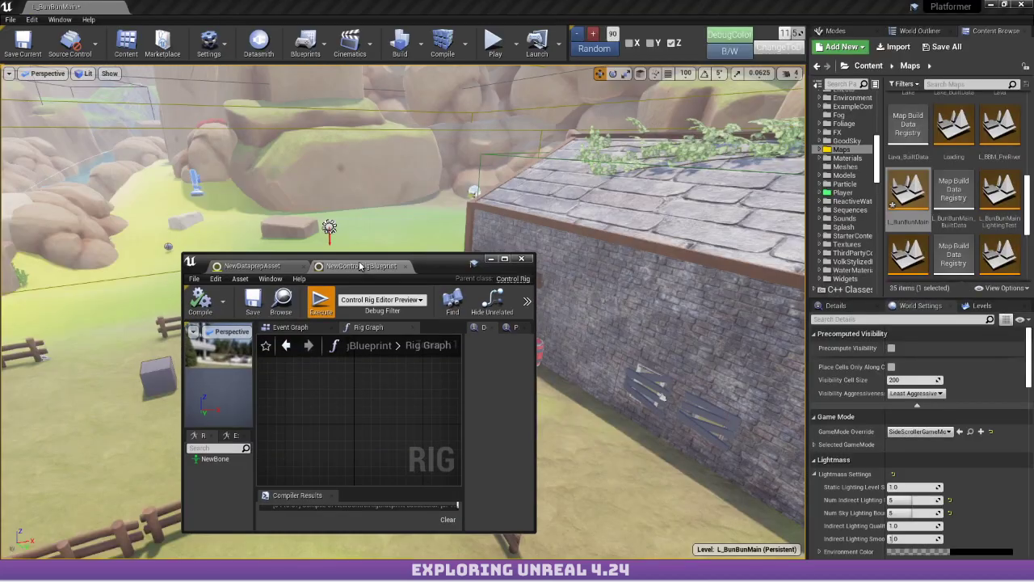
Try to import SM_GarageAddon.fbx through Datasmith into the _GENERATED content folder.
{"action": "left_click", "coordinate": [258, 42]}
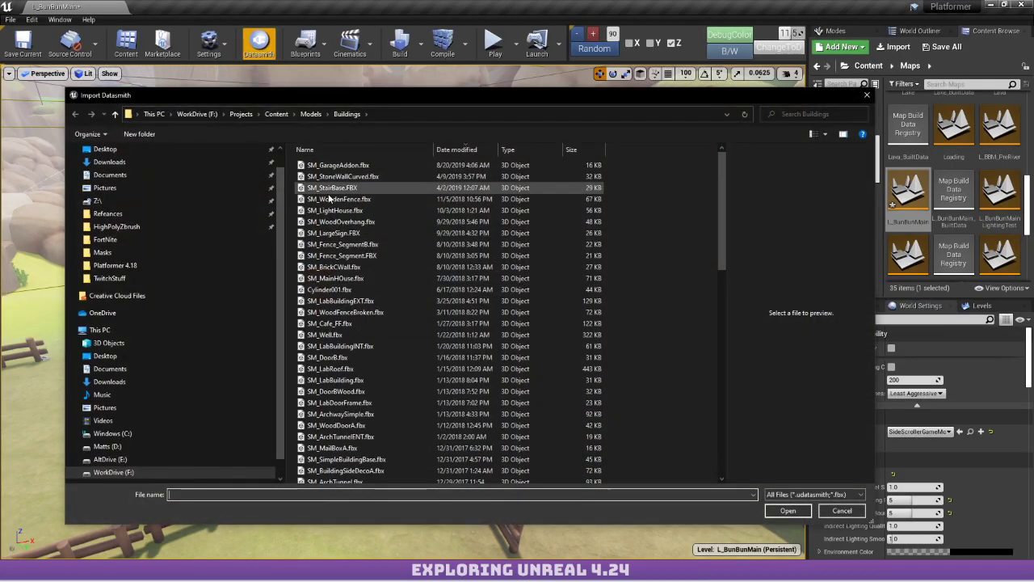
{"action": "left_click", "coordinate": [340, 165]}
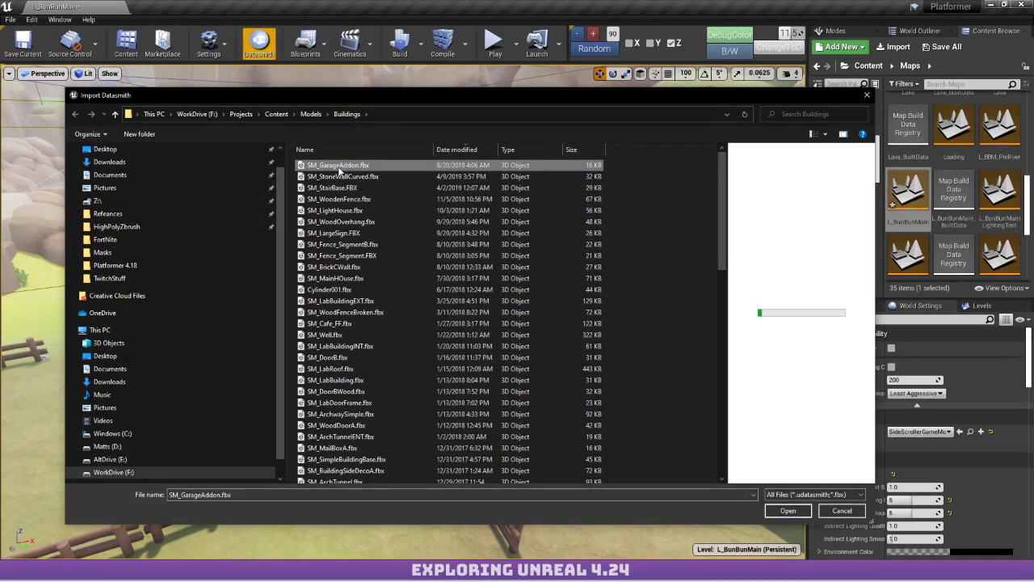
{"action": "double_click", "coordinate": [342, 167]}
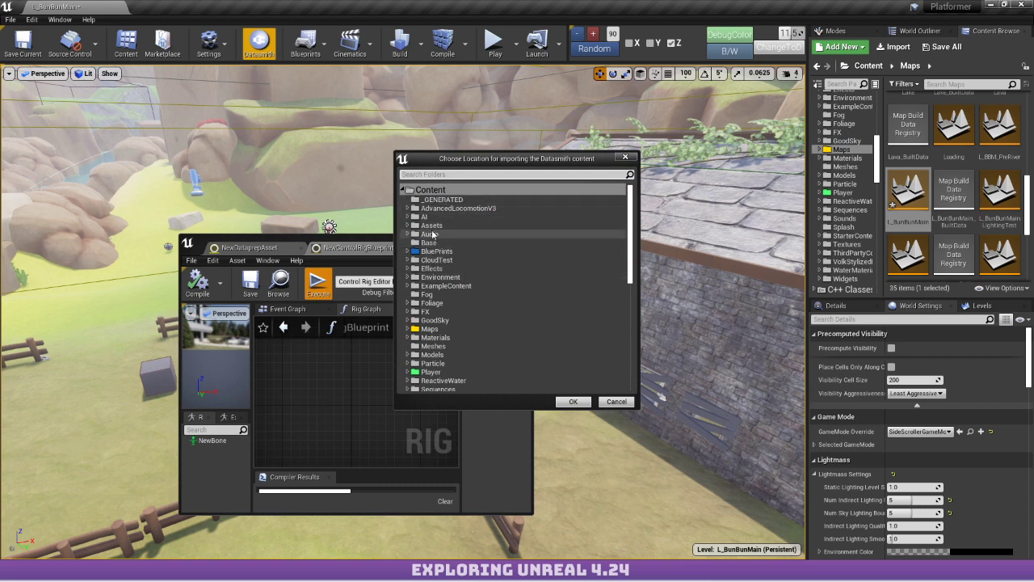
{"action": "scroll", "coordinate": [410, 294], "scroll_direction": "down", "scroll_amount": 4}
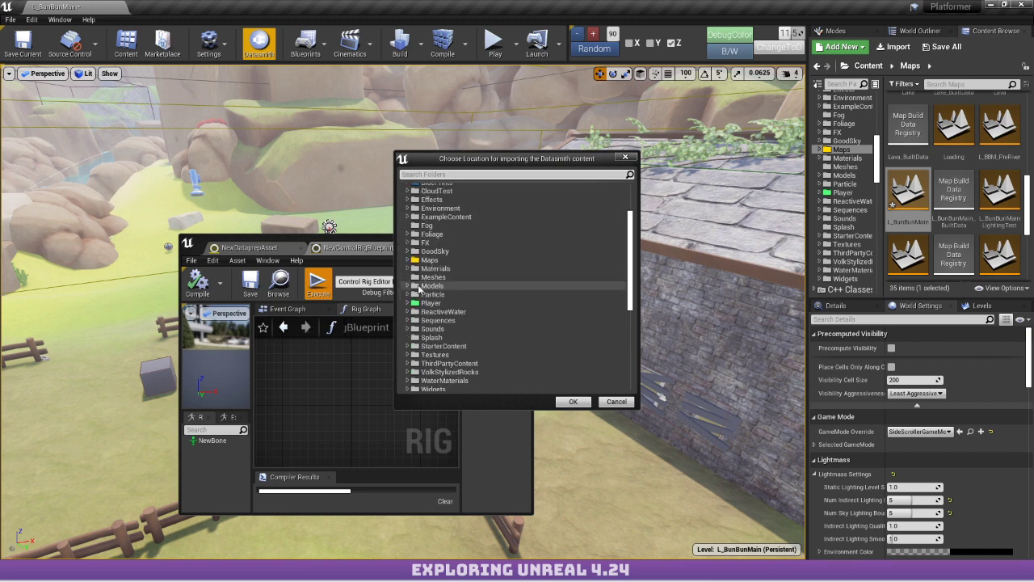
{"action": "scroll", "coordinate": [410, 294], "scroll_direction": "up", "scroll_amount": 5}
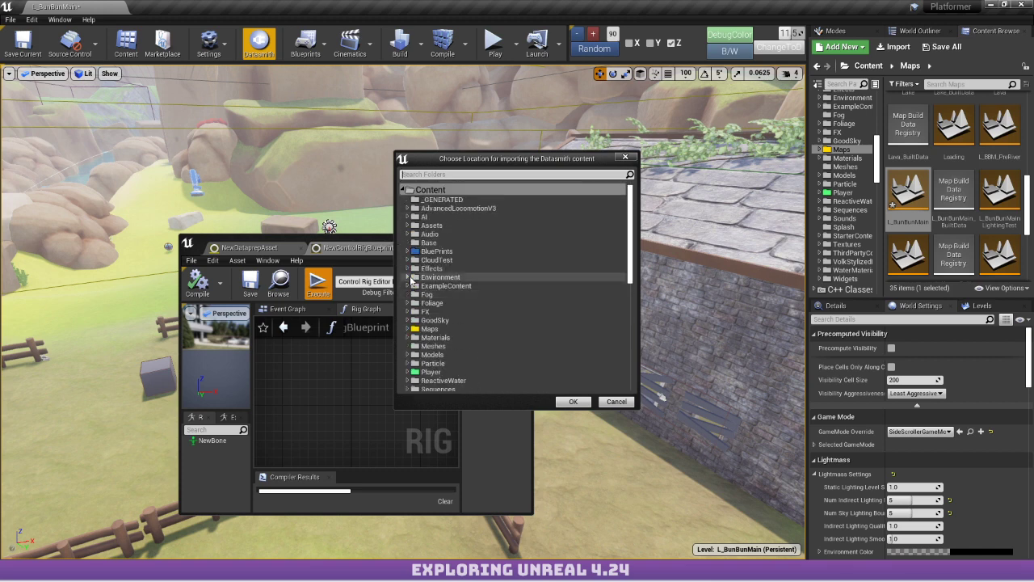
{"action": "left_click", "coordinate": [426, 202]}
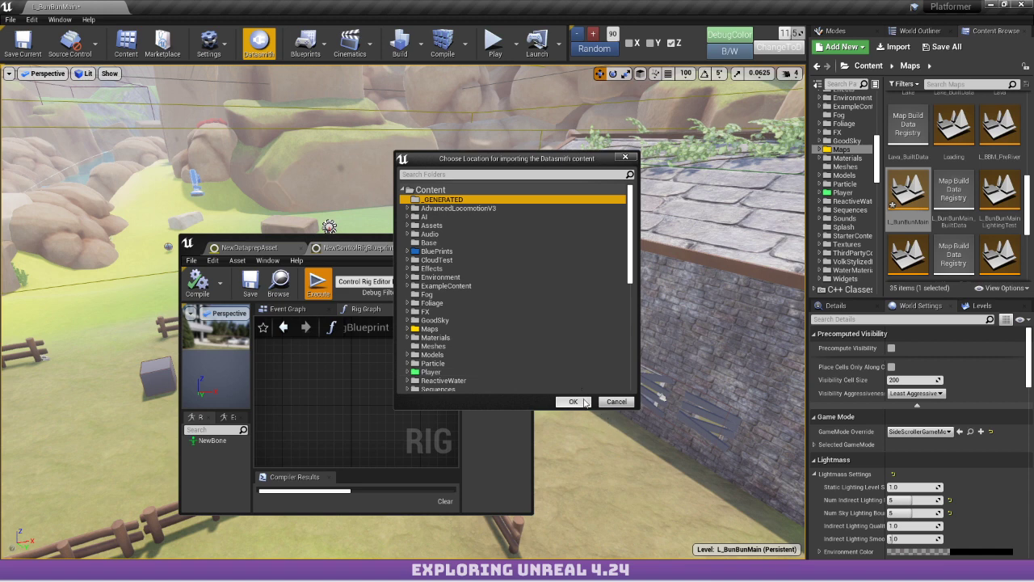
{"action": "left_click", "coordinate": [573, 401]}
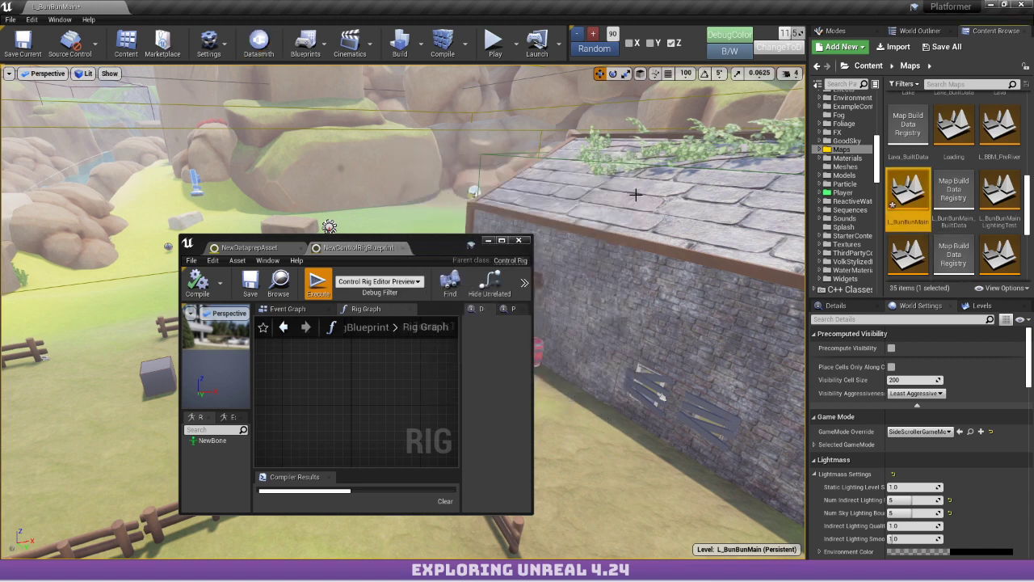
Open the _GENERATED folder in the project content and look through its assets for the imported garage model.
{"action": "scroll", "coordinate": [850, 117], "scroll_direction": "up", "scroll_amount": 10}
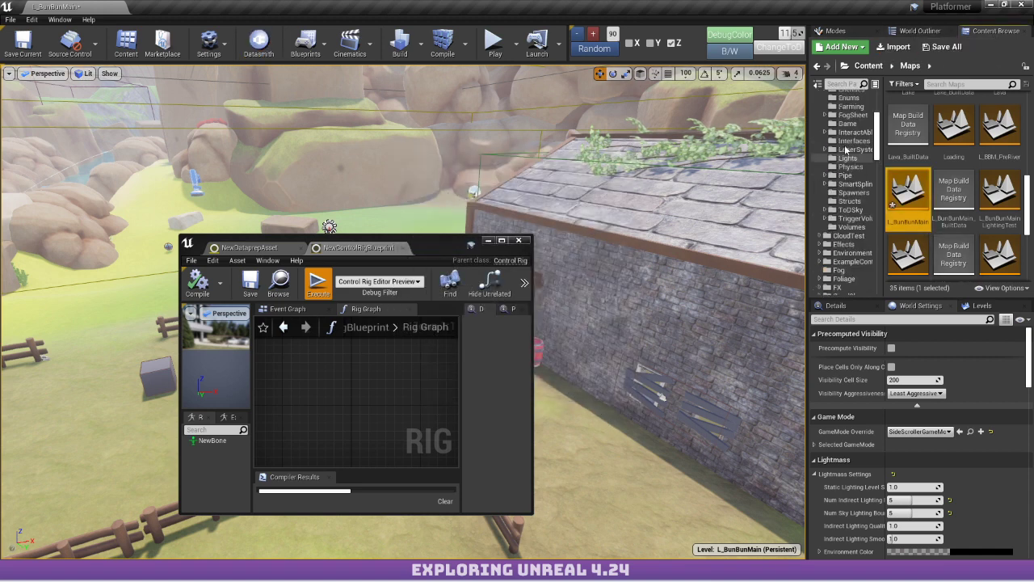
{"action": "left_click", "coordinate": [852, 106]}
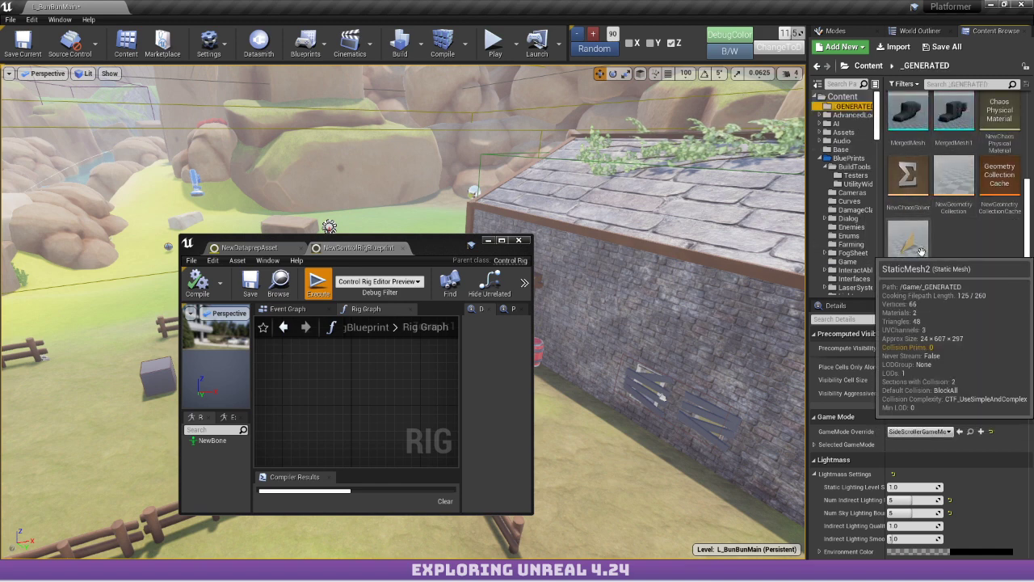
{"action": "scroll", "coordinate": [937, 255], "scroll_direction": "up", "scroll_amount": 3}
{"action": "scroll", "coordinate": [955, 263], "scroll_direction": "down", "scroll_amount": 3}
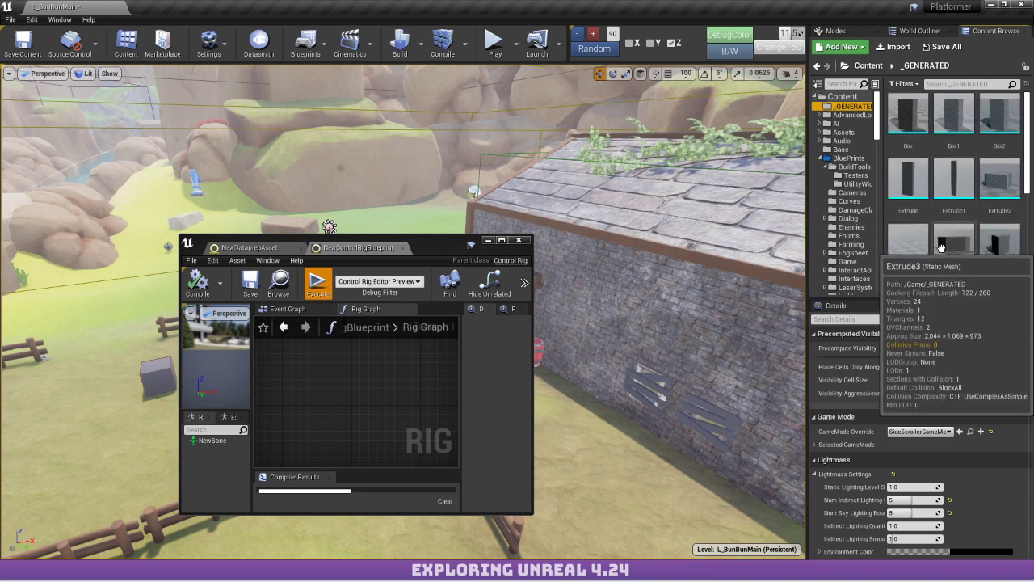
{"action": "scroll", "coordinate": [953, 215], "scroll_direction": "down", "scroll_amount": 1}
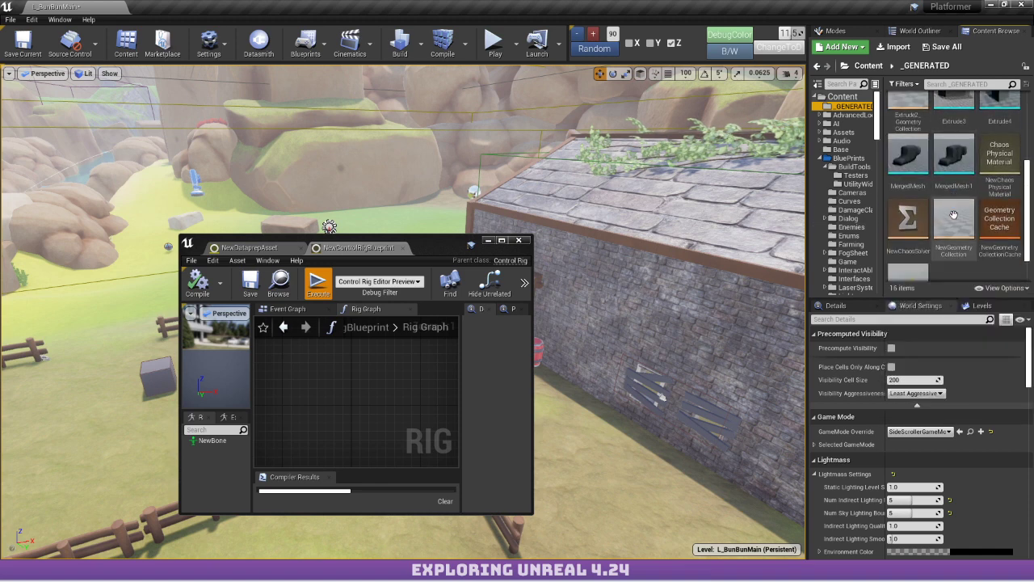
{"action": "scroll", "coordinate": [952, 234], "scroll_direction": "up", "scroll_amount": 2}
{"action": "scroll", "coordinate": [952, 234], "scroll_direction": "up", "scroll_amount": 2}
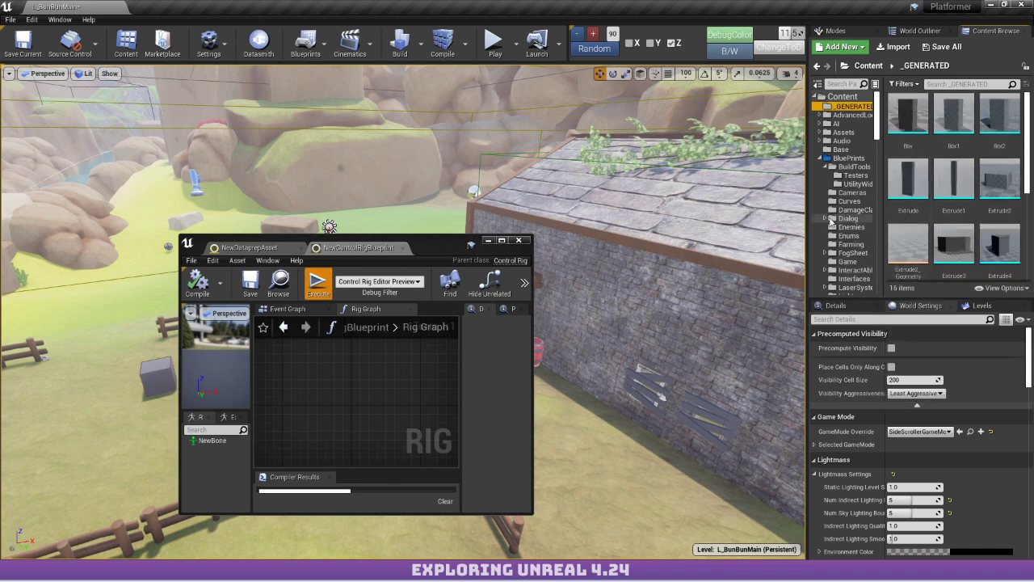
Close the Control Rig blueprint, retry the Datasmith import of SM_GarageAddon.fbx into _GENERATED, and check the folder's assets.
{"action": "left_click", "coordinate": [402, 249]}
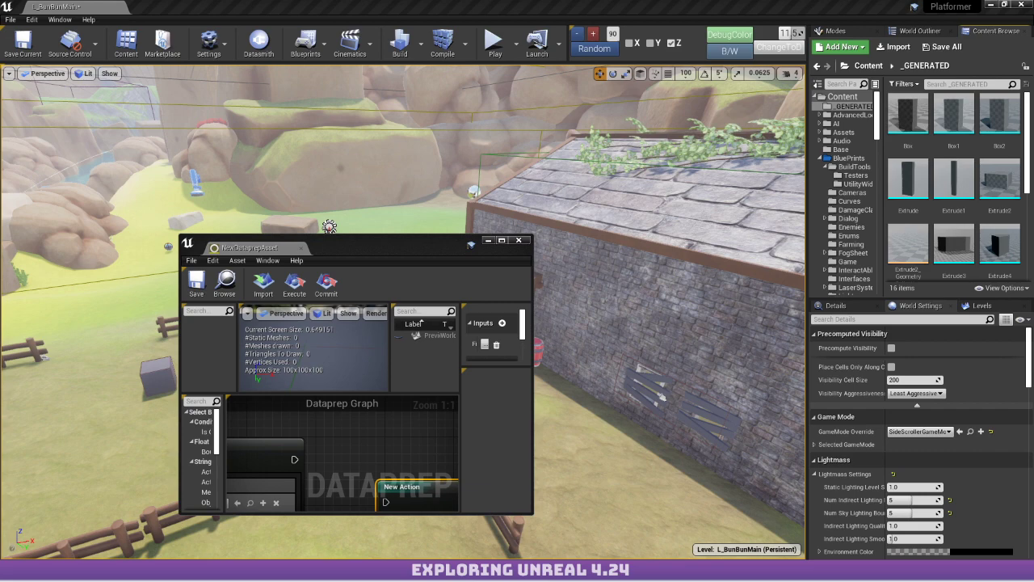
{"action": "left_click", "coordinate": [258, 42]}
{"action": "left_click", "coordinate": [345, 165]}
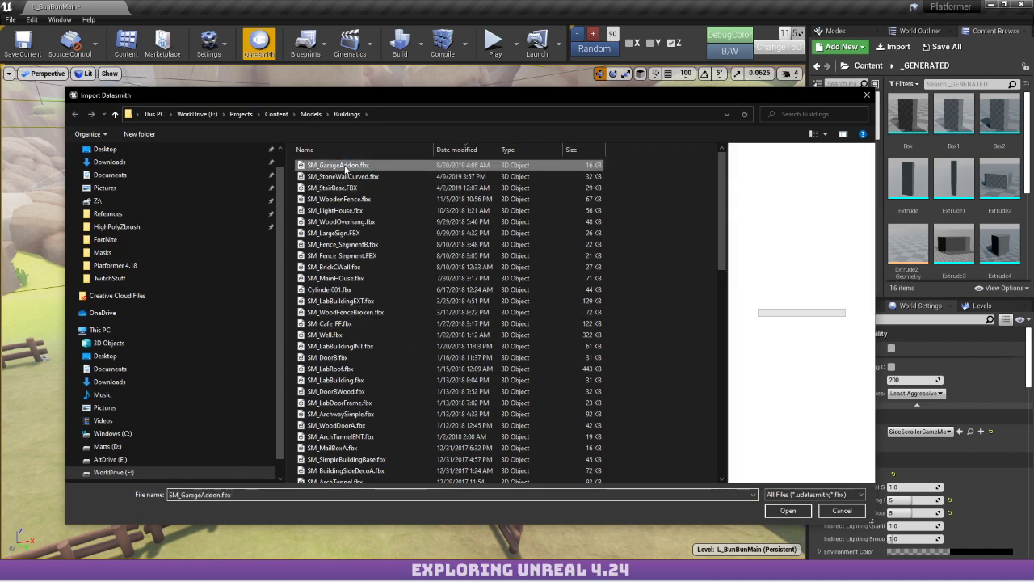
{"action": "left_click", "coordinate": [773, 513]}
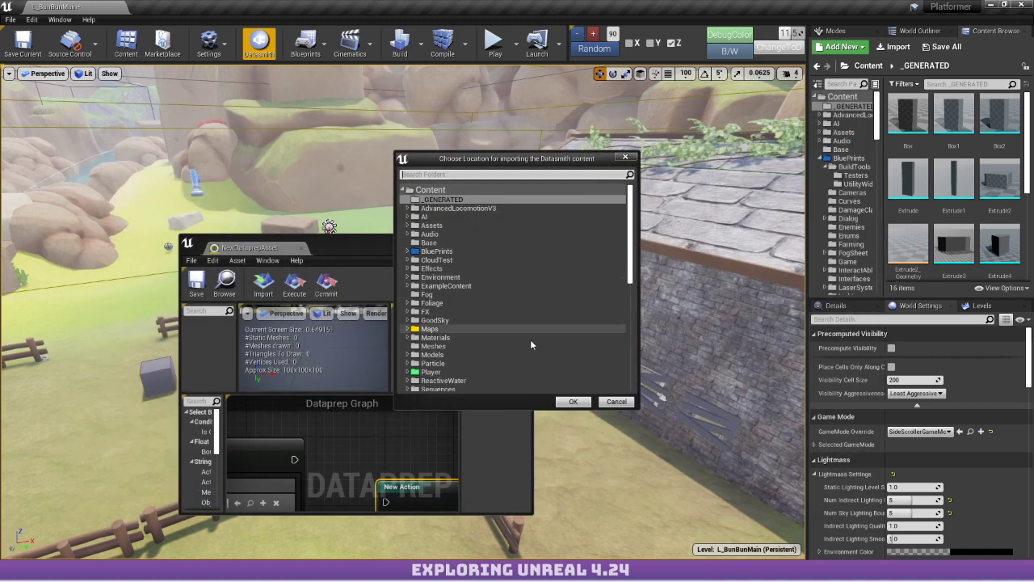
{"action": "left_click", "coordinate": [571, 401]}
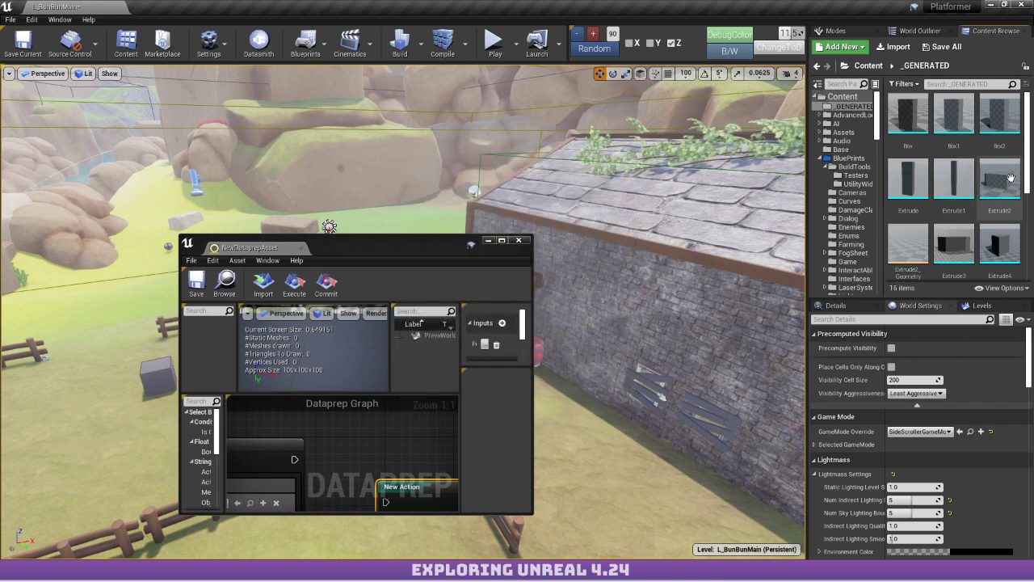
{"action": "scroll", "coordinate": [997, 227], "scroll_direction": "down", "scroll_amount": 4}
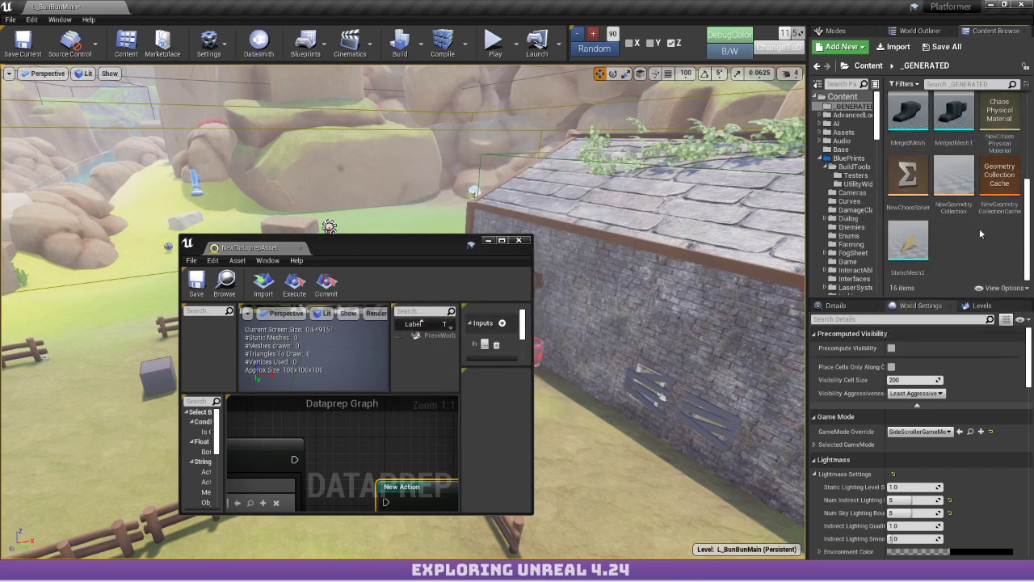
{"action": "scroll", "coordinate": [979, 228], "scroll_direction": "up", "scroll_amount": 3}
Move the Dataprep window away, switch to the browser, and read the Sky Atmosphere page from Sky Rendering Options through the Time of Day Example Level.
{"action": "left_click_drag", "start_coordinate": [393, 244], "coordinate": [460, 1]}
{"action": "left_click", "coordinate": [991, 4]}
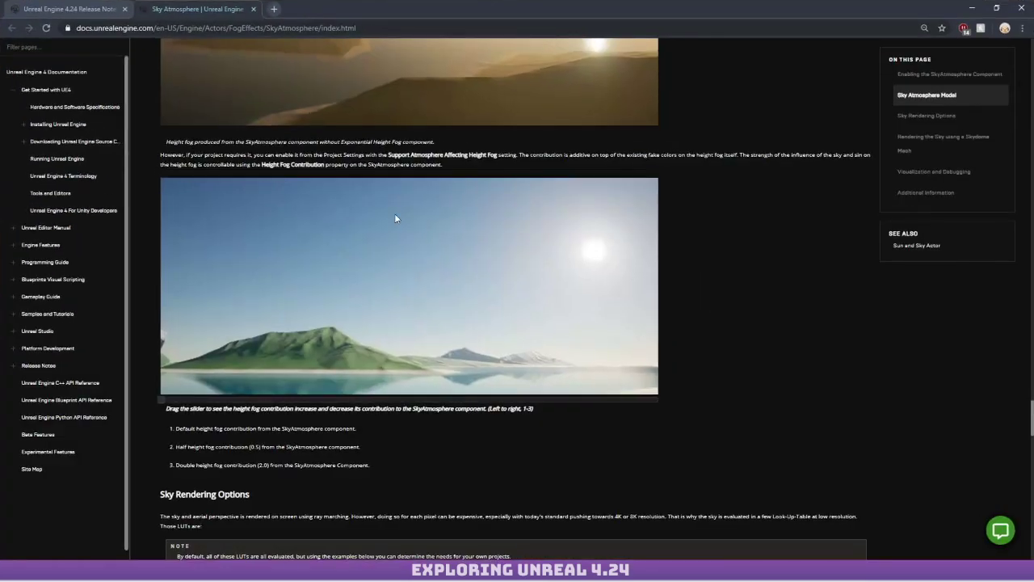
{"action": "scroll", "coordinate": [394, 214], "scroll_direction": "down", "scroll_amount": 5}
{"action": "scroll", "coordinate": [391, 187], "scroll_direction": "down", "scroll_amount": 1}
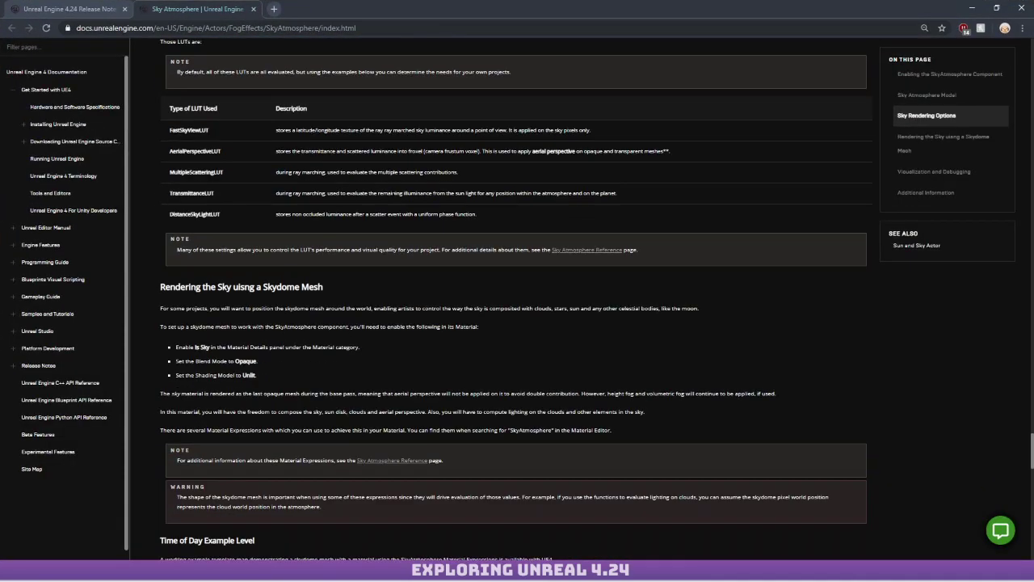
{"action": "left_click", "coordinate": [384, 28]}
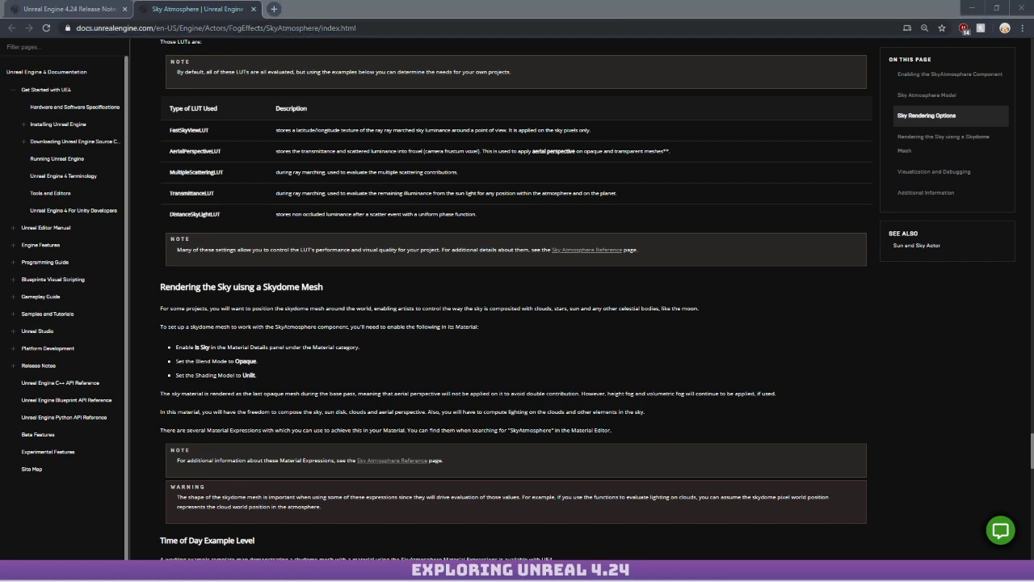
{"action": "scroll", "coordinate": [462, 244], "scroll_direction": "down", "scroll_amount": 3}
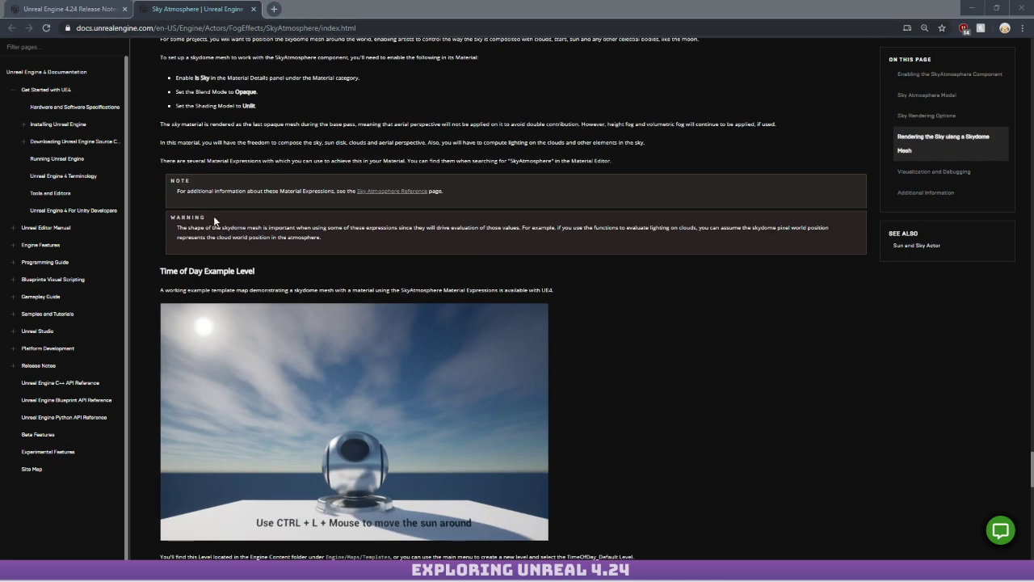
{"action": "scroll", "coordinate": [340, 222], "scroll_direction": "down", "scroll_amount": 3}
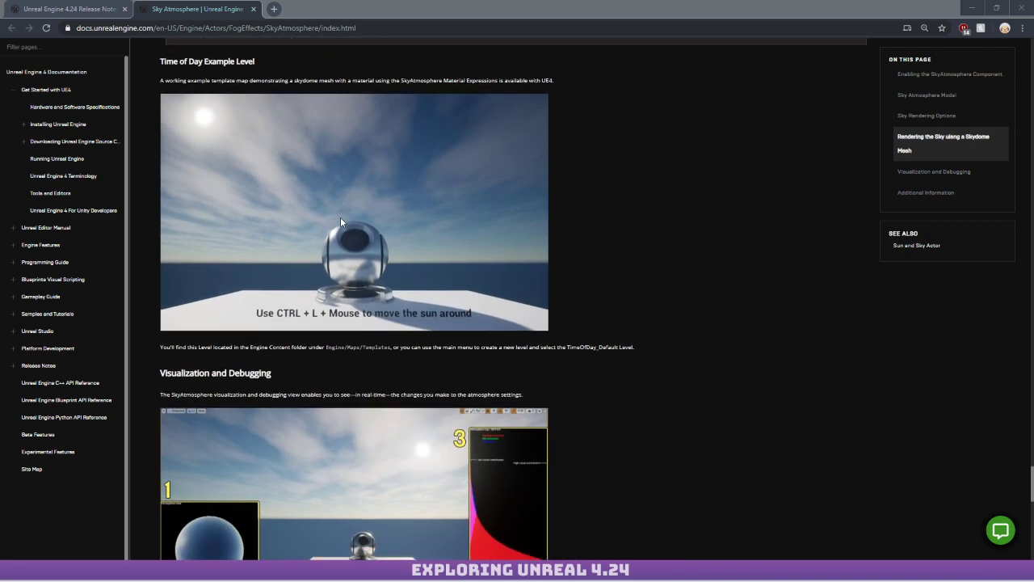
{"action": "scroll", "coordinate": [340, 217], "scroll_direction": "down", "scroll_amount": 2}
Return to the skydome mesh section and examine its material requirements: Is Sky, Opaque blend mode and Unlit shading model.
{"action": "scroll", "coordinate": [341, 212], "scroll_direction": "up", "scroll_amount": 5}
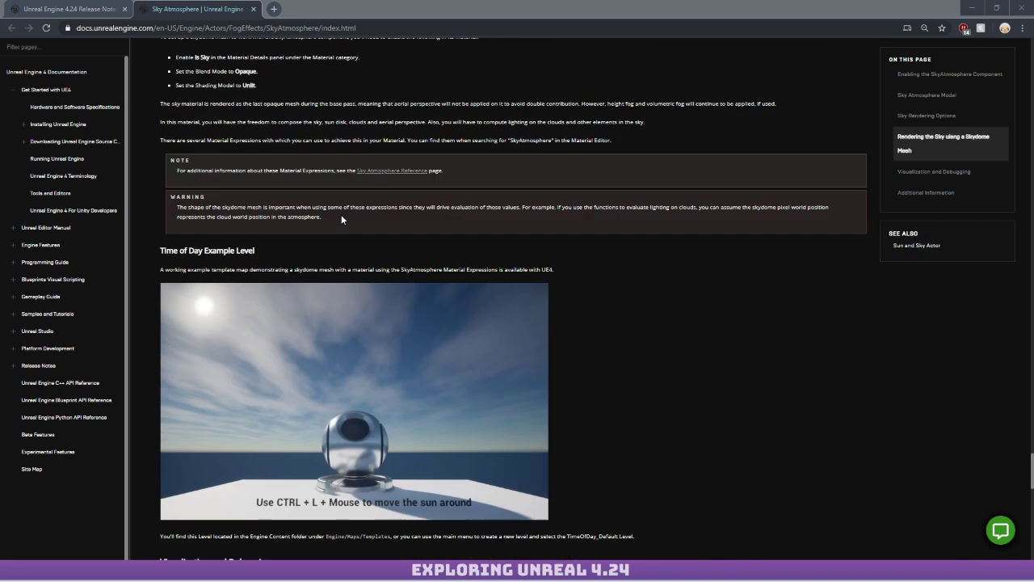
{"action": "scroll", "coordinate": [341, 218], "scroll_direction": "up", "scroll_amount": 2}
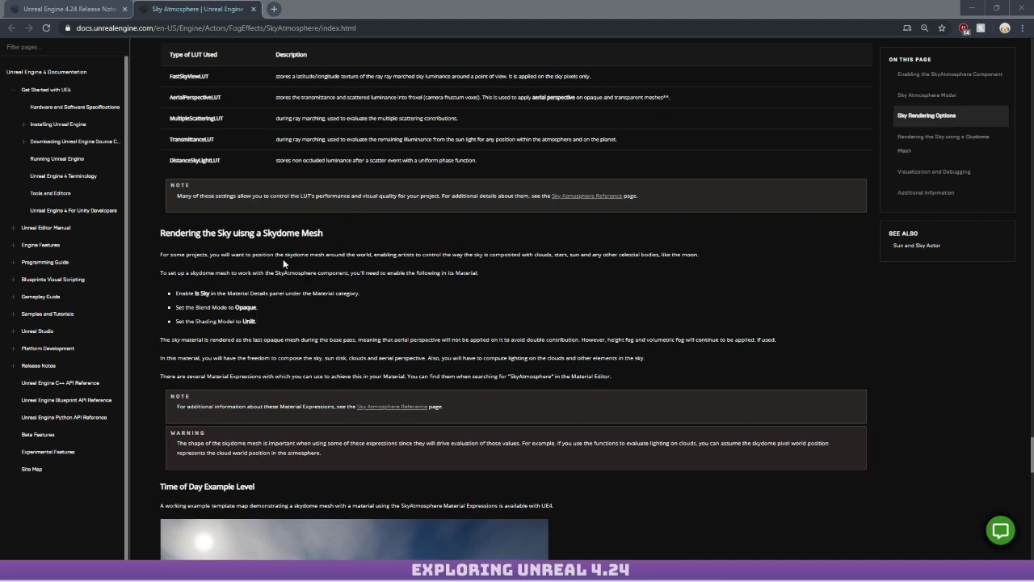
{"action": "mouse_move", "coordinate": [192, 292]}
{"action": "left_mouse_down"}
{"action": "mouse_move", "coordinate": [341, 291]}
{"action": "mouse_move", "coordinate": [233, 294]}
{"action": "mouse_move", "coordinate": [272, 311]}
{"action": "left_mouse_up"}
{"action": "left_click", "coordinate": [233, 294]}
{"action": "left_click", "coordinate": [267, 309]}
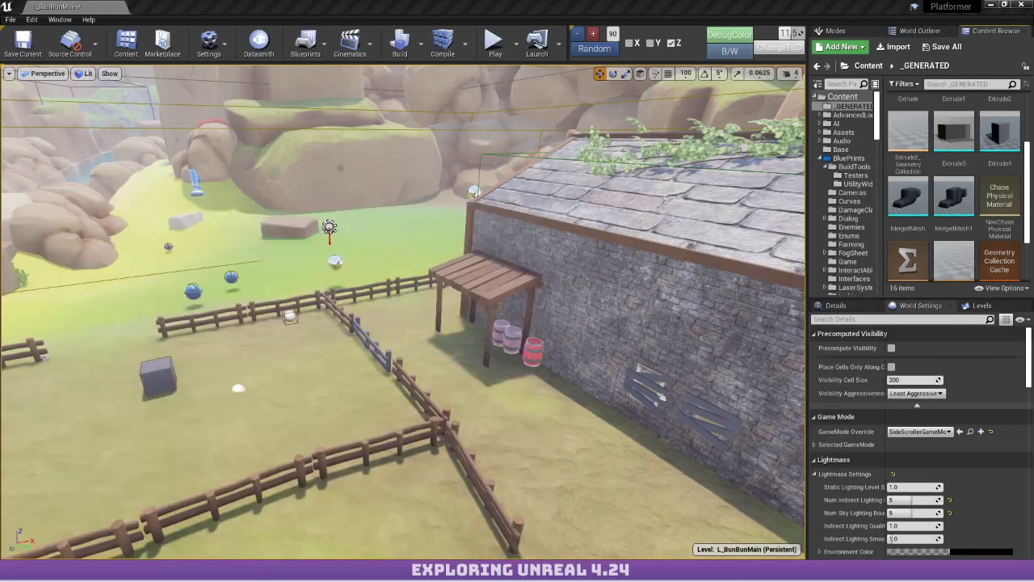
Select and focus BP_Dynamic_Sky from the level's Lighting folder and show its actor details.
{"action": "right_click_drag", "start_coordinate": [402, 312], "coordinate": [479, 229]}
{"action": "left_click", "coordinate": [835, 31]}
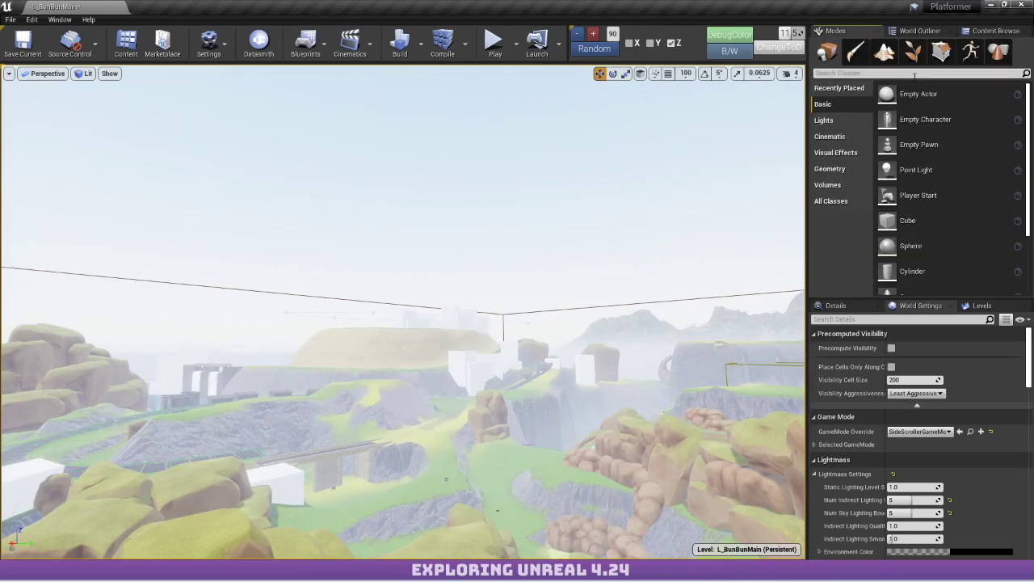
{"action": "left_click", "coordinate": [904, 33]}
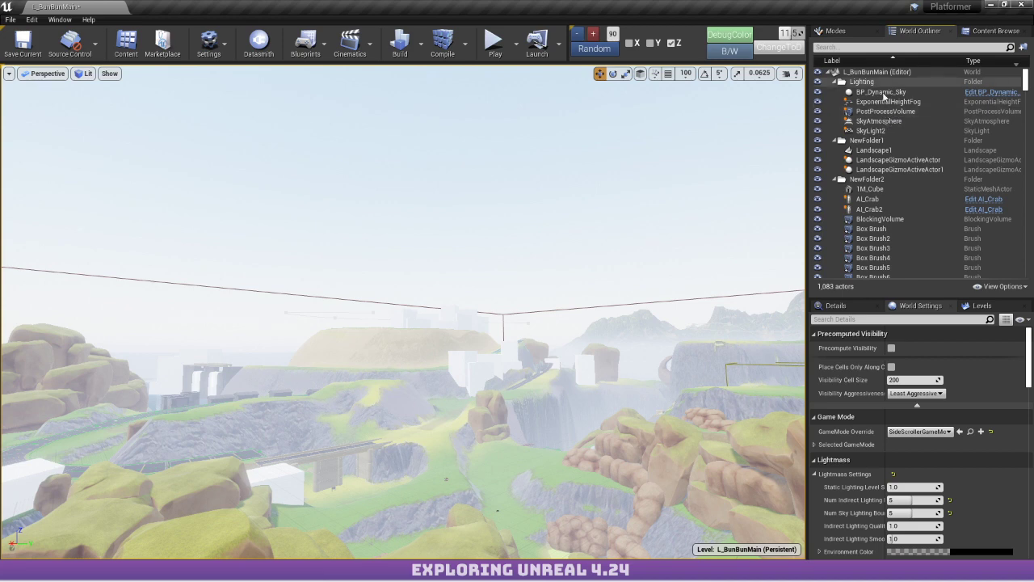
{"action": "left_click", "coordinate": [897, 91]}
{"action": "double_click", "coordinate": [896, 91]}
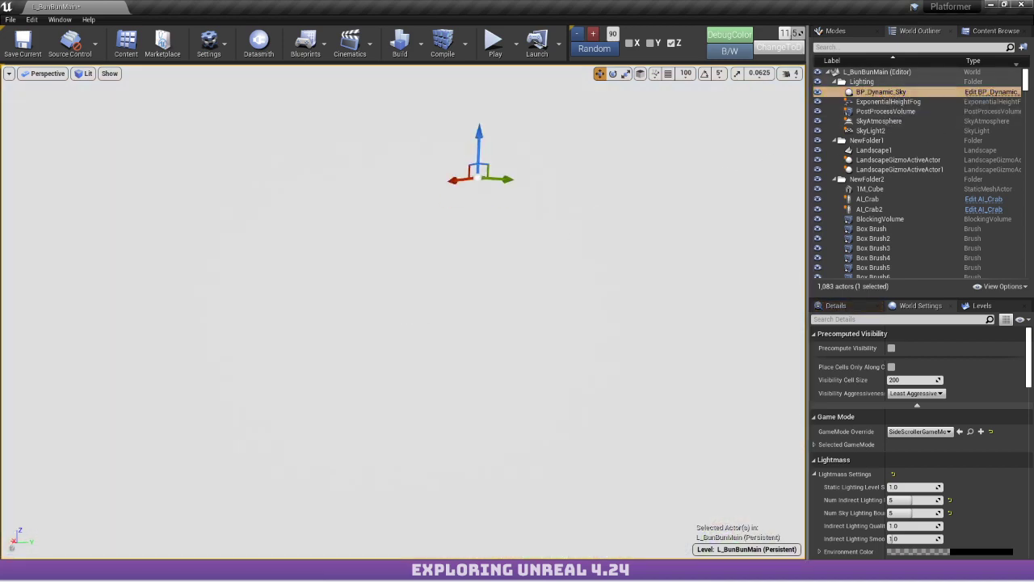
{"action": "left_click", "coordinate": [835, 305]}
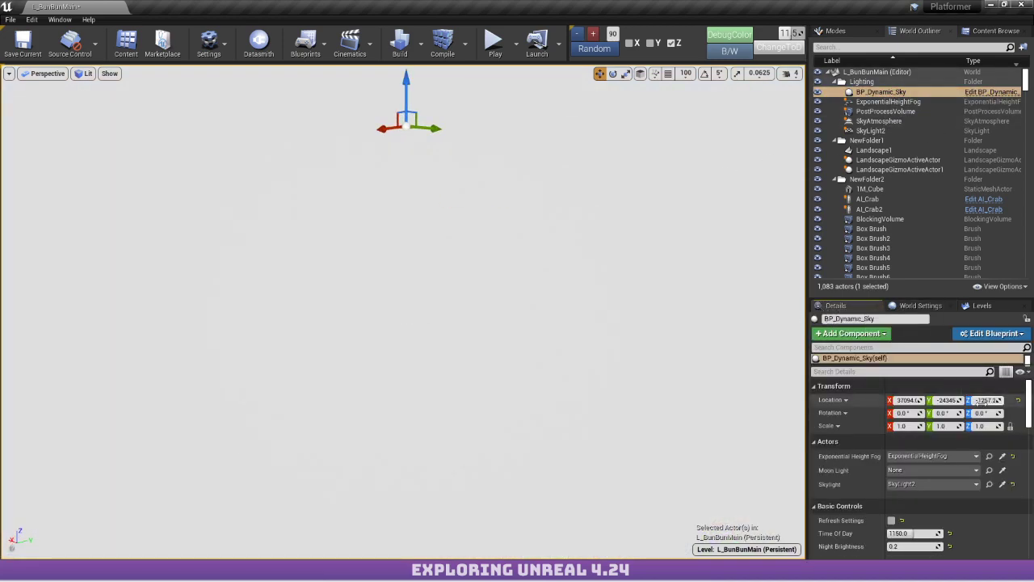
{"action": "scroll", "coordinate": [943, 387], "scroll_direction": "down", "scroll_amount": 2}
Open the BP_Dynamic_Sky blueprint, select its Sky_Sphere component, view it in 3D, and open the assigned Sky_Mat material.
{"action": "left_click", "coordinate": [994, 333]}
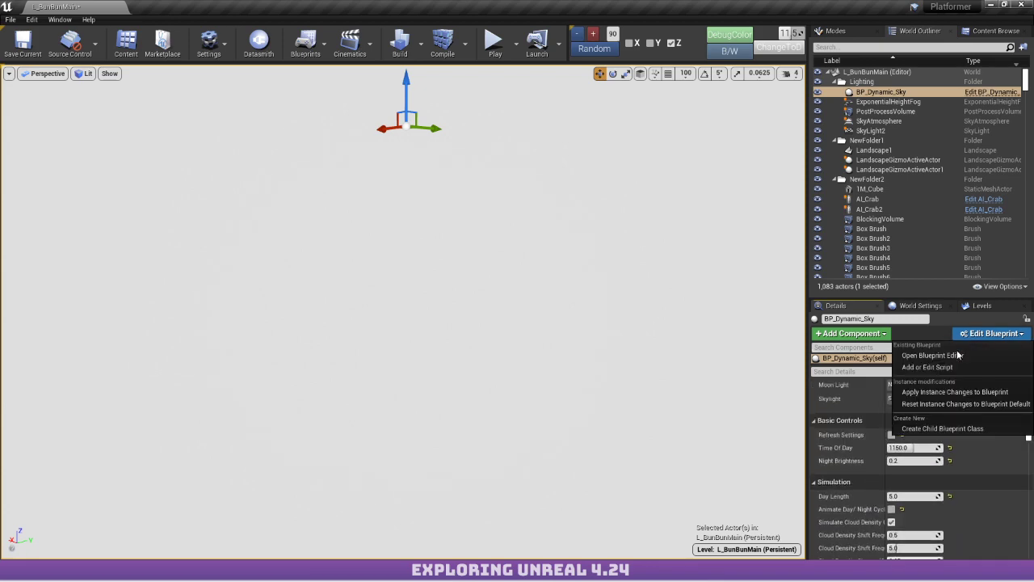
{"action": "left_click", "coordinate": [964, 349]}
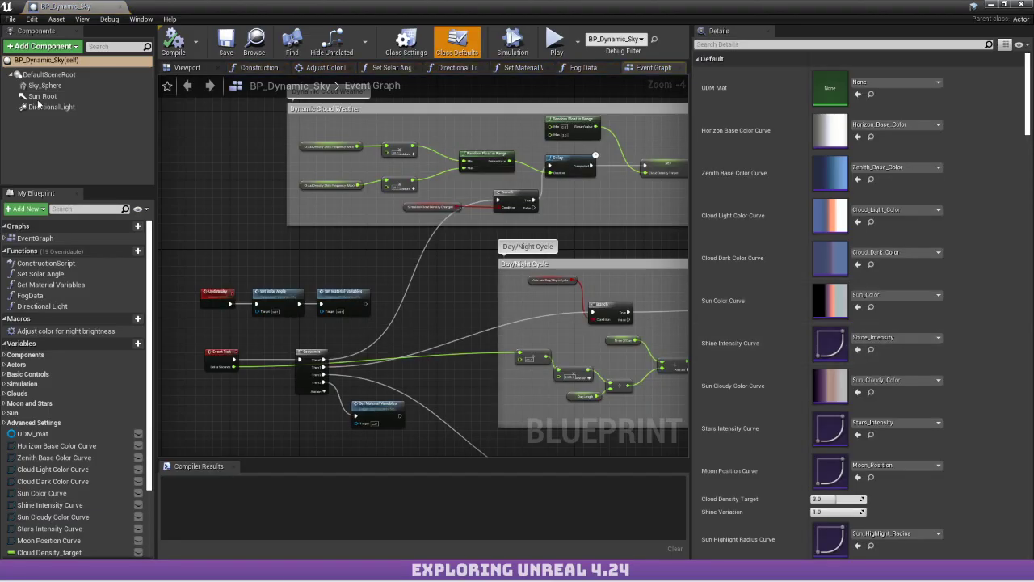
{"action": "left_click", "coordinate": [65, 86]}
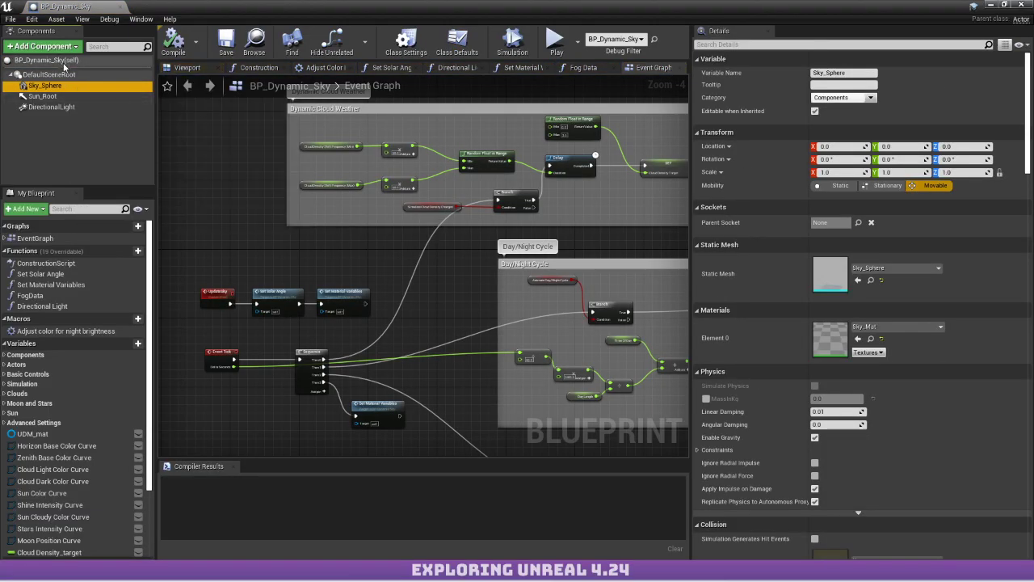
{"action": "left_click", "coordinate": [186, 68]}
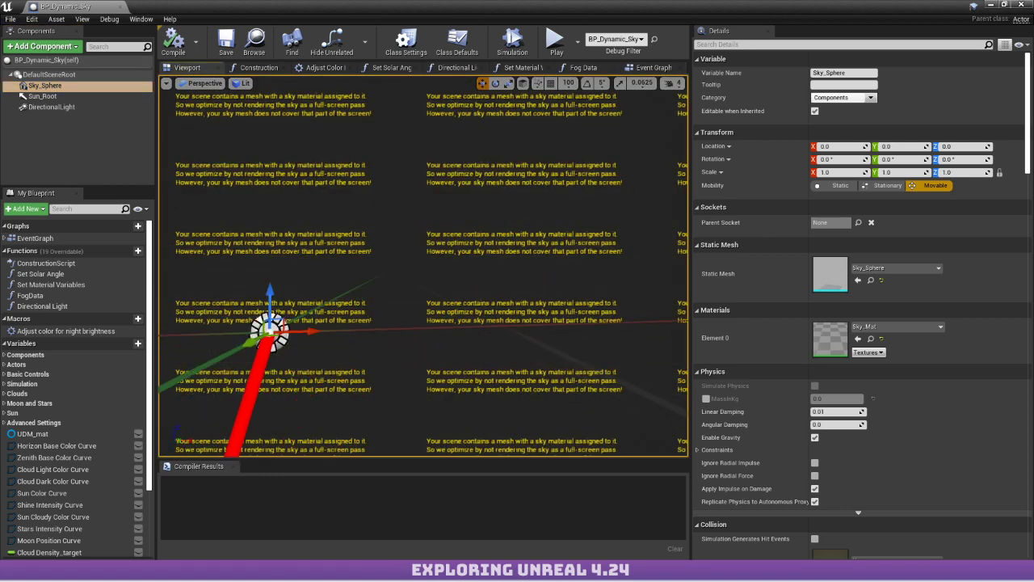
{"action": "right_click_drag", "start_coordinate": [423, 265], "coordinate": [333, 131]}
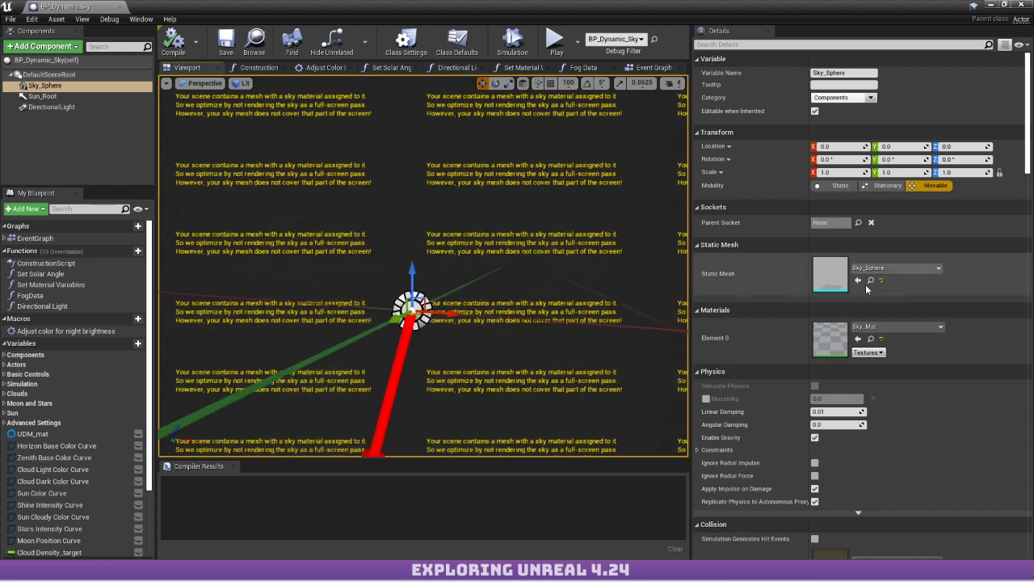
{"action": "double_click", "coordinate": [833, 329]}
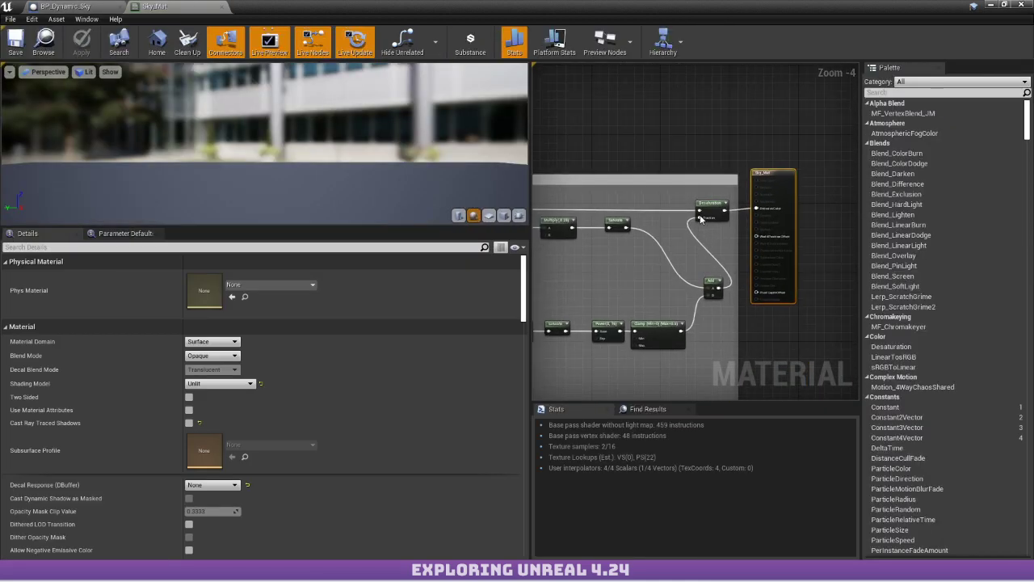
Compare Sky_Mat's Blend Mode, Shading Model and Is Sky settings with the skydome mesh requirements on the Sky Atmosphere page.
{"action": "scroll", "coordinate": [385, 281], "scroll_direction": "down", "scroll_amount": 3}
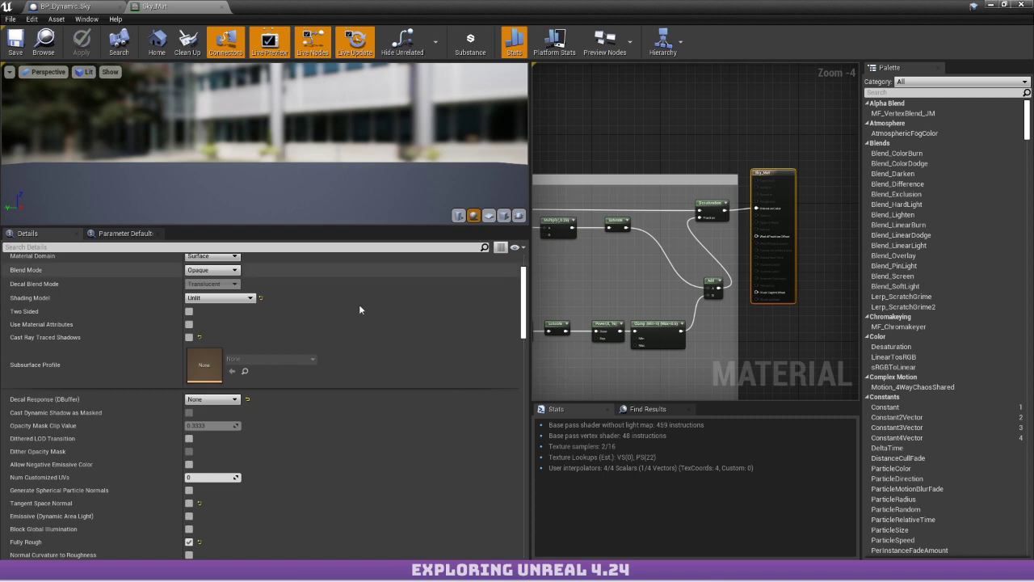
{"action": "scroll", "coordinate": [323, 322], "scroll_direction": "down", "scroll_amount": 2}
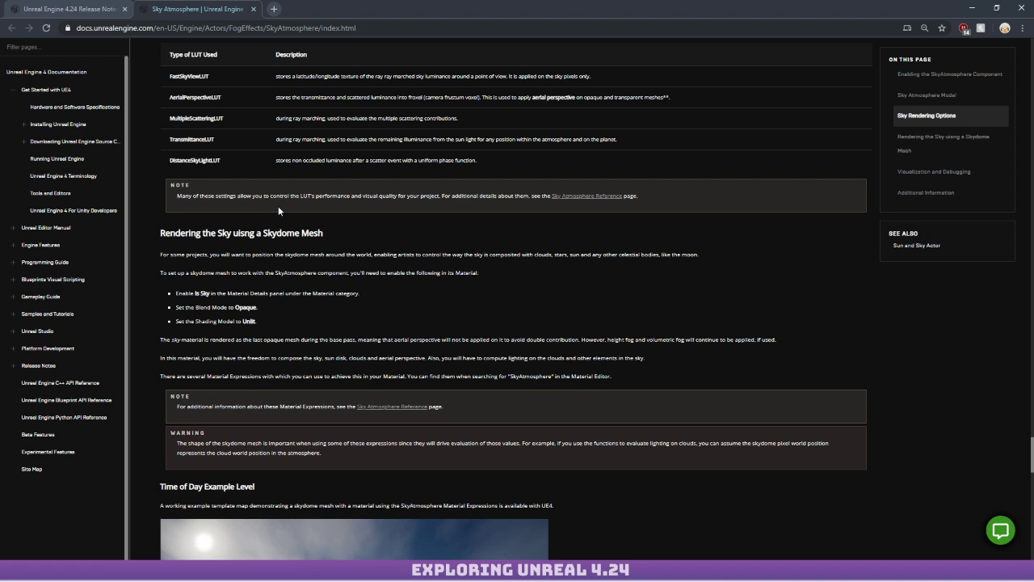
{"action": "scroll", "coordinate": [480, 196], "scroll_direction": "down", "scroll_amount": 3}
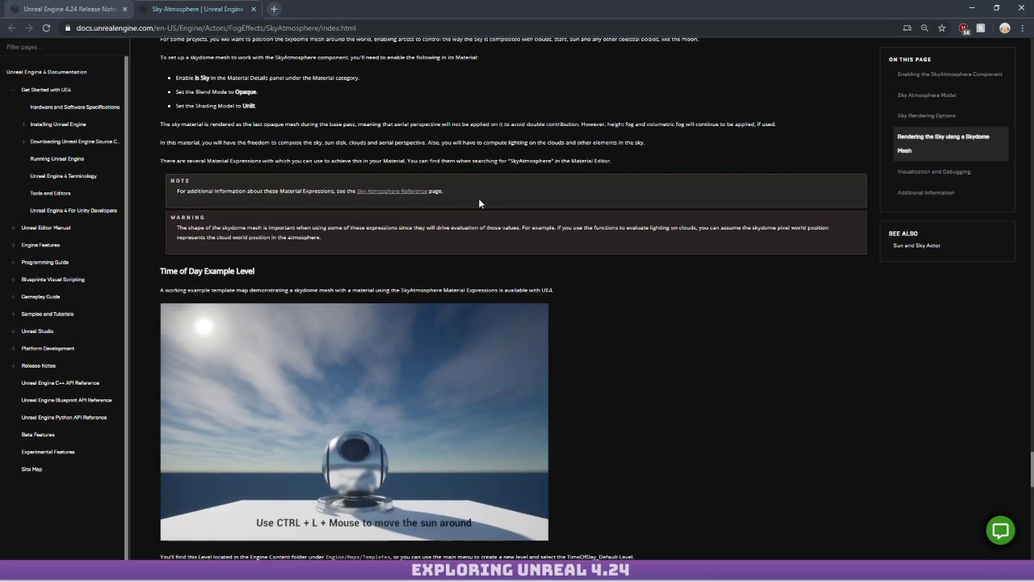
{"action": "scroll", "coordinate": [477, 194], "scroll_direction": "up", "scroll_amount": 4}
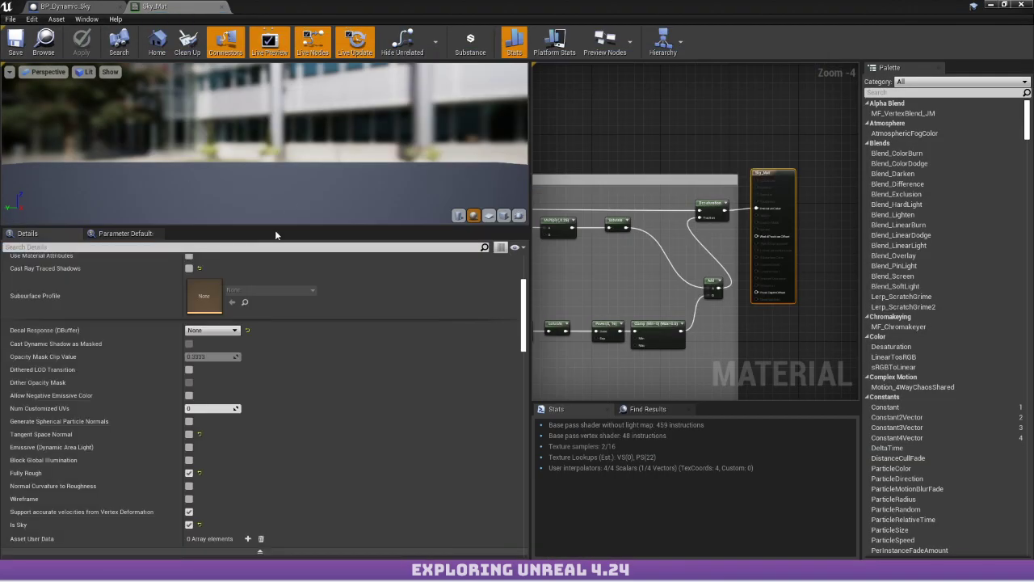
{"action": "scroll", "coordinate": [238, 323], "scroll_direction": "up", "scroll_amount": 3}
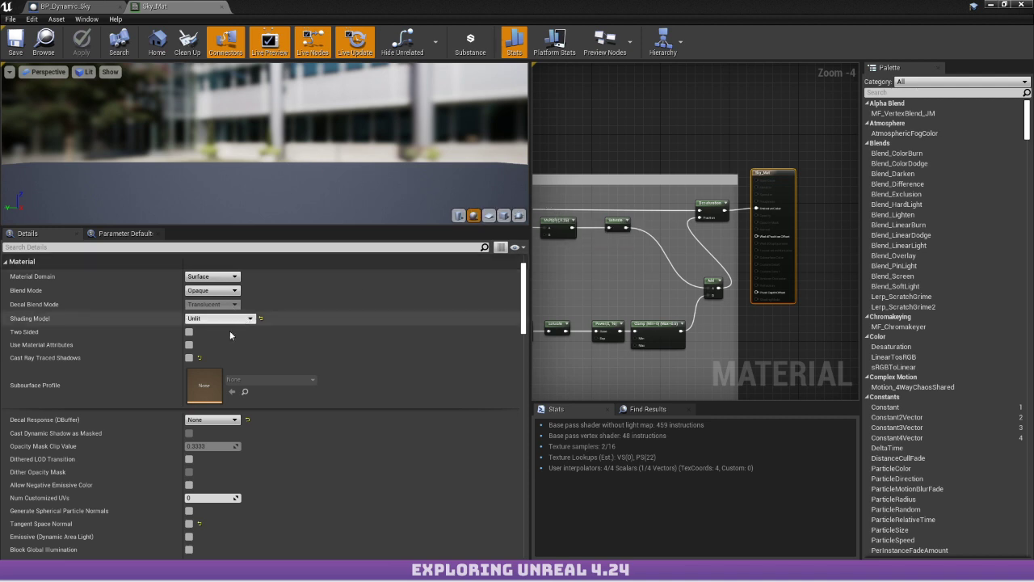
{"action": "scroll", "coordinate": [206, 376], "scroll_direction": "down", "scroll_amount": 5}
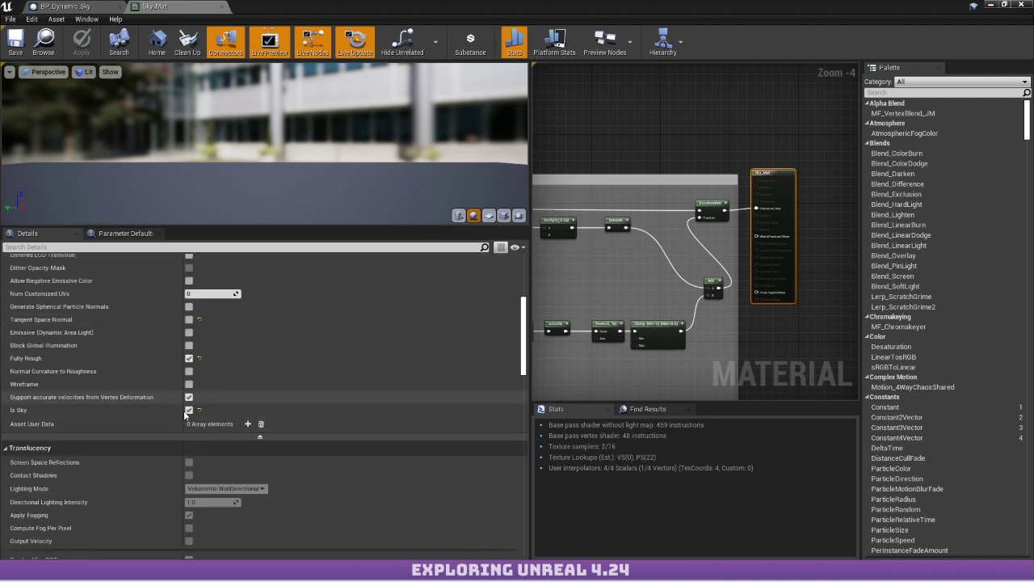
{"action": "mouse_move", "coordinate": [190, 417]}
{"action": "scroll", "coordinate": [194, 392], "scroll_direction": "up", "scroll_amount": 6}
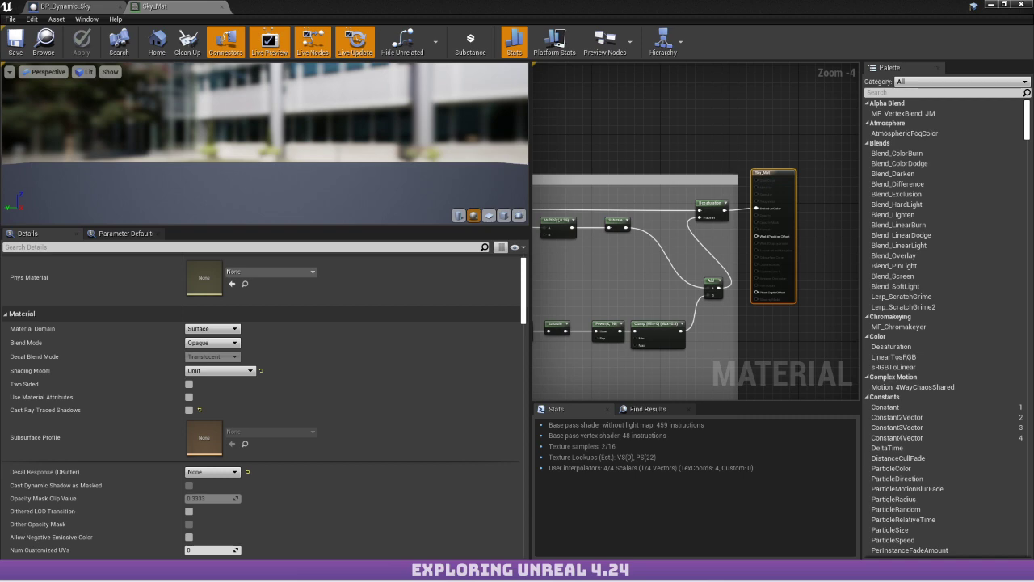
Uncover the level, select the SkyAtmosphere actor, and check its details for a material property, filtering by "ma" and clearing the filter.
{"action": "left_click_drag", "start_coordinate": [490, 5], "coordinate": [546, 304]}
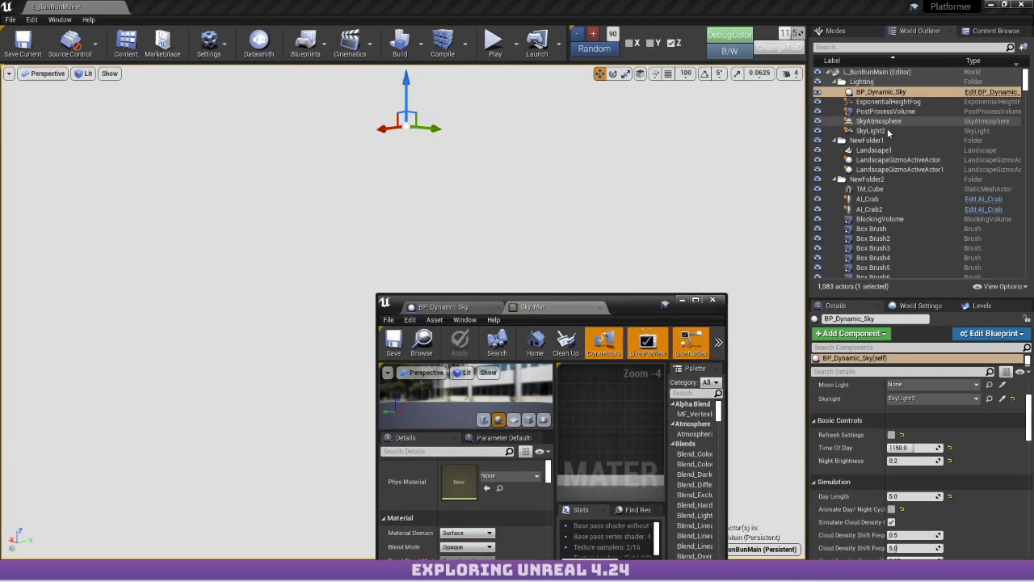
{"action": "left_click", "coordinate": [879, 121]}
{"action": "scroll", "coordinate": [904, 455], "scroll_direction": "up", "scroll_amount": 3}
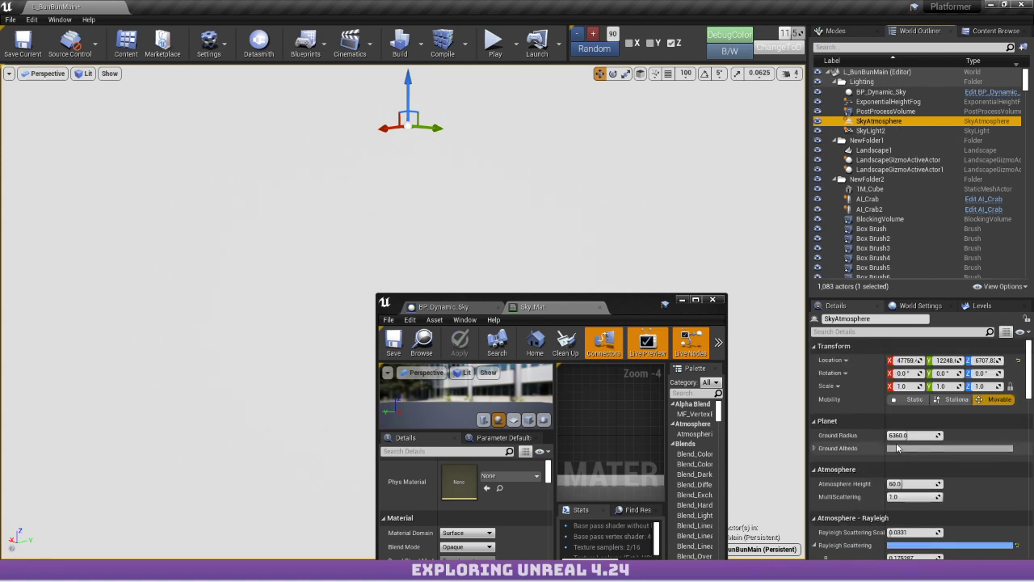
{"action": "scroll", "coordinate": [895, 457], "scroll_direction": "down", "scroll_amount": 10}
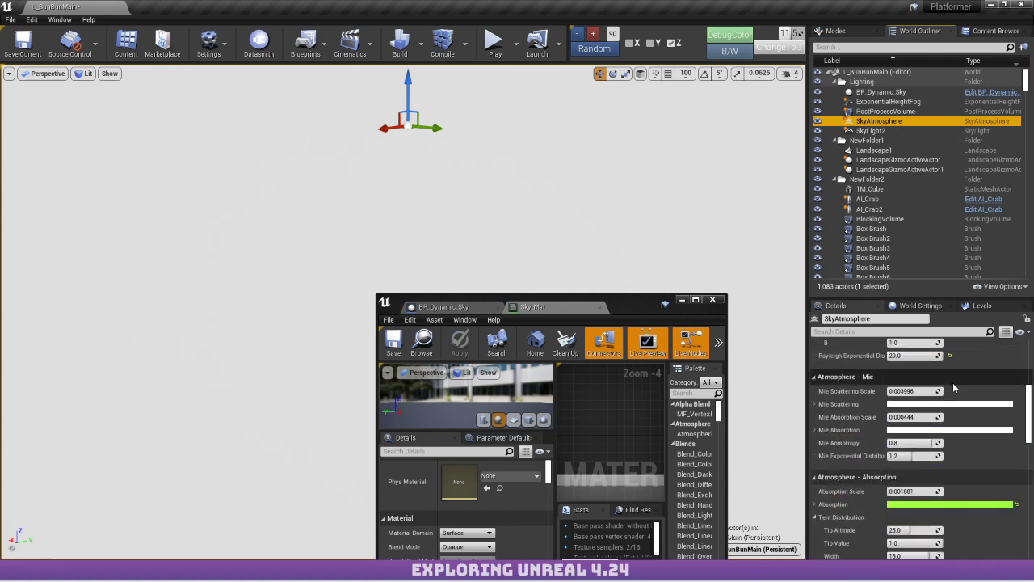
{"action": "scroll", "coordinate": [953, 387], "scroll_direction": "down", "scroll_amount": 15}
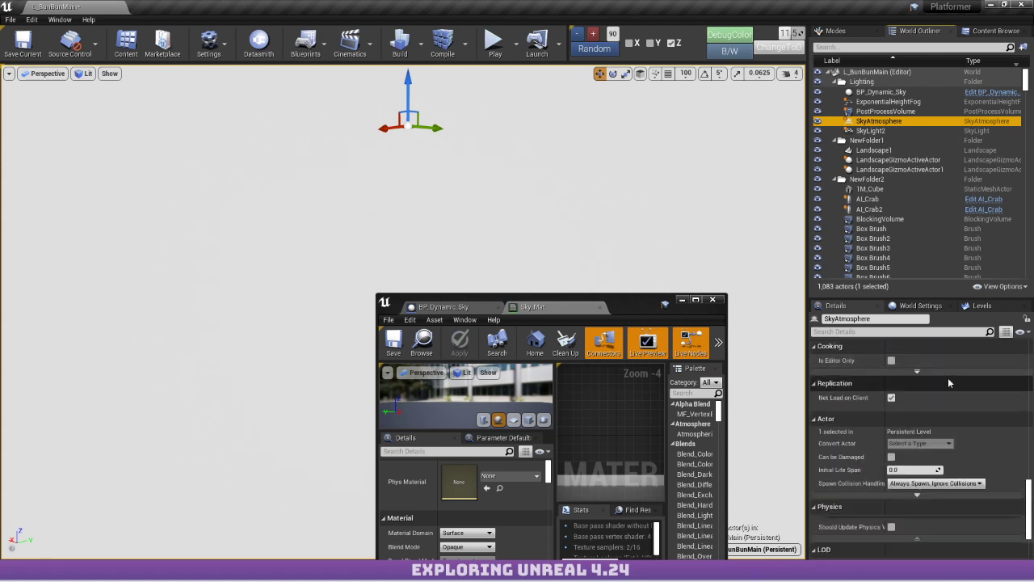
{"action": "left_click", "coordinate": [879, 334]}
{"action": "type", "text": "real"}
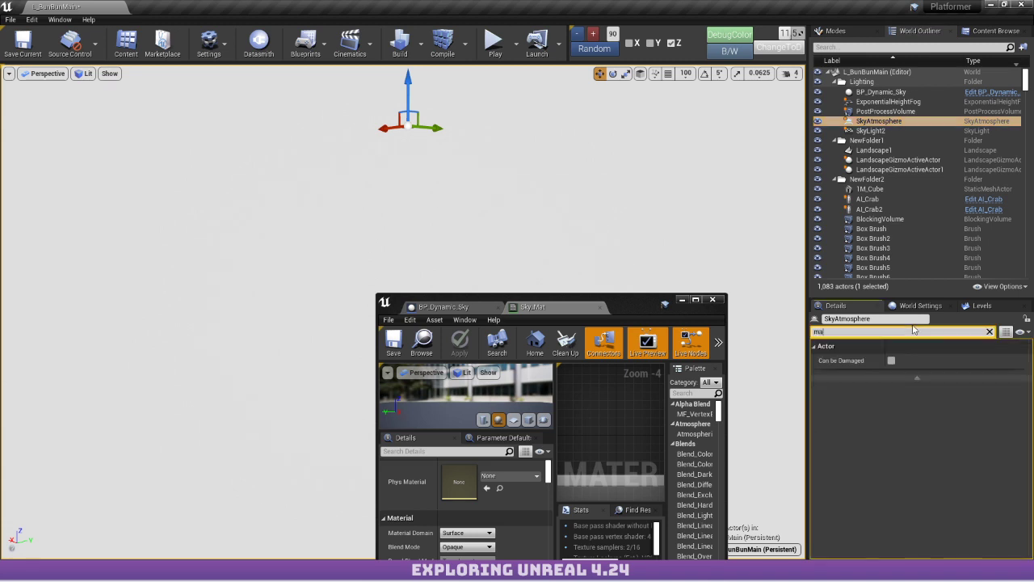
{"action": "key", "text": "BackSpace"}
{"action": "key", "text": "BackSpace"}
{"action": "key", "text": "BackSpace"}
{"action": "key", "text": "BackSpace"}
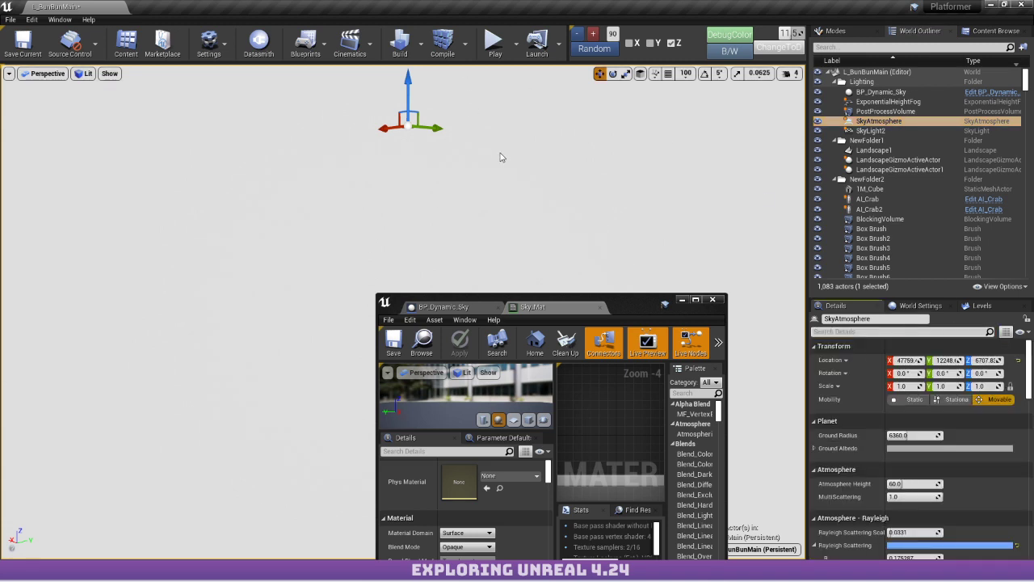
Focus the viewport on the BP_Dynamic_Sky actor and survey the level from above.
{"action": "right_click_drag", "start_coordinate": [478, 208], "coordinate": [478, 208]}
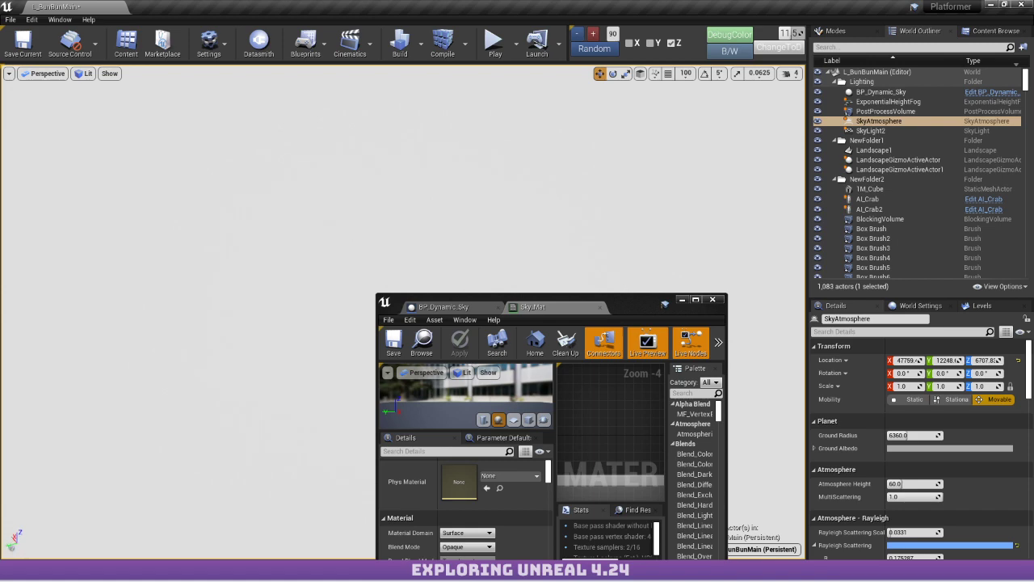
{"action": "key", "text": "f"}
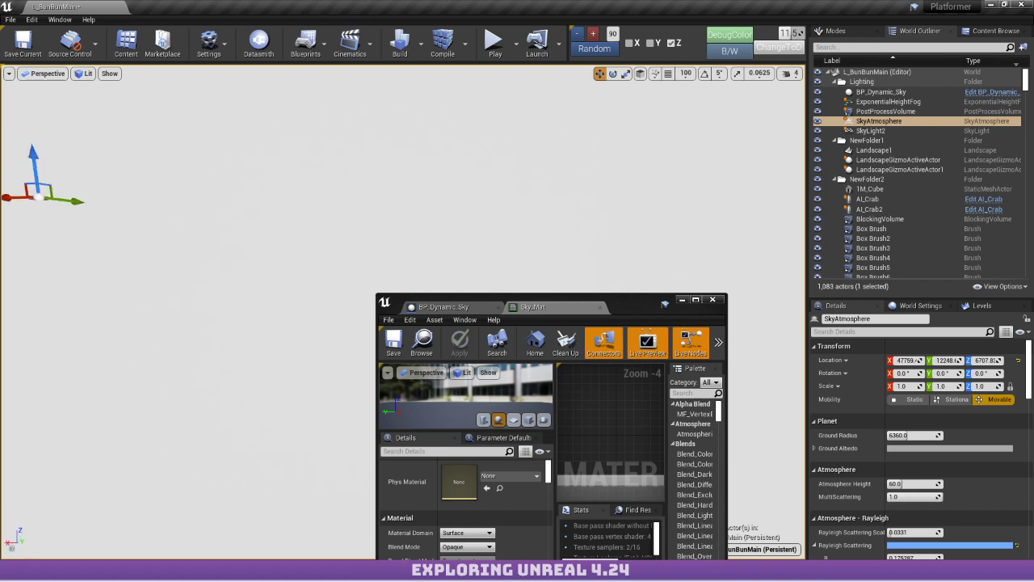
{"action": "right_click_drag", "start_coordinate": [478, 207], "coordinate": [565, 207]}
{"action": "double_click", "coordinate": [885, 92]}
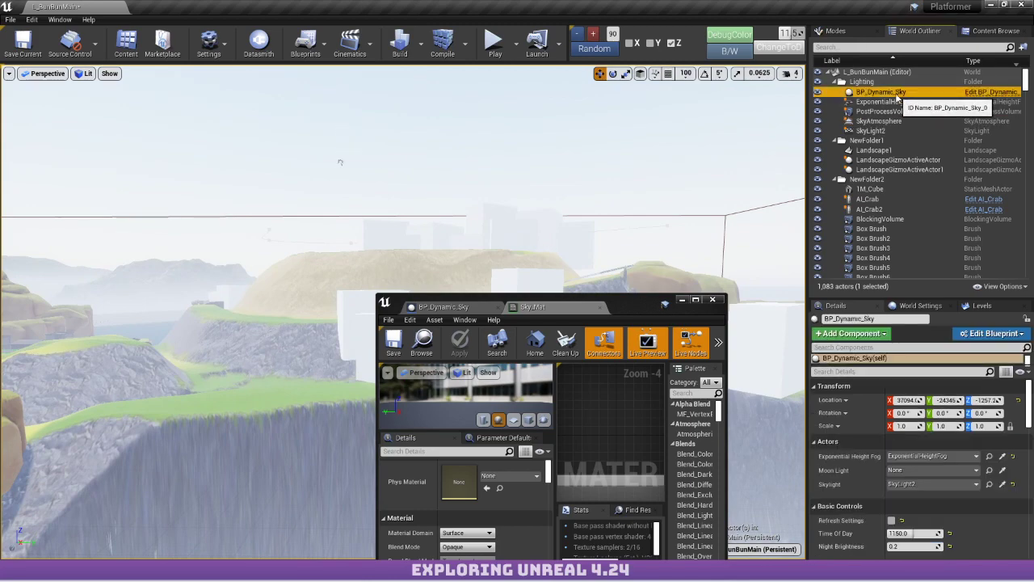
{"action": "right_click_drag", "start_coordinate": [473, 80], "coordinate": [541, 232]}
{"action": "key", "text": "g"}
{"action": "key", "text": "g"}
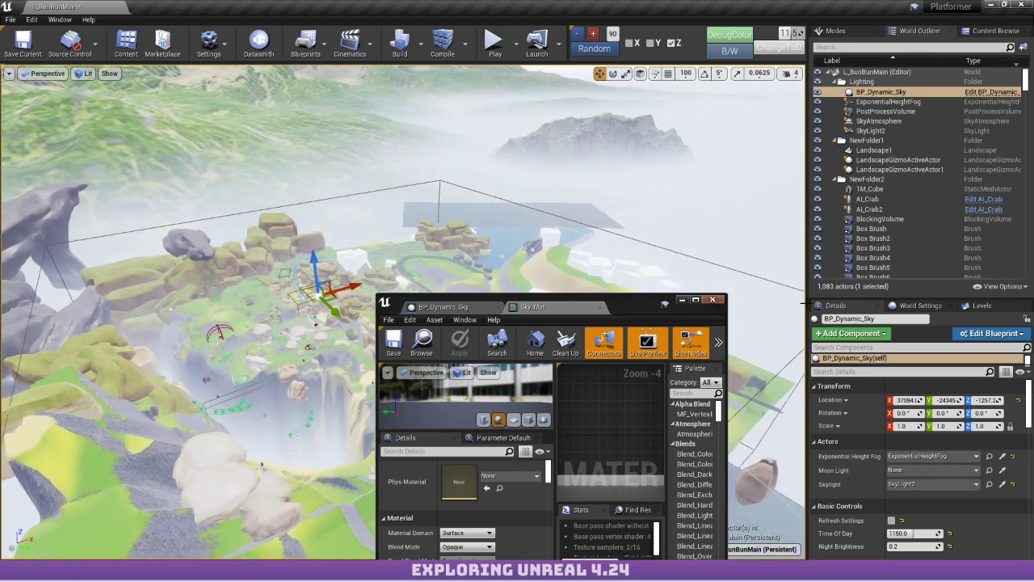
Enlarge the BP_Dynamic_Sky component list, select the Sky_Sphere component, and inspect its Element 0 material assignment.
{"action": "left_click_drag", "start_coordinate": [867, 365], "coordinate": [861, 414]}
{"action": "left_click", "coordinate": [863, 383]}
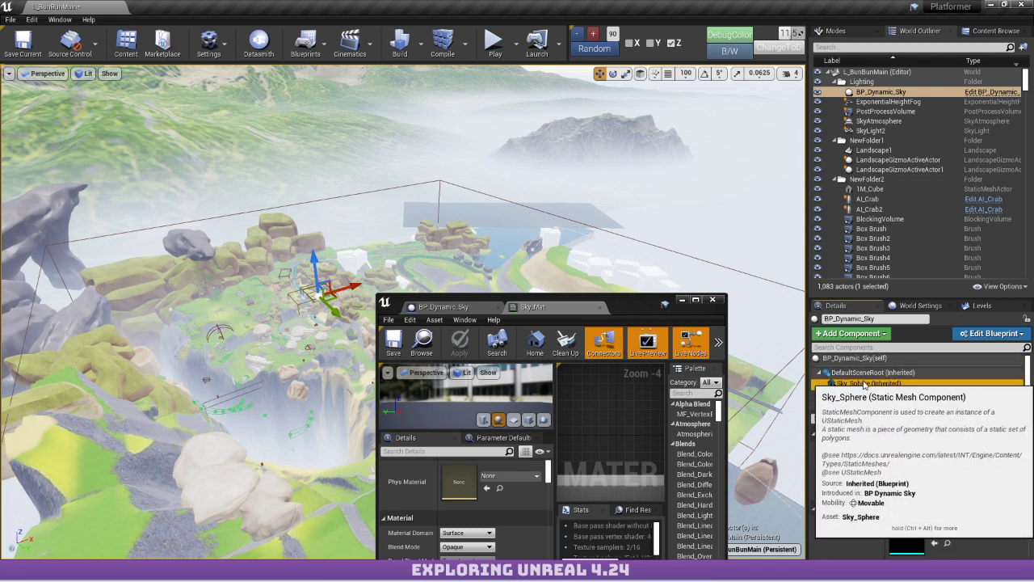
{"action": "scroll", "coordinate": [925, 499], "scroll_direction": "up", "scroll_amount": 2}
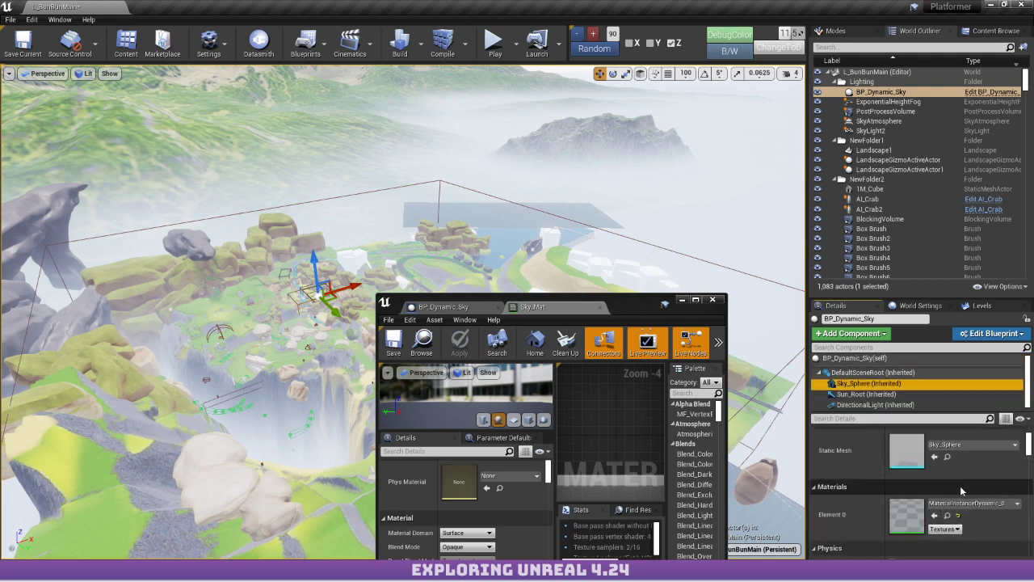
{"action": "left_click", "coordinate": [958, 515]}
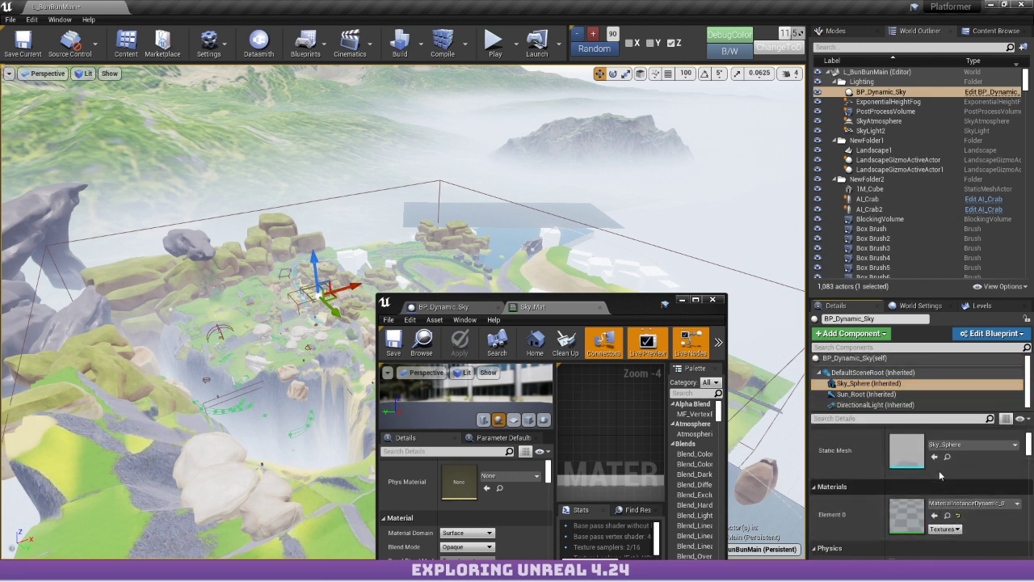
{"action": "left_click", "coordinate": [958, 505]}
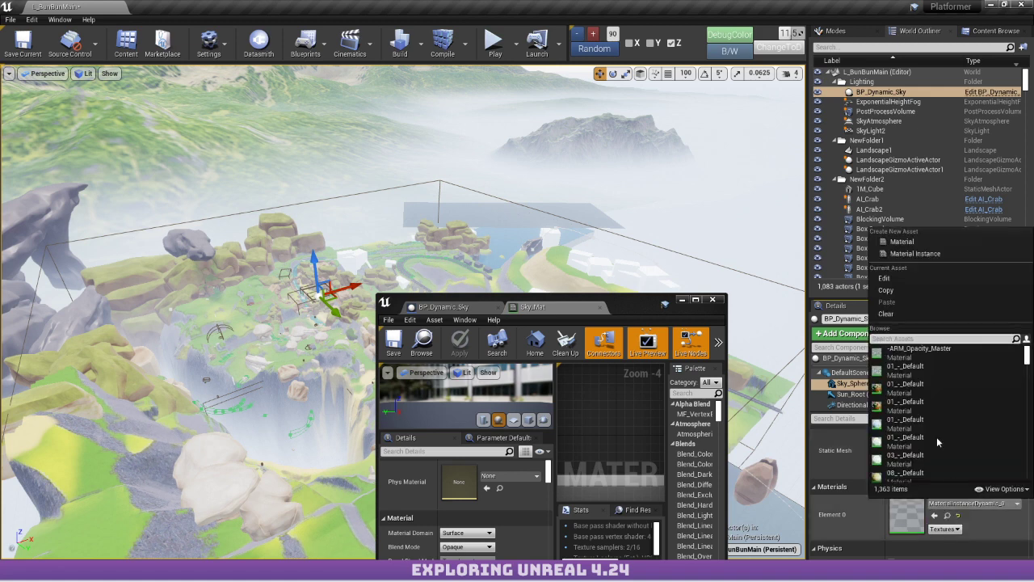
{"action": "left_click", "coordinate": [907, 379]}
{"action": "left_click", "coordinate": [961, 504]}
Enable Visible in the Sky_Sphere component's Rendering settings and move the material window aside to view the sky.
{"action": "scroll", "coordinate": [929, 468], "scroll_direction": "down", "scroll_amount": 10}
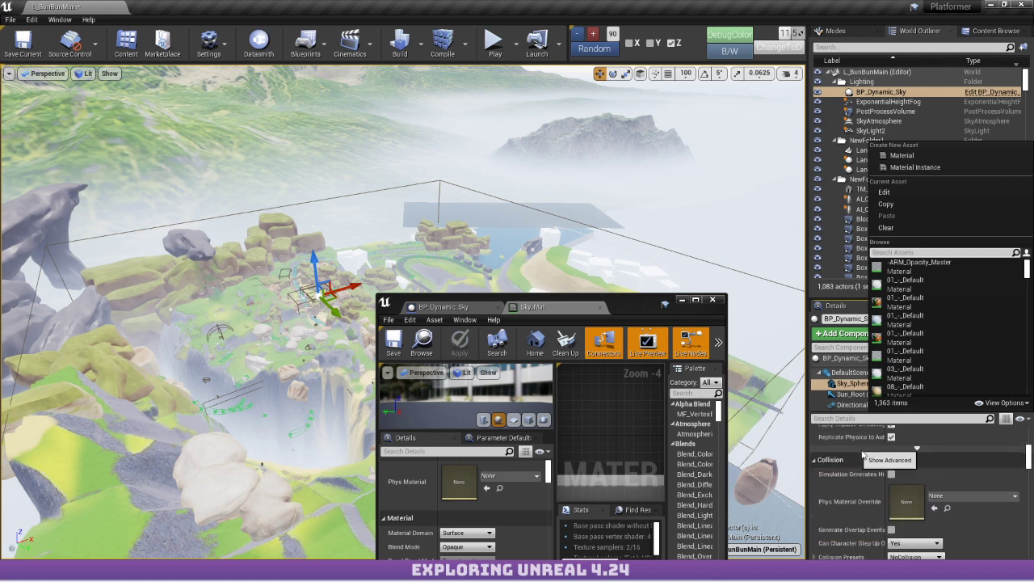
{"action": "scroll", "coordinate": [950, 469], "scroll_direction": "down", "scroll_amount": 10}
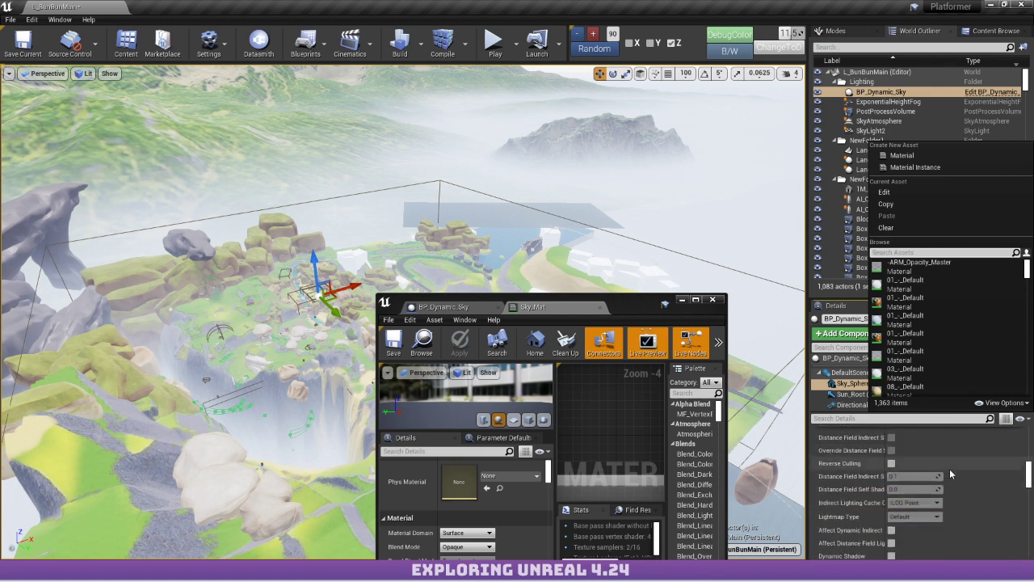
{"action": "scroll", "coordinate": [949, 470], "scroll_direction": "down", "scroll_amount": 10}
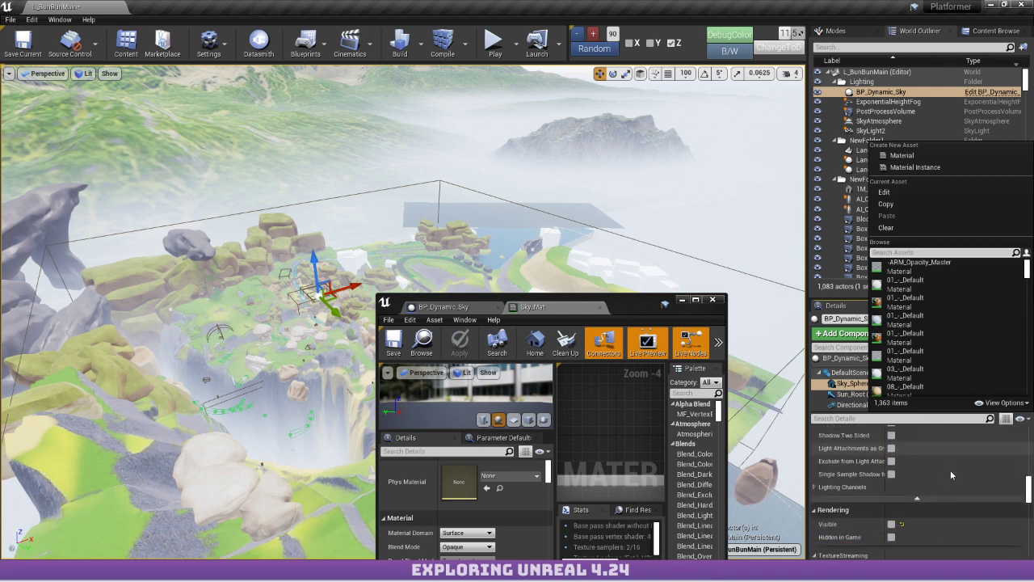
{"action": "left_click", "coordinate": [891, 490]}
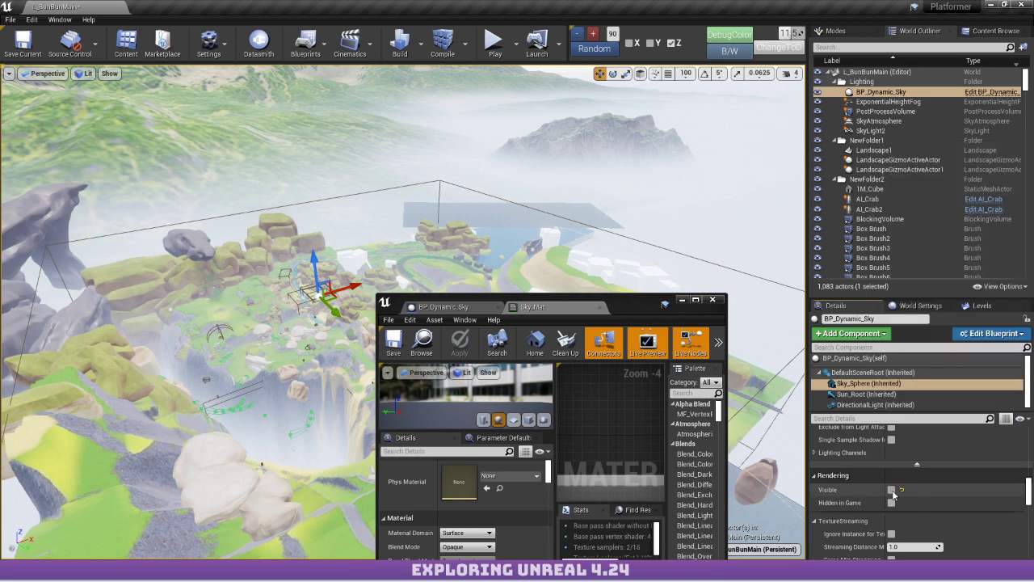
{"action": "right_click_drag", "start_coordinate": [691, 221], "coordinate": [448, 194]}
{"action": "right_click_drag", "start_coordinate": [768, 239], "coordinate": [774, 242]}
{"action": "left_click_drag", "start_coordinate": [623, 306], "coordinate": [0, 154]}
{"action": "right_click_drag", "start_coordinate": [404, 242], "coordinate": [396, 340]}
{"action": "mouse_move", "coordinate": [668, 257]}
{"action": "right_mouse_down"}
{"action": "mouse_move", "coordinate": [662, 275]}
{"action": "mouse_move", "coordinate": [646, 259]}
{"action": "mouse_move", "coordinate": [668, 256]}
{"action": "right_mouse_up"}
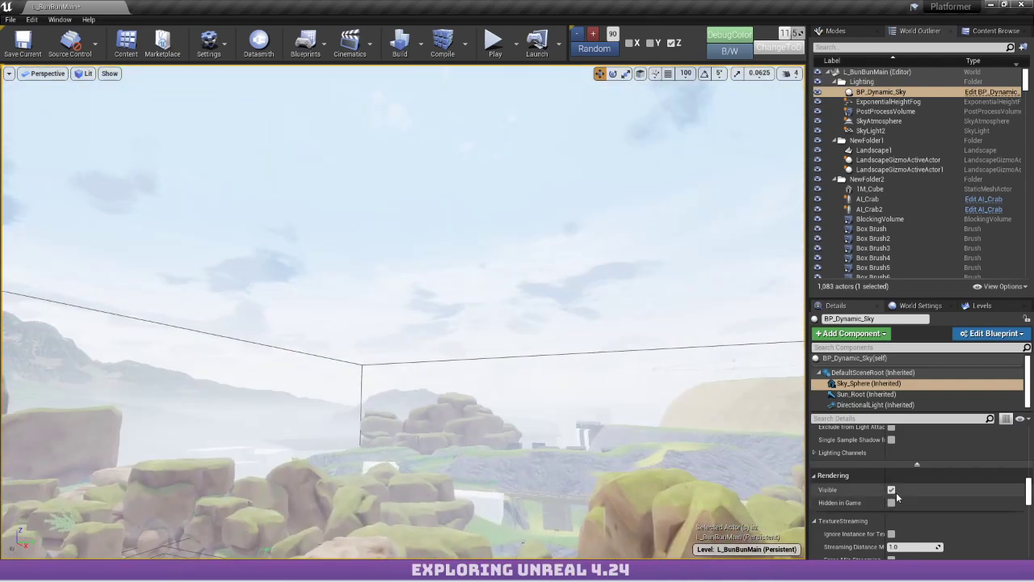
Toggle the Sky_Sphere's visibility off and on to compare the sky with and without the mesh.
{"action": "left_click", "coordinate": [892, 490]}
{"action": "left_click", "coordinate": [893, 490]}
{"action": "right_click_drag", "start_coordinate": [646, 339], "coordinate": [552, 187]}
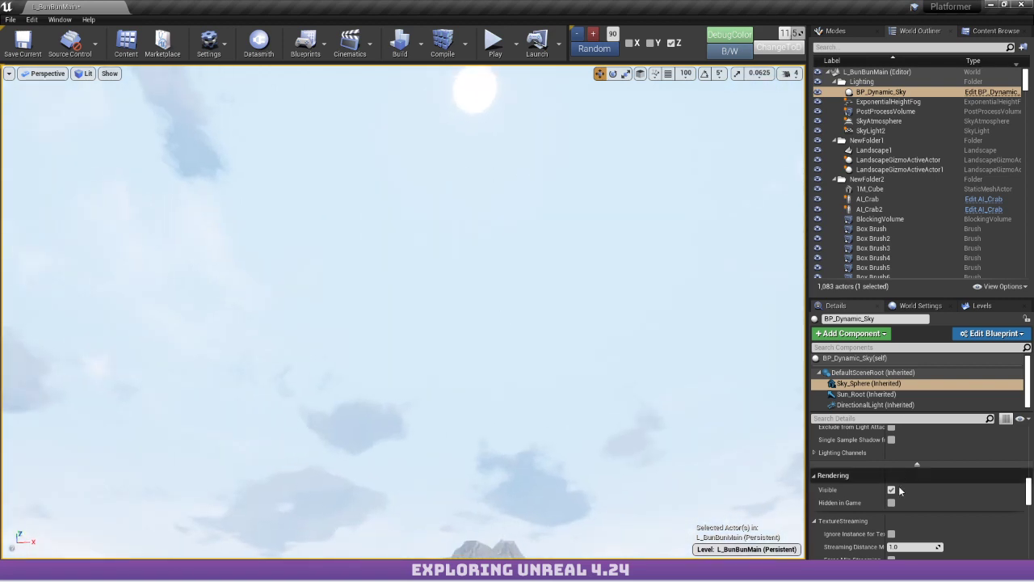
{"action": "left_click", "coordinate": [892, 491]}
{"action": "left_click", "coordinate": [892, 490]}
{"action": "mouse_move", "coordinate": [471, 407]}
{"action": "right_mouse_down"}
{"action": "mouse_move", "coordinate": [472, 323]}
{"action": "mouse_move", "coordinate": [472, 407]}
{"action": "right_mouse_up"}
{"action": "right_click_drag", "start_coordinate": [431, 379], "coordinate": [205, 206]}
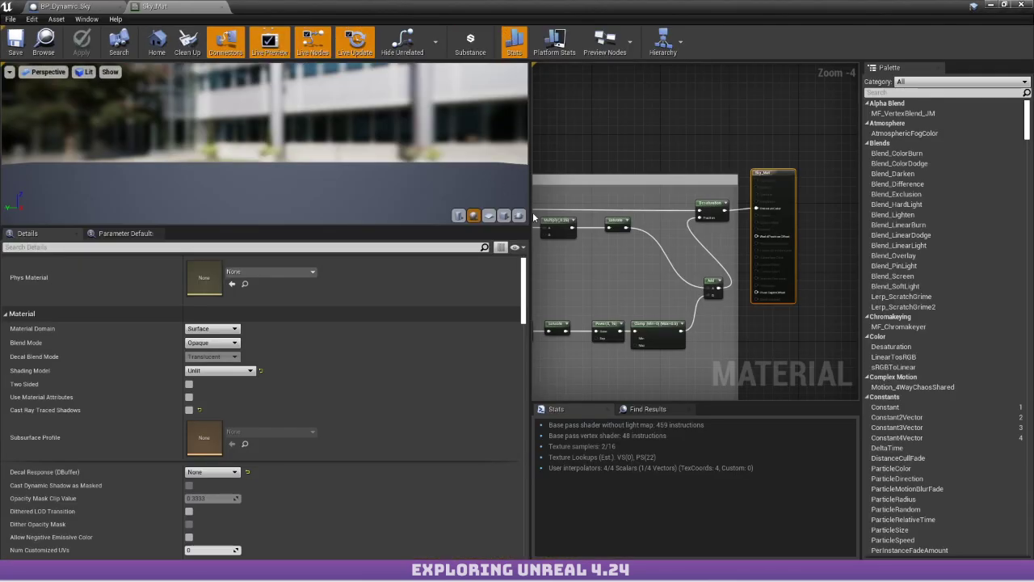
Return to Sky_Mat, trace its graph back from Saturation Control past Cloud Layers and Sun, and select the Base Sky Color comment group.
{"action": "scroll", "coordinate": [594, 198], "scroll_direction": "down", "scroll_amount": 3}
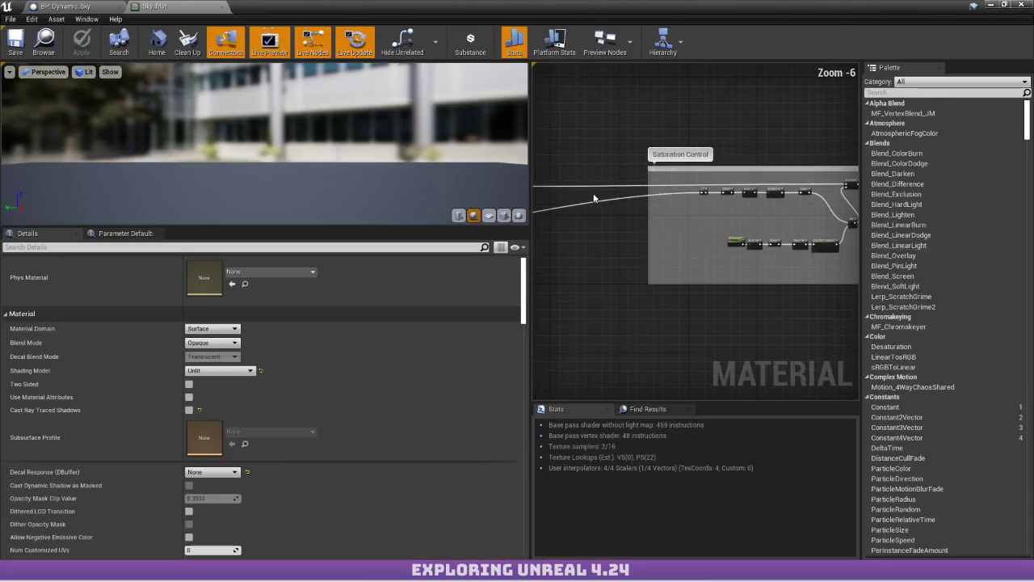
{"action": "scroll", "coordinate": [594, 195], "scroll_direction": "down", "scroll_amount": 2}
{"action": "right_click_drag", "start_coordinate": [594, 196], "coordinate": [859, 215]}
{"action": "right_click_drag", "start_coordinate": [573, 176], "coordinate": [799, 198]}
{"action": "right_click_drag", "start_coordinate": [609, 199], "coordinate": [843, 187]}
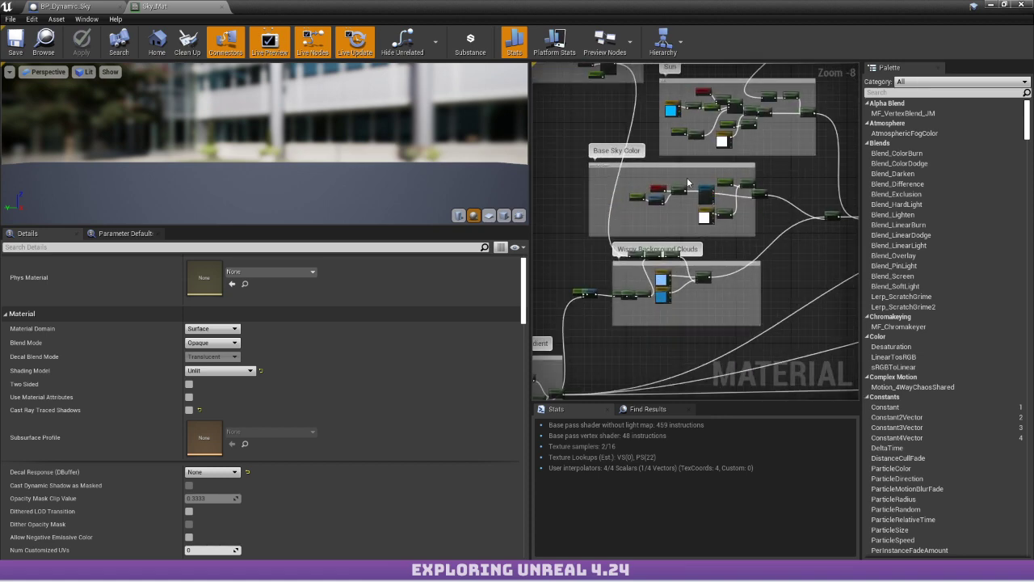
{"action": "right_click_drag", "start_coordinate": [688, 182], "coordinate": [682, 336]}
{"action": "right_click_drag", "start_coordinate": [651, 141], "coordinate": [659, 152]}
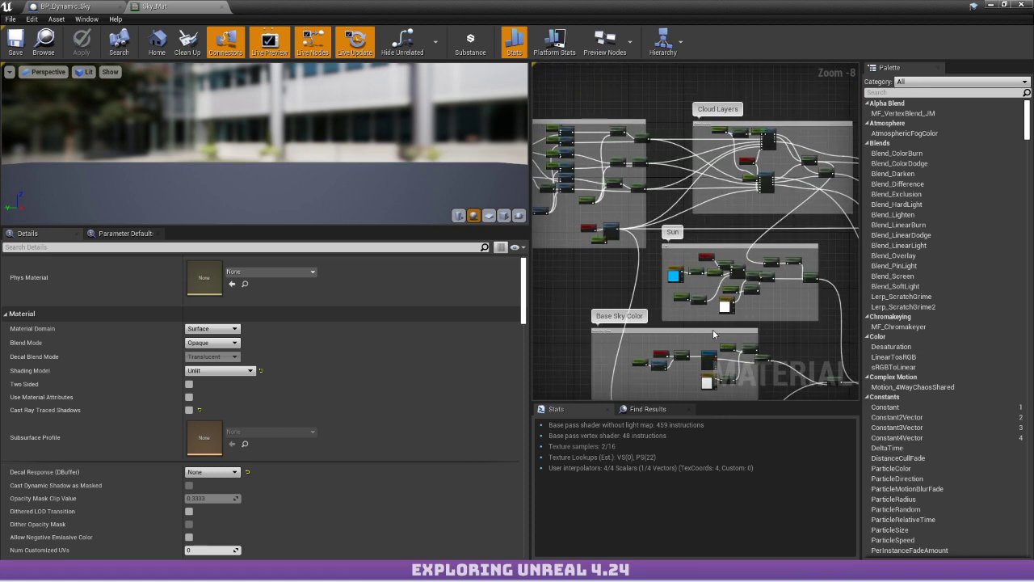
{"action": "scroll", "coordinate": [718, 368], "scroll_direction": "up", "scroll_amount": 5}
{"action": "scroll", "coordinate": [706, 286], "scroll_direction": "down", "scroll_amount": 1}
{"action": "right_click_drag", "start_coordinate": [656, 319], "coordinate": [688, 240]}
{"action": "right_click_drag", "start_coordinate": [575, 231], "coordinate": [697, 288]}
{"action": "left_click_drag", "start_coordinate": [608, 223], "coordinate": [607, 220]}
Examine the nodes in the Base Sky Color group, from the rotating texture coordinates to the Wispy Cloud Alpha and Cloud Light Color inputs.
{"action": "right_click_drag", "start_coordinate": [743, 213], "coordinate": [567, 202]}
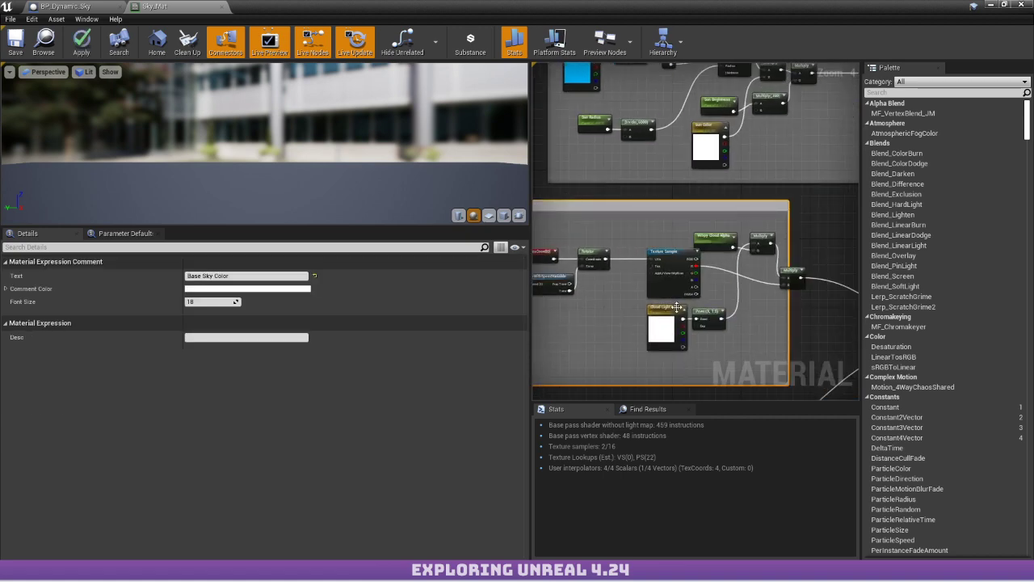
{"action": "scroll", "coordinate": [677, 307], "scroll_direction": "up", "scroll_amount": 4}
{"action": "scroll", "coordinate": [709, 286], "scroll_direction": "down", "scroll_amount": 2}
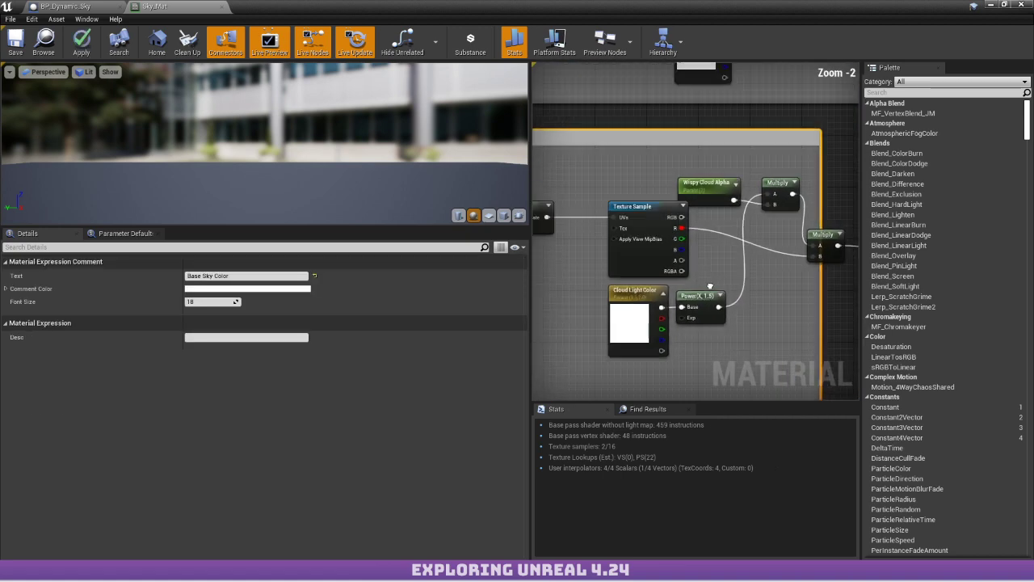
{"action": "scroll", "coordinate": [710, 286], "scroll_direction": "down", "scroll_amount": 2}
{"action": "right_click_drag", "start_coordinate": [710, 286], "coordinate": [823, 299]}
{"action": "scroll", "coordinate": [790, 264], "scroll_direction": "up", "scroll_amount": 2}
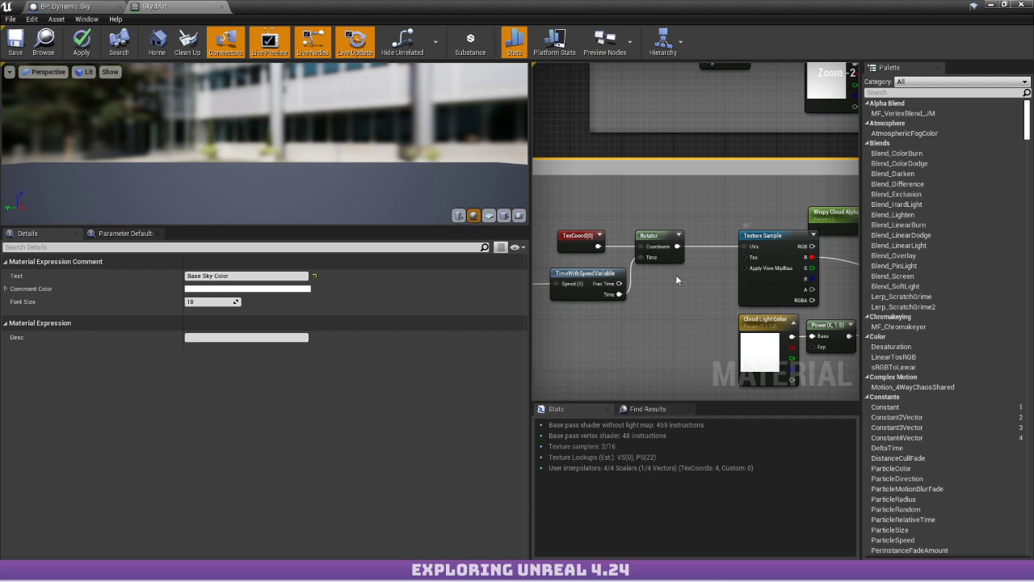
{"action": "scroll", "coordinate": [676, 279], "scroll_direction": "down", "scroll_amount": 3}
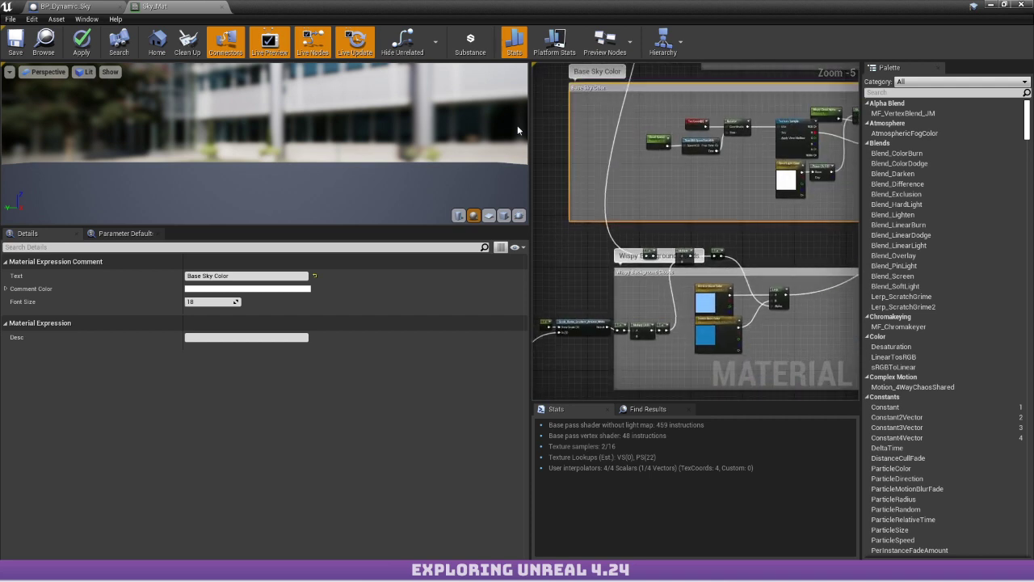
Widen the material graph area and examine the Global Lighting Gradient and Cloud Layers groups.
{"action": "left_click_drag", "start_coordinate": [530, 172], "coordinate": [115, 172]}
{"action": "scroll", "coordinate": [485, 226], "scroll_direction": "down", "scroll_amount": 4}
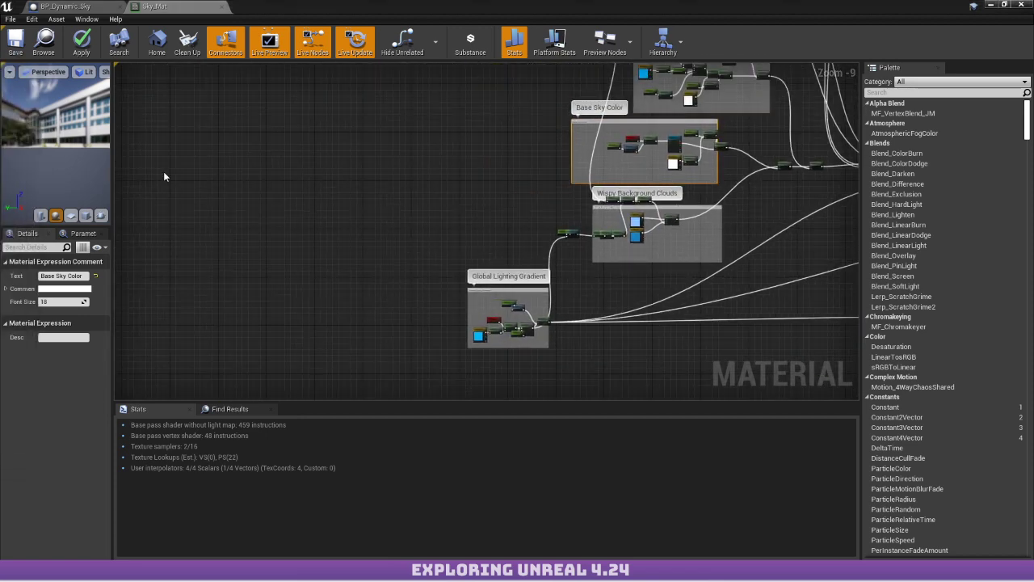
{"action": "scroll", "coordinate": [550, 327], "scroll_direction": "up", "scroll_amount": 8}
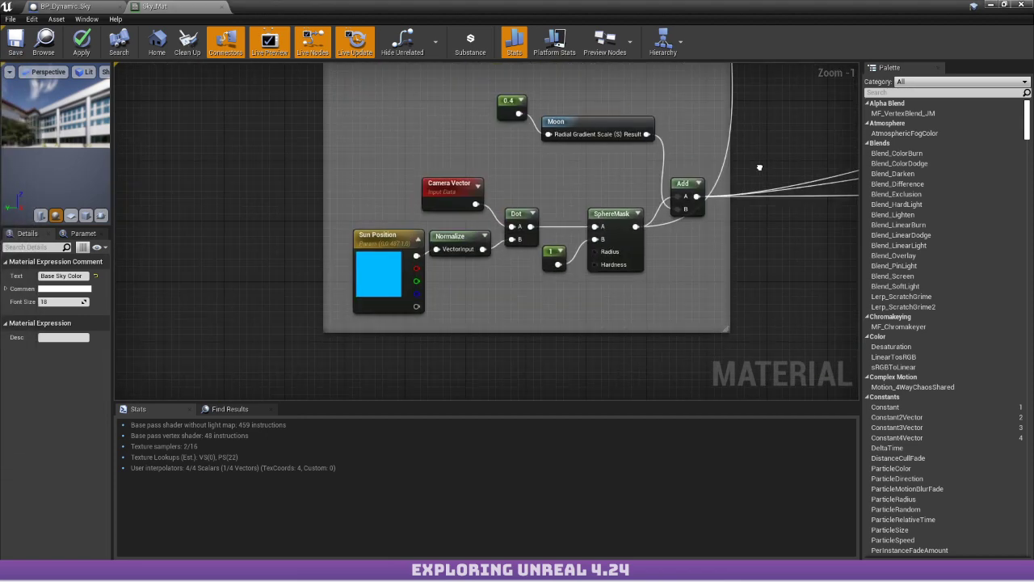
{"action": "right_click_drag", "start_coordinate": [759, 167], "coordinate": [681, 199]}
{"action": "scroll", "coordinate": [612, 221], "scroll_direction": "down", "scroll_amount": 2}
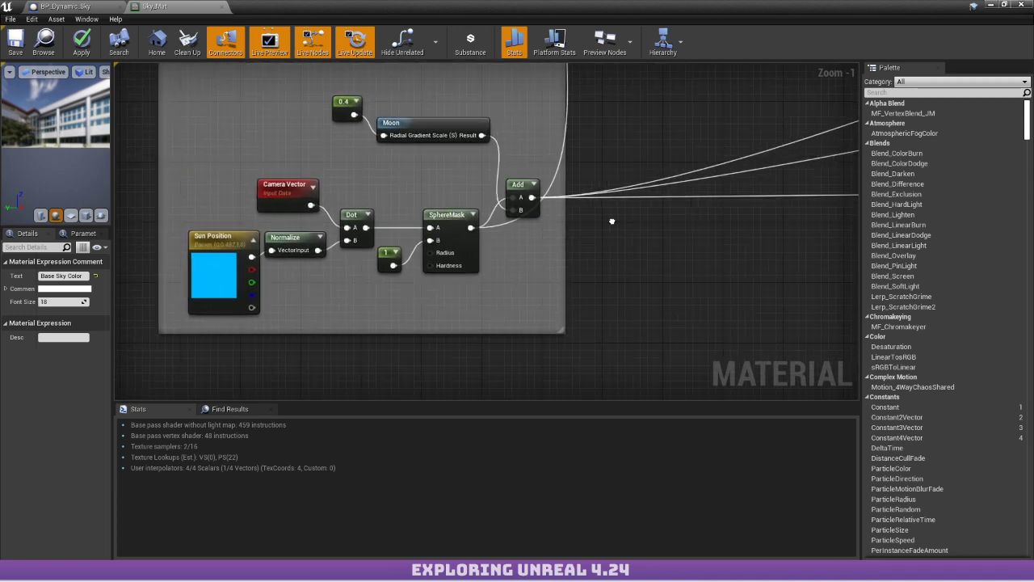
{"action": "right_click_drag", "start_coordinate": [612, 221], "coordinate": [550, 143]}
{"action": "scroll", "coordinate": [525, 152], "scroll_direction": "down", "scroll_amount": 9}
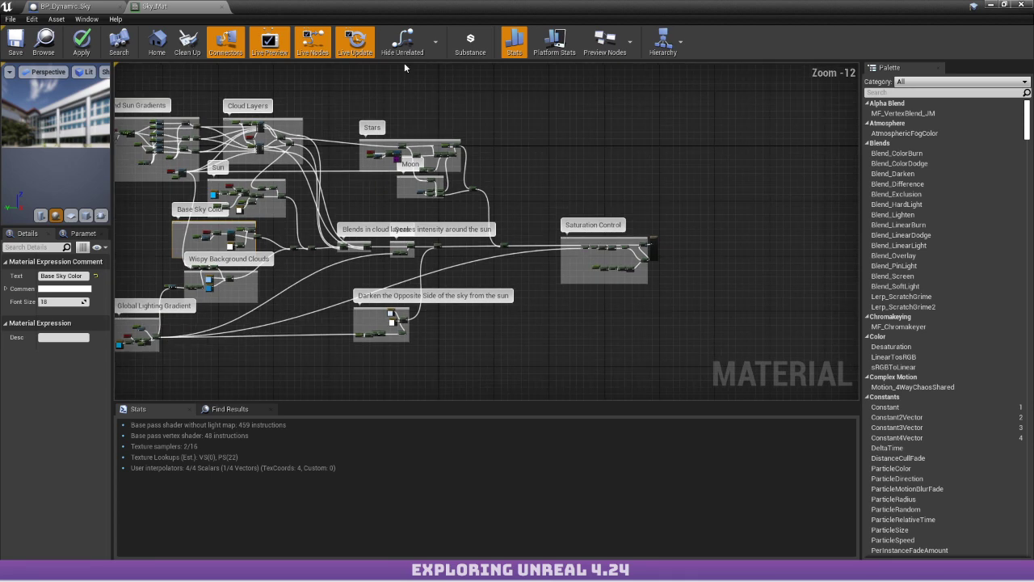
{"action": "scroll", "coordinate": [220, 117], "scroll_direction": "up", "scroll_amount": 8}
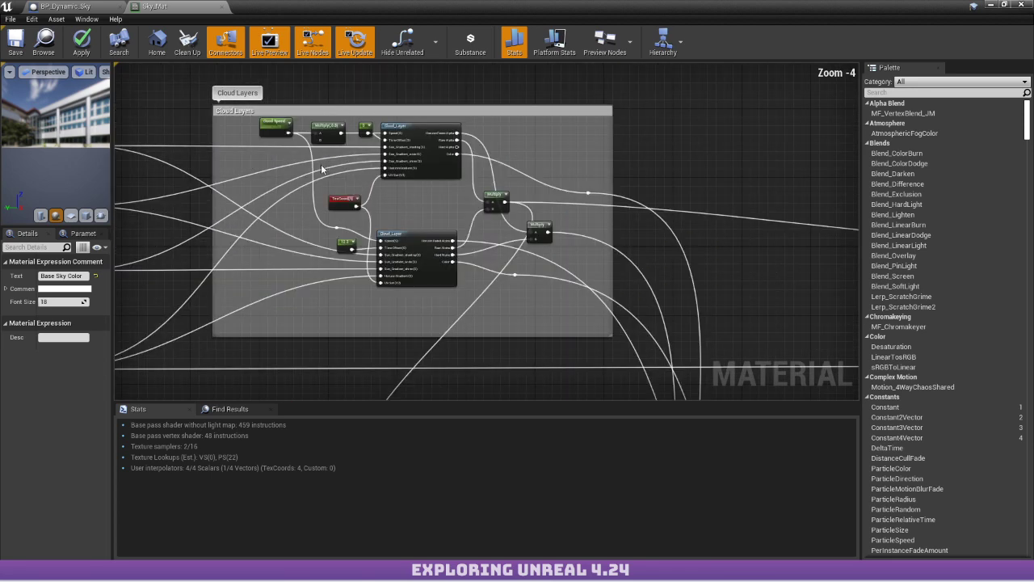
{"action": "scroll", "coordinate": [323, 168], "scroll_direction": "down", "scroll_amount": 5}
{"action": "right_click_drag", "start_coordinate": [434, 380], "coordinate": [433, 183]}
{"action": "right_click_drag", "start_coordinate": [477, 81], "coordinate": [384, 397]}
{"action": "scroll", "coordinate": [400, 184], "scroll_direction": "up", "scroll_amount": 7}
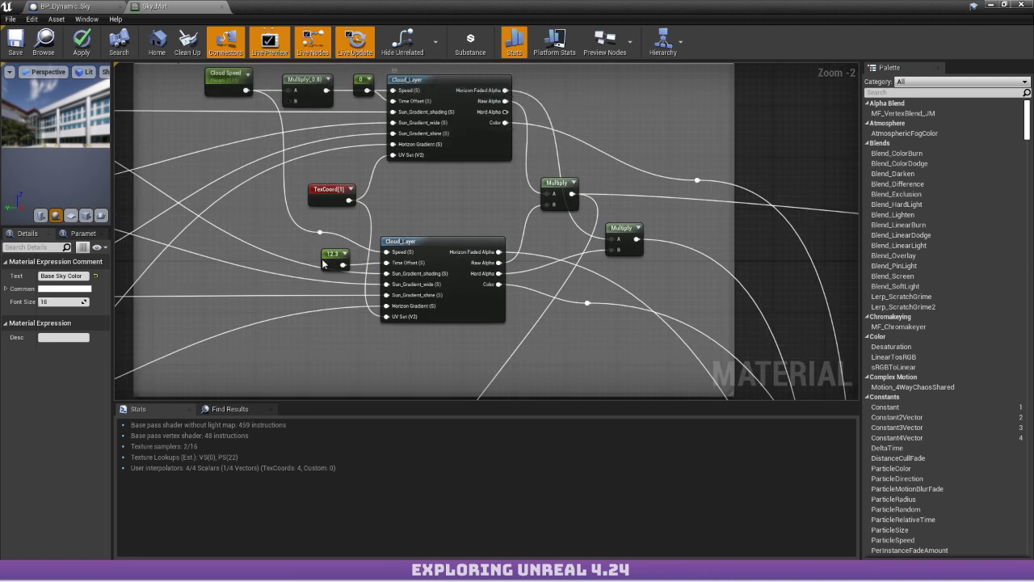
Search the material nodes for "atmo", review the Sky and Utility entries, and add an AtmosphericLightColor node in the empty space beside the Sun group.
{"action": "scroll", "coordinate": [322, 264], "scroll_direction": "down", "scroll_amount": 3}
{"action": "right_click_drag", "start_coordinate": [323, 264], "coordinate": [521, 127]}
{"action": "scroll", "coordinate": [174, 298], "scroll_direction": "down", "scroll_amount": 2}
{"action": "right_click_drag", "start_coordinate": [173, 299], "coordinate": [542, 201]}
{"action": "scroll", "coordinate": [372, 236], "scroll_direction": "up", "scroll_amount": 2}
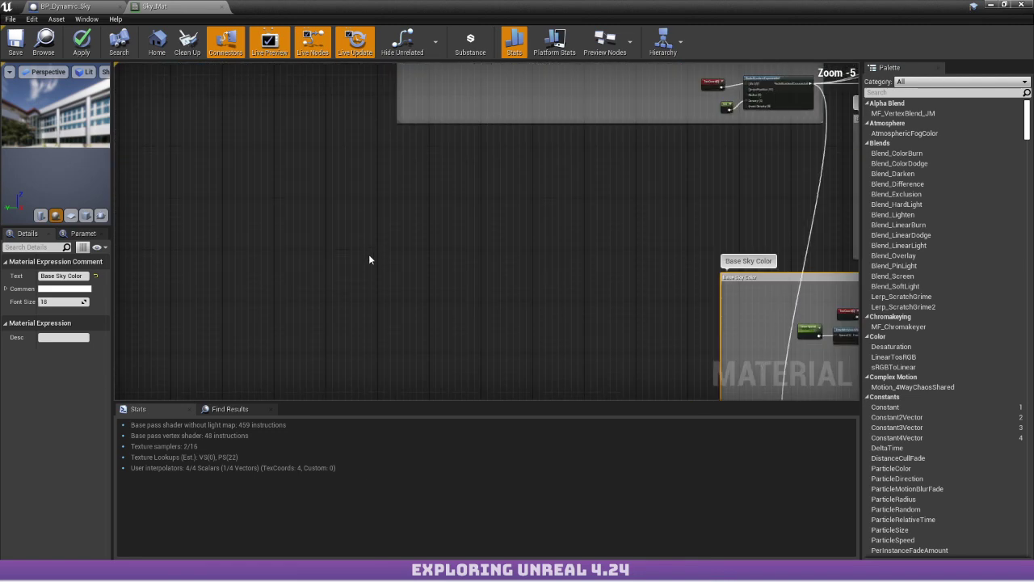
{"action": "right_click", "coordinate": [369, 260]}
{"action": "type", "text": "atmo"}
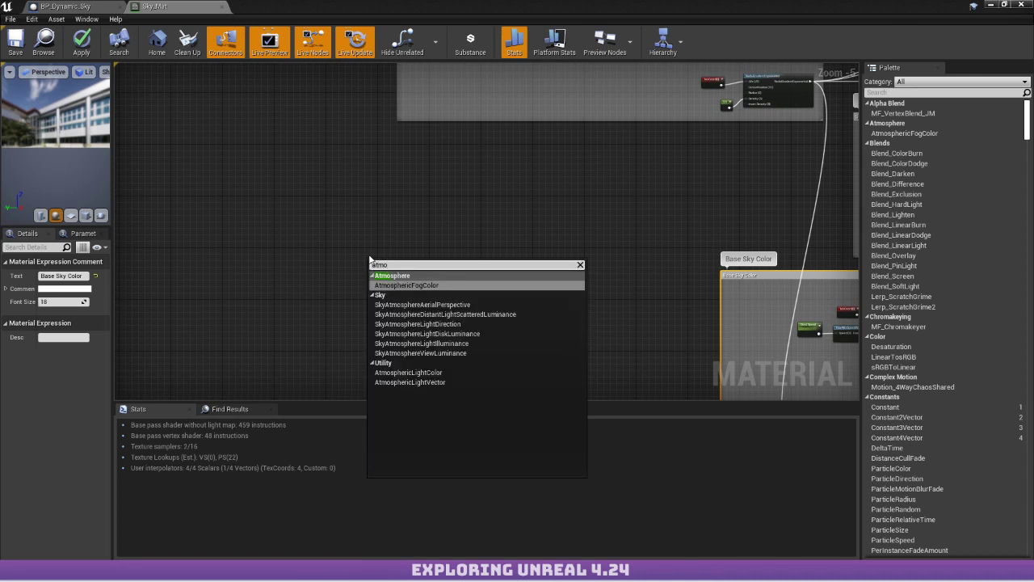
{"action": "key", "text": "Down"}
{"action": "key", "text": "Down"}
{"action": "key", "text": "Down"}
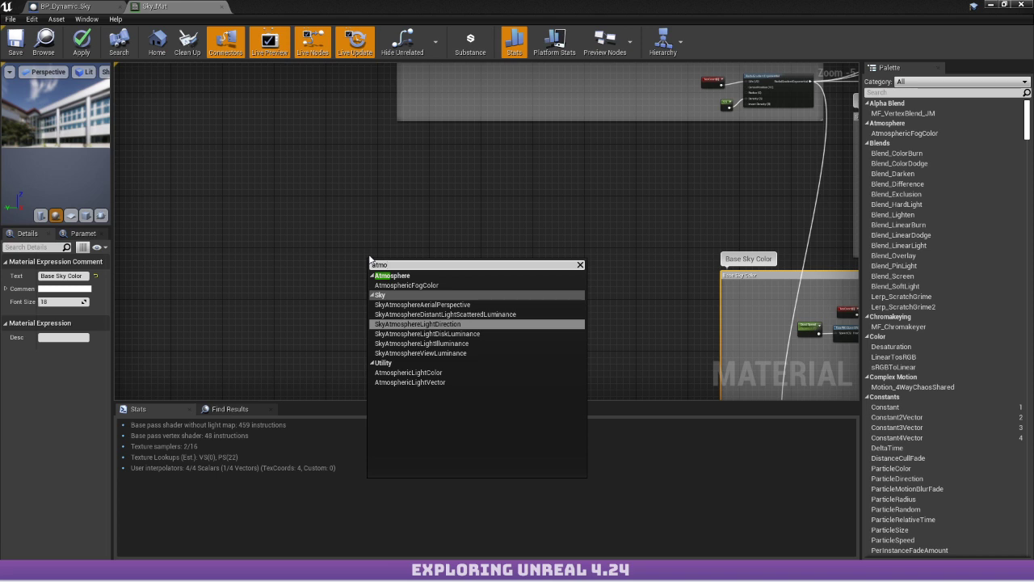
{"action": "key", "text": "Down"}
{"action": "key", "text": "Down"}
{"action": "key", "text": "Down"}
{"action": "key", "text": "Down"}
{"action": "key", "text": "Down"}
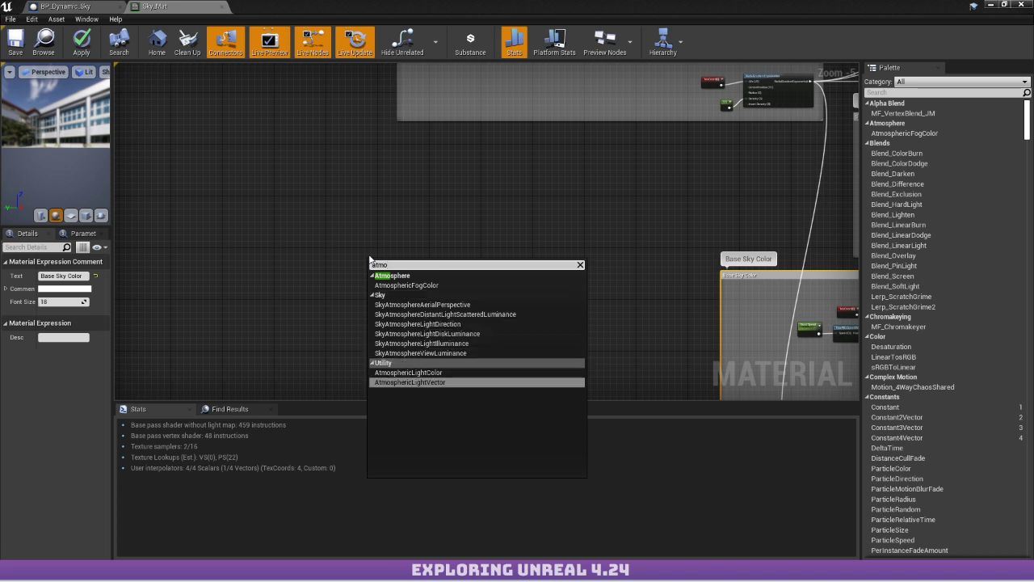
{"action": "key", "text": "Up"}
{"action": "key", "text": "Up"}
{"action": "key", "text": "Up"}
{"action": "key", "text": "Up"}
{"action": "key", "text": "Up"}
{"action": "key", "text": "Up"}
{"action": "key", "text": "Down"}
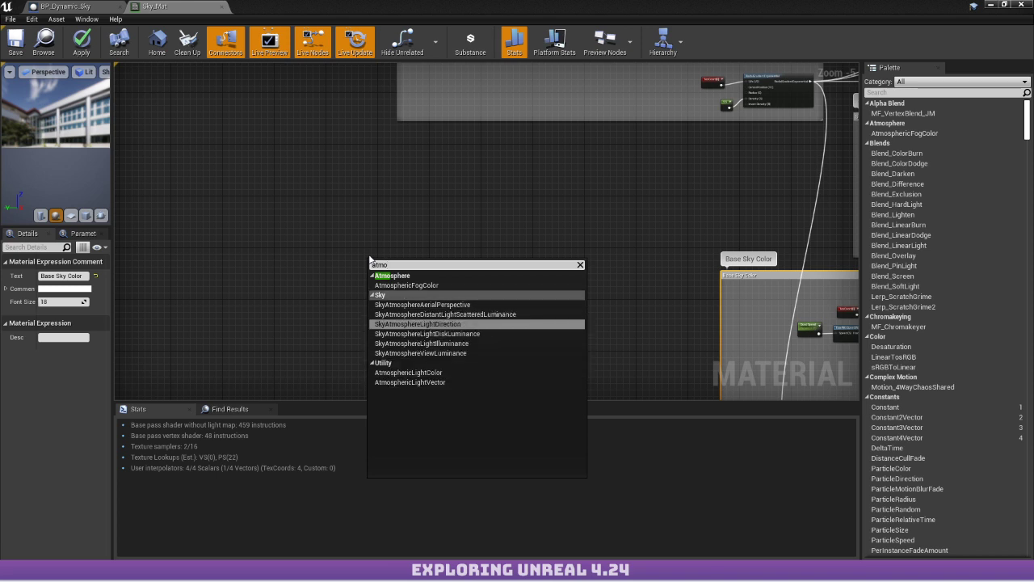
{"action": "key", "text": "Down"}
{"action": "key", "text": "Up"}
{"action": "key", "text": "Up"}
{"action": "key", "text": "Up"}
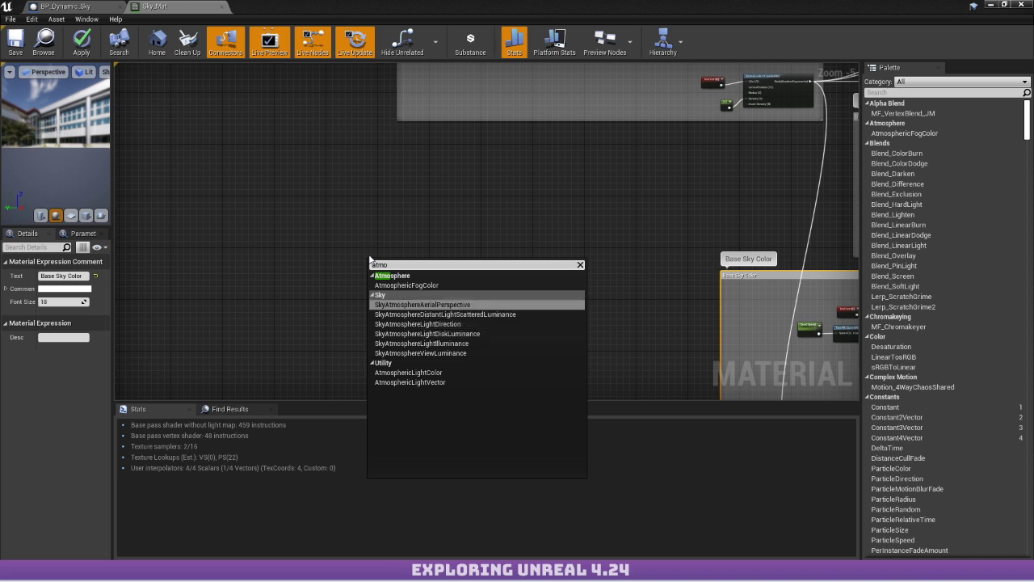
{"action": "key", "text": "Down"}
{"action": "key", "text": "Down"}
{"action": "key", "text": "Down"}
{"action": "key", "text": "Down"}
{"action": "key", "text": "Down"}
{"action": "key", "text": "Up"}
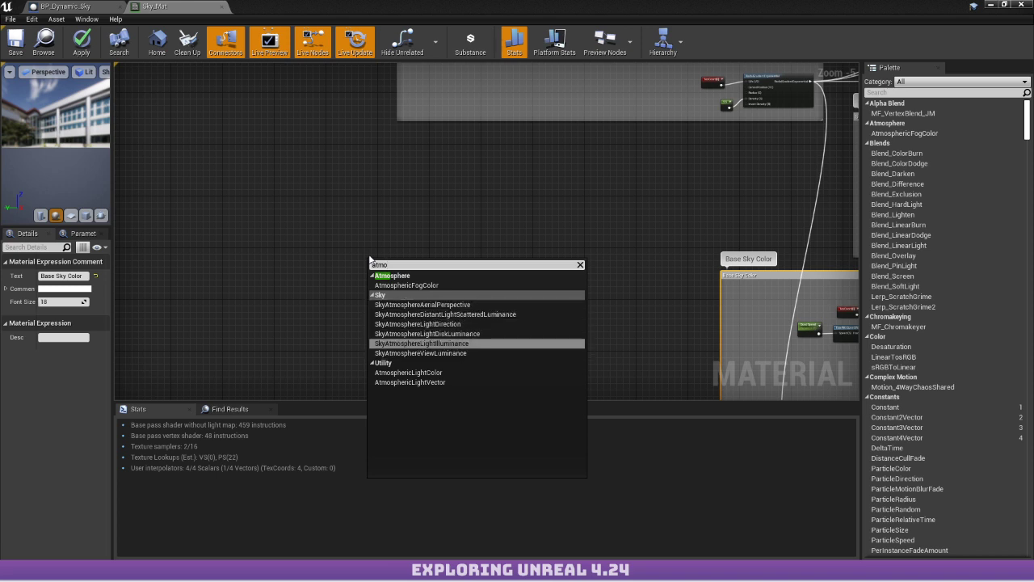
{"action": "key", "text": "Down"}
{"action": "key", "text": "Down"}
{"action": "key", "text": "Down"}
{"action": "key", "text": "Up"}
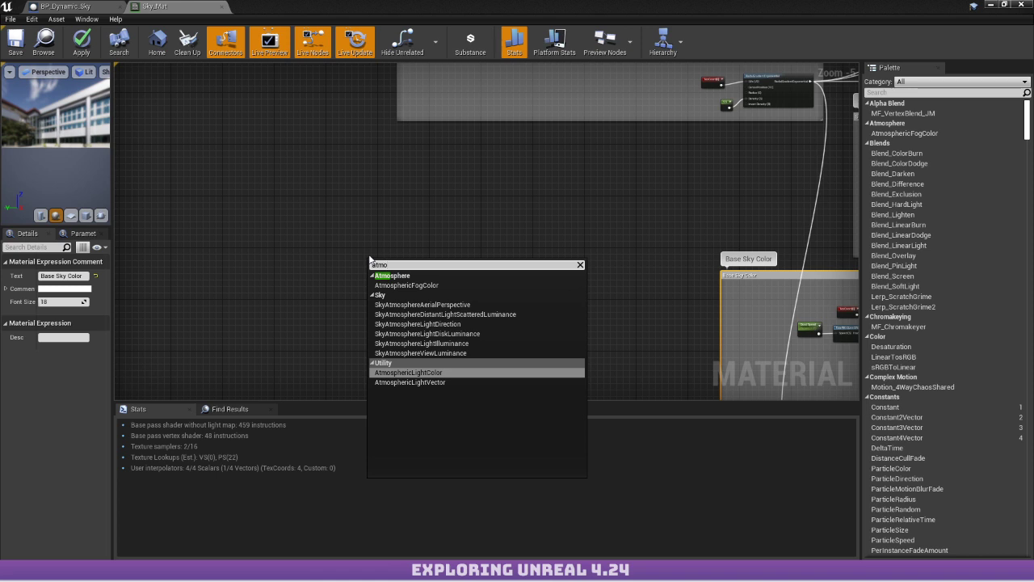
{"action": "key", "text": "Down"}
{"action": "key", "text": "Up"}
{"action": "key", "text": "Return"}
{"action": "left_click_drag", "start_coordinate": [313, 220], "coordinate": [464, 319]}
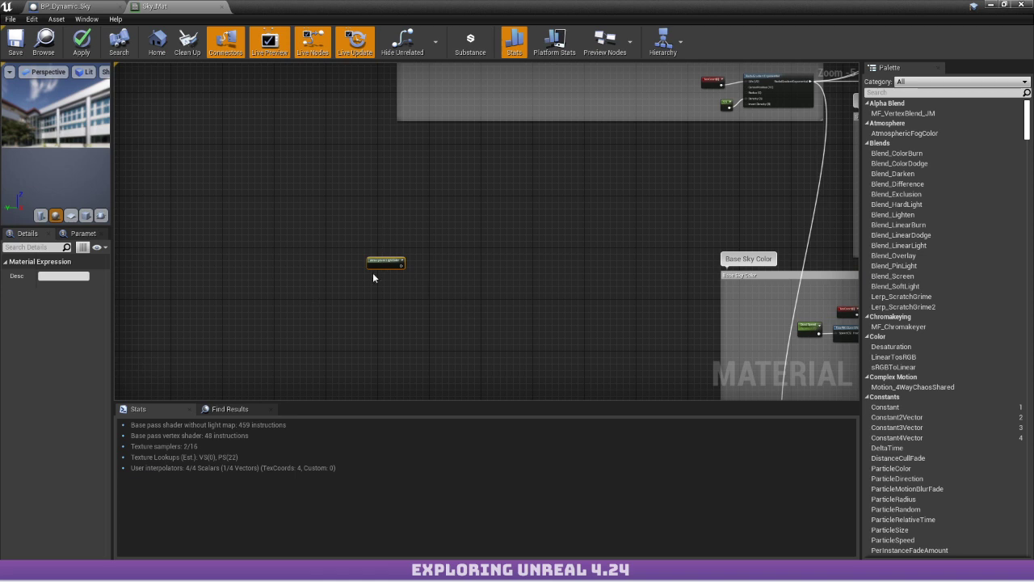
{"action": "left_click", "coordinate": [457, 187]}
Trace how the Sun, Base Sky Color and Wispy Background Clouds groups feed the Add nodes before the cloud layer blend.
{"action": "right_click_drag", "start_coordinate": [678, 130], "coordinate": [236, 103]}
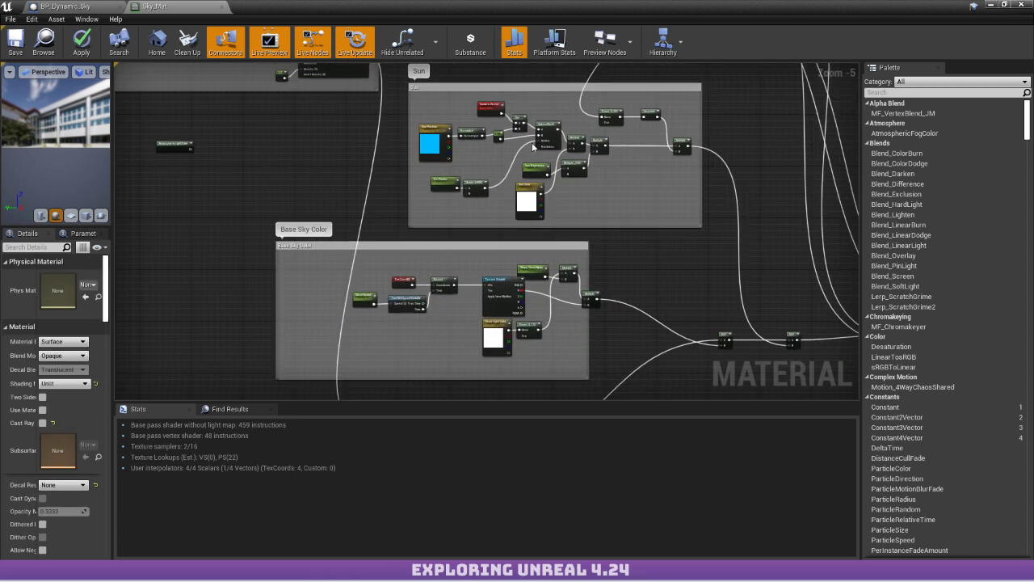
{"action": "scroll", "coordinate": [534, 132], "scroll_direction": "up", "scroll_amount": 1}
{"action": "right_click_drag", "start_coordinate": [743, 166], "coordinate": [642, 226]}
{"action": "right_click_drag", "start_coordinate": [356, 202], "coordinate": [571, 78]}
{"action": "right_click_drag", "start_coordinate": [619, 254], "coordinate": [376, 192]}
{"action": "scroll", "coordinate": [377, 191], "scroll_direction": "down", "scroll_amount": 1}
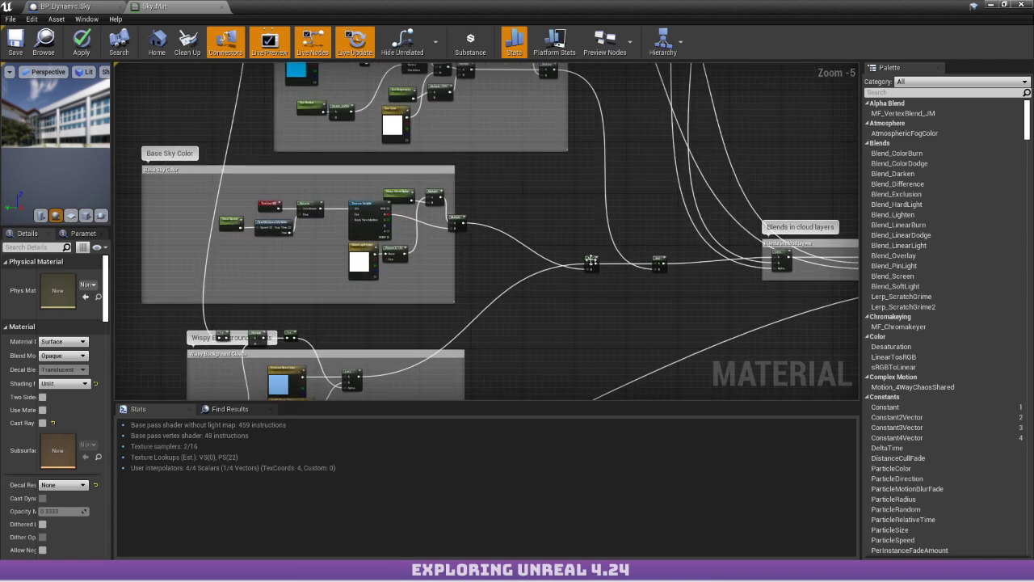
{"action": "right_click_drag", "start_coordinate": [495, 283], "coordinate": [538, 208]}
{"action": "right_click_drag", "start_coordinate": [471, 157], "coordinate": [437, 175]}
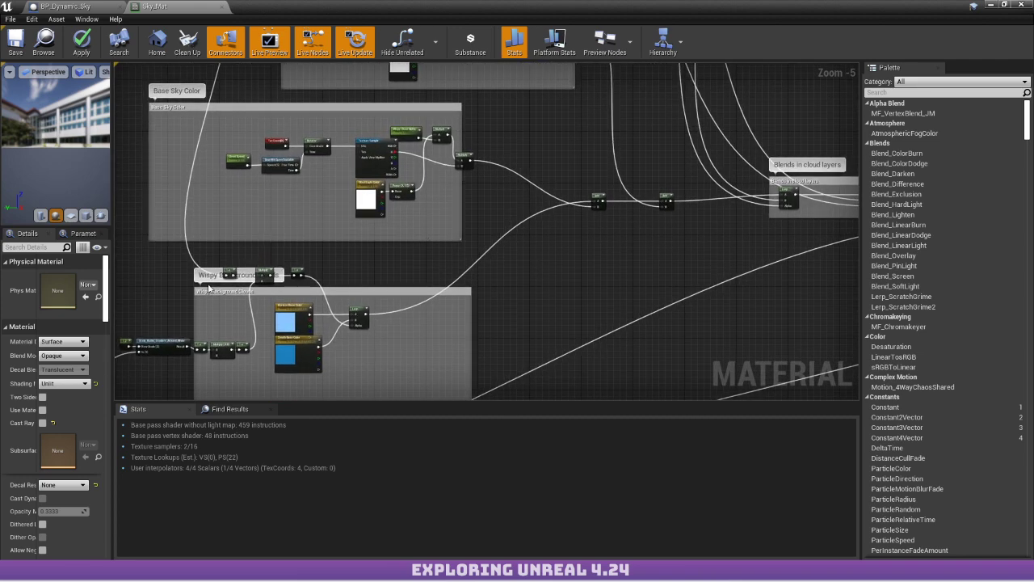
{"action": "right_click_drag", "start_coordinate": [593, 211], "coordinate": [567, 230]}
{"action": "scroll", "coordinate": [395, 168], "scroll_direction": "up", "scroll_amount": 1}
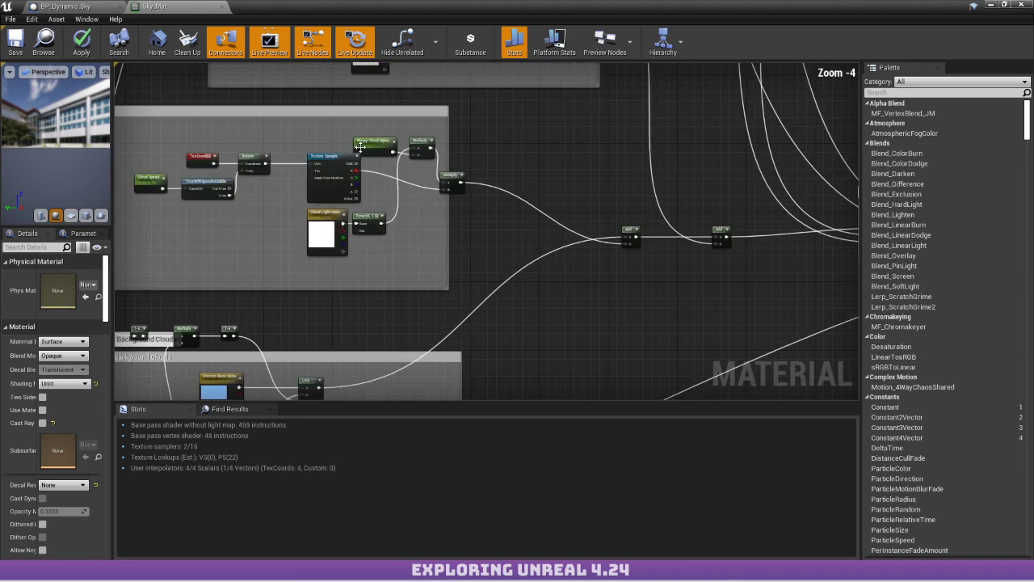
Nudge the Wispy Cloud Alpha node slightly down in the Base Sky Color group and inspect the Texture Sample's texture.
{"action": "scroll", "coordinate": [375, 168], "scroll_direction": "up", "scroll_amount": 2}
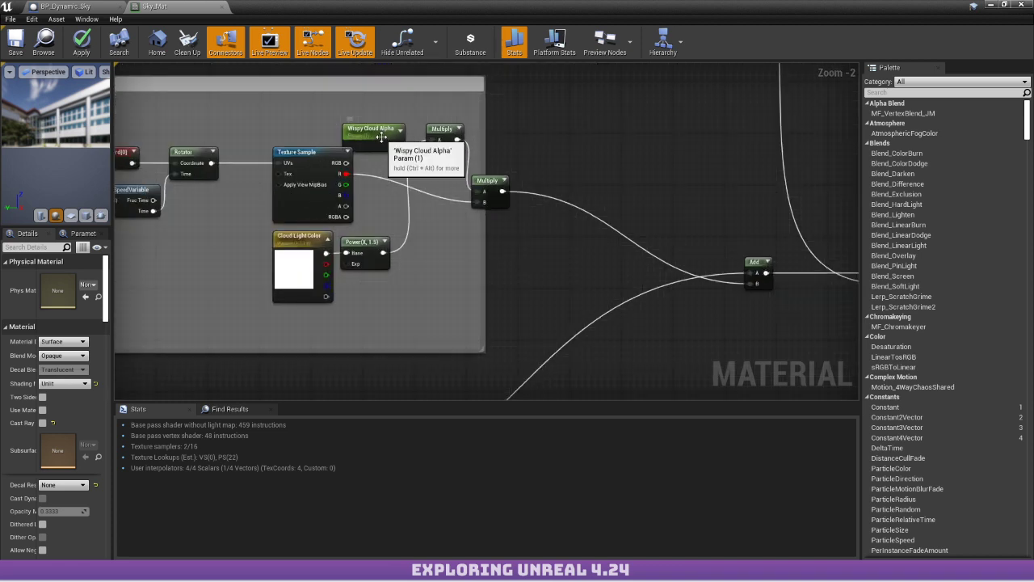
{"action": "left_click_drag", "start_coordinate": [380, 137], "coordinate": [382, 144]}
{"action": "left_click", "coordinate": [308, 207]}
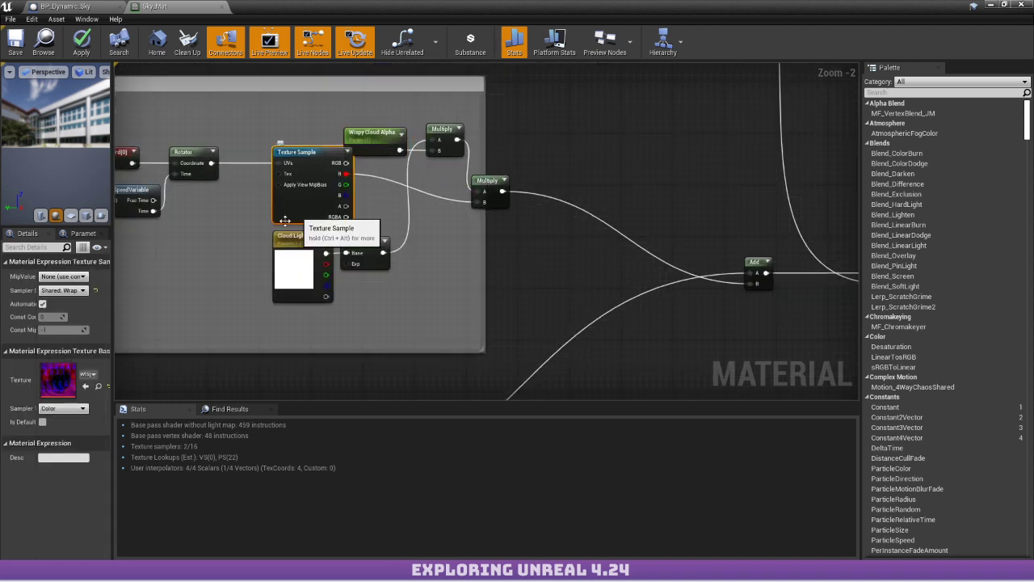
{"action": "right_click_drag", "start_coordinate": [308, 207], "coordinate": [580, 194]}
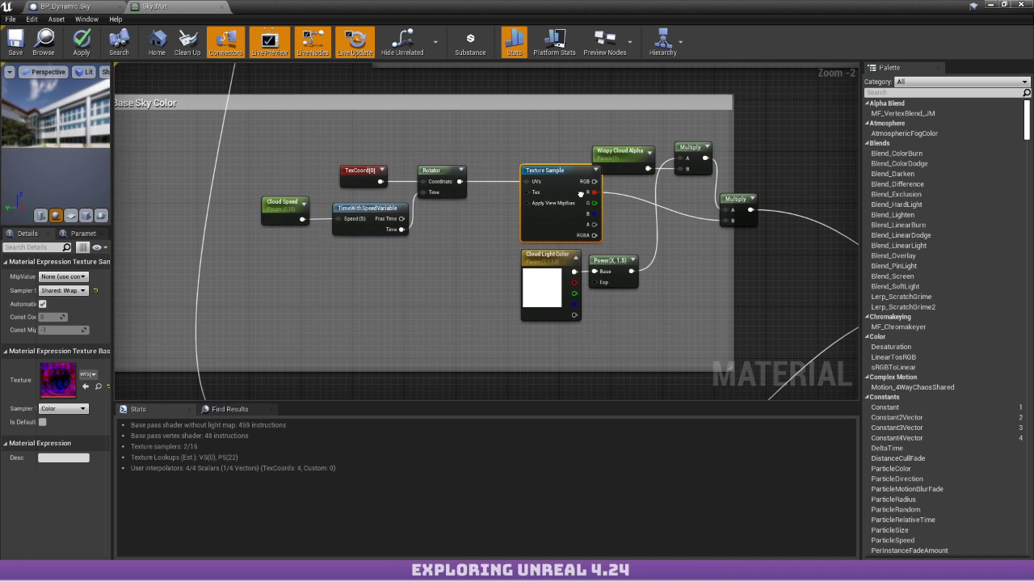
{"action": "scroll", "coordinate": [508, 180], "scroll_direction": "down", "scroll_amount": 1}
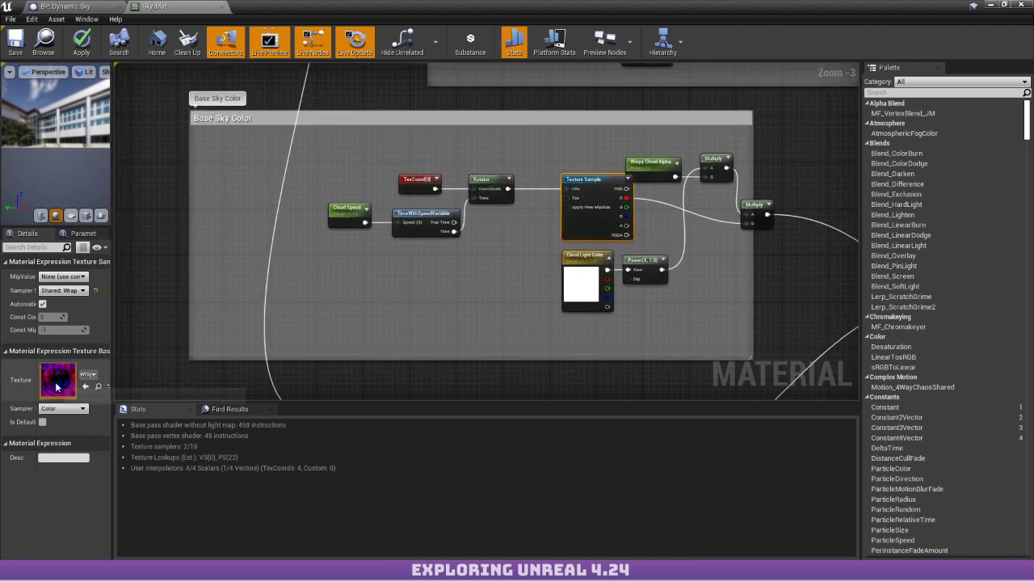
Move the Multiply node and its two neighbours from above the Wispy Background Clouds comment into the group, below the color parameters.
{"action": "right_click_drag", "start_coordinate": [776, 235], "coordinate": [654, 114]}
{"action": "scroll", "coordinate": [482, 192], "scroll_direction": "down", "scroll_amount": 2}
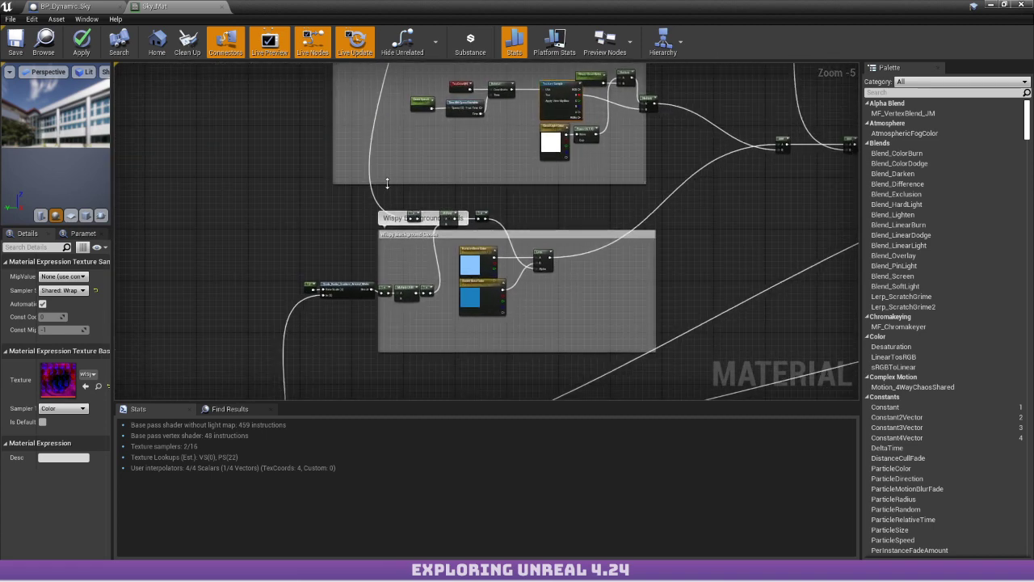
{"action": "left_click", "coordinate": [475, 218]}
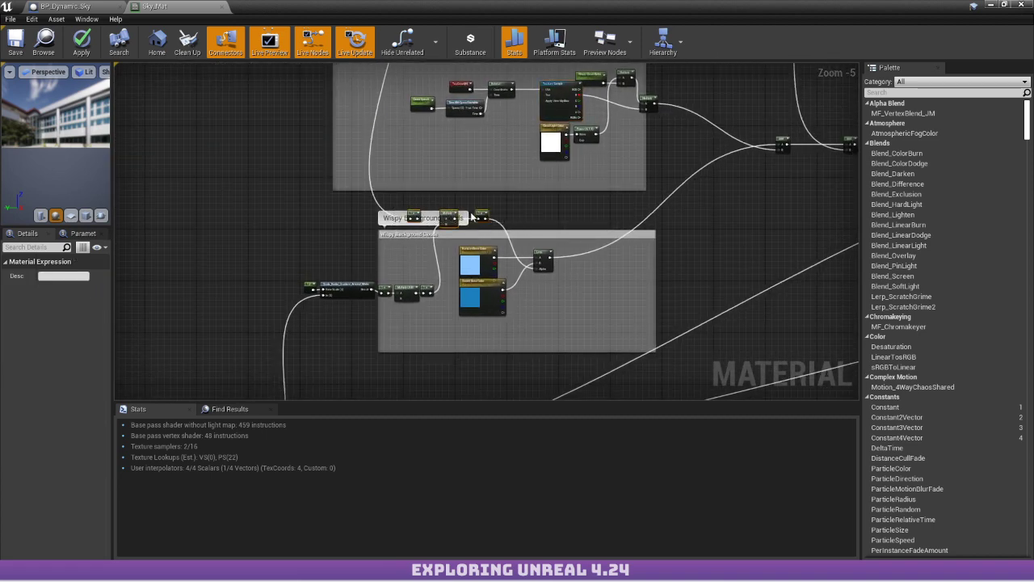
{"action": "left_click_drag", "start_coordinate": [479, 217], "coordinate": [458, 268]}
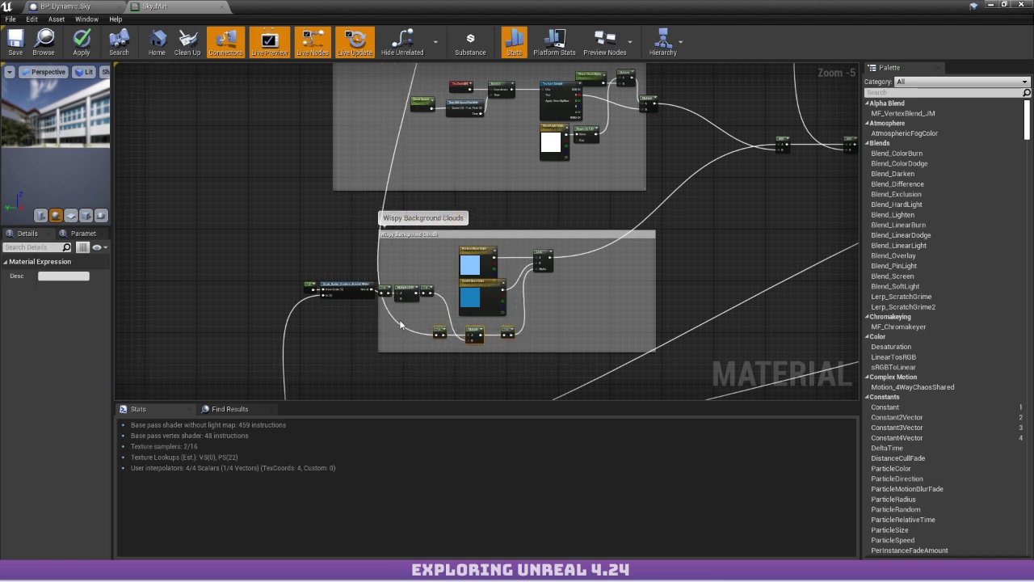
Follow the incoming wire back to the Global Lighting Gradient group and examine its Sun Position, SphereMask and Moon nodes.
{"action": "right_click_drag", "start_coordinate": [400, 324], "coordinate": [506, 162]}
{"action": "scroll", "coordinate": [519, 119], "scroll_direction": "up", "scroll_amount": 3}
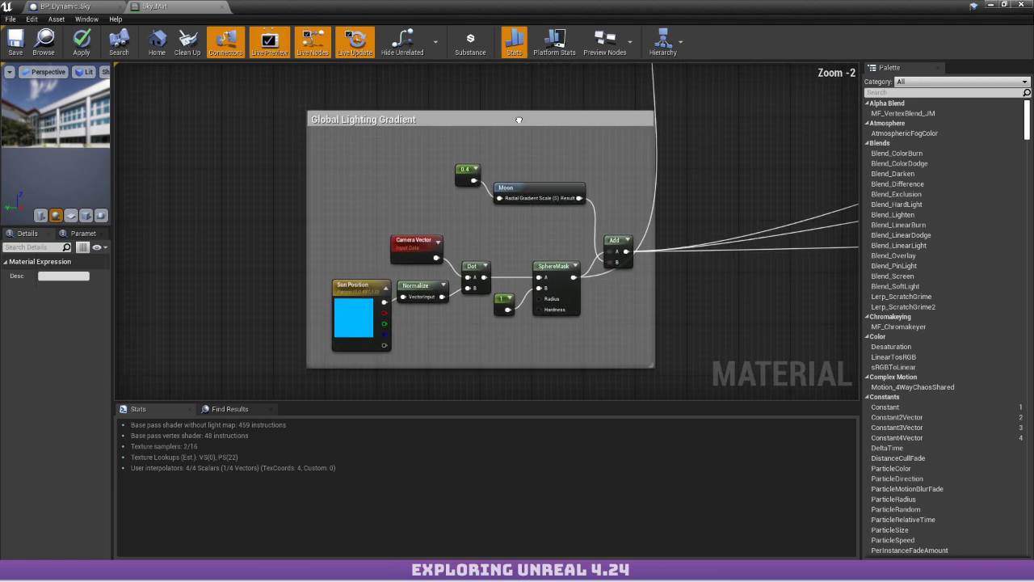
Move the material editor aside and inspect the extent of BP_Dynamic_Sky from inside and outside the sky sphere.
{"action": "left_click_drag", "start_coordinate": [519, 7], "coordinate": [810, 358]}
{"action": "right_click_drag", "start_coordinate": [459, 288], "coordinate": [193, 348]}
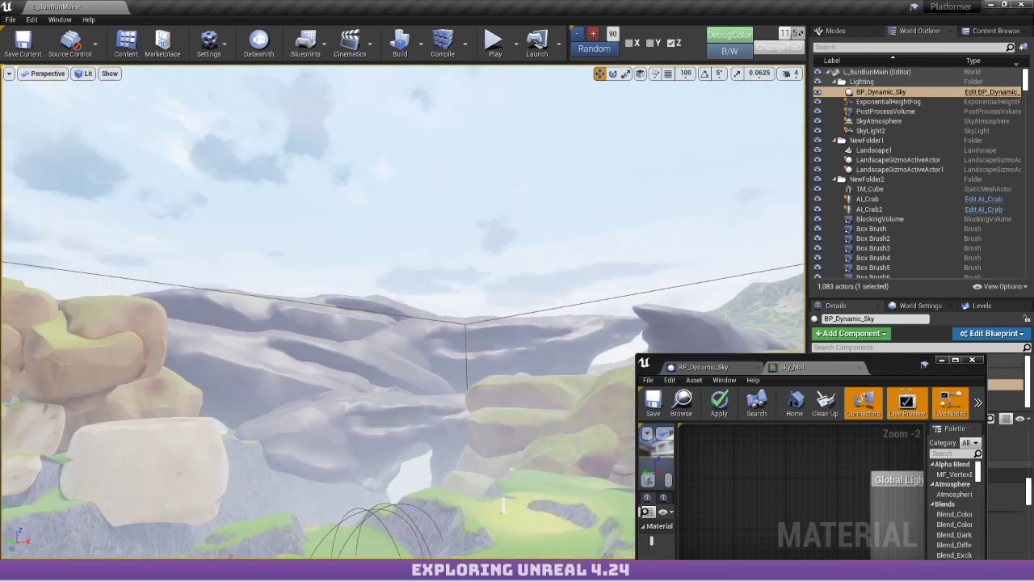
{"action": "right_click_drag", "start_coordinate": [404, 311], "coordinate": [73, 278]}
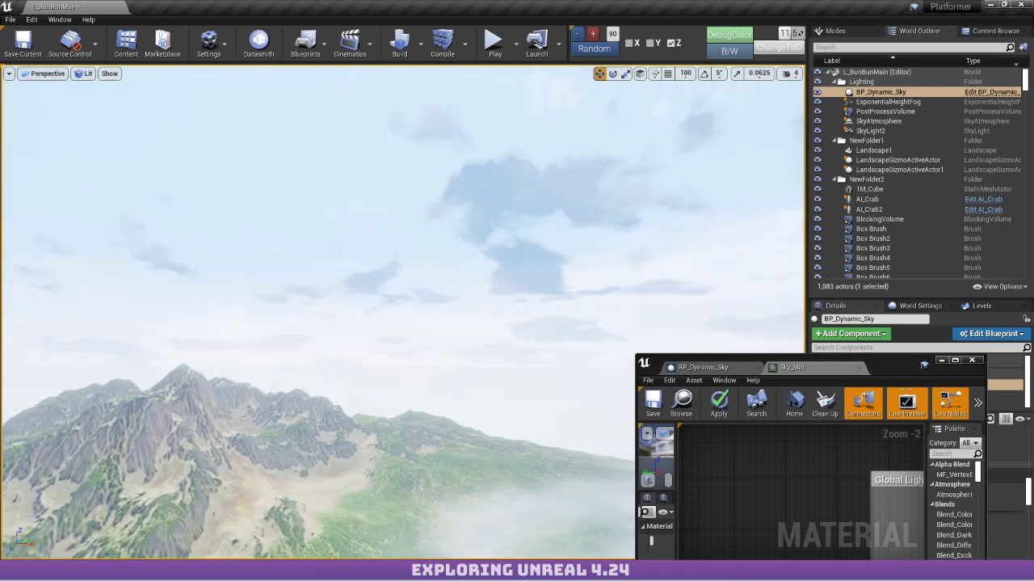
{"action": "right_click_drag", "start_coordinate": [429, 282], "coordinate": [655, 452]}
{"action": "key", "text": "f"}
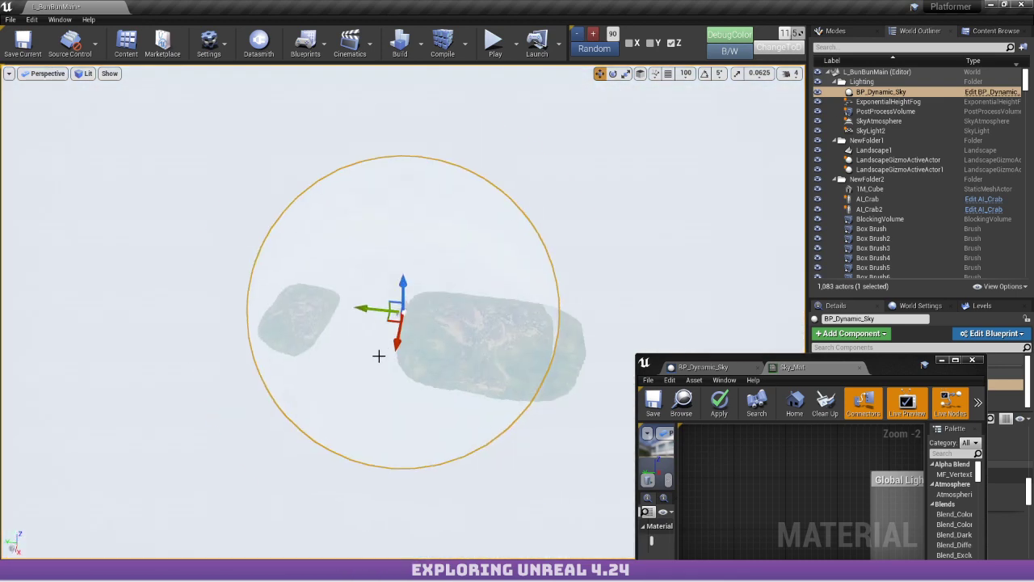
{"action": "right_click_drag", "start_coordinate": [306, 373], "coordinate": [306, 331]}
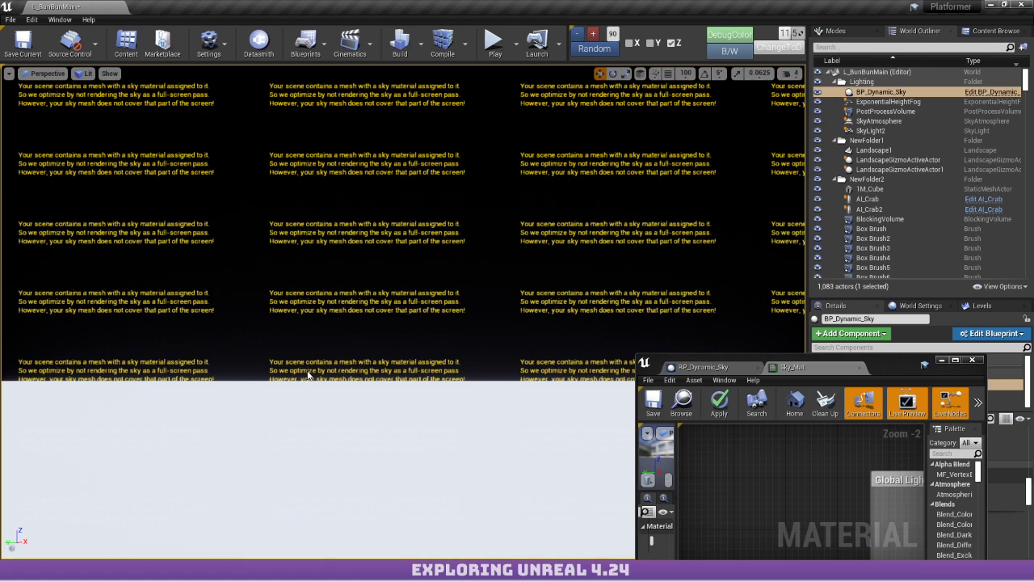
{"action": "right_click_drag", "start_coordinate": [402, 312], "coordinate": [319, 476]}
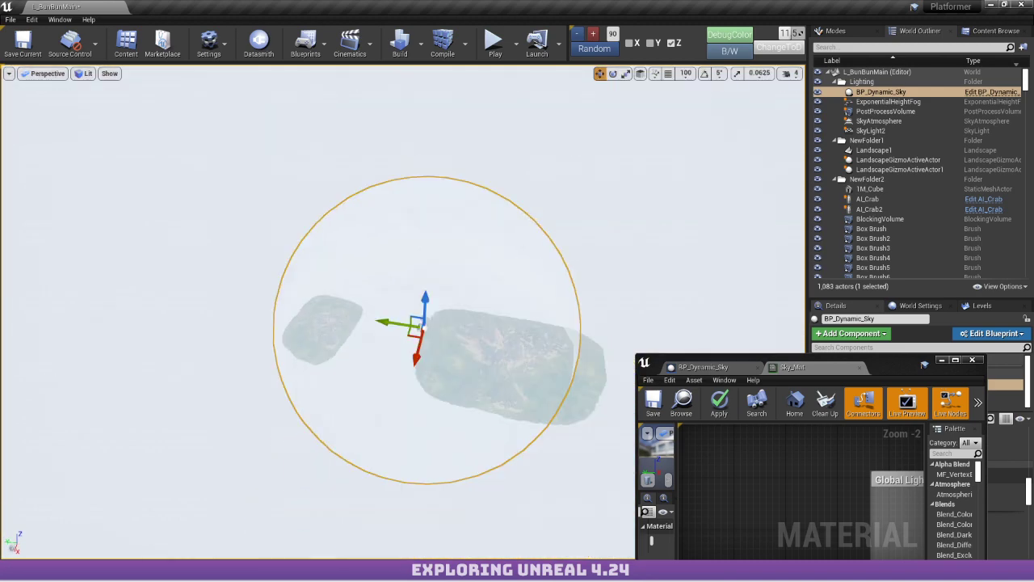
Frame the mountain sm_vista_mountain_03a2 and BP_Dynamic_Sky in turn to compare their extents in the level.
{"action": "left_click", "coordinate": [450, 330]}
{"action": "key", "text": "f"}
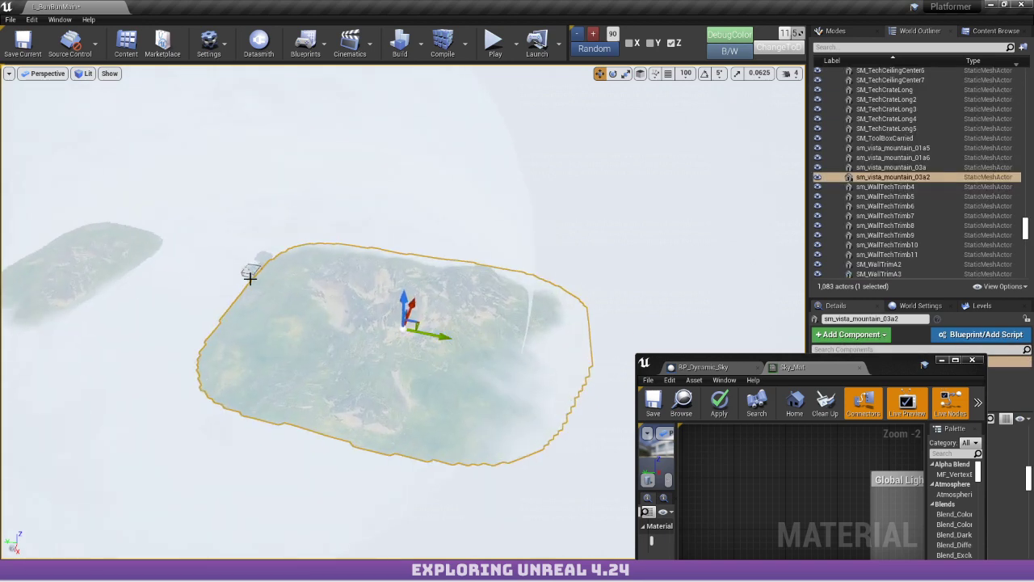
{"action": "left_click", "coordinate": [252, 267]}
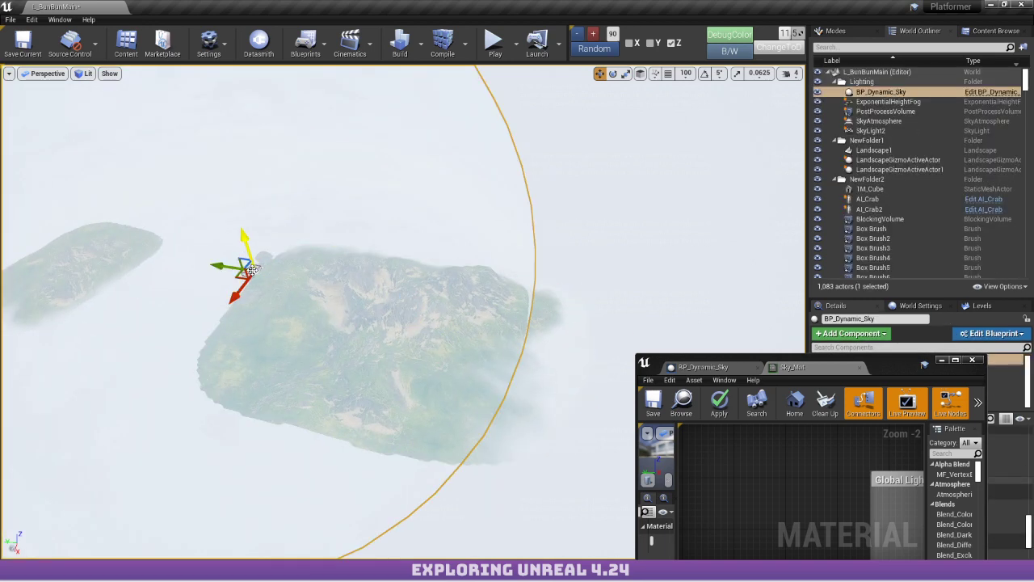
{"action": "key", "text": "f"}
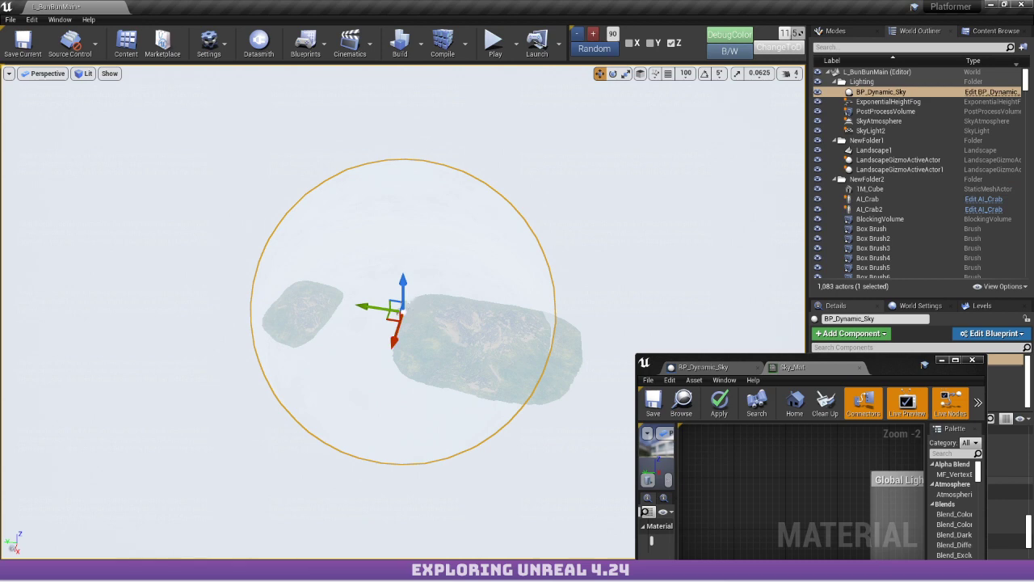
{"action": "left_click", "coordinate": [409, 301]}
{"action": "left_click", "coordinate": [405, 302]}
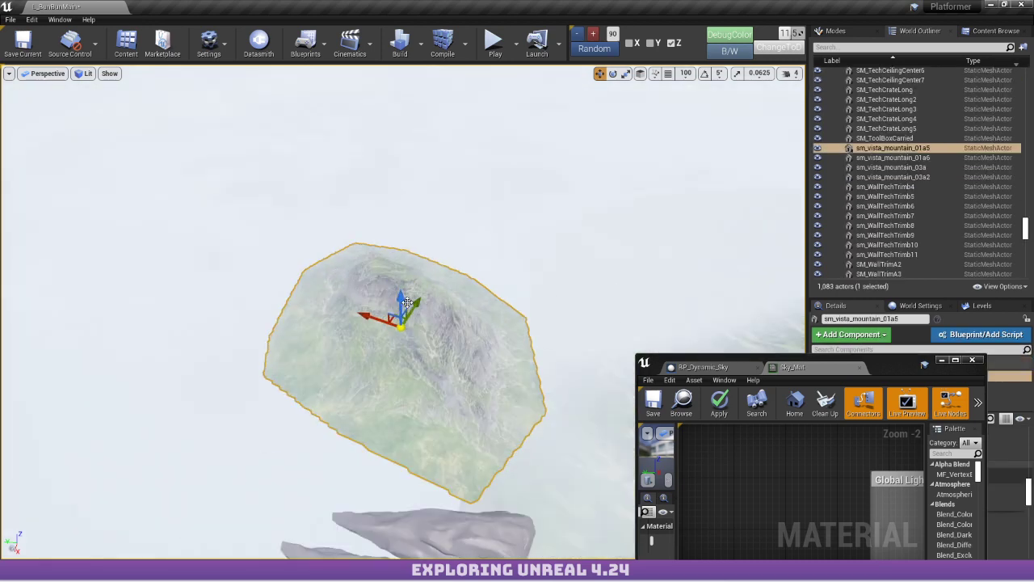
Select the BP_WaterVolume3 water surface in the level and move the material editor window out of the way.
{"action": "right_click_drag", "start_coordinate": [406, 302], "coordinate": [341, 279]}
{"action": "key", "text": "w"}
{"action": "key", "text": "w"}
{"action": "key", "text": "w"}
{"action": "key", "text": "w"}
{"action": "key", "text": "s"}
{"action": "key", "text": "w"}
{"action": "right_click_drag", "start_coordinate": [464, 350], "coordinate": [463, 350]}
{"action": "left_click", "coordinate": [464, 349]}
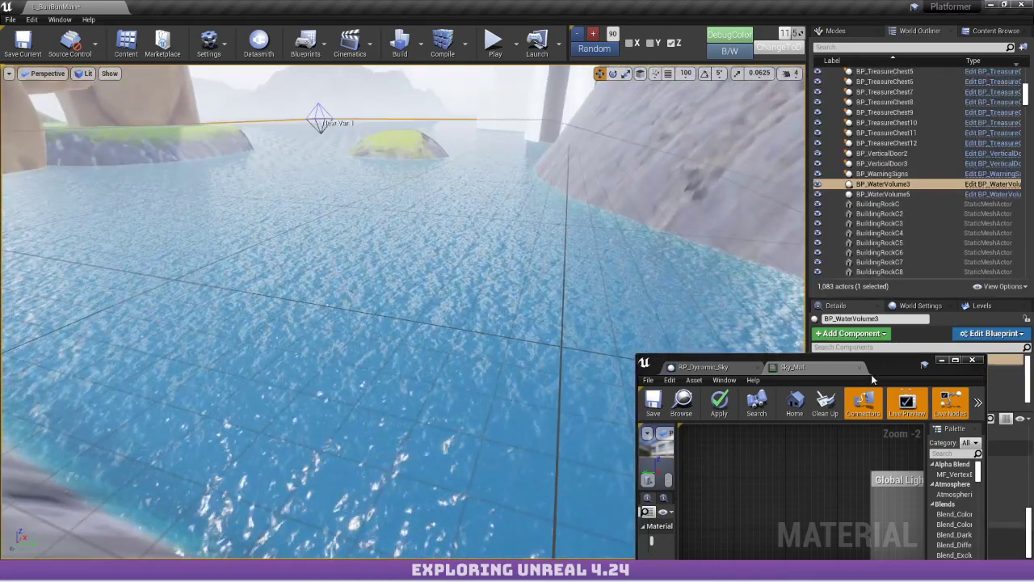
{"action": "left_click_drag", "start_coordinate": [883, 369], "coordinate": [2, 178]}
{"action": "left_click", "coordinate": [519, 264]}
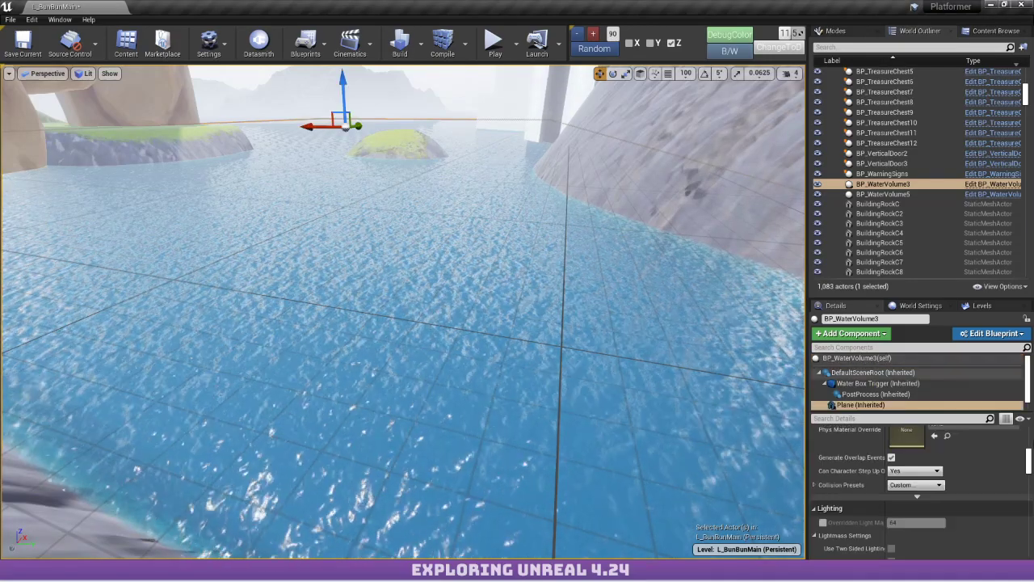
Select the Plane component of BP_WaterVolume3 and open its assigned M_Simple_River_02 material for editing.
{"action": "scroll", "coordinate": [970, 475], "scroll_direction": "down", "scroll_amount": 5}
{"action": "left_click", "coordinate": [875, 394]}
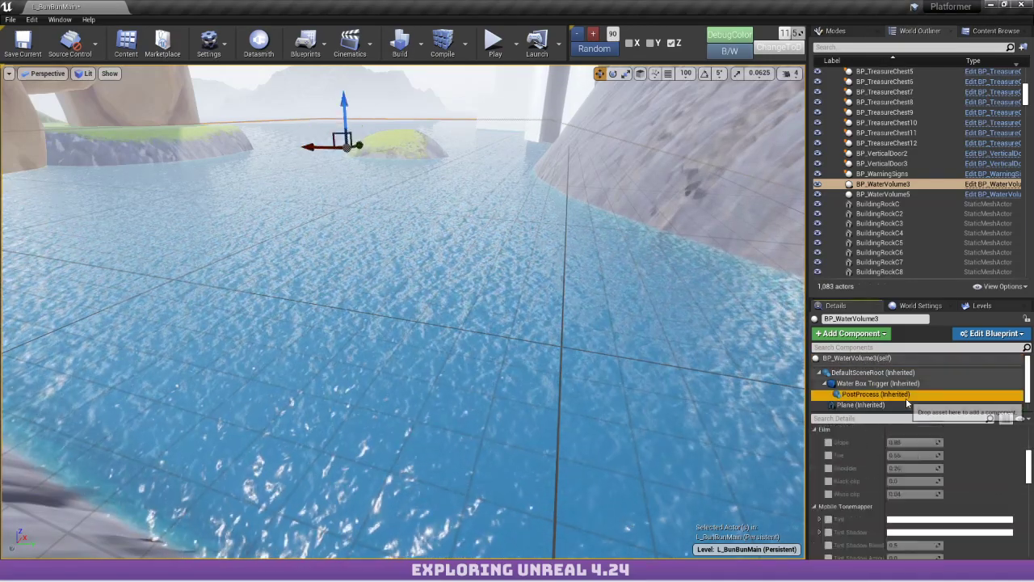
{"action": "left_click", "coordinate": [903, 401]}
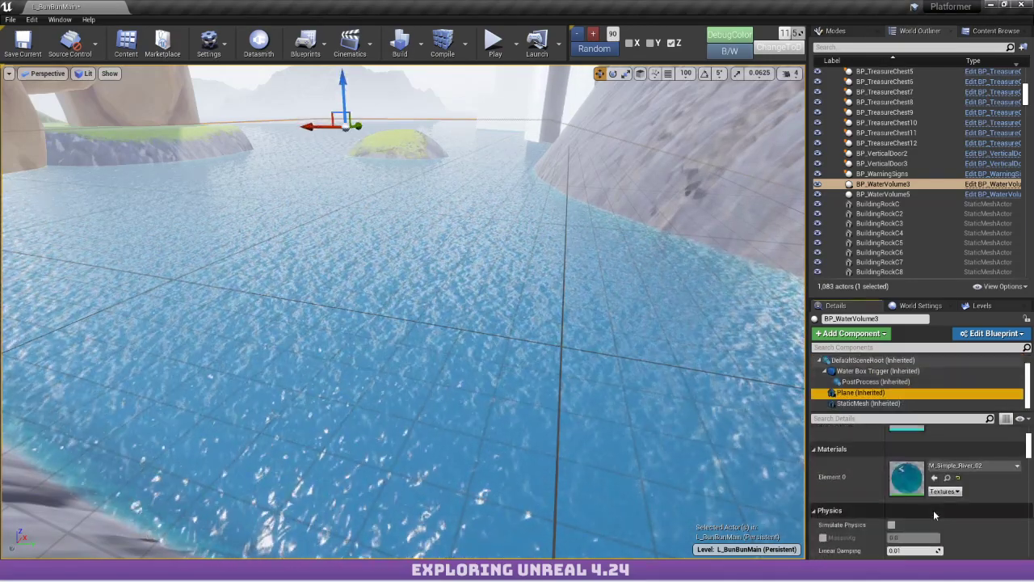
{"action": "scroll", "coordinate": [933, 510], "scroll_direction": "up", "scroll_amount": 3}
{"action": "scroll", "coordinate": [887, 501], "scroll_direction": "down", "scroll_amount": 2}
{"action": "left_click", "coordinate": [898, 501]}
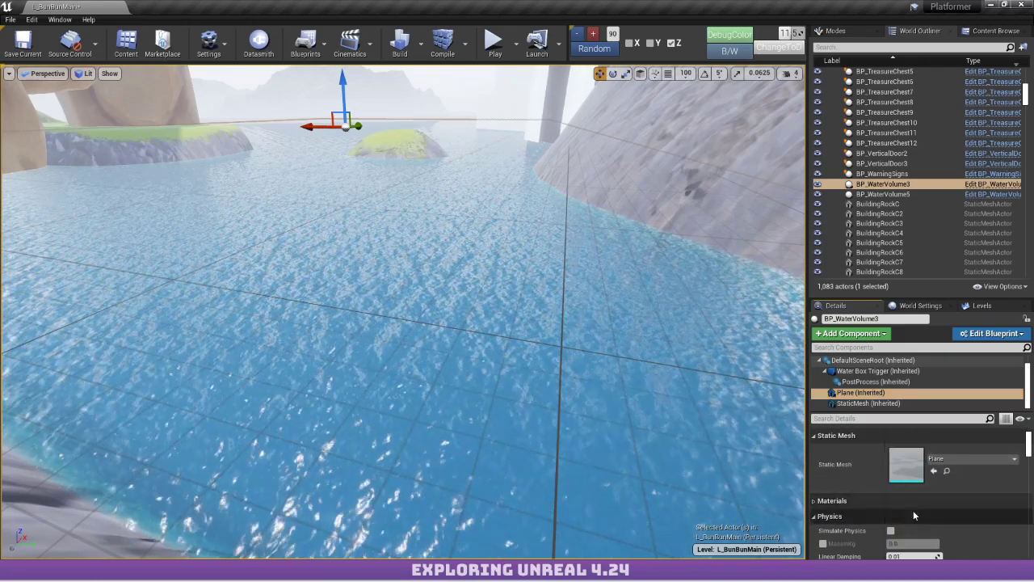
{"action": "left_click", "coordinate": [911, 500]}
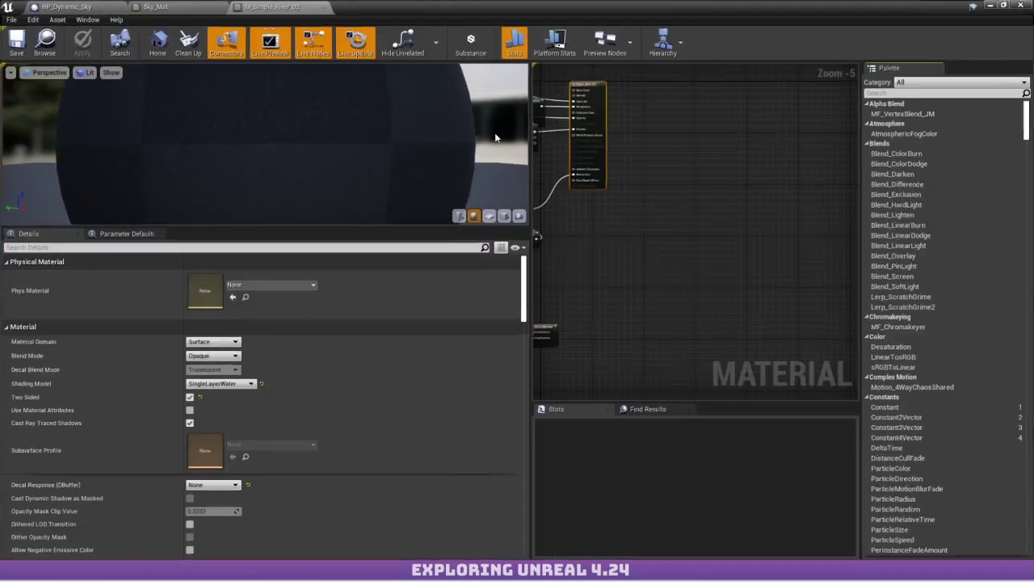
Examine the water material's node graph around its main inputs and its appearance on the preview sphere.
{"action": "right_click_drag", "start_coordinate": [566, 129], "coordinate": [840, 160]}
{"action": "scroll", "coordinate": [713, 233], "scroll_direction": "up", "scroll_amount": 4}
{"action": "right_click_drag", "start_coordinate": [794, 201], "coordinate": [622, 294]}
{"action": "scroll", "coordinate": [554, 363], "scroll_direction": "down", "scroll_amount": 3}
{"action": "scroll", "coordinate": [577, 335], "scroll_direction": "up", "scroll_amount": 2}
{"action": "left_click_drag", "start_coordinate": [264, 121], "coordinate": [264, 186]}
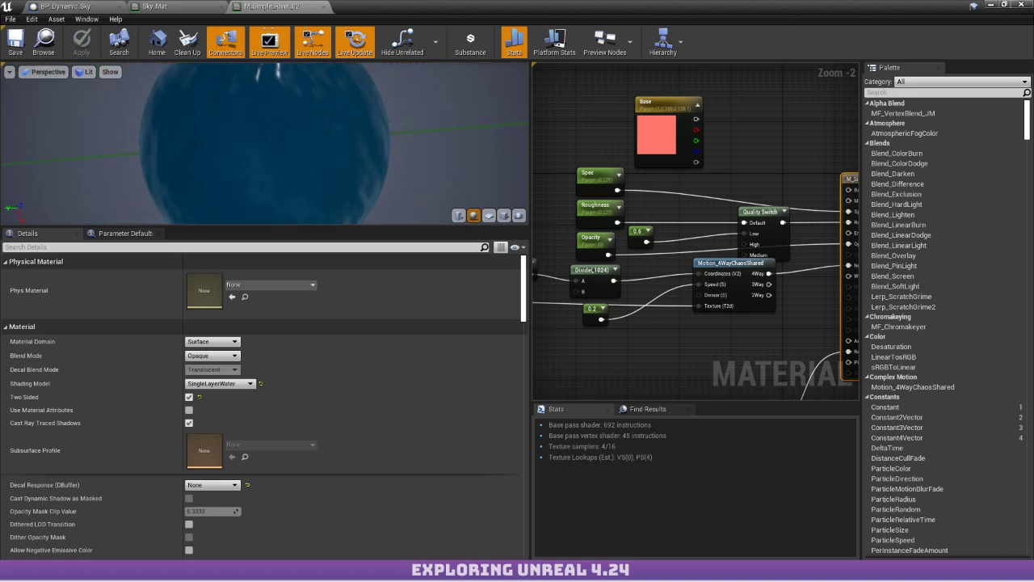
{"action": "scroll", "coordinate": [273, 105], "scroll_direction": "down", "scroll_amount": 3}
{"action": "right_click_drag", "start_coordinate": [590, 239], "coordinate": [556, 202]}
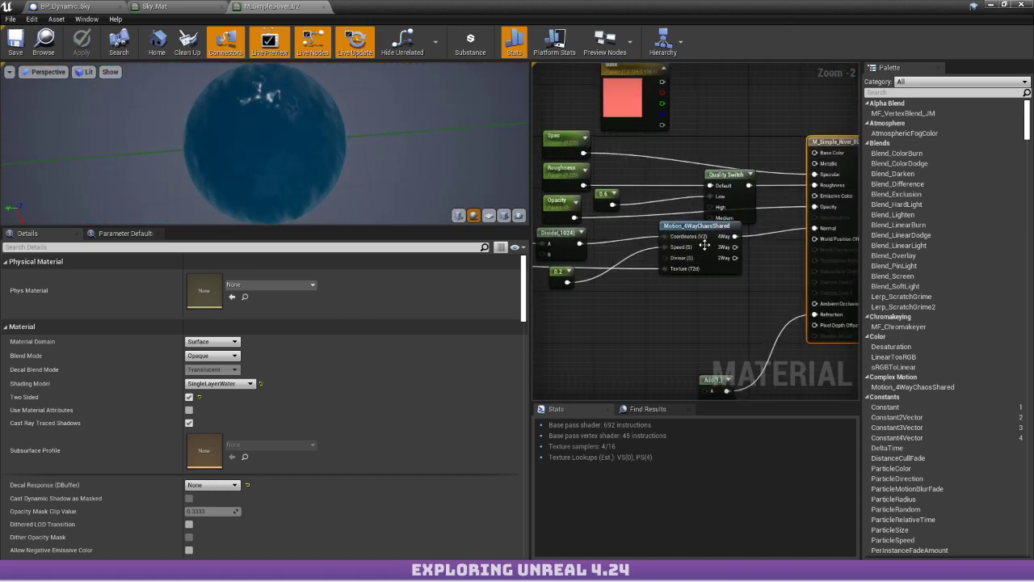
Add a Camera Position node in the empty area between the normal-map nodes and the PixelDepth node.
{"action": "right_click_drag", "start_coordinate": [617, 298], "coordinate": [646, 294]}
{"action": "right_click", "coordinate": [646, 296]}
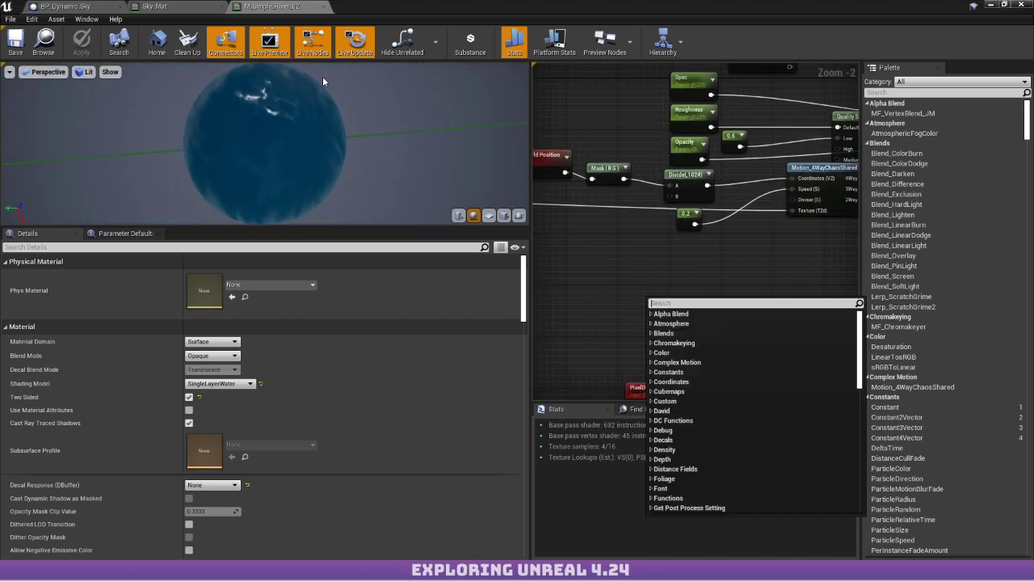
{"action": "type", "text": "camera"}
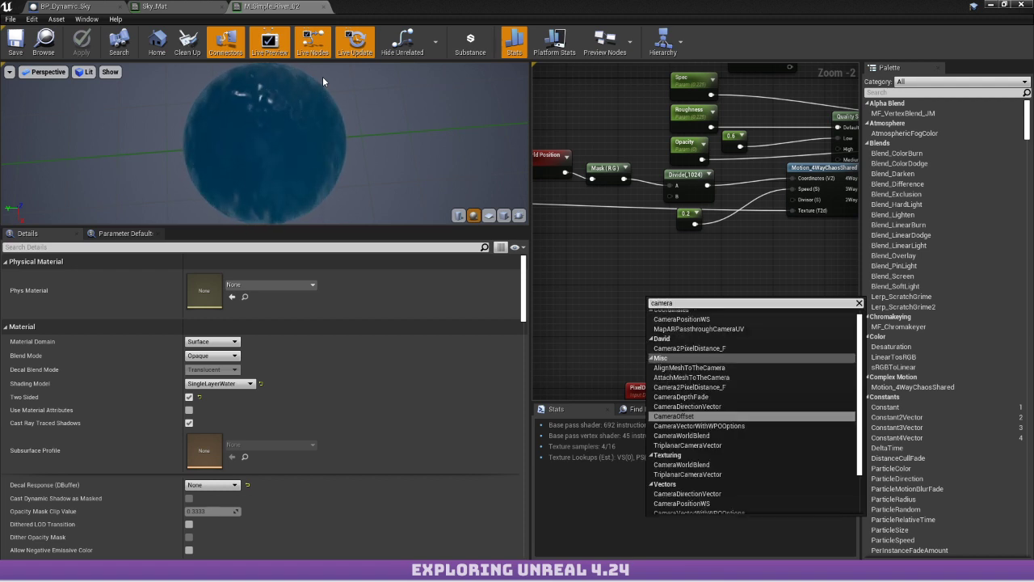
{"action": "key", "text": "Down"}
{"action": "key", "text": "Down"}
{"action": "key", "text": "Up"}
{"action": "key", "text": "Up"}
{"action": "key", "text": "Up"}
{"action": "key", "text": "Up"}
{"action": "key", "text": "Up"}
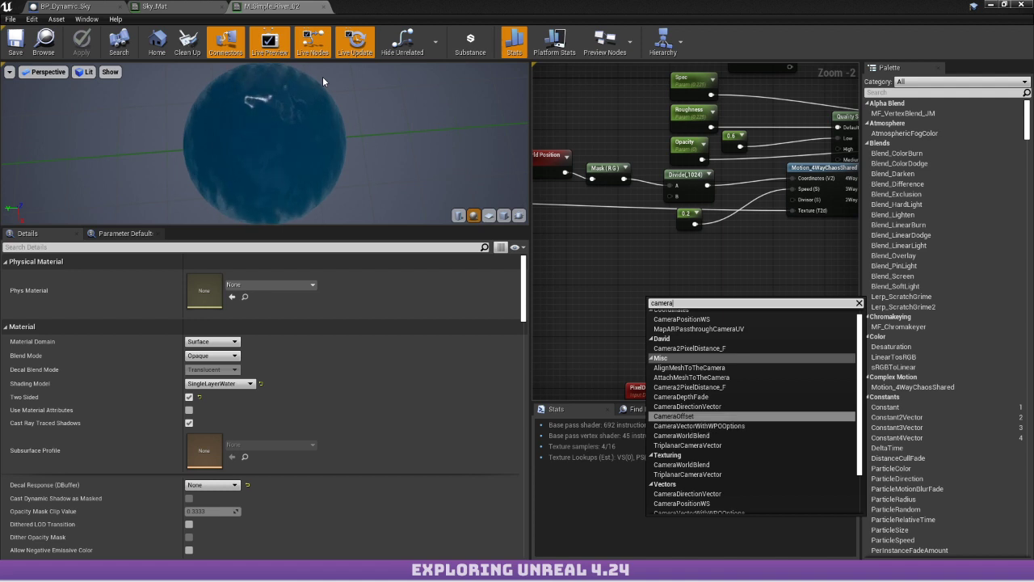
{"action": "key", "text": "Up"}
{"action": "key", "text": "Up"}
{"action": "key", "text": "Up"}
{"action": "key", "text": "Up"}
{"action": "key", "text": "Up"}
{"action": "key", "text": "Return"}
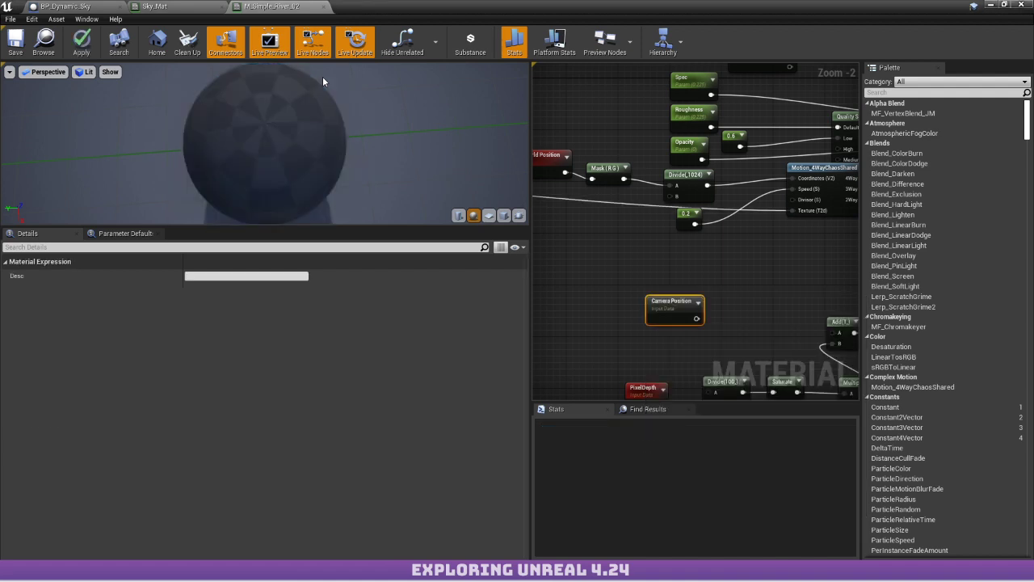
Add an Absolute World Position node and place it directly above the Camera Position node.
{"action": "right_click", "coordinate": [601, 276]}
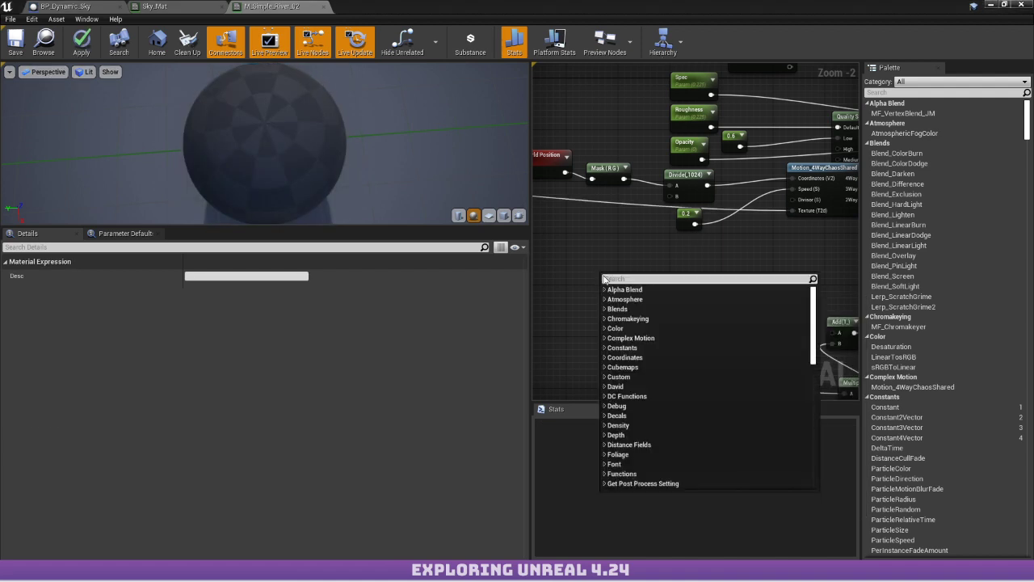
{"action": "type", "text": "world c"}
{"action": "key", "text": "Return"}
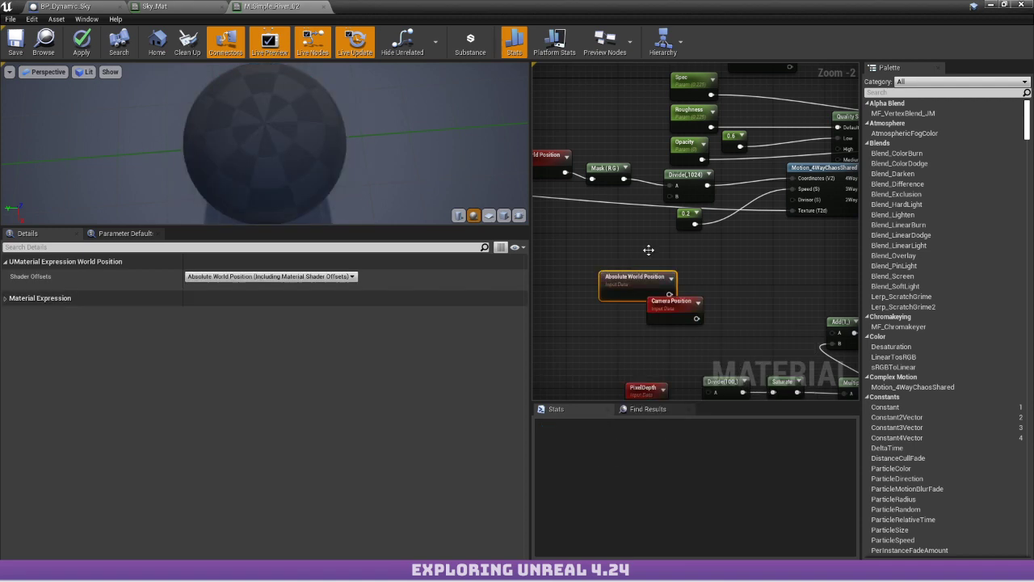
{"action": "left_click_drag", "start_coordinate": [647, 282], "coordinate": [666, 277]}
Add a Distance node fed by Absolute World Position into A and Camera Position into B.
{"action": "right_click_drag", "start_coordinate": [725, 261], "coordinate": [581, 249]}
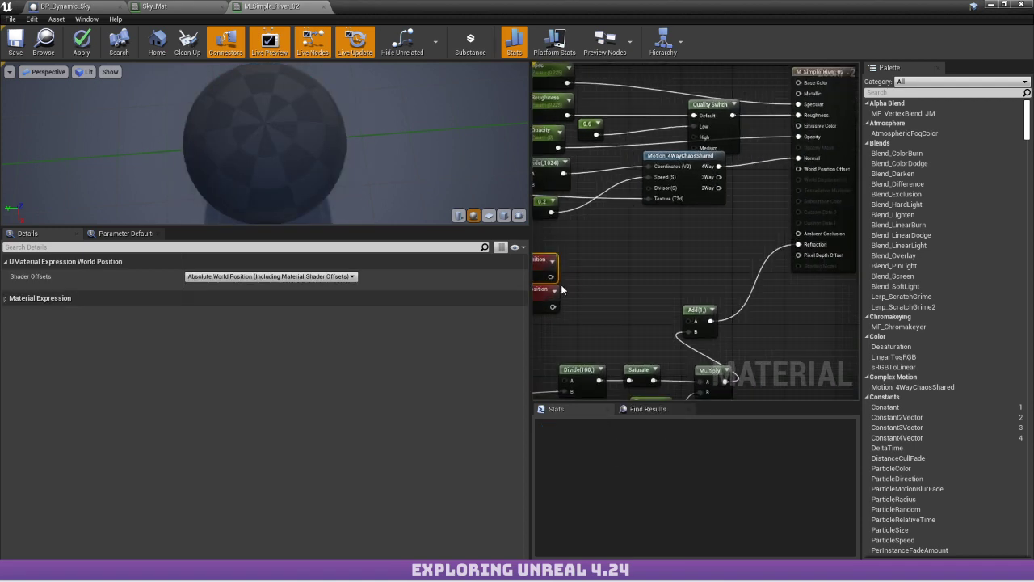
{"action": "left_click_drag", "start_coordinate": [551, 277], "coordinate": [621, 298]}
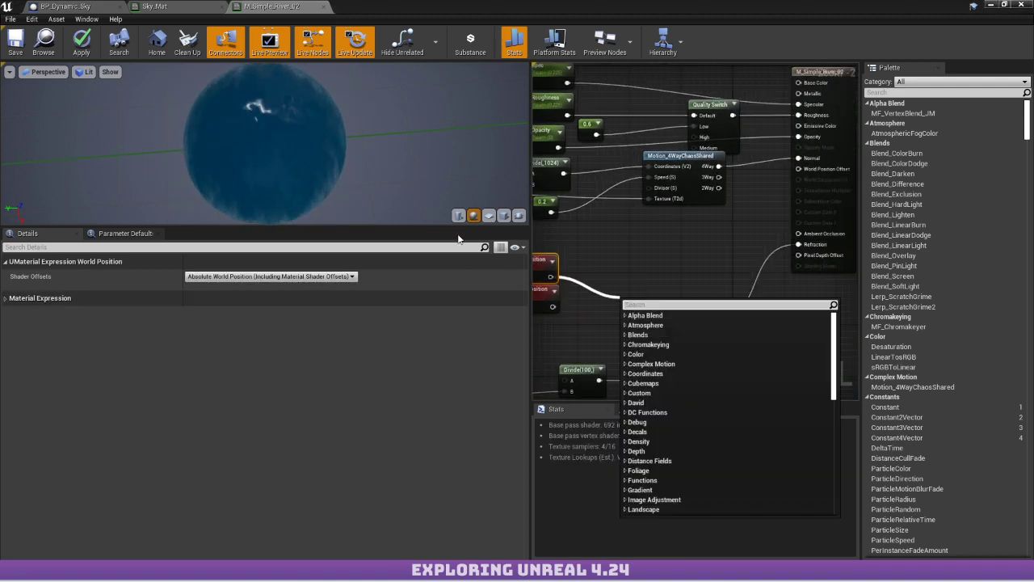
{"action": "type", "text": "disto"}
{"action": "key", "text": "BackSpace"}
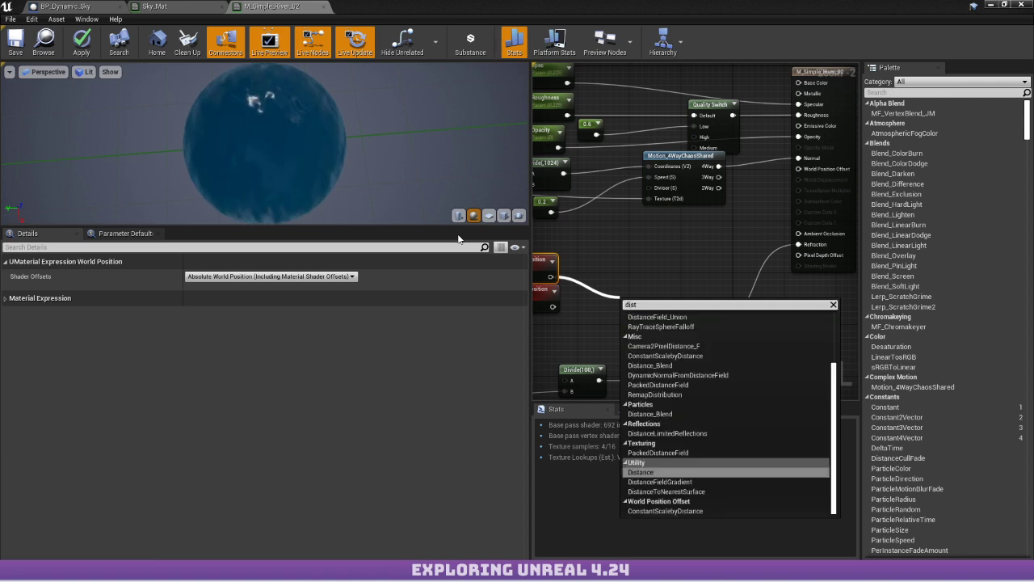
{"action": "type", "text": "a"}
{"action": "key", "text": "Return"}
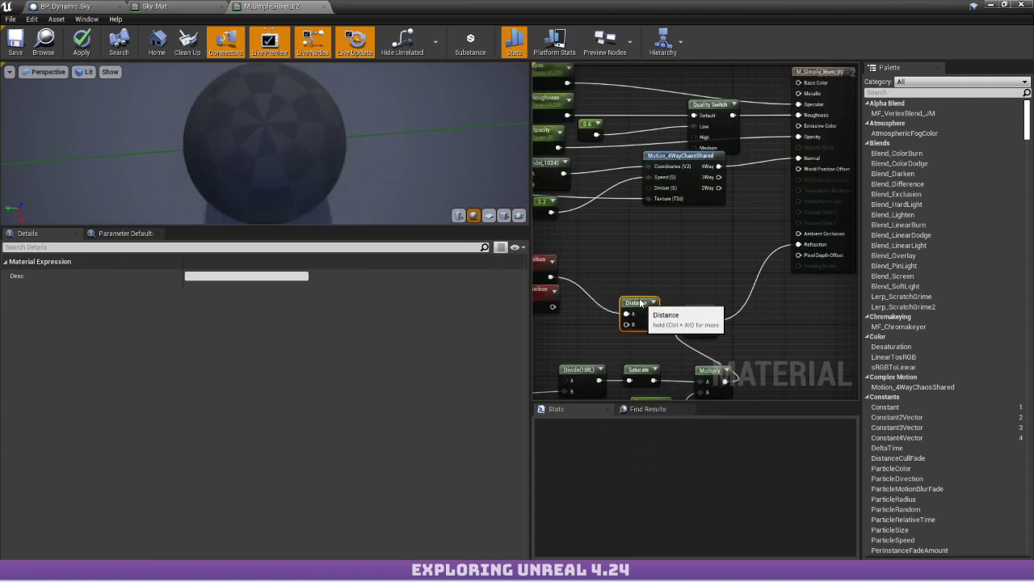
{"action": "left_click_drag", "start_coordinate": [640, 302], "coordinate": [558, 307]}
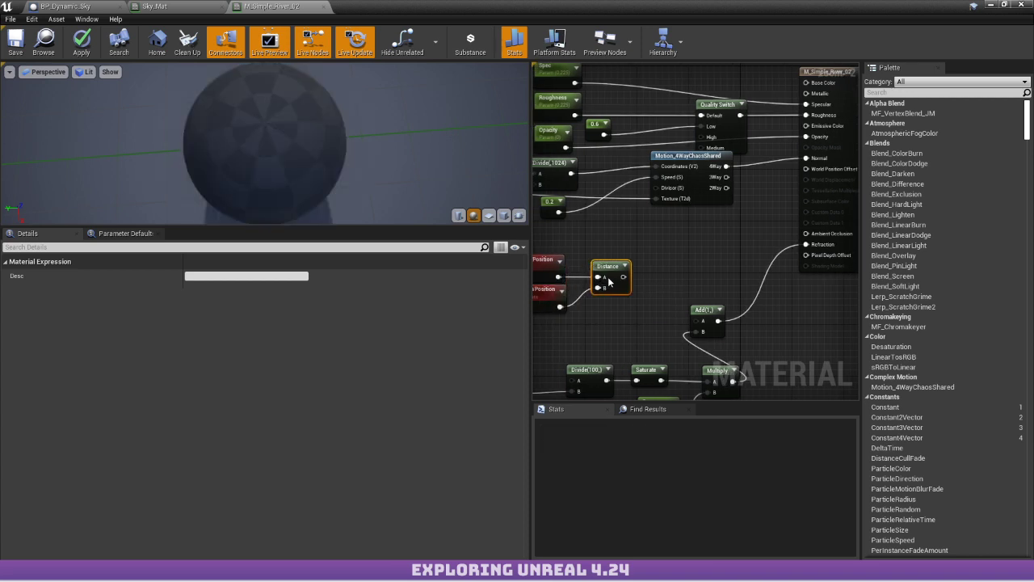
{"action": "right_click_drag", "start_coordinate": [533, 217], "coordinate": [567, 215]}
Add a Divide node fed by the Distance output and set its Const B to 10000.
{"action": "right_click_drag", "start_coordinate": [647, 263], "coordinate": [578, 257]}
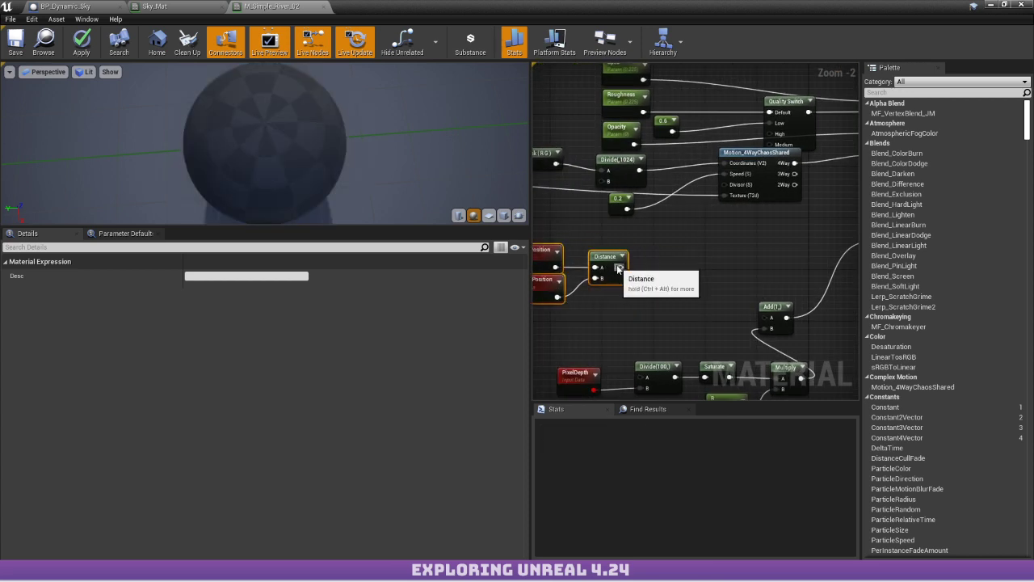
{"action": "left_click_drag", "start_coordinate": [621, 267], "coordinate": [641, 279]}
{"action": "type", "text": "dividi"}
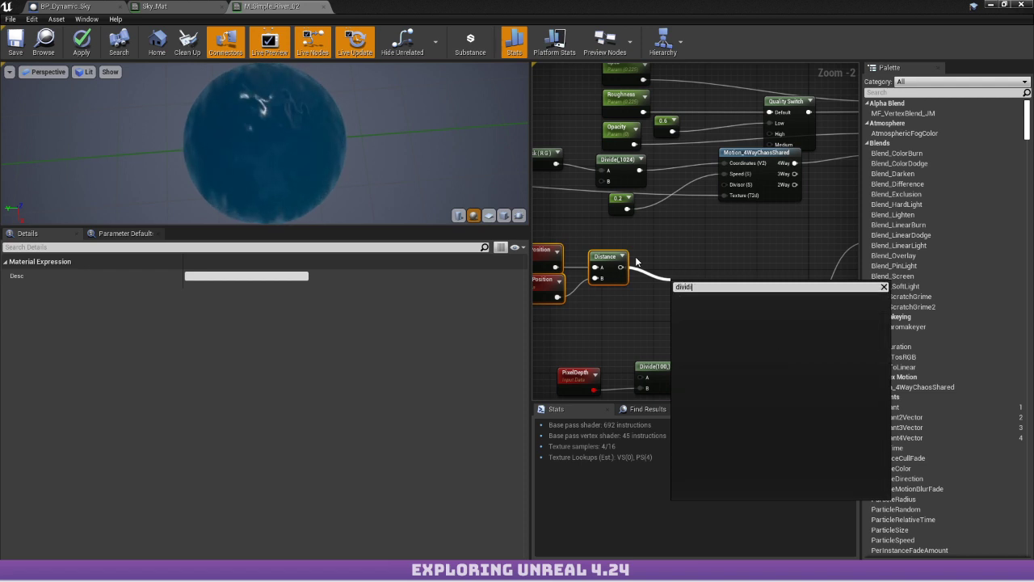
{"action": "key", "text": "BackSpace"}
{"action": "key", "text": "BackSpace"}
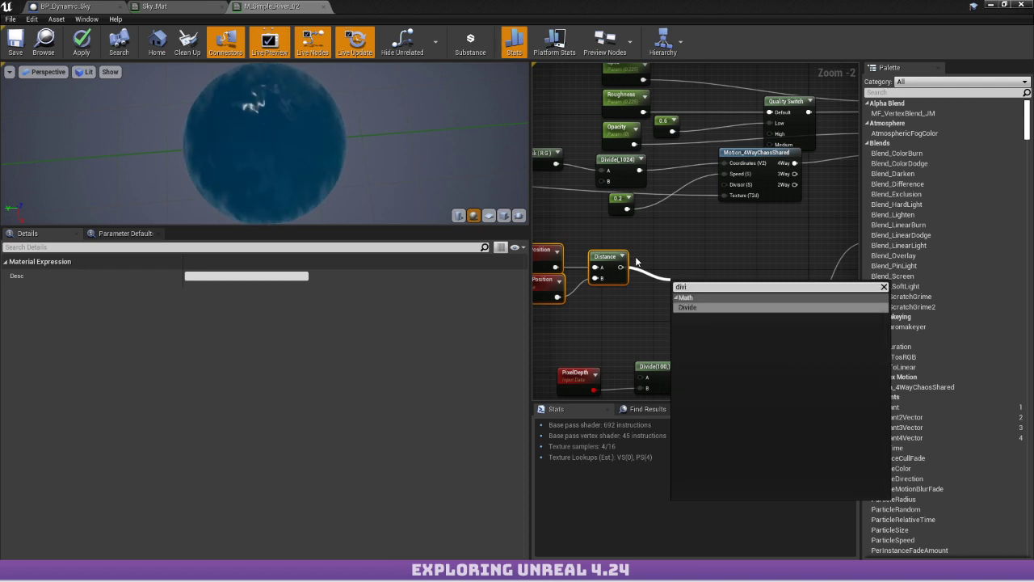
{"action": "key", "text": "Return"}
{"action": "left_click_drag", "start_coordinate": [214, 289], "coordinate": [237, 289]}
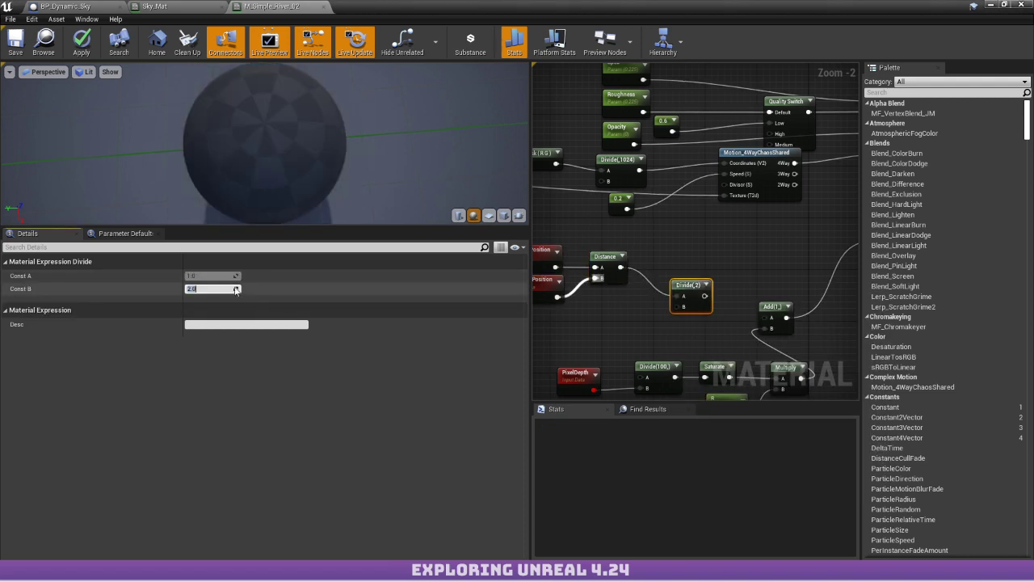
{"action": "left_click", "coordinate": [234, 288]}
{"action": "type", "text": "1000"}
{"action": "key", "text": "Return"}
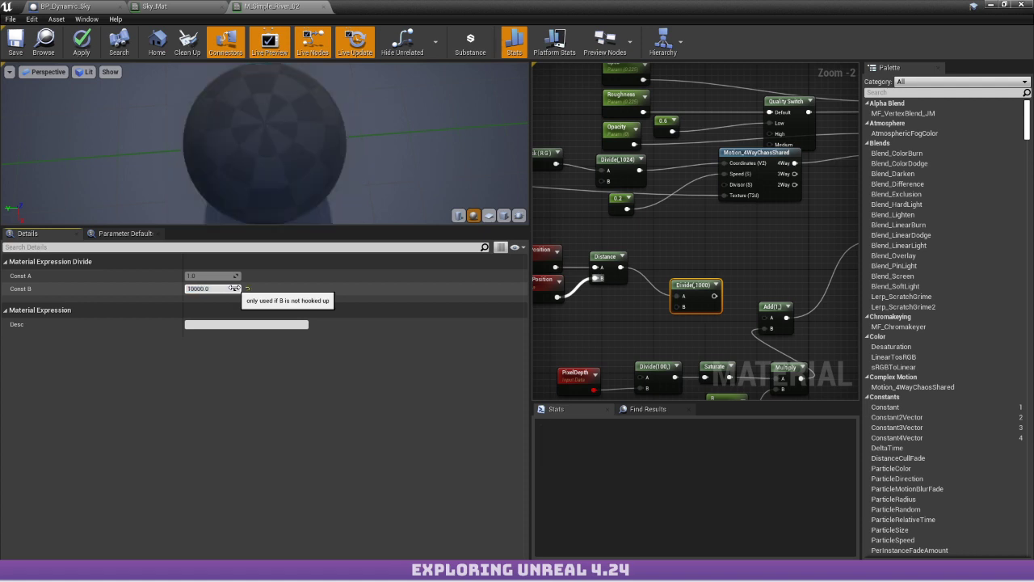
{"action": "right_click_drag", "start_coordinate": [705, 282], "coordinate": [668, 295]}
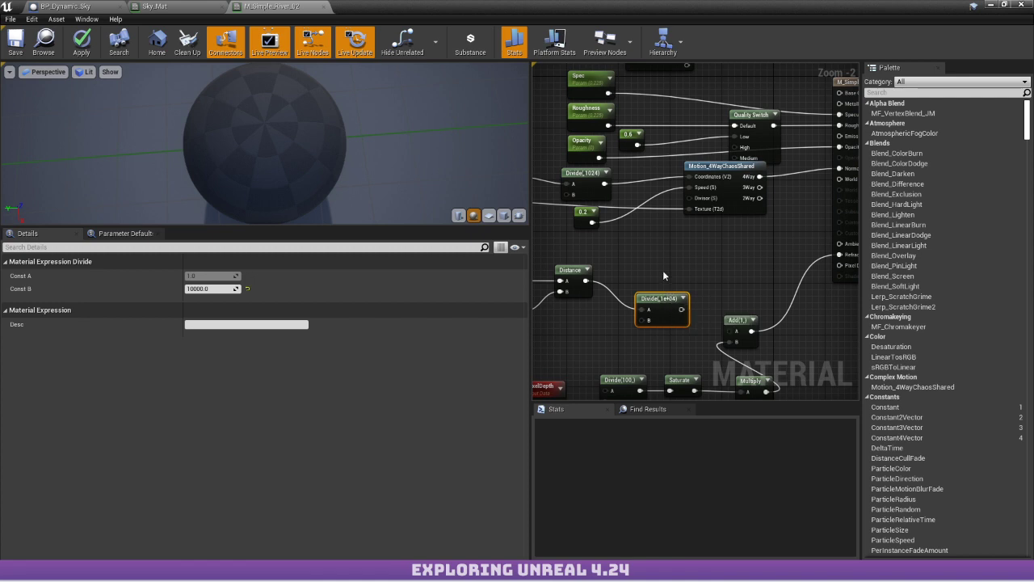
Add a LinearInterpolate node beside the Divide node, with the Divide output feeding its Alpha.
{"action": "right_click", "coordinate": [717, 282]}
{"action": "type", "text": "lerp"}
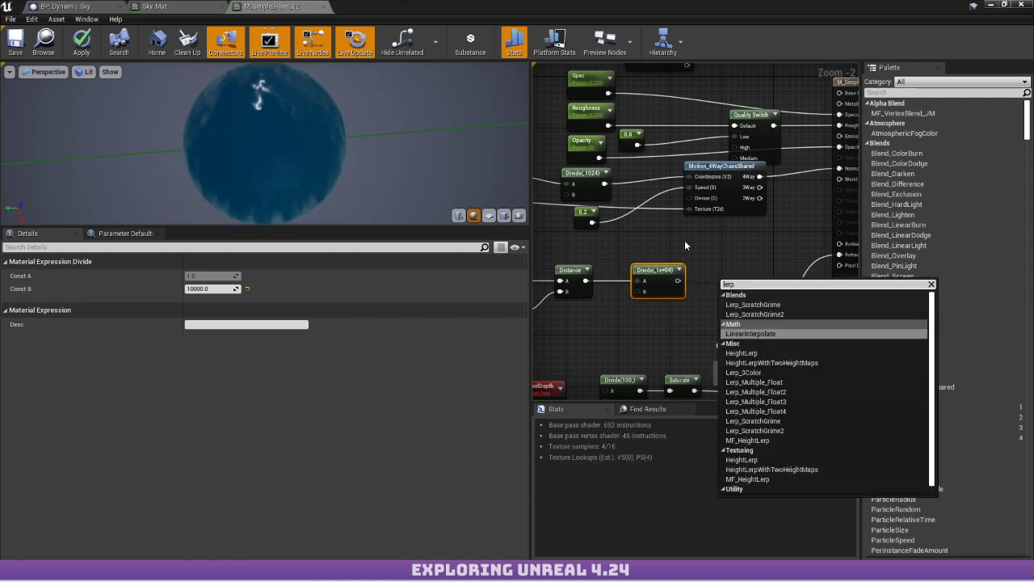
{"action": "key", "text": "Return"}
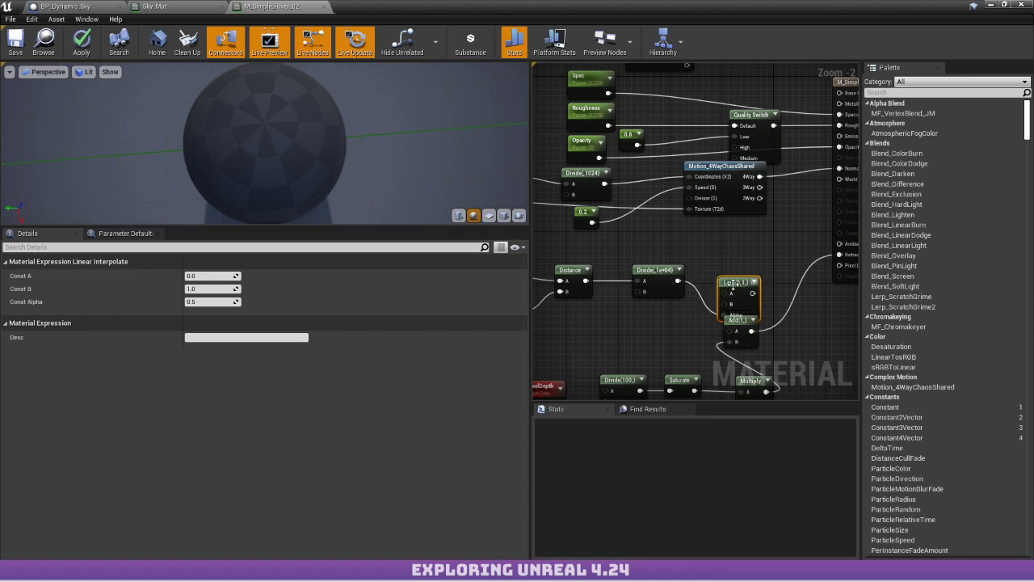
Route the Quality Switch output through the Lerp's A input into the material's Roughness and apply the material.
{"action": "right_click_drag", "start_coordinate": [757, 243], "coordinate": [678, 258]}
{"action": "right_click_drag", "start_coordinate": [604, 230], "coordinate": [648, 248]}
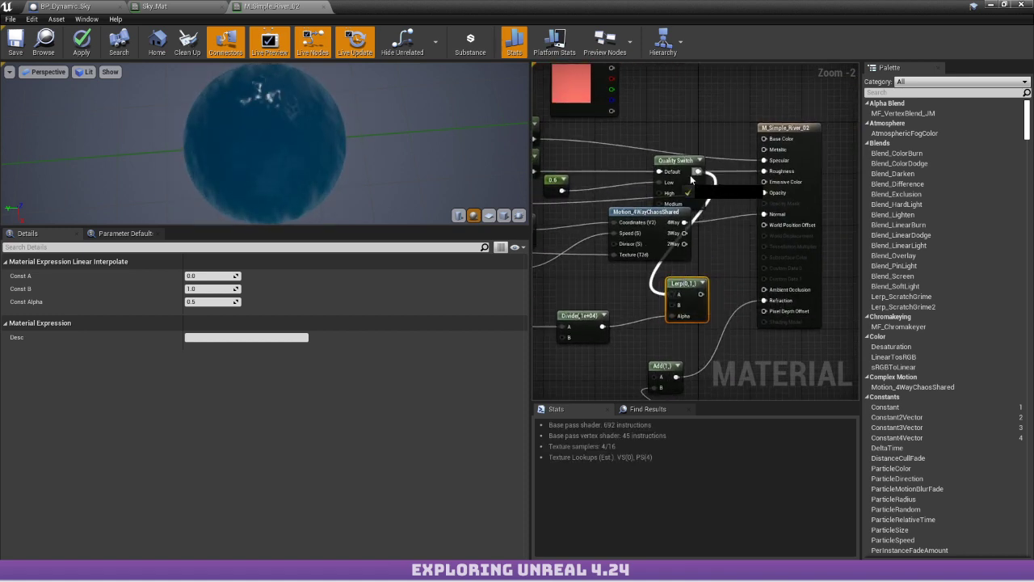
{"action": "left_click_drag", "start_coordinate": [699, 175], "coordinate": [764, 171]}
{"action": "left_click", "coordinate": [686, 125]}
{"action": "right_click_drag", "start_coordinate": [732, 151], "coordinate": [675, 158]}
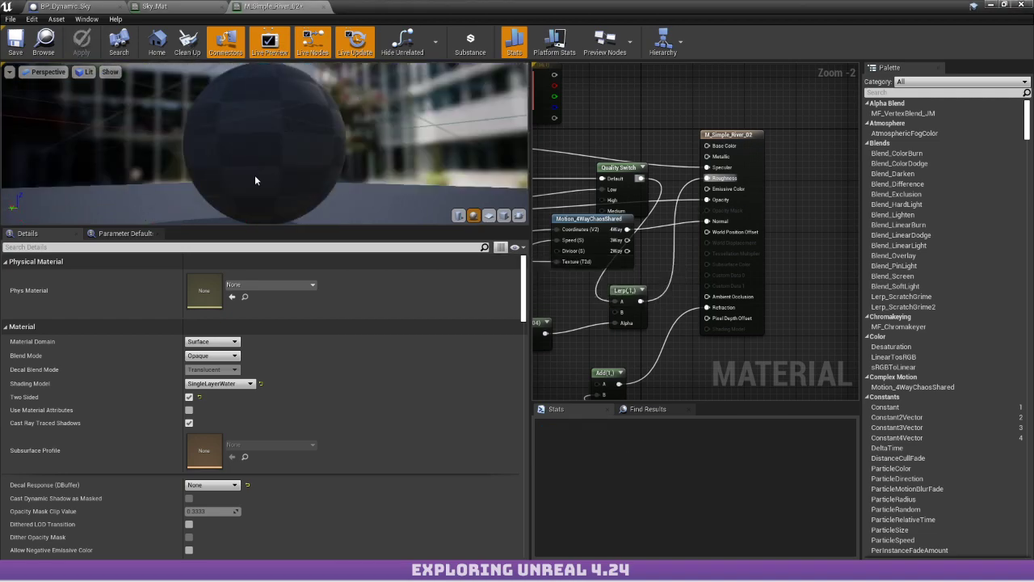
Shrink the material editor window out of the way and inspect the level's water surface from near and far.
{"action": "left_click_drag", "start_coordinate": [517, 6], "coordinate": [890, 400]}
{"action": "right_click_drag", "start_coordinate": [477, 303], "coordinate": [321, 326]}
{"action": "key", "text": "shift+1"}
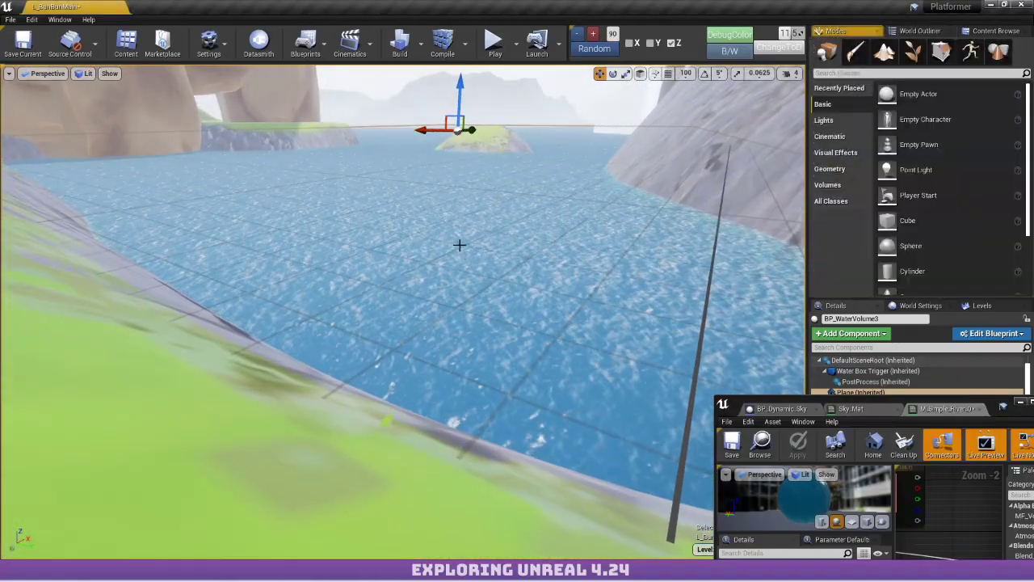
{"action": "right_click_drag", "start_coordinate": [460, 244], "coordinate": [404, 339]}
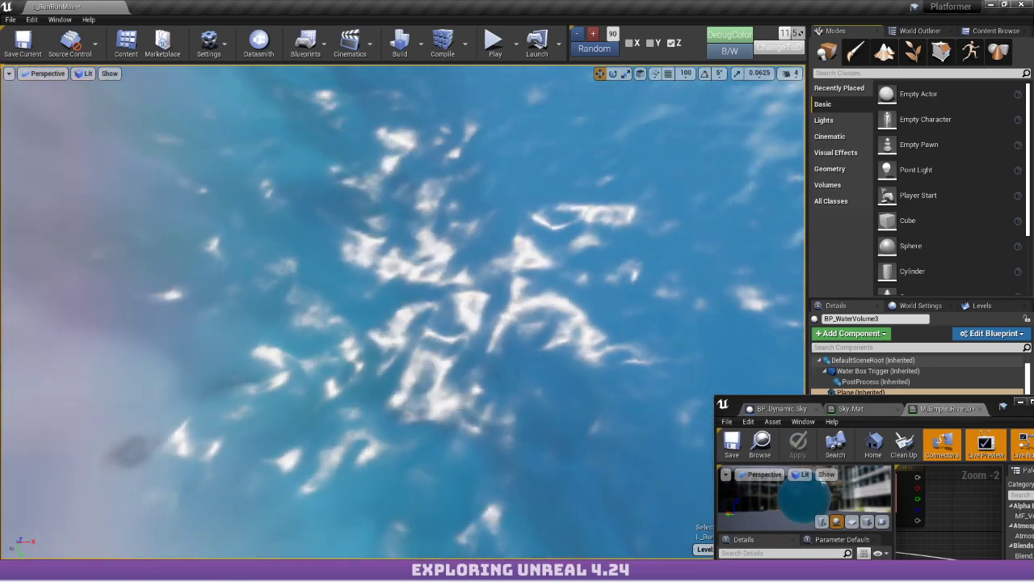
{"action": "right_click_drag", "start_coordinate": [638, 283], "coordinate": [638, 194]}
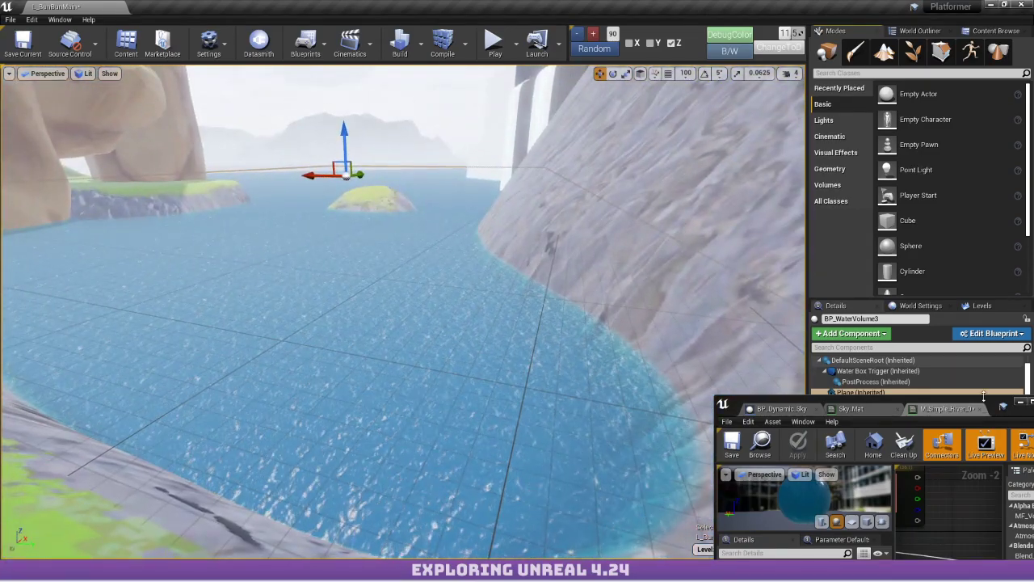
Assign M_Water_Transparent_Inst to the Element 0 material slot of the water volume's Plane component.
{"action": "left_click_drag", "start_coordinate": [984, 395], "coordinate": [730, 386]}
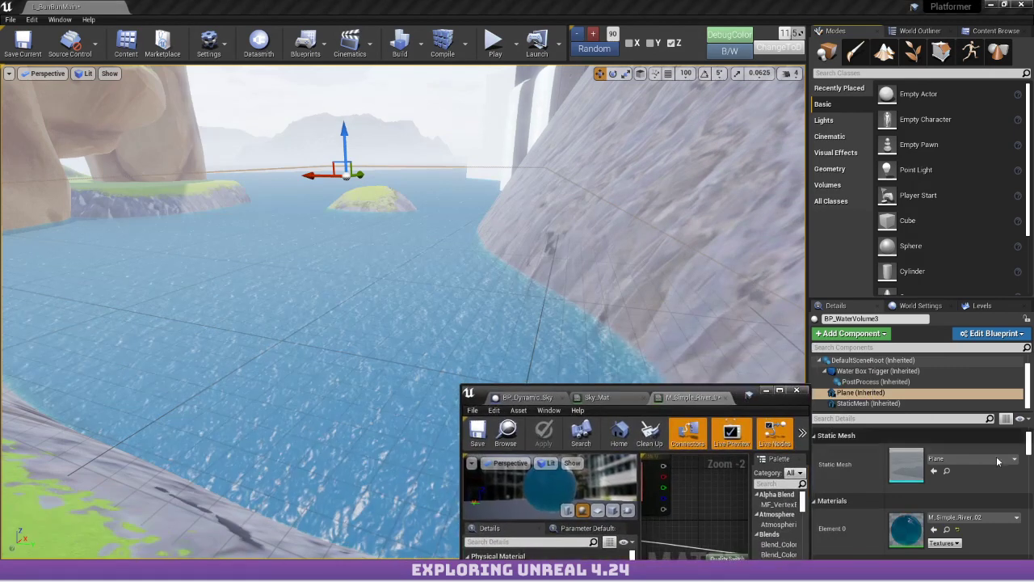
{"action": "left_click", "coordinate": [946, 529]}
{"action": "left_click", "coordinate": [974, 517]}
{"action": "type", "text": "wate"}
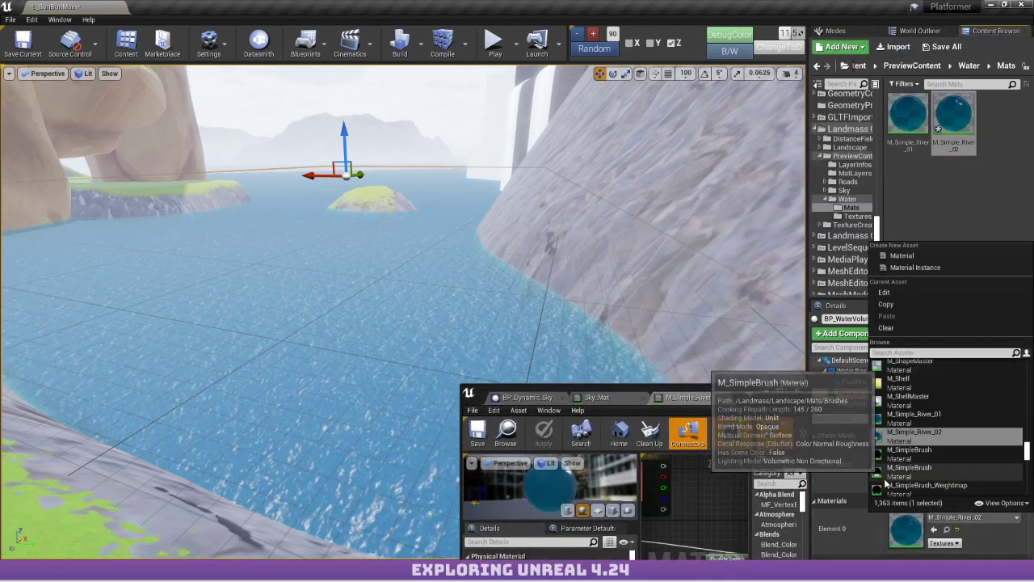
{"action": "type", "text": "r tra"}
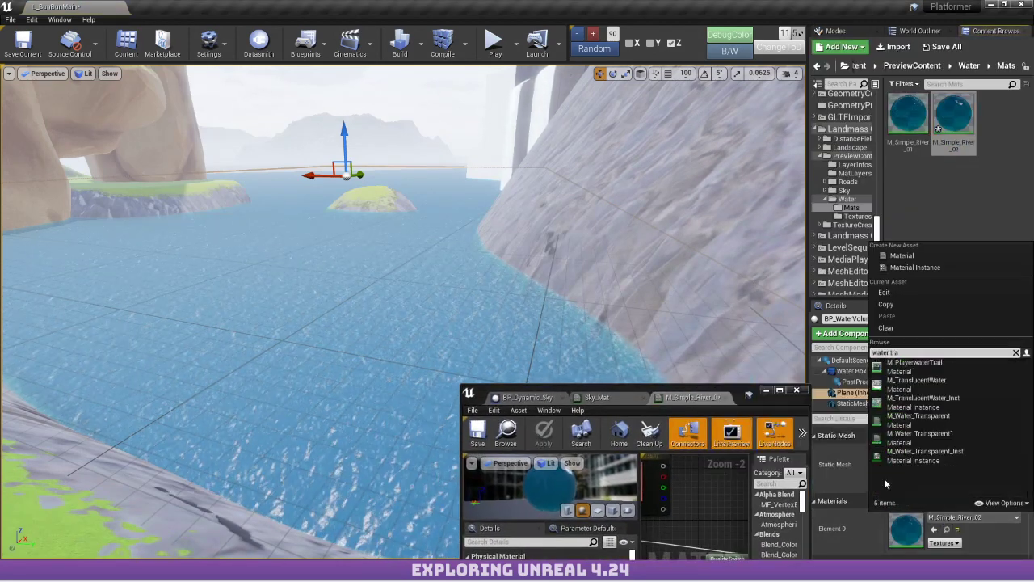
{"action": "key", "text": "Down"}
{"action": "key", "text": "Down"}
{"action": "key", "text": "Down"}
{"action": "key", "text": "Down"}
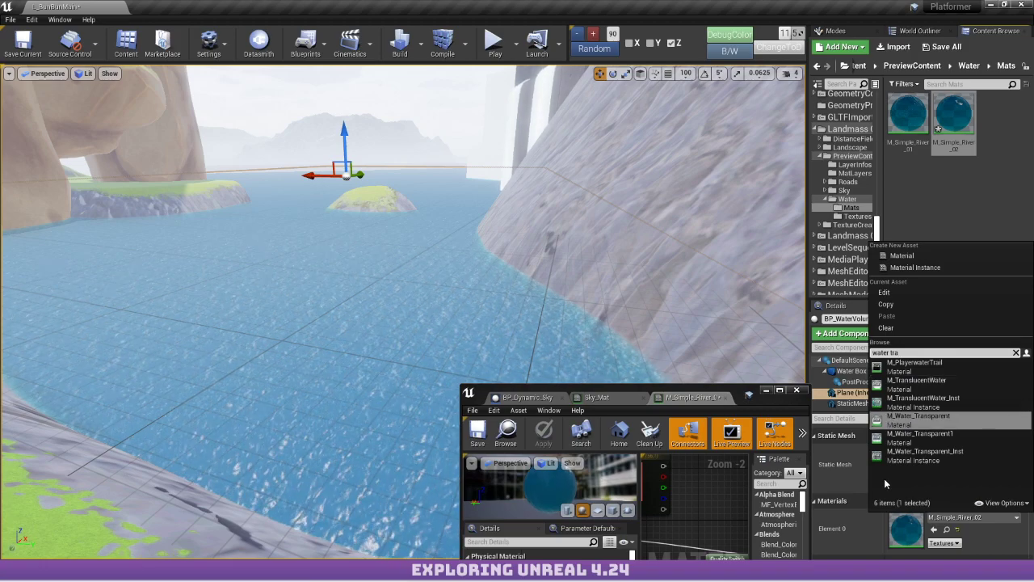
{"action": "key", "text": "Down"}
{"action": "key", "text": "Down"}
{"action": "key", "text": "Return"}
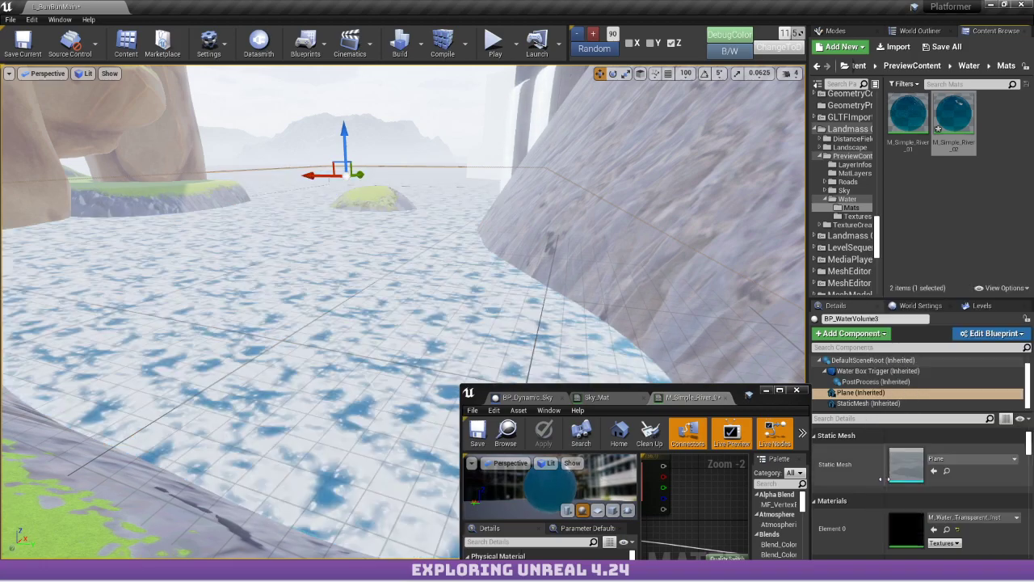
View the new water in the level, and open M_Water_Transparent_Inst and its parent material M_Water_Transparent.
{"action": "right_click_drag", "start_coordinate": [484, 265], "coordinate": [619, 270]}
{"action": "key", "text": "w"}
{"action": "key", "text": "s"}
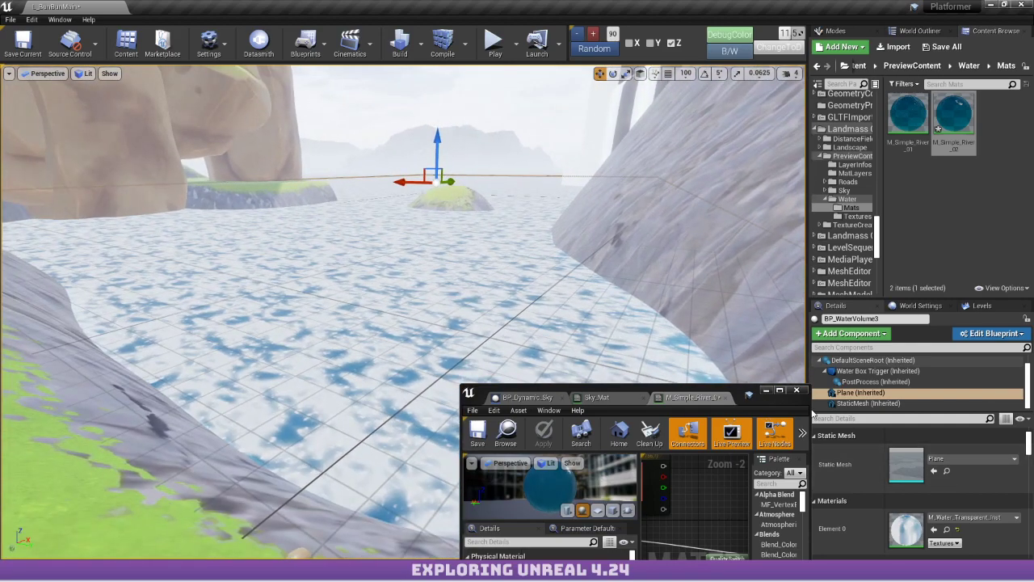
{"action": "double_click", "coordinate": [922, 529]}
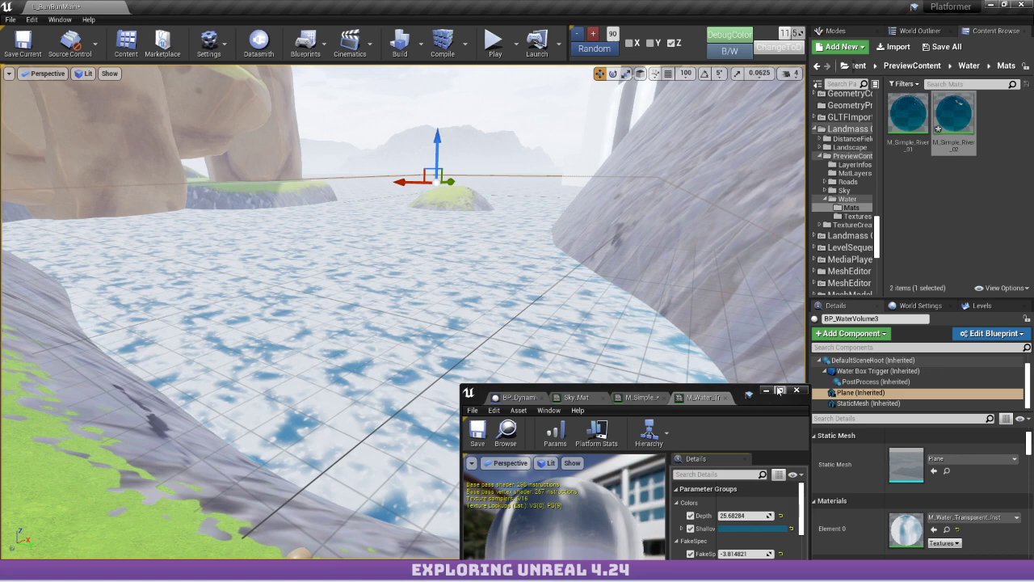
{"action": "left_click", "coordinate": [779, 390]}
{"action": "scroll", "coordinate": [788, 304], "scroll_direction": "down", "scroll_amount": 10}
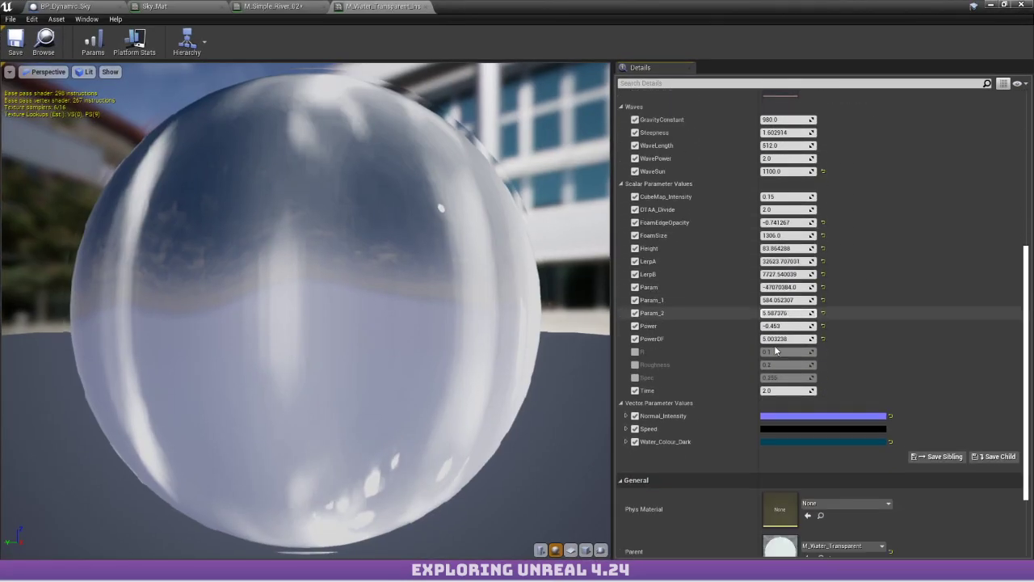
{"action": "double_click", "coordinate": [781, 457]}
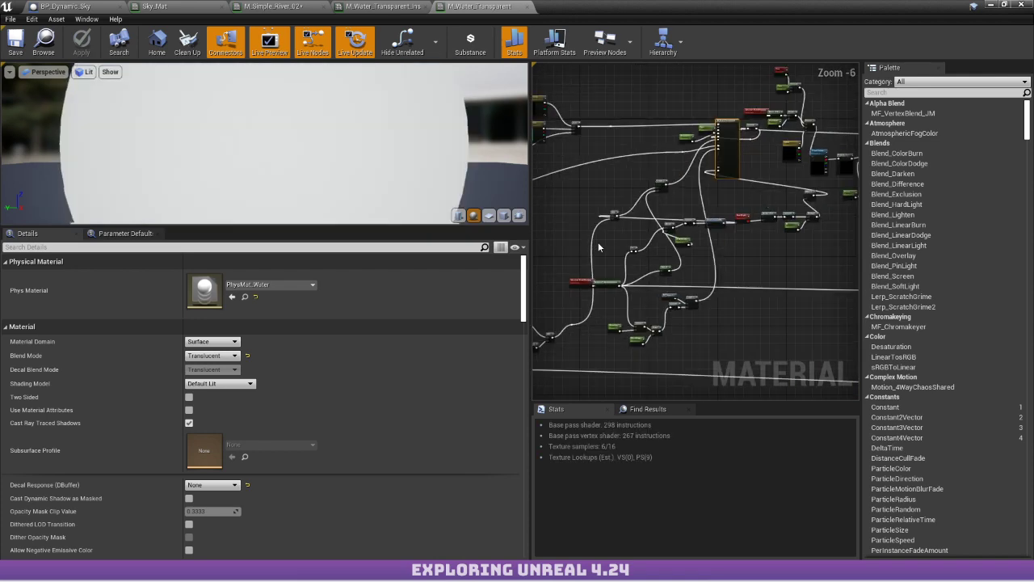
Examine the M_Water_Transparent node graph, following the branches that feed the main material node.
{"action": "scroll", "coordinate": [598, 242], "scroll_direction": "up", "scroll_amount": 6}
{"action": "right_click_drag", "start_coordinate": [597, 242], "coordinate": [739, 186]}
{"action": "scroll", "coordinate": [738, 187], "scroll_direction": "down", "scroll_amount": 2}
{"action": "right_click_drag", "start_coordinate": [819, 238], "coordinate": [695, 164]}
{"action": "right_click_drag", "start_coordinate": [777, 176], "coordinate": [720, 186]}
{"action": "scroll", "coordinate": [719, 187], "scroll_direction": "down", "scroll_amount": 2}
{"action": "scroll", "coordinate": [720, 186], "scroll_direction": "down", "scroll_amount": 1}
{"action": "right_click_drag", "start_coordinate": [798, 161], "coordinate": [716, 258]}
{"action": "right_click_drag", "start_coordinate": [730, 219], "coordinate": [602, 270]}
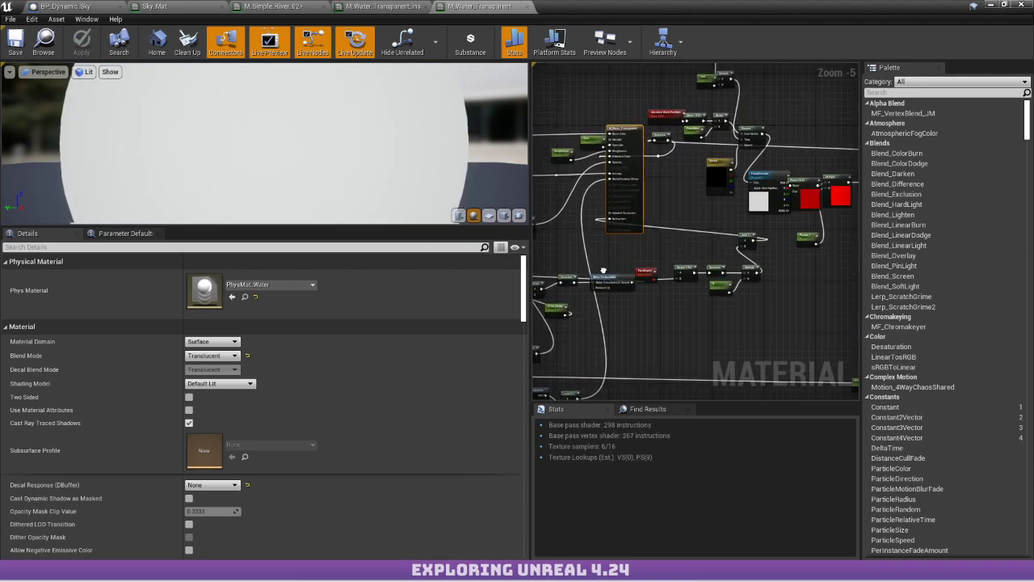
{"action": "scroll", "coordinate": [626, 176], "scroll_direction": "up", "scroll_amount": 5}
{"action": "scroll", "coordinate": [608, 168], "scroll_direction": "down", "scroll_amount": 2}
{"action": "right_click_drag", "start_coordinate": [607, 168], "coordinate": [858, 66]}
{"action": "scroll", "coordinate": [616, 173], "scroll_direction": "down", "scroll_amount": 1}
{"action": "right_click_drag", "start_coordinate": [716, 242], "coordinate": [796, 168]}
{"action": "scroll", "coordinate": [757, 187], "scroll_direction": "down", "scroll_amount": 1}
{"action": "scroll", "coordinate": [832, 129], "scroll_direction": "down", "scroll_amount": 2}
{"action": "scroll", "coordinate": [743, 218], "scroll_direction": "up", "scroll_amount": 3}
{"action": "scroll", "coordinate": [732, 140], "scroll_direction": "down", "scroll_amount": 1}
{"action": "right_click_drag", "start_coordinate": [732, 140], "coordinate": [575, 280]}
{"action": "scroll", "coordinate": [677, 170], "scroll_direction": "down", "scroll_amount": 1}
{"action": "scroll", "coordinate": [656, 230], "scroll_direction": "down", "scroll_amount": 1}
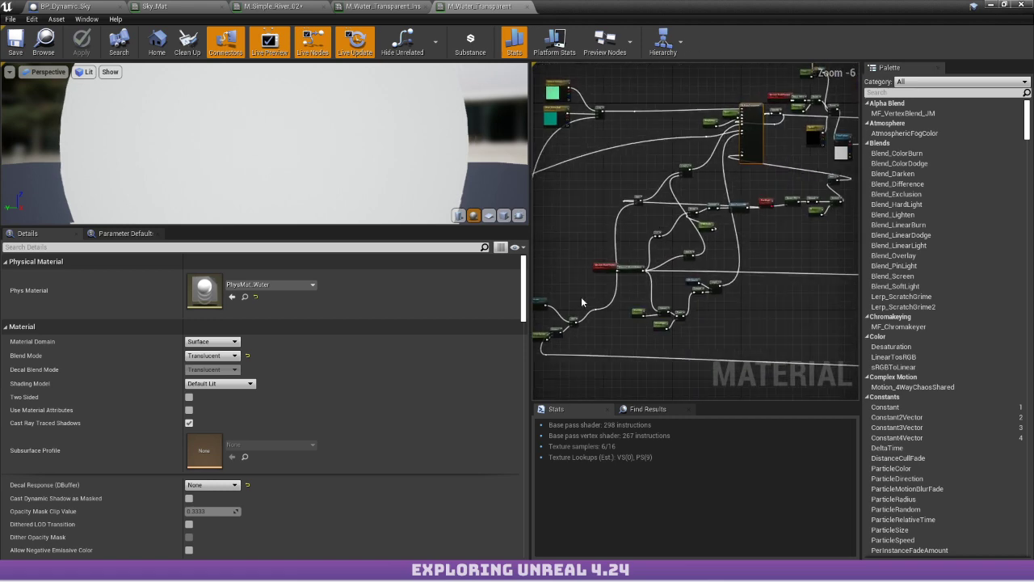
{"action": "scroll", "coordinate": [592, 311], "scroll_direction": "up", "scroll_amount": 1}
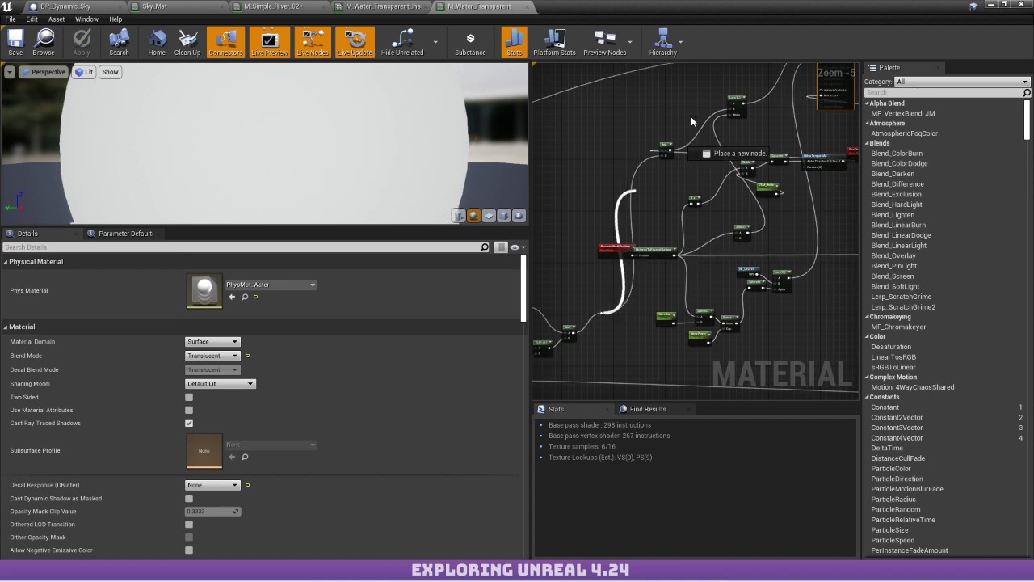
Try connecting the output of the node chain at the graph's lower left to M_Water_Transparent's Opacity and check the preview sphere.
{"action": "left_click_drag", "start_coordinate": [690, 117], "coordinate": [757, 141]}
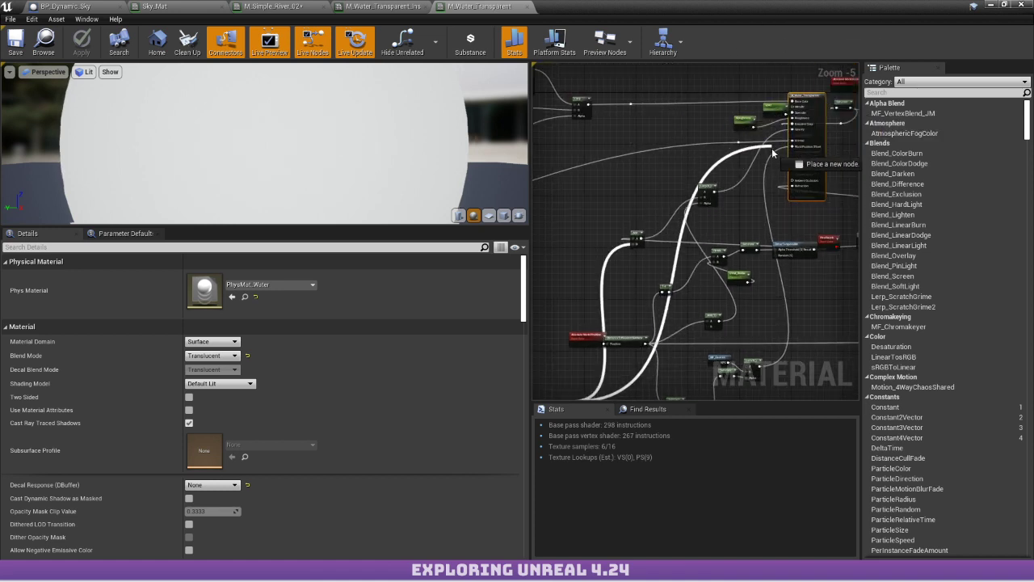
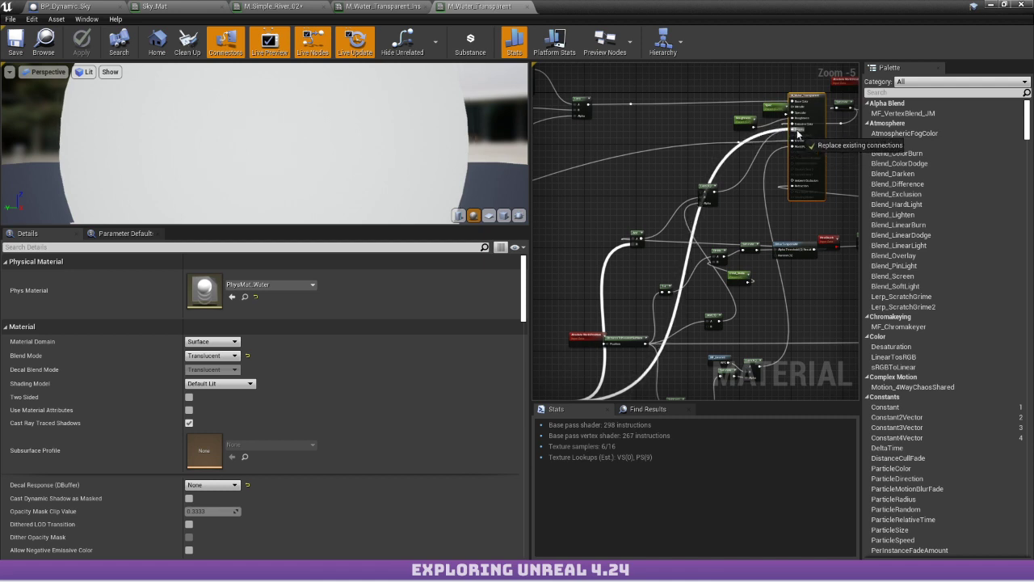
{"action": "right_click_drag", "start_coordinate": [362, 180], "coordinate": [363, 211]}
{"action": "left_click_drag", "start_coordinate": [363, 181], "coordinate": [362, 219]}
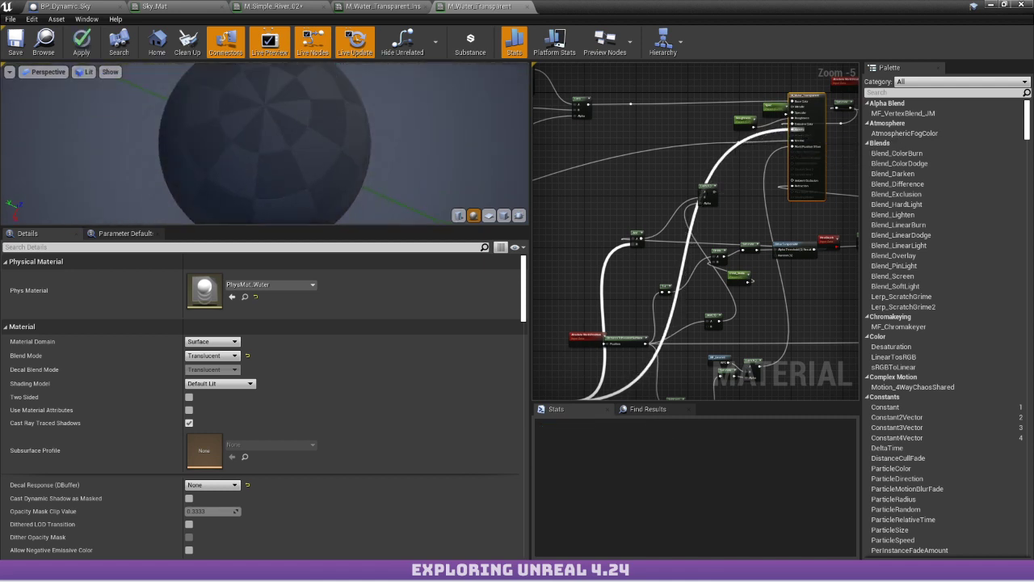
{"action": "left_click_drag", "start_coordinate": [295, 155], "coordinate": [296, 97]}
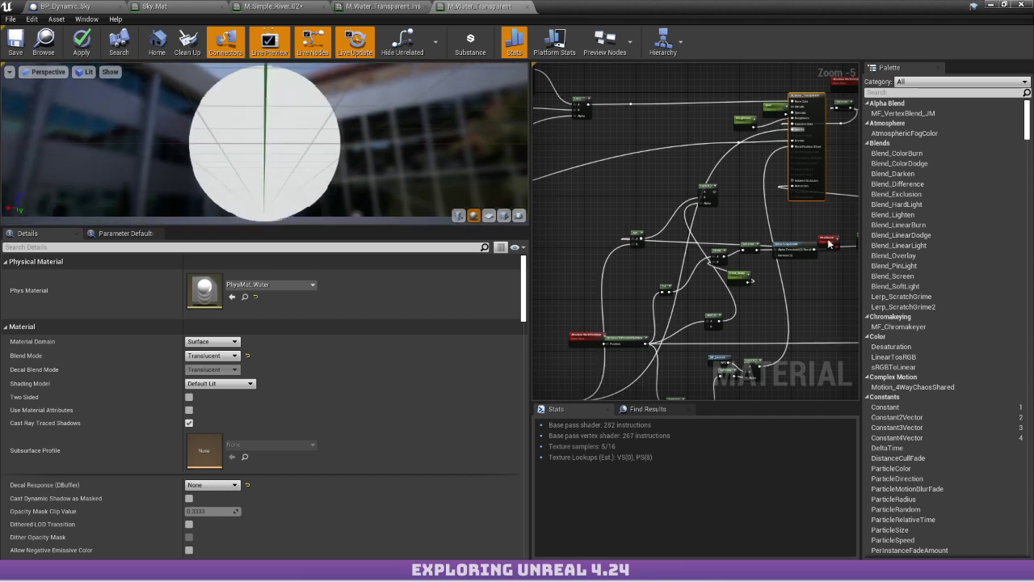
Undo the Opacity rewiring and close the M_Water_Transparent material editor.
{"action": "right_click_drag", "start_coordinate": [731, 195], "coordinate": [277, 212]}
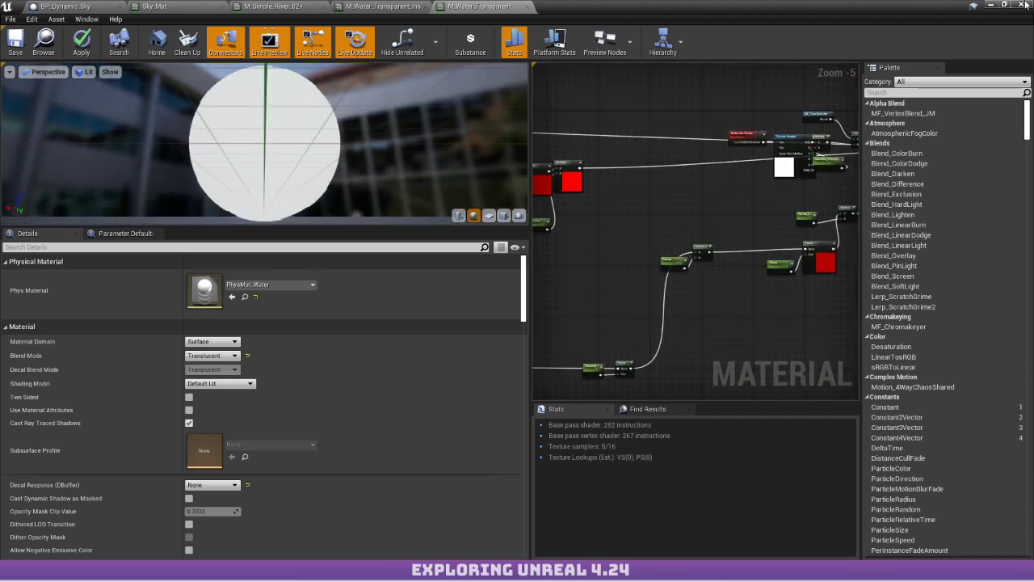
{"action": "key", "text": "ctrl+z"}
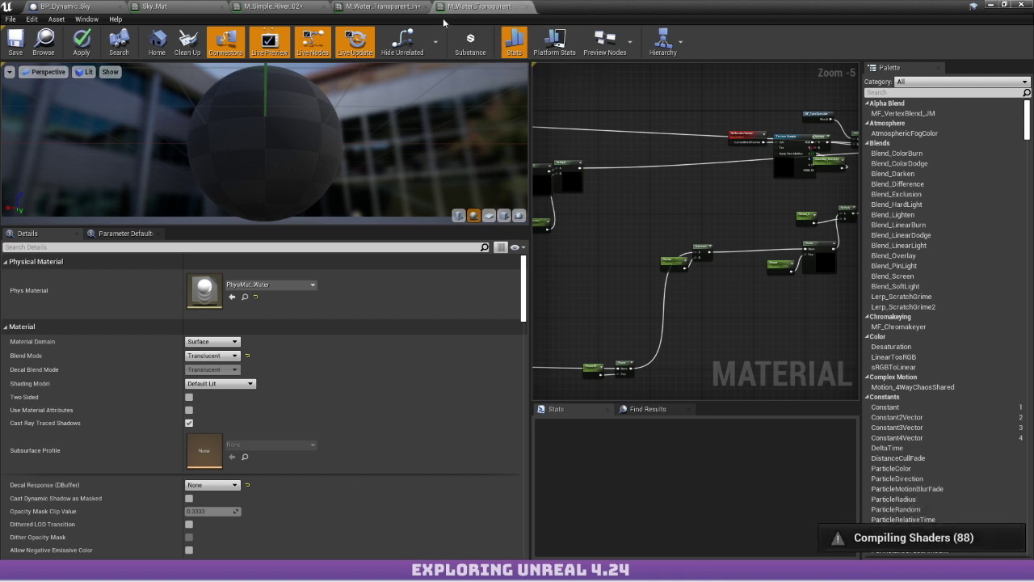
{"action": "left_click", "coordinate": [527, 7]}
{"action": "left_click", "coordinate": [587, 324]}
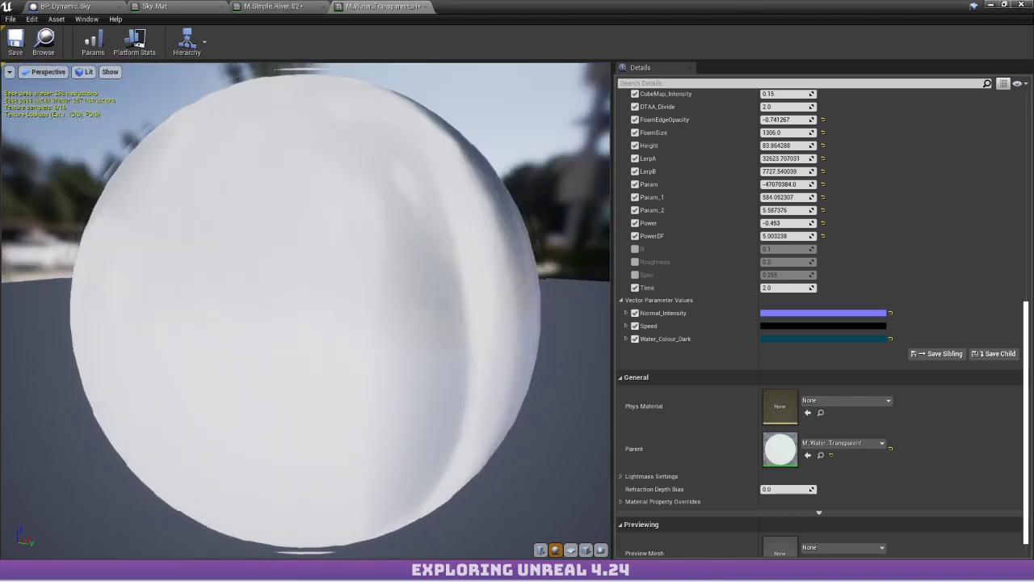
Locate M_Water_Transparent_Inst in the project's Water folder and reopen the M_Water_Transparent material from there.
{"action": "double_click", "coordinate": [510, 10]}
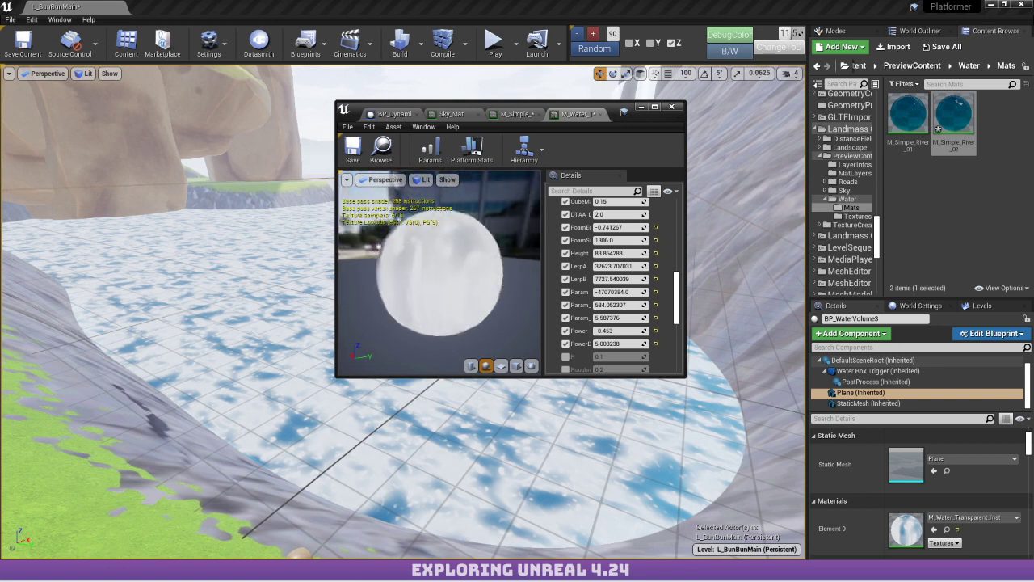
{"action": "left_click_drag", "start_coordinate": [622, 112], "coordinate": [577, 120]}
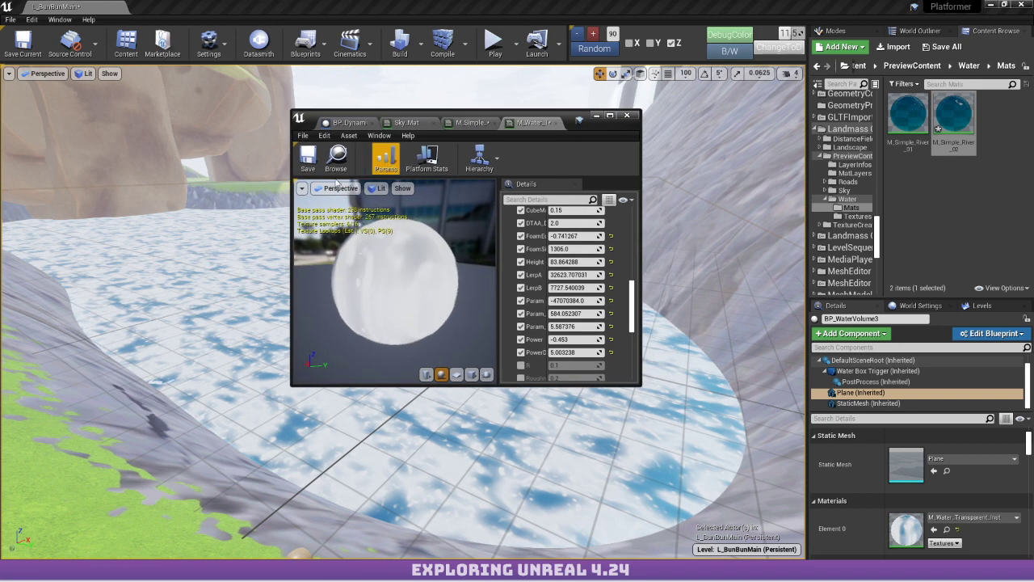
{"action": "left_click", "coordinate": [336, 155]}
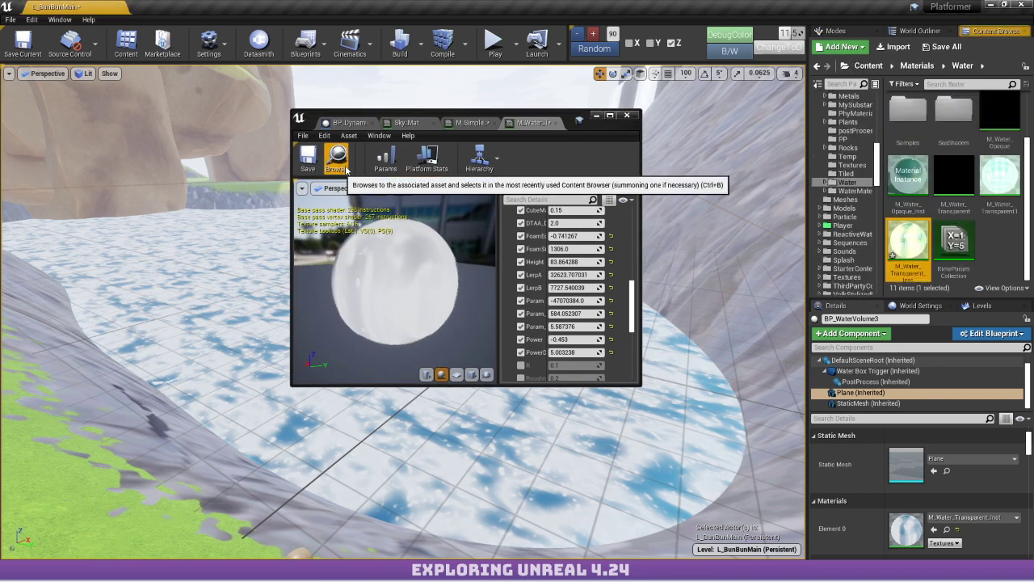
{"action": "double_click", "coordinate": [930, 176]}
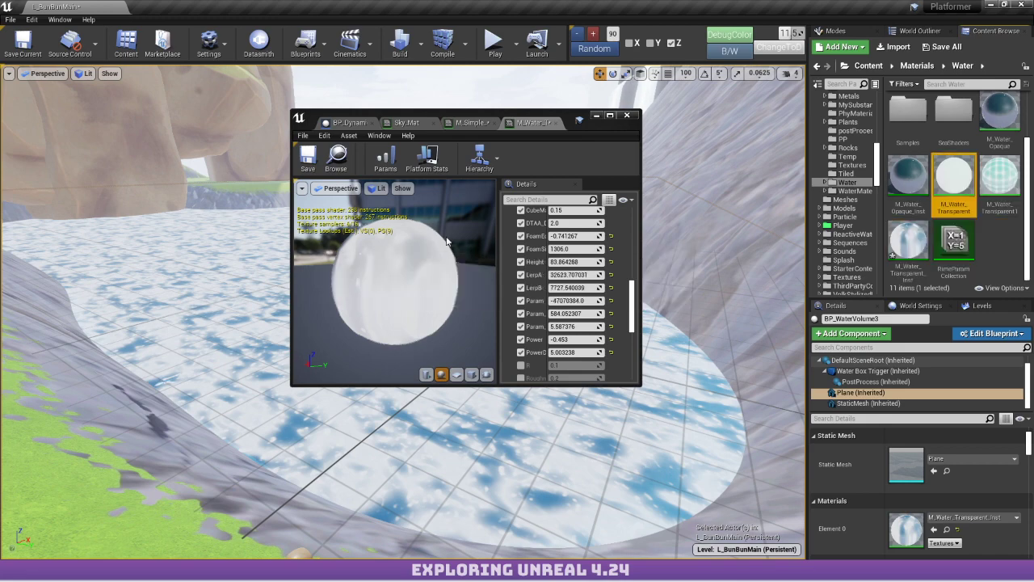
{"action": "left_click", "coordinate": [610, 116]}
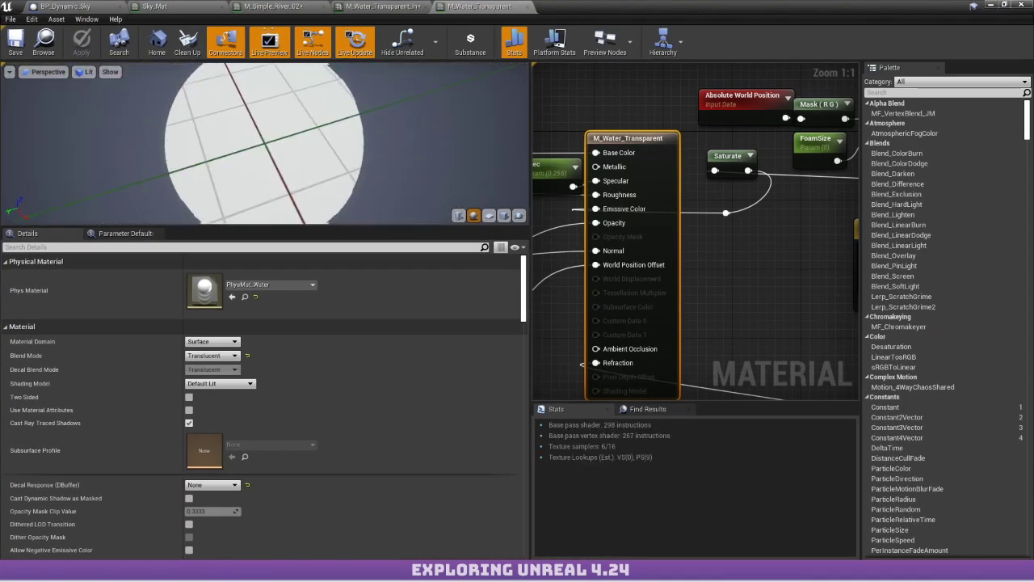
Open M_Water_Opaque_Inst from the Water folder in an enlarged editor and examine its preview sphere from above.
{"action": "left_click", "coordinate": [76, 5]}
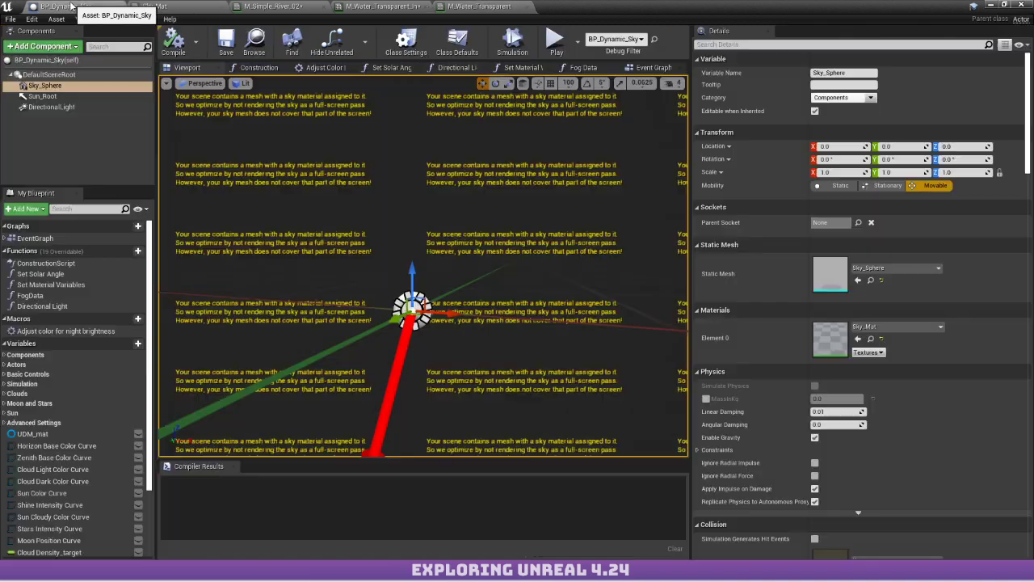
{"action": "left_click_drag", "start_coordinate": [626, 7], "coordinate": [395, 170]}
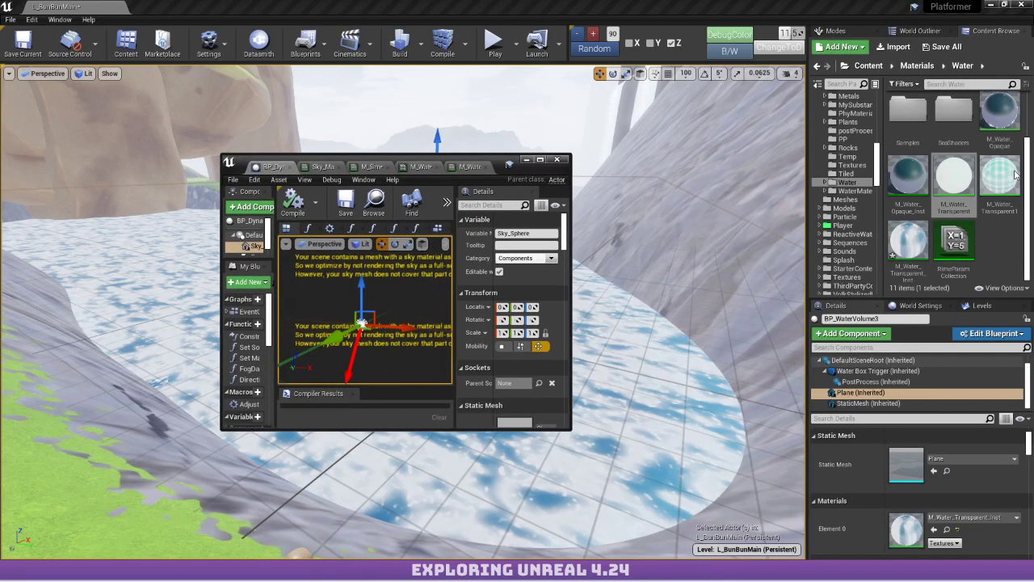
{"action": "double_click", "coordinate": [905, 189]}
{"action": "left_click", "coordinate": [540, 159]}
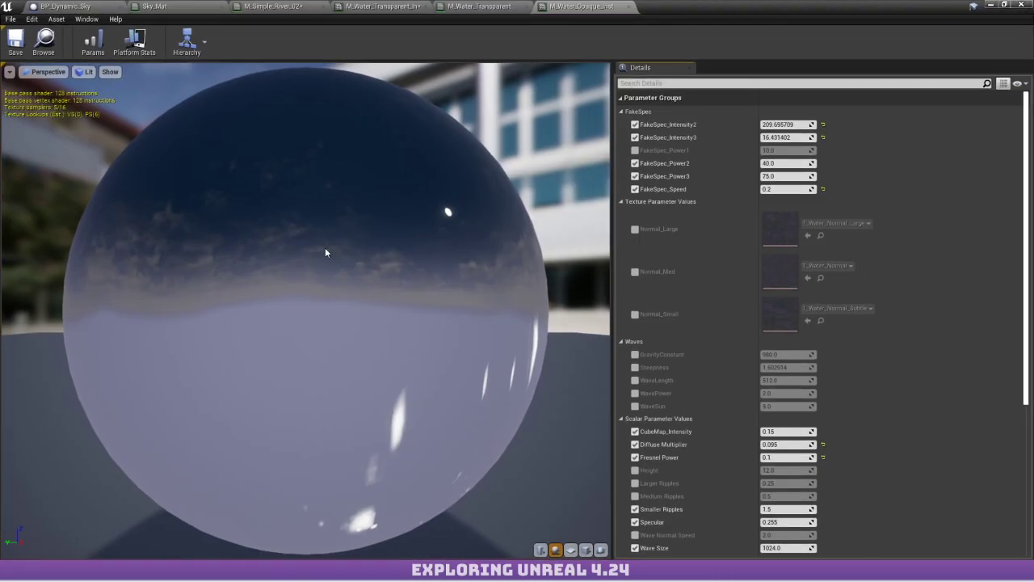
{"action": "left_click_drag", "start_coordinate": [326, 247], "coordinate": [428, 248]}
{"action": "left_click_drag", "start_coordinate": [383, 198], "coordinate": [392, 379]}
{"action": "scroll", "coordinate": [383, 198], "scroll_direction": "down", "scroll_amount": 5}
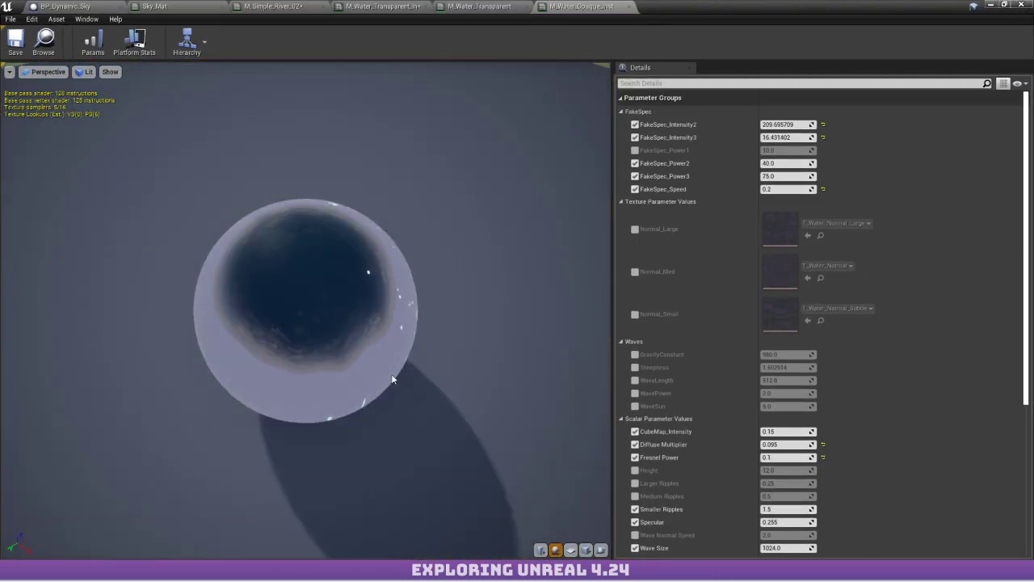
Show the M_Water_Opaque_Inst preview on a cube and examine the water surface on its upper face from several angles.
{"action": "left_click", "coordinate": [571, 549]}
{"action": "left_click", "coordinate": [585, 549]}
{"action": "left_click_drag", "start_coordinate": [557, 531], "coordinate": [387, 387]}
{"action": "right_click_drag", "start_coordinate": [419, 203], "coordinate": [330, 164]}
{"action": "middle_click_drag", "start_coordinate": [330, 164], "coordinate": [330, 81]}
{"action": "mouse_move", "coordinate": [404, 255]}
{"action": "left_mouse_down"}
{"action": "mouse_move", "coordinate": [307, 256]}
{"action": "mouse_move", "coordinate": [501, 255]}
{"action": "mouse_move", "coordinate": [404, 255]}
{"action": "left_mouse_up"}
{"action": "right_click_drag", "start_coordinate": [404, 255], "coordinate": [485, 295]}
{"action": "left_click_drag", "start_coordinate": [404, 255], "coordinate": [323, 235]}
{"action": "left_click_drag", "start_coordinate": [182, 229], "coordinate": [193, 228]}
{"action": "right_click_drag", "start_coordinate": [194, 229], "coordinate": [162, 194]}
{"action": "left_click_drag", "start_coordinate": [194, 229], "coordinate": [81, 105]}
{"action": "left_click_drag", "start_coordinate": [305, 310], "coordinate": [436, 241]}
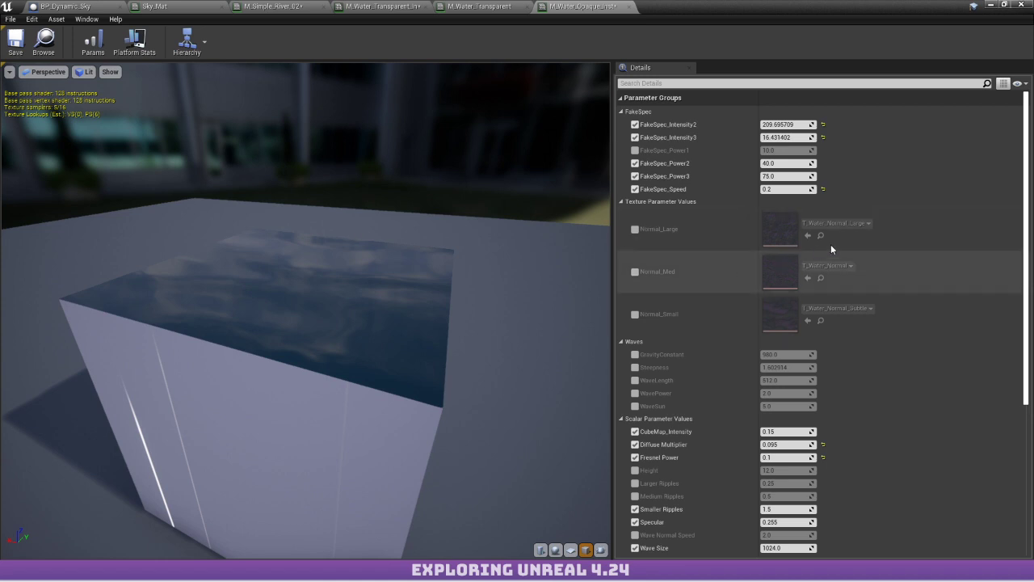
Open the parent material M_Water_Opaque from the instance and examine its node graph and preview sphere from above and from the side.
{"action": "scroll", "coordinate": [824, 267], "scroll_direction": "down", "scroll_amount": 8}
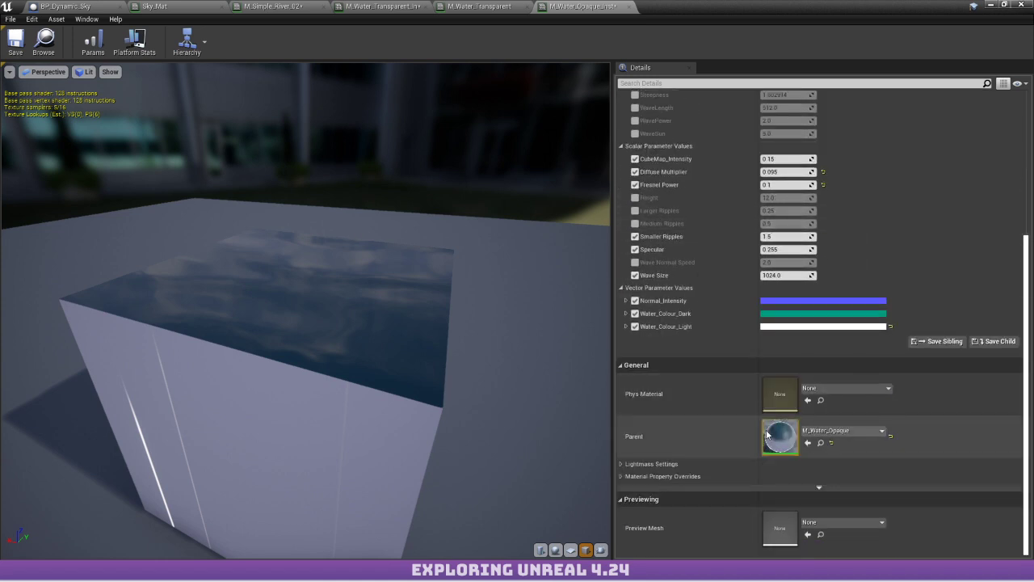
{"action": "double_click", "coordinate": [772, 435]}
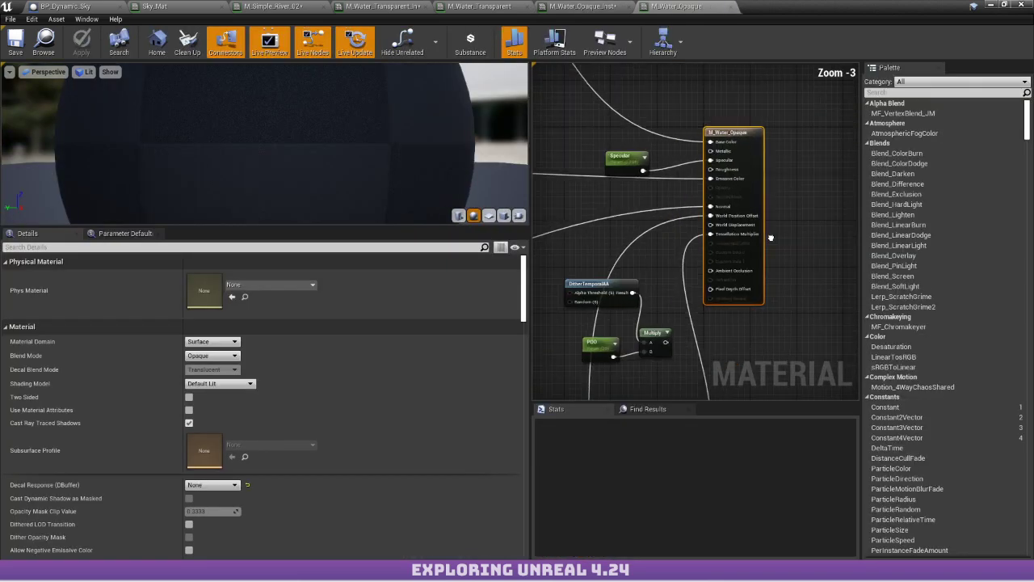
{"action": "right_click_drag", "start_coordinate": [770, 237], "coordinate": [950, 233]}
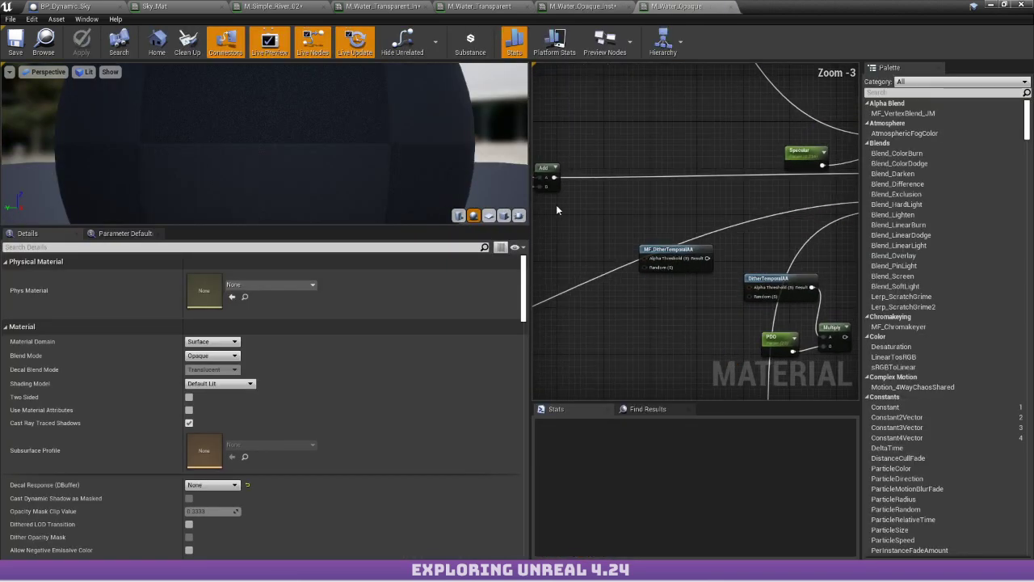
{"action": "scroll", "coordinate": [604, 194], "scroll_direction": "down", "scroll_amount": 3}
{"action": "right_click_drag", "start_coordinate": [614, 189], "coordinate": [731, 181]}
{"action": "left_click_drag", "start_coordinate": [376, 108], "coordinate": [376, 178]}
{"action": "right_click_drag", "start_coordinate": [377, 108], "coordinate": [376, 161]}
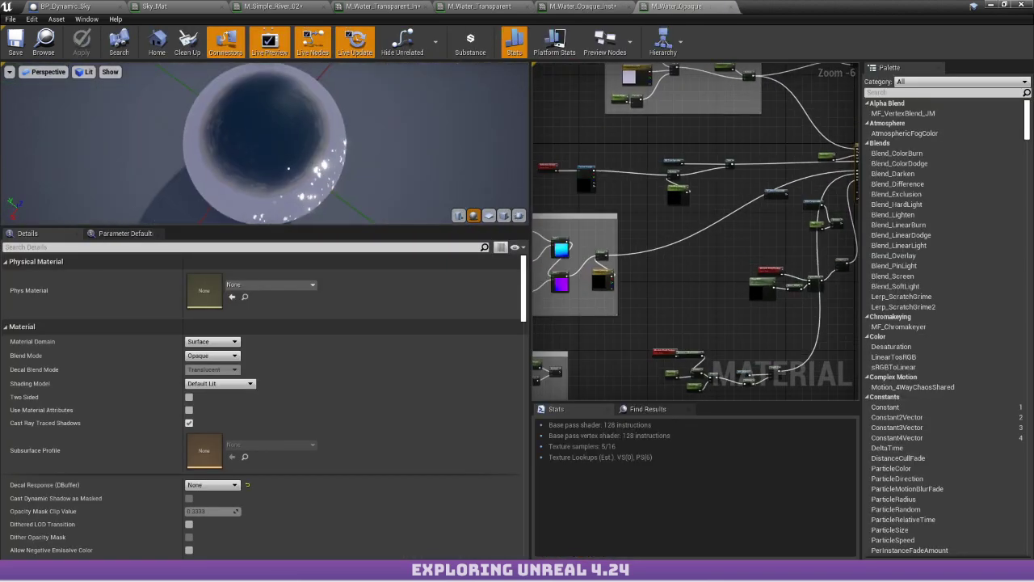
{"action": "left_click_drag", "start_coordinate": [376, 162], "coordinate": [308, 222]}
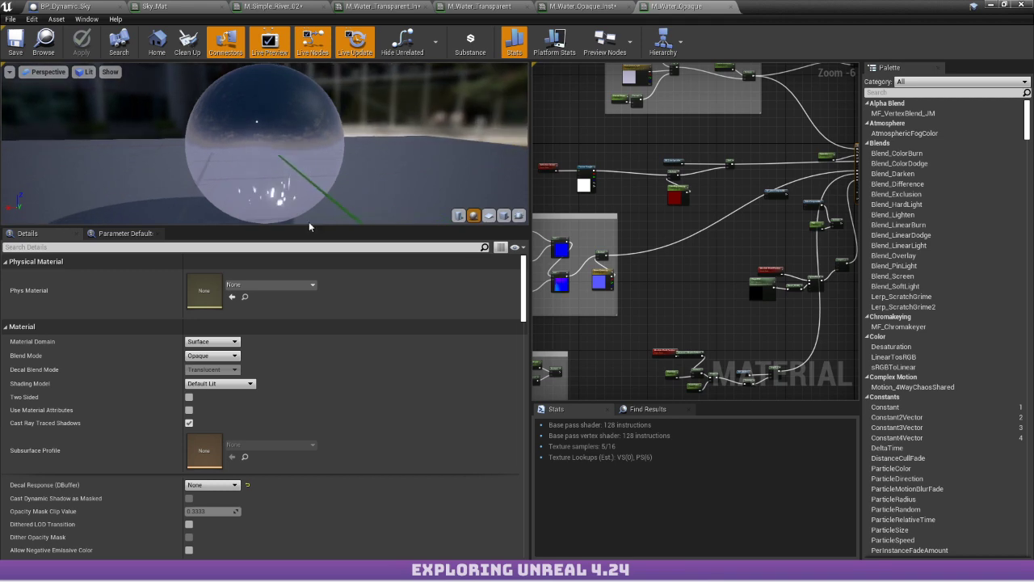
{"action": "left_click_drag", "start_coordinate": [269, 158], "coordinate": [240, 147]}
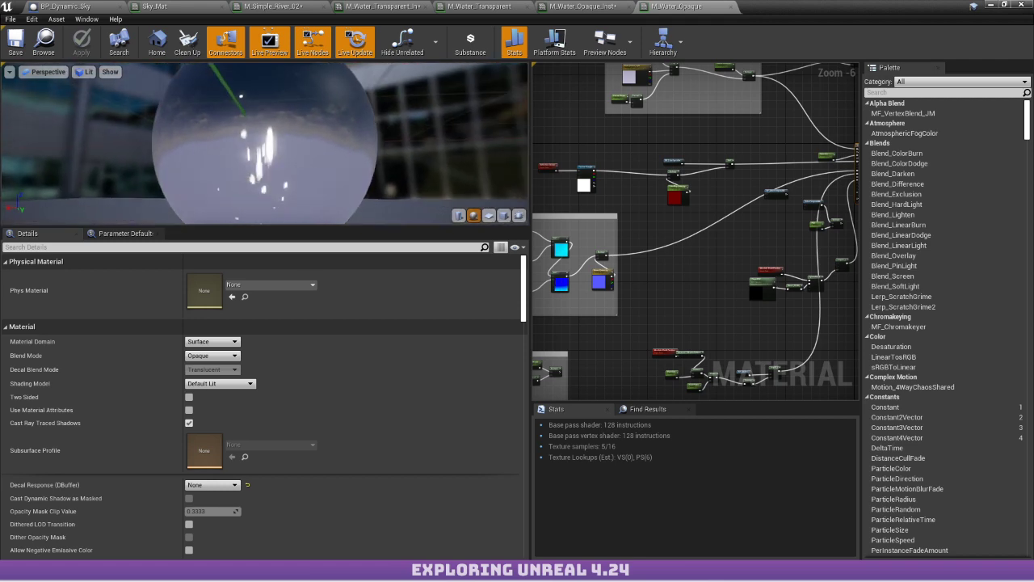
Delete the unconnected DitherTemporalAA, PDO and Multiply node group beside the M_Water_Opaque output node.
{"action": "scroll", "coordinate": [683, 211], "scroll_direction": "up", "scroll_amount": 4}
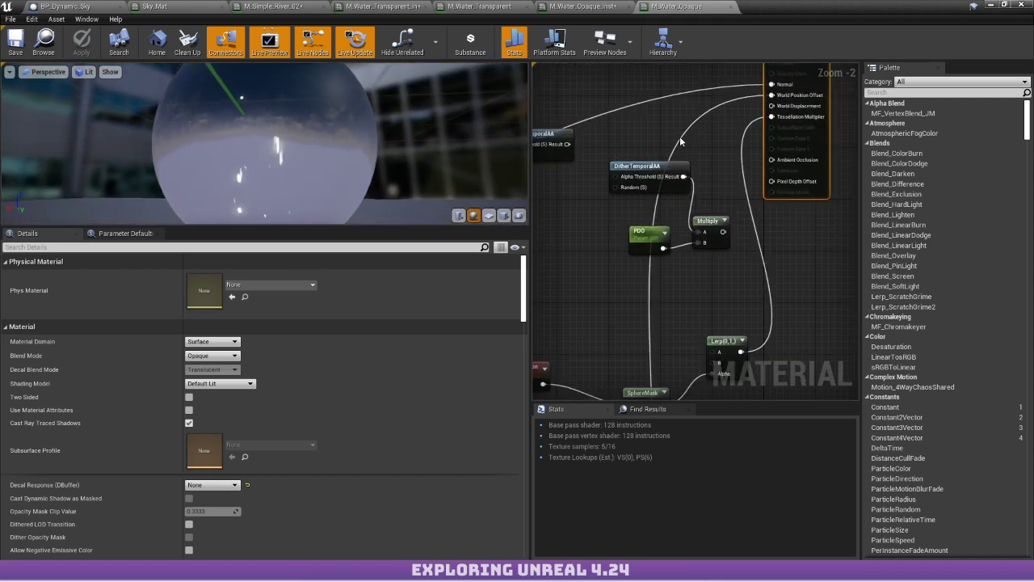
{"action": "right_click_drag", "start_coordinate": [680, 141], "coordinate": [591, 130]}
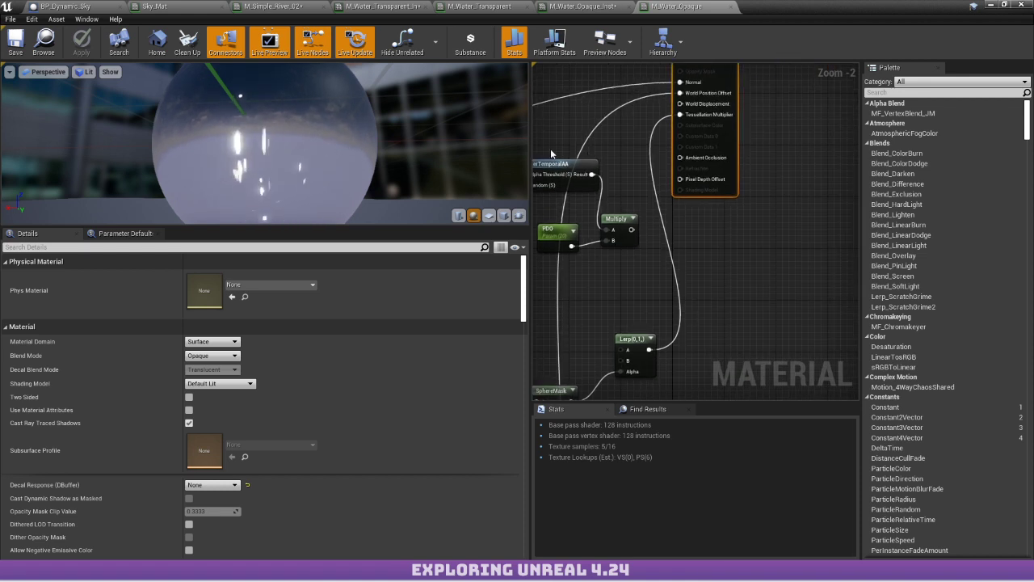
{"action": "left_click_drag", "start_coordinate": [625, 277], "coordinate": [644, 240]}
{"action": "key", "text": "Delete"}
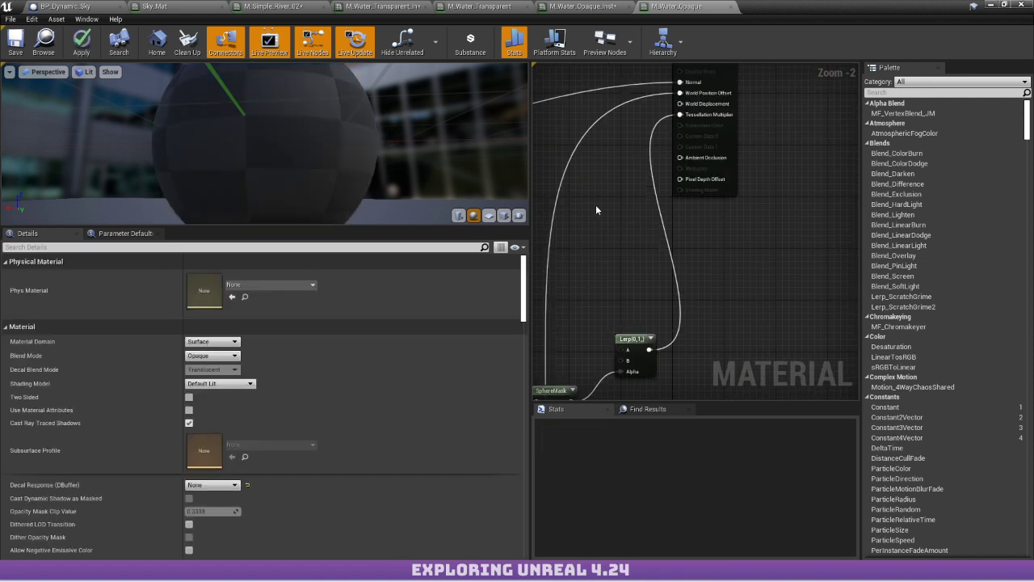
{"action": "scroll", "coordinate": [707, 189], "scroll_direction": "down", "scroll_amount": 2}
{"action": "scroll", "coordinate": [705, 186], "scroll_direction": "up", "scroll_amount": 2}
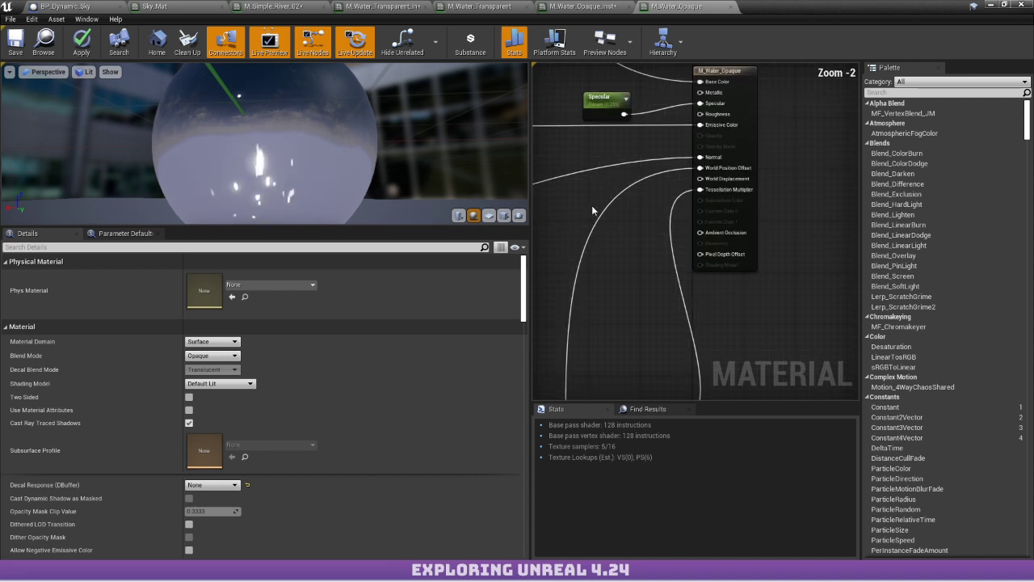
Reposition the Specular parameter near the material output and the CubeMap_Intensity parameter just below its Multiply node.
{"action": "scroll", "coordinate": [589, 204], "scroll_direction": "down", "scroll_amount": 1}
{"action": "right_click_drag", "start_coordinate": [590, 203], "coordinate": [696, 237]}
{"action": "left_click_drag", "start_coordinate": [713, 155], "coordinate": [715, 150]}
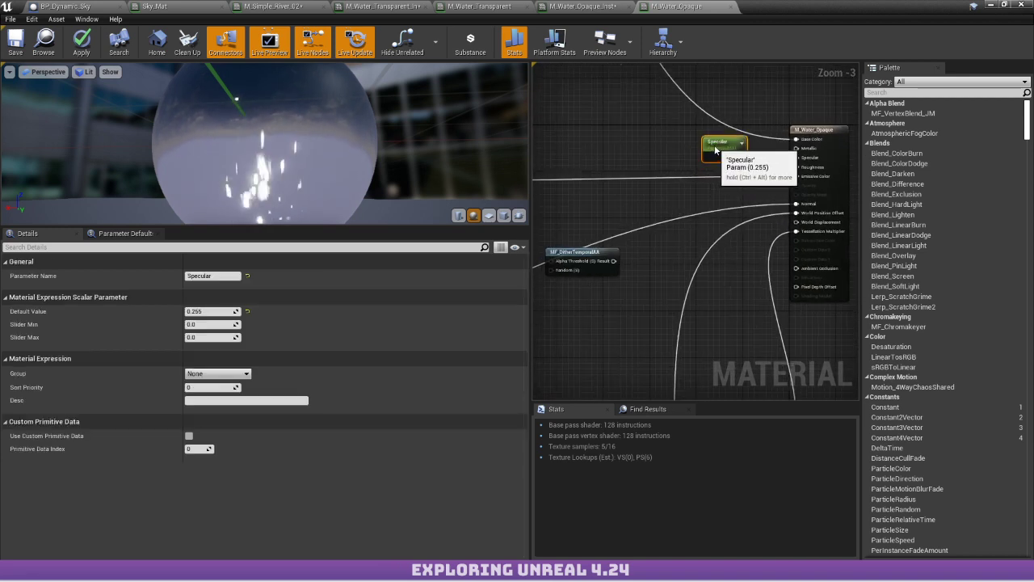
{"action": "left_click", "coordinate": [614, 155]}
{"action": "right_click_drag", "start_coordinate": [587, 168], "coordinate": [845, 161]}
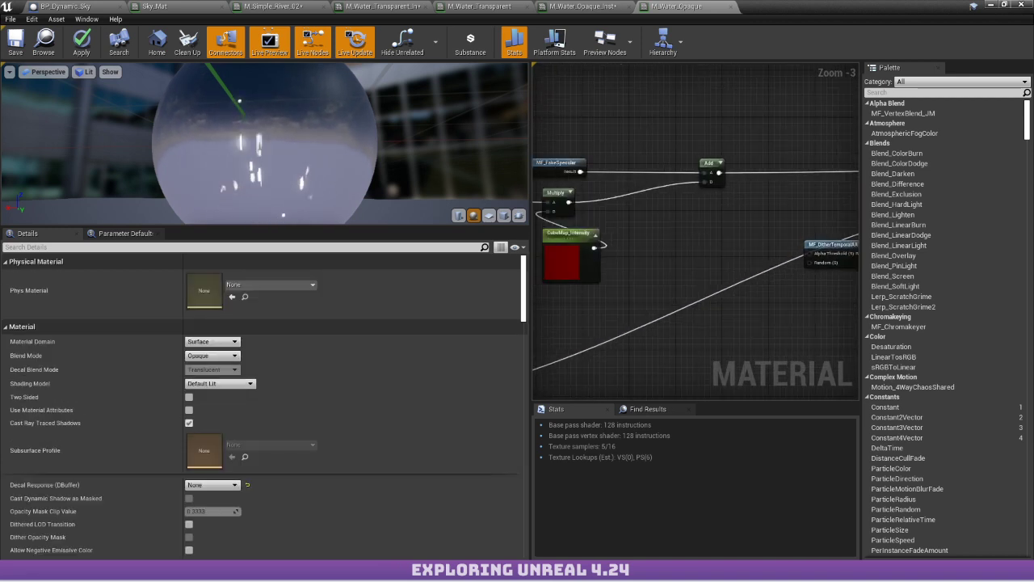
{"action": "right_click_drag", "start_coordinate": [558, 170], "coordinate": [621, 160]}
{"action": "left_click_drag", "start_coordinate": [607, 234], "coordinate": [548, 248]}
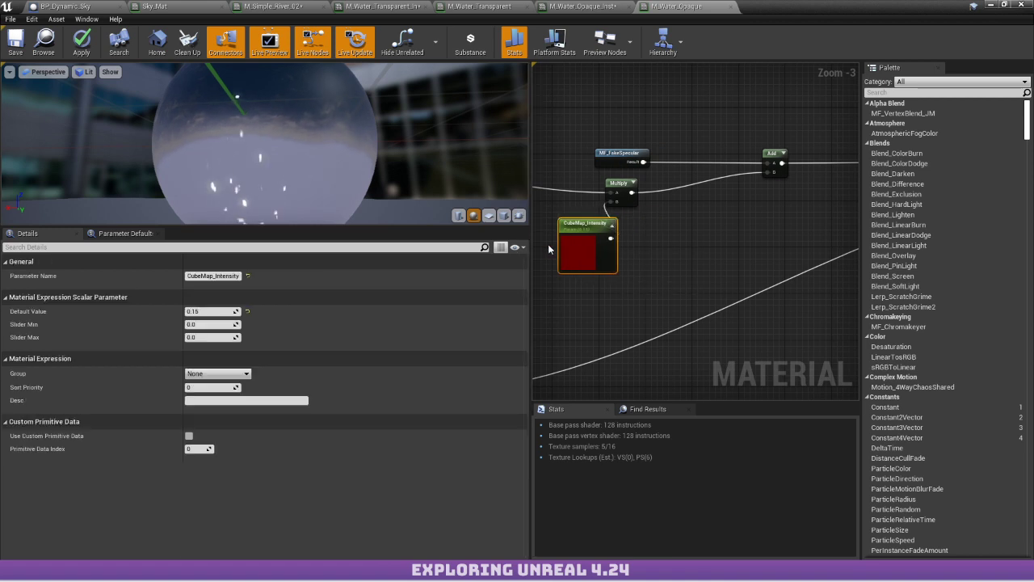
{"action": "left_click", "coordinate": [698, 235]}
{"action": "right_click_drag", "start_coordinate": [555, 219], "coordinate": [712, 237]}
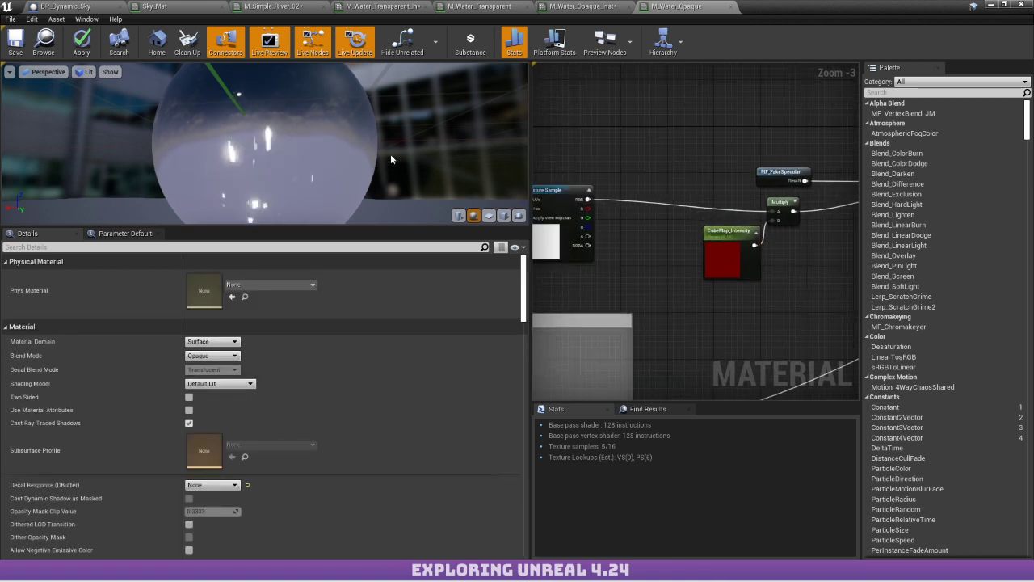
Move the T_Cubemap Texture Sample closer to its Multiply node and the Reflection Vector closer to the Texture Sample.
{"action": "left_click_drag", "start_coordinate": [265, 144], "coordinate": [364, 202]}
{"action": "right_click_drag", "start_coordinate": [493, 159], "coordinate": [494, 182]}
{"action": "left_click_drag", "start_coordinate": [572, 189], "coordinate": [654, 201]}
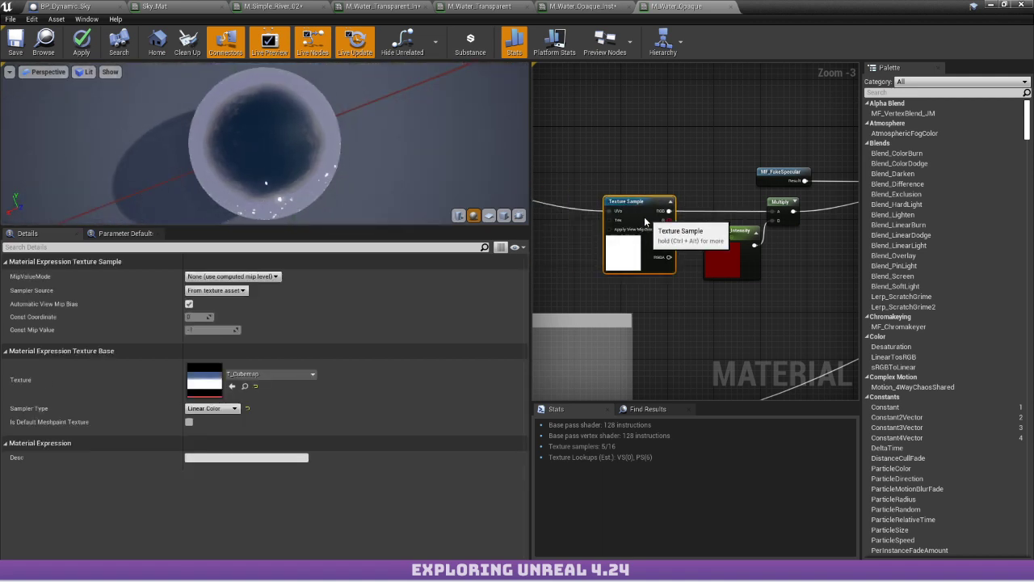
{"action": "scroll", "coordinate": [617, 110], "scroll_direction": "down", "scroll_amount": 4}
{"action": "scroll", "coordinate": [638, 122], "scroll_direction": "up", "scroll_amount": 6}
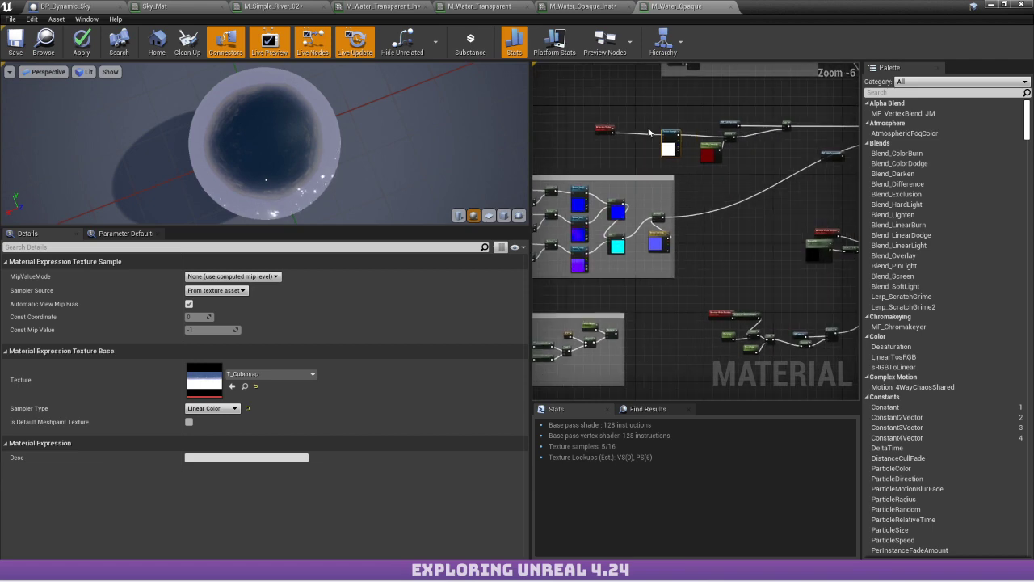
{"action": "left_click_drag", "start_coordinate": [552, 142], "coordinate": [700, 146]}
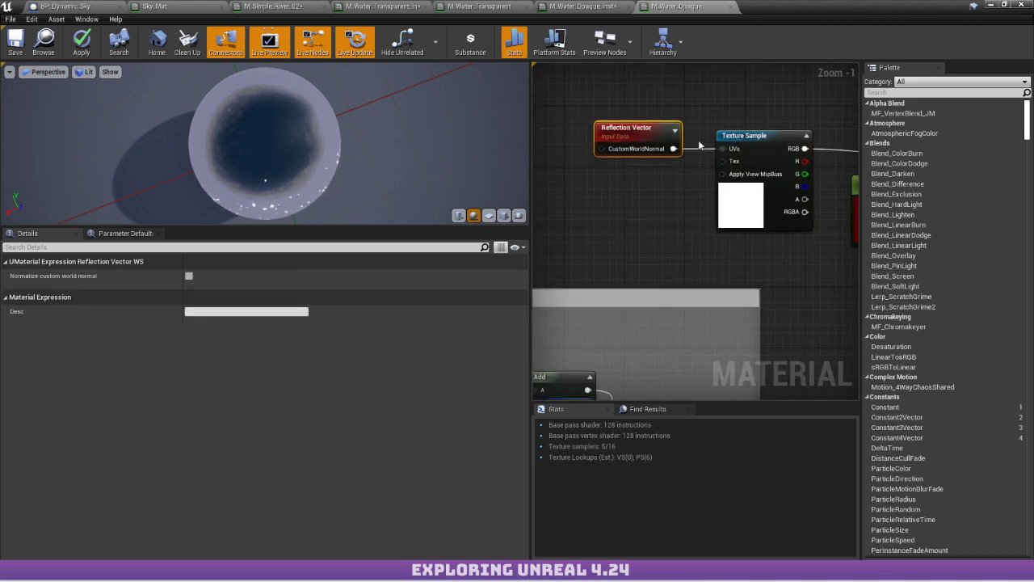
Examine the Normals and Waves groups, the output node's connections and the DiffuseColour group in the M_Water_Opaque graph.
{"action": "scroll", "coordinate": [692, 137], "scroll_direction": "down", "scroll_amount": 7}
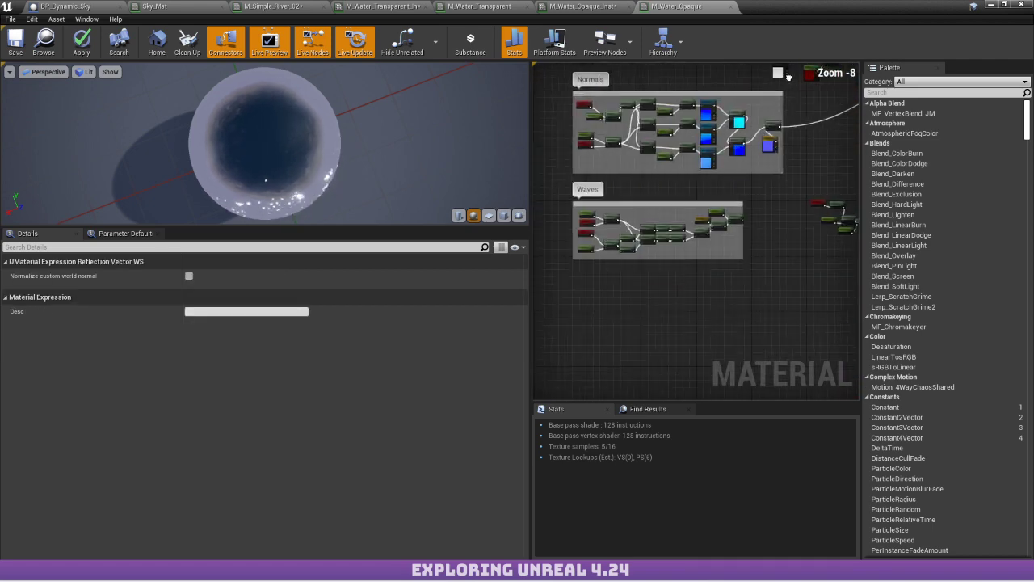
{"action": "right_click_drag", "start_coordinate": [753, 125], "coordinate": [615, 172]}
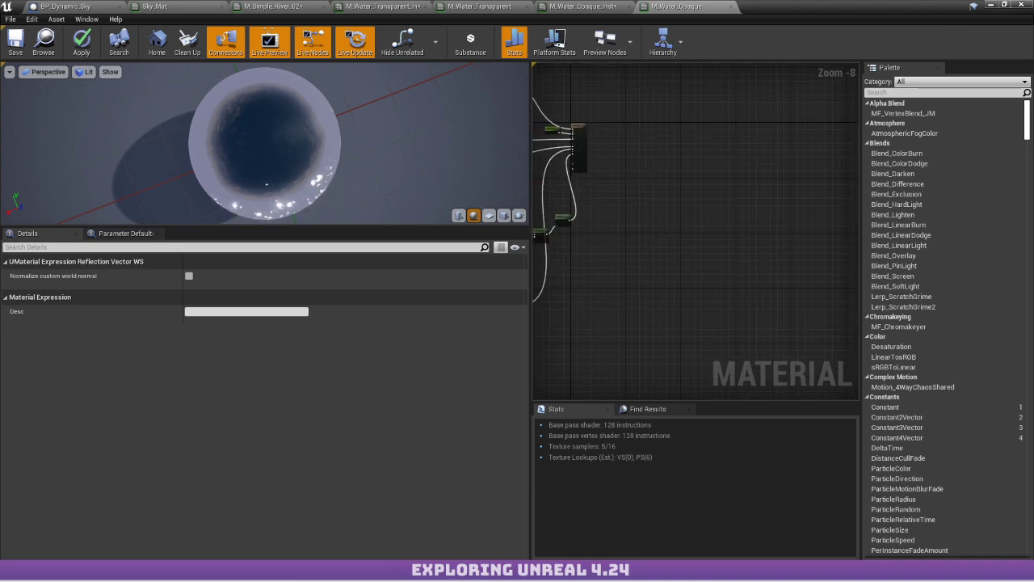
{"action": "scroll", "coordinate": [677, 155], "scroll_direction": "up", "scroll_amount": 9}
{"action": "scroll", "coordinate": [611, 123], "scroll_direction": "down", "scroll_amount": 4}
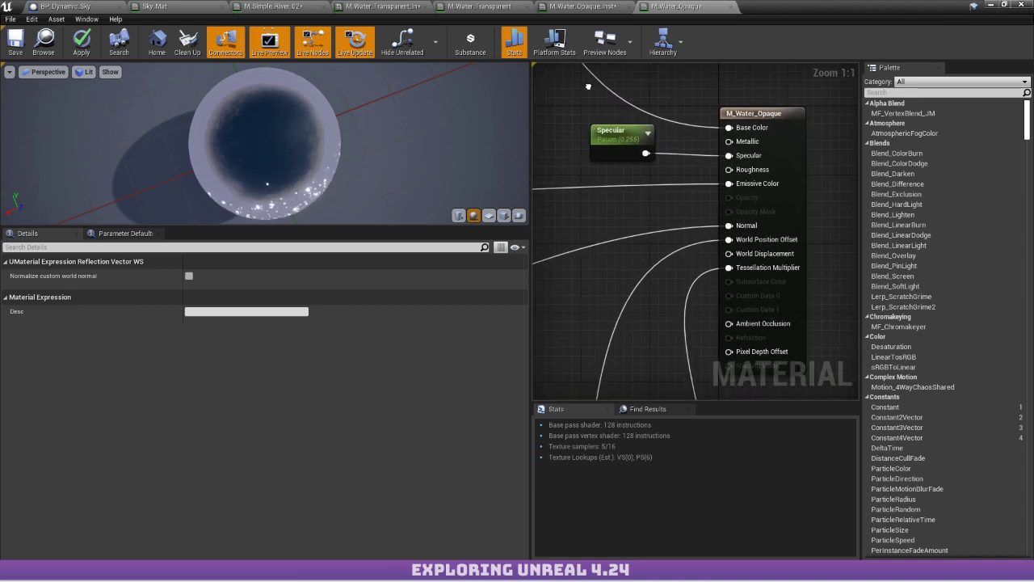
{"action": "scroll", "coordinate": [611, 124], "scroll_direction": "down", "scroll_amount": 2}
{"action": "right_click_drag", "start_coordinate": [611, 123], "coordinate": [688, 278]}
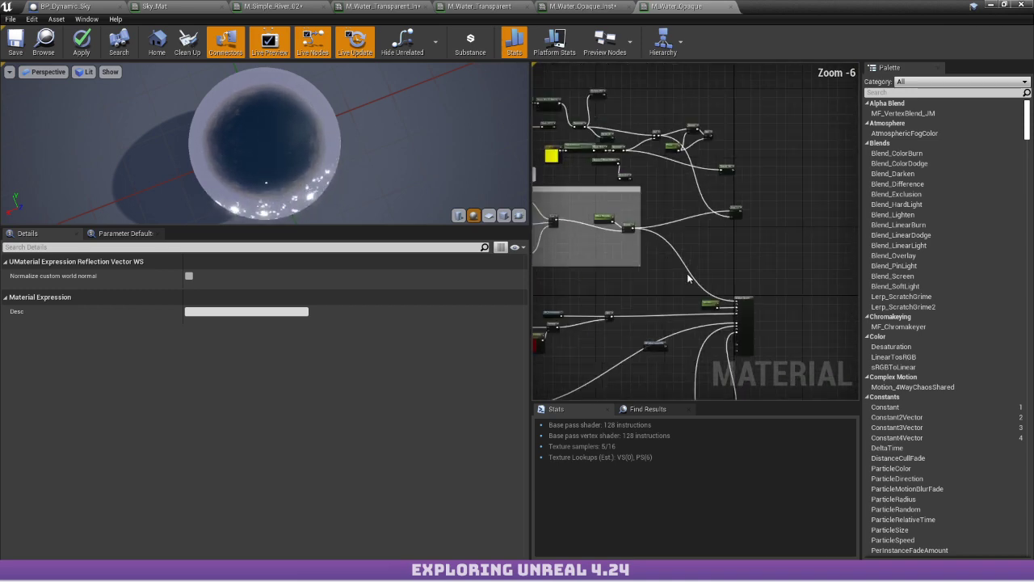
{"action": "scroll", "coordinate": [683, 214], "scroll_direction": "up", "scroll_amount": 2}
{"action": "scroll", "coordinate": [600, 208], "scroll_direction": "down", "scroll_amount": 2}
{"action": "right_click_drag", "start_coordinate": [600, 208], "coordinate": [705, 204]}
{"action": "scroll", "coordinate": [661, 140], "scroll_direction": "up", "scroll_amount": 3}
{"action": "scroll", "coordinate": [766, 207], "scroll_direction": "down", "scroll_amount": 2}
{"action": "scroll", "coordinate": [705, 202], "scroll_direction": "down", "scroll_amount": 1}
{"action": "scroll", "coordinate": [648, 265], "scroll_direction": "up", "scroll_amount": 2}
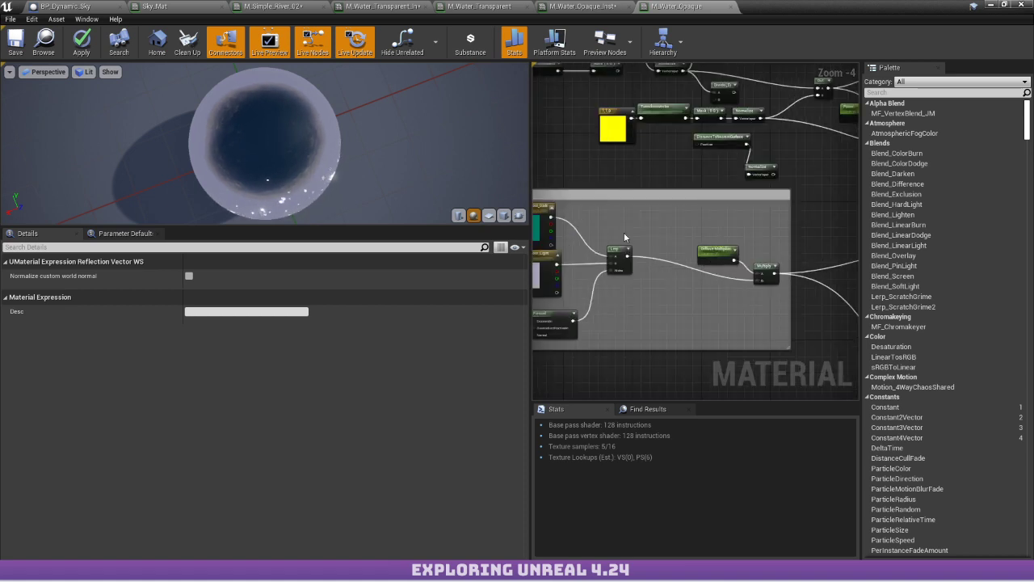
{"action": "right_click_drag", "start_coordinate": [623, 236], "coordinate": [769, 189]}
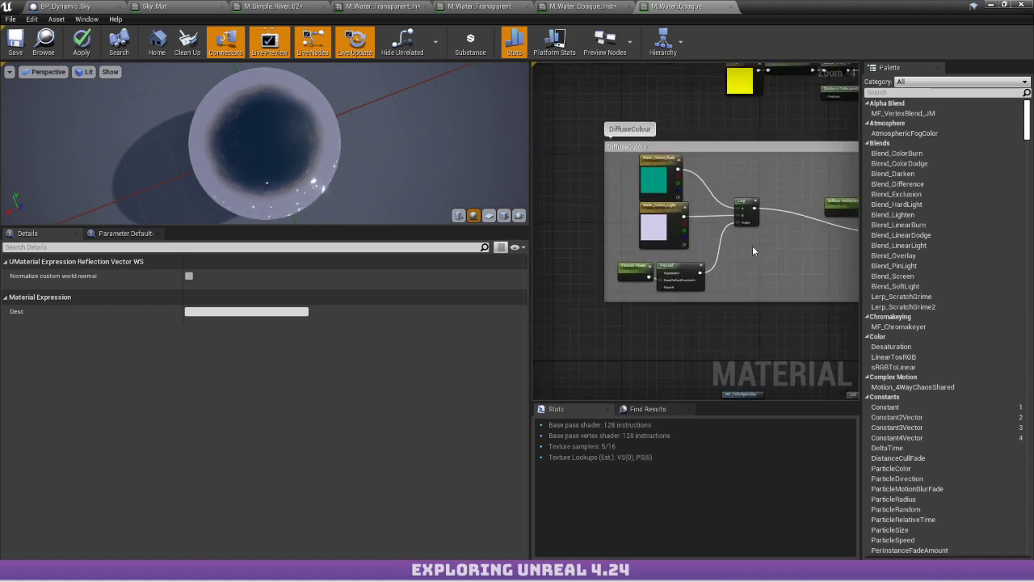
Move the floating material editor off the level editor and select the water Plane component of BP_WaterVolume3 in the level.
{"action": "left_click_drag", "start_coordinate": [332, 143], "coordinate": [776, 348]}
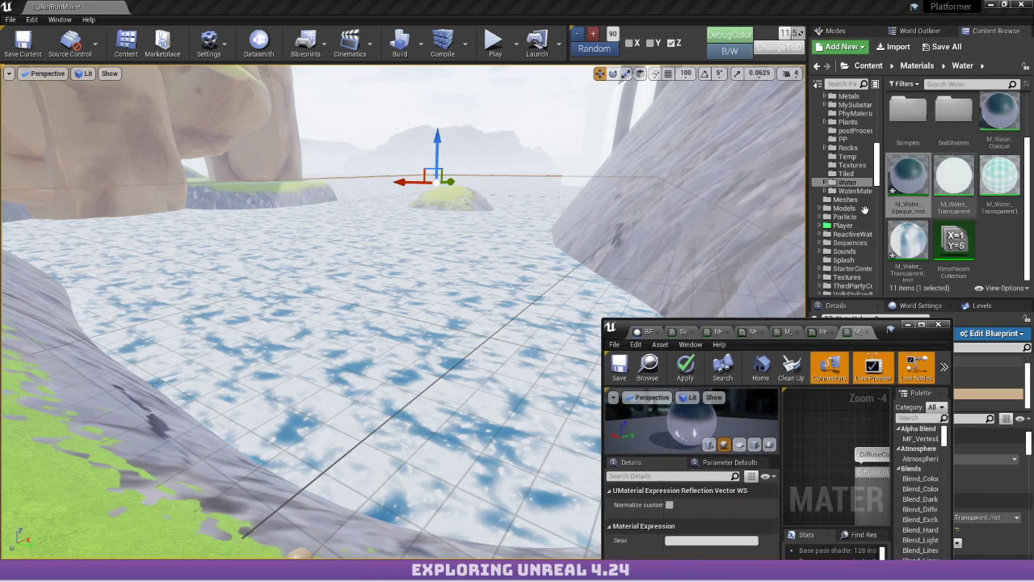
{"action": "left_click", "coordinate": [731, 246]}
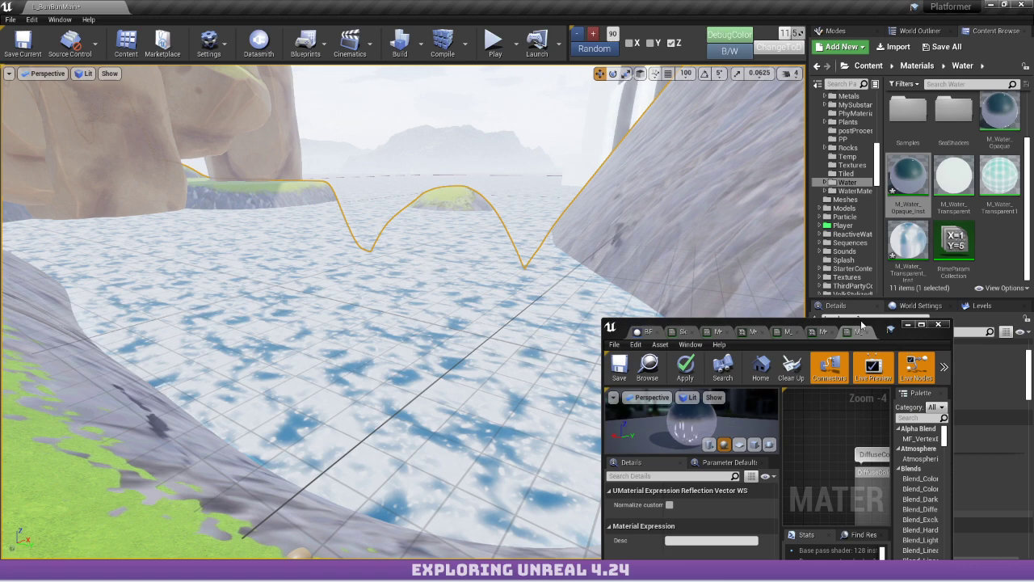
{"action": "left_click_drag", "start_coordinate": [861, 321], "coordinate": [0, 379]}
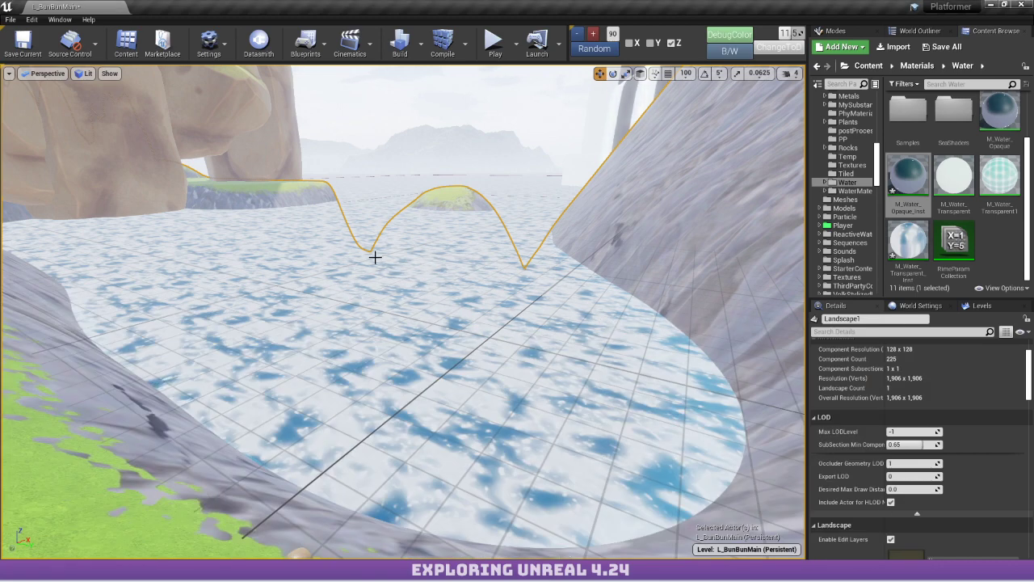
{"action": "left_click", "coordinate": [410, 295]}
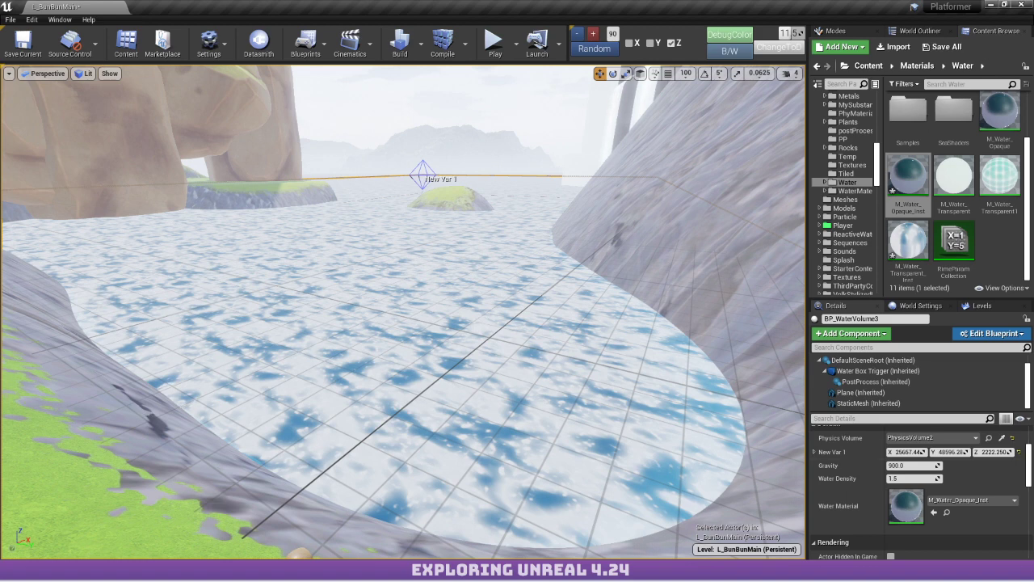
{"action": "left_click", "coordinate": [546, 339]}
Search the material choices for "water", assign VolumeWater to the plane's Element 0 and inspect the water surface in the level.
{"action": "left_click", "coordinate": [951, 518]}
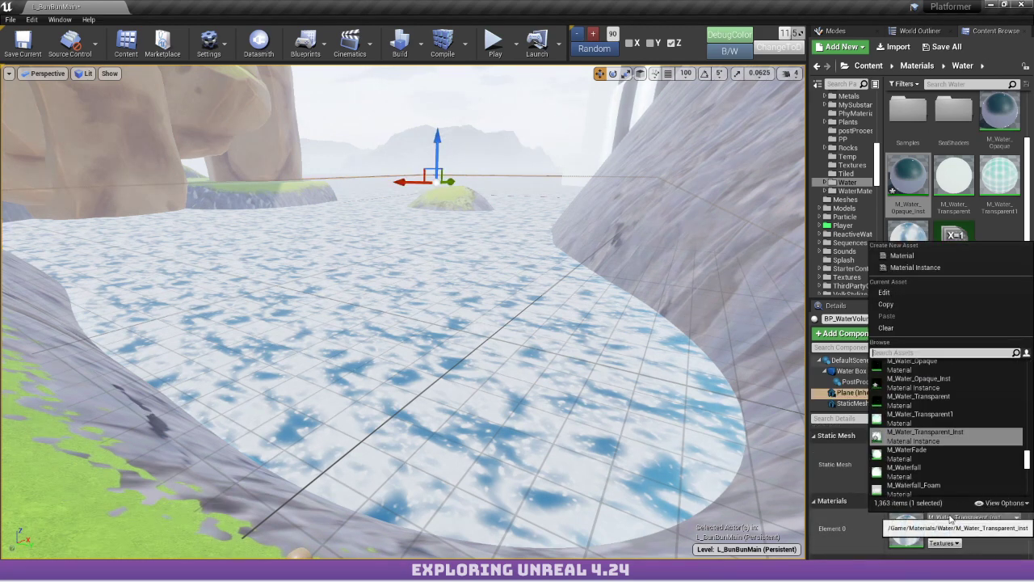
{"action": "type", "text": "wa"}
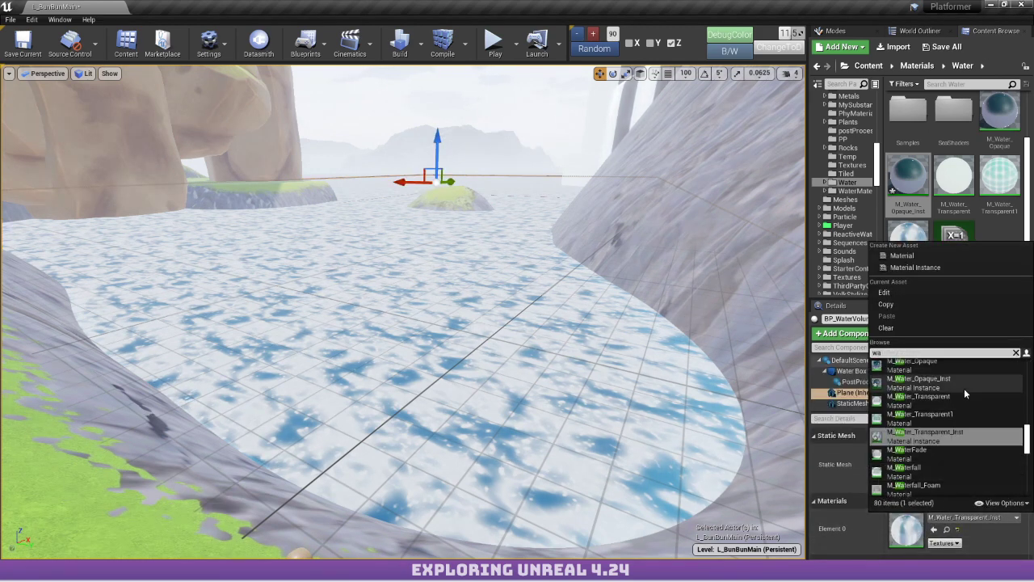
{"action": "type", "text": "ter"}
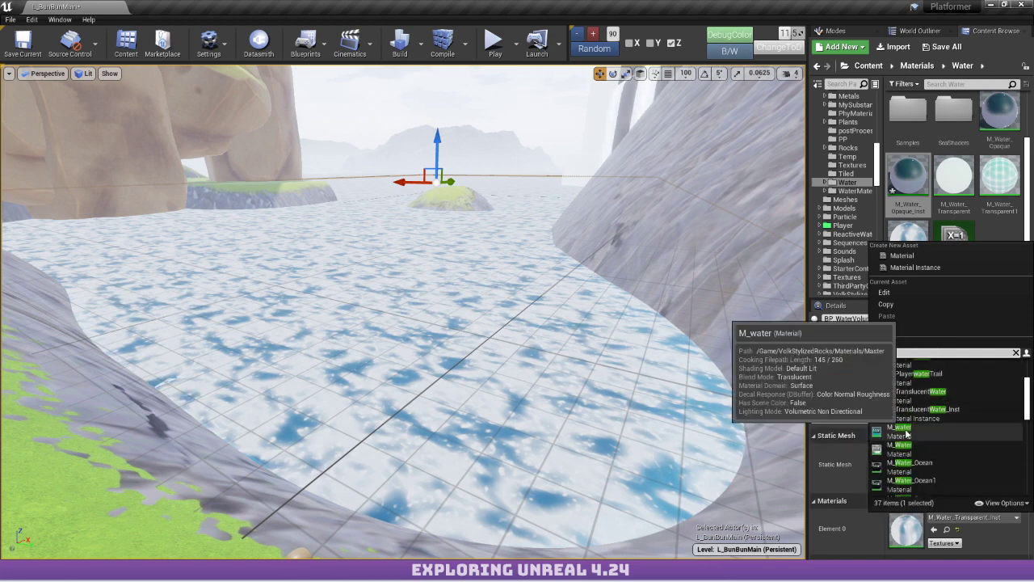
{"action": "scroll", "coordinate": [913, 416], "scroll_direction": "up", "scroll_amount": 2}
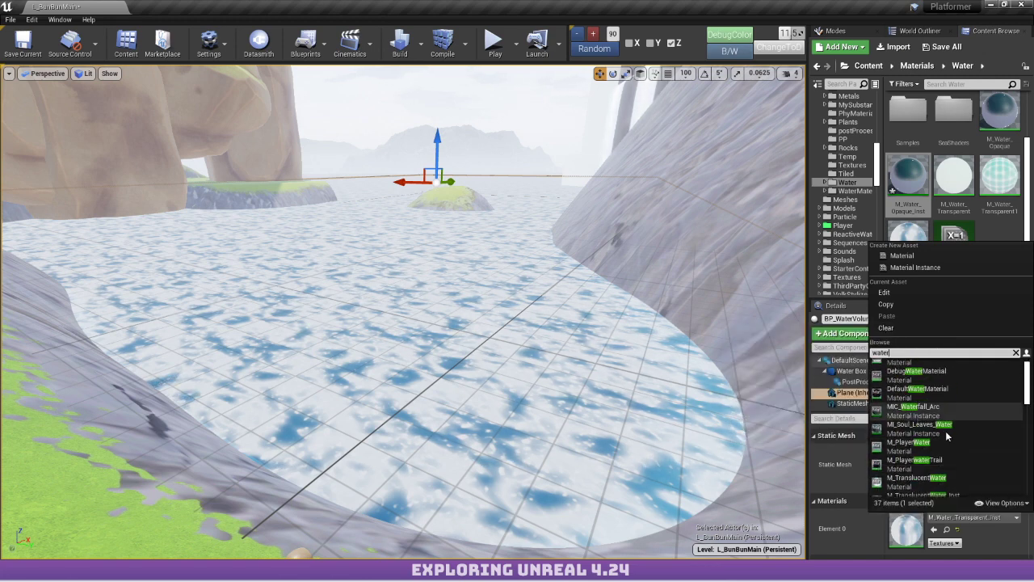
{"action": "scroll", "coordinate": [970, 437], "scroll_direction": "down", "scroll_amount": 5}
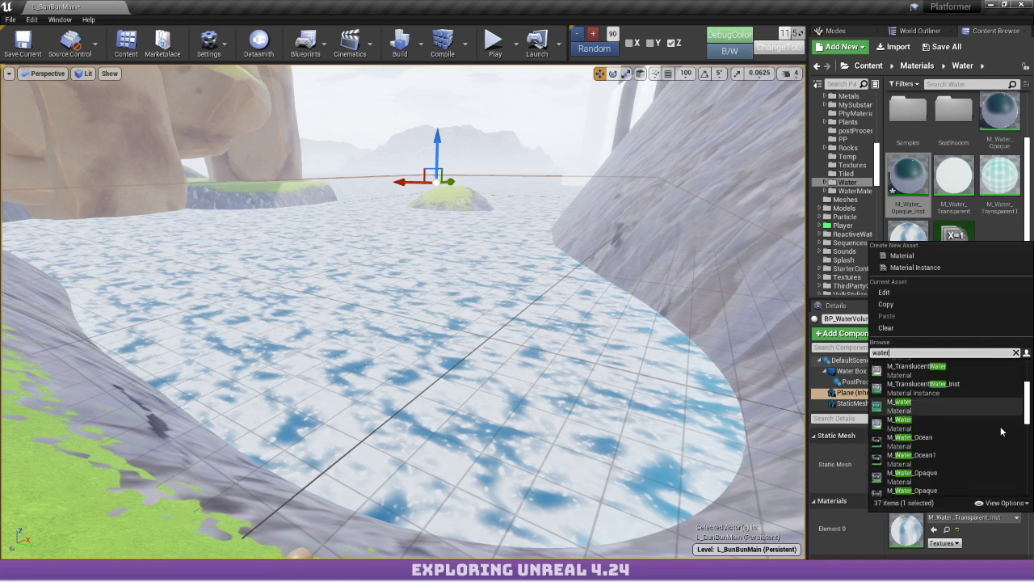
{"action": "scroll", "coordinate": [987, 437], "scroll_direction": "down", "scroll_amount": 5}
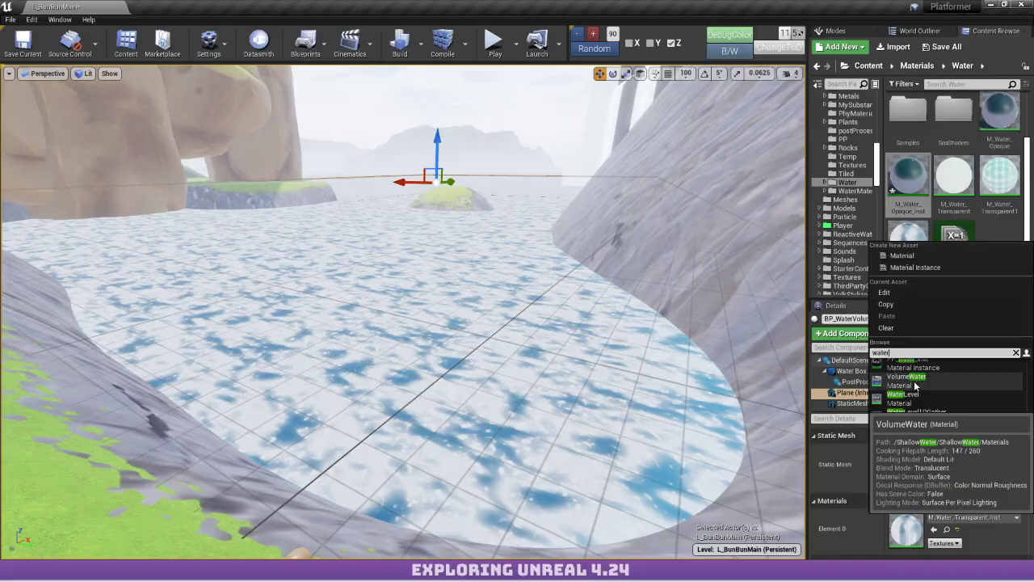
{"action": "left_click", "coordinate": [913, 382]}
{"action": "scroll", "coordinate": [632, 355], "scroll_direction": "up", "scroll_amount": 5}
{"action": "right_click_drag", "start_coordinate": [403, 311], "coordinate": [452, 345]}
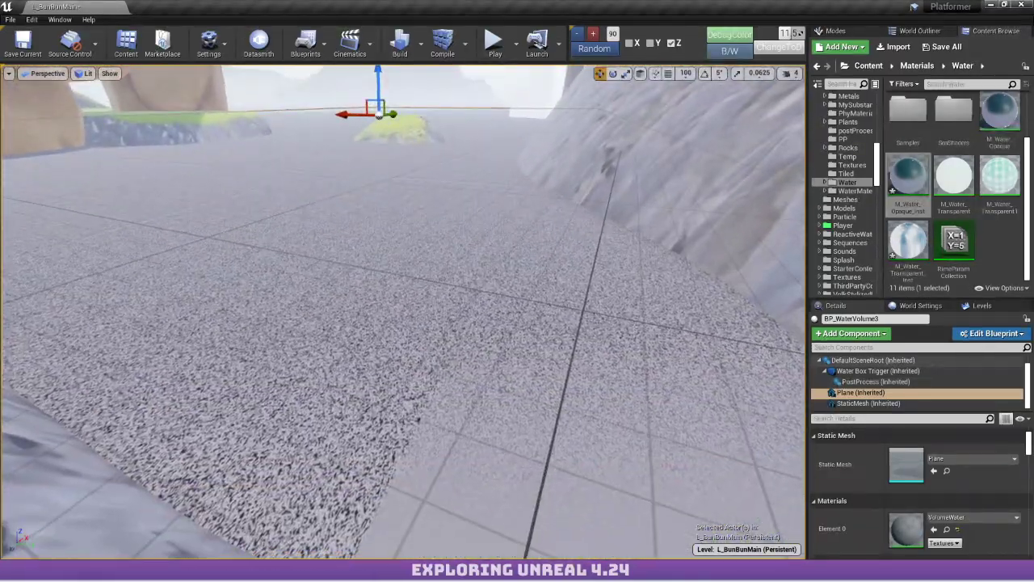
Assign M_Simple_River_02 from the Landmass water Mats folder to the BP_WaterVolume3 plane's Element 0 and inspect the water.
{"action": "left_click", "coordinate": [950, 531]}
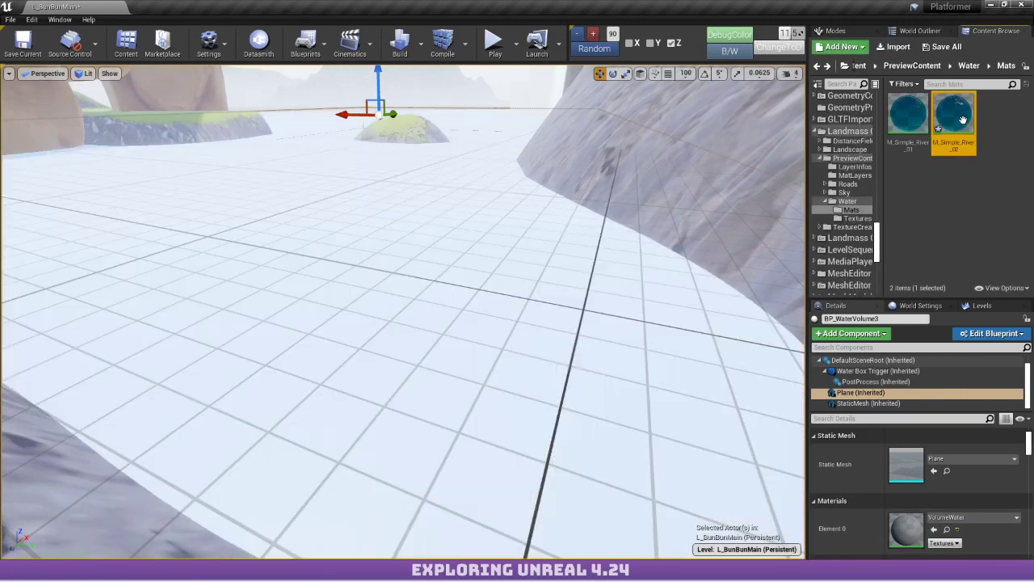
{"action": "left_click_drag", "start_coordinate": [963, 120], "coordinate": [907, 530]}
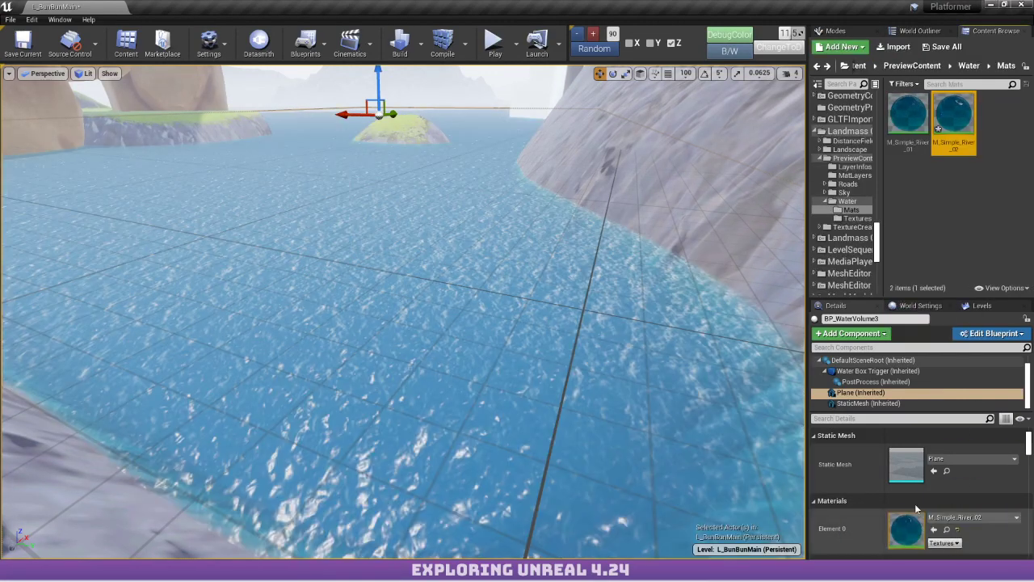
{"action": "right_click_drag", "start_coordinate": [632, 197], "coordinate": [646, 202]}
Widen the Content Browser and look through the Sand and ShallowWater folders of ShallowWater Content.
{"action": "scroll", "coordinate": [819, 247], "scroll_direction": "down", "scroll_amount": 5}
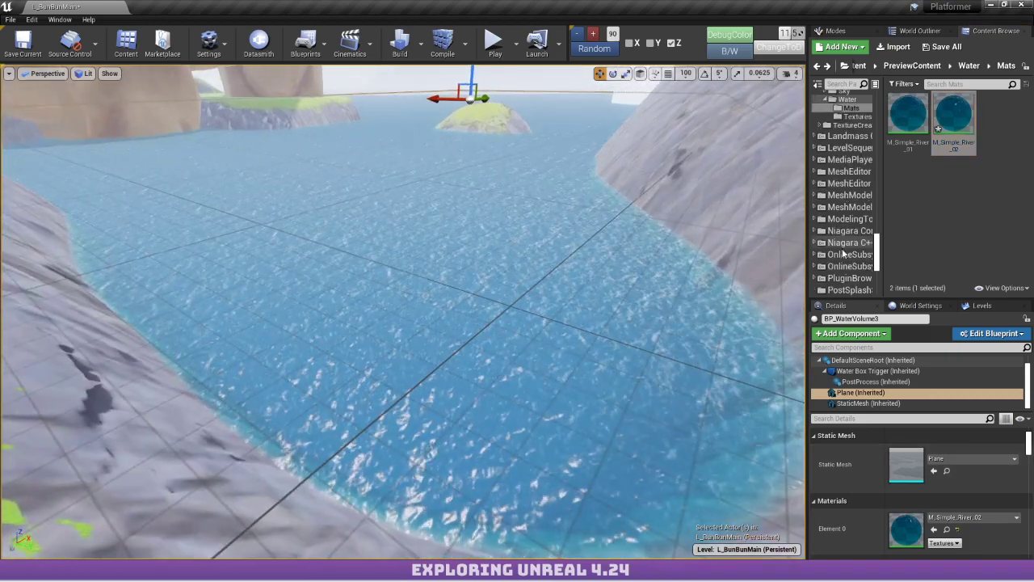
{"action": "left_click_drag", "start_coordinate": [808, 242], "coordinate": [548, 243]}
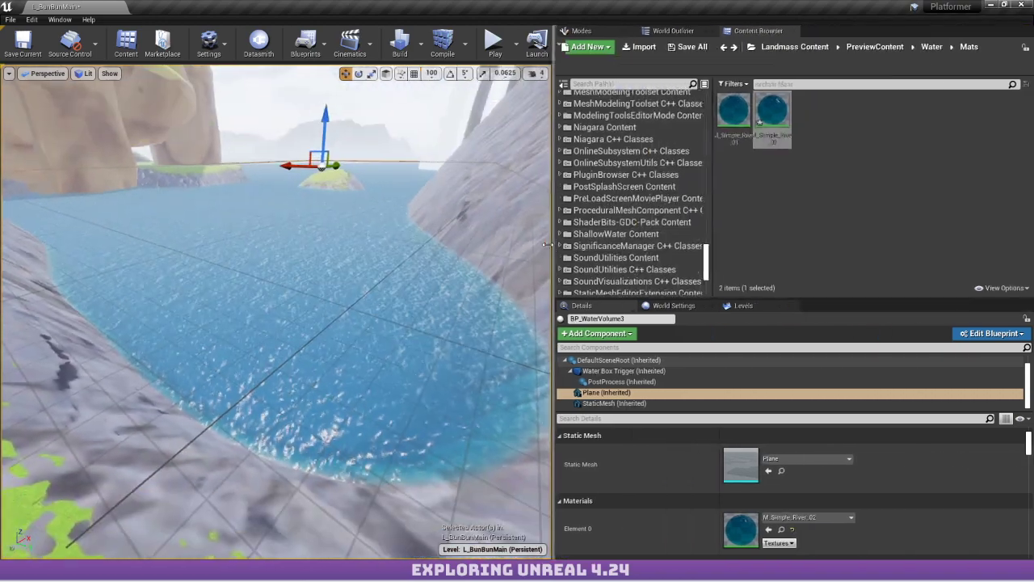
{"action": "left_click", "coordinate": [684, 216]}
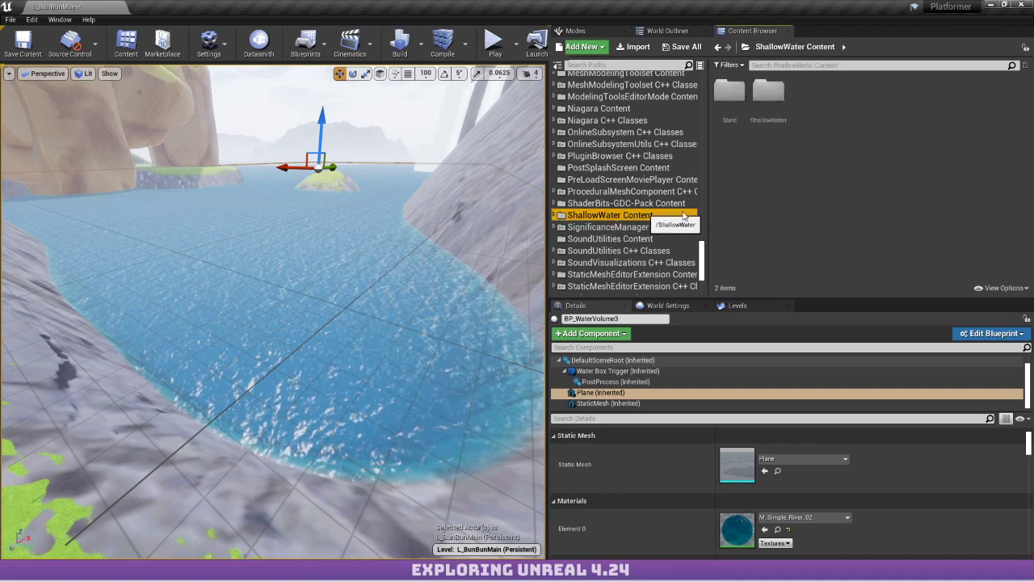
{"action": "double_click", "coordinate": [731, 96]}
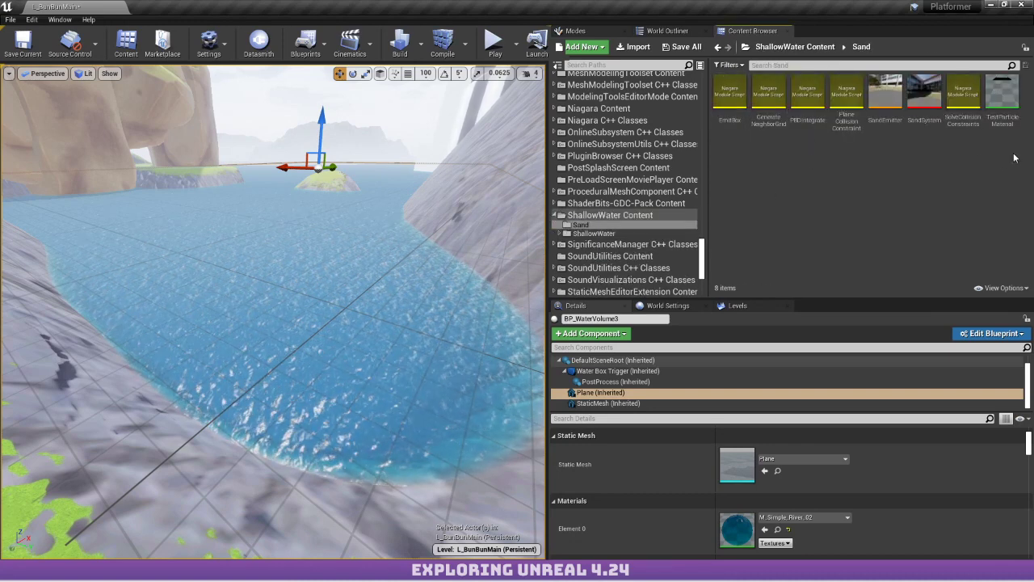
{"action": "key", "text": "alt+Left"}
{"action": "double_click", "coordinate": [771, 113]}
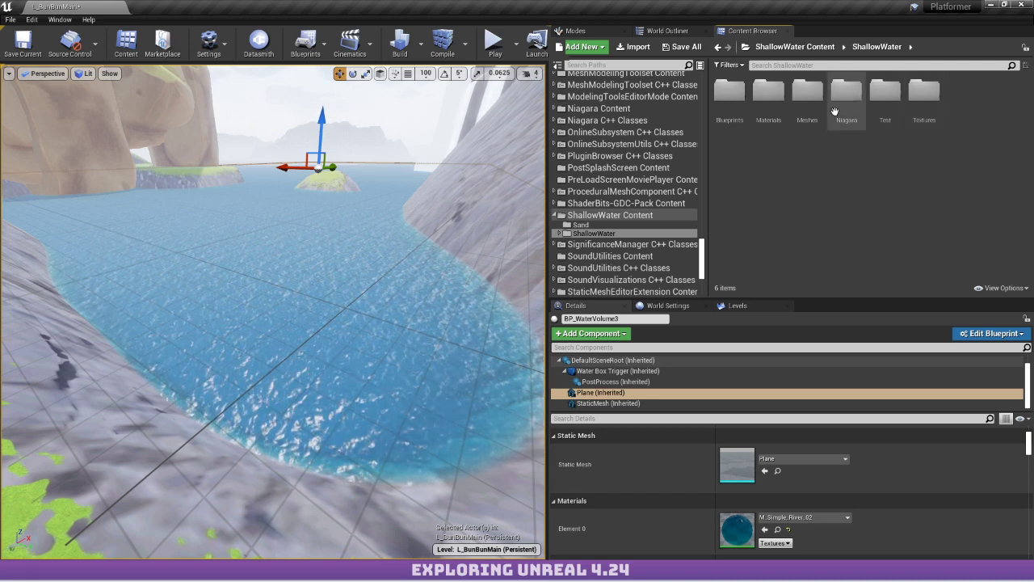
{"action": "key", "text": "alt+Left"}
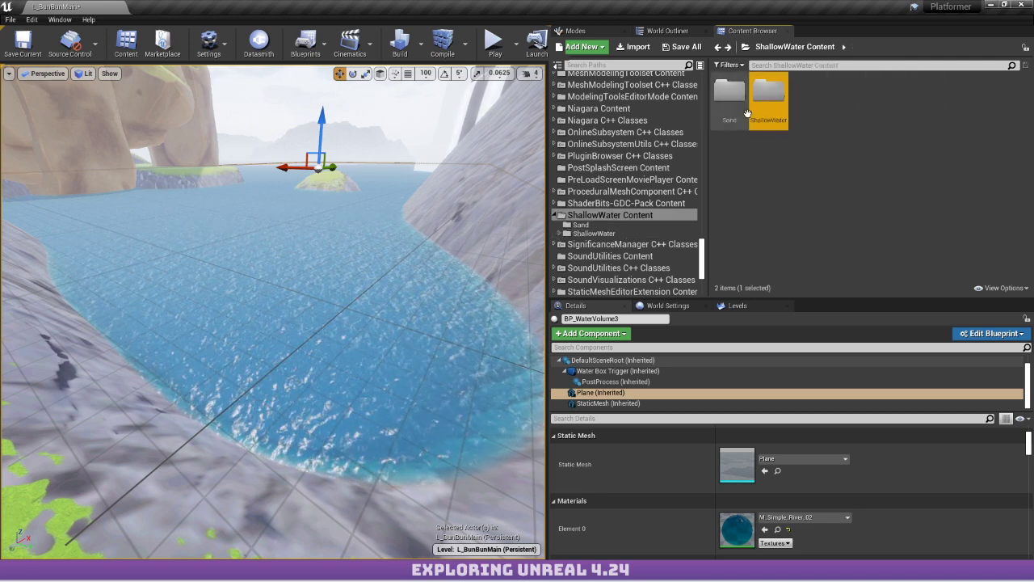
{"action": "double_click", "coordinate": [742, 110]}
{"action": "key", "text": "alt+Left"}
{"action": "double_click", "coordinate": [771, 112]}
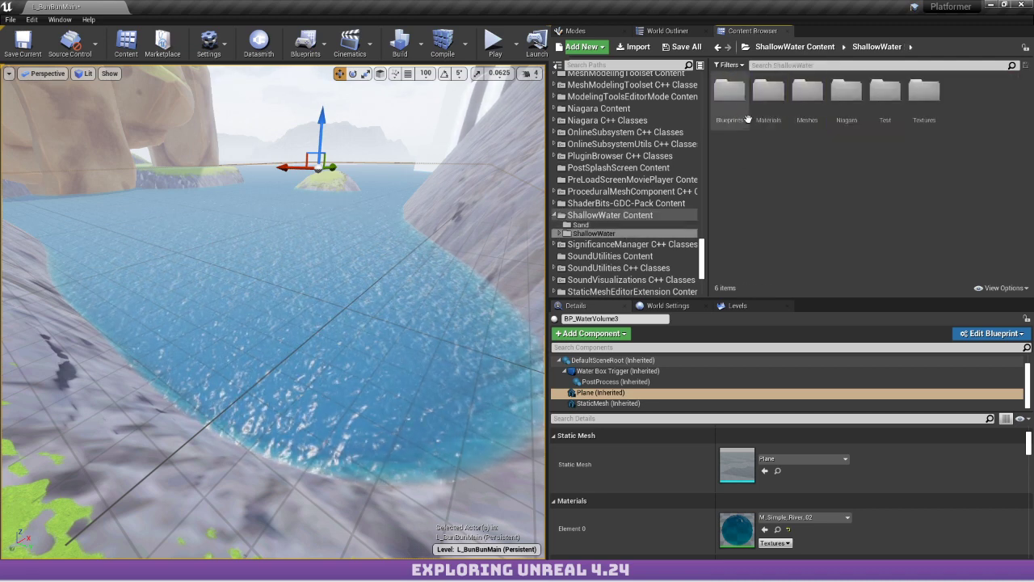
Place the Water Renderer blueprint from the ShallowWater Blueprints folder near the rocky shore and reposition it over the water.
{"action": "double_click", "coordinate": [744, 115]}
{"action": "left_click_drag", "start_coordinate": [736, 101], "coordinate": [146, 373]}
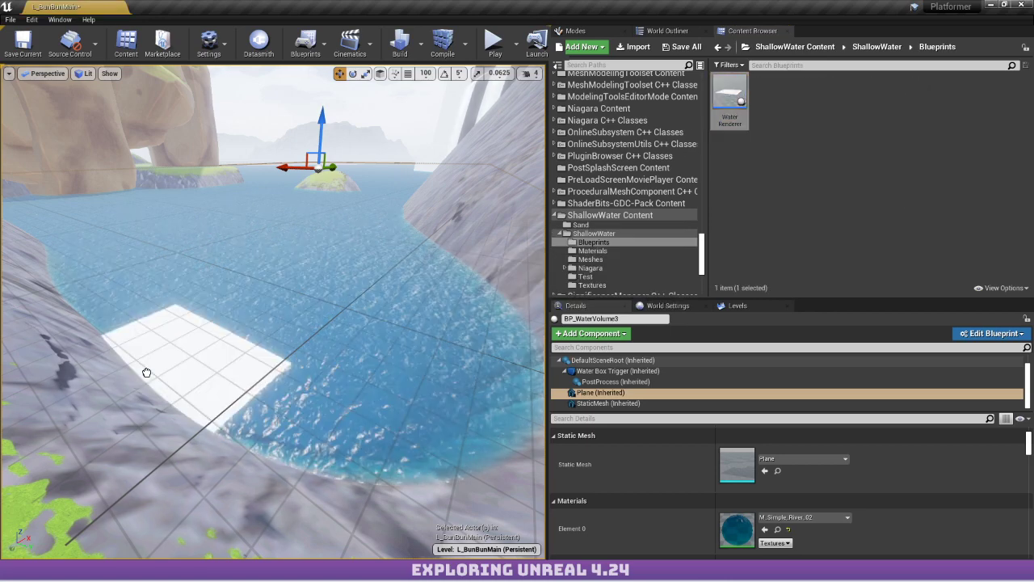
{"action": "left_click_drag", "start_coordinate": [223, 342], "coordinate": [245, 337]}
{"action": "key", "text": "f"}
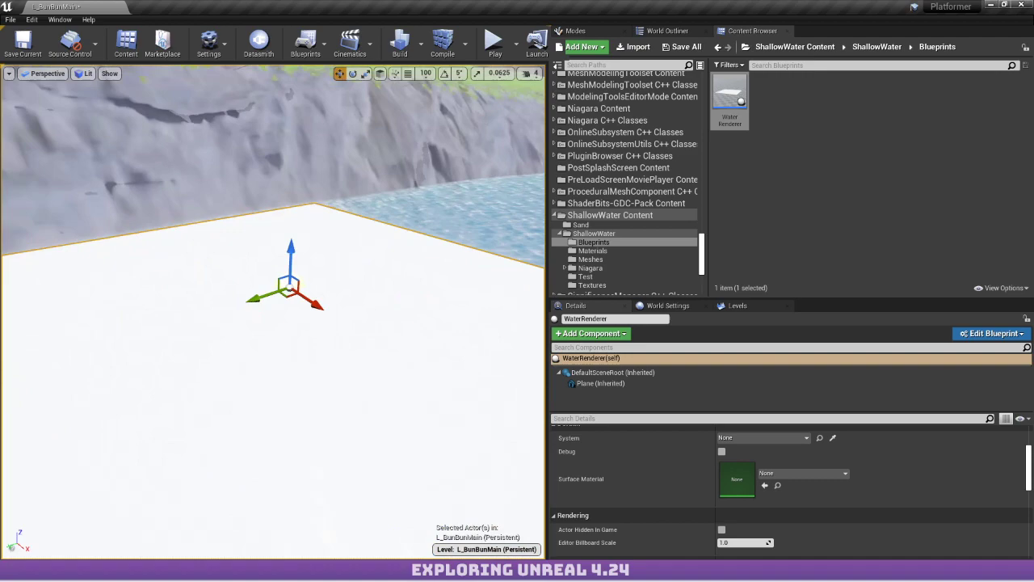
{"action": "right_click_drag", "start_coordinate": [274, 311], "coordinate": [105, 299]}
{"action": "key", "text": "s"}
{"action": "mouse_move", "coordinate": [347, 287]}
{"action": "right_mouse_down"}
{"action": "mouse_move", "coordinate": [355, 293]}
{"action": "mouse_move", "coordinate": [347, 287]}
{"action": "right_mouse_up"}
{"action": "left_click_drag", "start_coordinate": [231, 287], "coordinate": [353, 222]}
{"action": "right_click_drag", "start_coordinate": [353, 223], "coordinate": [404, 226]}
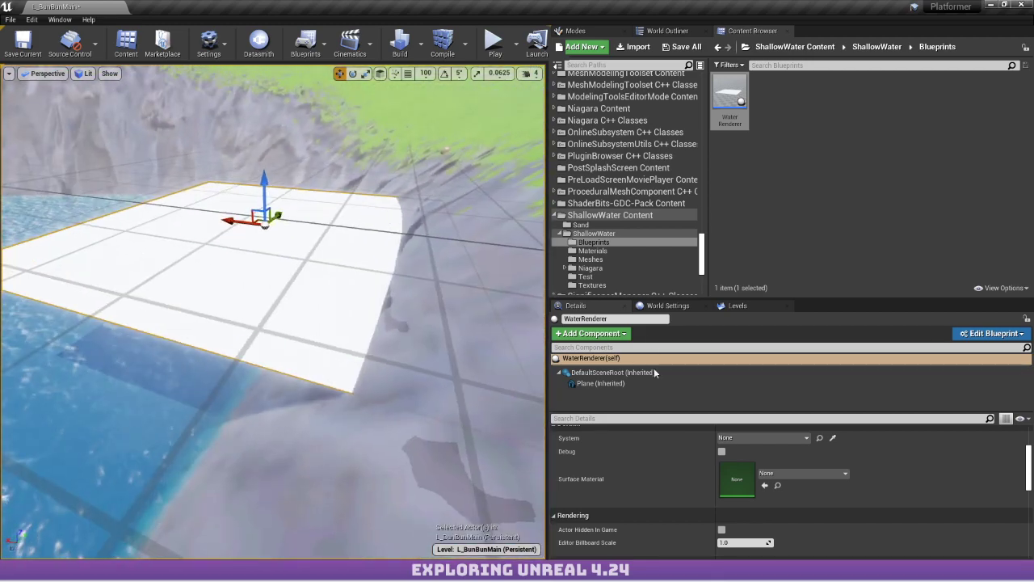
Check the System and Surface Material choices of the placed WaterRenderer and select its Plane component.
{"action": "left_click", "coordinate": [775, 437]}
{"action": "scroll", "coordinate": [776, 495], "scroll_direction": "down", "scroll_amount": 2}
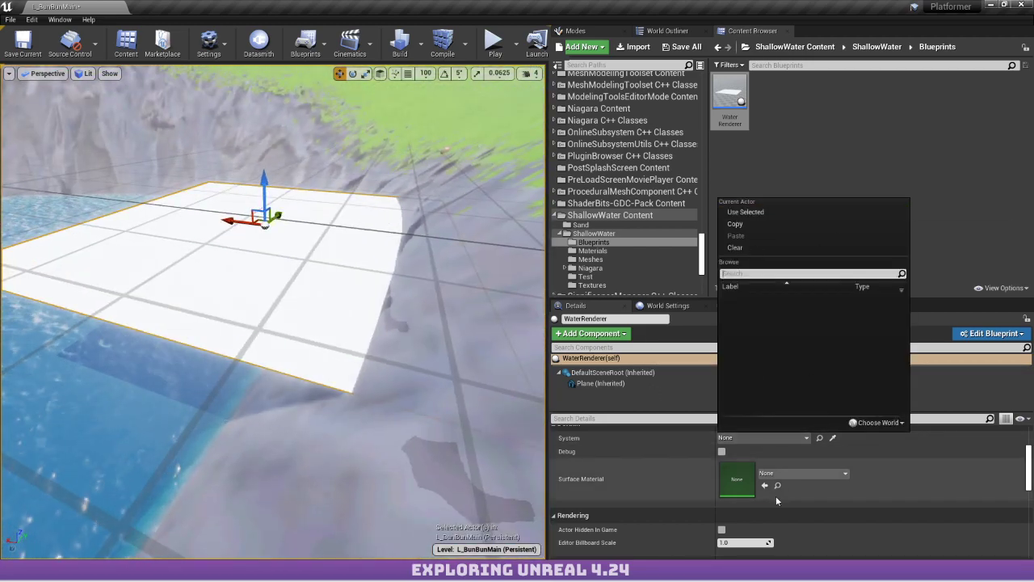
{"action": "scroll", "coordinate": [819, 457], "scroll_direction": "up", "scroll_amount": 1}
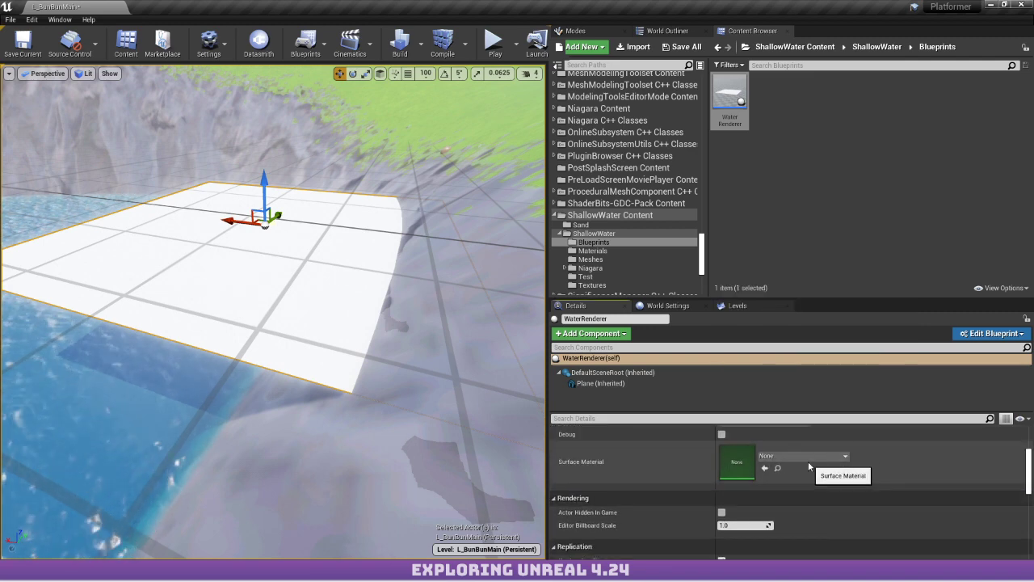
{"action": "left_click", "coordinate": [805, 456]}
{"action": "left_click", "coordinate": [805, 457]}
{"action": "left_click", "coordinate": [599, 383]}
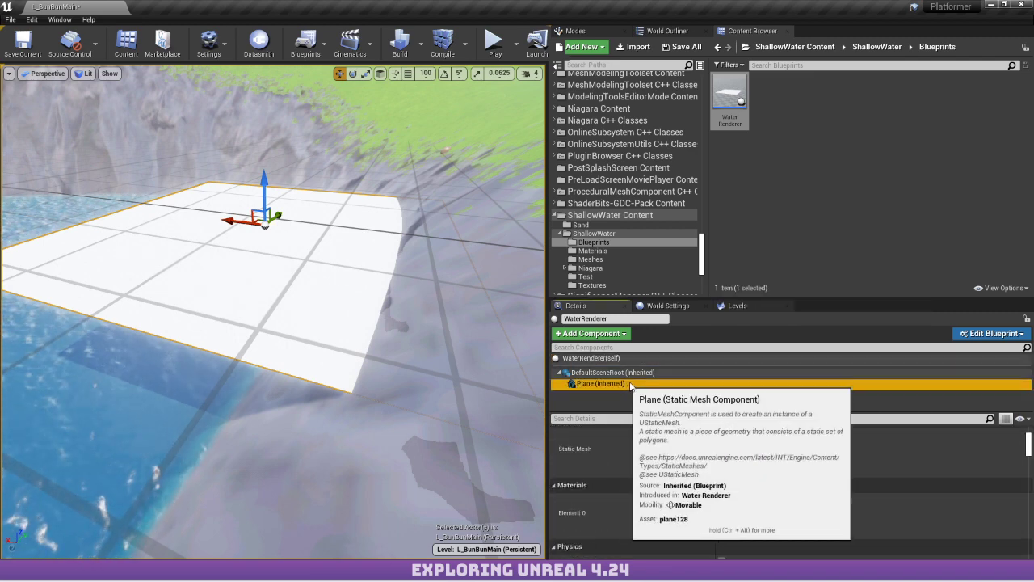
Open the WaterRenderer blueprint for editing and examine the Branch, NiagaraDataInterfaceGrid2DCollection cast and Print String nodes in its Event Graph.
{"action": "left_click", "coordinate": [990, 332]}
{"action": "left_click", "coordinate": [932, 355]}
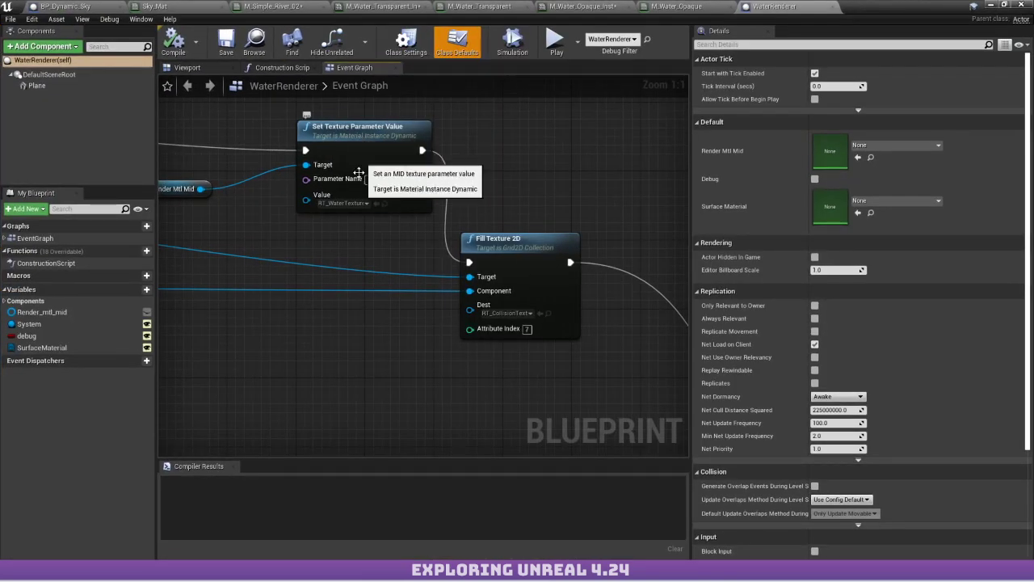
{"action": "scroll", "coordinate": [271, 188], "scroll_direction": "down", "scroll_amount": 3}
{"action": "right_click_drag", "start_coordinate": [271, 187], "coordinate": [635, 257]}
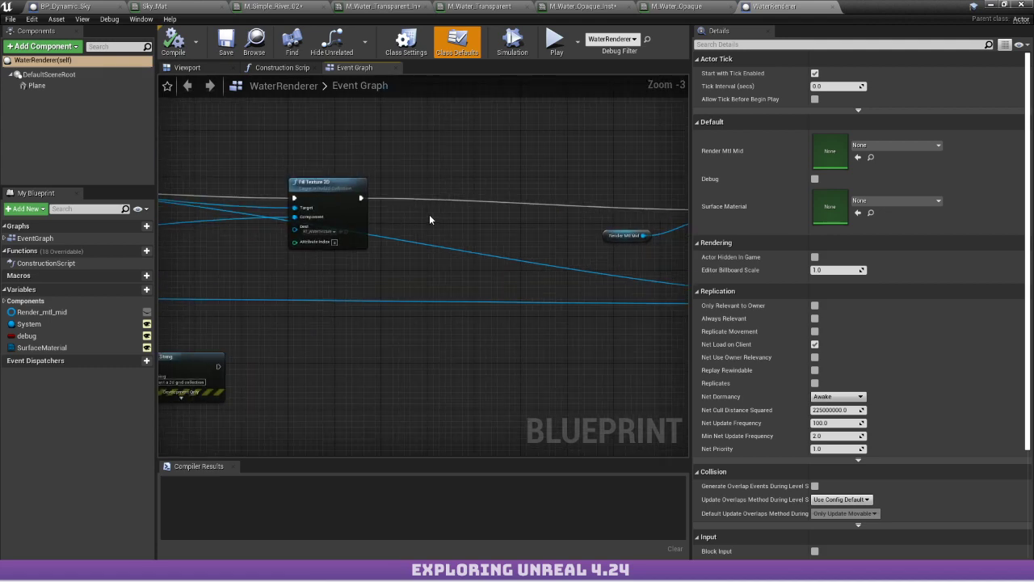
{"action": "scroll", "coordinate": [321, 230], "scroll_direction": "up", "scroll_amount": 3}
{"action": "right_click_drag", "start_coordinate": [242, 254], "coordinate": [638, 260]}
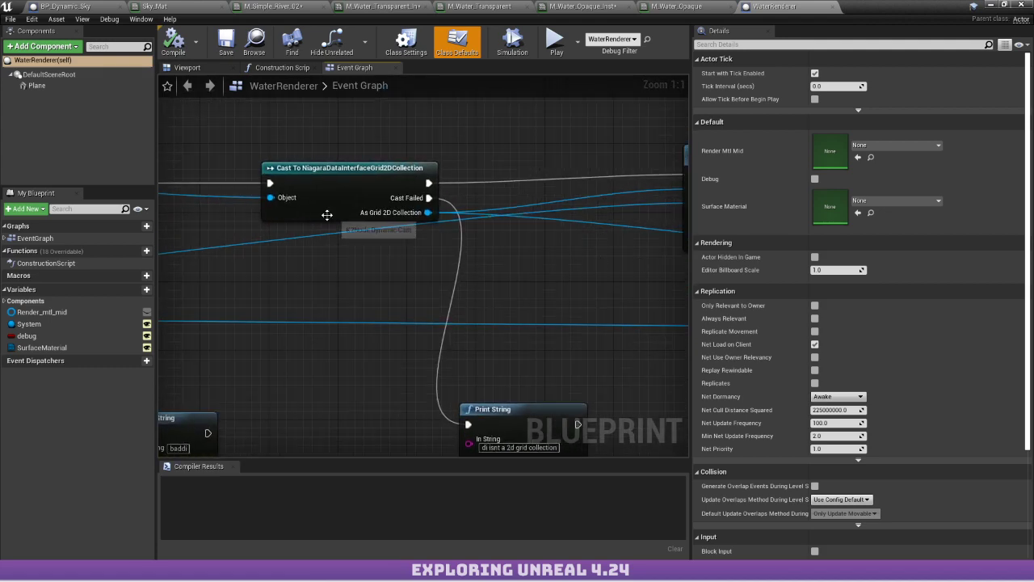
{"action": "right_click_drag", "start_coordinate": [325, 215], "coordinate": [551, 224]}
{"action": "scroll", "coordinate": [358, 221], "scroll_direction": "down", "scroll_amount": 1}
{"action": "left_click", "coordinate": [528, 163]}
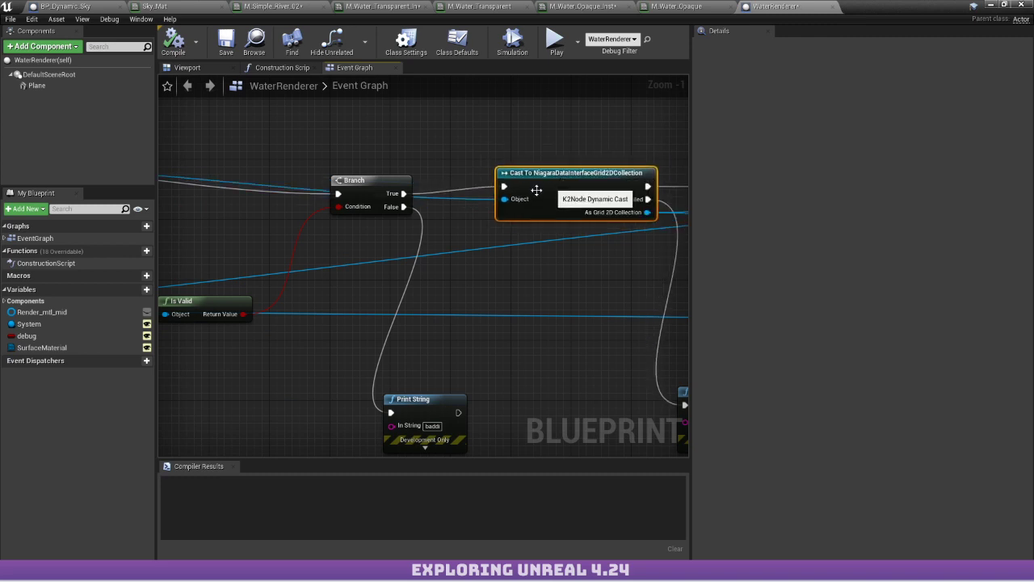
{"action": "right_click_drag", "start_coordinate": [369, 154], "coordinate": [257, 45]}
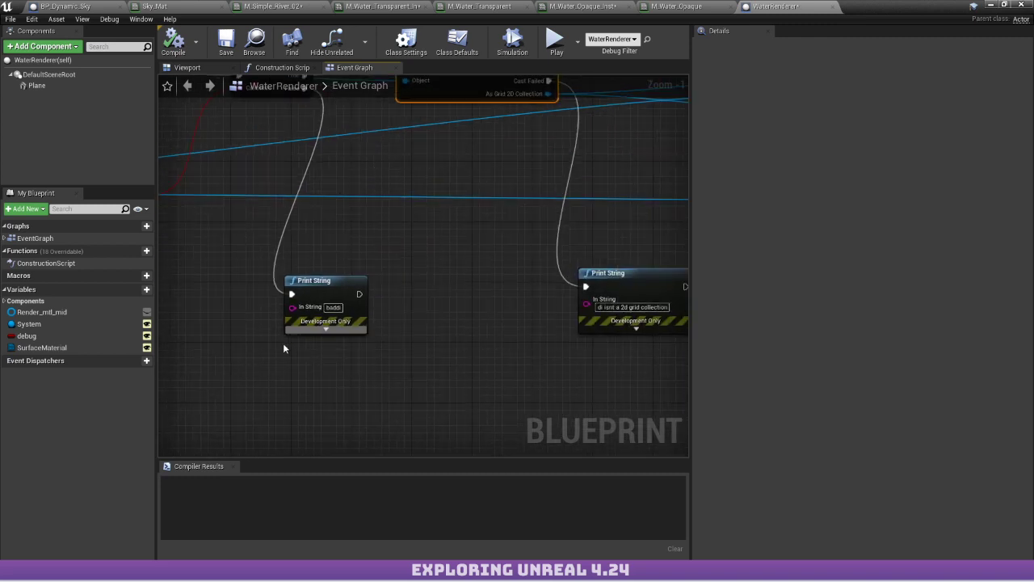
{"action": "scroll", "coordinate": [317, 337], "scroll_direction": "up", "scroll_amount": 1}
{"action": "right_click_drag", "start_coordinate": [450, 245], "coordinate": [269, 243]}
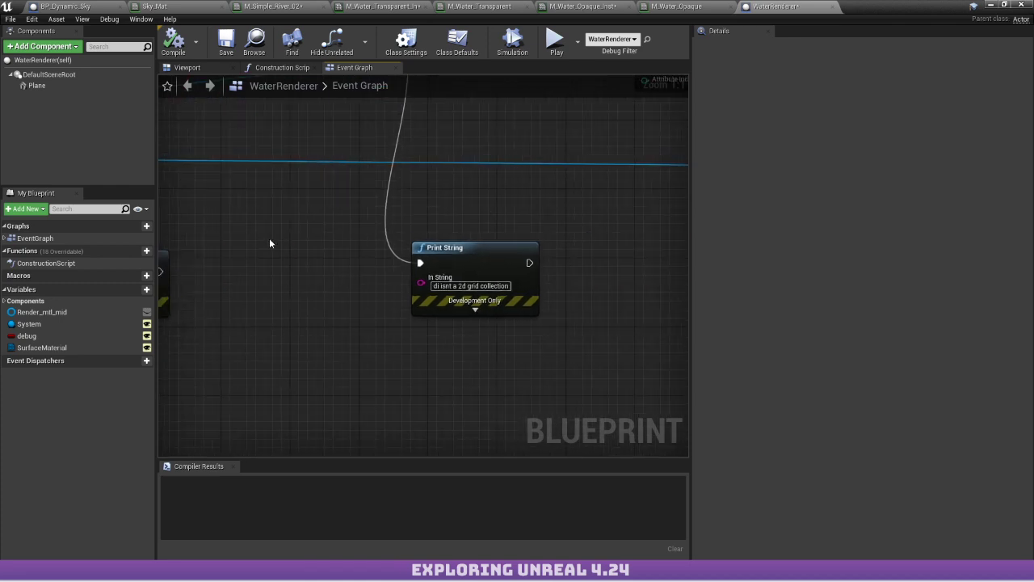
{"action": "mouse_move", "coordinate": [469, 294]}
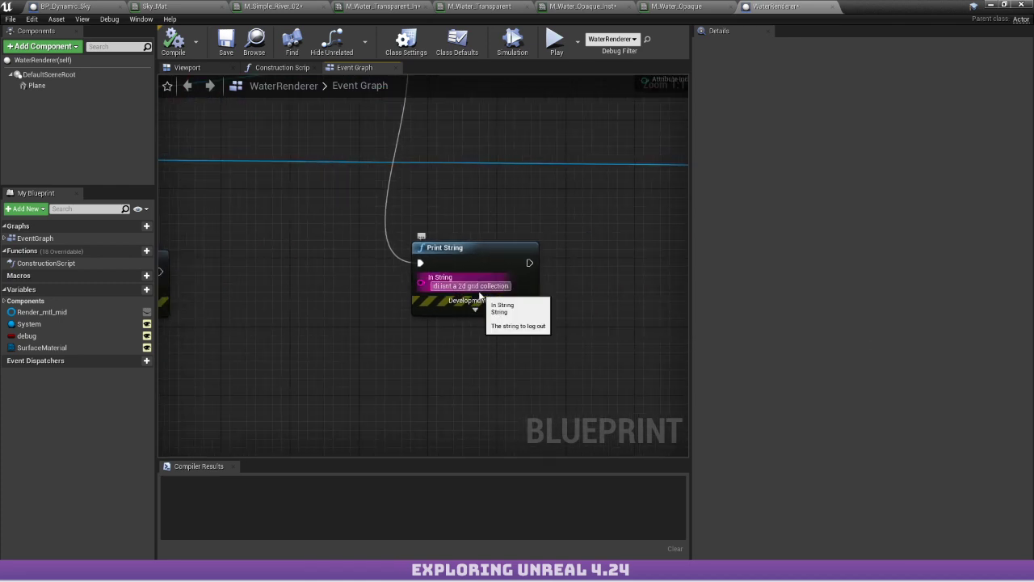
{"action": "scroll", "coordinate": [457, 233], "scroll_direction": "down", "scroll_amount": 5}
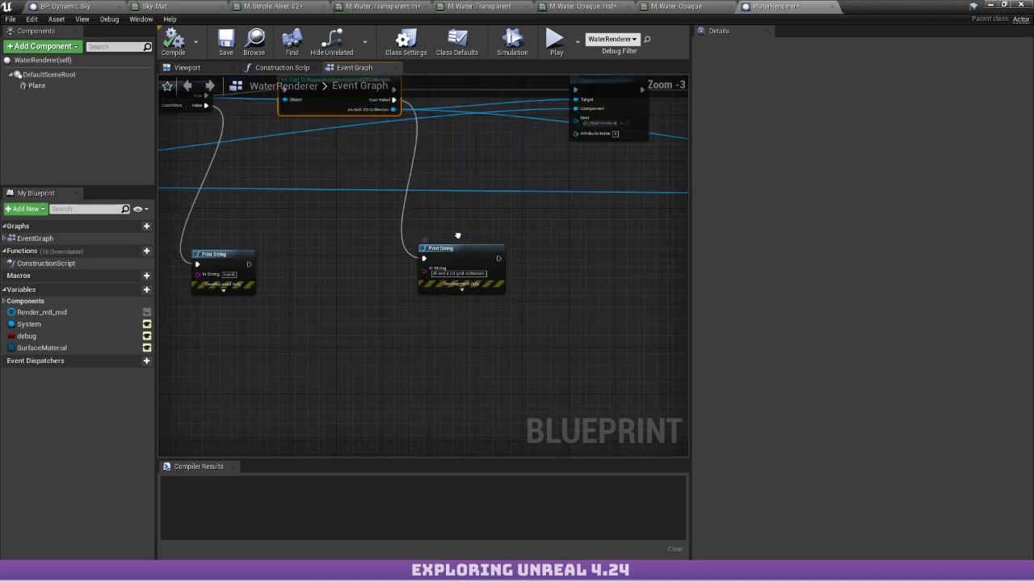
Examine the Event Tick's Get Data Interface nodes and the two Create Dynamic Material Instance branches in the WaterRenderer graph.
{"action": "scroll", "coordinate": [340, 230], "scroll_direction": "up", "scroll_amount": 5}
{"action": "right_click_drag", "start_coordinate": [322, 247], "coordinate": [512, 253]}
{"action": "scroll", "coordinate": [325, 244], "scroll_direction": "down", "scroll_amount": 3}
{"action": "scroll", "coordinate": [491, 271], "scroll_direction": "up", "scroll_amount": 3}
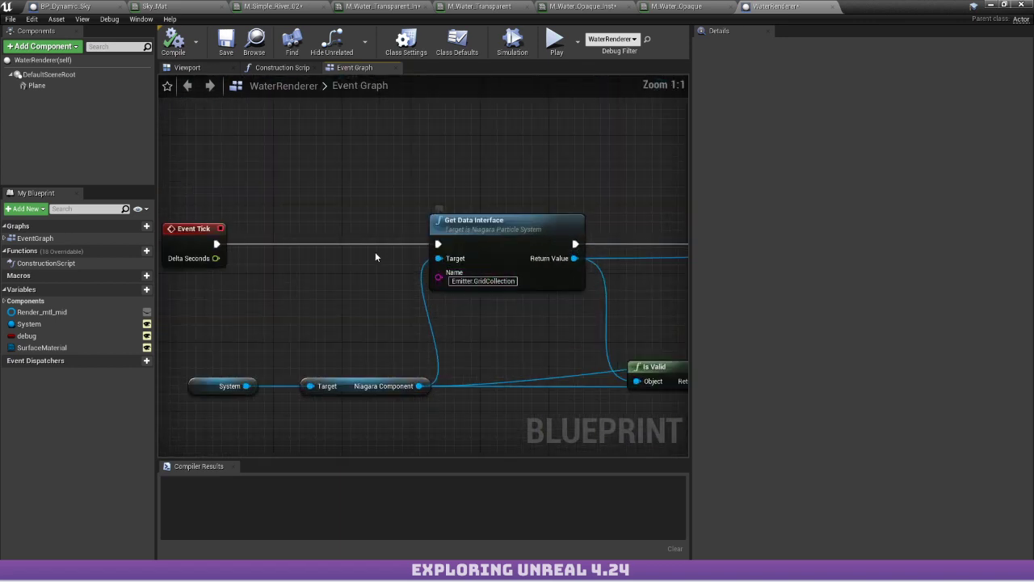
{"action": "scroll", "coordinate": [535, 162], "scroll_direction": "down", "scroll_amount": 3}
{"action": "right_click_drag", "start_coordinate": [535, 162], "coordinate": [514, 362]}
{"action": "right_click_drag", "start_coordinate": [369, 213], "coordinate": [349, 266]}
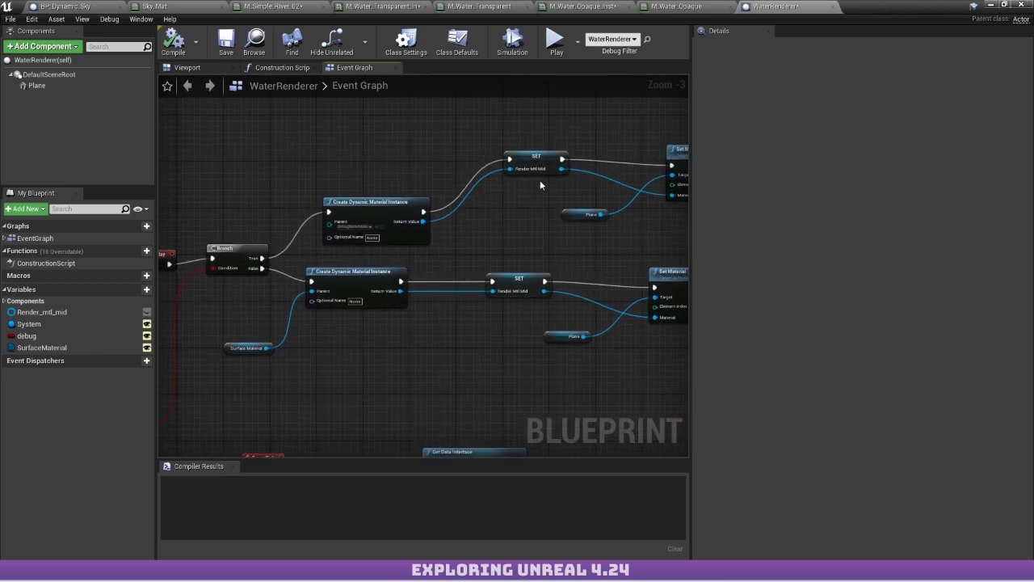
{"action": "right_click_drag", "start_coordinate": [539, 181], "coordinate": [133, 185]}
{"action": "scroll", "coordinate": [162, 185], "scroll_direction": "down", "scroll_amount": 3}
Review the foam texture chain and move the FoamTex Set Texture Parameter Value node slightly farther from its Fill Texture 2D node.
{"action": "right_click_drag", "start_coordinate": [491, 292], "coordinate": [461, 202]}
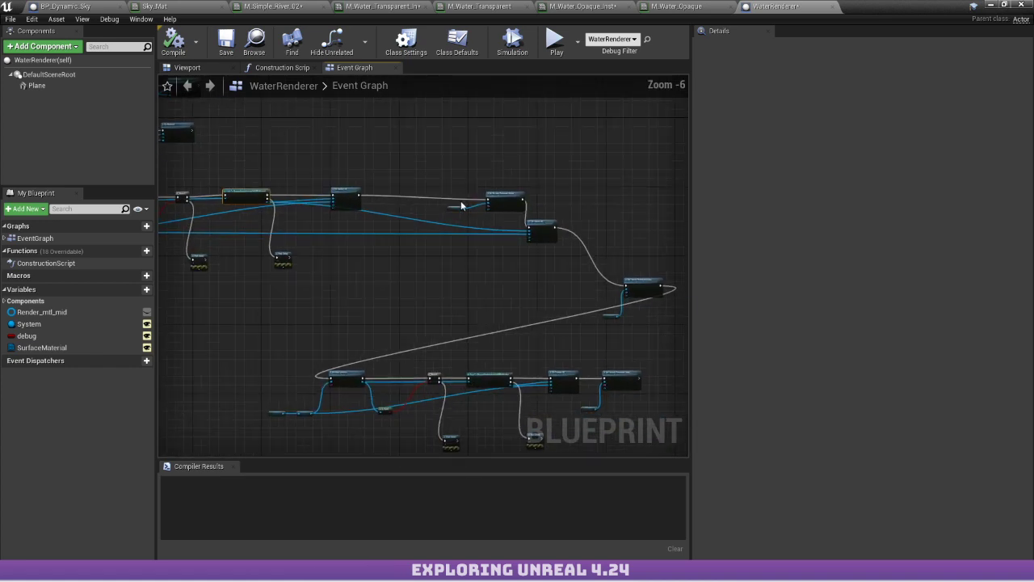
{"action": "scroll", "coordinate": [517, 222], "scroll_direction": "up", "scroll_amount": 4}
{"action": "right_click_drag", "start_coordinate": [677, 295], "coordinate": [571, 0]}
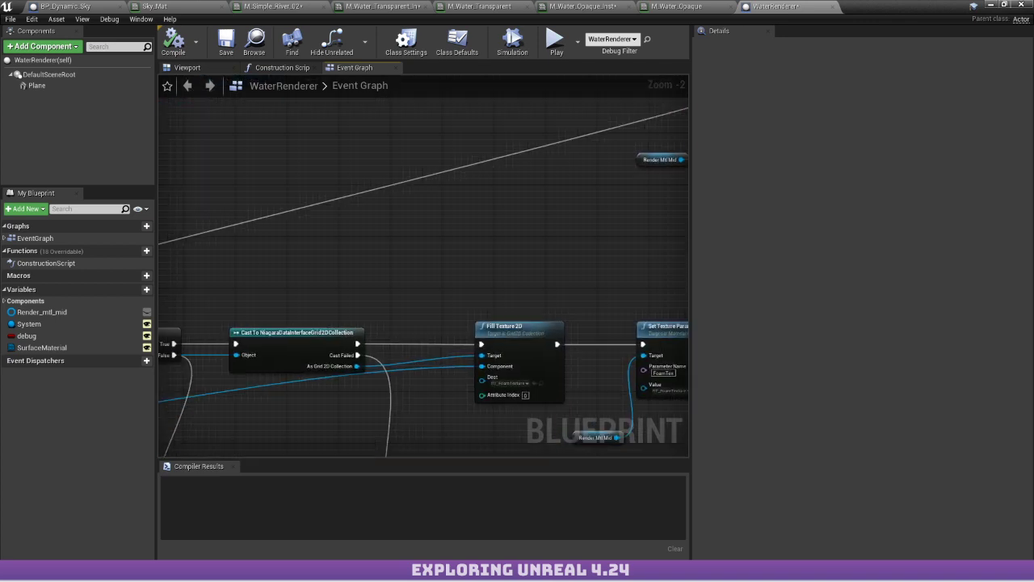
{"action": "right_click_drag", "start_coordinate": [535, 344], "coordinate": [354, 194]}
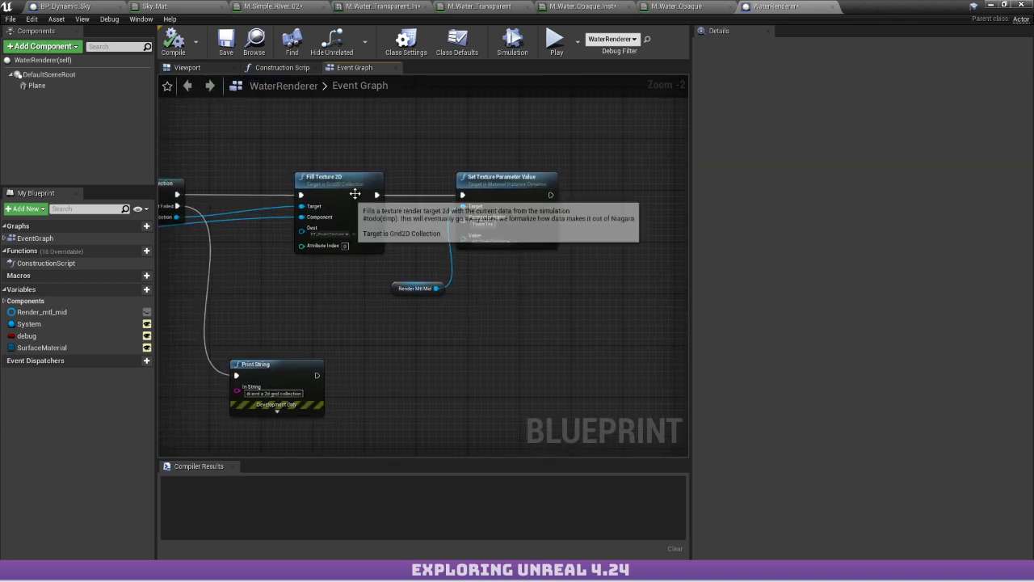
{"action": "scroll", "coordinate": [371, 196], "scroll_direction": "up", "scroll_amount": 2}
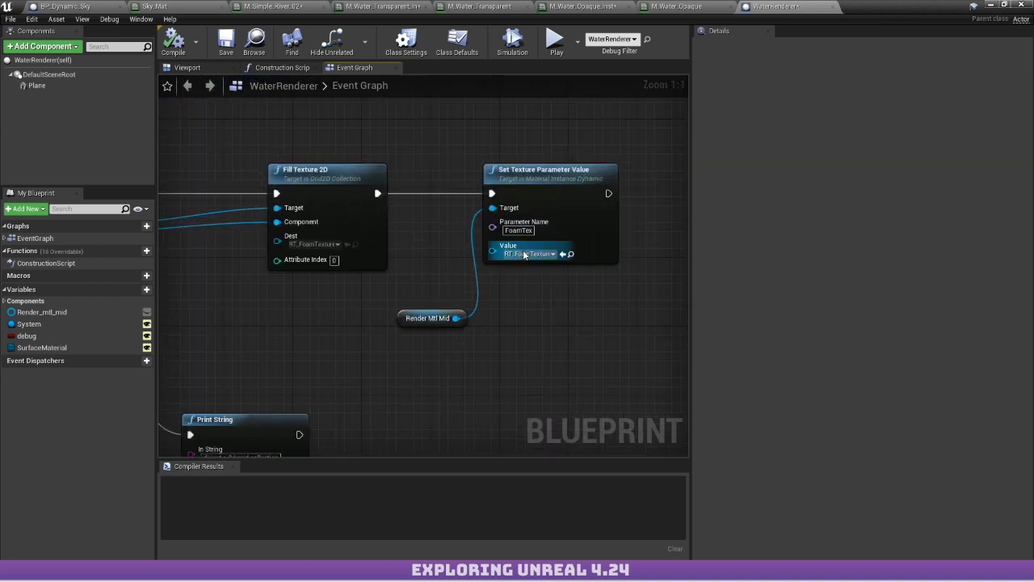
{"action": "left_click_drag", "start_coordinate": [556, 182], "coordinate": [599, 191]}
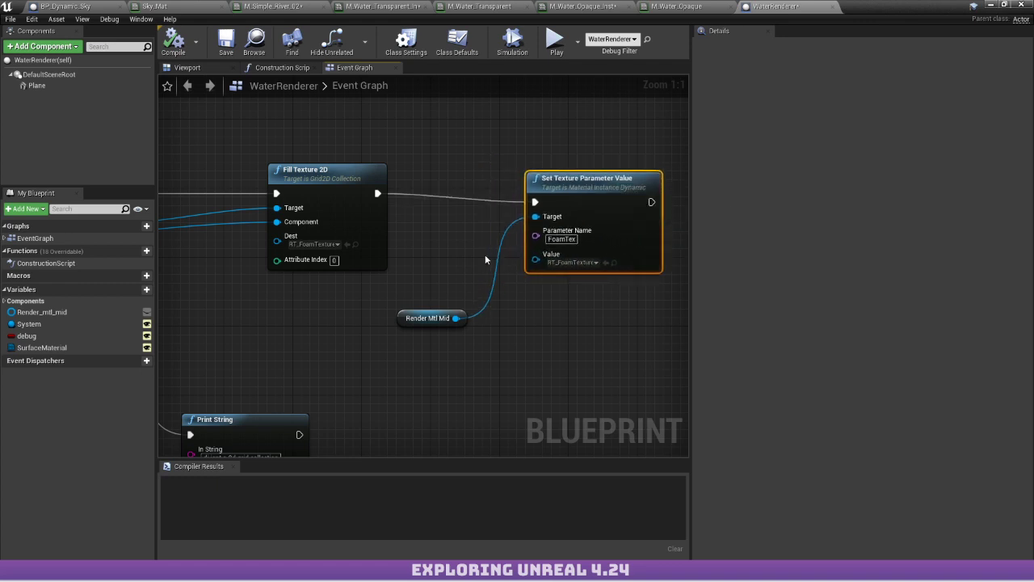
{"action": "right_click_drag", "start_coordinate": [332, 289], "coordinate": [678, 264]}
{"action": "scroll", "coordinate": [299, 245], "scroll_direction": "down", "scroll_amount": 2}
{"action": "right_click_drag", "start_coordinate": [299, 246], "coordinate": [609, 238]}
{"action": "right_click_drag", "start_coordinate": [535, 273], "coordinate": [251, 181]}
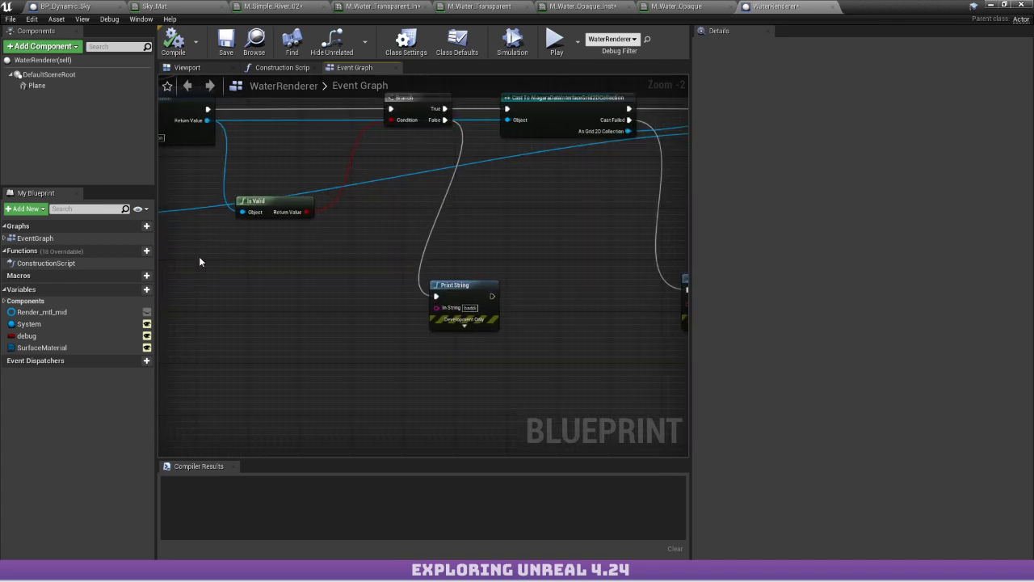
Close the WaterRenderer blueprint and open WaterMaterial from the ShallowWater Materials folder.
{"action": "left_click", "coordinate": [834, 8]}
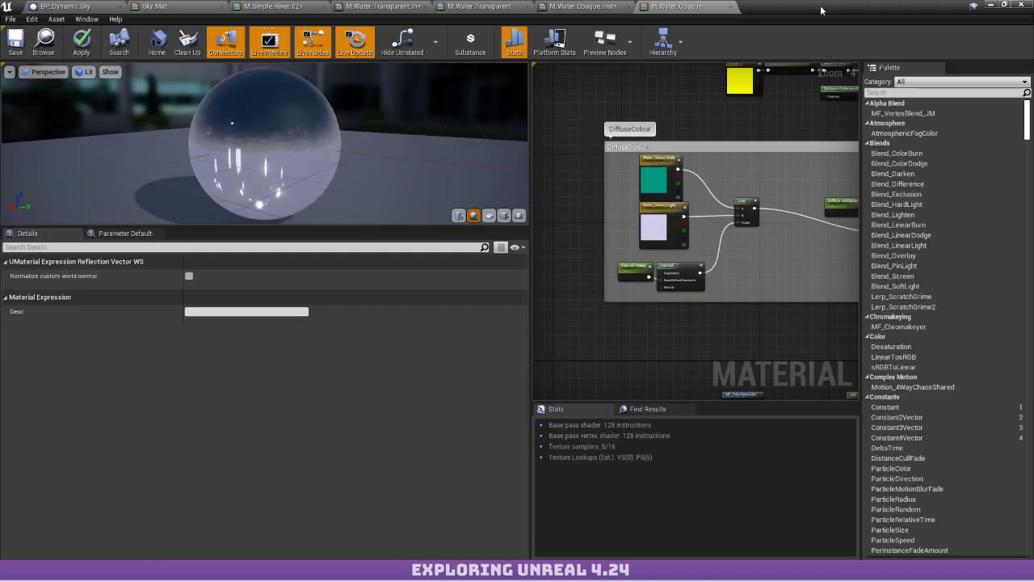
{"action": "double_click", "coordinate": [812, 5]}
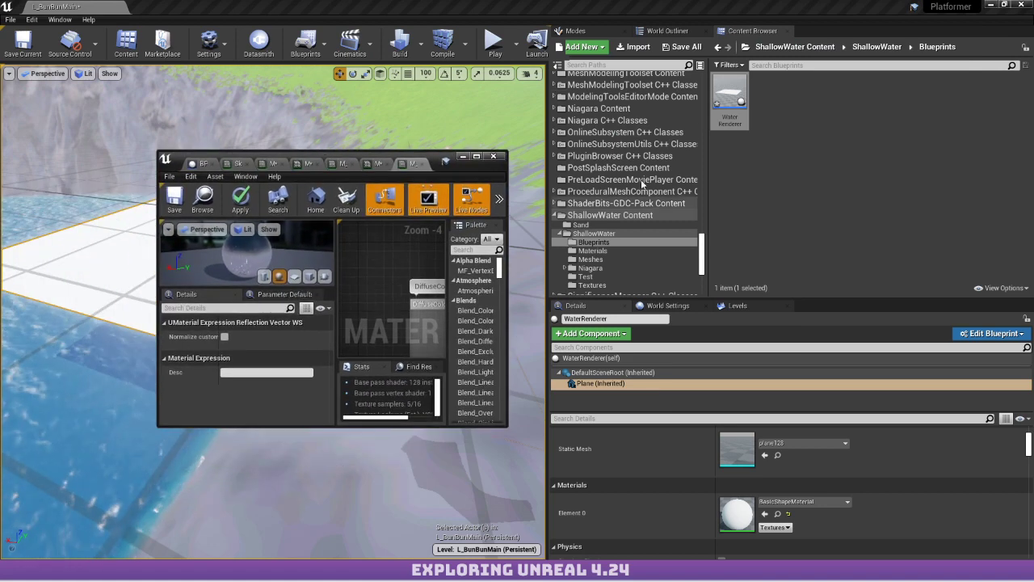
{"action": "scroll", "coordinate": [647, 225], "scroll_direction": "down", "scroll_amount": 2}
{"action": "left_click", "coordinate": [593, 199]}
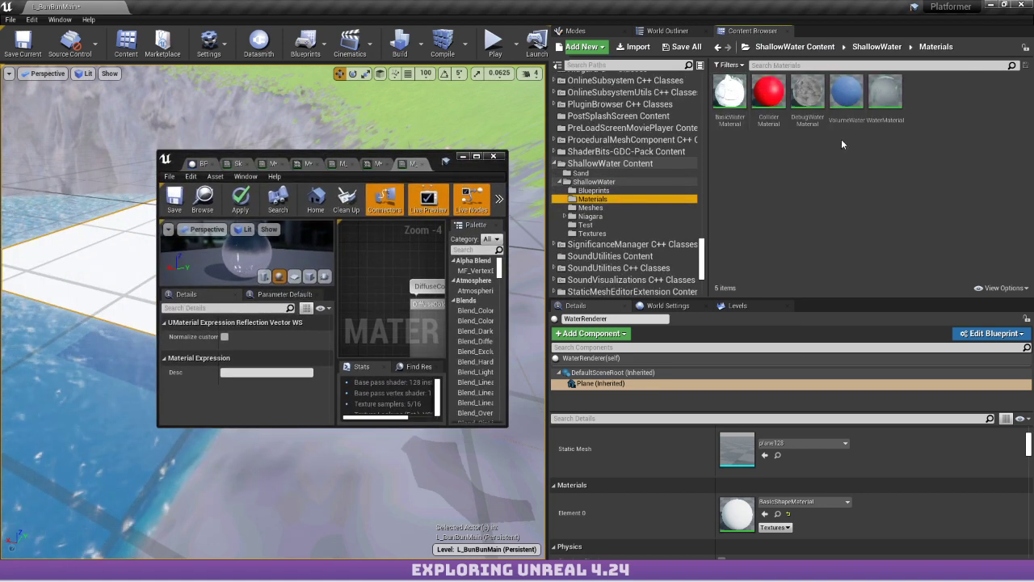
{"action": "double_click", "coordinate": [886, 93]}
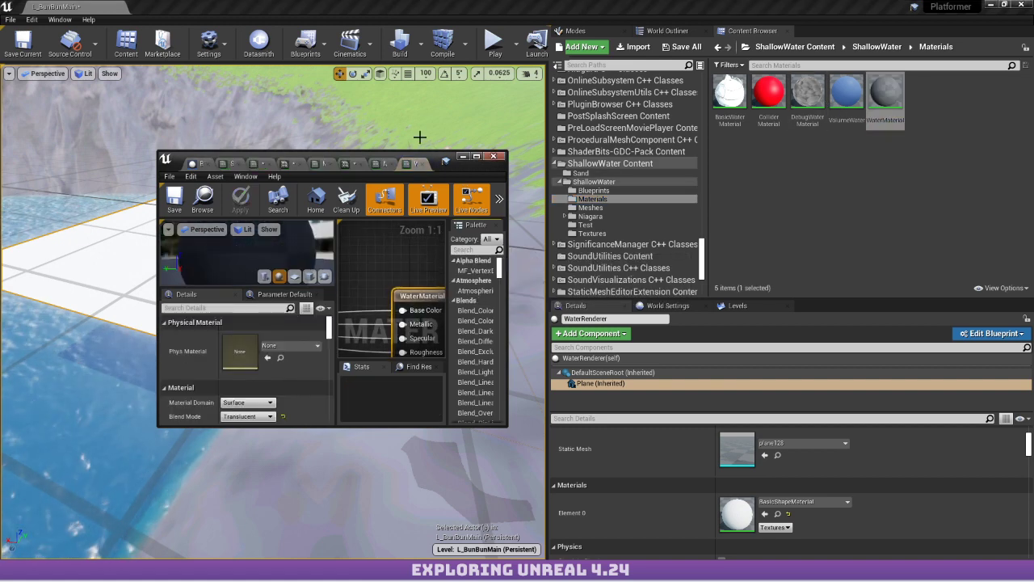
Maximize the WaterMaterial editor and examine the material on the preview sphere from several angles and distances.
{"action": "left_click", "coordinate": [476, 156]}
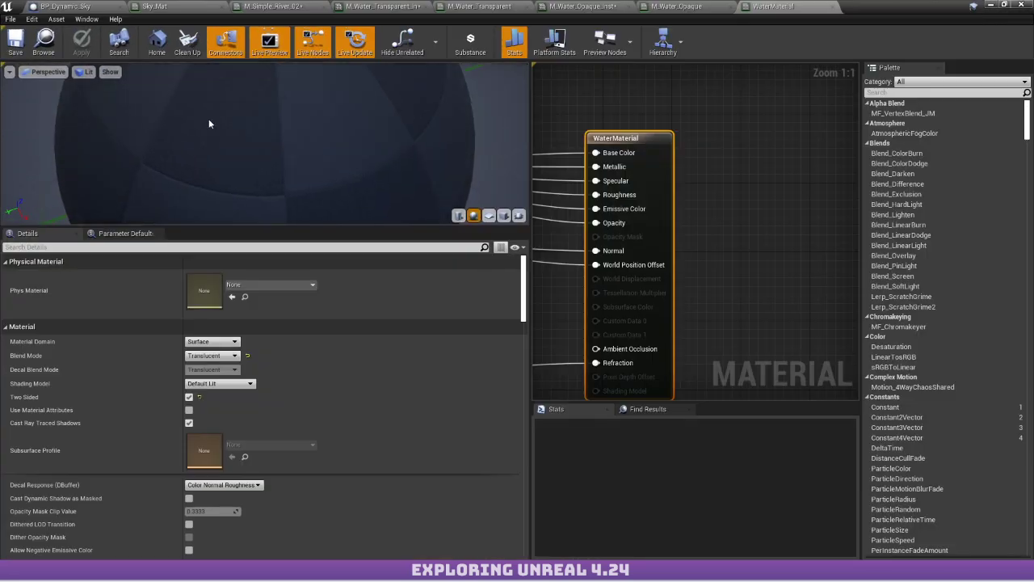
{"action": "scroll", "coordinate": [264, 143], "scroll_direction": "up", "scroll_amount": 3}
{"action": "left_click_drag", "start_coordinate": [265, 143], "coordinate": [264, 124]}
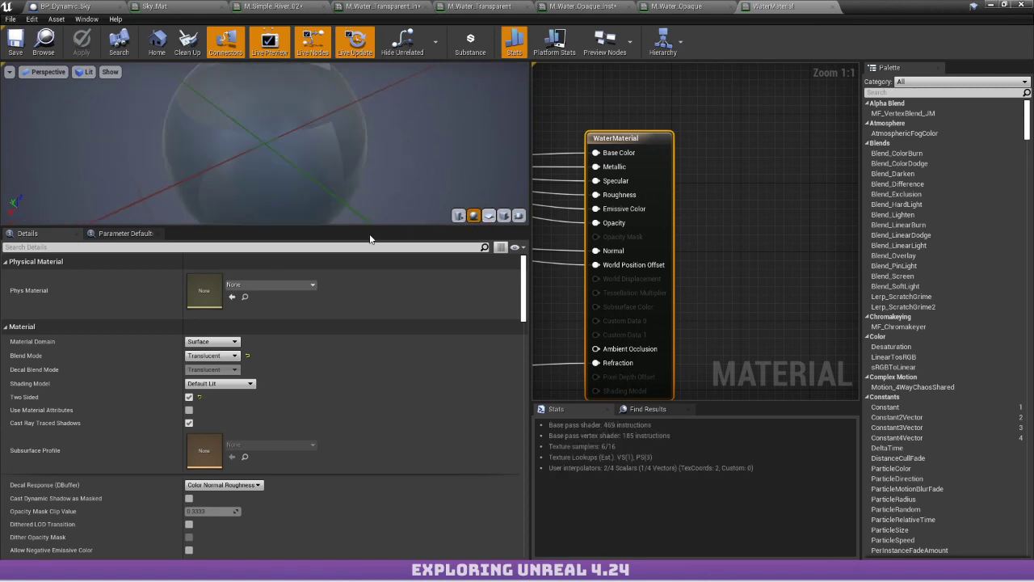
{"action": "mouse_move", "coordinate": [355, 177]}
{"action": "left_mouse_down"}
{"action": "mouse_move", "coordinate": [315, 113]}
{"action": "mouse_move", "coordinate": [275, 158]}
{"action": "mouse_move", "coordinate": [275, 186]}
{"action": "mouse_move", "coordinate": [283, 150]}
{"action": "mouse_move", "coordinate": [298, 137]}
{"action": "mouse_move", "coordinate": [291, 169]}
{"action": "mouse_move", "coordinate": [275, 146]}
{"action": "mouse_move", "coordinate": [274, 186]}
{"action": "mouse_move", "coordinate": [279, 144]}
{"action": "mouse_move", "coordinate": [279, 181]}
{"action": "mouse_move", "coordinate": [299, 181]}
{"action": "mouse_move", "coordinate": [307, 144]}
{"action": "mouse_move", "coordinate": [307, 182]}
{"action": "mouse_move", "coordinate": [307, 145]}
{"action": "mouse_move", "coordinate": [306, 182]}
{"action": "mouse_move", "coordinate": [319, 182]}
{"action": "mouse_move", "coordinate": [319, 157]}
{"action": "mouse_move", "coordinate": [340, 181]}
{"action": "left_mouse_up"}
{"action": "scroll", "coordinate": [319, 182], "scroll_direction": "down", "scroll_amount": 4}
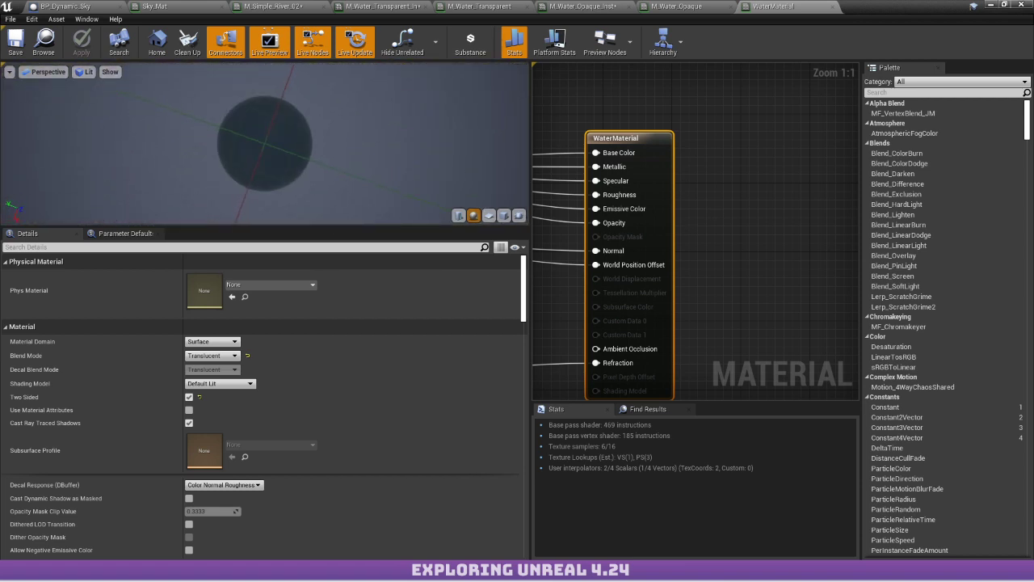
Move the BreakMaterialAttributes node so its outputs line up with the inputs of the WaterMaterial result node.
{"action": "scroll", "coordinate": [672, 198], "scroll_direction": "down", "scroll_amount": 5}
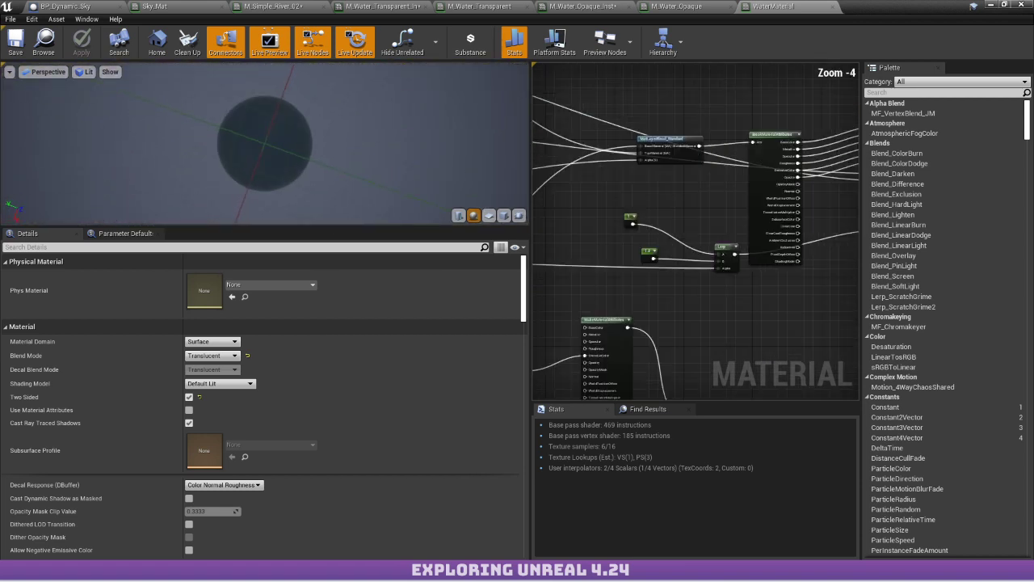
{"action": "right_click_drag", "start_coordinate": [690, 182], "coordinate": [576, 216]}
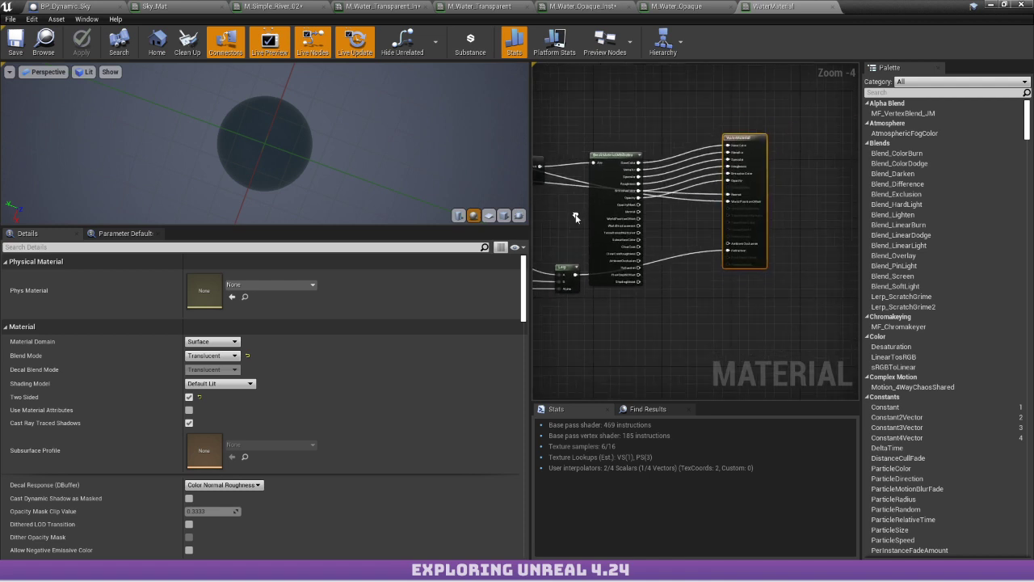
{"action": "left_click_drag", "start_coordinate": [596, 212], "coordinate": [635, 196]}
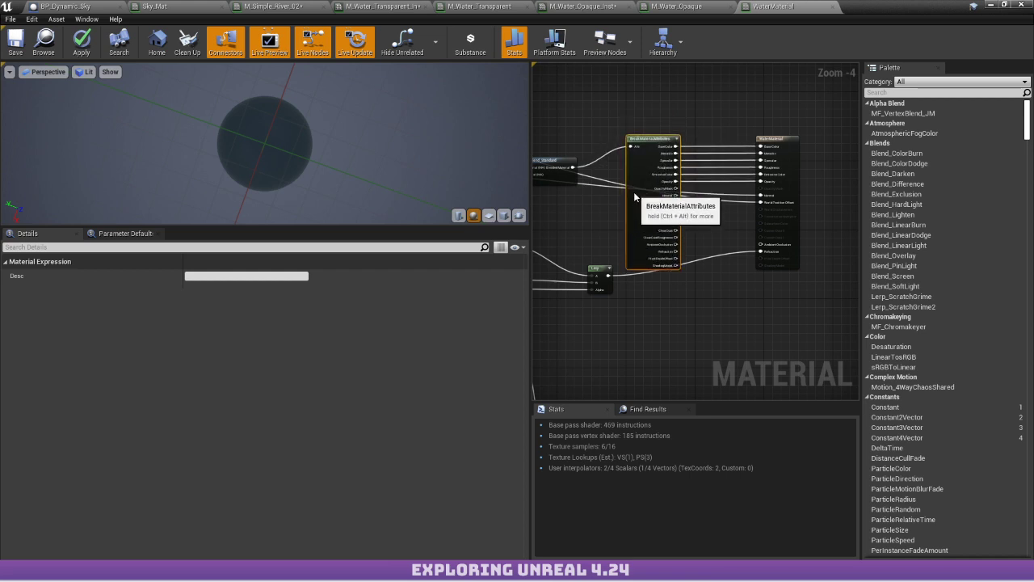
{"action": "scroll", "coordinate": [635, 196], "scroll_direction": "up", "scroll_amount": 4}
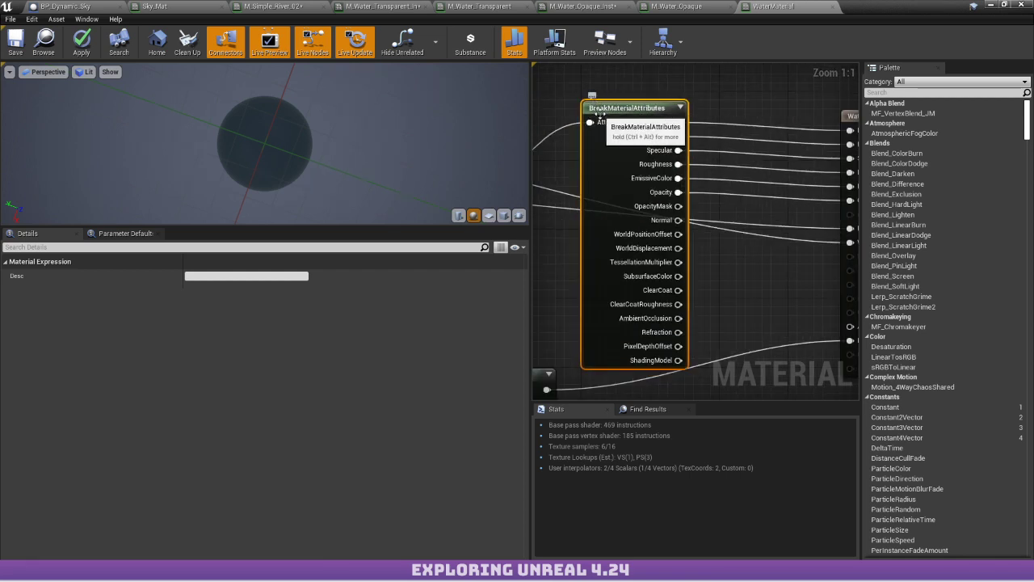
{"action": "scroll", "coordinate": [741, 236], "scroll_direction": "down", "scroll_amount": 2}
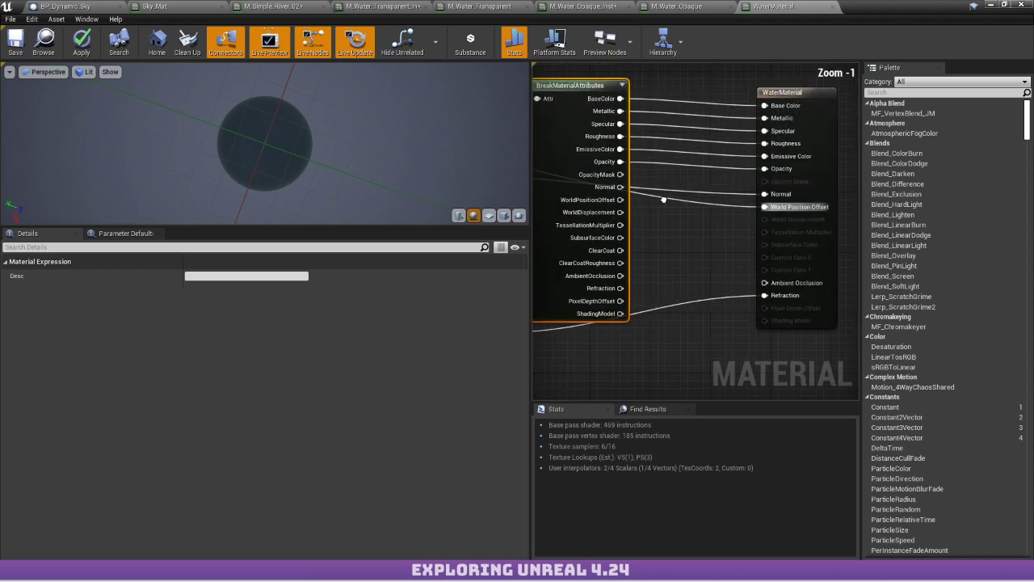
{"action": "right_click_drag", "start_coordinate": [580, 233], "coordinate": [713, 210]}
{"action": "left_click_drag", "start_coordinate": [714, 210], "coordinate": [709, 200]}
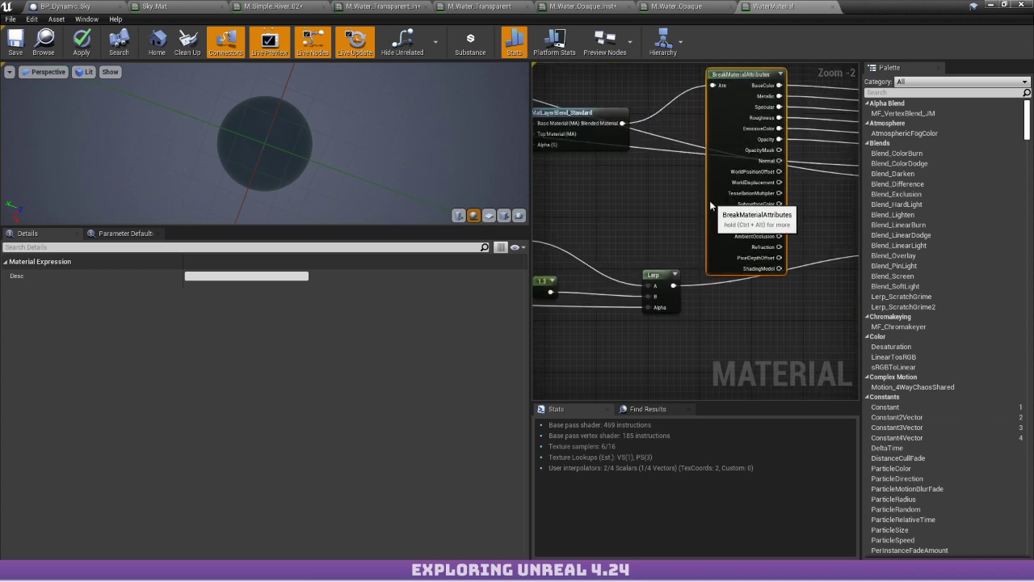
Examine the MatLayerBlend_Standard and MatLayerBlend_Simple nodes and the networks feeding them in the WaterMaterial graph.
{"action": "scroll", "coordinate": [633, 235], "scroll_direction": "down", "scroll_amount": 1}
{"action": "right_click_drag", "start_coordinate": [651, 230], "coordinate": [815, 175]}
{"action": "right_click_drag", "start_coordinate": [643, 186], "coordinate": [718, 126]}
{"action": "scroll", "coordinate": [715, 135], "scroll_direction": "down", "scroll_amount": 1}
{"action": "right_click_drag", "start_coordinate": [706, 227], "coordinate": [538, 127]}
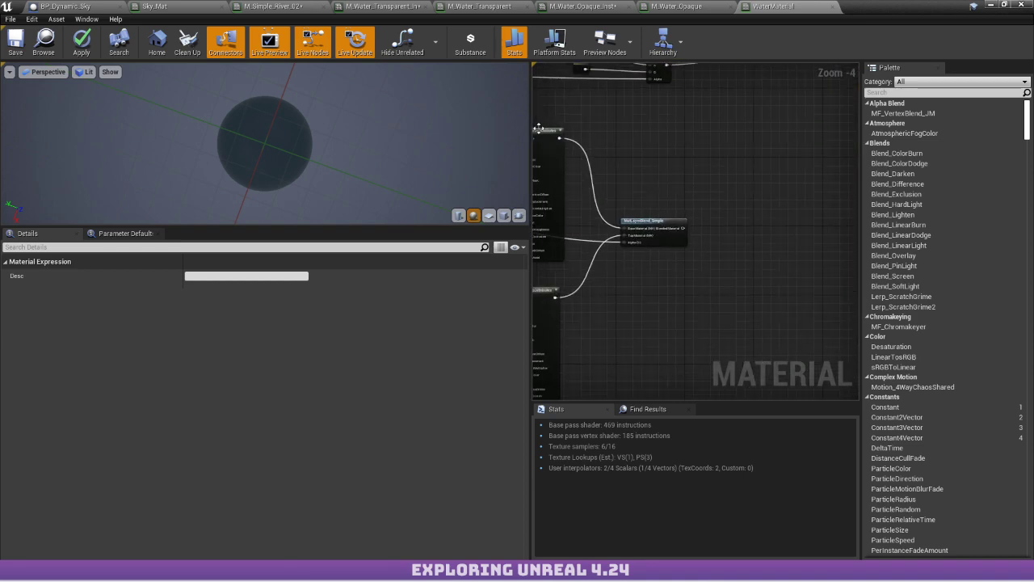
{"action": "scroll", "coordinate": [636, 228], "scroll_direction": "up", "scroll_amount": 4}
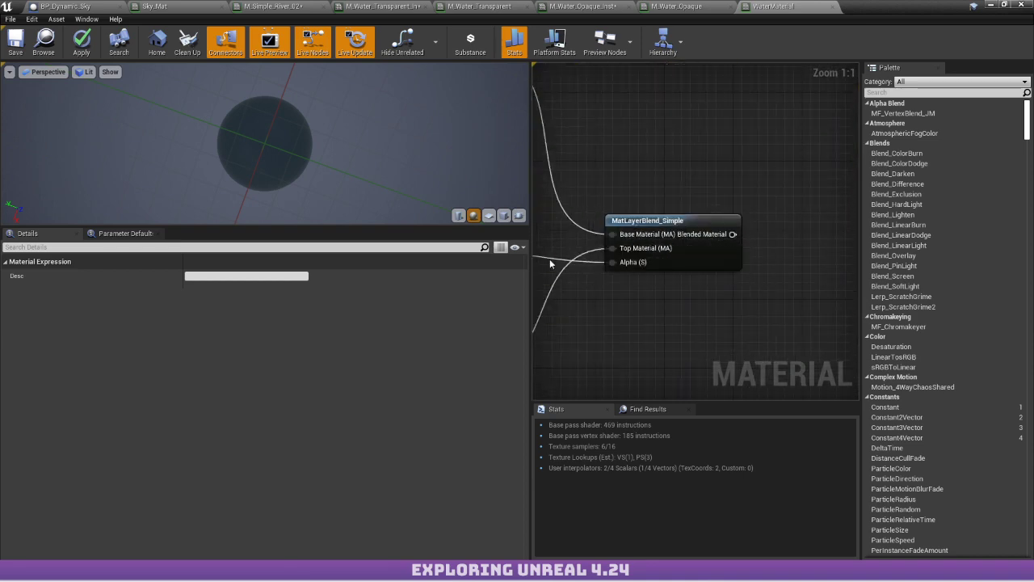
{"action": "scroll", "coordinate": [558, 251], "scroll_direction": "down", "scroll_amount": 5}
{"action": "right_click_drag", "start_coordinate": [737, 184], "coordinate": [857, 312]}
{"action": "scroll", "coordinate": [363, 161], "scroll_direction": "up", "scroll_amount": 3}
{"action": "right_click_drag", "start_coordinate": [635, 147], "coordinate": [759, 312]}
{"action": "scroll", "coordinate": [759, 312], "scroll_direction": "down", "scroll_amount": 2}
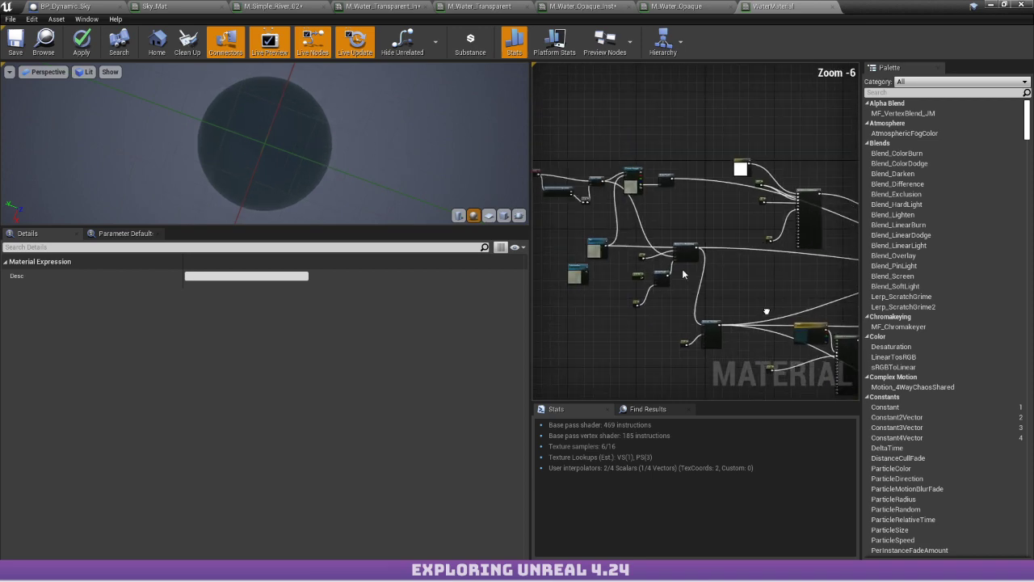
Examine the white 1,1,1 colour and the 0.9 and 0 constants wired into the material attributes node.
{"action": "scroll", "coordinate": [606, 203], "scroll_direction": "up", "scroll_amount": 5}
{"action": "right_click_drag", "start_coordinate": [638, 180], "coordinate": [535, 191]}
{"action": "scroll", "coordinate": [768, 206], "scroll_direction": "down", "scroll_amount": 3}
{"action": "scroll", "coordinate": [598, 151], "scroll_direction": "up", "scroll_amount": 4}
{"action": "scroll", "coordinate": [685, 162], "scroll_direction": "down", "scroll_amount": 3}
{"action": "scroll", "coordinate": [747, 154], "scroll_direction": "down", "scroll_amount": 2}
{"action": "scroll", "coordinate": [746, 153], "scroll_direction": "up", "scroll_amount": 5}
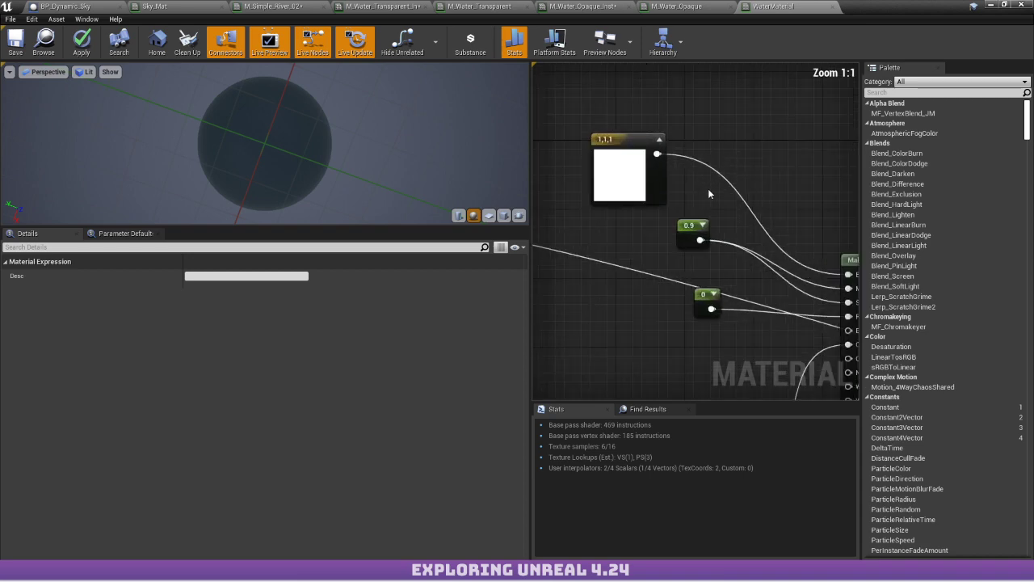
{"action": "scroll", "coordinate": [716, 190], "scroll_direction": "down", "scroll_amount": 3}
{"action": "right_click_drag", "start_coordinate": [716, 190], "coordinate": [569, 108]}
{"action": "scroll", "coordinate": [569, 108], "scroll_direction": "down", "scroll_amount": 1}
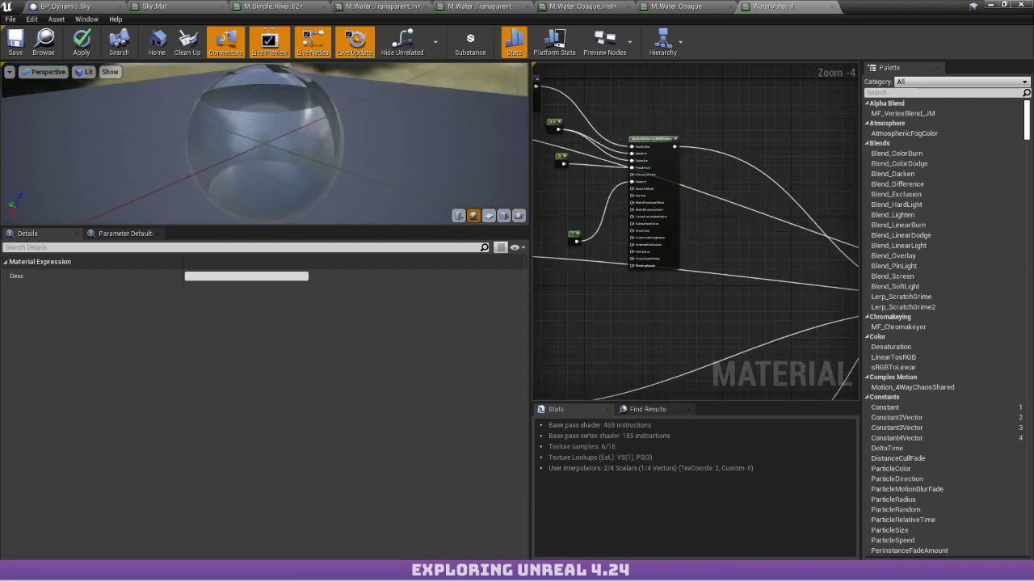
Inspect the preview sphere's reflections and trace the graph's texture, NormalFromHeightmap and Fresnel_Function nodes.
{"action": "left_click_drag", "start_coordinate": [264, 143], "coordinate": [460, 141]}
{"action": "left_click_drag", "start_coordinate": [264, 143], "coordinate": [476, 179]}
{"action": "right_click_drag", "start_coordinate": [729, 222], "coordinate": [858, 173]}
{"action": "scroll", "coordinate": [606, 142], "scroll_direction": "down", "scroll_amount": 2}
{"action": "scroll", "coordinate": [571, 139], "scroll_direction": "up", "scroll_amount": 5}
{"action": "scroll", "coordinate": [588, 159], "scroll_direction": "down", "scroll_amount": 4}
{"action": "scroll", "coordinate": [538, 200], "scroll_direction": "down", "scroll_amount": 1}
{"action": "right_click_drag", "start_coordinate": [538, 199], "coordinate": [821, 233]}
{"action": "scroll", "coordinate": [661, 178], "scroll_direction": "up", "scroll_amount": 5}
{"action": "right_click_drag", "start_coordinate": [609, 158], "coordinate": [536, 145]}
{"action": "scroll", "coordinate": [661, 174], "scroll_direction": "down", "scroll_amount": 2}
{"action": "right_click_drag", "start_coordinate": [740, 172], "coordinate": [724, 114]}
{"action": "scroll", "coordinate": [718, 147], "scroll_direction": "down", "scroll_amount": 1}
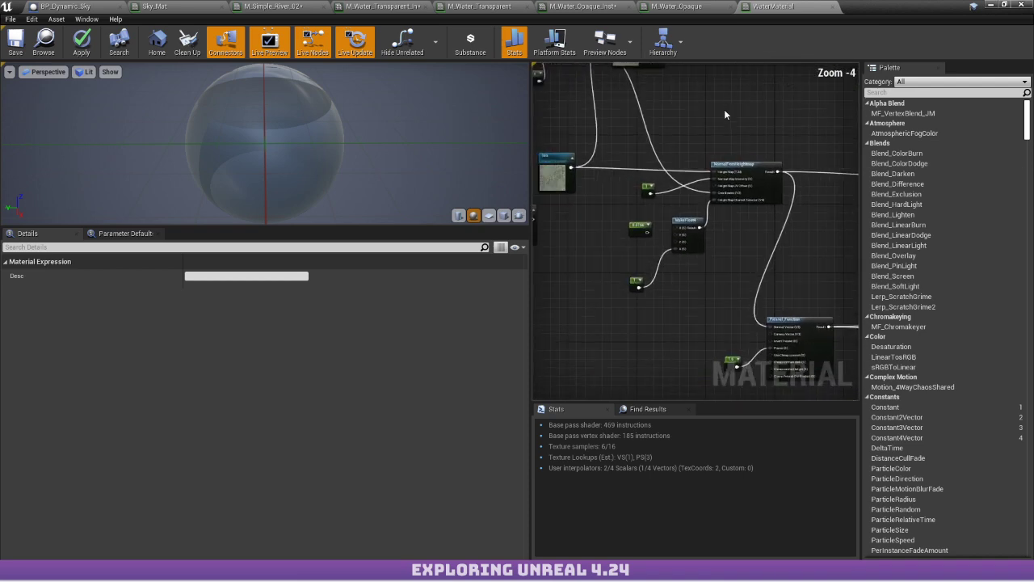
{"action": "scroll", "coordinate": [705, 173], "scroll_direction": "up", "scroll_amount": 1}
Open the NormalFromHeightmap function, preview it on a cube and examine its height map sampling nodes.
{"action": "double_click", "coordinate": [774, 177]}
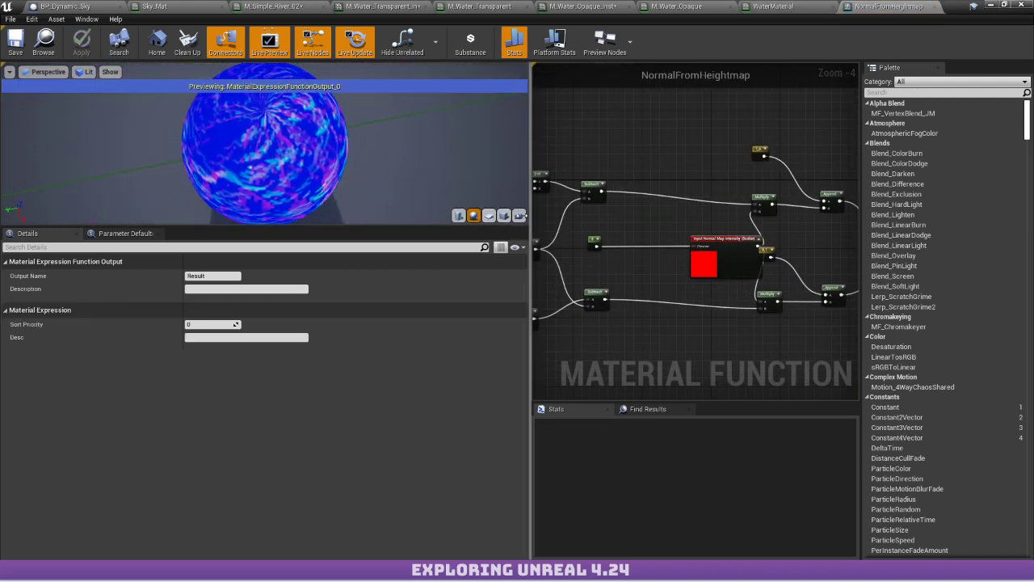
{"action": "left_click", "coordinate": [503, 216]}
{"action": "left_click_drag", "start_coordinate": [331, 136], "coordinate": [267, 137]}
{"action": "right_click_drag", "start_coordinate": [626, 220], "coordinate": [850, 188]}
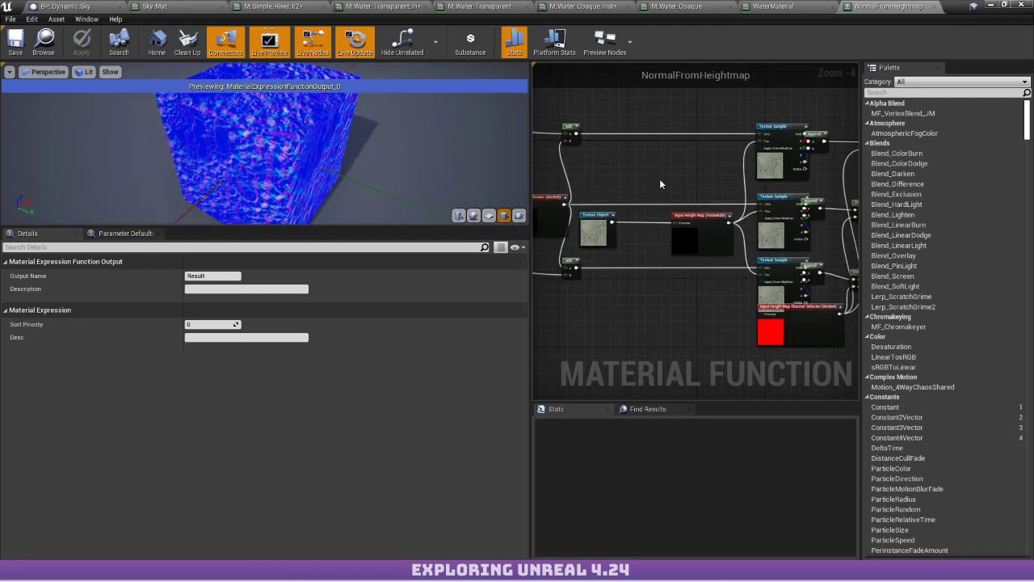
{"action": "scroll", "coordinate": [610, 155], "scroll_direction": "down", "scroll_amount": 2}
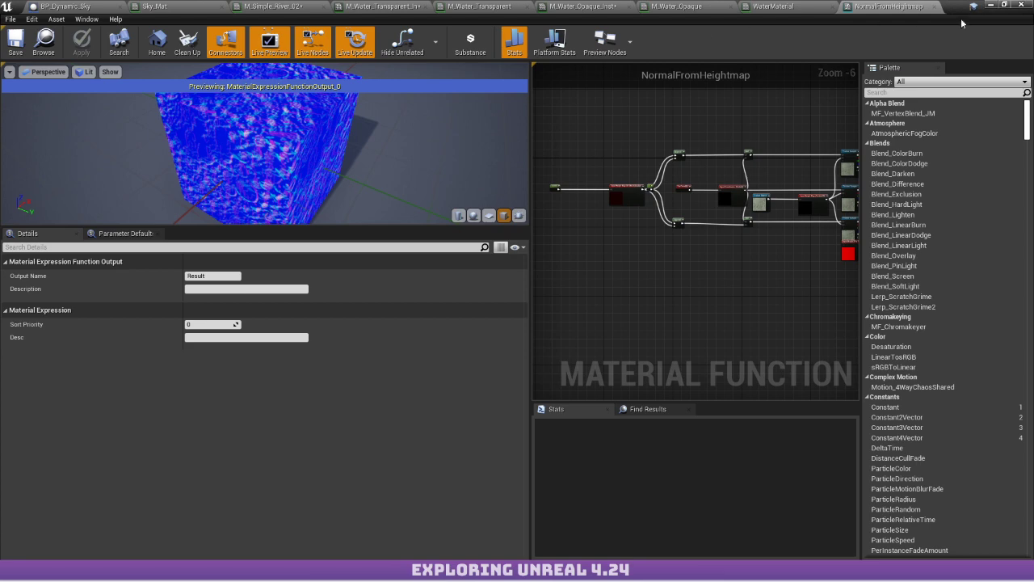
Close the asset editor window and discard the pending material changes, including those to M_Simple_River_02.
{"action": "left_click", "coordinate": [1020, 5]}
{"action": "left_click", "coordinate": [595, 327]}
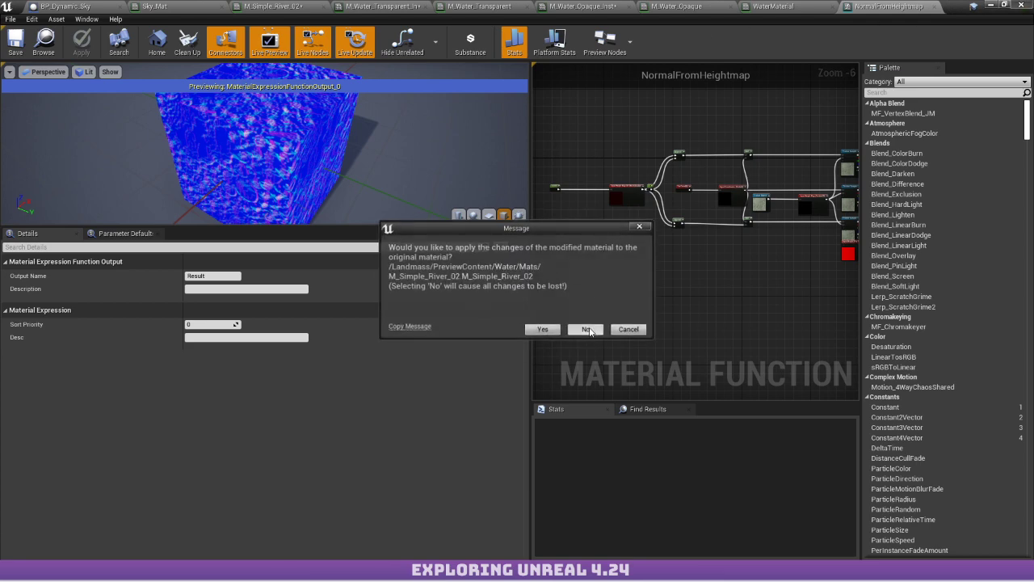
{"action": "left_click", "coordinate": [588, 326]}
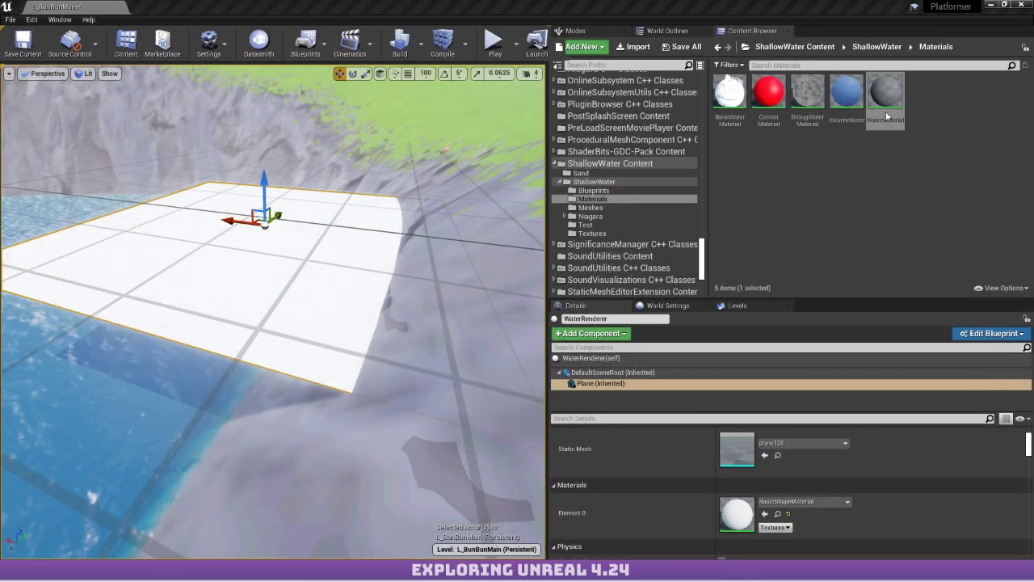
Open BasicWaterMaterial and examine its graph and preview sphere.
{"action": "double_click", "coordinate": [730, 91]}
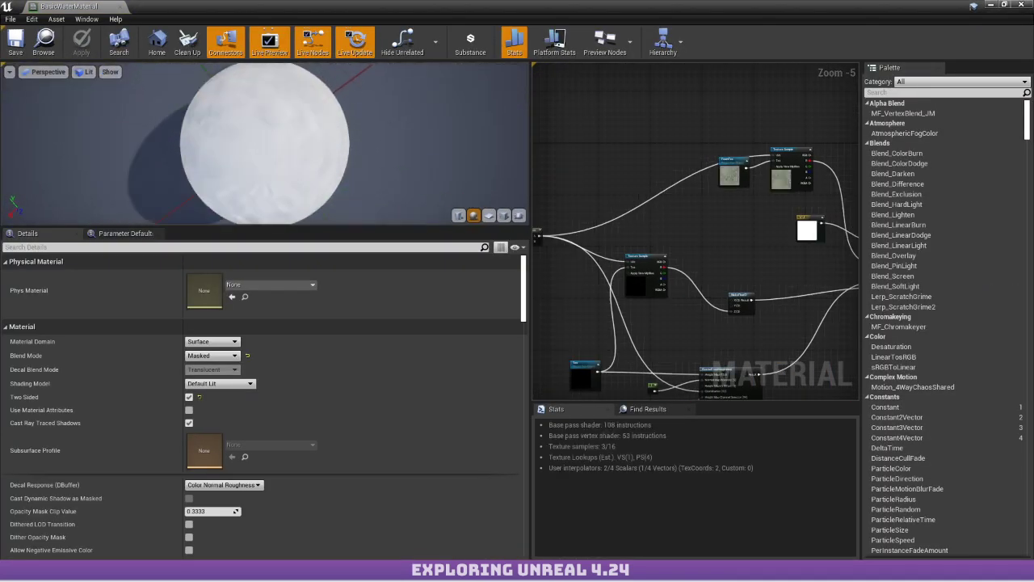
{"action": "left_click_drag", "start_coordinate": [264, 143], "coordinate": [347, 174]}
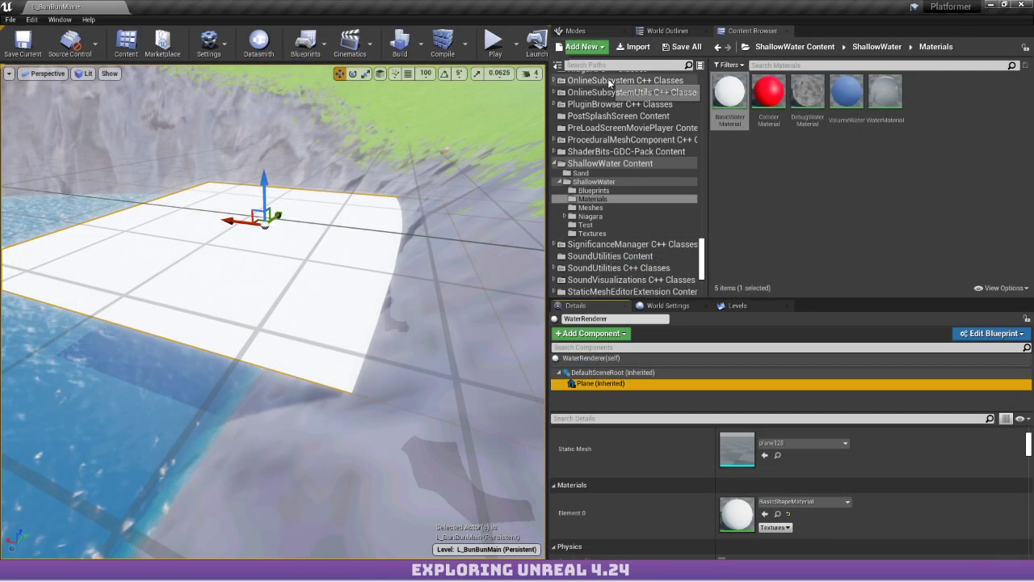
Browse to the Roads Mats folder in Landmass Content's PreviewContent and open the M_RoadSpline_01 material.
{"action": "scroll", "coordinate": [622, 255], "scroll_direction": "down", "scroll_amount": 5}
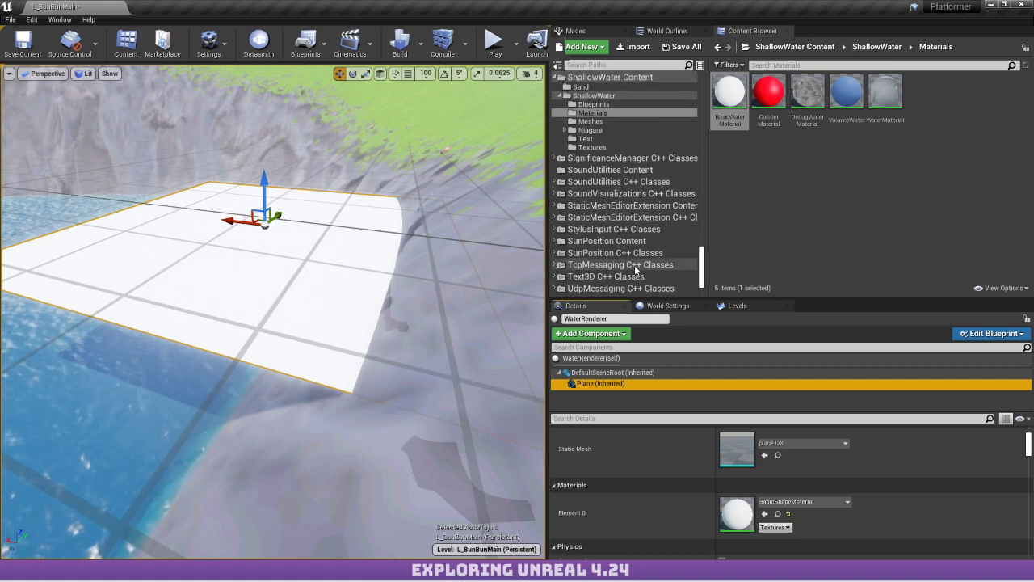
{"action": "scroll", "coordinate": [634, 264], "scroll_direction": "up", "scroll_amount": 2}
{"action": "scroll", "coordinate": [634, 264], "scroll_direction": "up", "scroll_amount": 6}
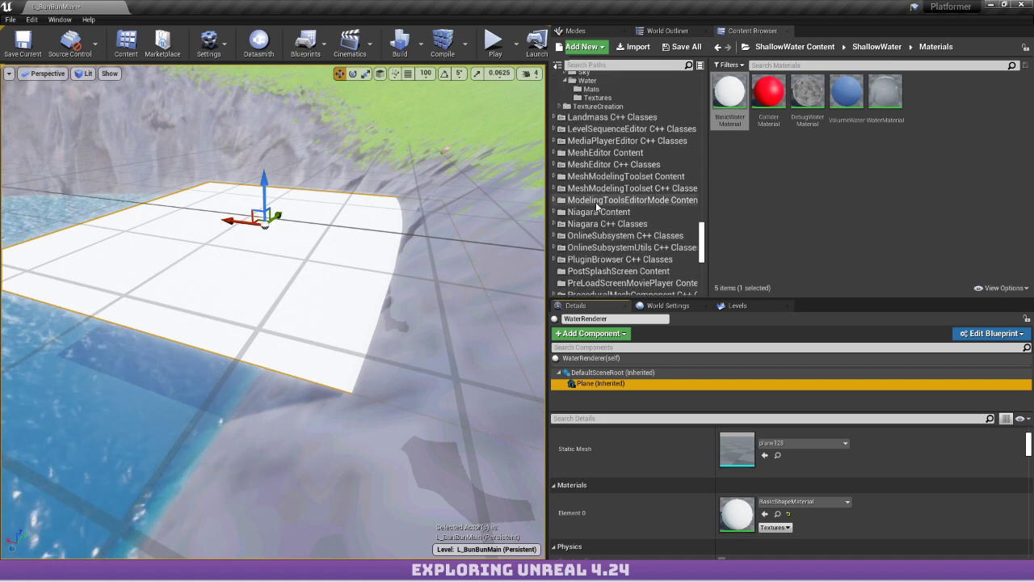
{"action": "scroll", "coordinate": [600, 207], "scroll_direction": "up", "scroll_amount": 1}
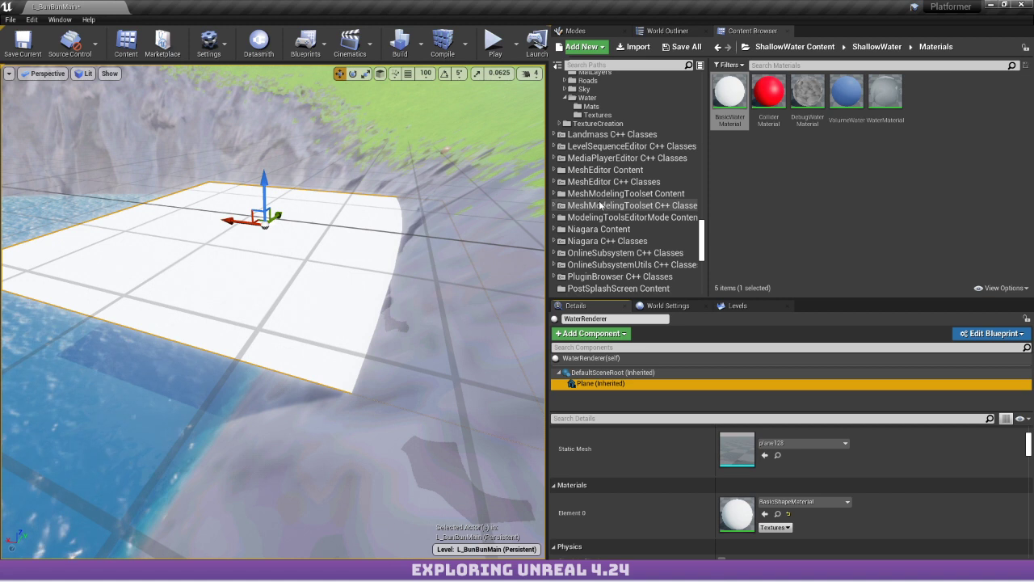
{"action": "left_click", "coordinate": [606, 134]}
{"action": "scroll", "coordinate": [625, 171], "scroll_direction": "up", "scroll_amount": 4}
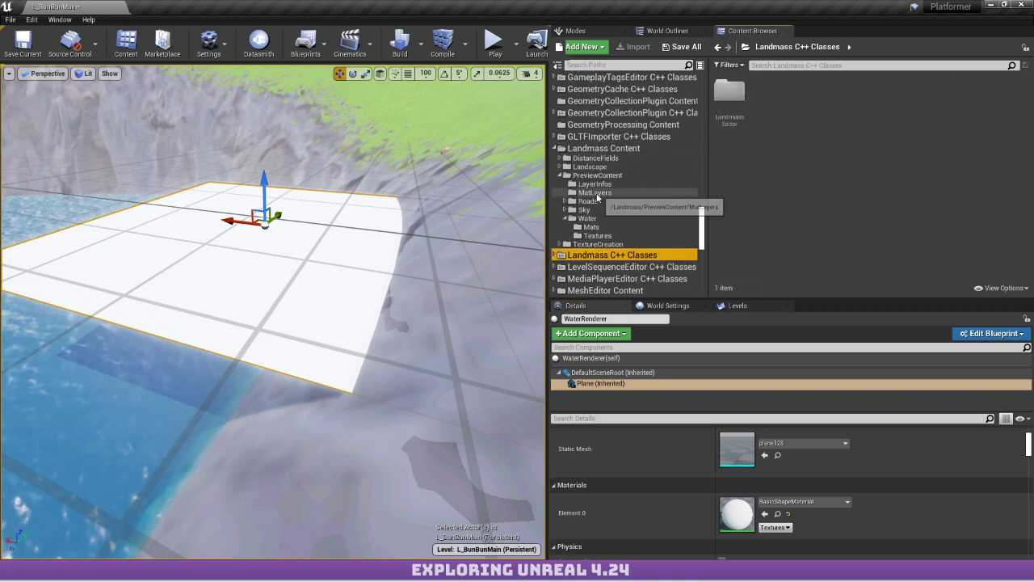
{"action": "left_click", "coordinate": [590, 201]}
{"action": "double_click", "coordinate": [730, 96]}
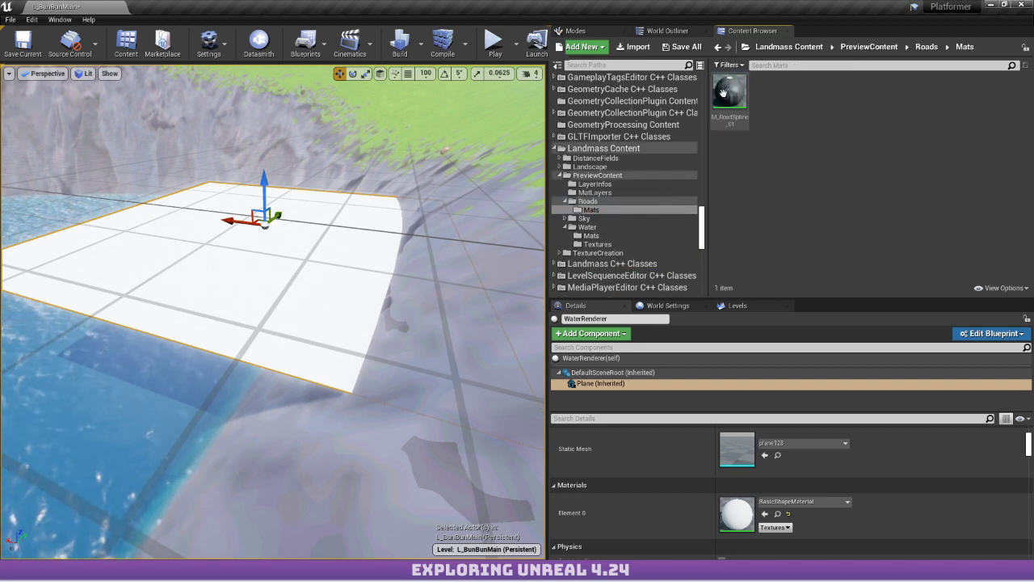
{"action": "double_click", "coordinate": [723, 94]}
Preview the road material on a plane and a cube, and examine its asphalt Texture Sample and Power nodes.
{"action": "scroll", "coordinate": [563, 164], "scroll_direction": "down", "scroll_amount": 5}
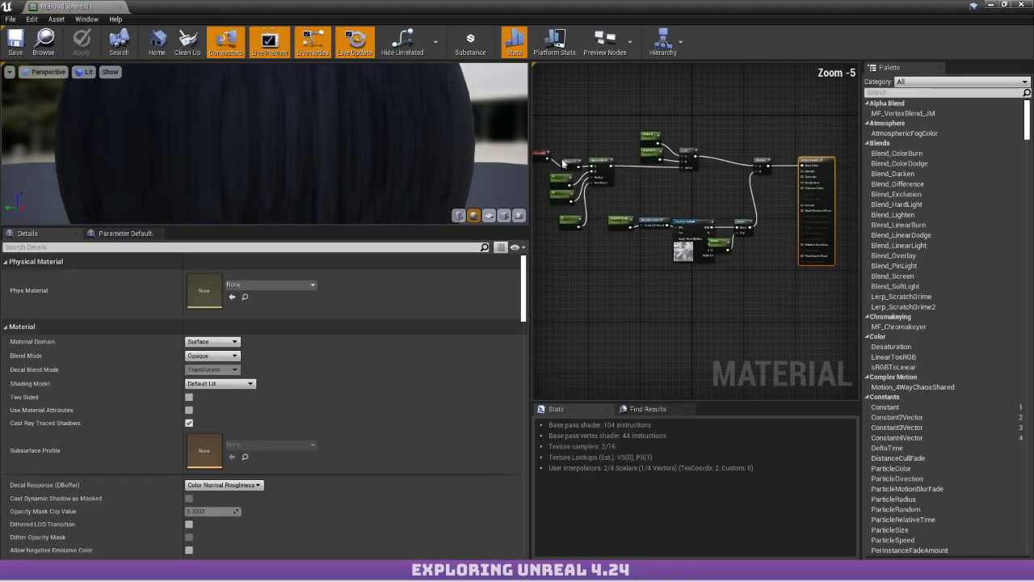
{"action": "left_click", "coordinate": [489, 215]}
{"action": "left_click_drag", "start_coordinate": [264, 144], "coordinate": [290, 198]}
{"action": "left_click", "coordinate": [503, 216]}
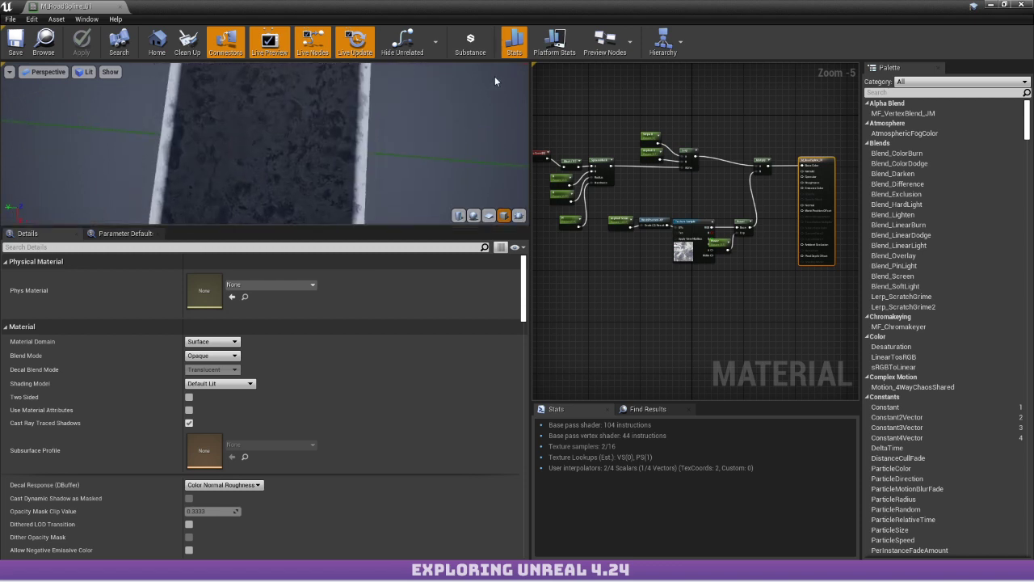
{"action": "mouse_move", "coordinate": [358, 127]}
{"action": "right_mouse_down"}
{"action": "mouse_move", "coordinate": [358, 161]}
{"action": "mouse_move", "coordinate": [358, 127]}
{"action": "right_mouse_up"}
{"action": "left_click_drag", "start_coordinate": [358, 127], "coordinate": [331, 129]}
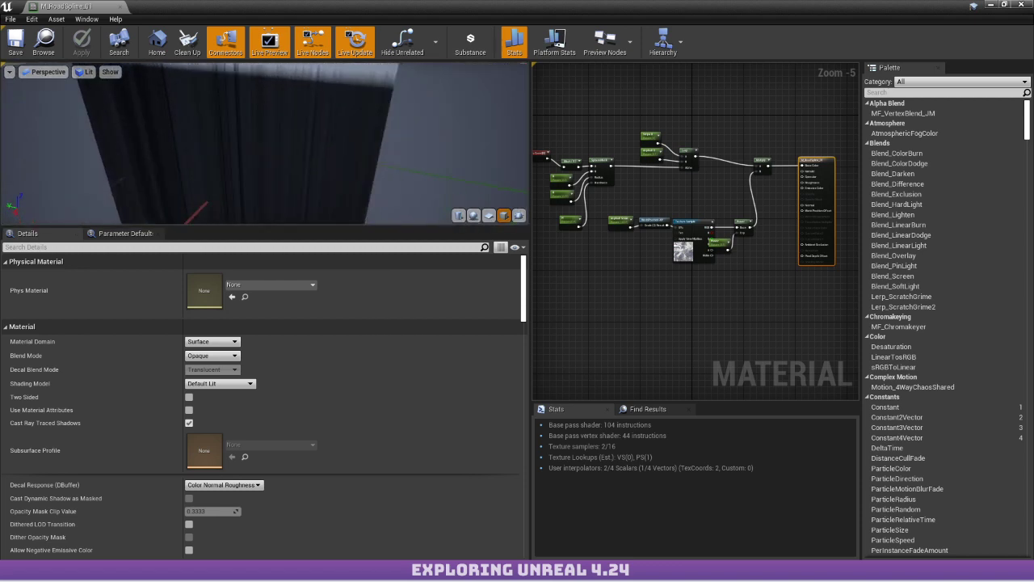
{"action": "scroll", "coordinate": [752, 227], "scroll_direction": "up", "scroll_amount": 4}
{"action": "right_click_drag", "start_coordinate": [759, 201], "coordinate": [809, 231]}
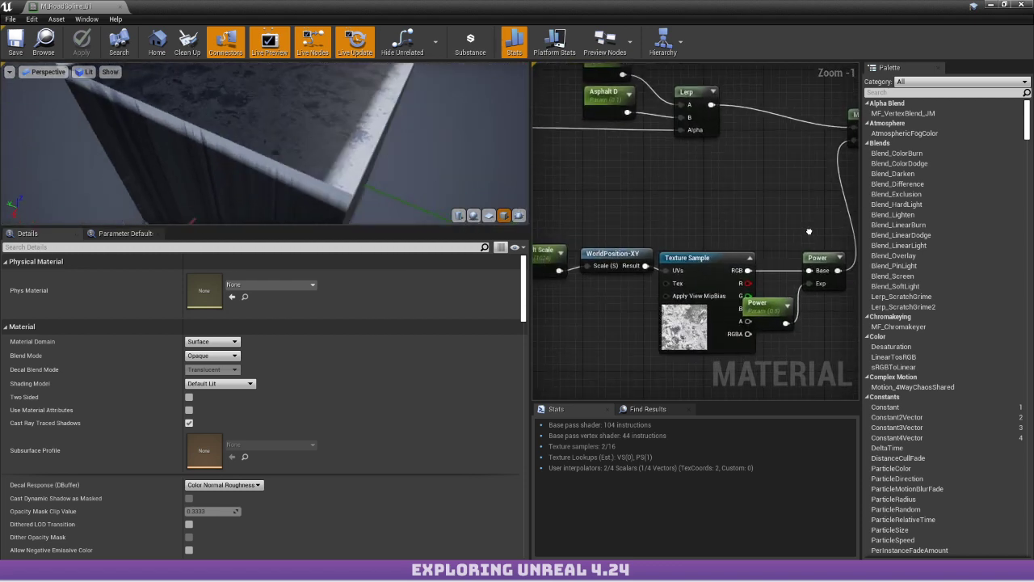
{"action": "scroll", "coordinate": [809, 232], "scroll_direction": "down", "scroll_amount": 1}
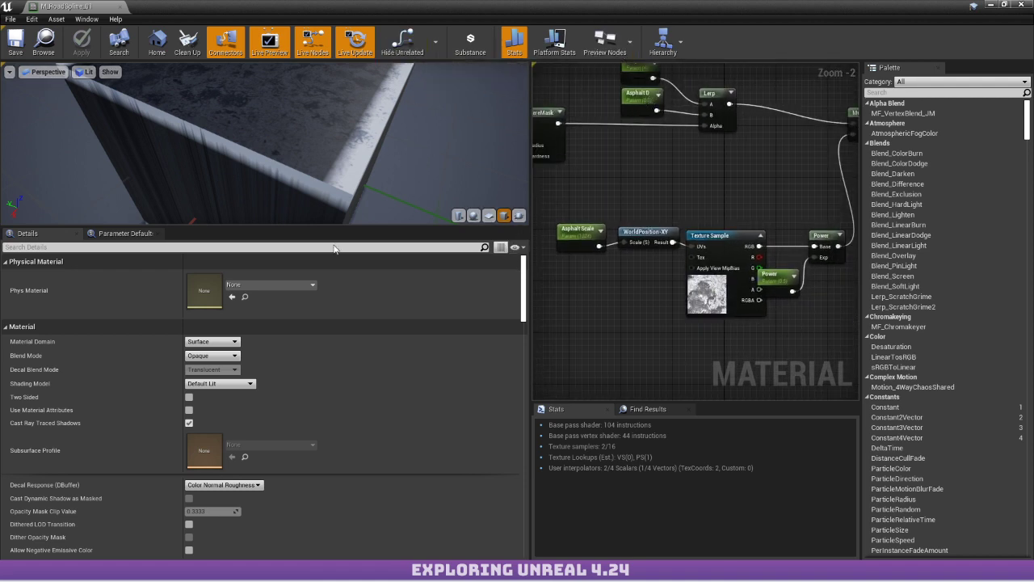
Try Normal as the road material's Decal Response (DBuffer), and then set it to Normal Roughness.
{"action": "left_click", "coordinate": [224, 485]}
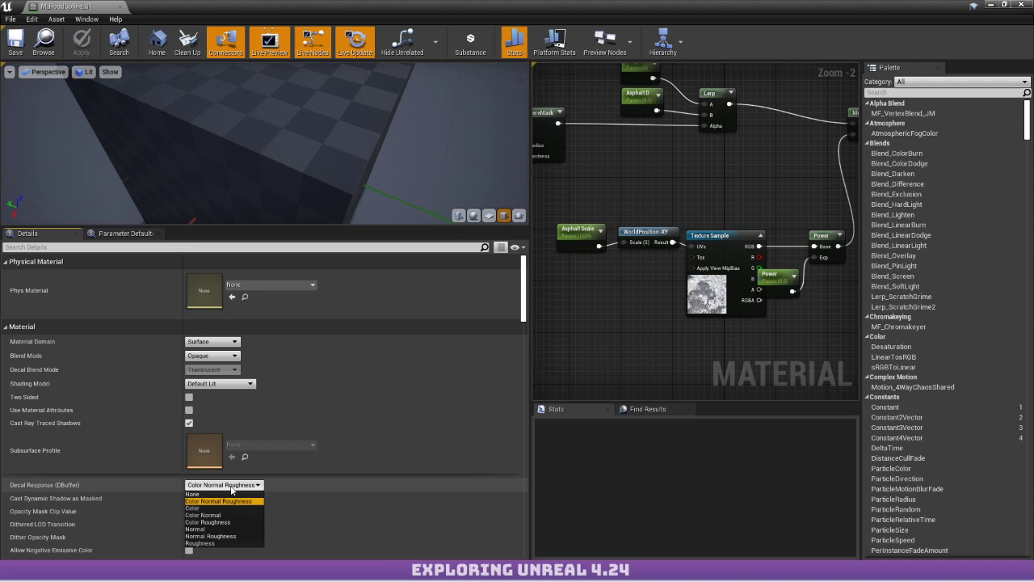
{"action": "left_click", "coordinate": [241, 529]}
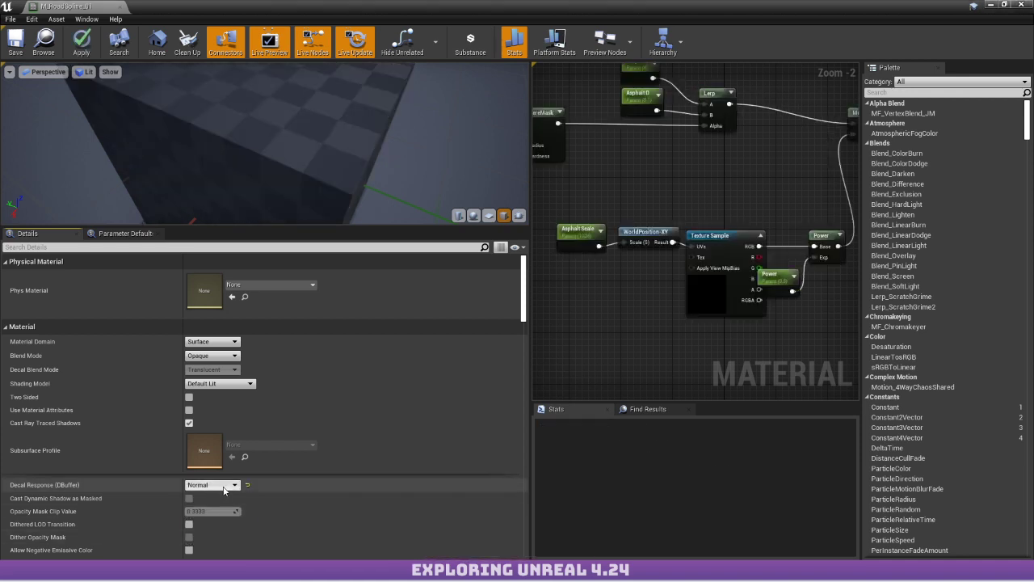
{"action": "left_click", "coordinate": [213, 485]}
{"action": "left_click", "coordinate": [229, 536]}
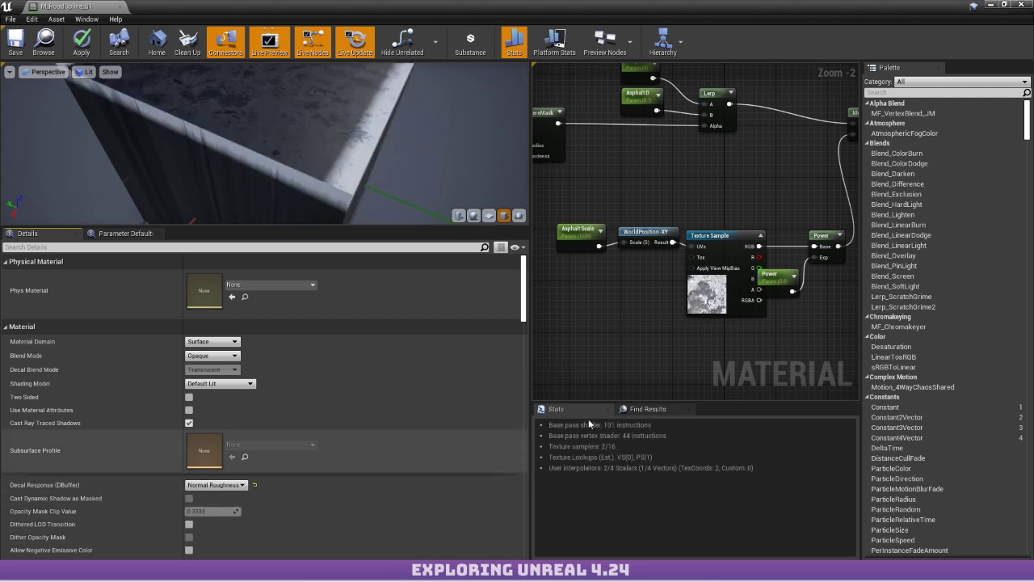
Open the macro variation texture used by the asphalt Texture Sample, and view the road material's preview cube from above.
{"action": "right_click_drag", "start_coordinate": [727, 239], "coordinate": [650, 208]}
{"action": "left_click_drag", "start_coordinate": [615, 272], "coordinate": [615, 278]}
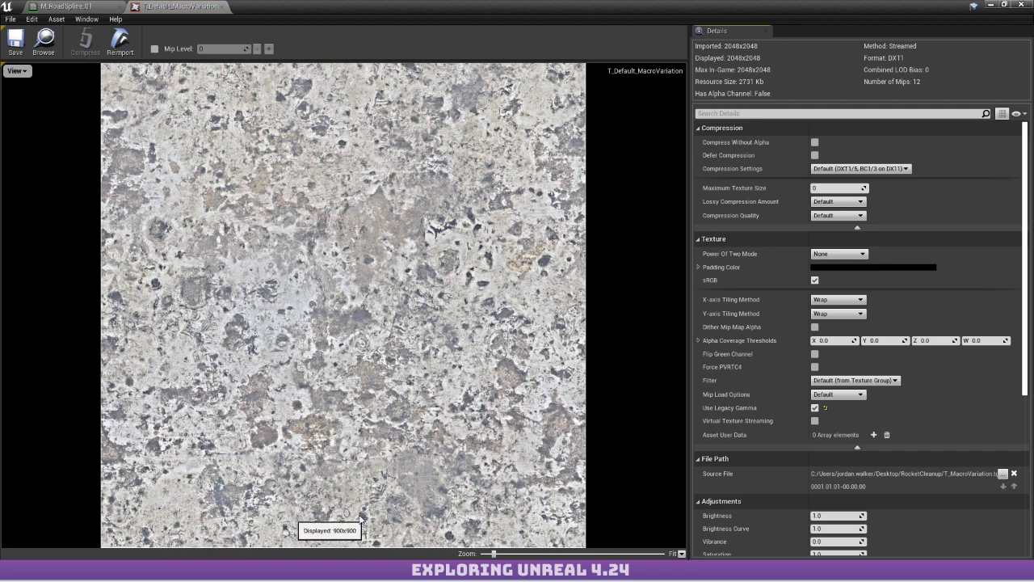
{"action": "left_click", "coordinate": [42, 5]}
{"action": "scroll", "coordinate": [265, 144], "scroll_direction": "down", "scroll_amount": 3}
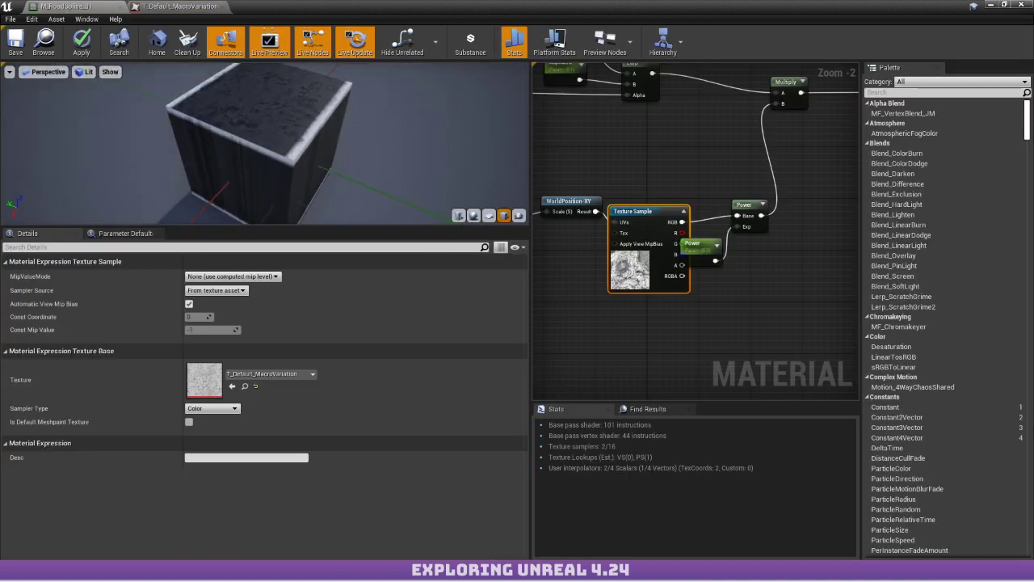
{"action": "left_click_drag", "start_coordinate": [264, 144], "coordinate": [118, 76]}
Examine the road material's SphereMask, Lerp and Multiply nodes, and apply the material's changes.
{"action": "right_click_drag", "start_coordinate": [817, 142], "coordinate": [858, 275]}
{"action": "scroll", "coordinate": [773, 180], "scroll_direction": "down", "scroll_amount": 1}
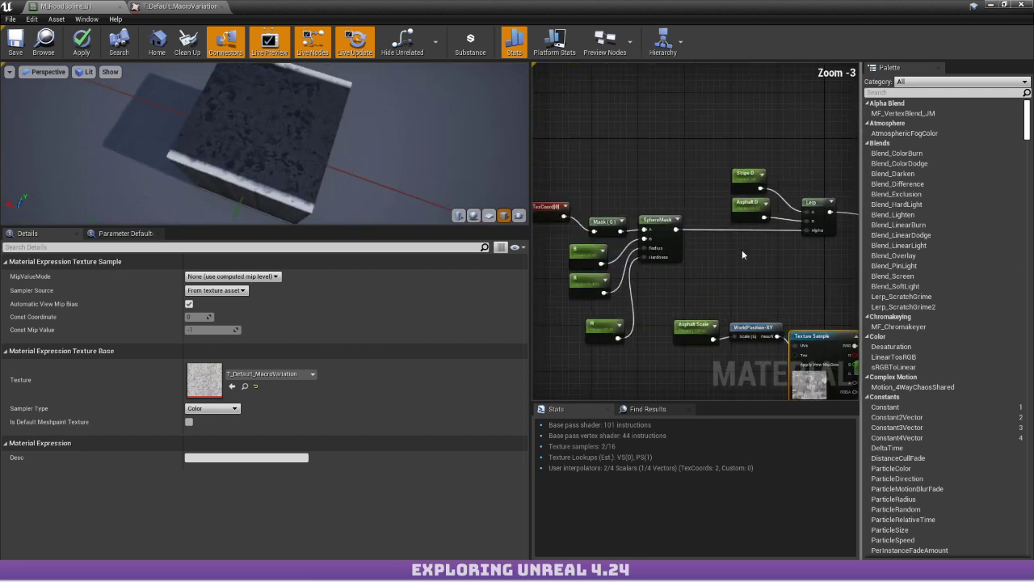
{"action": "mouse_move", "coordinate": [643, 267]}
{"action": "right_mouse_down"}
{"action": "mouse_move", "coordinate": [783, 277]}
{"action": "mouse_move", "coordinate": [633, 283]}
{"action": "right_mouse_up"}
{"action": "scroll", "coordinate": [784, 277], "scroll_direction": "up", "scroll_amount": 3}
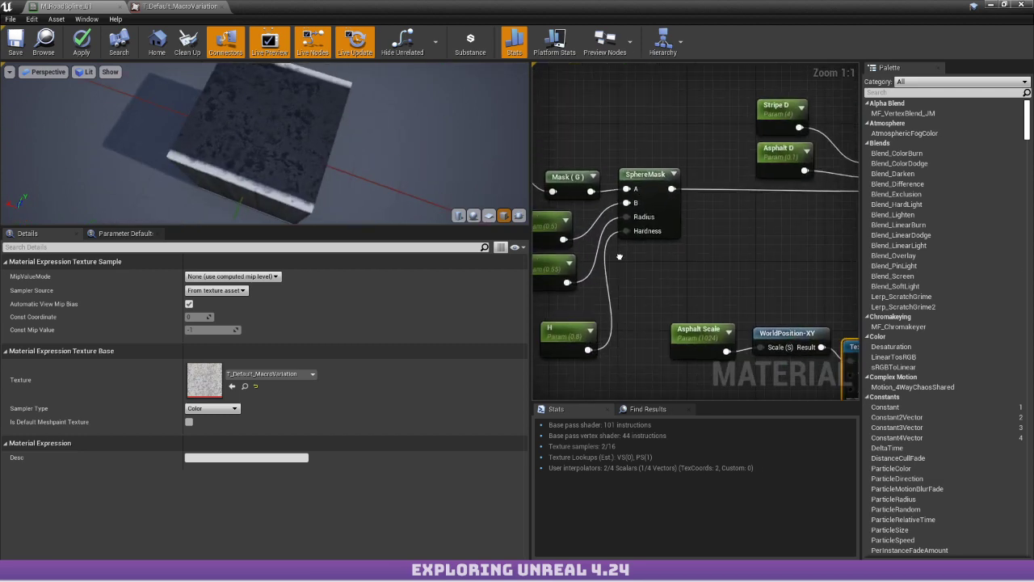
{"action": "scroll", "coordinate": [633, 242], "scroll_direction": "down", "scroll_amount": 1}
{"action": "left_click", "coordinate": [640, 192]}
{"action": "right_click_drag", "start_coordinate": [804, 242], "coordinate": [565, 191]}
{"action": "scroll", "coordinate": [566, 191], "scroll_direction": "down", "scroll_amount": 1}
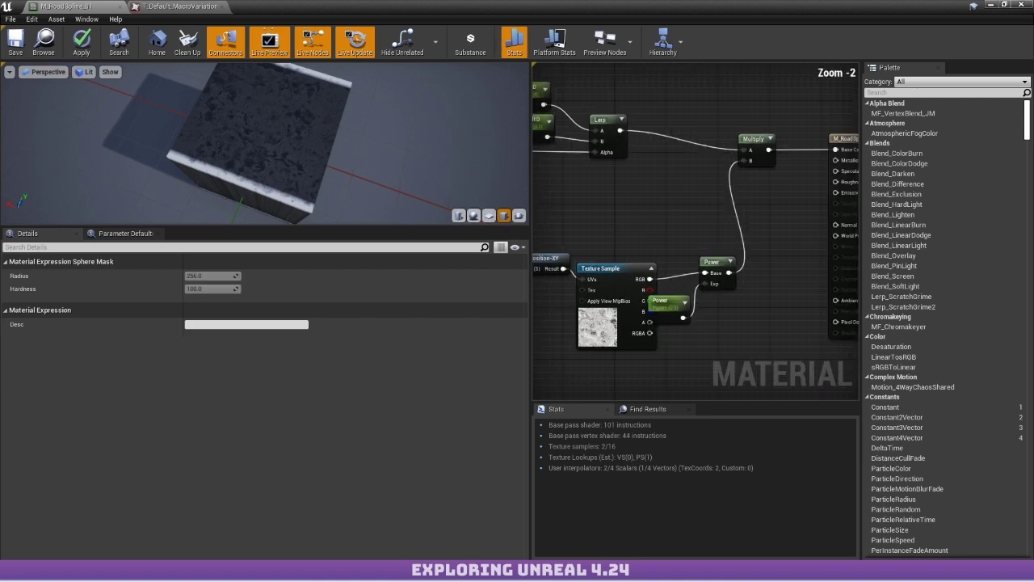
{"action": "right_click_drag", "start_coordinate": [840, 194], "coordinate": [646, 191]}
{"action": "scroll", "coordinate": [777, 191], "scroll_direction": "down", "scroll_amount": 1}
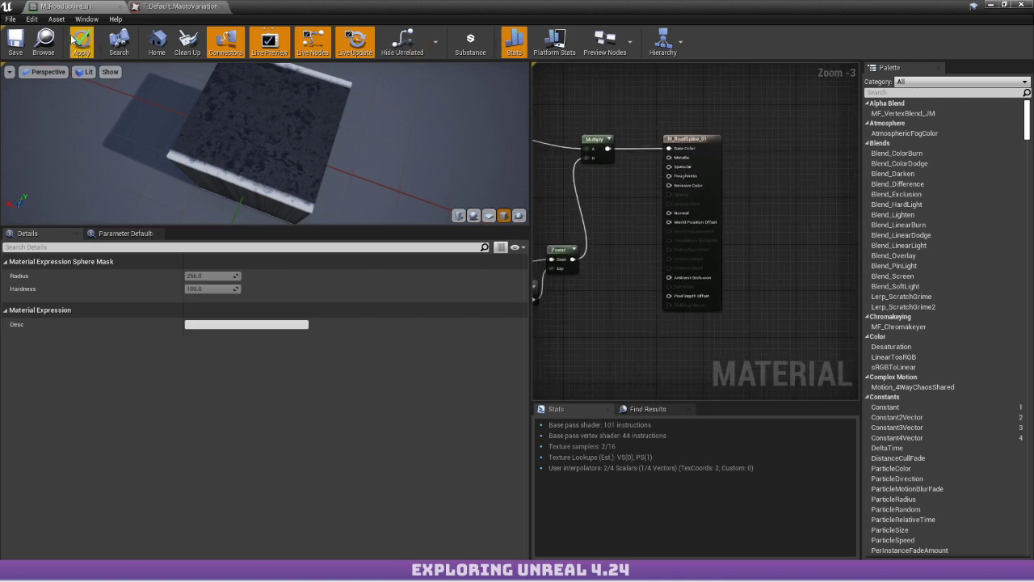
{"action": "left_click", "coordinate": [105, 51]}
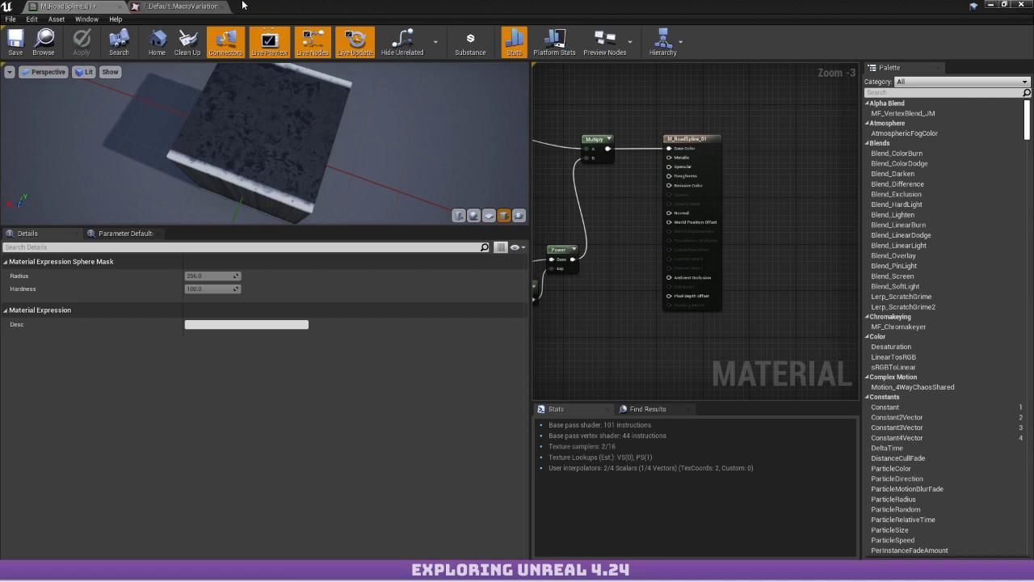
{"action": "left_click_drag", "start_coordinate": [538, 4], "coordinate": [0, 267]}
Delete the white WaterRenderer plane at the shoreline.
{"action": "right_click_drag", "start_coordinate": [308, 250], "coordinate": [227, 177]}
{"action": "right_click_drag", "start_coordinate": [334, 241], "coordinate": [240, 212]}
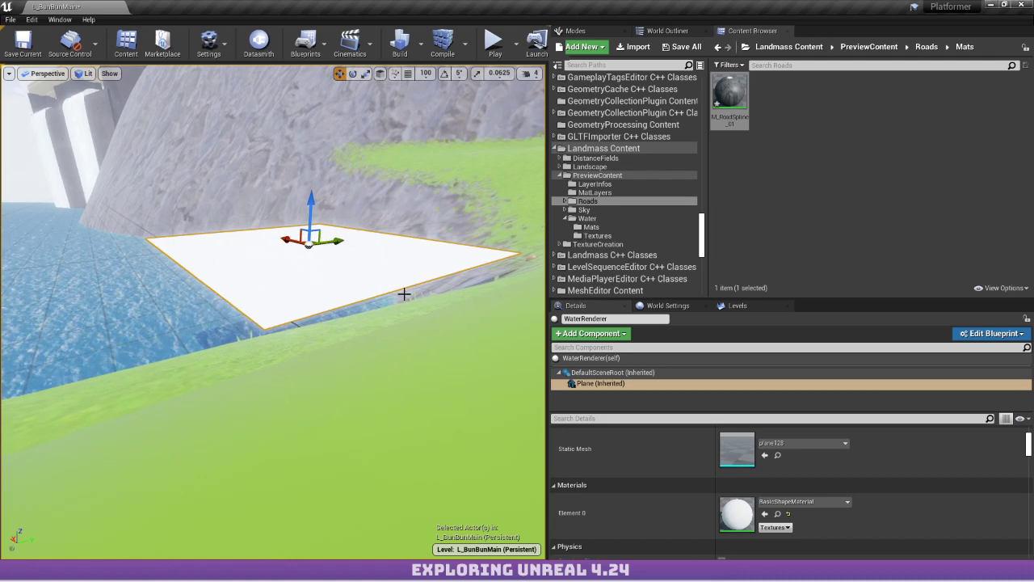
{"action": "left_click", "coordinate": [322, 279]}
{"action": "key", "text": "Delete"}
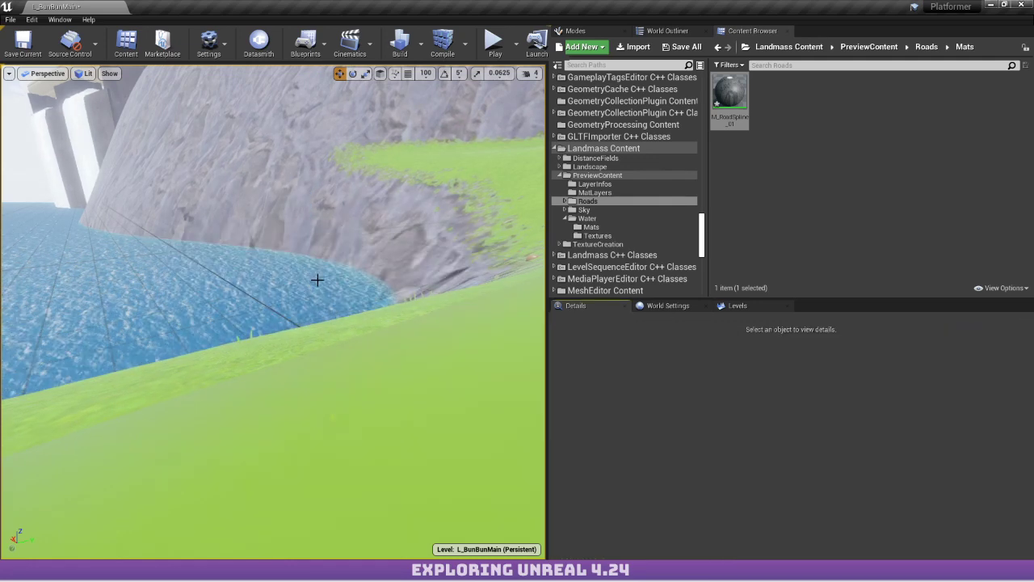
Enlarge the level viewport and show the placement modes with the basic actors.
{"action": "right_click_drag", "start_coordinate": [317, 280], "coordinate": [343, 257]}
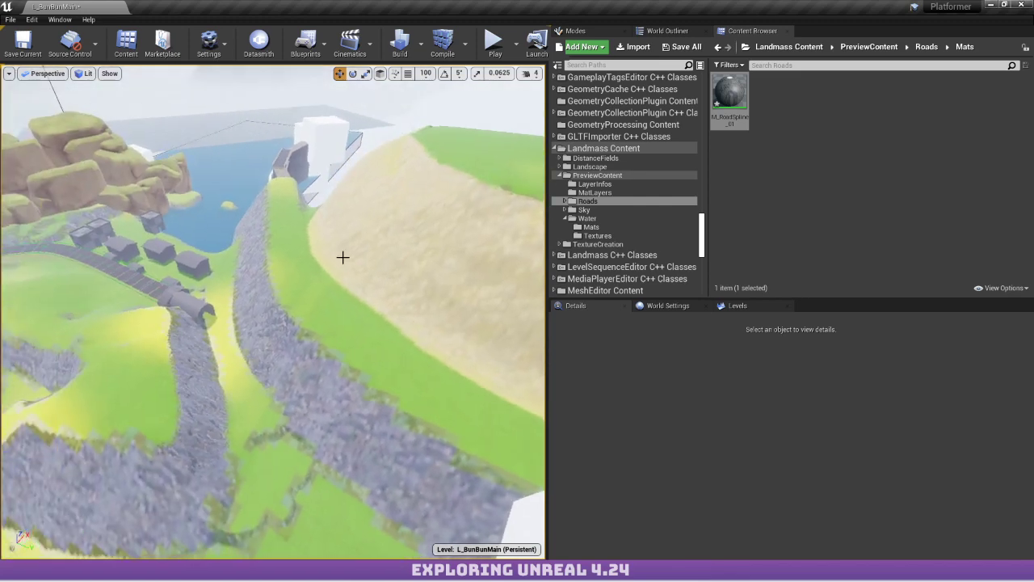
{"action": "left_click_drag", "start_coordinate": [547, 278], "coordinate": [753, 278]}
{"action": "left_click", "coordinate": [780, 30]}
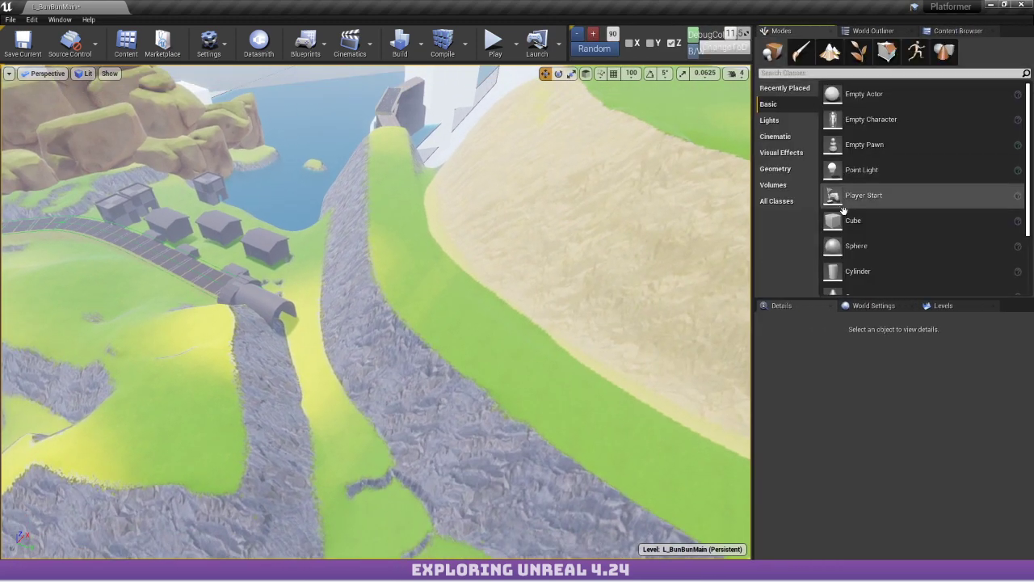
Try raising the river's SplineMeshChild1 mesh above the ridge, and undo the move.
{"action": "right_click_drag", "start_coordinate": [473, 223], "coordinate": [347, 189]}
{"action": "left_click", "coordinate": [369, 227]}
{"action": "right_click_drag", "start_coordinate": [379, 228], "coordinate": [379, 228]}
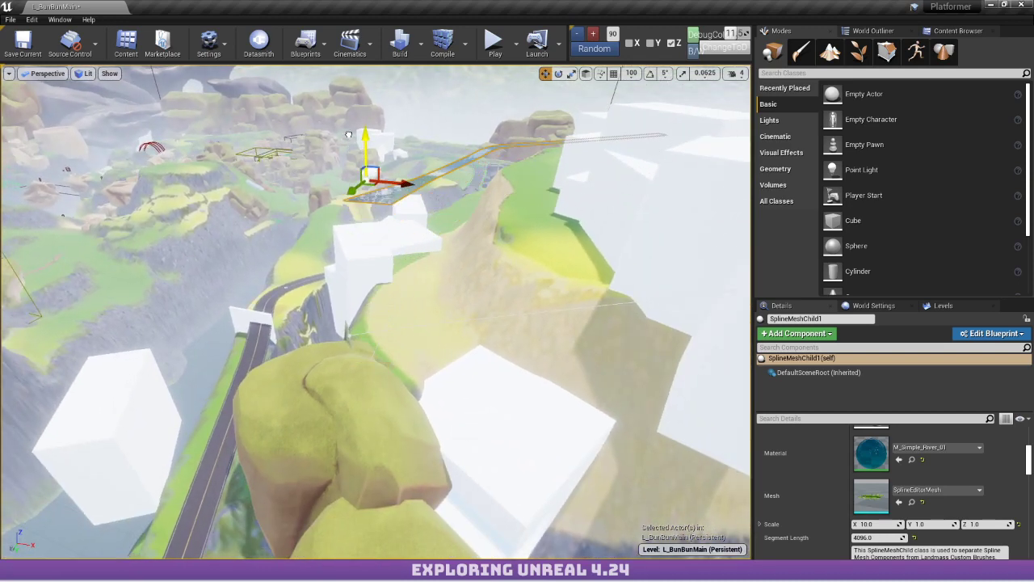
{"action": "key", "text": "ctrl+z"}
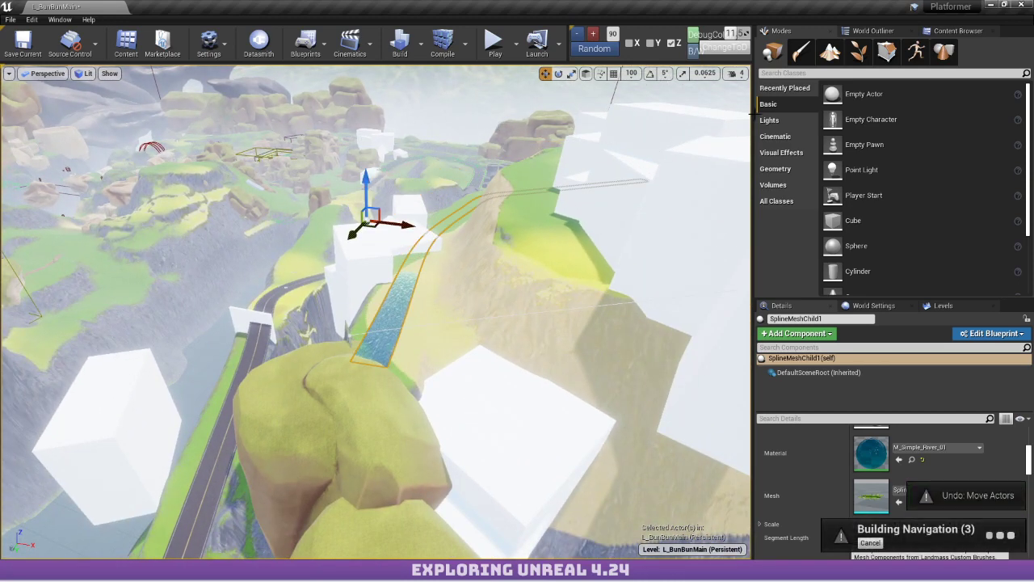
Switch to landscape editing with the Edit Splines tool, and select the CustomBrush_Landmass_River brush.
{"action": "left_click", "coordinate": [829, 53]}
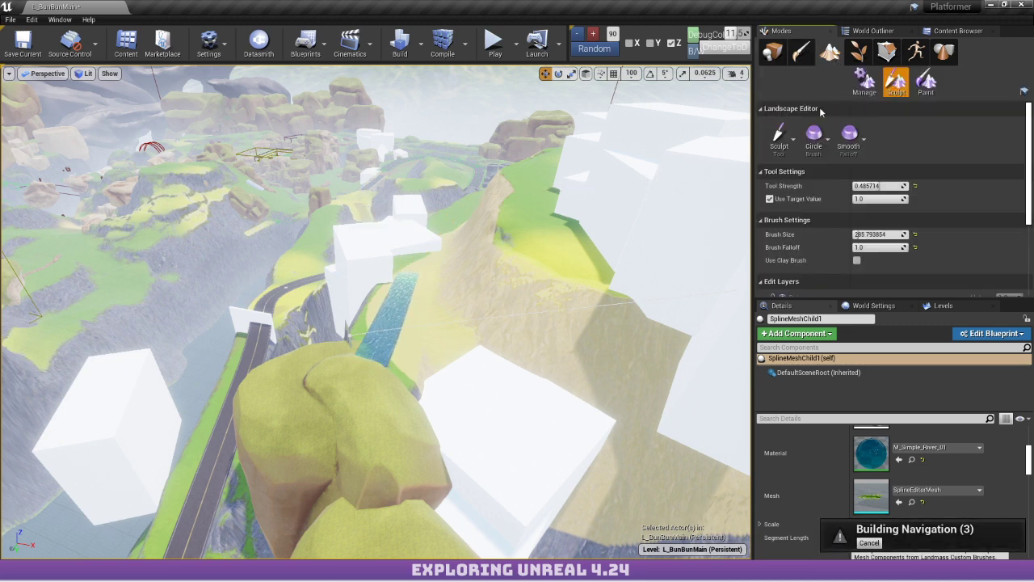
{"action": "left_click", "coordinate": [866, 81]}
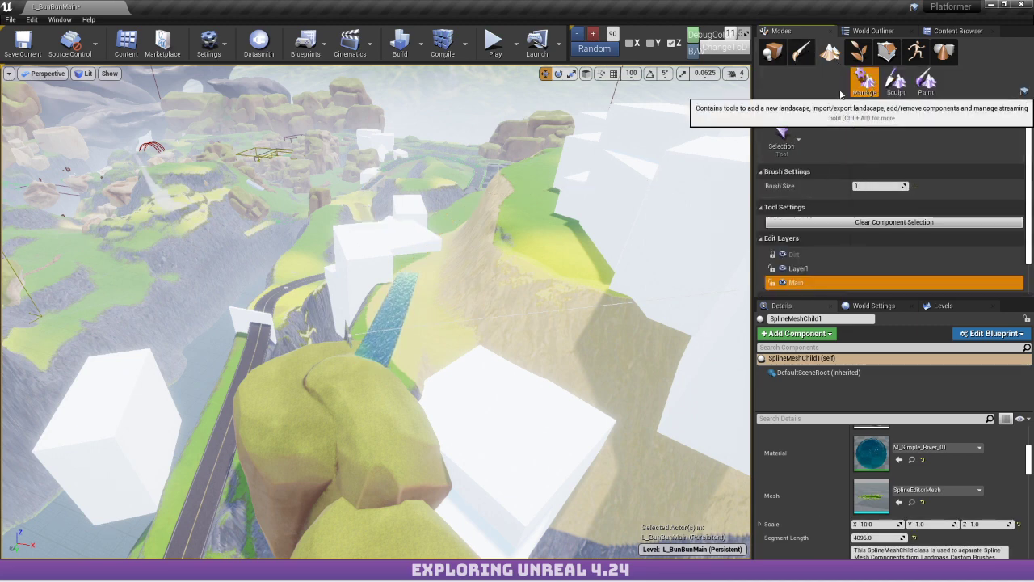
{"action": "left_click", "coordinate": [781, 138]}
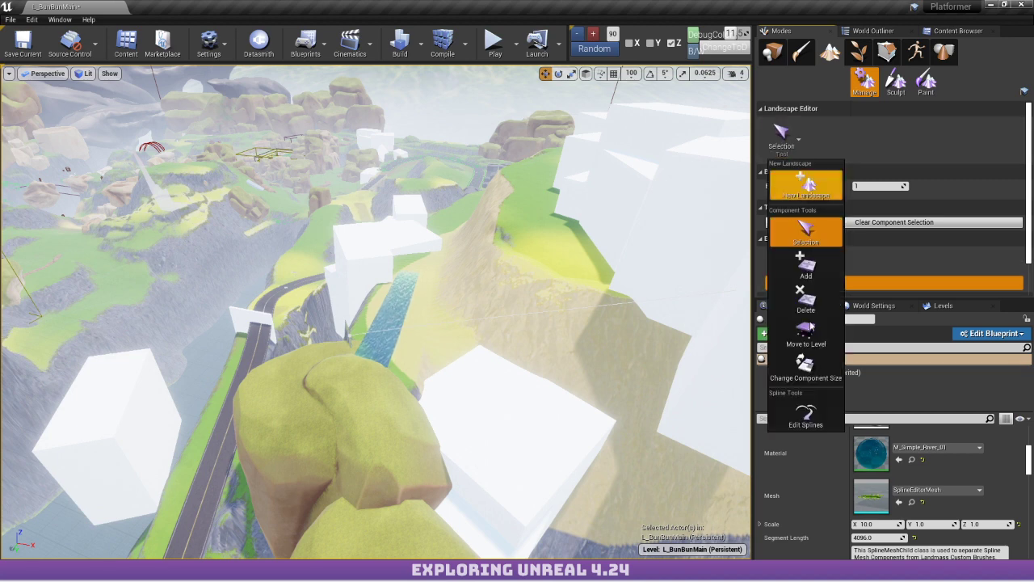
{"action": "left_click", "coordinate": [807, 413]}
{"action": "right_click_drag", "start_coordinate": [388, 330], "coordinate": [381, 330]}
{"action": "scroll", "coordinate": [874, 229], "scroll_direction": "down", "scroll_amount": 2}
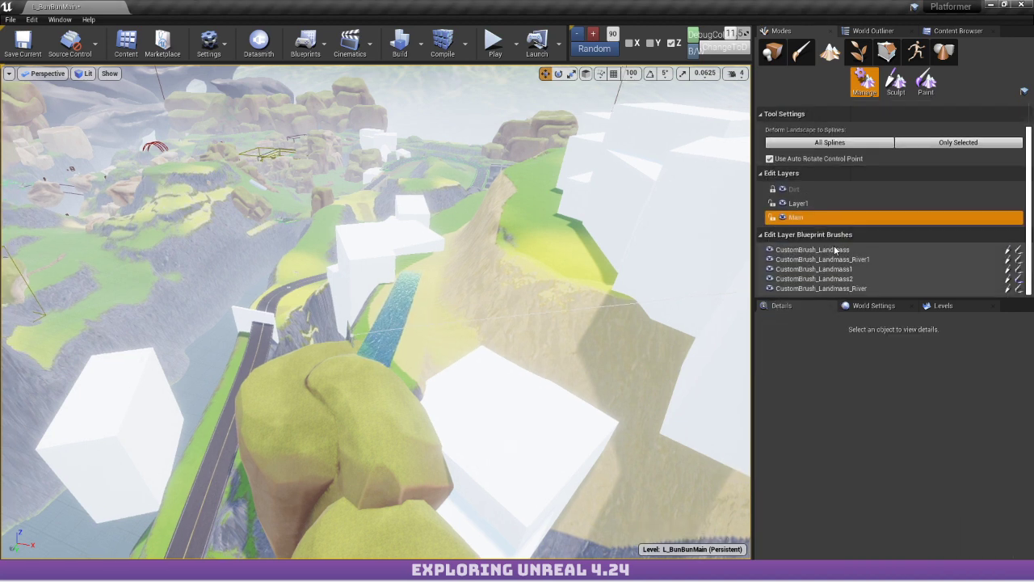
{"action": "left_click", "coordinate": [832, 289]}
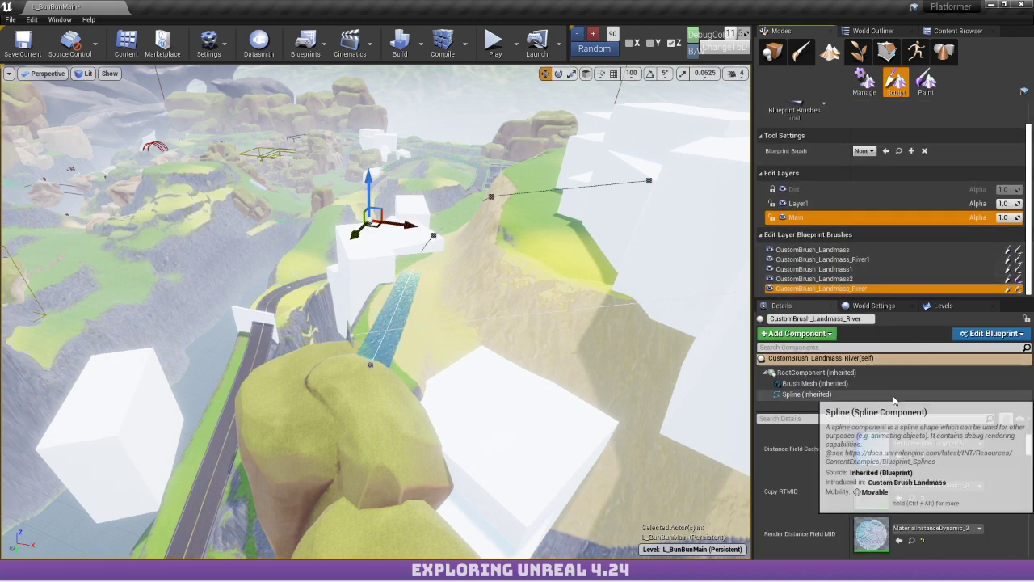
Set the Spline Material of CustomBrush_Landmass_River to M_RoadSpline_01.
{"action": "scroll", "coordinate": [893, 485], "scroll_direction": "down", "scroll_amount": 5}
{"action": "scroll", "coordinate": [893, 484], "scroll_direction": "down", "scroll_amount": 6}
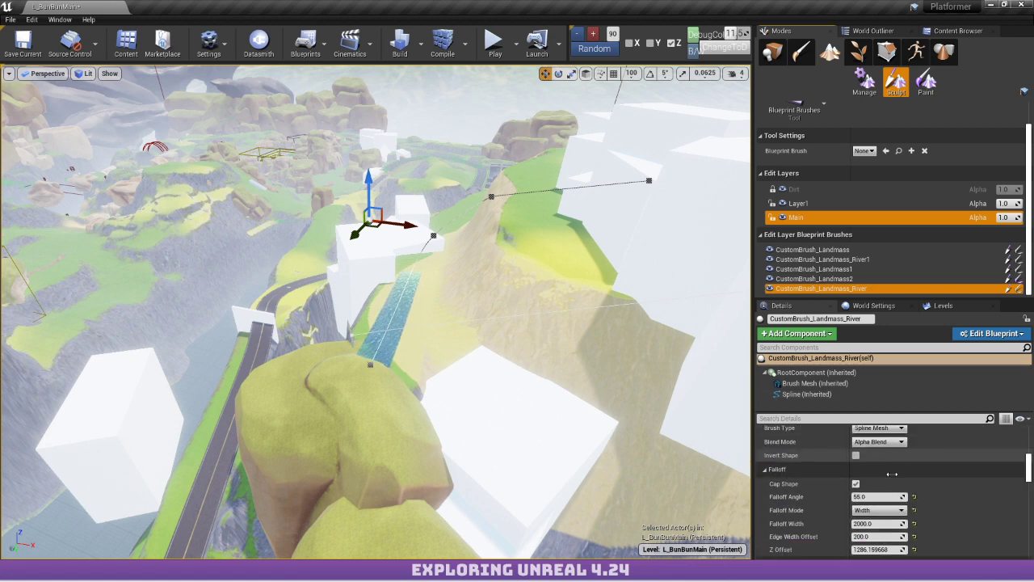
{"action": "scroll", "coordinate": [945, 436], "scroll_direction": "down", "scroll_amount": 4}
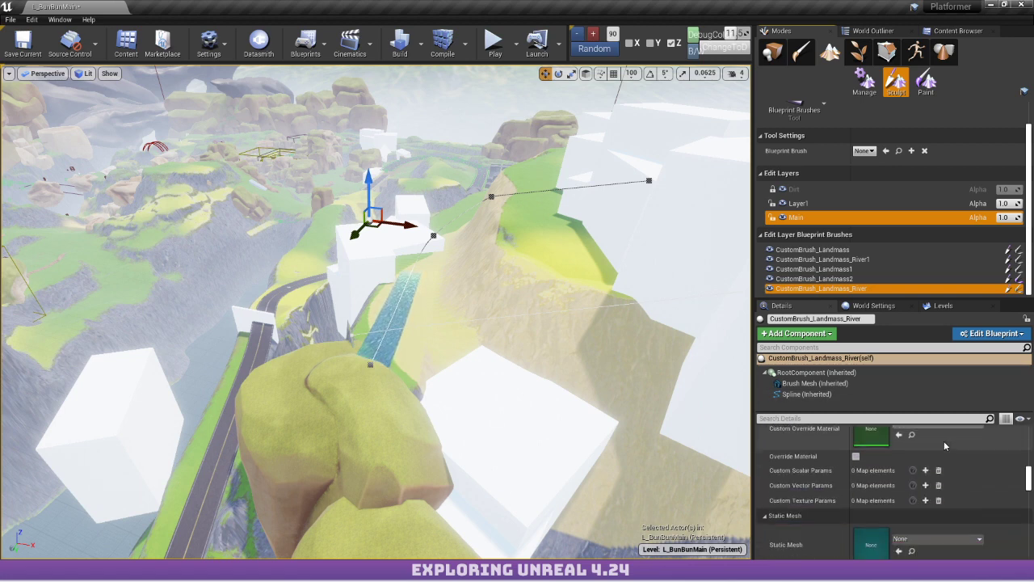
{"action": "scroll", "coordinate": [945, 468], "scroll_direction": "down", "scroll_amount": 1}
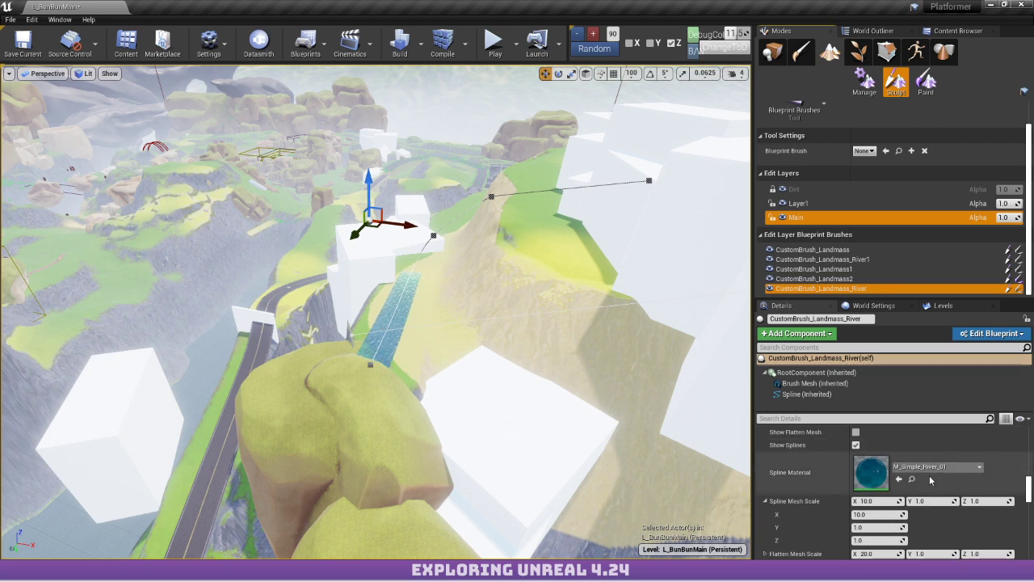
{"action": "left_click", "coordinate": [936, 468]}
{"action": "type", "text": "road"}
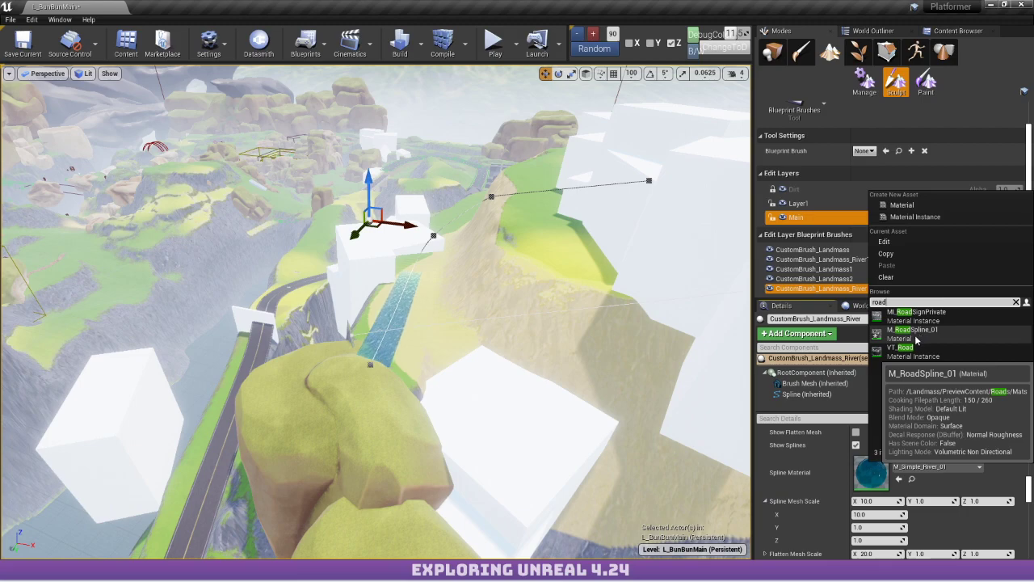
{"action": "left_click", "coordinate": [915, 339]}
Inspect the road mesh from beneath the terrain, try raising the brush's spline point above the grassy ridge, and undo the move.
{"action": "key", "text": "w"}
{"action": "right_click_drag", "start_coordinate": [500, 266], "coordinate": [186, 303]}
{"action": "key", "text": "w"}
{"action": "key", "text": "w"}
{"action": "key", "text": "w"}
{"action": "key", "text": "w"}
{"action": "key", "text": "q"}
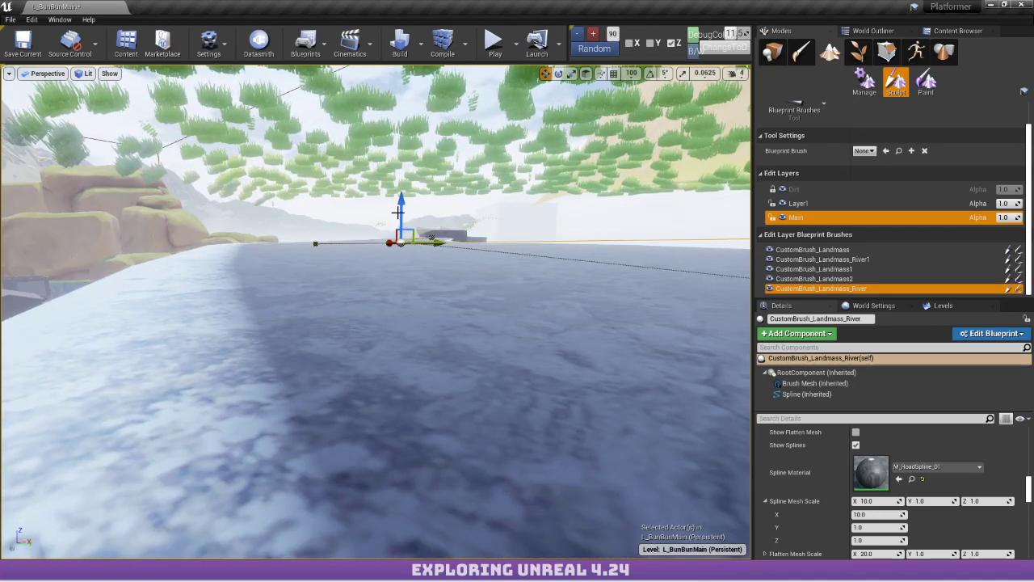
{"action": "key", "text": "f"}
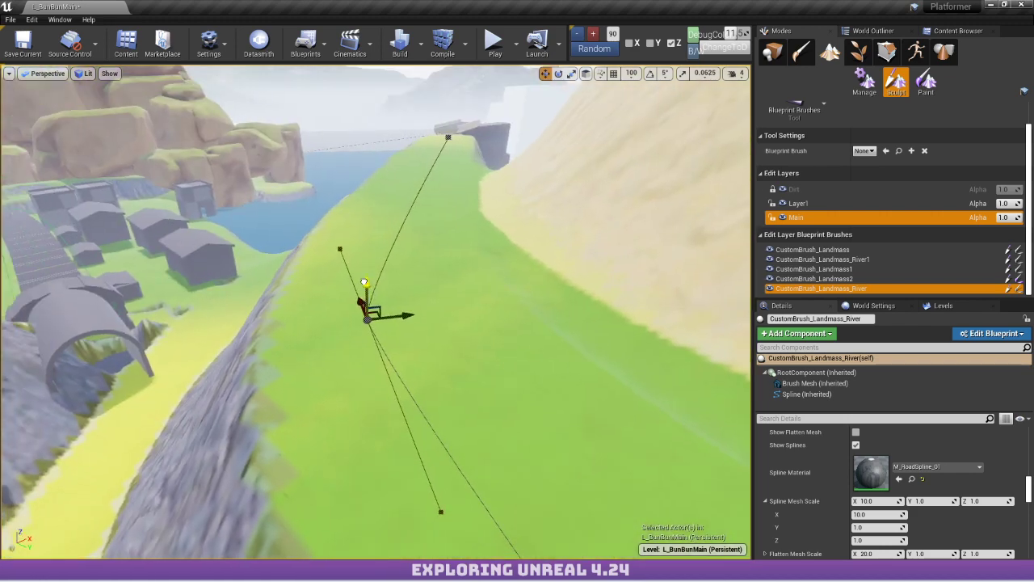
{"action": "left_click_drag", "start_coordinate": [363, 282], "coordinate": [336, 71]}
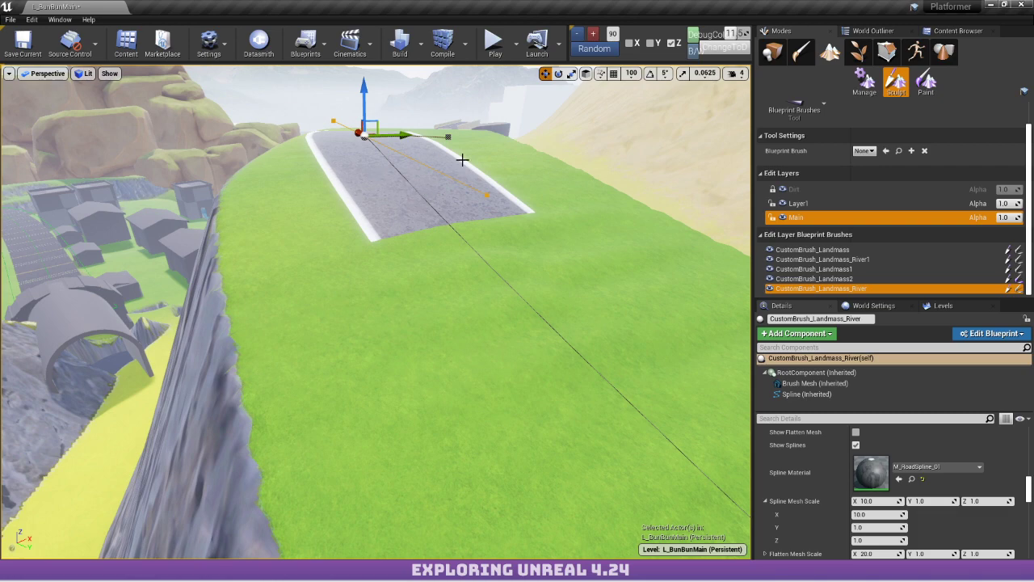
{"action": "right_click_drag", "start_coordinate": [462, 160], "coordinate": [497, 103]}
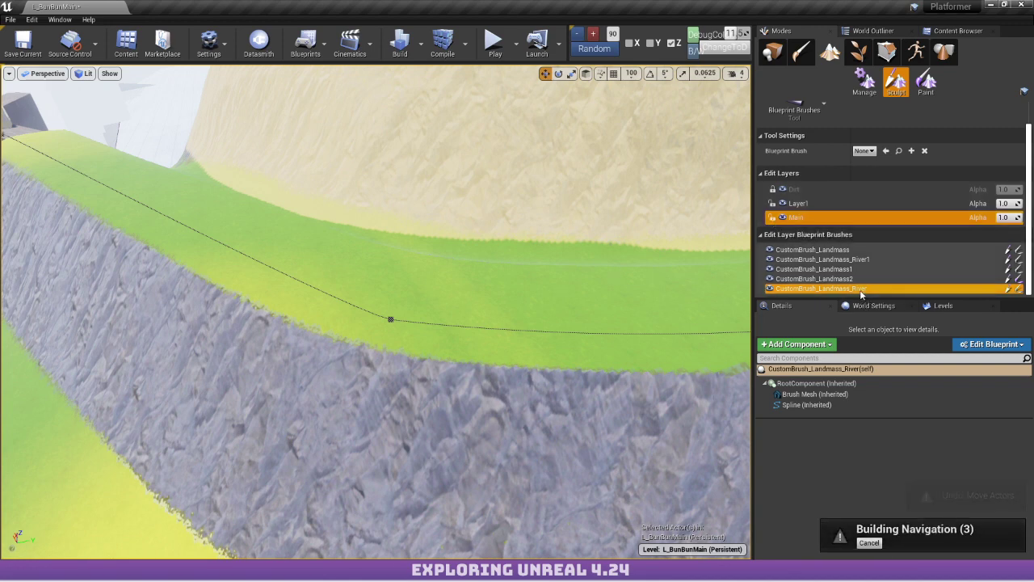
Try CustomBrush_Landmass_River first in the blueprint brush order, and return it to last place.
{"action": "left_click_drag", "start_coordinate": [817, 289], "coordinate": [843, 247]}
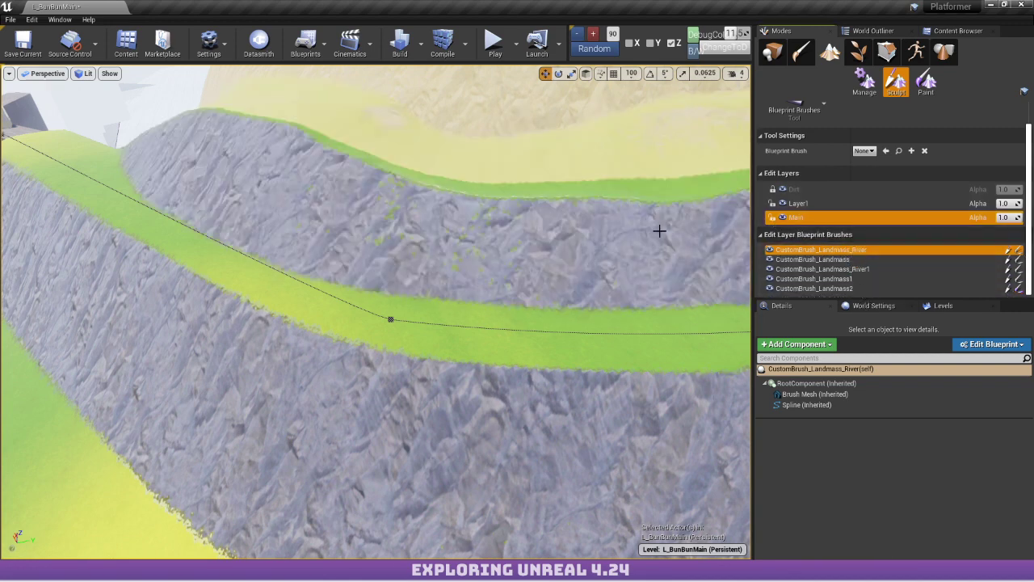
{"action": "mouse_move", "coordinate": [376, 311]}
{"action": "right_mouse_down"}
{"action": "mouse_move", "coordinate": [517, 315]}
{"action": "mouse_move", "coordinate": [421, 299]}
{"action": "mouse_move", "coordinate": [404, 311]}
{"action": "right_mouse_up"}
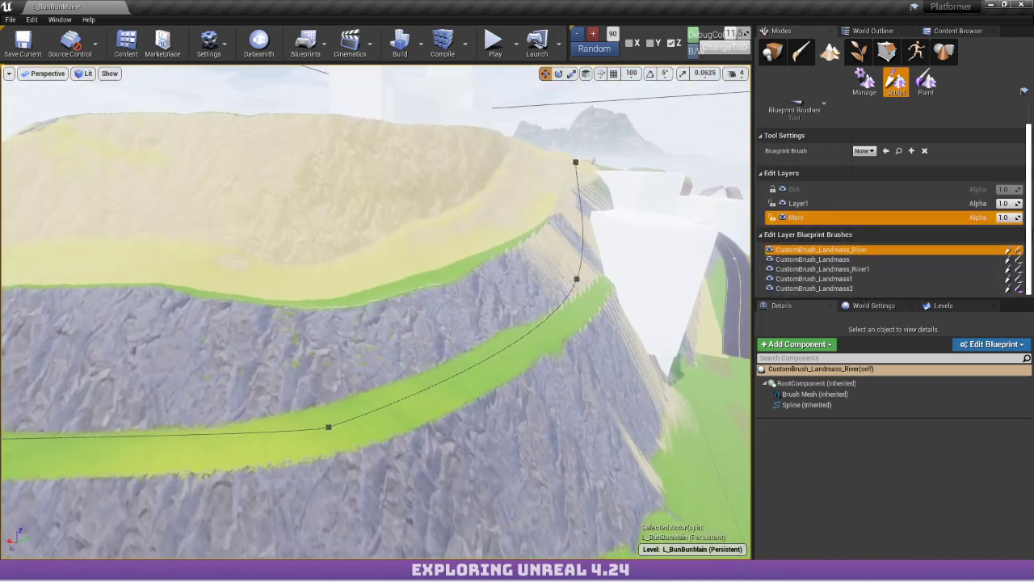
{"action": "left_click_drag", "start_coordinate": [819, 257], "coordinate": [833, 288]}
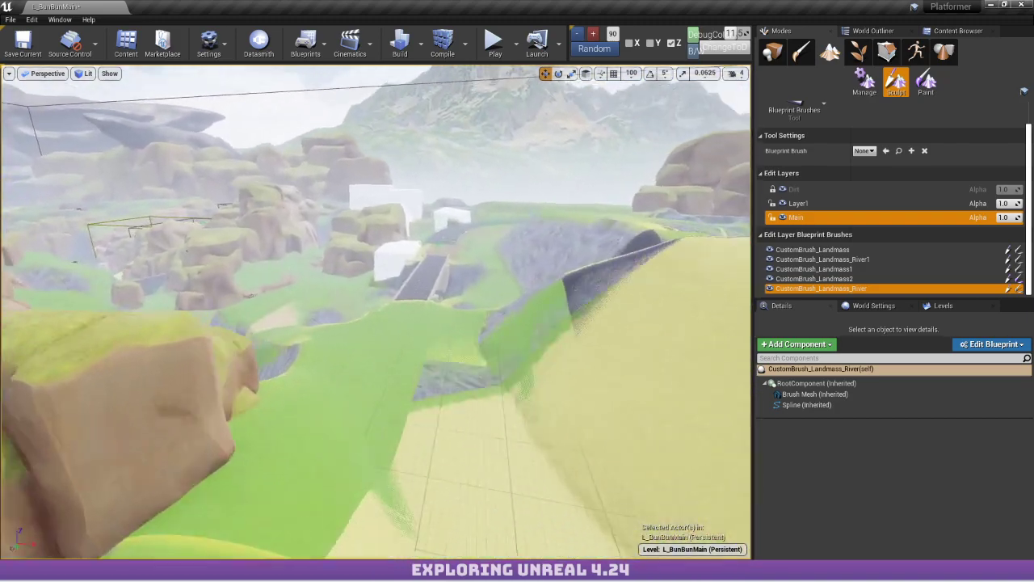
Examine the existing striped road and the terrain ridge along the river brush's spline.
{"action": "key", "text": "w"}
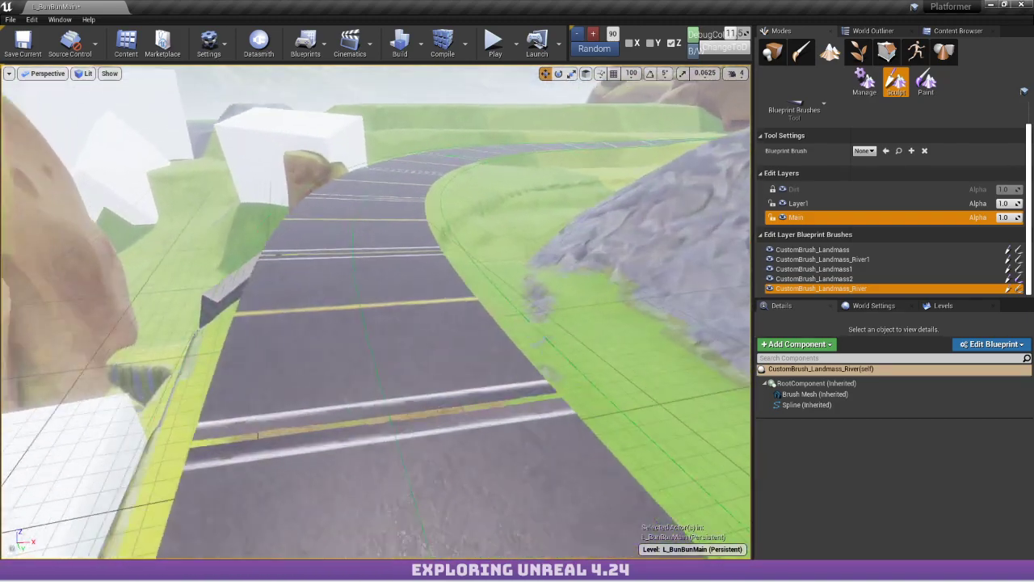
{"action": "key", "text": "w"}
{"action": "right_click_drag", "start_coordinate": [375, 312], "coordinate": [89, 275]}
{"action": "key", "text": "s"}
{"action": "key", "text": "w"}
{"action": "key", "text": "w"}
{"action": "key", "text": "w"}
{"action": "key", "text": "w"}
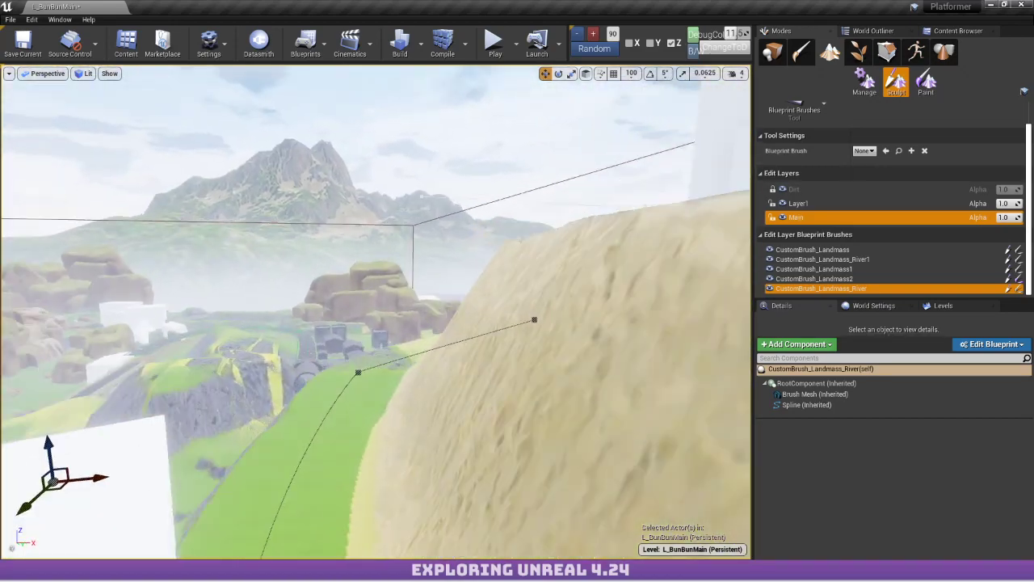
{"action": "key", "text": "w"}
{"action": "right_click_drag", "start_coordinate": [375, 234], "coordinate": [484, 273]}
{"action": "key", "text": "a"}
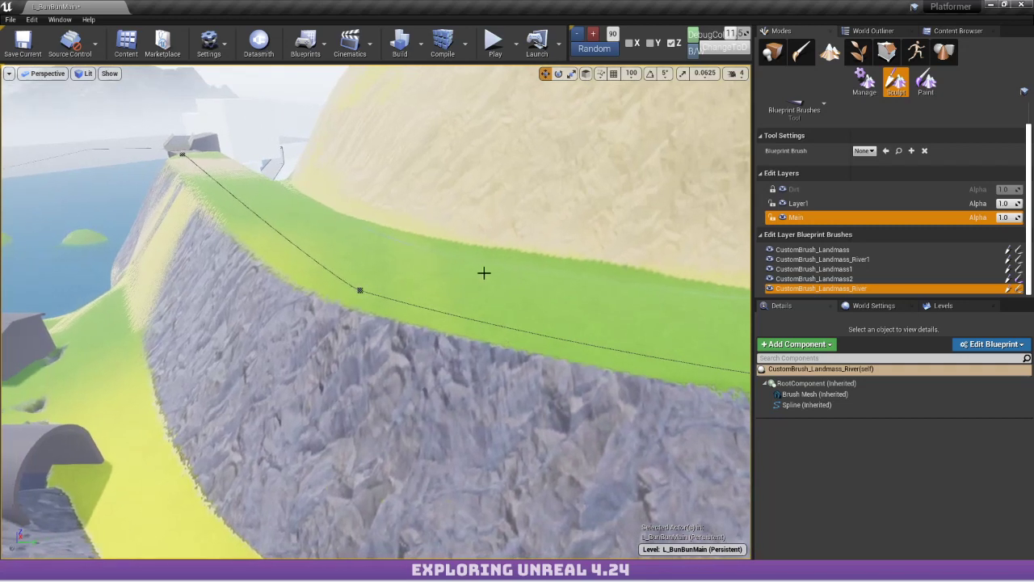
Make Layer1 the active landscape edit layer, and choose the Erase sculpting tool.
{"action": "left_click", "coordinate": [819, 194]}
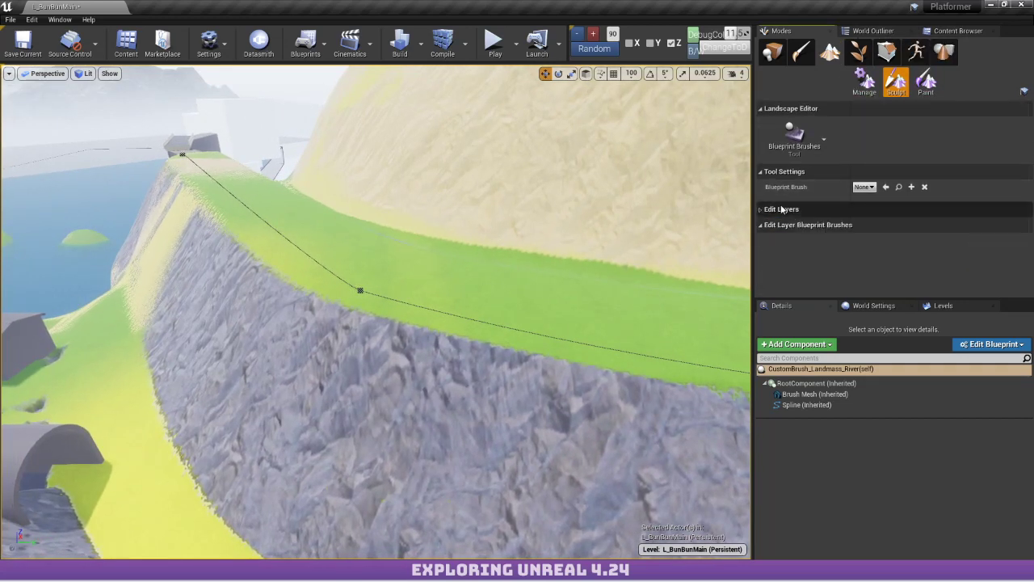
{"action": "left_click", "coordinate": [782, 209]}
{"action": "left_click", "coordinate": [798, 239]}
{"action": "left_click", "coordinate": [794, 134]}
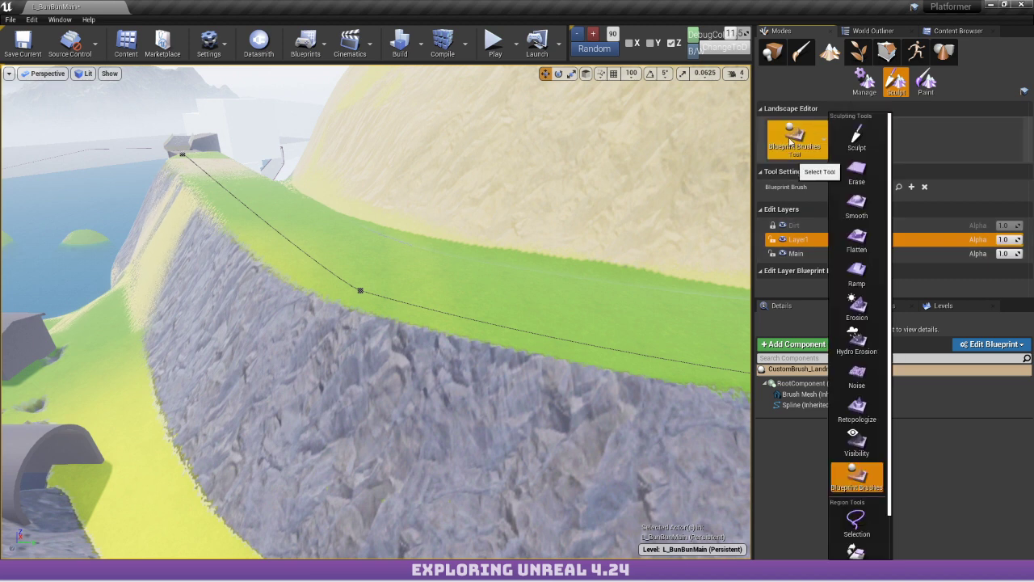
{"action": "left_click", "coordinate": [863, 179]}
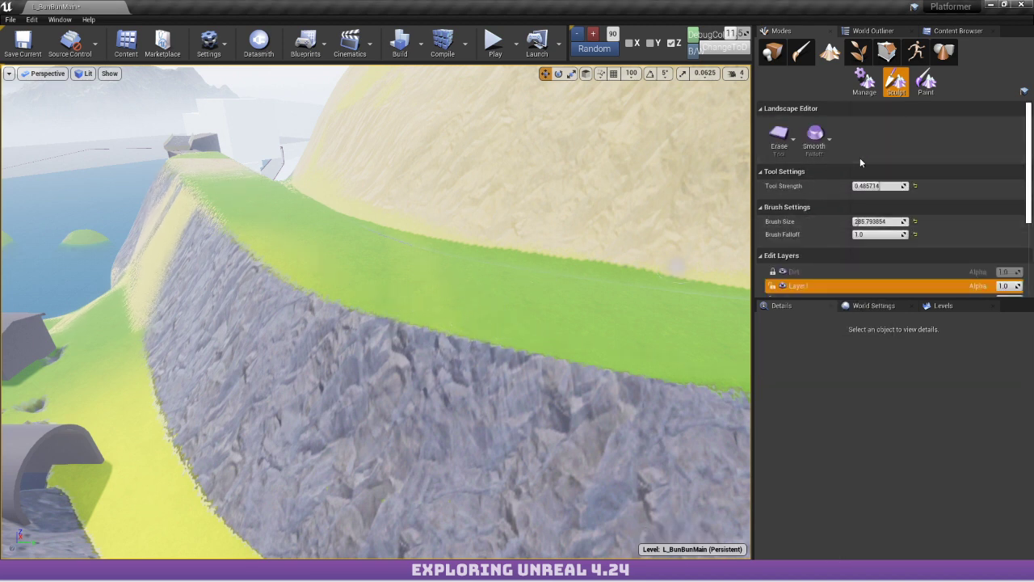
Make Dirt the active landscape edit layer and increase the brush size to about 1160.
{"action": "left_click", "coordinate": [774, 272]}
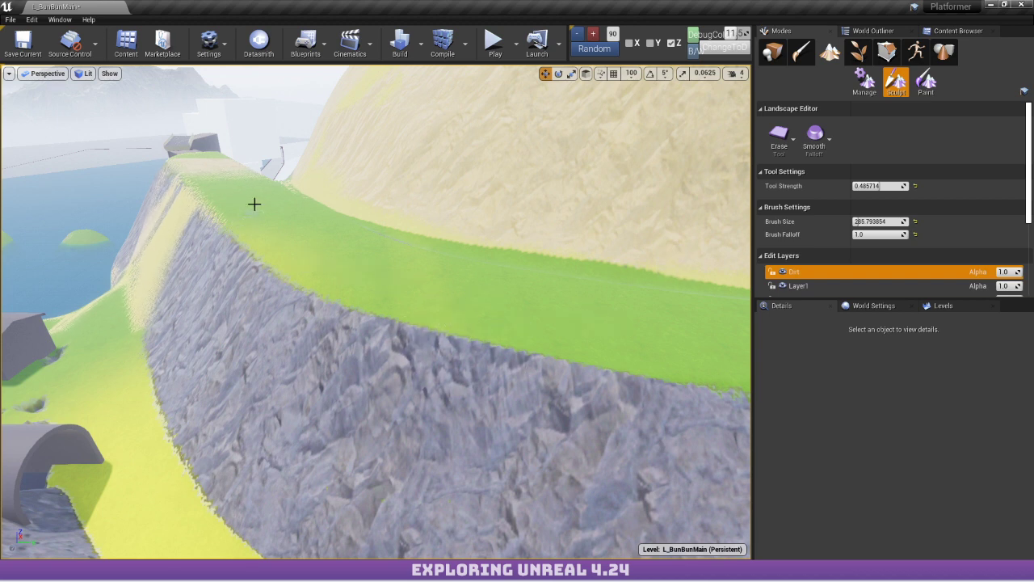
{"action": "left_click_drag", "start_coordinate": [877, 221], "coordinate": [897, 222]}
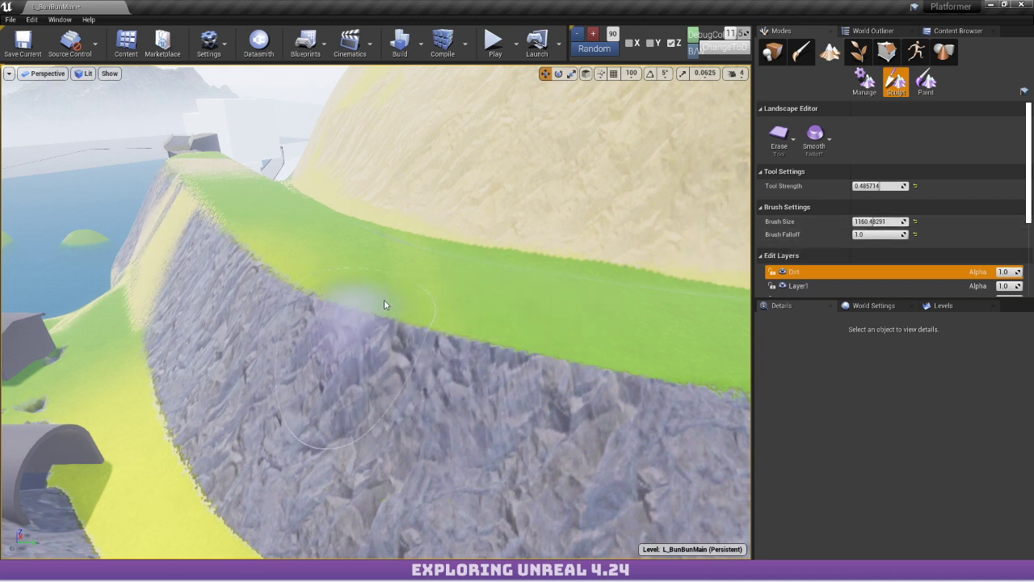
Switch to the Blueprint Brushes sculpting tool, make Main the active edit layer, and select CustomBrush_Landmass_River.
{"action": "left_click", "coordinate": [780, 139]}
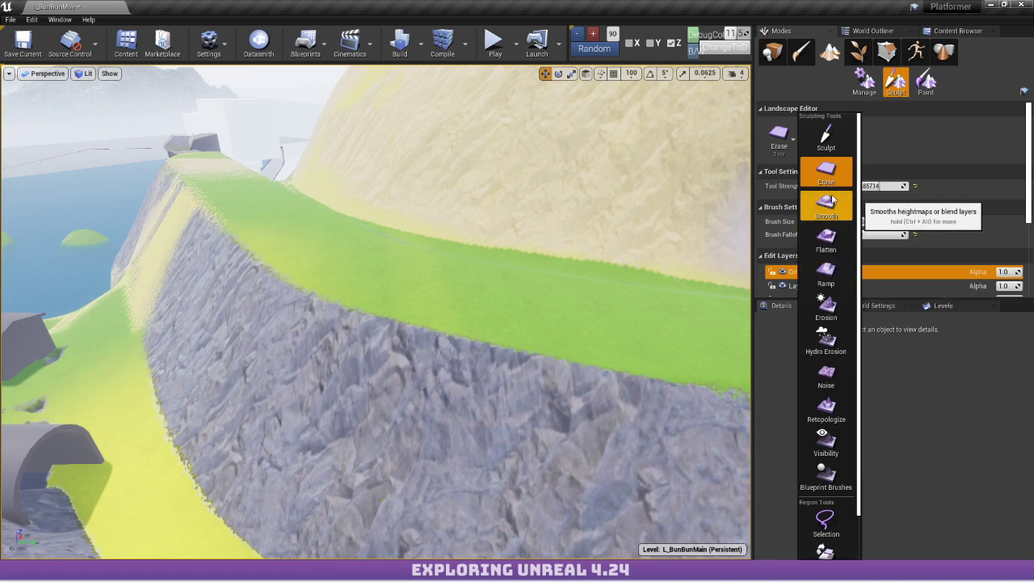
{"action": "scroll", "coordinate": [914, 262], "scroll_direction": "down", "scroll_amount": 2}
{"action": "left_click", "coordinate": [821, 463]}
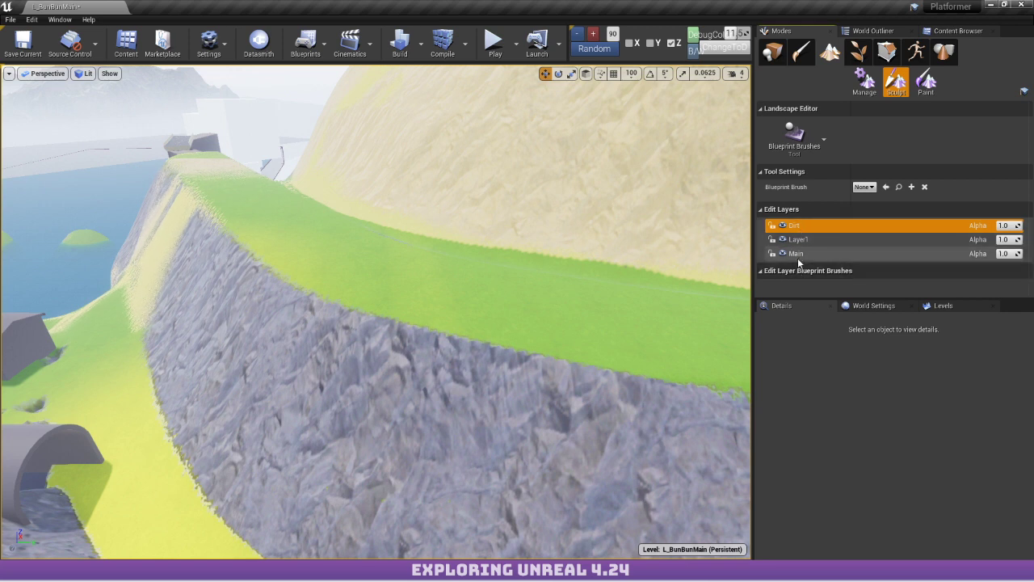
{"action": "left_click", "coordinate": [796, 254]}
{"action": "scroll", "coordinate": [800, 255], "scroll_direction": "down", "scroll_amount": 2}
{"action": "left_click", "coordinate": [840, 288]}
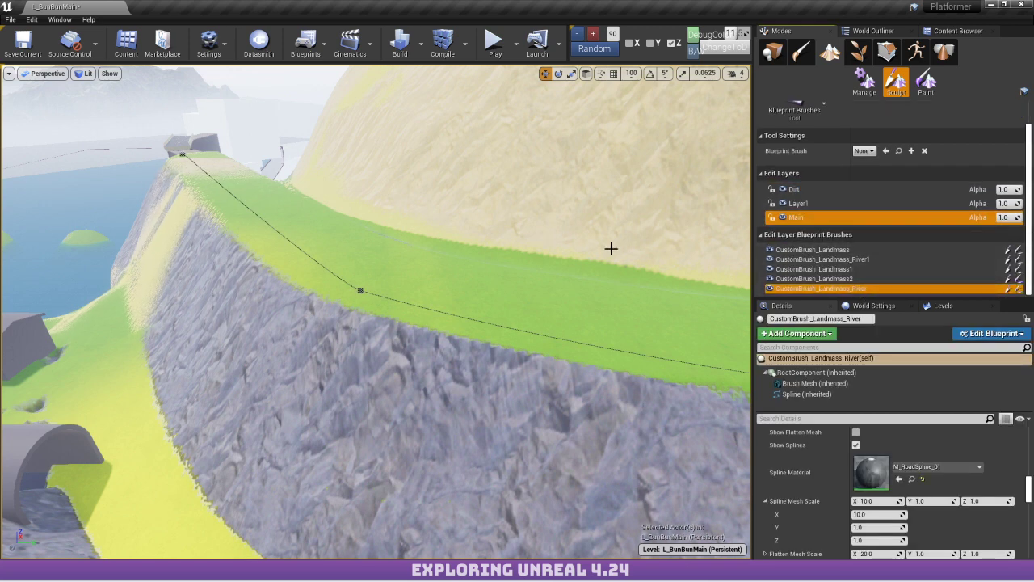
Filter the river brush's properties by "off", reset its Z Offset to the default, and view the road along the spline.
{"action": "scroll", "coordinate": [872, 479], "scroll_direction": "down", "scroll_amount": 1}
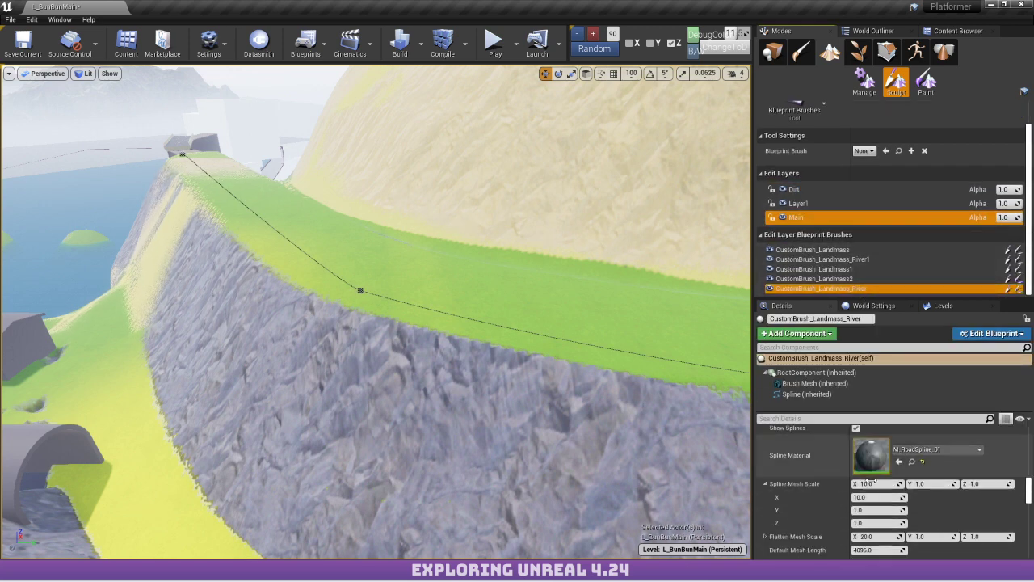
{"action": "scroll", "coordinate": [873, 480], "scroll_direction": "down", "scroll_amount": 2}
{"action": "scroll", "coordinate": [886, 476], "scroll_direction": "down", "scroll_amount": 5}
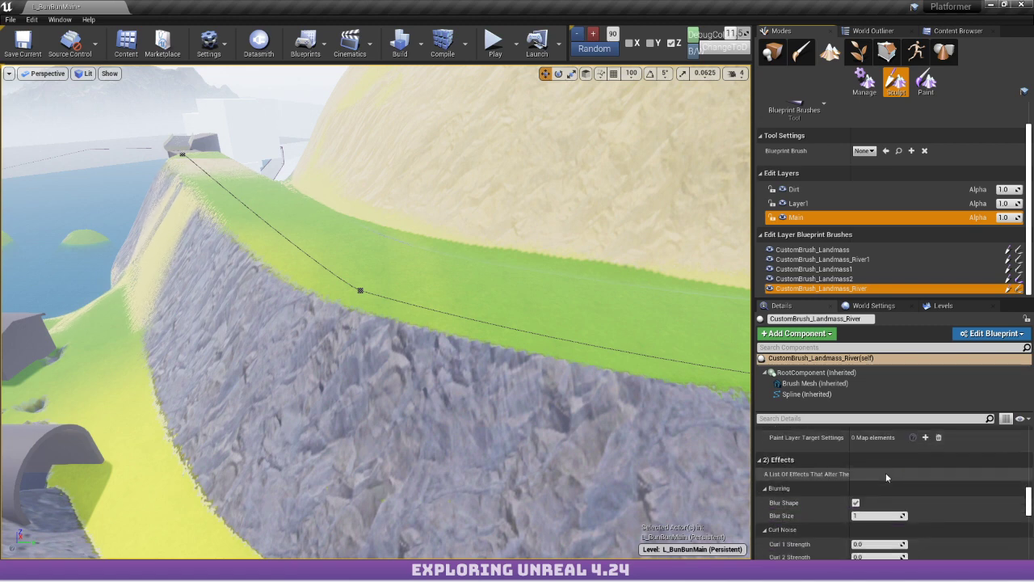
{"action": "scroll", "coordinate": [885, 477], "scroll_direction": "down", "scroll_amount": 3}
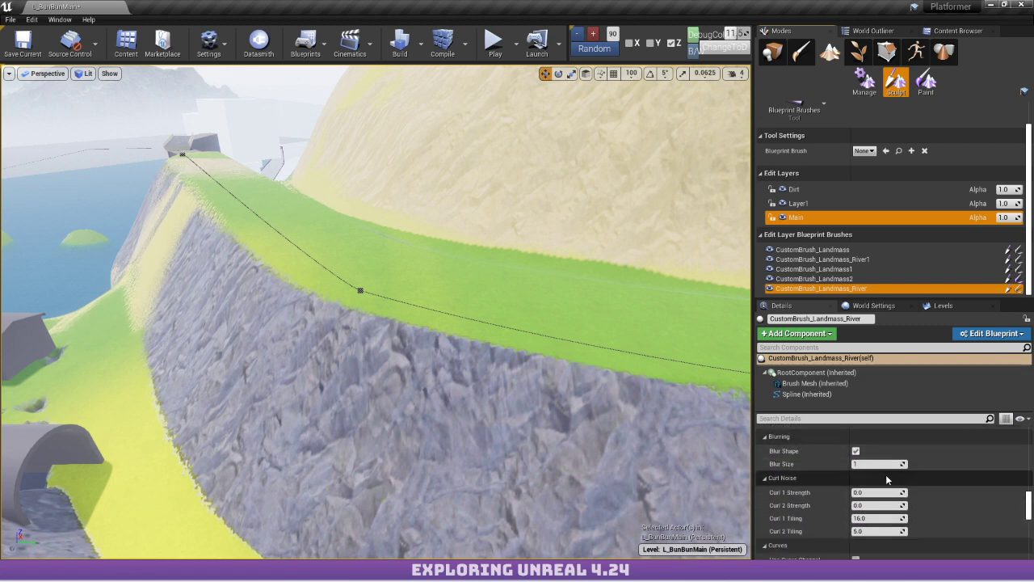
{"action": "left_click", "coordinate": [789, 413]}
{"action": "type", "text": "off"}
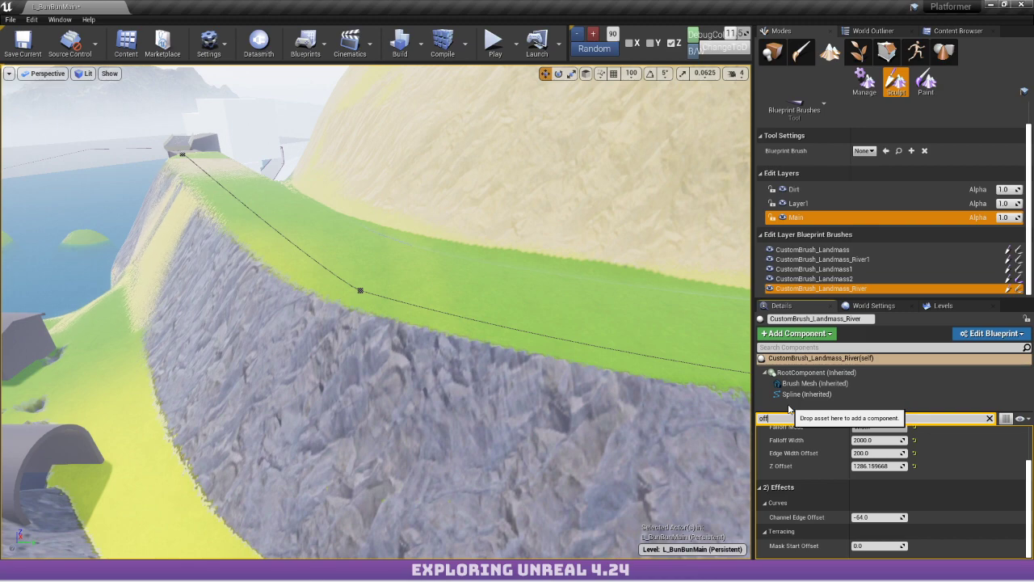
{"action": "scroll", "coordinate": [905, 483], "scroll_direction": "up", "scroll_amount": 1}
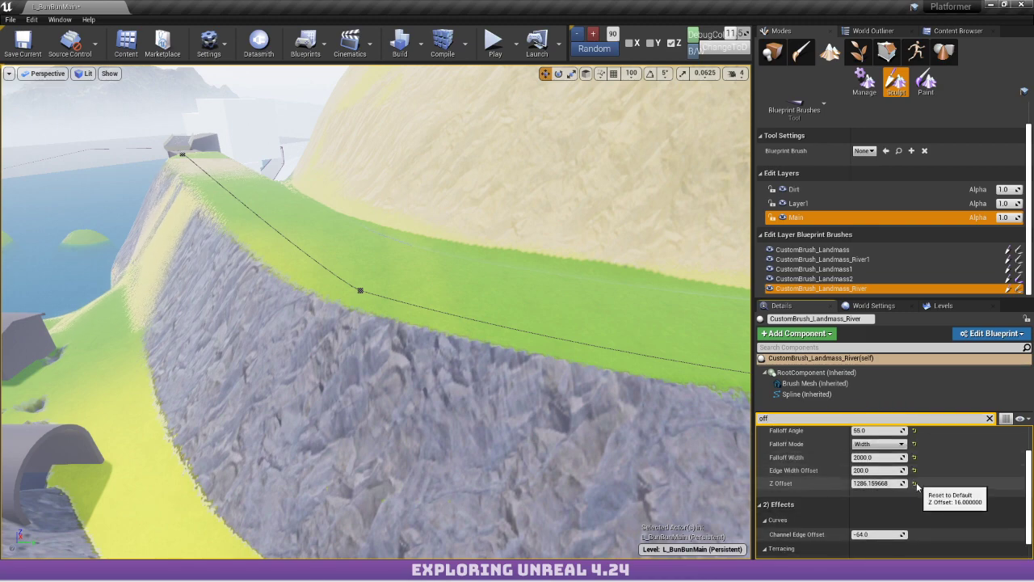
{"action": "left_click", "coordinate": [914, 483]}
{"action": "right_click_drag", "start_coordinate": [495, 365], "coordinate": [749, 380]}
{"action": "key", "text": "w"}
{"action": "key", "text": "e"}
{"action": "key", "text": "w"}
{"action": "key", "text": "a"}
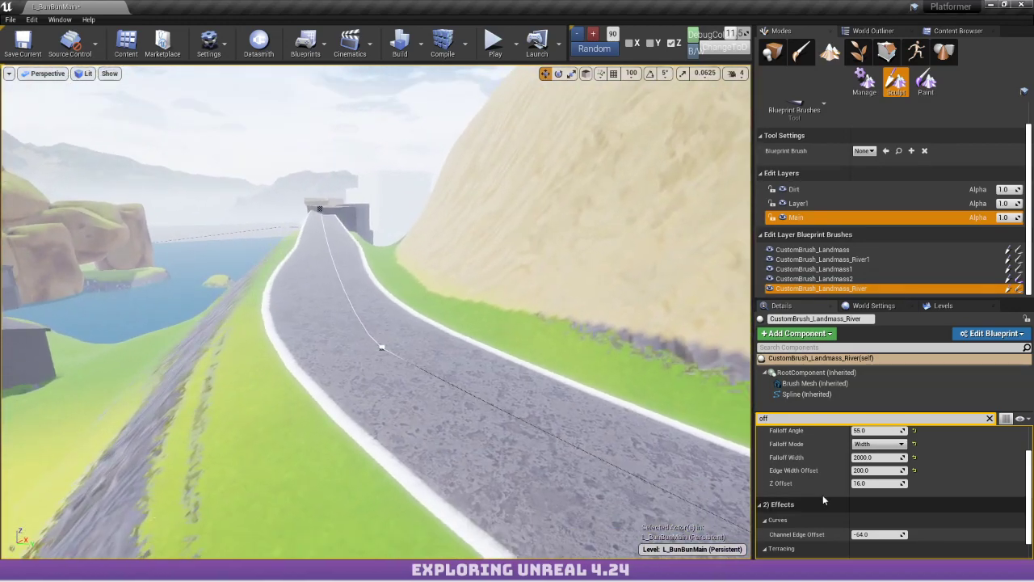
Try Z Offset values of 0 and 40 on the river brush.
{"action": "left_click", "coordinate": [881, 482]}
{"action": "type", "text": "0"}
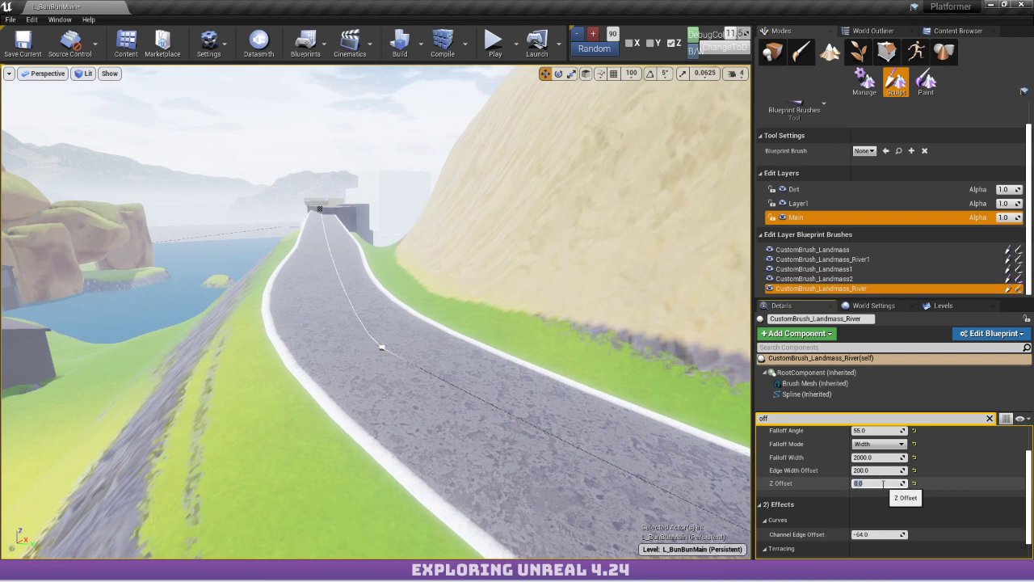
{"action": "type", "text": "36"}
{"action": "key", "text": "BackSpace"}
{"action": "key", "text": "BackSpace"}
{"action": "type", "text": "40"}
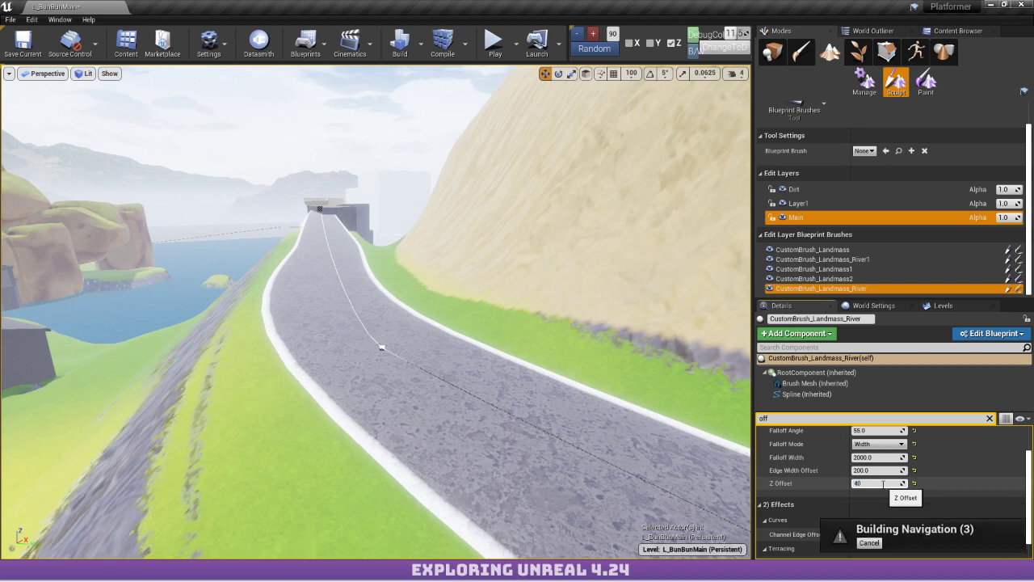
Set the river brush's Z Offset to 2 and inspect the grassy ridge beside the road.
{"action": "key", "text": "BackSpace"}
{"action": "key", "text": "BackSpace"}
{"action": "type", "text": "100"}
{"action": "key", "text": "BackSpace"}
{"action": "key", "text": "BackSpace"}
{"action": "key", "text": "BackSpace"}
{"action": "type", "text": "2"}
{"action": "right_click_drag", "start_coordinate": [437, 299], "coordinate": [646, 307]}
{"action": "key", "text": "w"}
{"action": "key", "text": "w"}
{"action": "mouse_move", "coordinate": [538, 303]}
{"action": "right_mouse_down"}
{"action": "mouse_move", "coordinate": [493, 307]}
{"action": "mouse_move", "coordinate": [537, 303]}
{"action": "right_mouse_up"}
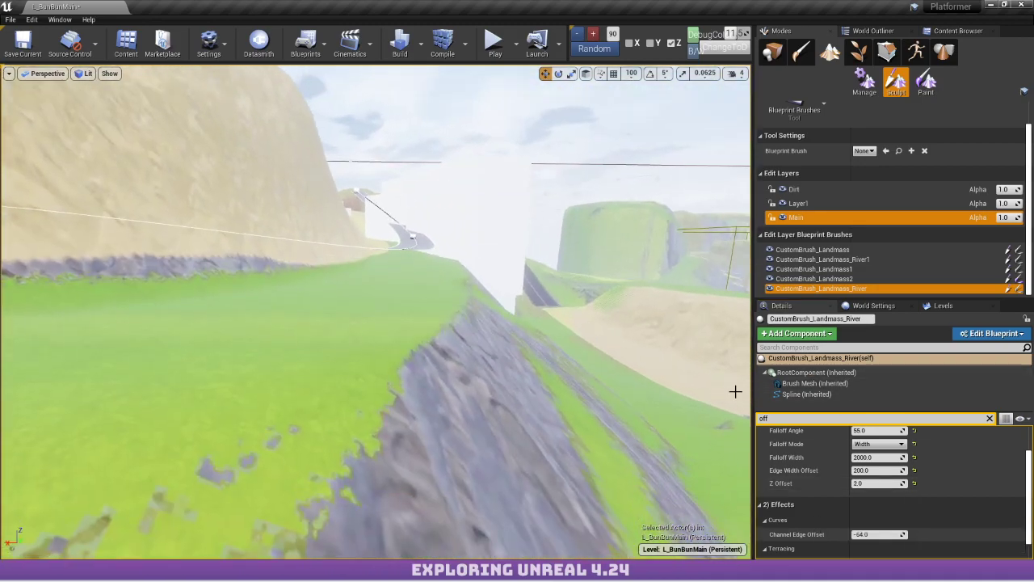
Set the river brush's Z Offset to 200 and view the road from the cliff side.
{"action": "left_click", "coordinate": [881, 483]}
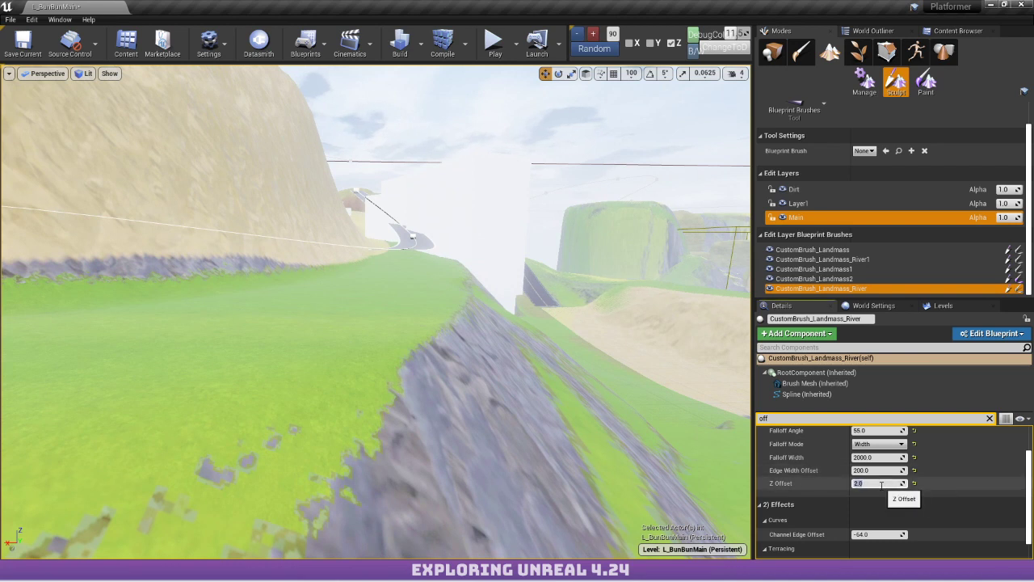
{"action": "type", "text": "2"}
{"action": "key", "text": "Return"}
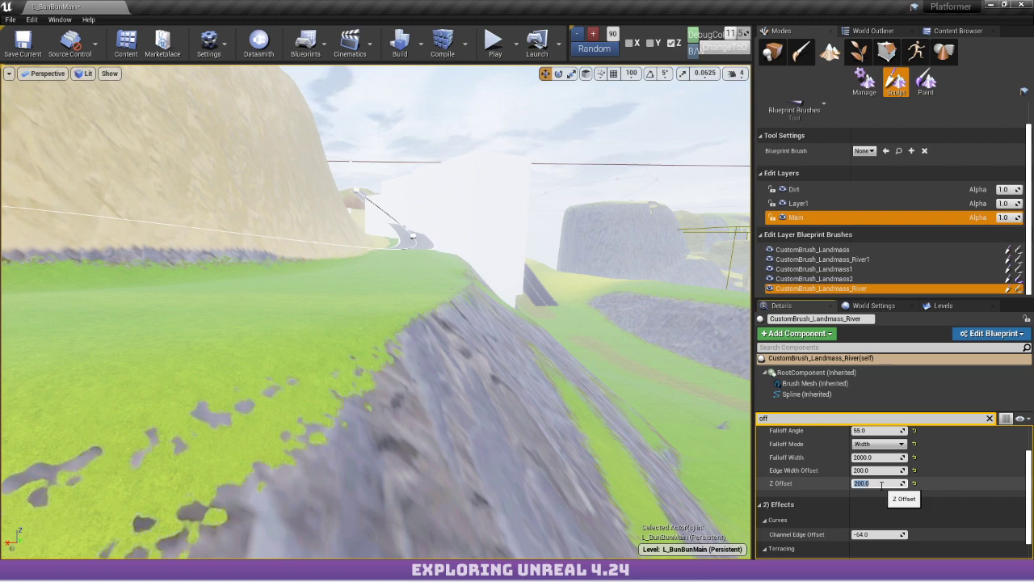
{"action": "right_click_drag", "start_coordinate": [376, 312], "coordinate": [457, 281]}
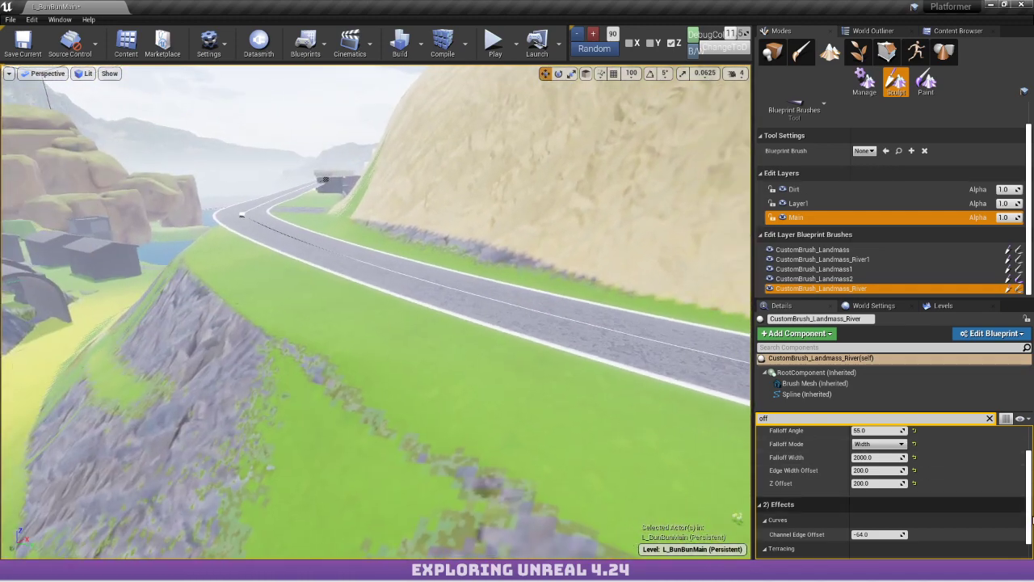
Set the river brush's Z Offset to 250.
{"action": "left_click", "coordinate": [884, 483]}
{"action": "type", "text": "250"}
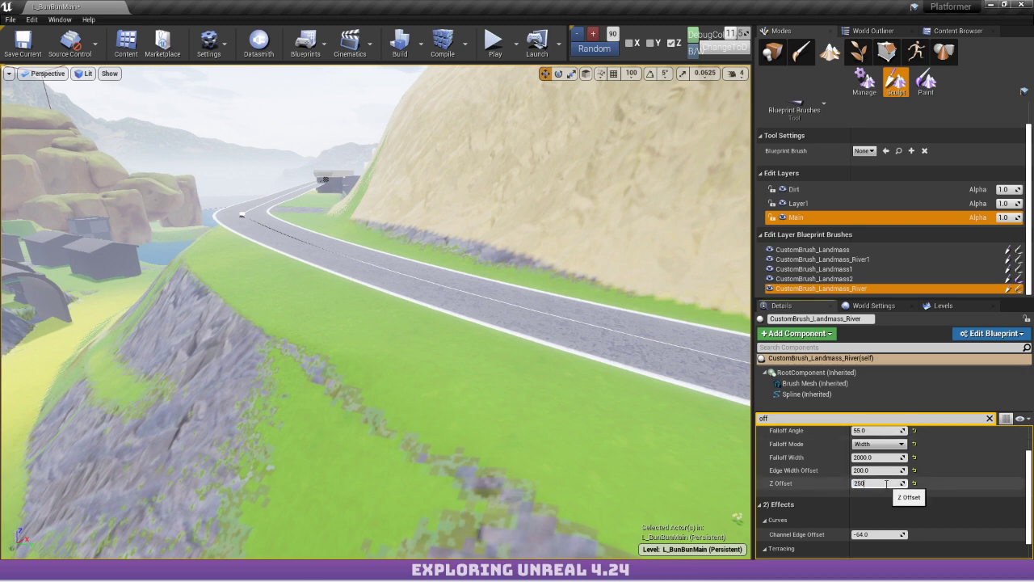
{"action": "key", "text": "Return"}
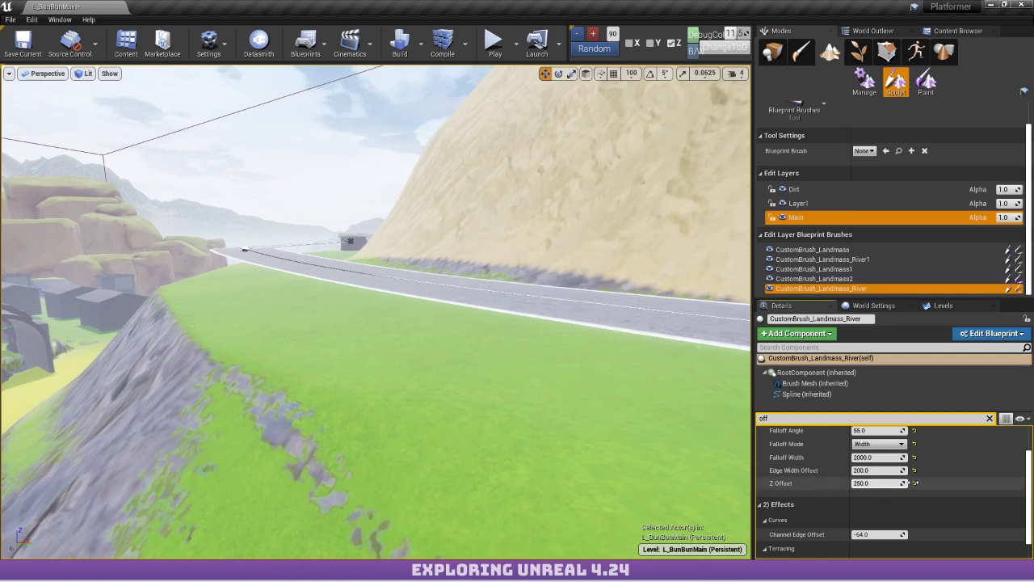
Set the river brush's Z Offset to 700 and inspect where the road meets the terrain.
{"action": "left_click_drag", "start_coordinate": [912, 482], "coordinate": [1022, 482]}
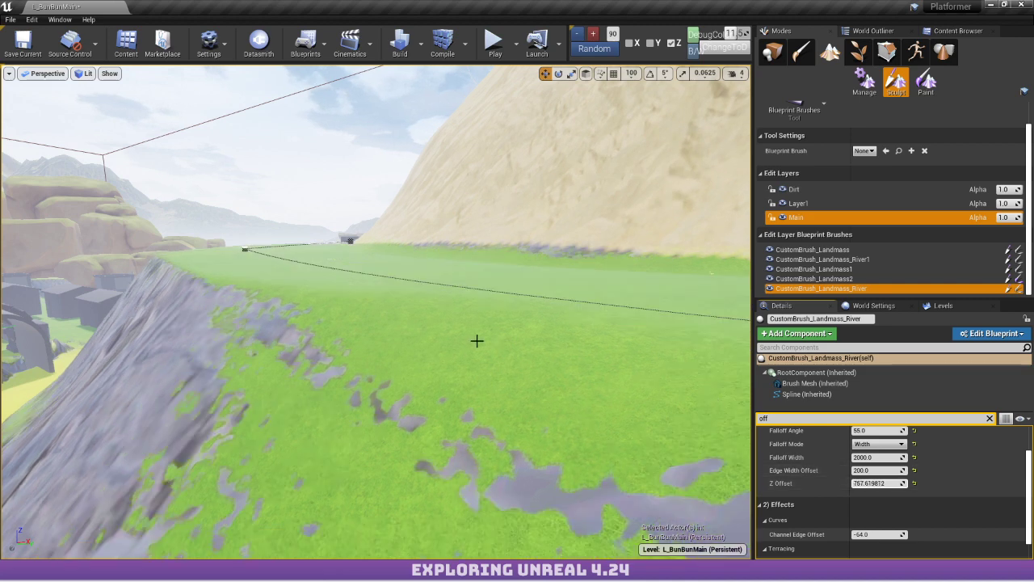
{"action": "left_click", "coordinate": [893, 482]}
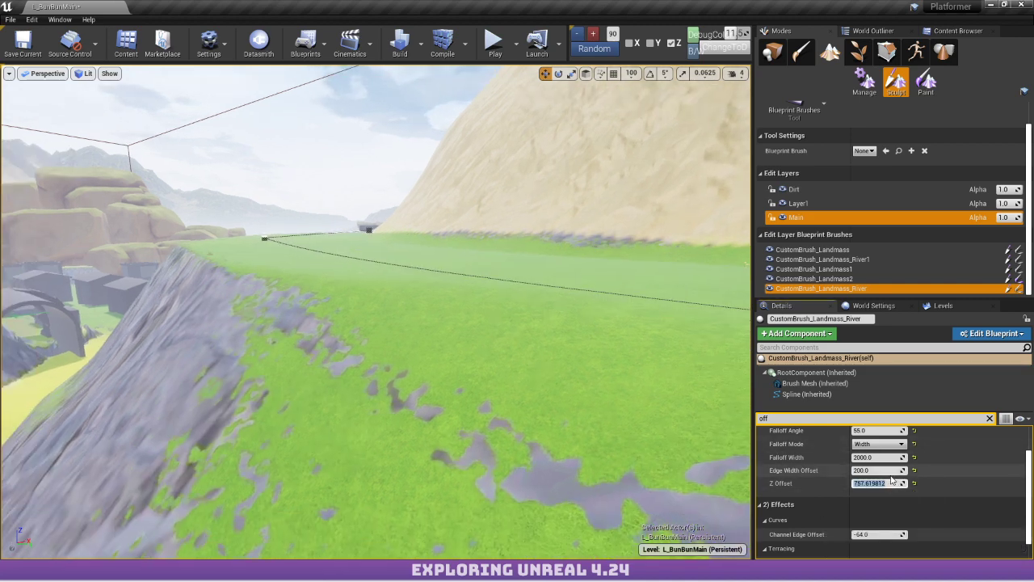
{"action": "type", "text": "700"}
{"action": "key", "text": "Return"}
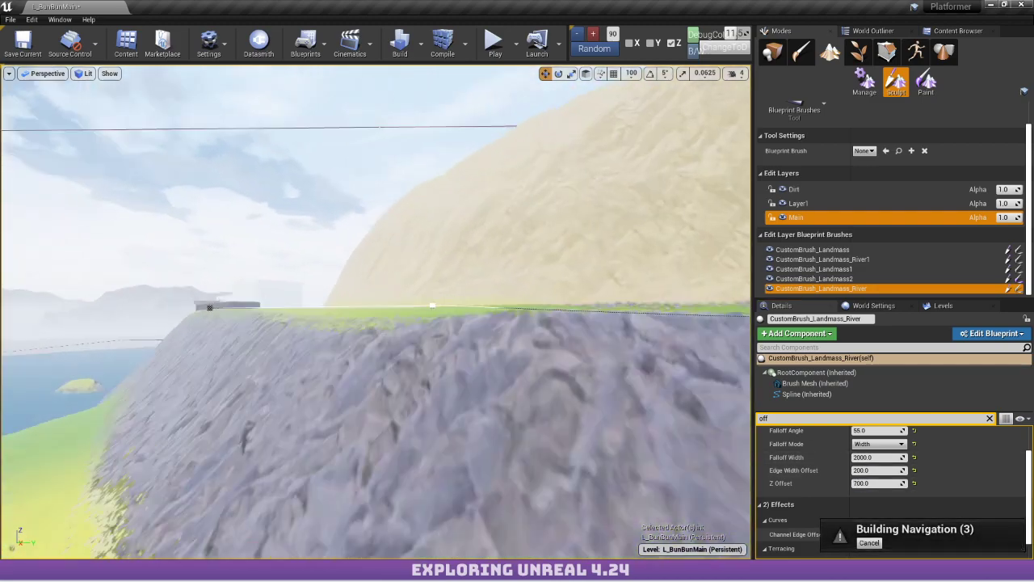
{"action": "right_click_drag", "start_coordinate": [376, 312], "coordinate": [421, 265]}
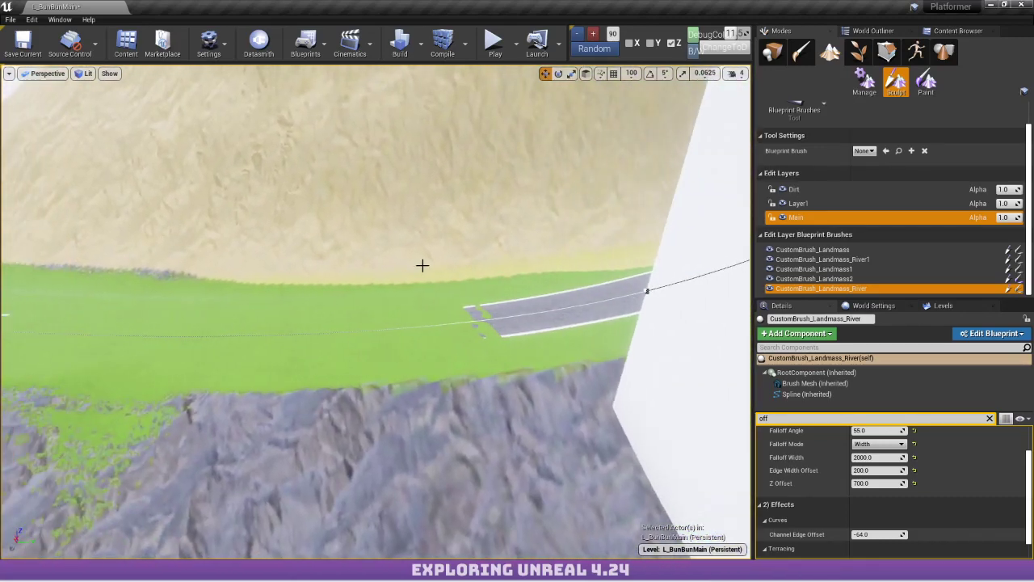
Select the river brush's spline point beside the white block and look around the terrain there.
{"action": "left_click", "coordinate": [648, 289]}
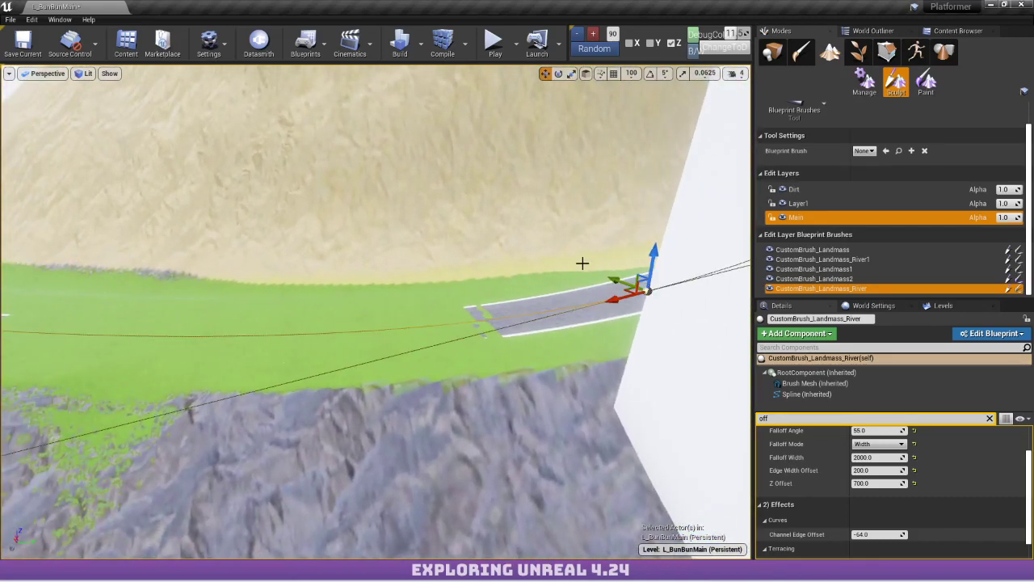
{"action": "right_click_drag", "start_coordinate": [357, 302], "coordinate": [126, 303]}
{"action": "right_click", "coordinate": [126, 303]}
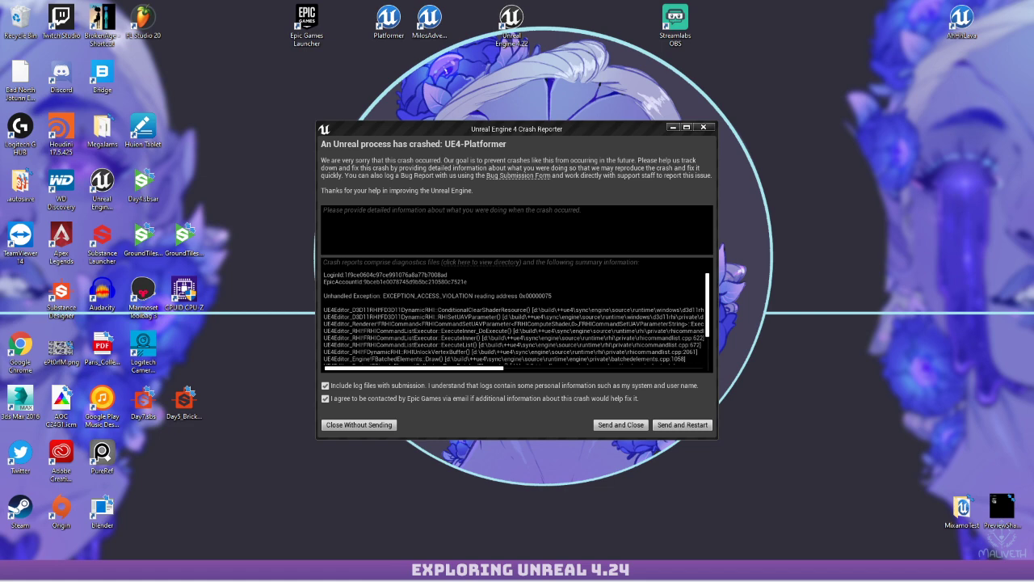
Review the crash details, send the crash report, and restart the editor.
{"action": "scroll", "coordinate": [515, 319], "scroll_direction": "down", "scroll_amount": 3}
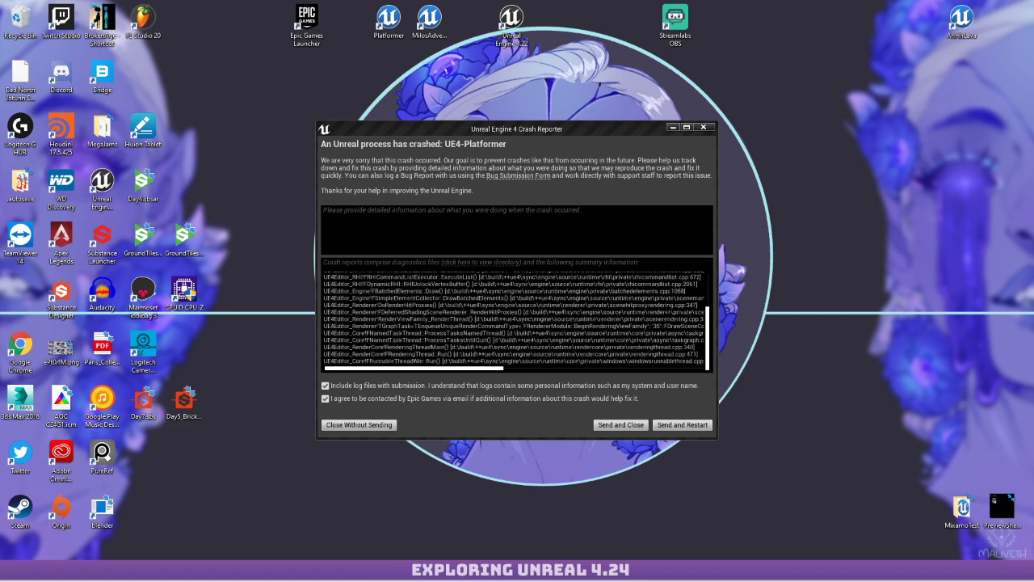
{"action": "left_click", "coordinate": [683, 424]}
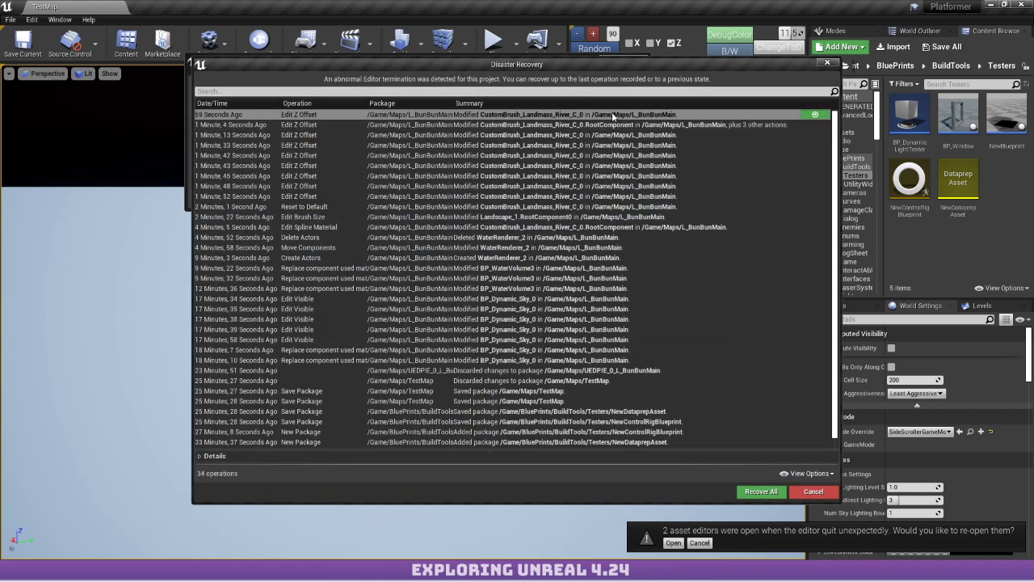
Review the Disaster Recovery operations, dismiss them without recovering, and return from the Plugins window to the level editor.
{"action": "scroll", "coordinate": [570, 275], "scroll_direction": "down", "scroll_amount": 1}
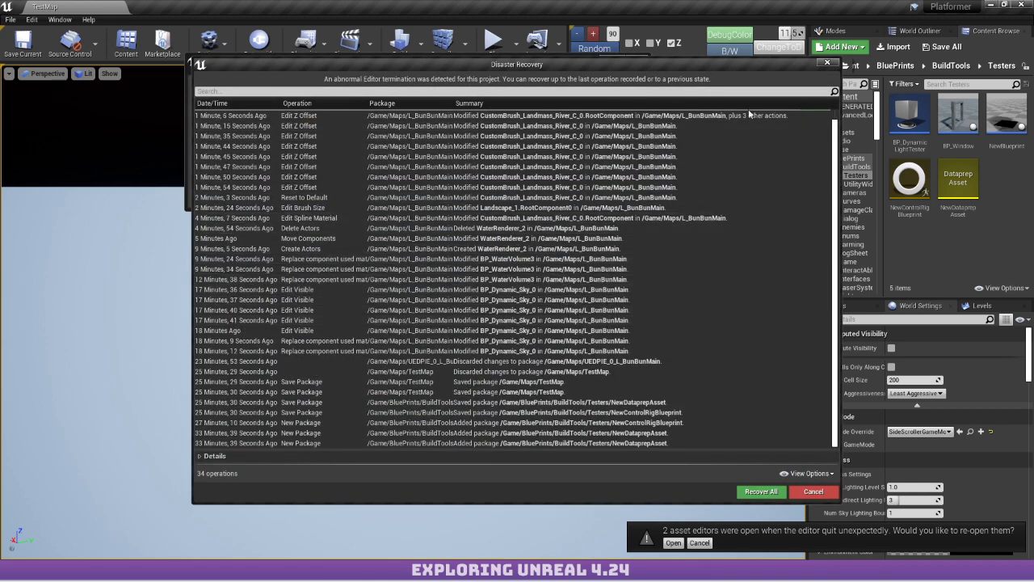
{"action": "left_click", "coordinate": [826, 63]}
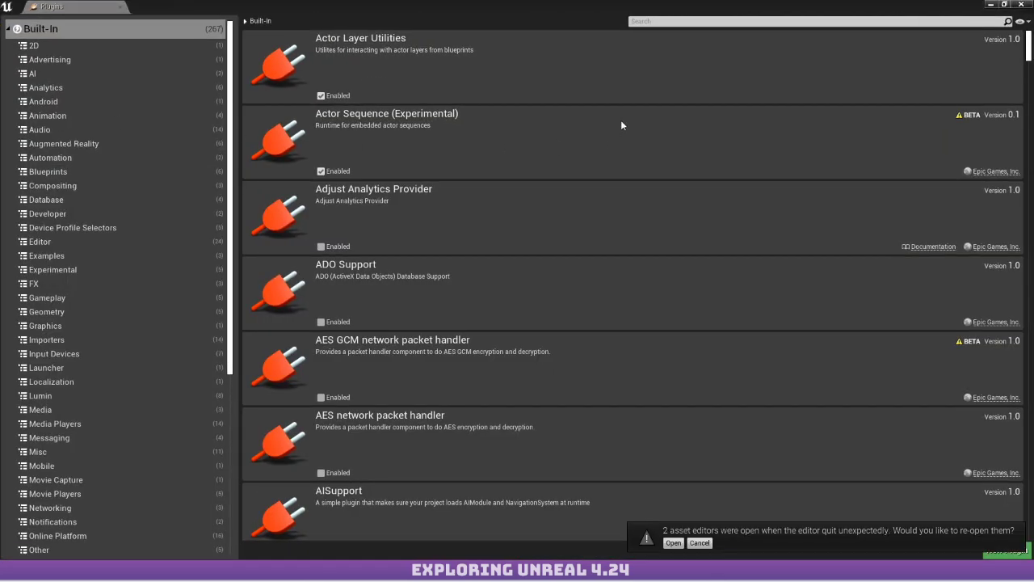
{"action": "left_click", "coordinate": [81, 172]}
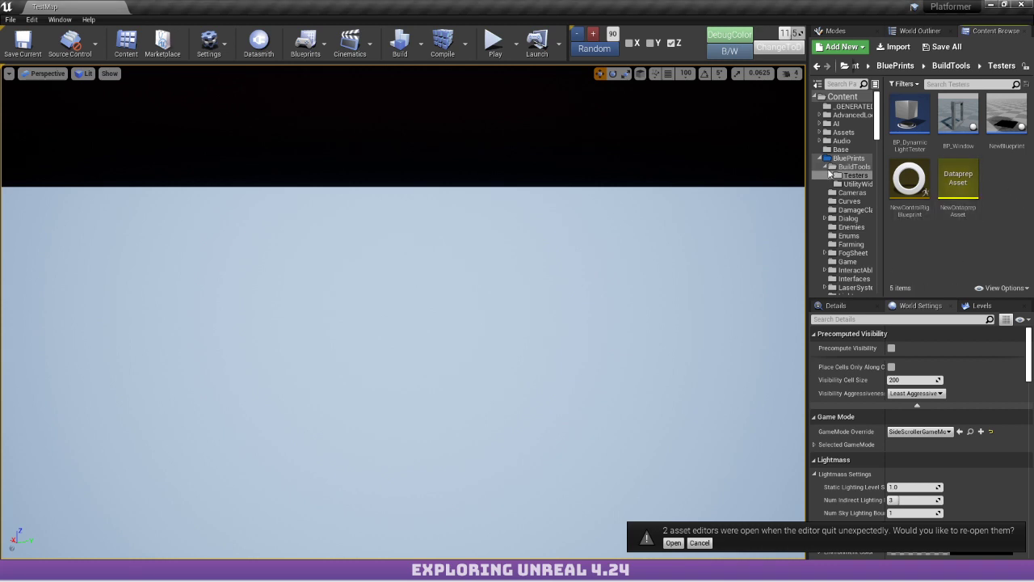
Widen the docked panels beside the viewport and trigger the B/W utility.
{"action": "mouse_move", "coordinate": [805, 194]}
{"action": "left_mouse_down"}
{"action": "mouse_move", "coordinate": [701, 202]}
{"action": "mouse_move", "coordinate": [789, 202]}
{"action": "left_mouse_up"}
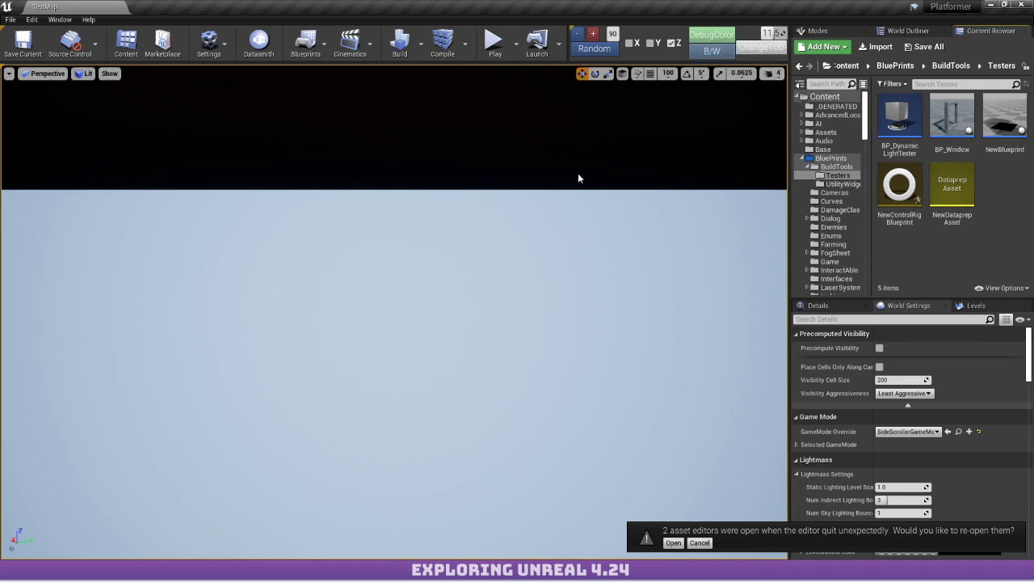
{"action": "left_click", "coordinate": [705, 52]}
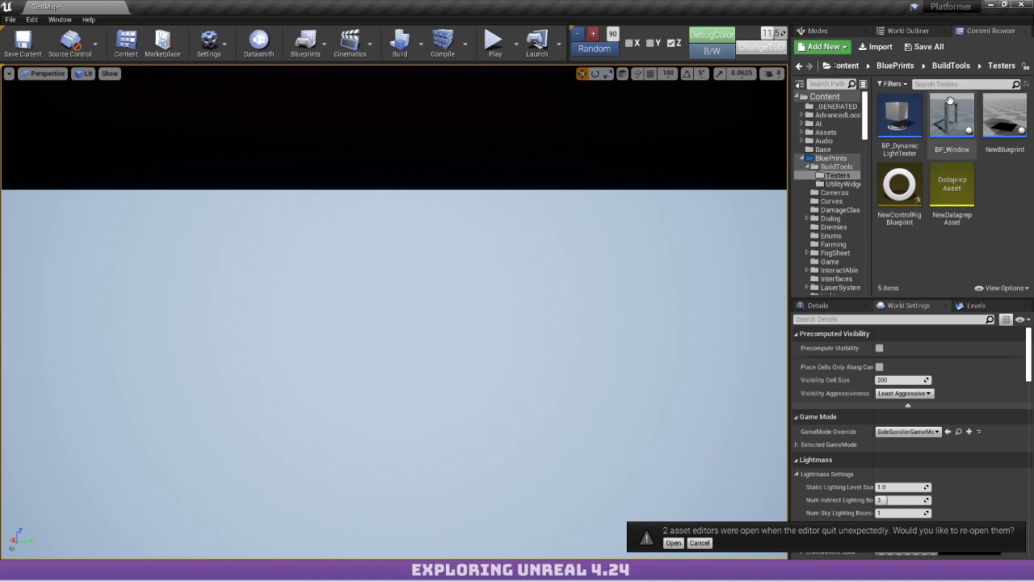
Open the L_BunBunMain level from the Maps folder without saving the changes to TestMap.
{"action": "scroll", "coordinate": [841, 150], "scroll_direction": "down", "scroll_amount": 5}
{"action": "scroll", "coordinate": [841, 149], "scroll_direction": "up", "scroll_amount": 1}
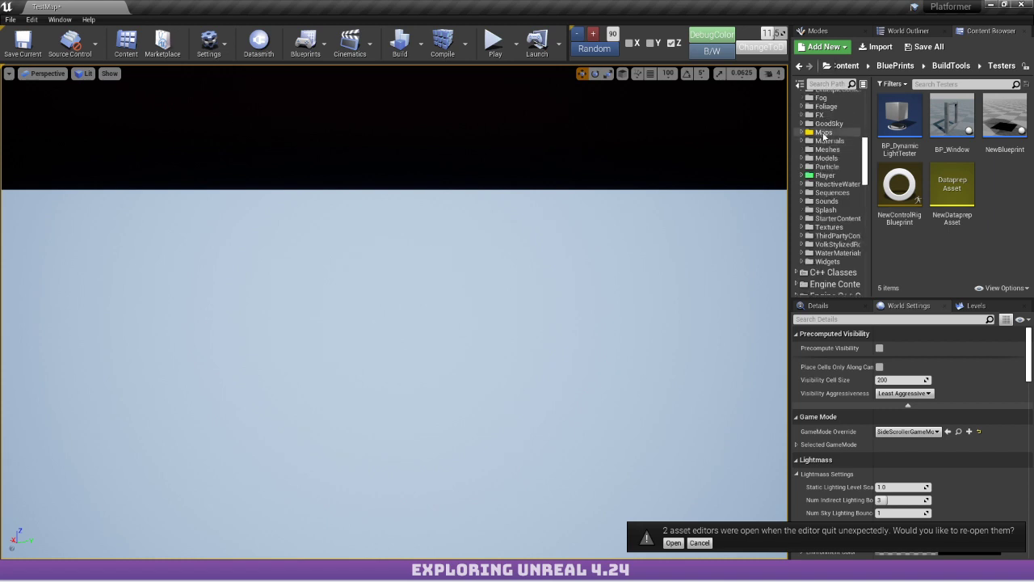
{"action": "left_click", "coordinate": [823, 132]}
{"action": "scroll", "coordinate": [902, 167], "scroll_direction": "down", "scroll_amount": 2}
{"action": "scroll", "coordinate": [902, 167], "scroll_direction": "down", "scroll_amount": 6}
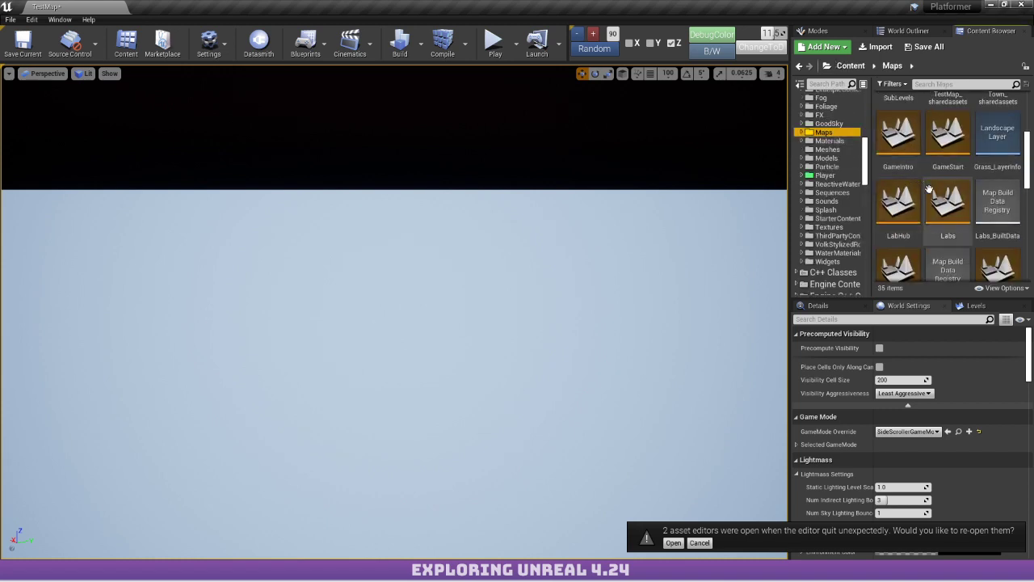
{"action": "scroll", "coordinate": [917, 210], "scroll_direction": "down", "scroll_amount": 1}
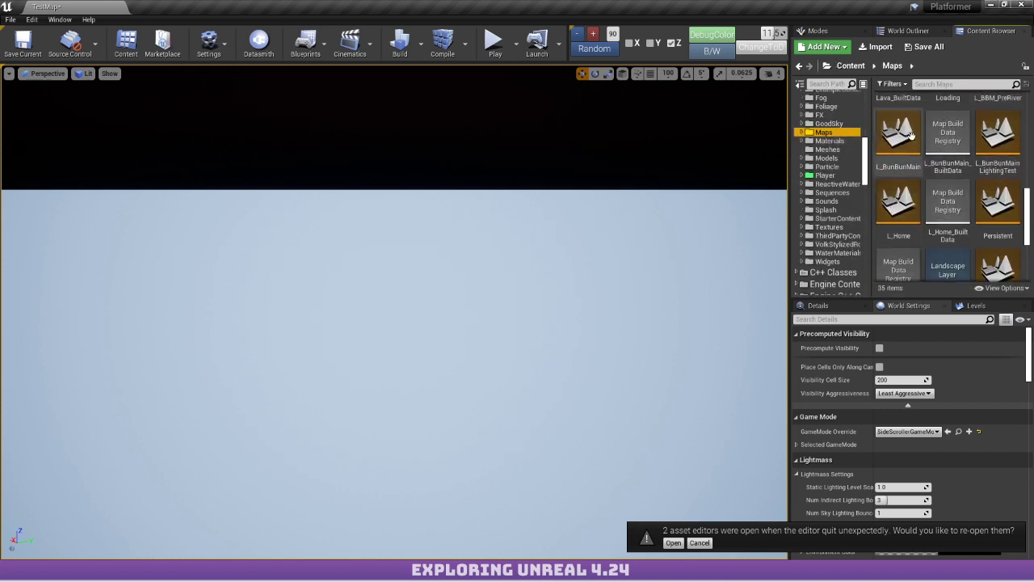
{"action": "double_click", "coordinate": [914, 142]}
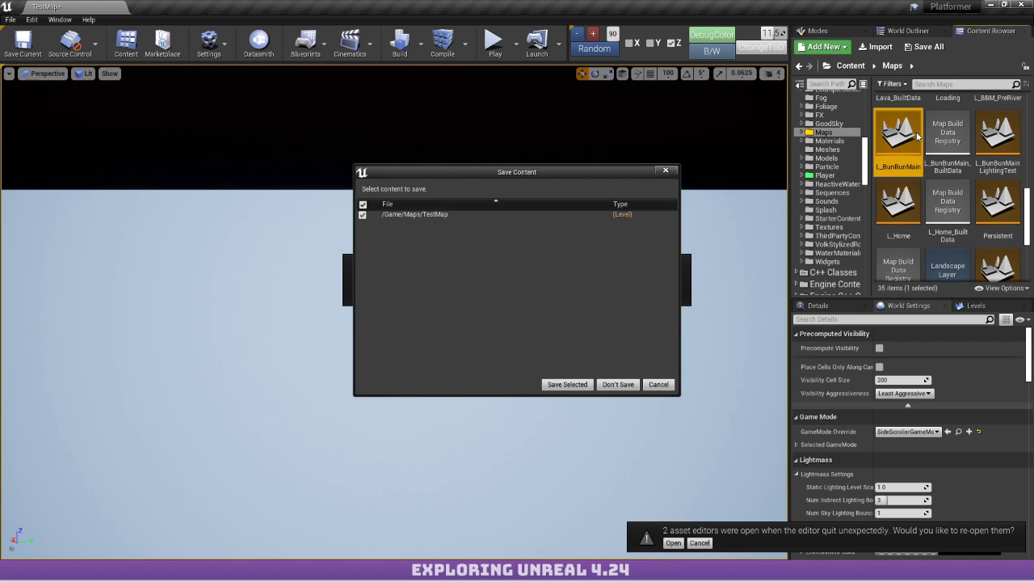
{"action": "left_click", "coordinate": [618, 383]}
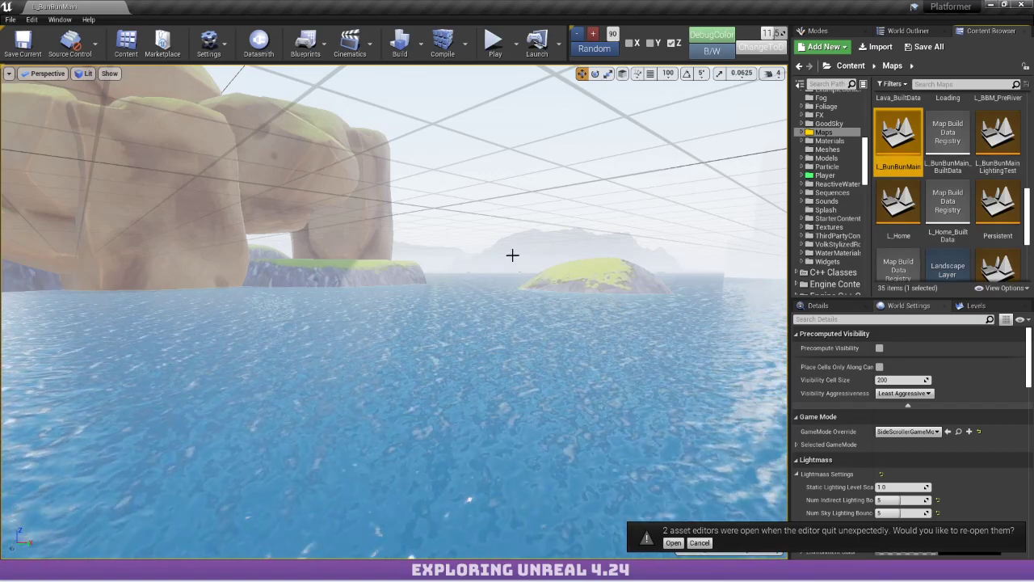
{"action": "right_click_drag", "start_coordinate": [478, 258], "coordinate": [484, 230]}
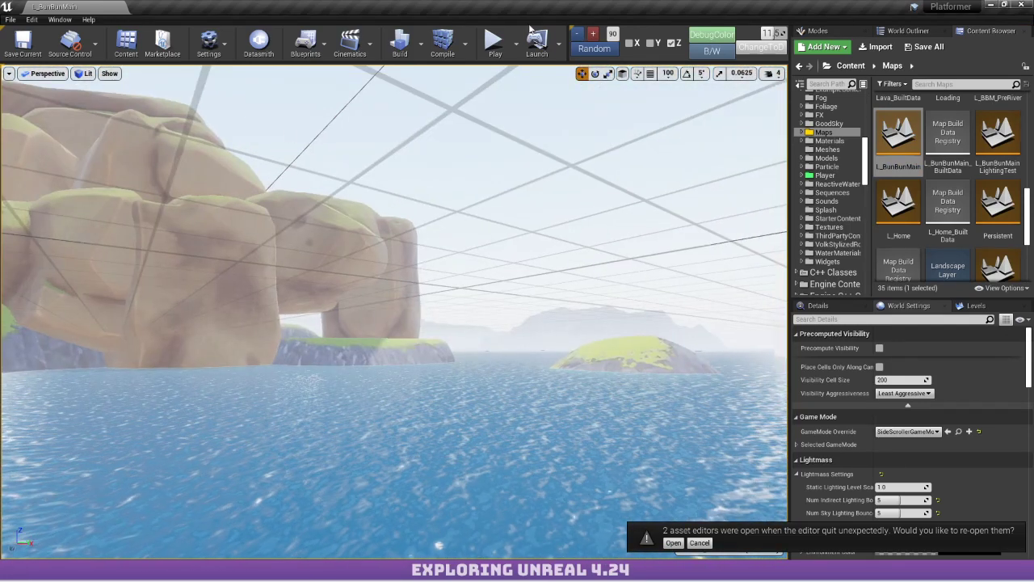
Check which target platforms are offered for packaging the project.
{"action": "left_click", "coordinate": [10, 20]}
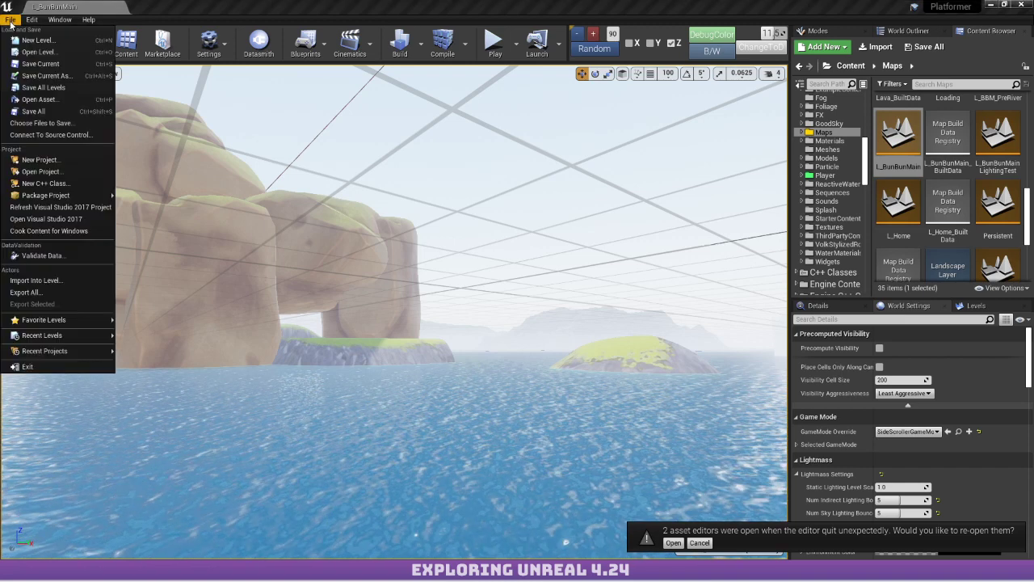
{"action": "mouse_move", "coordinate": [90, 198]}
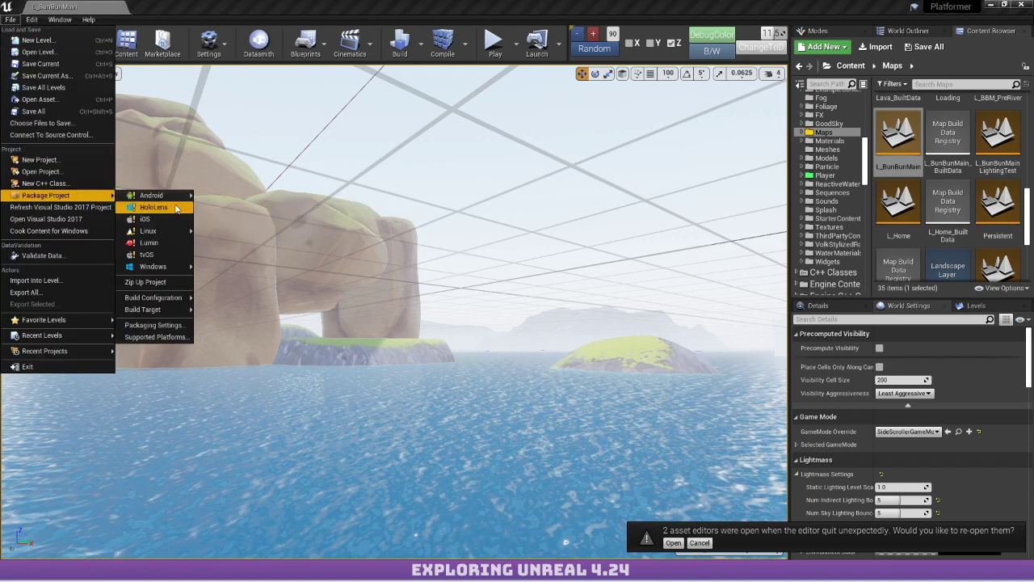
{"action": "mouse_move", "coordinate": [182, 202]}
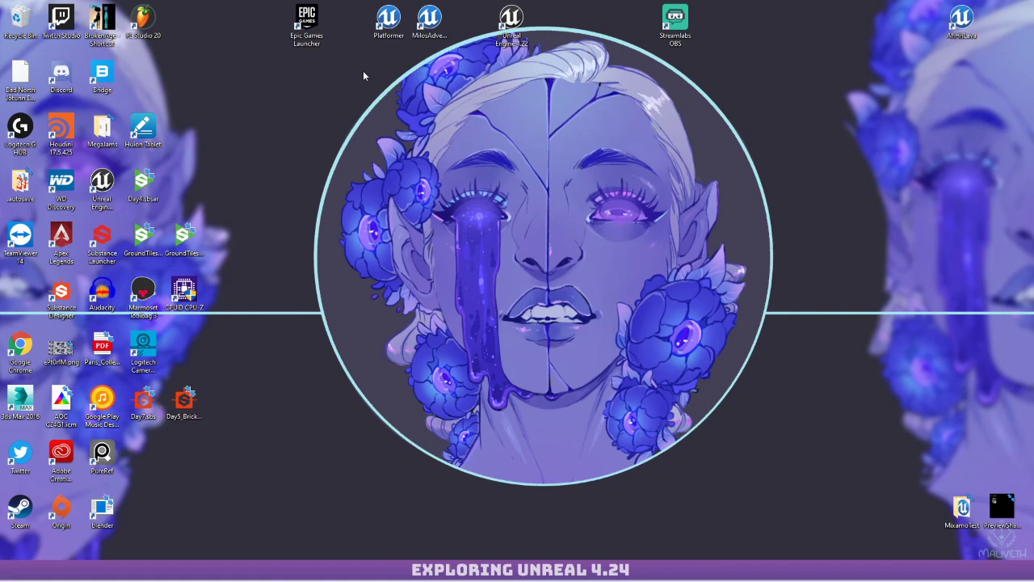
Switch to the Epic Games Launcher and bring up My Projects in the Unreal Engine library.
{"action": "double_click", "coordinate": [307, 23]}
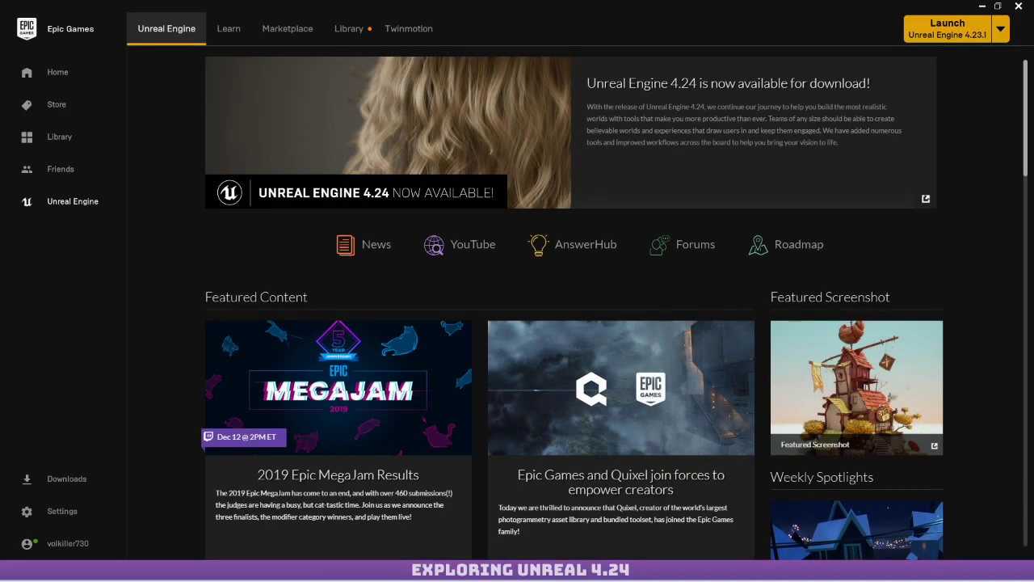
{"action": "left_click", "coordinate": [348, 28]}
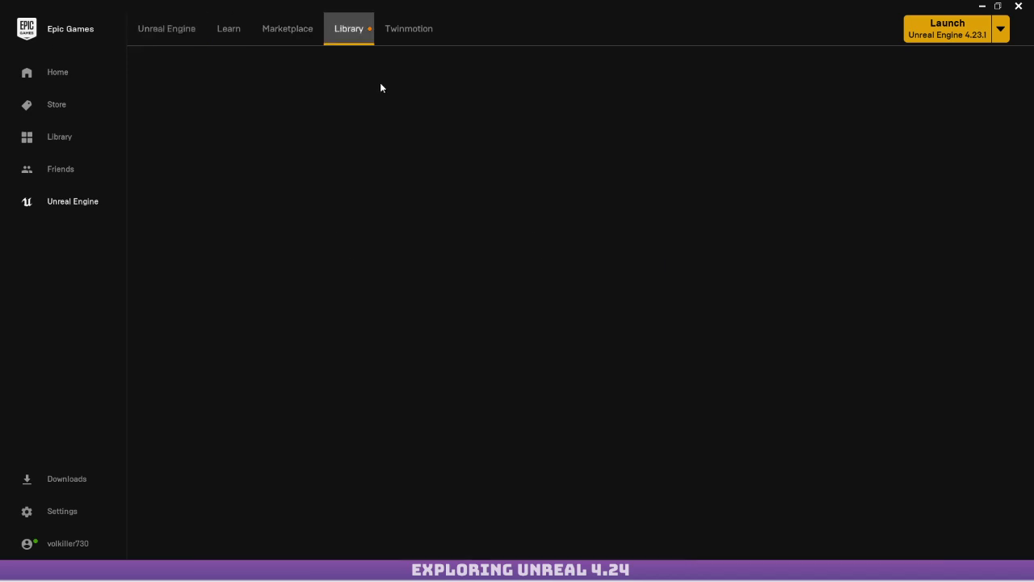
{"action": "scroll", "coordinate": [694, 194], "scroll_direction": "down", "scroll_amount": 1}
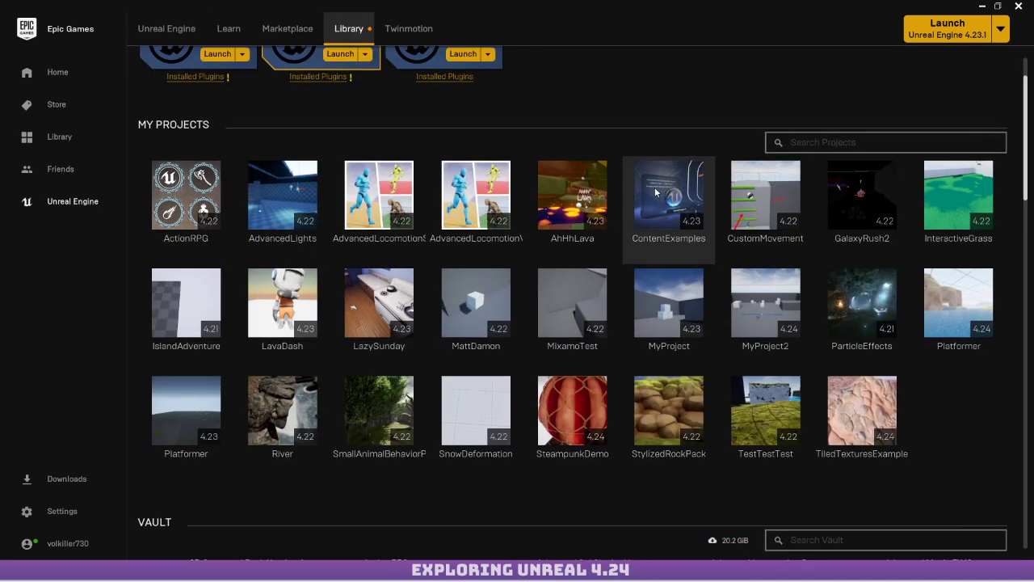
{"action": "double_click", "coordinate": [576, 215]}
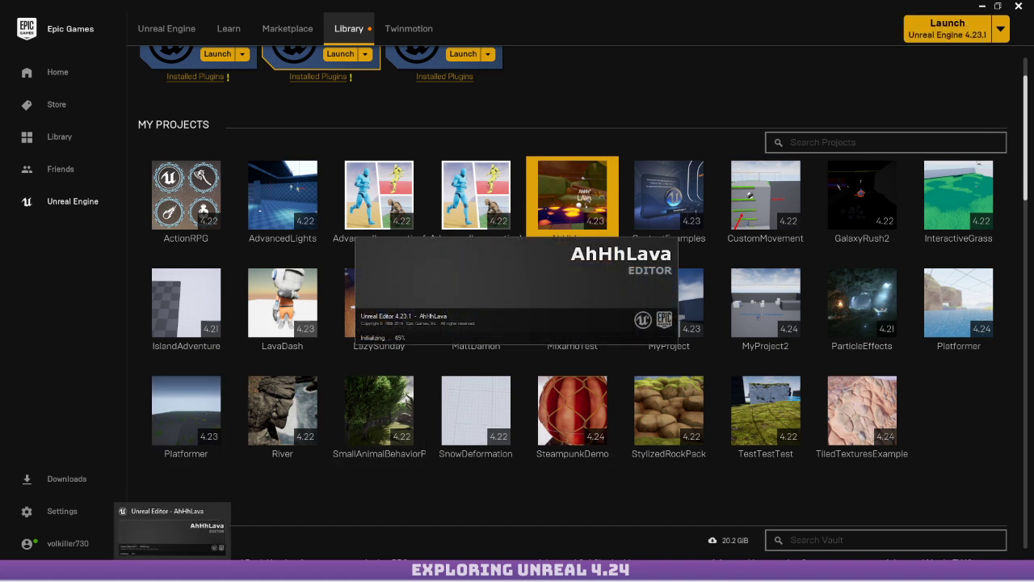
{"action": "right_click", "coordinate": [172, 571]}
{"action": "left_click", "coordinate": [149, 547]}
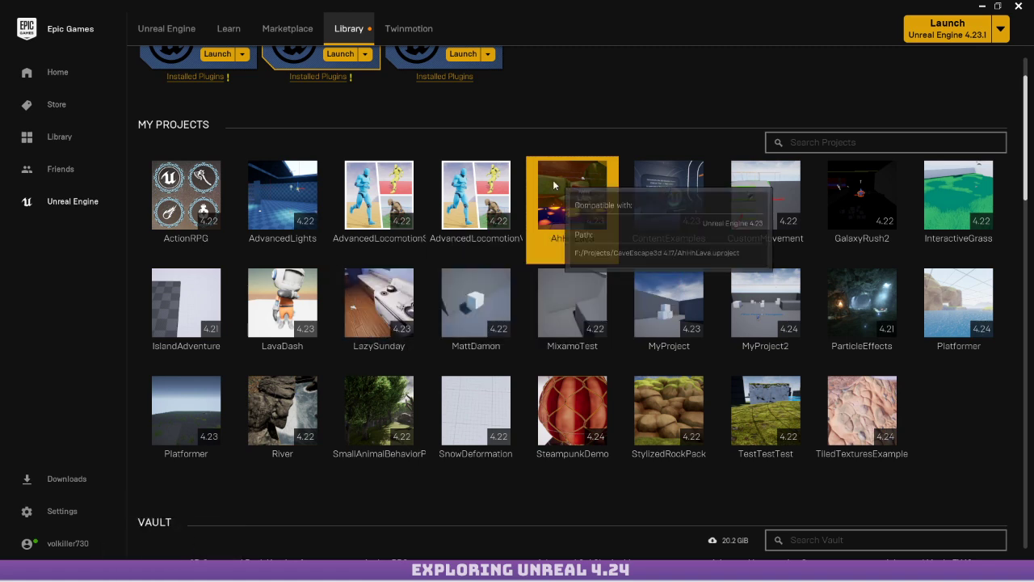
Launch Unreal Engine 4.24.0 and open the AhHhLava project in it, converting the project in place.
{"action": "scroll", "coordinate": [310, 113], "scroll_direction": "up", "scroll_amount": 1}
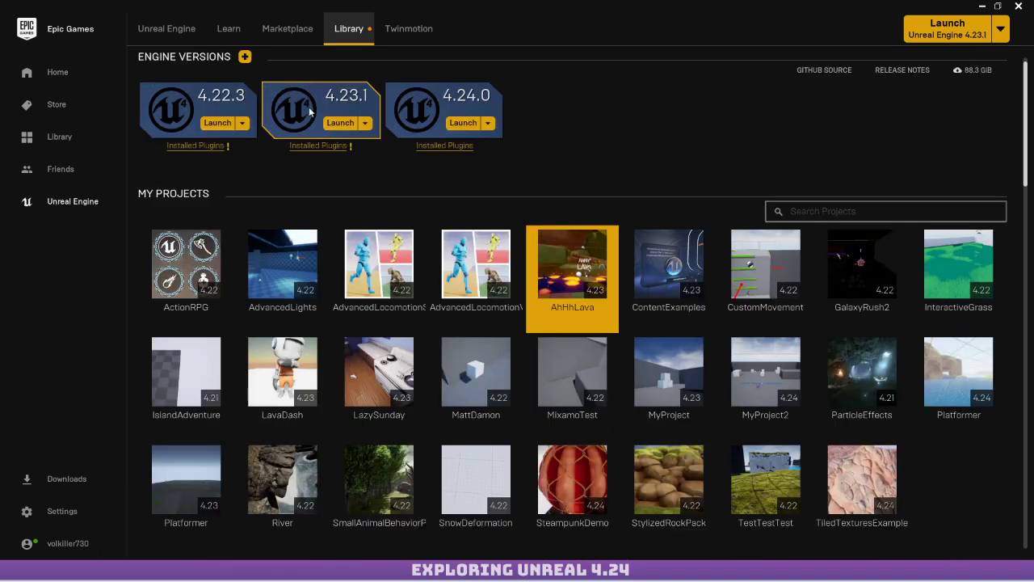
{"action": "left_click", "coordinate": [462, 123]}
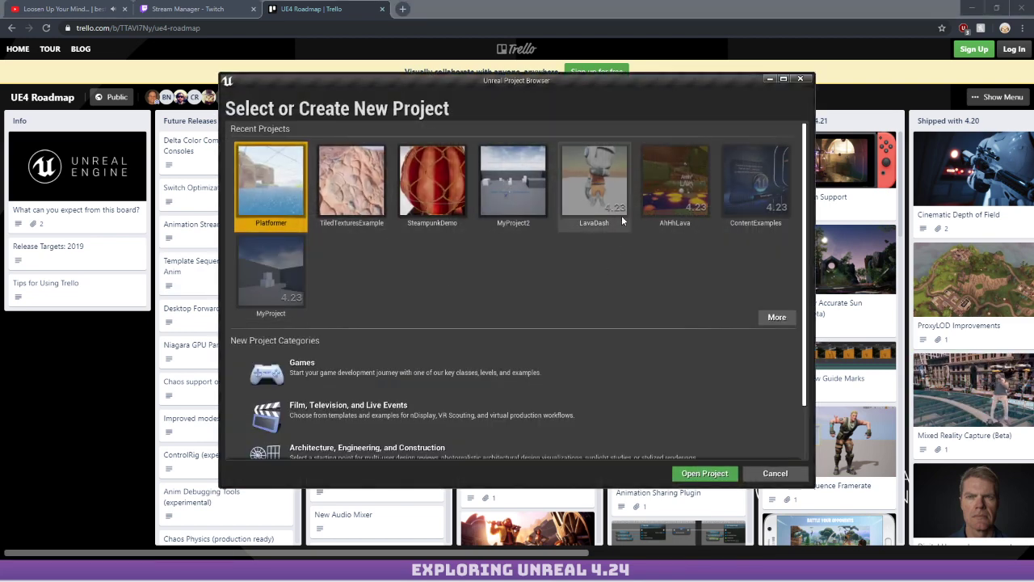
{"action": "left_click", "coordinate": [612, 202]}
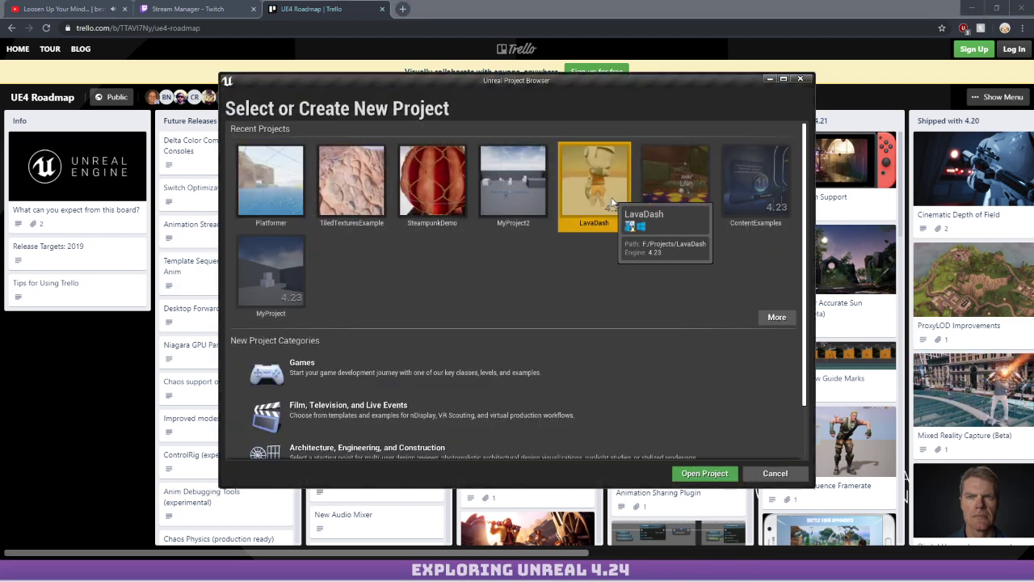
{"action": "left_click", "coordinate": [654, 180]}
{"action": "double_click", "coordinate": [661, 183]}
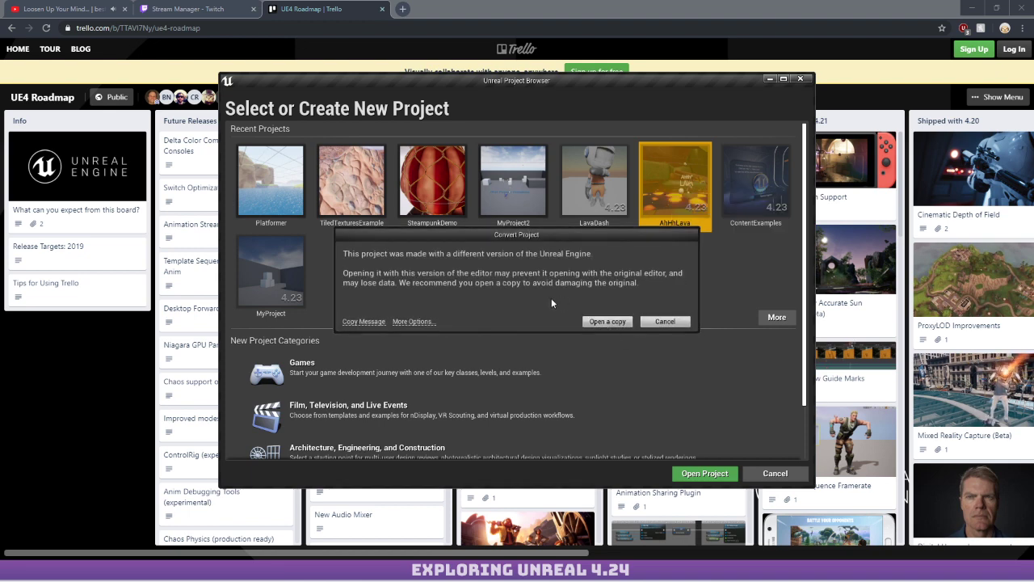
{"action": "left_click", "coordinate": [412, 321]}
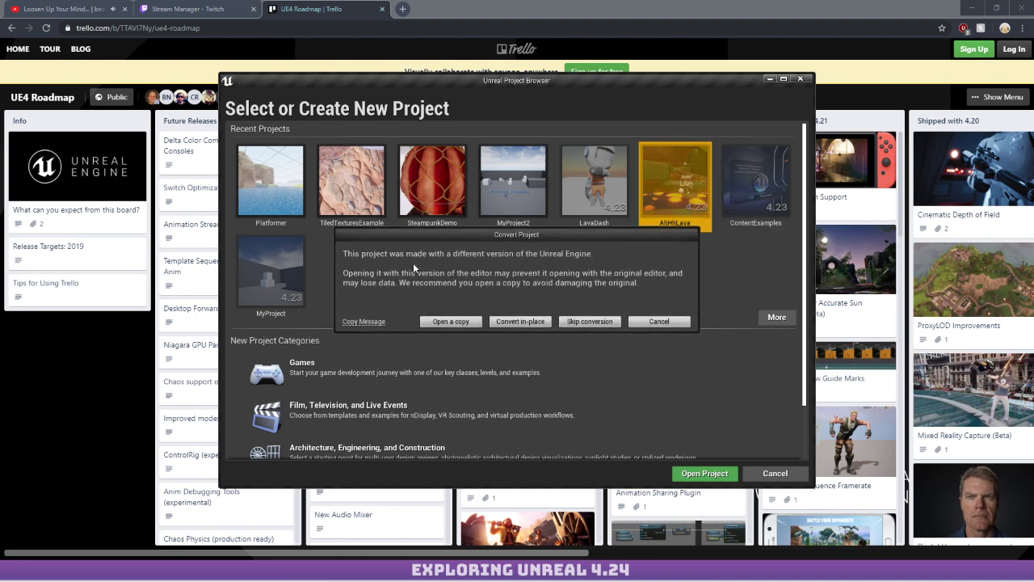
{"action": "left_click", "coordinate": [533, 323]}
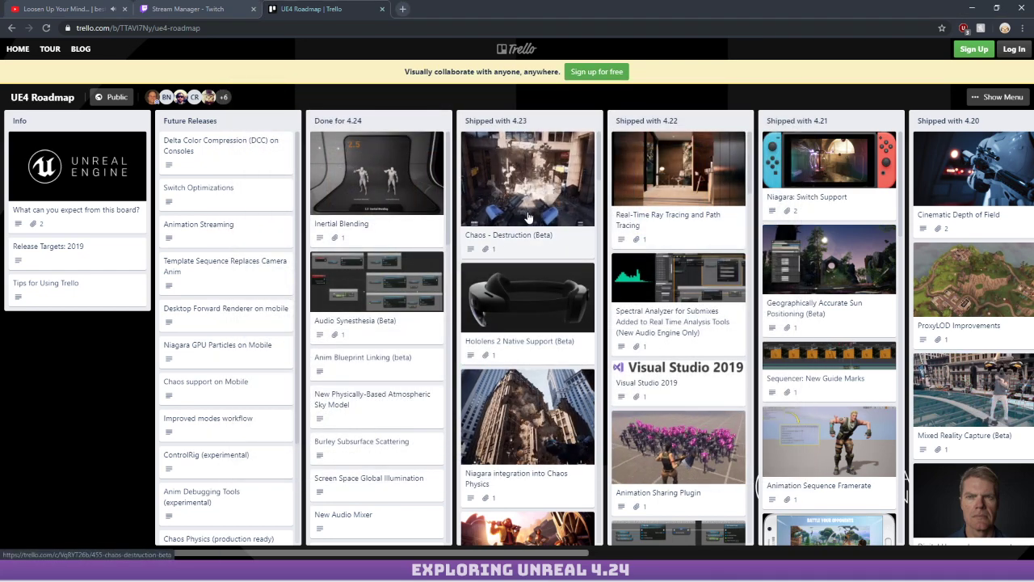
Browse the Done for 4.24 cards on the UE4 Roadmap board and read the Virtual Texturing card's description.
{"action": "left_click", "coordinate": [375, 359]}
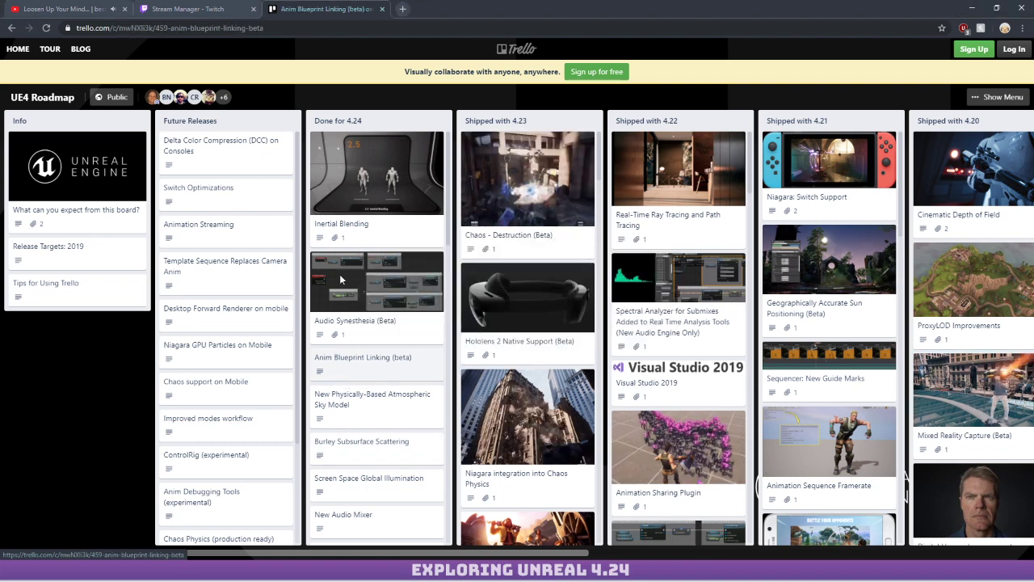
{"action": "left_click", "coordinate": [386, 400]}
{"action": "scroll", "coordinate": [370, 255], "scroll_direction": "down", "scroll_amount": 3}
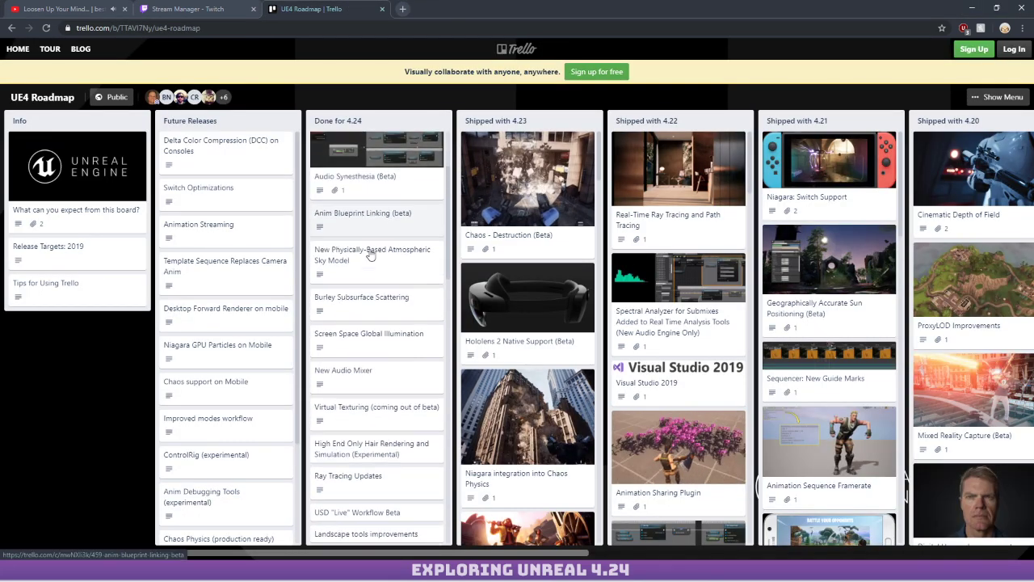
{"action": "scroll", "coordinate": [373, 260], "scroll_direction": "down", "scroll_amount": 2}
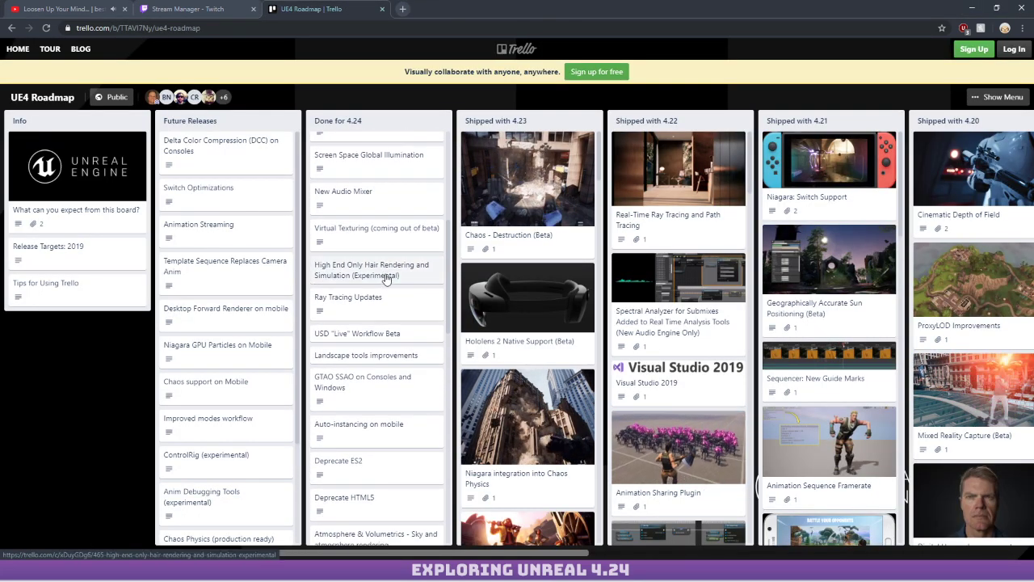
{"action": "scroll", "coordinate": [324, 255], "scroll_direction": "down", "scroll_amount": 1}
{"action": "scroll", "coordinate": [324, 255], "scroll_direction": "up", "scroll_amount": 1}
{"action": "left_click", "coordinate": [328, 238]}
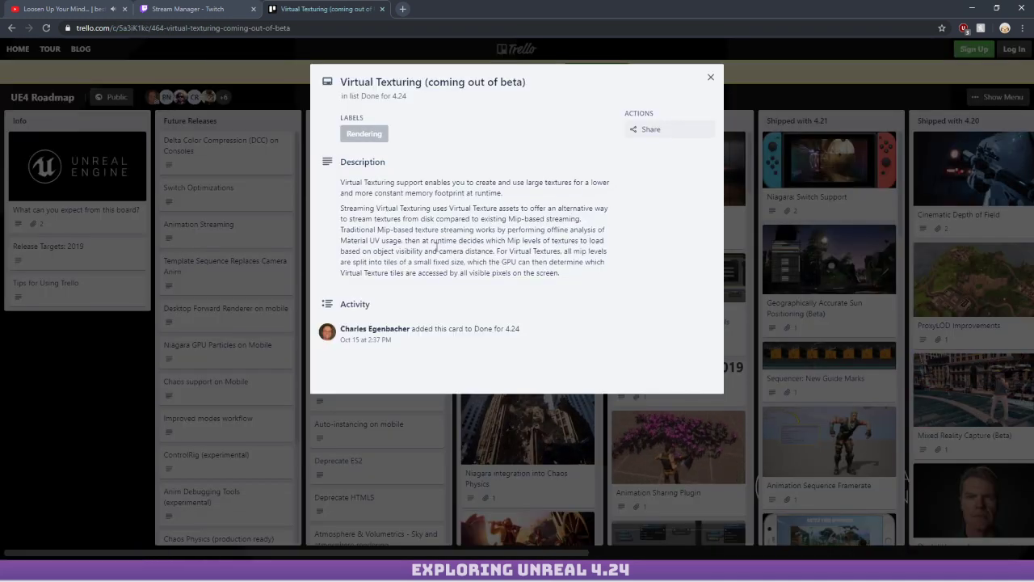
{"action": "left_click_drag", "start_coordinate": [396, 239], "coordinate": [557, 271]}
{"action": "left_click", "coordinate": [534, 250]}
{"action": "left_click_drag", "start_coordinate": [457, 229], "coordinate": [615, 274]}
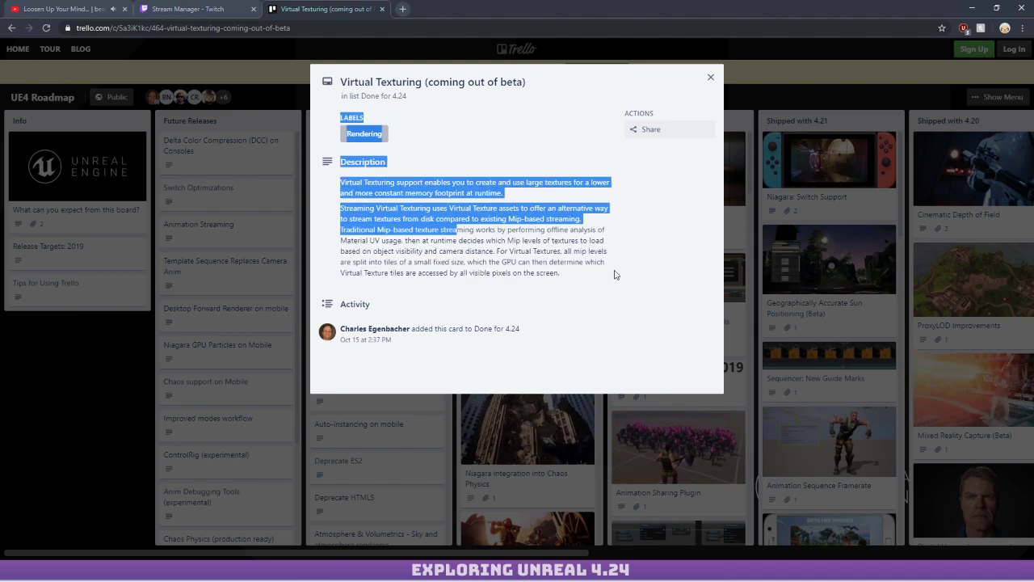
{"action": "left_click", "coordinate": [615, 274]}
Check the stream chat, open Twitter in a new tab, and search "ch" to open the Unreal Engine evangelist's profile.
{"action": "left_click", "coordinate": [210, 9]}
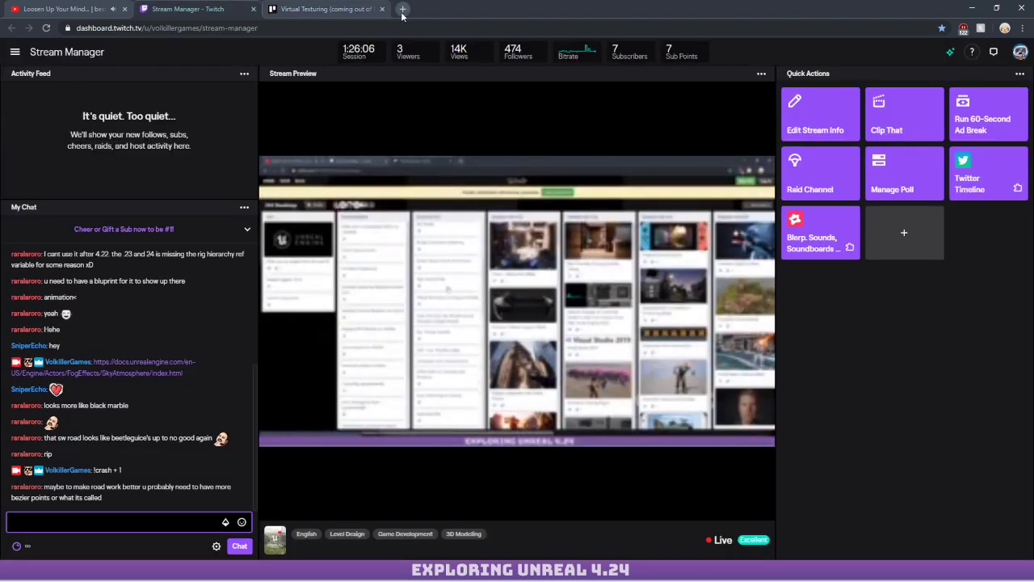
{"action": "left_click", "coordinate": [403, 10]}
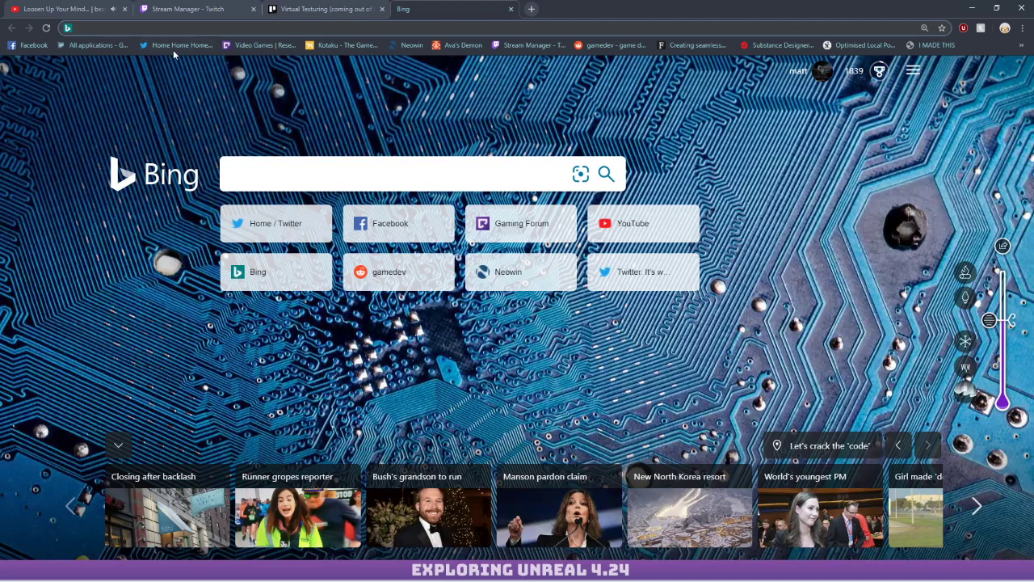
{"action": "left_click", "coordinate": [176, 49]}
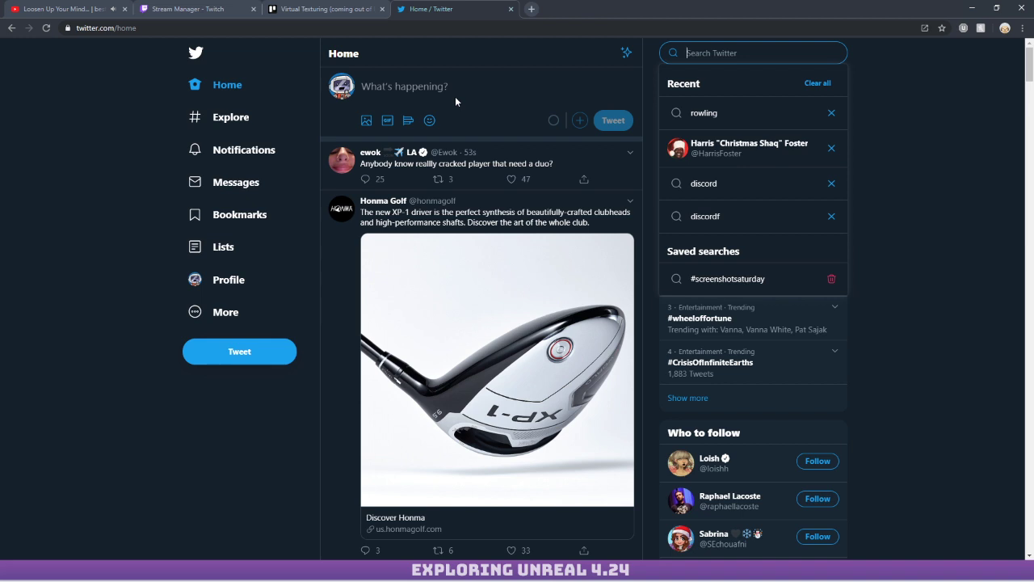
{"action": "type", "text": "ch"}
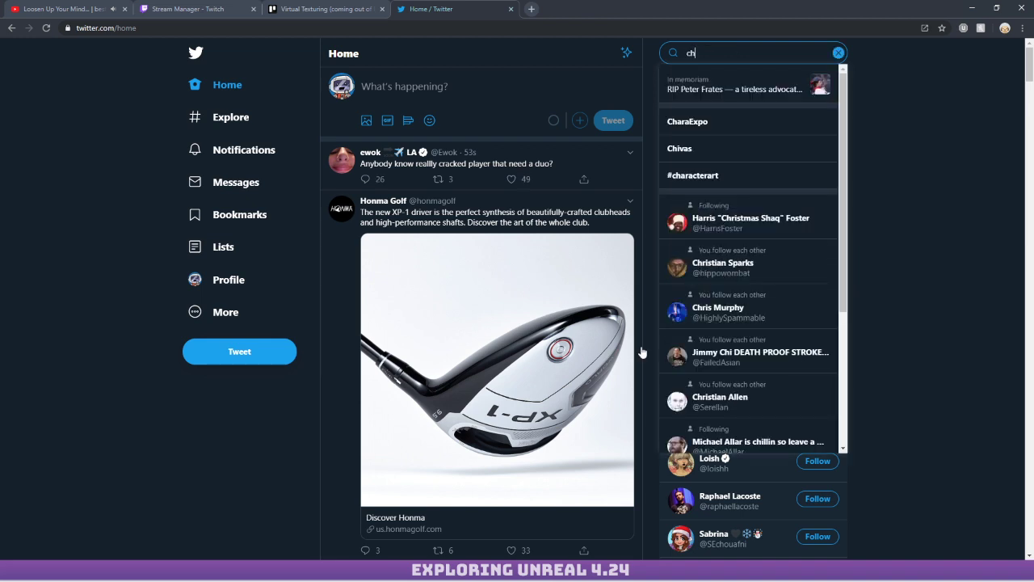
{"action": "left_click", "coordinate": [753, 314]}
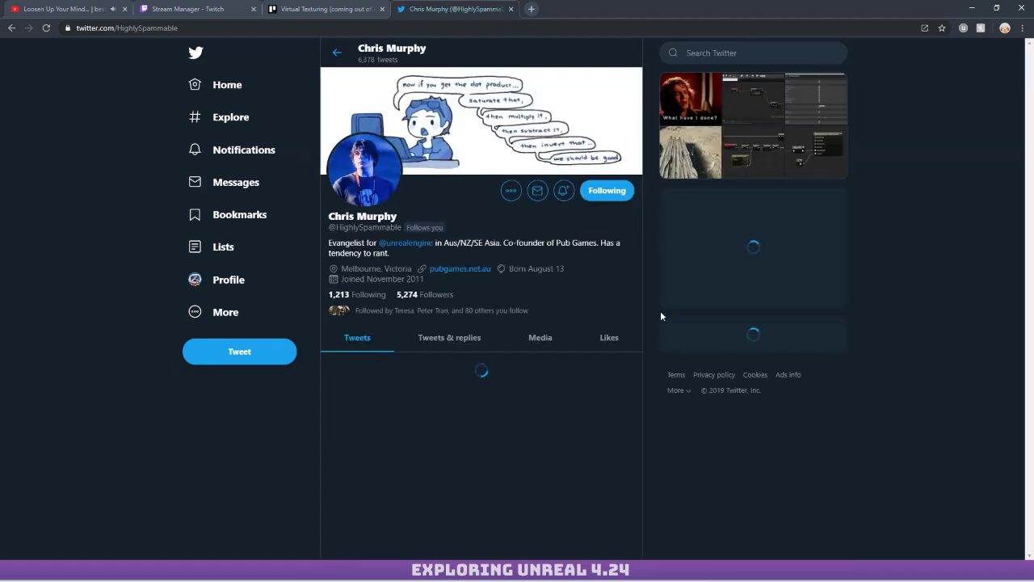
Browse the evangelist's recent tweets and play the video about RVTs applying wetness around the water level in UE4 4.24.
{"action": "scroll", "coordinate": [483, 266], "scroll_direction": "down", "scroll_amount": 4}
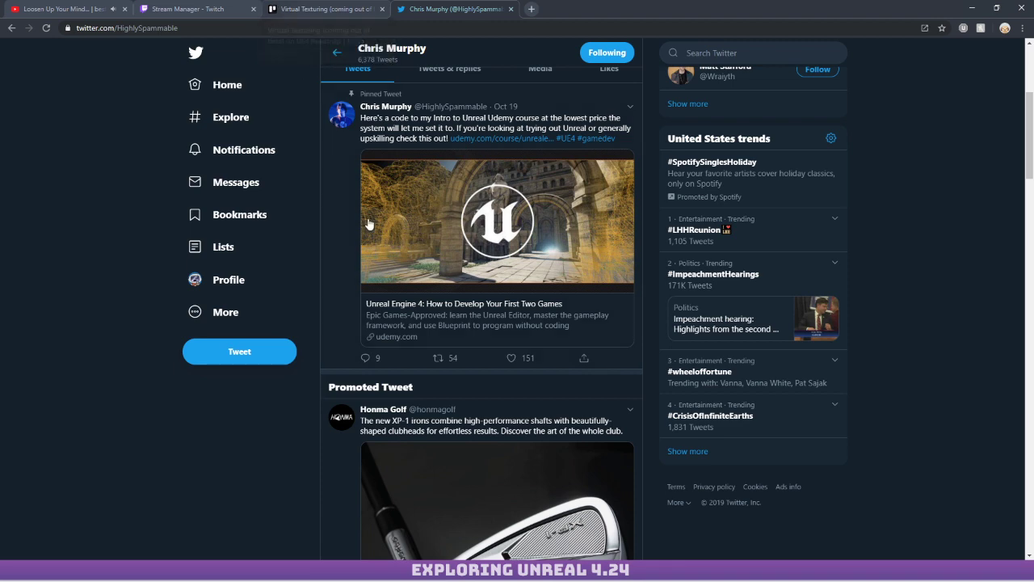
{"action": "scroll", "coordinate": [395, 210], "scroll_direction": "down", "scroll_amount": 3}
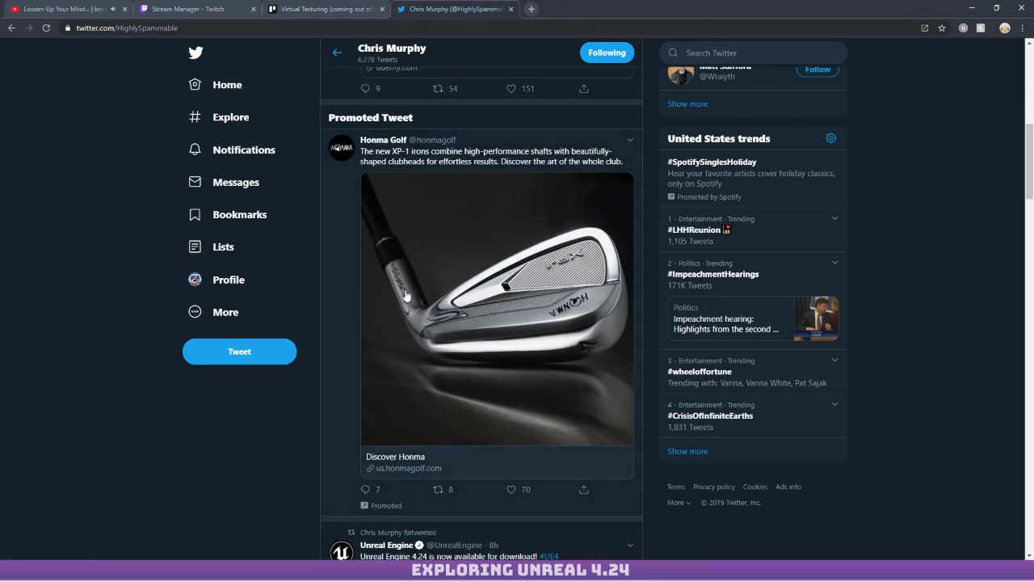
{"action": "scroll", "coordinate": [394, 264], "scroll_direction": "down", "scroll_amount": 8}
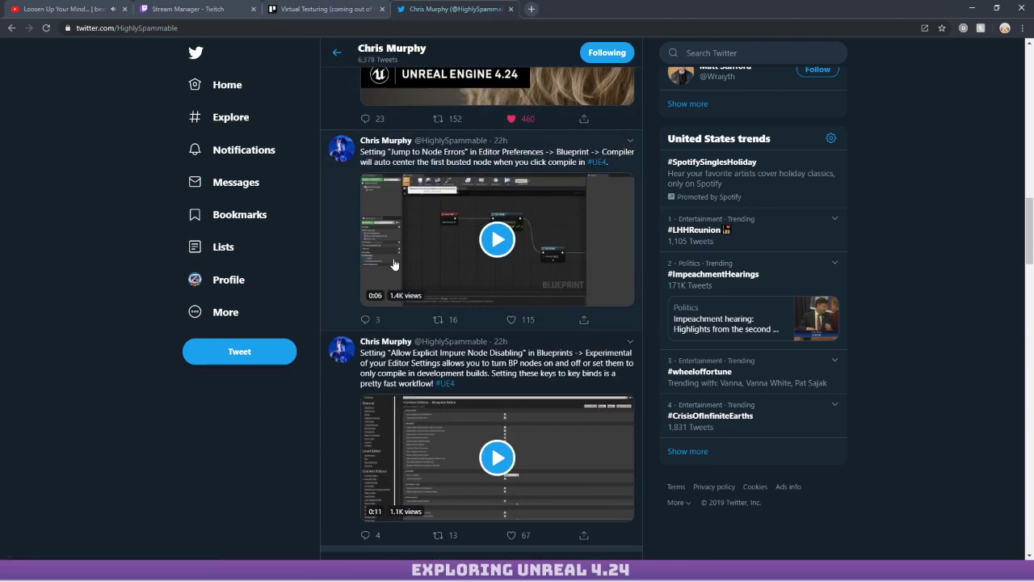
{"action": "scroll", "coordinate": [394, 264], "scroll_direction": "down", "scroll_amount": 3}
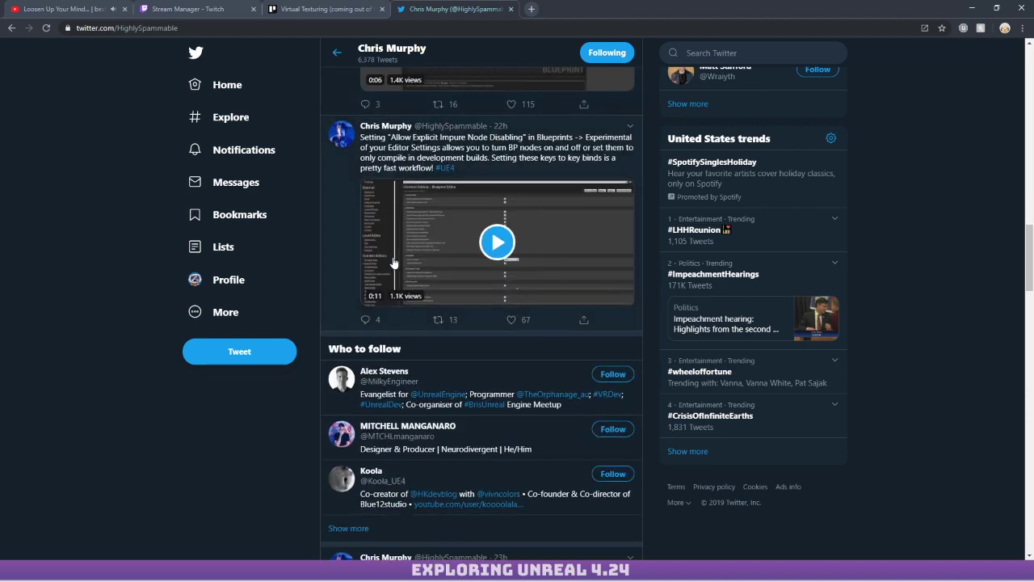
{"action": "scroll", "coordinate": [394, 263], "scroll_direction": "down", "scroll_amount": 5}
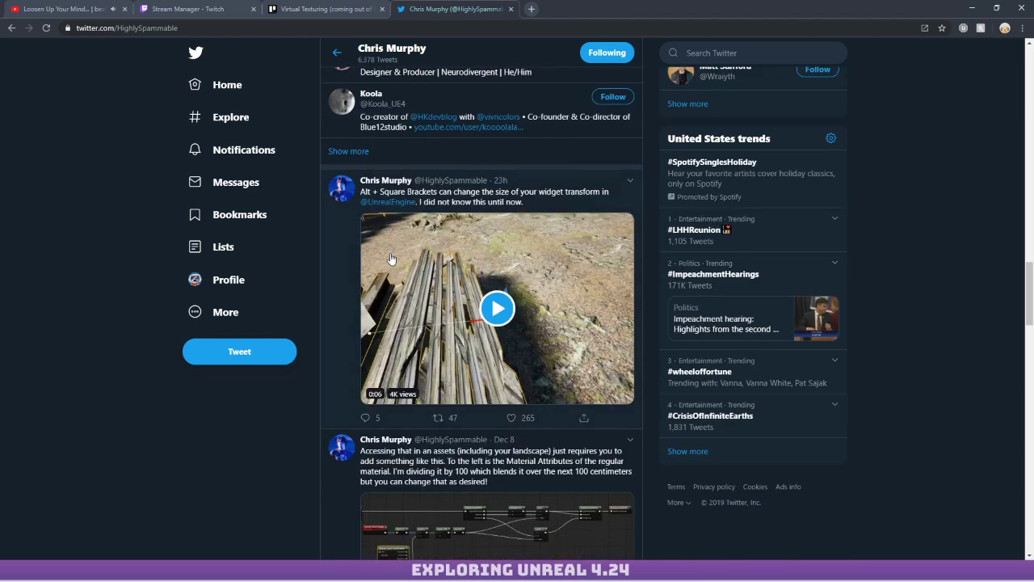
{"action": "scroll", "coordinate": [390, 258], "scroll_direction": "down", "scroll_amount": 13}
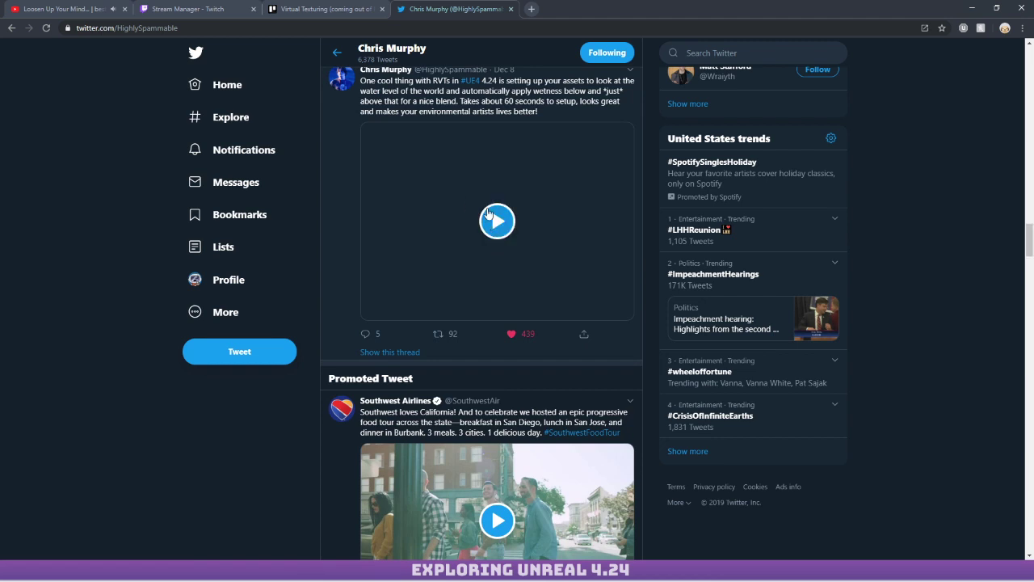
{"action": "left_click", "coordinate": [487, 212]}
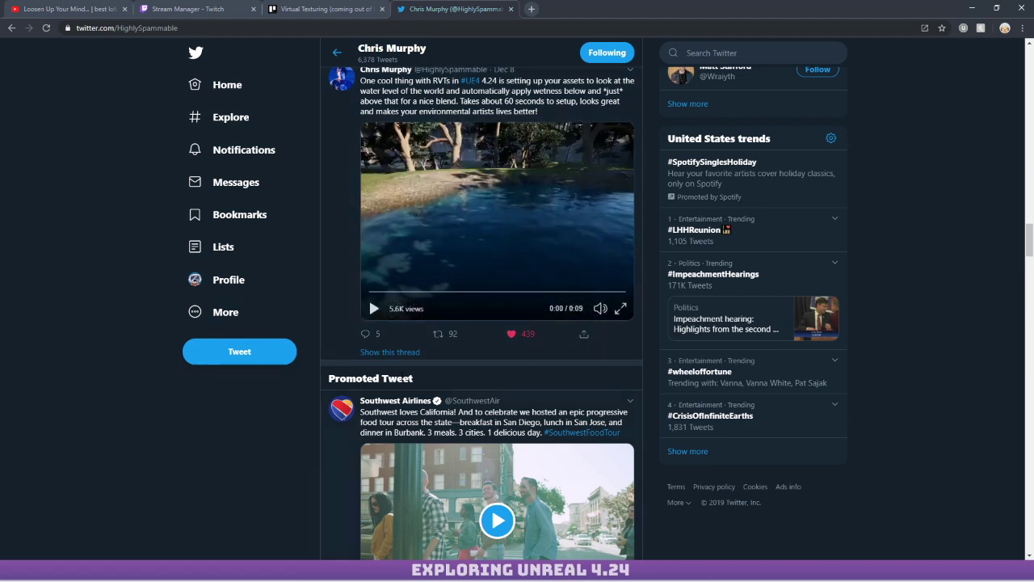
Open the thread of the RVT water-level tweet and read its replies on the water material setup.
{"action": "scroll", "coordinate": [339, 258], "scroll_direction": "down", "scroll_amount": 7}
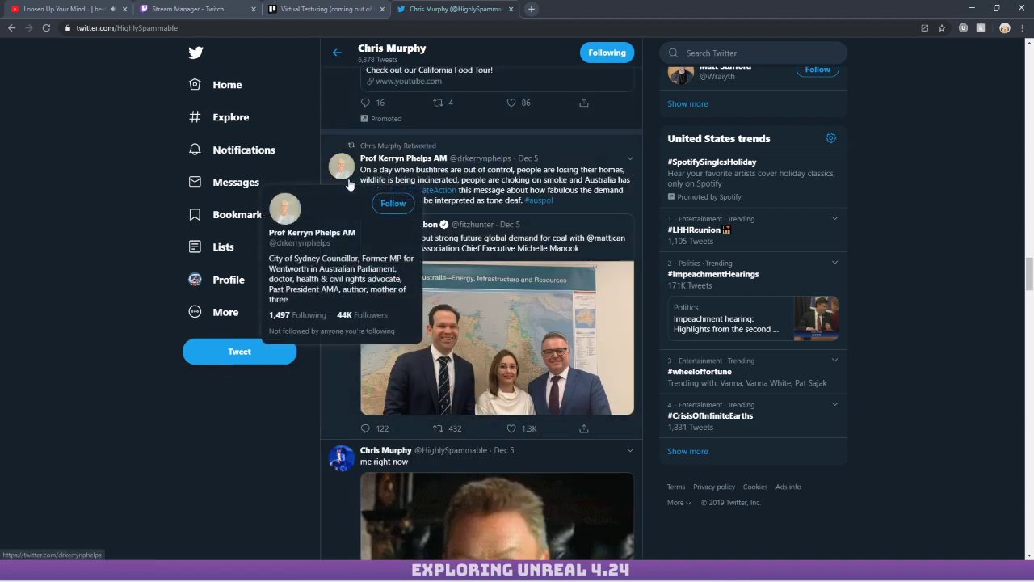
{"action": "scroll", "coordinate": [546, 258], "scroll_direction": "up", "scroll_amount": 3}
{"action": "scroll", "coordinate": [546, 258], "scroll_direction": "up", "scroll_amount": 2}
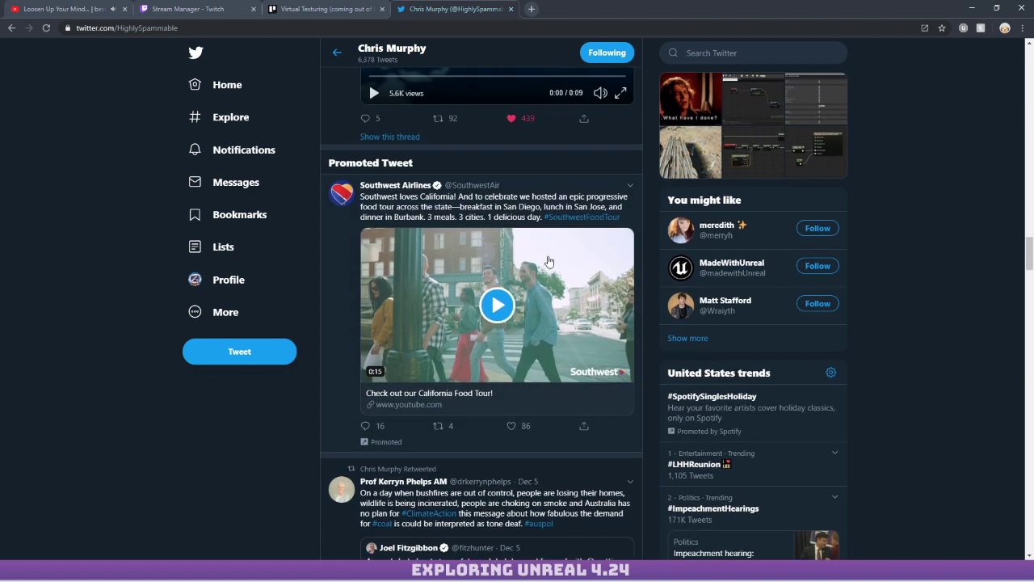
{"action": "scroll", "coordinate": [497, 236], "scroll_direction": "up", "scroll_amount": 4}
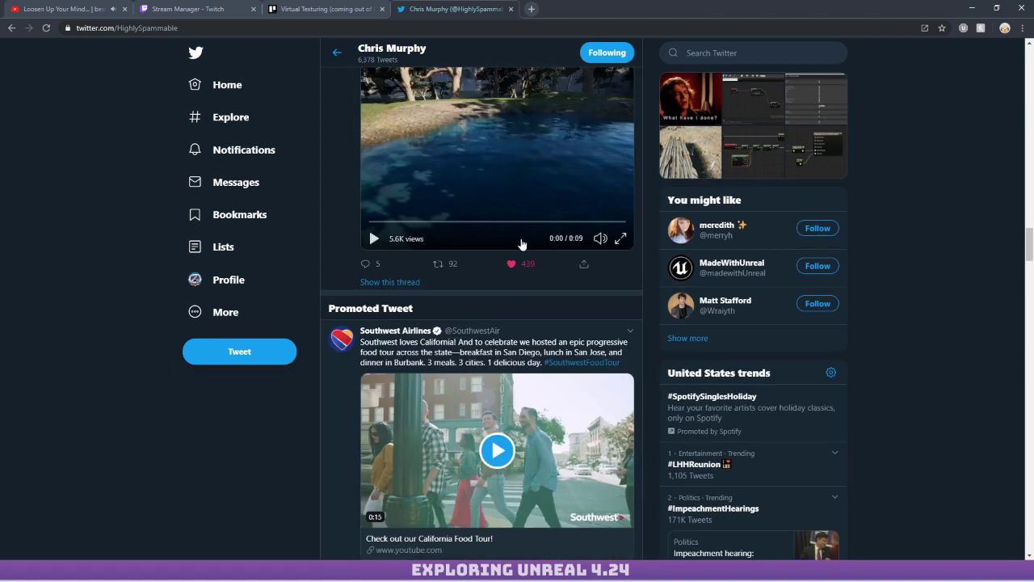
{"action": "left_click", "coordinate": [529, 207]}
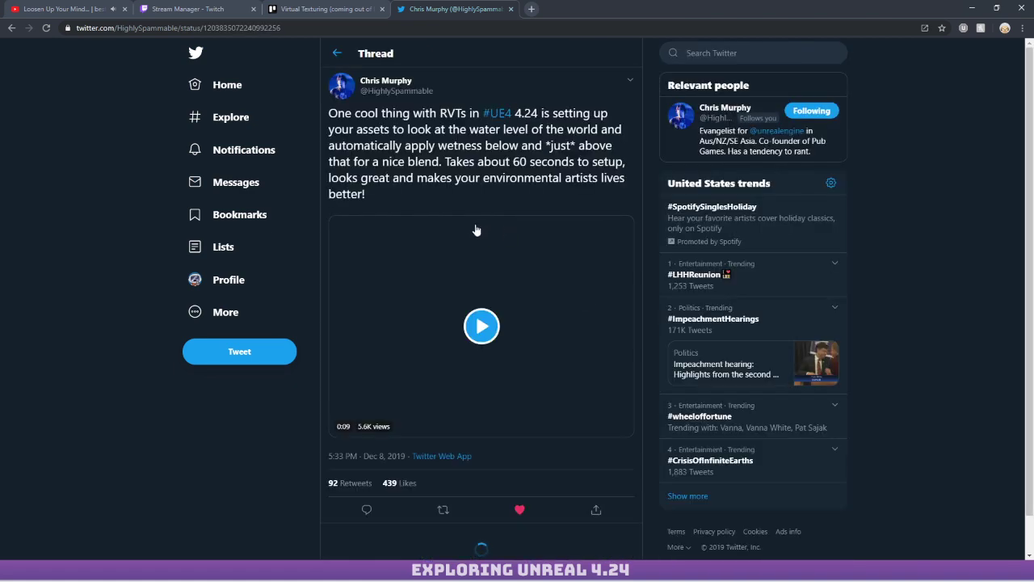
{"action": "scroll", "coordinate": [478, 231], "scroll_direction": "down", "scroll_amount": 5}
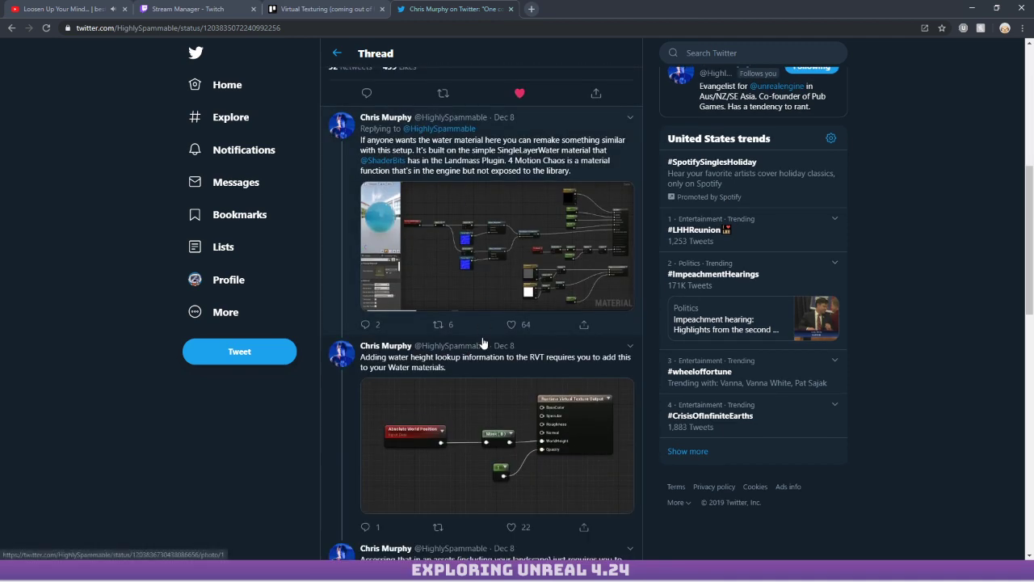
{"action": "scroll", "coordinate": [484, 344], "scroll_direction": "down", "scroll_amount": 2}
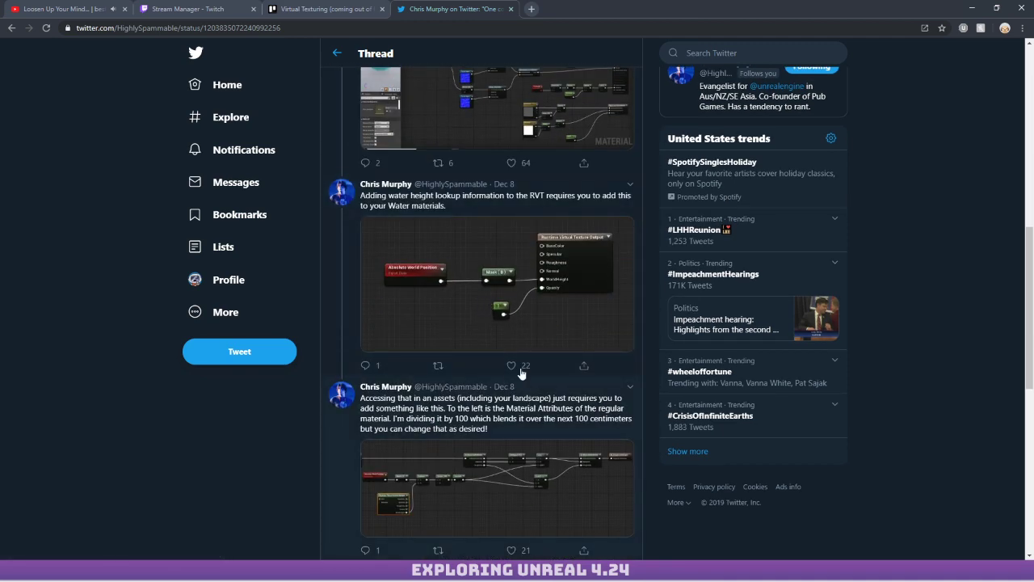
Open the reply on adding water height lookup information to the RVT and reread the surrounding tweets.
{"action": "left_click", "coordinate": [511, 187]}
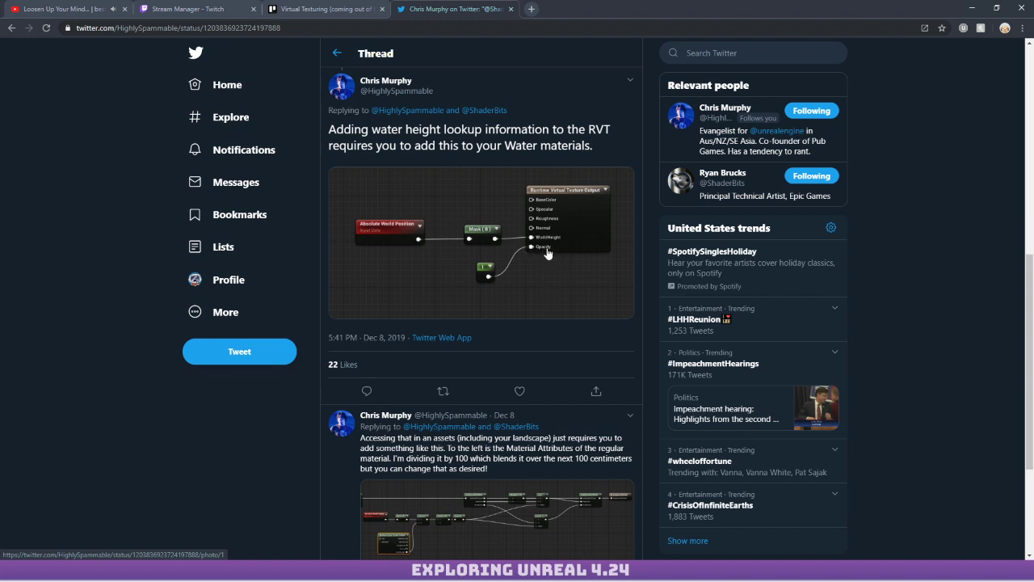
{"action": "scroll", "coordinate": [547, 253], "scroll_direction": "down", "scroll_amount": 3}
{"action": "scroll", "coordinate": [547, 253], "scroll_direction": "up", "scroll_amount": 4}
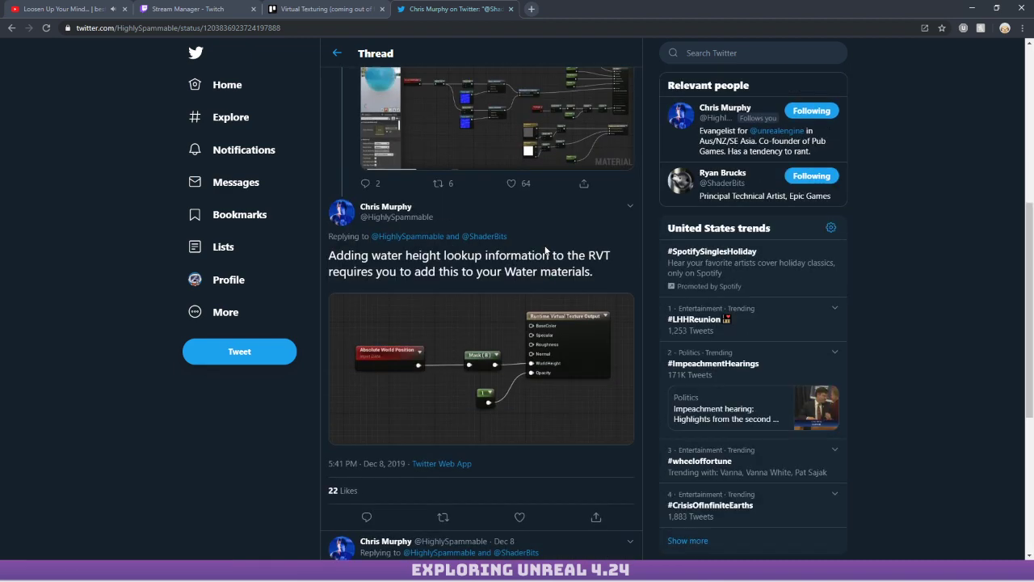
{"action": "scroll", "coordinate": [551, 255], "scroll_direction": "down", "scroll_amount": 2}
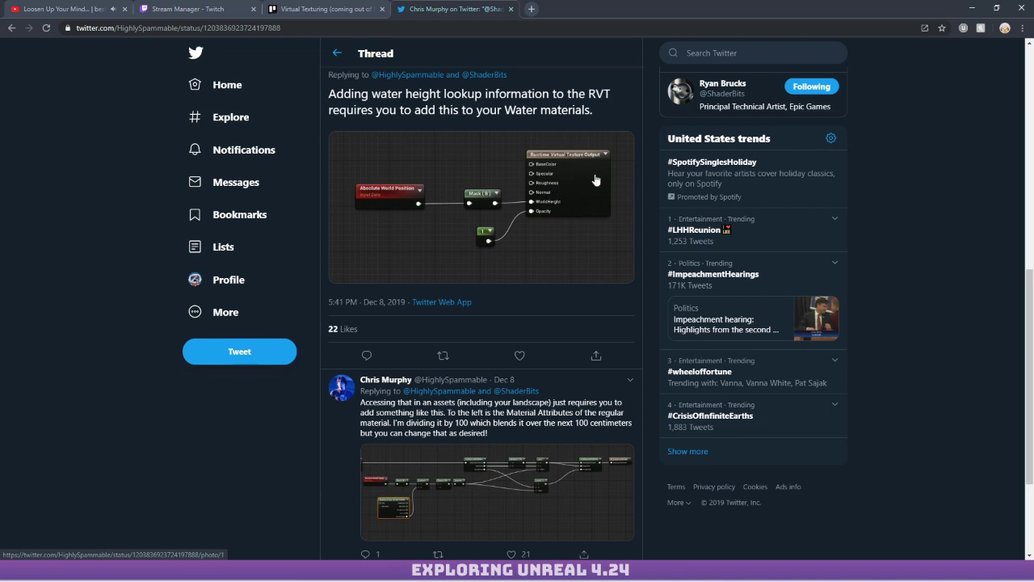
{"action": "scroll", "coordinate": [540, 166], "scroll_direction": "up", "scroll_amount": 3}
{"action": "scroll", "coordinate": [531, 182], "scroll_direction": "up", "scroll_amount": 3}
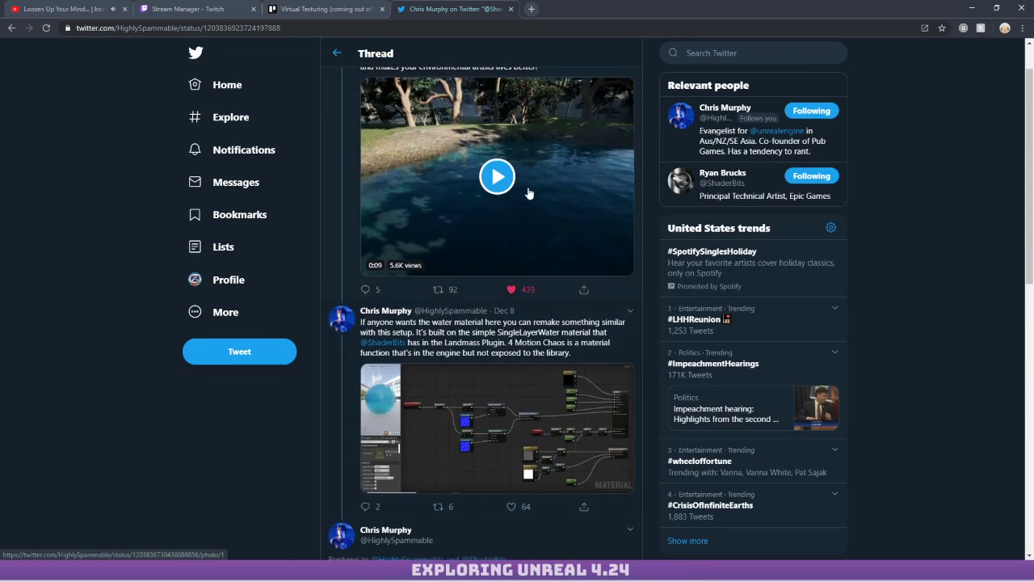
{"action": "scroll", "coordinate": [527, 189], "scroll_direction": "down", "scroll_amount": 3}
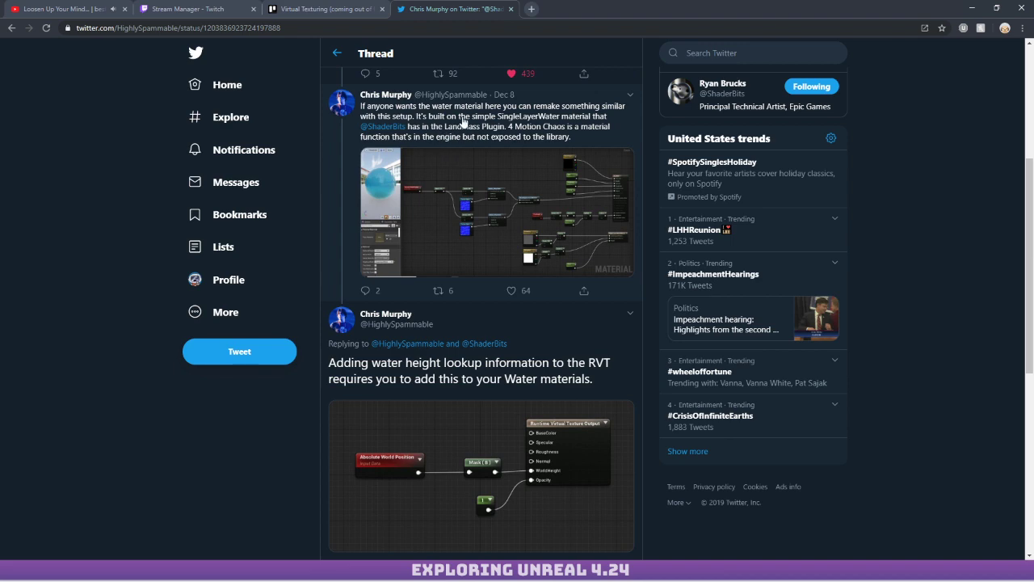
View the water material graph and the Runtime Virtual Texture Output graph enlarged, and close the Twitter tab.
{"action": "left_click", "coordinate": [581, 218]}
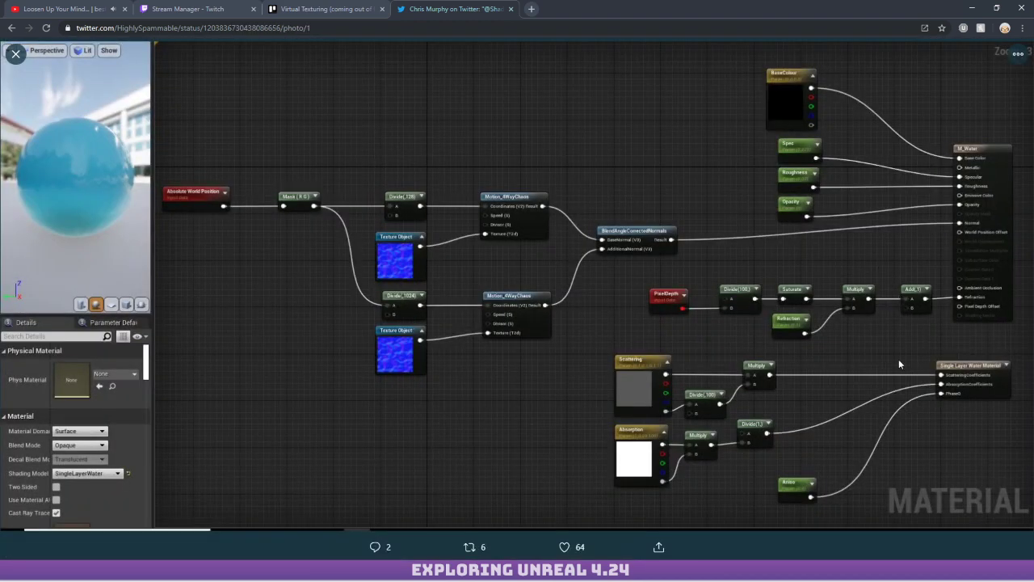
{"action": "left_click", "coordinate": [736, 548]}
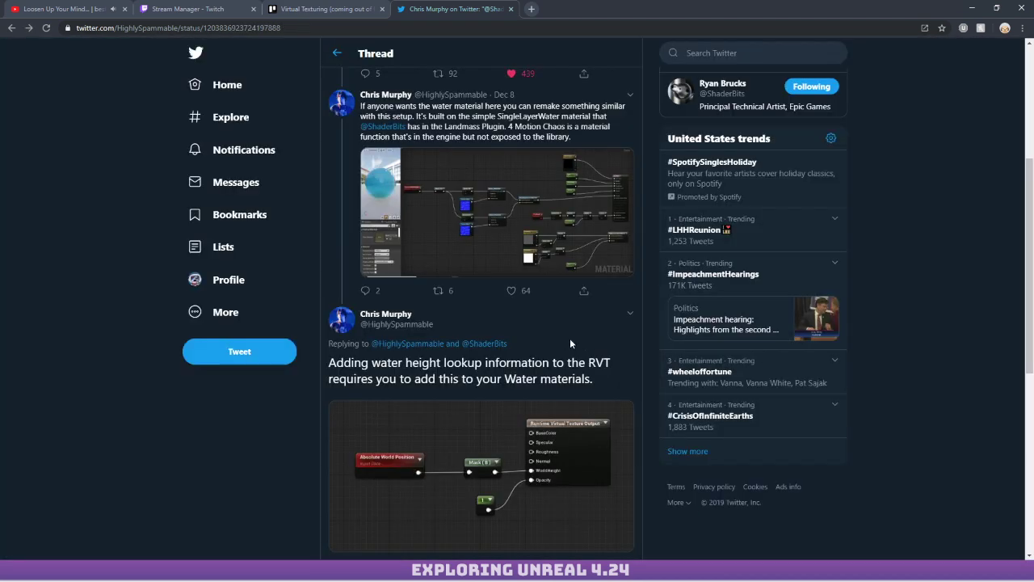
{"action": "scroll", "coordinate": [539, 299], "scroll_direction": "down", "scroll_amount": 3}
{"action": "left_click", "coordinate": [539, 299]}
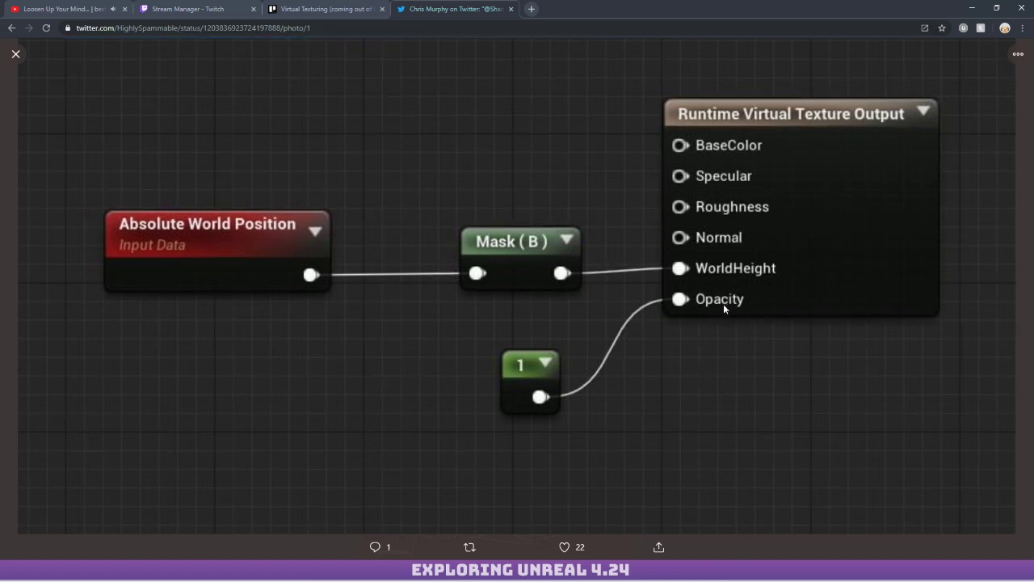
{"action": "left_click_drag", "start_coordinate": [680, 7], "coordinate": [420, 1]}
{"action": "left_click", "coordinate": [510, 8]}
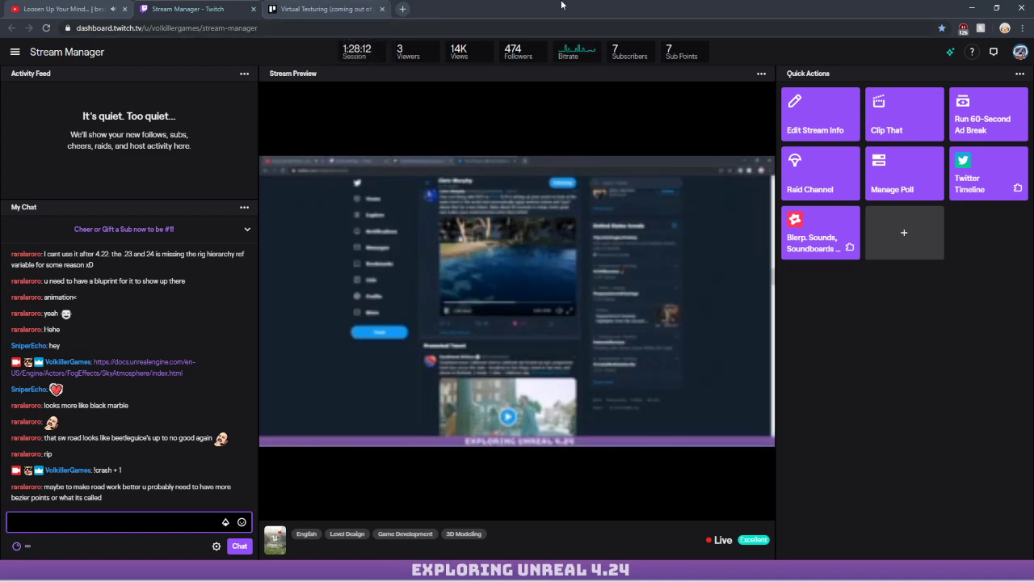
Check the AhHhLava editor's loading progress and look through the Done for 4.24 cards on the UE4 Roadmap board.
{"action": "left_click_drag", "start_coordinate": [562, 5], "coordinate": [0, 130]}
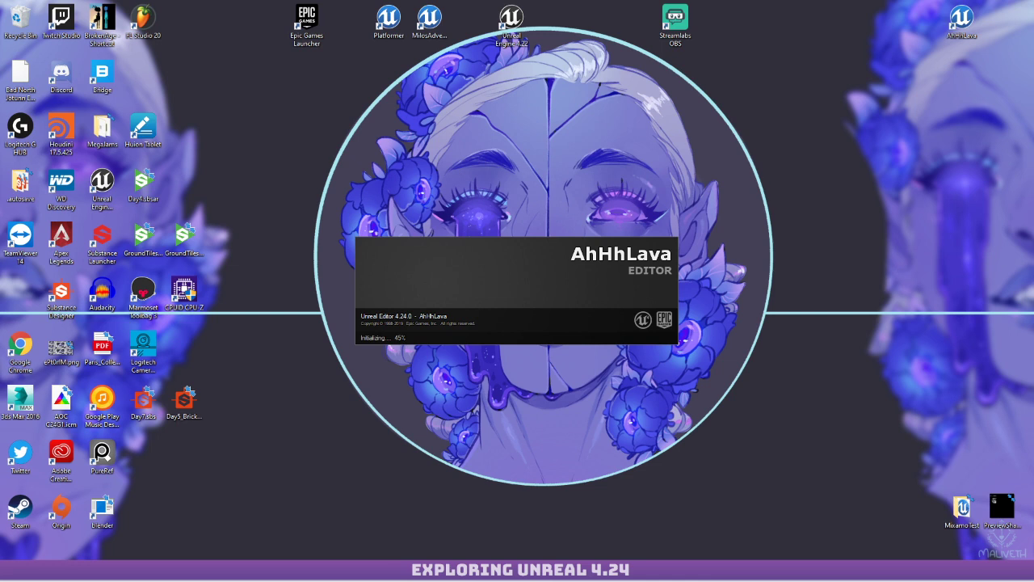
{"action": "left_click_drag", "start_coordinate": [0, 115], "coordinate": [404, 2]}
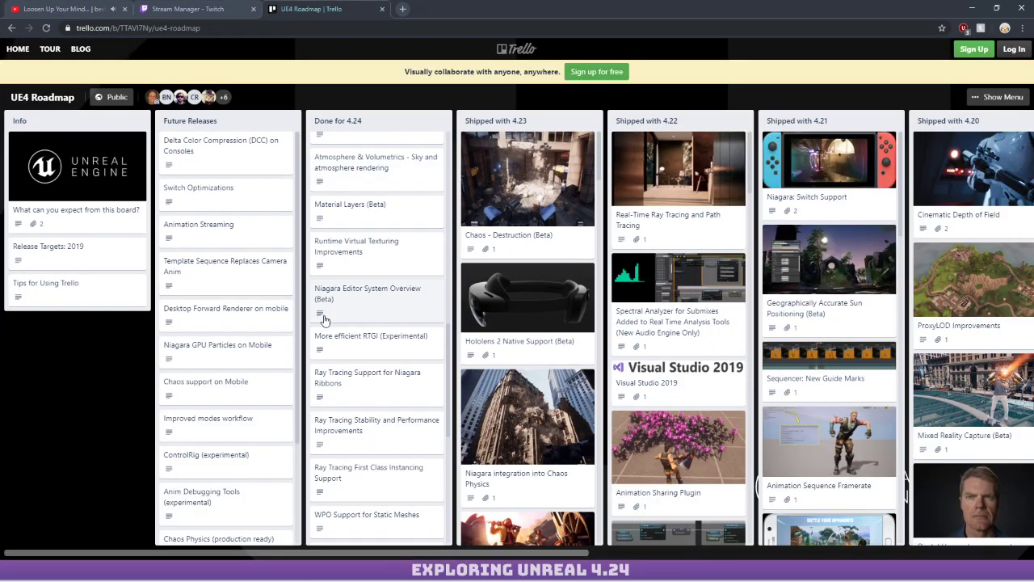
{"action": "scroll", "coordinate": [360, 192], "scroll_direction": "up", "scroll_amount": 5}
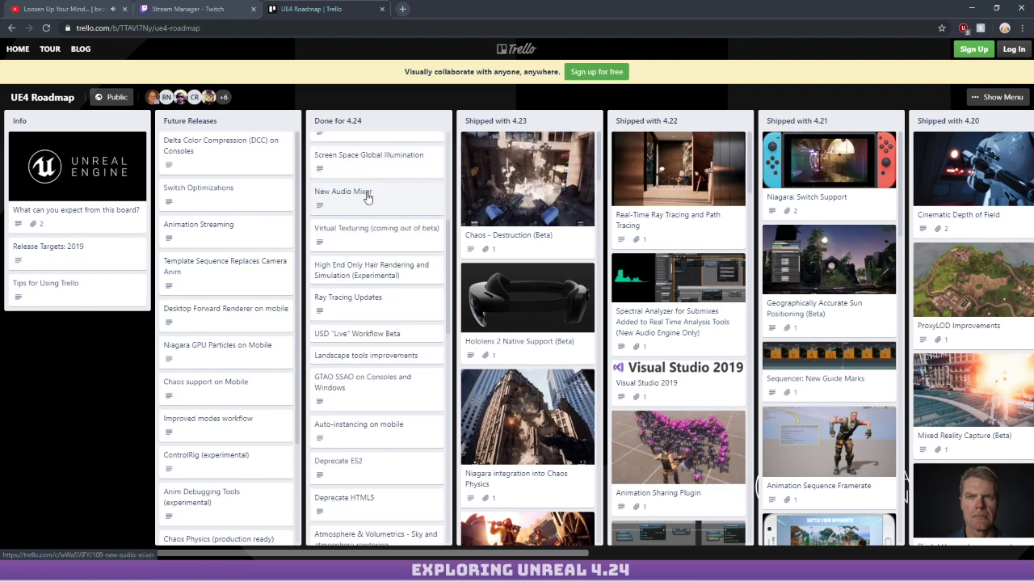
{"action": "scroll", "coordinate": [366, 198], "scroll_direction": "down", "scroll_amount": 2}
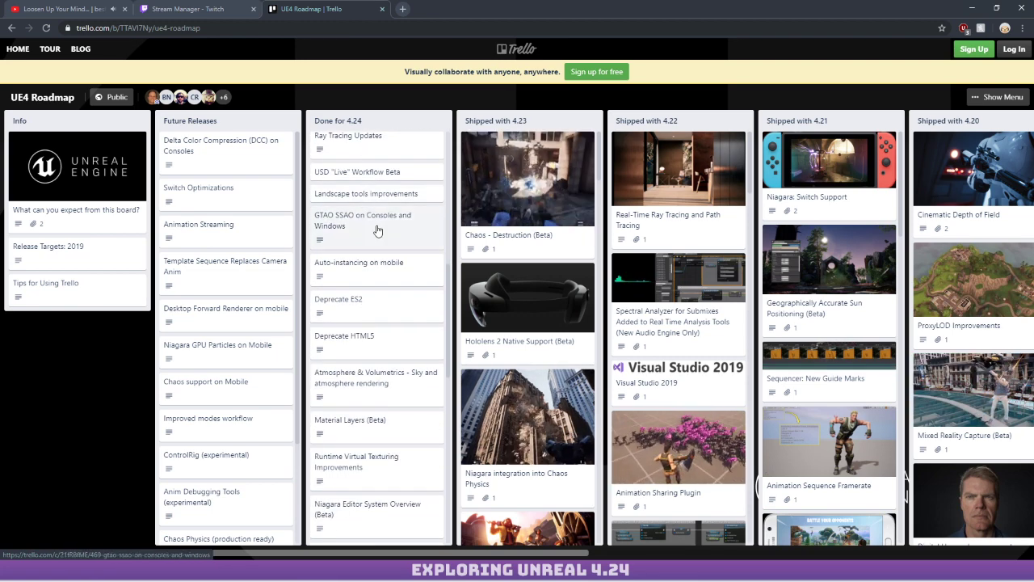
{"action": "scroll", "coordinate": [381, 324], "scroll_direction": "down", "scroll_amount": 7}
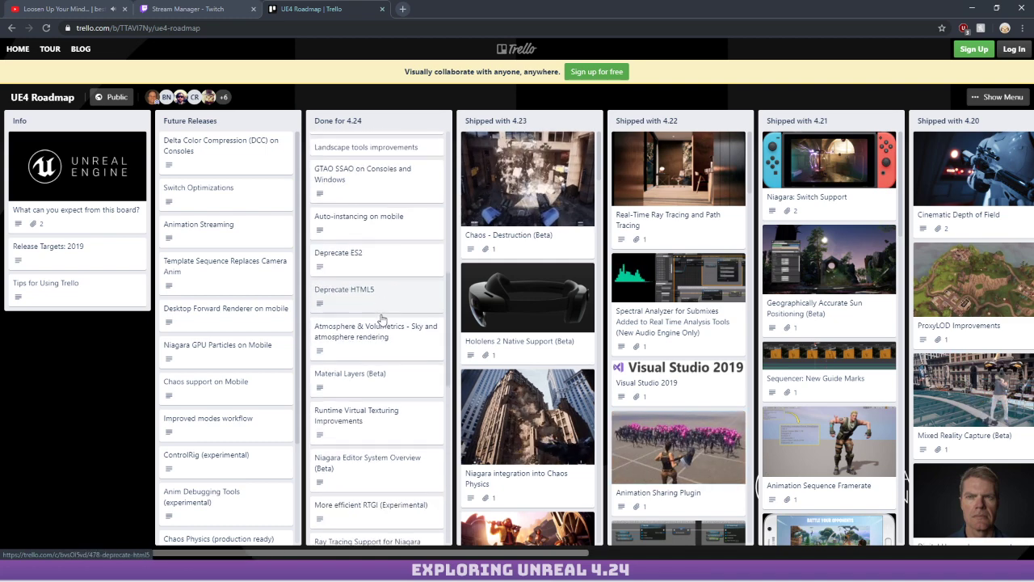
{"action": "scroll", "coordinate": [385, 305], "scroll_direction": "down", "scroll_amount": 1}
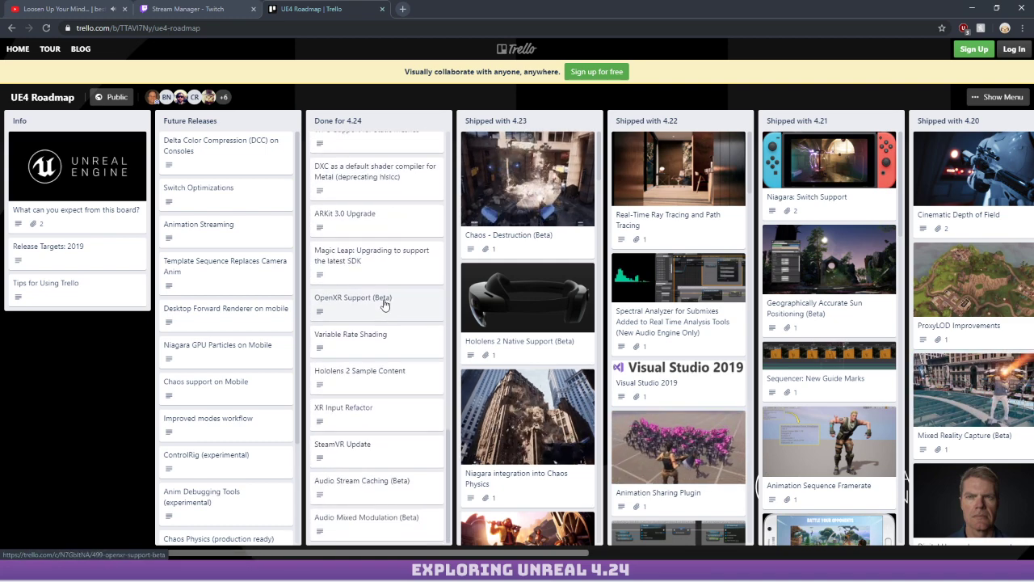
Go to the Unreal Engine news feed at unrealengine.com and open the community forums from there.
{"action": "left_click", "coordinate": [314, 27]}
{"action": "type", "text": "unreal"}
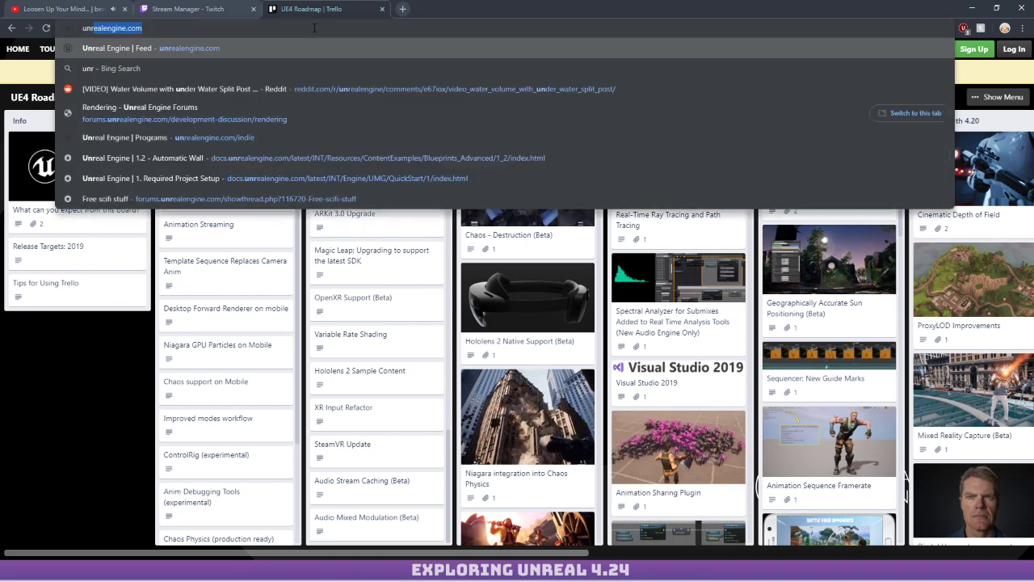
{"action": "key", "text": "Down"}
{"action": "key", "text": "Down"}
{"action": "key", "text": "Return"}
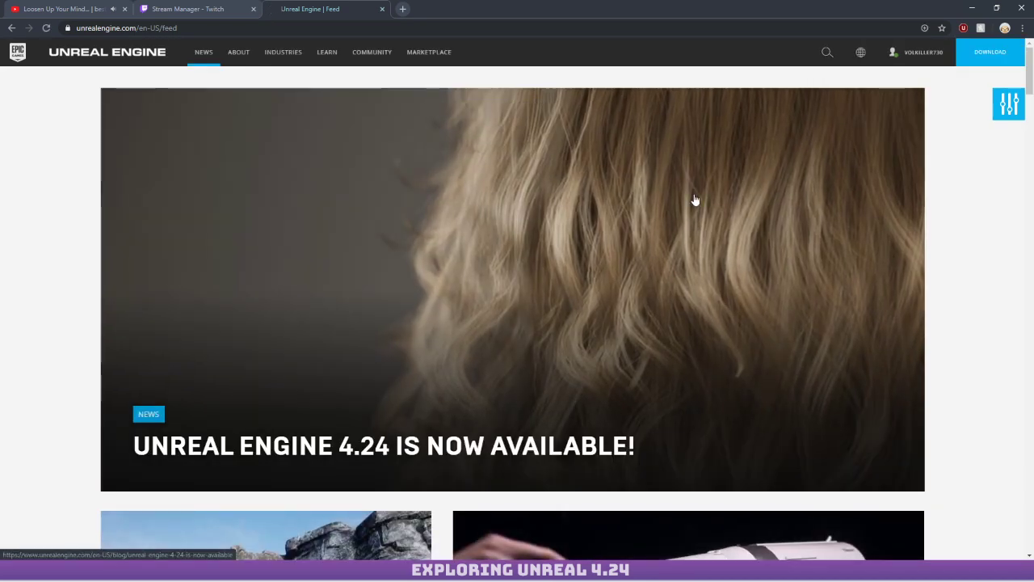
{"action": "mouse_move", "coordinate": [362, 53]}
{"action": "left_click", "coordinate": [365, 75]}
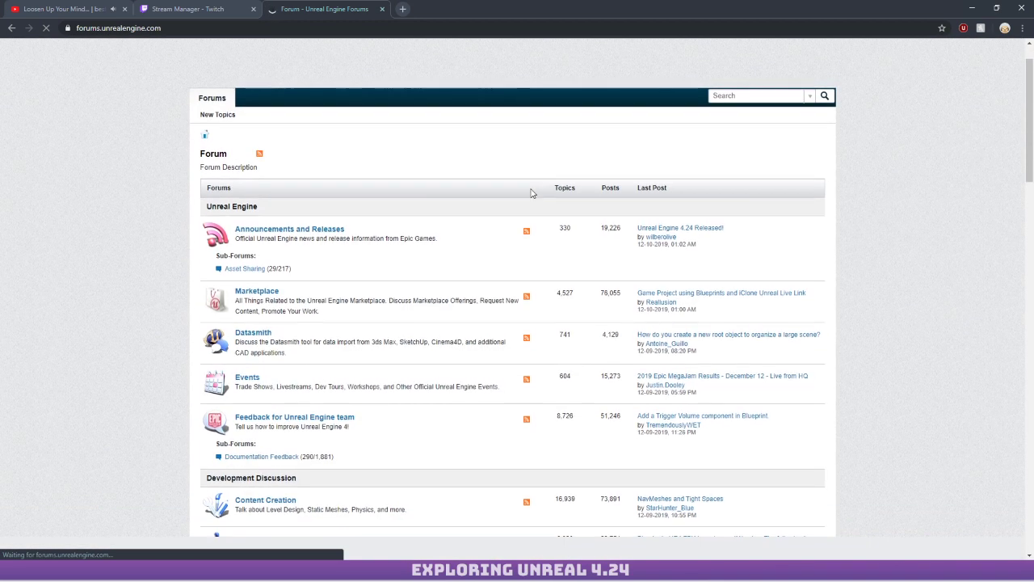
Open the "Unreal Engine 4.24 Released!" forum topic and read the posts on page 2.
{"action": "scroll", "coordinate": [539, 198], "scroll_direction": "down", "scroll_amount": 1}
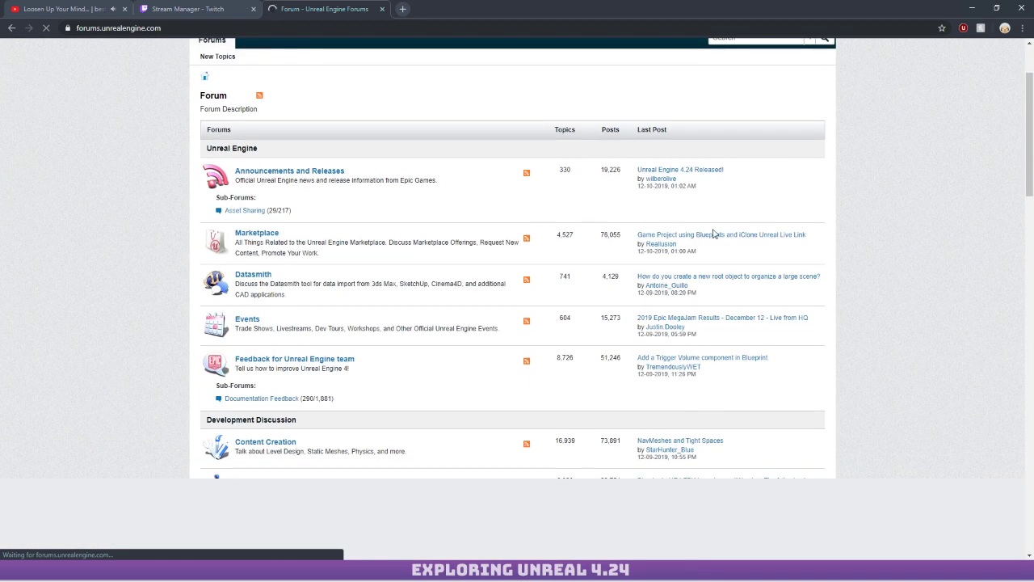
{"action": "left_click", "coordinate": [691, 171]}
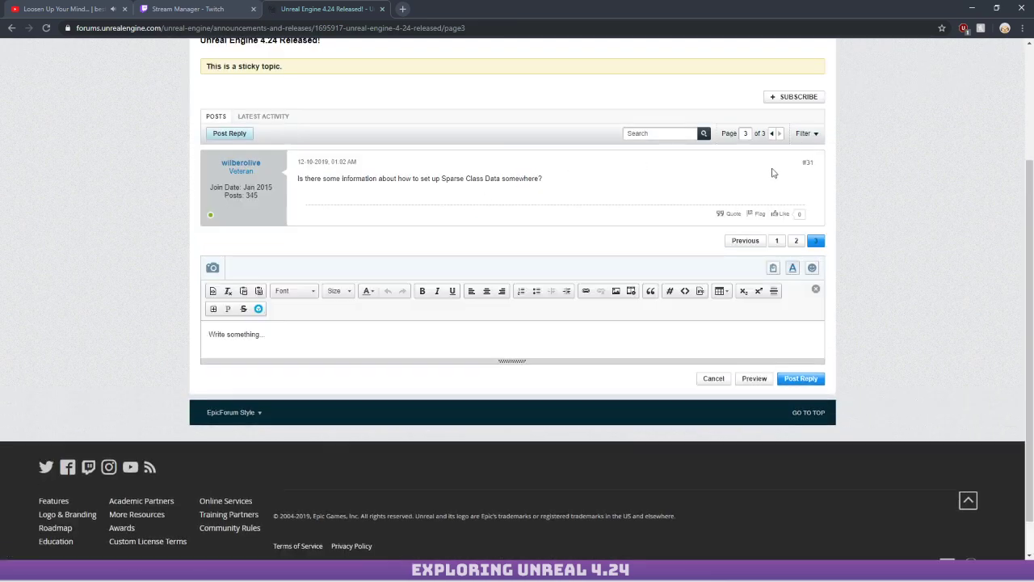
{"action": "left_click", "coordinate": [796, 240]}
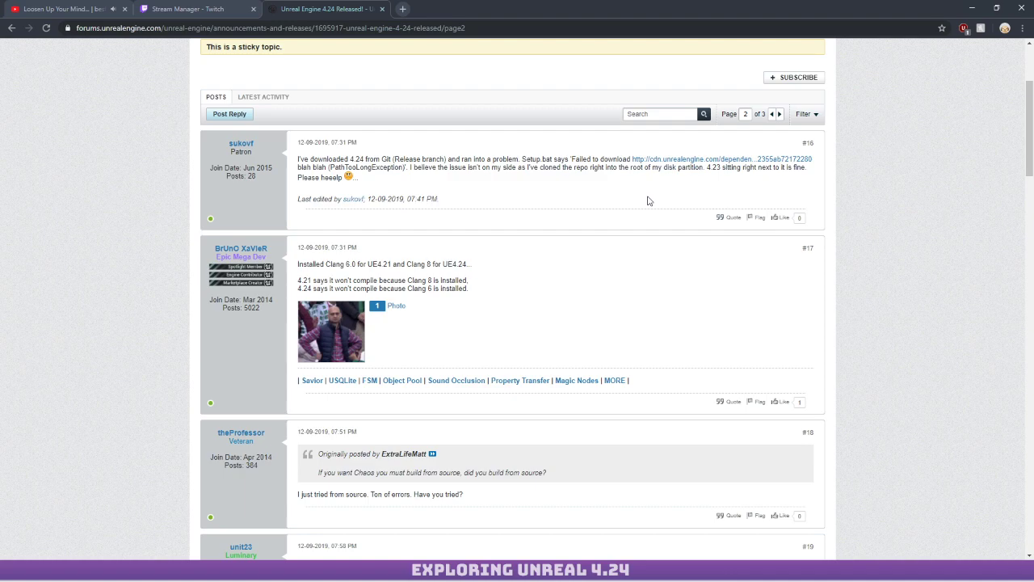
{"action": "scroll", "coordinate": [647, 200], "scroll_direction": "down", "scroll_amount": 1}
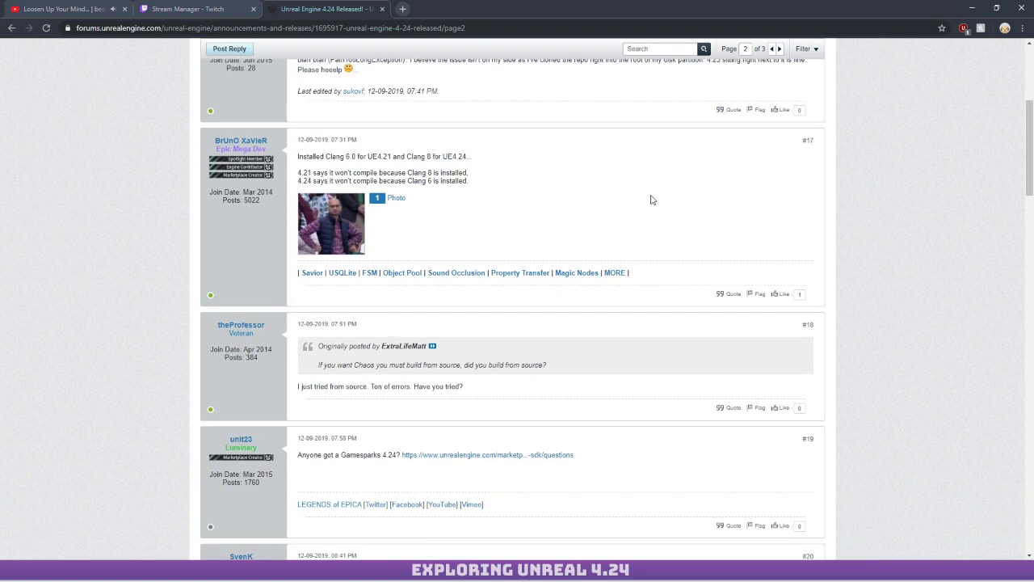
Read the remaining posts on page 2 of the "Unreal Engine 4.24 Released!" forum topic.
{"action": "scroll", "coordinate": [651, 199], "scroll_direction": "down", "scroll_amount": 1}
{"action": "scroll", "coordinate": [652, 199], "scroll_direction": "down", "scroll_amount": 1}
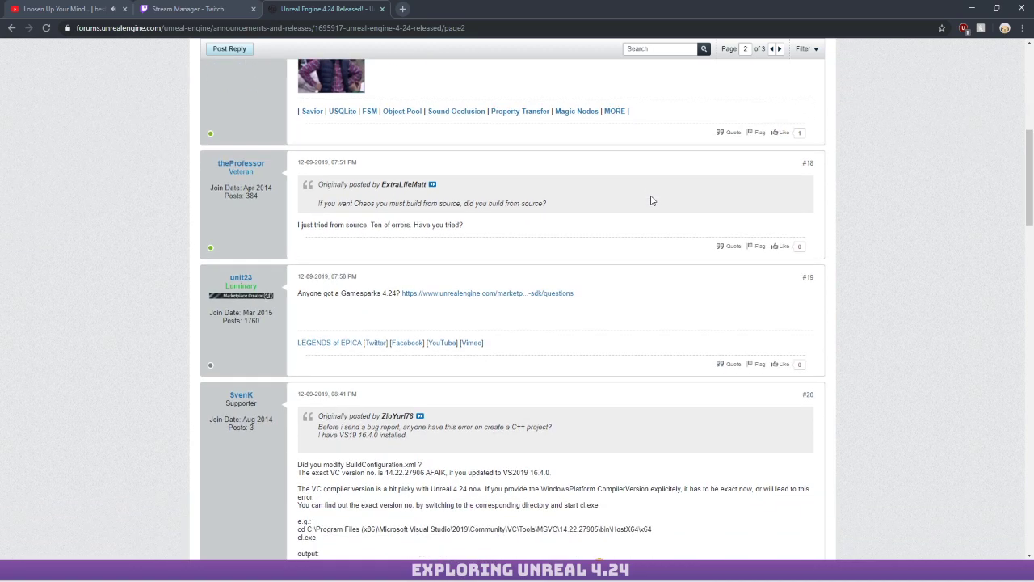
{"action": "scroll", "coordinate": [652, 199], "scroll_direction": "down", "scroll_amount": 1}
{"action": "scroll", "coordinate": [653, 198], "scroll_direction": "down", "scroll_amount": 2}
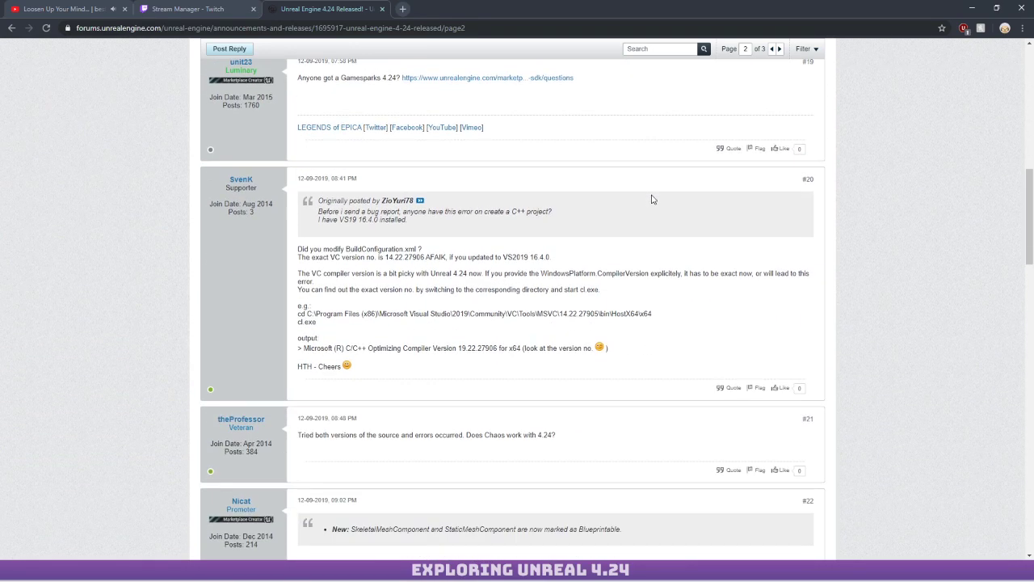
{"action": "scroll", "coordinate": [653, 199], "scroll_direction": "down", "scroll_amount": 2}
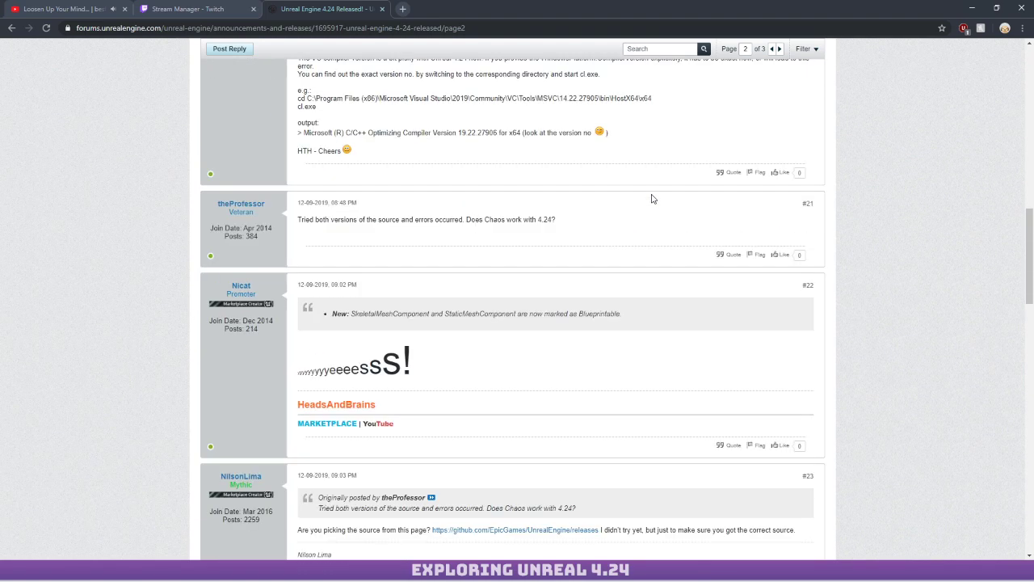
{"action": "scroll", "coordinate": [653, 199], "scroll_direction": "down", "scroll_amount": 1}
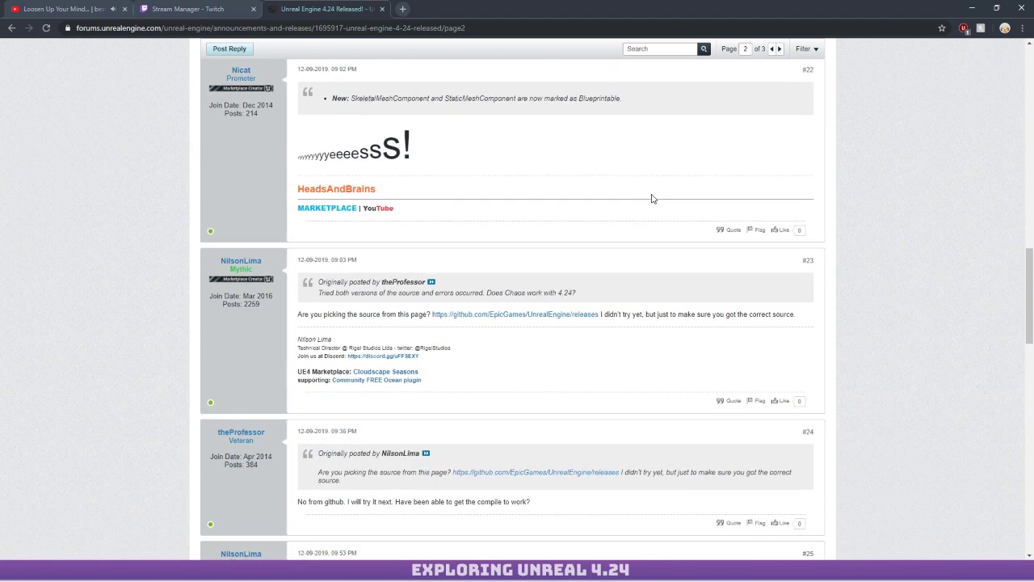
{"action": "scroll", "coordinate": [653, 198], "scroll_direction": "down", "scroll_amount": 2}
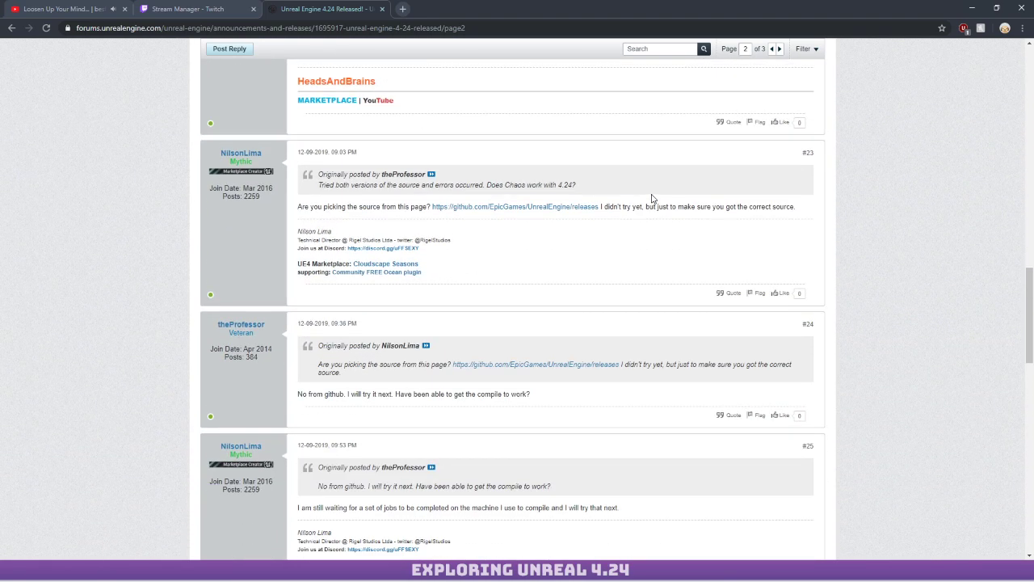
{"action": "scroll", "coordinate": [652, 199], "scroll_direction": "down", "scroll_amount": 4}
{"action": "scroll", "coordinate": [653, 199], "scroll_direction": "down", "scroll_amount": 6}
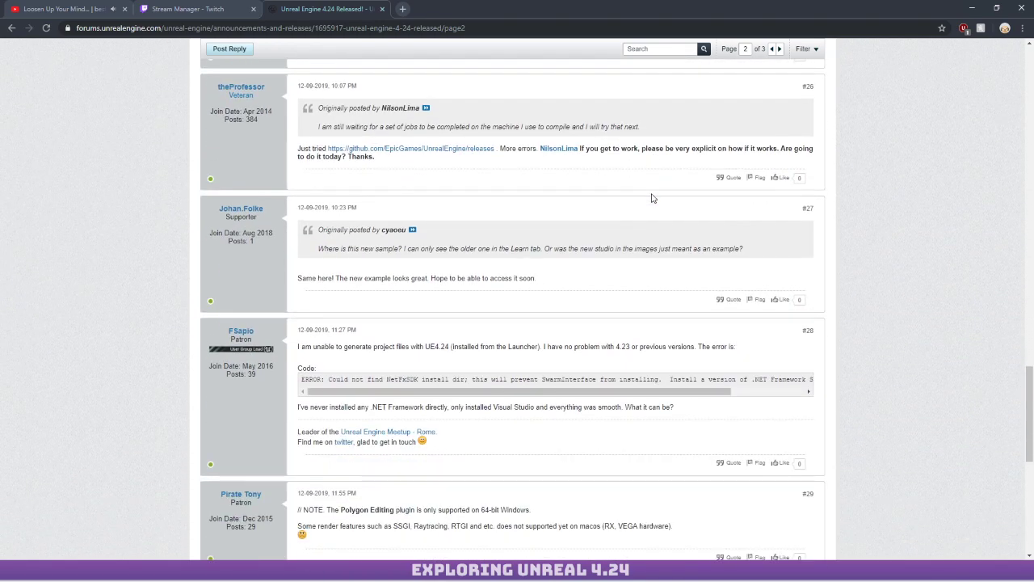
Switch to the AhHhLava project in Unreal Editor, select the long rock wall above the lava and look at its assigned material.
{"action": "key", "text": "alt+Tab"}
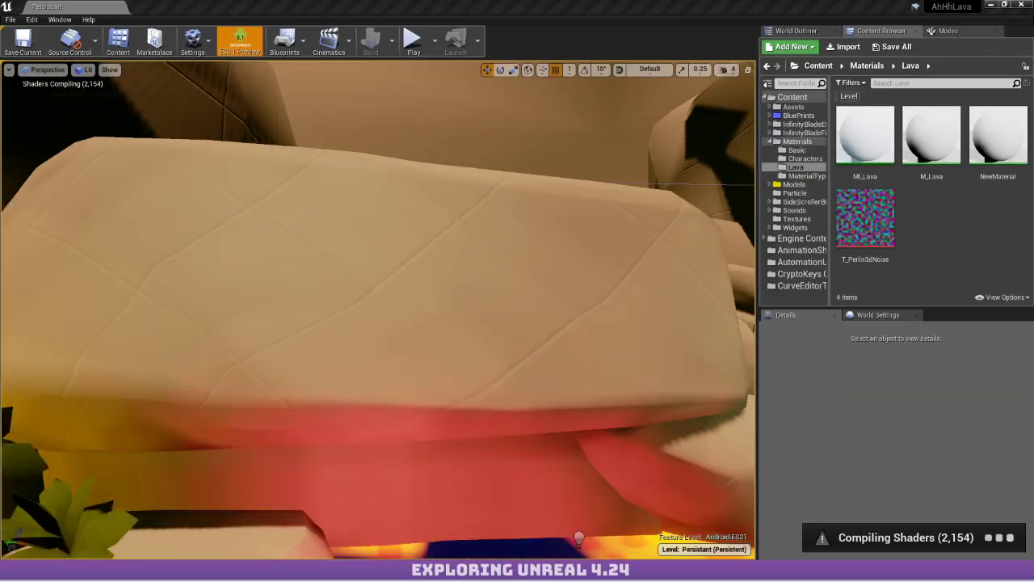
{"action": "key", "text": "s"}
{"action": "right_click_drag", "start_coordinate": [413, 216], "coordinate": [321, 238]}
{"action": "key", "text": "w"}
{"action": "key", "text": "a"}
{"action": "key", "text": "w"}
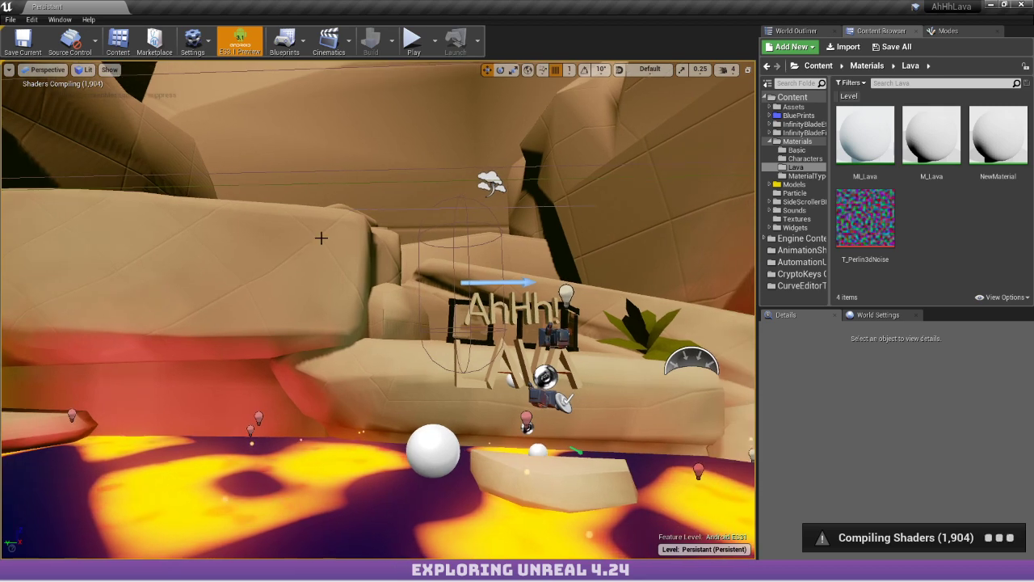
{"action": "left_click", "coordinate": [322, 239]}
{"action": "scroll", "coordinate": [874, 473], "scroll_direction": "down", "scroll_amount": 5}
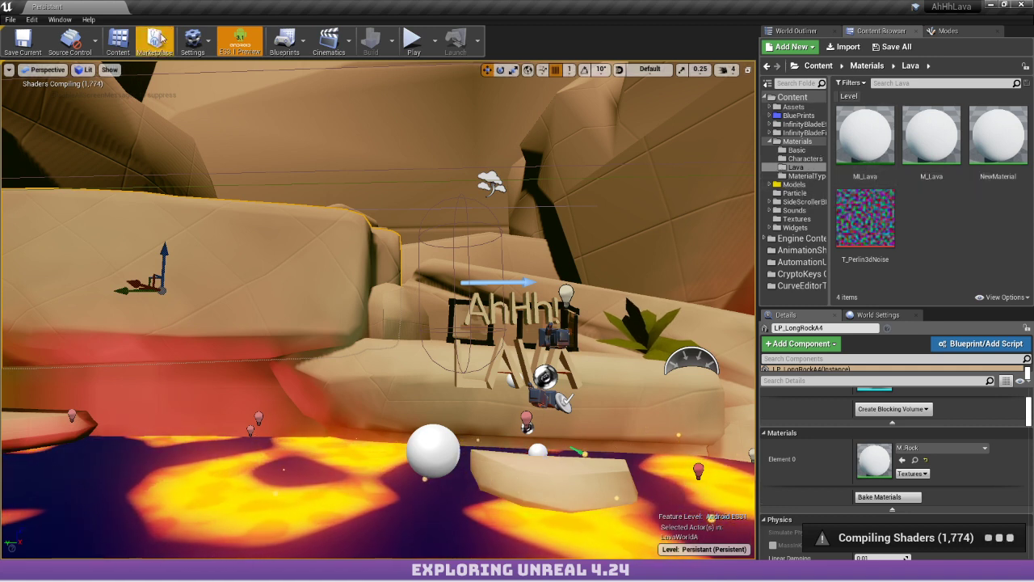
Turn off the Android ES3.1 preview for the level viewport, keeping the editor window maximized.
{"action": "left_click", "coordinate": [205, 52]}
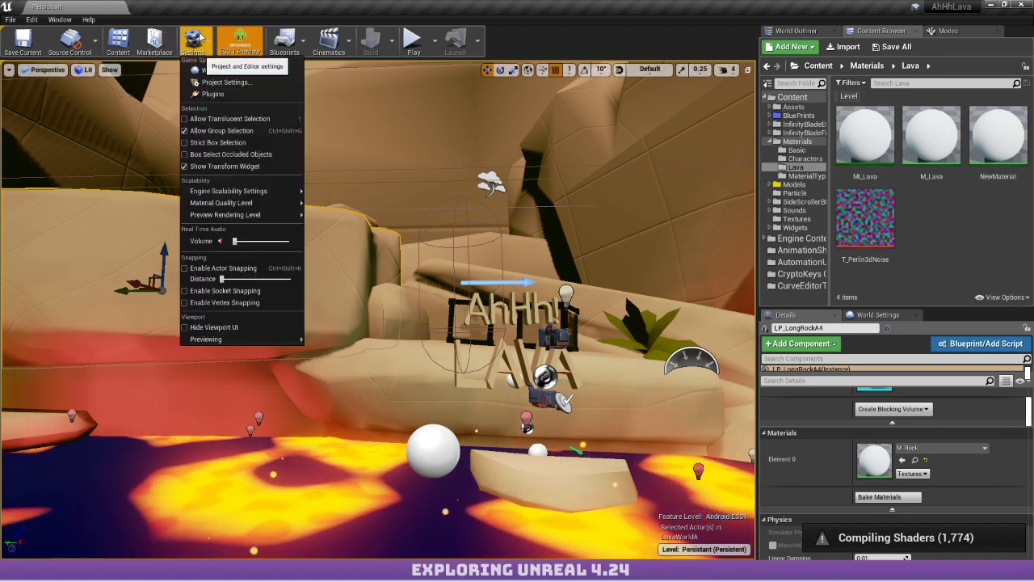
{"action": "left_click", "coordinate": [243, 45]}
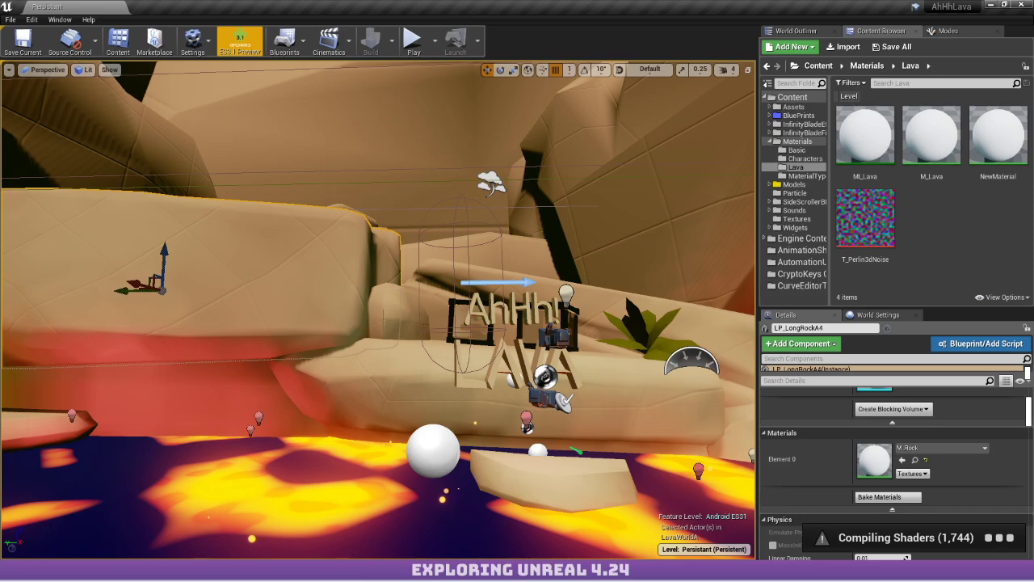
{"action": "double_click", "coordinate": [164, 5]}
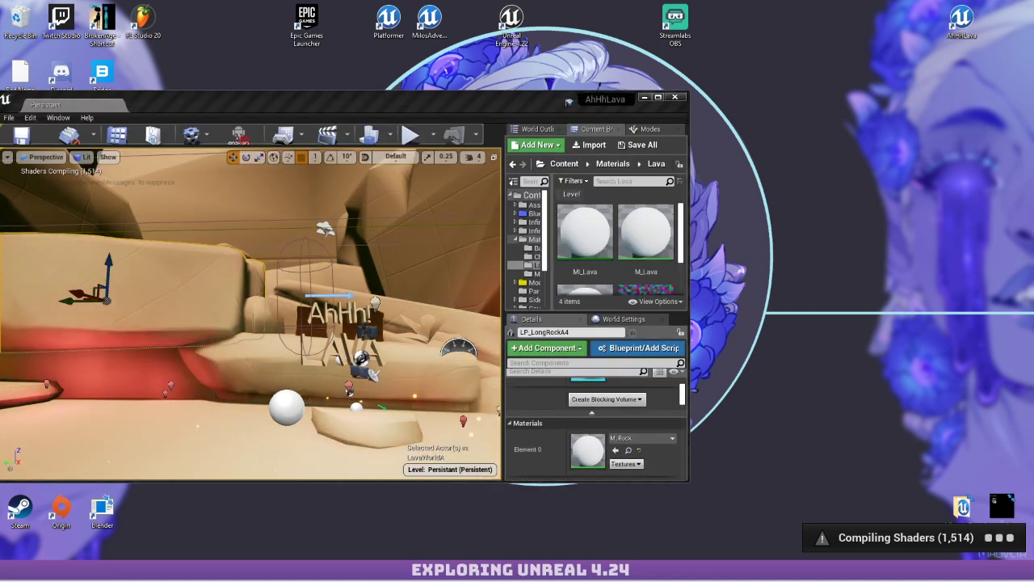
{"action": "double_click", "coordinate": [211, 100]}
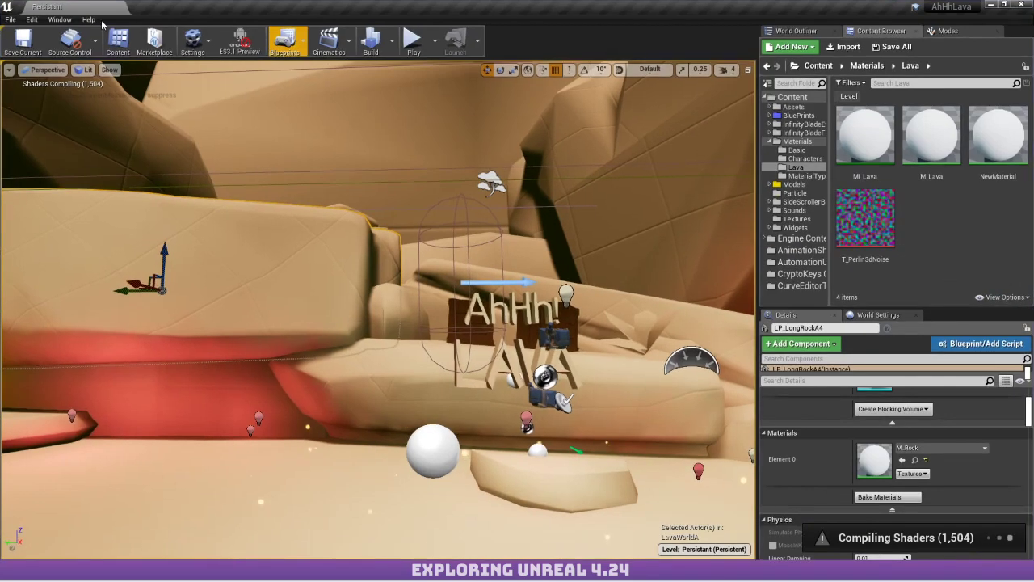
Look through the Android texture format options offered for packaging the project.
{"action": "left_click", "coordinate": [30, 20]}
{"action": "mouse_move", "coordinate": [11, 20]}
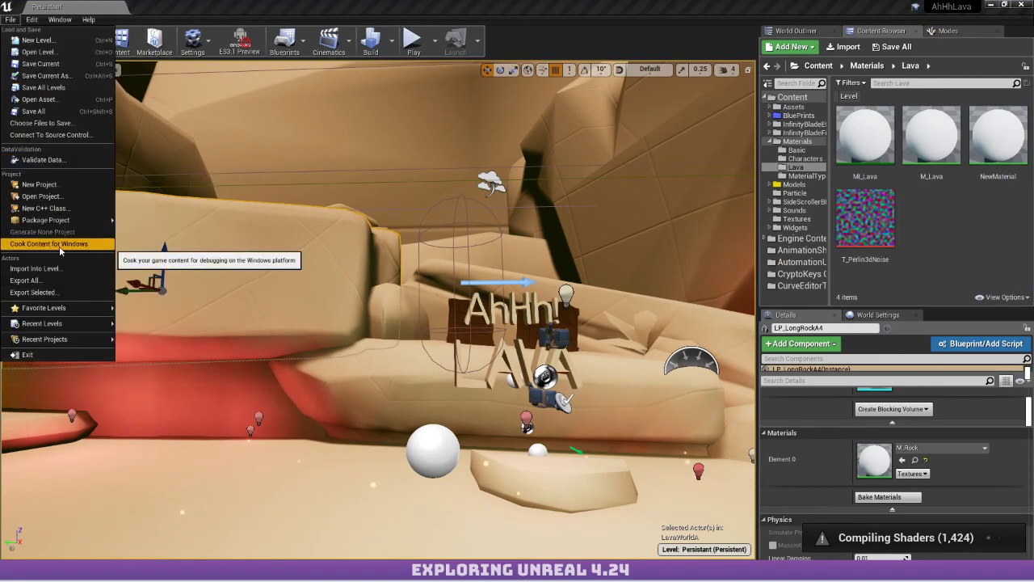
{"action": "mouse_move", "coordinate": [105, 222]}
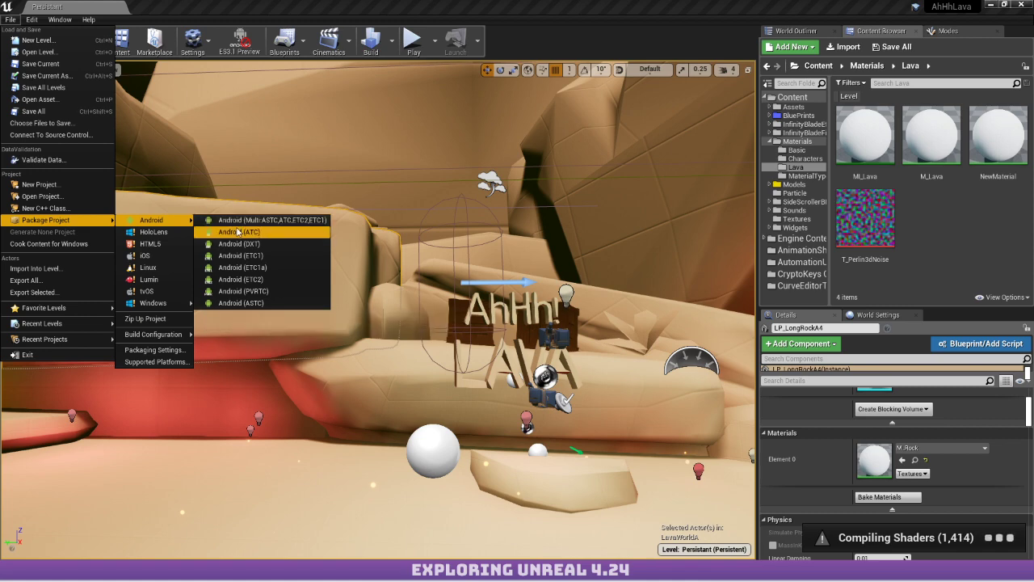
Open the Project Settings and search them for "bundle".
{"action": "left_click", "coordinate": [206, 37]}
{"action": "left_click", "coordinate": [208, 38]}
{"action": "left_click", "coordinate": [236, 87]}
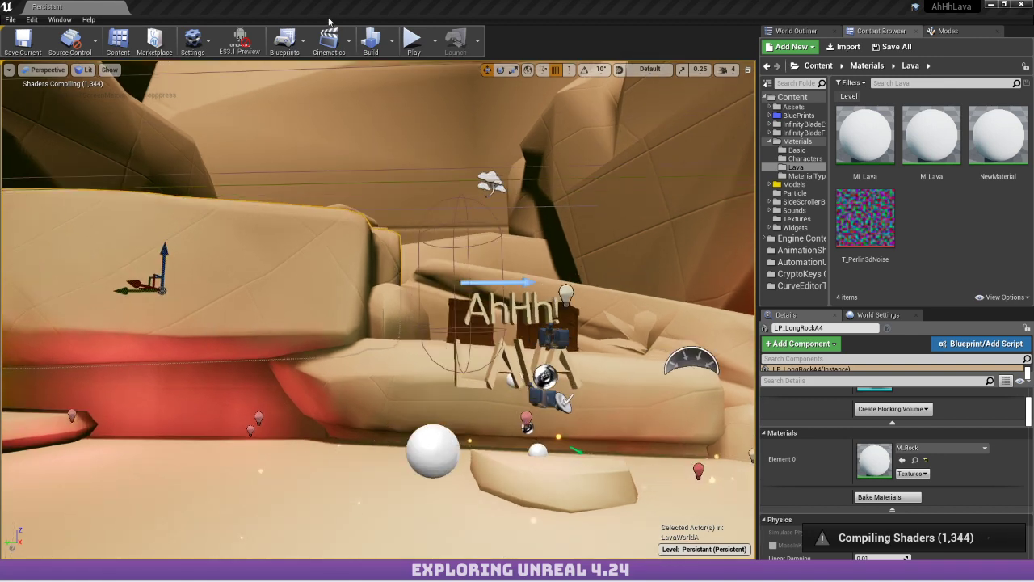
{"action": "left_click", "coordinate": [204, 51]}
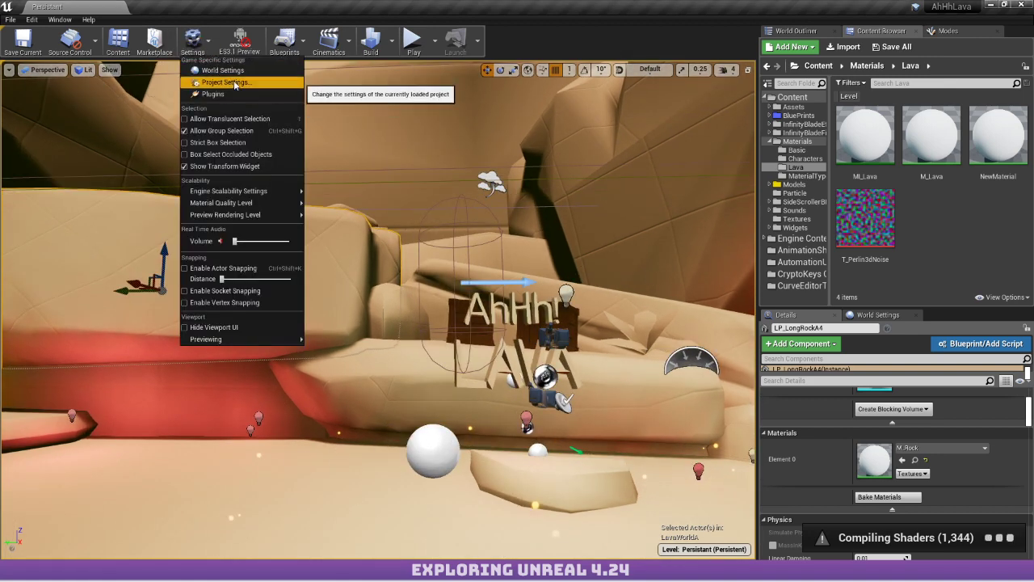
{"action": "left_click", "coordinate": [227, 84]}
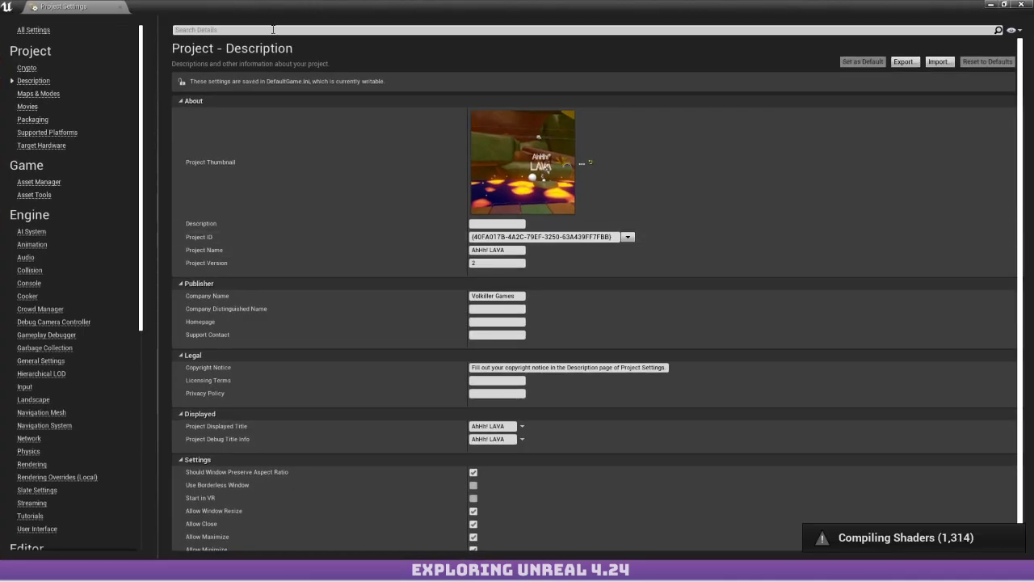
{"action": "left_click", "coordinate": [269, 31]}
{"action": "type", "text": "bubn"}
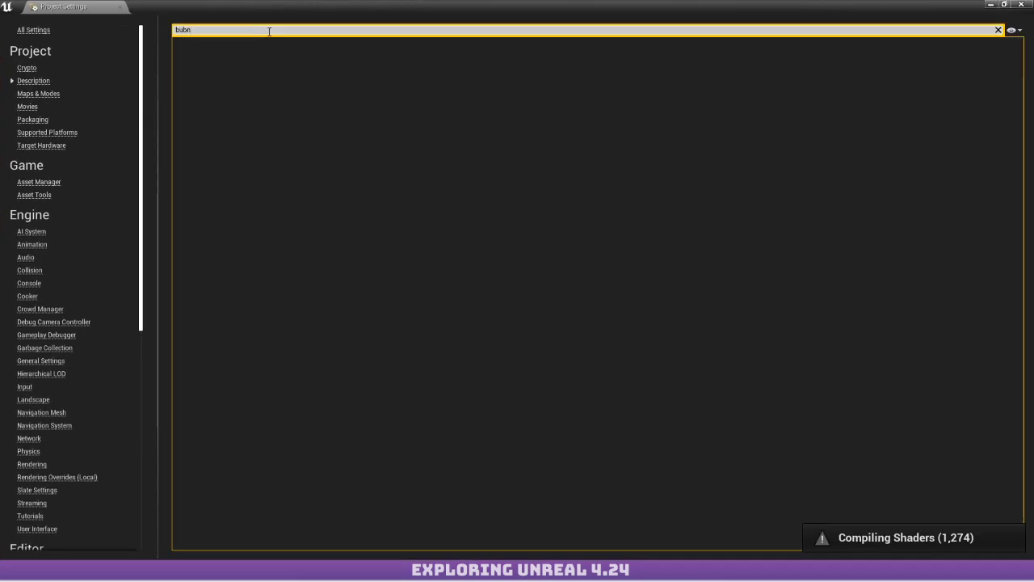
{"action": "key", "text": "BackSpace"}
{"action": "key", "text": "BackSpace"}
{"action": "type", "text": "n"}
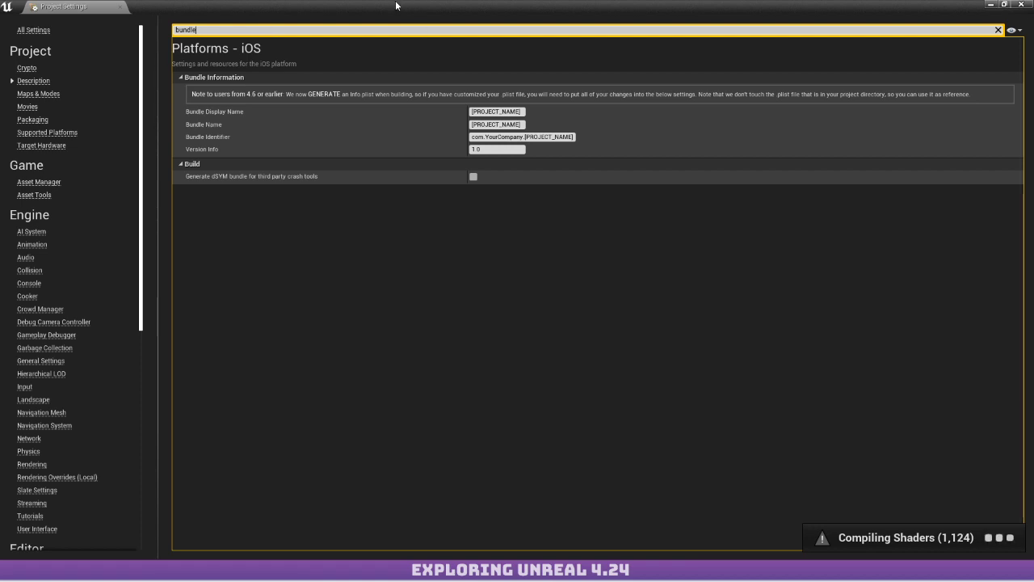
Open the Android platform settings and examine the package, SDK version, OBB and build options.
{"action": "scroll", "coordinate": [55, 249], "scroll_direction": "down", "scroll_amount": 5}
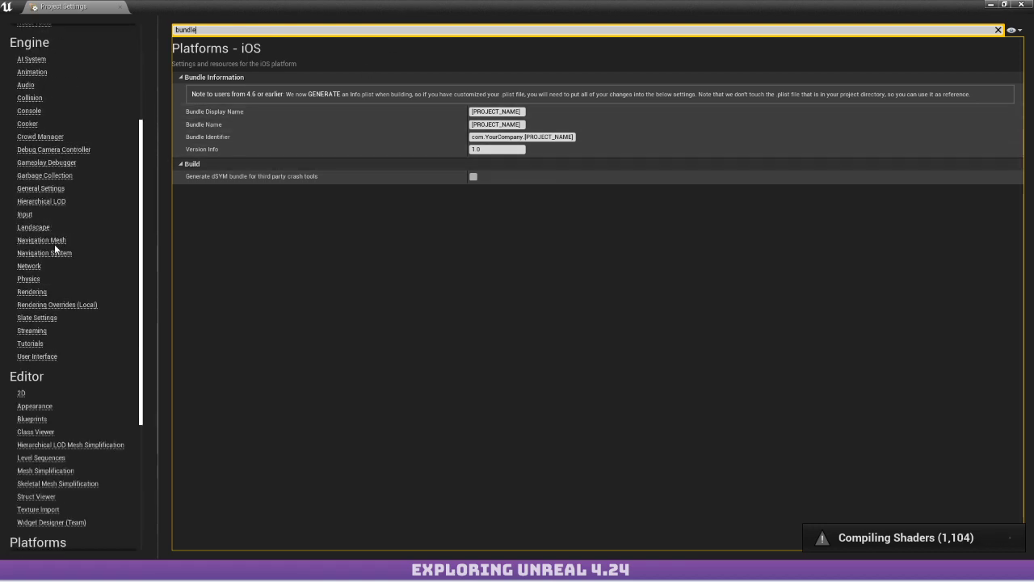
{"action": "scroll", "coordinate": [70, 266], "scroll_direction": "down", "scroll_amount": 5}
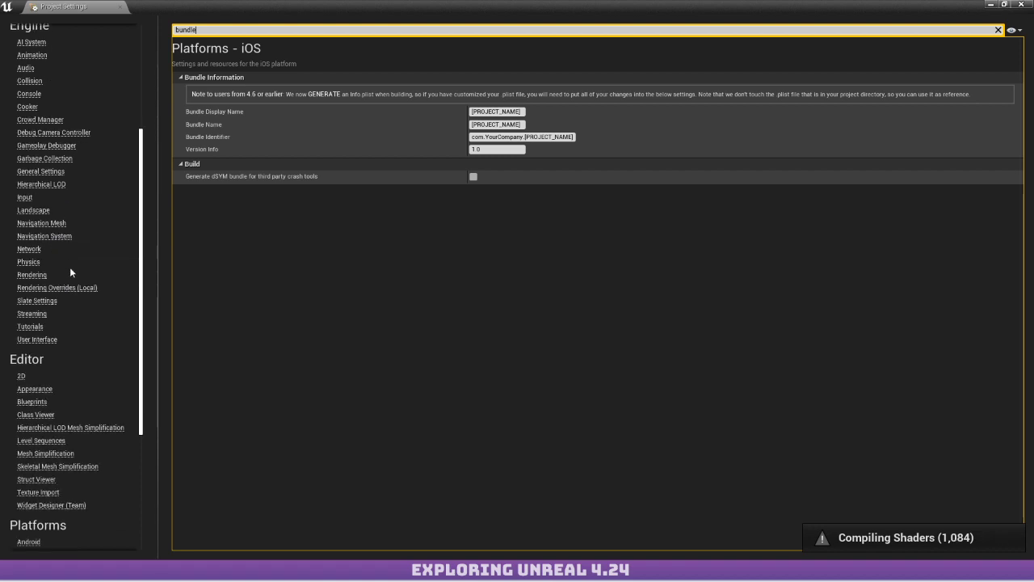
{"action": "scroll", "coordinate": [71, 290], "scroll_direction": "down", "scroll_amount": 2}
{"action": "left_click", "coordinate": [28, 332]}
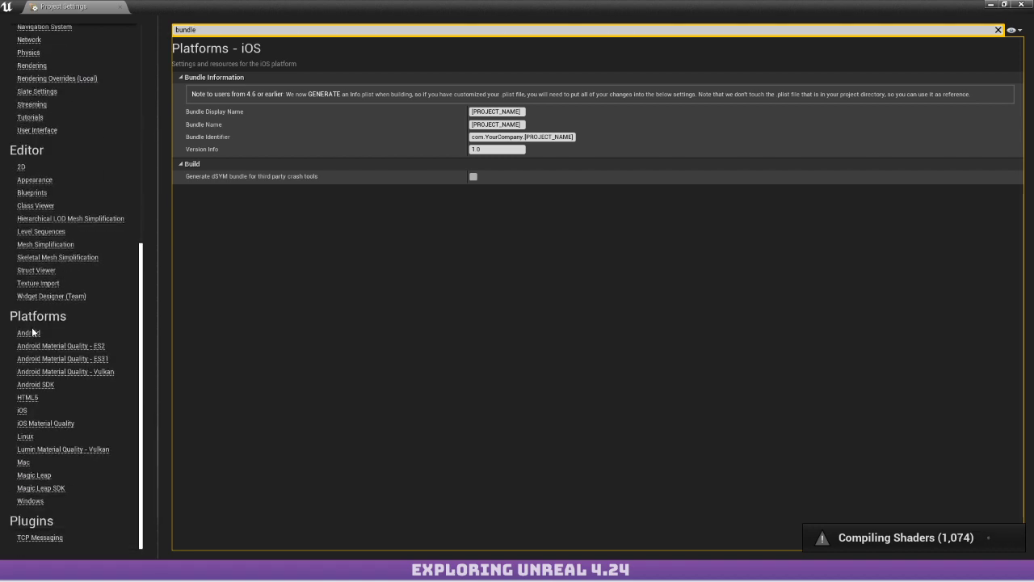
{"action": "scroll", "coordinate": [333, 239], "scroll_direction": "down", "scroll_amount": 3}
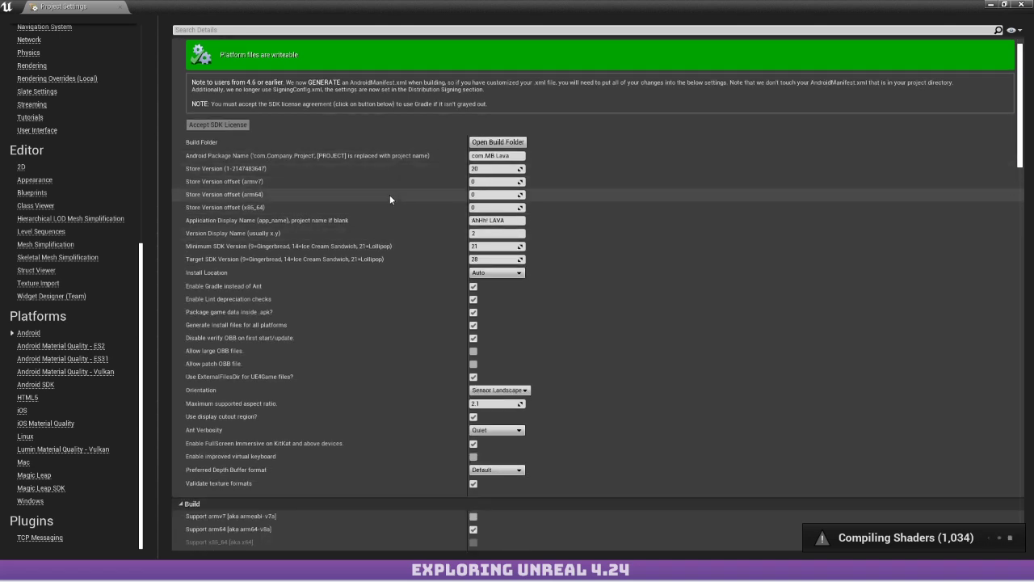
{"action": "scroll", "coordinate": [389, 195], "scroll_direction": "down", "scroll_amount": 2}
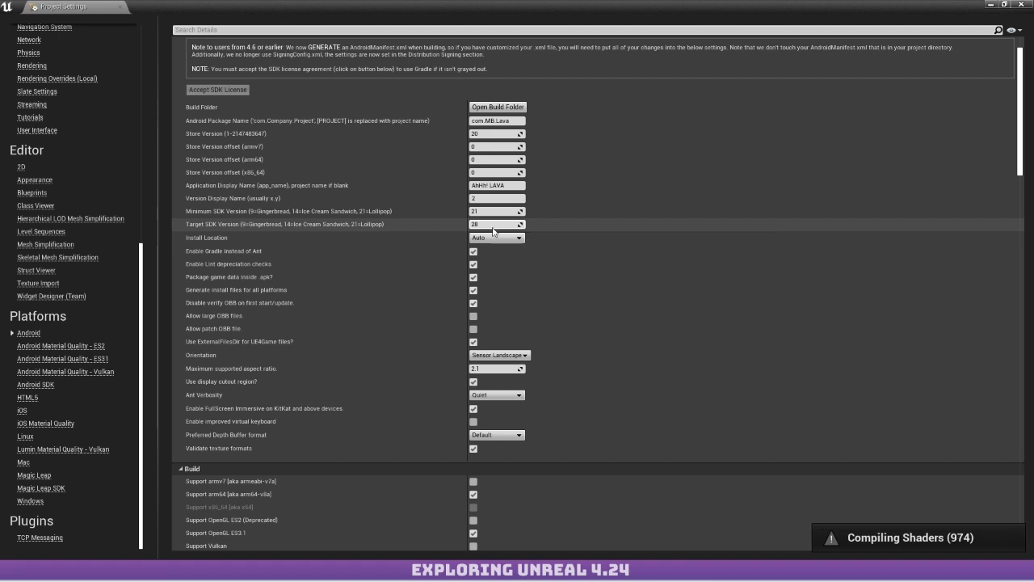
{"action": "scroll", "coordinate": [489, 224], "scroll_direction": "down", "scroll_amount": 3}
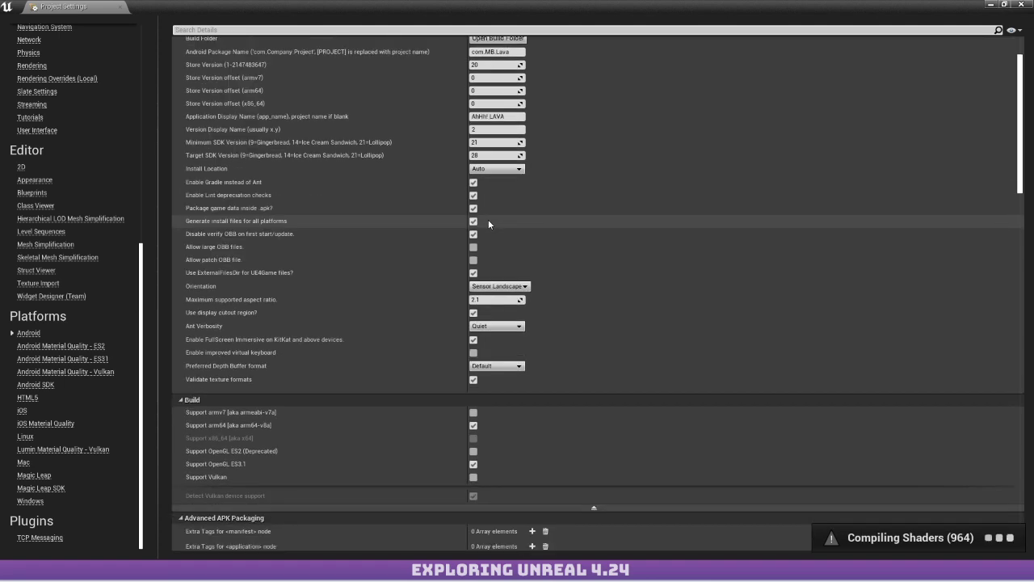
{"action": "scroll", "coordinate": [488, 219], "scroll_direction": "down", "scroll_amount": 2}
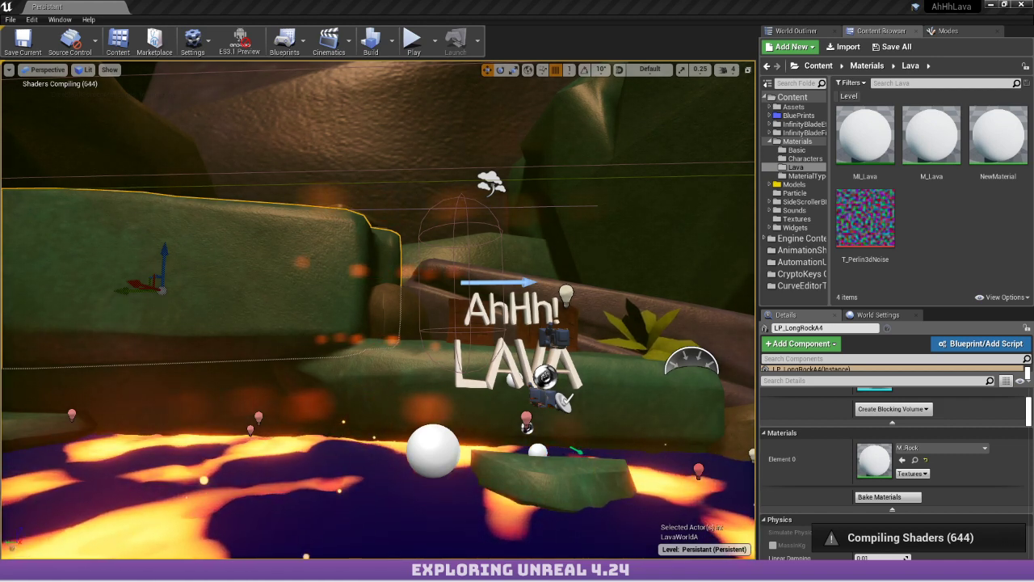
{"action": "left_click", "coordinate": [11, 19]}
{"action": "mouse_move", "coordinate": [84, 219]}
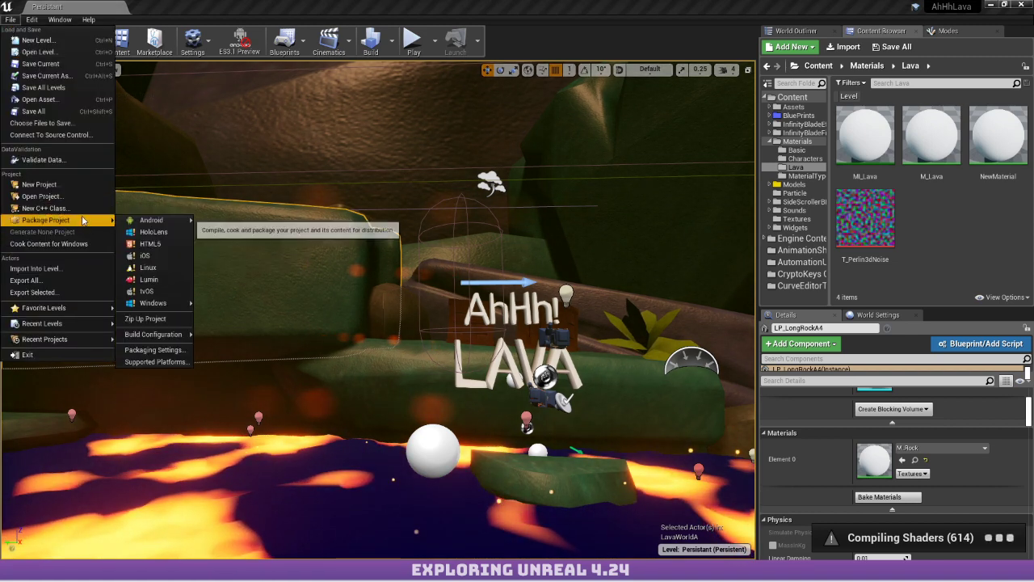
{"action": "mouse_move", "coordinate": [148, 225]}
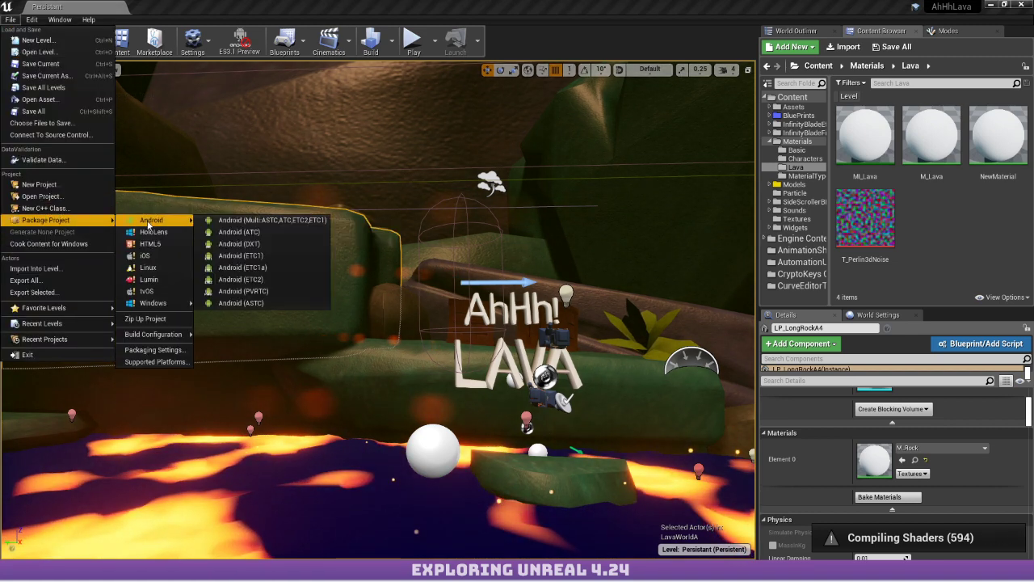
{"action": "left_click", "coordinate": [177, 7]}
{"action": "left_click", "coordinate": [70, 44]}
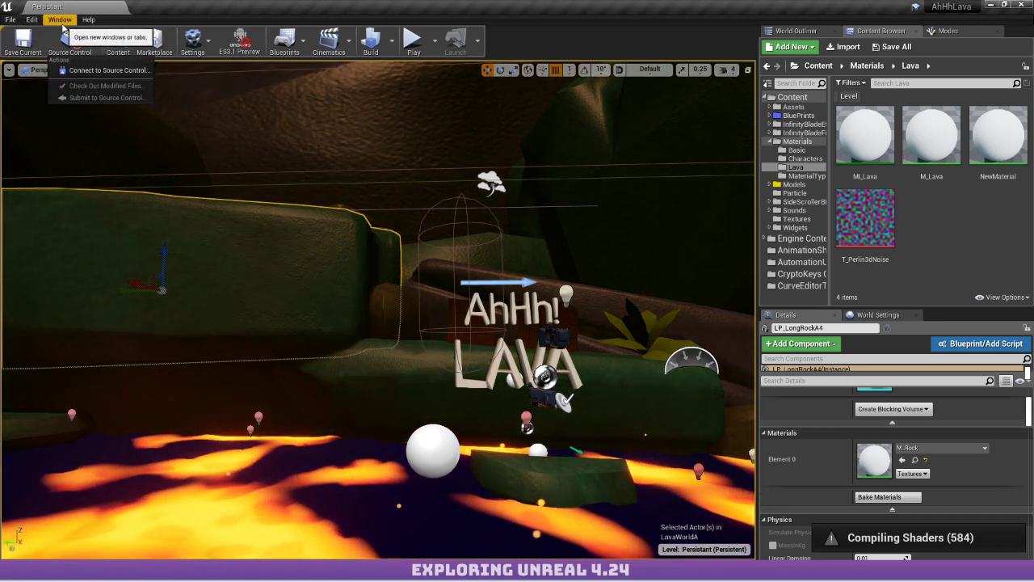
{"action": "left_click", "coordinate": [60, 19]}
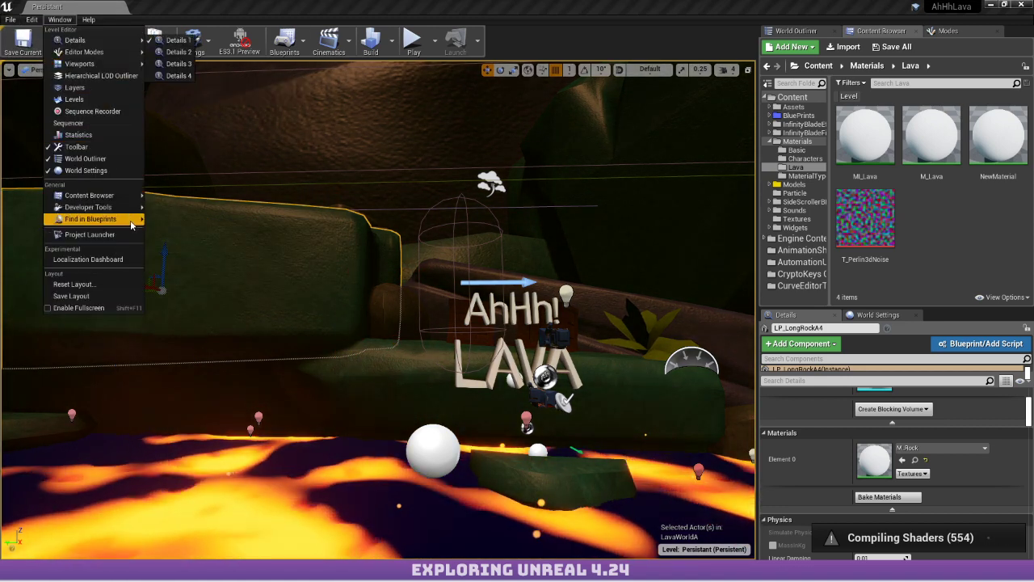
{"action": "left_click", "coordinate": [159, 9]}
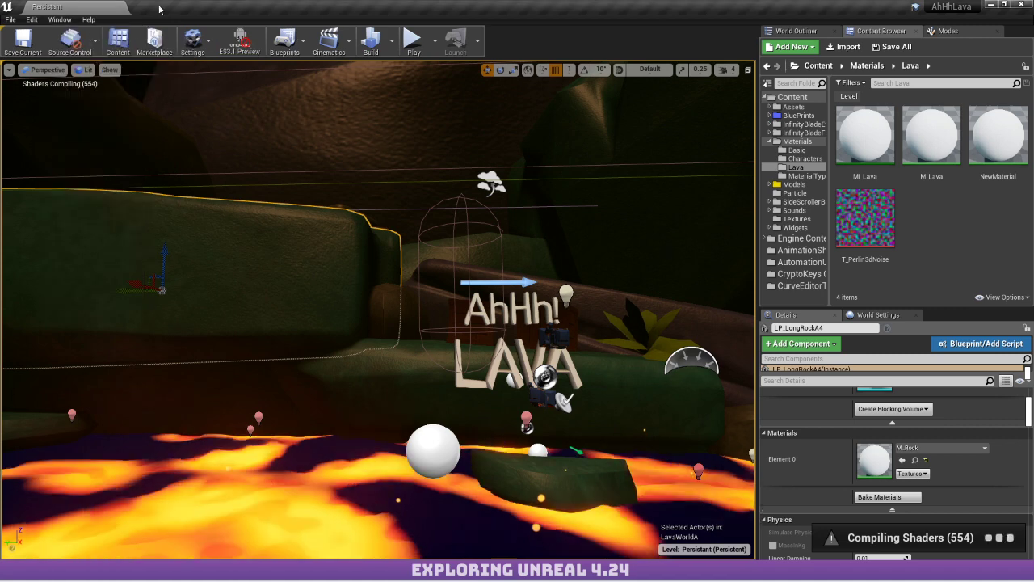
Open the Device Manager and reposition its window over the viewport to view the listed devices.
{"action": "left_click", "coordinate": [477, 42]}
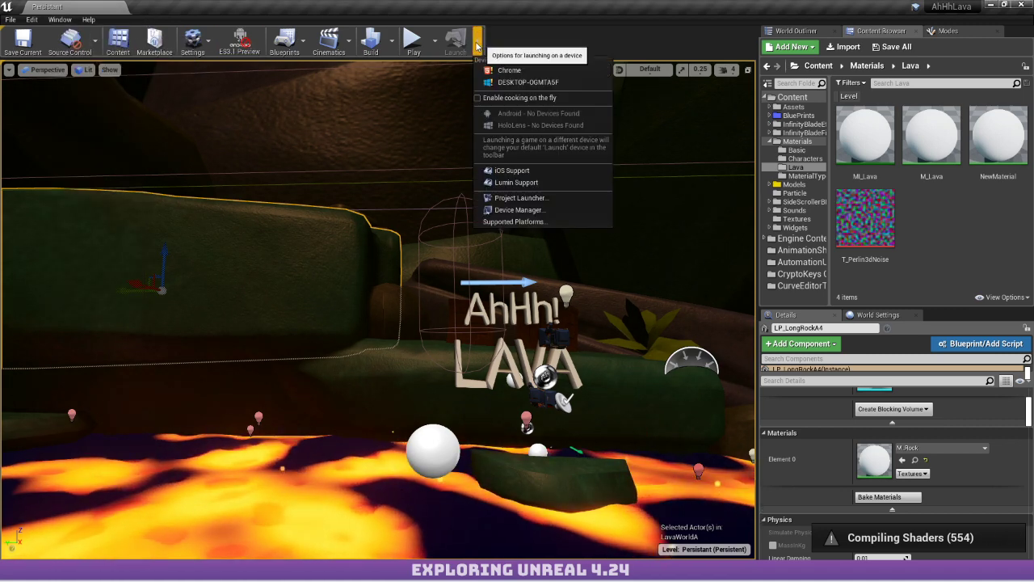
{"action": "left_click", "coordinate": [518, 210]}
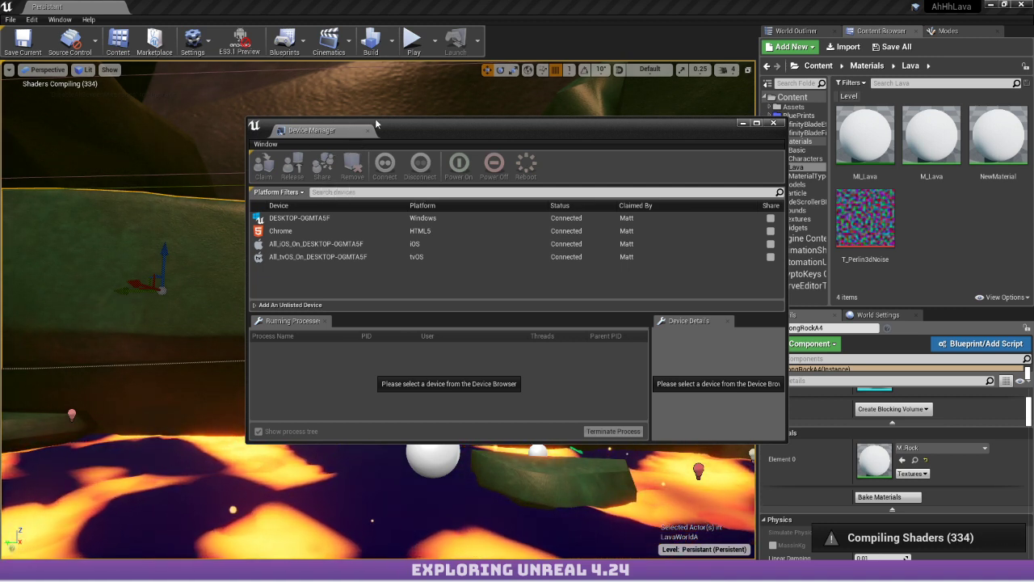
{"action": "left_click_drag", "start_coordinate": [556, 133], "coordinate": [318, 93]}
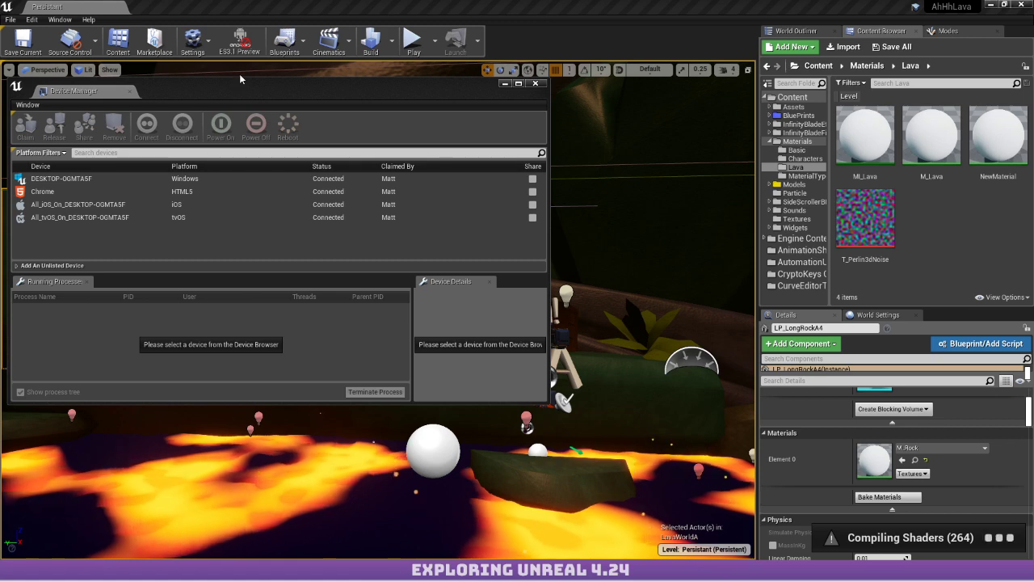
{"action": "left_click_drag", "start_coordinate": [234, 93], "coordinate": [441, 76]}
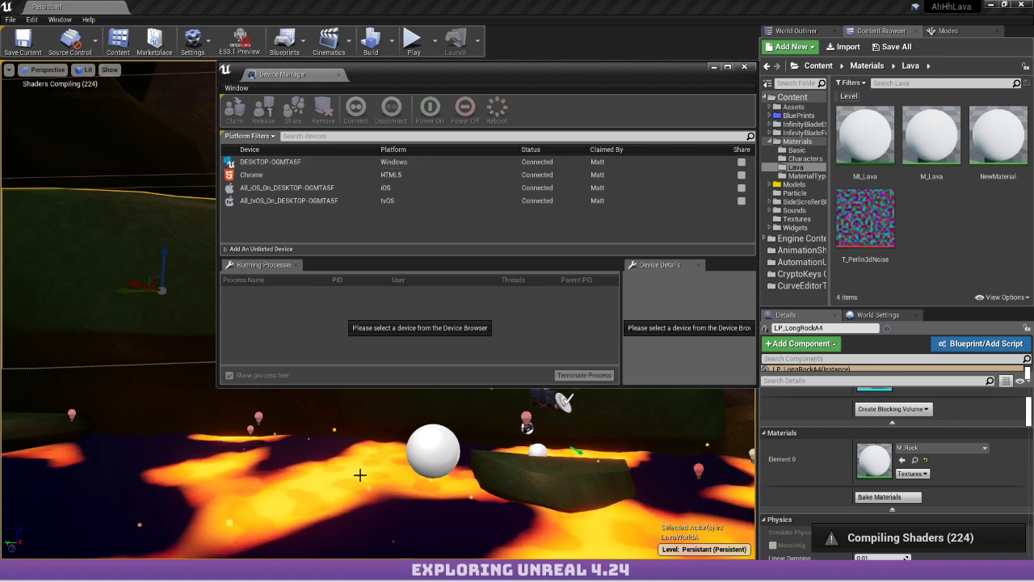
Open the Project Launcher, show the advanced launch options for each device, and close the launcher.
{"action": "left_click", "coordinate": [435, 40]}
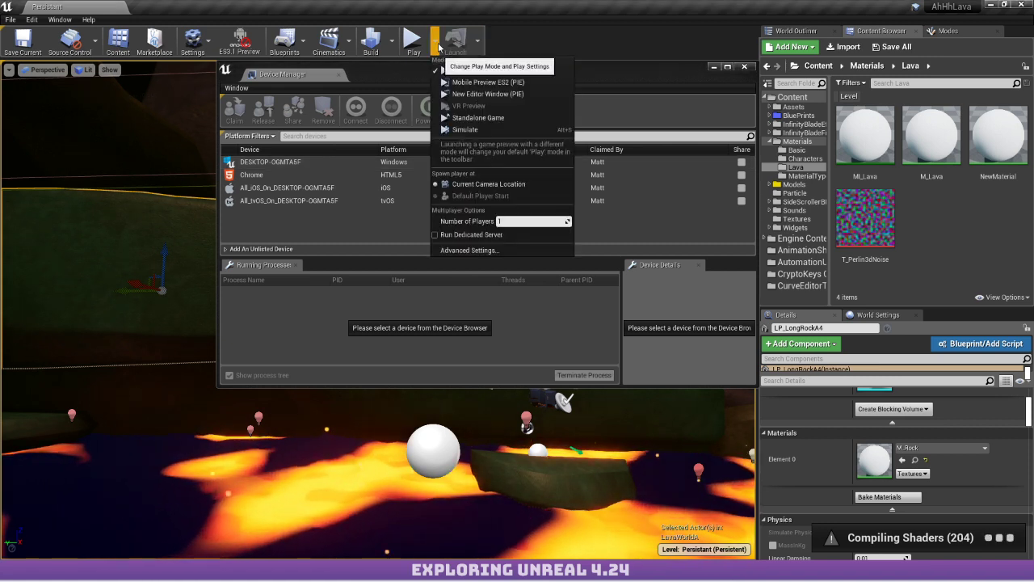
{"action": "left_click", "coordinate": [478, 41]}
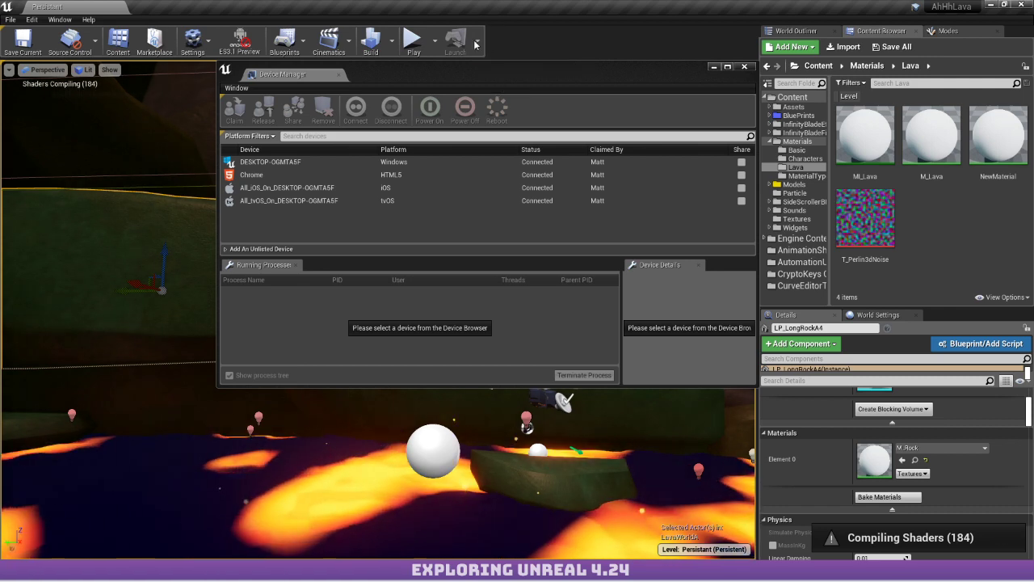
{"action": "left_click", "coordinate": [478, 42]}
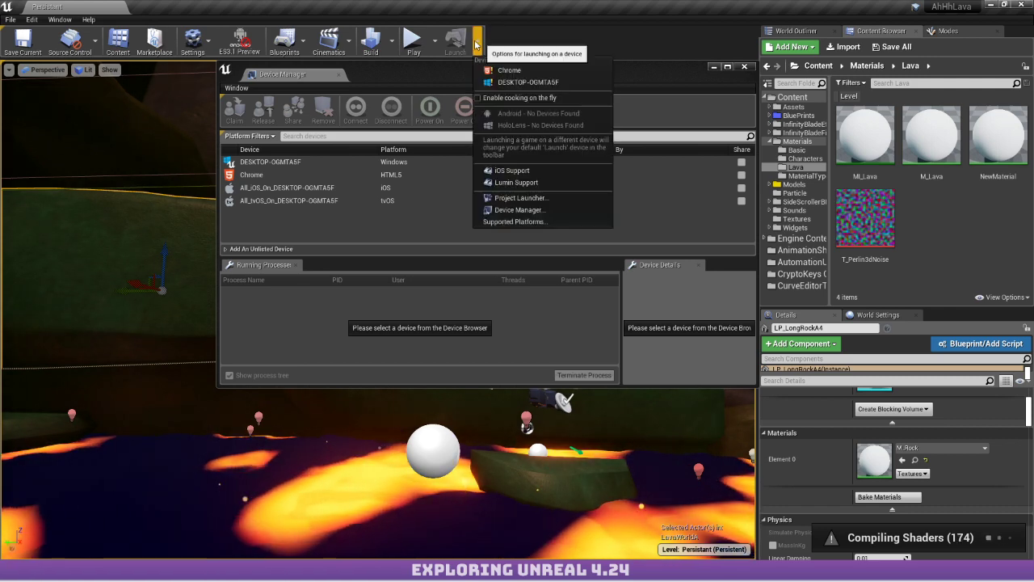
{"action": "left_click", "coordinate": [558, 204]}
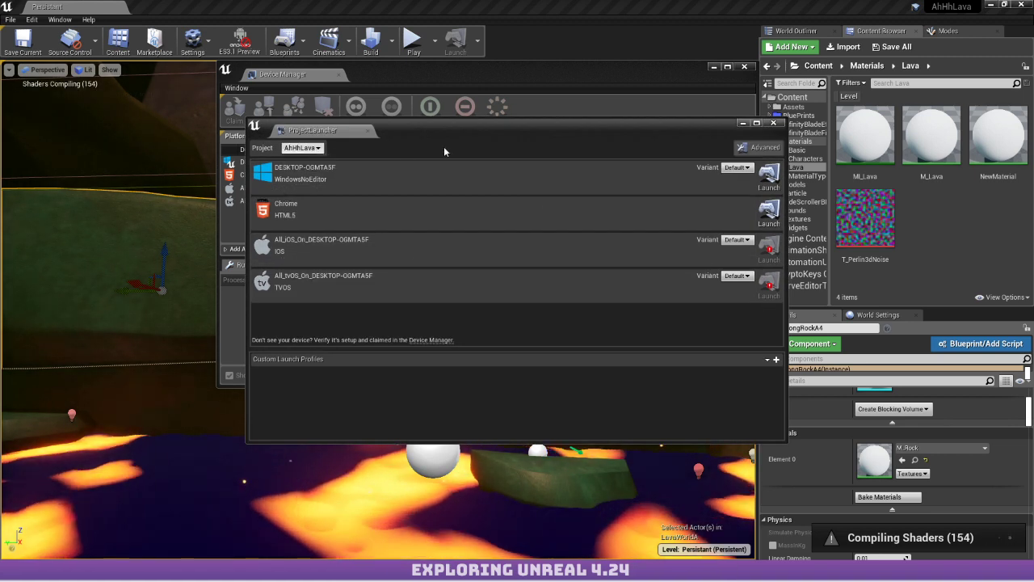
{"action": "left_click", "coordinate": [744, 148]}
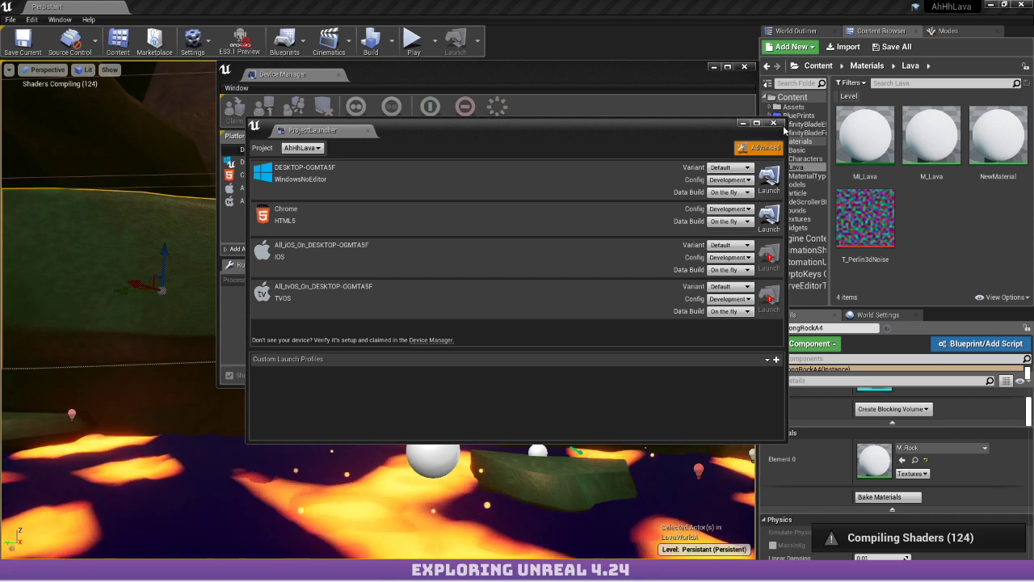
{"action": "left_click", "coordinate": [775, 124]}
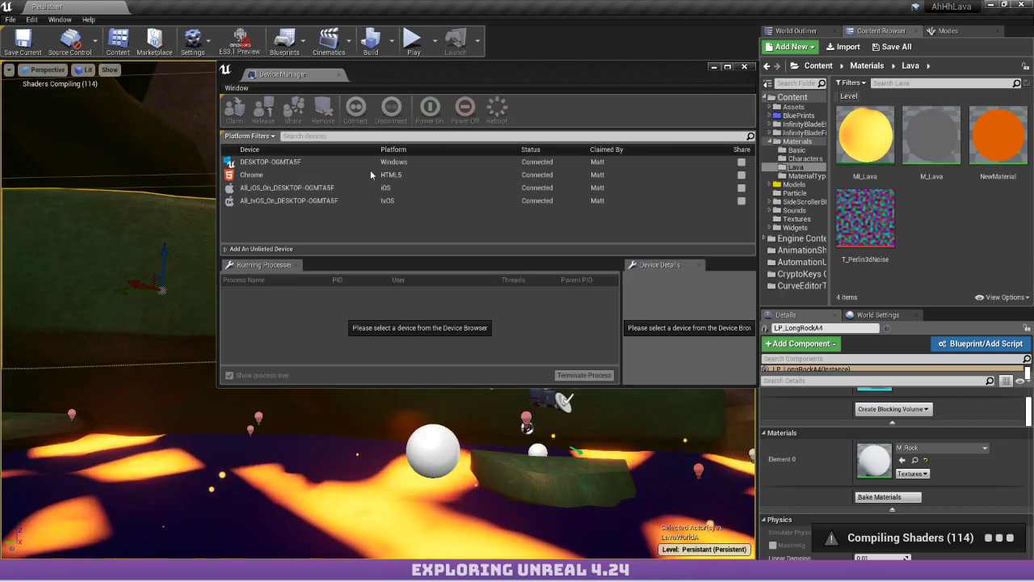
Examine the platform choices for adding an unlisted device, choosing Android, and close the Device Manager without adding one.
{"action": "left_click", "coordinate": [235, 252]}
{"action": "left_click", "coordinate": [255, 246]}
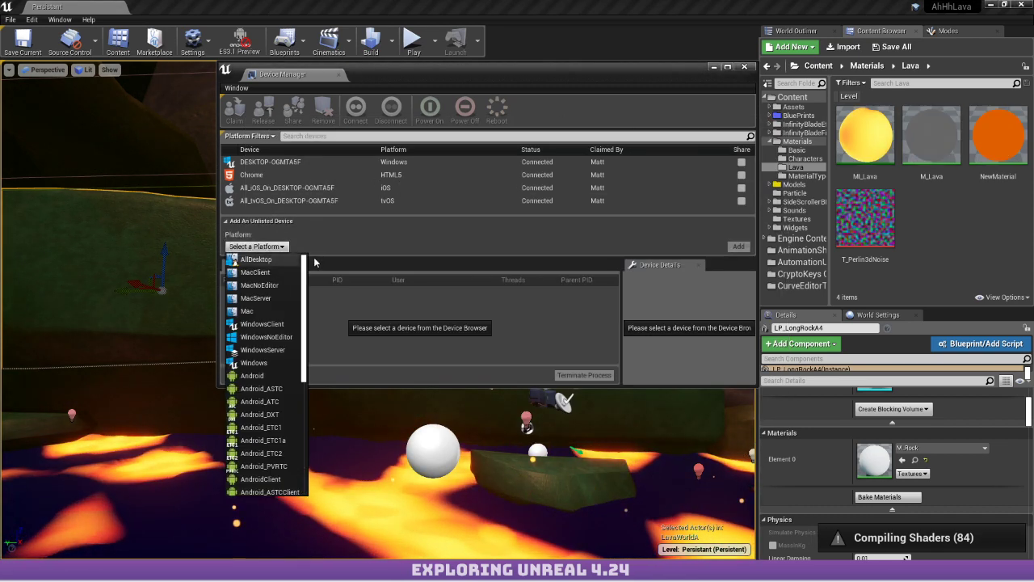
{"action": "left_click", "coordinate": [259, 376]}
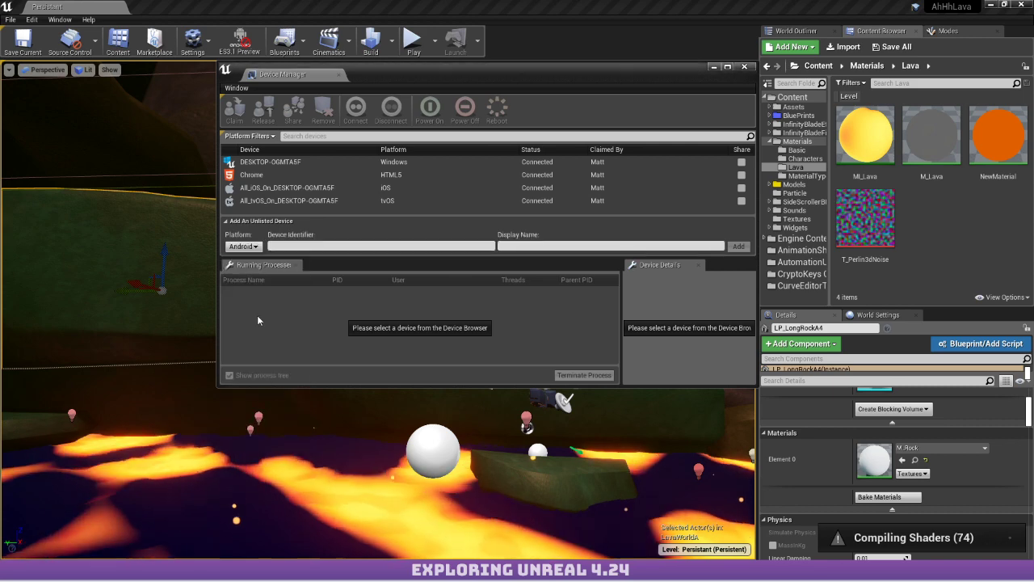
{"action": "left_click", "coordinate": [243, 246]}
{"action": "scroll", "coordinate": [268, 358], "scroll_direction": "down", "scroll_amount": 5}
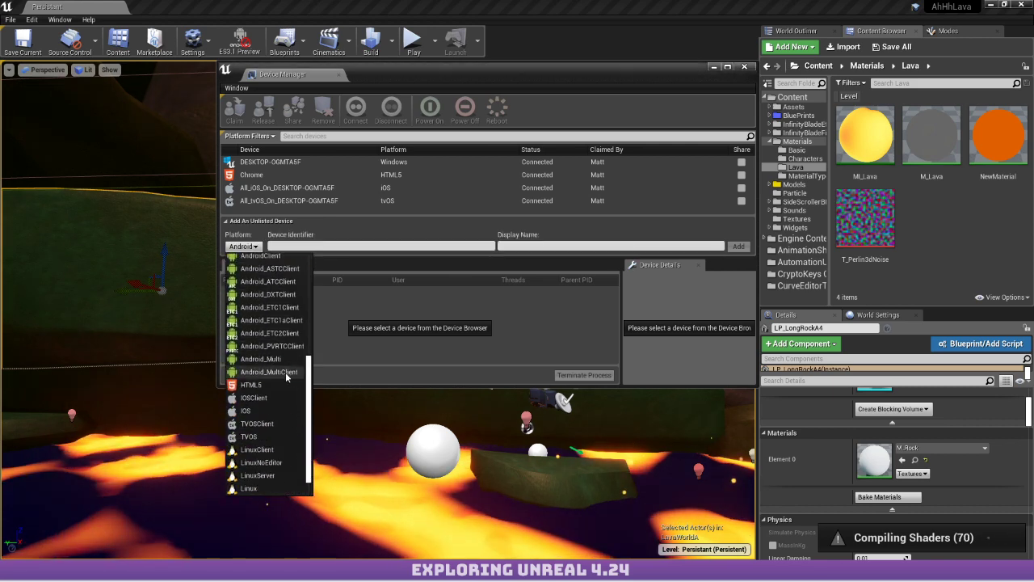
{"action": "scroll", "coordinate": [275, 361], "scroll_direction": "up", "scroll_amount": 3}
{"action": "scroll", "coordinate": [275, 323], "scroll_direction": "up", "scroll_amount": 1}
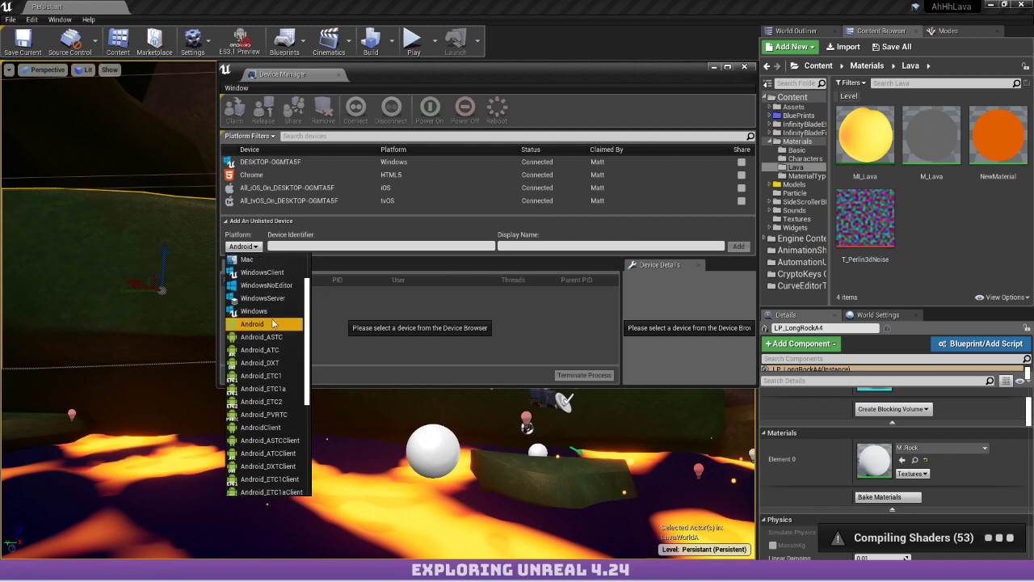
{"action": "left_click", "coordinate": [548, 234]}
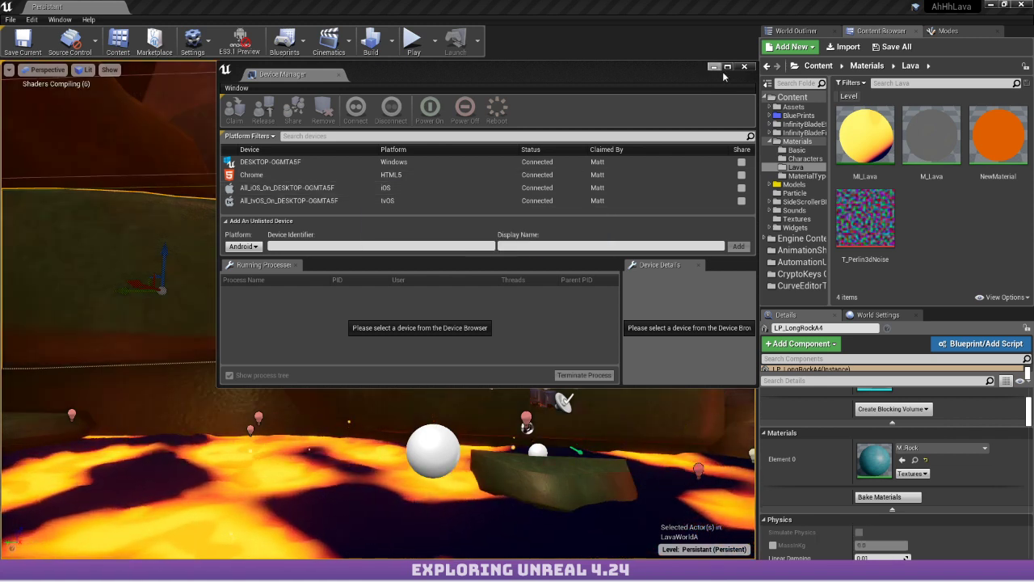
{"action": "left_click", "coordinate": [743, 67]}
Enable the Android ES3.1 preview for the level viewport and look up at the rocks and sky.
{"action": "left_click", "coordinate": [251, 49]}
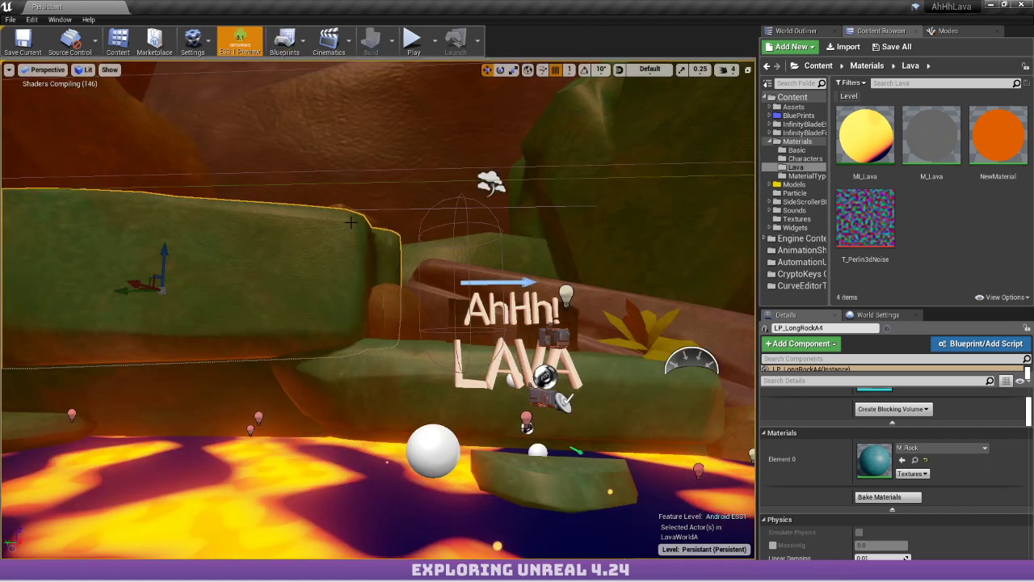
{"action": "right_click_drag", "start_coordinate": [377, 310], "coordinate": [324, 202]}
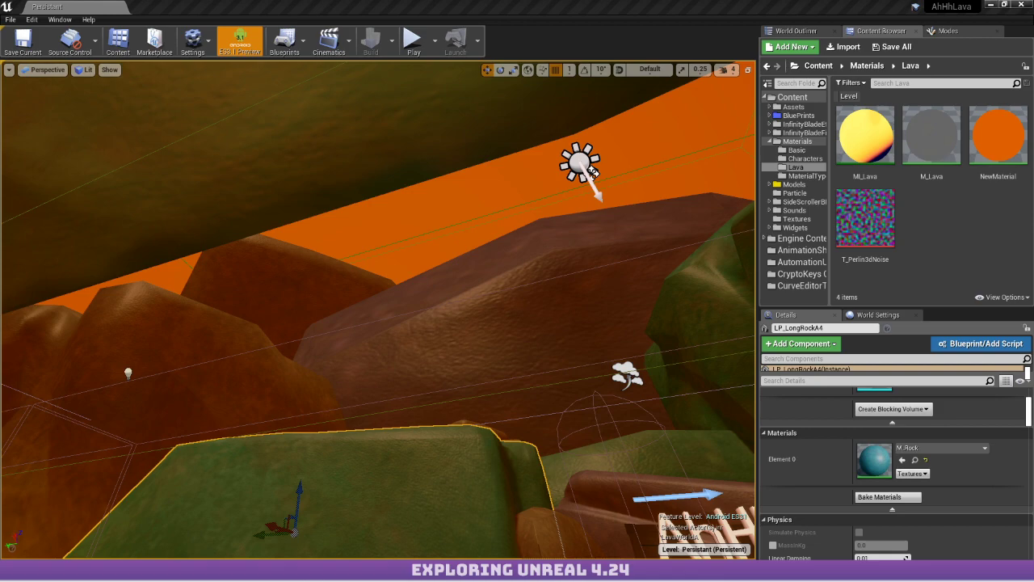
Switch to the Twitter thread and read the tweets on audio play state, converting between functions and events, and deleting Blueprint nodes with automatic rerouting.
{"action": "left_click_drag", "start_coordinate": [0, 162], "coordinate": [332, 0]}
{"action": "scroll", "coordinate": [519, 204], "scroll_direction": "down", "scroll_amount": 1}
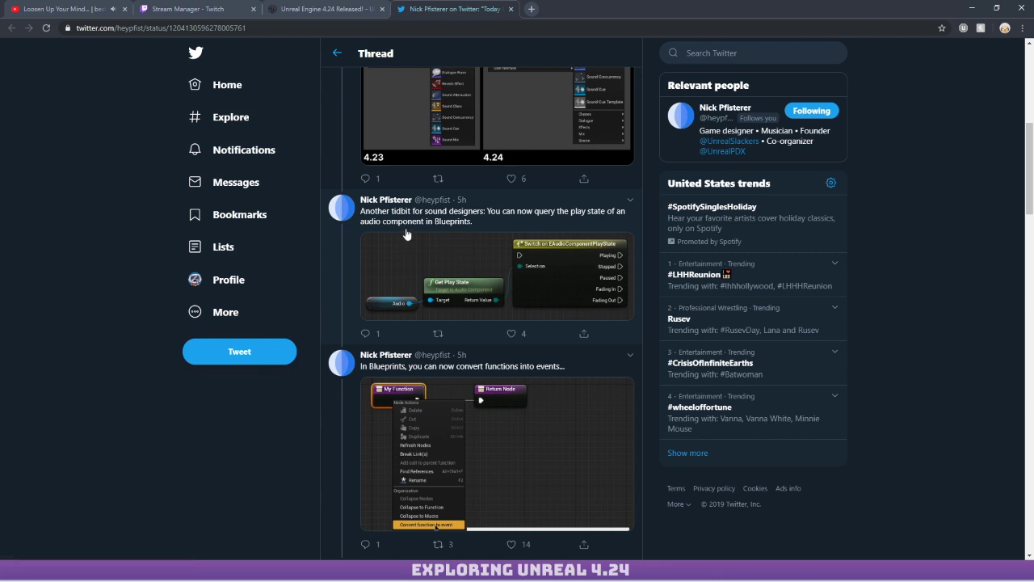
{"action": "scroll", "coordinate": [396, 236], "scroll_direction": "down", "scroll_amount": 2}
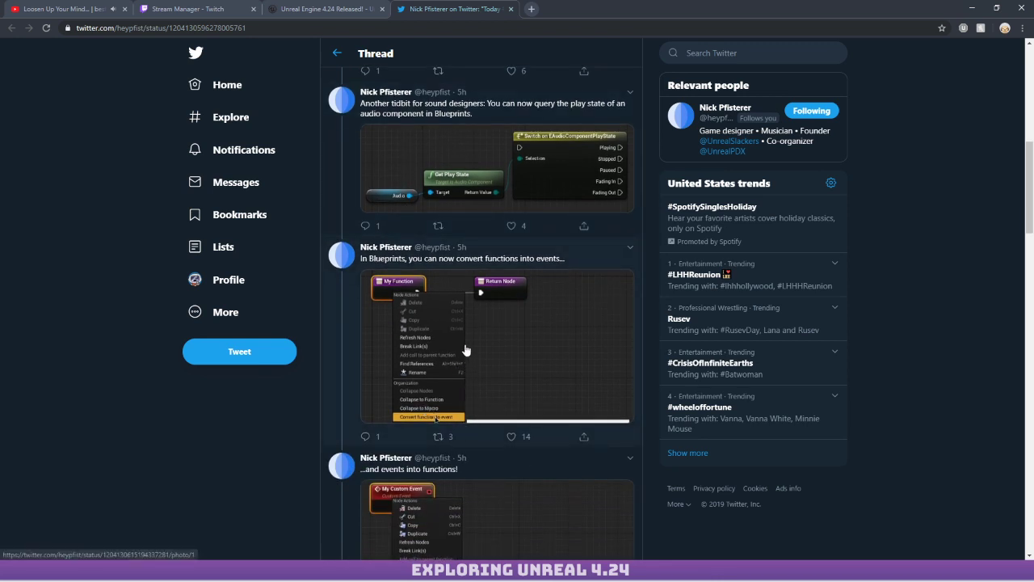
{"action": "scroll", "coordinate": [452, 343], "scroll_direction": "down", "scroll_amount": 2}
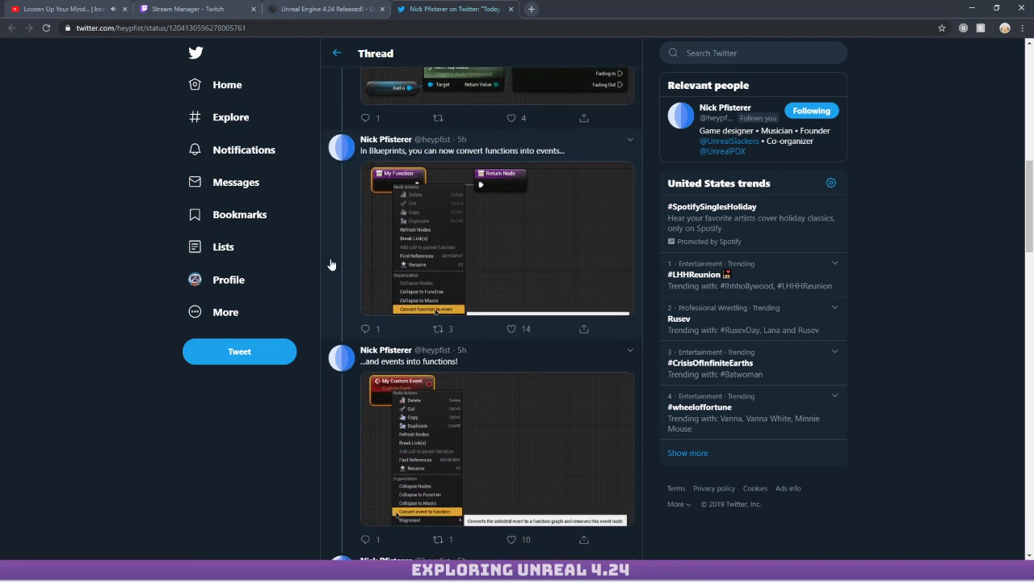
{"action": "scroll", "coordinate": [339, 268], "scroll_direction": "down", "scroll_amount": 4}
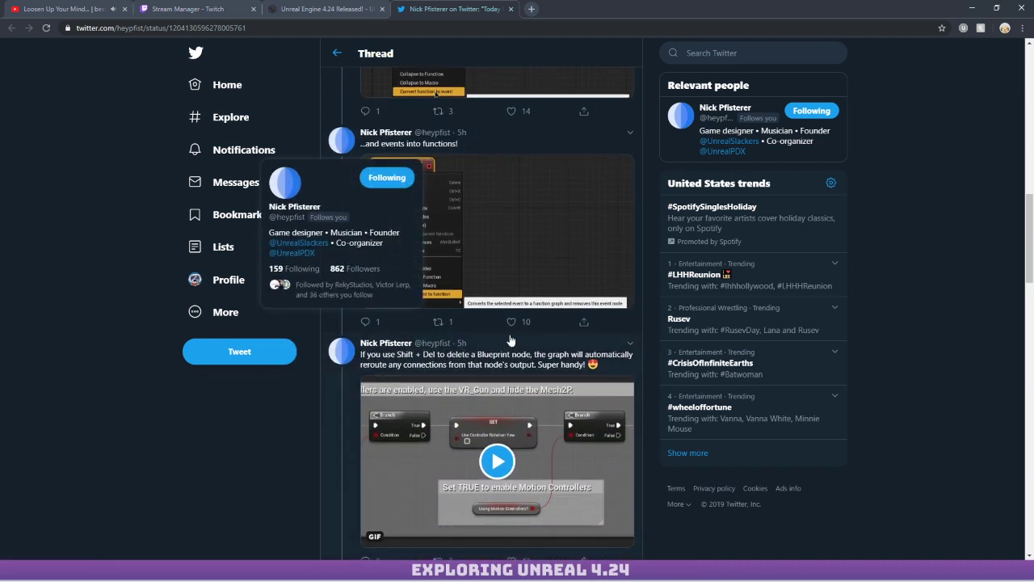
{"action": "scroll", "coordinate": [342, 260], "scroll_direction": "down", "scroll_amount": 1}
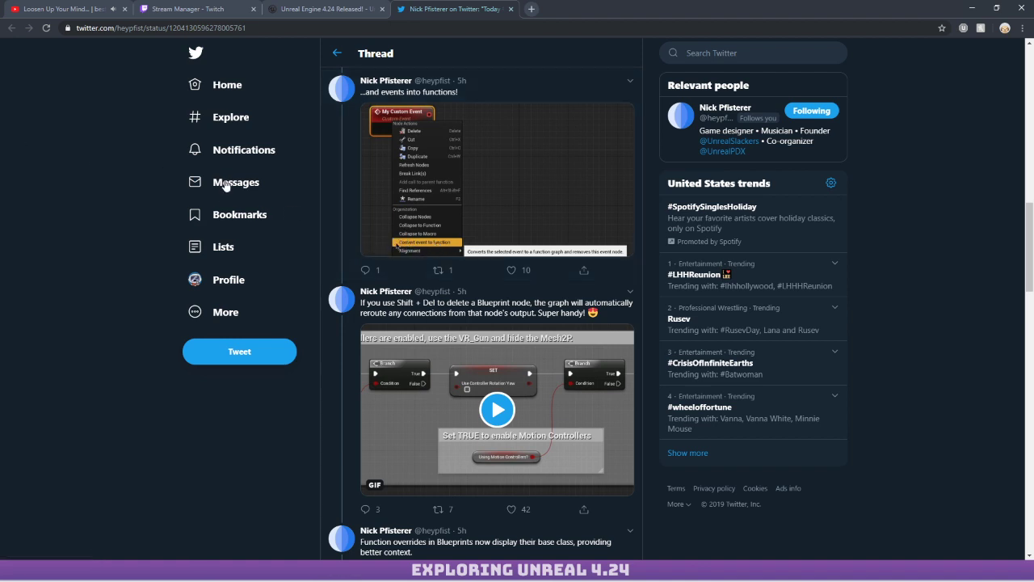
{"action": "scroll", "coordinate": [386, 236], "scroll_direction": "down", "scroll_amount": 2}
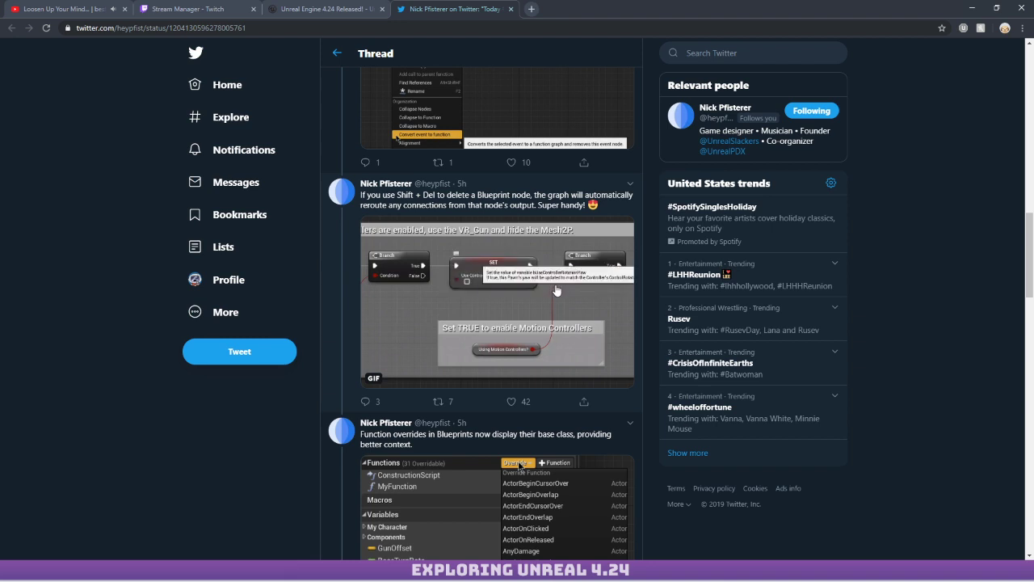
Read the tweets on Blueprint function overrides, the Plastic source control plugin, copying asset file paths and the redesigned Collections.
{"action": "scroll", "coordinate": [556, 290], "scroll_direction": "down", "scroll_amount": 4}
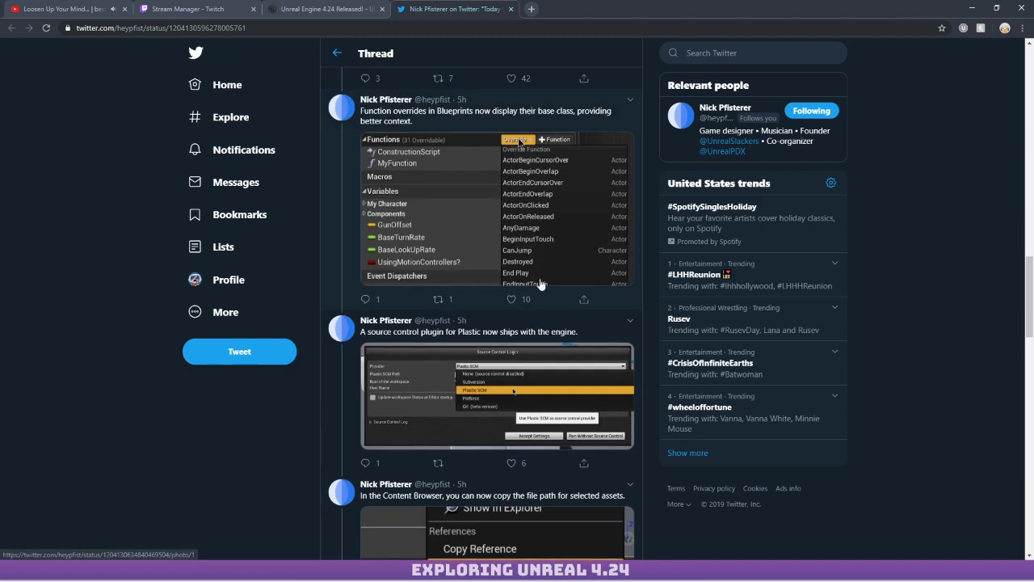
{"action": "scroll", "coordinate": [539, 282], "scroll_direction": "down", "scroll_amount": 1}
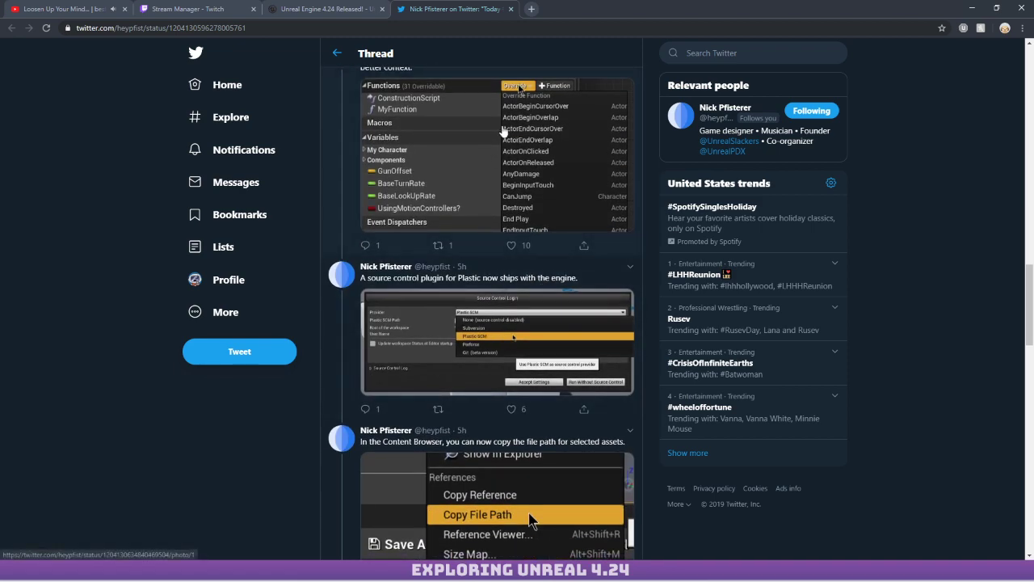
{"action": "scroll", "coordinate": [505, 133], "scroll_direction": "up", "scroll_amount": 2}
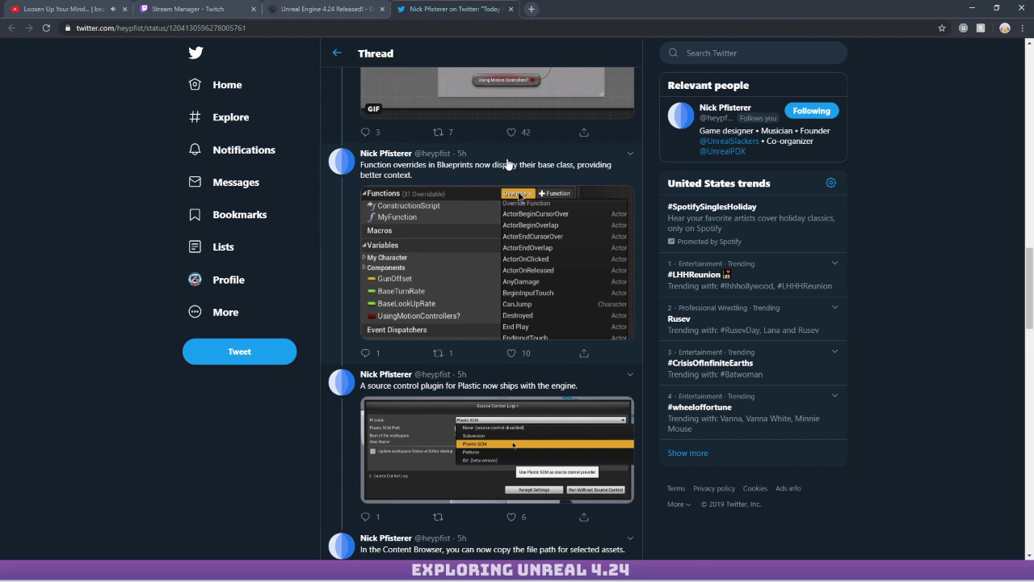
{"action": "scroll", "coordinate": [529, 226], "scroll_direction": "down", "scroll_amount": 4}
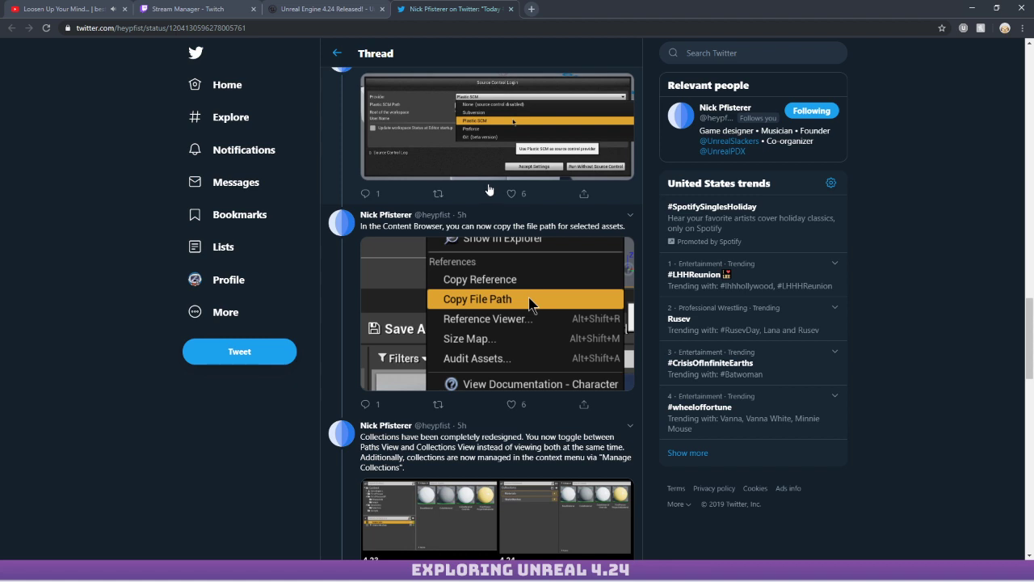
{"action": "scroll", "coordinate": [489, 189], "scroll_direction": "down", "scroll_amount": 3}
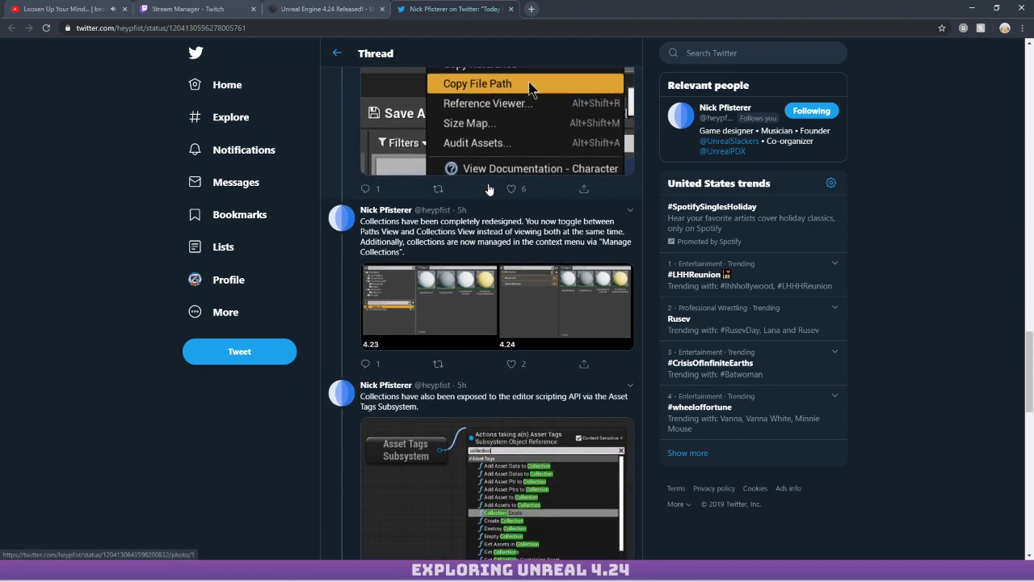
{"action": "scroll", "coordinate": [450, 304], "scroll_direction": "down", "scroll_amount": 2}
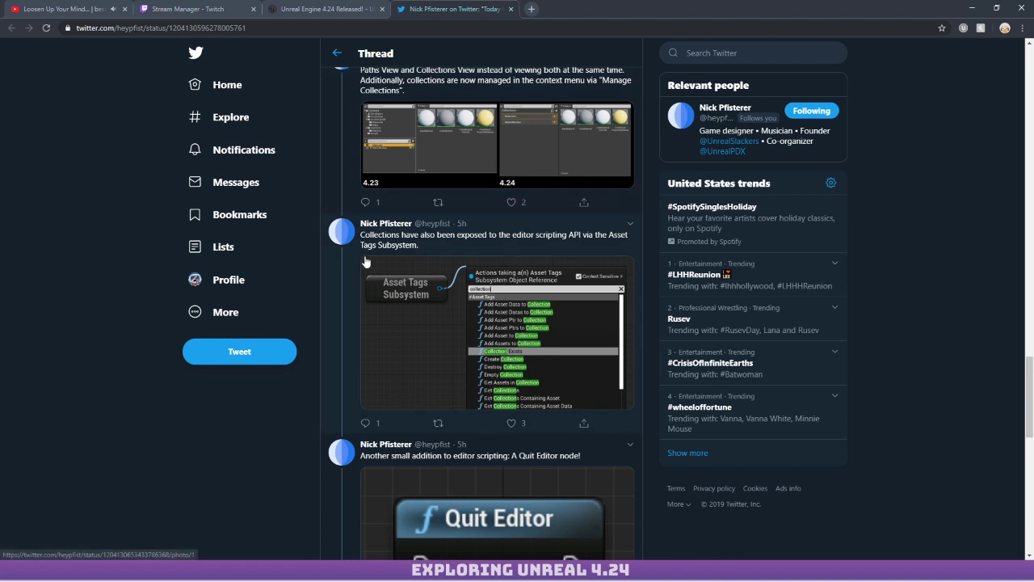
Enlarge the Asset Tags Subsystem screenshot to examine its collection nodes, and return to the thread.
{"action": "right_click", "coordinate": [598, 239]}
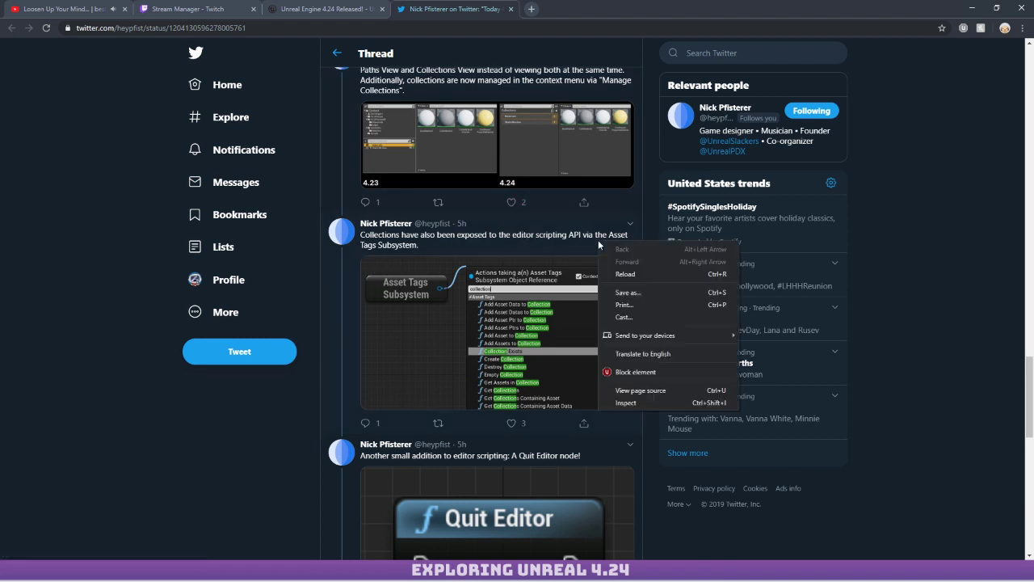
{"action": "left_click", "coordinate": [484, 287]}
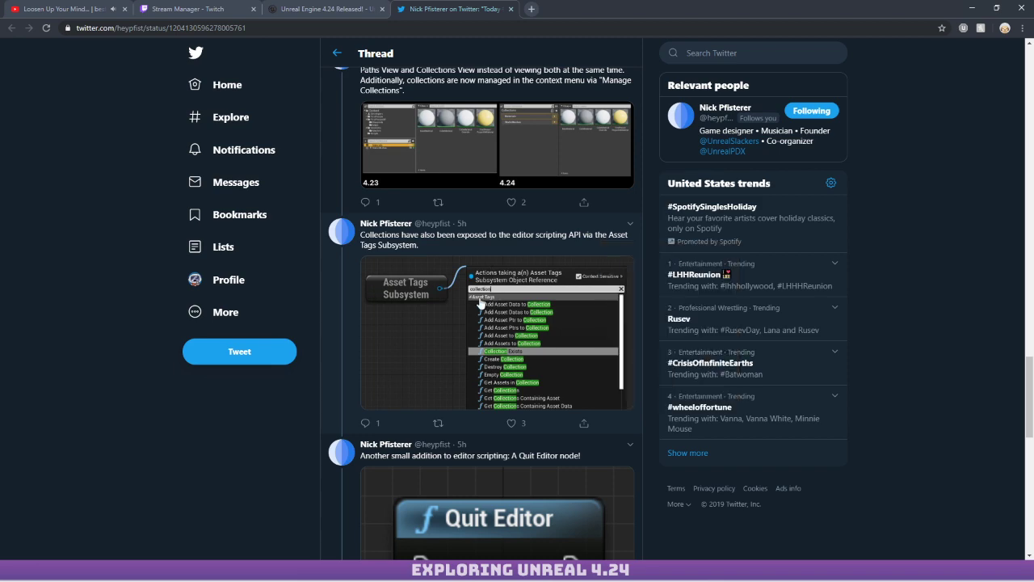
{"action": "left_click", "coordinate": [475, 297]}
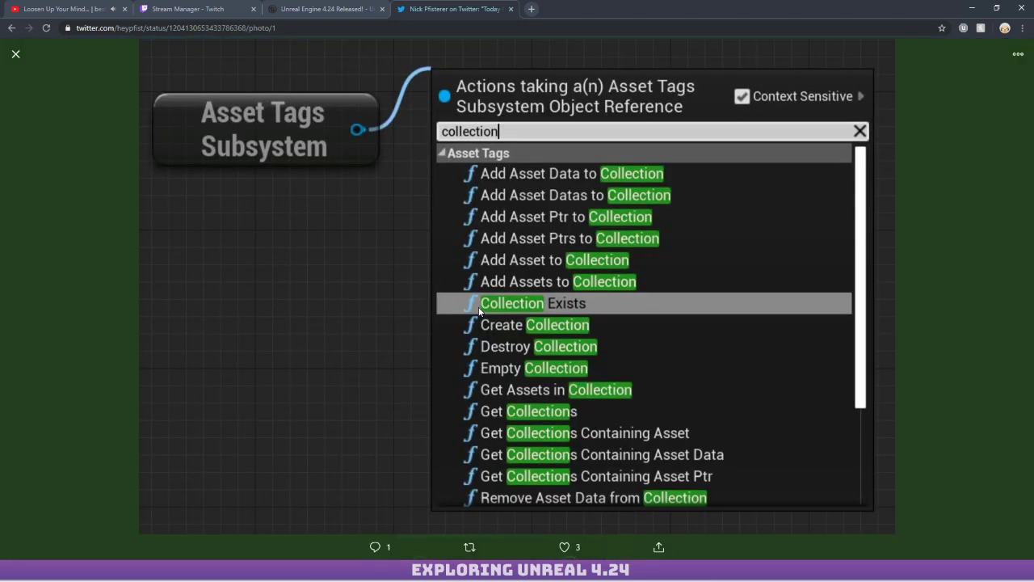
{"action": "left_click", "coordinate": [937, 284]}
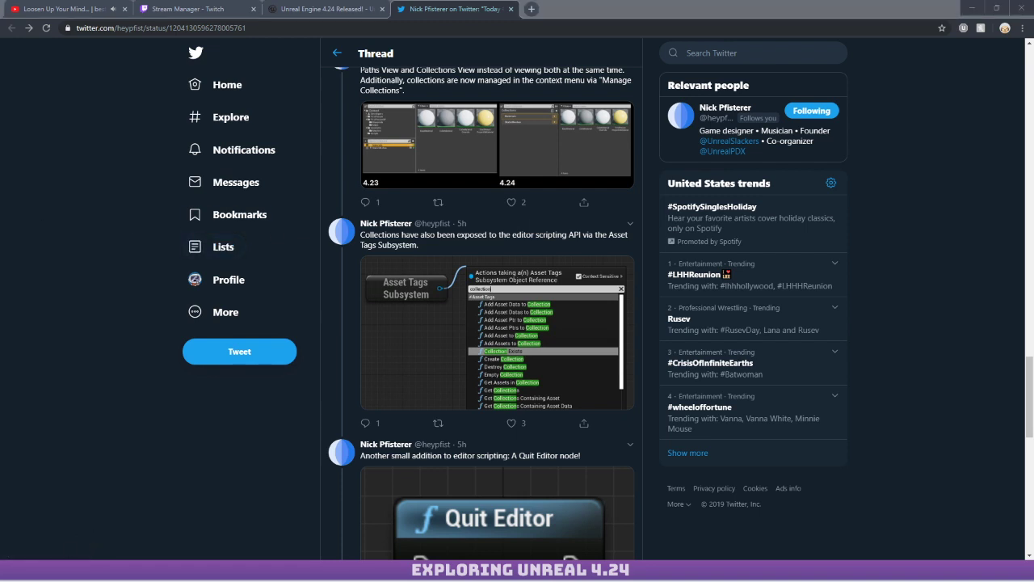
{"action": "mouse_move", "coordinate": [43, 554]}
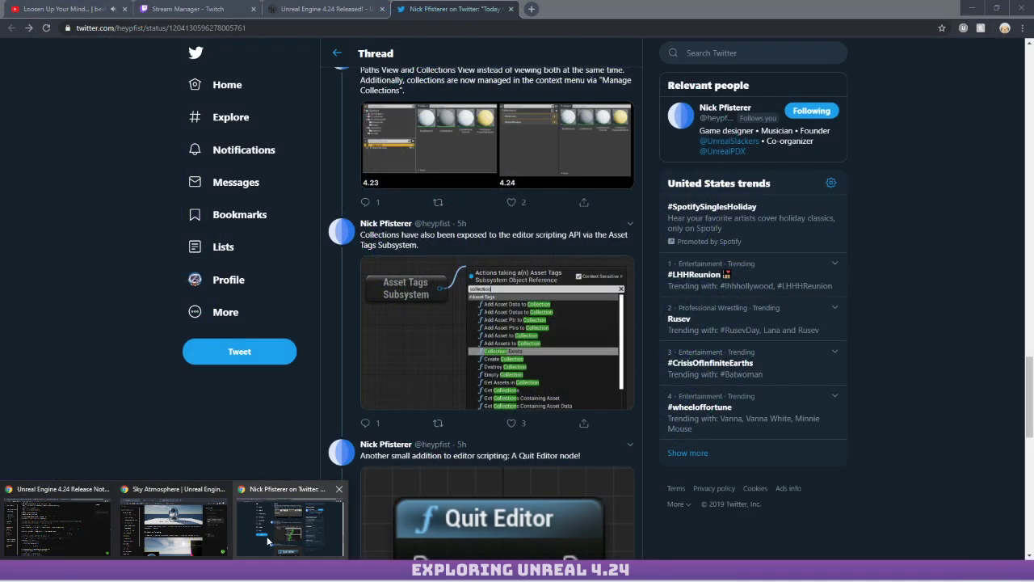
{"action": "left_click", "coordinate": [267, 535]}
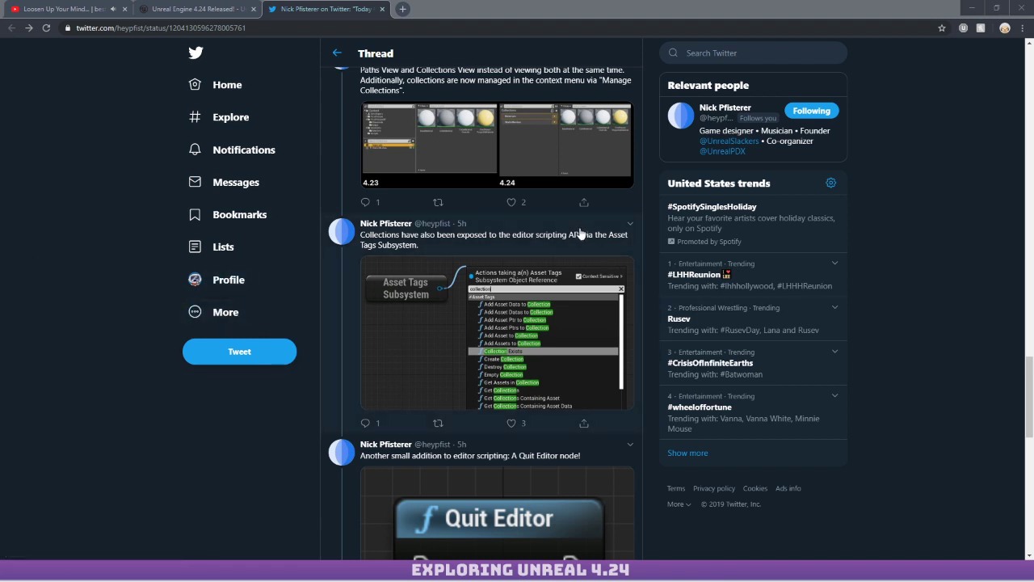
Read the rest of the thread on Quit Editor, camera mesh visibility, Get Components by Interface and Combo Box Is Open, and go back up to earlier tweets.
{"action": "scroll", "coordinate": [579, 233], "scroll_direction": "down", "scroll_amount": 2}
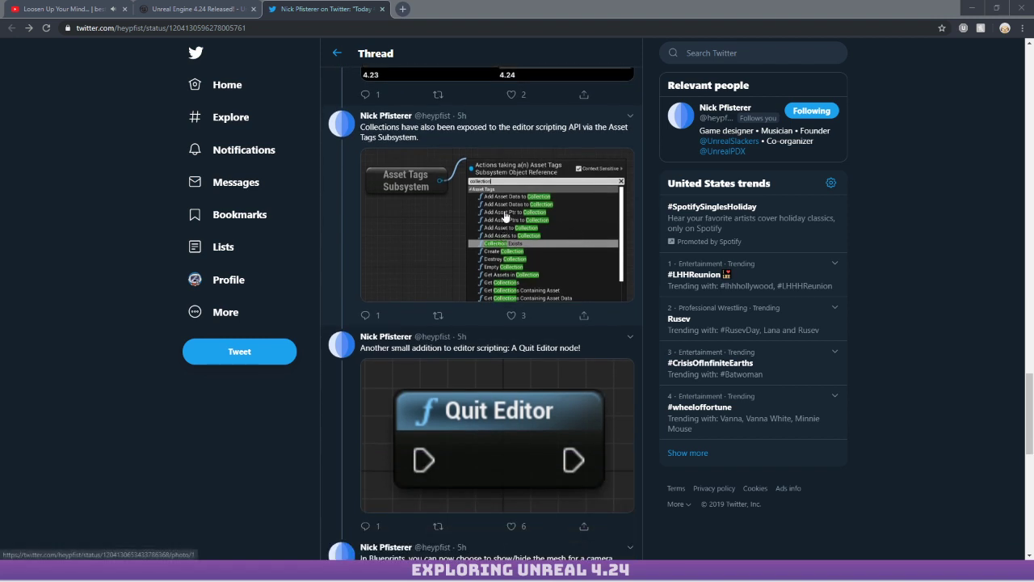
{"action": "scroll", "coordinate": [478, 164], "scroll_direction": "down", "scroll_amount": 3}
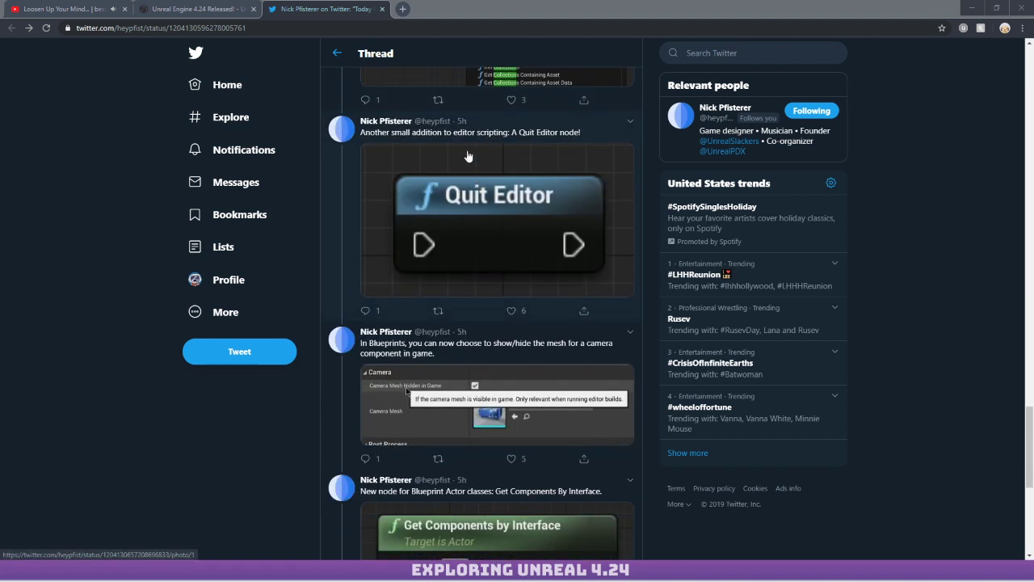
{"action": "scroll", "coordinate": [315, 181], "scroll_direction": "down", "scroll_amount": 1}
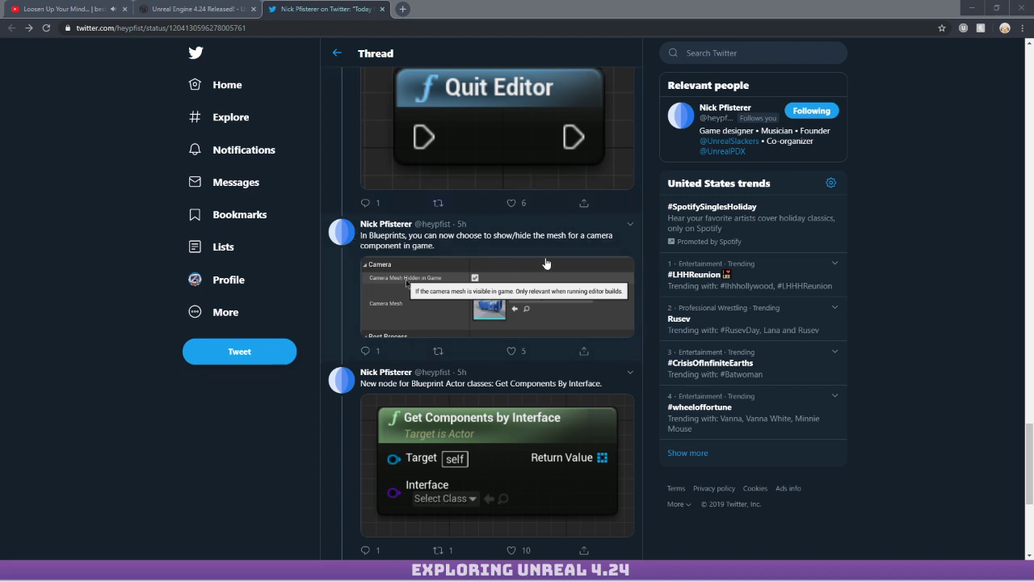
{"action": "scroll", "coordinate": [523, 175], "scroll_direction": "down", "scroll_amount": 1}
{"action": "scroll", "coordinate": [522, 175], "scroll_direction": "down", "scroll_amount": 2}
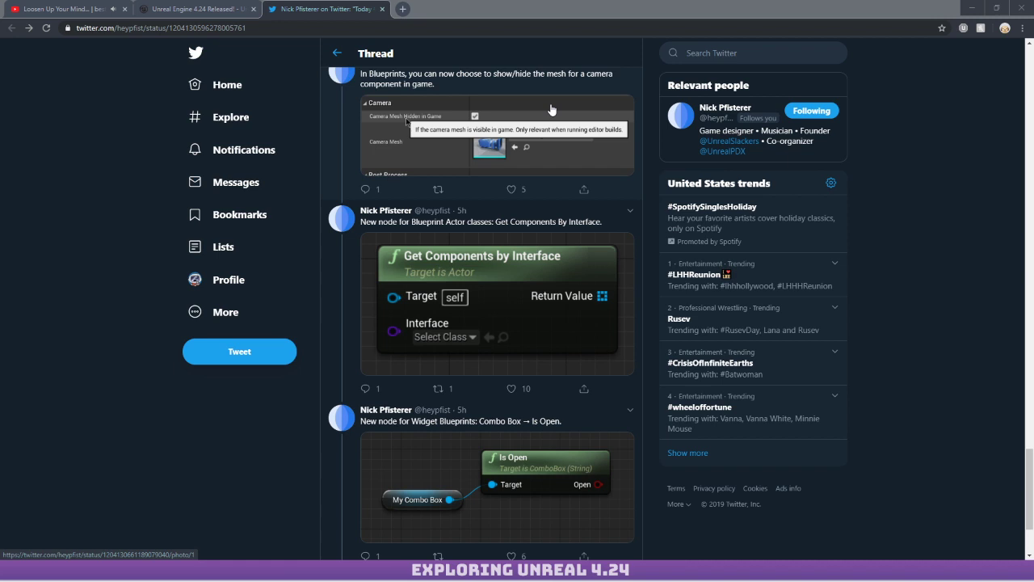
{"action": "scroll", "coordinate": [546, 118], "scroll_direction": "down", "scroll_amount": 2}
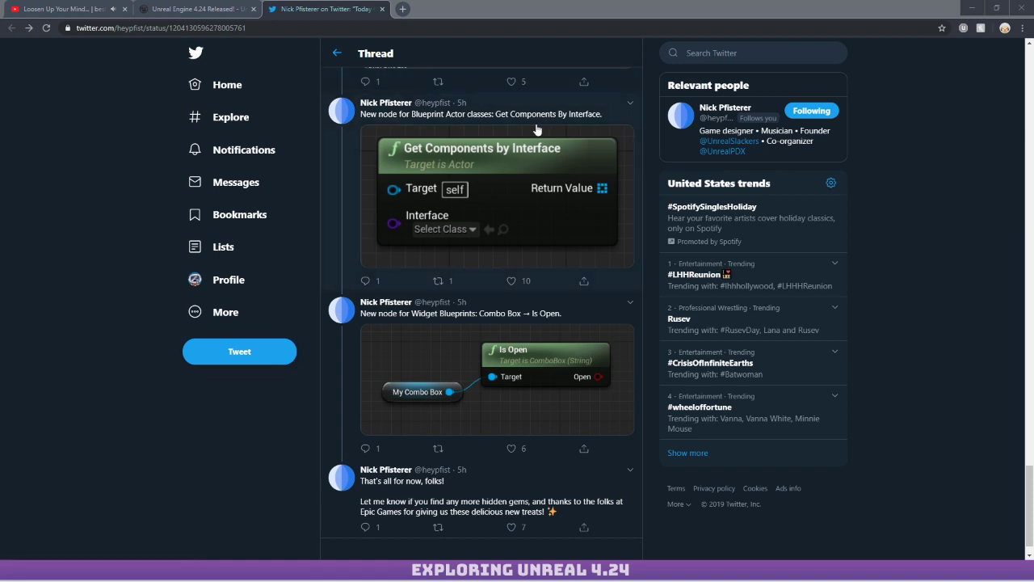
{"action": "scroll", "coordinate": [537, 130], "scroll_direction": "down", "scroll_amount": 1}
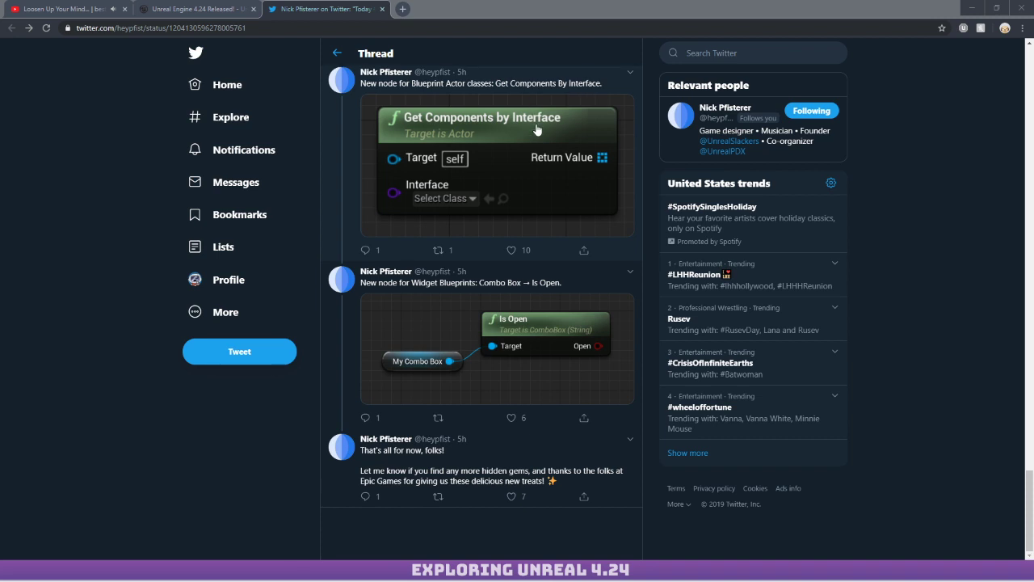
{"action": "scroll", "coordinate": [530, 134], "scroll_direction": "up", "scroll_amount": 8}
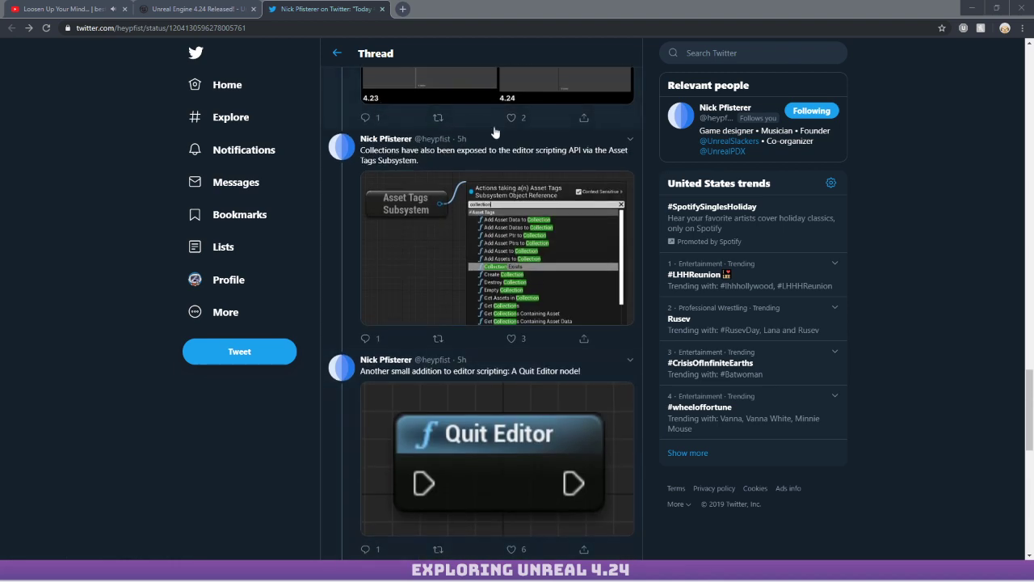
{"action": "scroll", "coordinate": [497, 131], "scroll_direction": "up", "scroll_amount": 15}
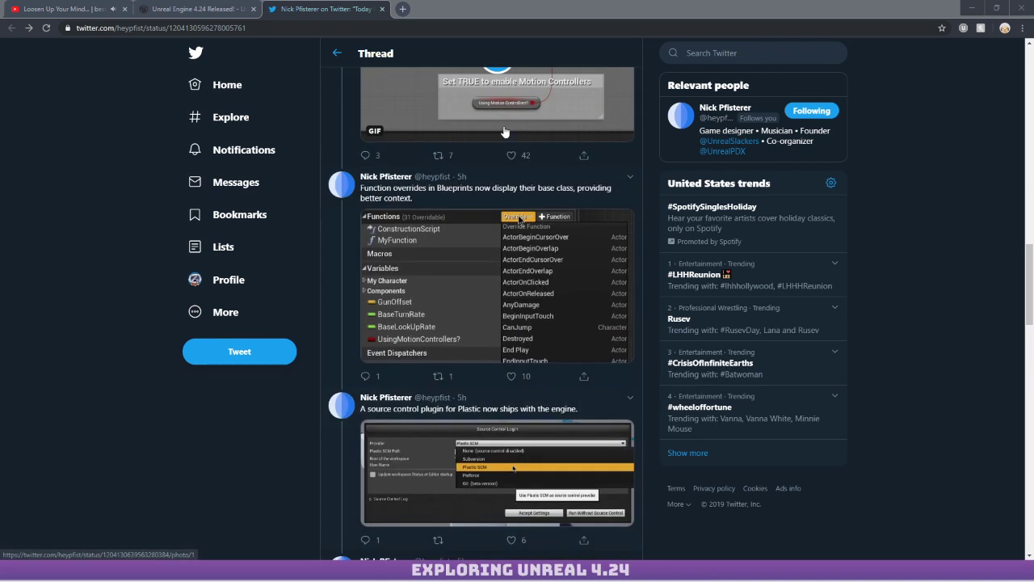
{"action": "scroll", "coordinate": [504, 132], "scroll_direction": "up", "scroll_amount": 3}
Inspect the level in the other AhHhLava editor window, and return to the Android ES3.1 preview to view the lava and title text.
{"action": "left_click", "coordinate": [499, 162]}
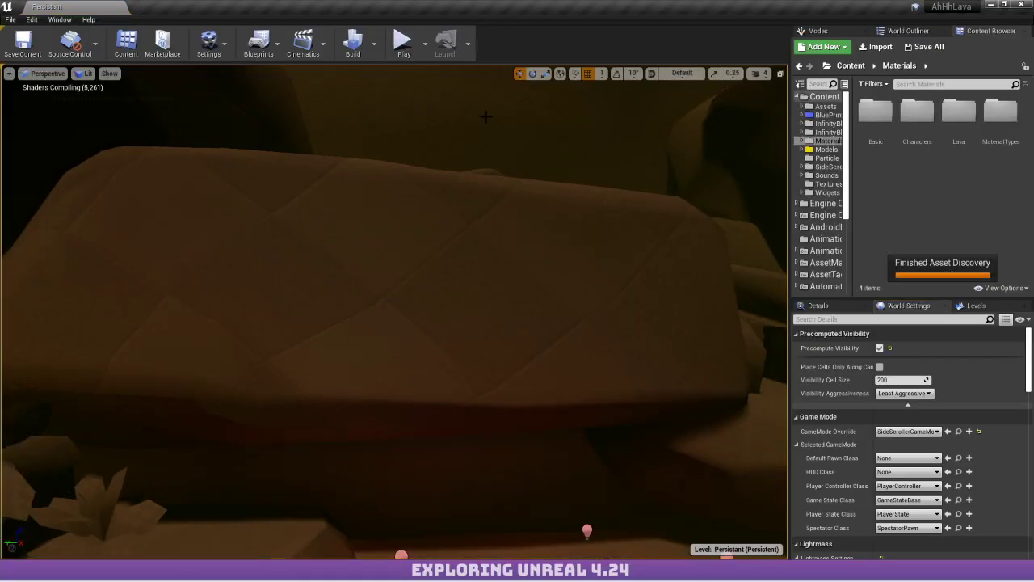
{"action": "right_click_drag", "start_coordinate": [513, 243], "coordinate": [537, 275]}
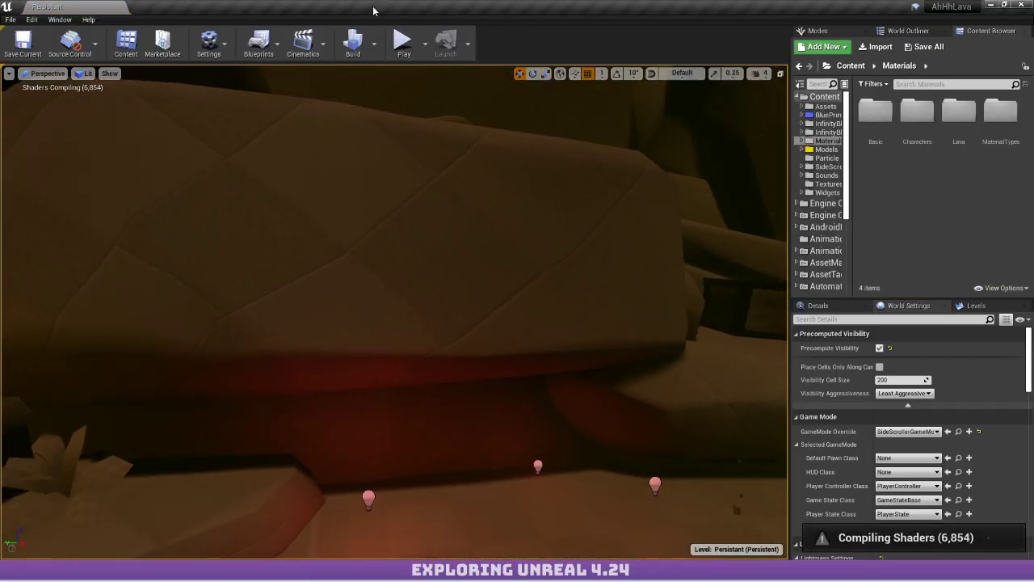
{"action": "left_click_drag", "start_coordinate": [374, 12], "coordinate": [376, 58]}
{"action": "left_click", "coordinate": [679, 60]}
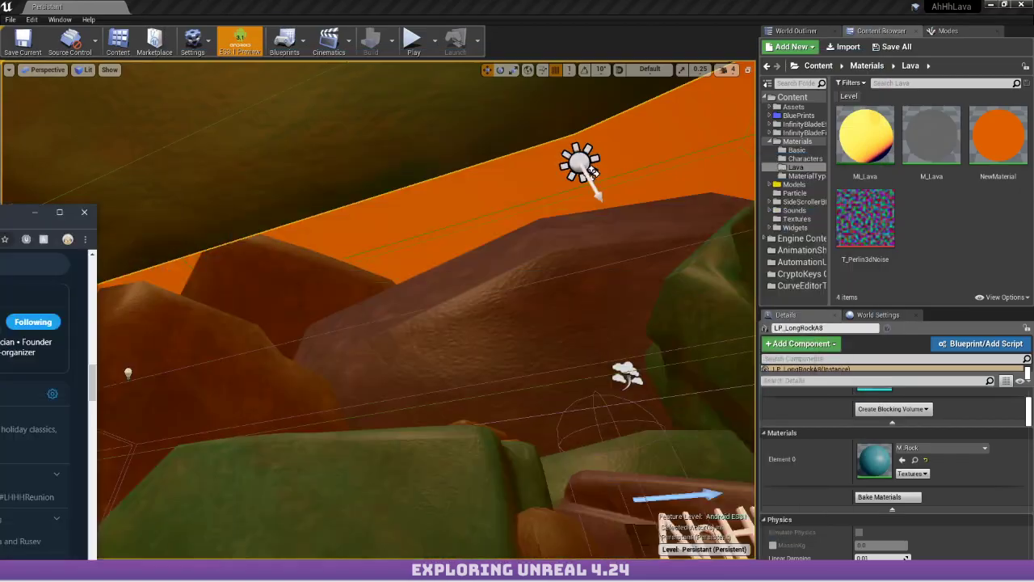
{"action": "right_click_drag", "start_coordinate": [367, 210], "coordinate": [340, 266]}
{"action": "key", "text": "w"}
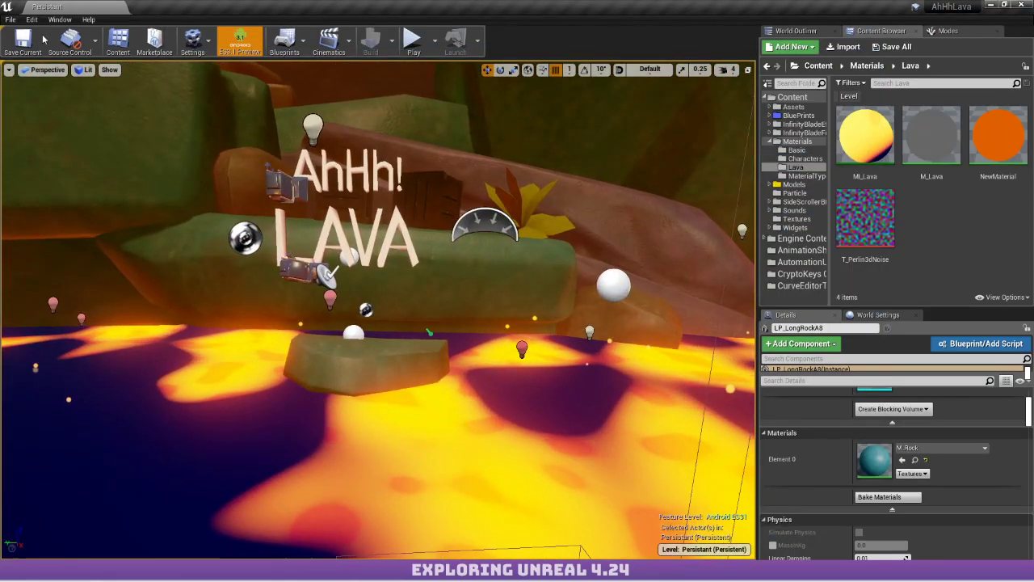
Package the project for Android (Multi:ASTC,ATC,ETC2,ETC1) into the Android_Multi folder inside MinTest.
{"action": "left_click", "coordinate": [10, 19]}
{"action": "mouse_move", "coordinate": [48, 220]}
{"action": "mouse_move", "coordinate": [153, 220]}
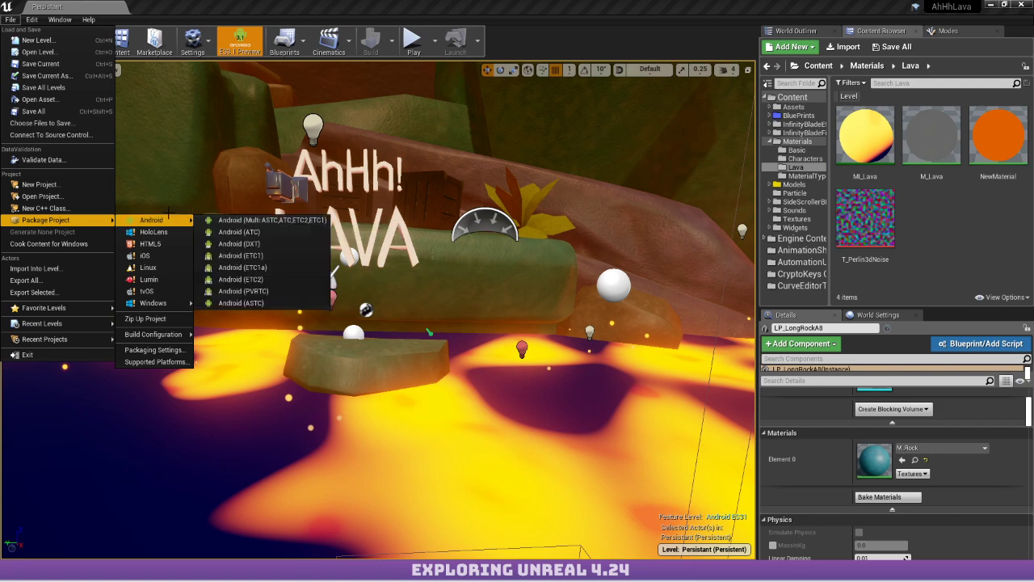
{"action": "left_click", "coordinate": [305, 222]}
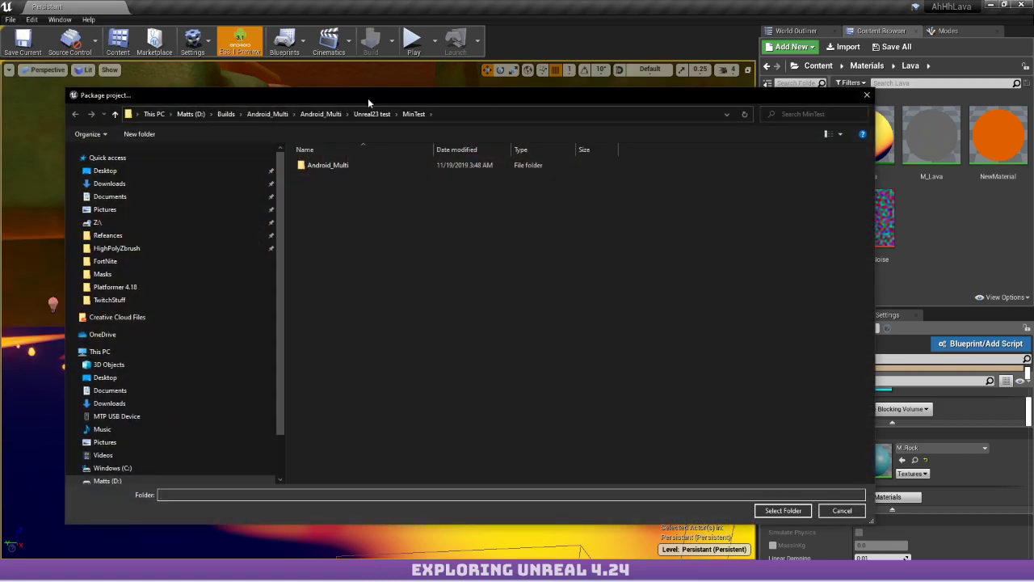
{"action": "left_click", "coordinate": [326, 166]}
{"action": "double_click", "coordinate": [336, 165]}
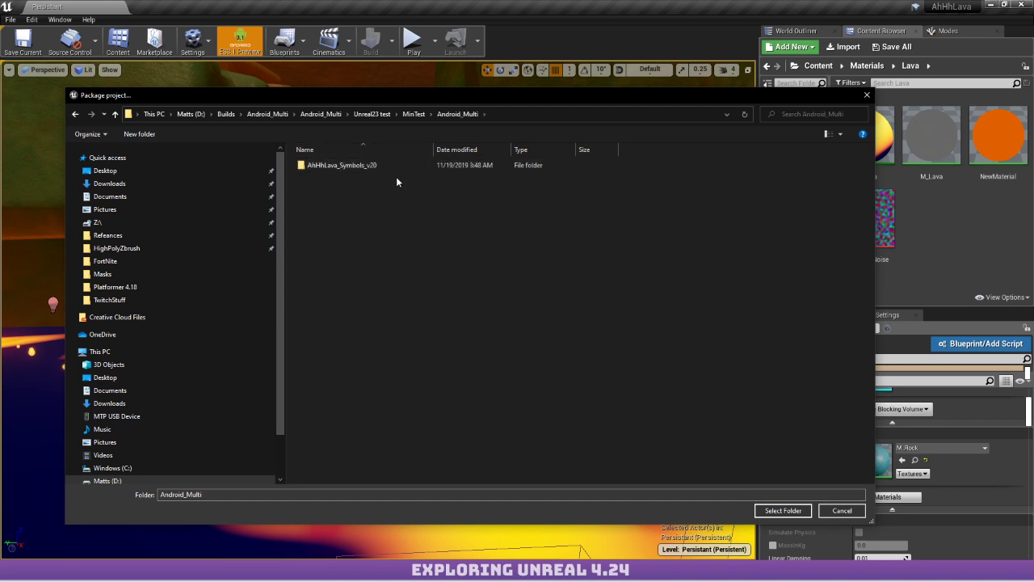
{"action": "key", "text": "alt+Left"}
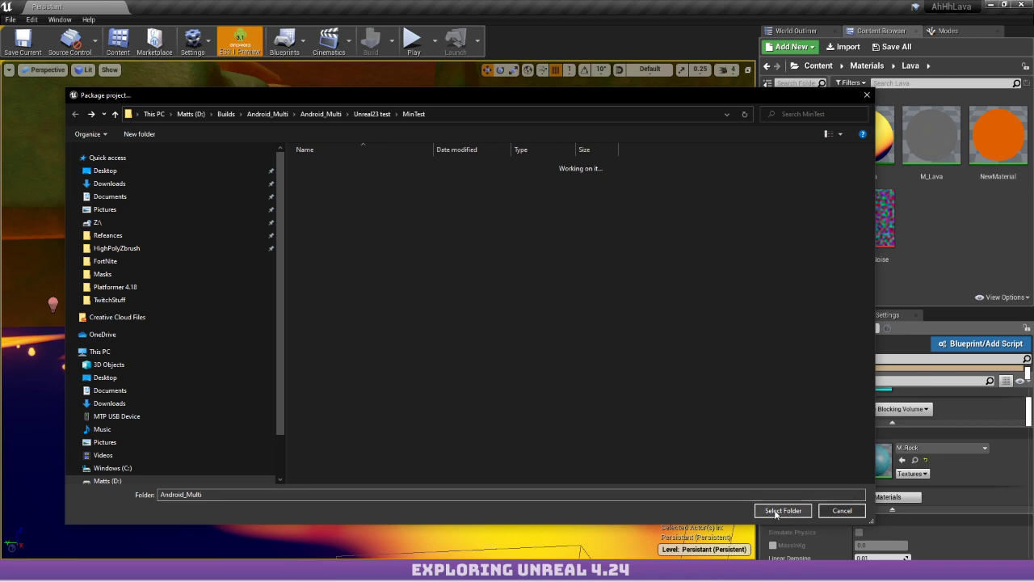
{"action": "left_click", "coordinate": [773, 511]}
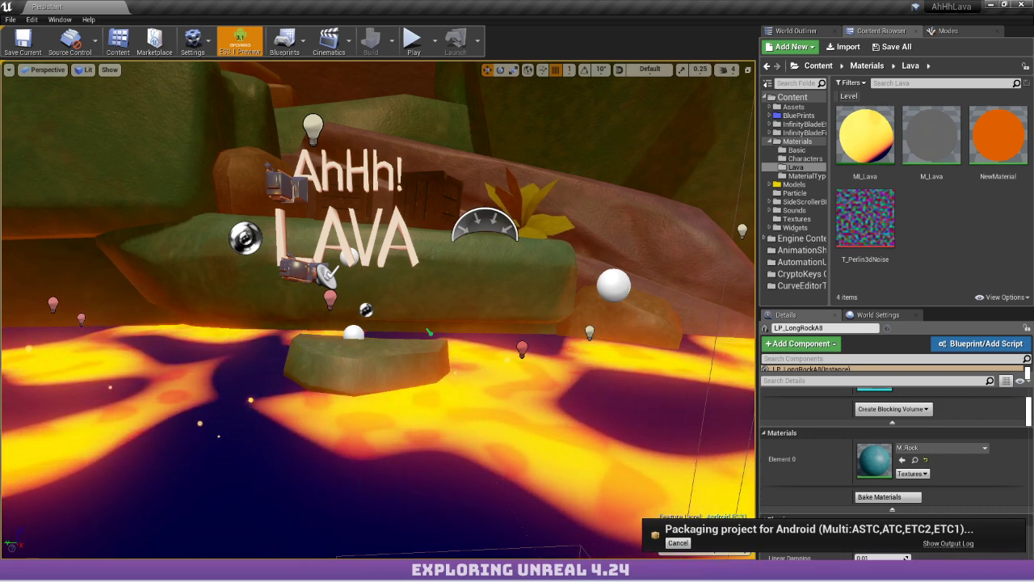
Move the AhHhLava editor window aside, switch to the Epic Games Launcher and browse its Library down to the vault.
{"action": "left_click_drag", "start_coordinate": [376, 5], "coordinate": [543, 262]}
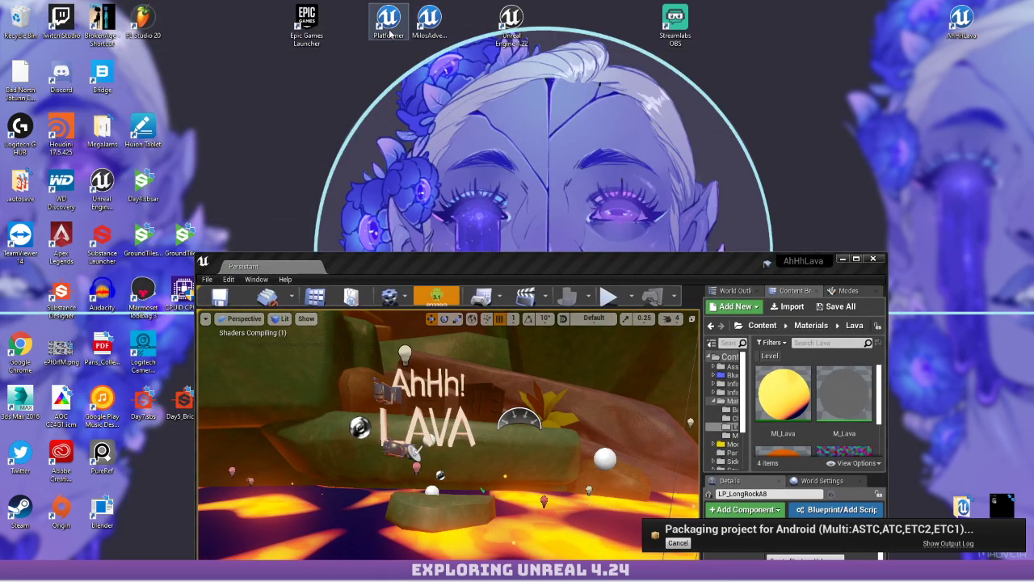
{"action": "double_click", "coordinate": [296, 18]}
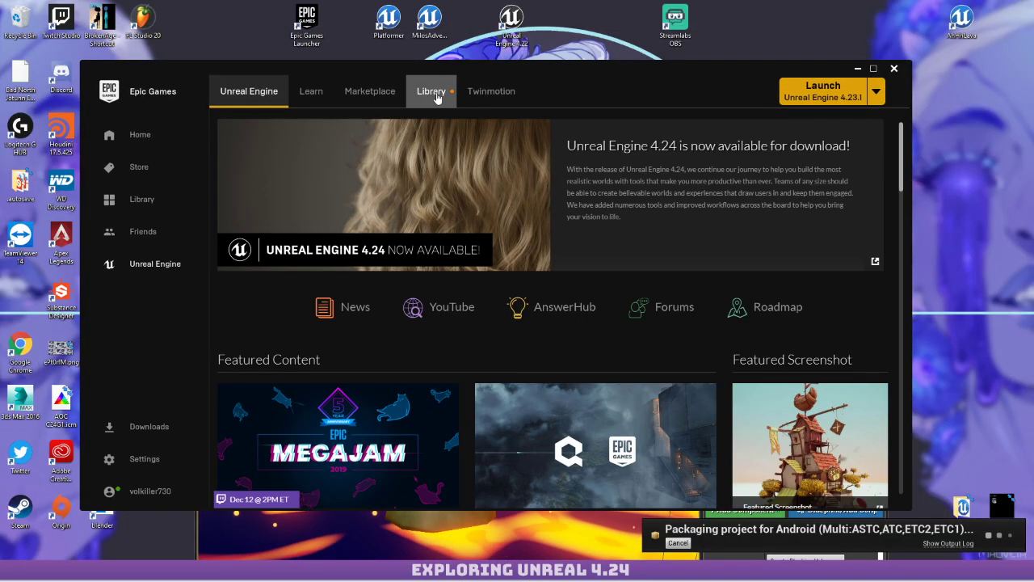
{"action": "left_click", "coordinate": [430, 89]}
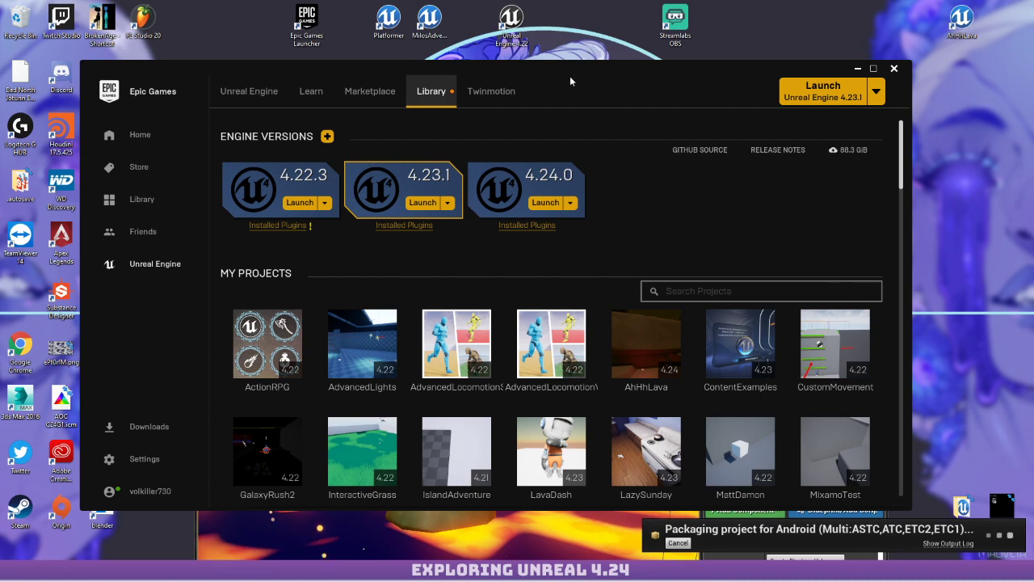
{"action": "double_click", "coordinate": [569, 76]}
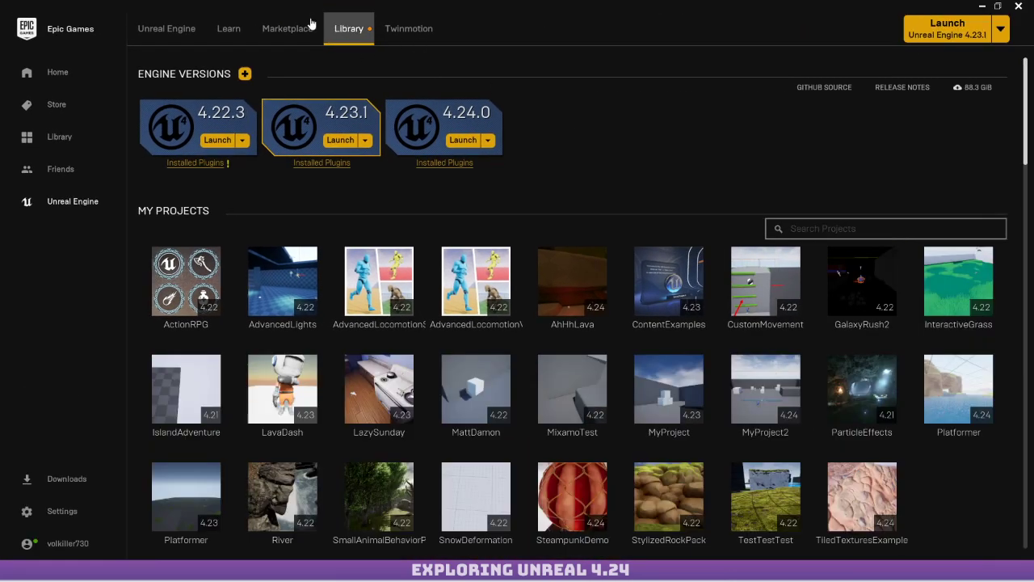
{"action": "scroll", "coordinate": [591, 185], "scroll_direction": "down", "scroll_amount": 10}
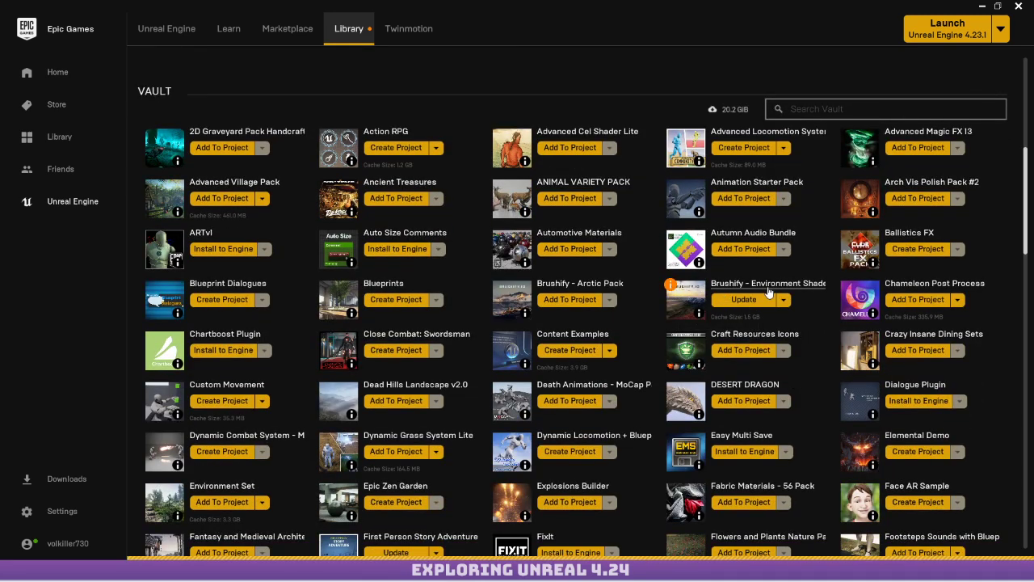
Open the Brushify - Environment Shaders Pack page and examine its preview images, description and technical details.
{"action": "left_click", "coordinate": [768, 287]}
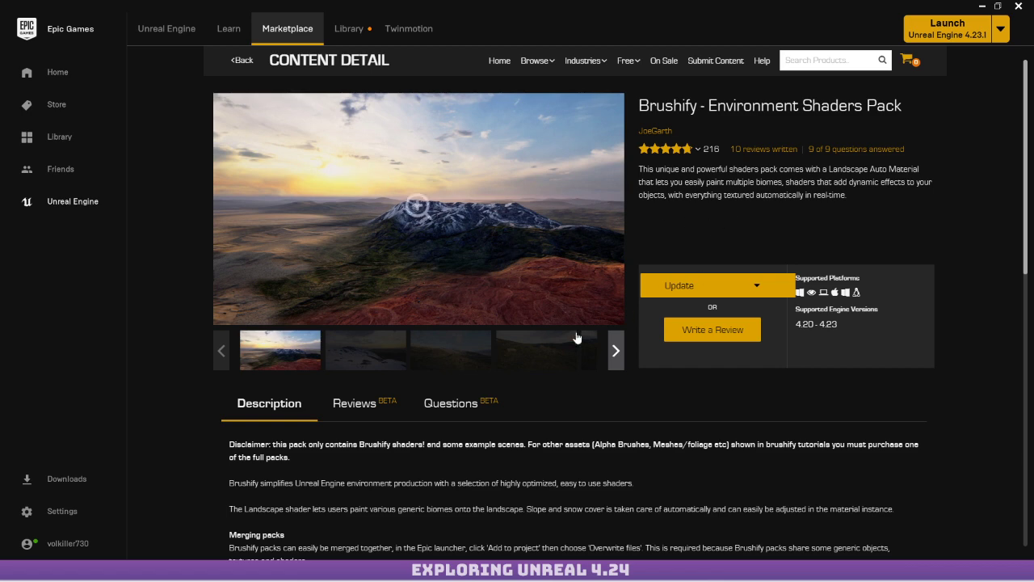
{"action": "left_click", "coordinate": [401, 356]}
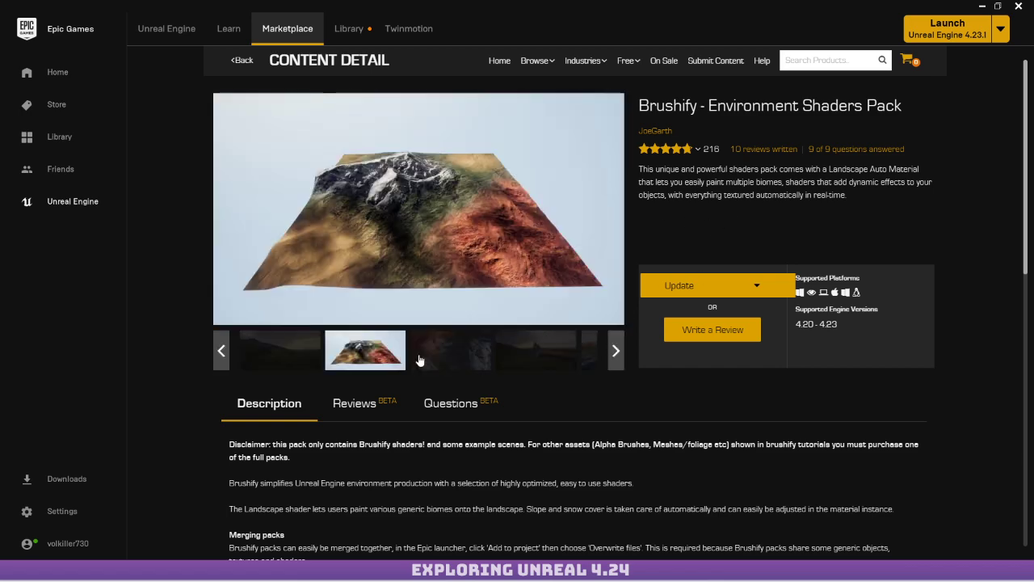
{"action": "left_click", "coordinate": [452, 354]}
{"action": "scroll", "coordinate": [438, 223], "scroll_direction": "down", "scroll_amount": 3}
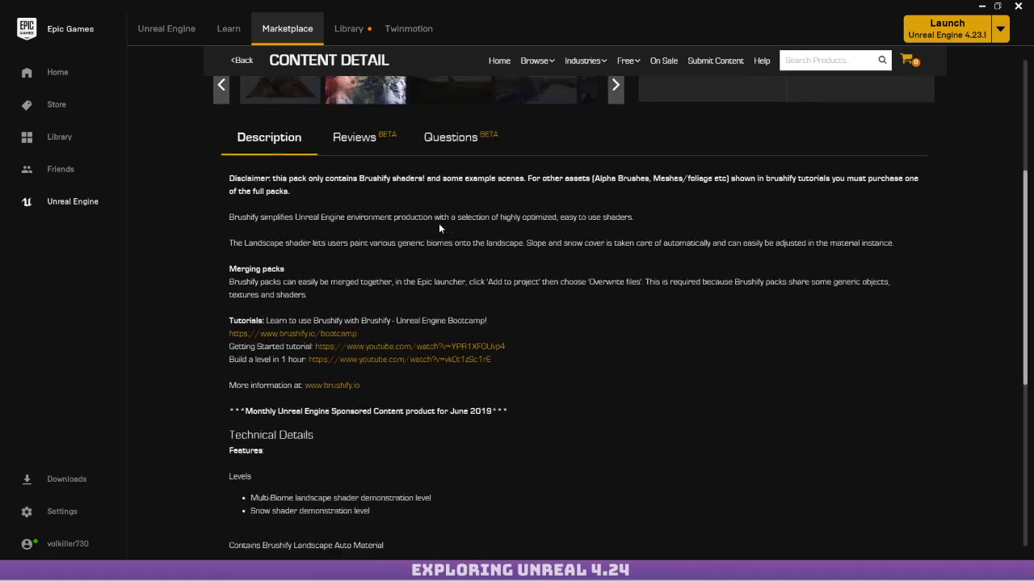
{"action": "scroll", "coordinate": [440, 228], "scroll_direction": "down", "scroll_amount": 1}
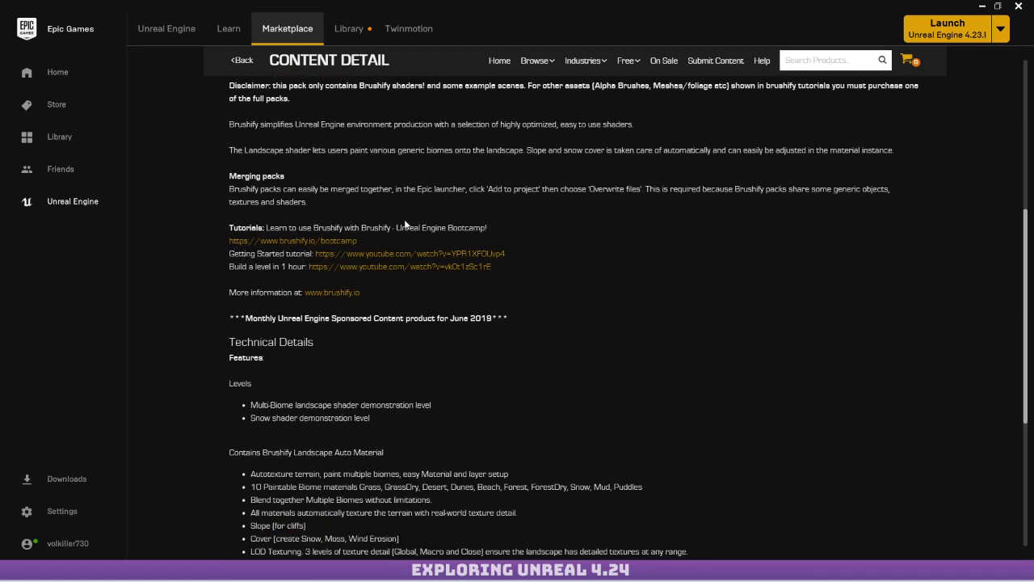
{"action": "scroll", "coordinate": [477, 280], "scroll_direction": "down", "scroll_amount": 3}
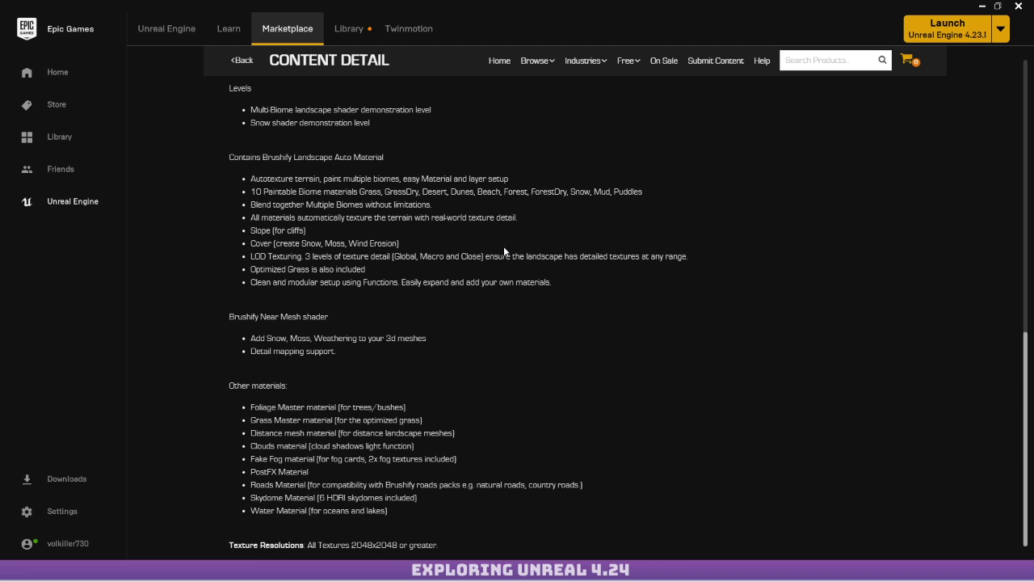
{"action": "scroll", "coordinate": [503, 248], "scroll_direction": "up", "scroll_amount": 2}
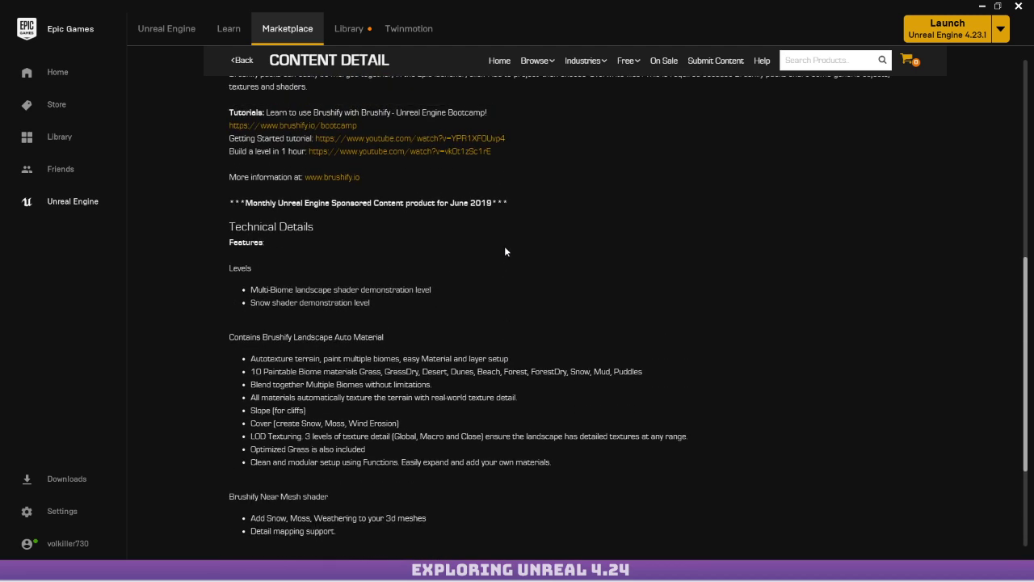
{"action": "scroll", "coordinate": [505, 251], "scroll_direction": "up", "scroll_amount": 3}
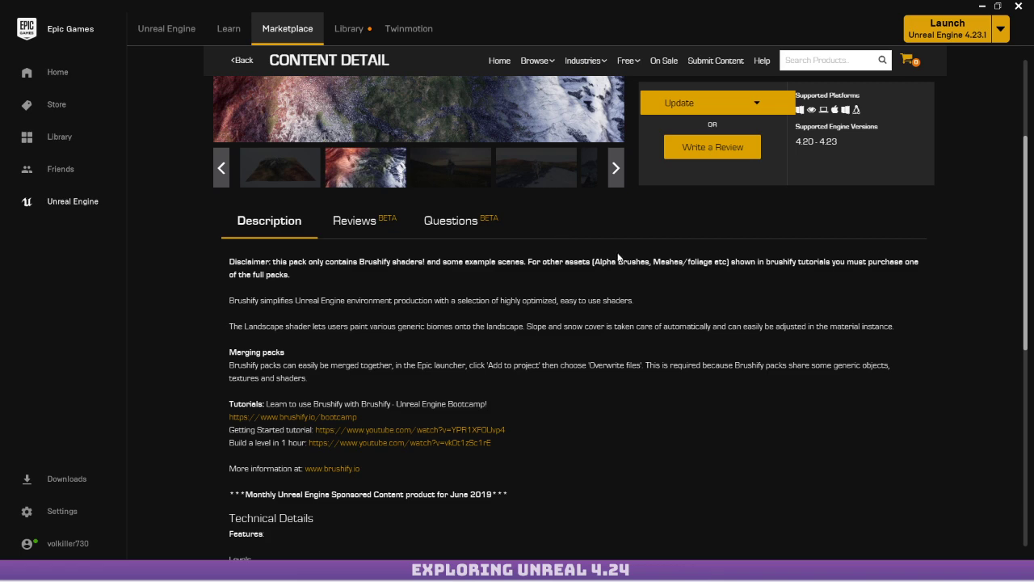
{"action": "scroll", "coordinate": [617, 257], "scroll_direction": "up", "scroll_amount": 2}
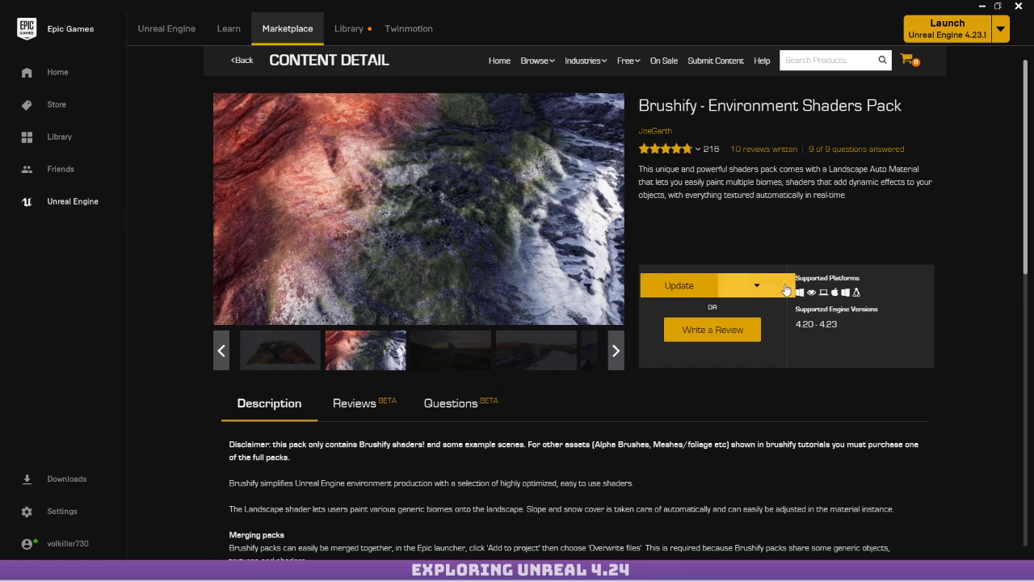
Remove the locally cached copy of the Brushify - Environment Shaders Pack and return to the Library.
{"action": "left_click", "coordinate": [756, 285]}
{"action": "left_click", "coordinate": [731, 331]}
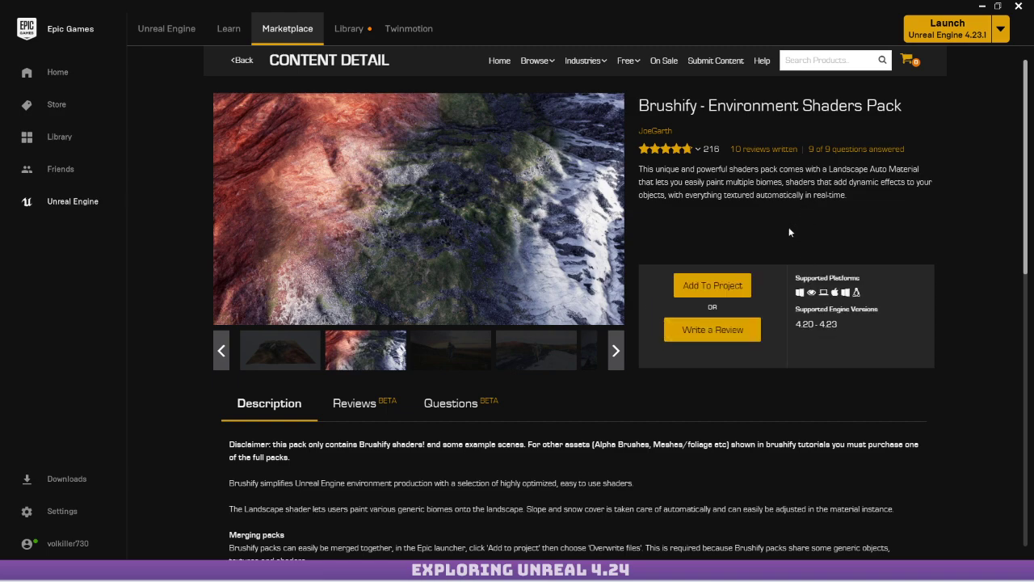
{"action": "left_click", "coordinate": [348, 28]}
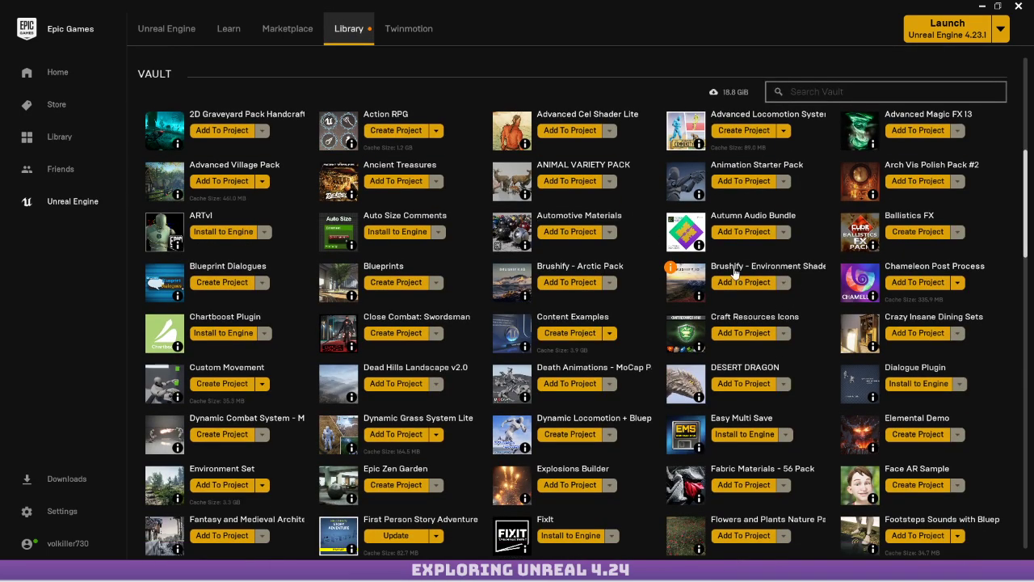
Look through the owned content packs in the vault, from Brushify to the end of the list.
{"action": "scroll", "coordinate": [780, 230], "scroll_direction": "down", "scroll_amount": 2}
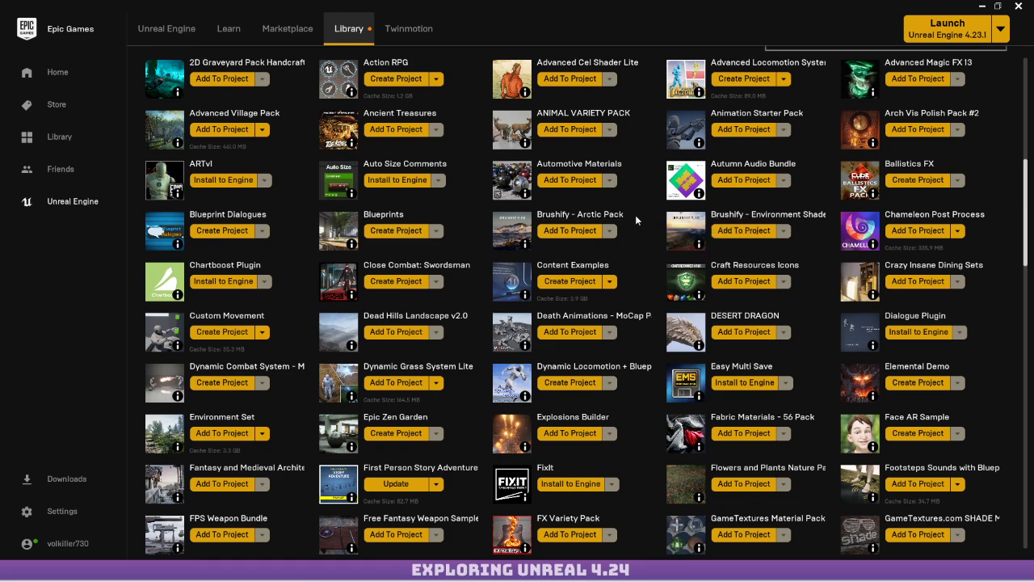
{"action": "scroll", "coordinate": [566, 190], "scroll_direction": "down", "scroll_amount": 8}
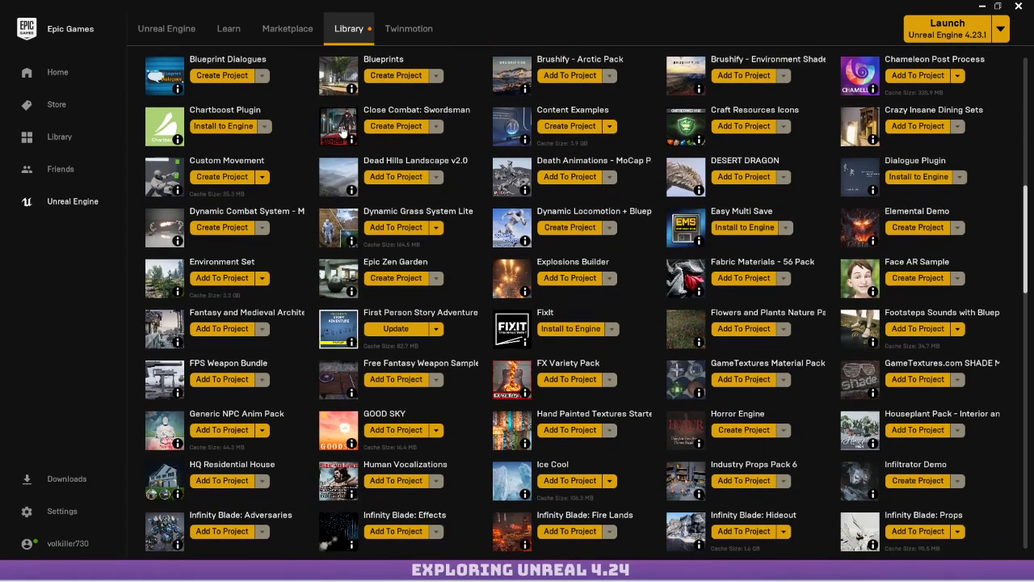
{"action": "scroll", "coordinate": [536, 207], "scroll_direction": "down", "scroll_amount": 3}
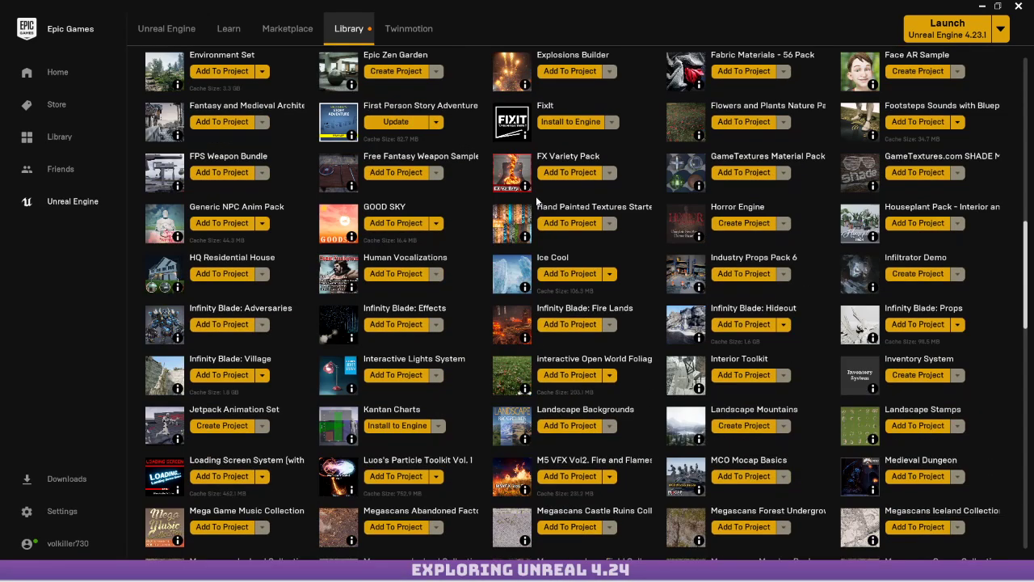
{"action": "scroll", "coordinate": [536, 202], "scroll_direction": "down", "scroll_amount": 6}
{"action": "scroll", "coordinate": [516, 204], "scroll_direction": "down", "scroll_amount": 3}
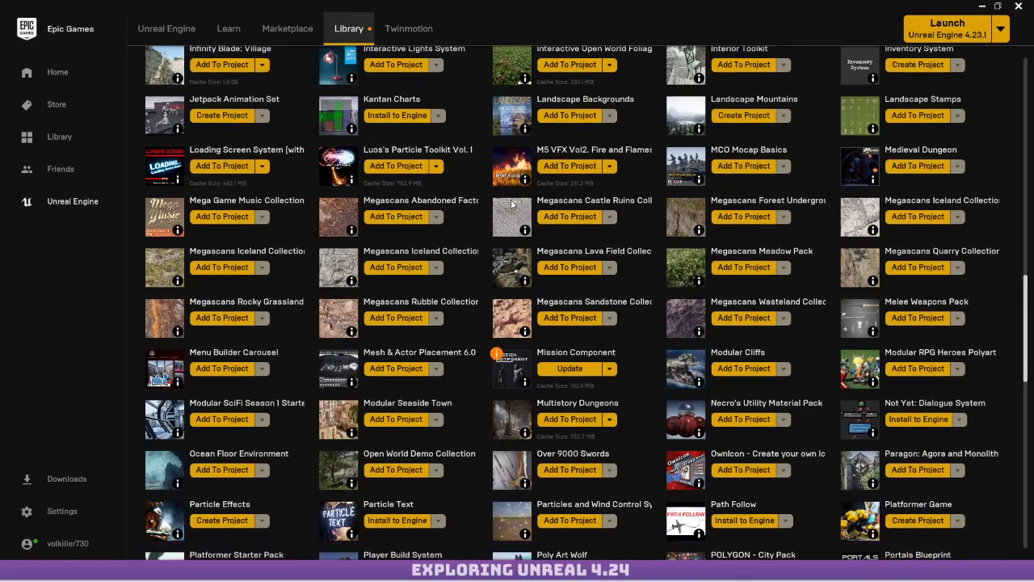
{"action": "scroll", "coordinate": [510, 210], "scroll_direction": "down", "scroll_amount": 3}
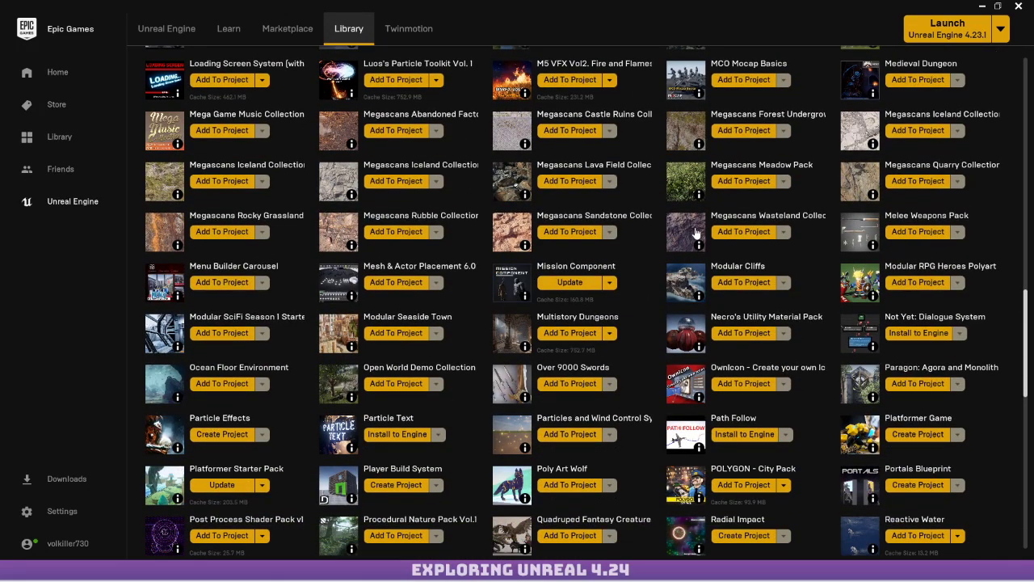
{"action": "scroll", "coordinate": [619, 216], "scroll_direction": "down", "scroll_amount": 11}
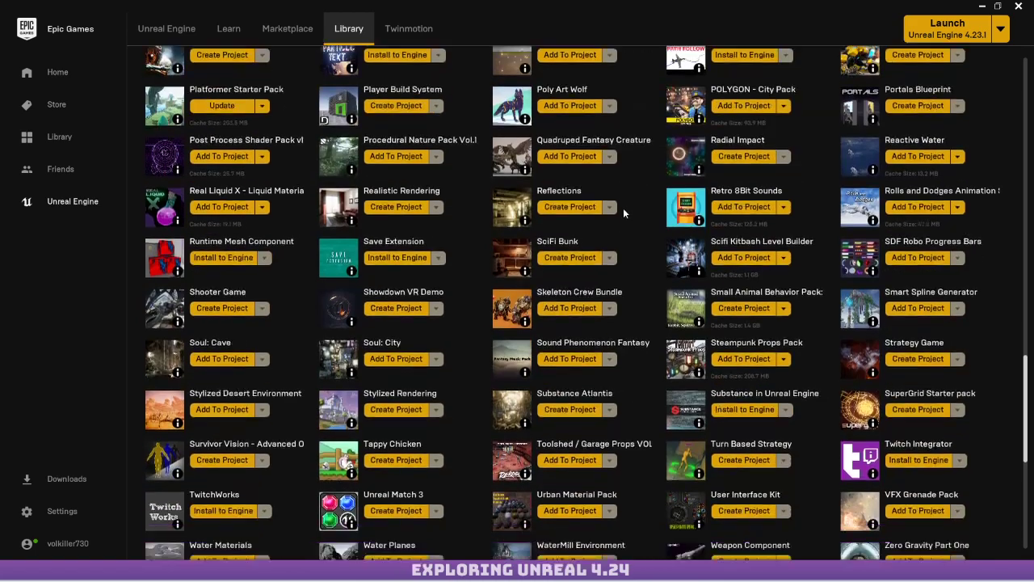
{"action": "scroll", "coordinate": [623, 208], "scroll_direction": "down", "scroll_amount": 5}
{"action": "scroll", "coordinate": [626, 202], "scroll_direction": "up", "scroll_amount": 6}
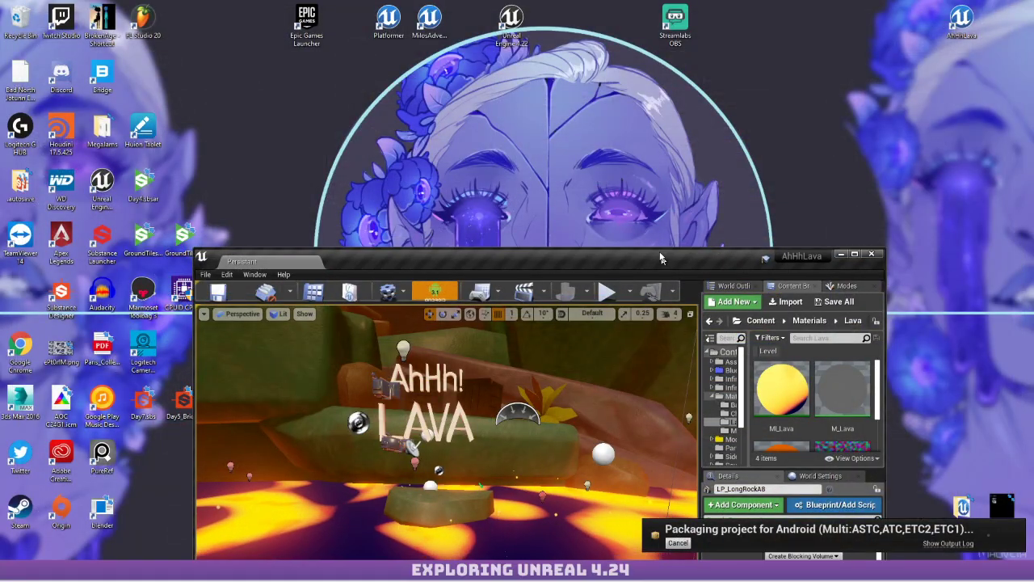
Open the LavaDash project from its desktop shortcut and load the NewWorld map.
{"action": "left_click_drag", "start_coordinate": [660, 257], "coordinate": [594, 290]}
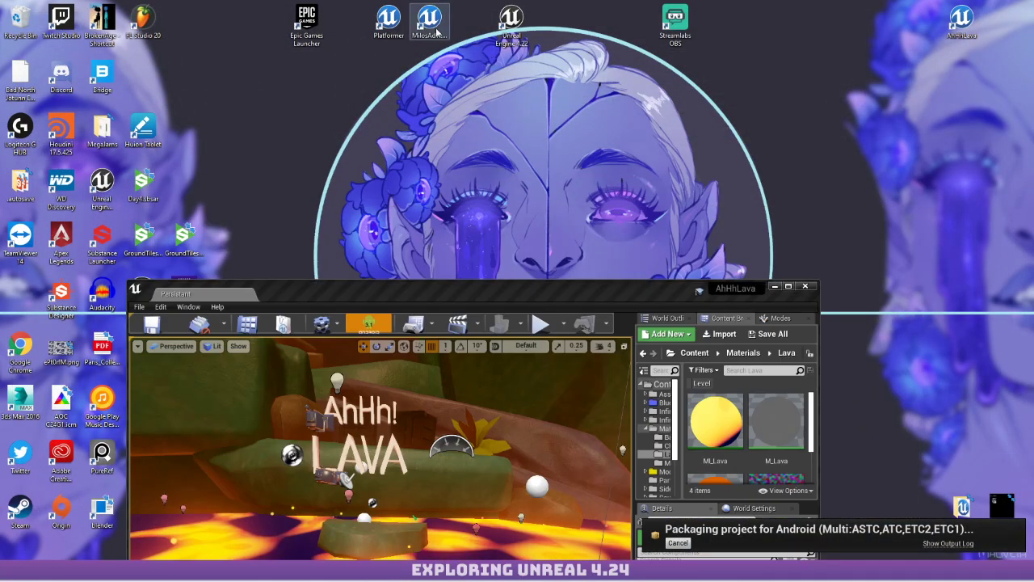
{"action": "double_click", "coordinate": [434, 20]}
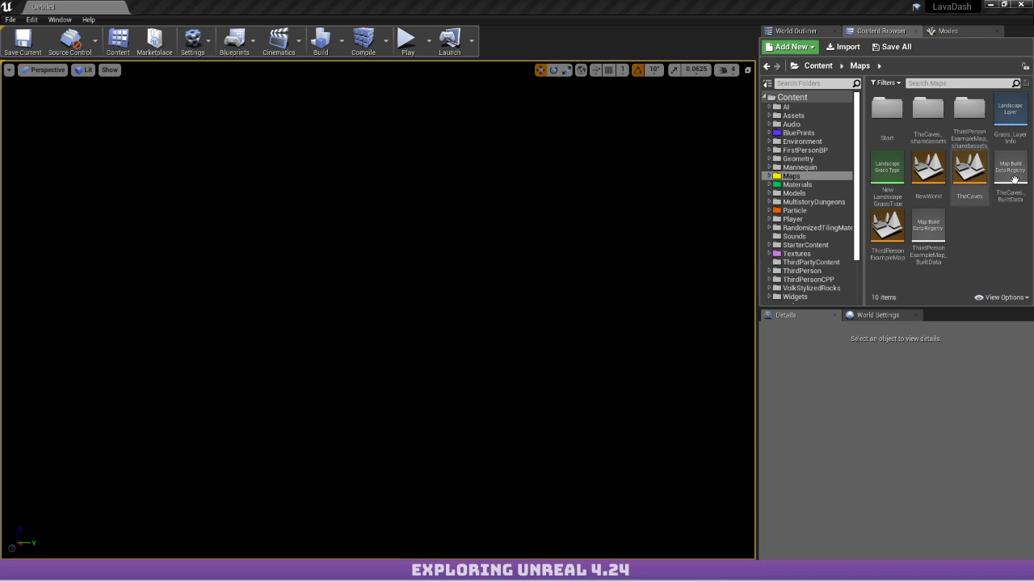
{"action": "double_click", "coordinate": [928, 168]}
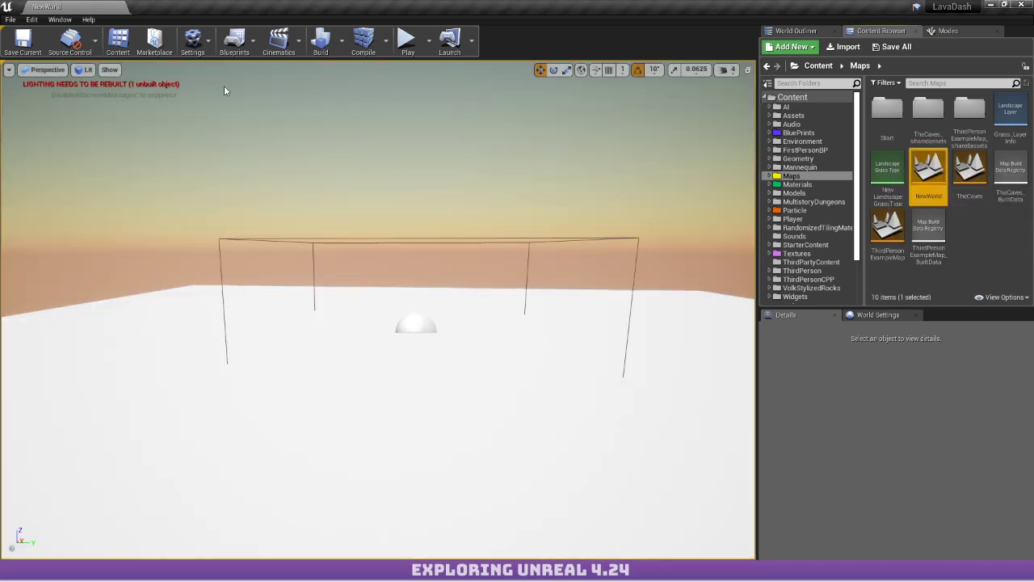
Play the NewWorld map, test the astronaut character by running in all directions and jumping, and stop the session.
{"action": "left_click", "coordinate": [407, 41]}
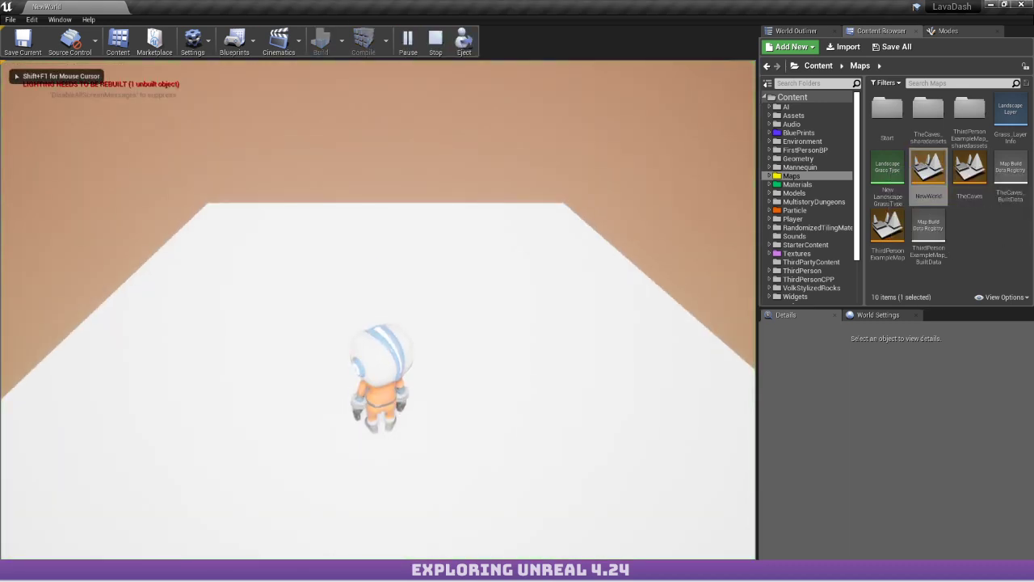
{"action": "key", "text": "s"}
{"action": "key", "text": "a"}
{"action": "key", "text": "d"}
{"action": "key", "text": "s"}
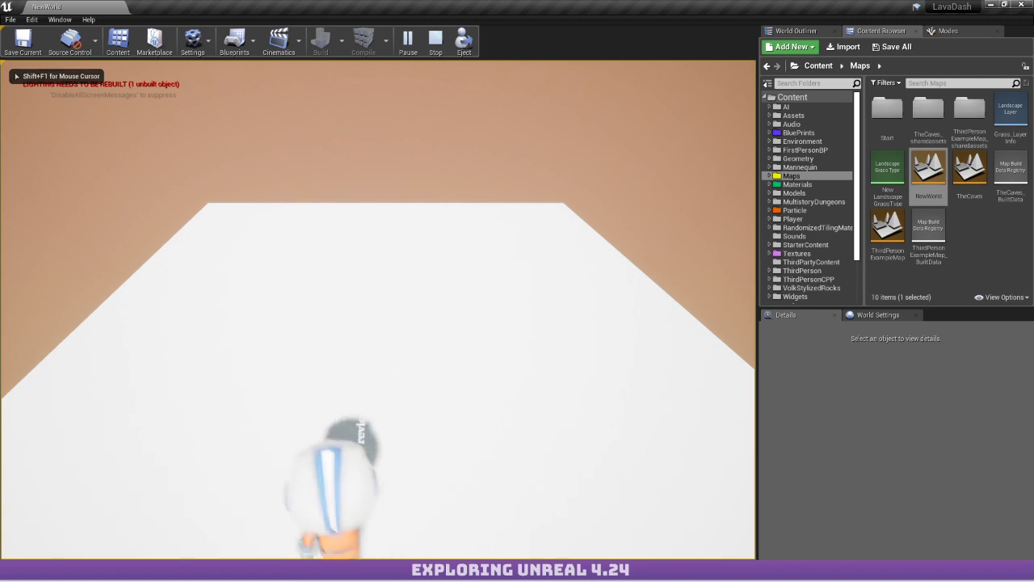
{"action": "key", "text": "w"}
{"action": "key", "text": "space"}
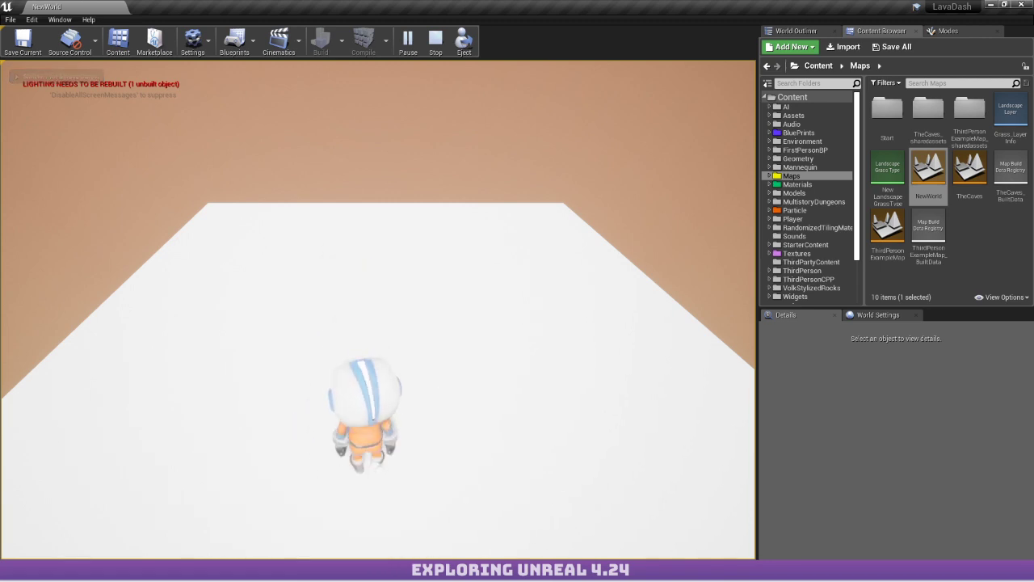
{"action": "key", "text": "d"}
{"action": "key", "text": "s"}
{"action": "key", "text": "a"}
{"action": "key", "text": "w"}
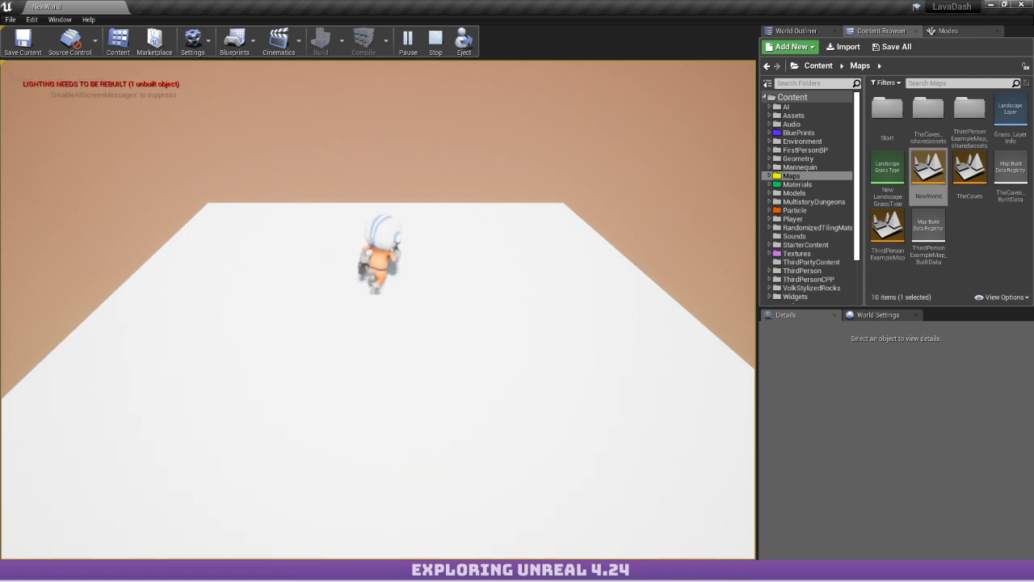
{"action": "key", "text": "w"}
{"action": "key", "text": "Escape"}
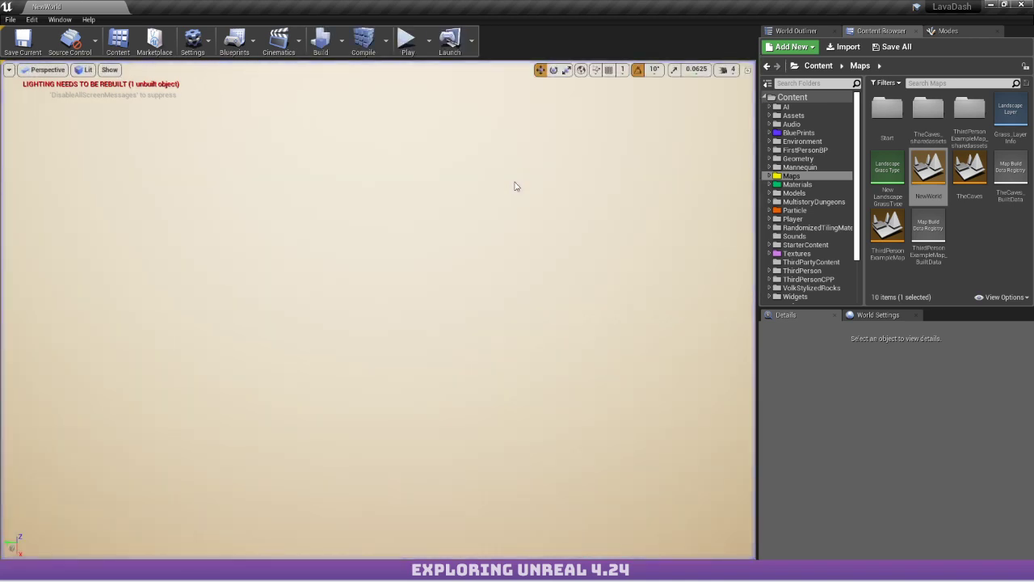
Fly the editor camera around NewWorld, and play the map again to test the character's forward and backward running before stopping.
{"action": "right_click_drag", "start_coordinate": [514, 185], "coordinate": [501, 339]}
{"action": "key", "text": "s"}
{"action": "key", "text": "w"}
{"action": "right_click_drag", "start_coordinate": [647, 315], "coordinate": [575, 247]}
{"action": "key", "text": "d"}
{"action": "left_click", "coordinate": [408, 42]}
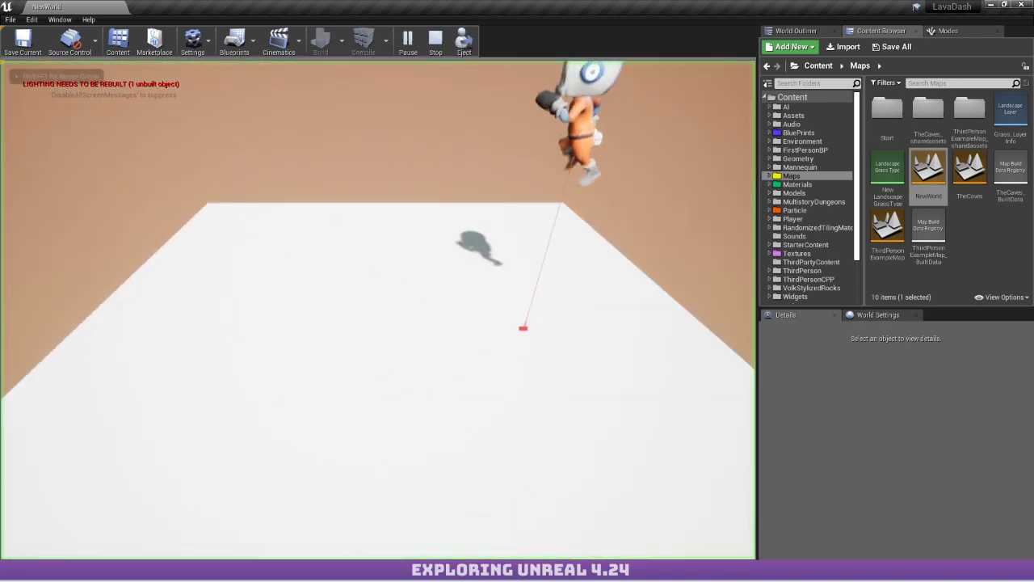
{"action": "key", "text": "w"}
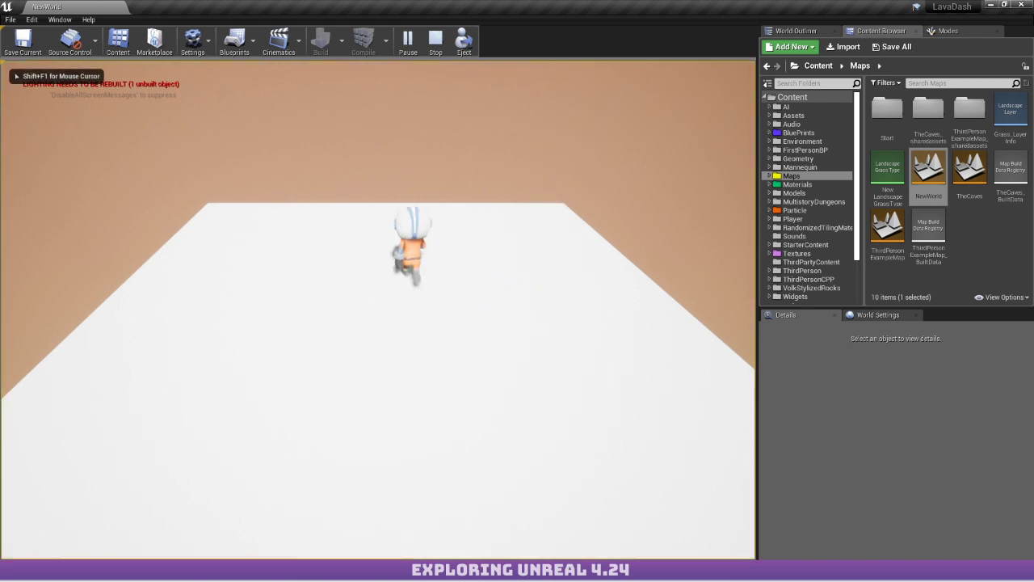
{"action": "key", "text": "s"}
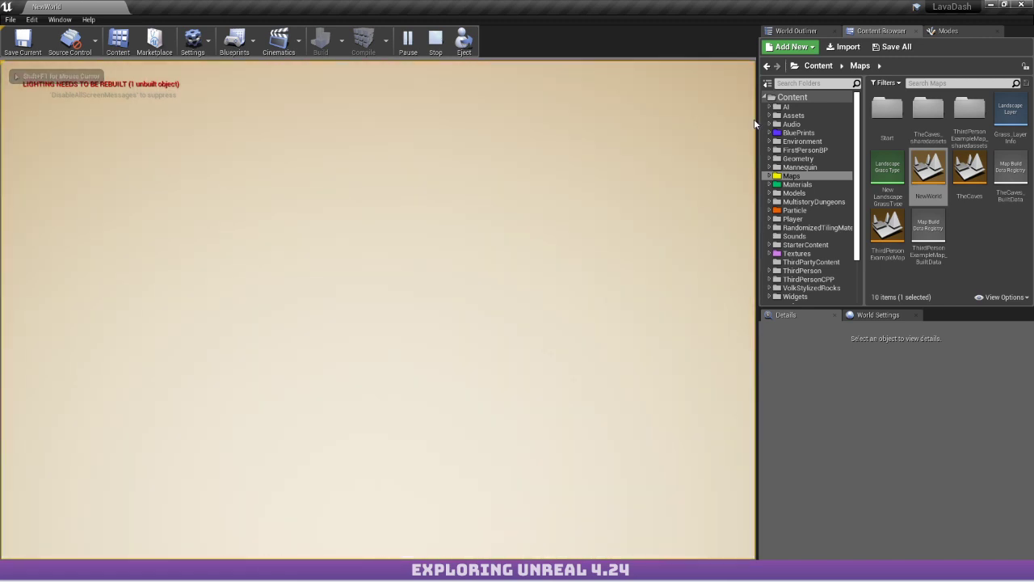
{"action": "key", "text": "Escape"}
Show the contents of the project's Player folder.
{"action": "scroll", "coordinate": [816, 206], "scroll_direction": "down", "scroll_amount": 3}
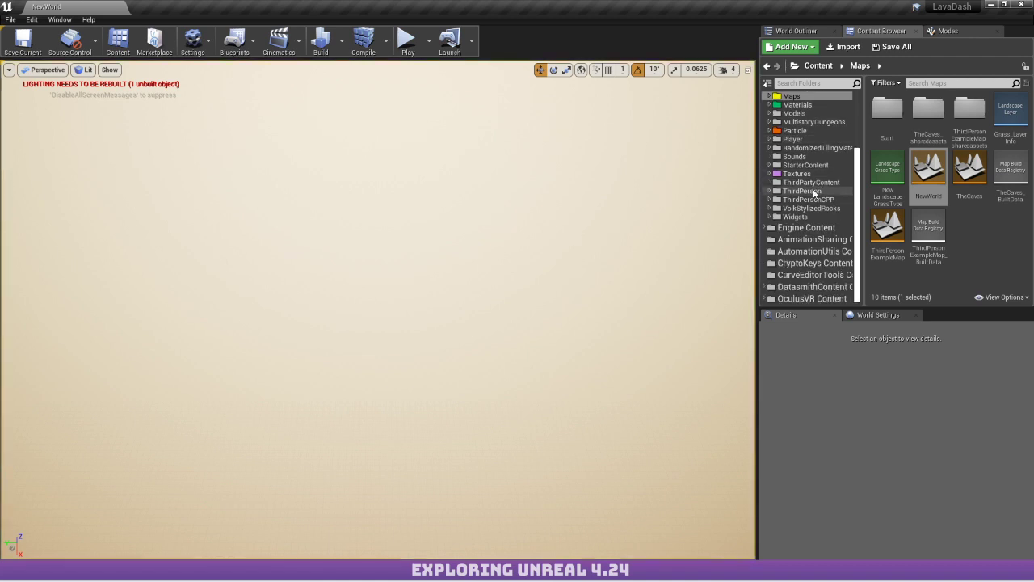
{"action": "left_click", "coordinate": [813, 140]}
{"action": "left_click", "coordinate": [808, 140]}
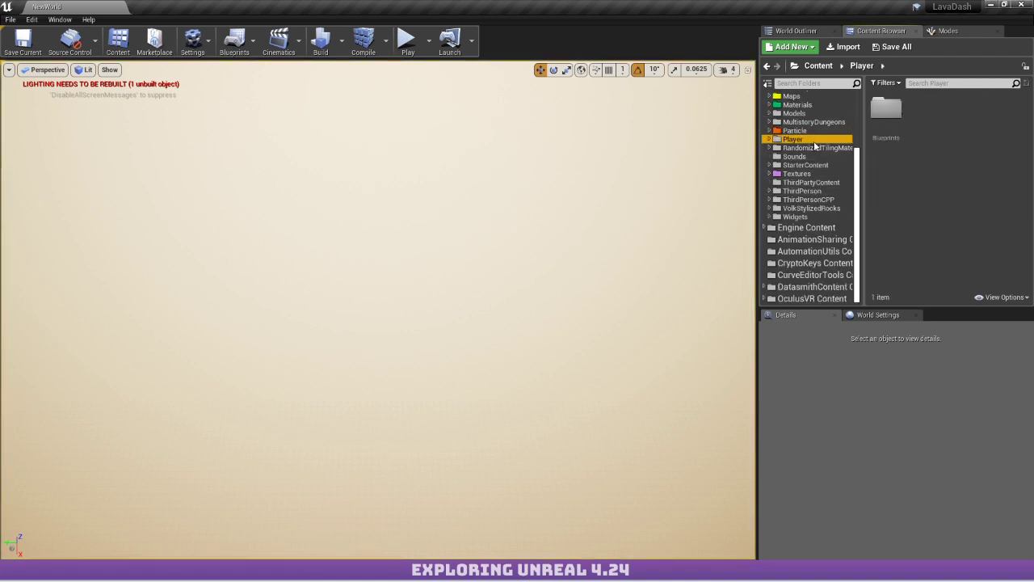
Select the BP_CameraClass actor in NewWorld and fly around it to examine its camera and box.
{"action": "scroll", "coordinate": [801, 182], "scroll_direction": "up", "scroll_amount": 1}
{"action": "mouse_move", "coordinate": [485, 114]}
{"action": "right_mouse_down"}
{"action": "mouse_move", "coordinate": [420, 162]}
{"action": "mouse_move", "coordinate": [485, 114]}
{"action": "right_mouse_up"}
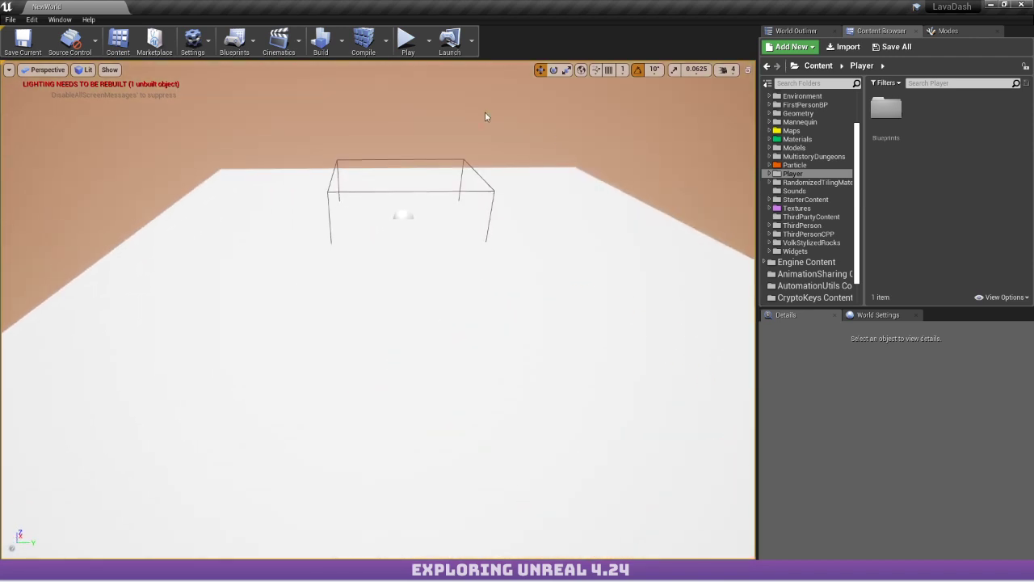
{"action": "right_click", "coordinate": [403, 200]}
{"action": "left_click", "coordinate": [469, 227]}
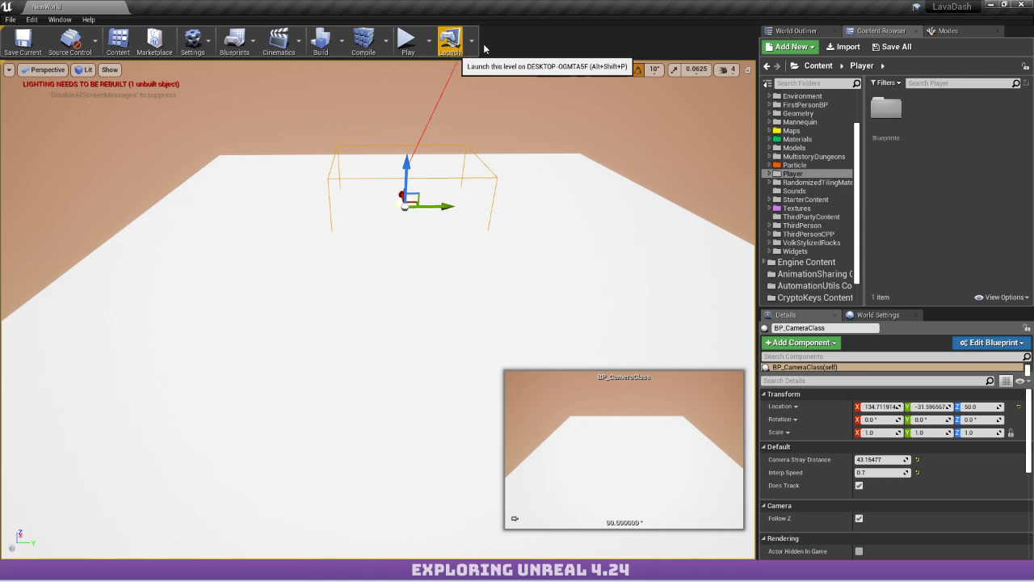
{"action": "right_click_drag", "start_coordinate": [537, 230], "coordinate": [549, 199]}
{"action": "key", "text": "e"}
{"action": "key", "text": "a"}
{"action": "key", "text": "e"}
{"action": "key", "text": "d"}
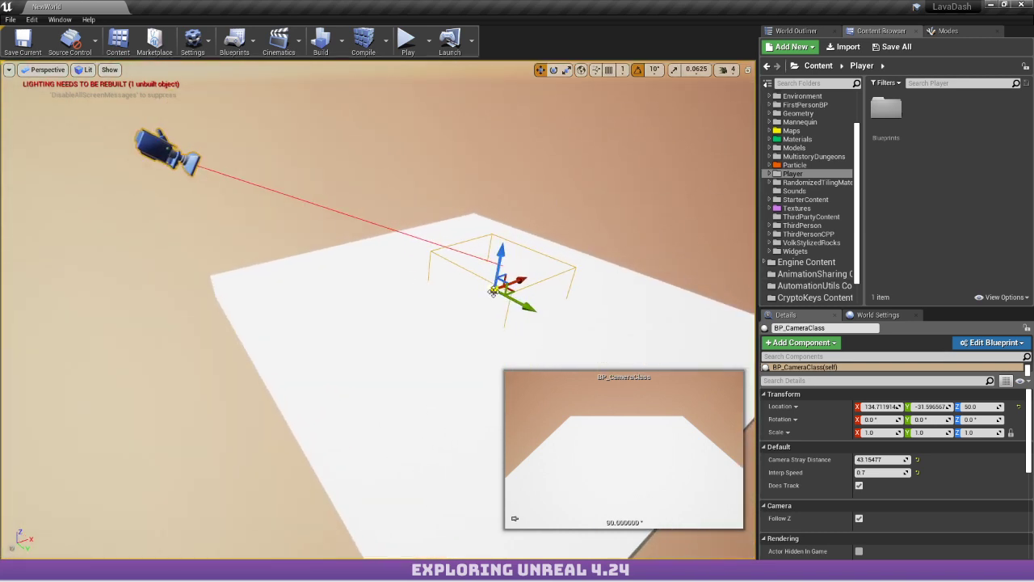
Select the large floor cube, then select the box component of the camera actor instead.
{"action": "right_click", "coordinate": [491, 311]}
{"action": "left_click", "coordinate": [440, 255]}
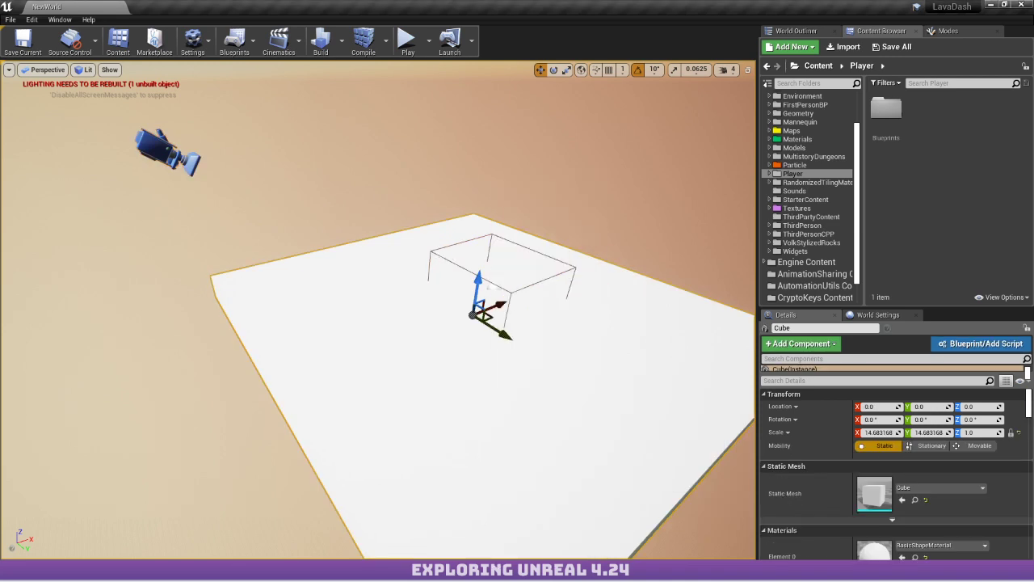
{"action": "left_click", "coordinate": [446, 259]}
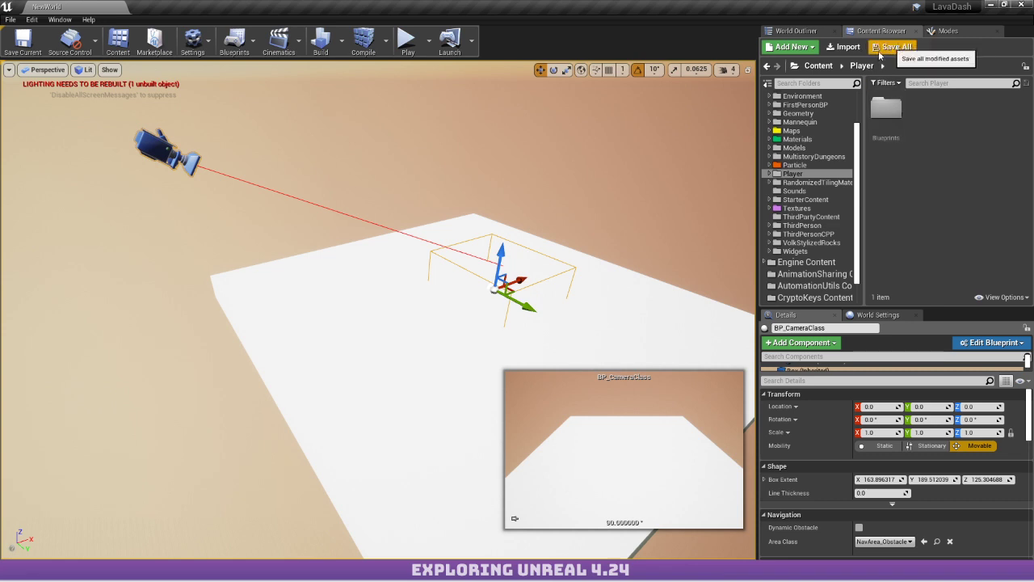
Show the basic placeable actors, then open the selected camera actor's Blueprint for editing.
{"action": "left_click", "coordinate": [946, 31]}
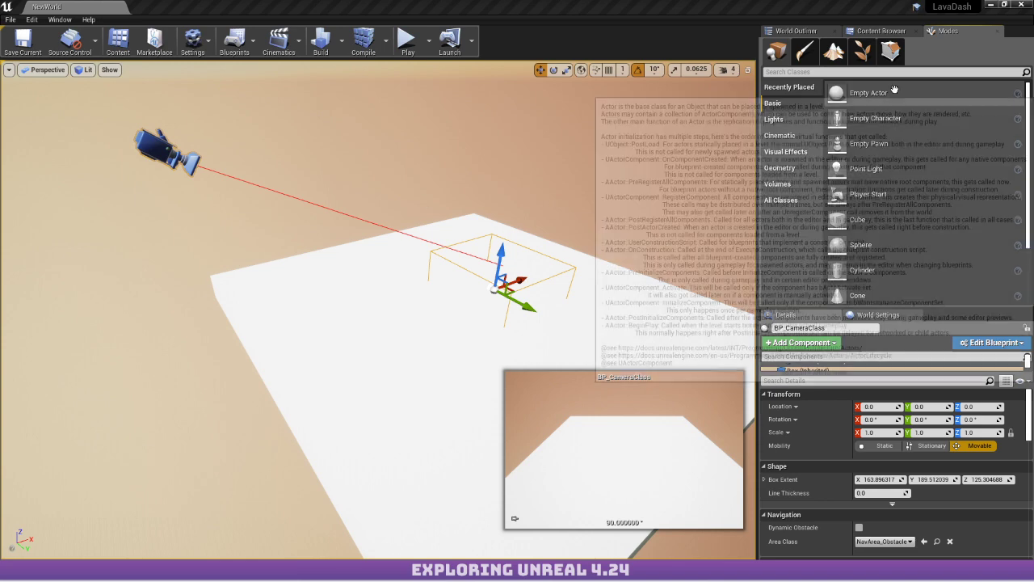
{"action": "mouse_move", "coordinate": [573, 184]}
{"action": "right_mouse_down"}
{"action": "mouse_move", "coordinate": [558, 173]}
{"action": "mouse_move", "coordinate": [582, 170]}
{"action": "right_mouse_up"}
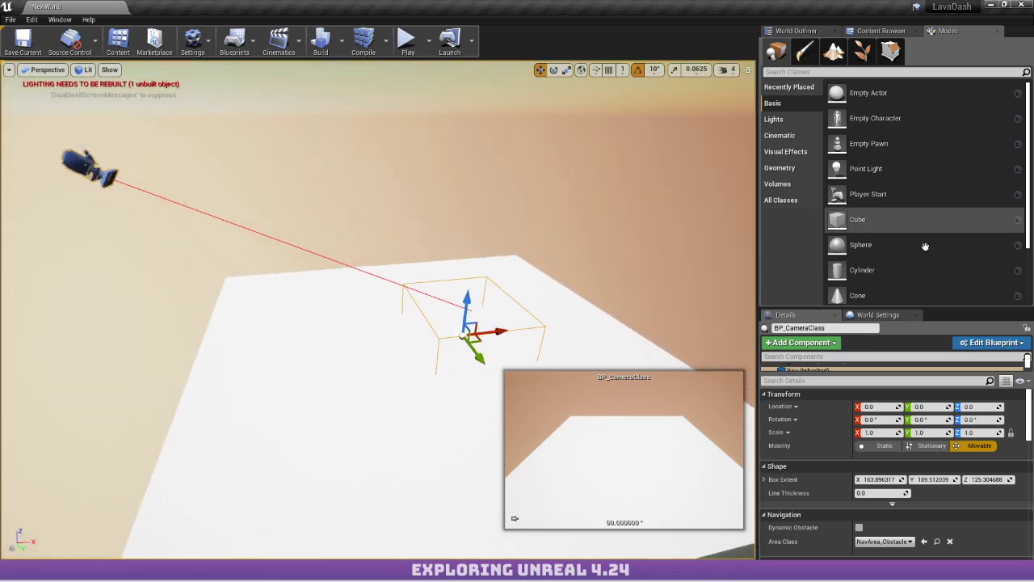
{"action": "left_click", "coordinate": [995, 344]}
{"action": "left_click", "coordinate": [932, 364]}
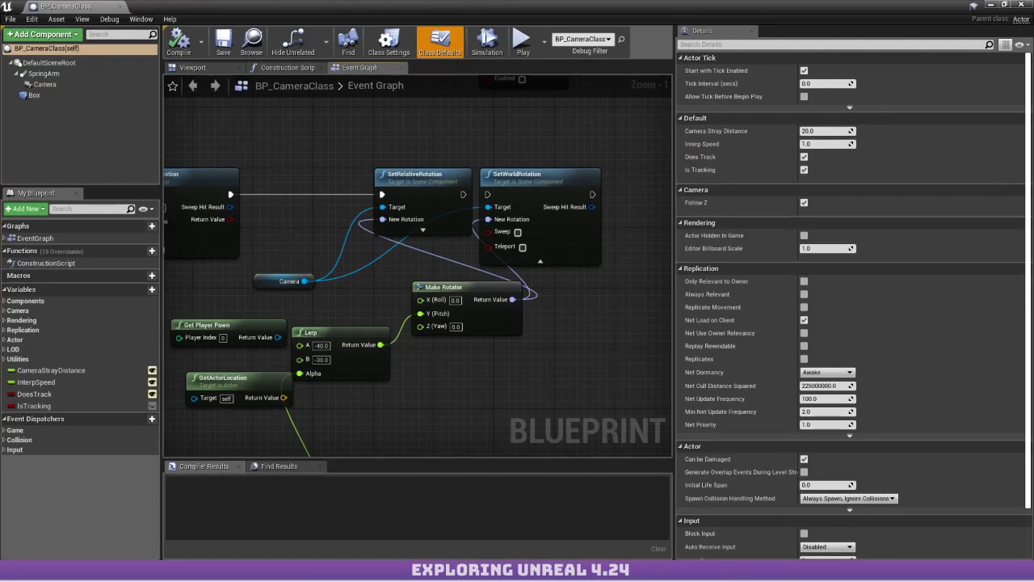
Bring up the AhHhLava project's editor window and close it.
{"action": "mouse_move", "coordinate": [154, 569]}
{"action": "left_click", "coordinate": [34, 517]}
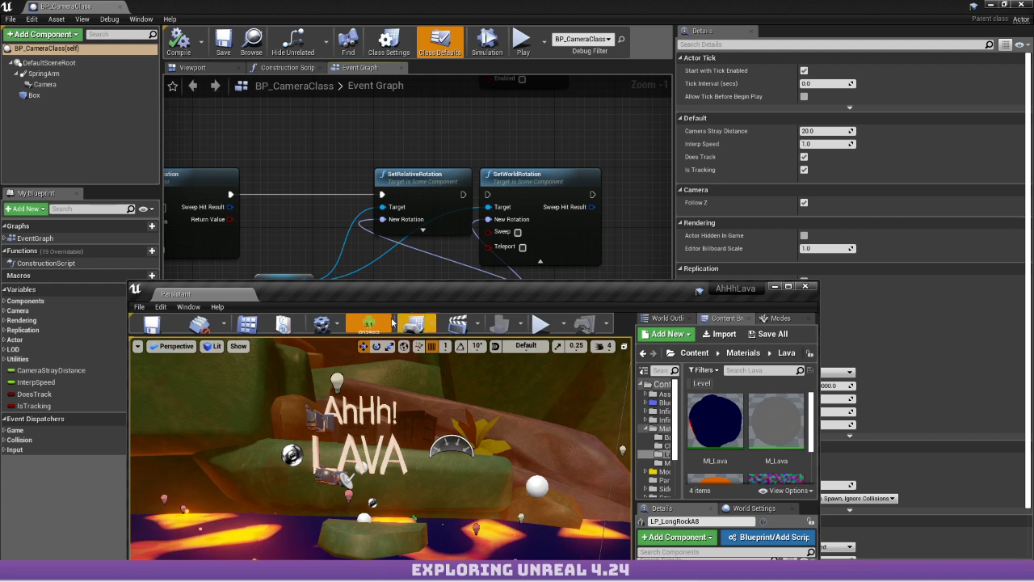
{"action": "left_click", "coordinate": [800, 281]}
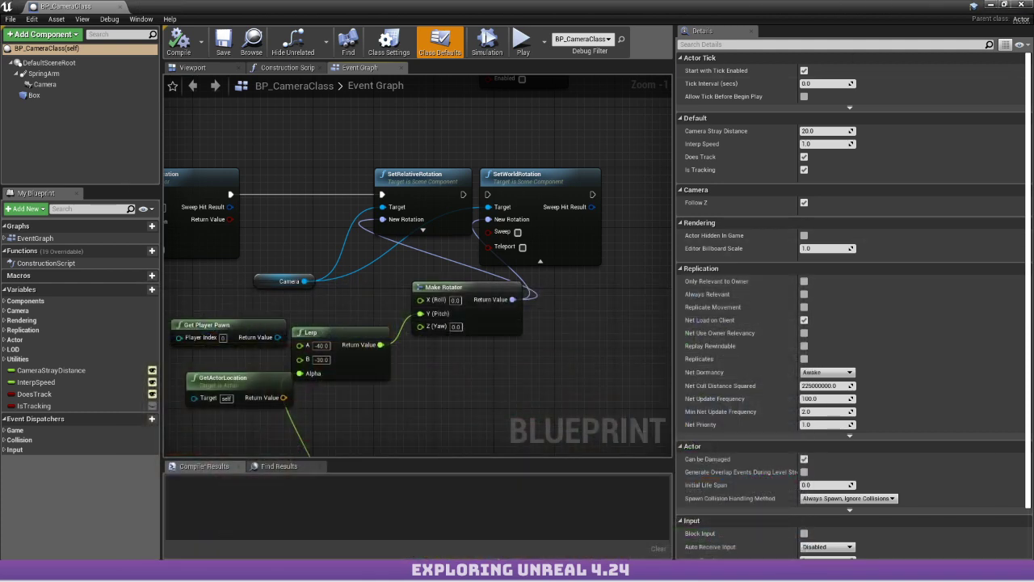
Switch to File Explorer and browse to the Builds > Android_Multi > Android_Multi folder on drive D.
{"action": "right_click", "coordinate": [17, 570]}
{"action": "left_click", "coordinate": [65, 476]}
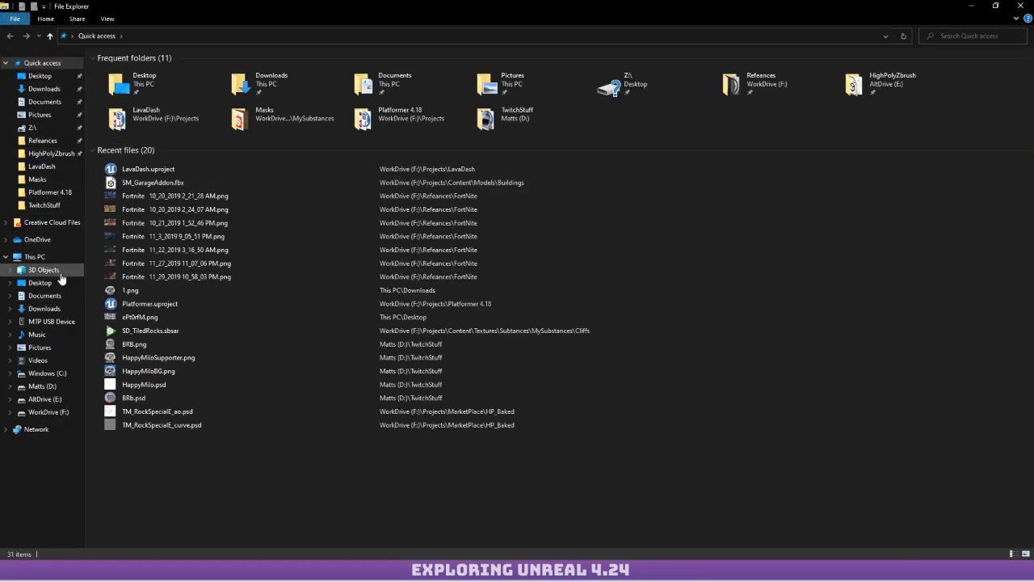
{"action": "left_click", "coordinate": [49, 387]}
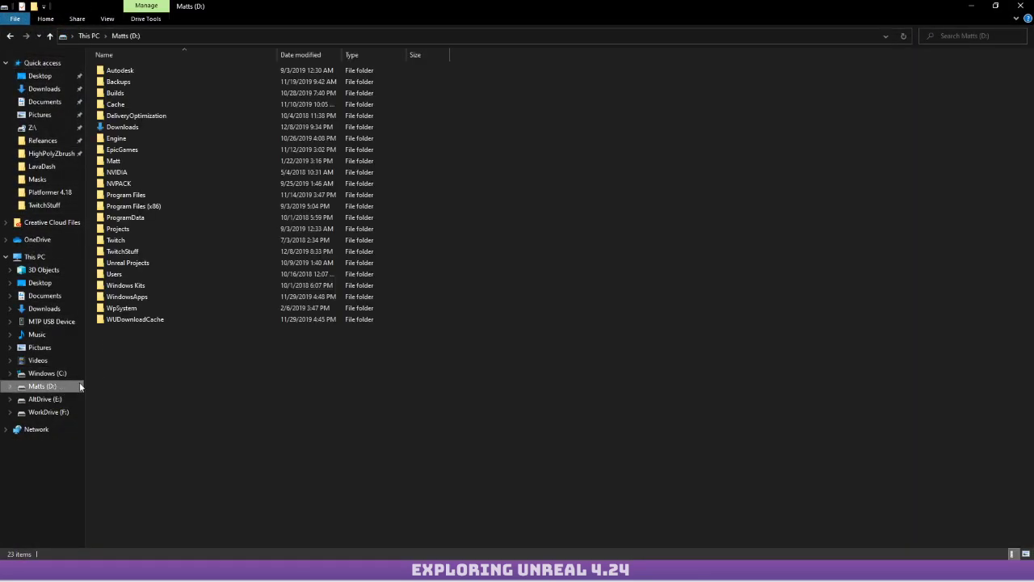
{"action": "left_click", "coordinate": [149, 91]}
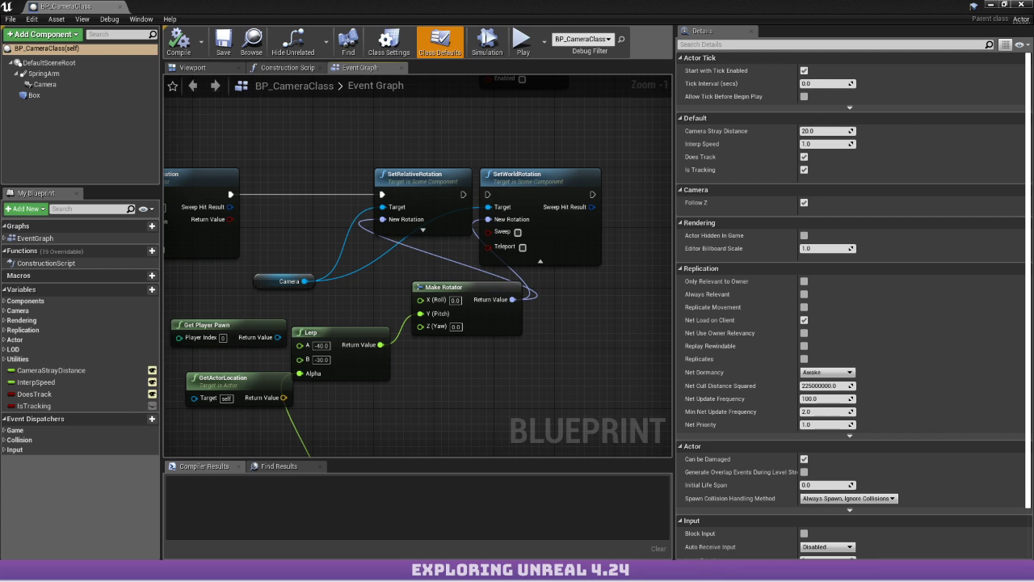
{"action": "left_click_drag", "start_coordinate": [2, 113], "coordinate": [365, 73]}
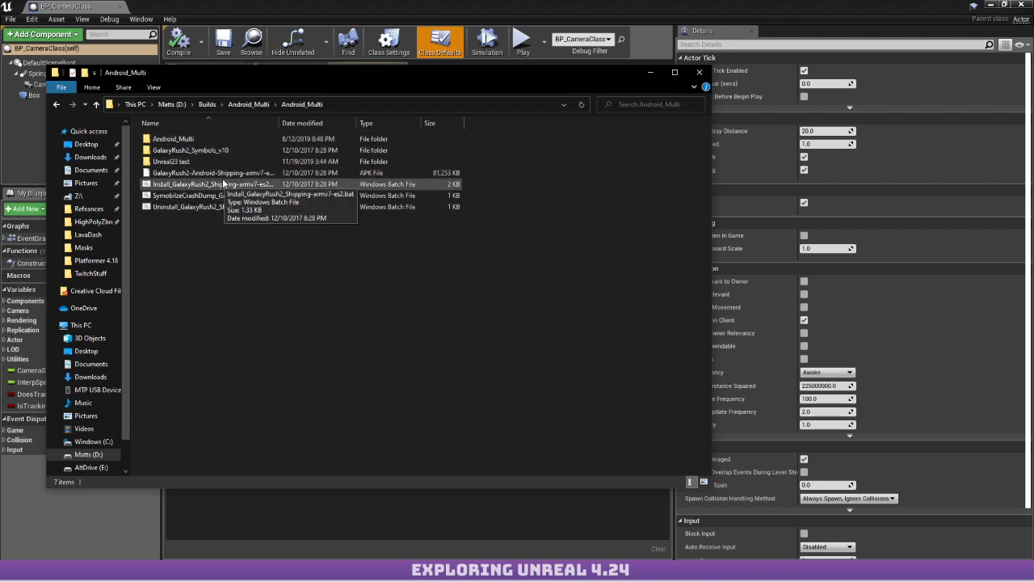
Launch Android Studio, open the recent gradle project using Android Studio's SDK, and dismiss the tip of the day.
{"action": "key", "text": "super"}
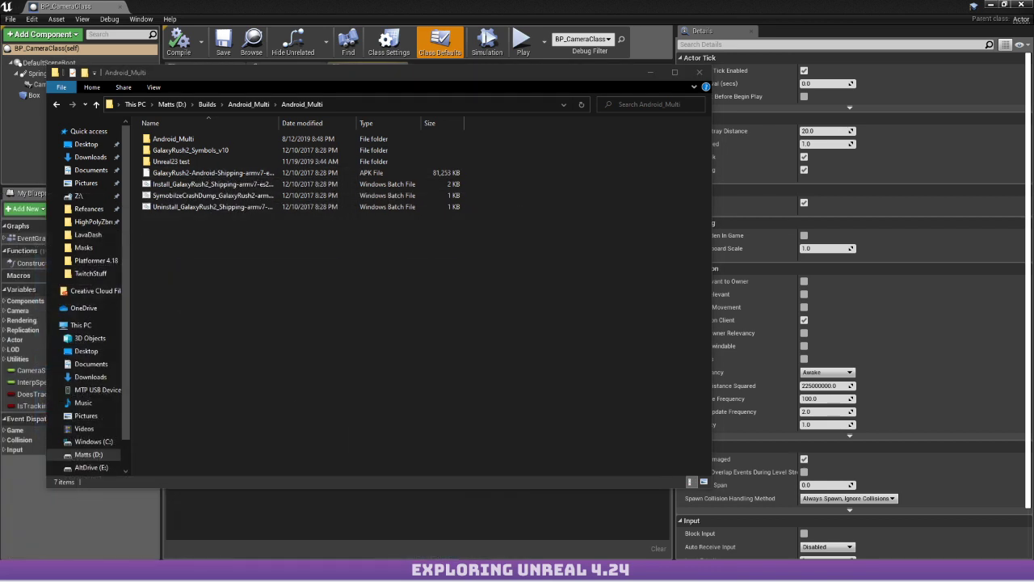
{"action": "type", "text": "and"}
{"action": "key", "text": "Return"}
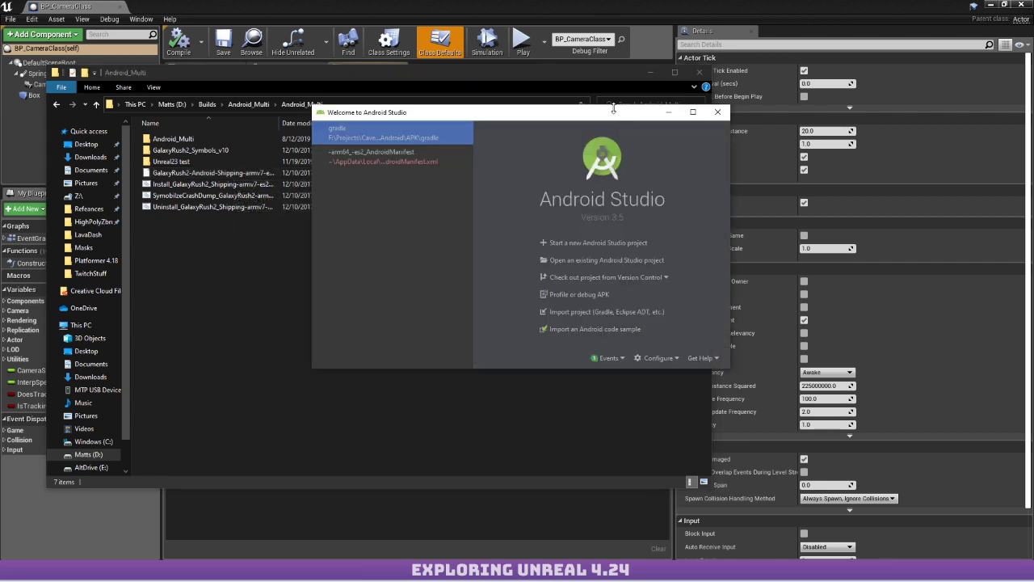
{"action": "left_click", "coordinate": [420, 136]}
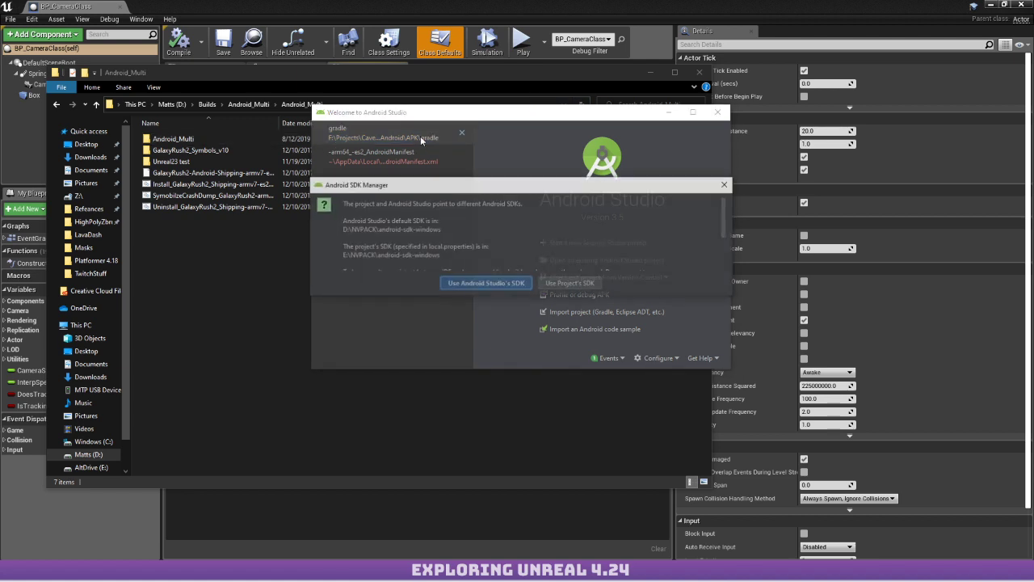
{"action": "left_click", "coordinate": [488, 284]}
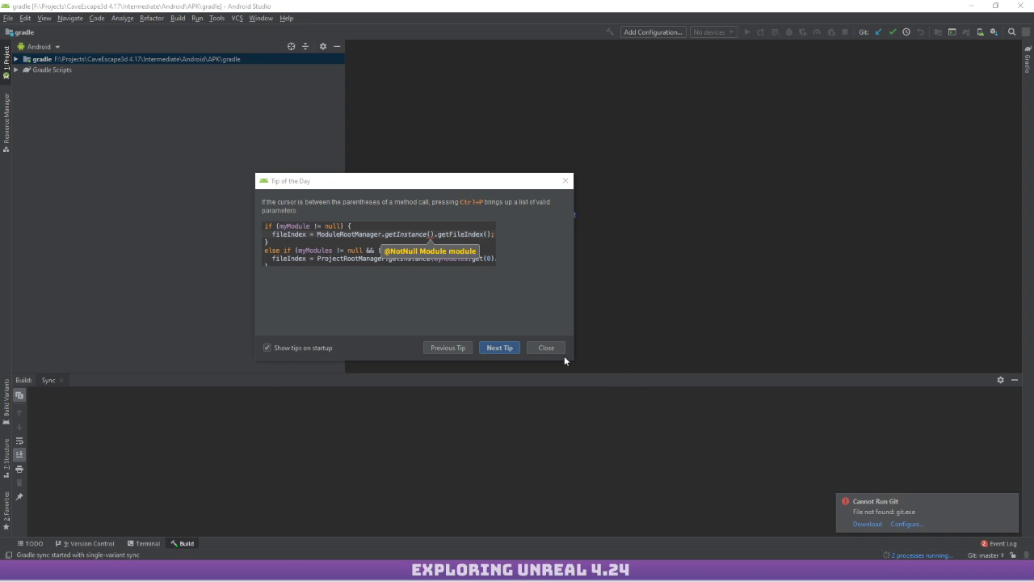
{"action": "left_click", "coordinate": [545, 349]}
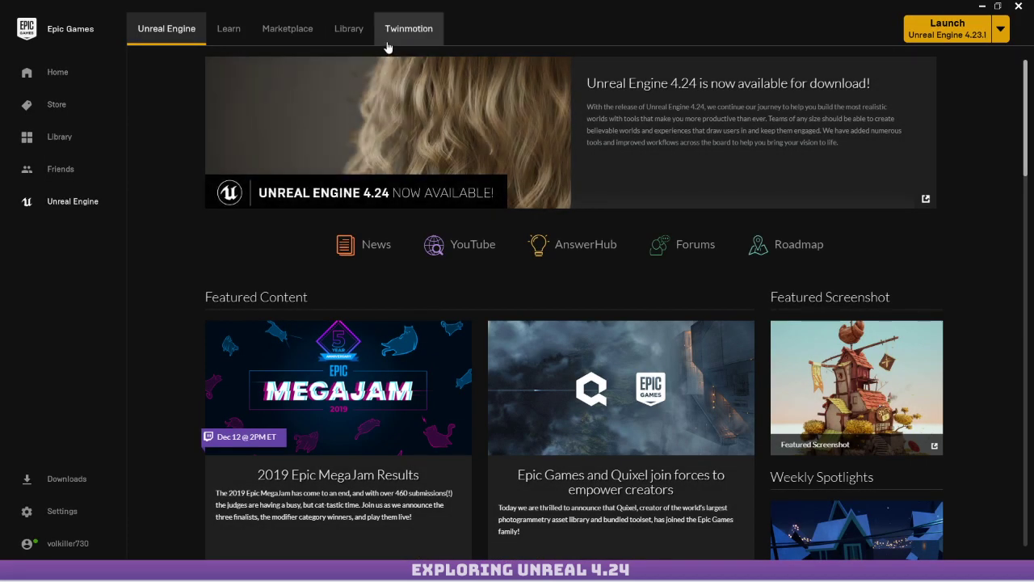
Switch to the Epic Games Launcher and examine the installed engine versions and the projects in the Unreal Engine library.
{"action": "left_click", "coordinate": [349, 36]}
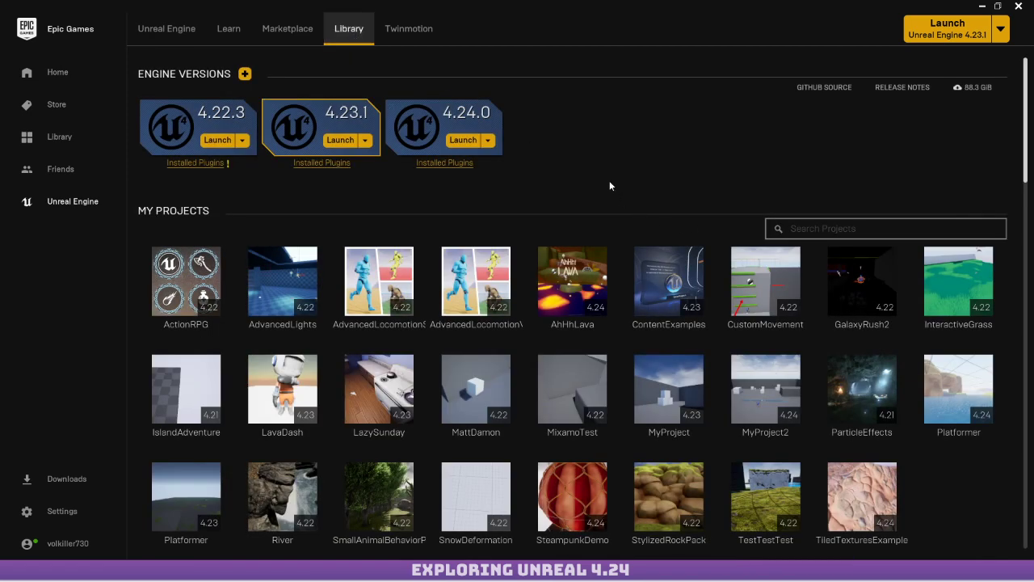
{"action": "scroll", "coordinate": [654, 169], "scroll_direction": "down", "scroll_amount": 2}
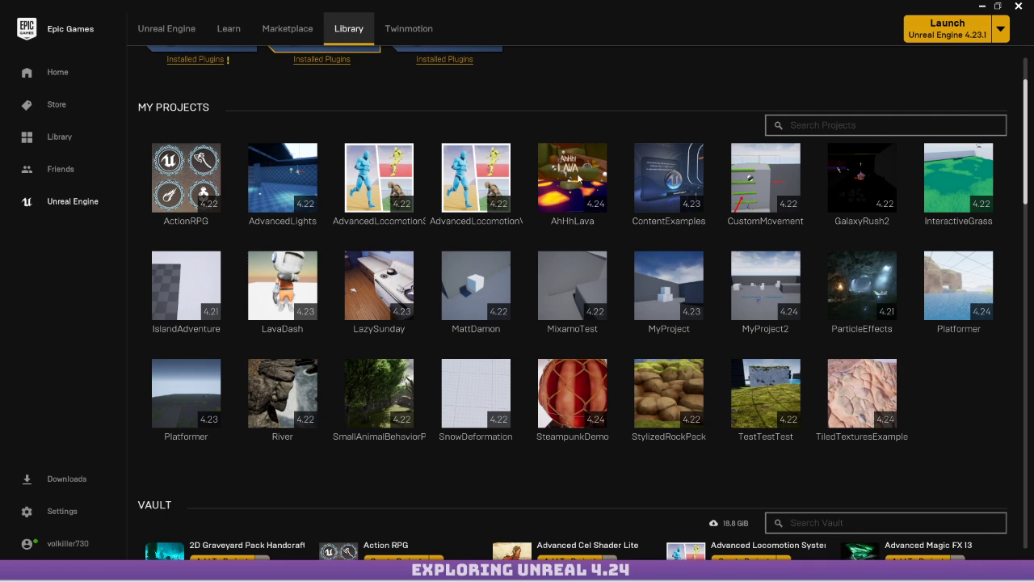
{"action": "scroll", "coordinate": [664, 217], "scroll_direction": "up", "scroll_amount": 2}
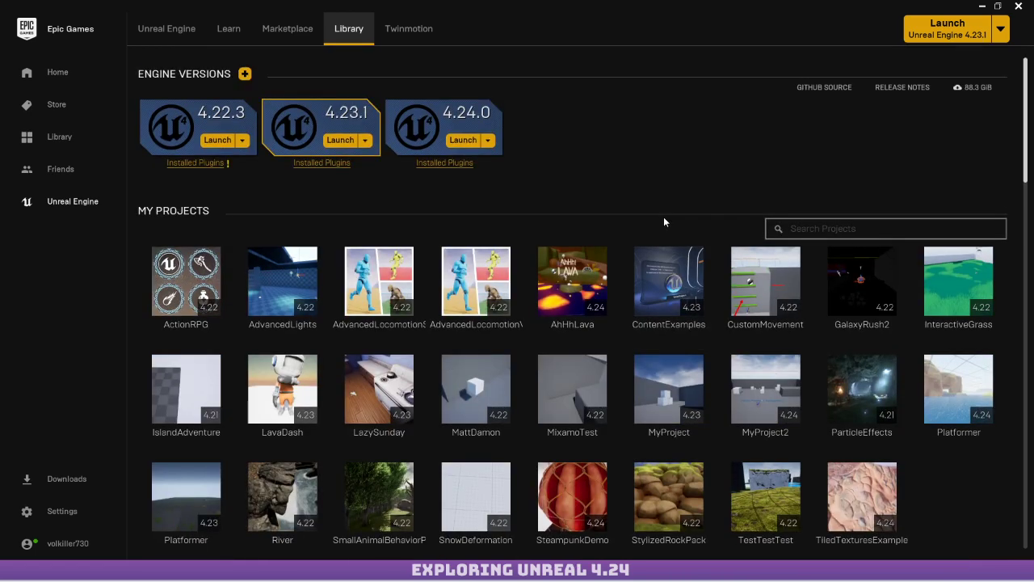
{"action": "scroll", "coordinate": [525, 146], "scroll_direction": "down", "scroll_amount": 2}
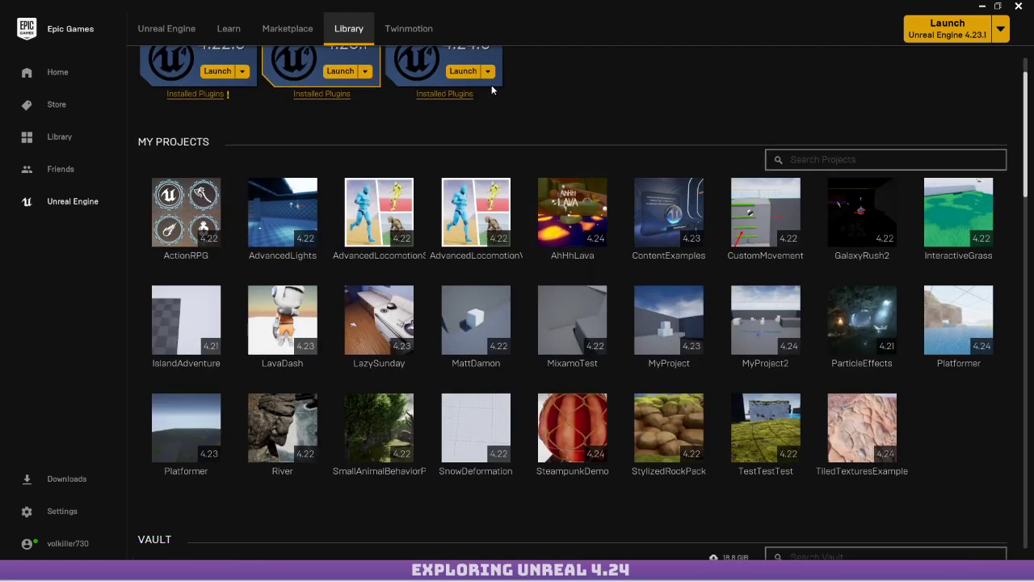
{"action": "scroll", "coordinate": [483, 123], "scroll_direction": "up", "scroll_amount": 2}
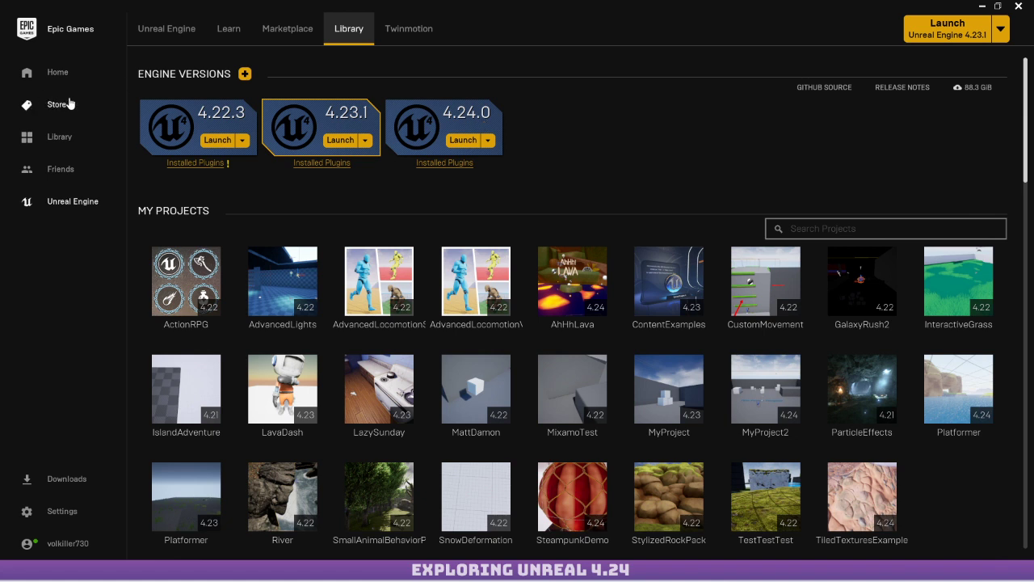
{"action": "left_click", "coordinate": [64, 202]}
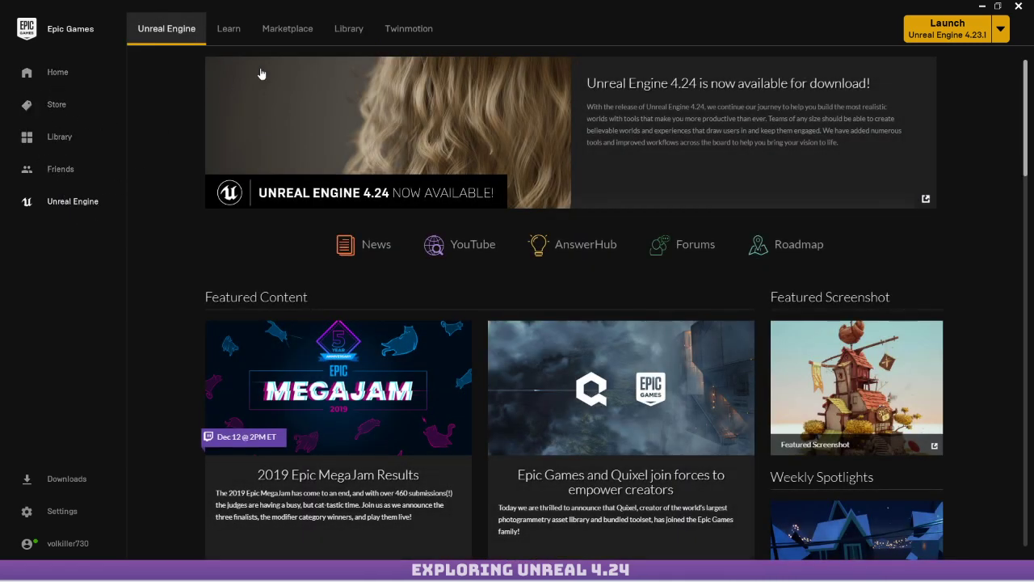
{"action": "left_click", "coordinate": [349, 31]}
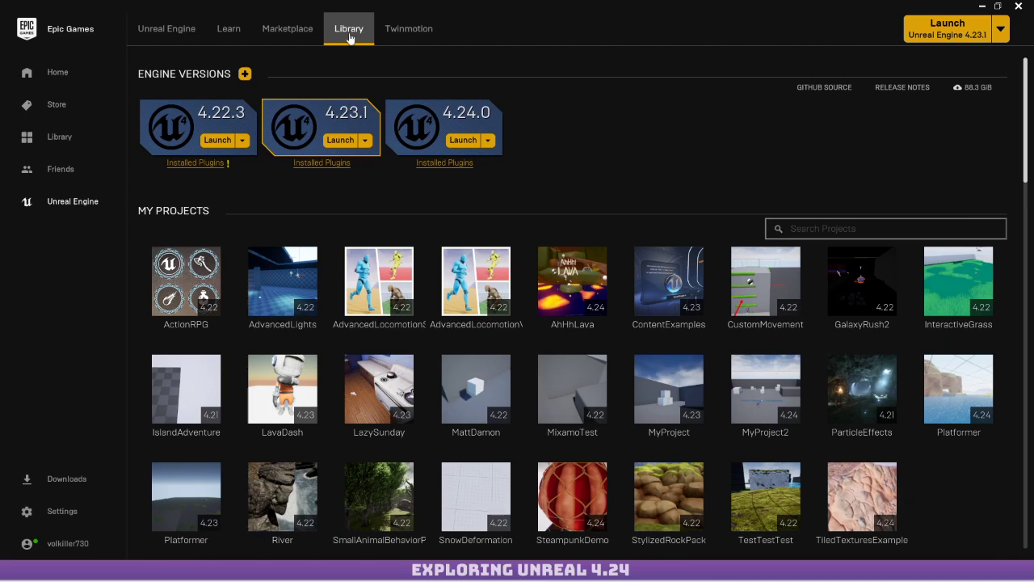
Look through the assets in the library's Vault and return to the start of the Vault list.
{"action": "scroll", "coordinate": [466, 214], "scroll_direction": "down", "scroll_amount": 5}
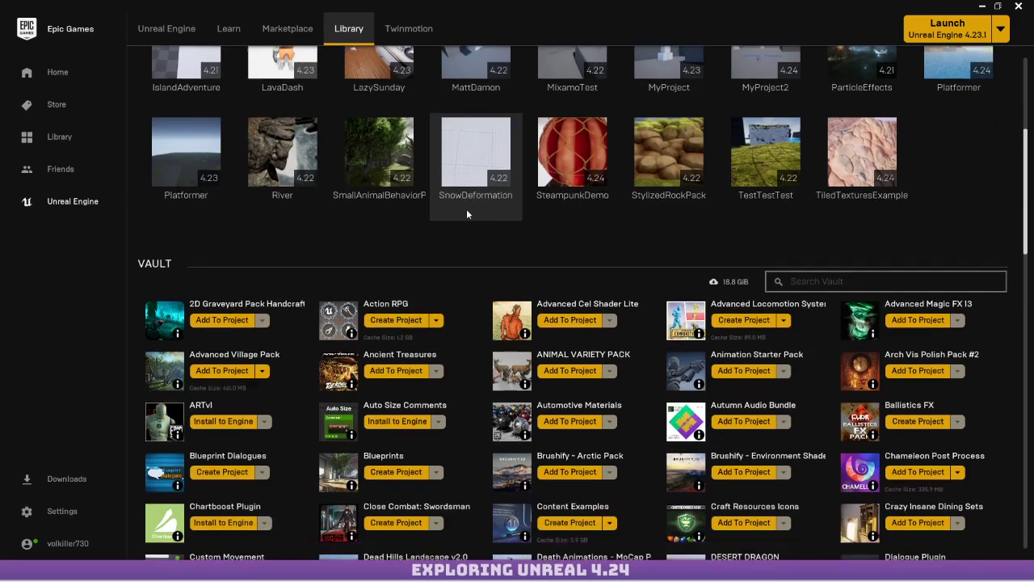
{"action": "scroll", "coordinate": [466, 208], "scroll_direction": "down", "scroll_amount": 3}
{"action": "scroll", "coordinate": [496, 244], "scroll_direction": "down", "scroll_amount": 5}
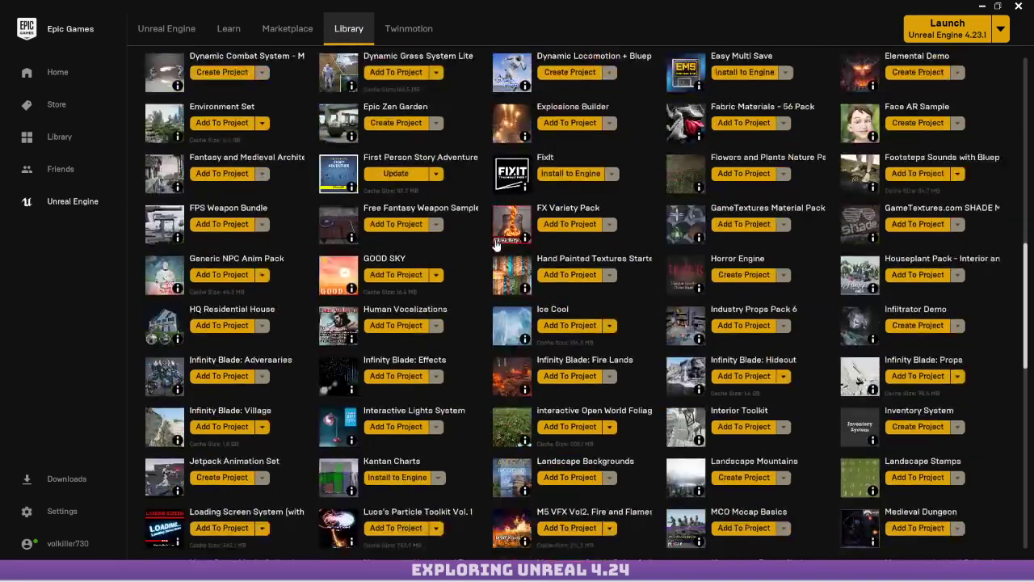
{"action": "scroll", "coordinate": [496, 244], "scroll_direction": "down", "scroll_amount": 5}
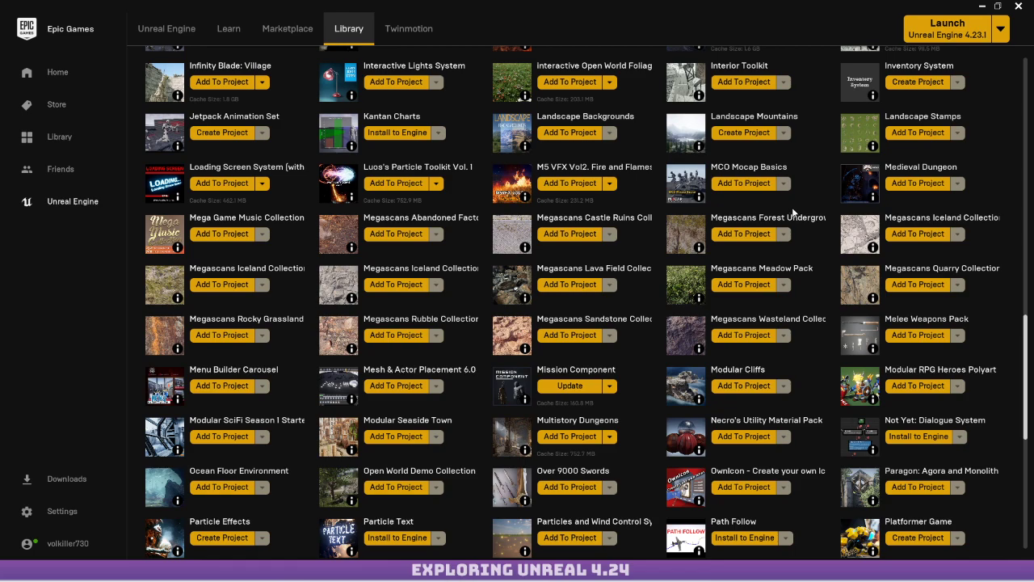
{"action": "scroll", "coordinate": [525, 155], "scroll_direction": "up", "scroll_amount": 5}
{"action": "scroll", "coordinate": [525, 155], "scroll_direction": "up", "scroll_amount": 5}
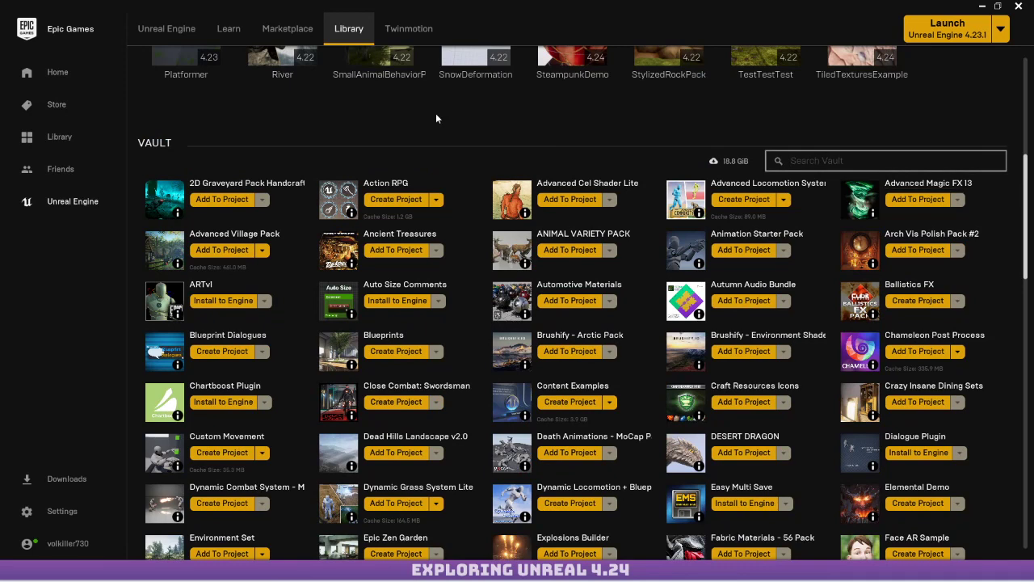
{"action": "mouse_move", "coordinate": [175, 59]}
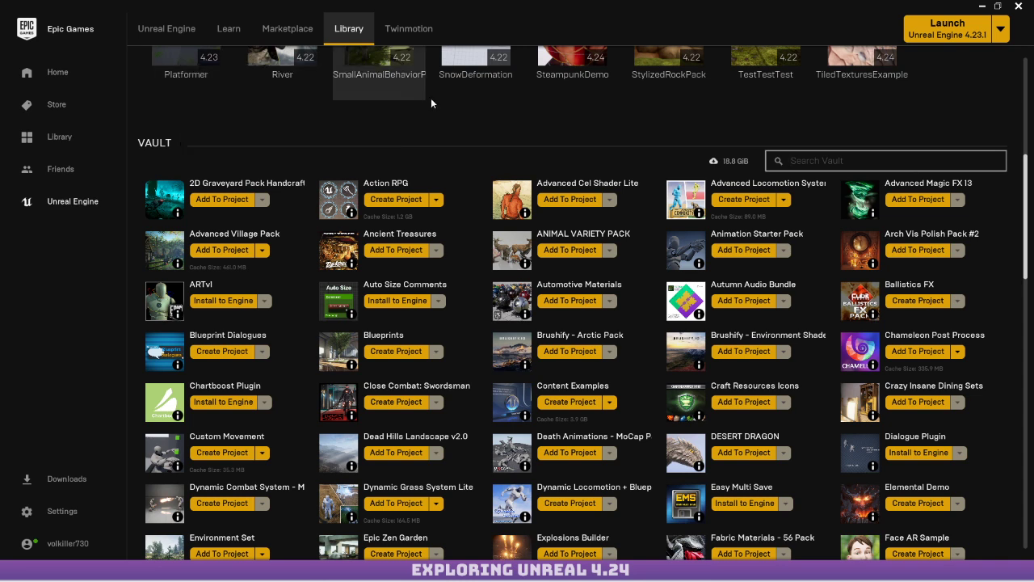
{"action": "scroll", "coordinate": [430, 97], "scroll_direction": "up", "scroll_amount": 1}
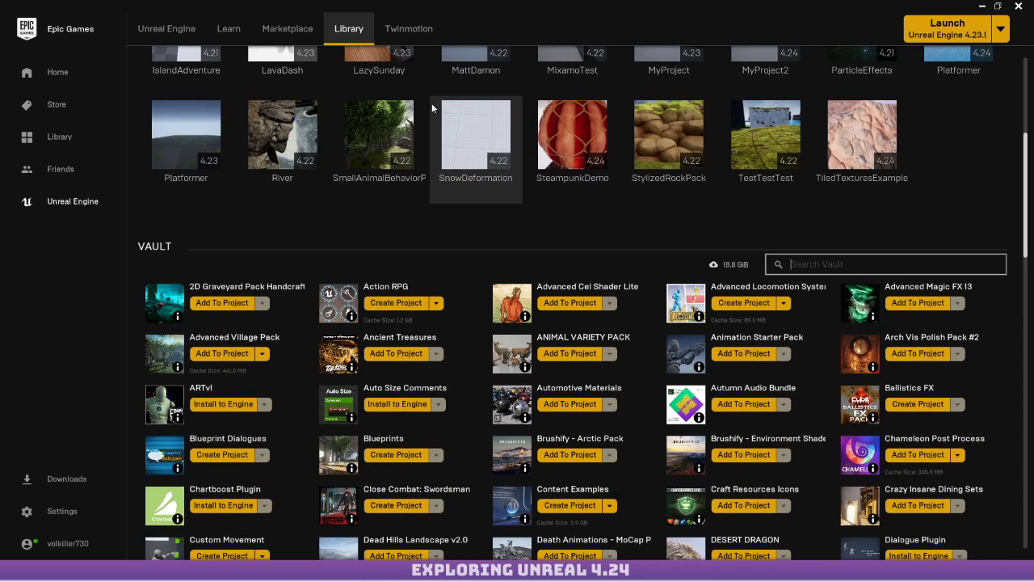
Show the 2D Graveyard Pack's Marketplace page from the Vault, view its preview image enlarged, and return to the library.
{"action": "left_click", "coordinate": [175, 311]}
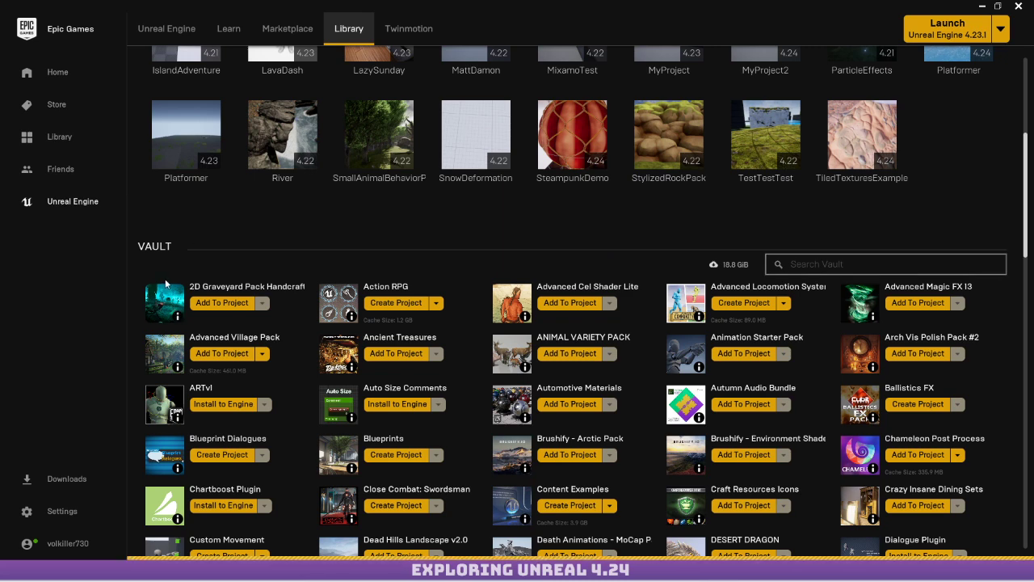
{"action": "key", "text": "alt+Left"}
{"action": "key", "text": "alt+Right"}
{"action": "left_click", "coordinate": [417, 203]}
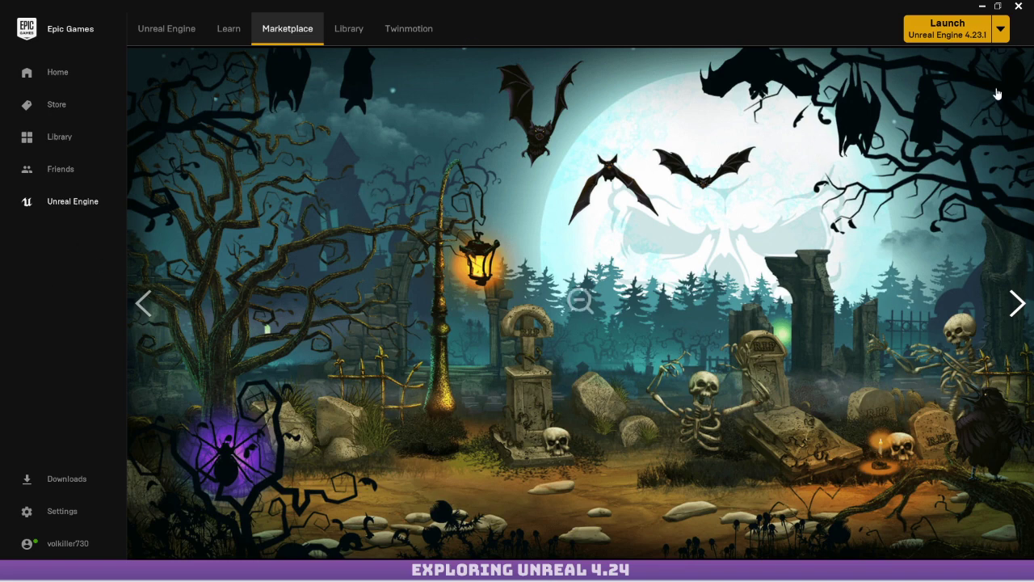
{"action": "left_click", "coordinate": [342, 20]}
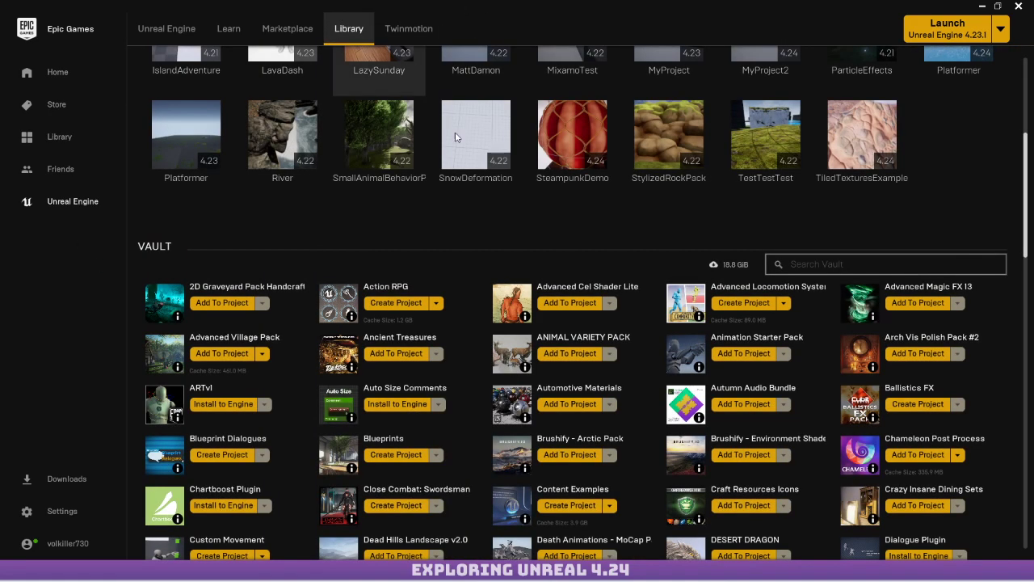
Look through the projects and Vault in the library, and return to the Unreal Engine library from the Store page.
{"action": "scroll", "coordinate": [469, 291], "scroll_direction": "down", "scroll_amount": 4}
{"action": "scroll", "coordinate": [520, 230], "scroll_direction": "up", "scroll_amount": 2}
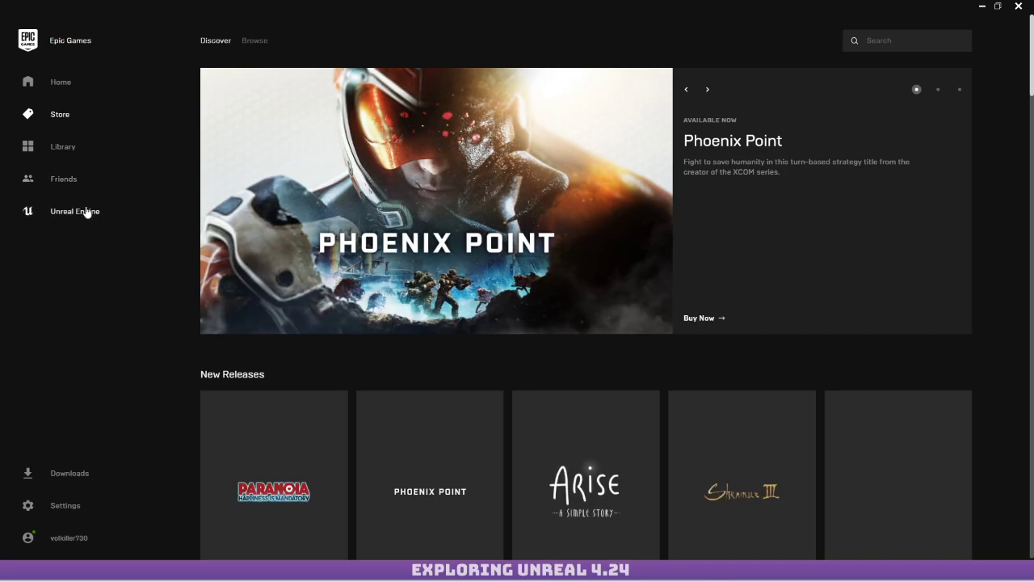
{"action": "left_click", "coordinate": [100, 207]}
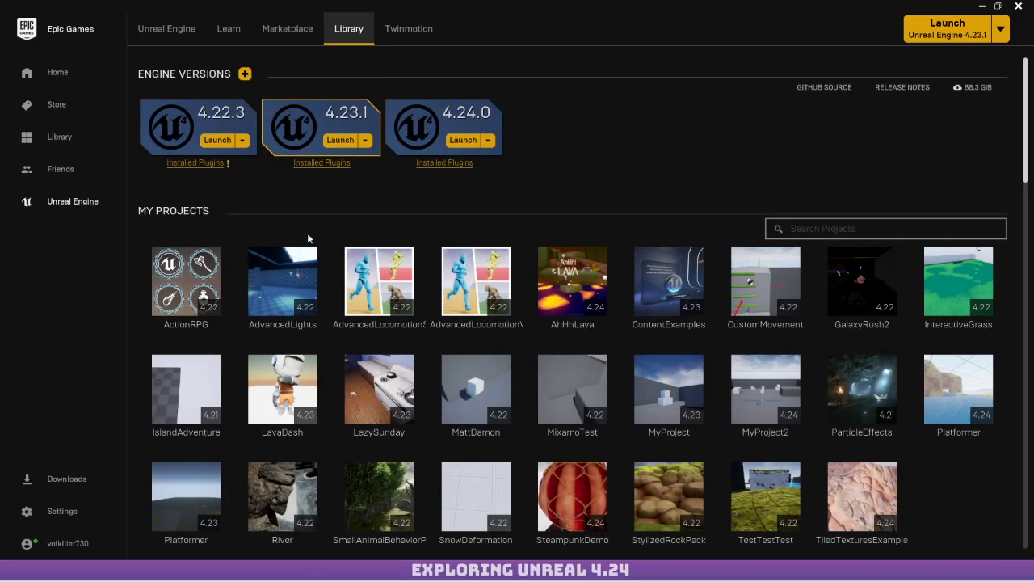
{"action": "scroll", "coordinate": [565, 196], "scroll_direction": "down", "scroll_amount": 1}
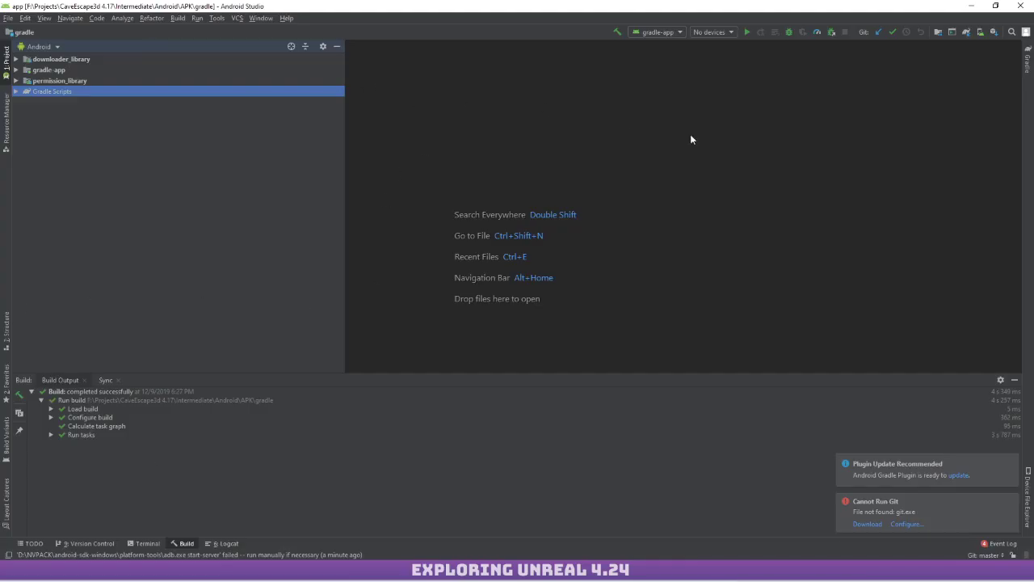
In Android Studio, update the Android Gradle plugin to 3.5.0 and Gradle to 5.4.1, and place its window smaller over the launcher.
{"action": "left_click", "coordinate": [960, 475]}
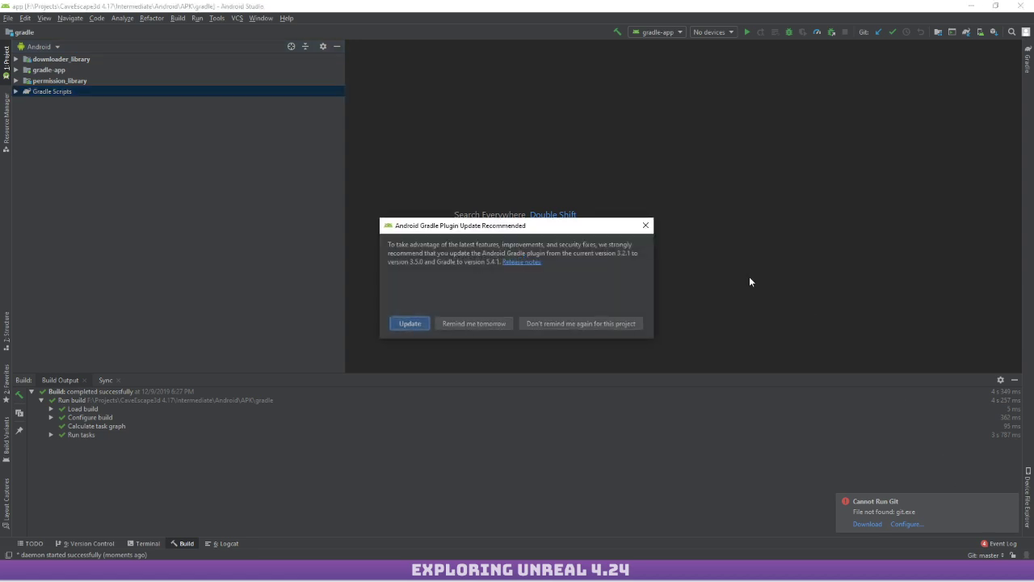
{"action": "left_click", "coordinate": [398, 324]}
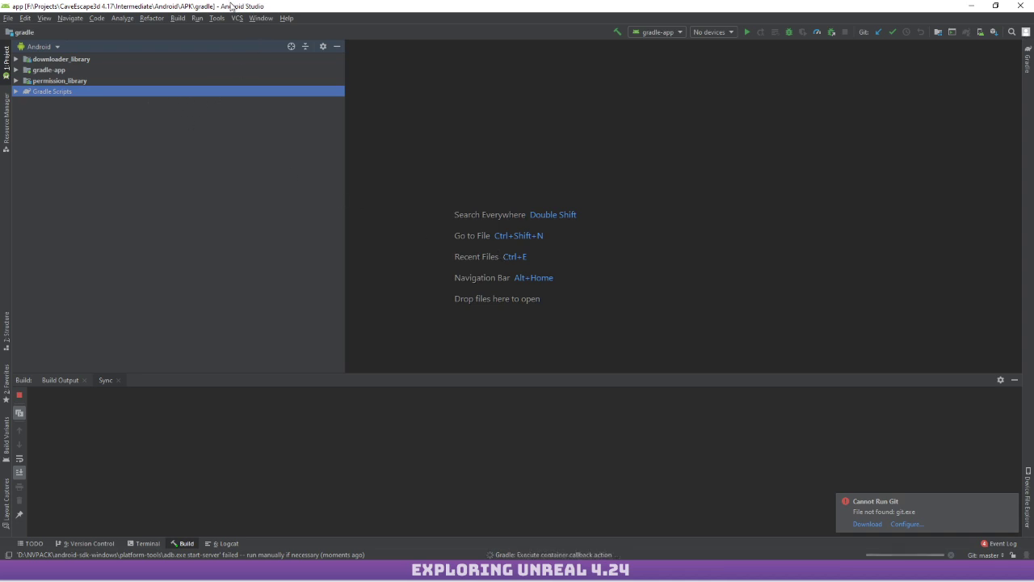
{"action": "left_click_drag", "start_coordinate": [236, 7], "coordinate": [0, 106]}
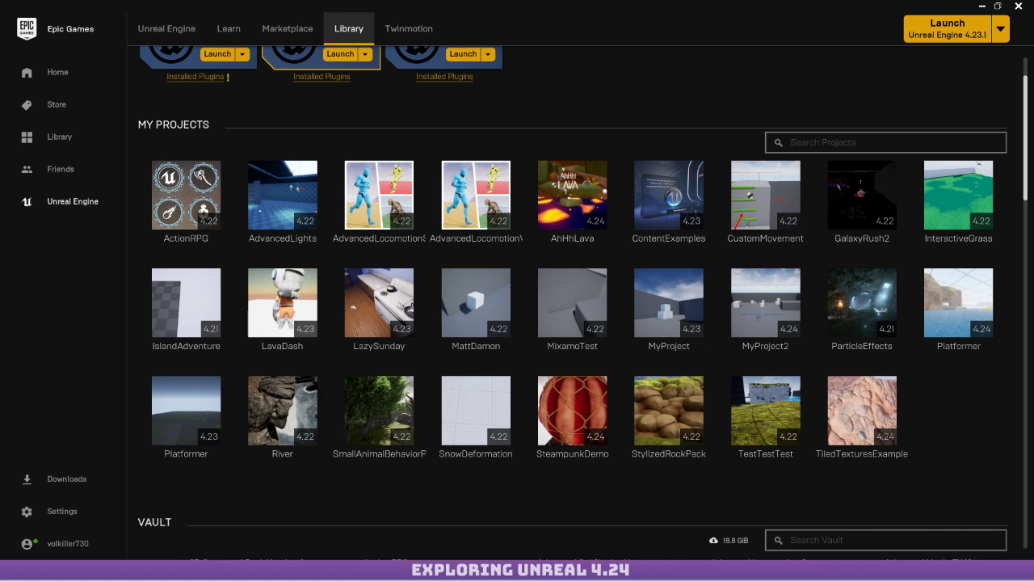
{"action": "left_click_drag", "start_coordinate": [1, 113], "coordinate": [381, 75]}
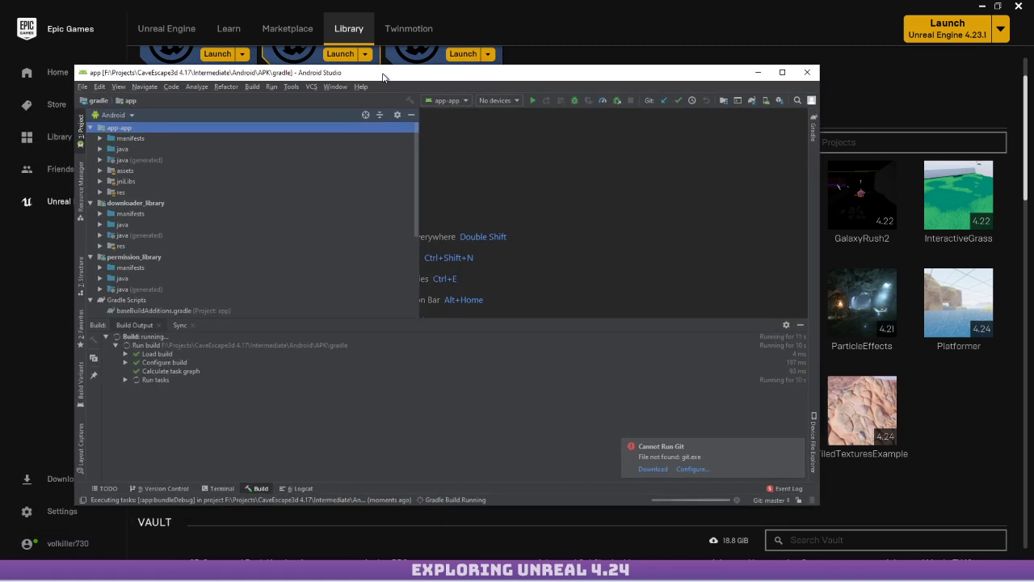
Check the running Gradle build's background task, and locate the generated app-debug.aab bundle in its output folder.
{"action": "left_click", "coordinate": [247, 84]}
{"action": "mouse_move", "coordinate": [171, 87]}
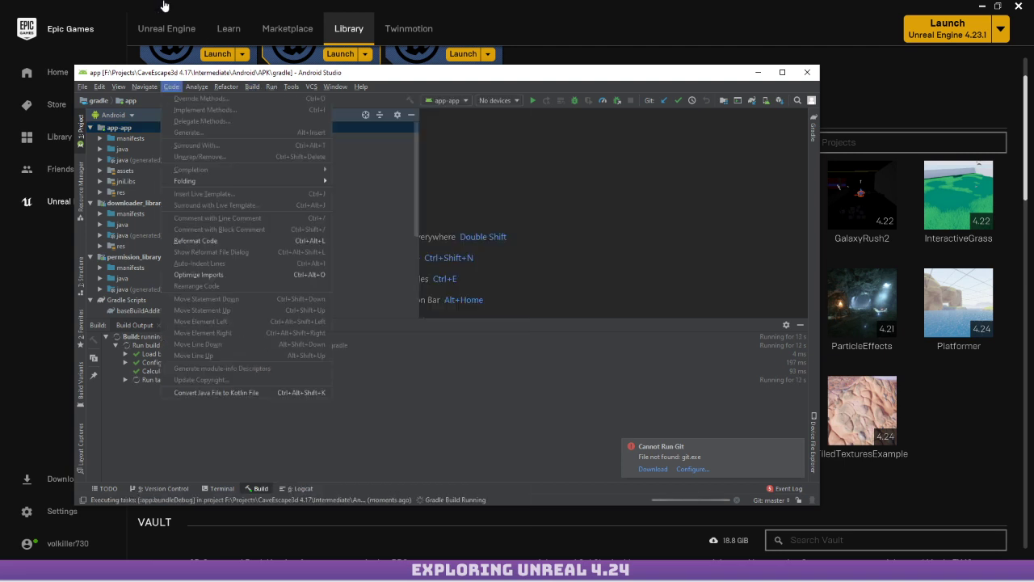
{"action": "mouse_move", "coordinate": [336, 87]}
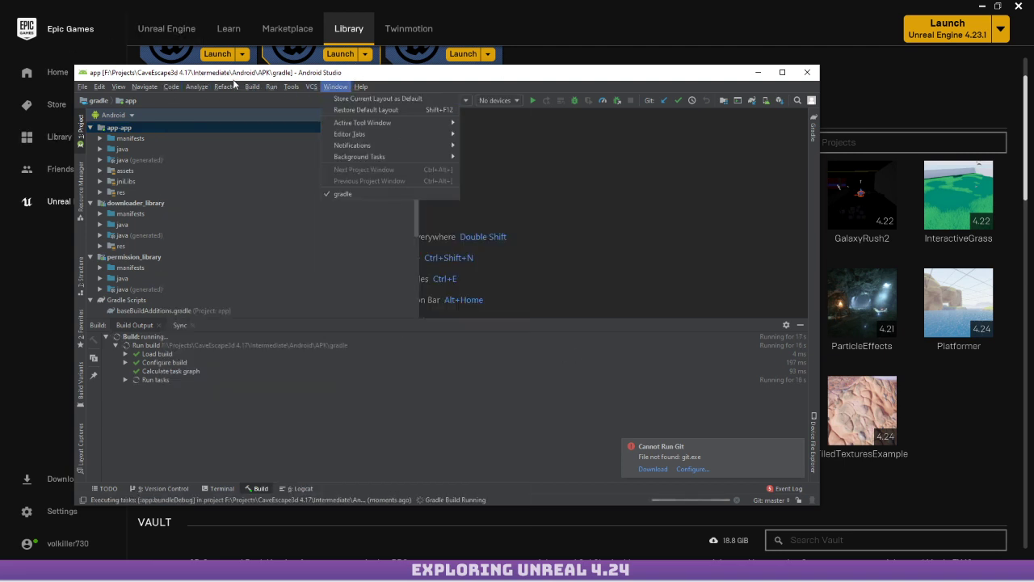
{"action": "mouse_move", "coordinate": [228, 86]}
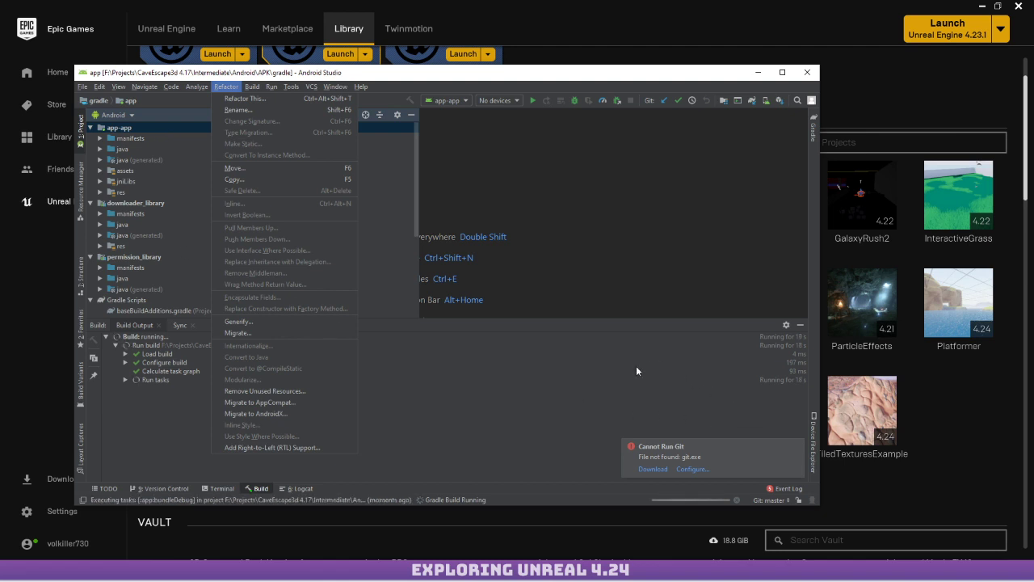
{"action": "left_click", "coordinate": [443, 501]}
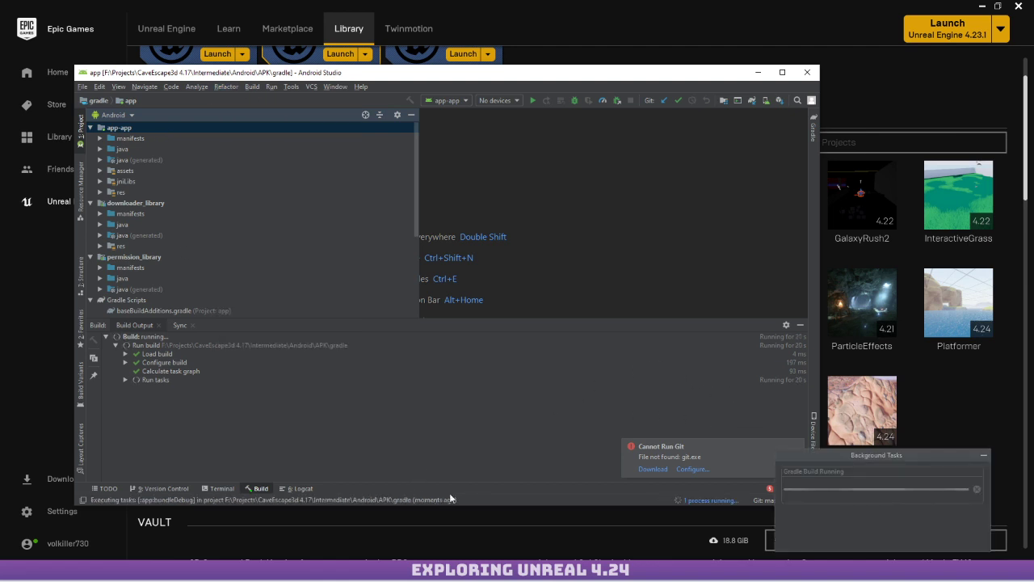
{"action": "left_click", "coordinate": [983, 455]}
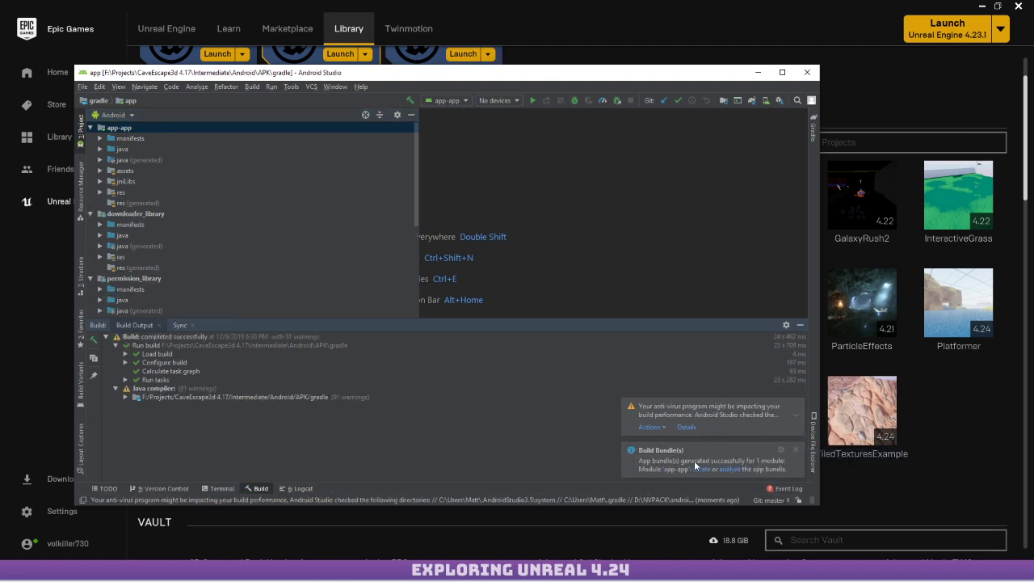
{"action": "left_click", "coordinate": [701, 470]}
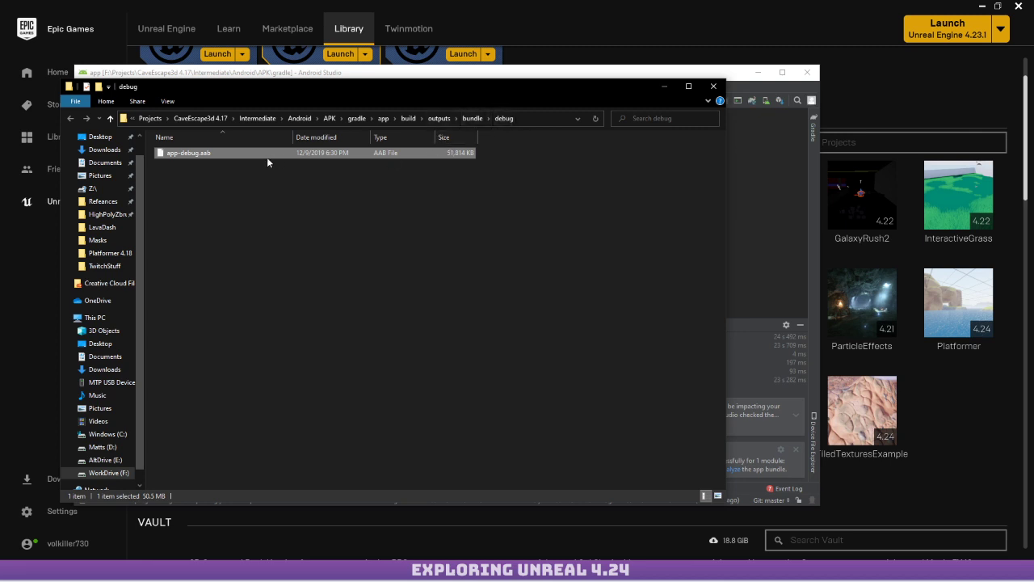
{"action": "left_click", "coordinate": [713, 86]}
Start generating a signed bundle or APK for the gradle project.
{"action": "left_click", "coordinate": [226, 86]}
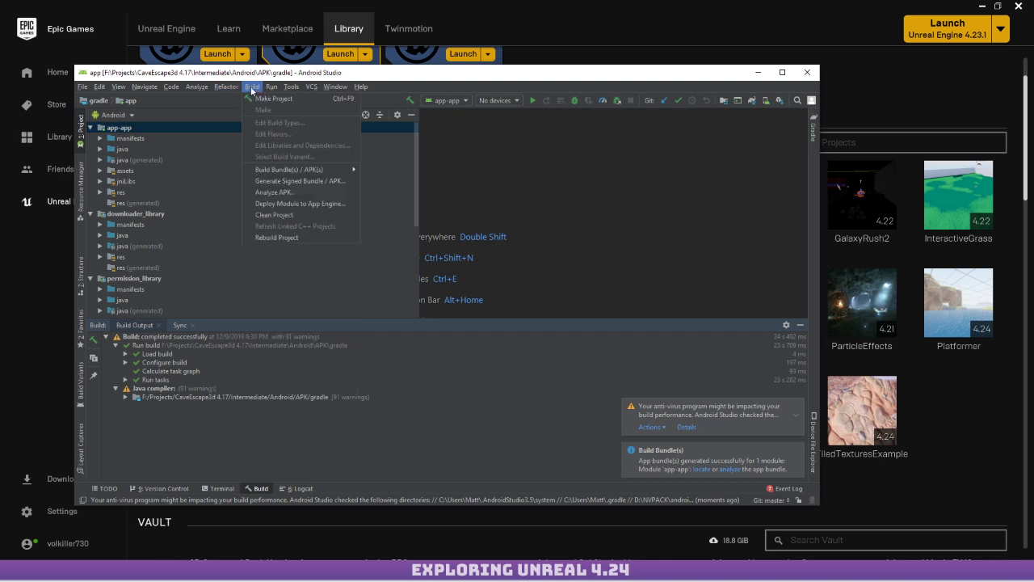
{"action": "left_click", "coordinate": [324, 180]}
{"action": "left_click_drag", "start_coordinate": [415, 189], "coordinate": [351, 189]}
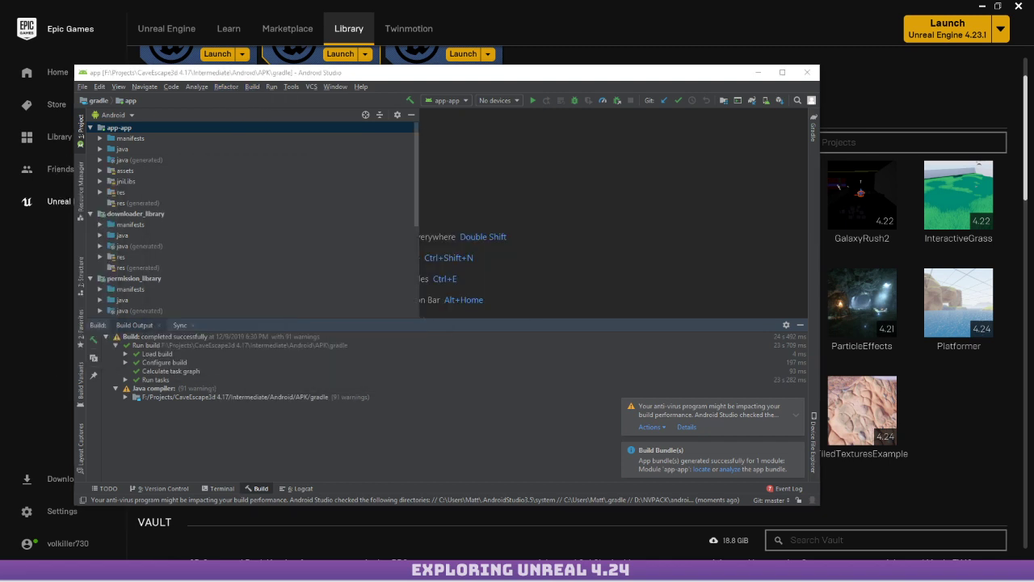
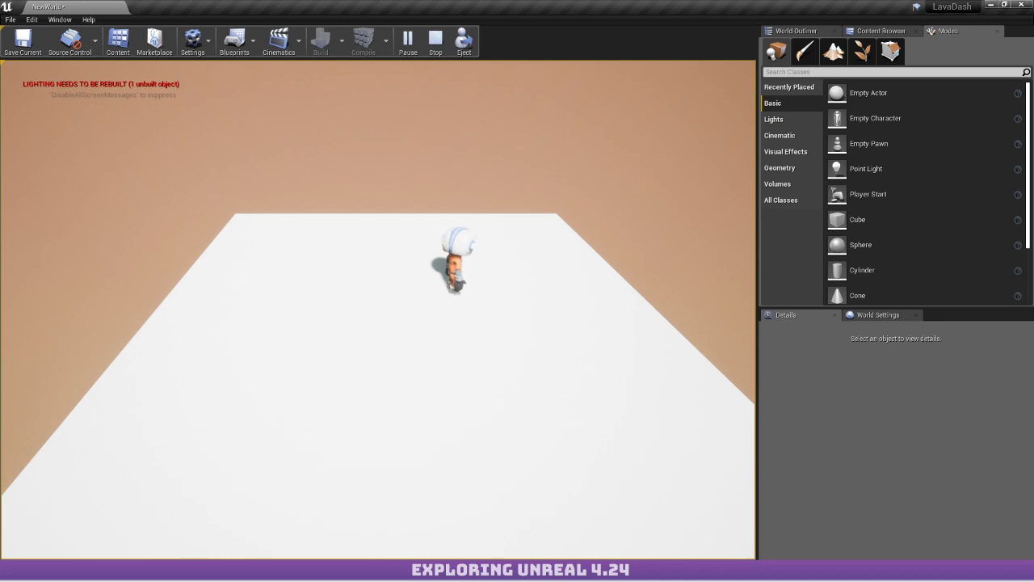
Run the character around the white platform in the playing LavaDash level to examine how the camera follows its movement.
{"action": "key", "text": "s"}
{"action": "key", "text": "a"}
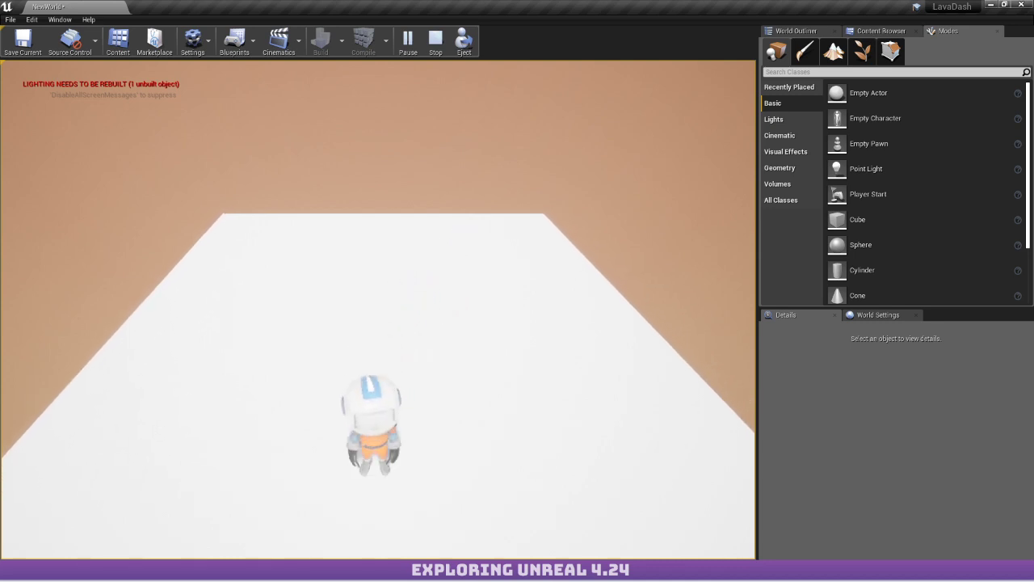
{"action": "key", "text": "w"}
{"action": "key", "text": "a"}
{"action": "key", "text": "d"}
{"action": "key", "text": "a"}
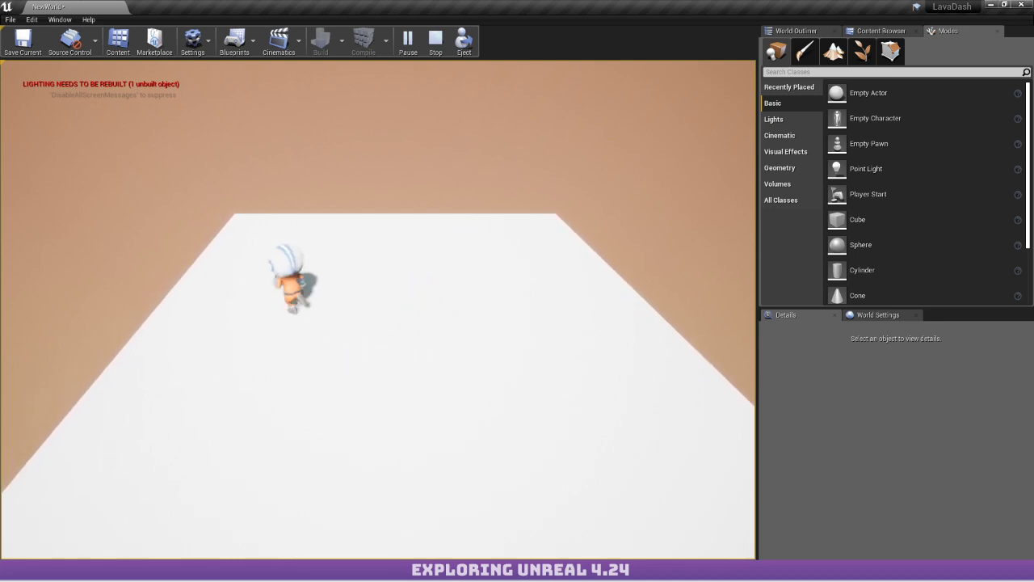
{"action": "key", "text": "a"}
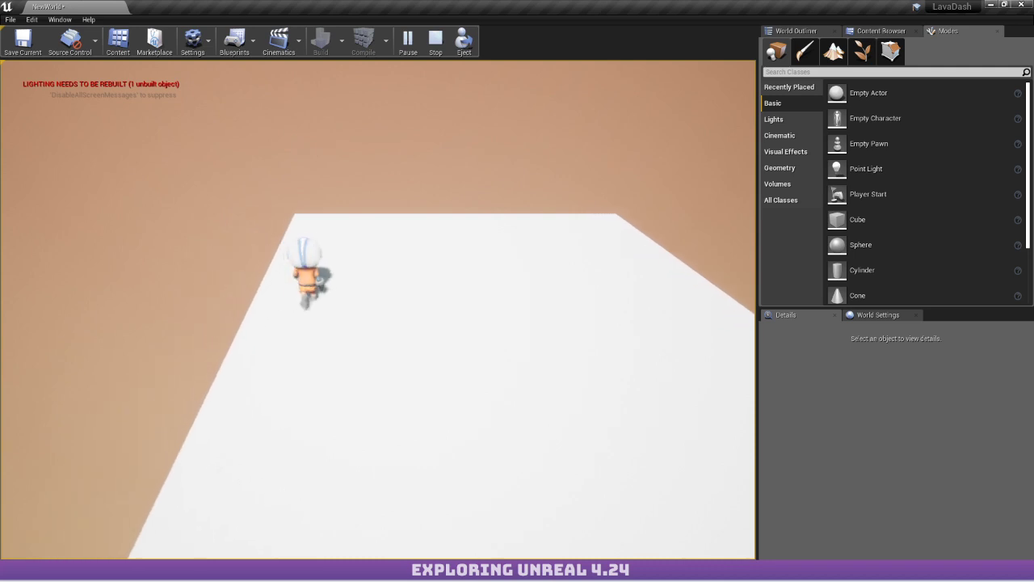
{"action": "key", "text": "d"}
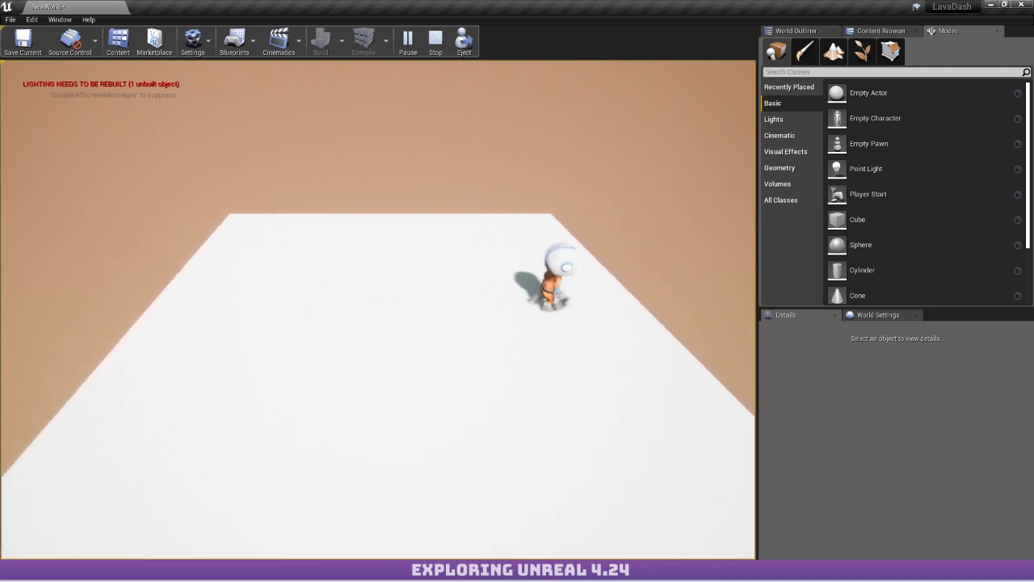
{"action": "key", "text": "s"}
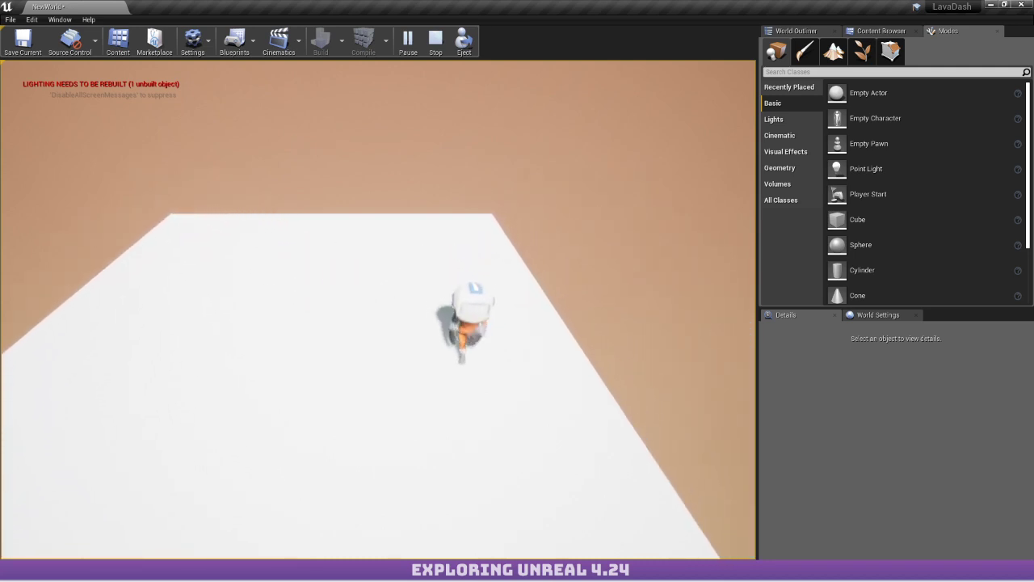
{"action": "key", "text": "a"}
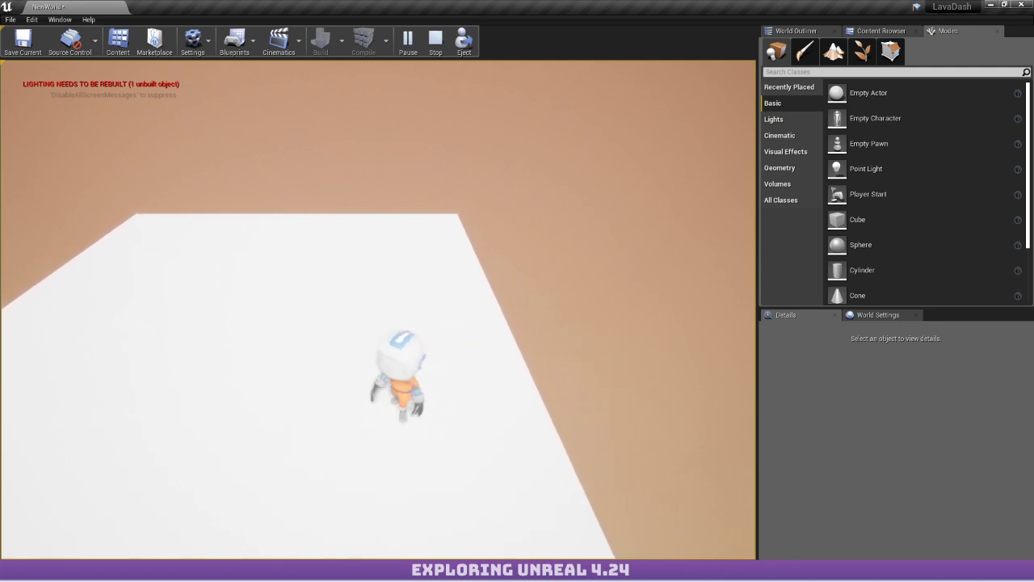
{"action": "key", "text": "w"}
{"action": "key", "text": "w"}
{"action": "key", "text": "a"}
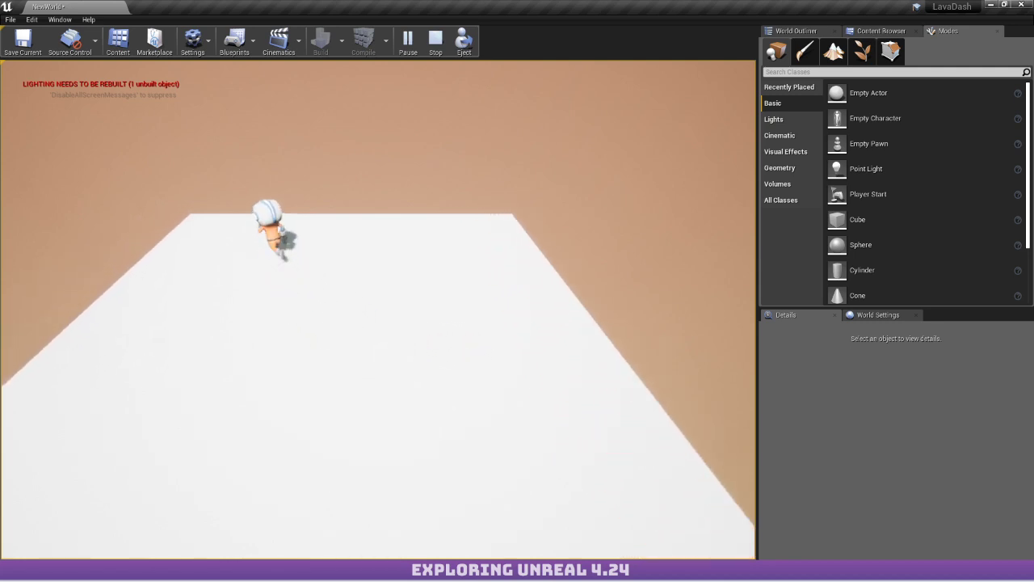
{"action": "key", "text": "a"}
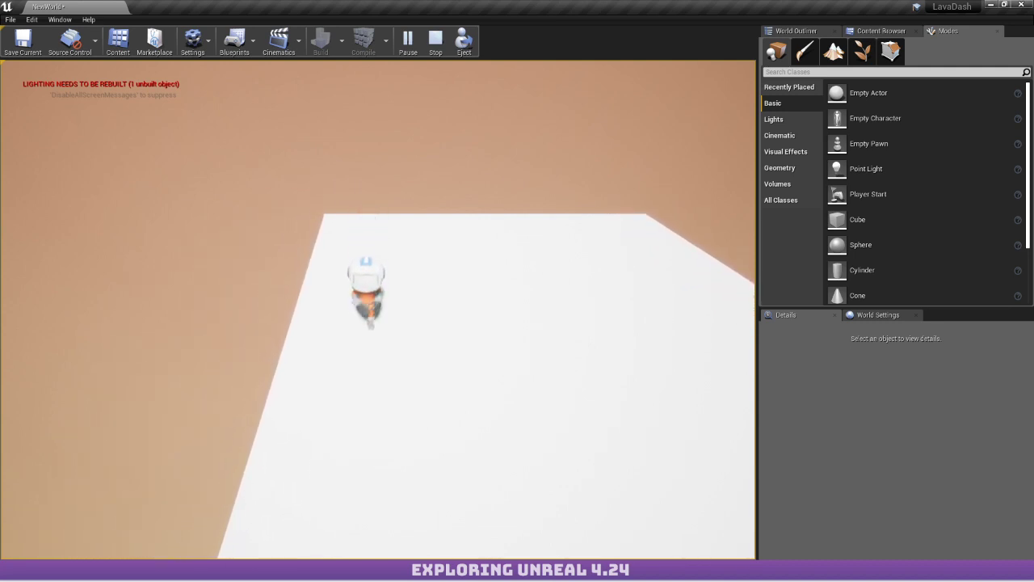
{"action": "key", "text": "s"}
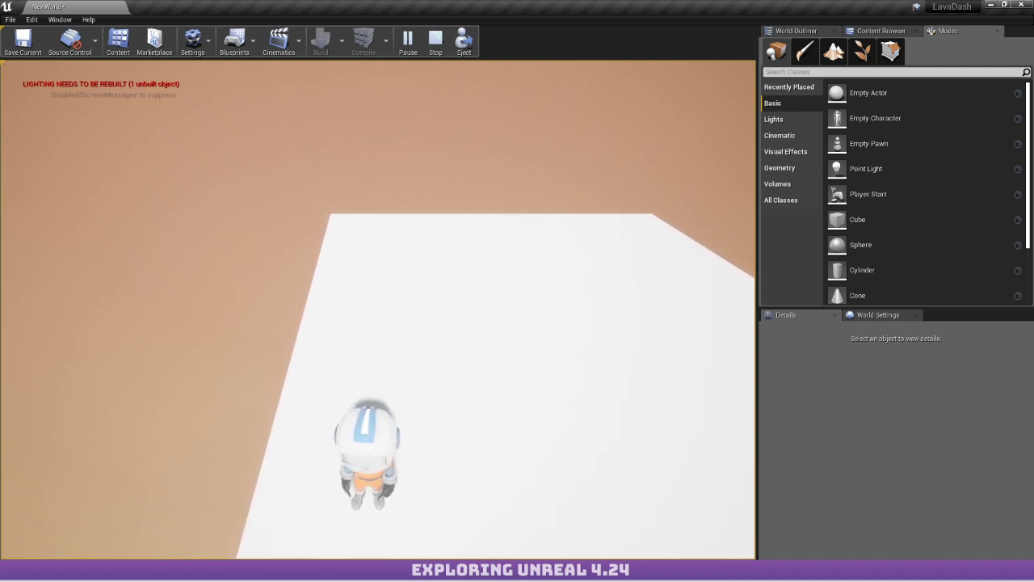
{"action": "key", "text": "w"}
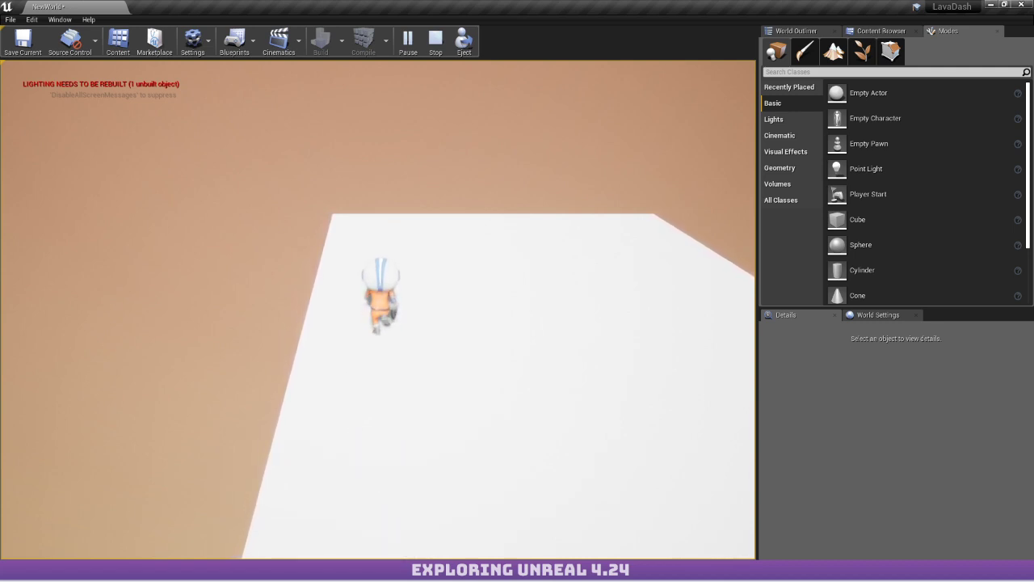
{"action": "key", "text": "d"}
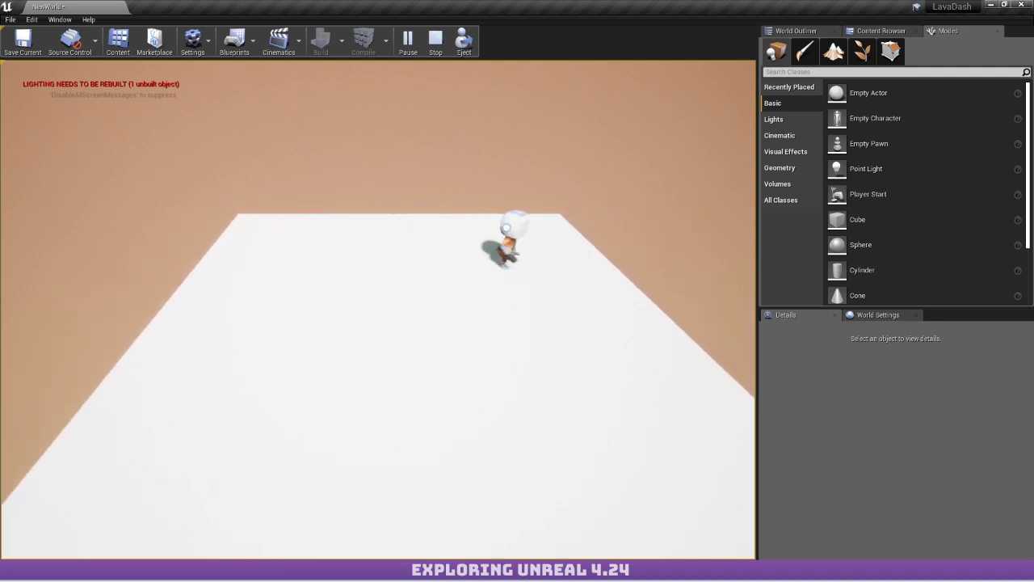
{"action": "key", "text": "s"}
{"action": "key", "text": "w"}
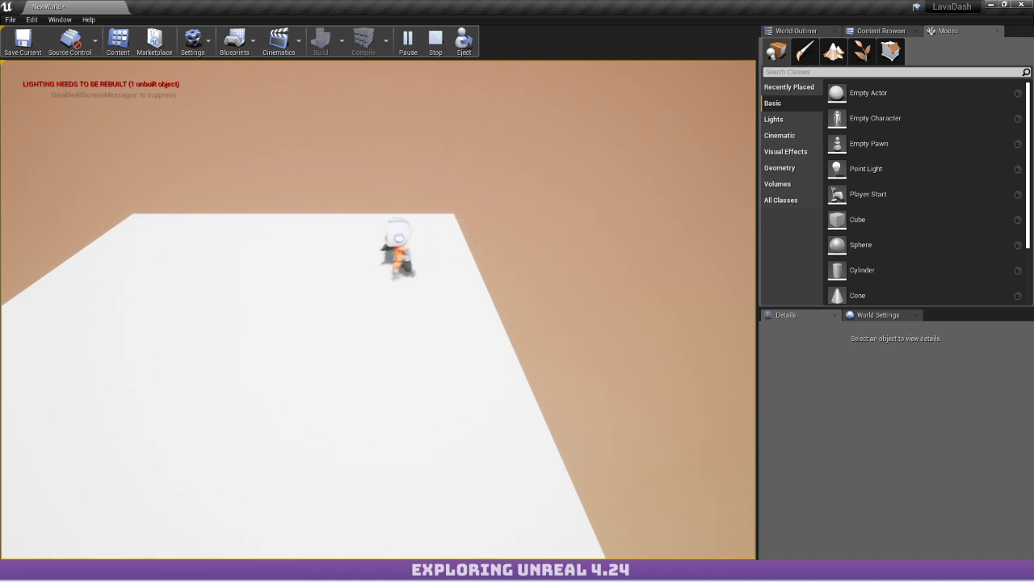
{"action": "key", "text": "a"}
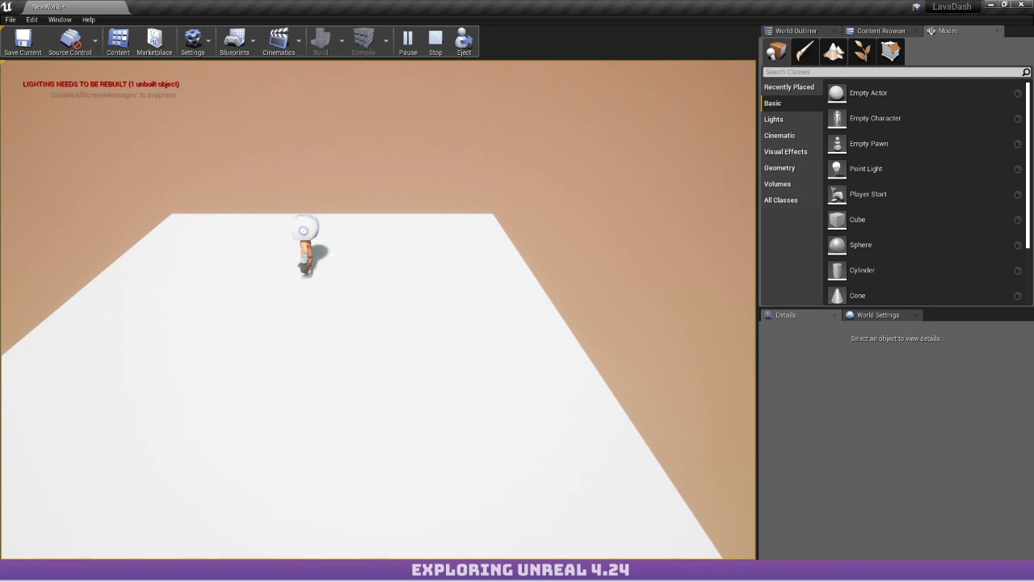
{"action": "key", "text": "a"}
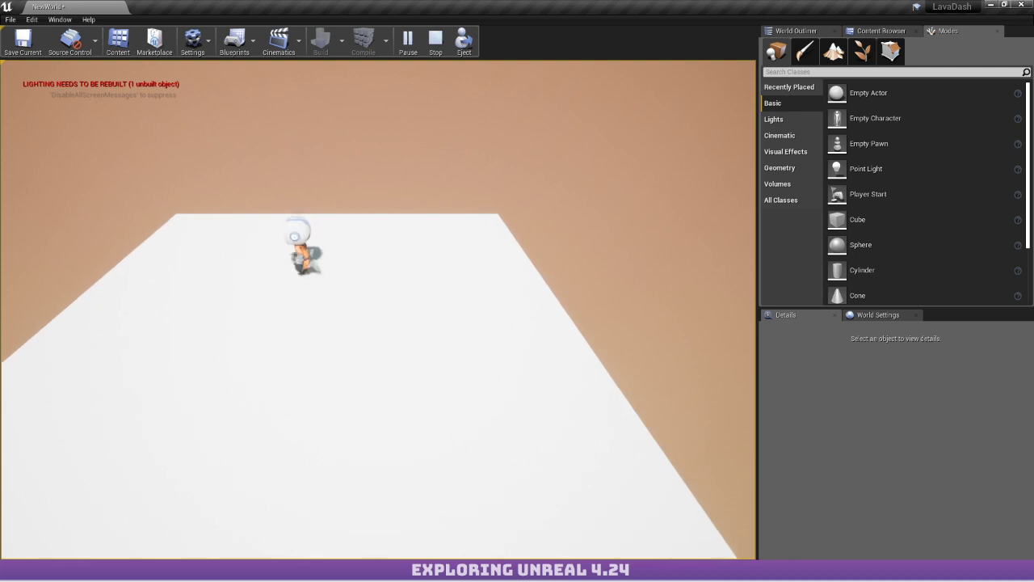
{"action": "key", "text": "w"}
{"action": "key", "text": "d"}
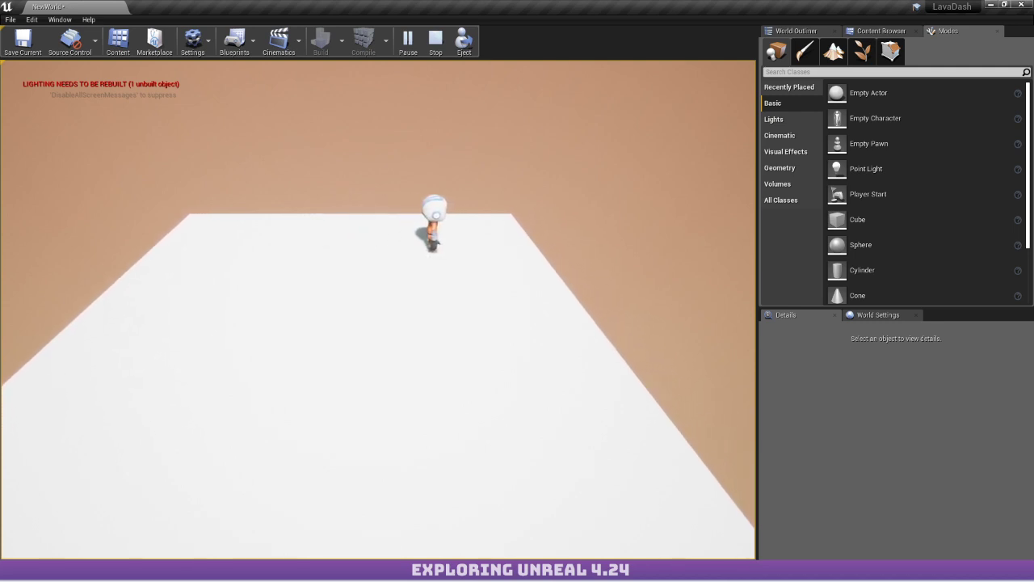
{"action": "key", "text": "s"}
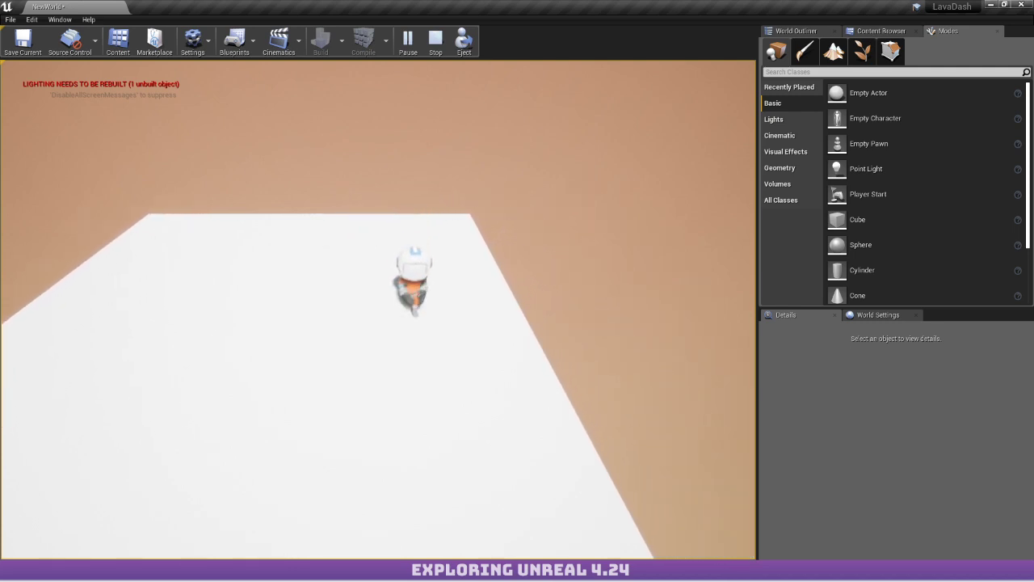
{"action": "key", "text": "s"}
{"action": "key", "text": "d"}
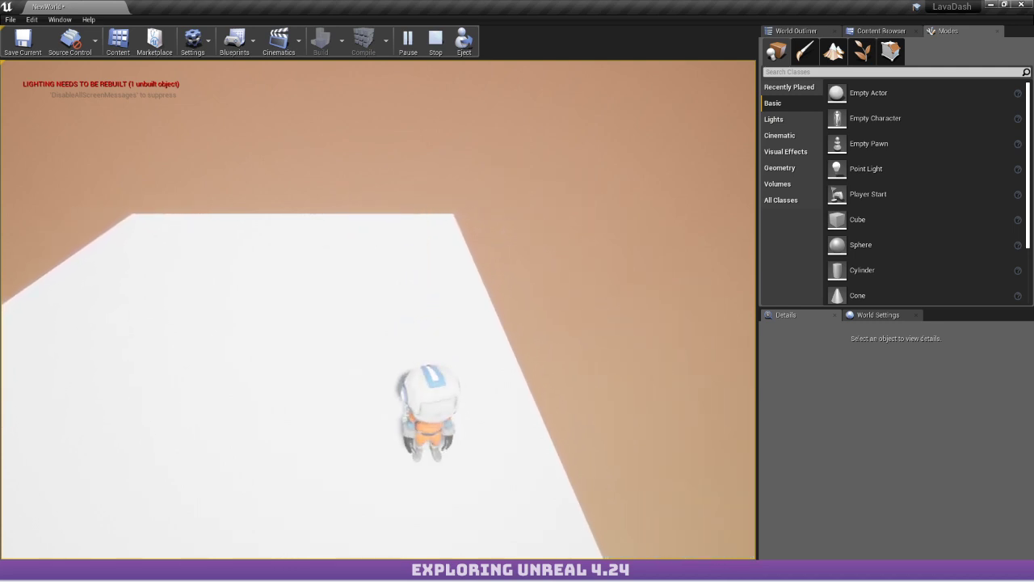
{"action": "key", "text": "w"}
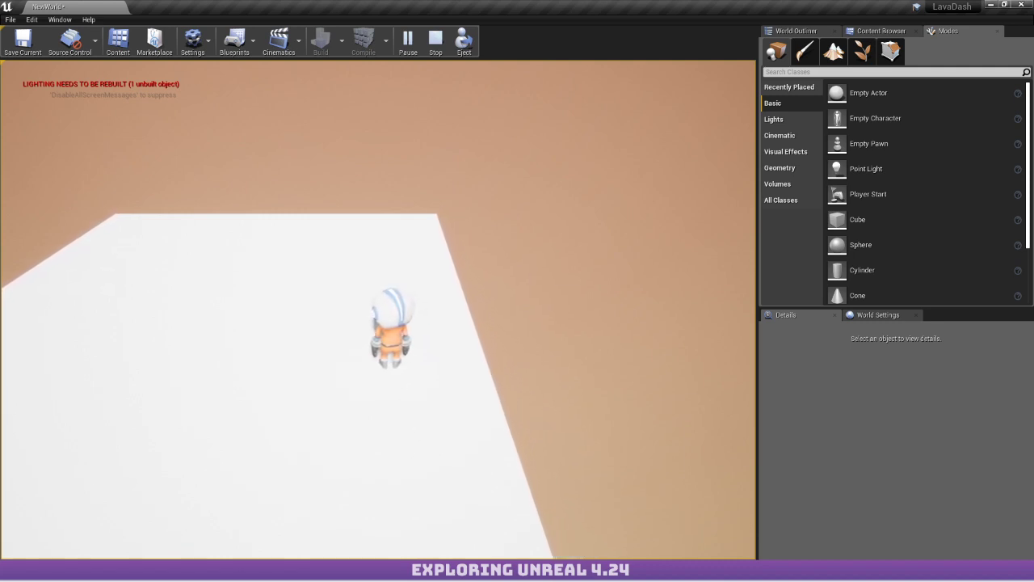
{"action": "key", "text": "w"}
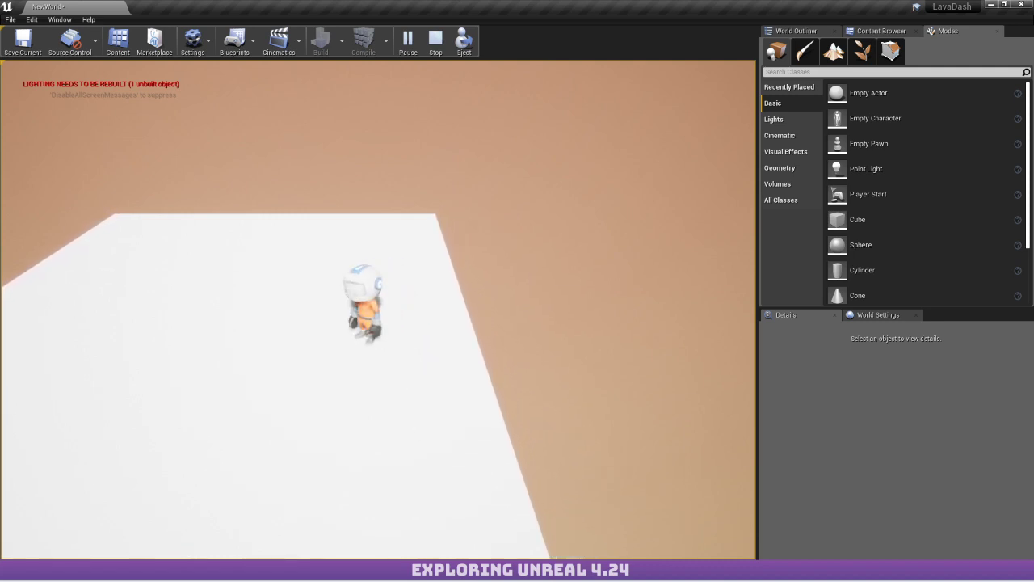
Continue steering the character back and forth across the white platform to check the camera's sideways tracking, and stop the play session.
{"action": "key", "text": "w"}
{"action": "key", "text": "a"}
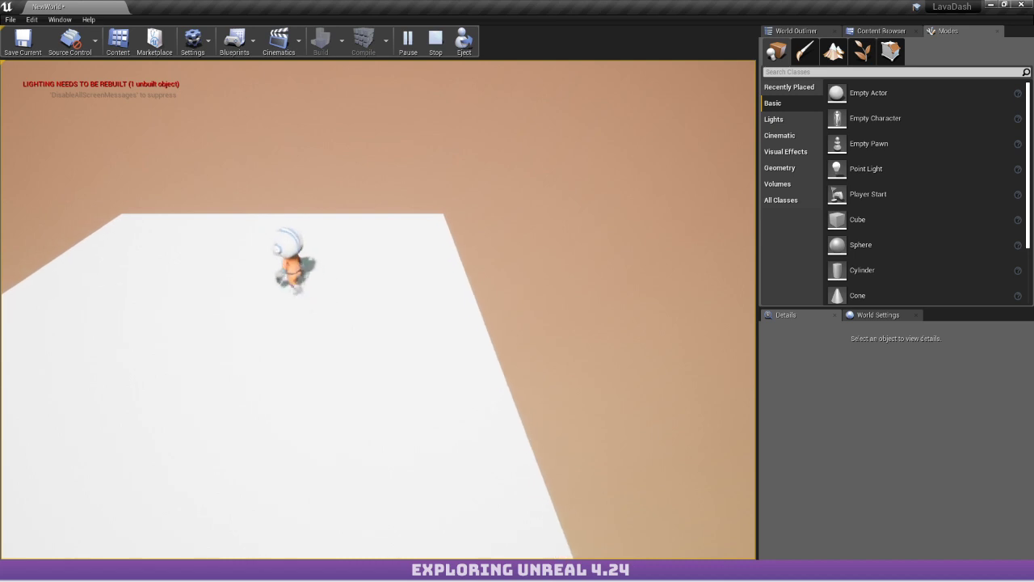
{"action": "key", "text": "s"}
{"action": "key", "text": "d"}
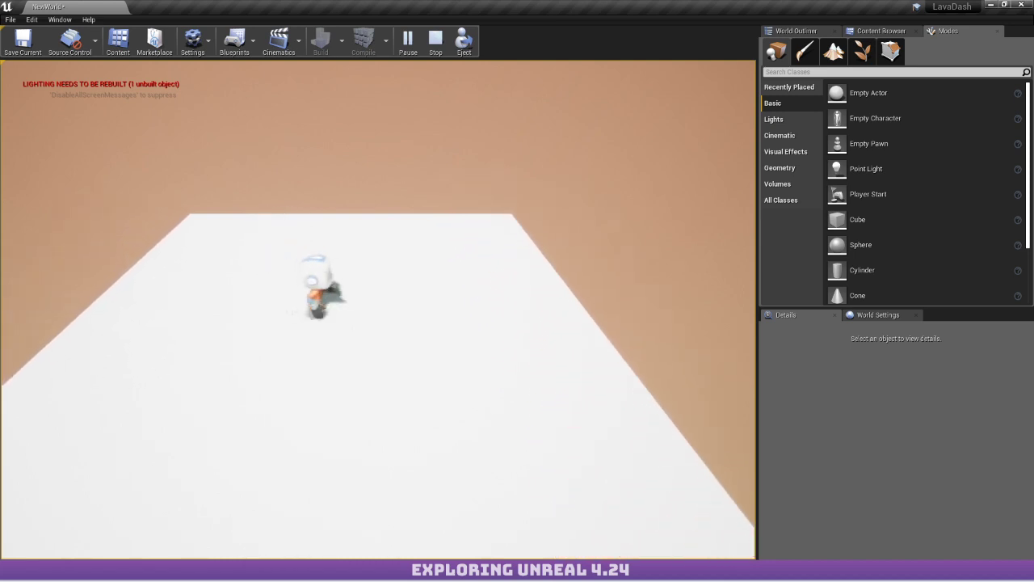
{"action": "key", "text": "d"}
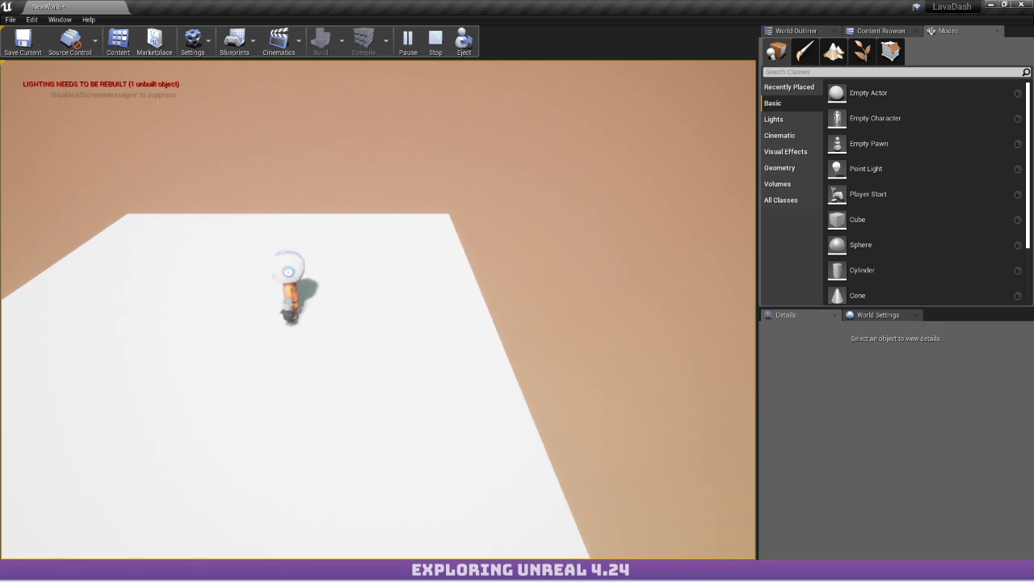
{"action": "key", "text": "Escape"}
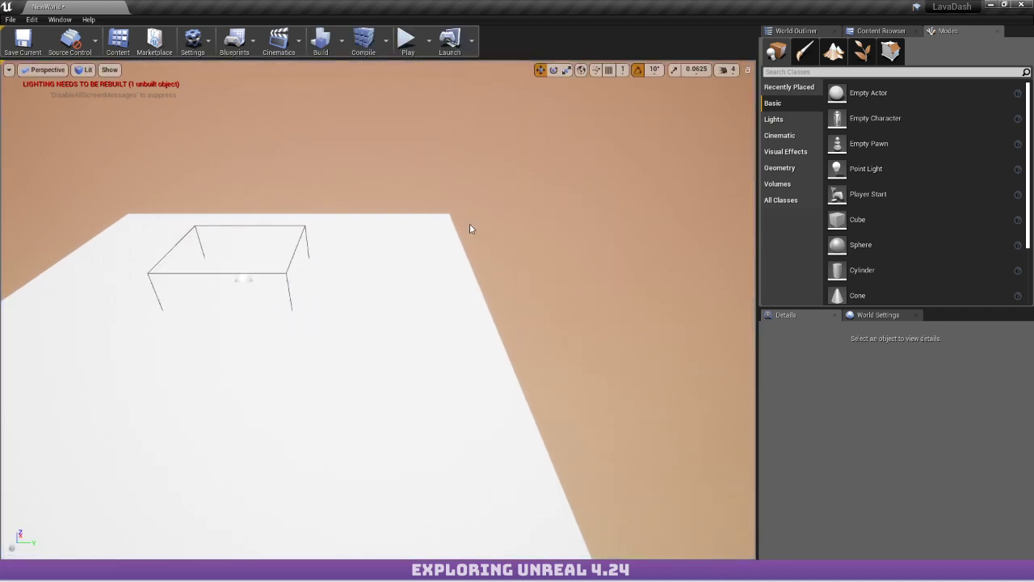
Replay the NewWorld level and run the character towards and away from the platform's far edge to examine the camera, ending the session.
{"action": "left_click", "coordinate": [407, 41]}
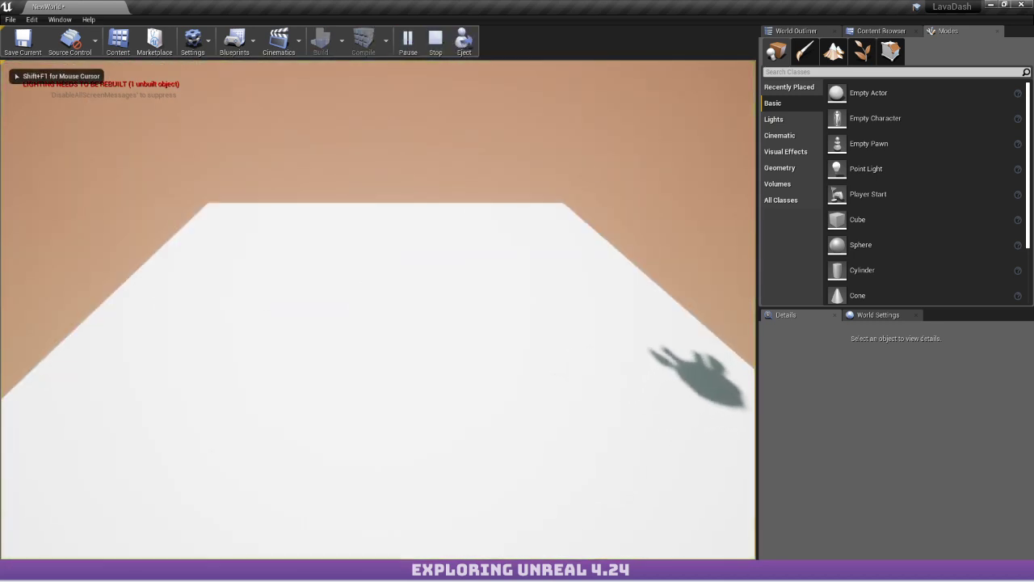
{"action": "key", "text": "a"}
{"action": "key", "text": "w"}
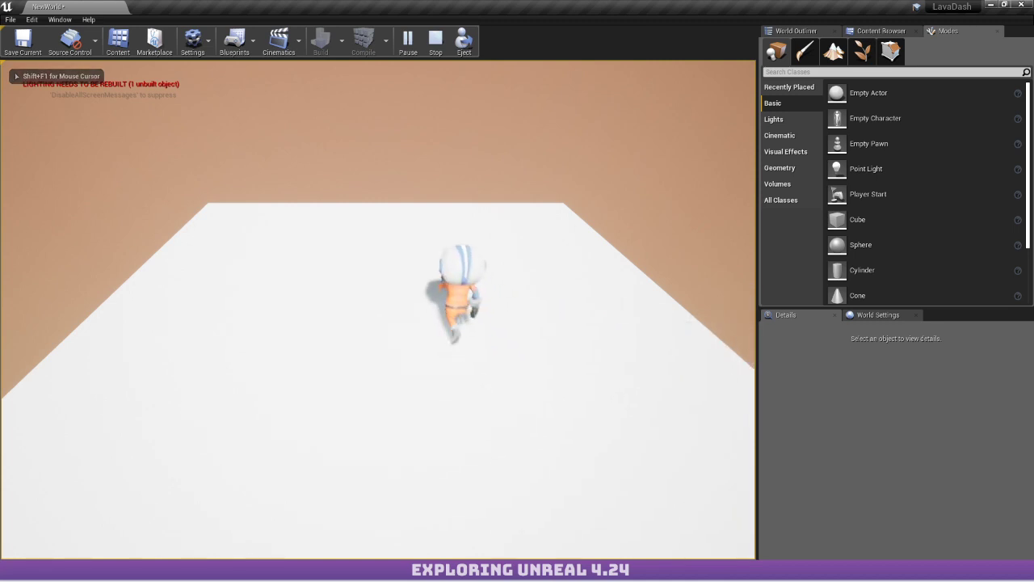
{"action": "key", "text": "s"}
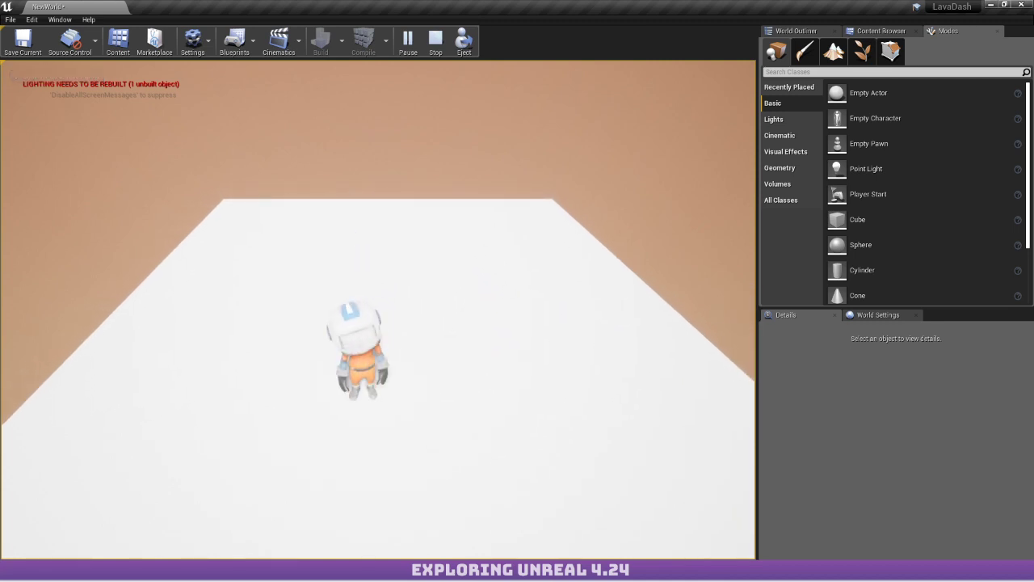
{"action": "key", "text": "d"}
{"action": "key", "text": "w"}
{"action": "key", "text": "w"}
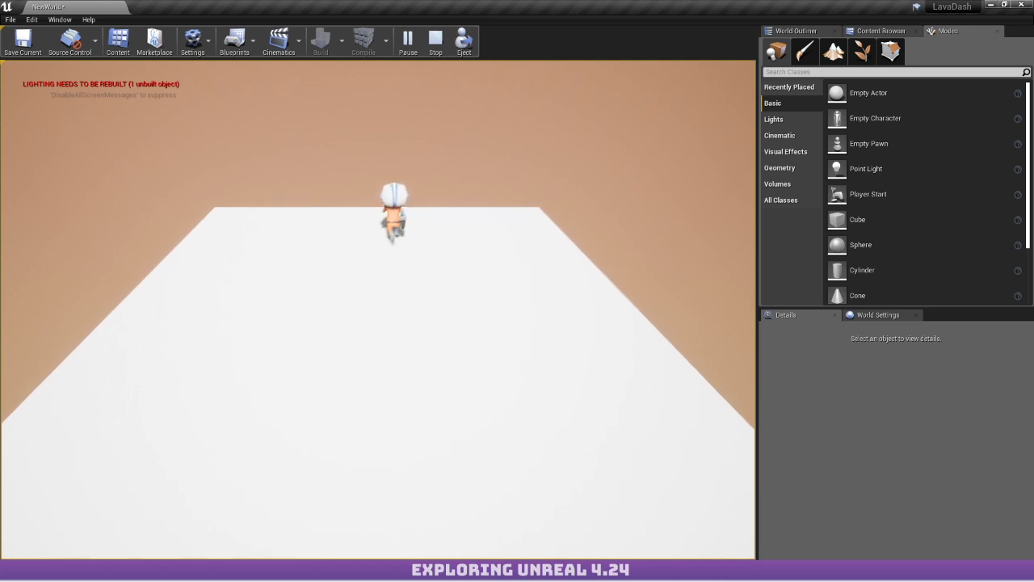
{"action": "key", "text": "s"}
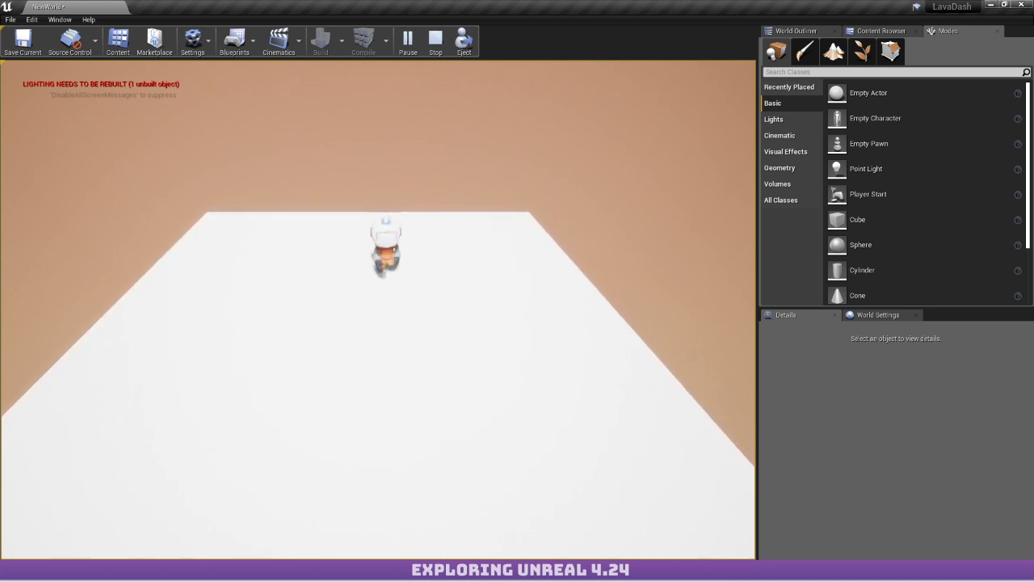
{"action": "key", "text": "s"}
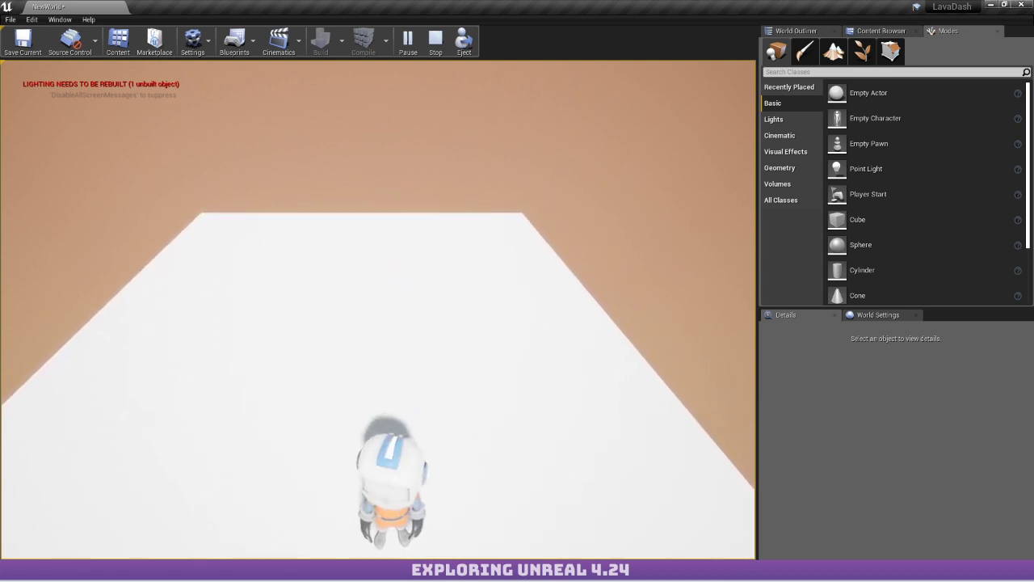
{"action": "key", "text": "w"}
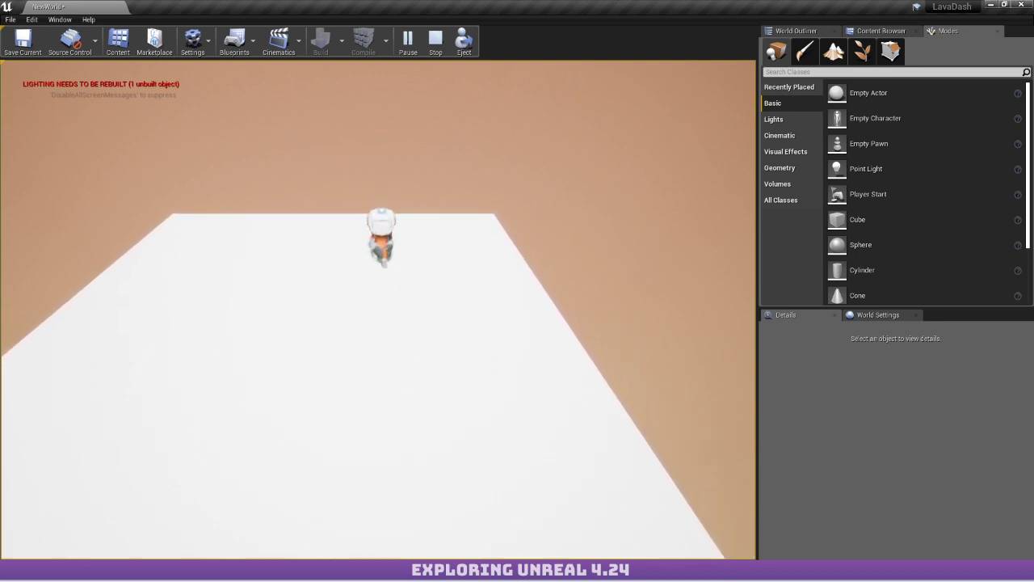
{"action": "key", "text": "Escape"}
Open the TheCaves level from the Maps folder without saving the pending changes.
{"action": "left_click", "coordinate": [877, 31]}
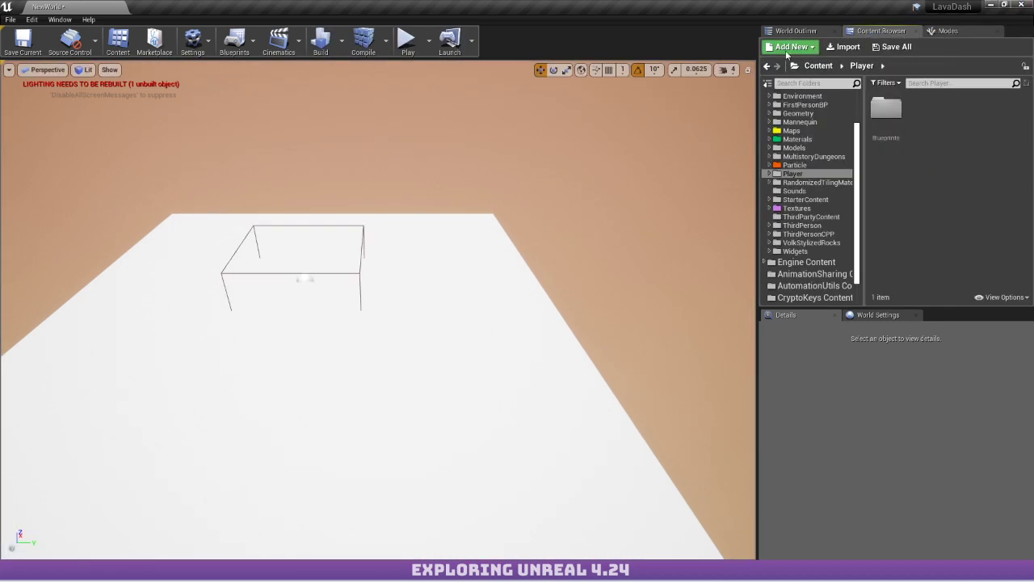
{"action": "left_click", "coordinate": [793, 131]}
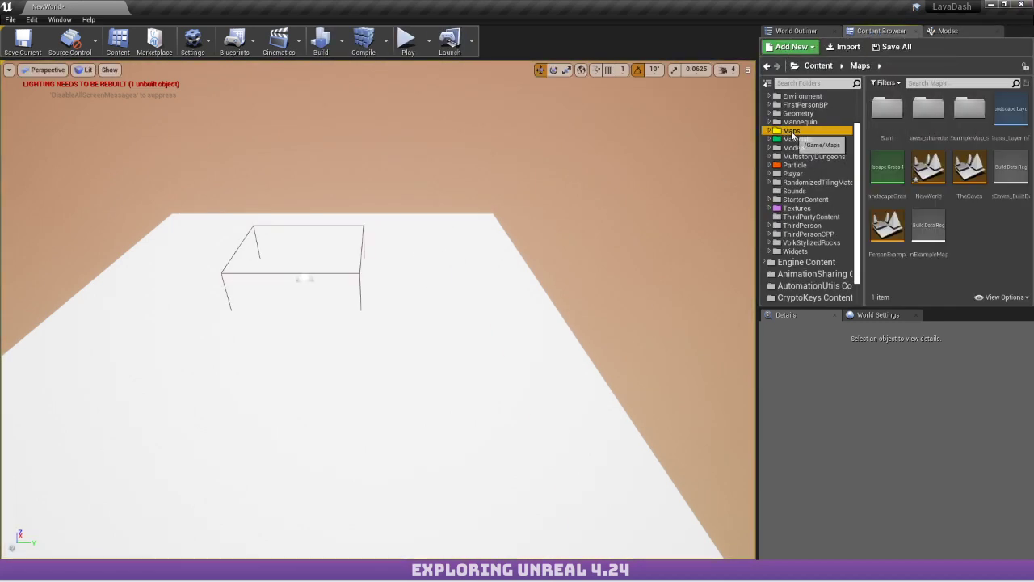
{"action": "double_click", "coordinate": [970, 172]}
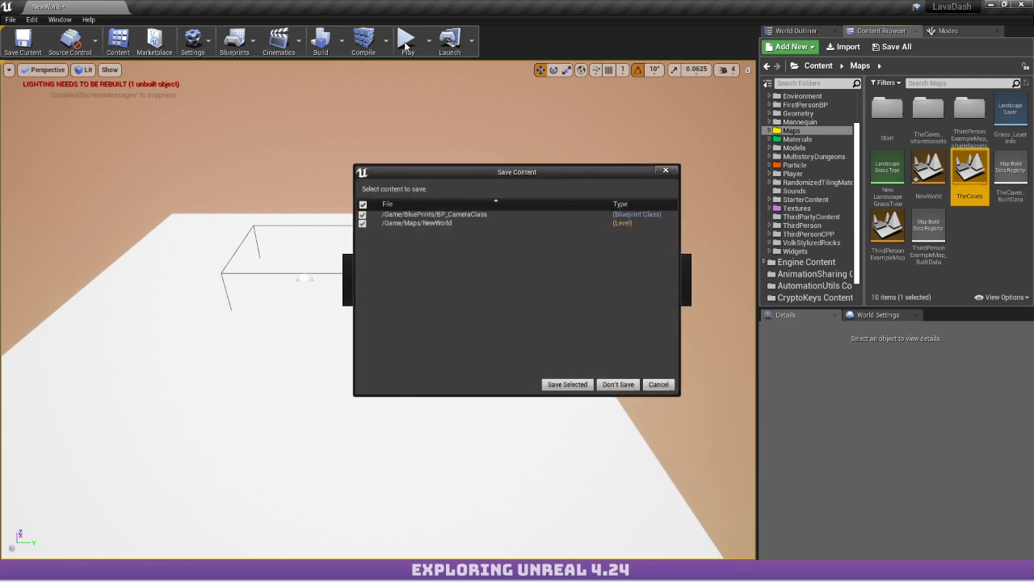
{"action": "left_click", "coordinate": [618, 386]}
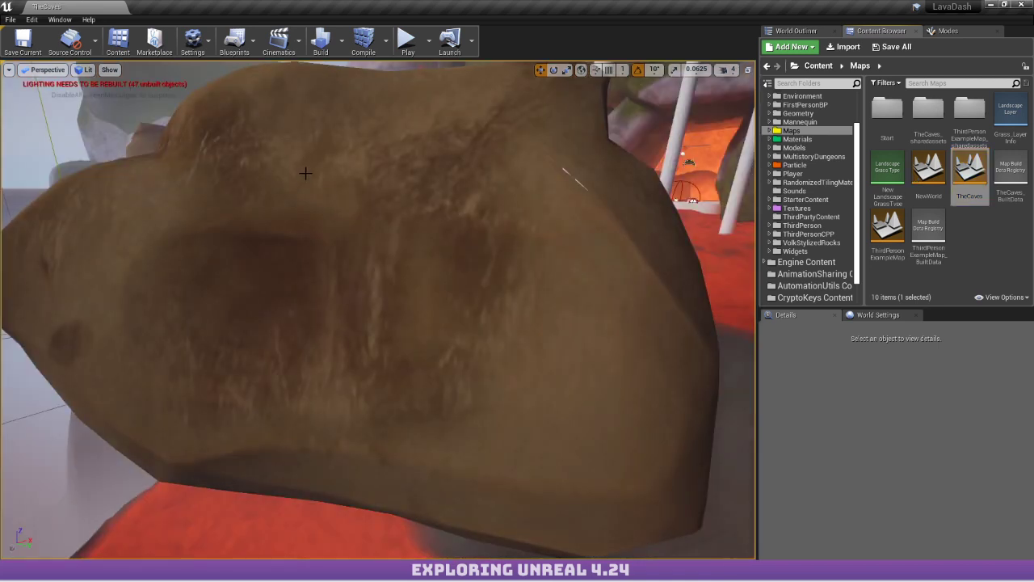
Rotate the large brown rock LP_RockSpecialE56 to about -278.8, 24.0, -333.4 and move it to about X -3582, Y -3249, Z -1226.
{"action": "mouse_move", "coordinate": [553, 238]}
{"action": "right_mouse_down"}
{"action": "mouse_move", "coordinate": [501, 258]}
{"action": "mouse_move", "coordinate": [550, 251]}
{"action": "mouse_move", "coordinate": [558, 226]}
{"action": "right_mouse_up"}
{"action": "right_click_drag", "start_coordinate": [517, 290], "coordinate": [517, 237]}
{"action": "left_click", "coordinate": [405, 262]}
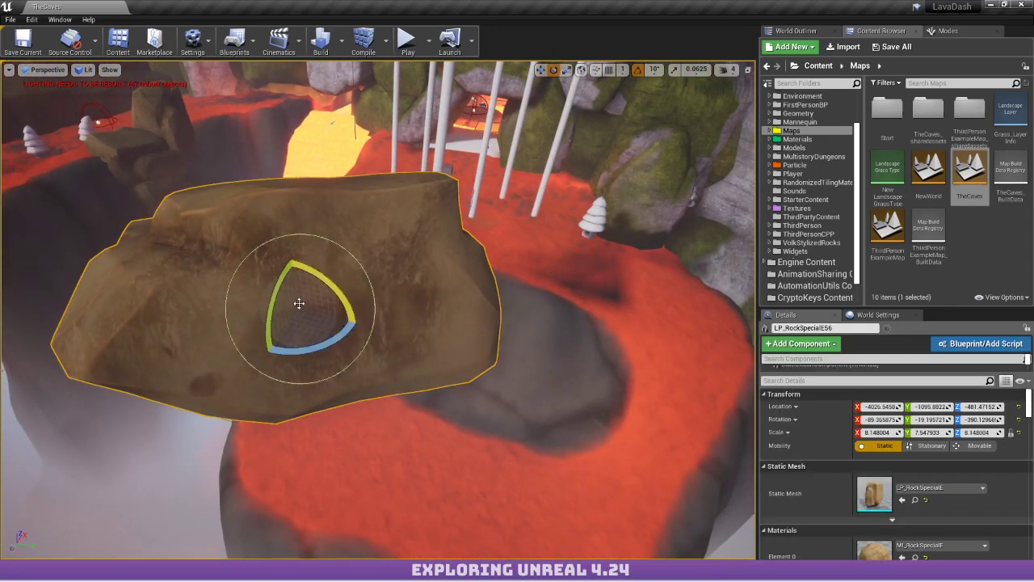
{"action": "left_click_drag", "start_coordinate": [345, 291], "coordinate": [321, 367]}
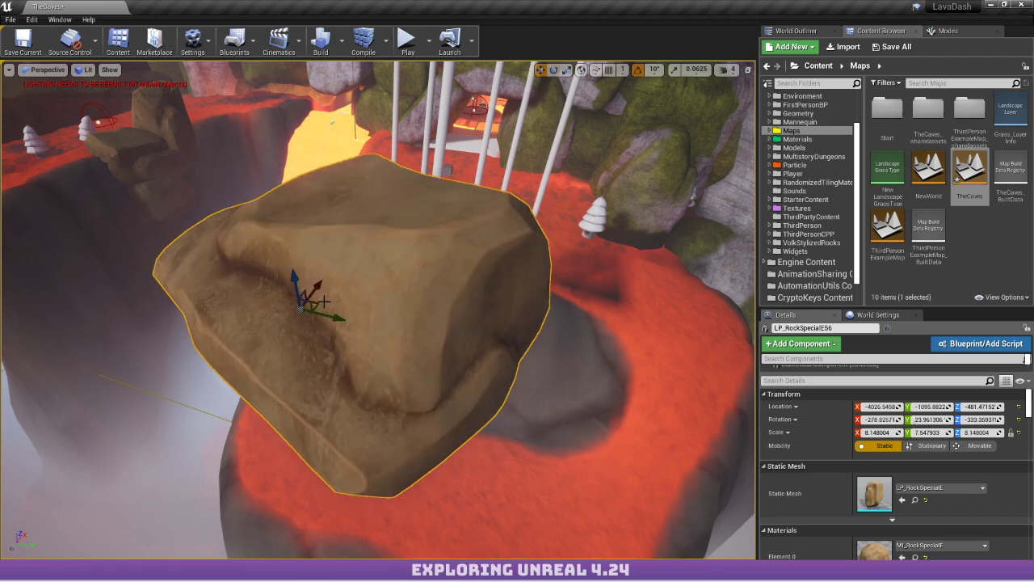
{"action": "left_click_drag", "start_coordinate": [325, 301], "coordinate": [173, 322]}
{"action": "right_click_drag", "start_coordinate": [215, 279], "coordinate": [185, 324]}
Turn the brown rock to about -393.4 on Z, move it to about X -5140, Y 1906 beside the lava island, tilt it again and deselect it.
{"action": "key", "text": "e"}
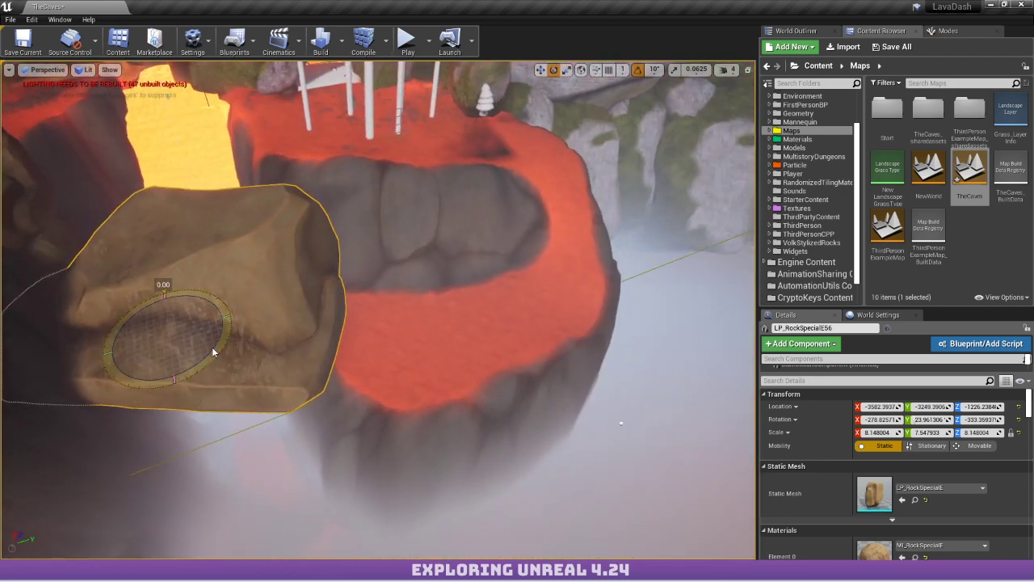
{"action": "left_click_drag", "start_coordinate": [214, 352], "coordinate": [174, 412]}
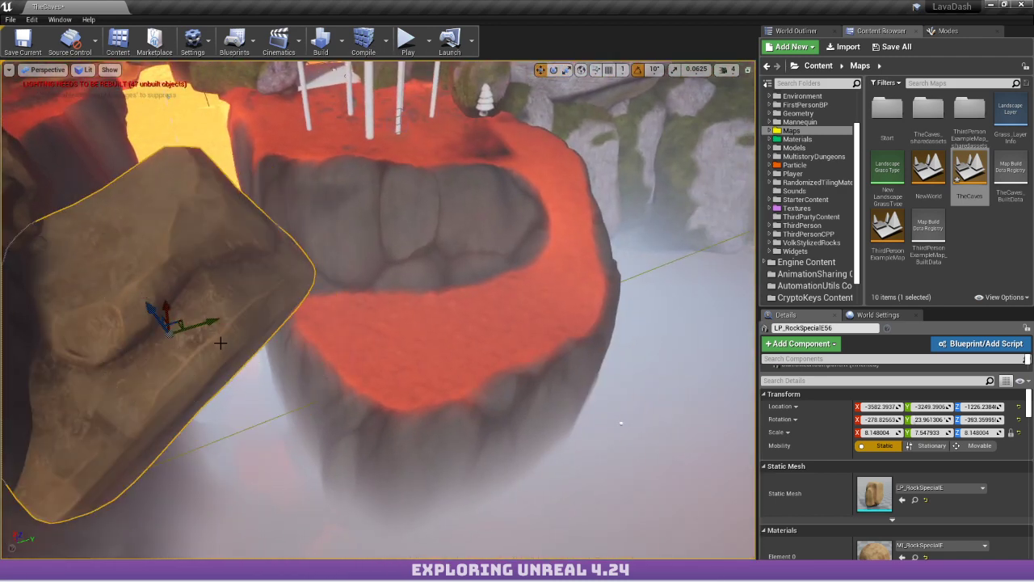
{"action": "left_click_drag", "start_coordinate": [183, 327], "coordinate": [314, 333]}
{"action": "right_click_drag", "start_coordinate": [313, 333], "coordinate": [314, 335]}
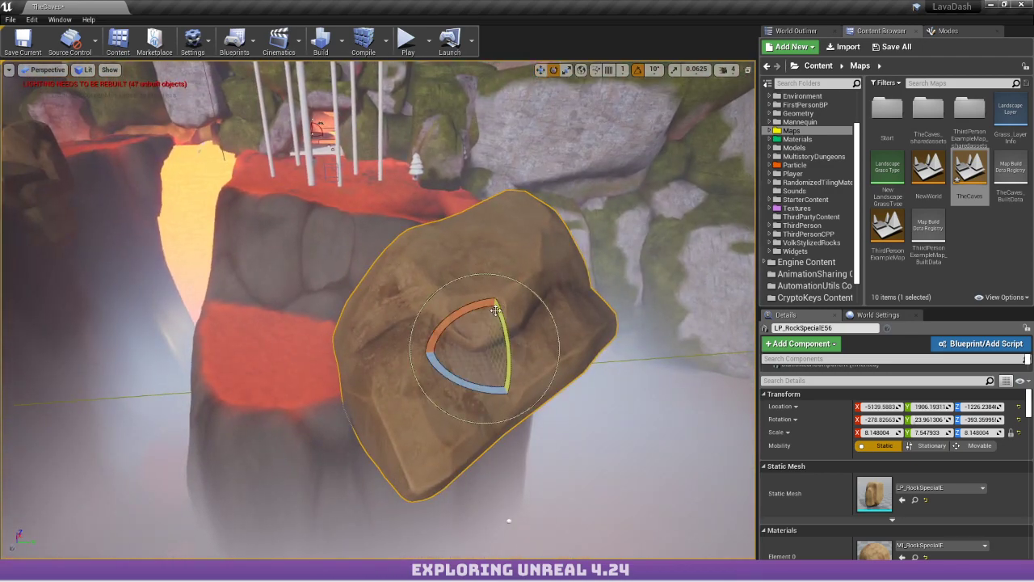
{"action": "left_click_drag", "start_coordinate": [495, 310], "coordinate": [459, 328]}
{"action": "key", "text": "Escape"}
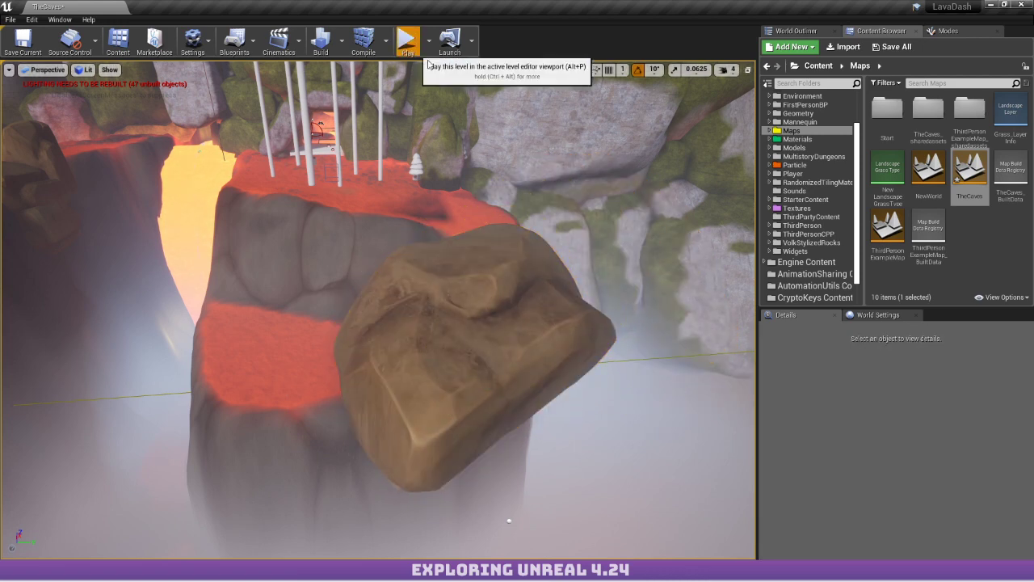
Play TheCaves and run the character from the brown rock across the lava ground to the cave platforms to examine the camera, then stop playing.
{"action": "left_click", "coordinate": [428, 62]}
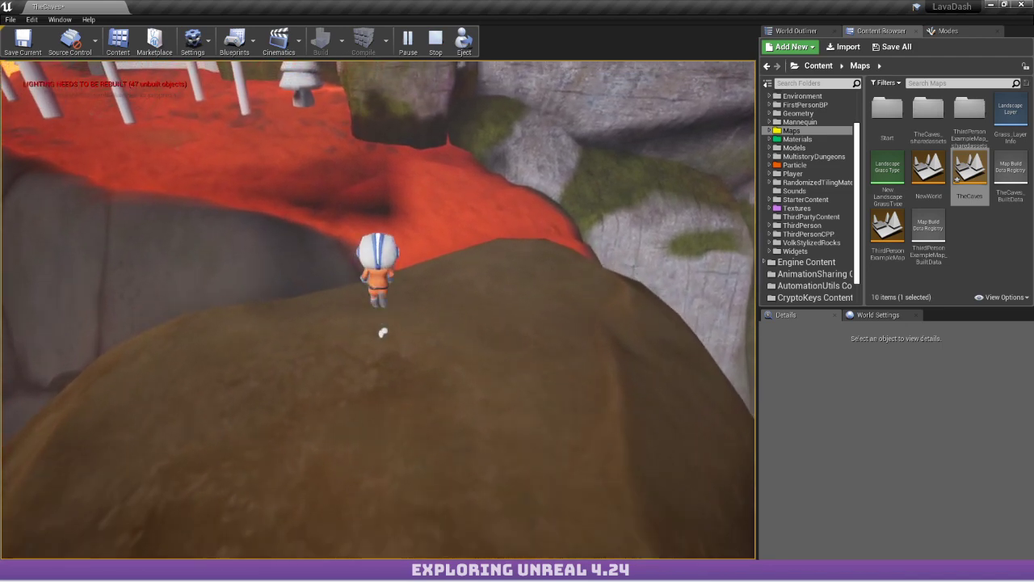
{"action": "key", "text": "w"}
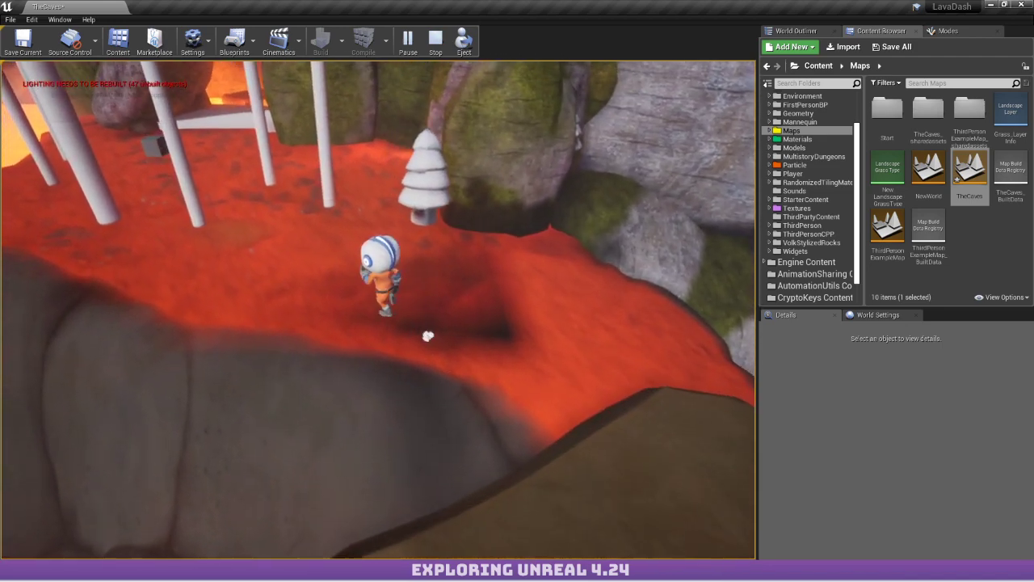
{"action": "key", "text": "w"}
{"action": "key", "text": "w"}
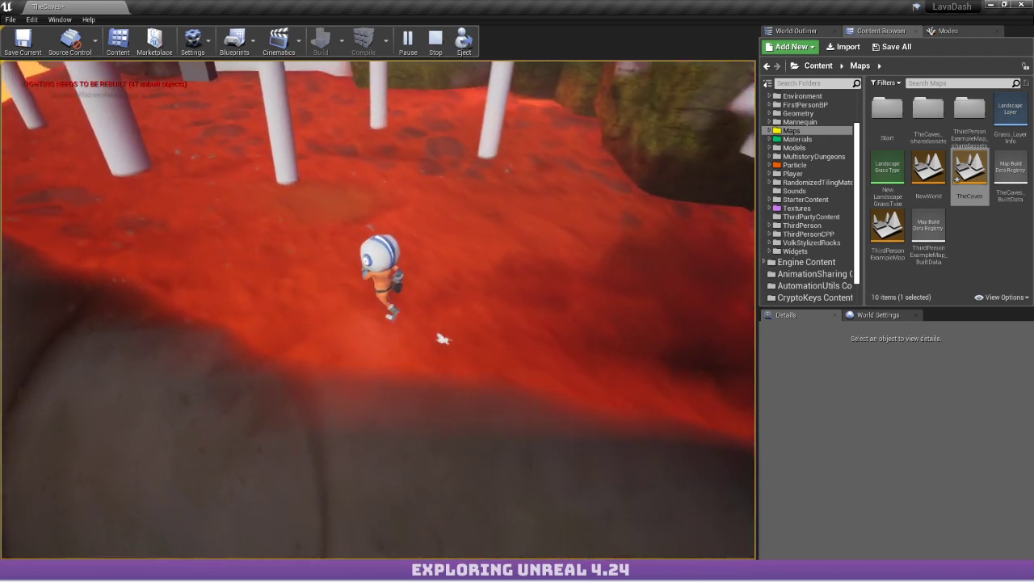
{"action": "key", "text": "w"}
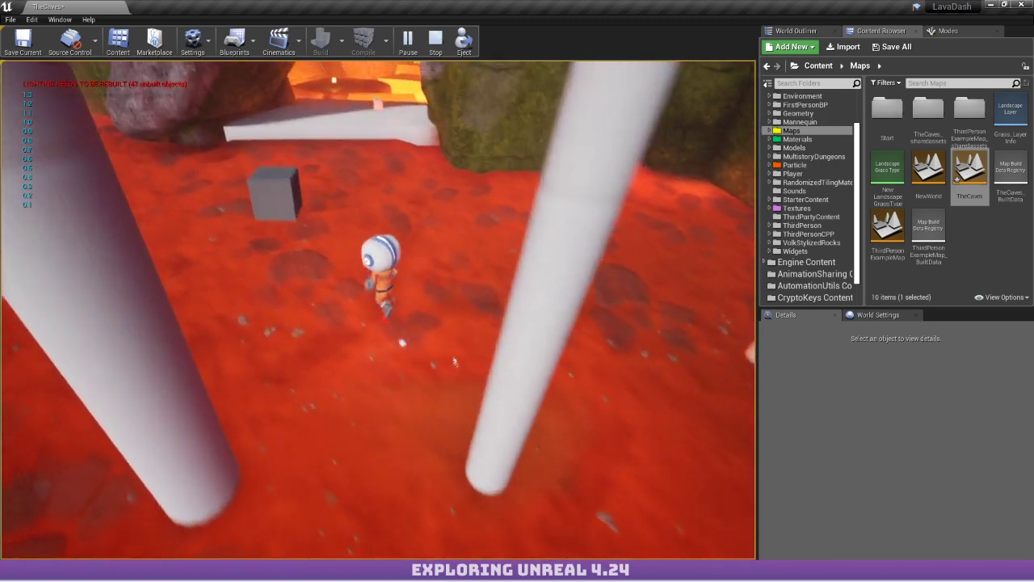
{"action": "key", "text": "w"}
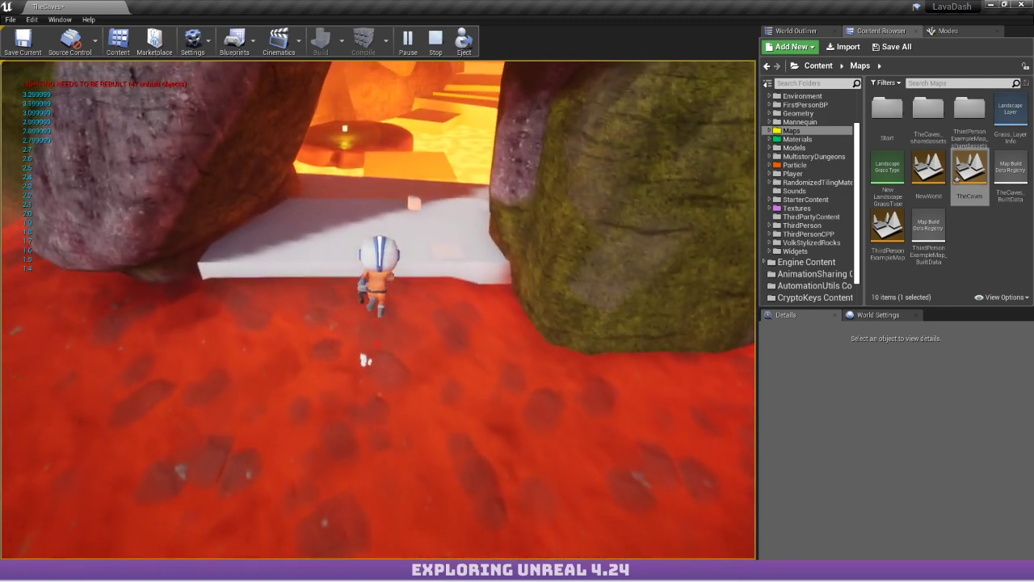
{"action": "key", "text": "w"}
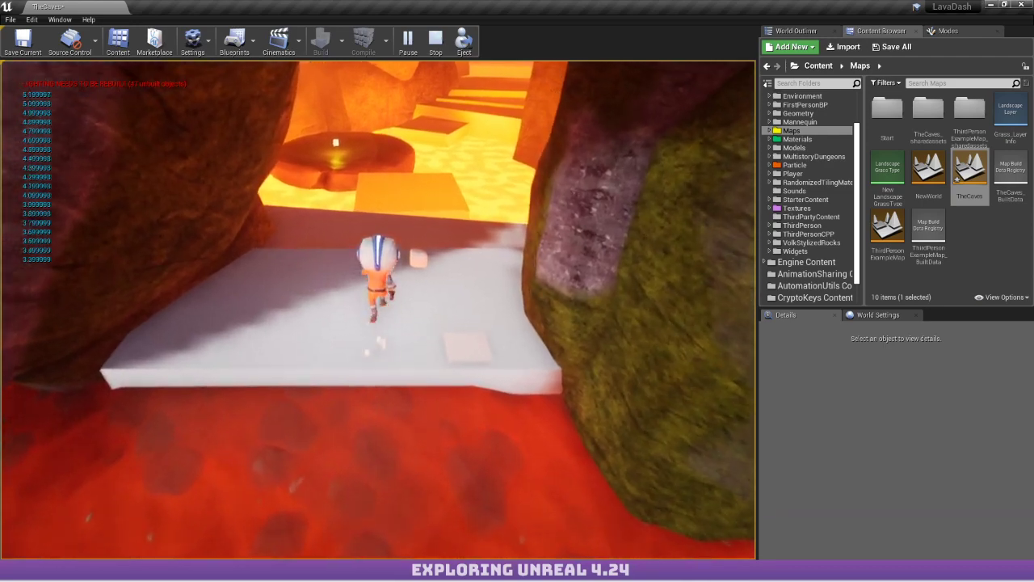
{"action": "key", "text": "w"}
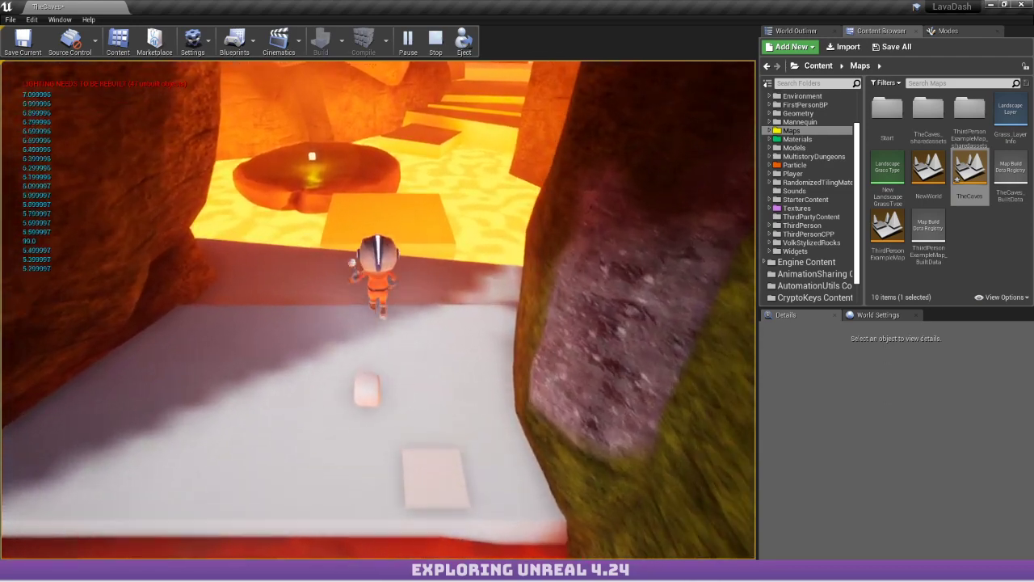
{"action": "key", "text": "w"}
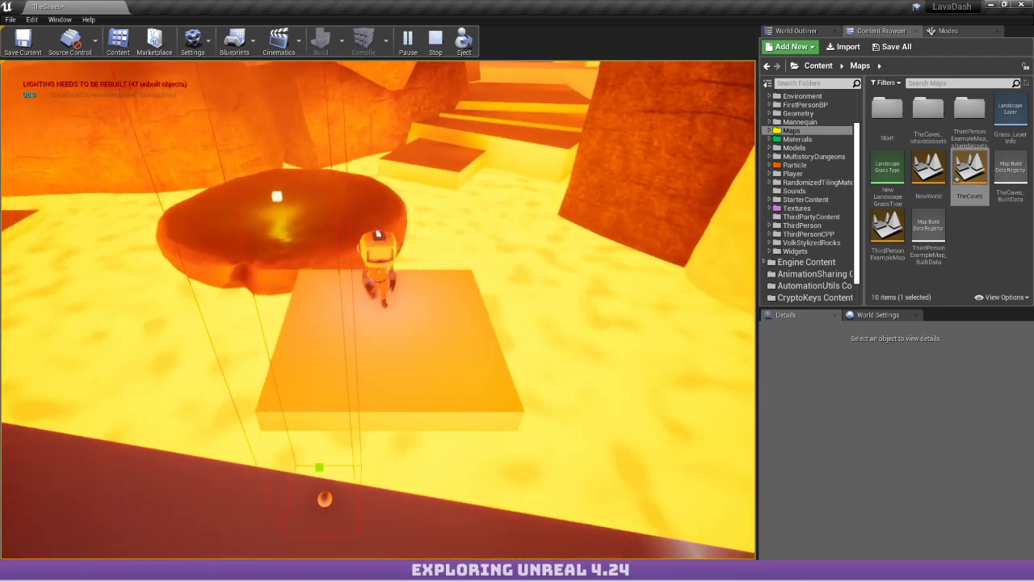
{"action": "key", "text": "s"}
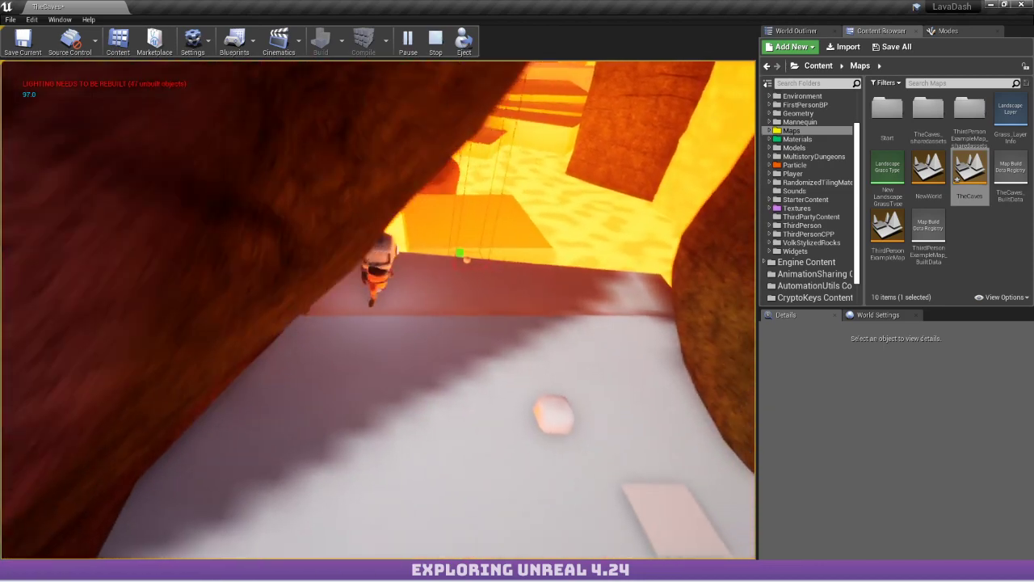
{"action": "key", "text": "Escape"}
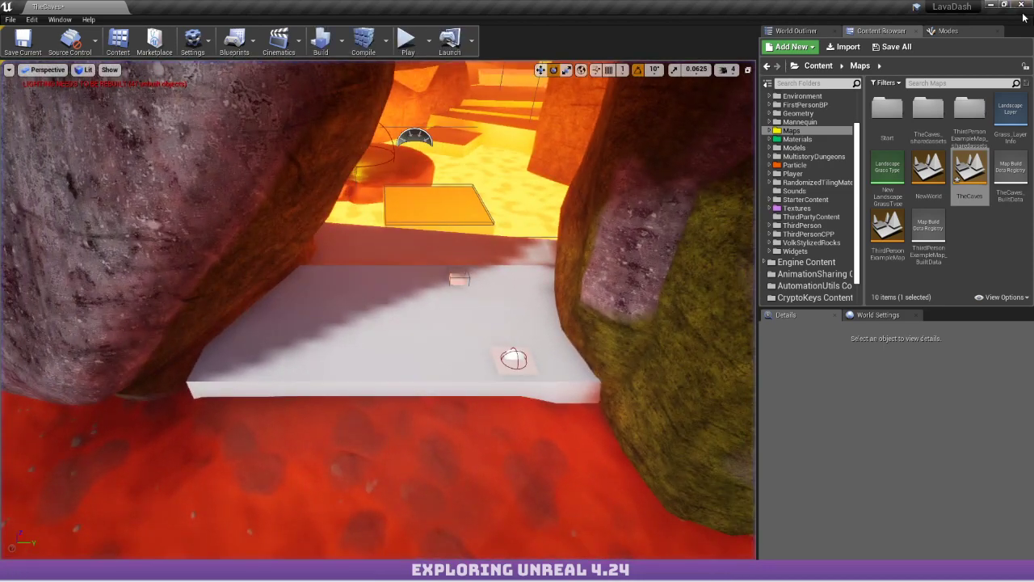
Minimize the LavaDash editor, switch to the Platformer project, and open its BuildTools folder inside BluePrints.
{"action": "left_click", "coordinate": [989, 5]}
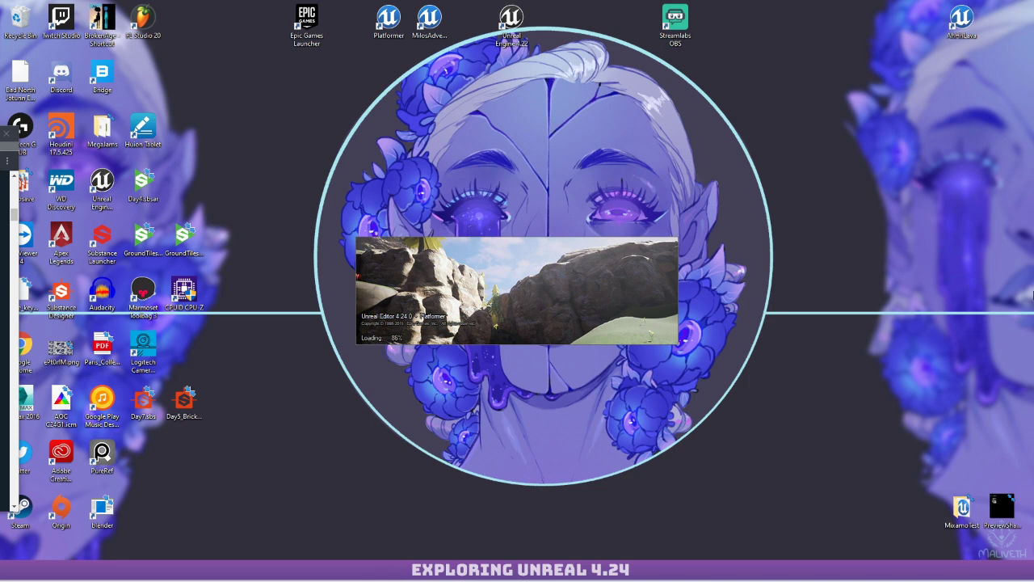
{"action": "left_click_drag", "start_coordinate": [0, 28], "coordinate": [0, 81]}
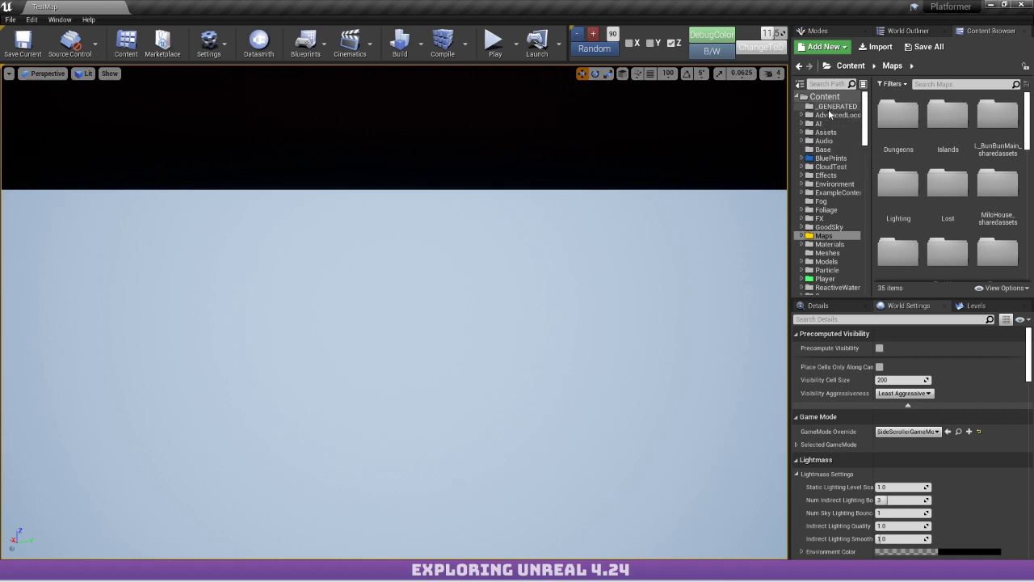
{"action": "left_click", "coordinate": [834, 107]}
{"action": "scroll", "coordinate": [840, 132], "scroll_direction": "down", "scroll_amount": 2}
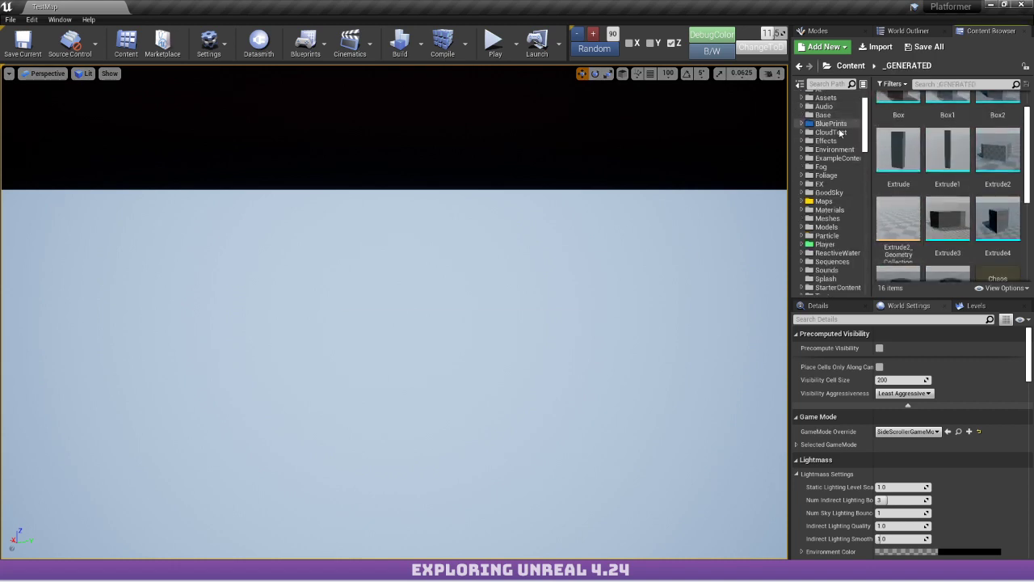
{"action": "left_click", "coordinate": [832, 132]}
{"action": "left_click", "coordinate": [830, 123]}
{"action": "left_click", "coordinate": [897, 129]}
{"action": "double_click", "coordinate": [897, 130]}
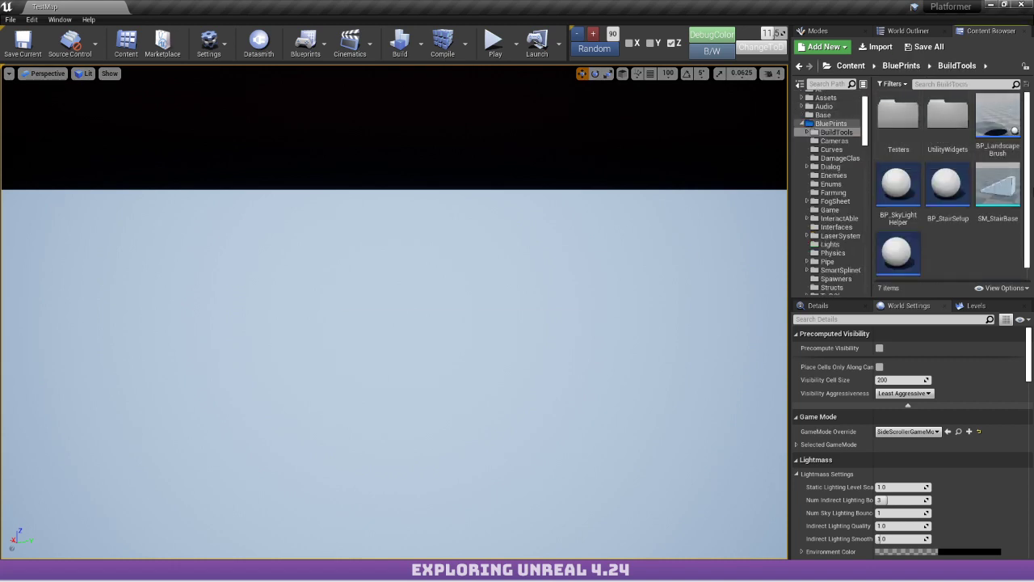
Open the NewDataprepAsset from the Testers folder inside BuildTools.
{"action": "scroll", "coordinate": [970, 230], "scroll_direction": "down", "scroll_amount": 1}
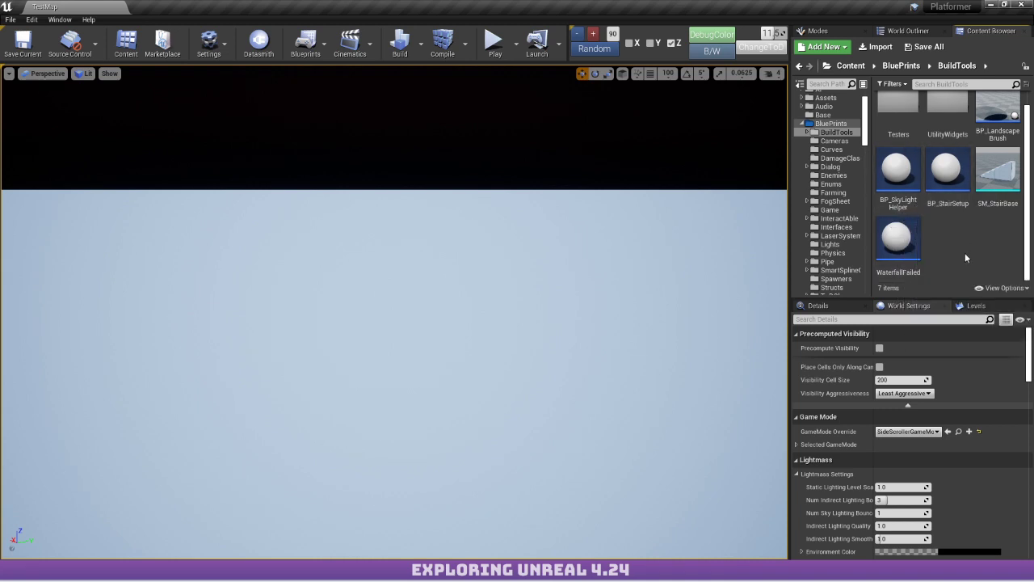
{"action": "scroll", "coordinate": [965, 257], "scroll_direction": "up", "scroll_amount": 1}
{"action": "double_click", "coordinate": [899, 118]}
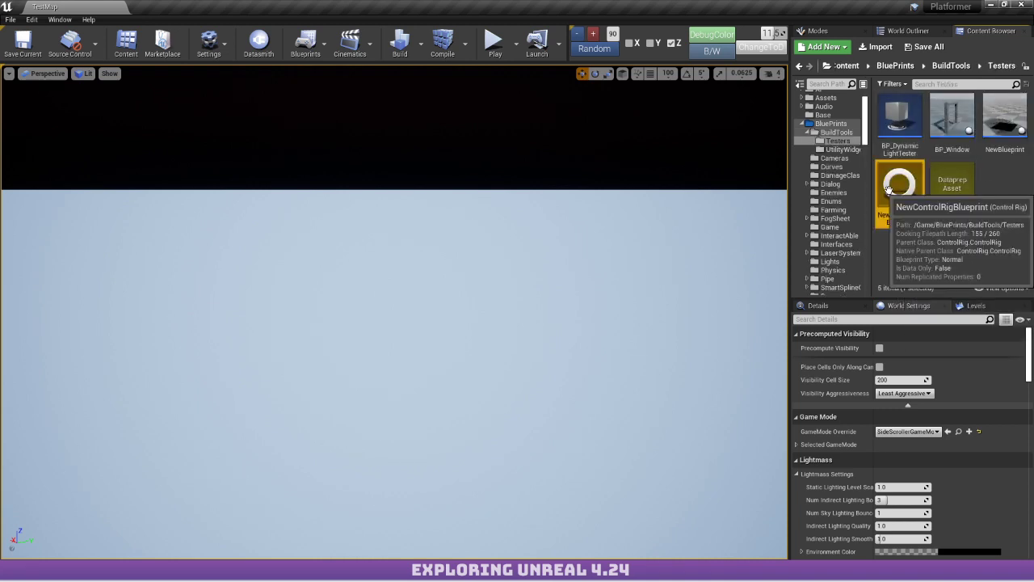
{"action": "double_click", "coordinate": [952, 192]}
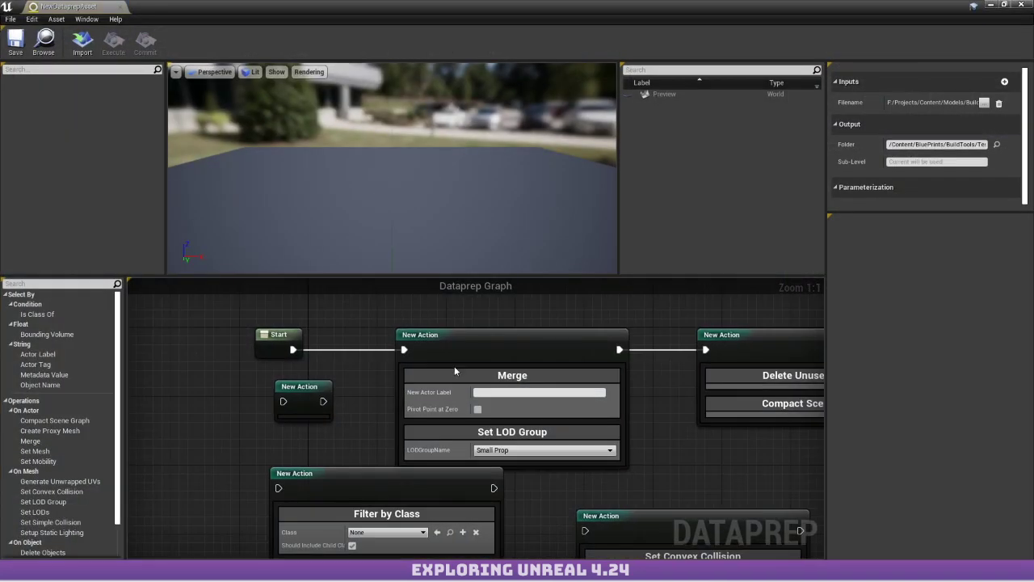
Look over the Dataprep graph and move the empty New Action node to just below the Start node.
{"action": "right_click_drag", "start_coordinate": [551, 323], "coordinate": [464, 292]}
{"action": "scroll", "coordinate": [465, 291], "scroll_direction": "down", "scroll_amount": 2}
{"action": "scroll", "coordinate": [318, 355], "scroll_direction": "up", "scroll_amount": 2}
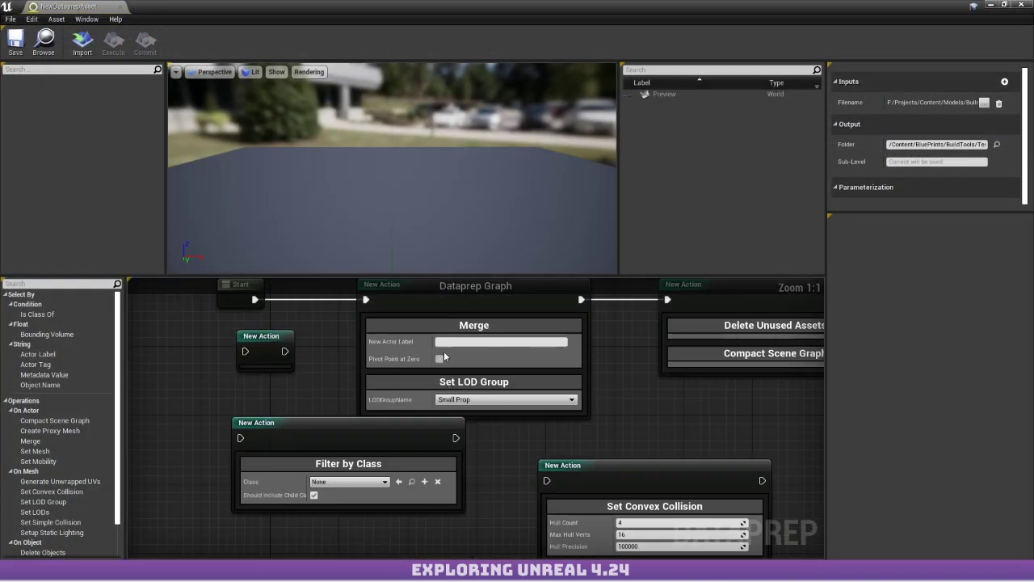
{"action": "scroll", "coordinate": [455, 390], "scroll_direction": "down", "scroll_amount": 1}
{"action": "right_click_drag", "start_coordinate": [329, 365], "coordinate": [347, 365]}
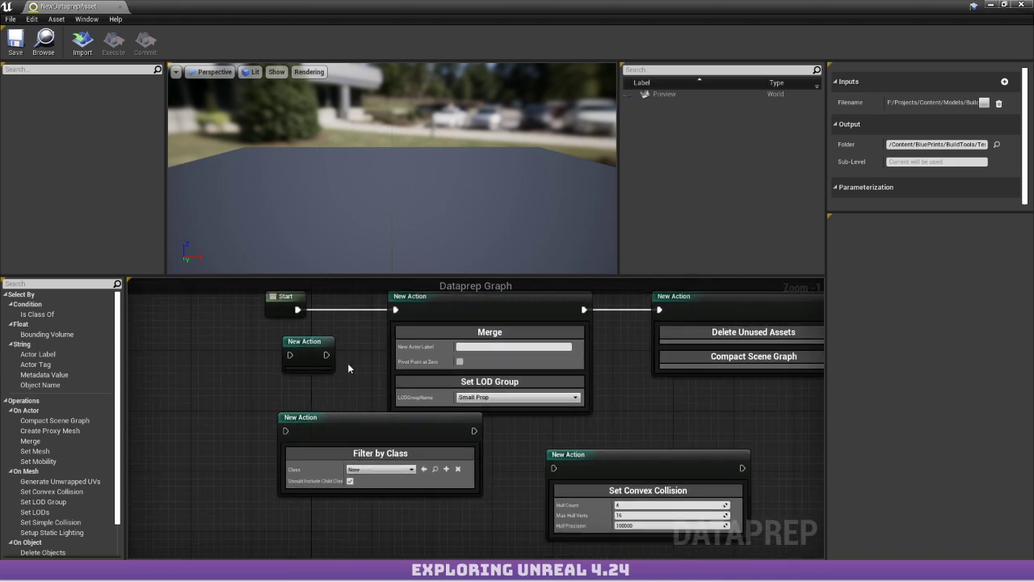
{"action": "left_click_drag", "start_coordinate": [300, 342], "coordinate": [271, 327]}
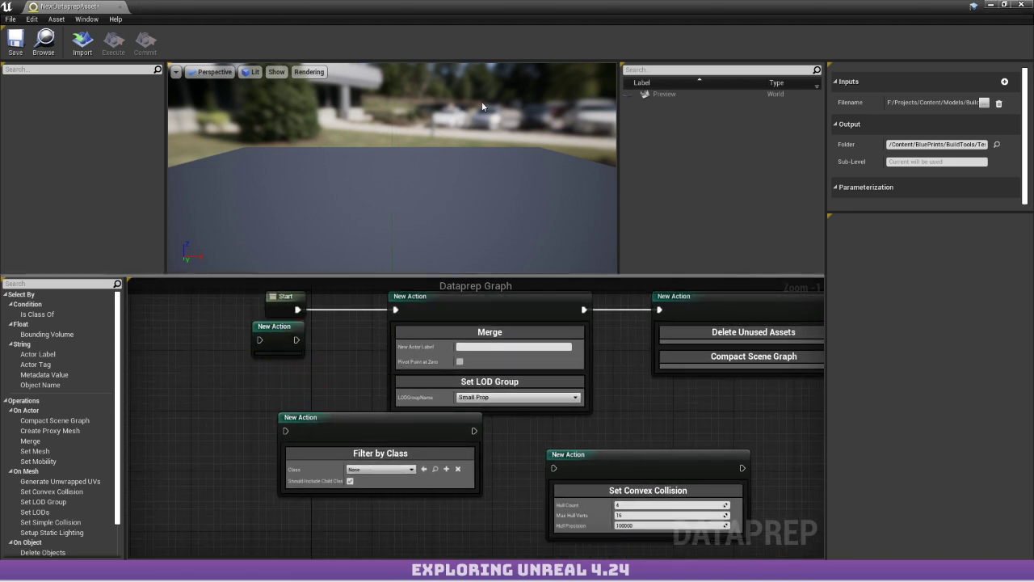
Start importing LargeStylizedRockCanyaon_low.fbx from the HighPolyZbrush folder into the Testers folder.
{"action": "left_click_drag", "start_coordinate": [450, 8], "coordinate": [446, 54]}
{"action": "left_click", "coordinate": [986, 223]}
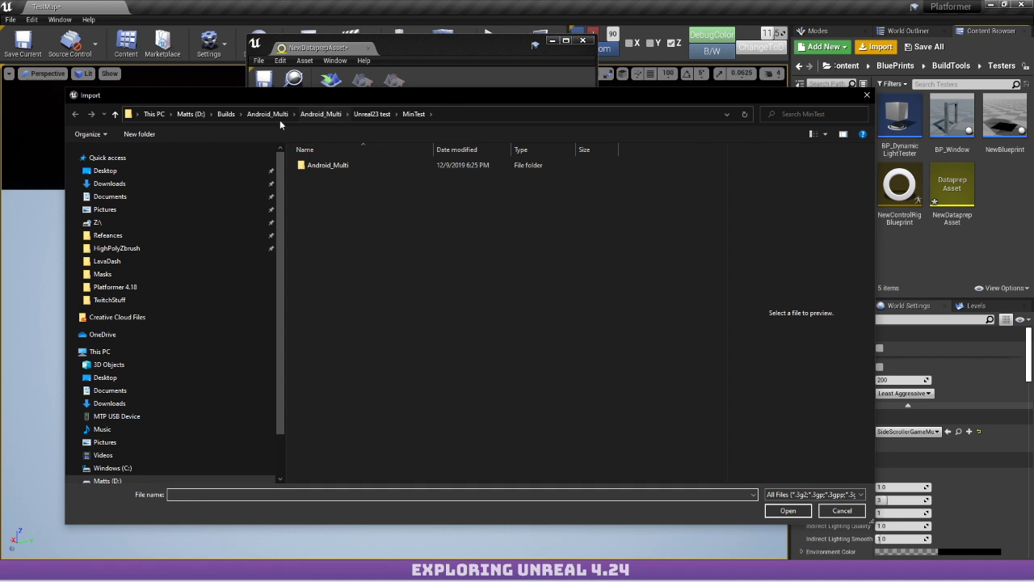
{"action": "left_click", "coordinate": [274, 115]}
{"action": "left_click", "coordinate": [228, 114]}
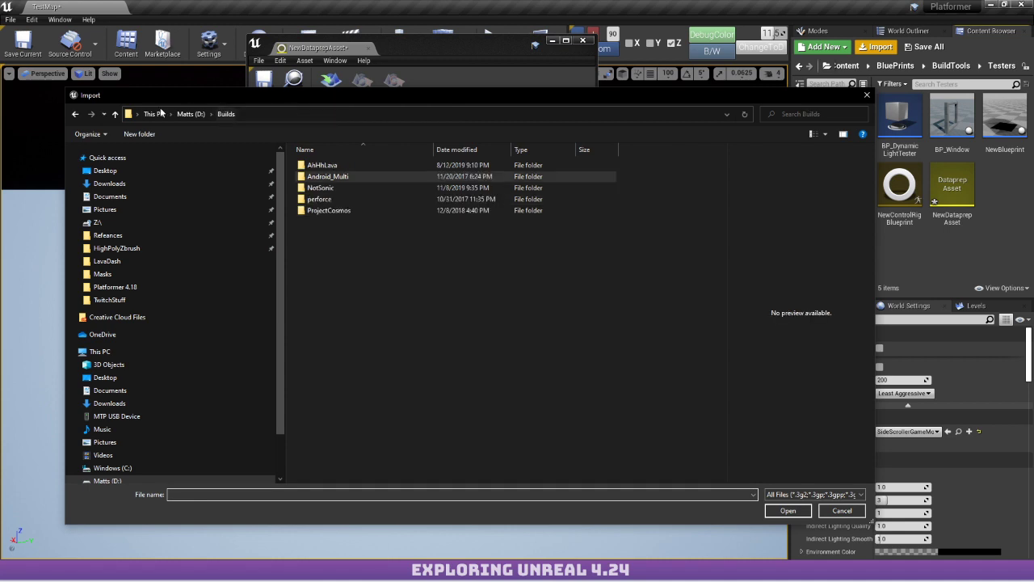
{"action": "left_click", "coordinate": [115, 249]}
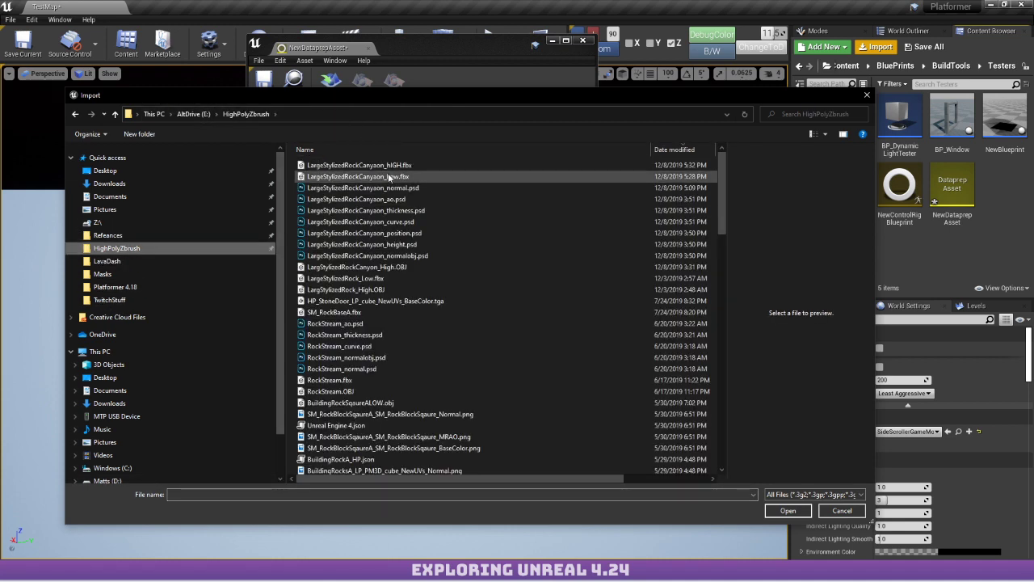
{"action": "double_click", "coordinate": [389, 176]}
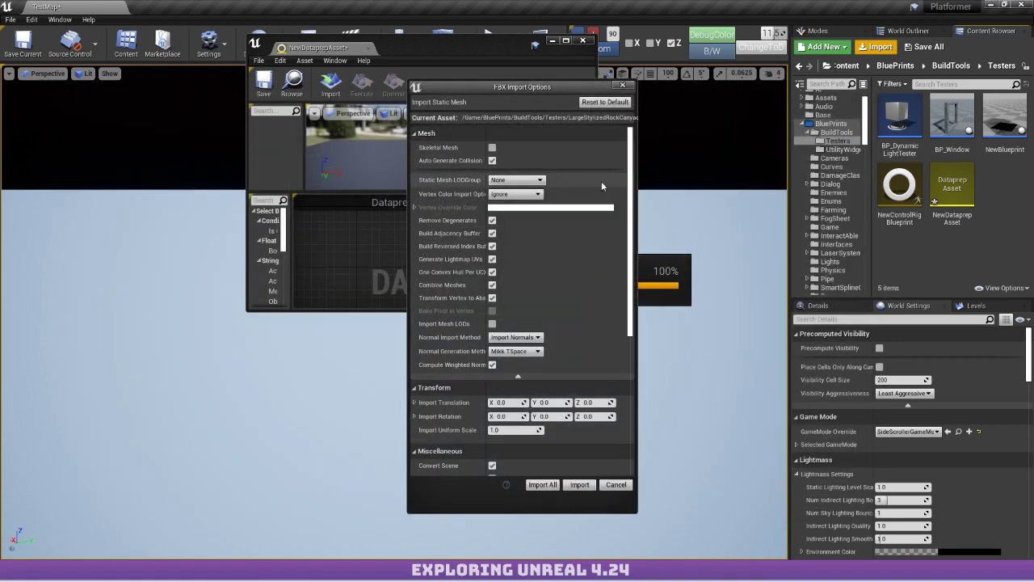
Review the FBX import options from Mesh to Fbx File Information, cancel the import, and maximize the Dataprep editor again.
{"action": "scroll", "coordinate": [521, 262], "scroll_direction": "down", "scroll_amount": 5}
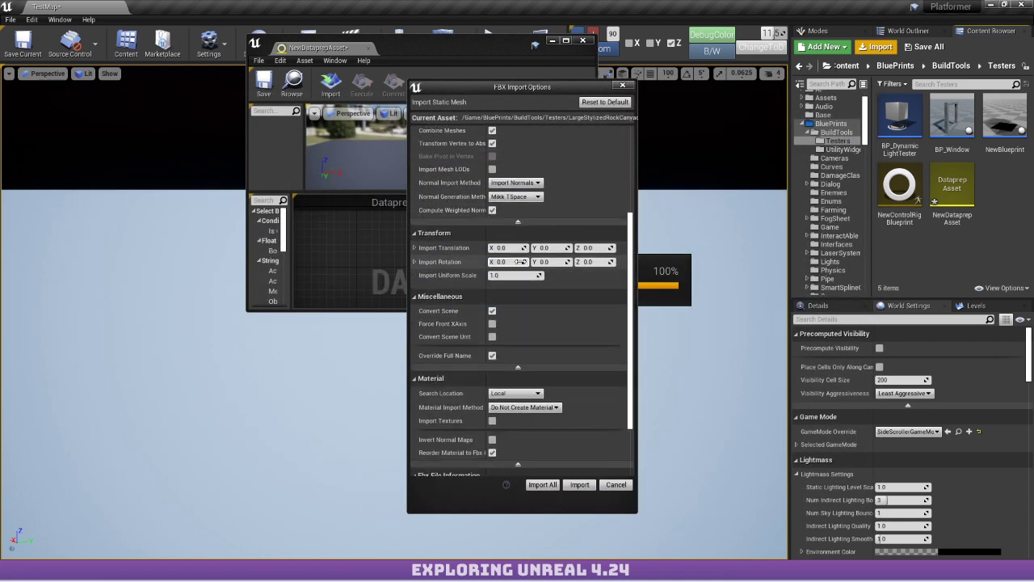
{"action": "scroll", "coordinate": [521, 261], "scroll_direction": "down", "scroll_amount": 2}
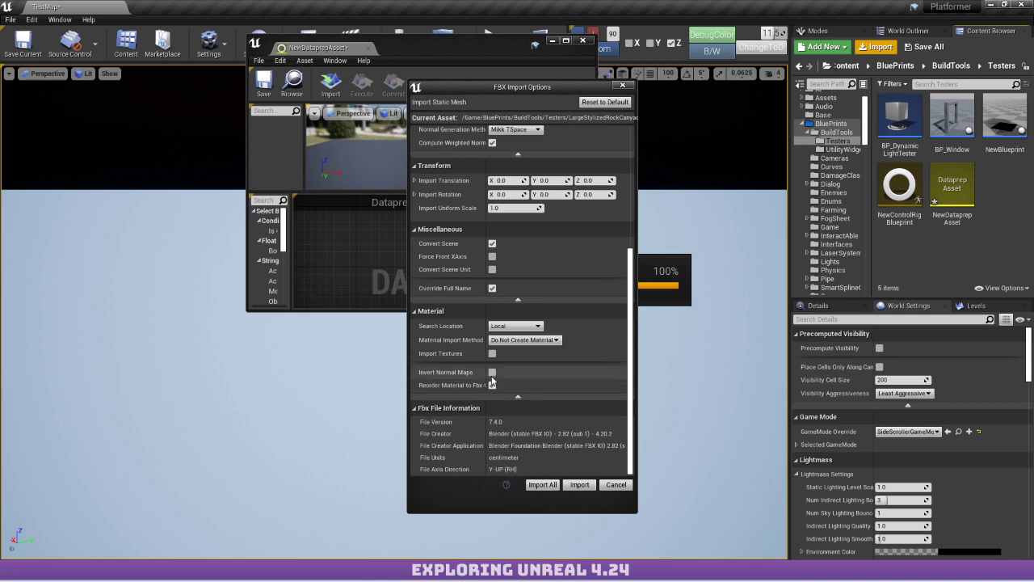
{"action": "scroll", "coordinate": [495, 370], "scroll_direction": "up", "scroll_amount": 3}
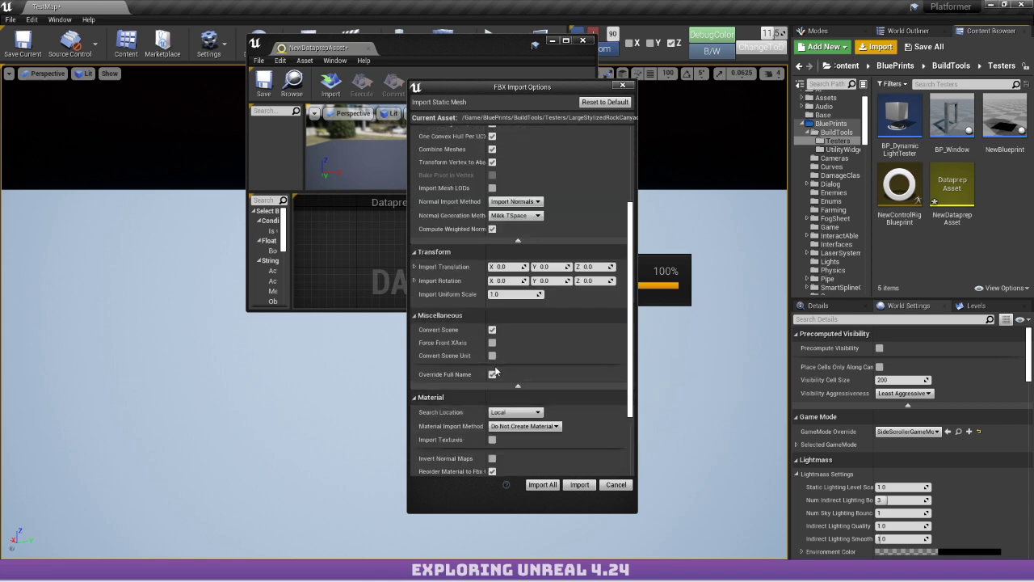
{"action": "scroll", "coordinate": [495, 370], "scroll_direction": "up", "scroll_amount": 5}
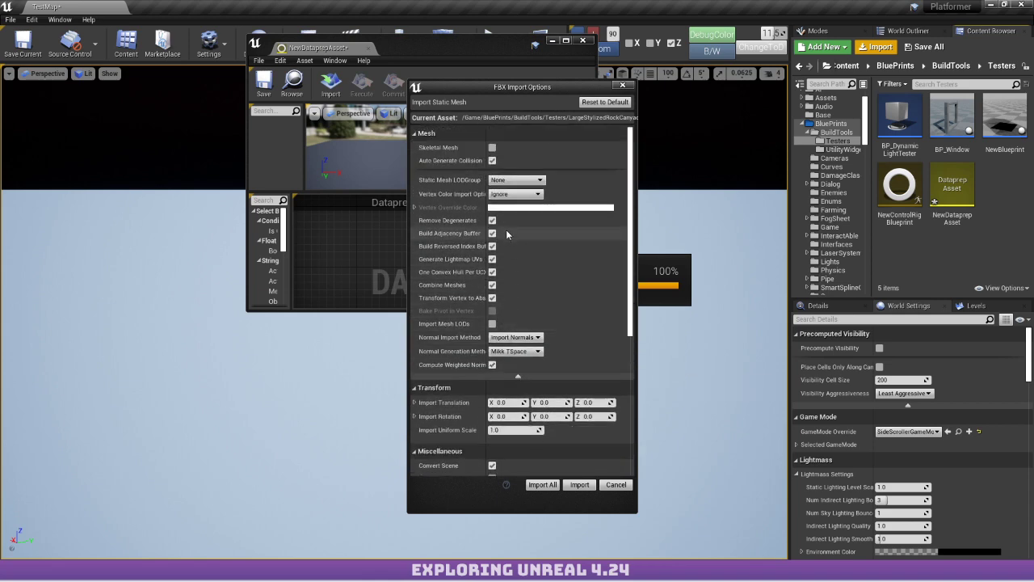
{"action": "left_click", "coordinate": [622, 84]}
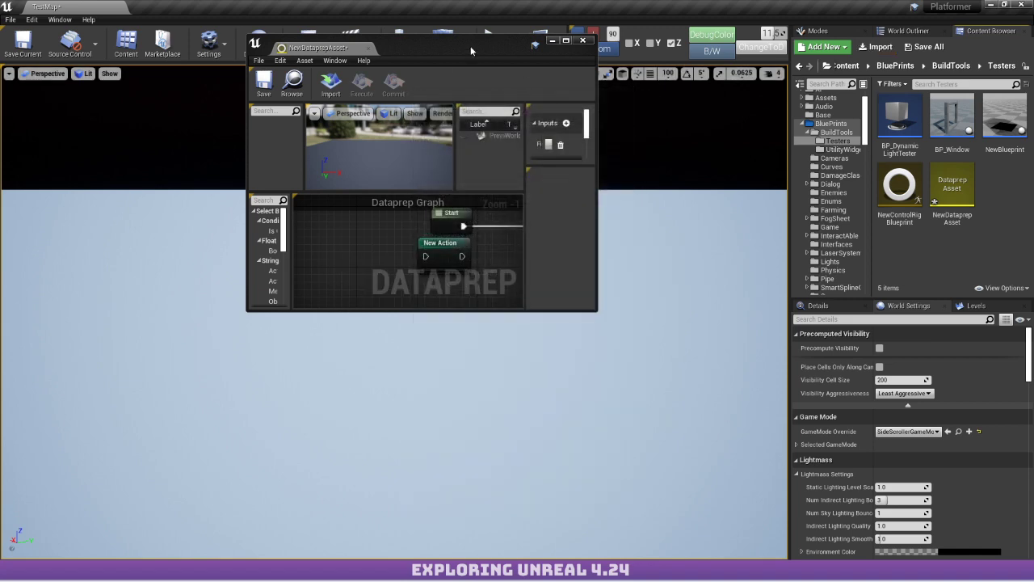
{"action": "left_click_drag", "start_coordinate": [470, 47], "coordinate": [440, 7]}
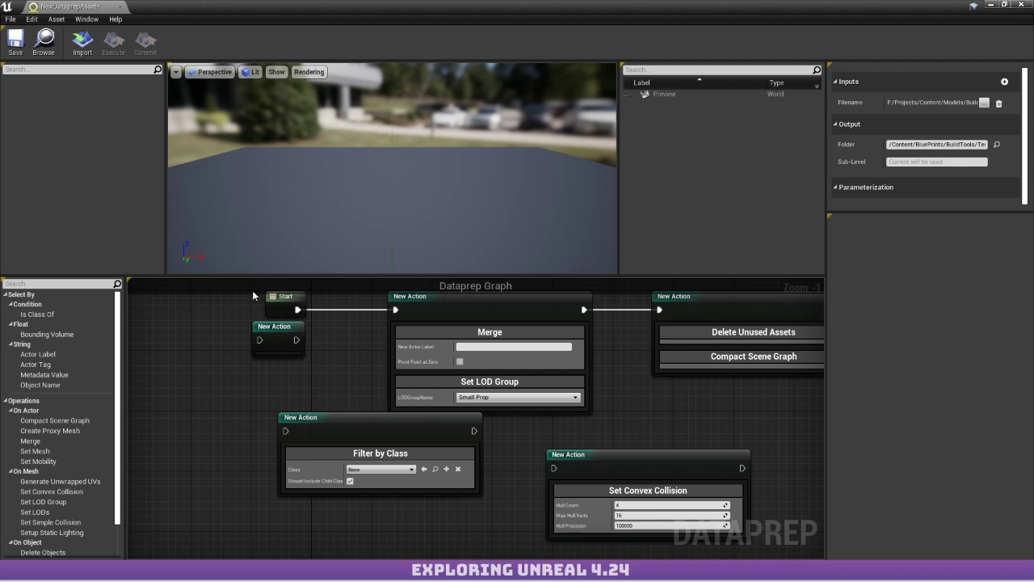
Add a Filter by Bounding Volume action with Less Than 21.0 to the graph and place it clear of the other nodes.
{"action": "right_click_drag", "start_coordinate": [731, 347], "coordinate": [647, 372]}
{"action": "right_click_drag", "start_coordinate": [326, 343], "coordinate": [570, 335]}
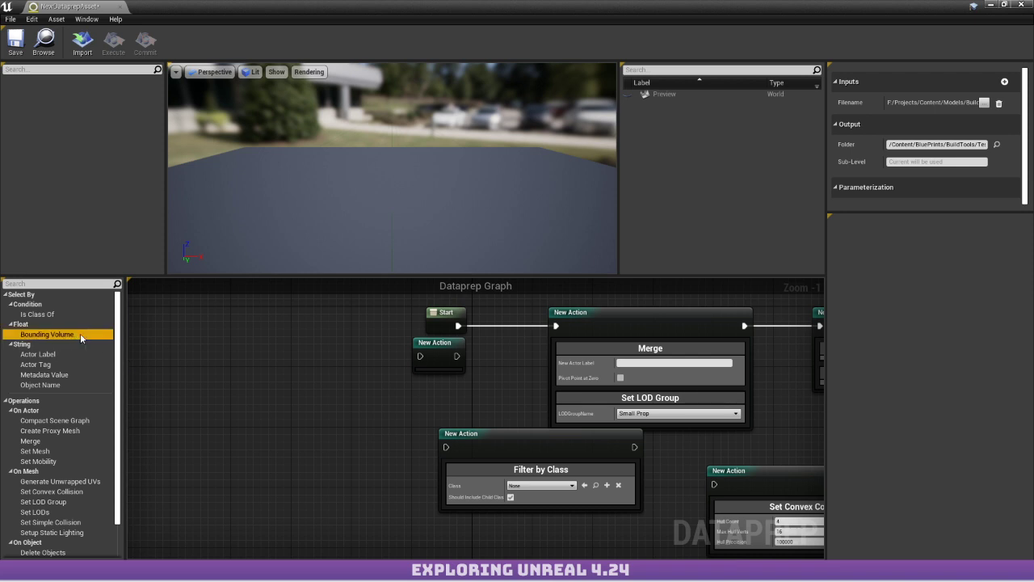
{"action": "left_click_drag", "start_coordinate": [80, 333], "coordinate": [334, 355]}
{"action": "left_click_drag", "start_coordinate": [446, 400], "coordinate": [328, 360]}
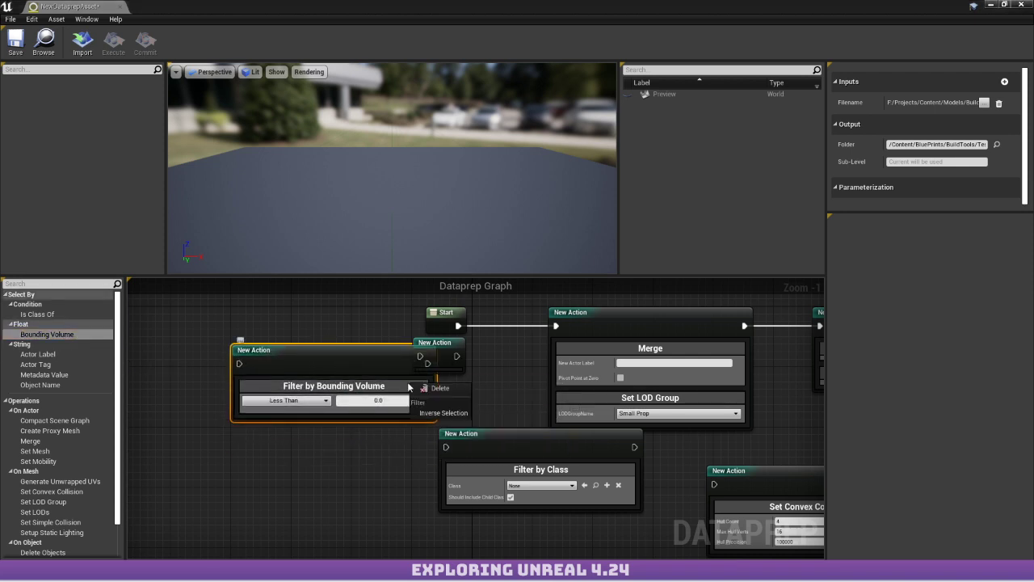
{"action": "type", "text": "21"}
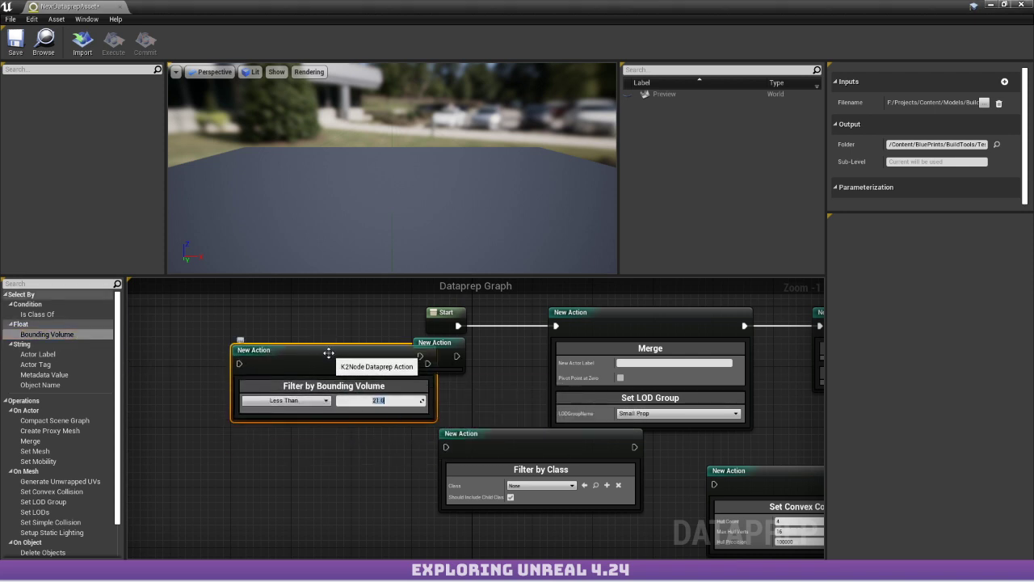
{"action": "right_click_drag", "start_coordinate": [291, 352], "coordinate": [341, 301]}
{"action": "left_click_drag", "start_coordinate": [341, 301], "coordinate": [303, 339]}
{"action": "right_click_drag", "start_coordinate": [303, 339], "coordinate": [375, 294]}
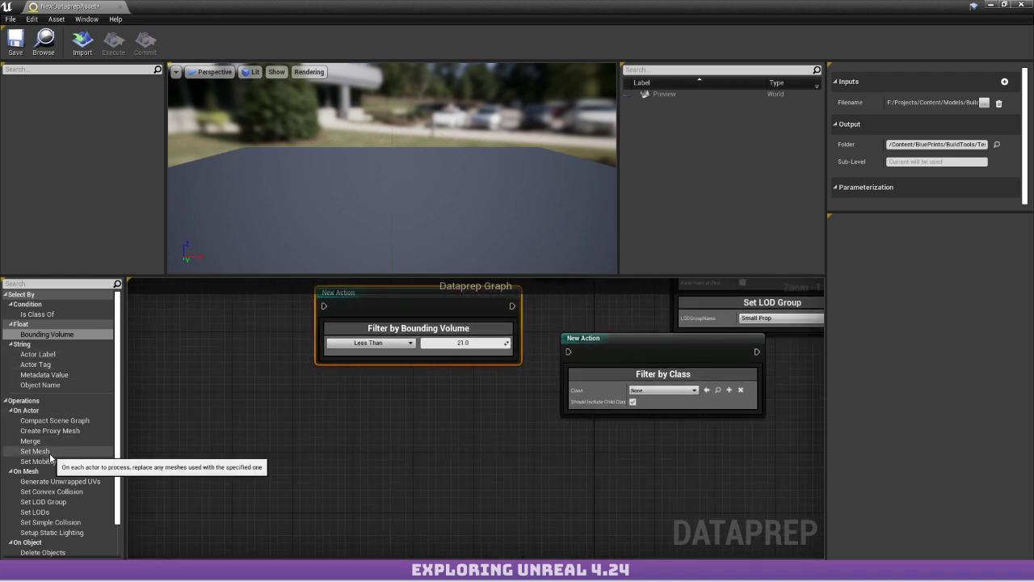
Try a Filter by Object Name in the bounding volume action, check its matching options, and delete that filter.
{"action": "scroll", "coordinate": [60, 365], "scroll_direction": "down", "scroll_amount": 2}
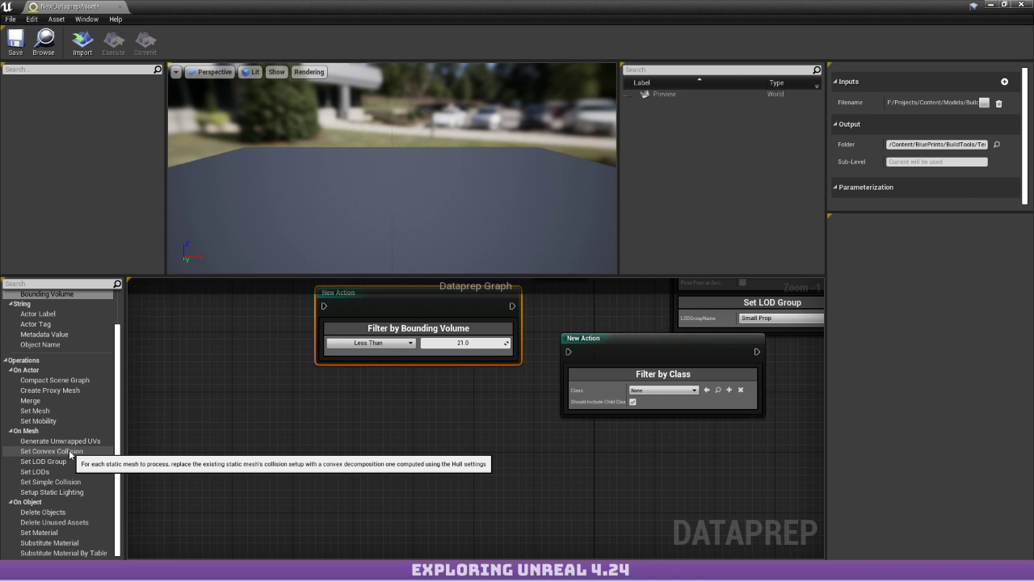
{"action": "scroll", "coordinate": [68, 449], "scroll_direction": "up", "scroll_amount": 2}
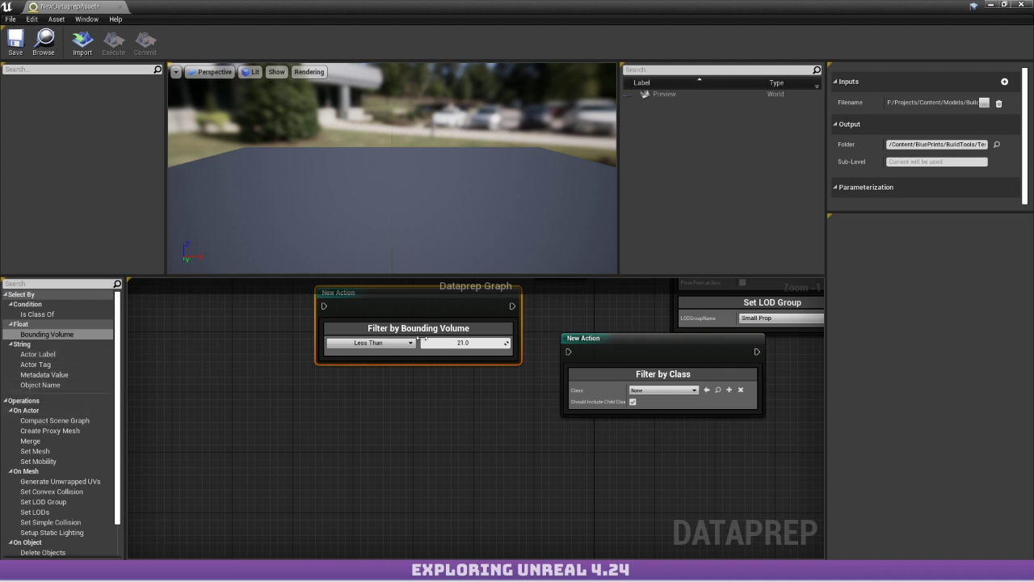
{"action": "left_click_drag", "start_coordinate": [417, 334], "coordinate": [427, 331]}
{"action": "left_click_drag", "start_coordinate": [39, 387], "coordinate": [416, 361]}
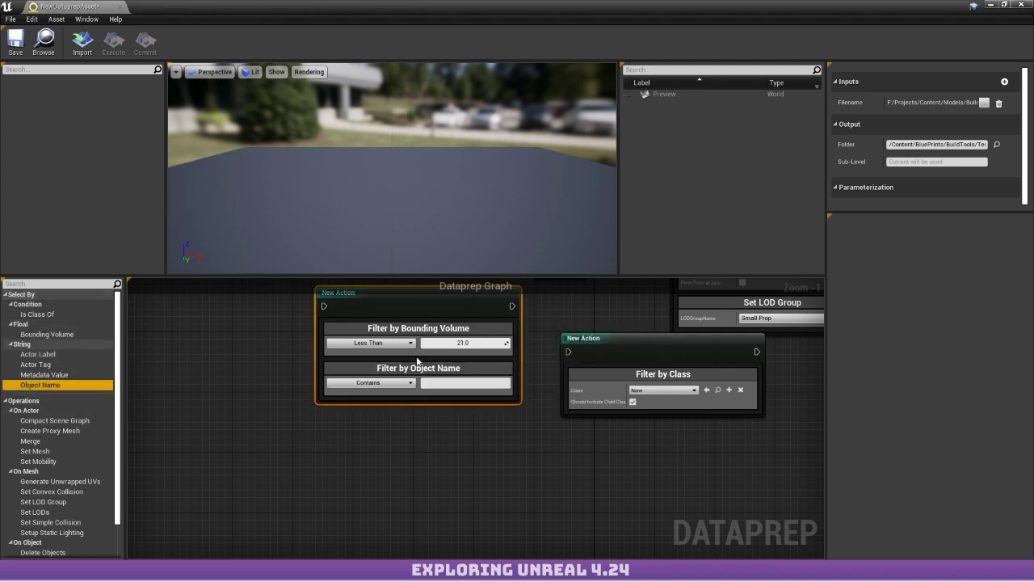
{"action": "left_click", "coordinate": [368, 382]}
{"action": "left_click", "coordinate": [491, 392]}
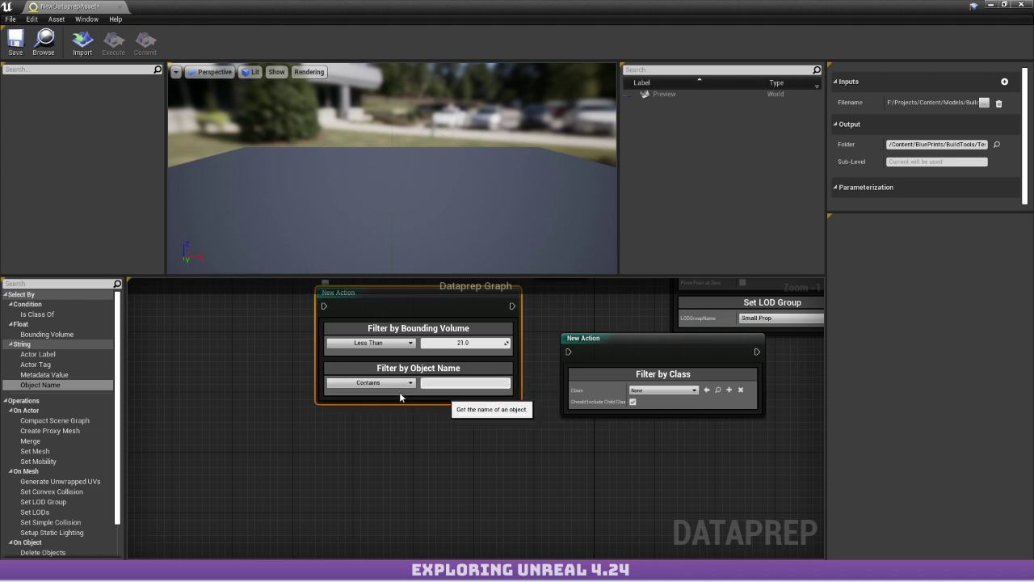
{"action": "right_click", "coordinate": [404, 370]}
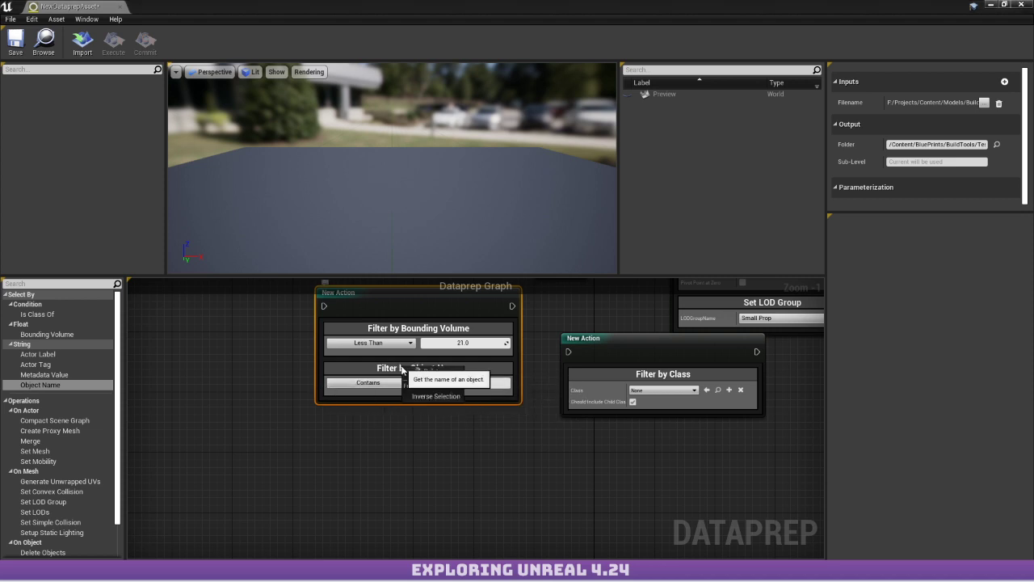
{"action": "left_click", "coordinate": [440, 376]}
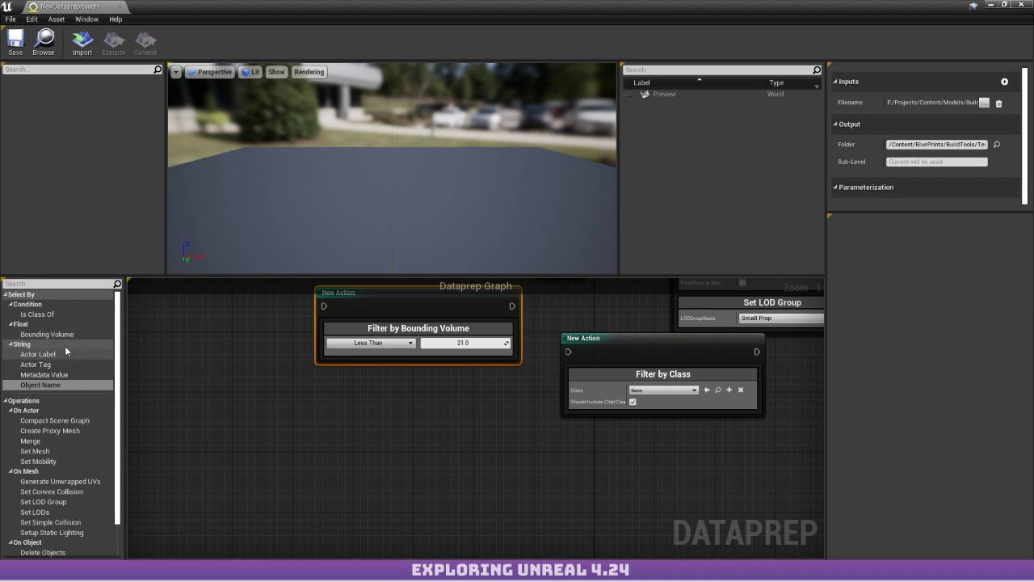
Try a separate Set Mesh action beside the bounding volume action and delete it.
{"action": "scroll", "coordinate": [74, 347], "scroll_direction": "down", "scroll_amount": 2}
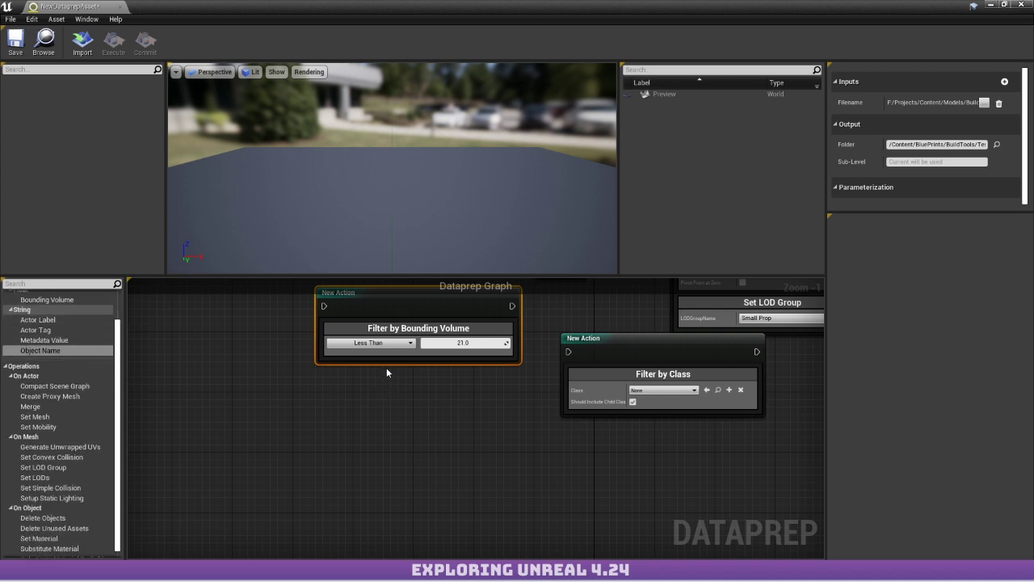
{"action": "scroll", "coordinate": [386, 367], "scroll_direction": "down", "scroll_amount": 1}
{"action": "right_click_drag", "start_coordinate": [368, 371], "coordinate": [334, 417]}
{"action": "scroll", "coordinate": [327, 415], "scroll_direction": "up", "scroll_amount": 2}
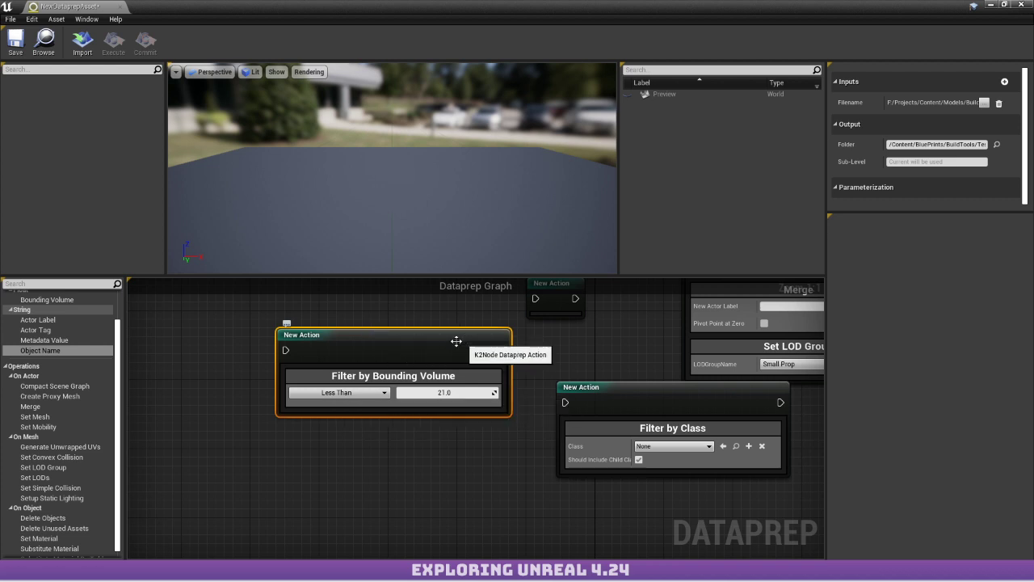
{"action": "right_click_drag", "start_coordinate": [554, 399], "coordinate": [503, 387]}
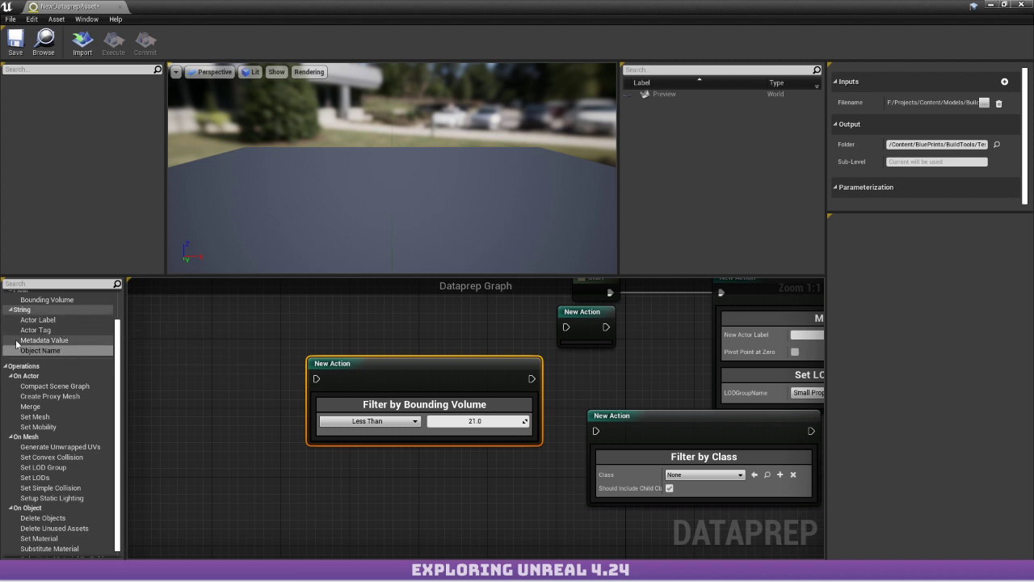
{"action": "scroll", "coordinate": [74, 356], "scroll_direction": "down", "scroll_amount": 1}
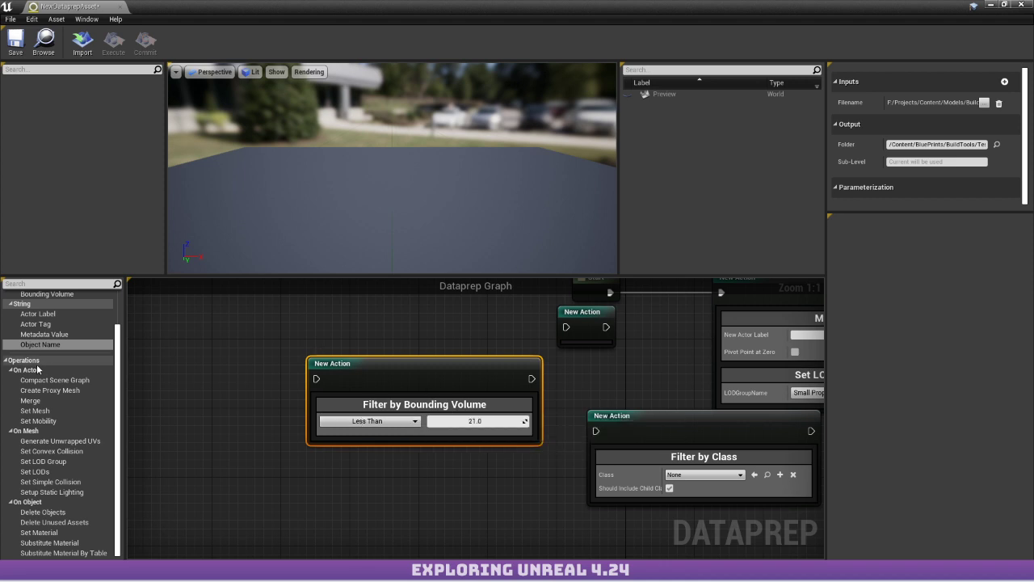
{"action": "left_click_drag", "start_coordinate": [34, 411], "coordinate": [204, 436]}
{"action": "key", "text": "Delete"}
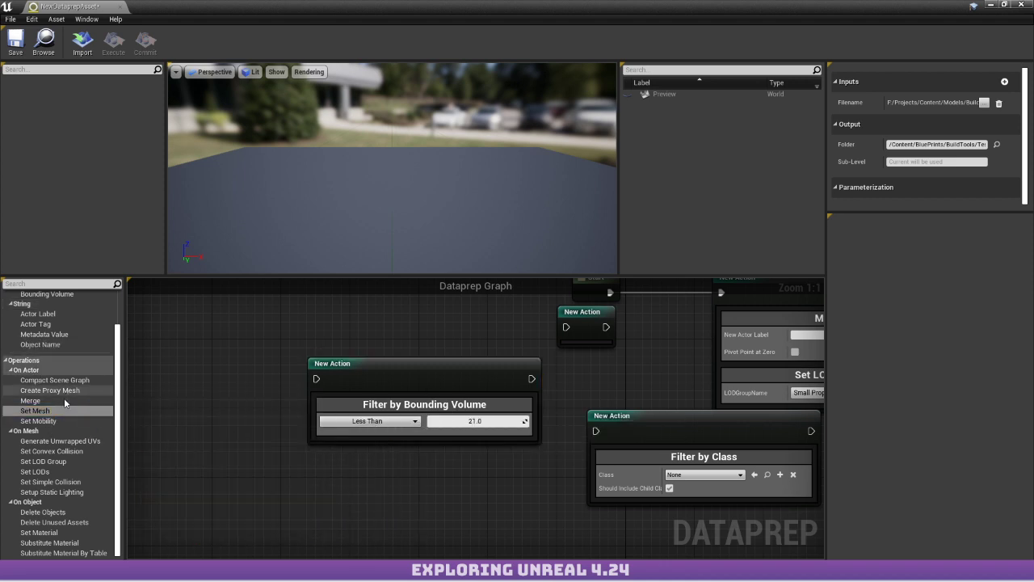
Try separate Merge and Create Proxy Mesh actions in the graph, deleting each one after inspecting it.
{"action": "left_click_drag", "start_coordinate": [30, 400], "coordinate": [197, 417]}
{"action": "key", "text": "Delete"}
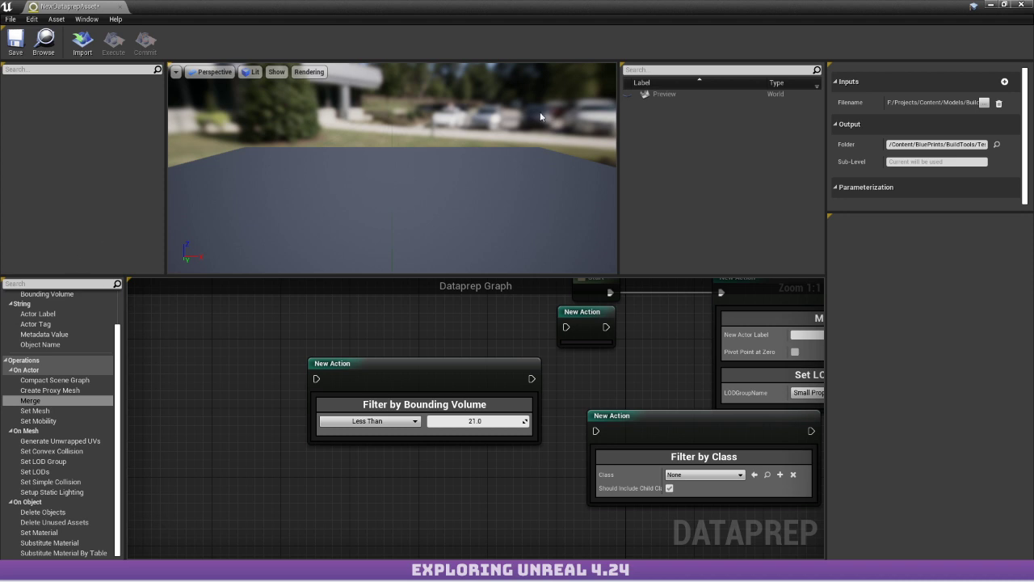
{"action": "left_click_drag", "start_coordinate": [90, 390], "coordinate": [195, 398]}
{"action": "left_click_drag", "start_coordinate": [269, 399], "coordinate": [202, 433]}
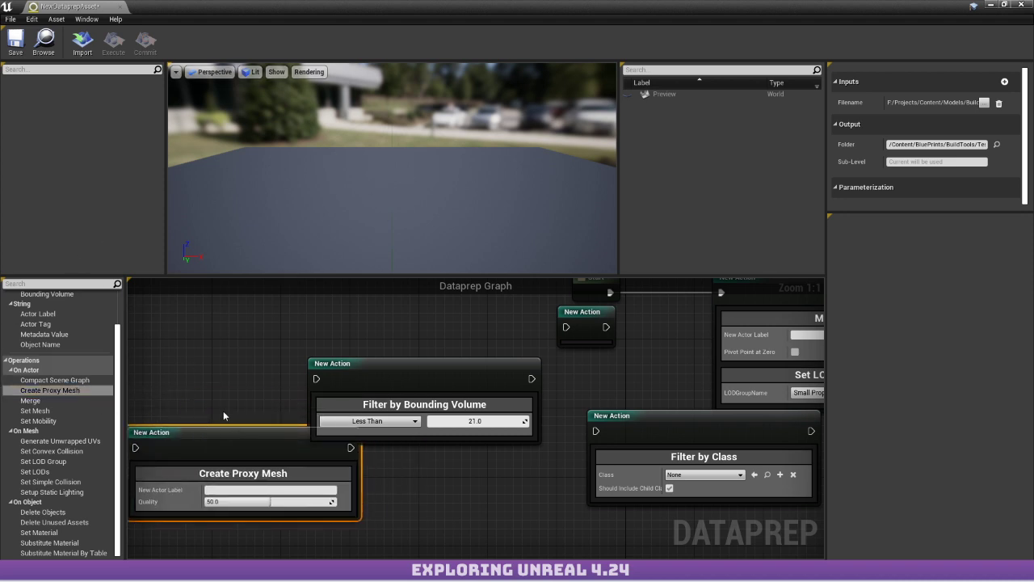
{"action": "key", "text": "Delete"}
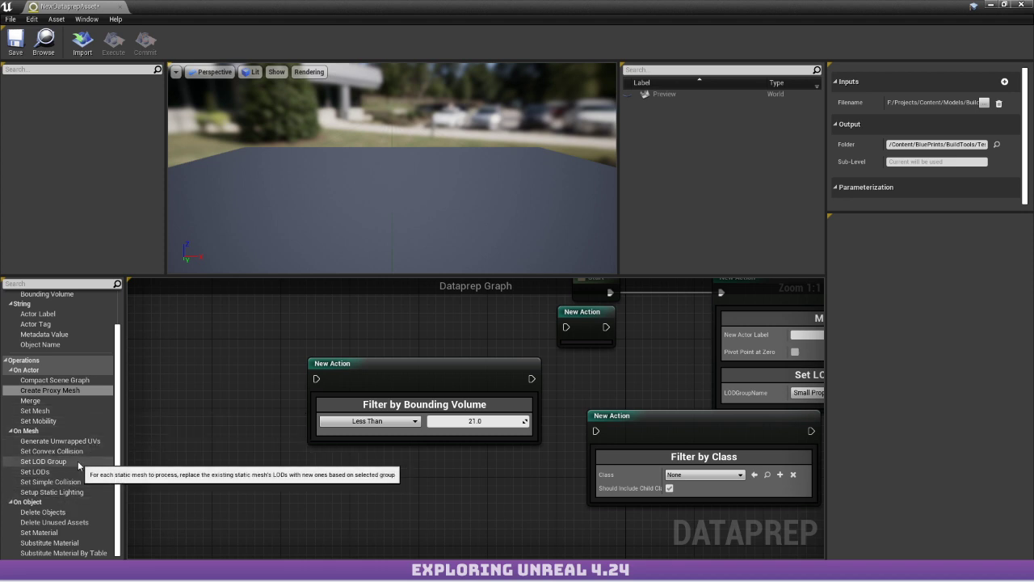
Add a Set Material operation to the bounding volume action, above its filter.
{"action": "left_click_drag", "start_coordinate": [45, 531], "coordinate": [394, 434]}
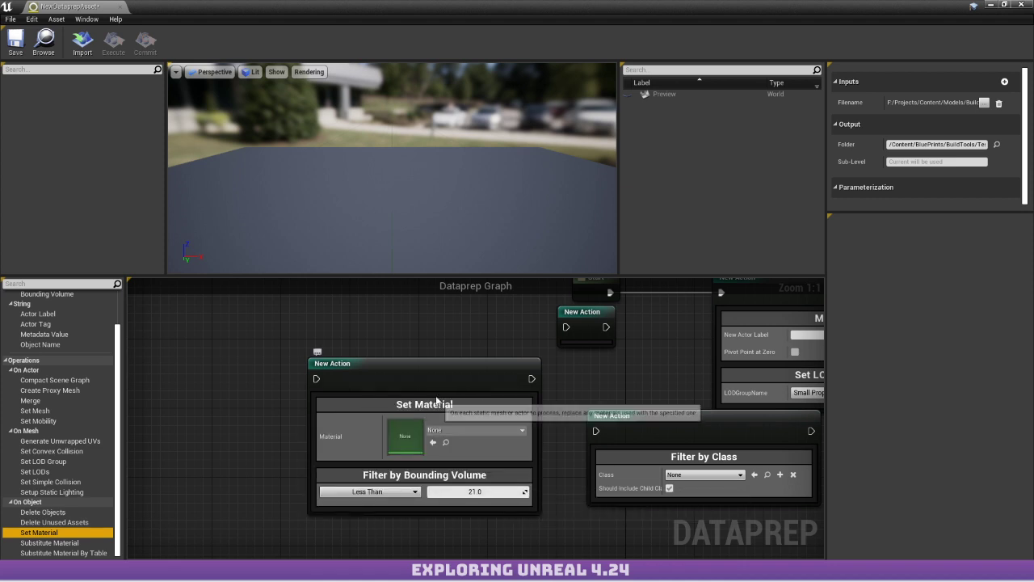
Move the Set Material operation below the Filter by Bounding Volume and assign it the material 01_-_Default.
{"action": "mouse_move", "coordinate": [436, 400]}
{"action": "left_mouse_down"}
{"action": "mouse_move", "coordinate": [440, 483]}
{"action": "mouse_move", "coordinate": [428, 449]}
{"action": "mouse_move", "coordinate": [439, 347]}
{"action": "mouse_move", "coordinate": [433, 401]}
{"action": "left_mouse_up"}
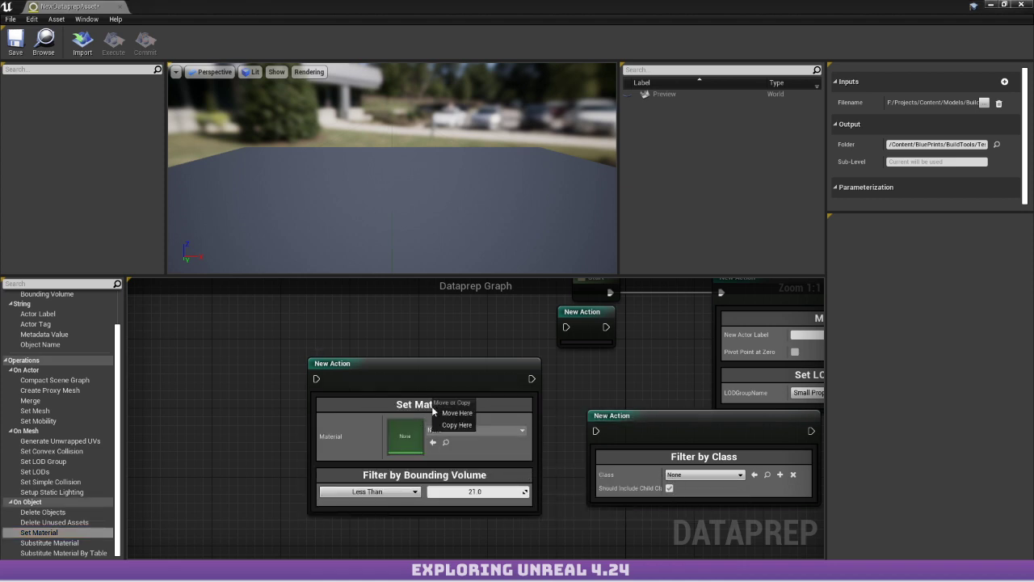
{"action": "left_click", "coordinate": [454, 413]}
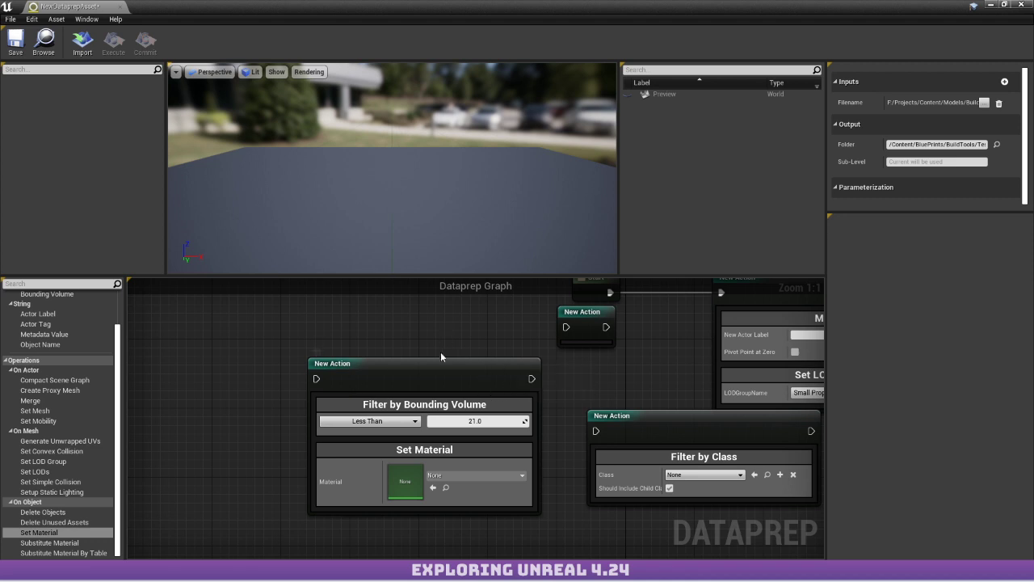
{"action": "left_click", "coordinate": [436, 475]}
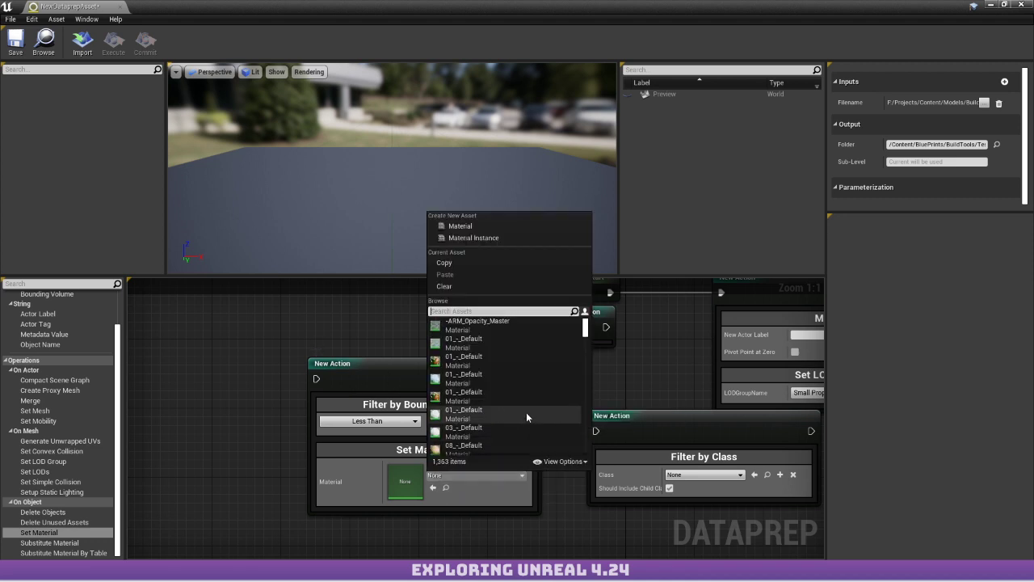
{"action": "left_click", "coordinate": [478, 393]}
Reposition the bounding volume action beside the Start node and connect Start's output to that action.
{"action": "right_click_drag", "start_coordinate": [308, 410], "coordinate": [218, 386]}
{"action": "left_click_drag", "start_coordinate": [289, 358], "coordinate": [361, 353]}
{"action": "right_click_drag", "start_coordinate": [361, 352], "coordinate": [259, 377]}
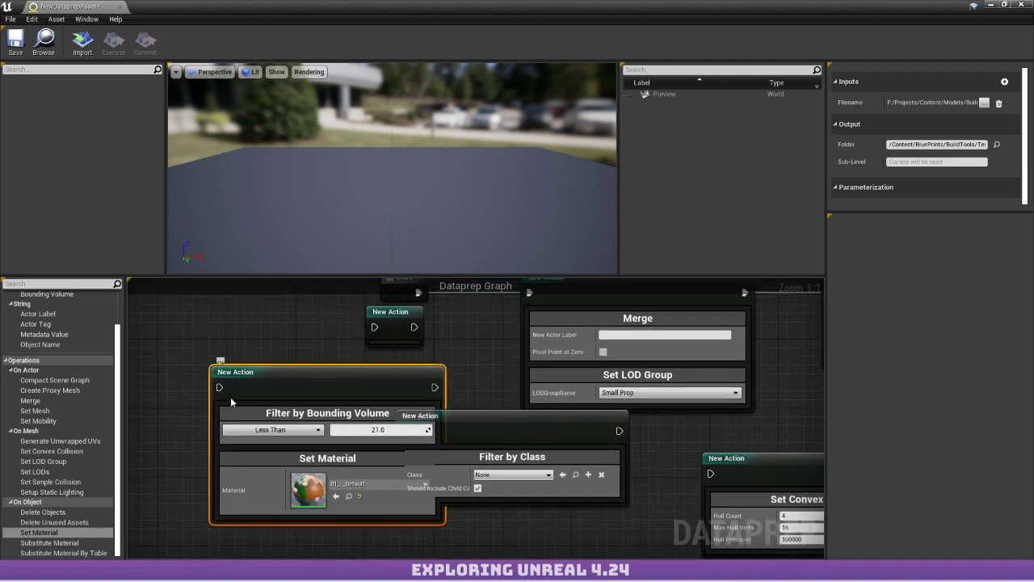
{"action": "left_click_drag", "start_coordinate": [221, 387], "coordinate": [275, 437]}
{"action": "left_click_drag", "start_coordinate": [243, 401], "coordinate": [408, 491]}
{"action": "left_click_drag", "start_coordinate": [408, 442], "coordinate": [280, 304]}
{"action": "left_click_drag", "start_coordinate": [310, 499], "coordinate": [316, 497]}
{"action": "right_click_drag", "start_coordinate": [325, 463], "coordinate": [442, 471]}
{"action": "right_click_drag", "start_coordinate": [332, 369], "coordinate": [431, 409]}
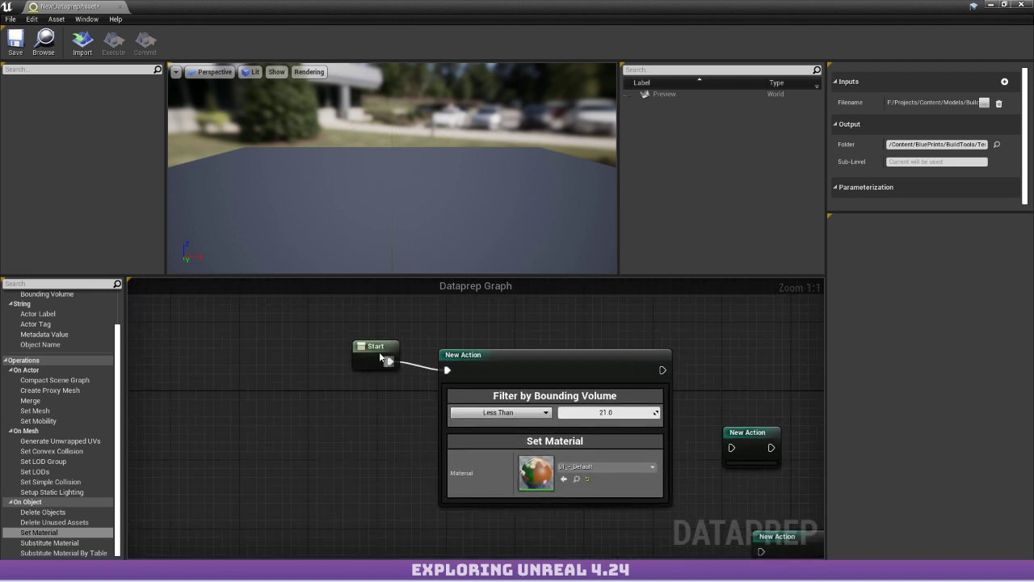
{"action": "left_click_drag", "start_coordinate": [379, 353], "coordinate": [395, 359]}
{"action": "left_click", "coordinate": [354, 325]}
Review the Merge and Delete Unused Assets actions and import the currently configured input file.
{"action": "right_click_drag", "start_coordinate": [558, 331], "coordinate": [130, 290]}
{"action": "scroll", "coordinate": [129, 290], "scroll_direction": "down", "scroll_amount": 1}
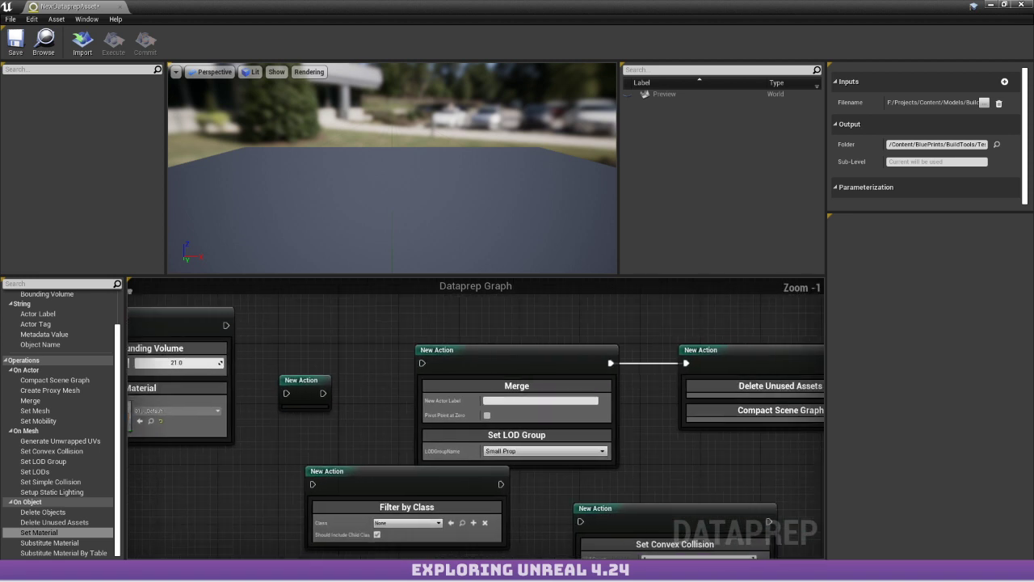
{"action": "right_click_drag", "start_coordinate": [502, 387], "coordinate": [341, 344]}
{"action": "scroll", "coordinate": [331, 351], "scroll_direction": "up", "scroll_amount": 1}
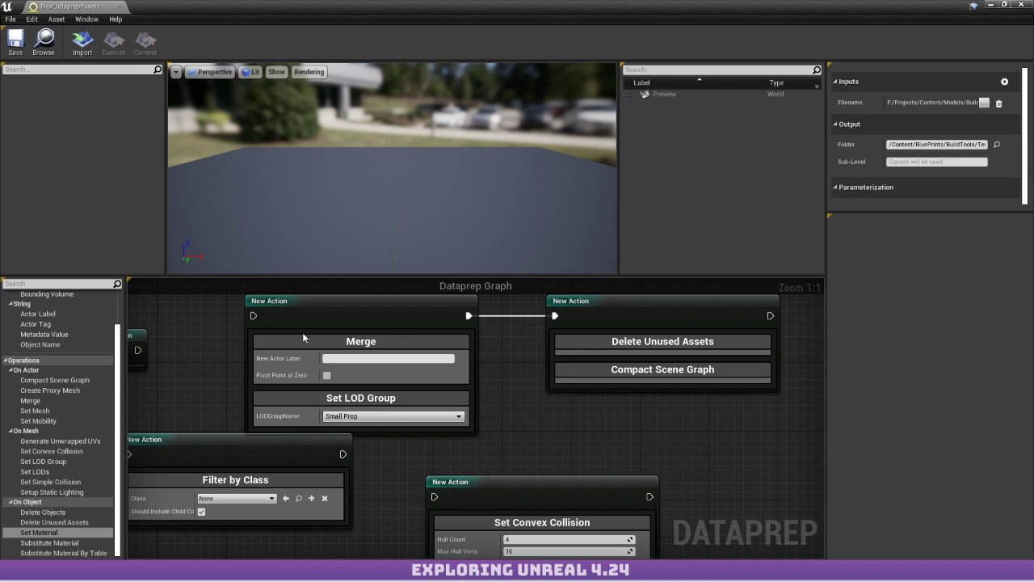
{"action": "right_click_drag", "start_coordinate": [550, 356], "coordinate": [404, 410]}
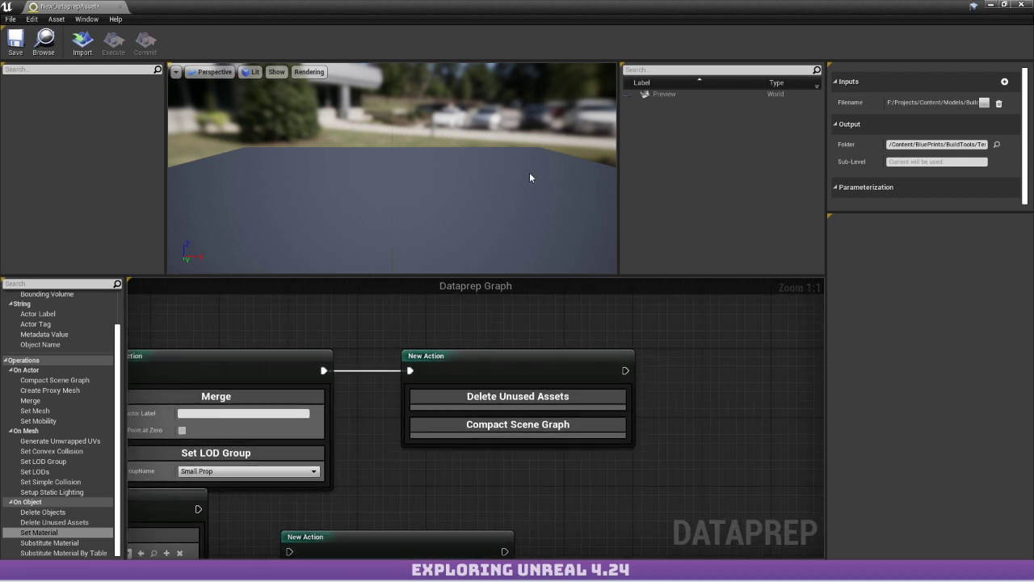
{"action": "left_click", "coordinate": [80, 42]}
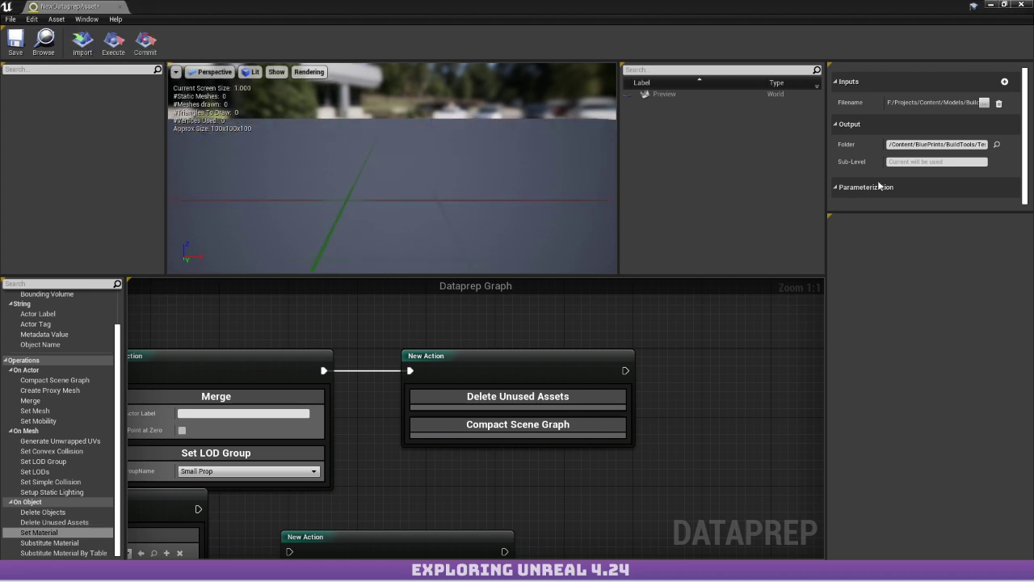
Set the Dataprep input file to LargeStylizedRockCanyaon_hIGH.fbx from the HighPolyZbrush folder and run the import again.
{"action": "left_click", "coordinate": [984, 102]}
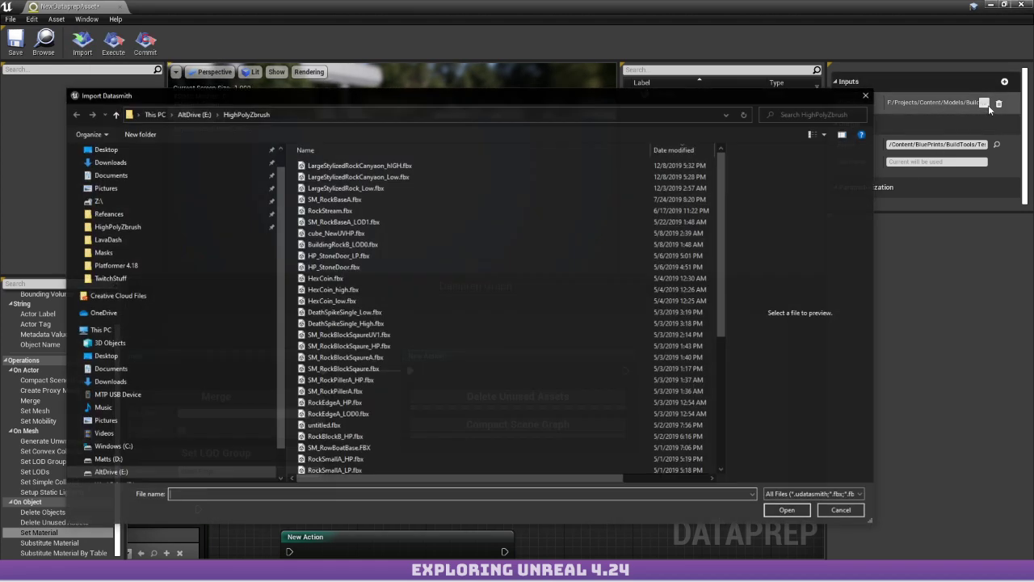
{"action": "left_click", "coordinate": [408, 166]}
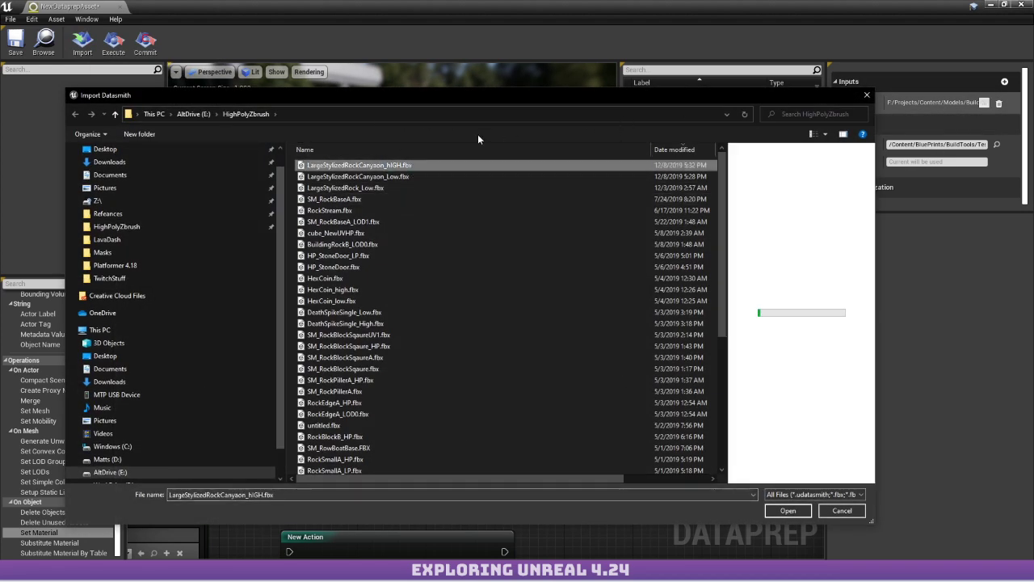
{"action": "double_click", "coordinate": [469, 167]}
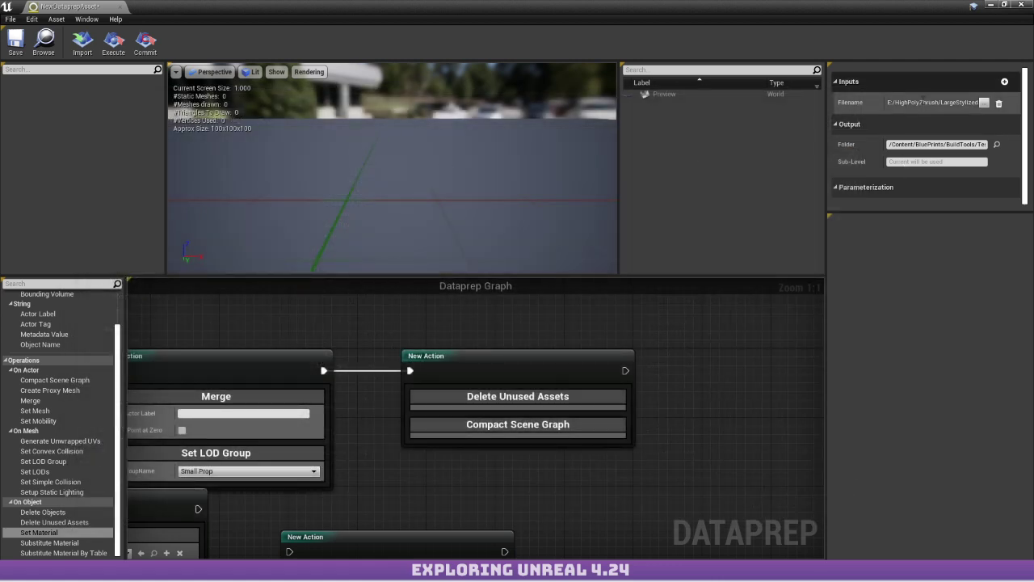
{"action": "left_click", "coordinate": [82, 40]}
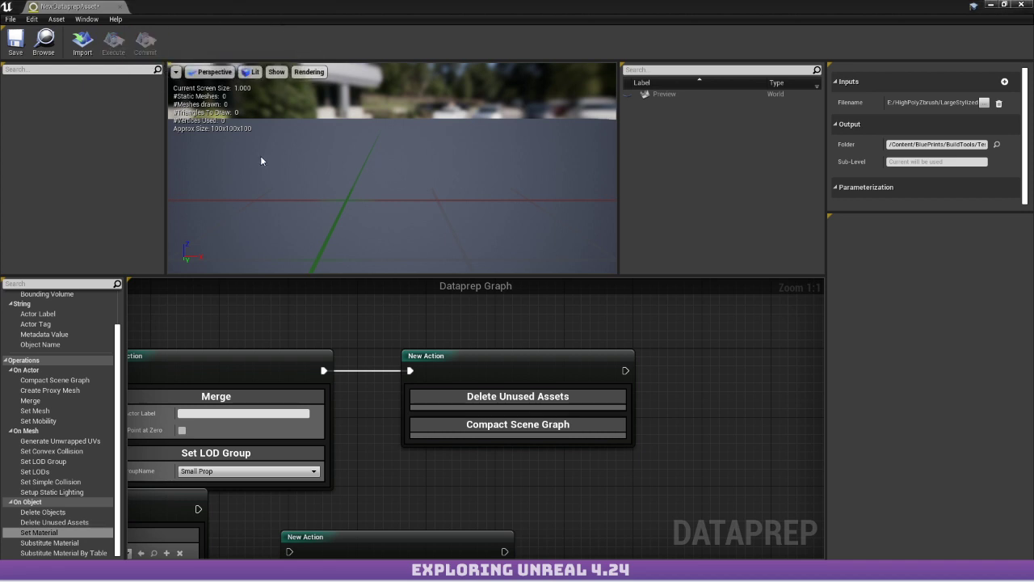
Inspect the import settings of the NewDataprepAsset_Scene Datasmith scene and close the asset editor window.
{"action": "left_click_drag", "start_coordinate": [547, 5], "coordinate": [406, 47]}
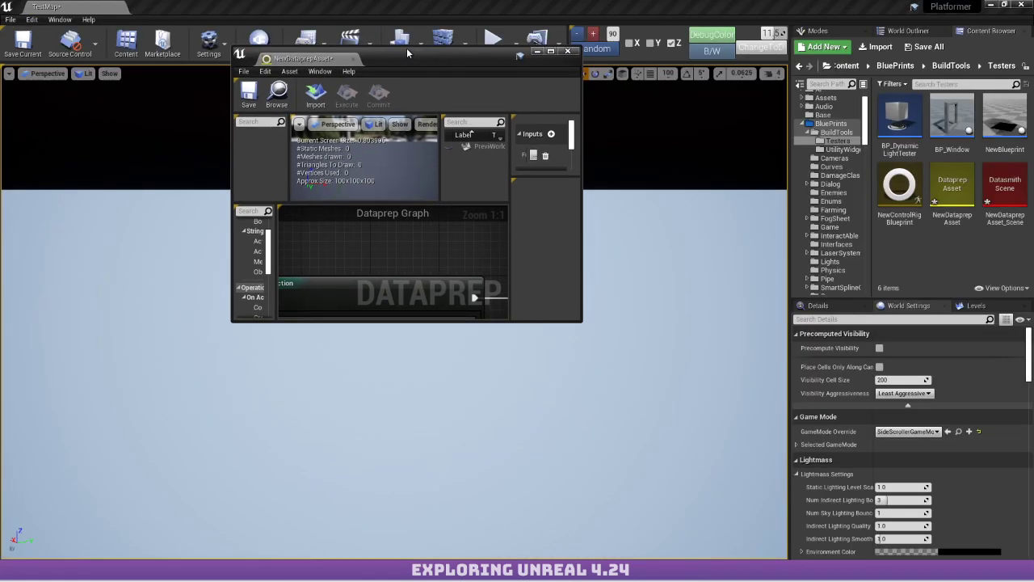
{"action": "double_click", "coordinate": [1004, 189]}
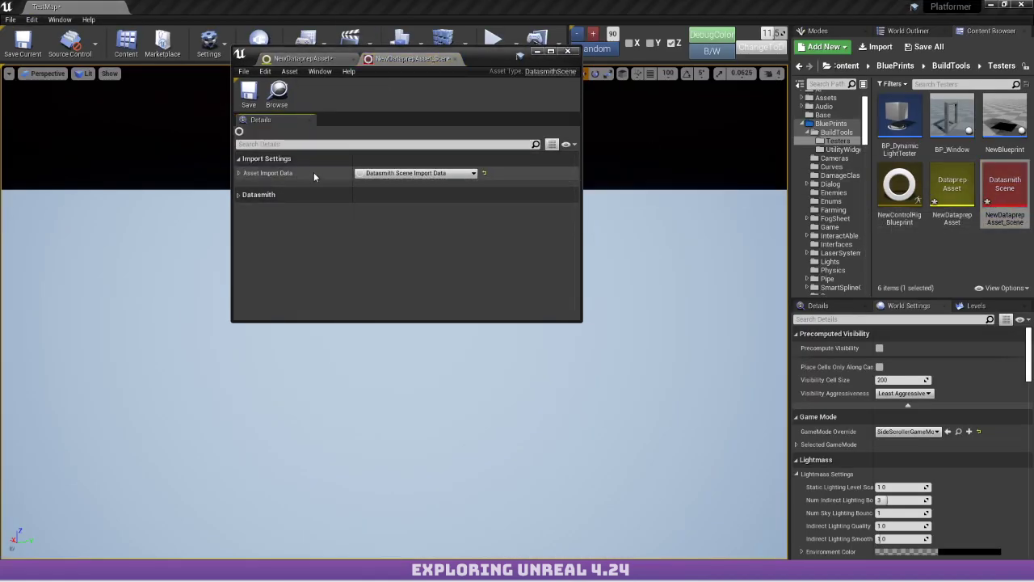
{"action": "left_click", "coordinate": [567, 51]}
Check the Landscape mode's new landscape settings and return to Place mode.
{"action": "left_click", "coordinate": [814, 31]}
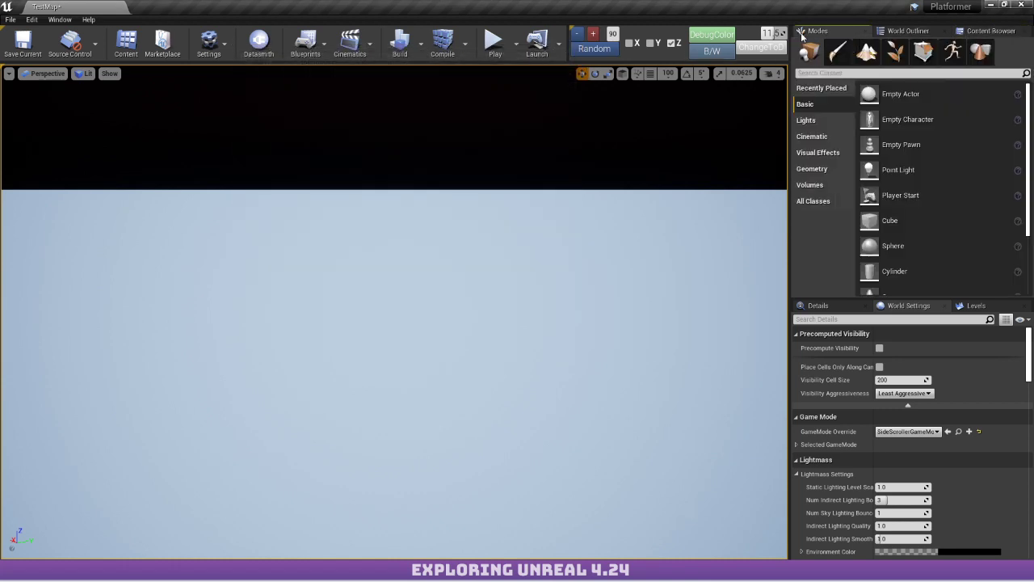
{"action": "left_click", "coordinate": [838, 52]}
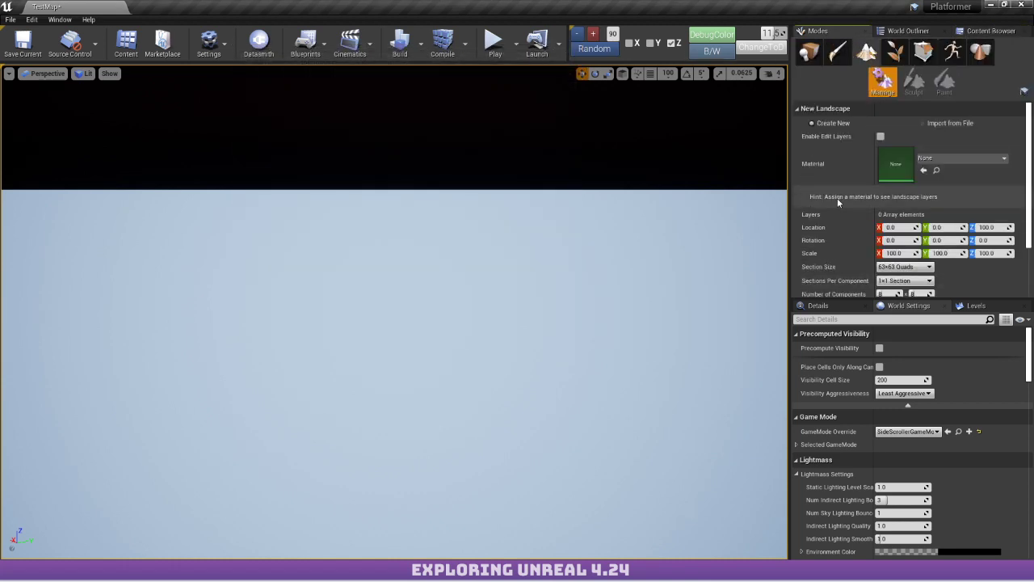
{"action": "left_click", "coordinate": [804, 55]}
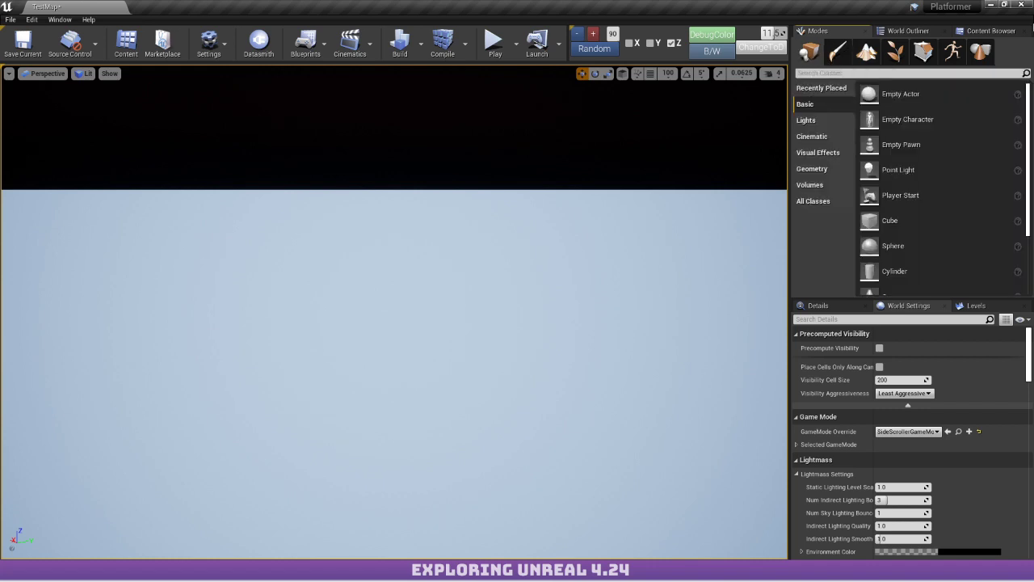
Open the L_BunBunMain level from the Maps folder without saving the pending Dataprep, Datasmith scene and TestMap changes.
{"action": "left_click", "coordinate": [965, 30]}
{"action": "scroll", "coordinate": [830, 143], "scroll_direction": "down", "scroll_amount": 5}
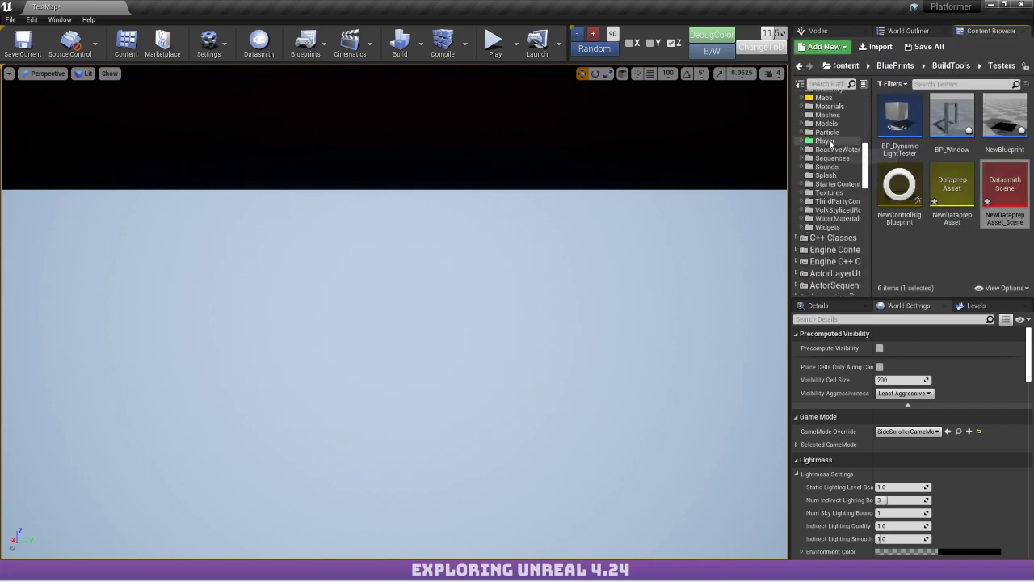
{"action": "left_click", "coordinate": [822, 97]}
{"action": "scroll", "coordinate": [894, 157], "scroll_direction": "down", "scroll_amount": 3}
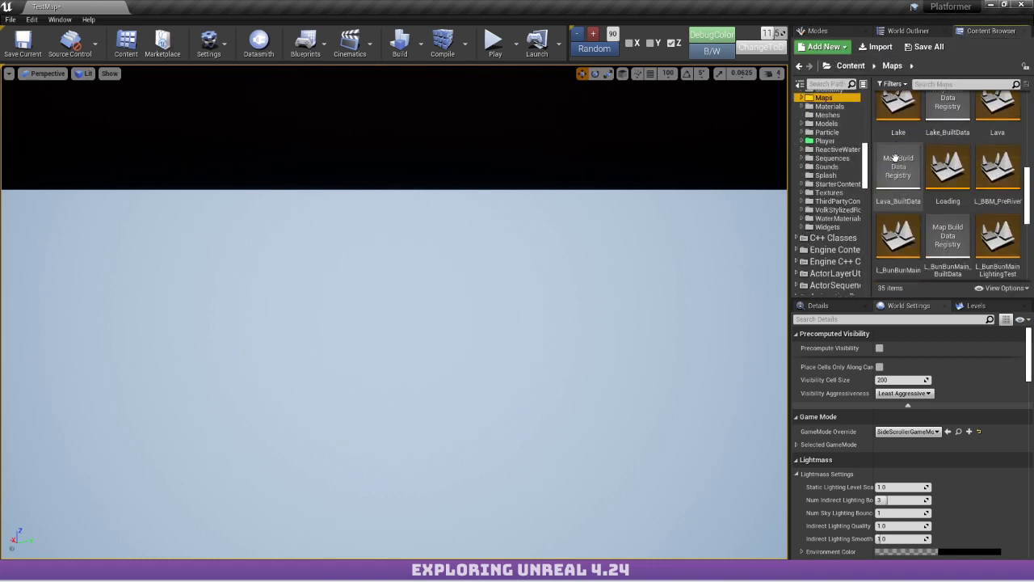
{"action": "scroll", "coordinate": [929, 166], "scroll_direction": "up", "scroll_amount": 2}
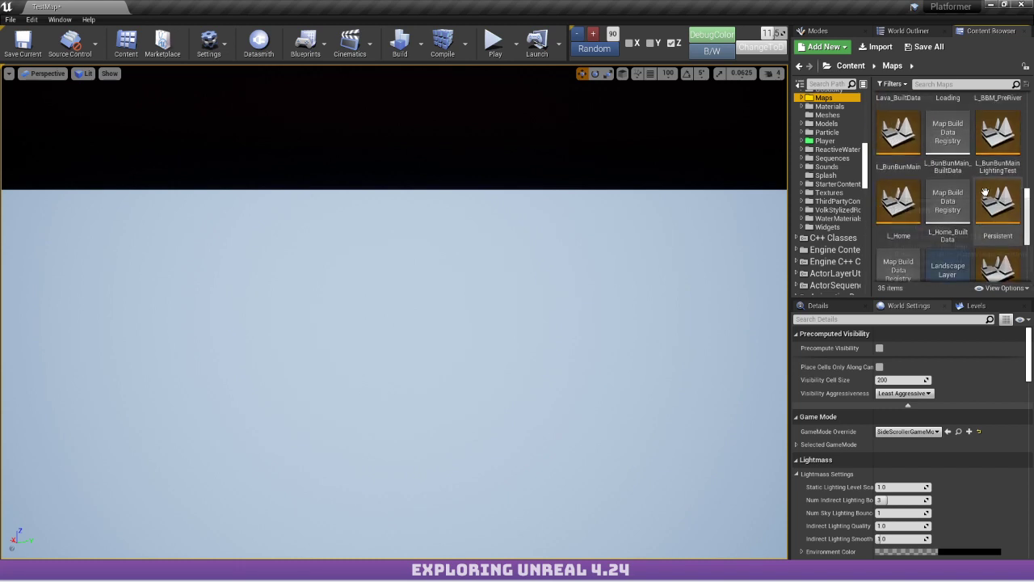
{"action": "double_click", "coordinate": [901, 193]}
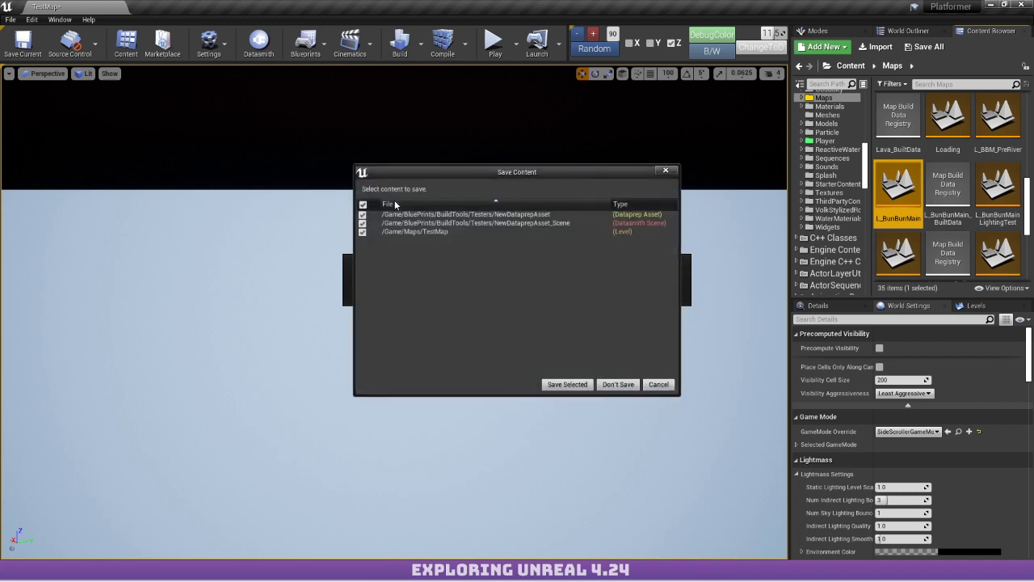
{"action": "left_click", "coordinate": [619, 386]}
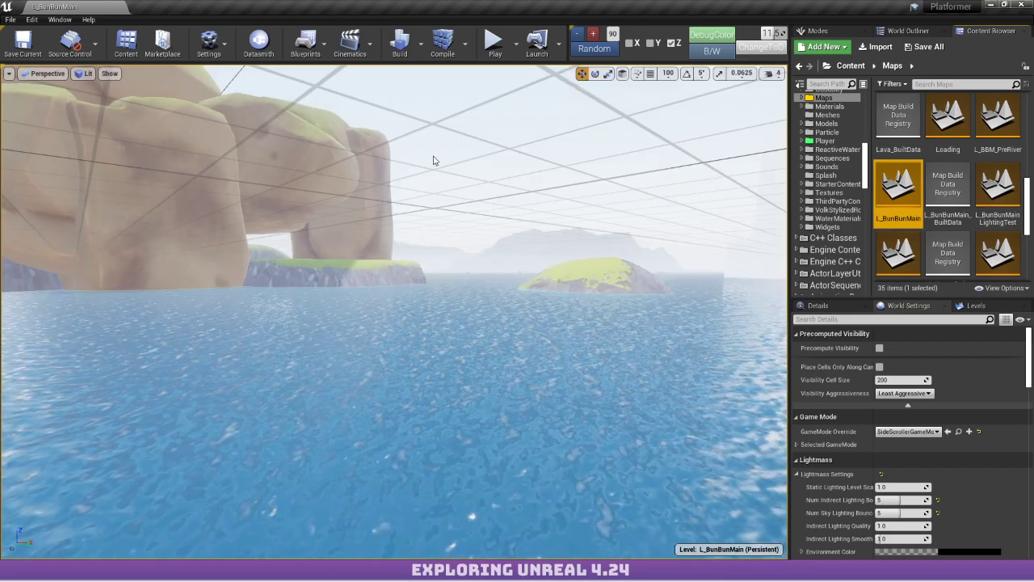
Show the Landscape mode's Manage tools for the level and hide the edit layer Layer1.
{"action": "right_click_drag", "start_coordinate": [433, 159], "coordinate": [415, 246]}
{"action": "key", "text": "s"}
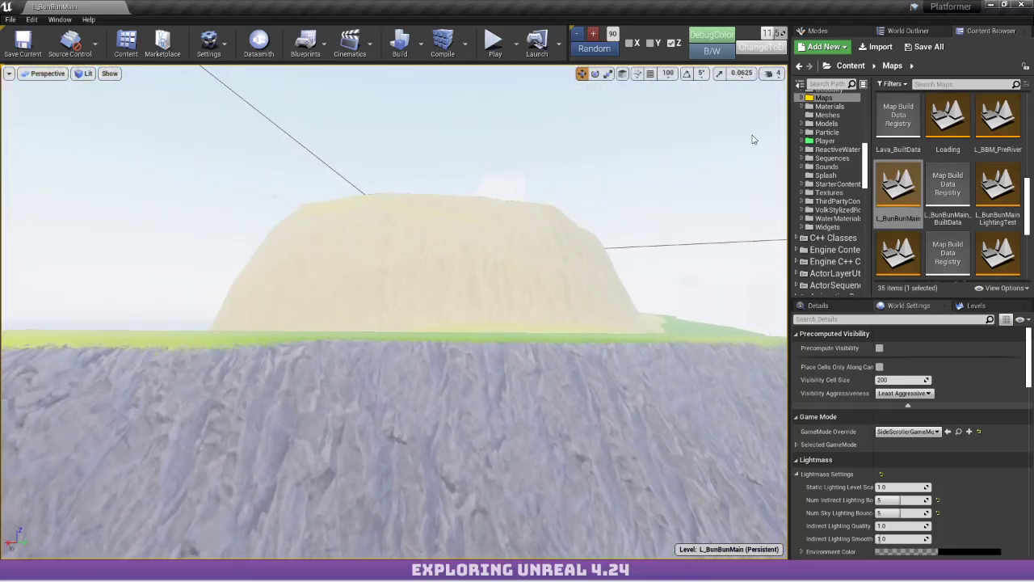
{"action": "key", "text": "shift+3"}
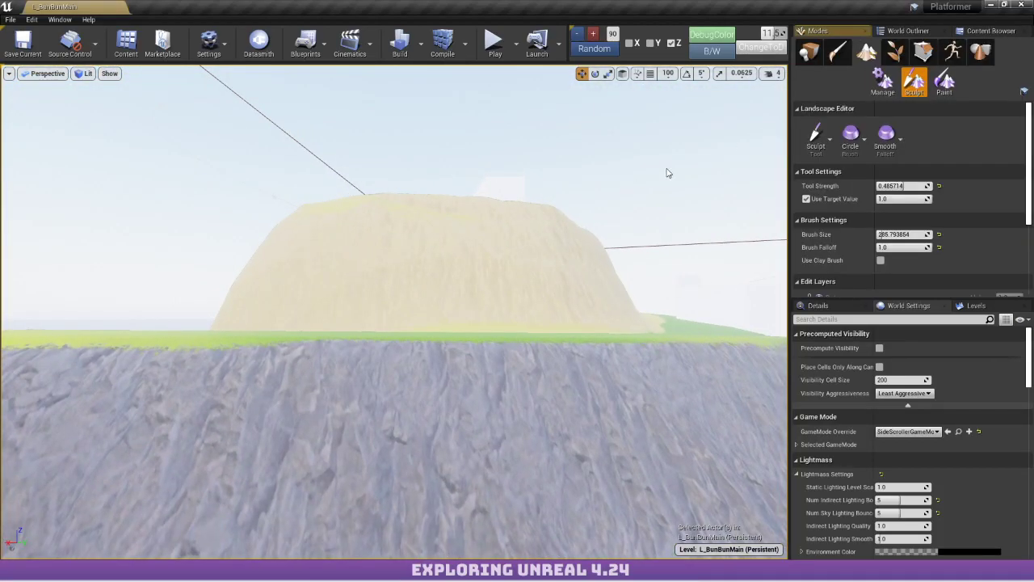
{"action": "left_click", "coordinate": [884, 81]}
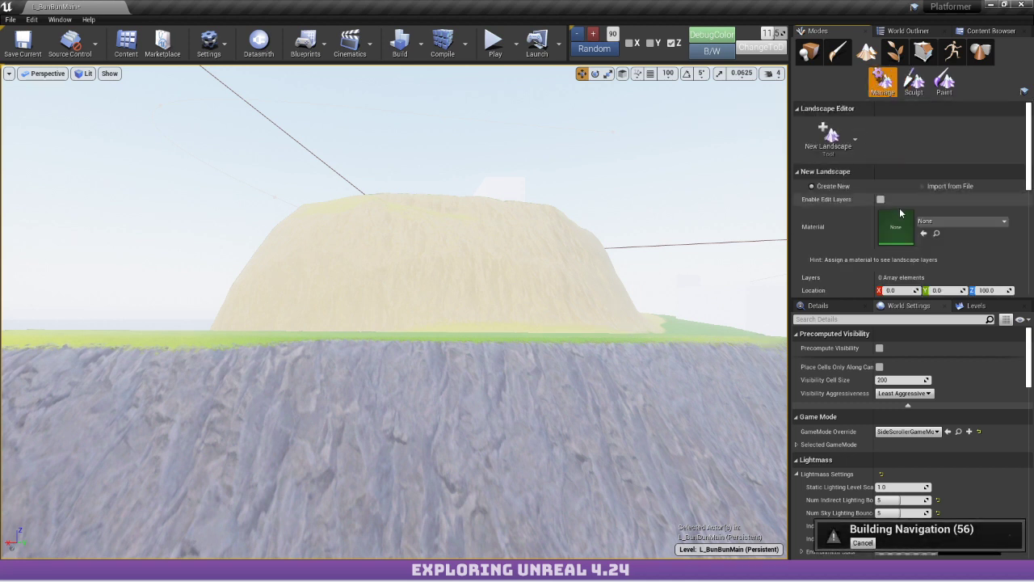
{"action": "scroll", "coordinate": [975, 240], "scroll_direction": "down", "scroll_amount": 5}
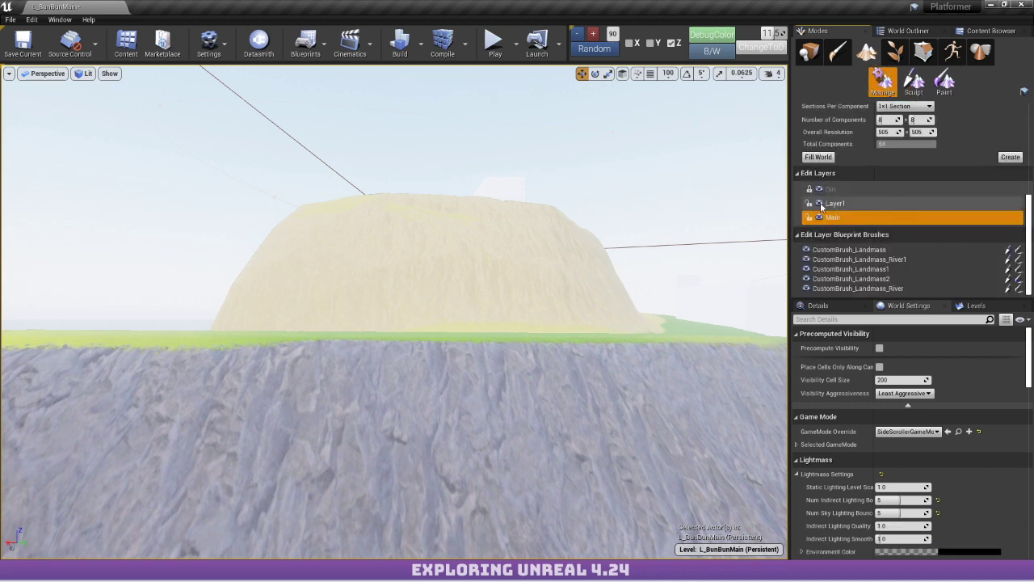
{"action": "left_click", "coordinate": [820, 203]}
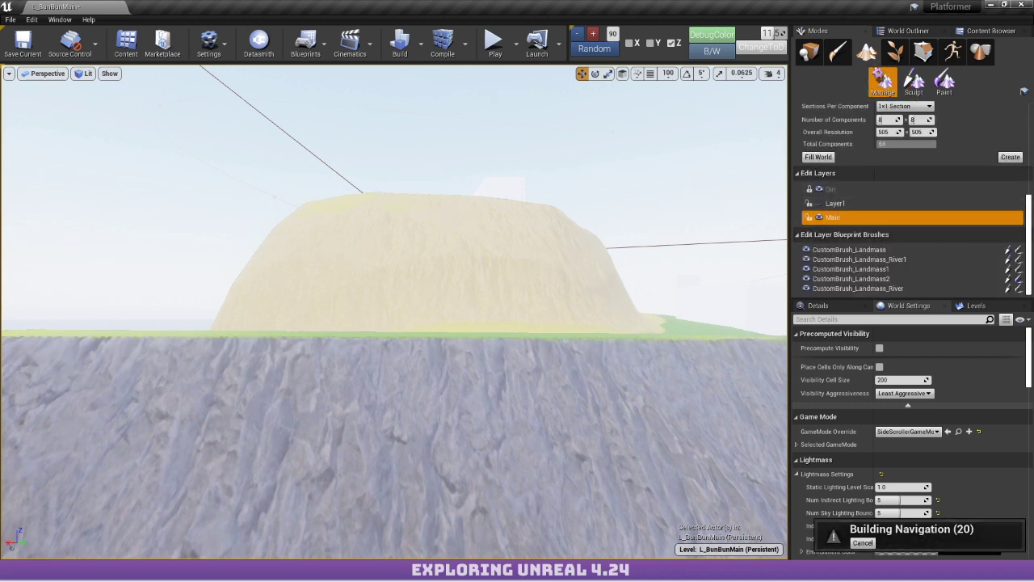
Select the edit layer Layer1 while overlooking the whole landscape and switch the landscape tool to Edit Splines.
{"action": "right_click_drag", "start_coordinate": [394, 311], "coordinate": [428, 356]}
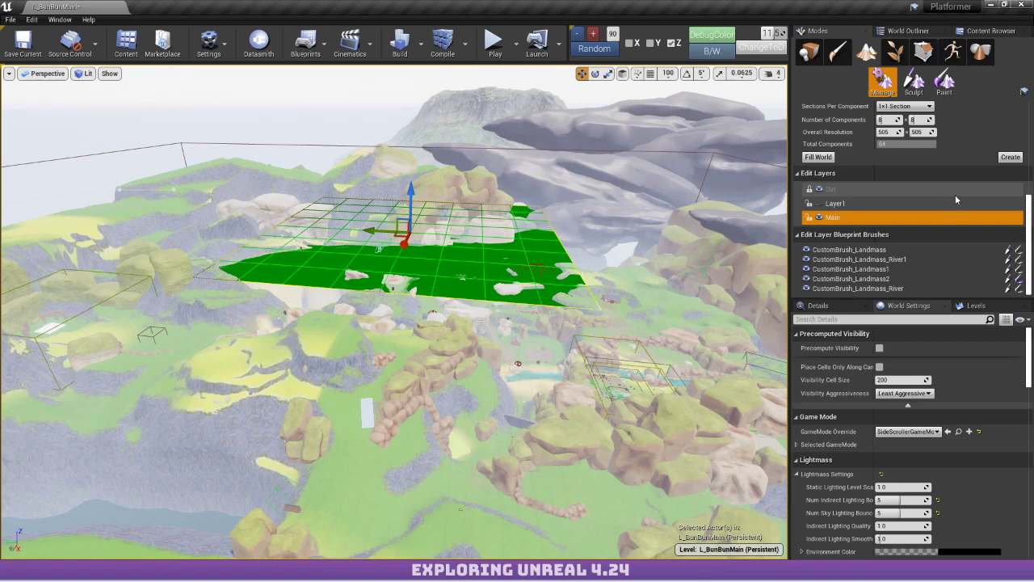
{"action": "left_click", "coordinate": [829, 200]}
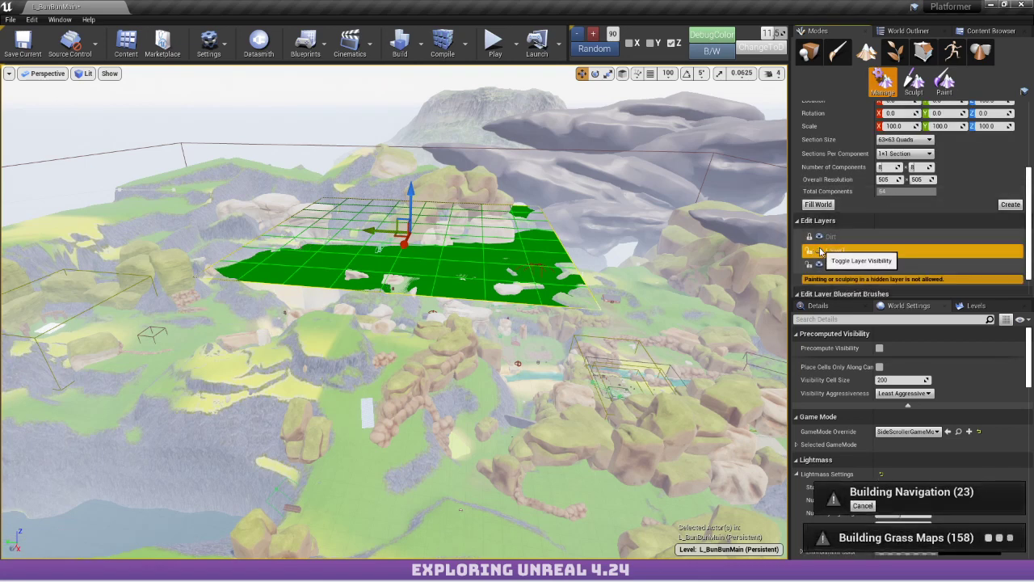
{"action": "scroll", "coordinate": [832, 178], "scroll_direction": "up", "scroll_amount": 5}
{"action": "left_click", "coordinate": [832, 134]}
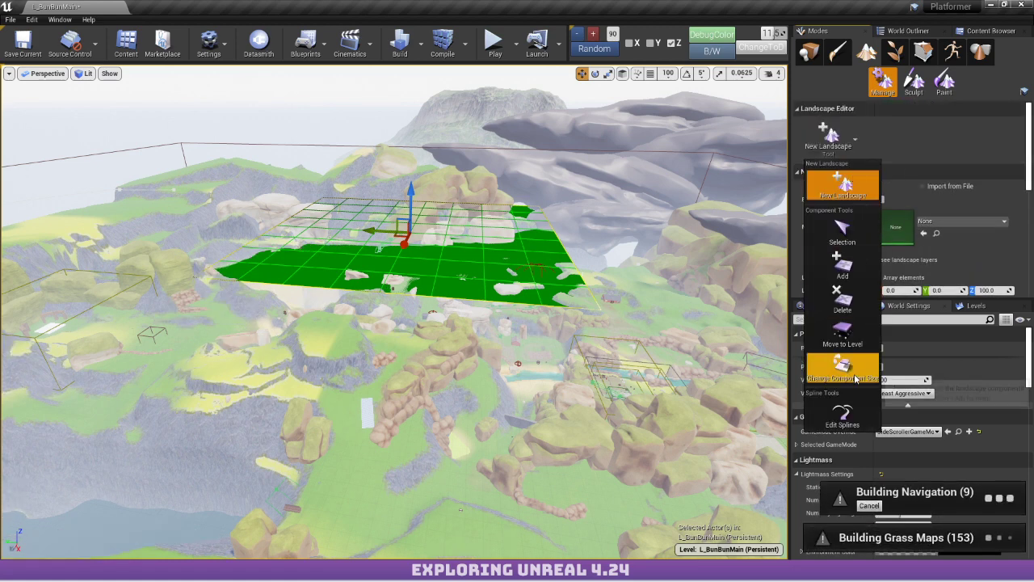
{"action": "left_click", "coordinate": [842, 413]}
{"action": "scroll", "coordinate": [872, 214], "scroll_direction": "up", "scroll_amount": 1}
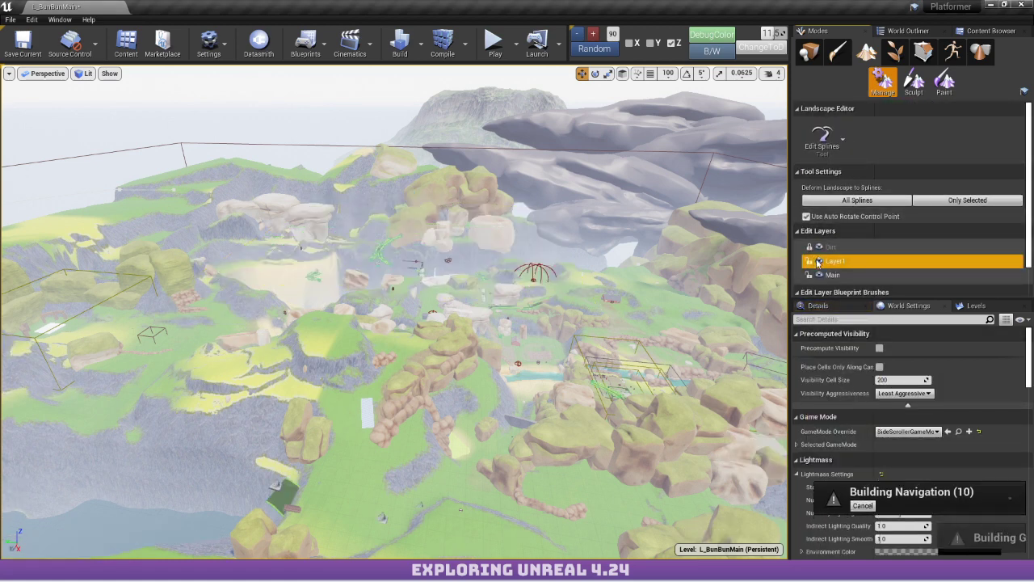
Toggle Layer1's visibility several times to compare the terrain, leaving the layer visible and selected.
{"action": "left_click", "coordinate": [820, 262]}
{"action": "left_click", "coordinate": [820, 262]}
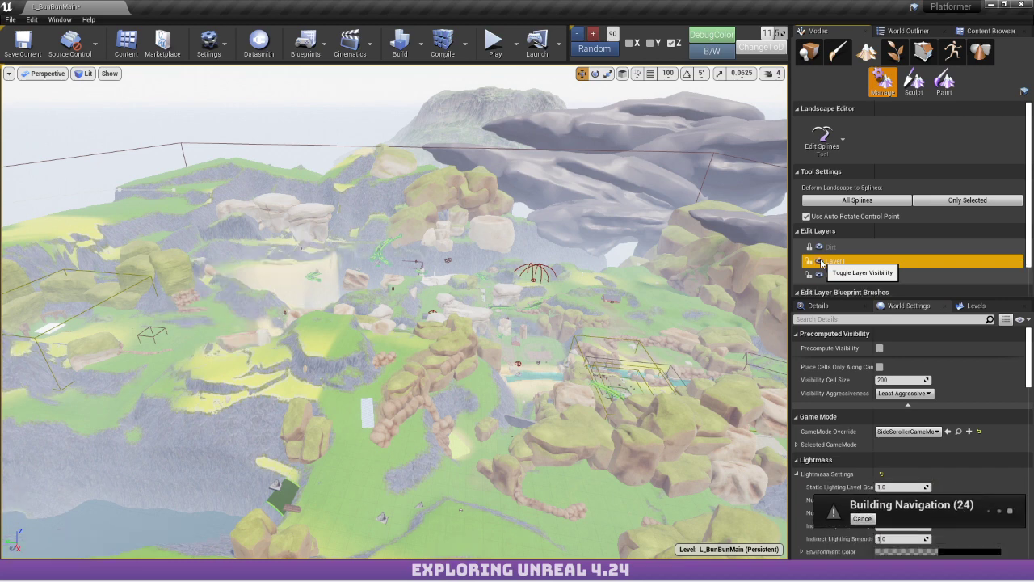
{"action": "left_click", "coordinate": [820, 262]}
{"action": "left_click", "coordinate": [848, 275]}
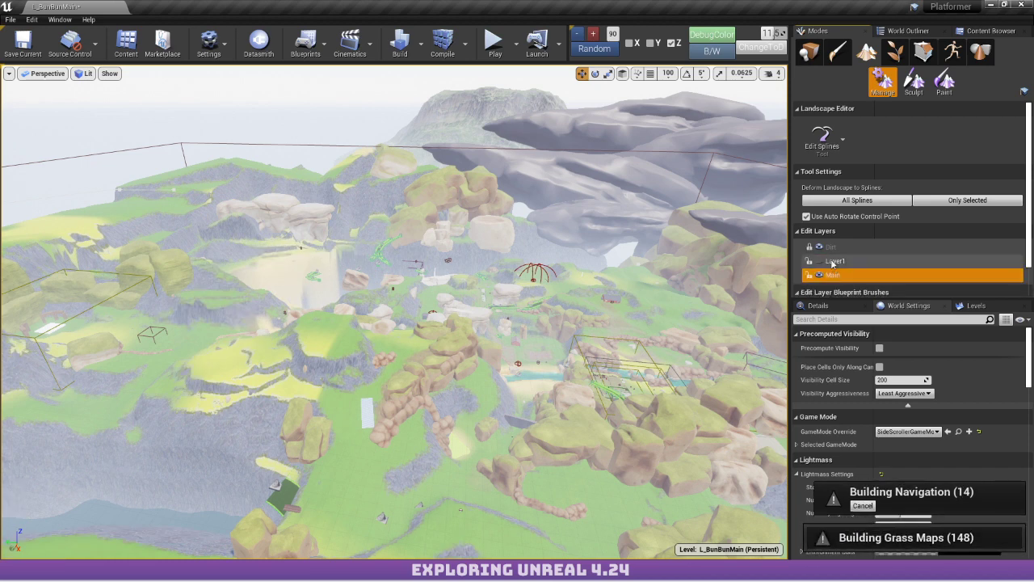
{"action": "left_click", "coordinate": [820, 260]}
{"action": "scroll", "coordinate": [919, 224], "scroll_direction": "down", "scroll_amount": 1}
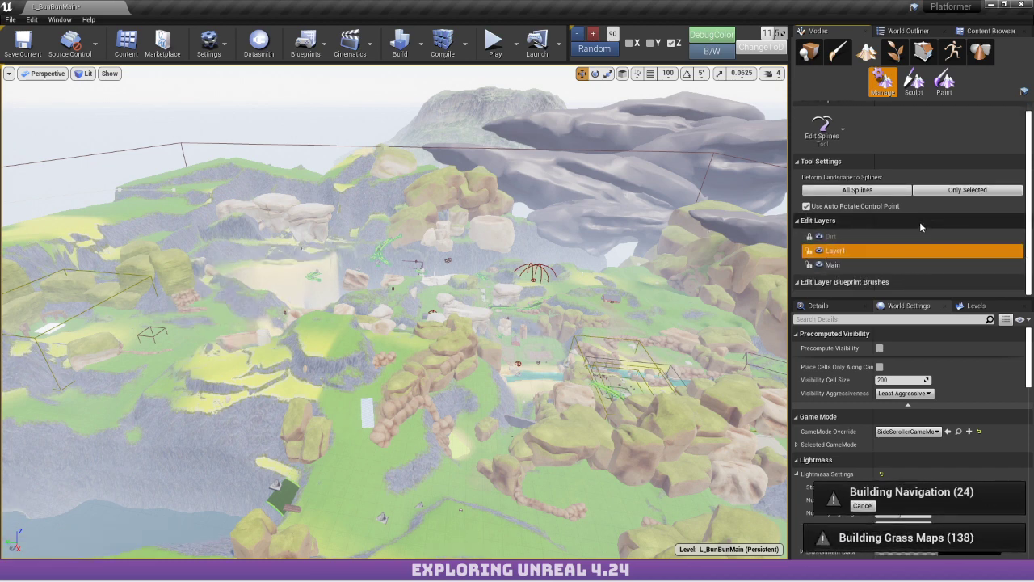
Select the edit layer Main, view its CustomBrush_Landmass_River brush in the level and select the CustomBrush_Landmass2 brush.
{"action": "left_click", "coordinate": [866, 264]}
{"action": "scroll", "coordinate": [881, 257], "scroll_direction": "down", "scroll_amount": 2}
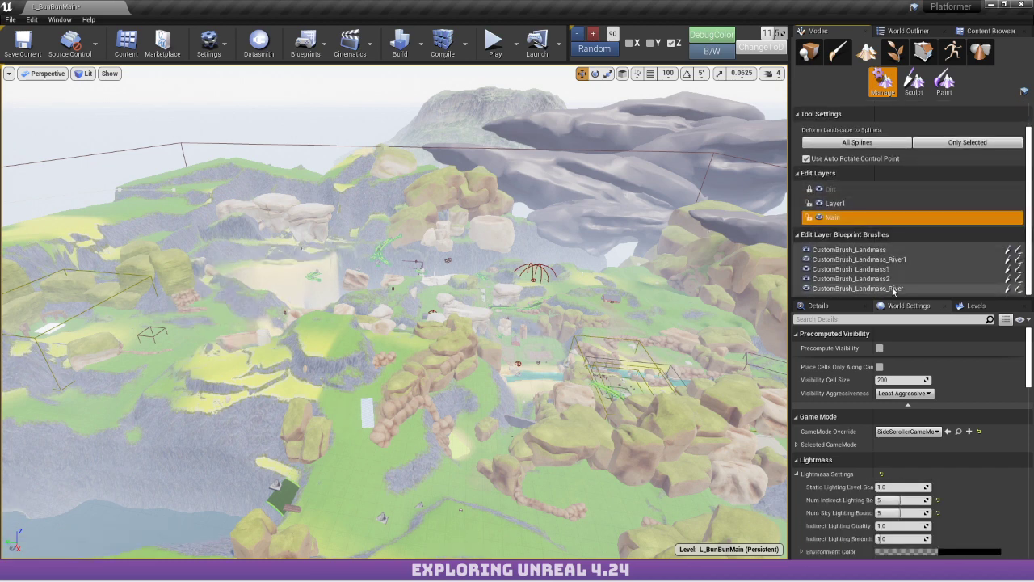
{"action": "double_click", "coordinate": [894, 288]}
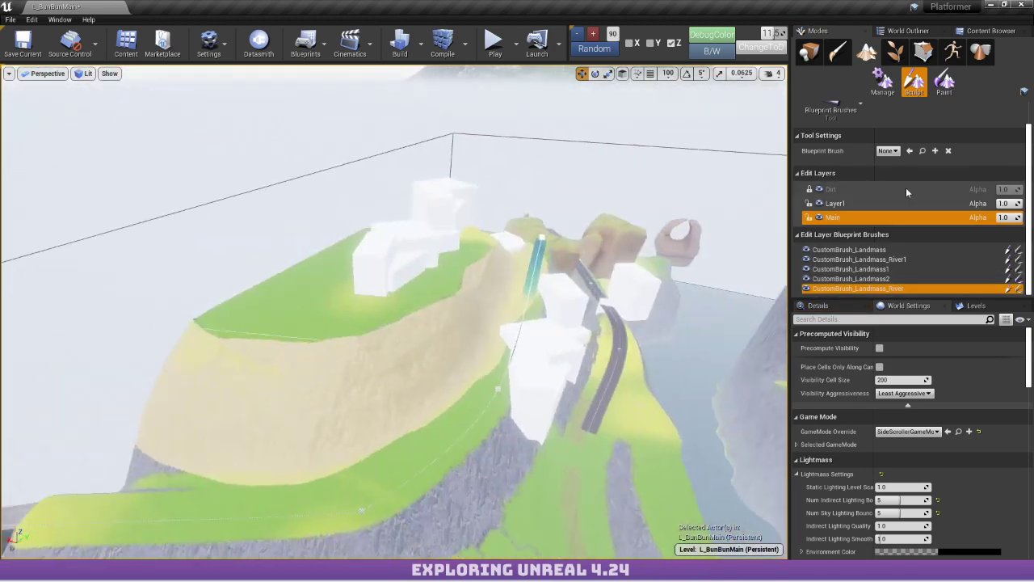
{"action": "left_click", "coordinate": [851, 278]}
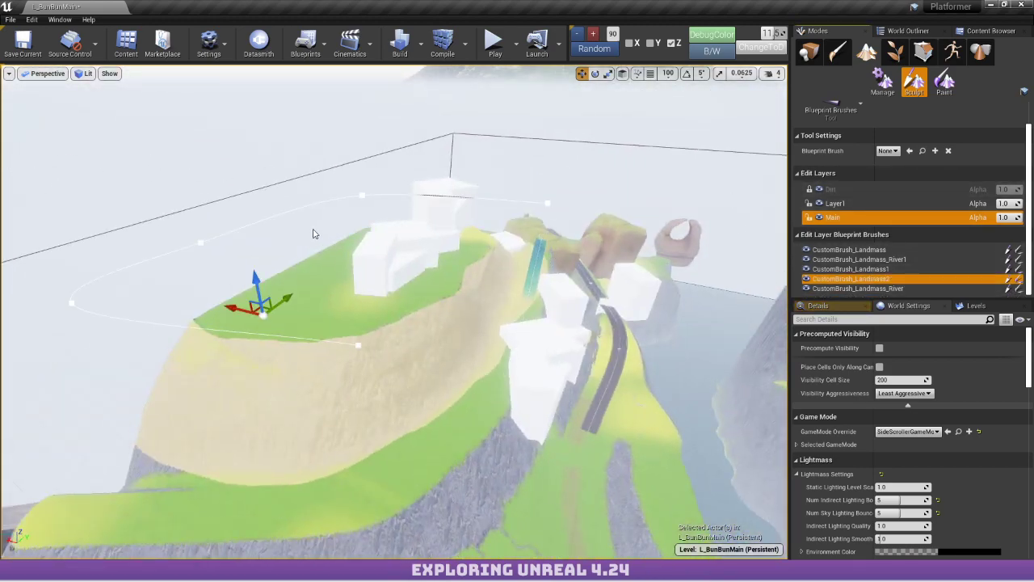
{"action": "double_click", "coordinate": [850, 278]}
Move CustomBrush_Landmass2 vertically and along its X axis to reshape the plateau at the landscape's edge.
{"action": "mouse_move", "coordinate": [321, 233]}
{"action": "right_mouse_down"}
{"action": "mouse_move", "coordinate": [321, 217]}
{"action": "mouse_move", "coordinate": [380, 194]}
{"action": "mouse_move", "coordinate": [420, 193]}
{"action": "mouse_move", "coordinate": [321, 233]}
{"action": "right_mouse_up"}
{"action": "mouse_move", "coordinate": [287, 244]}
{"action": "left_mouse_down"}
{"action": "mouse_move", "coordinate": [282, 134]}
{"action": "mouse_move", "coordinate": [297, 375]}
{"action": "mouse_move", "coordinate": [292, 276]}
{"action": "left_mouse_up"}
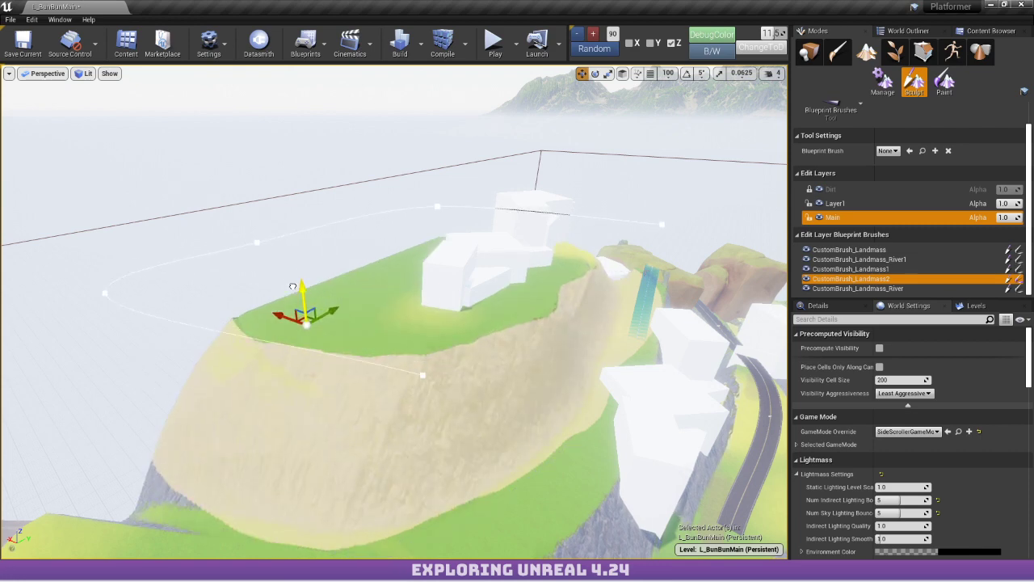
{"action": "right_click_drag", "start_coordinate": [390, 254], "coordinate": [321, 272]}
{"action": "key", "text": "a"}
{"action": "key", "text": "a"}
{"action": "mouse_move", "coordinate": [330, 248]}
{"action": "left_mouse_down"}
{"action": "mouse_move", "coordinate": [248, 248]}
{"action": "mouse_move", "coordinate": [298, 249]}
{"action": "left_mouse_up"}
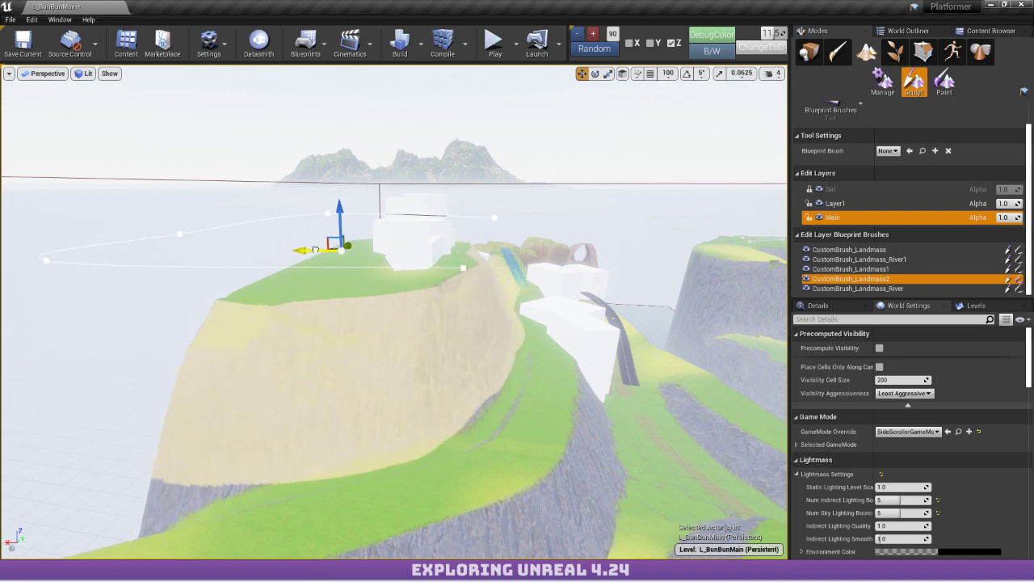
{"action": "right_click_drag", "start_coordinate": [325, 249], "coordinate": [459, 283]}
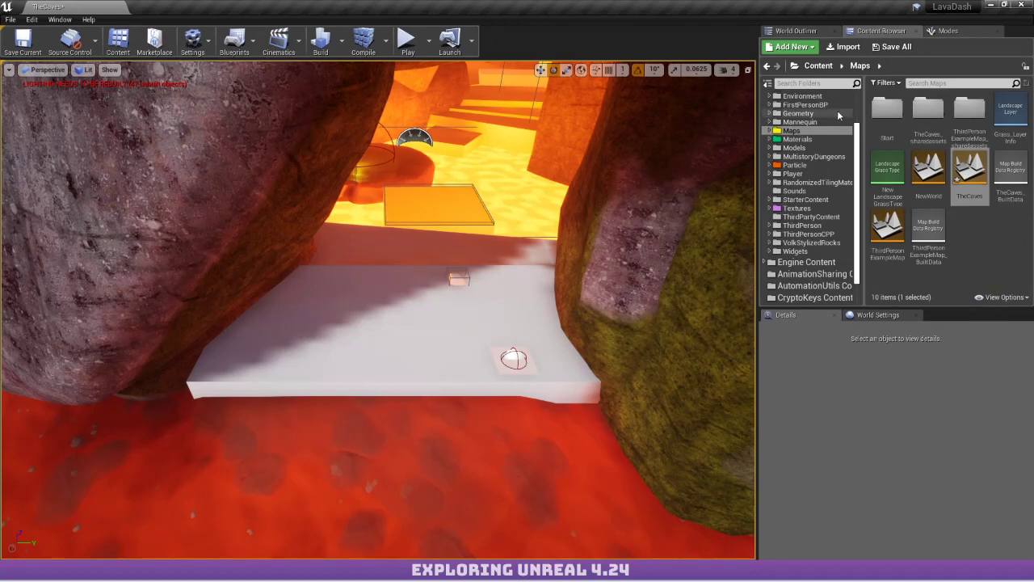
Switch to the LavaDash project and save all its pending changes.
{"action": "key", "text": "ctrl+shift+s"}
{"action": "left_click", "coordinate": [572, 385]}
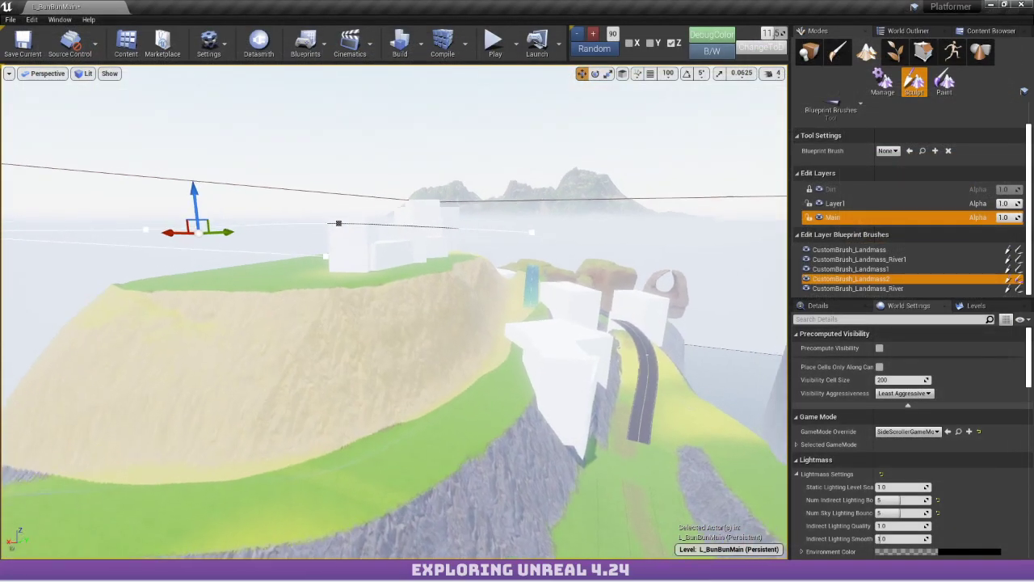
Back in the Platformer project, show CustomBrush_Landmass2's details and find its Blurring and Curl Noise effect settings.
{"action": "mouse_move", "coordinate": [503, 425]}
{"action": "right_mouse_down"}
{"action": "mouse_move", "coordinate": [614, 476]}
{"action": "mouse_move", "coordinate": [503, 424]}
{"action": "right_mouse_up"}
{"action": "right_click_drag", "start_coordinate": [527, 325], "coordinate": [582, 351]}
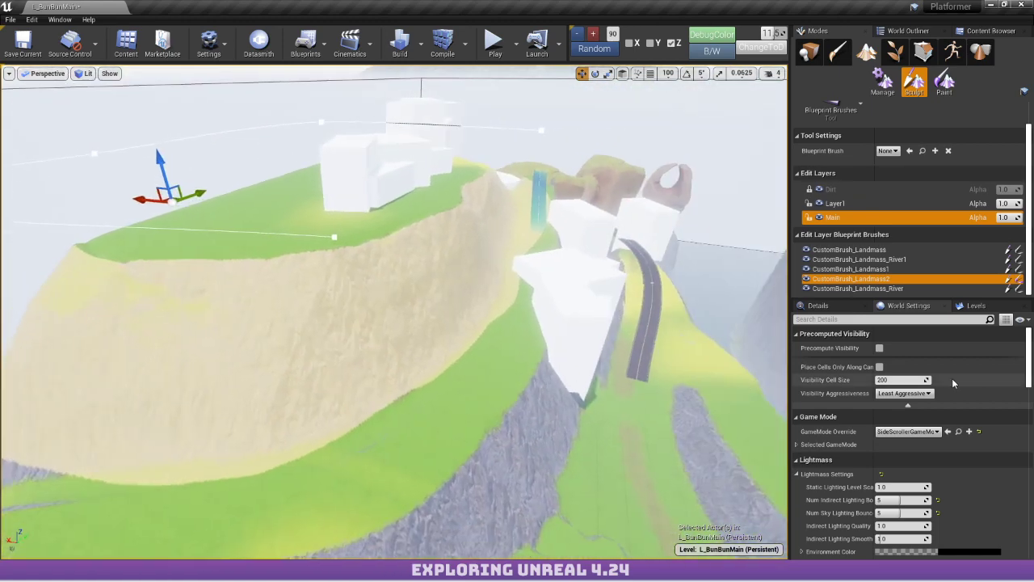
{"action": "scroll", "coordinate": [949, 386], "scroll_direction": "down", "scroll_amount": 5}
{"action": "scroll", "coordinate": [905, 376], "scroll_direction": "down", "scroll_amount": 1}
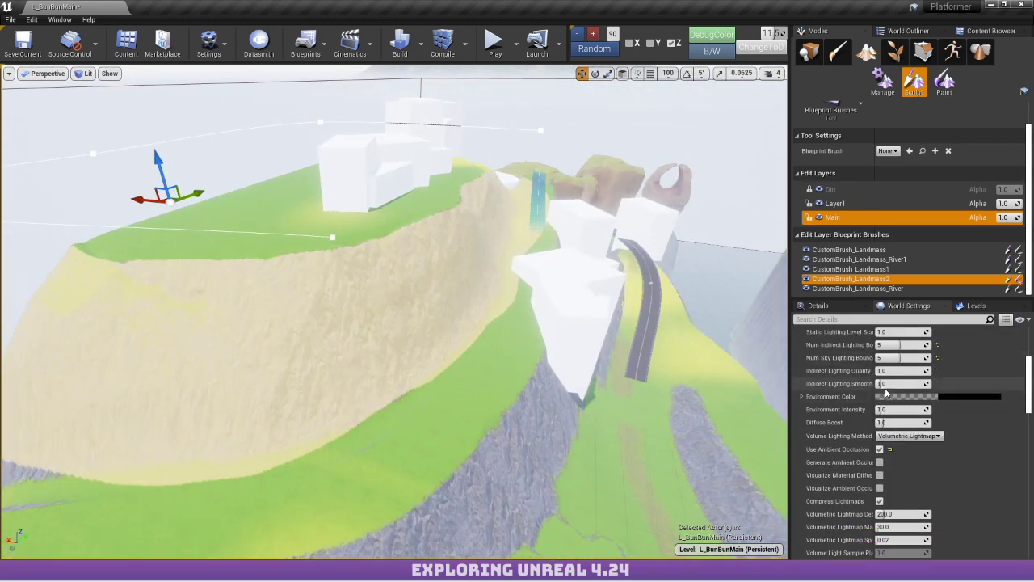
{"action": "scroll", "coordinate": [886, 392], "scroll_direction": "down", "scroll_amount": 3}
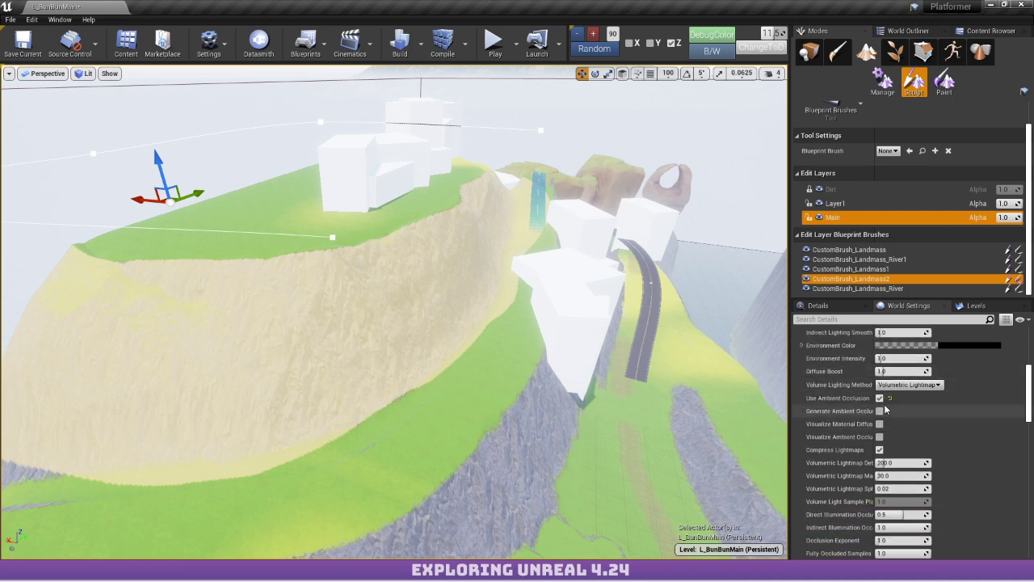
{"action": "left_click", "coordinate": [870, 278]}
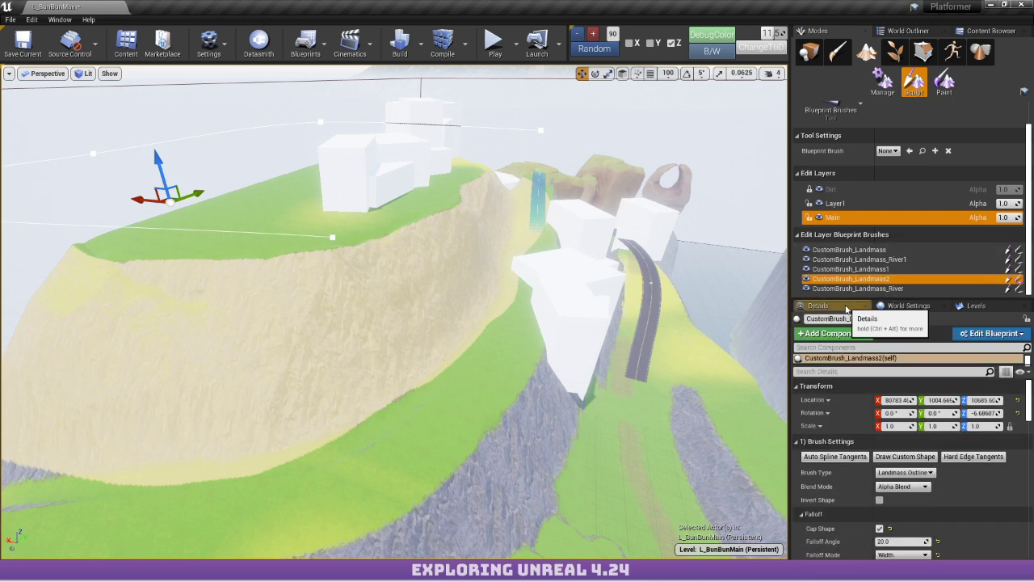
{"action": "scroll", "coordinate": [913, 412], "scroll_direction": "down", "scroll_amount": 10}
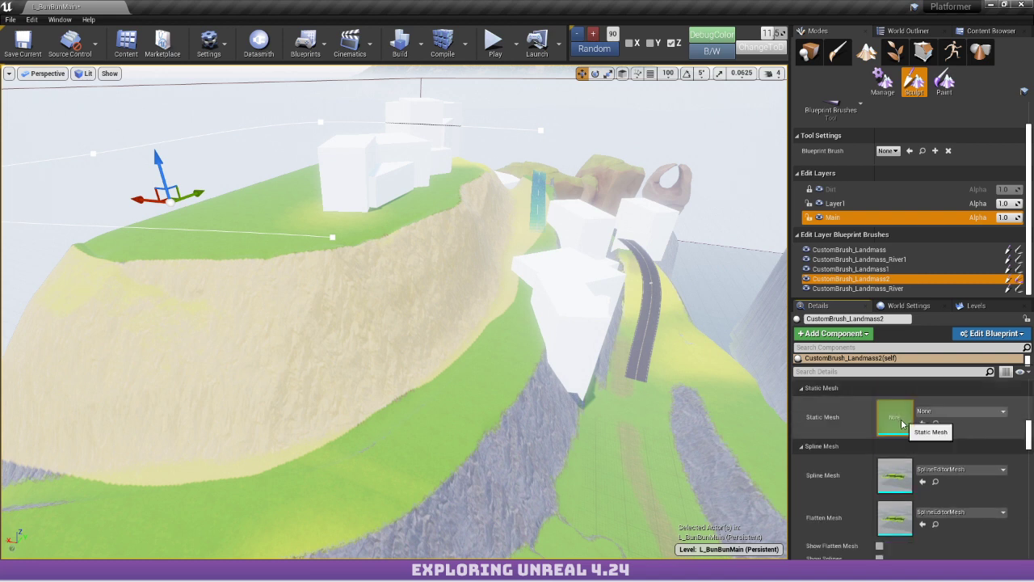
{"action": "scroll", "coordinate": [898, 423], "scroll_direction": "down", "scroll_amount": 5}
{"action": "scroll", "coordinate": [896, 424], "scroll_direction": "down", "scroll_amount": 4}
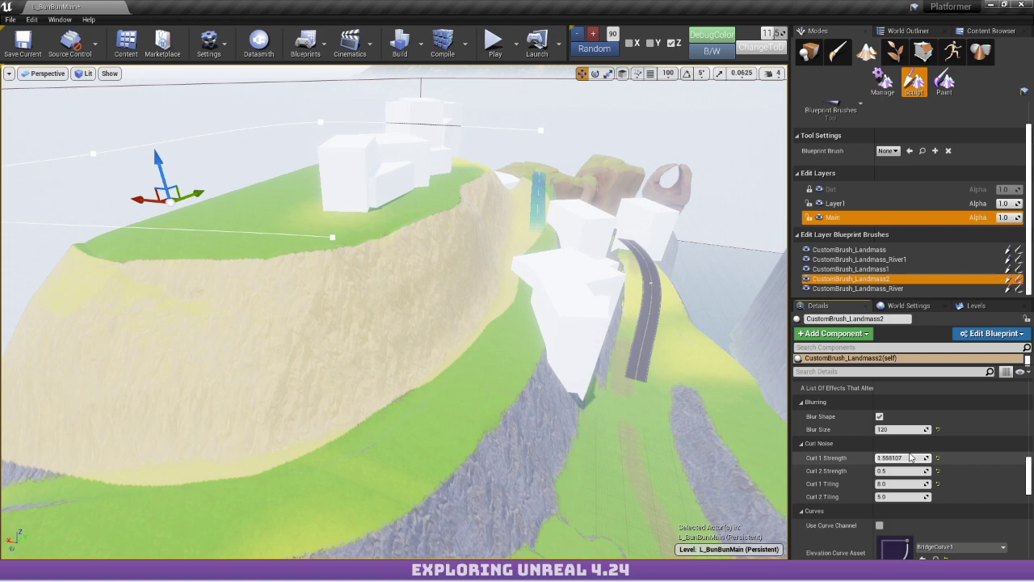
Disable Blur Shape for CustomBrush_Landmass2, inspect the sharper cliffs and enable it again.
{"action": "mouse_move", "coordinate": [406, 273]}
{"action": "right_mouse_down"}
{"action": "mouse_move", "coordinate": [558, 273]}
{"action": "mouse_move", "coordinate": [558, 234]}
{"action": "mouse_move", "coordinate": [194, 235]}
{"action": "mouse_move", "coordinate": [517, 242]}
{"action": "mouse_move", "coordinate": [549, 218]}
{"action": "mouse_move", "coordinate": [598, 222]}
{"action": "right_mouse_up"}
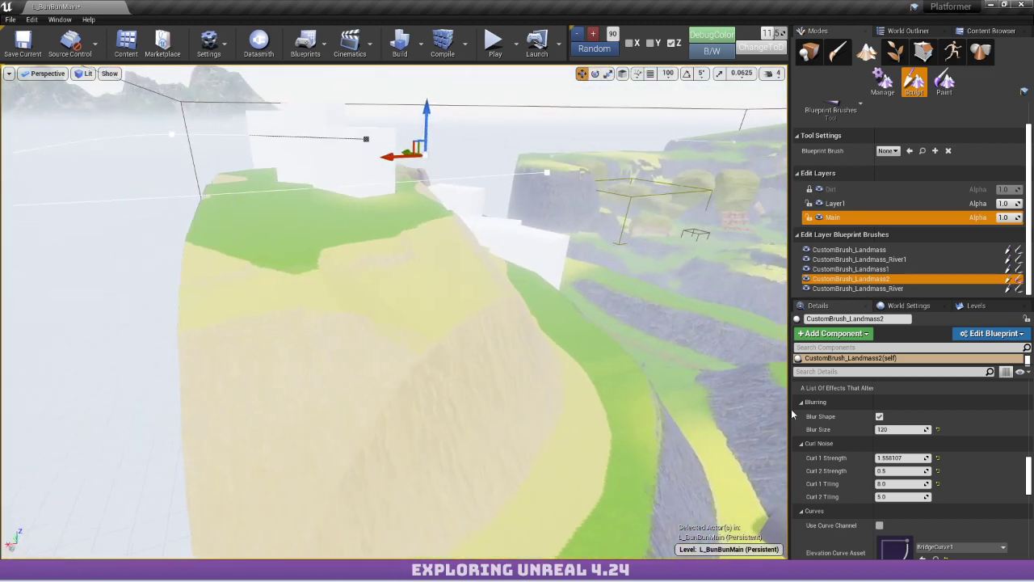
{"action": "left_click", "coordinate": [880, 417]}
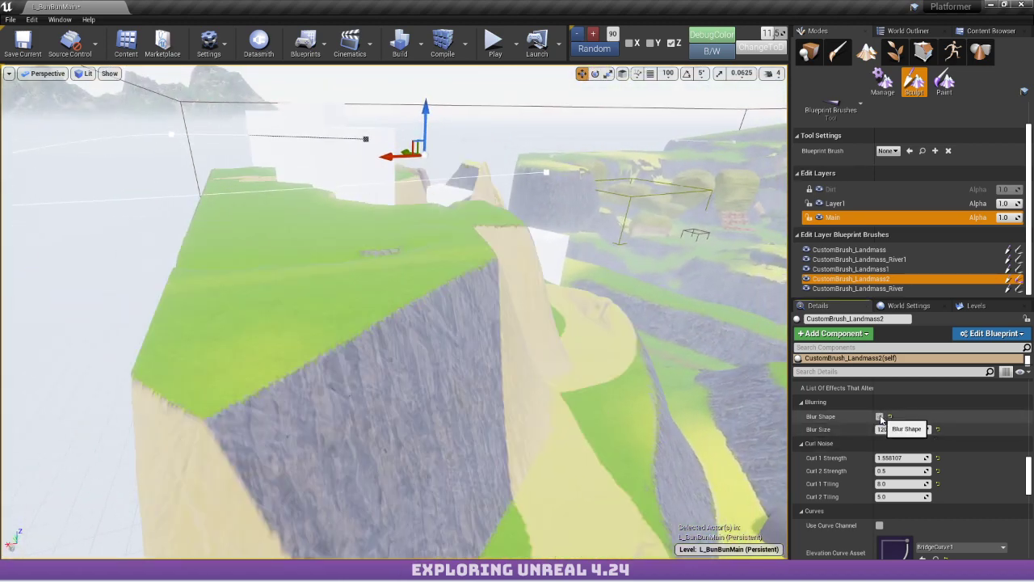
{"action": "right_click_drag", "start_coordinate": [623, 358], "coordinate": [413, 312]}
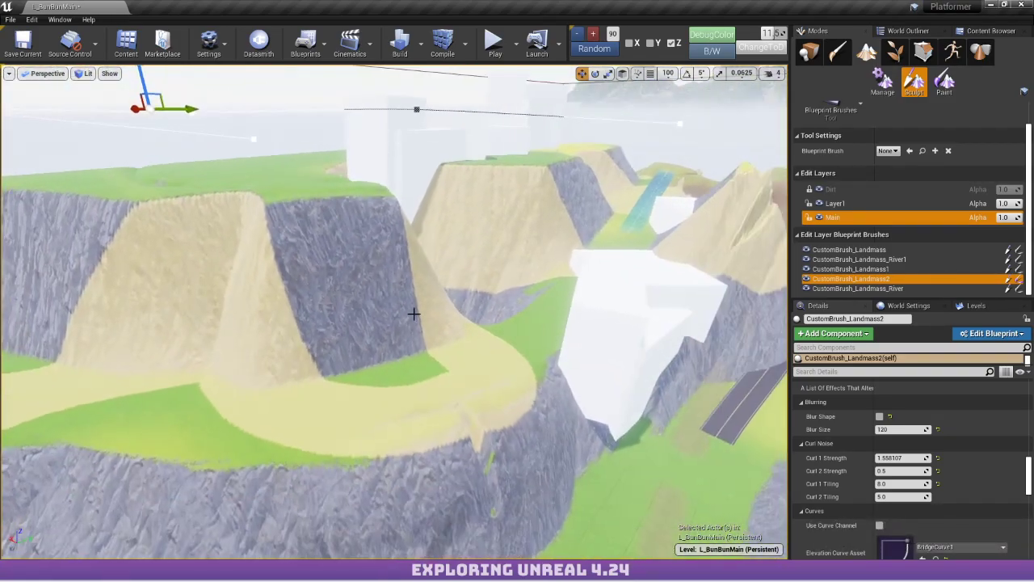
{"action": "left_click", "coordinate": [878, 417]}
Examine the brush's curl noise and curve settings, then survey the river, rocks, village and plateau across the landscape.
{"action": "scroll", "coordinate": [882, 426], "scroll_direction": "down", "scroll_amount": 2}
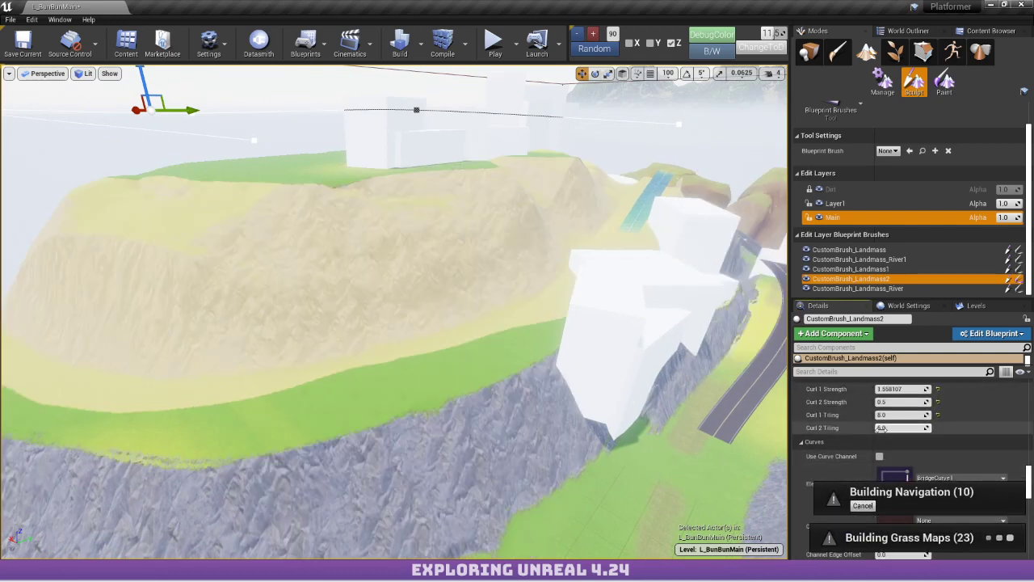
{"action": "scroll", "coordinate": [884, 432], "scroll_direction": "up", "scroll_amount": 1}
{"action": "scroll", "coordinate": [883, 434], "scroll_direction": "down", "scroll_amount": 3}
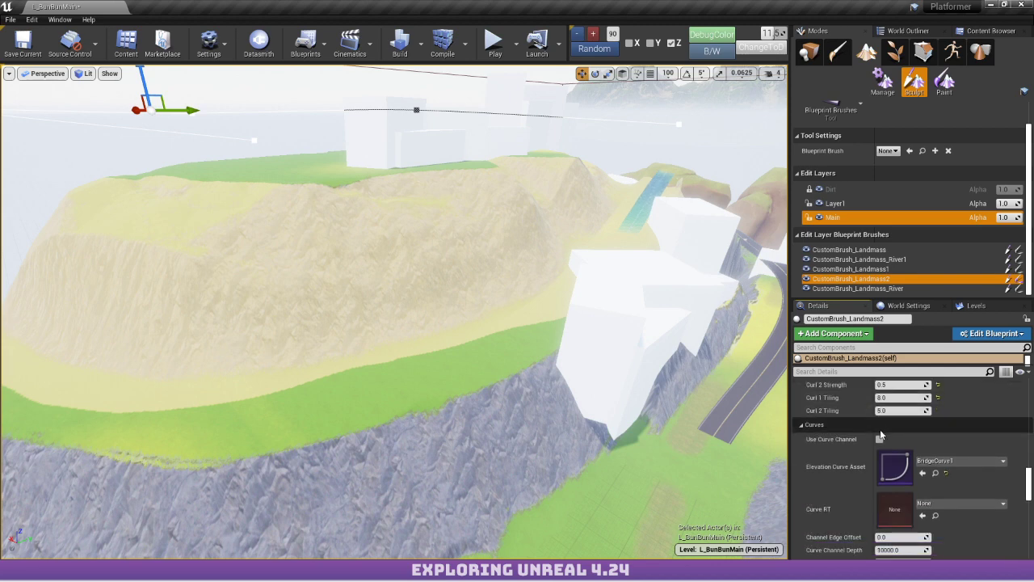
{"action": "right_click_drag", "start_coordinate": [444, 291], "coordinate": [353, 222]}
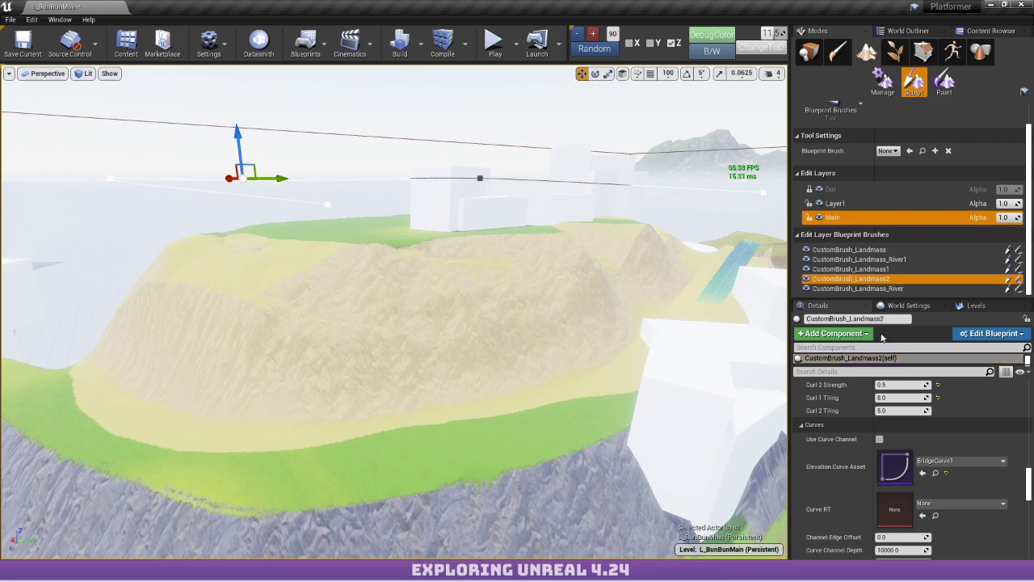
{"action": "right_click_drag", "start_coordinate": [394, 312], "coordinate": [153, 291]}
{"action": "key", "text": "w"}
{"action": "right_click_drag", "start_coordinate": [394, 311], "coordinate": [388, 428]}
{"action": "key", "text": "s"}
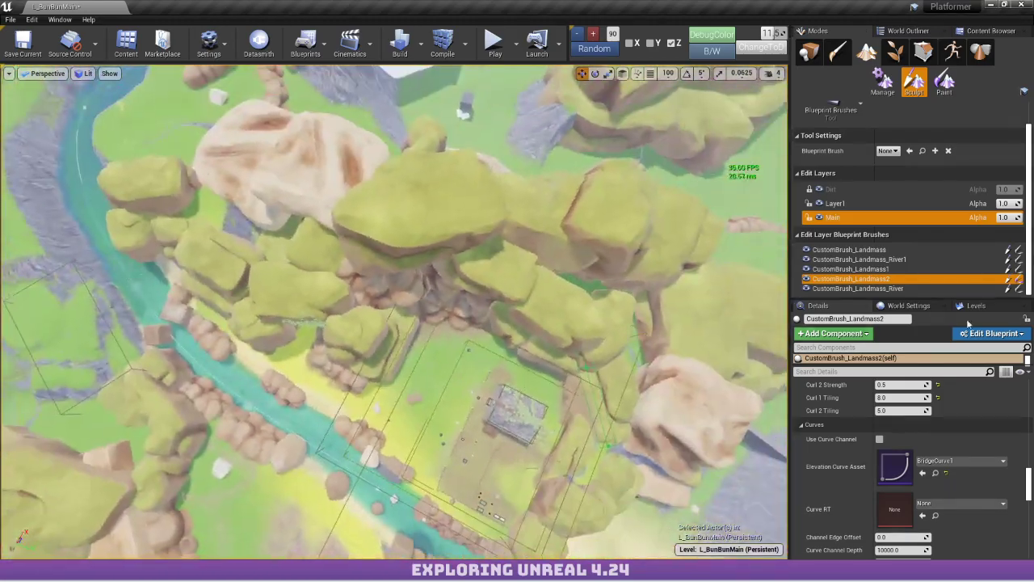
{"action": "key", "text": "w"}
{"action": "right_click_drag", "start_coordinate": [434, 171], "coordinate": [428, 73]}
{"action": "key", "text": "f"}
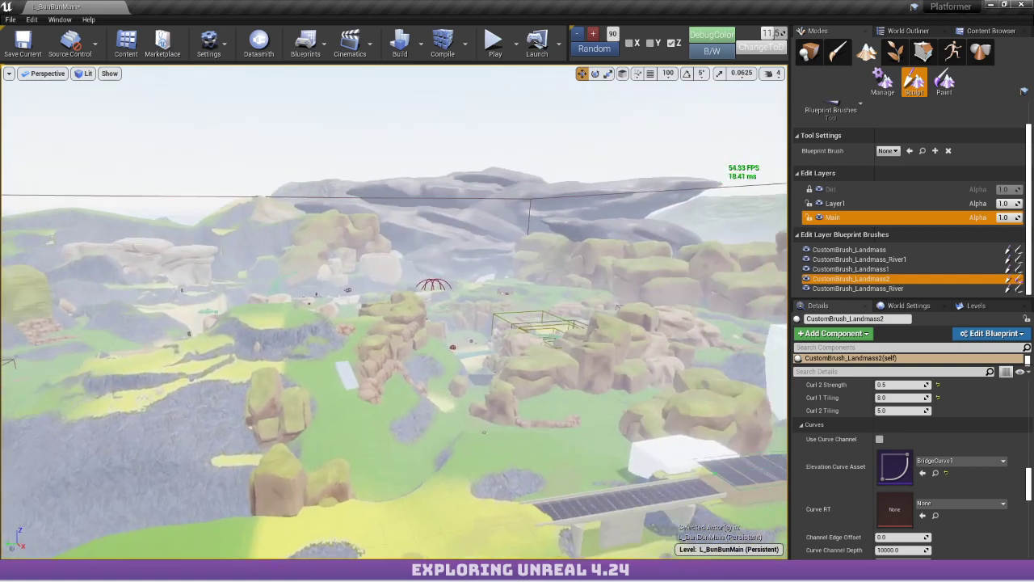
{"action": "right_click_drag", "start_coordinate": [614, 316], "coordinate": [647, 319]}
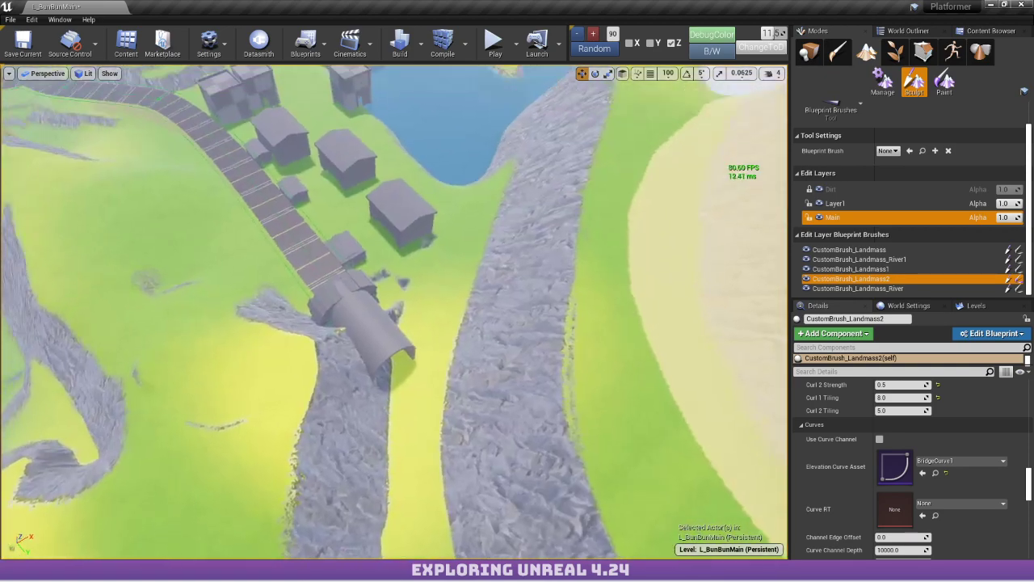
{"action": "mouse_move", "coordinate": [394, 312]}
{"action": "right_mouse_down"}
{"action": "mouse_move", "coordinate": [404, 323]}
{"action": "mouse_move", "coordinate": [394, 312]}
{"action": "mouse_move", "coordinate": [414, 315]}
{"action": "right_mouse_up"}
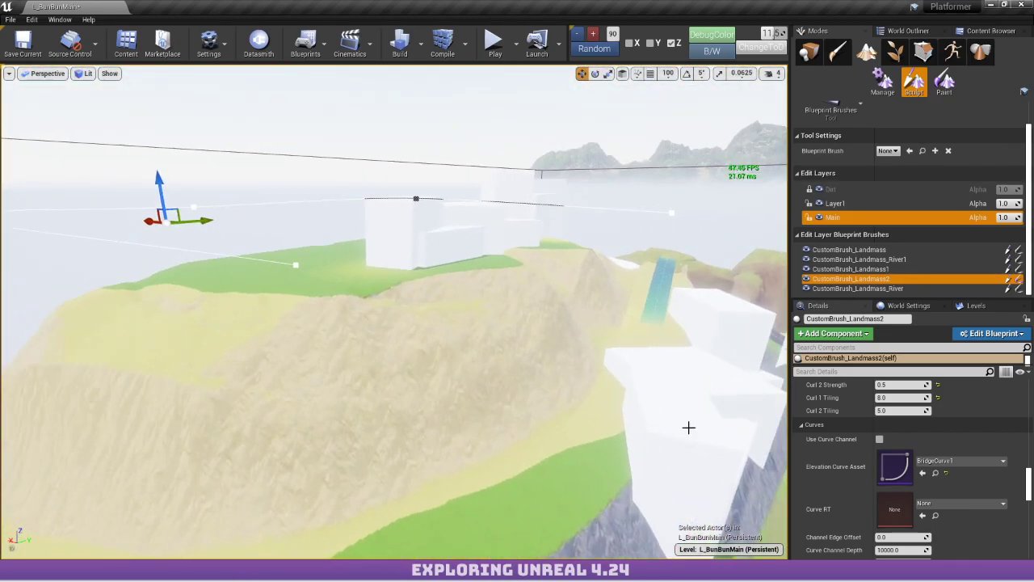
Compare the plateau's cliffs once more with Blur Shape off and on, leaving it enabled.
{"action": "scroll", "coordinate": [867, 451], "scroll_direction": "up", "scroll_amount": 5}
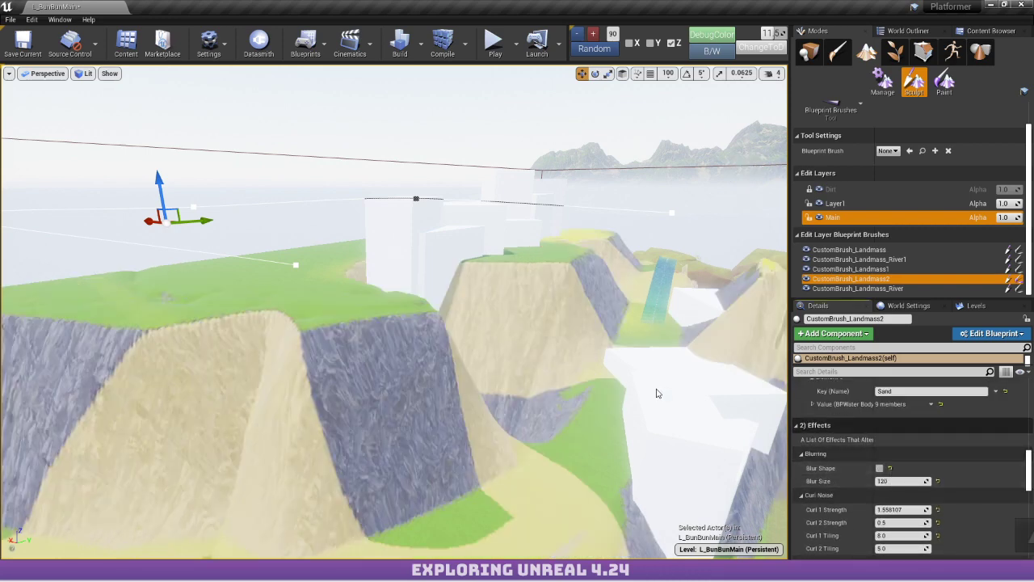
{"action": "right_click_drag", "start_coordinate": [657, 393], "coordinate": [593, 360]}
{"action": "right_click_drag", "start_coordinate": [658, 380], "coordinate": [661, 379]}
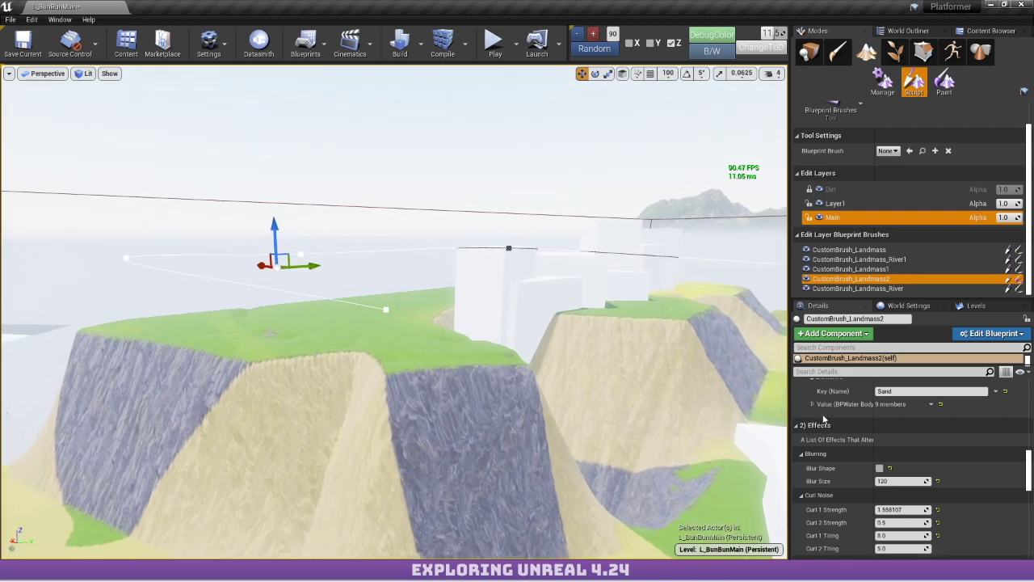
{"action": "left_click", "coordinate": [880, 469]}
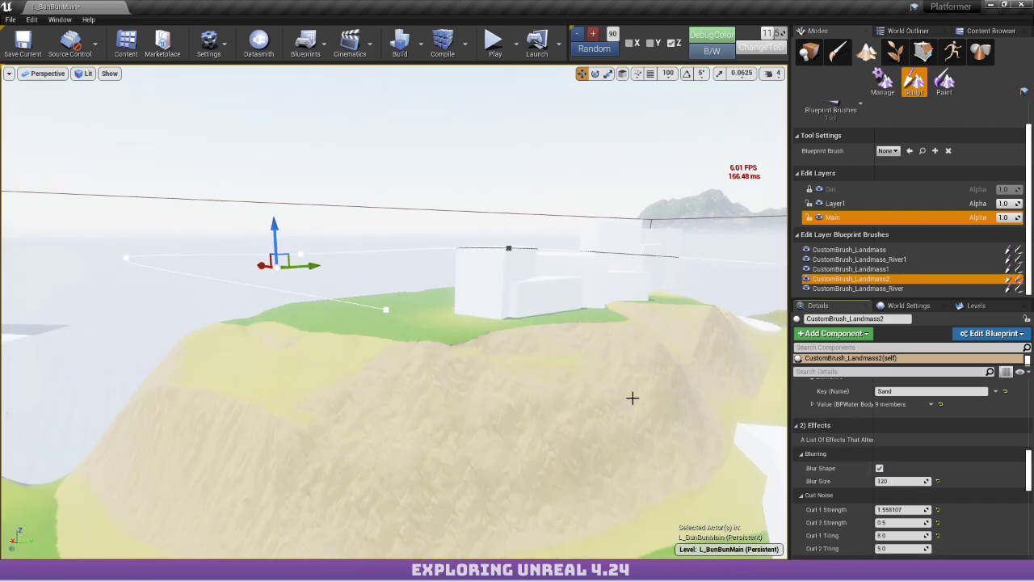
{"action": "right_click_drag", "start_coordinate": [630, 396], "coordinate": [624, 394]}
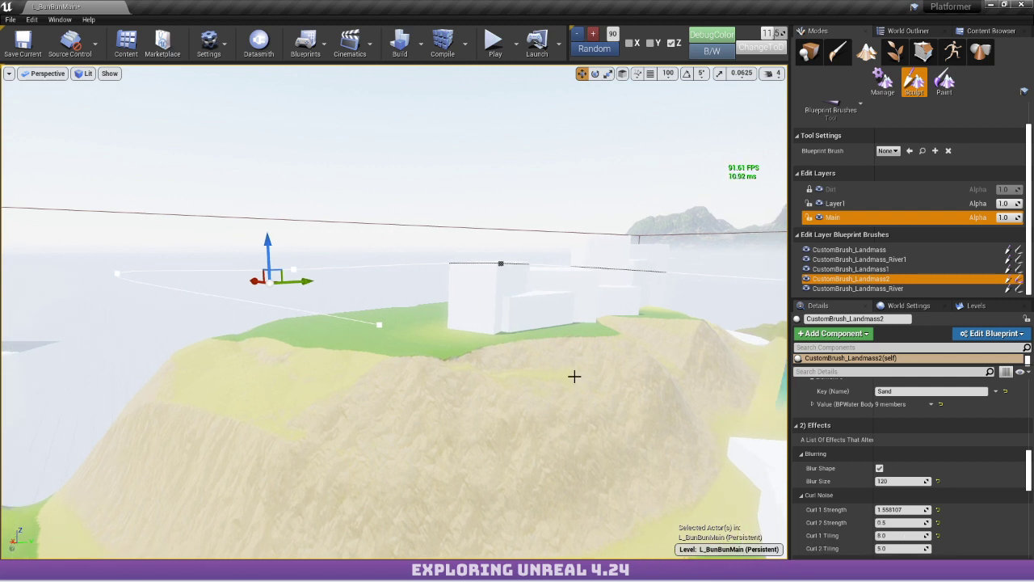
Set CustomBrush_Landmass2's Inner Smooth Threshold to 23.199236 and inspect the plateau's slopes.
{"action": "scroll", "coordinate": [856, 464], "scroll_direction": "down", "scroll_amount": 10}
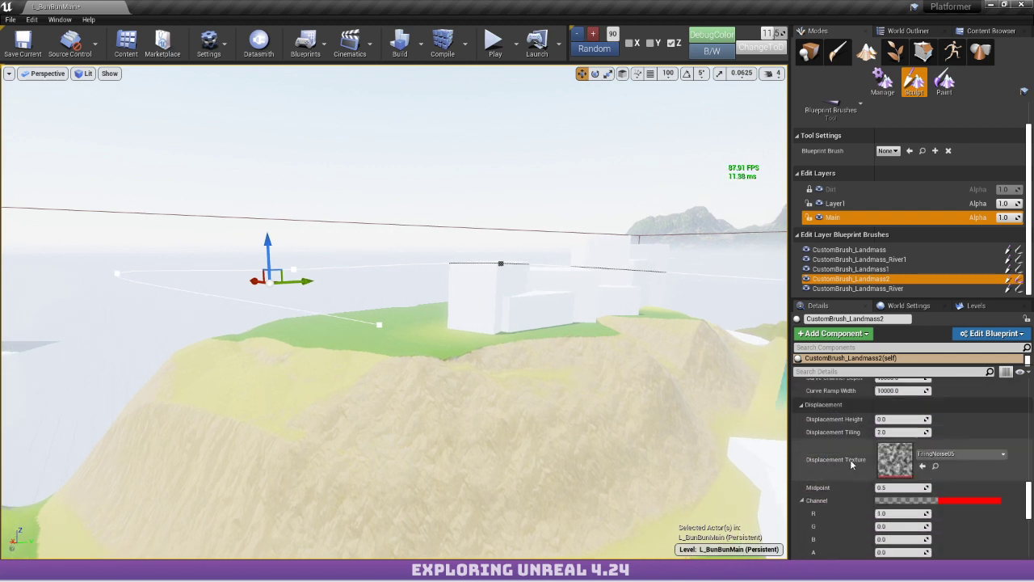
{"action": "scroll", "coordinate": [856, 435], "scroll_direction": "down", "scroll_amount": 5}
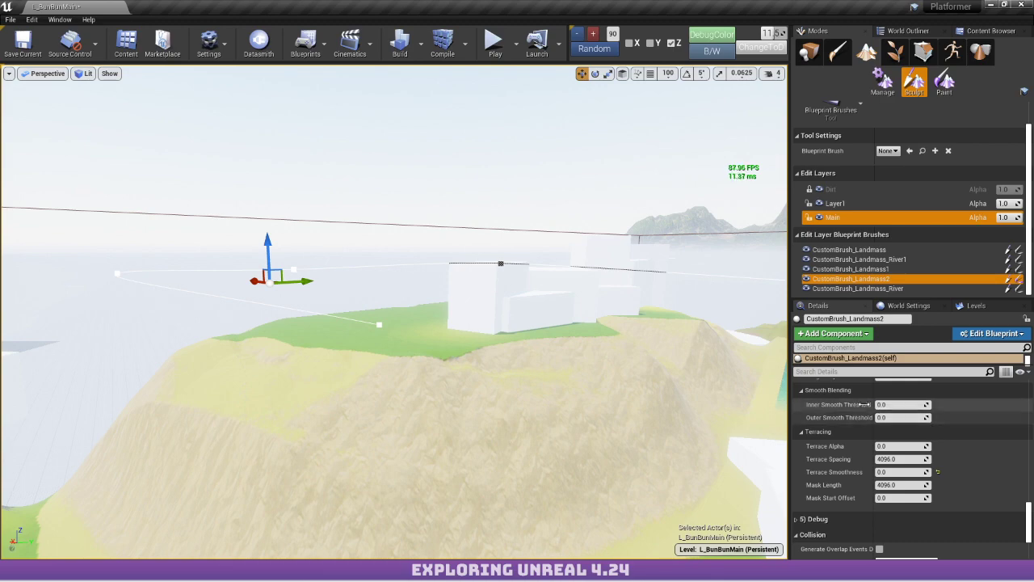
{"action": "mouse_move", "coordinate": [394, 312]}
{"action": "right_mouse_down"}
{"action": "mouse_move", "coordinate": [501, 355]}
{"action": "mouse_move", "coordinate": [517, 379]}
{"action": "mouse_move", "coordinate": [534, 323]}
{"action": "mouse_move", "coordinate": [323, 355]}
{"action": "mouse_move", "coordinate": [263, 338]}
{"action": "mouse_move", "coordinate": [466, 333]}
{"action": "right_mouse_up"}
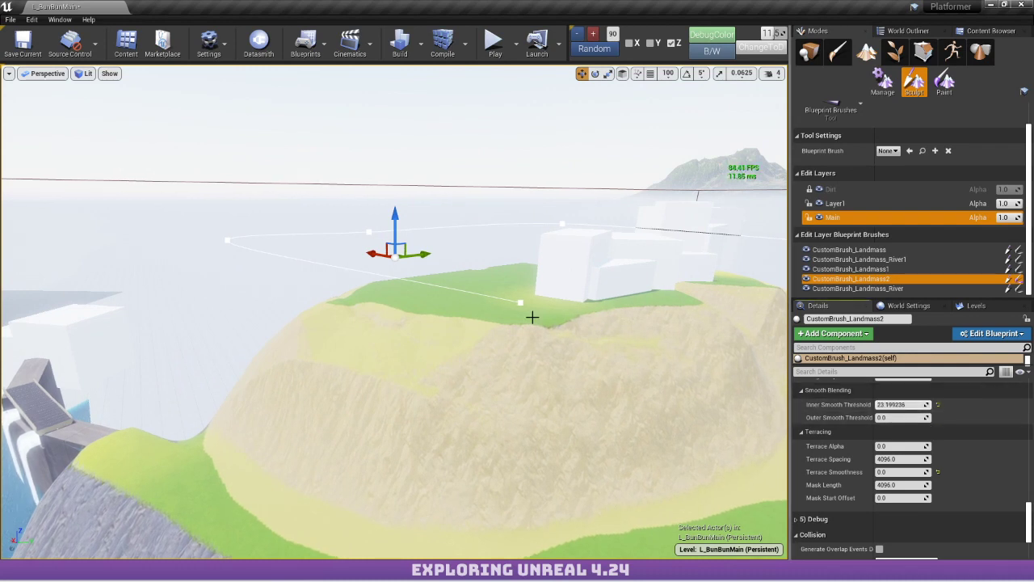
{"action": "right_click_drag", "start_coordinate": [394, 312], "coordinate": [504, 323]}
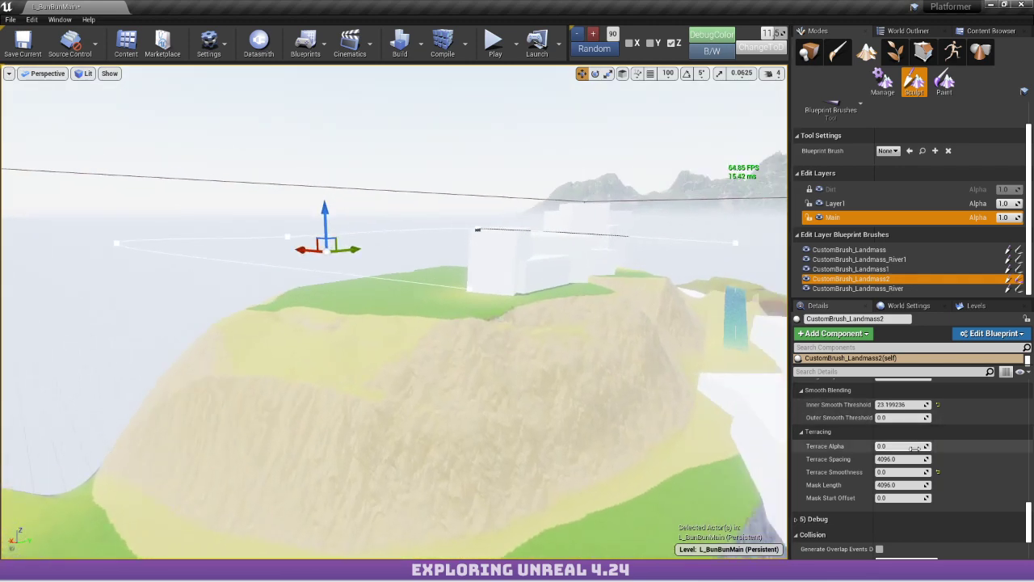
Look through the brush's displacement, terracing, collision and affected weightmap layer settings.
{"action": "scroll", "coordinate": [888, 459], "scroll_direction": "down", "scroll_amount": 3}
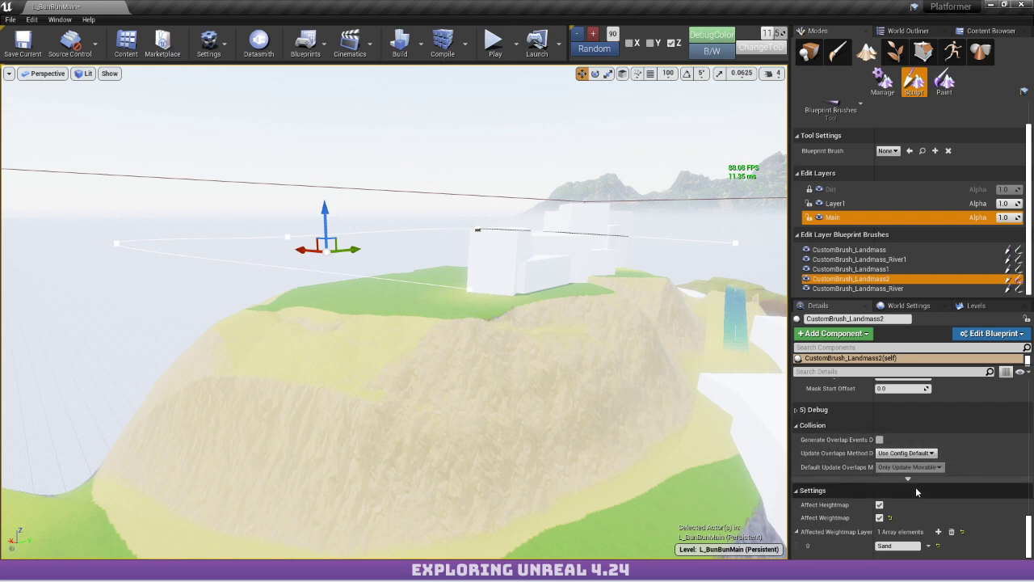
{"action": "scroll", "coordinate": [907, 489], "scroll_direction": "up", "scroll_amount": 8}
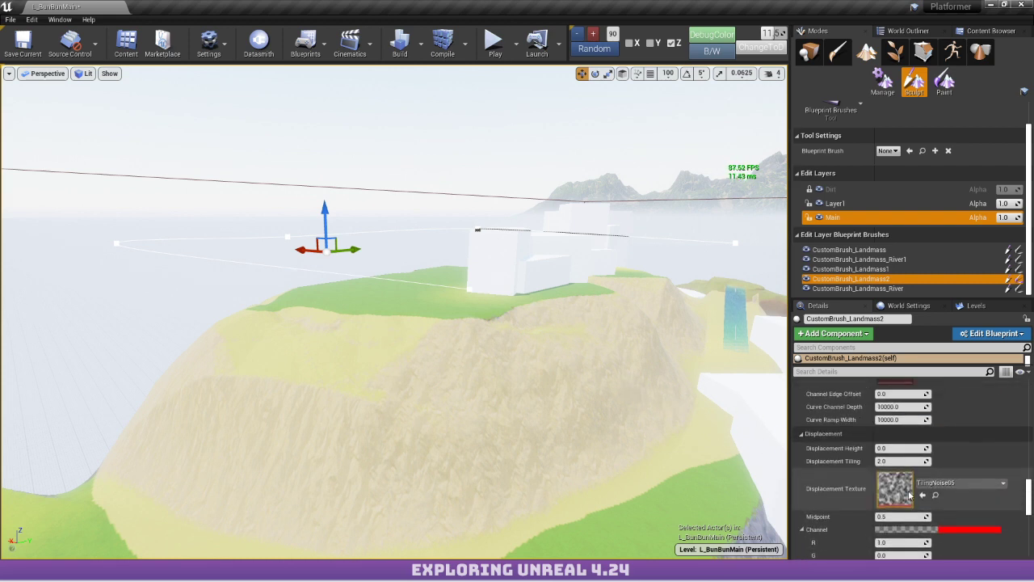
{"action": "scroll", "coordinate": [909, 495], "scroll_direction": "down", "scroll_amount": 8}
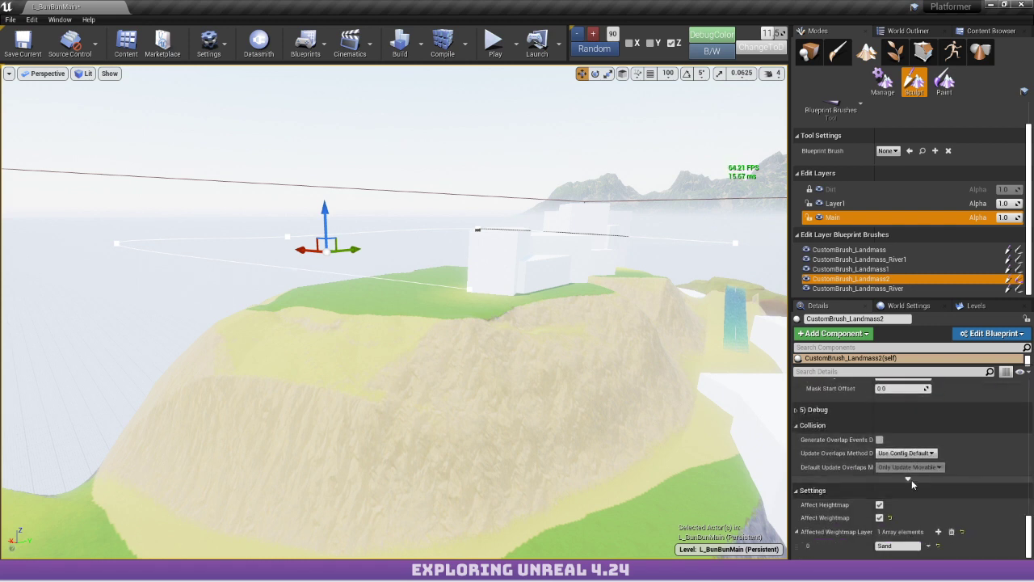
{"action": "scroll", "coordinate": [905, 533], "scroll_direction": "up", "scroll_amount": 7}
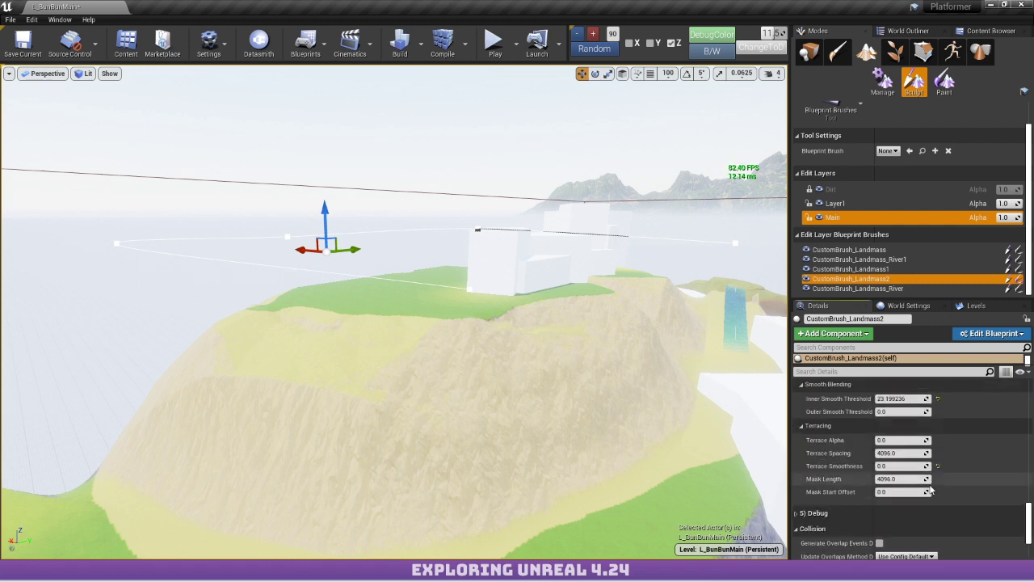
Set the Weightmap Influence in CustomBrush_Landmass2's Displacement settings to 1.0.
{"action": "scroll", "coordinate": [921, 463], "scroll_direction": "up", "scroll_amount": 3}
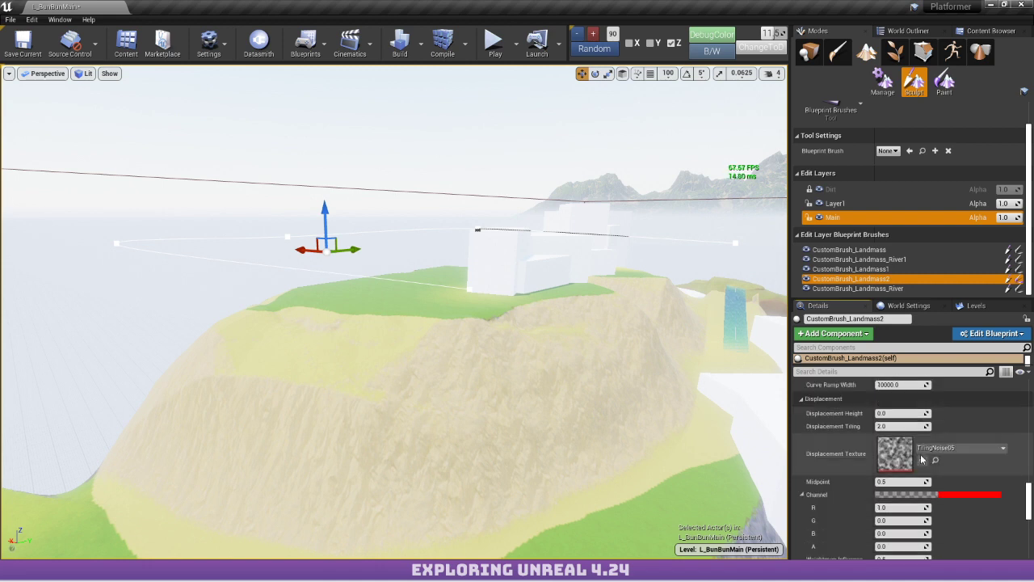
{"action": "scroll", "coordinate": [917, 444], "scroll_direction": "down", "scroll_amount": 4}
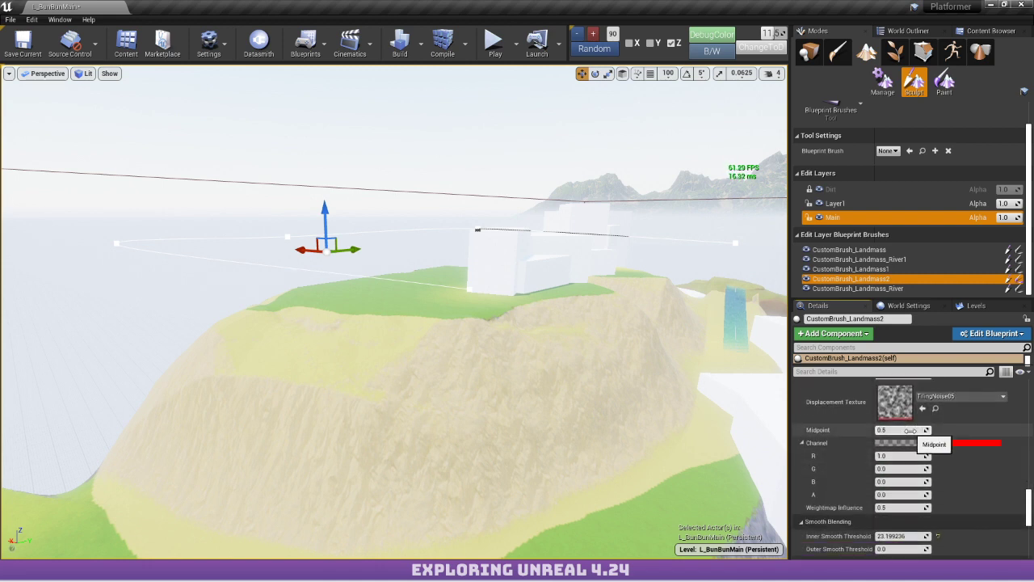
{"action": "scroll", "coordinate": [929, 436], "scroll_direction": "down", "scroll_amount": 2}
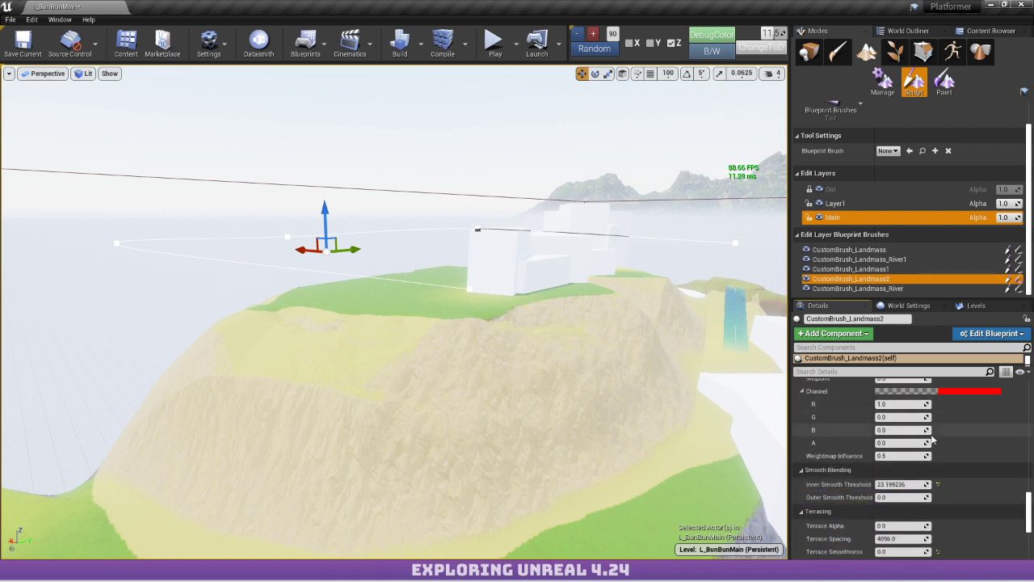
{"action": "left_click", "coordinate": [921, 455]}
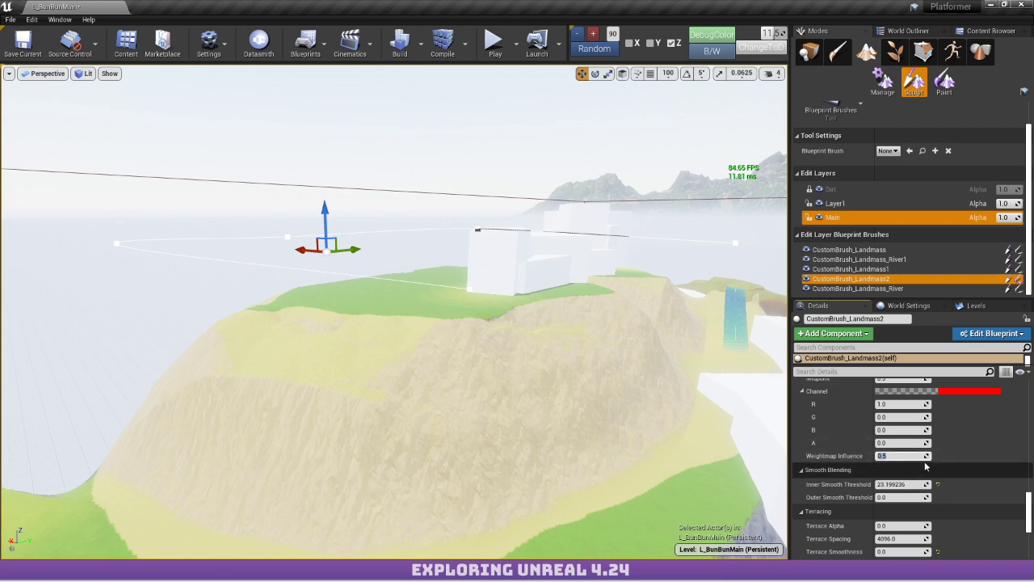
{"action": "type", "text": "1"}
{"action": "key", "text": "Return"}
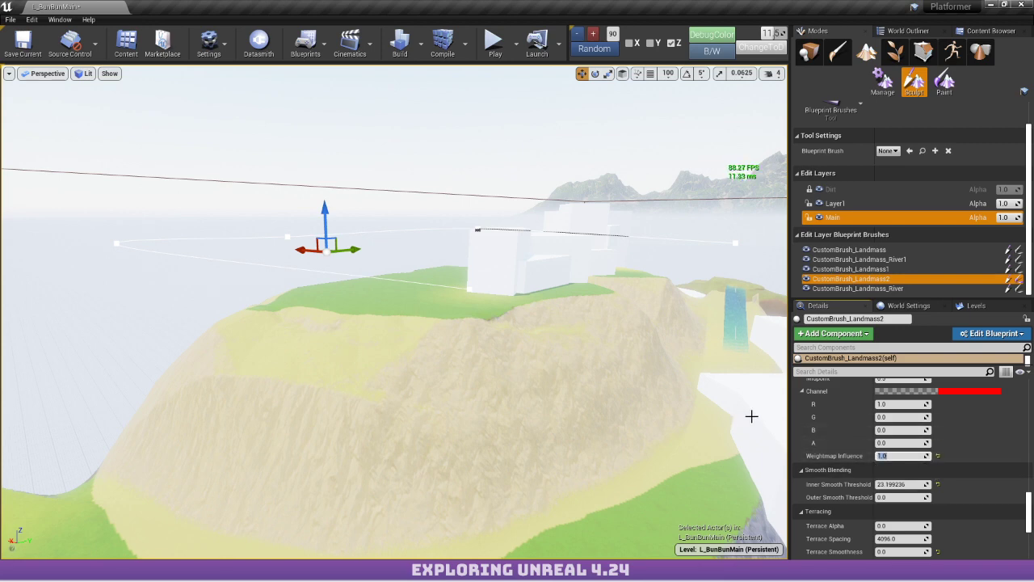
Examine the plateau's slopes and the surrounding grass edge from closer up.
{"action": "mouse_move", "coordinate": [606, 336]}
{"action": "right_mouse_down"}
{"action": "mouse_move", "coordinate": [509, 370]}
{"action": "mouse_move", "coordinate": [646, 404]}
{"action": "mouse_move", "coordinate": [646, 420]}
{"action": "mouse_move", "coordinate": [630, 416]}
{"action": "mouse_move", "coordinate": [630, 363]}
{"action": "mouse_move", "coordinate": [662, 396]}
{"action": "mouse_move", "coordinate": [663, 347]}
{"action": "mouse_move", "coordinate": [703, 343]}
{"action": "mouse_move", "coordinate": [699, 295]}
{"action": "mouse_move", "coordinate": [731, 327]}
{"action": "mouse_move", "coordinate": [626, 356]}
{"action": "mouse_move", "coordinate": [634, 299]}
{"action": "mouse_move", "coordinate": [651, 339]}
{"action": "mouse_move", "coordinate": [630, 319]}
{"action": "mouse_move", "coordinate": [558, 352]}
{"action": "mouse_move", "coordinate": [477, 303]}
{"action": "mouse_move", "coordinate": [489, 278]}
{"action": "mouse_move", "coordinate": [581, 295]}
{"action": "mouse_move", "coordinate": [710, 348]}
{"action": "mouse_move", "coordinate": [670, 340]}
{"action": "mouse_move", "coordinate": [599, 348]}
{"action": "right_mouse_up"}
{"action": "key", "text": "w"}
{"action": "key", "text": "s"}
{"action": "key", "text": "w"}
{"action": "key", "text": "w"}
{"action": "key", "text": "s"}
{"action": "key", "text": "w"}
{"action": "key", "text": "a"}
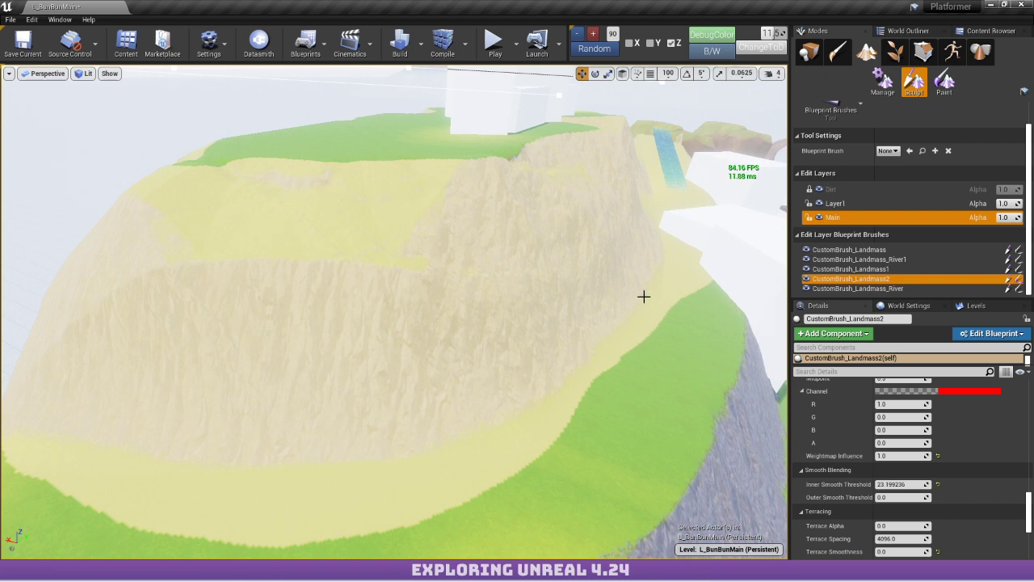
Cap the frame rate with the console command t.MaxFPS 30 and turn off the frame-rate display with stat fps.
{"action": "key", "text": "grave"}
{"action": "key", "text": "Up"}
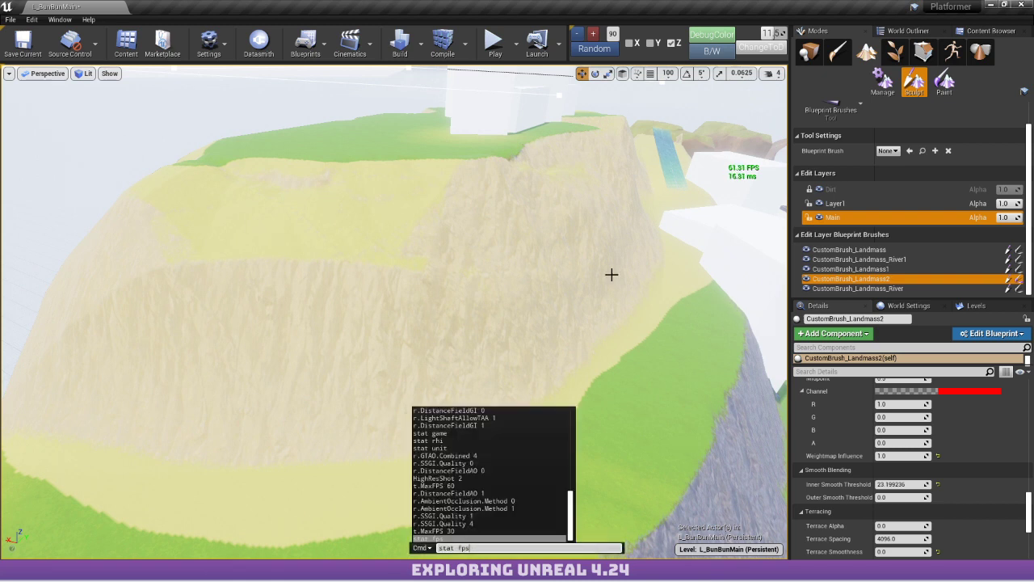
{"action": "key", "text": "Escape"}
{"action": "right_click_drag", "start_coordinate": [611, 274], "coordinate": [632, 247]}
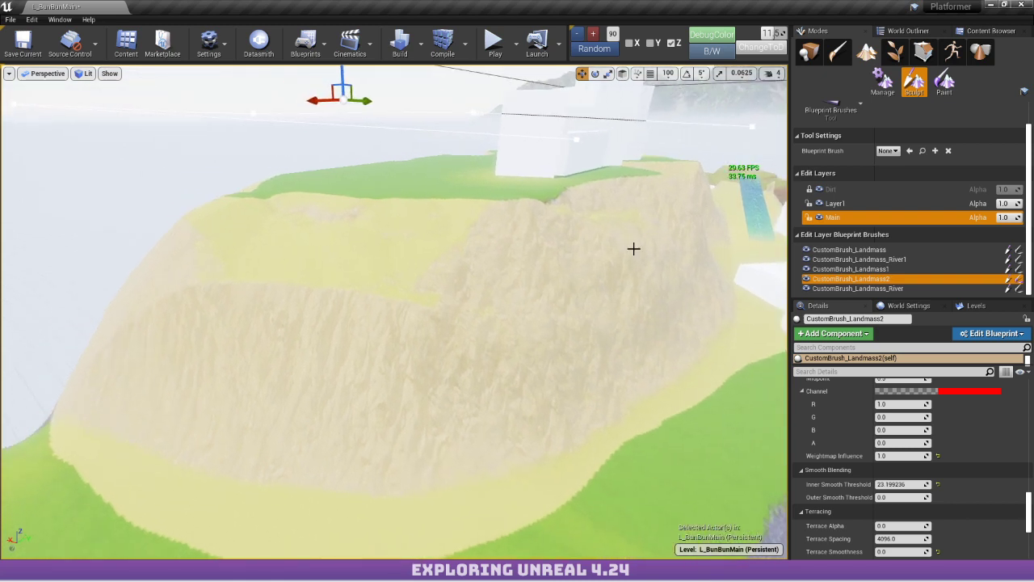
{"action": "key", "text": "grave"}
{"action": "key", "text": "Up"}
{"action": "key", "text": "Return"}
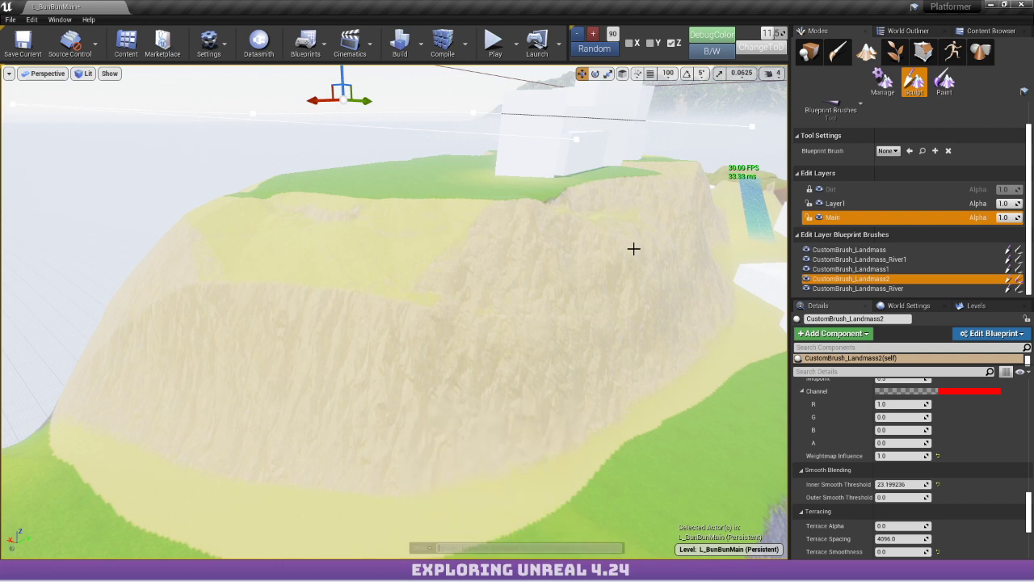
{"action": "key", "text": "grave"}
{"action": "key", "text": "Up"}
{"action": "key", "text": "Return"}
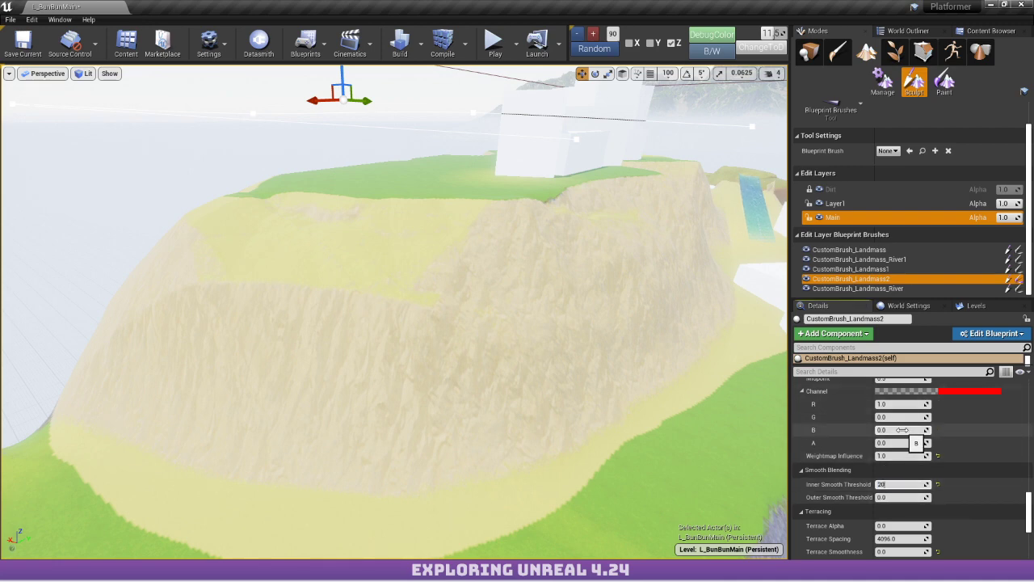
Set the brush's Inner Smooth Threshold to 2000 and Outer Smooth Threshold to 500, and inspect the plateau's cliffs.
{"action": "key", "text": "Return"}
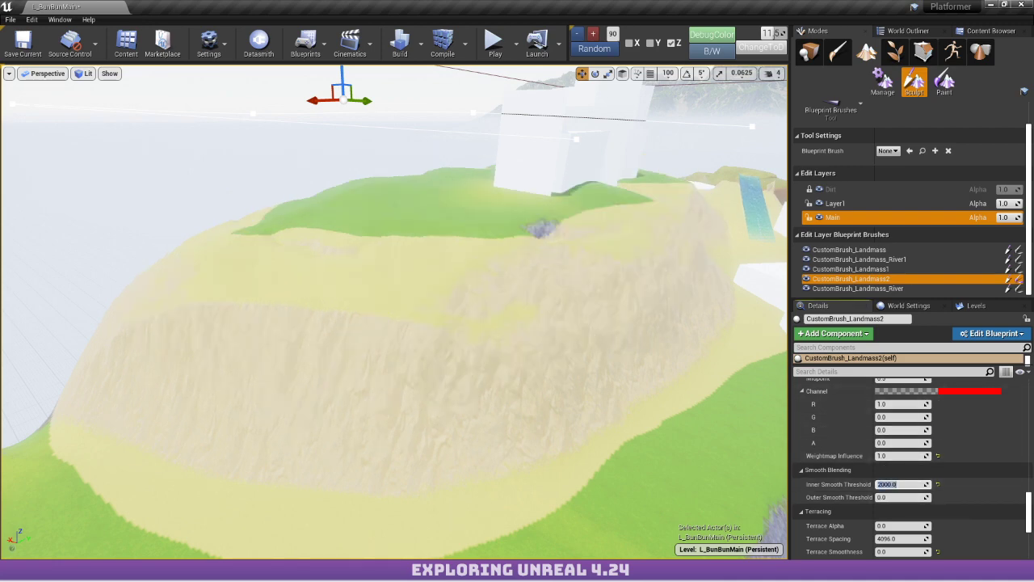
{"action": "key", "text": "w"}
{"action": "right_click_drag", "start_coordinate": [394, 312], "coordinate": [693, 364]}
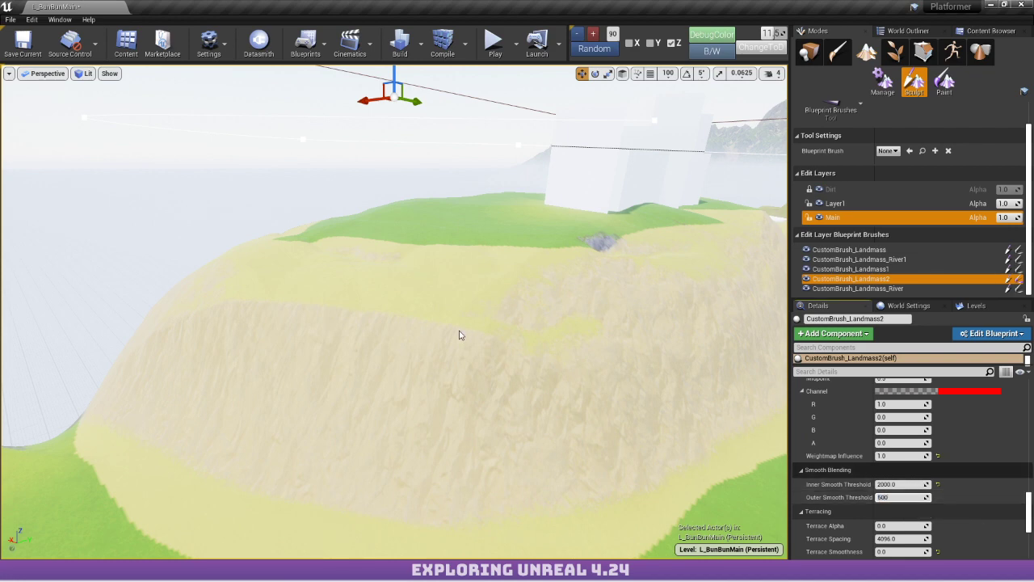
{"action": "mouse_move", "coordinate": [480, 351]}
{"action": "right_mouse_down"}
{"action": "mouse_move", "coordinate": [607, 354]}
{"action": "mouse_move", "coordinate": [602, 364]}
{"action": "mouse_move", "coordinate": [638, 343]}
{"action": "mouse_move", "coordinate": [626, 337]}
{"action": "mouse_move", "coordinate": [651, 345]}
{"action": "mouse_move", "coordinate": [662, 404]}
{"action": "mouse_move", "coordinate": [565, 388]}
{"action": "mouse_move", "coordinate": [517, 339]}
{"action": "mouse_move", "coordinate": [537, 331]}
{"action": "mouse_move", "coordinate": [614, 363]}
{"action": "mouse_move", "coordinate": [602, 339]}
{"action": "mouse_move", "coordinate": [380, 339]}
{"action": "mouse_move", "coordinate": [588, 360]}
{"action": "right_mouse_up"}
{"action": "key", "text": "w"}
{"action": "key", "text": "w"}
{"action": "key", "text": "w"}
{"action": "key", "text": "s"}
Collapse the brush's Curves and Displacement settings and reset Curl 1 Strength to its default of 0.0.
{"action": "scroll", "coordinate": [927, 486], "scroll_direction": "up", "scroll_amount": 5}
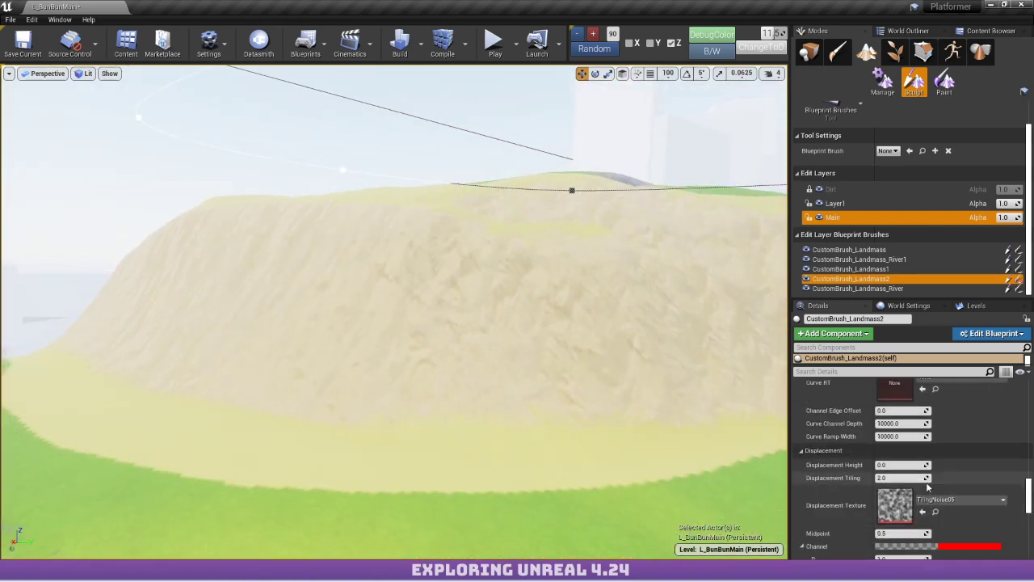
{"action": "scroll", "coordinate": [927, 486], "scroll_direction": "down", "scroll_amount": 4}
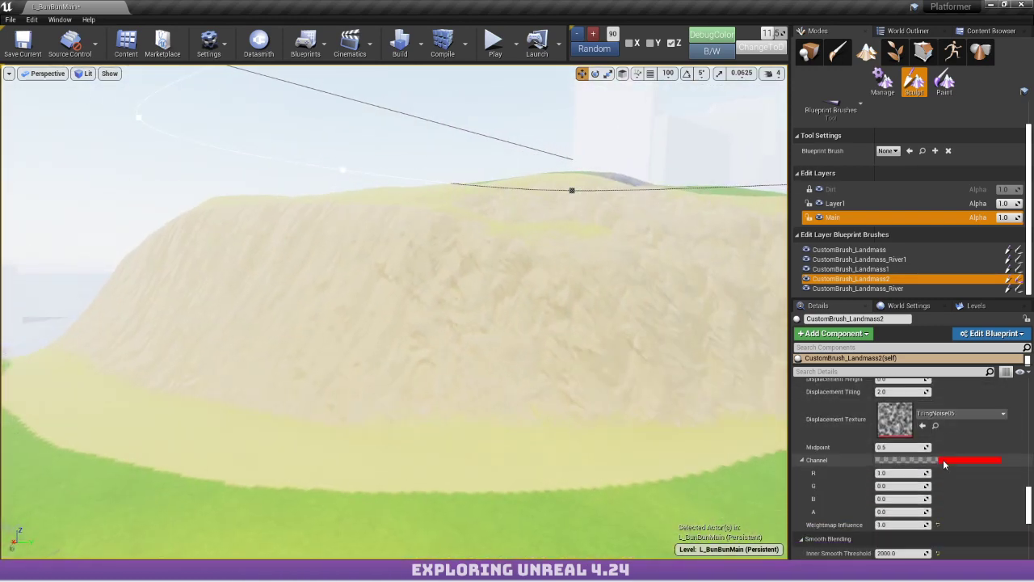
{"action": "scroll", "coordinate": [929, 458], "scroll_direction": "up", "scroll_amount": 3}
{"action": "scroll", "coordinate": [920, 457], "scroll_direction": "up", "scroll_amount": 4}
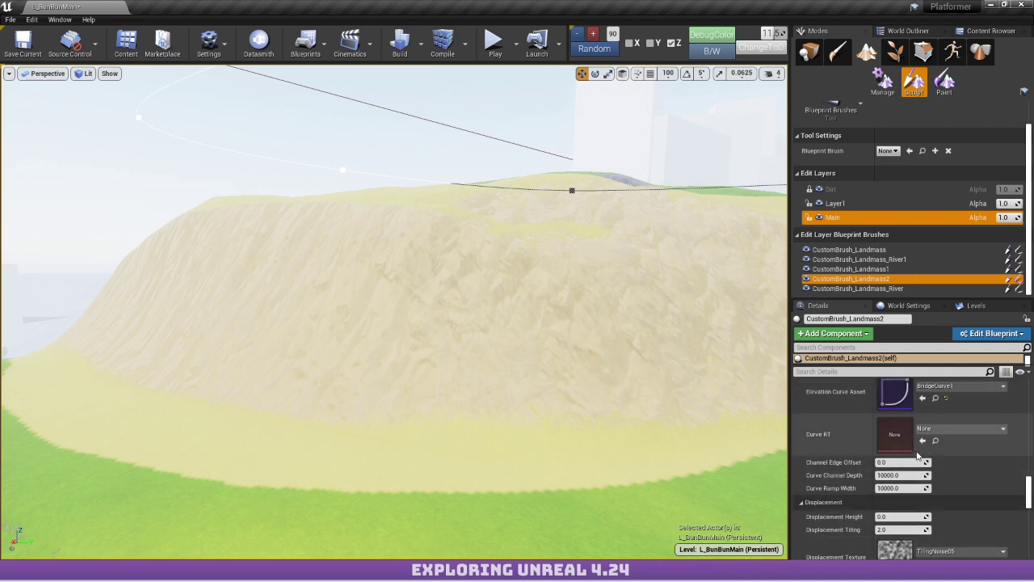
{"action": "scroll", "coordinate": [801, 484], "scroll_direction": "up", "scroll_amount": 1}
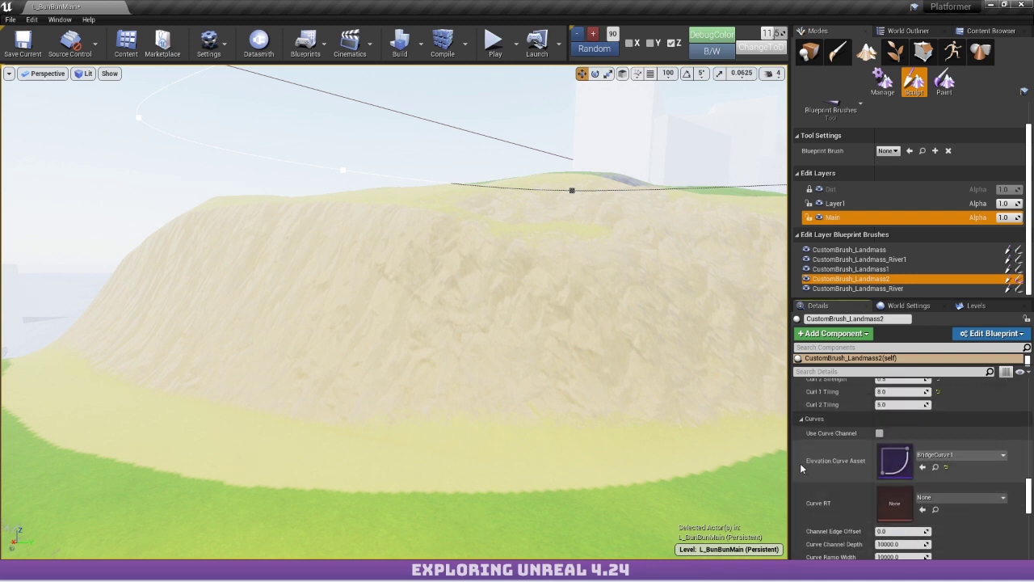
{"action": "left_click", "coordinate": [801, 419]}
{"action": "scroll", "coordinate": [808, 429], "scroll_direction": "up", "scroll_amount": 2}
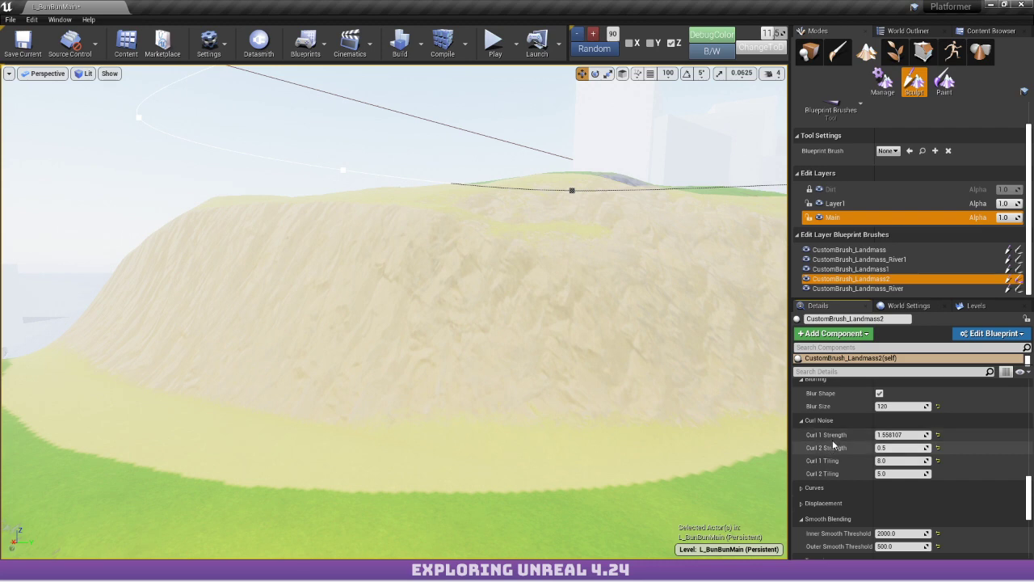
{"action": "scroll", "coordinate": [834, 443], "scroll_direction": "up", "scroll_amount": 1}
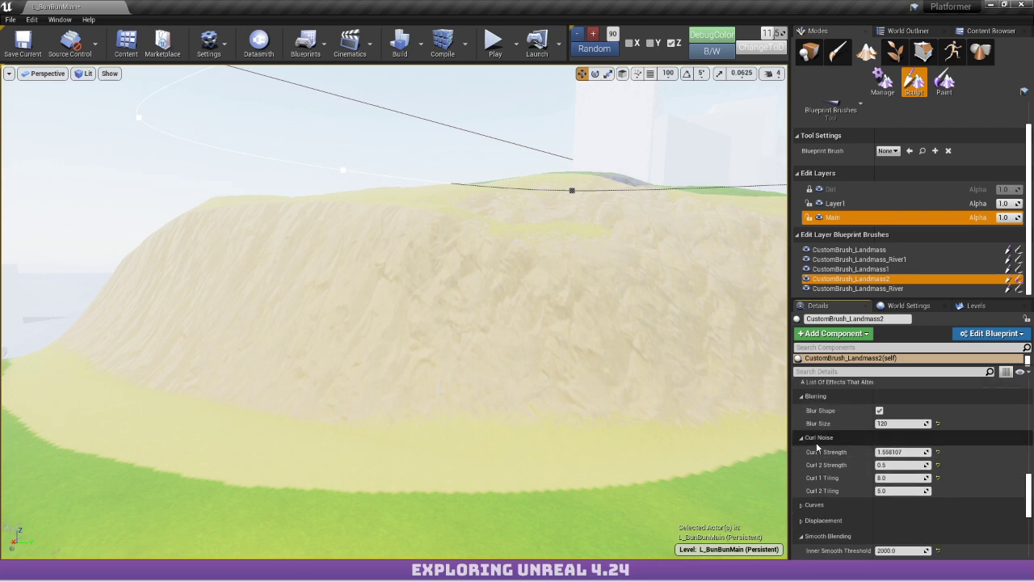
{"action": "left_click", "coordinate": [940, 455]}
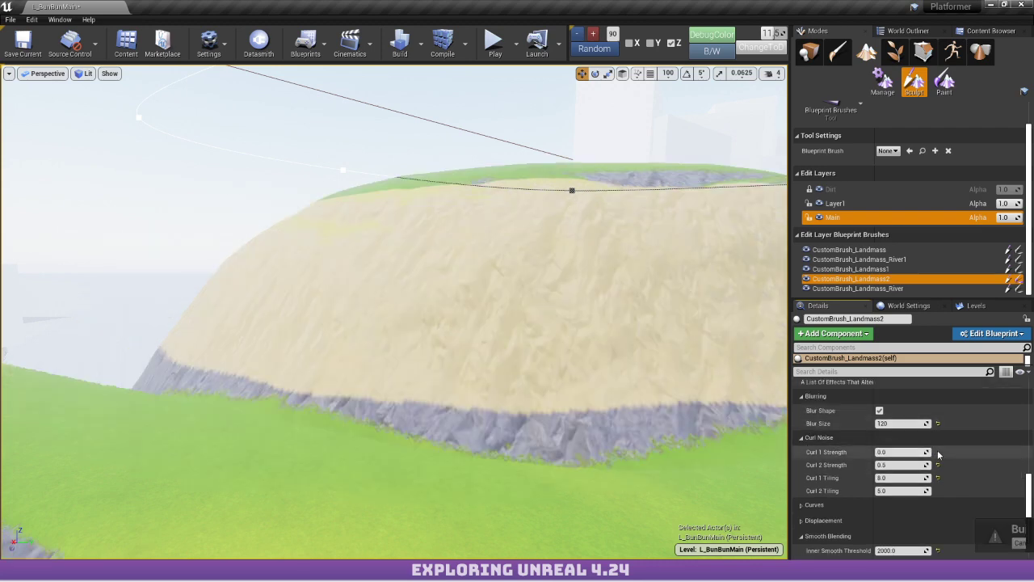
Inspect the reshaped plateau from a distance, and move in close to the rocks on the grass.
{"action": "right_click_drag", "start_coordinate": [388, 323], "coordinate": [548, 356]}
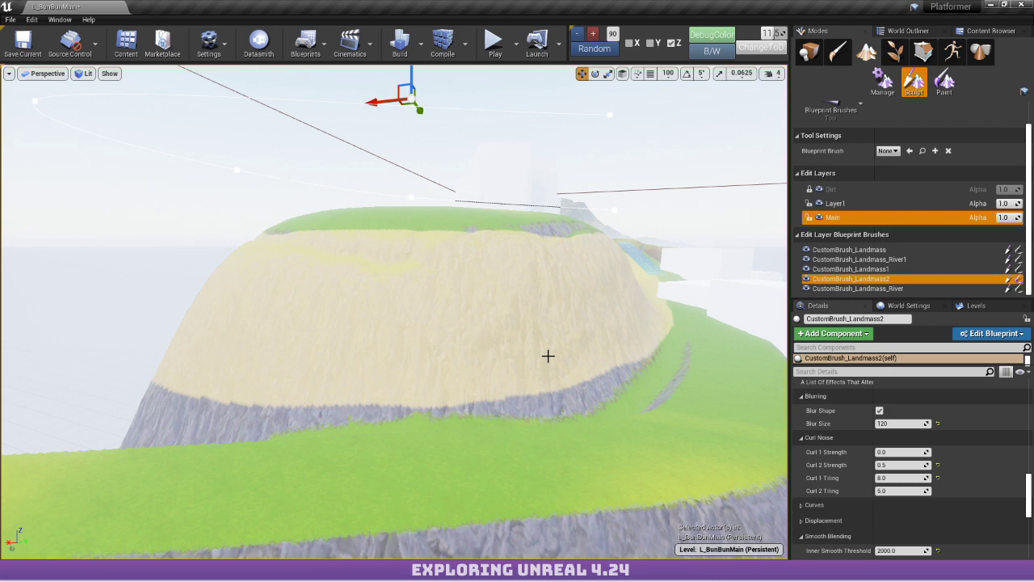
{"action": "right_click_drag", "start_coordinate": [580, 355], "coordinate": [682, 354]}
{"action": "right_click_drag", "start_coordinate": [402, 370], "coordinate": [402, 371]}
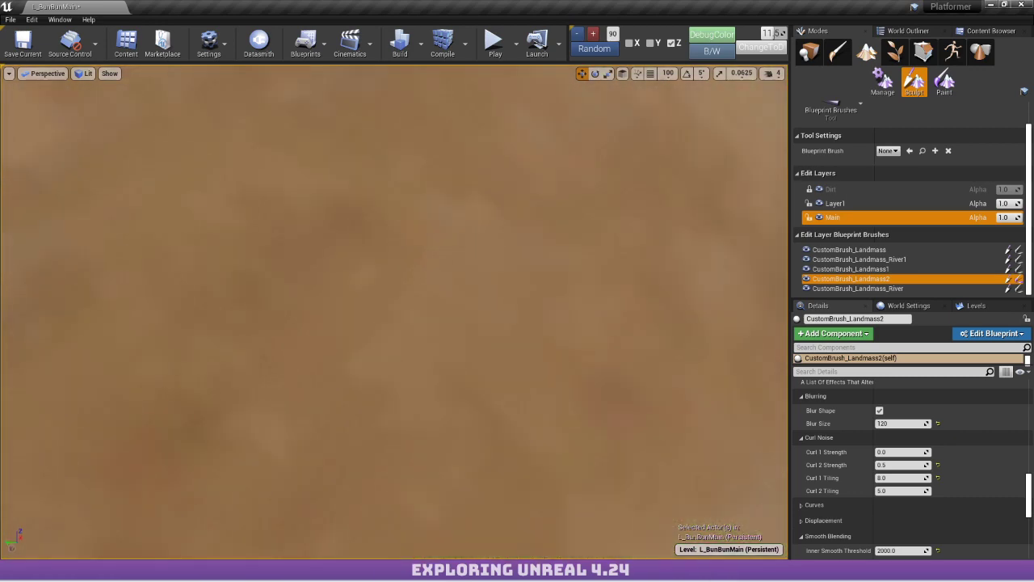
{"action": "right_click_drag", "start_coordinate": [594, 258], "coordinate": [595, 259]}
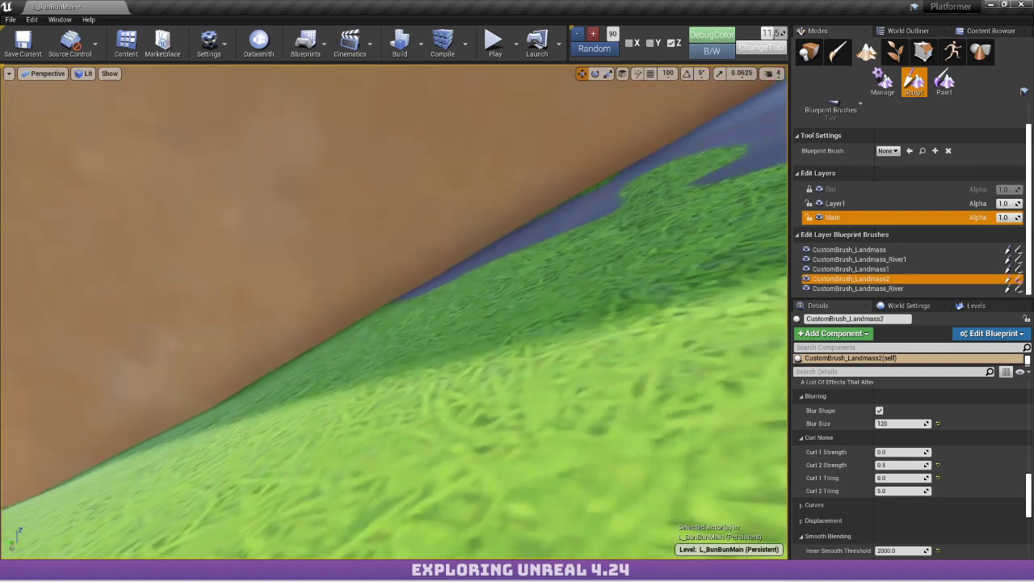
Select the instanced rock actor, frame it in the view and look through its instance transforms.
{"action": "left_click", "coordinate": [328, 231]}
{"action": "key", "text": "f"}
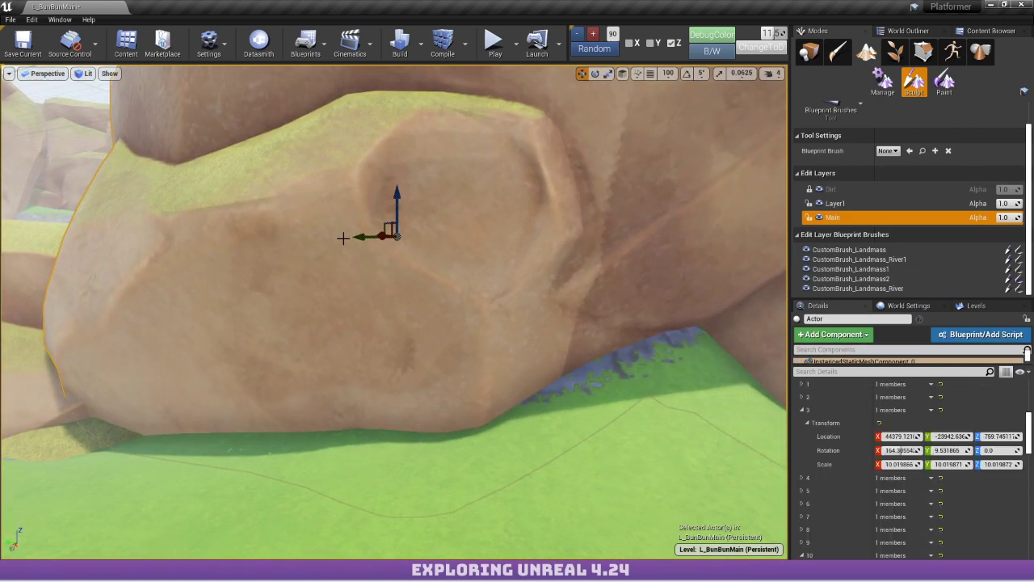
{"action": "scroll", "coordinate": [842, 436], "scroll_direction": "down", "scroll_amount": 8}
{"action": "scroll", "coordinate": [840, 444], "scroll_direction": "up", "scroll_amount": 3}
{"action": "right_click_drag", "start_coordinate": [666, 409], "coordinate": [490, 409]}
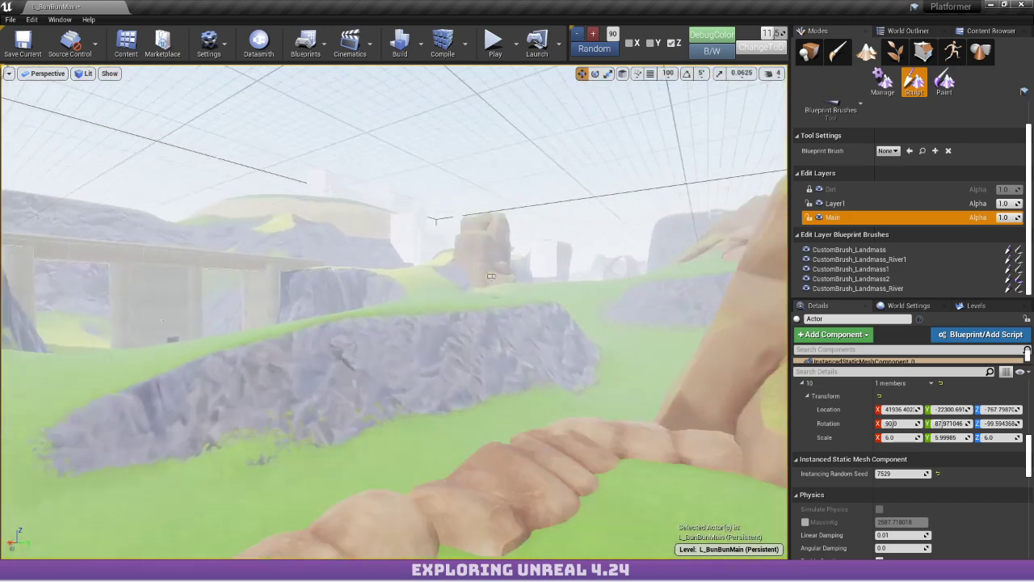
Select the rock bundle LP_RockBundles67 on the grass and open its material instance MI_RockBundleA.
{"action": "right_click_drag", "start_coordinate": [491, 276], "coordinate": [441, 335]}
{"action": "left_click", "coordinate": [441, 334]}
{"action": "left_click", "coordinate": [441, 334]}
{"action": "scroll", "coordinate": [879, 465], "scroll_direction": "down", "scroll_amount": 1}
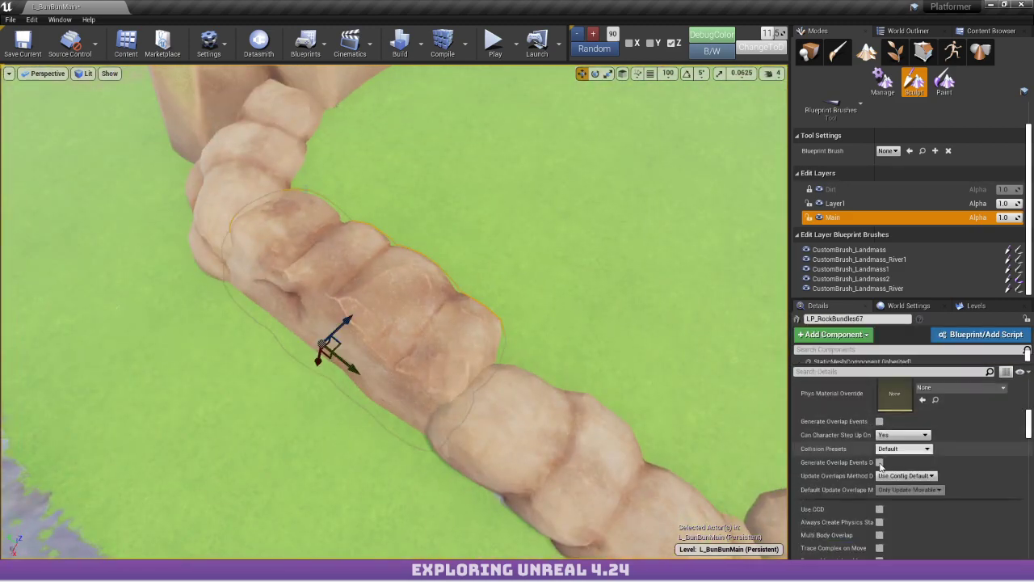
{"action": "scroll", "coordinate": [880, 465], "scroll_direction": "down", "scroll_amount": 3}
{"action": "scroll", "coordinate": [881, 452], "scroll_direction": "up", "scroll_amount": 7}
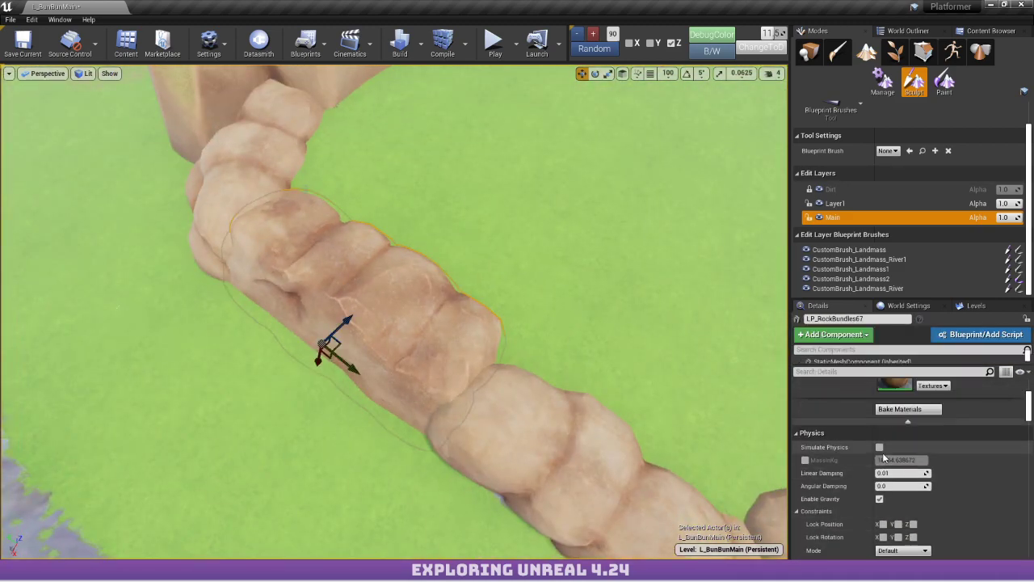
{"action": "scroll", "coordinate": [884, 458], "scroll_direction": "up", "scroll_amount": 3}
{"action": "double_click", "coordinate": [893, 465]}
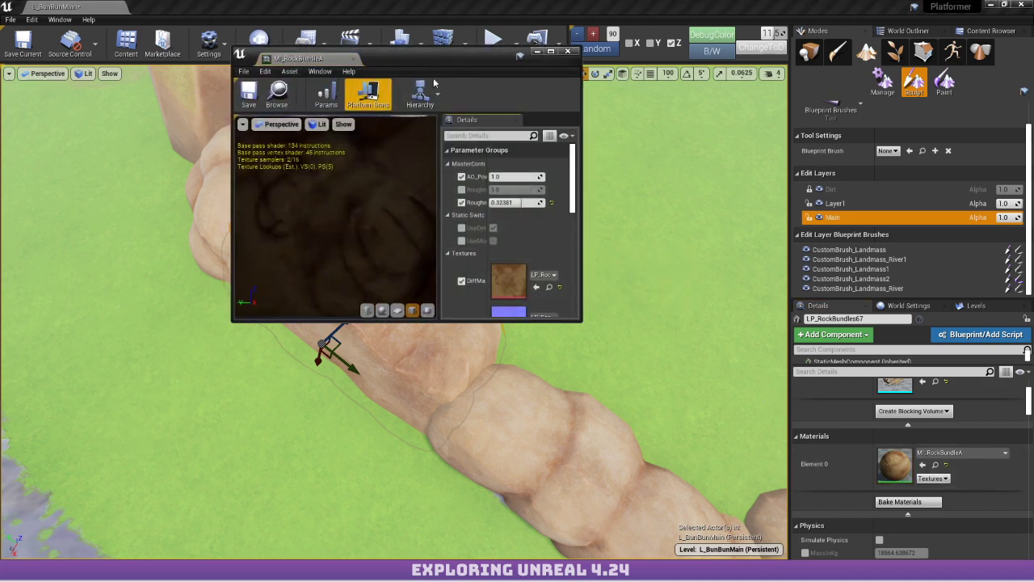
Enlarge the material instance editor and examine the rock material's preview, texture maps and scalar parameters.
{"action": "left_click_drag", "start_coordinate": [473, 58], "coordinate": [497, 7]}
{"action": "mouse_move", "coordinate": [492, 208]}
{"action": "right_mouse_down"}
{"action": "mouse_move", "coordinate": [493, 275]}
{"action": "mouse_move", "coordinate": [493, 209]}
{"action": "right_mouse_up"}
{"action": "left_click_drag", "start_coordinate": [493, 208], "coordinate": [452, 267]}
{"action": "right_click_drag", "start_coordinate": [453, 267], "coordinate": [461, 180]}
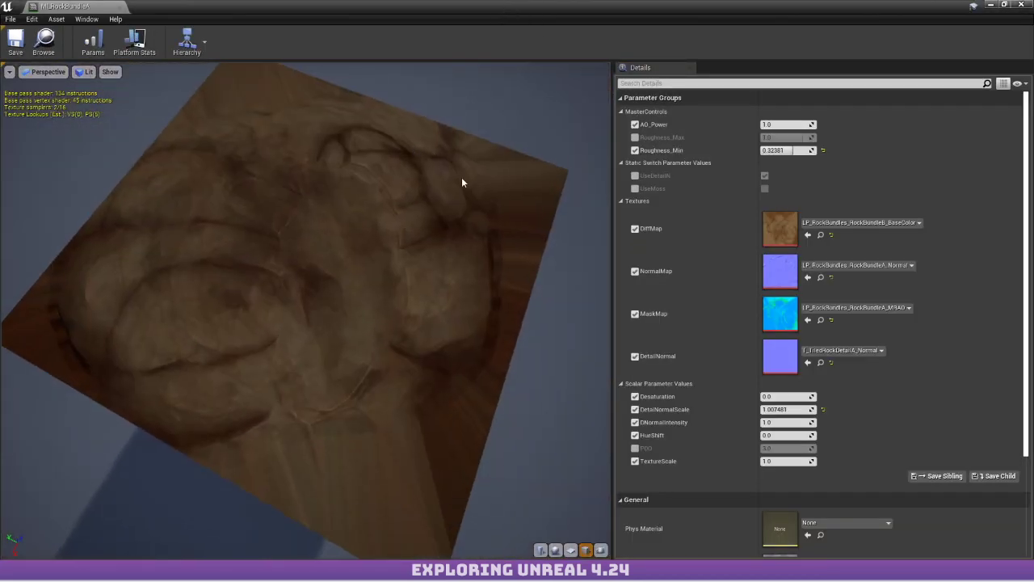
{"action": "left_click_drag", "start_coordinate": [462, 180], "coordinate": [379, 133]}
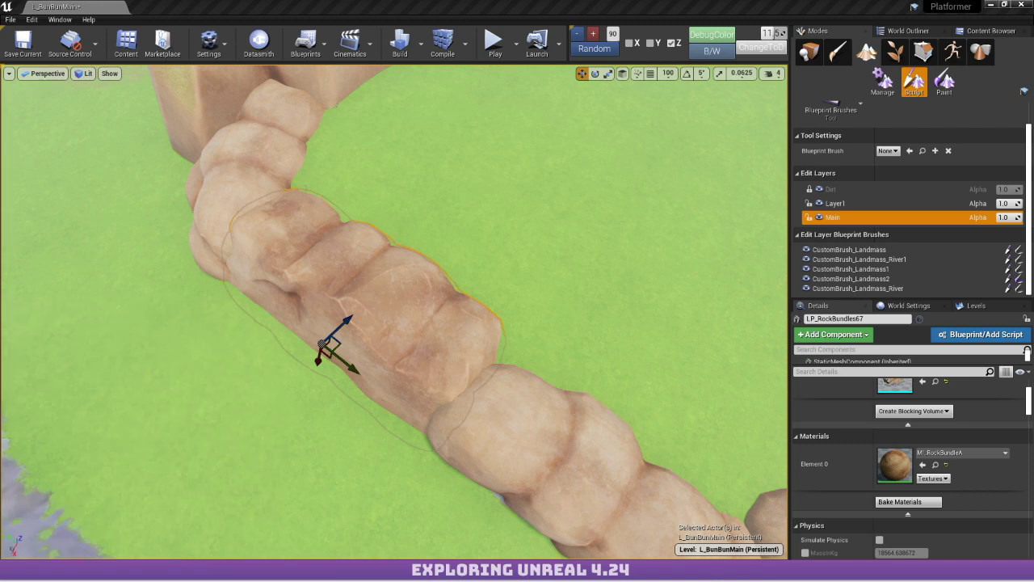
Return to the level and examine up close where the rock bundle meets the grass.
{"action": "right_click_drag", "start_coordinate": [369, 407], "coordinate": [174, 351]}
{"action": "right_click_drag", "start_coordinate": [394, 312], "coordinate": [379, 327]}
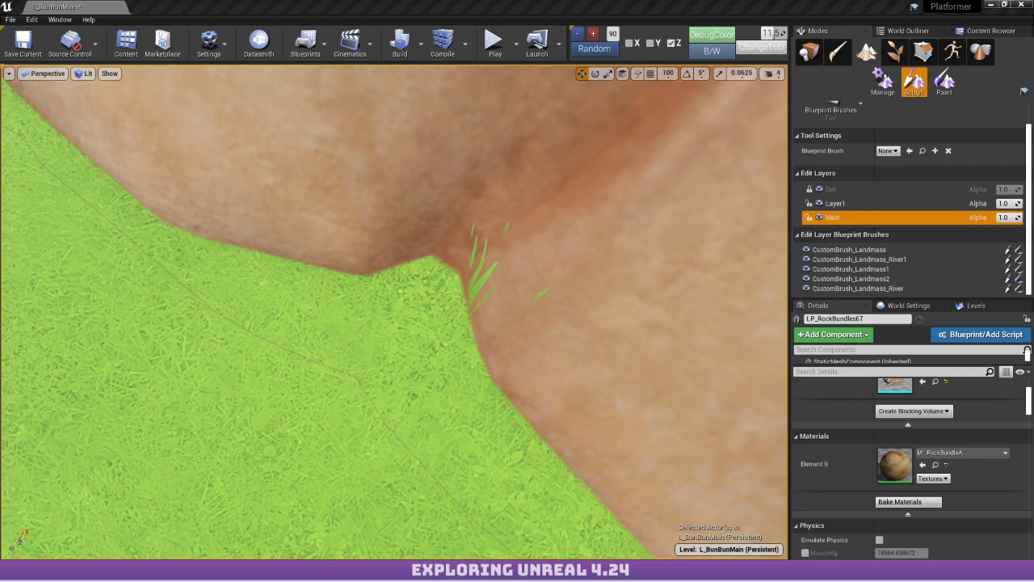
Switch to the Epic Games Launcher and look through the Unreal Engine library's projects and vault assets.
{"action": "right_click_drag", "start_coordinate": [368, 414], "coordinate": [323, 250]}
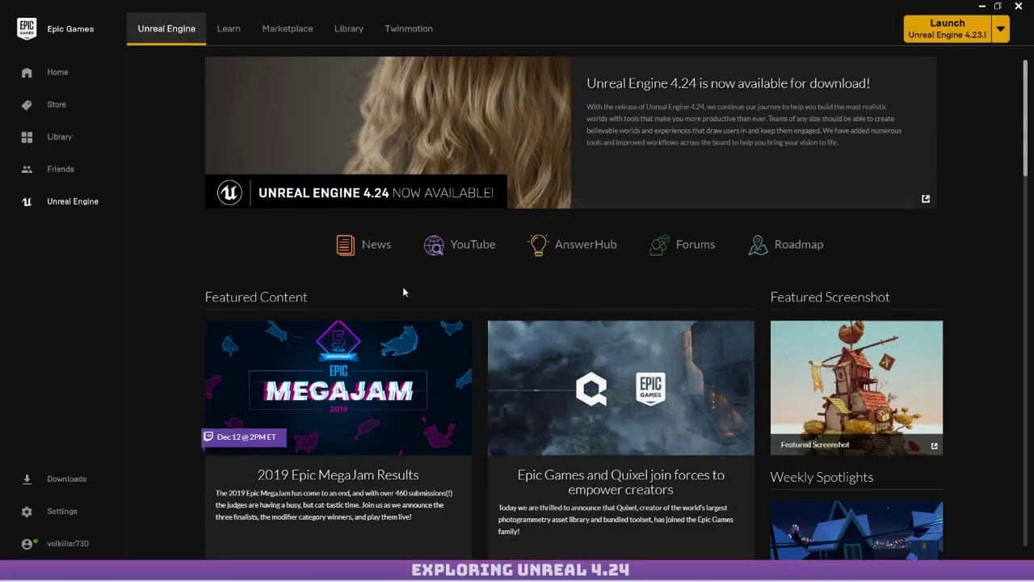
{"action": "left_click", "coordinate": [353, 32]}
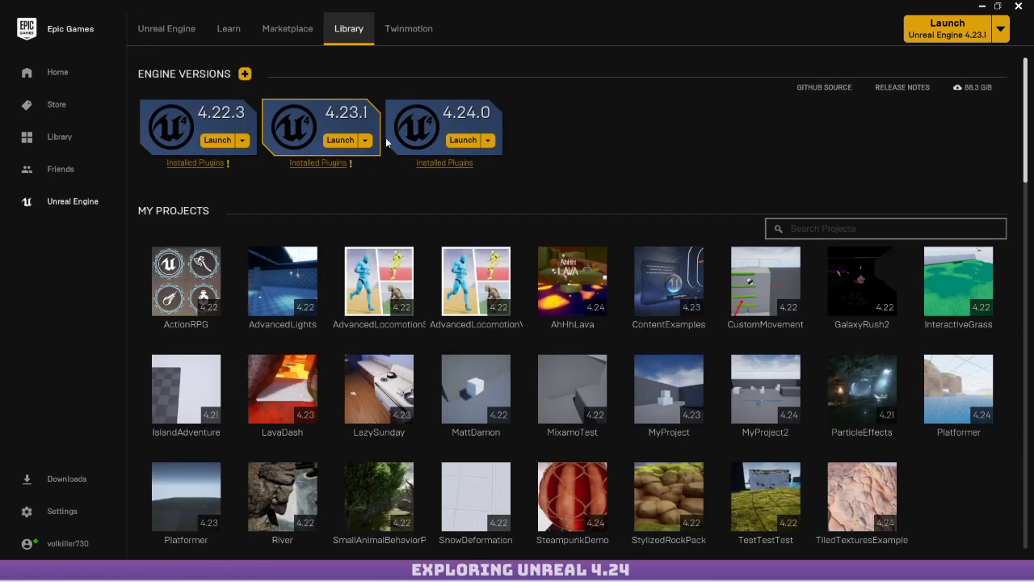
{"action": "scroll", "coordinate": [396, 122], "scroll_direction": "down", "scroll_amount": 3}
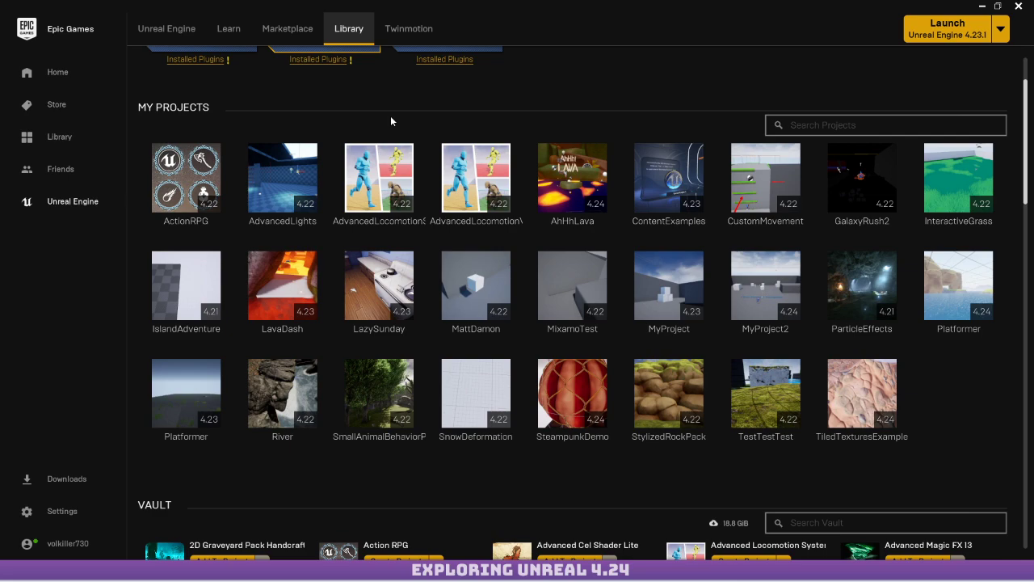
{"action": "scroll", "coordinate": [390, 115], "scroll_direction": "down", "scroll_amount": 7}
{"action": "scroll", "coordinate": [387, 103], "scroll_direction": "down", "scroll_amount": 5}
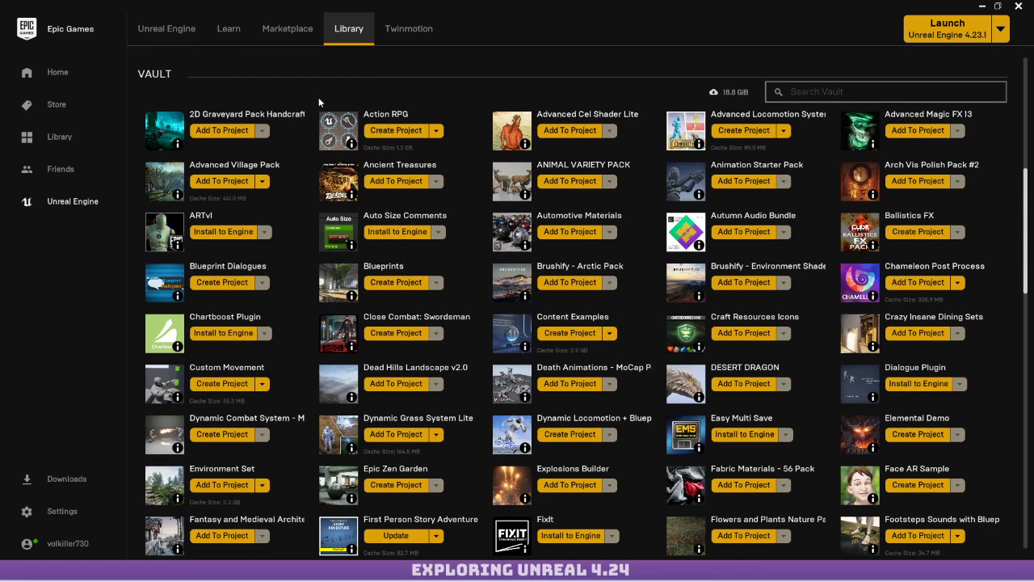
Browse the Engine Feature Samples in the launcher's learning section.
{"action": "left_click", "coordinate": [243, 33]}
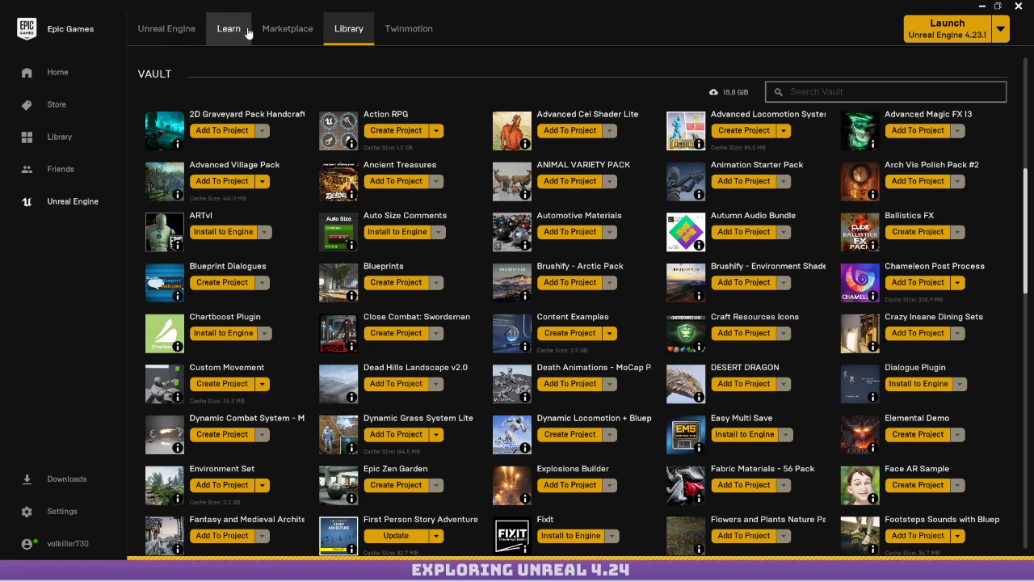
{"action": "scroll", "coordinate": [370, 165], "scroll_direction": "down", "scroll_amount": 4}
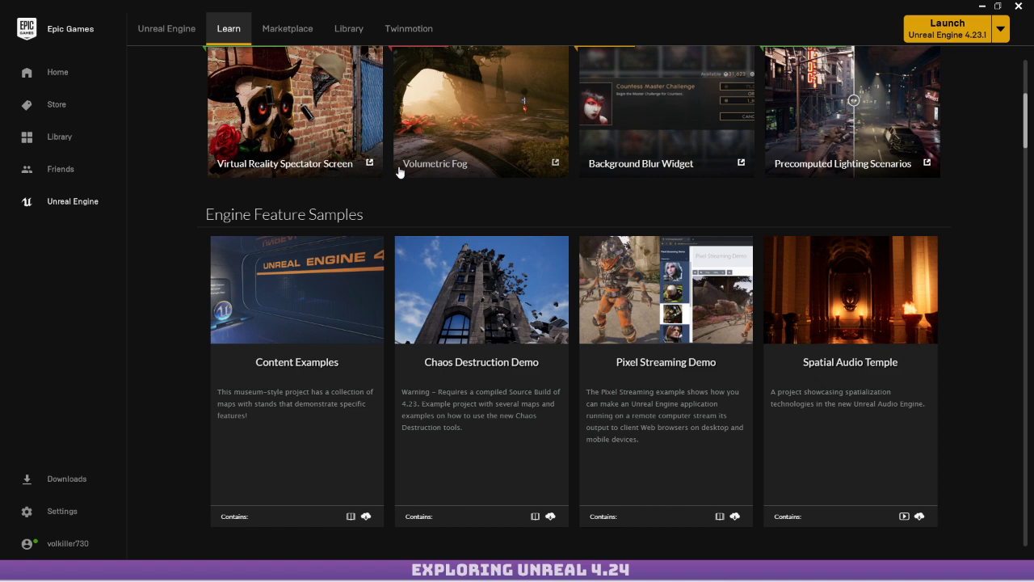
{"action": "scroll", "coordinate": [398, 170], "scroll_direction": "down", "scroll_amount": 1}
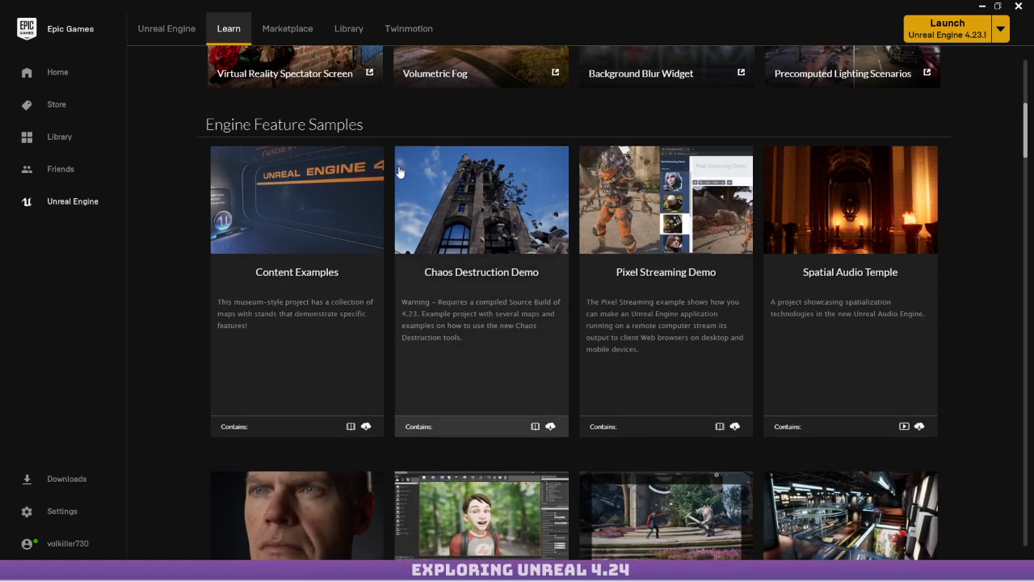
{"action": "scroll", "coordinate": [398, 171], "scroll_direction": "down", "scroll_amount": 4}
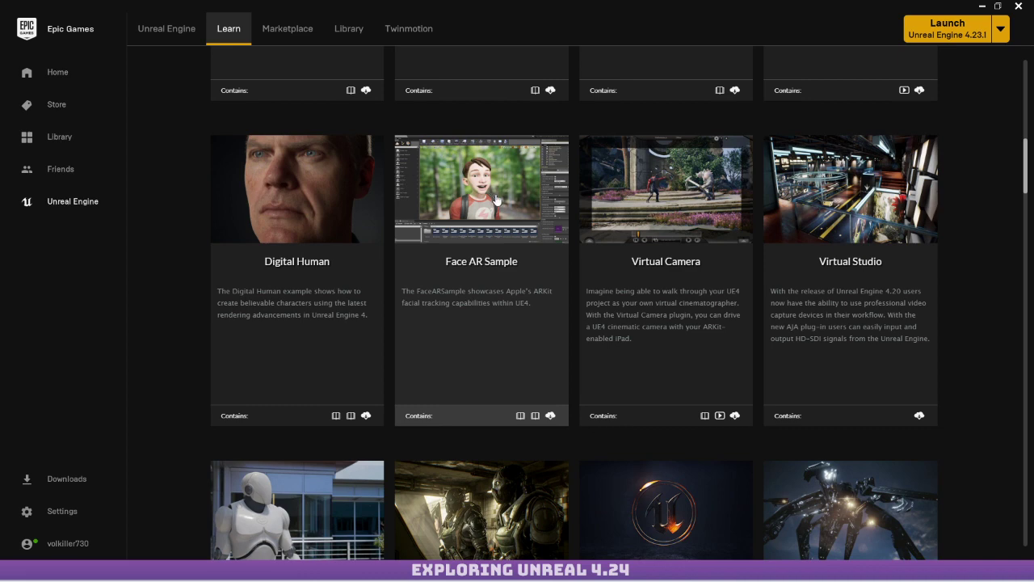
{"action": "scroll", "coordinate": [495, 198], "scroll_direction": "down", "scroll_amount": 1}
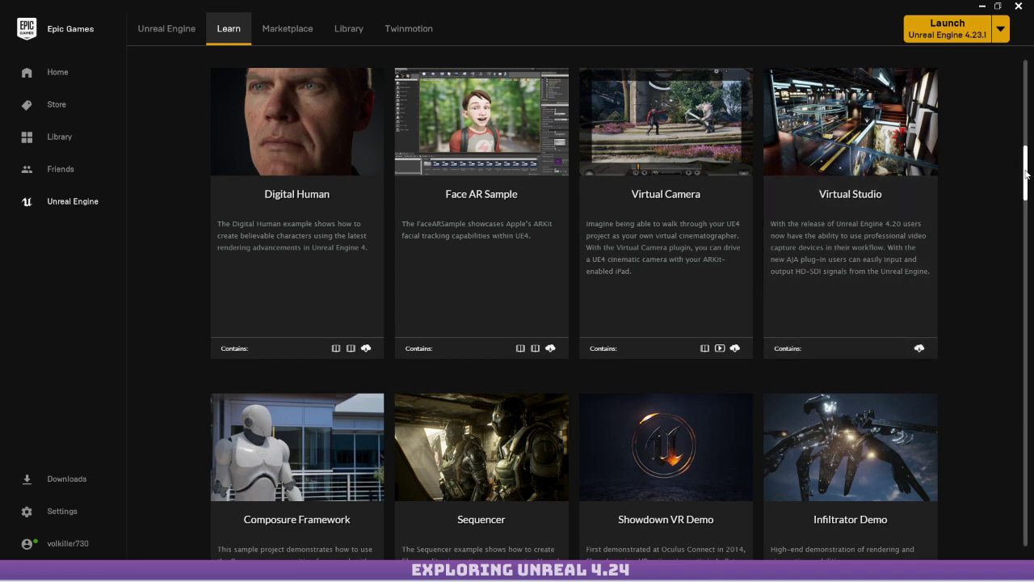
{"action": "left_click_drag", "start_coordinate": [1028, 168], "coordinate": [1031, 277]}
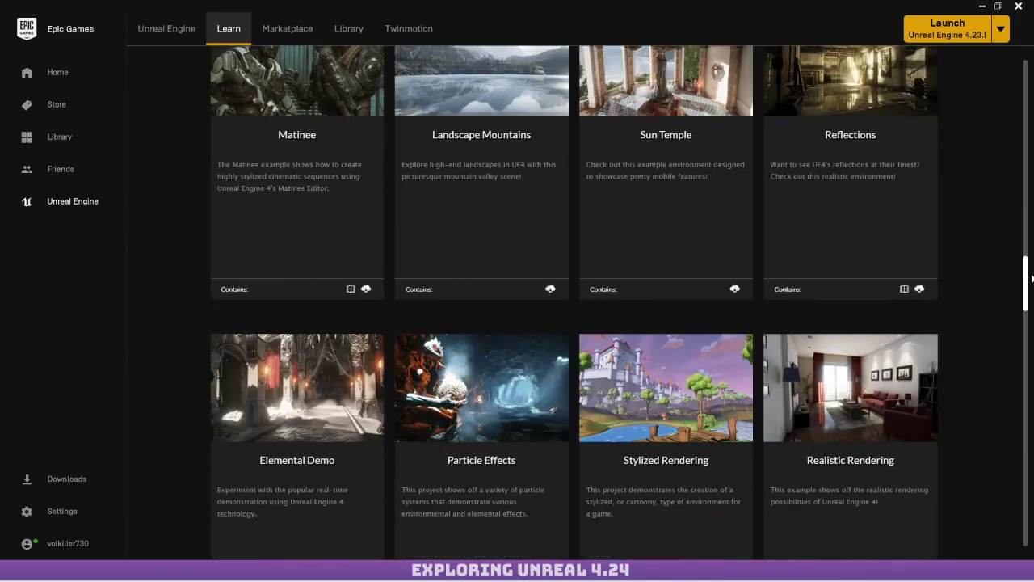
{"action": "scroll", "coordinate": [411, 245], "scroll_direction": "up", "scroll_amount": 2}
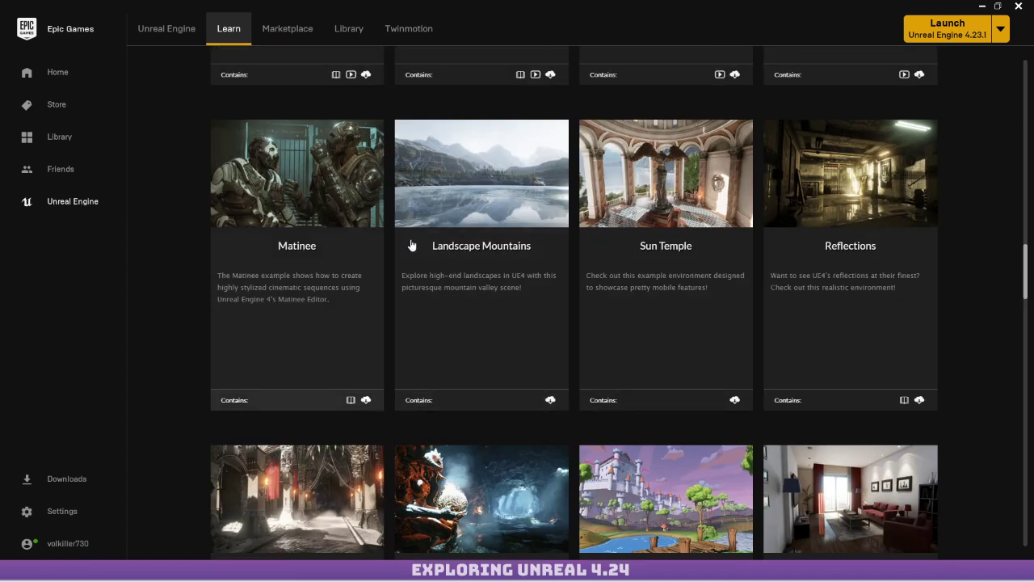
{"action": "scroll", "coordinate": [500, 182], "scroll_direction": "down", "scroll_amount": 2}
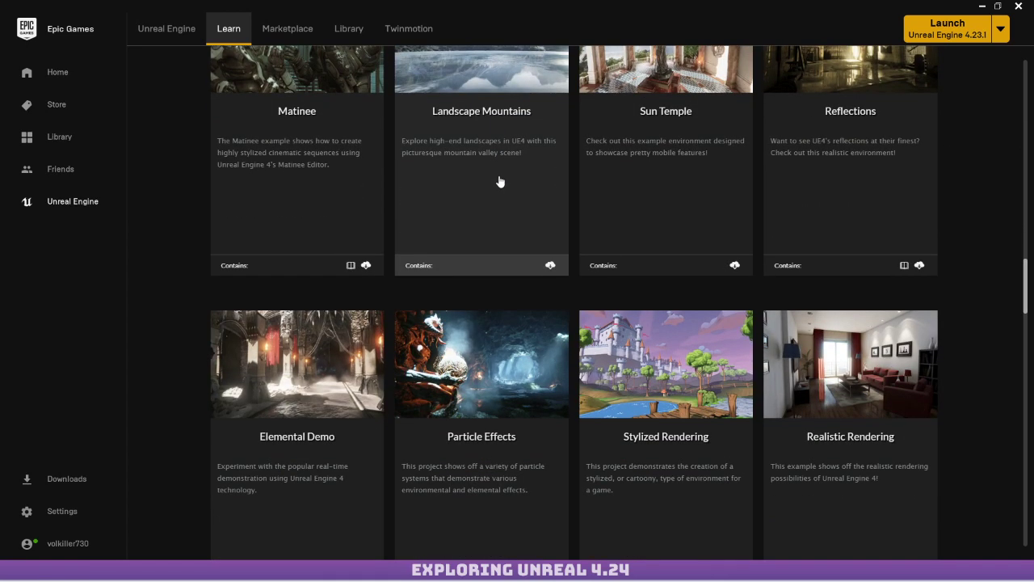
{"action": "scroll", "coordinate": [500, 180], "scroll_direction": "down", "scroll_amount": 3}
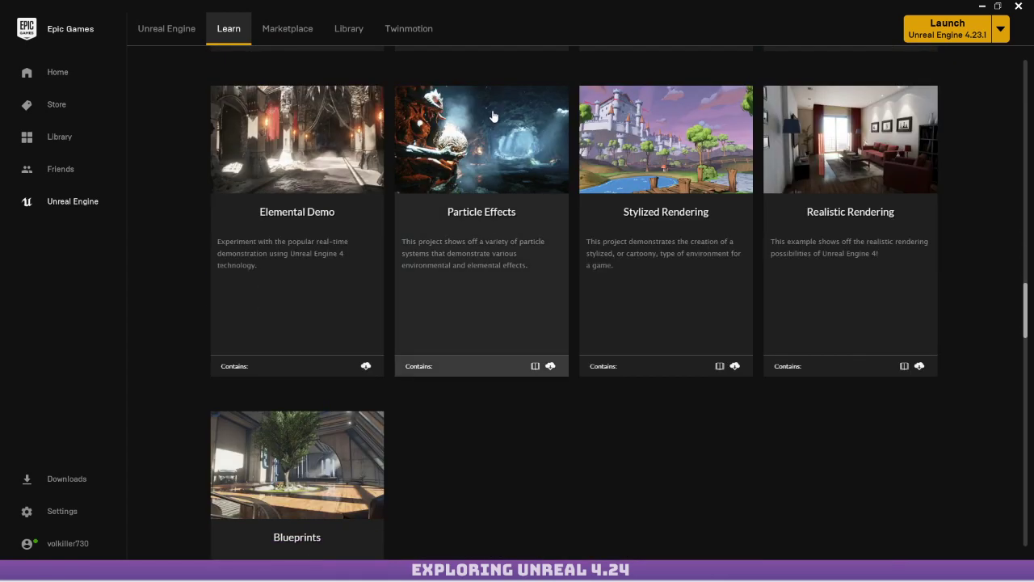
{"action": "scroll", "coordinate": [486, 106], "scroll_direction": "up", "scroll_amount": 5}
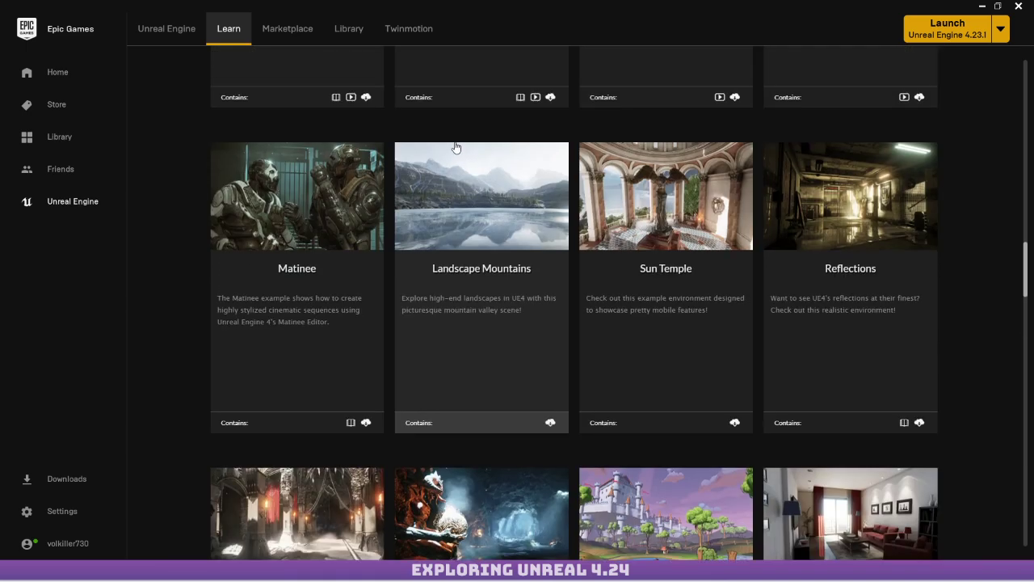
{"action": "scroll", "coordinate": [453, 226], "scroll_direction": "up", "scroll_amount": 5}
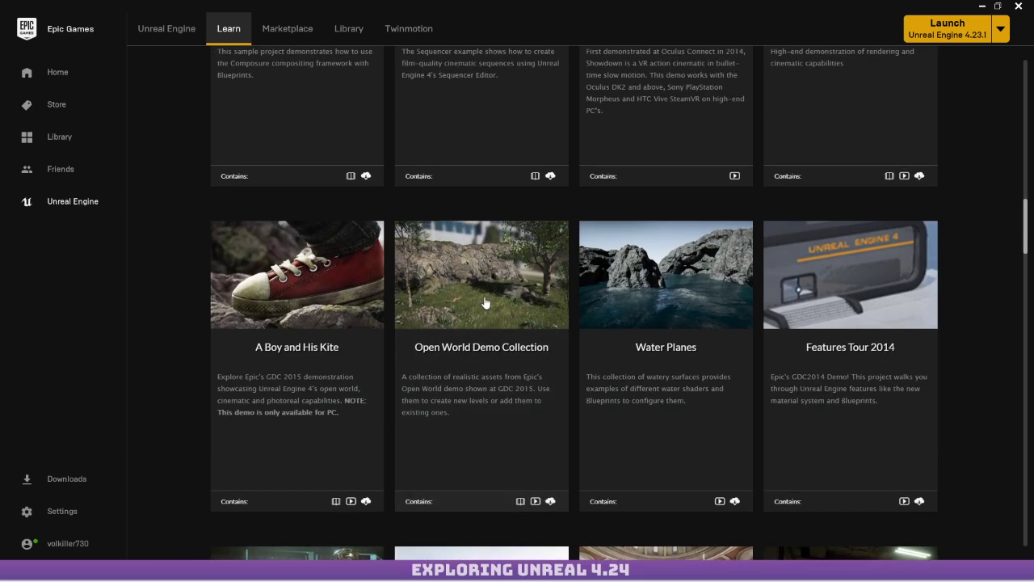
{"action": "scroll", "coordinate": [511, 302], "scroll_direction": "up", "scroll_amount": 7}
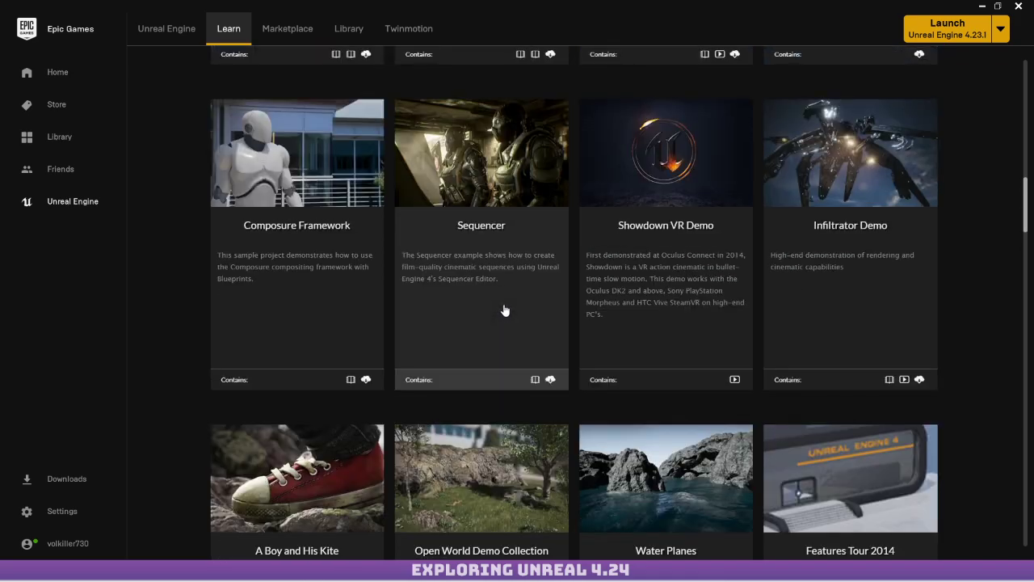
{"action": "scroll", "coordinate": [496, 340], "scroll_direction": "down", "scroll_amount": 2}
{"action": "scroll", "coordinate": [492, 336], "scroll_direction": "up", "scroll_amount": 4}
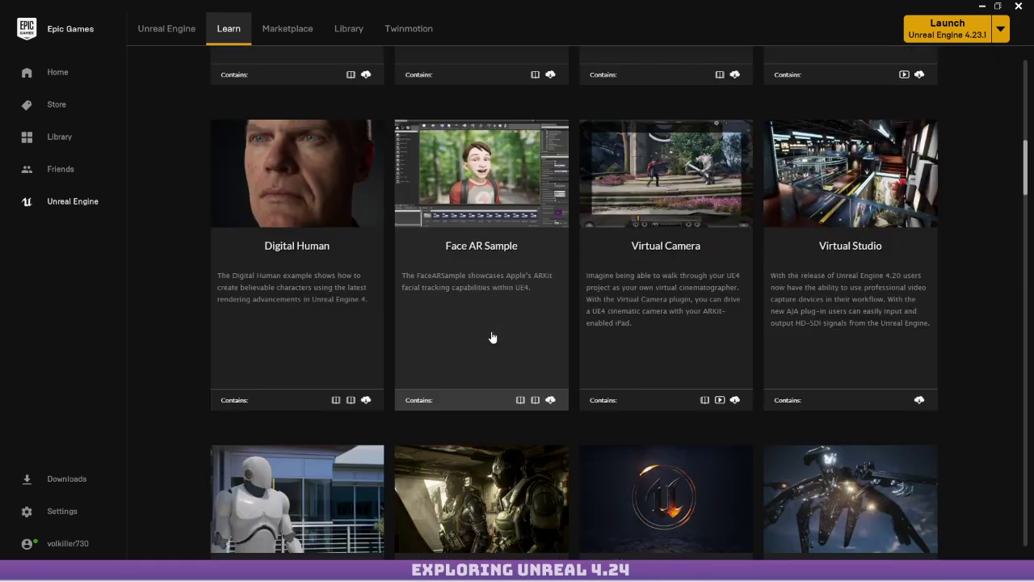
{"action": "scroll", "coordinate": [484, 315], "scroll_direction": "up", "scroll_amount": 3}
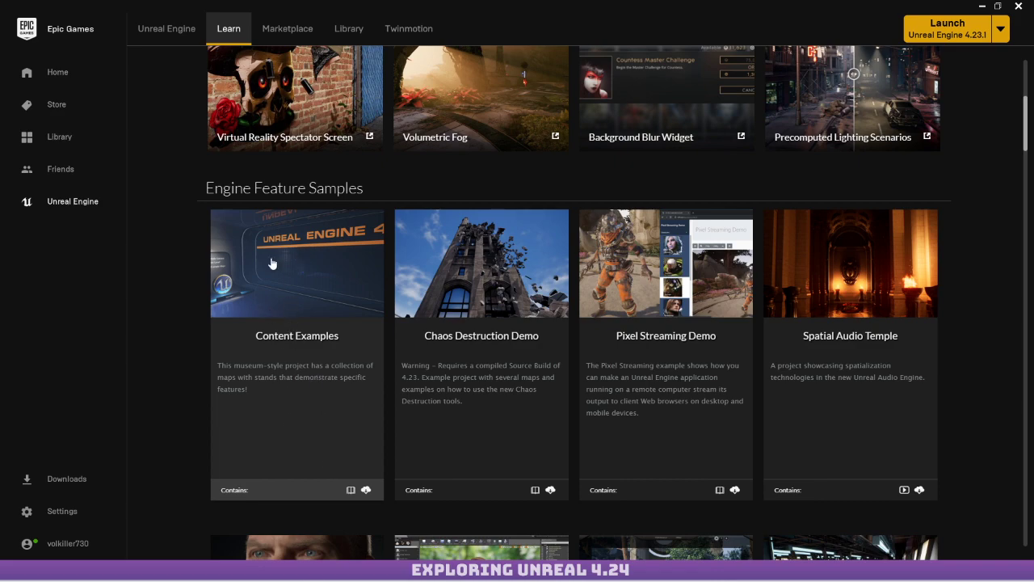
Find the Stylized Rendering sample among the feature samples and open its content details.
{"action": "scroll", "coordinate": [381, 293], "scroll_direction": "down", "scroll_amount": 10}
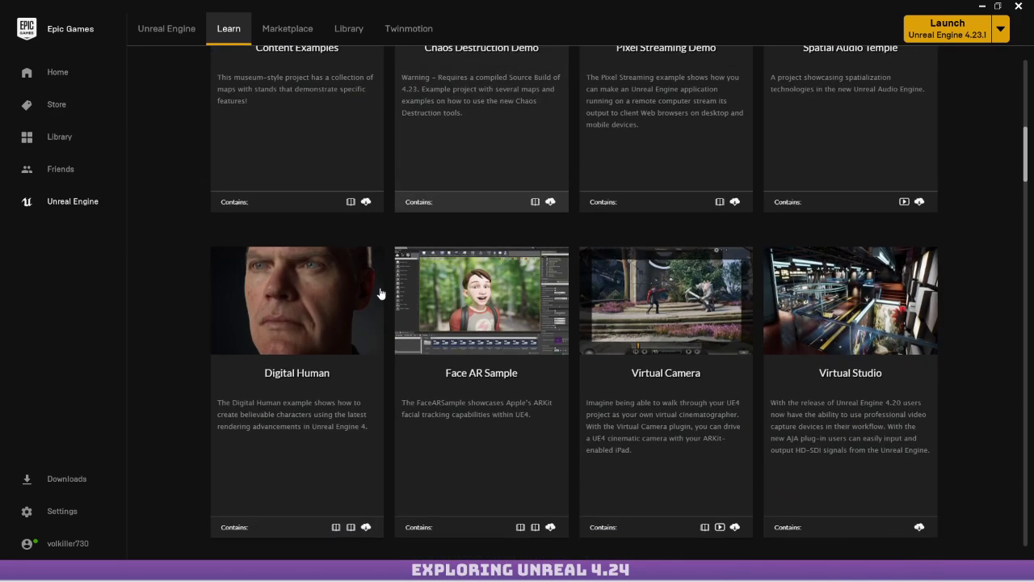
{"action": "scroll", "coordinate": [648, 329], "scroll_direction": "down", "scroll_amount": 9}
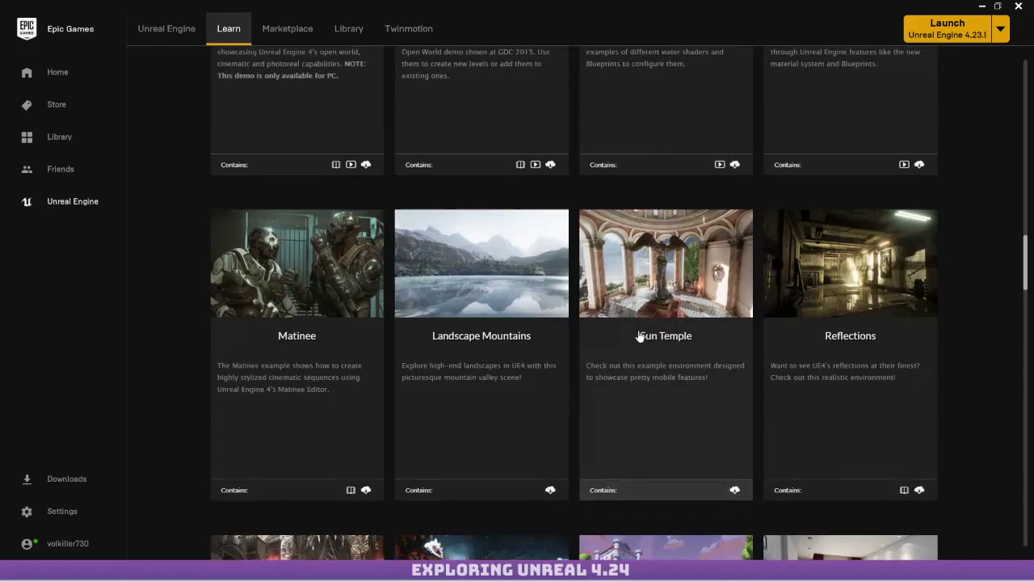
{"action": "scroll", "coordinate": [631, 335], "scroll_direction": "down", "scroll_amount": 2}
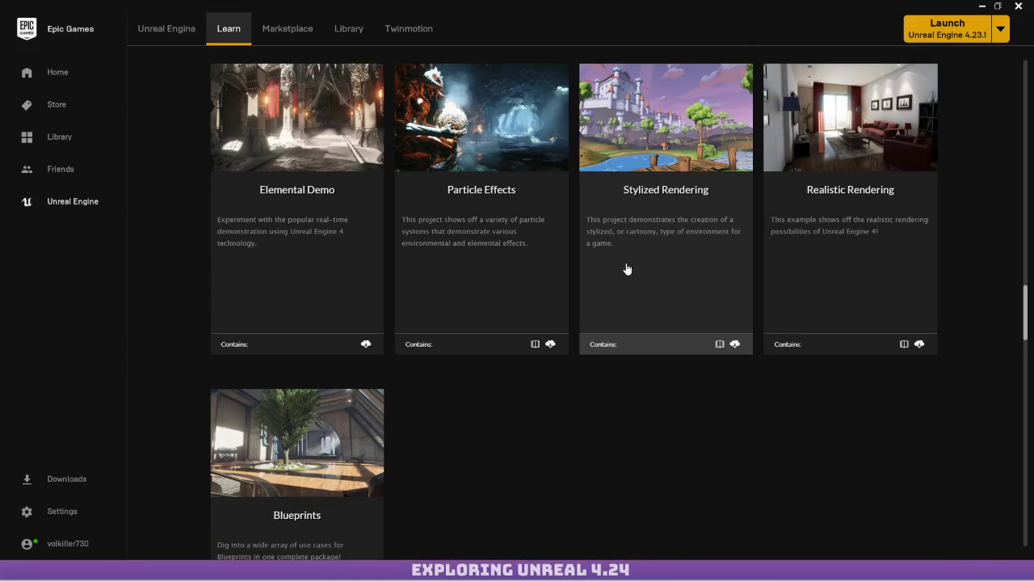
{"action": "scroll", "coordinate": [662, 269], "scroll_direction": "up", "scroll_amount": 2}
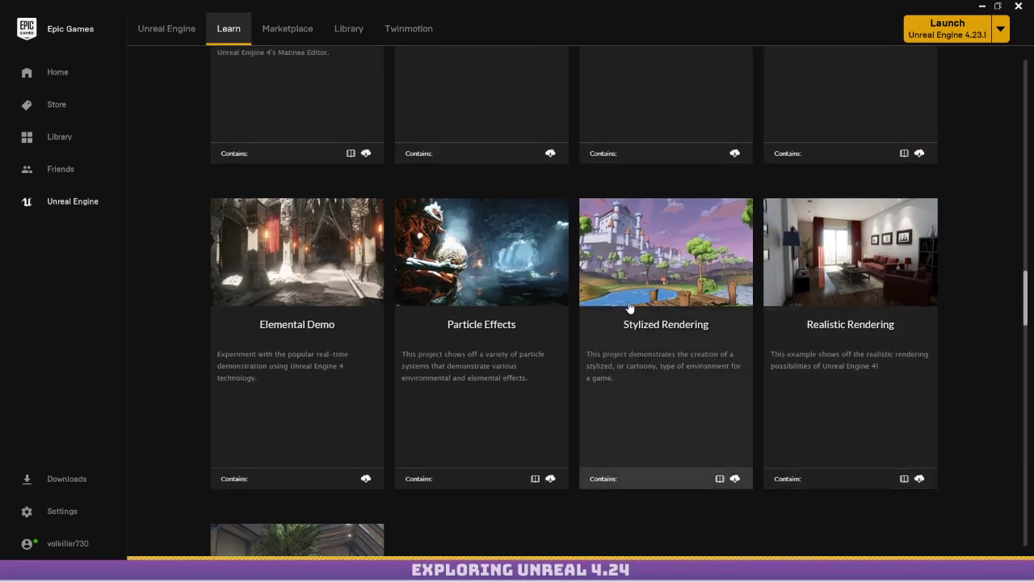
{"action": "left_click", "coordinate": [666, 314]}
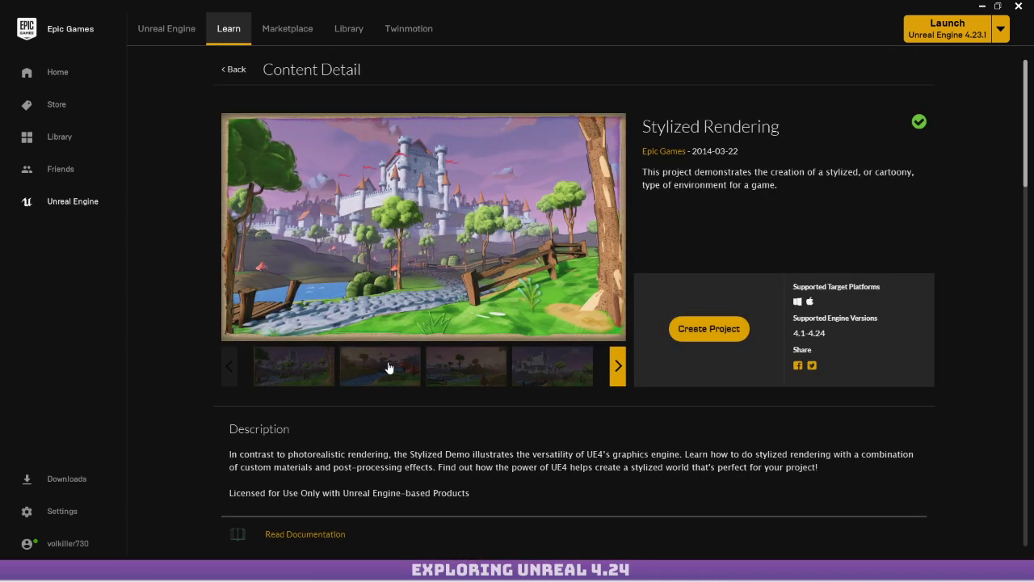
View the Stylized Rendering project's preview images, focusing on its grassy riverbanks, and return to the sample list.
{"action": "left_click", "coordinate": [437, 378]}
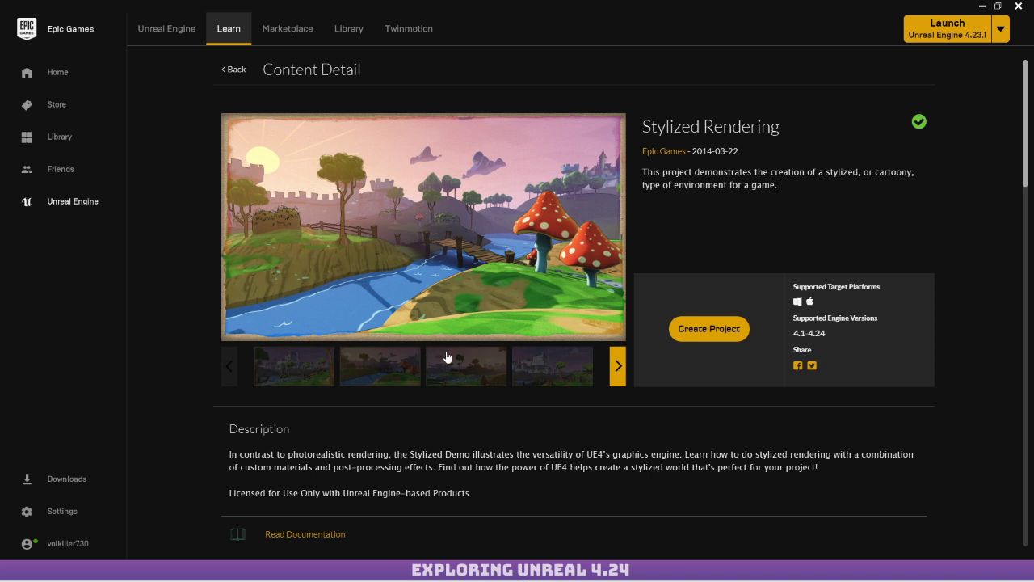
{"action": "left_click", "coordinate": [490, 362]}
{"action": "left_click", "coordinate": [402, 374]}
{"action": "left_click", "coordinate": [514, 362]}
{"action": "left_click", "coordinate": [483, 363]}
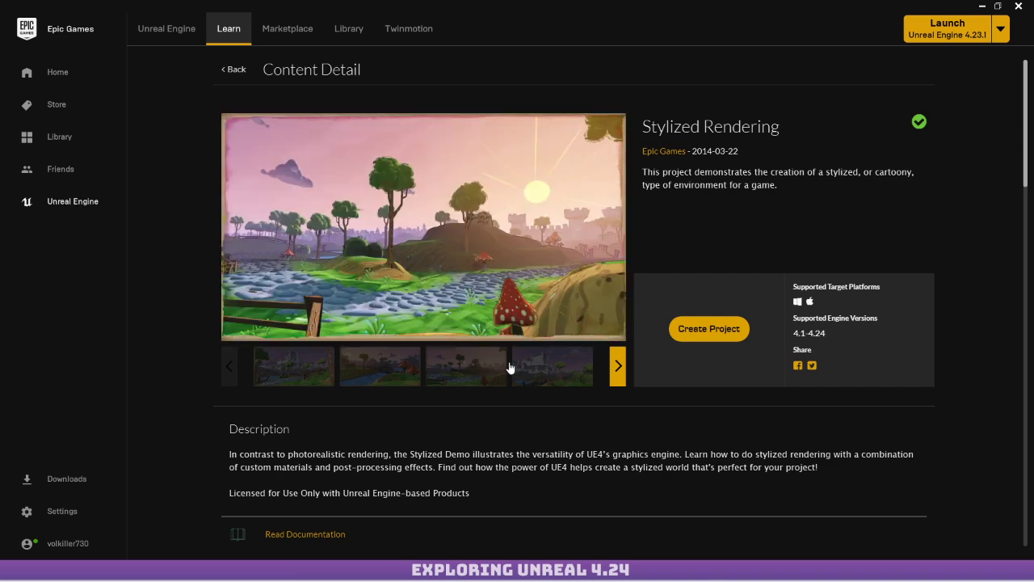
{"action": "left_click", "coordinate": [479, 366]}
{"action": "left_click", "coordinate": [380, 377]}
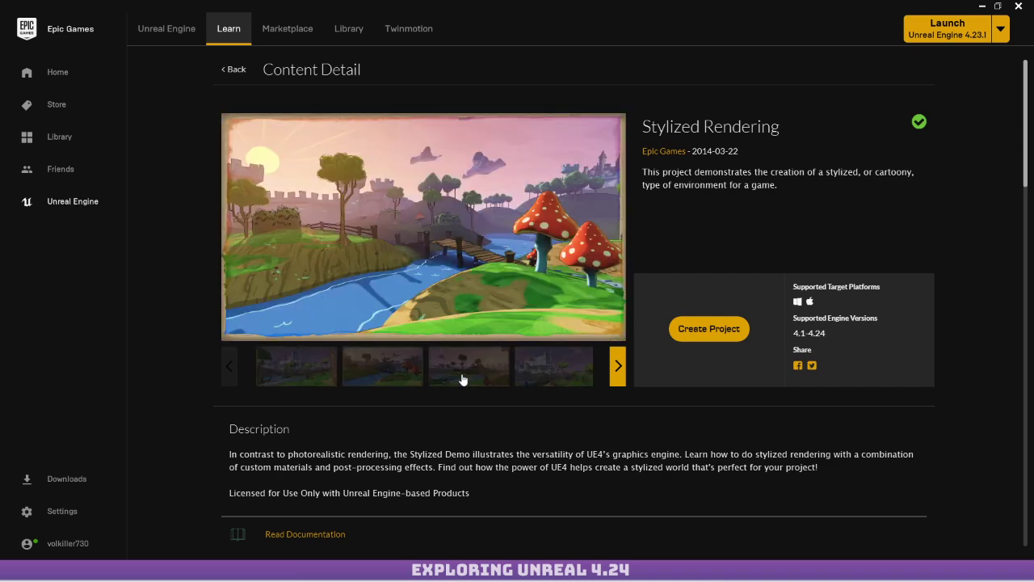
{"action": "left_click", "coordinate": [440, 373]}
{"action": "left_click", "coordinate": [365, 364]}
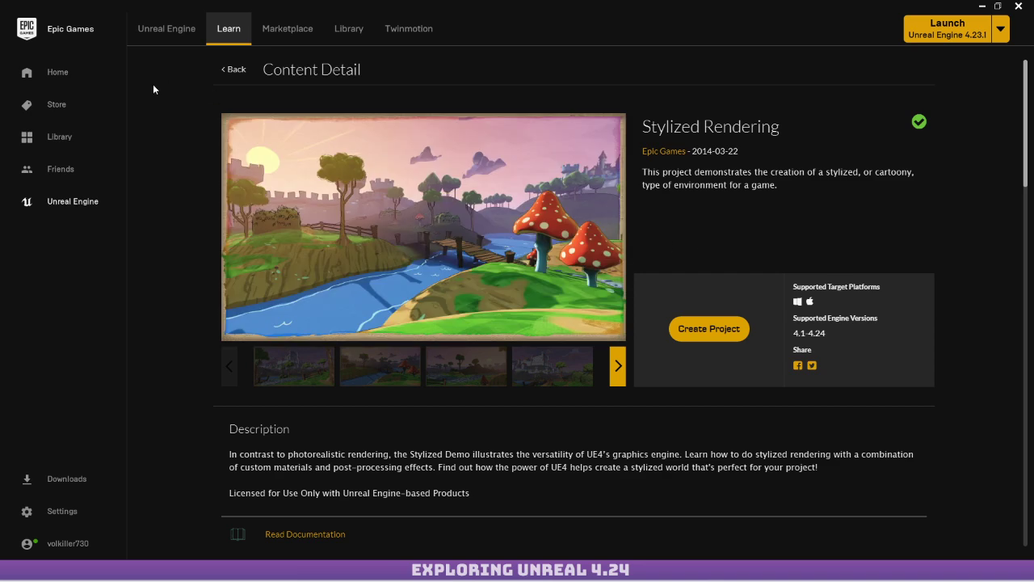
{"action": "left_click", "coordinate": [234, 69]}
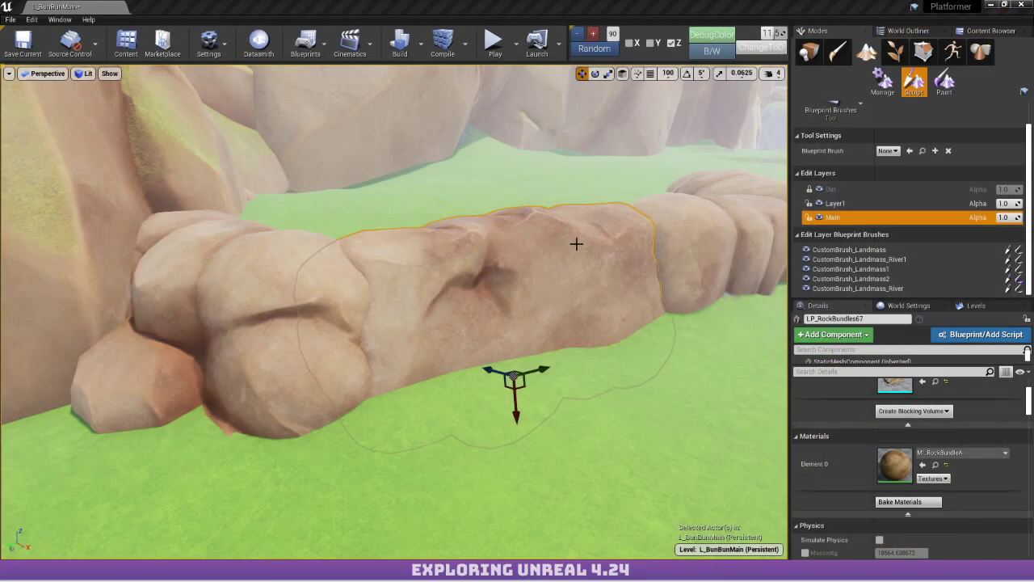
Switch back to the Unreal Editor and examine the rocky landscape patch, the landscape paint layers and the Maps folder.
{"action": "mouse_move", "coordinate": [574, 242]}
{"action": "right_mouse_down"}
{"action": "mouse_move", "coordinate": [477, 283]}
{"action": "mouse_move", "coordinate": [387, 290]}
{"action": "right_mouse_up"}
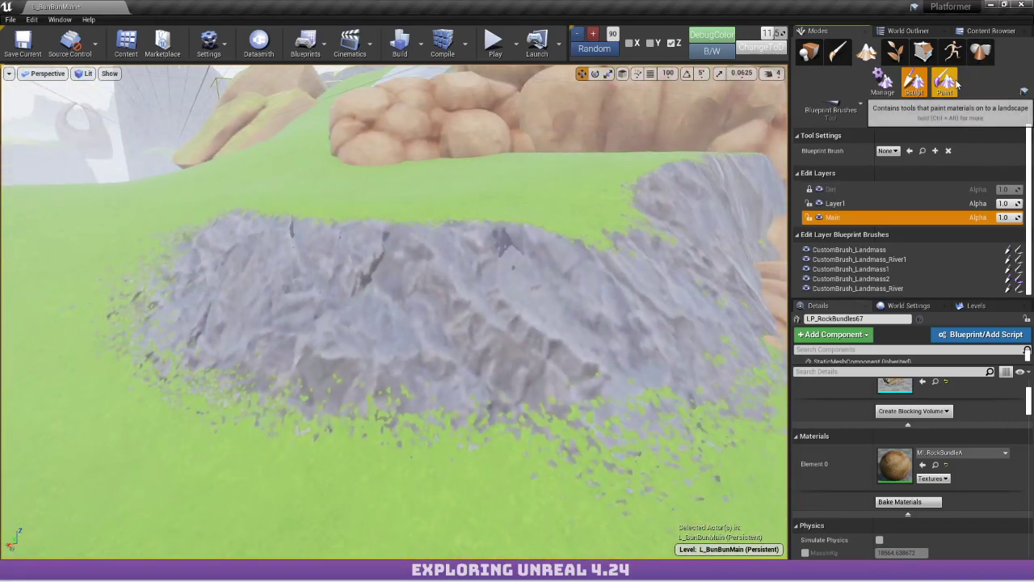
{"action": "left_click", "coordinate": [944, 81]}
{"action": "scroll", "coordinate": [901, 217], "scroll_direction": "down", "scroll_amount": 10}
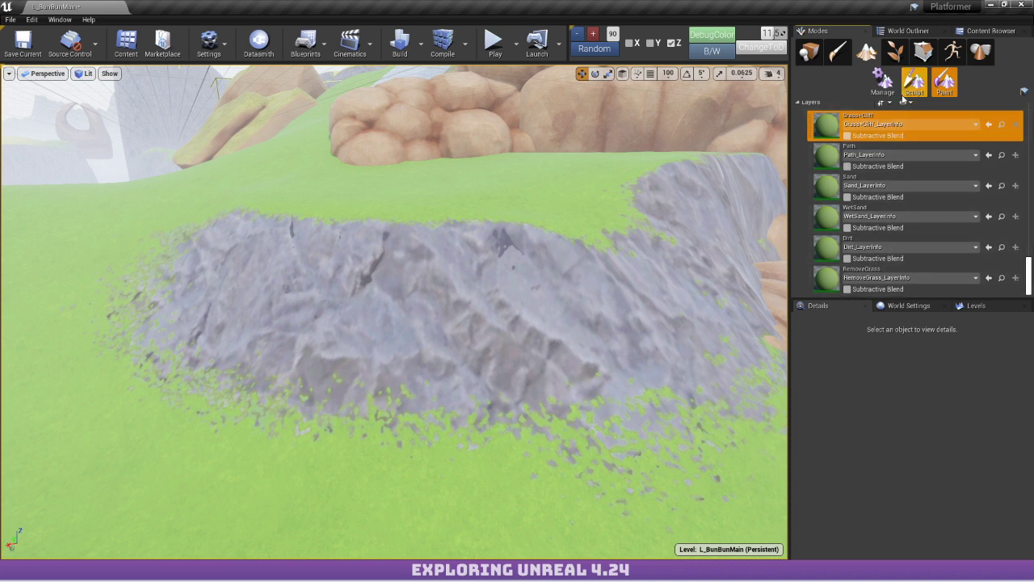
{"action": "scroll", "coordinate": [913, 227], "scroll_direction": "up", "scroll_amount": 5}
{"action": "left_click", "coordinate": [882, 81]}
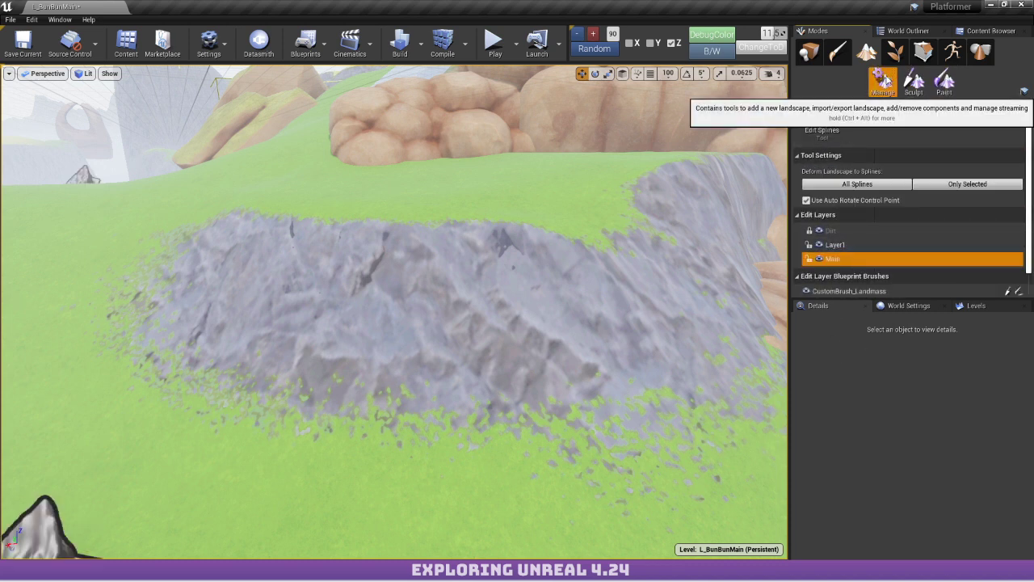
{"action": "left_click", "coordinate": [975, 31]}
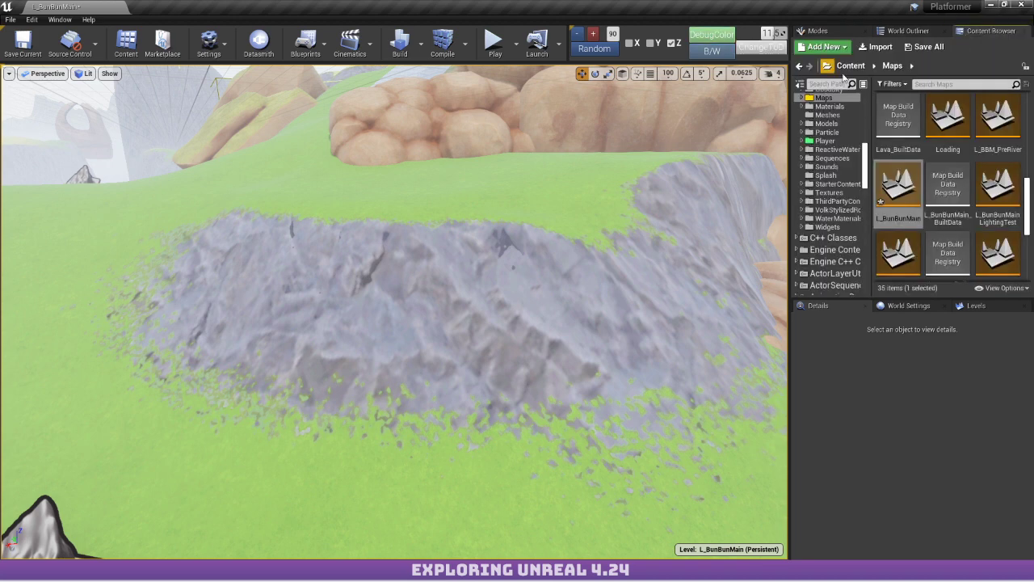
Leave landscape editing for Place mode, select the landscape terrain, and bring its Landscape Material setting into view in a widened details area.
{"action": "right_click_drag", "start_coordinate": [634, 184], "coordinate": [618, 154]}
{"action": "key", "text": "shift+1"}
{"action": "left_click", "coordinate": [610, 172]}
{"action": "scroll", "coordinate": [855, 384], "scroll_direction": "down", "scroll_amount": 4}
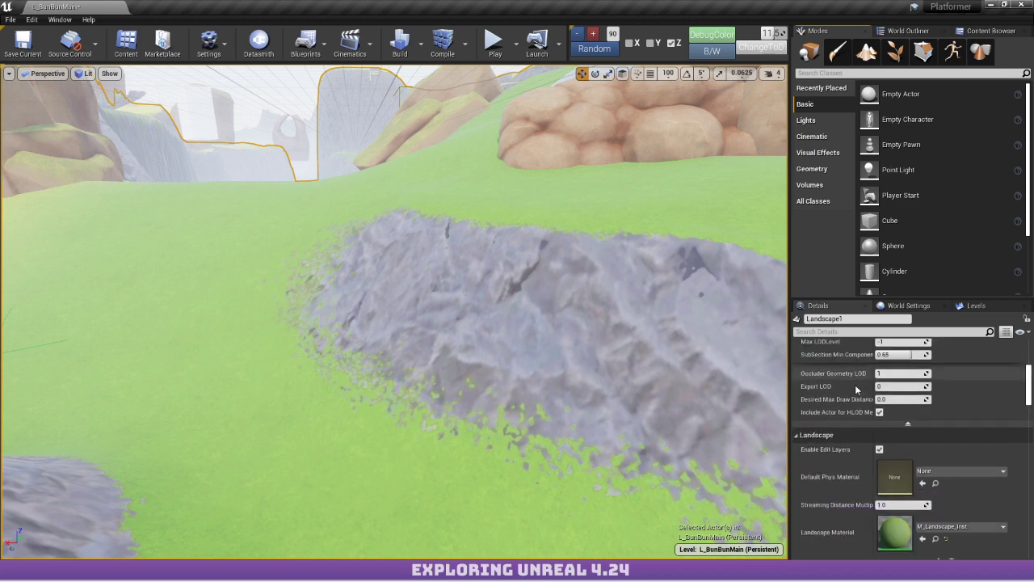
{"action": "scroll", "coordinate": [867, 395], "scroll_direction": "up", "scroll_amount": 5}
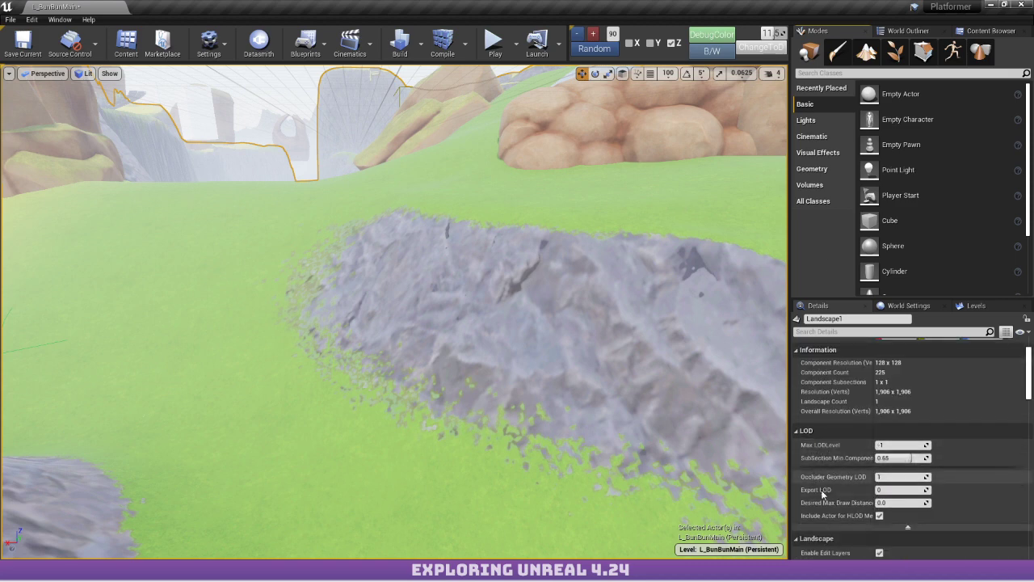
{"action": "left_click_drag", "start_coordinate": [789, 481], "coordinate": [816, 428]}
{"action": "scroll", "coordinate": [836, 400], "scroll_direction": "down", "scroll_amount": 8}
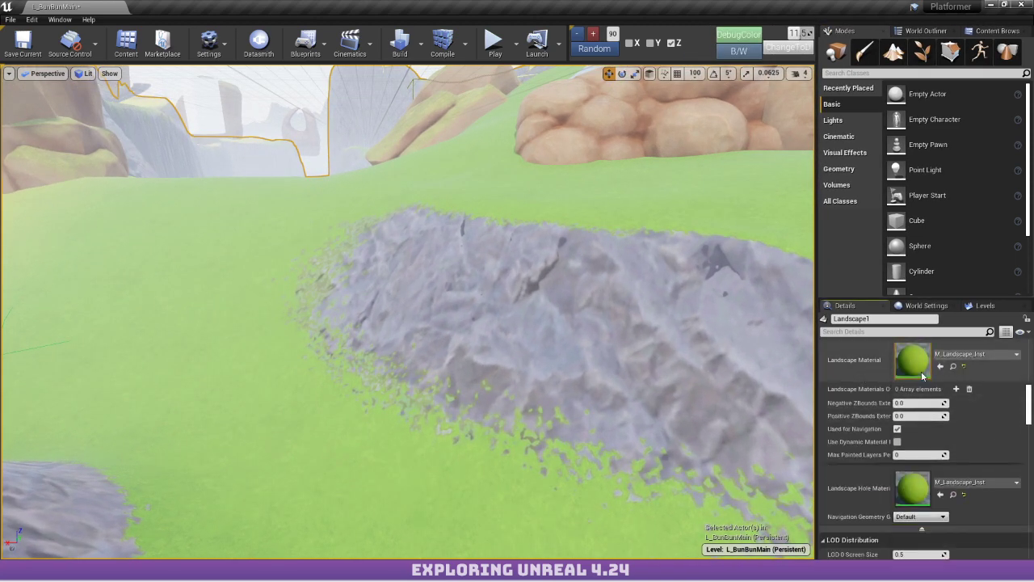
Open the landscape's material instance M_Landscape_Inst in a maximized editor, view its parameters, and open its parent material M_Landscape.
{"action": "double_click", "coordinate": [921, 371]}
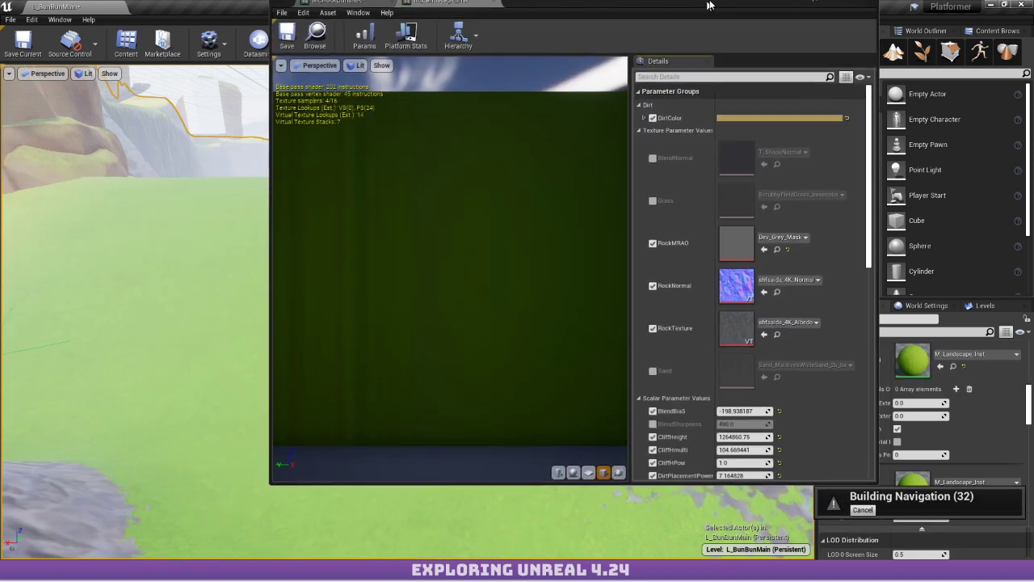
{"action": "double_click", "coordinate": [707, 6]}
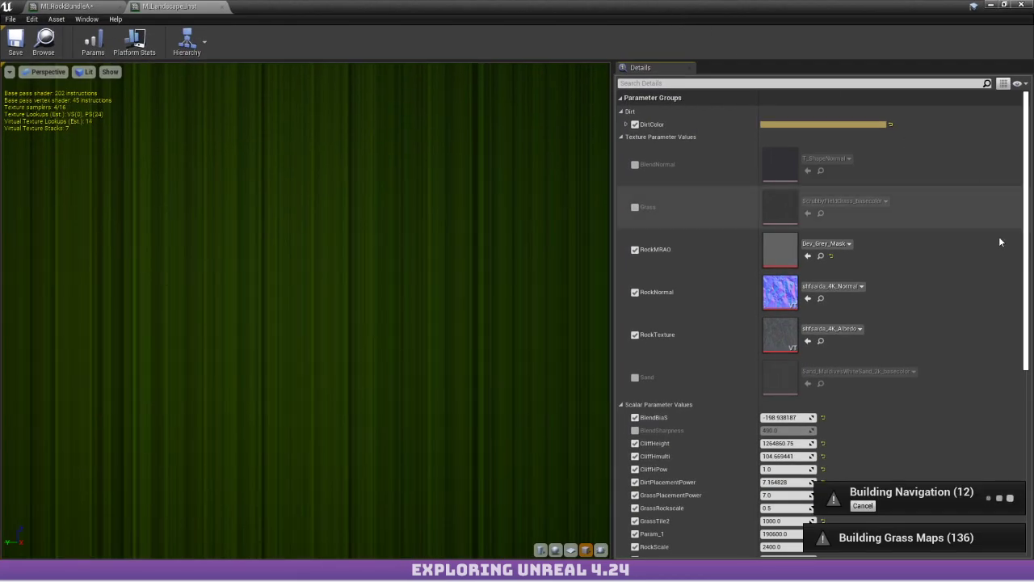
{"action": "scroll", "coordinate": [872, 218], "scroll_direction": "down", "scroll_amount": 10}
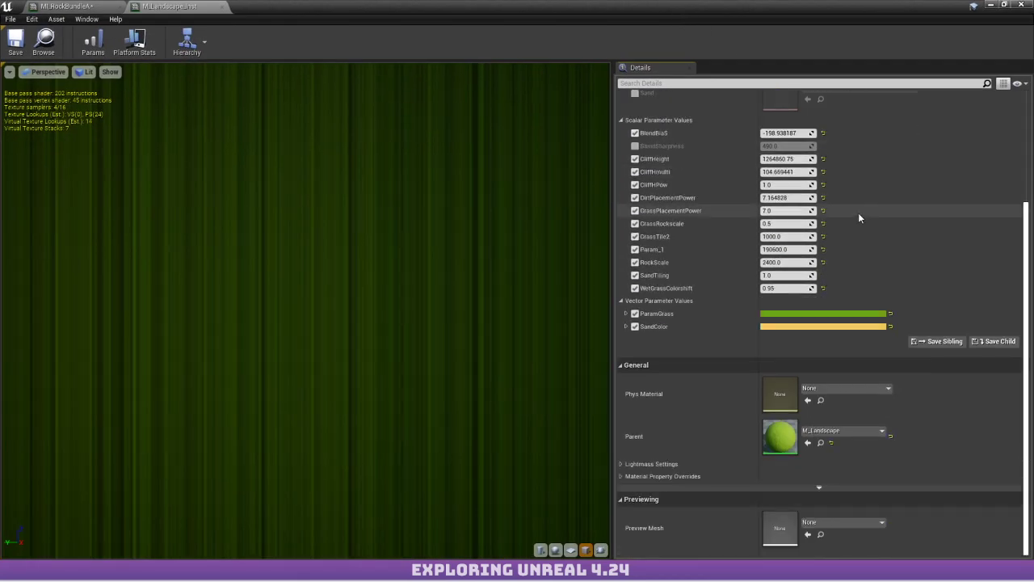
{"action": "double_click", "coordinate": [771, 440]}
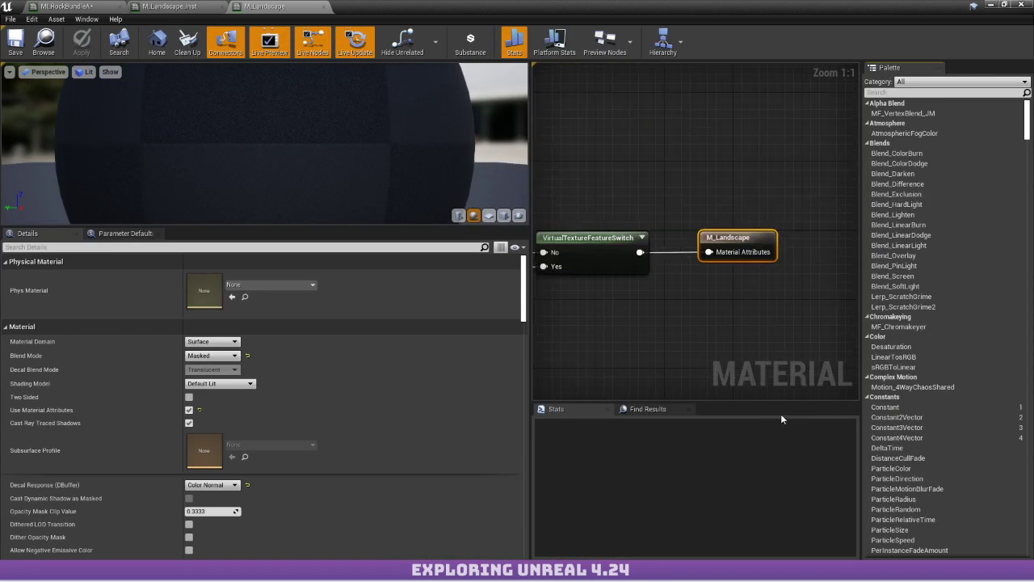
Examine the M_Landscape node graph, focusing on the Layer Blend node and its layer inputs.
{"action": "right_click_drag", "start_coordinate": [619, 239], "coordinate": [755, 229]}
{"action": "scroll", "coordinate": [755, 230], "scroll_direction": "down", "scroll_amount": 10}
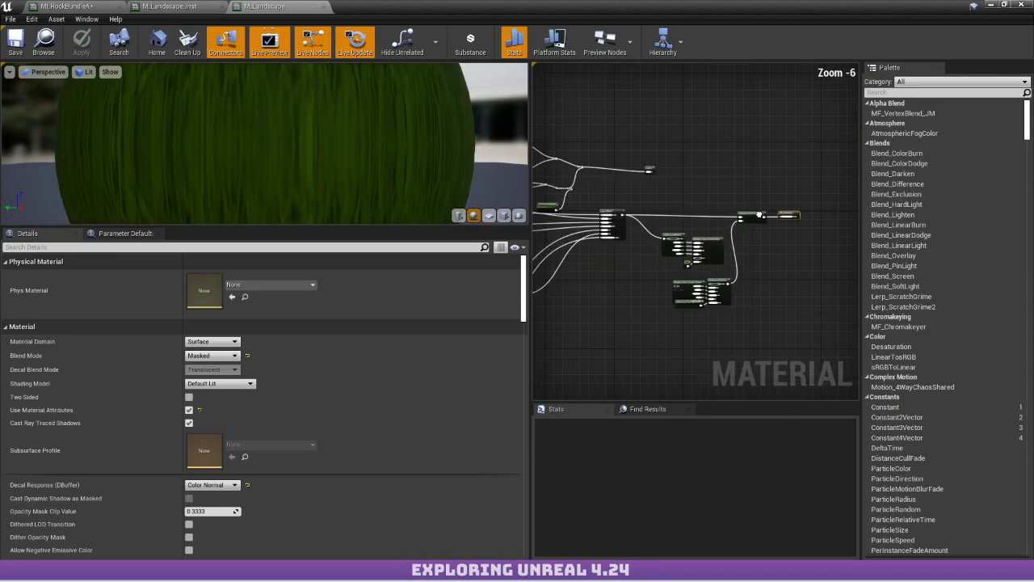
{"action": "right_click_drag", "start_coordinate": [647, 189], "coordinate": [770, 192]}
{"action": "scroll", "coordinate": [635, 253], "scroll_direction": "up", "scroll_amount": 10}
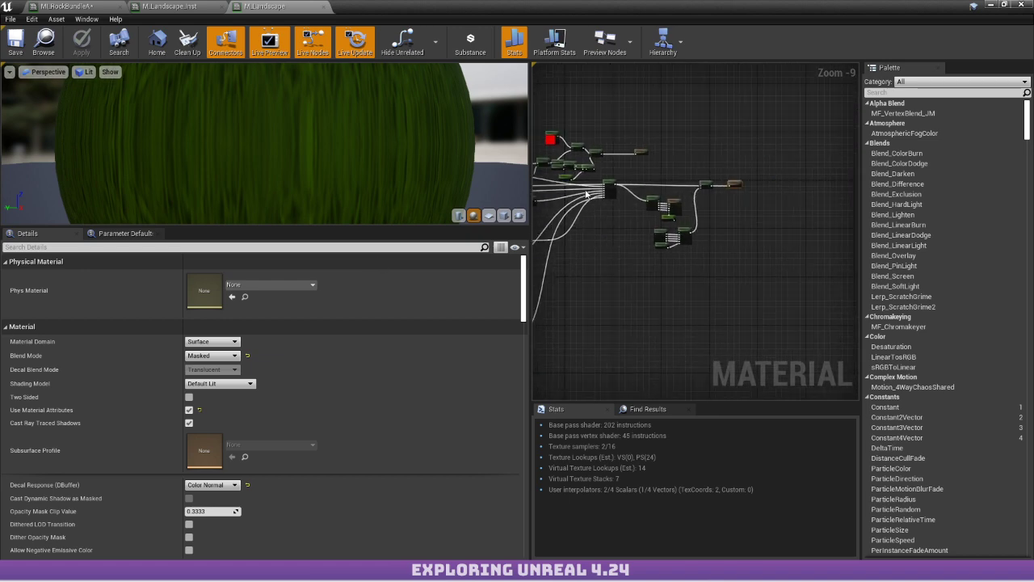
{"action": "right_click_drag", "start_coordinate": [636, 253], "coordinate": [780, 191]}
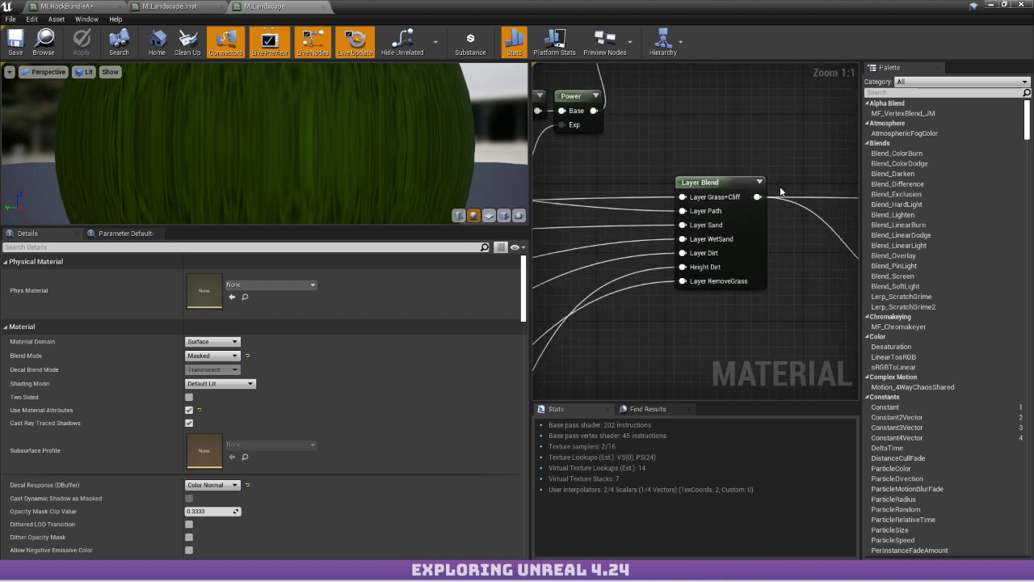
{"action": "scroll", "coordinate": [680, 141], "scroll_direction": "down", "scroll_amount": 2}
{"action": "right_click_drag", "start_coordinate": [680, 141], "coordinate": [544, 139]}
Close the Platformer project without saving any content and launch the MilosAdventure project from the desktop.
{"action": "double_click", "coordinate": [674, 4]}
{"action": "left_click", "coordinate": [1021, 5]}
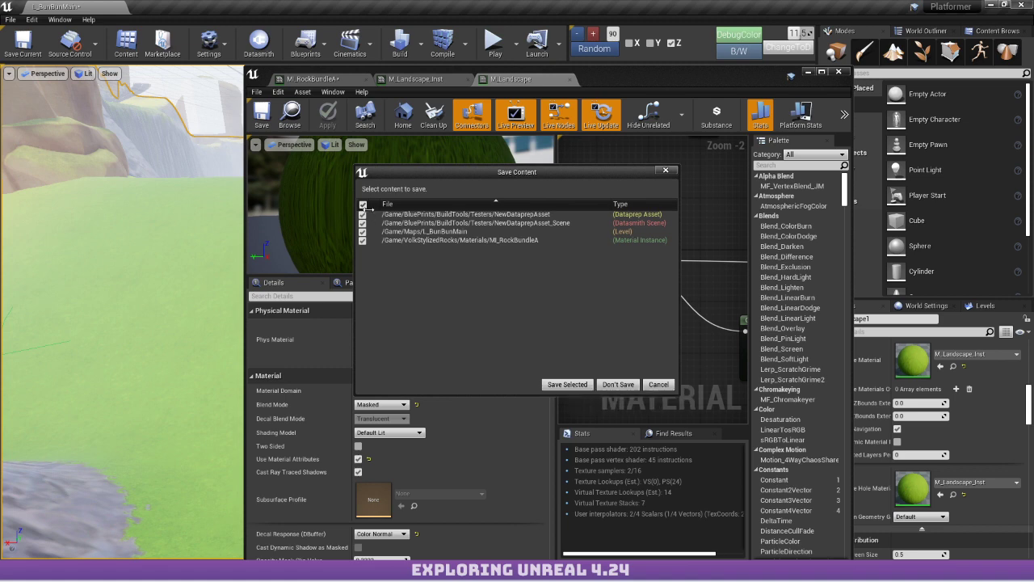
{"action": "left_click", "coordinate": [618, 384]}
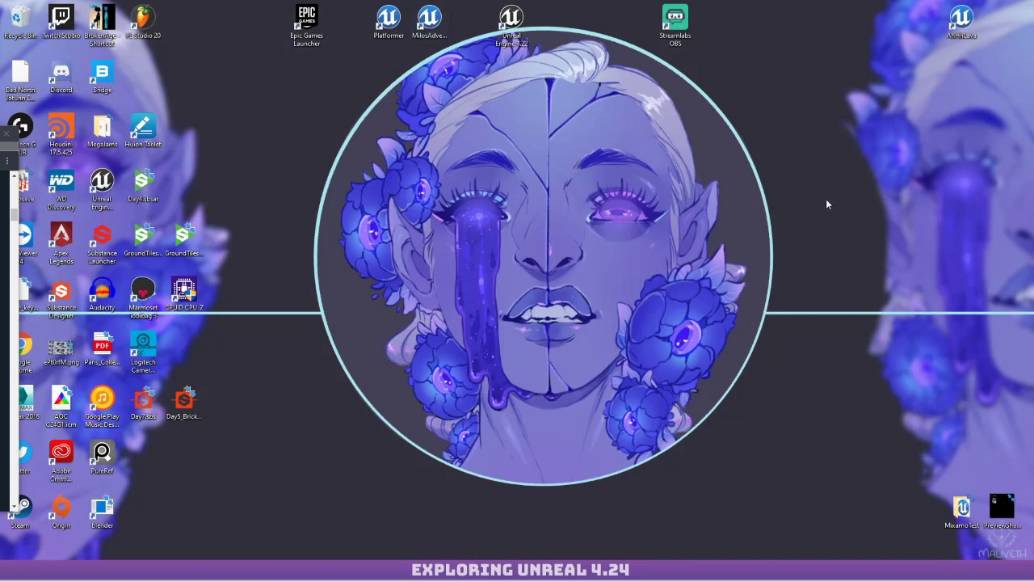
{"action": "left_click", "coordinate": [429, 20]}
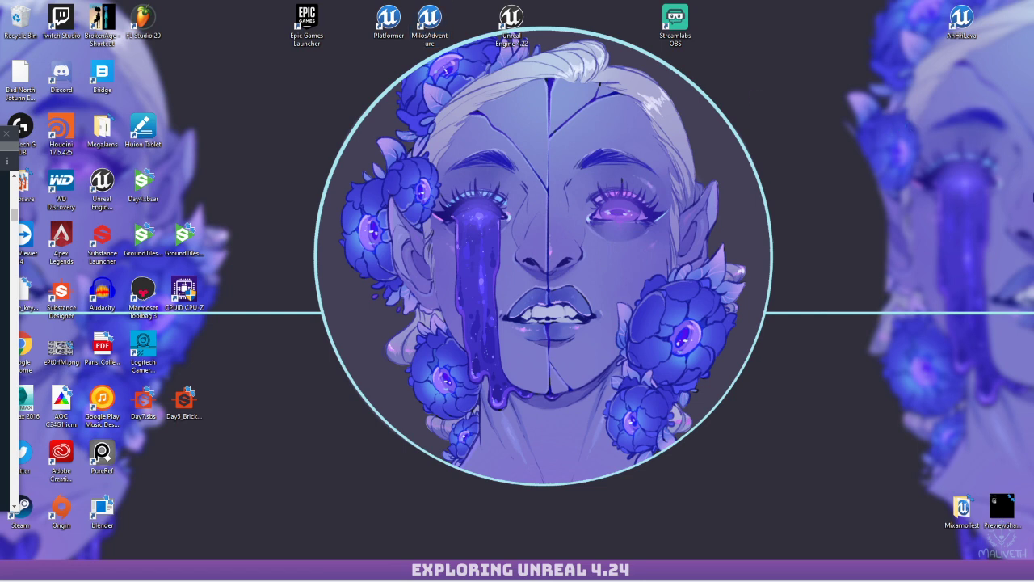
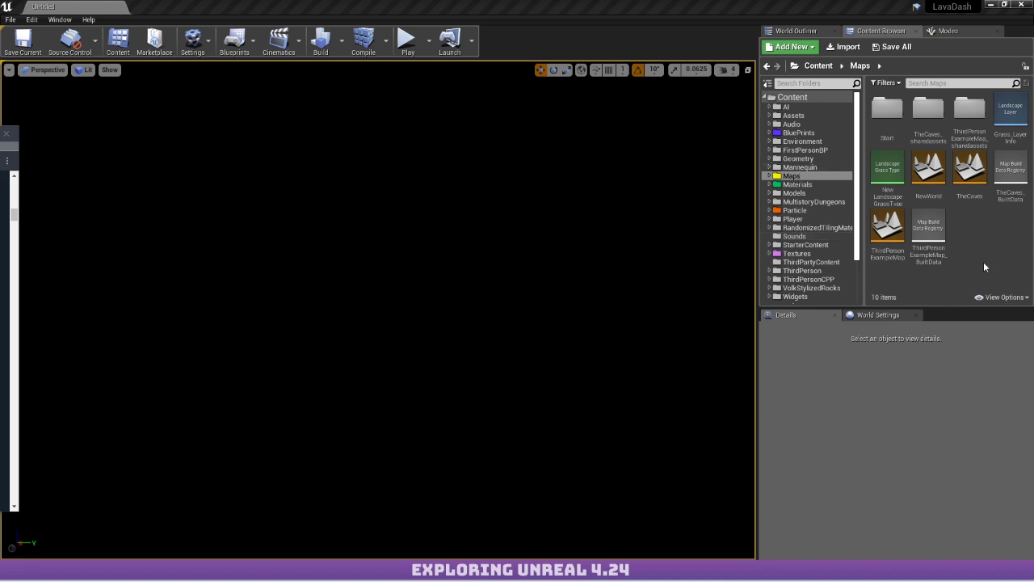
Open the ThirdPersonExampleMap level and select its landscape.
{"action": "double_click", "coordinate": [887, 230]}
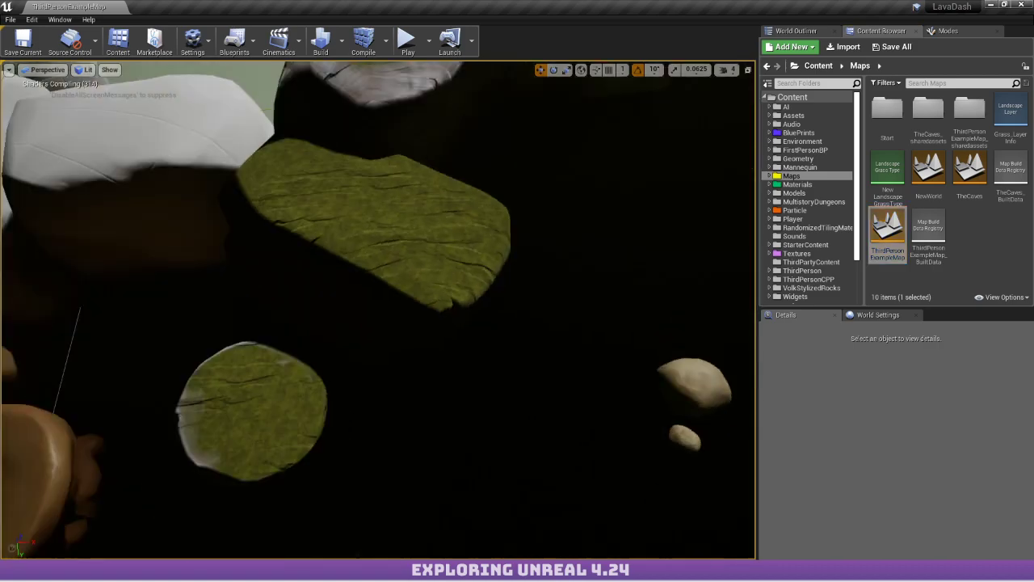
{"action": "right_click_drag", "start_coordinate": [377, 309], "coordinate": [123, 183]}
{"action": "left_click", "coordinate": [208, 191]}
{"action": "right_click_drag", "start_coordinate": [208, 191], "coordinate": [283, 266]}
Reset the selected landscape's Landscape Material to None and view the bare terrain around the rocks.
{"action": "scroll", "coordinate": [800, 406], "scroll_direction": "down", "scroll_amount": 3}
{"action": "scroll", "coordinate": [914, 412], "scroll_direction": "down", "scroll_amount": 10}
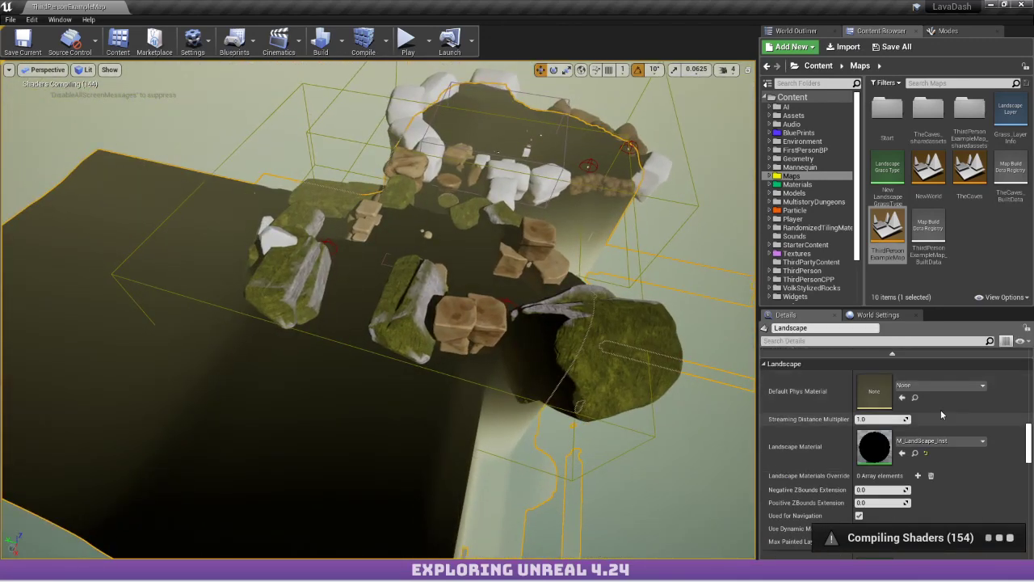
{"action": "left_click", "coordinate": [925, 436]}
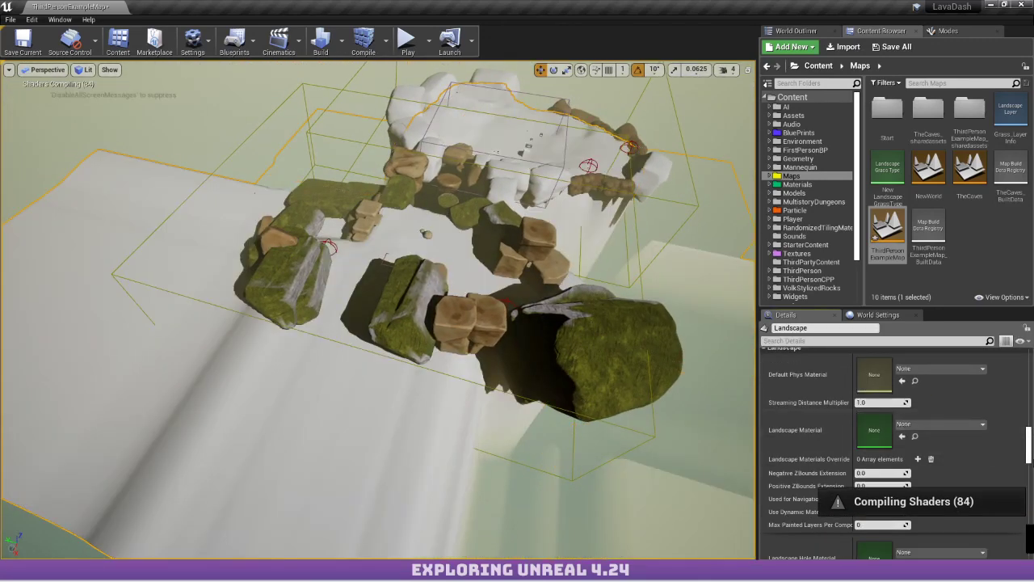
{"action": "right_click_drag", "start_coordinate": [378, 309], "coordinate": [388, 266]}
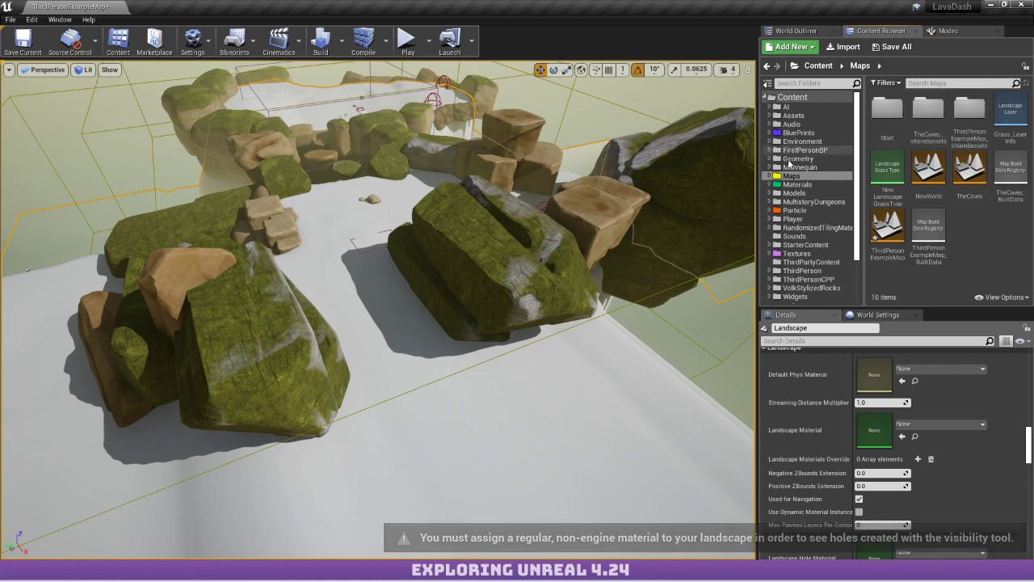
Create a material with the default name in the Materials/Experiments folder and open it for editing.
{"action": "left_click", "coordinate": [812, 184]}
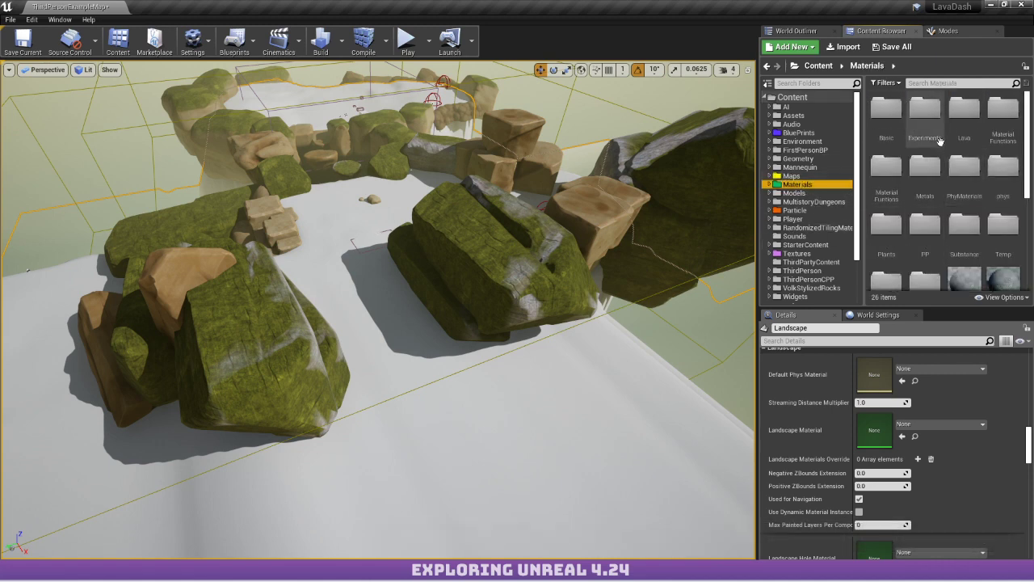
{"action": "double_click", "coordinate": [925, 110]}
{"action": "right_click", "coordinate": [932, 233]}
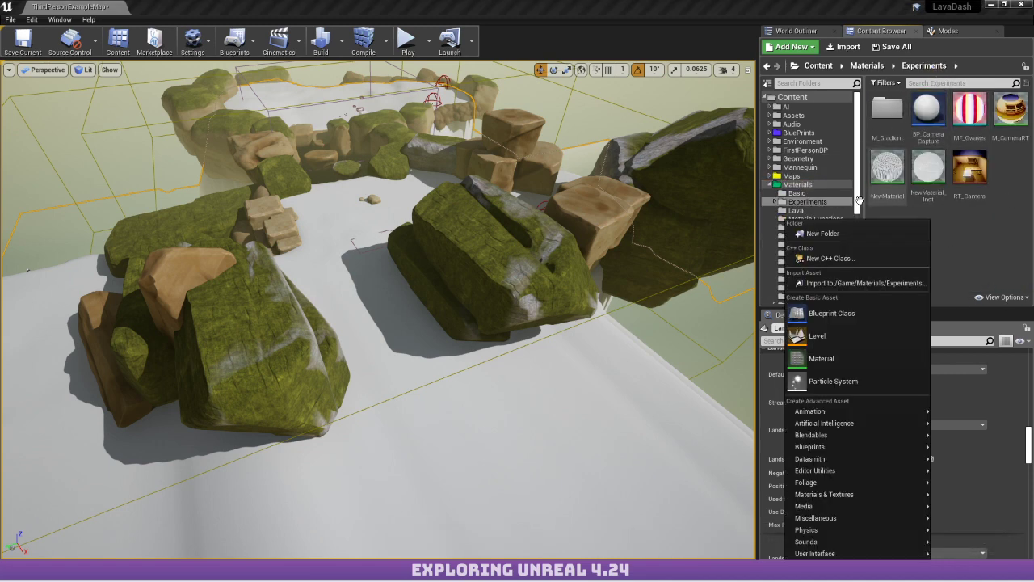
{"action": "mouse_move", "coordinate": [824, 470]}
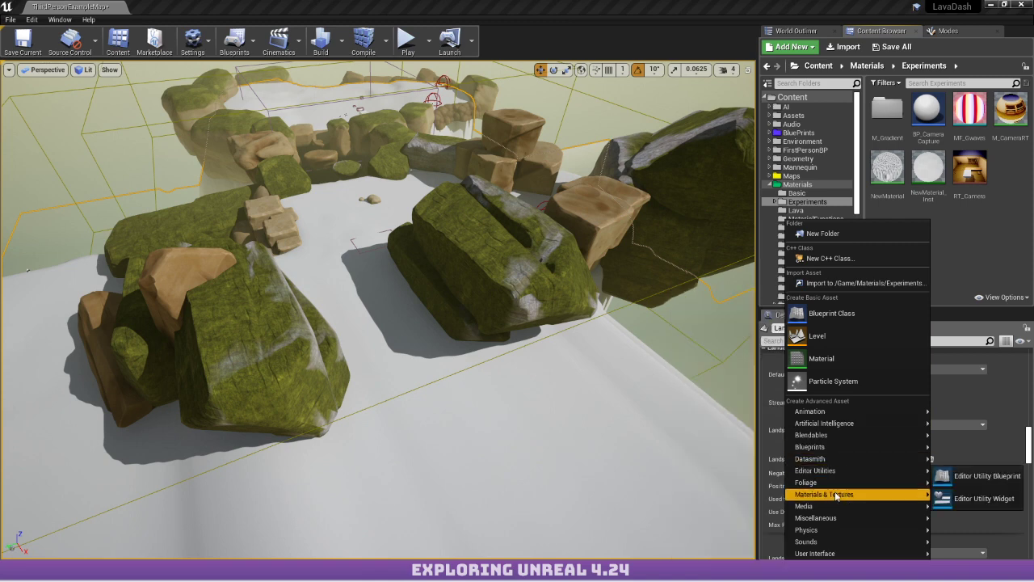
{"action": "mouse_move", "coordinate": [837, 495]}
{"action": "left_click", "coordinate": [727, 411]}
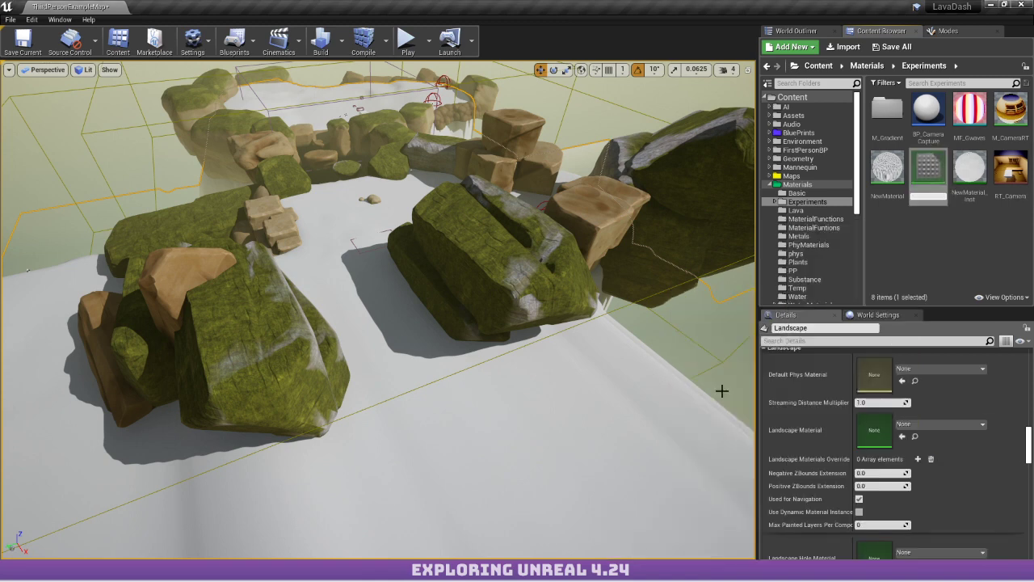
{"action": "key", "text": "Return"}
{"action": "double_click", "coordinate": [928, 170]}
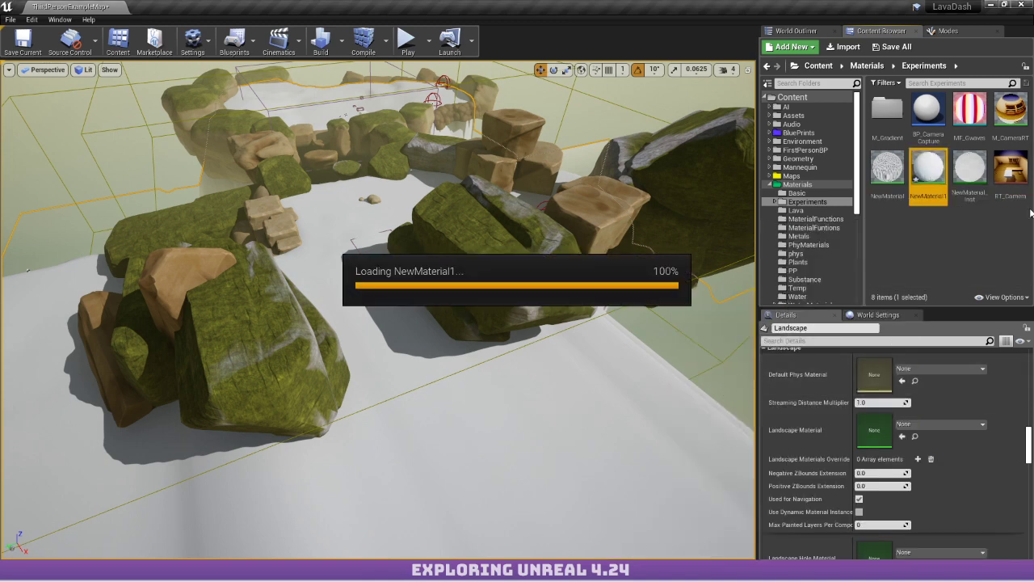
Add two Constant3Vector color nodes, one above the other, beside the material's output node.
{"action": "right_click_drag", "start_coordinate": [374, 202], "coordinate": [590, 213]}
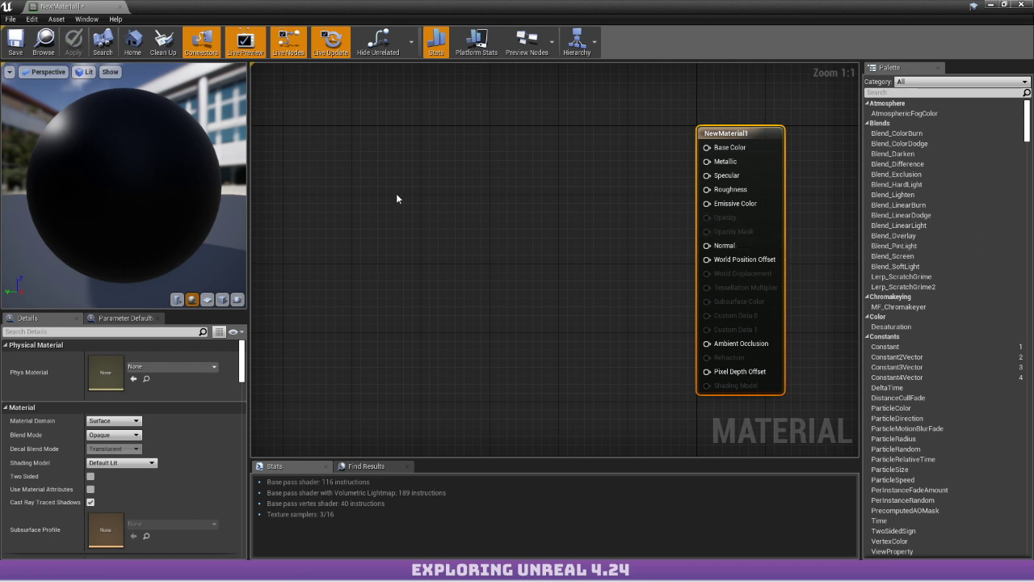
{"action": "left_click", "coordinate": [424, 162]}
{"action": "left_click", "coordinate": [430, 101]}
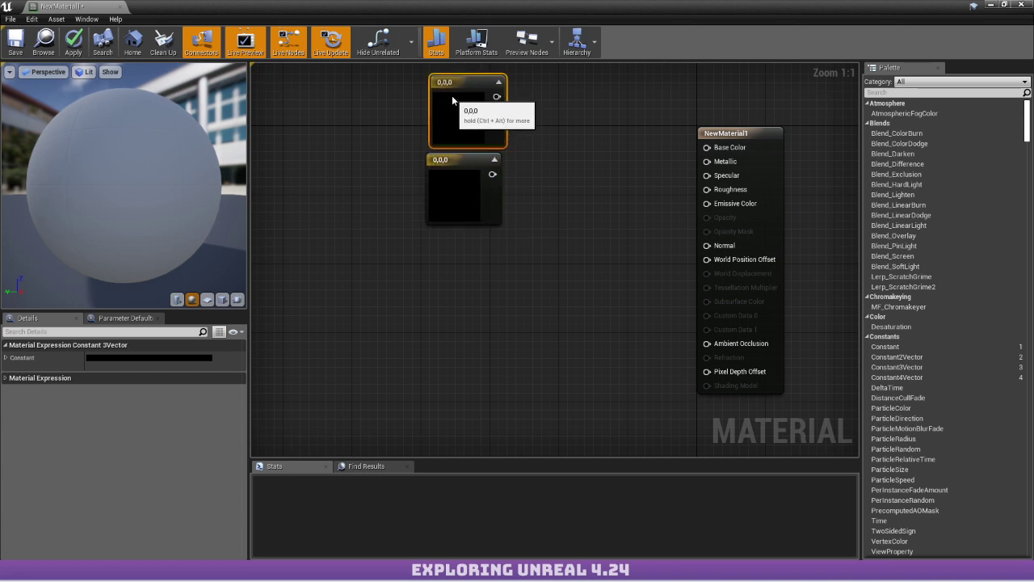
{"action": "right_click_drag", "start_coordinate": [588, 208], "coordinate": [559, 267]}
Set the upper color node to a bright yellow-green of about 0.341, 1, 0.
{"action": "double_click", "coordinate": [439, 161]}
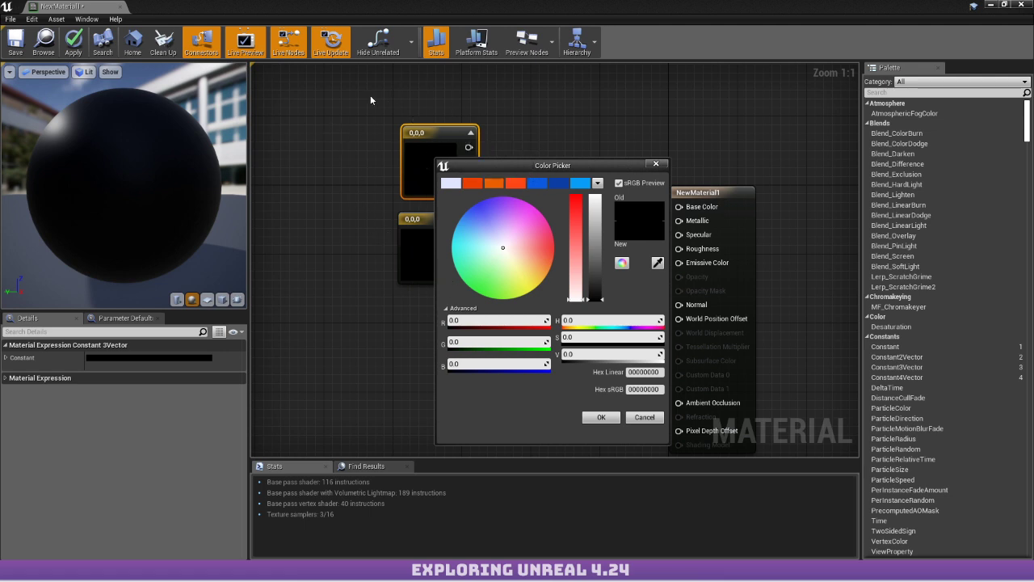
{"action": "left_click_drag", "start_coordinate": [580, 244], "coordinate": [659, 227]}
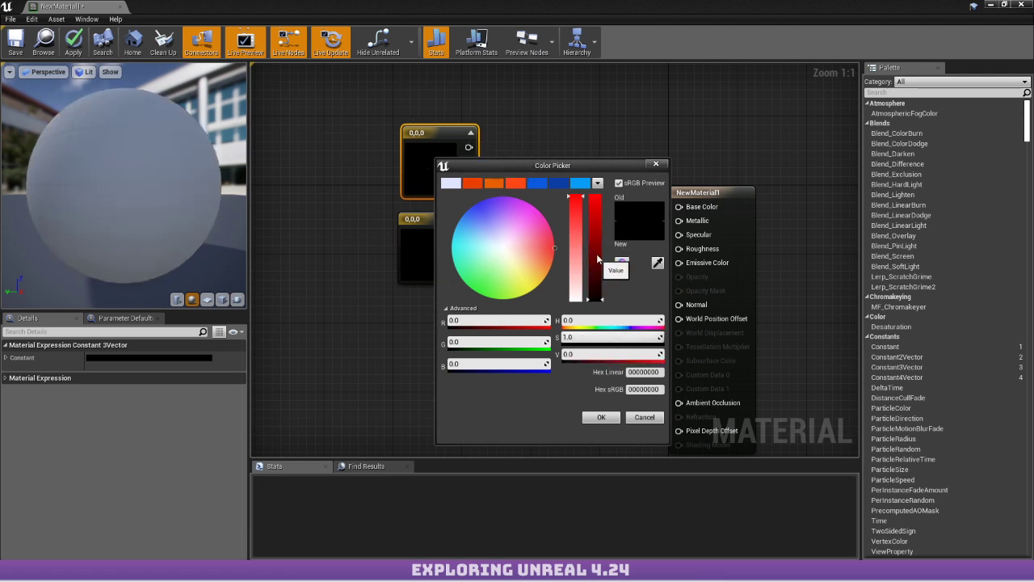
{"action": "left_click_drag", "start_coordinate": [596, 258], "coordinate": [597, 194]}
{"action": "left_click_drag", "start_coordinate": [526, 265], "coordinate": [481, 374]}
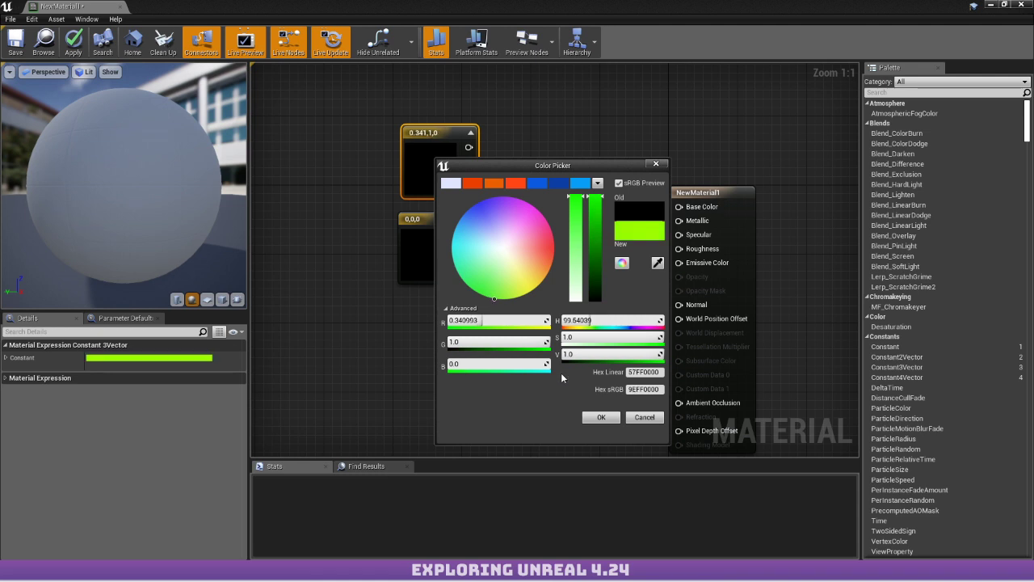
{"action": "left_click", "coordinate": [601, 416]}
Set the lower color node to a sandy brown of about 0.453, 0.306, 0.11.
{"action": "double_click", "coordinate": [405, 218]}
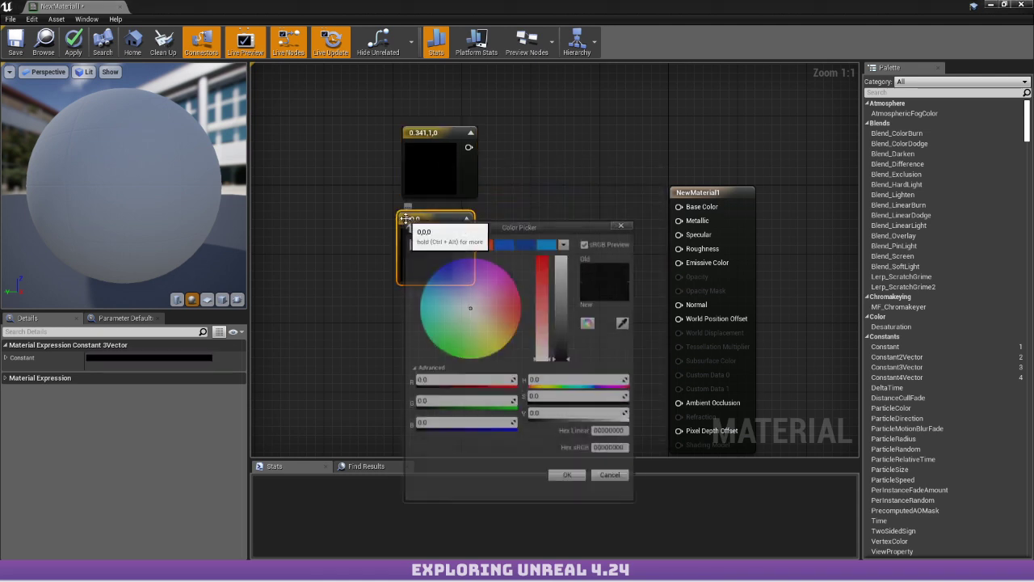
{"action": "left_click", "coordinate": [503, 331]}
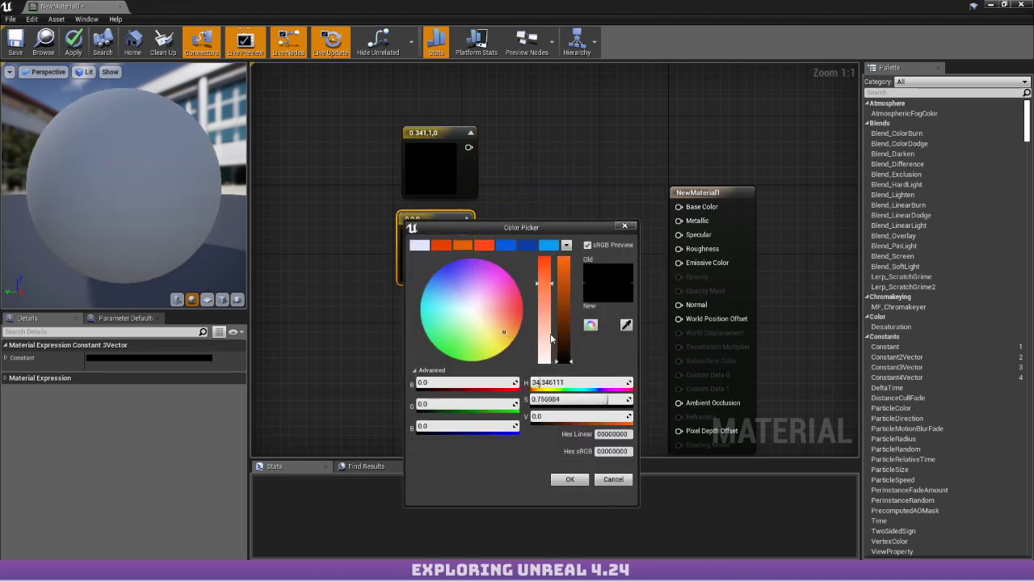
{"action": "left_click_drag", "start_coordinate": [552, 340], "coordinate": [563, 314]}
{"action": "left_click", "coordinate": [570, 479]}
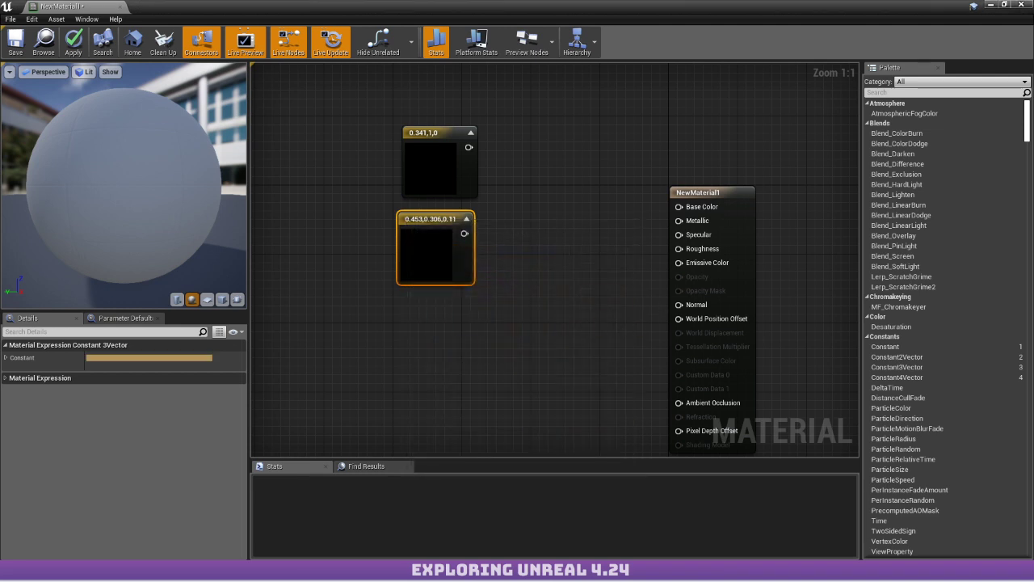
Move both color nodes together farther away from the material's output node to make room between them.
{"action": "right_click_drag", "start_coordinate": [576, 226], "coordinate": [591, 216]}
{"action": "left_click", "coordinate": [455, 167]}
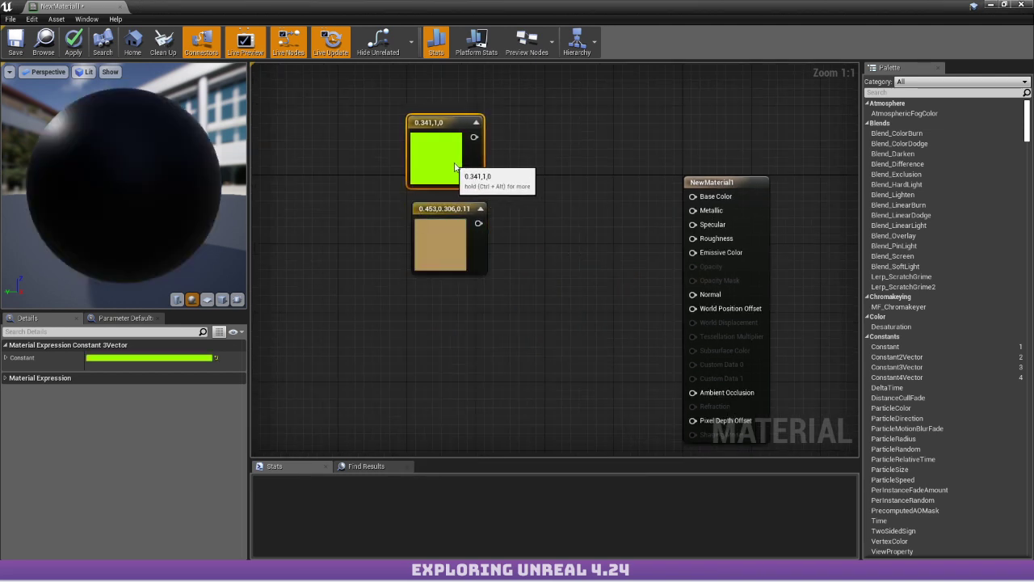
{"action": "left_click", "coordinate": [448, 234], "text": "ctrl"}
{"action": "left_click_drag", "start_coordinate": [448, 234], "coordinate": [349, 224]}
{"action": "left_click", "coordinate": [440, 207]}
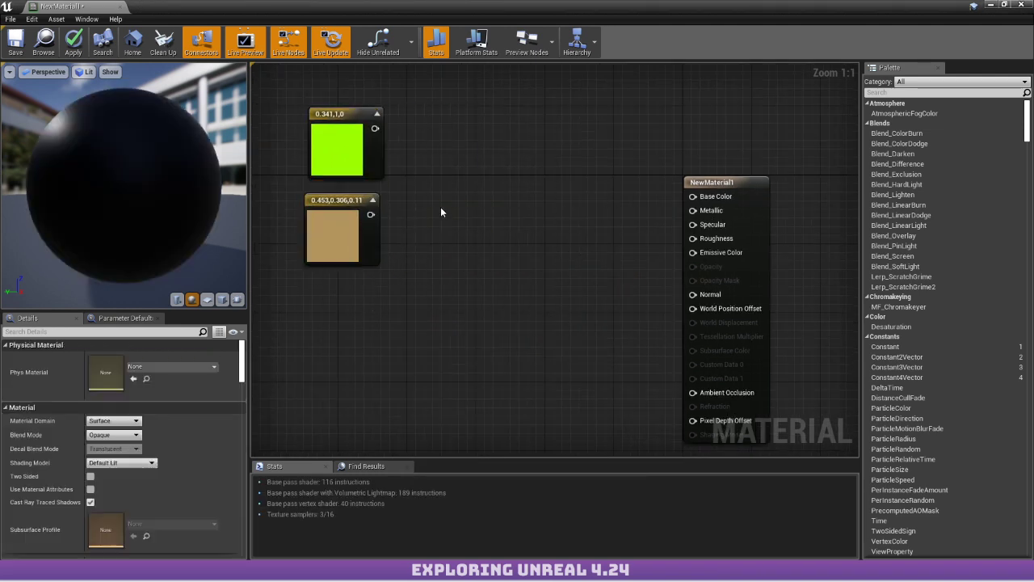
Add a LandscapeLayerBlend node and place it between the color nodes and the material output.
{"action": "right_click", "coordinate": [440, 206]}
{"action": "type", "text": "landscape"}
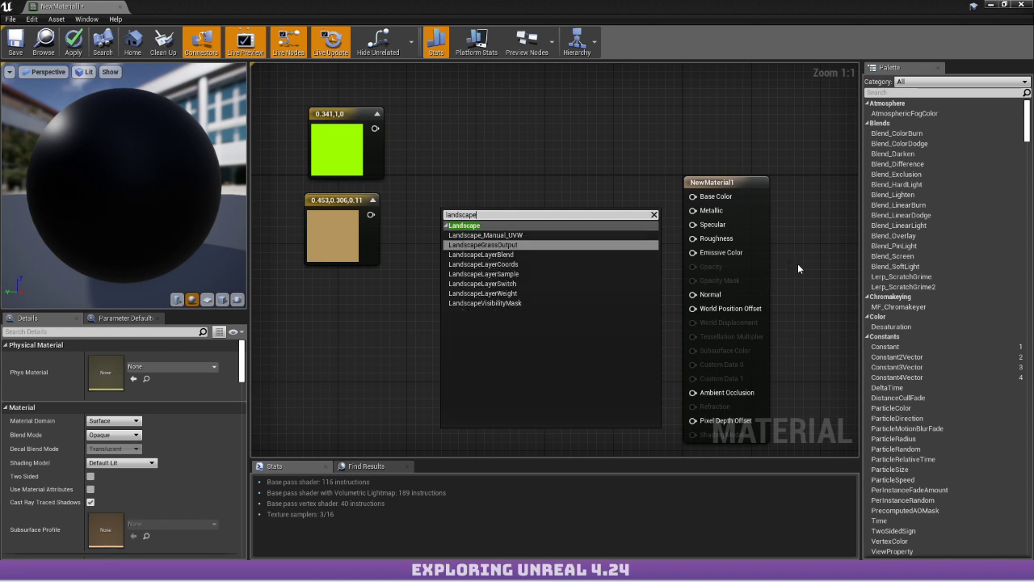
{"action": "key", "text": "Down"}
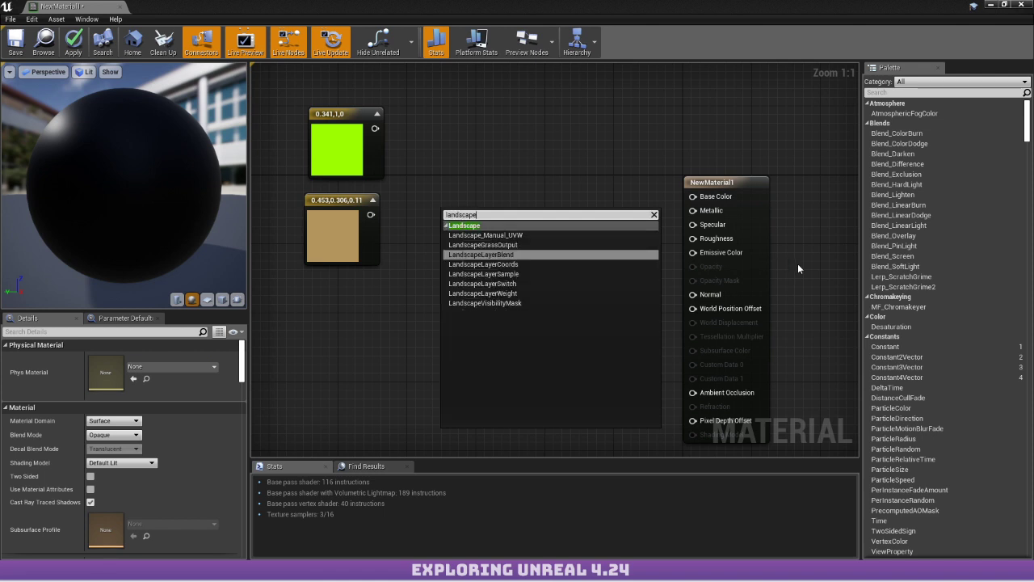
{"action": "key", "text": "Return"}
{"action": "left_click_drag", "start_coordinate": [466, 215], "coordinate": [500, 174]}
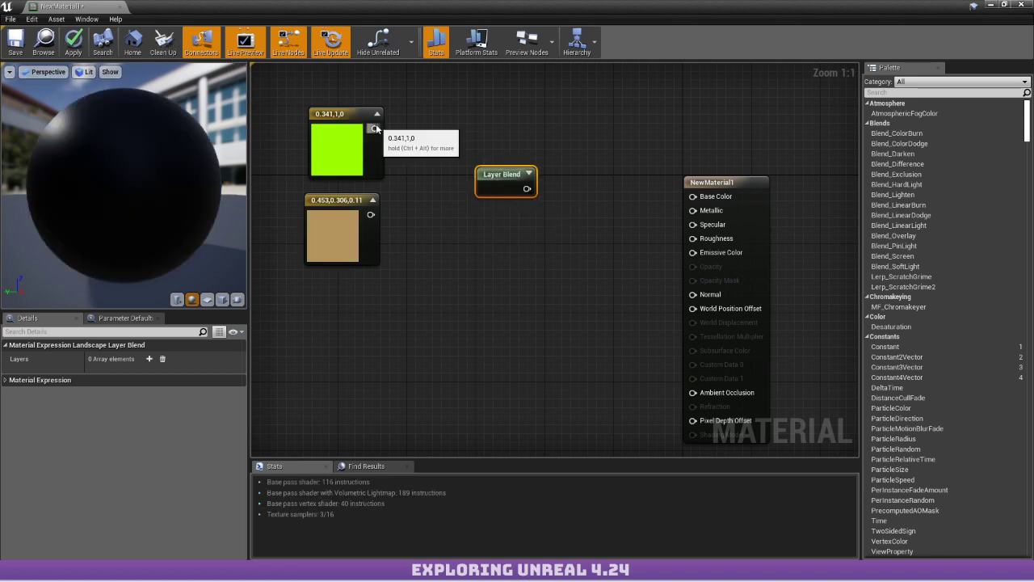
Add two layers to the Layer Blend node and expand the settings of layer 0.
{"action": "left_click", "coordinate": [149, 359]}
{"action": "left_click", "coordinate": [150, 358]}
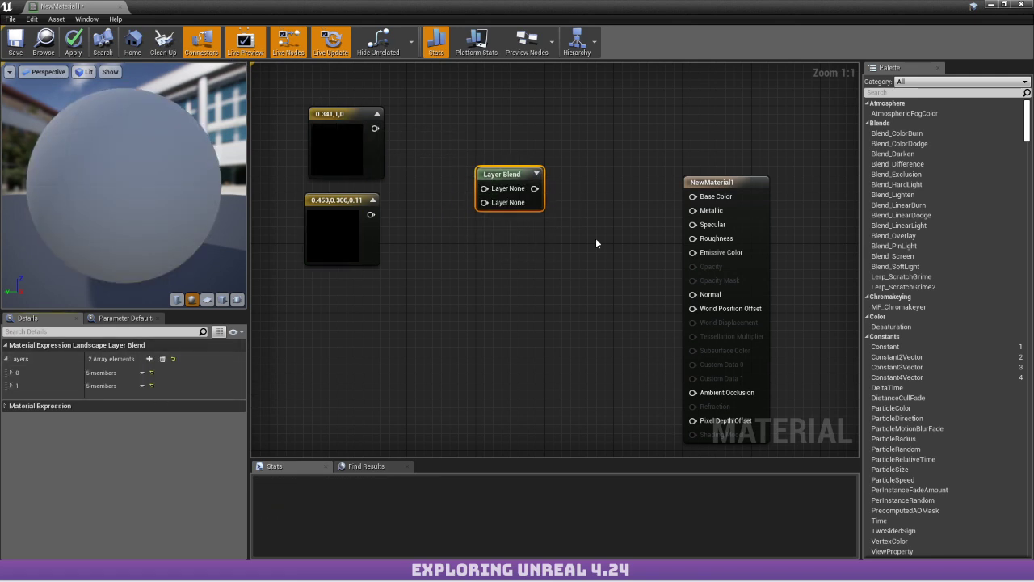
{"action": "left_click", "coordinate": [11, 373]}
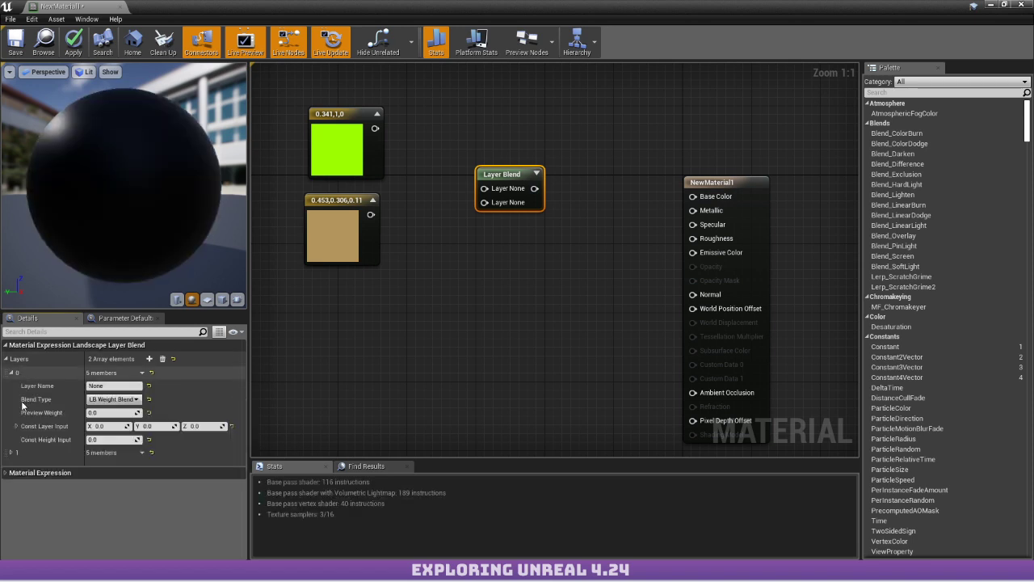
Name the Layer Blend node's layer 0 Grass and layer 1 Dirt.
{"action": "left_click", "coordinate": [11, 453]}
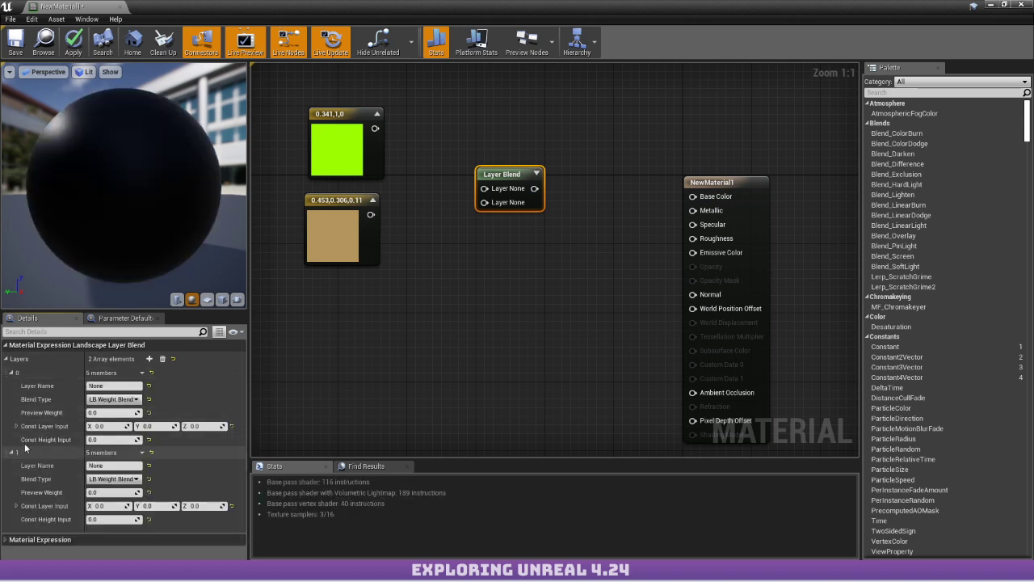
{"action": "left_click", "coordinate": [101, 386]}
{"action": "key", "text": "ctrl+a"}
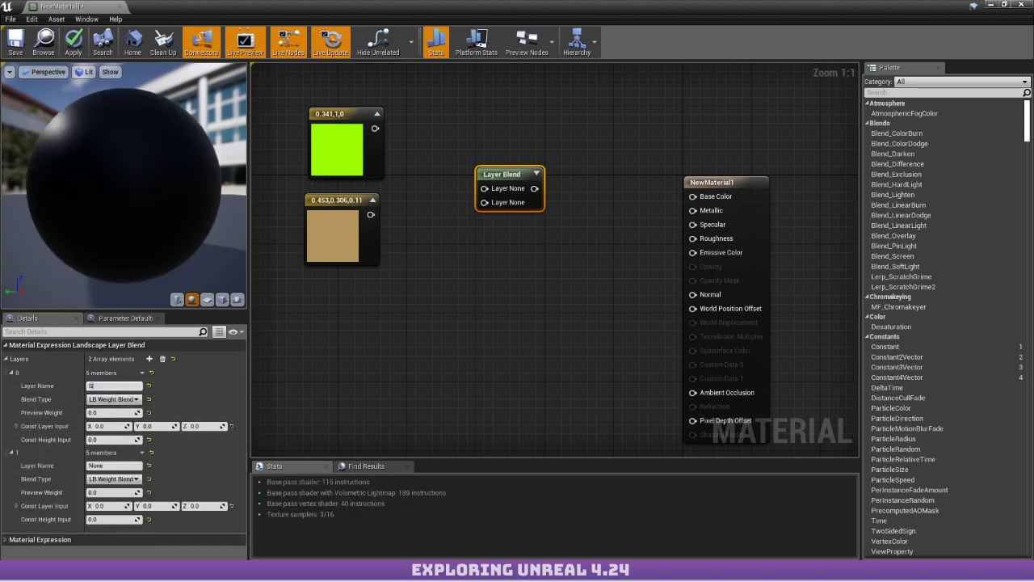
{"action": "key", "text": "Return"}
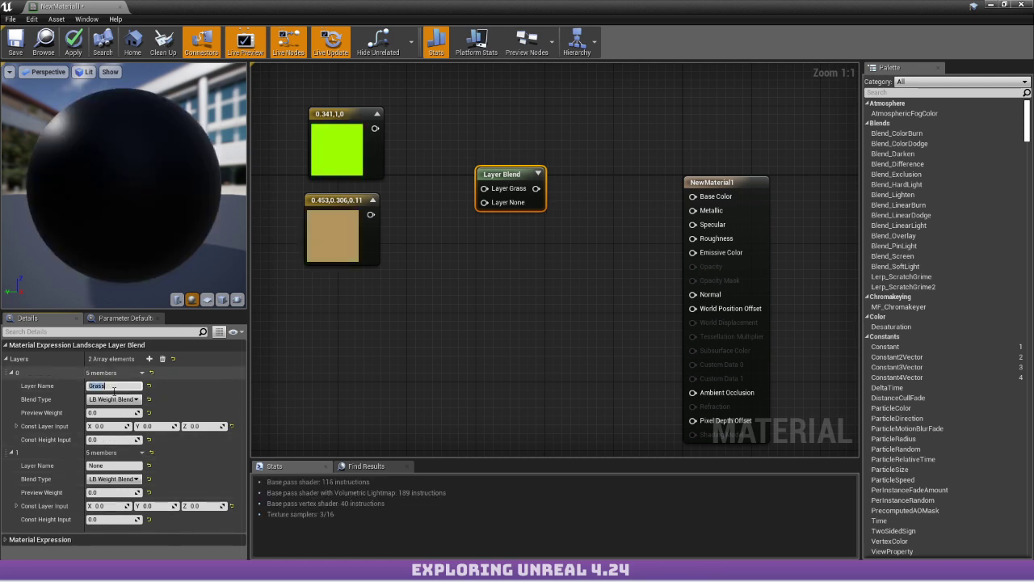
{"action": "left_click", "coordinate": [114, 466]}
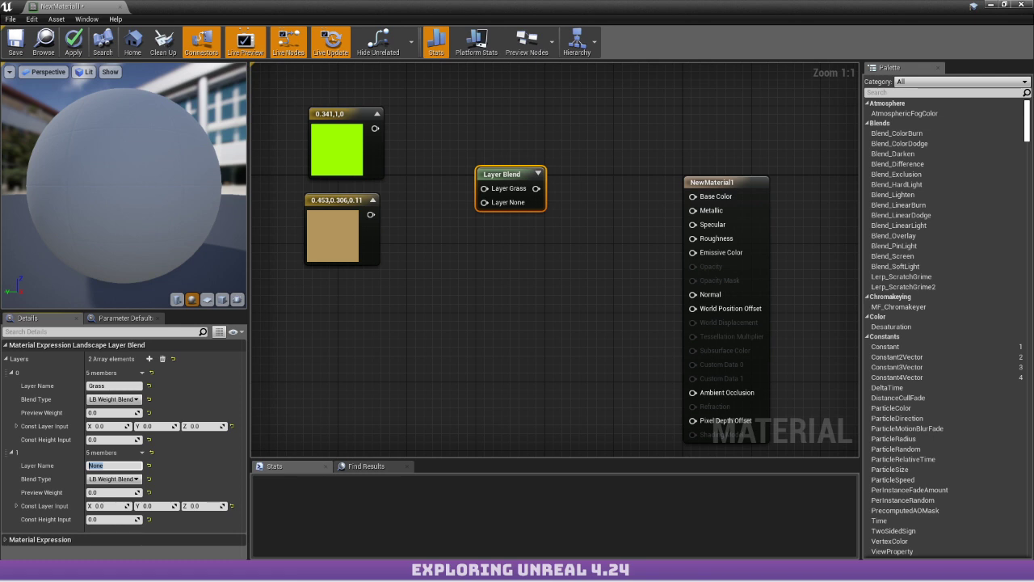
{"action": "type", "text": "Dirt"}
{"action": "key", "text": "Return"}
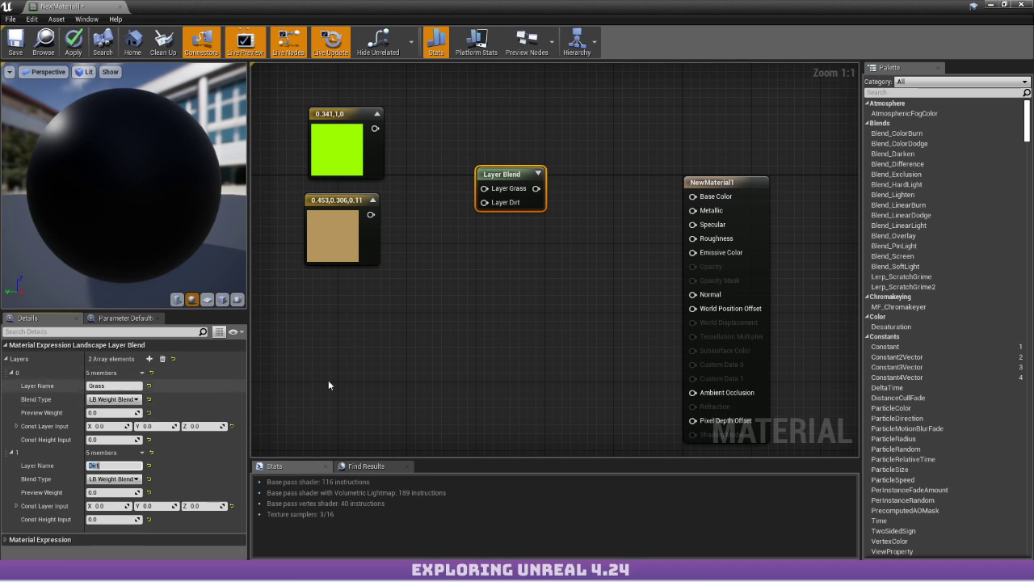
{"action": "left_click", "coordinate": [113, 399]}
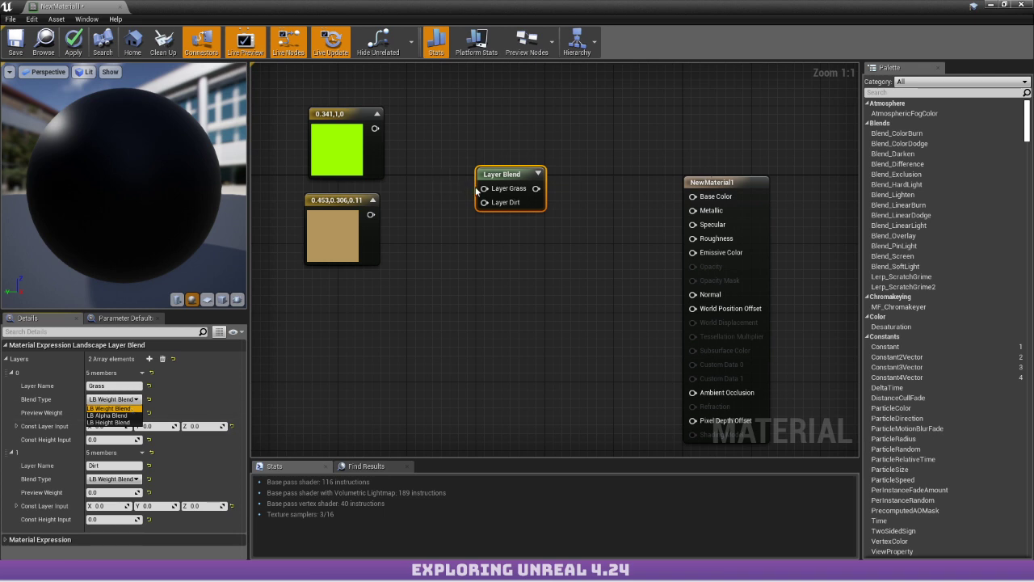
Connect the green color to Layer Grass, the brown to Layer Dirt and the blend to Base Color, and apply the material.
{"action": "left_click_drag", "start_coordinate": [484, 188], "coordinate": [371, 214]}
{"action": "right_click_drag", "start_coordinate": [579, 210], "coordinate": [480, 221]}
{"action": "left_click_drag", "start_coordinate": [436, 200], "coordinate": [593, 207]}
{"action": "left_click", "coordinate": [371, 259]}
{"action": "scroll", "coordinate": [614, 258], "scroll_direction": "down", "scroll_amount": 2}
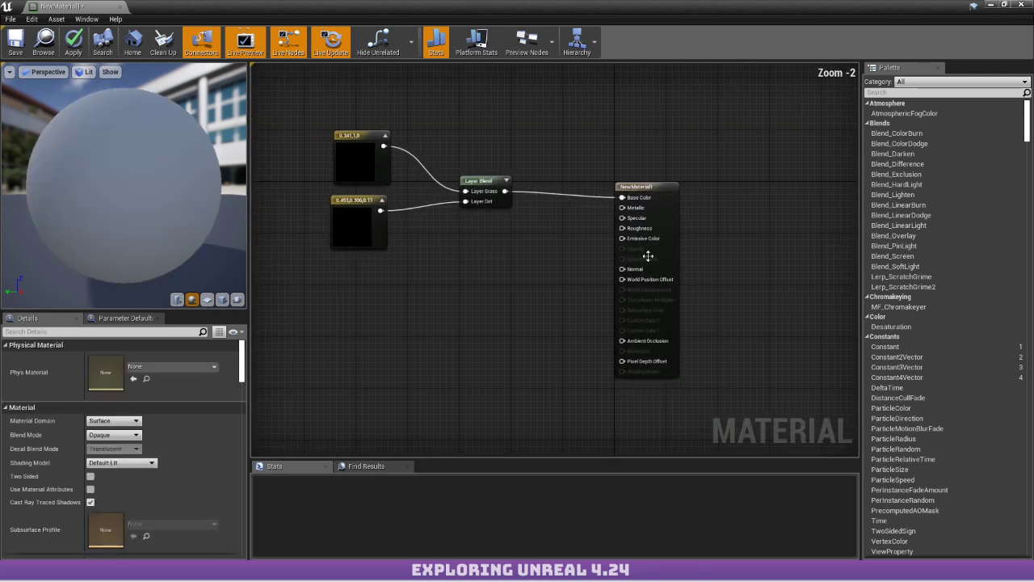
{"action": "right_click_drag", "start_coordinate": [354, 254], "coordinate": [443, 255]}
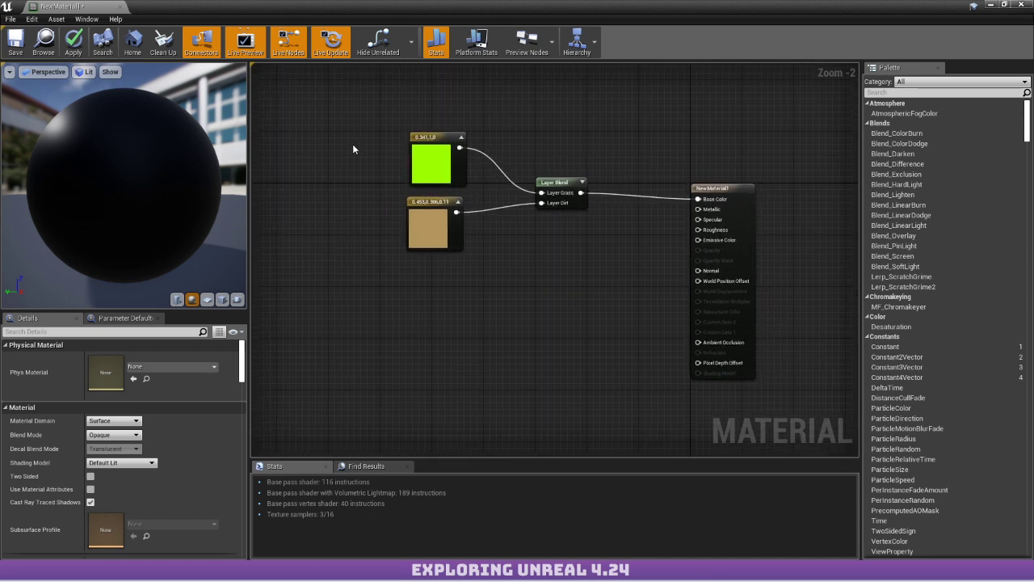
{"action": "left_click", "coordinate": [73, 40]}
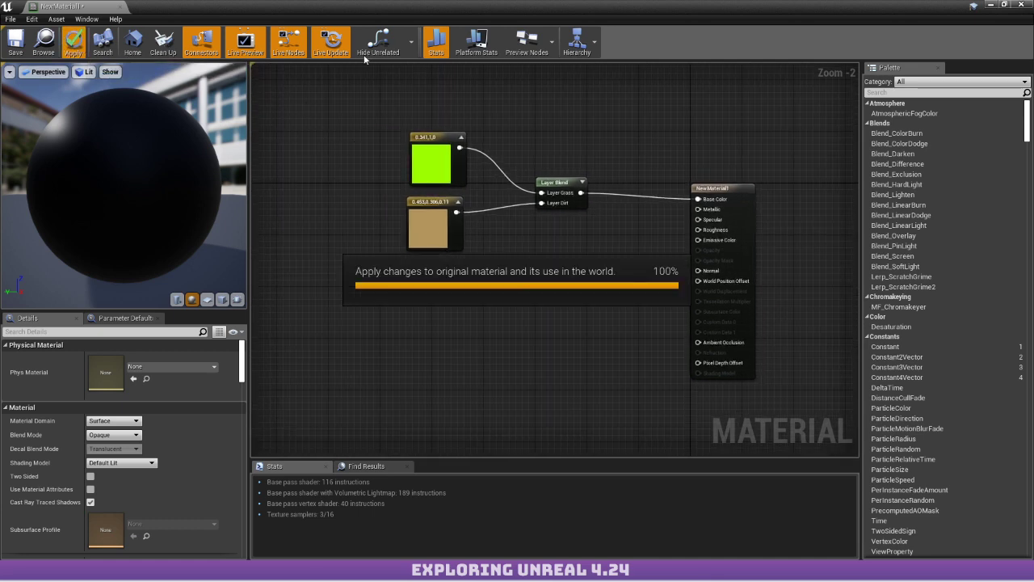
Rename the NewMaterial1 asset to LandScape_Aphixe and assign it as the landscape's Landscape Material.
{"action": "left_click_drag", "start_coordinate": [495, 5], "coordinate": [444, 105]}
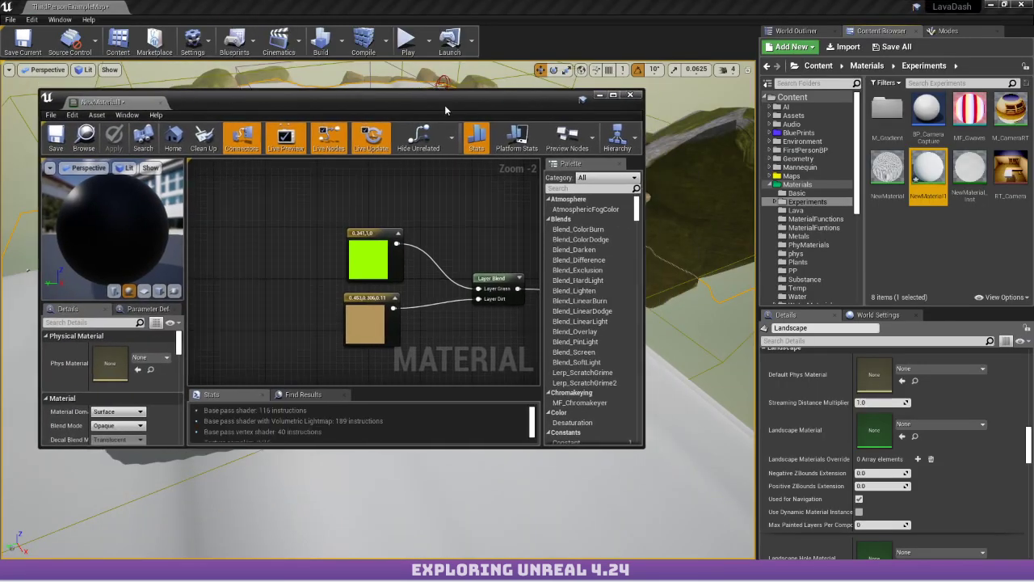
{"action": "right_click", "coordinate": [929, 169]}
{"action": "left_click", "coordinate": [953, 229]}
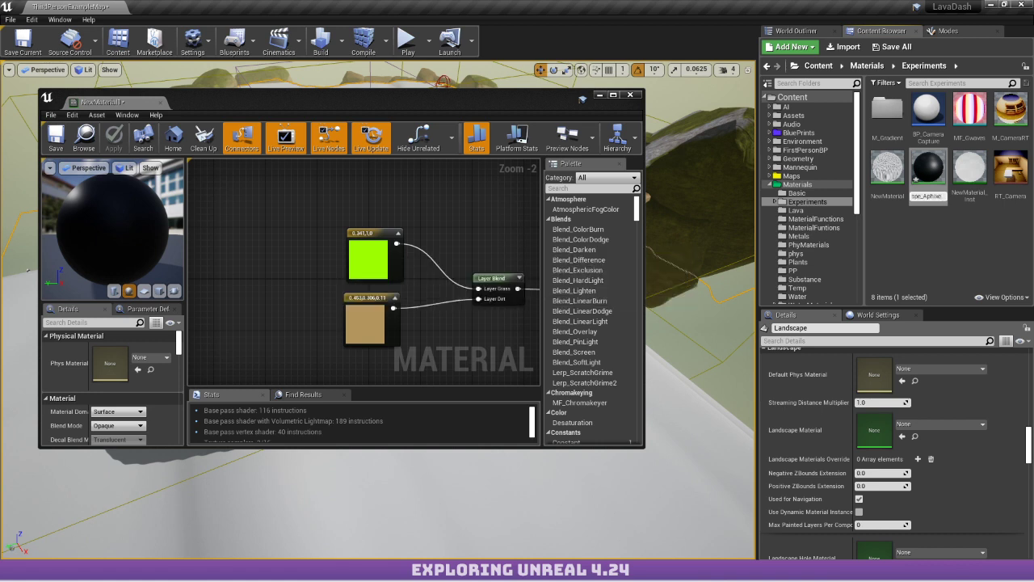
{"action": "key", "text": "Return"}
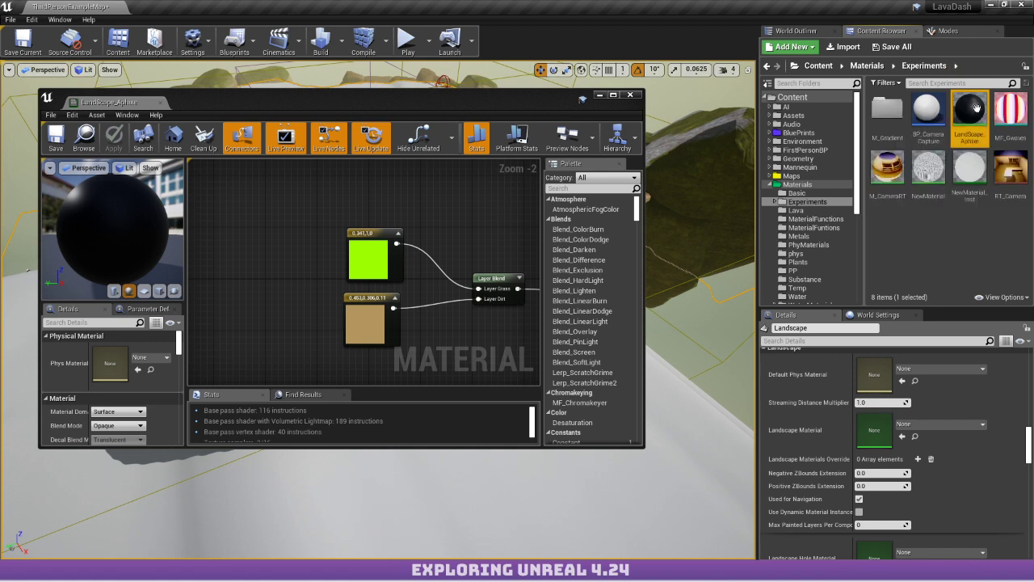
{"action": "left_click_drag", "start_coordinate": [967, 108], "coordinate": [832, 436]}
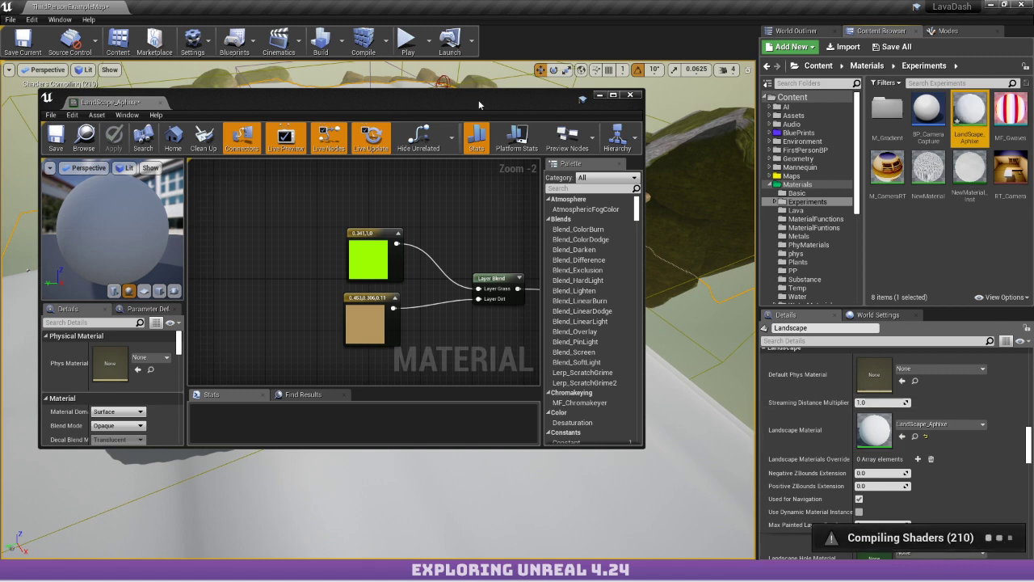
{"action": "left_click_drag", "start_coordinate": [478, 99], "coordinate": [0, 179]}
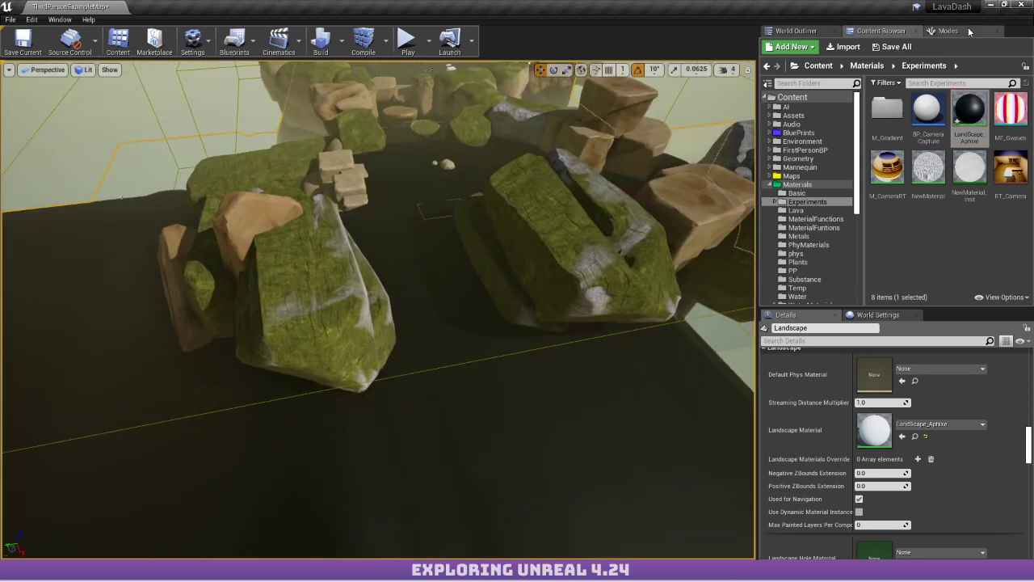
Switch to landscape paint mode and bring the target layers into view.
{"action": "left_click", "coordinate": [969, 30]}
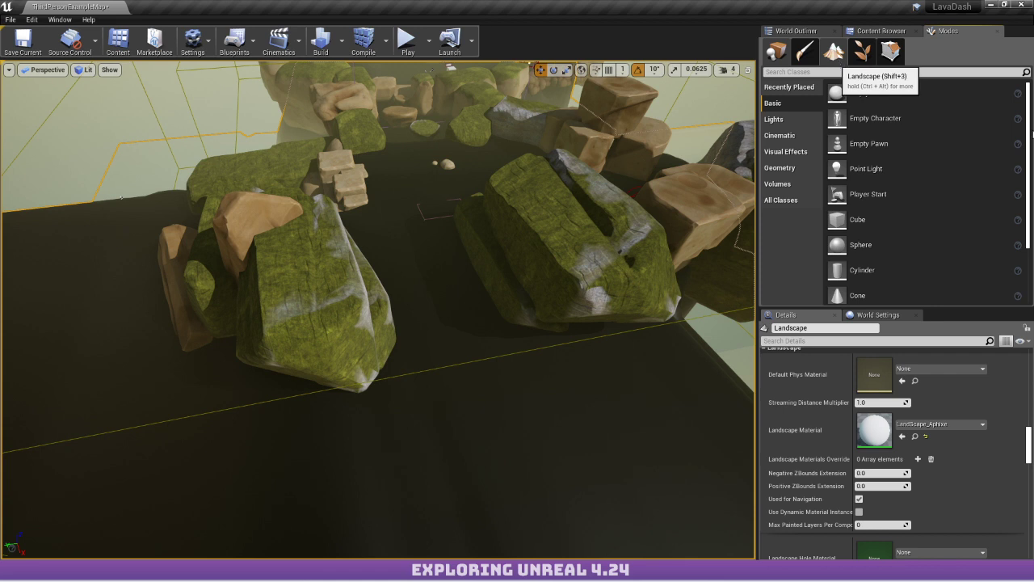
{"action": "left_click", "coordinate": [834, 53]}
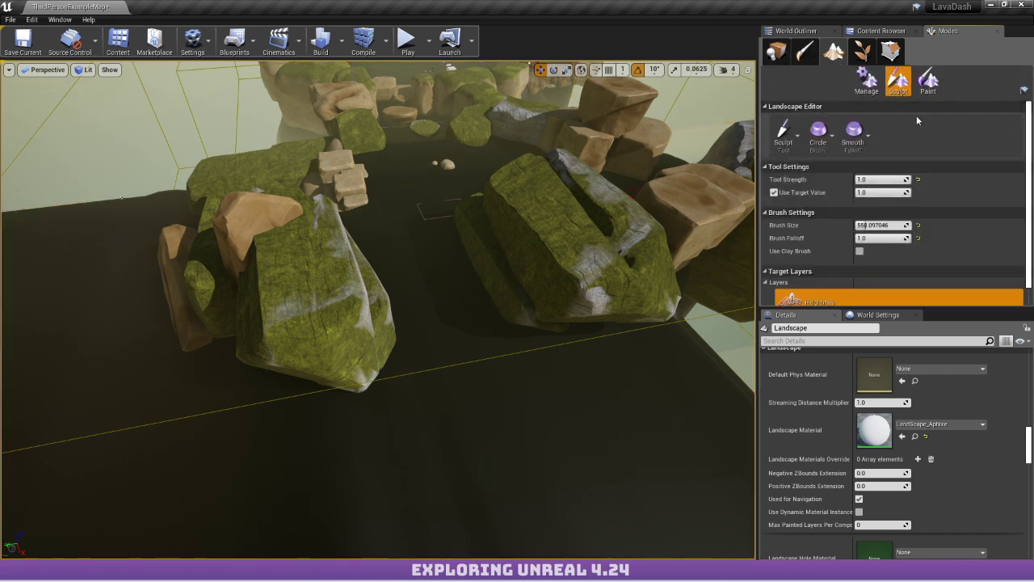
{"action": "left_click", "coordinate": [928, 81]}
{"action": "scroll", "coordinate": [977, 267], "scroll_direction": "down", "scroll_amount": 2}
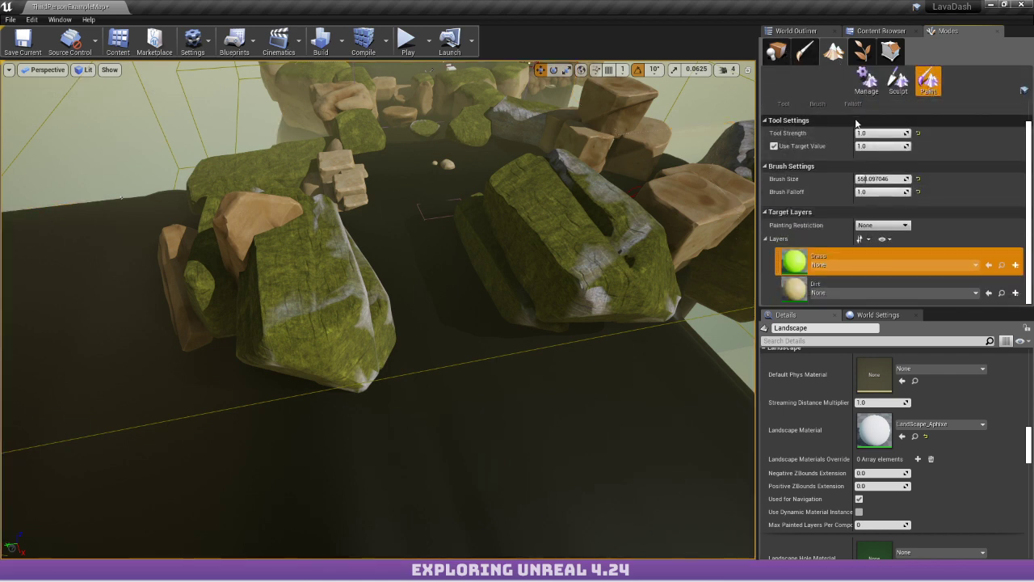
{"action": "left_click", "coordinate": [977, 265]}
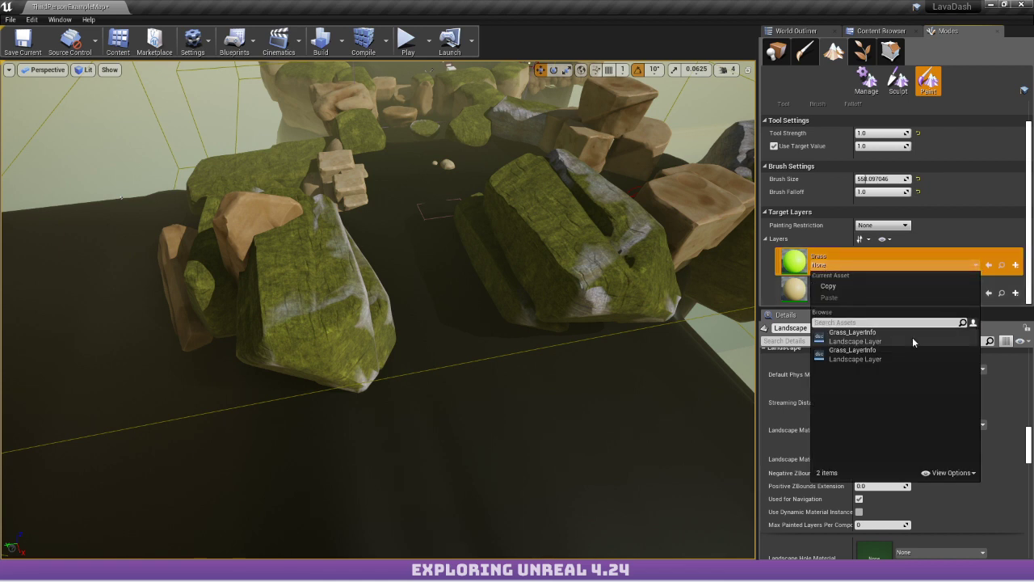
{"action": "left_click", "coordinate": [999, 189]}
{"action": "left_click", "coordinate": [973, 265]}
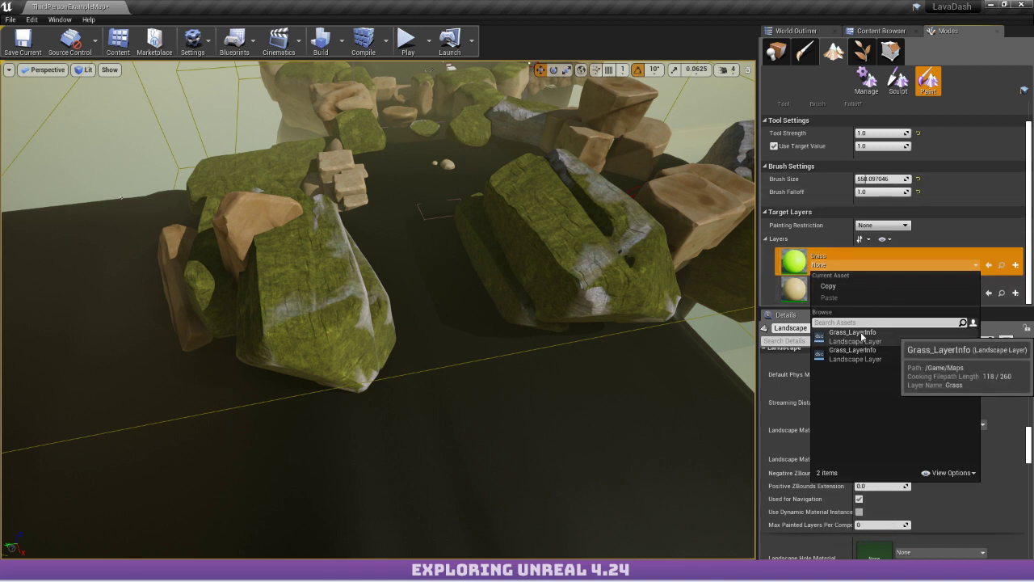
{"action": "left_click", "coordinate": [1021, 144]}
Create a weight-blended layer info named GrassNew_LayerInfo for the Grass layer in the ThirdPersonExampleMap_sharedassets folder.
{"action": "left_click", "coordinate": [1017, 268]}
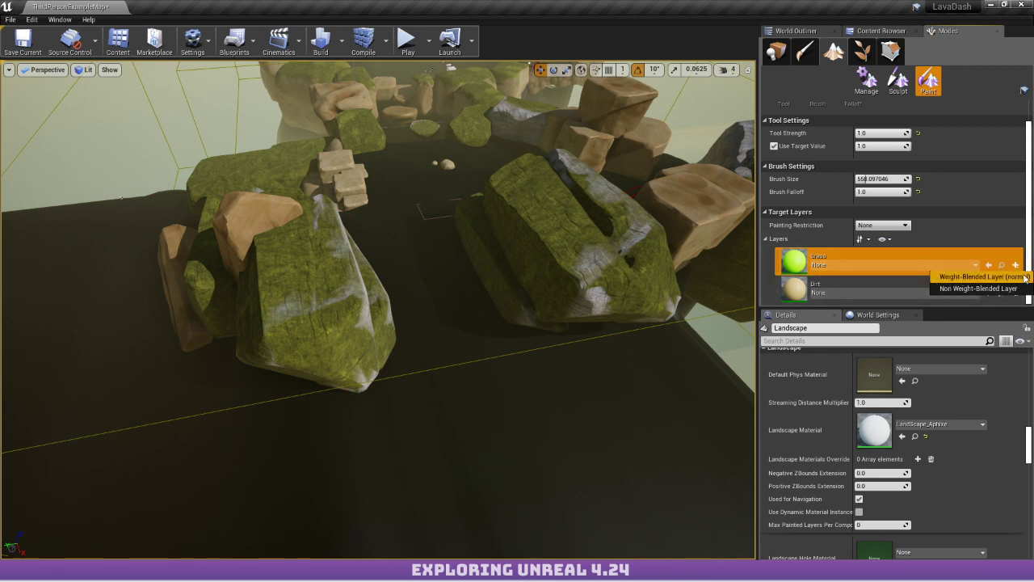
{"action": "left_click", "coordinate": [961, 277]}
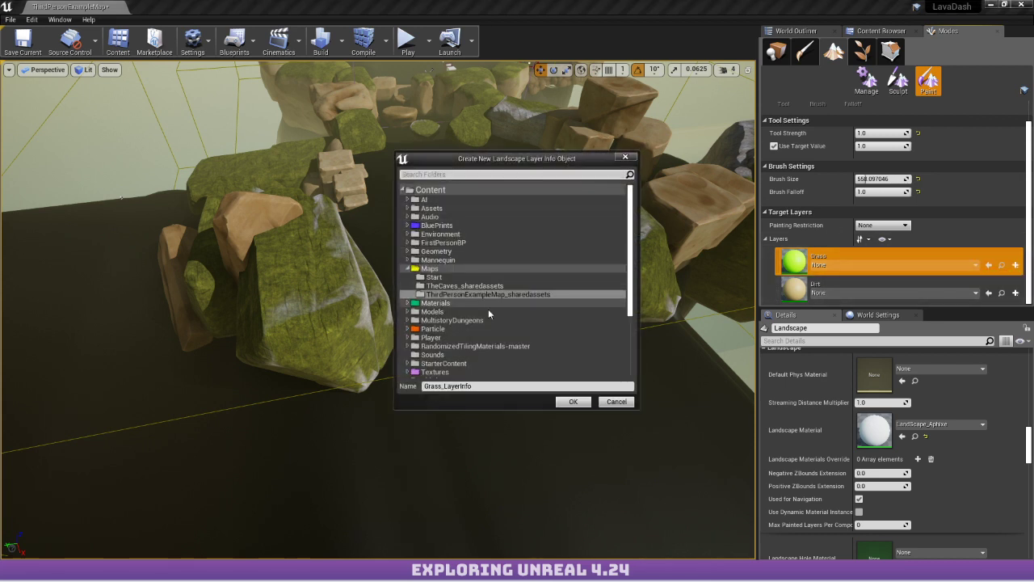
{"action": "left_click", "coordinate": [573, 402]}
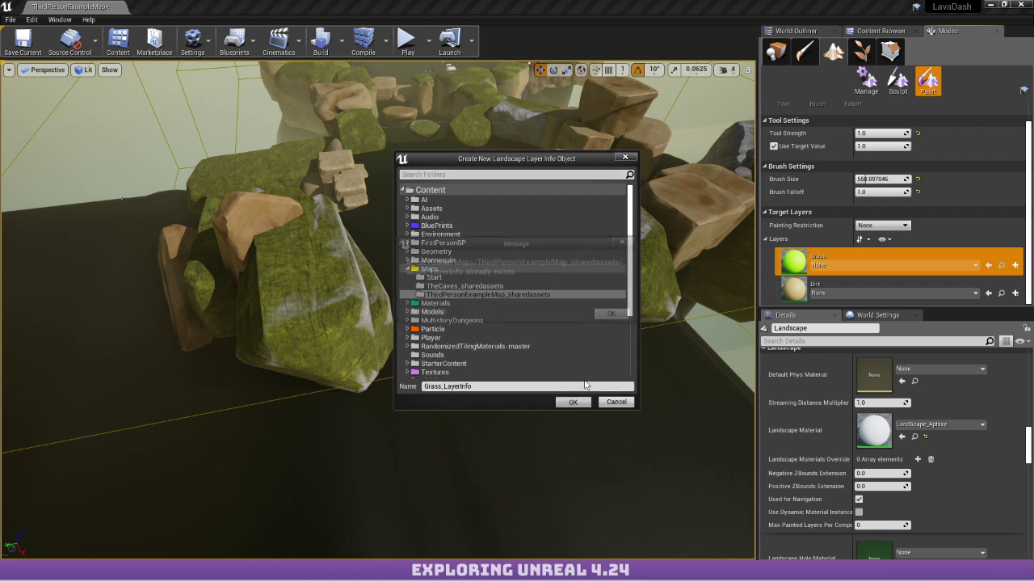
{"action": "left_click", "coordinate": [614, 315]}
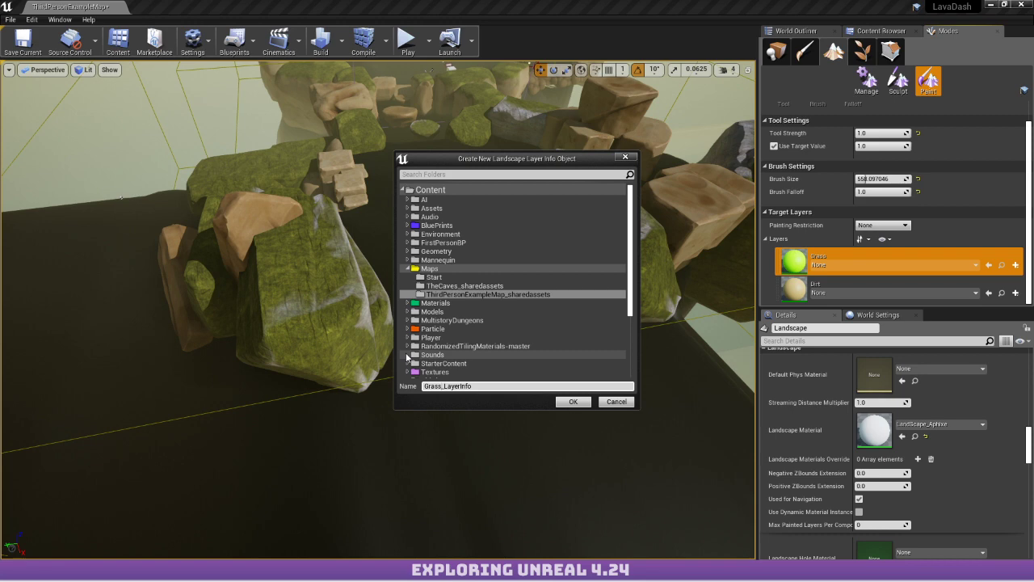
{"action": "left_click", "coordinate": [589, 401]}
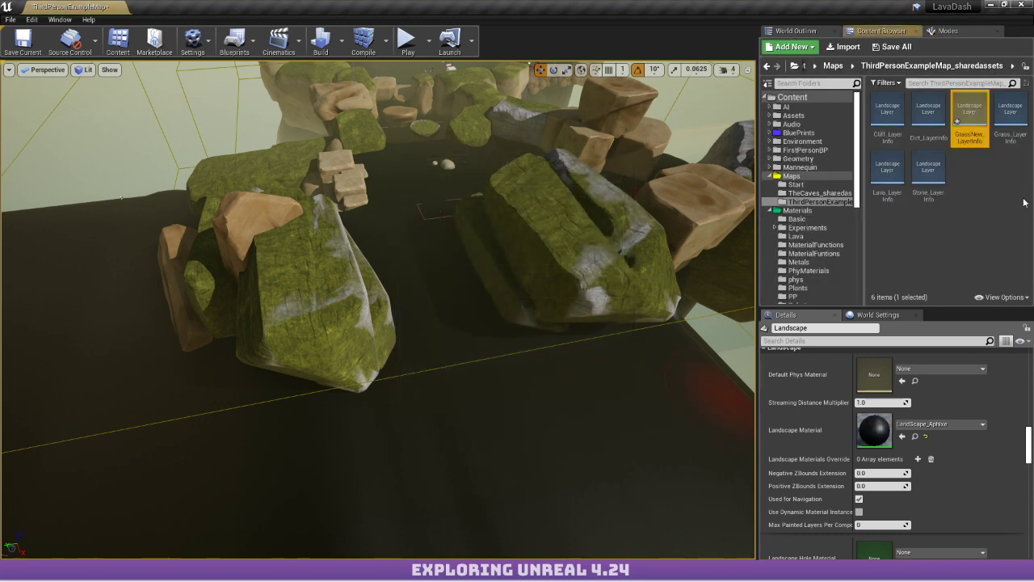
Create a weight-blended layer info named DirtNew_LayerInfo for the Dirt layer in the ThirdPersonExampleMap_sharedassets folder.
{"action": "left_click", "coordinate": [963, 33]}
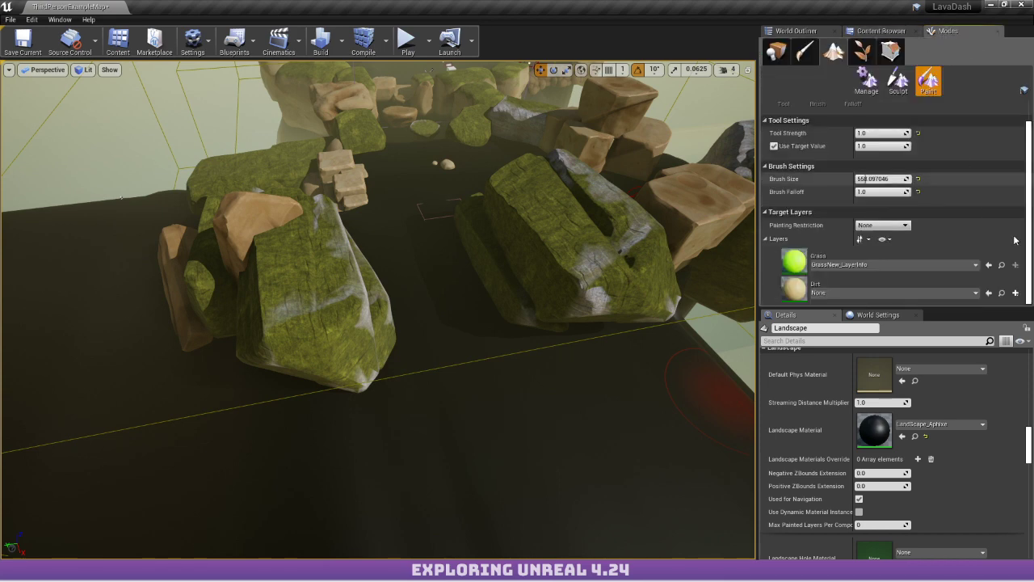
{"action": "left_click", "coordinate": [1015, 292]}
{"action": "left_click", "coordinate": [982, 304]}
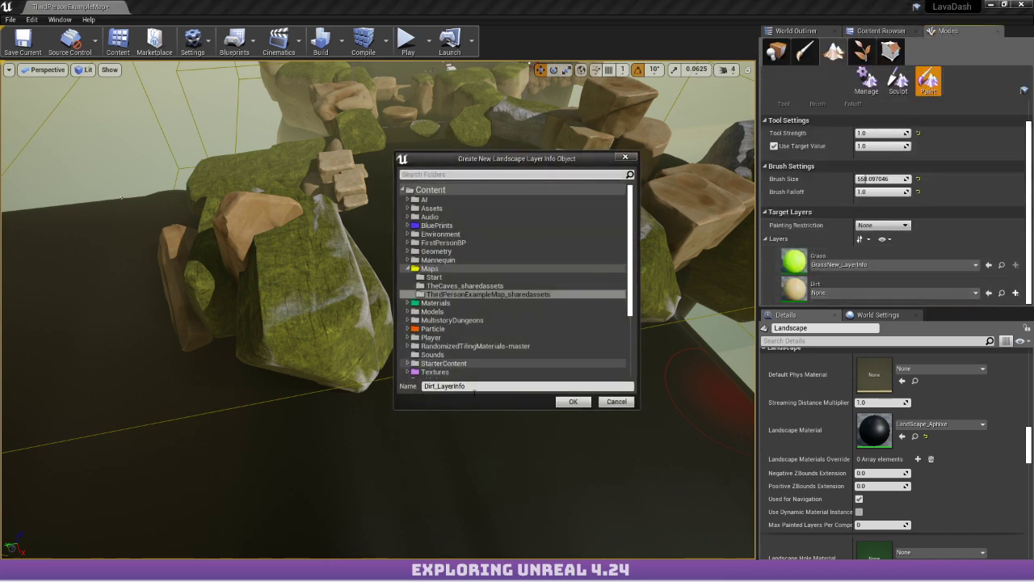
{"action": "left_click", "coordinate": [436, 386]}
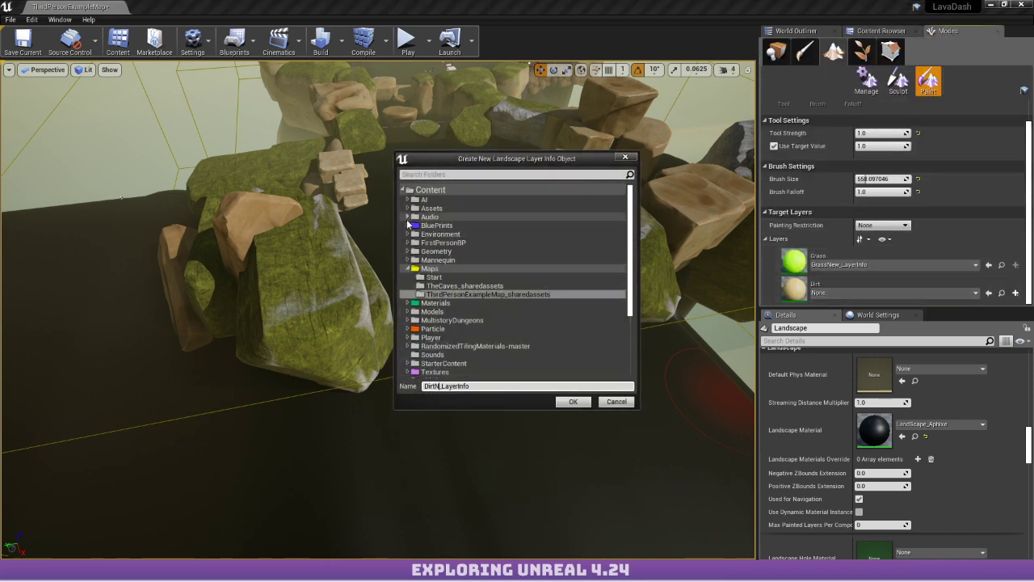
{"action": "type", "text": "New"}
{"action": "left_click", "coordinate": [576, 404]}
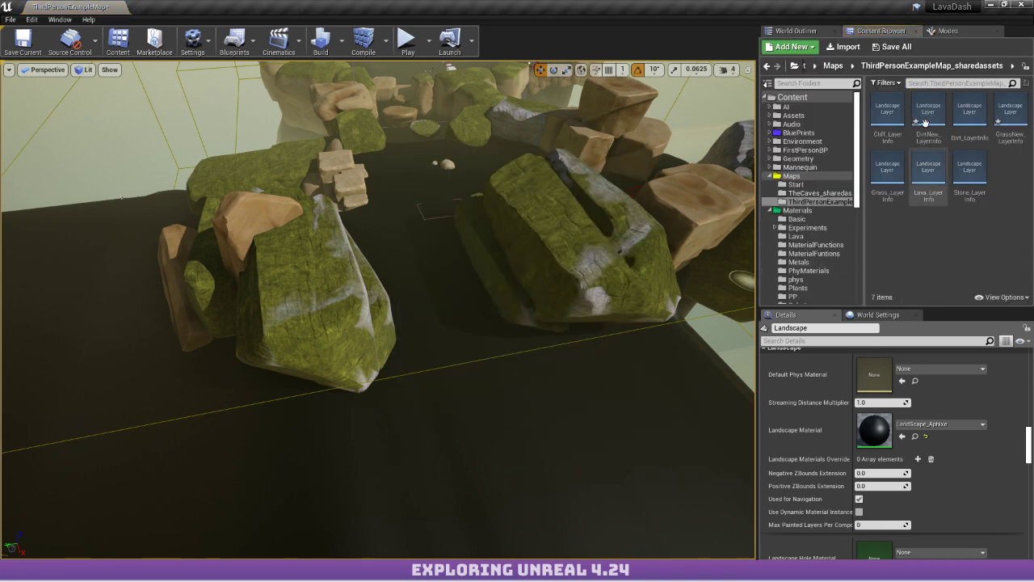
Paint the Grass layer over most of the open landscape surface in front of and beside the rocks.
{"action": "left_click", "coordinate": [947, 31]}
{"action": "left_click", "coordinate": [835, 259]}
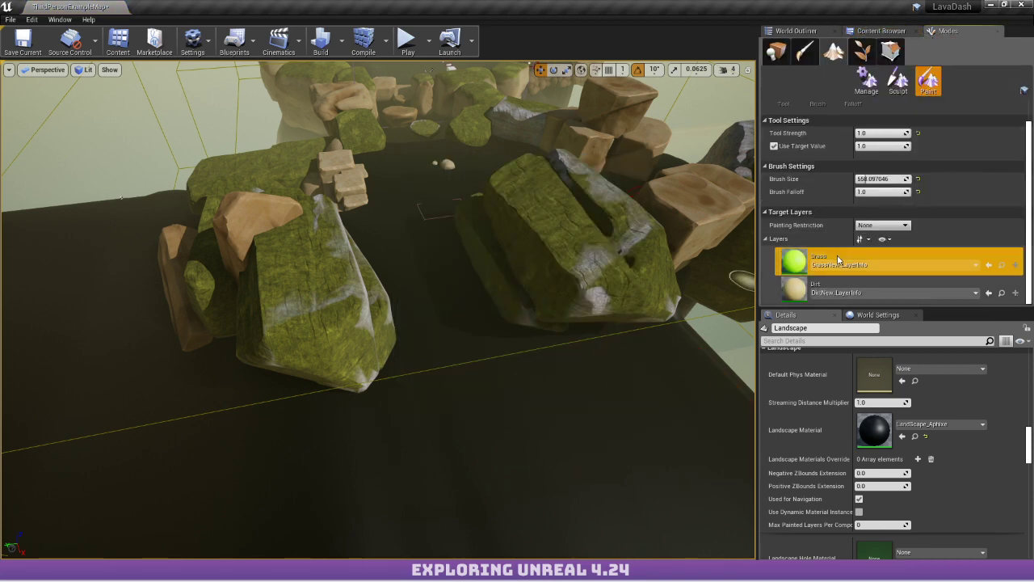
{"action": "right_click_drag", "start_coordinate": [497, 245], "coordinate": [557, 299]}
{"action": "right_click_drag", "start_coordinate": [448, 342], "coordinate": [447, 341]}
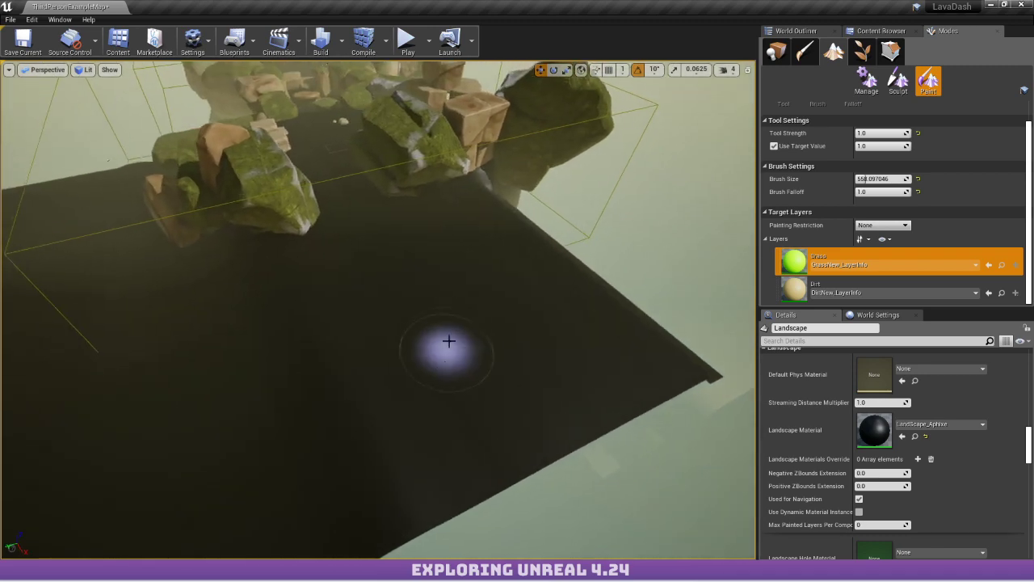
{"action": "left_click_drag", "start_coordinate": [420, 301], "coordinate": [448, 335]}
{"action": "mouse_move", "coordinate": [430, 314]}
{"action": "right_mouse_down"}
{"action": "mouse_move", "coordinate": [364, 218]}
{"action": "mouse_move", "coordinate": [371, 243]}
{"action": "mouse_move", "coordinate": [416, 247]}
{"action": "mouse_move", "coordinate": [428, 287]}
{"action": "mouse_move", "coordinate": [420, 311]}
{"action": "mouse_move", "coordinate": [438, 356]}
{"action": "mouse_move", "coordinate": [443, 339]}
{"action": "right_mouse_up"}
{"action": "scroll", "coordinate": [888, 267], "scroll_direction": "up", "scroll_amount": 2}
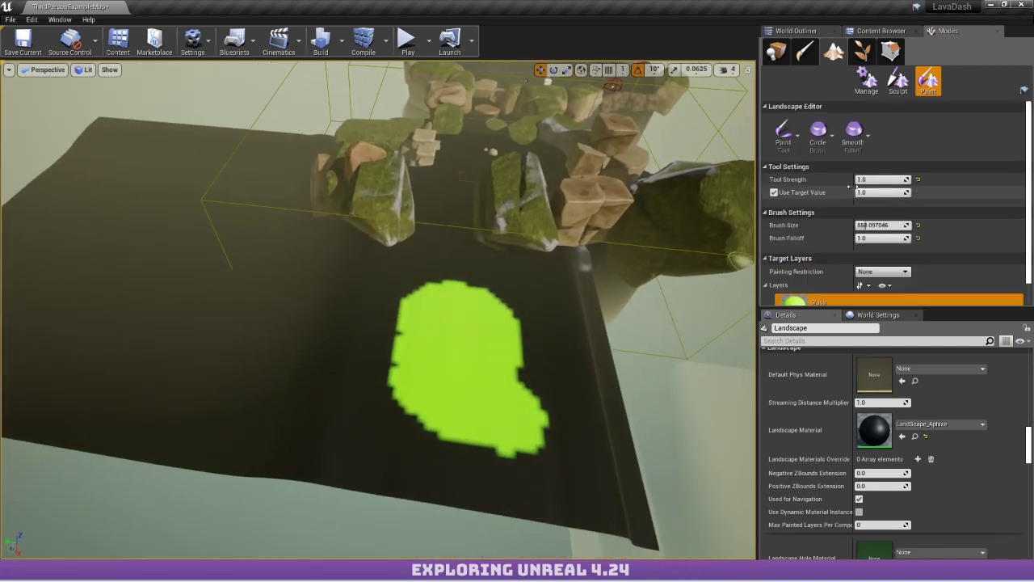
{"action": "scroll", "coordinate": [889, 266], "scroll_direction": "down", "scroll_amount": 2}
{"action": "mouse_move", "coordinate": [477, 311]}
{"action": "left_mouse_down"}
{"action": "mouse_move", "coordinate": [357, 191]}
{"action": "mouse_move", "coordinate": [477, 252]}
{"action": "left_mouse_up"}
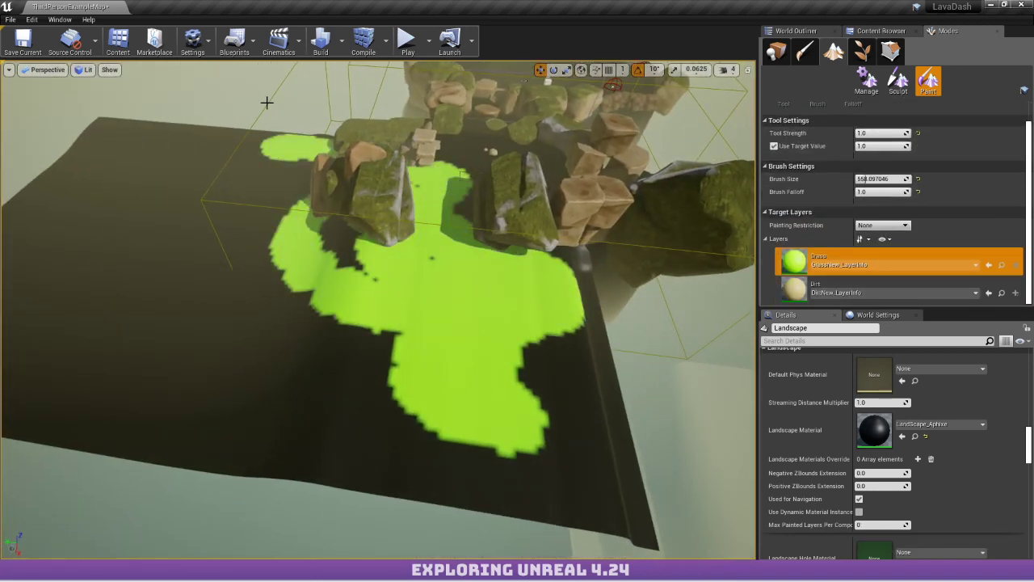
{"action": "mouse_move", "coordinate": [295, 152]}
{"action": "left_mouse_down"}
{"action": "mouse_move", "coordinate": [186, 166]}
{"action": "mouse_move", "coordinate": [77, 157]}
{"action": "left_mouse_up"}
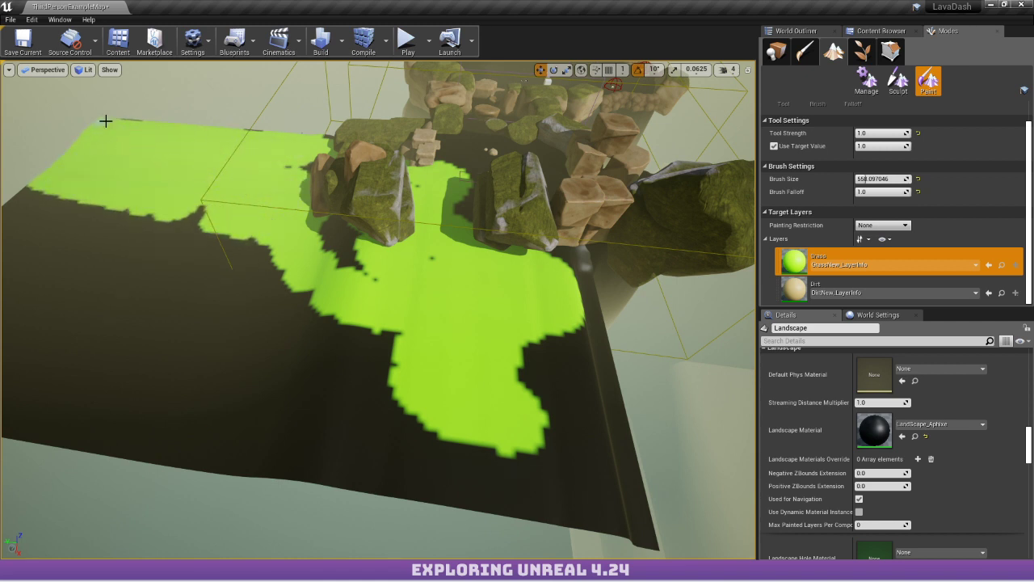
{"action": "left_click_drag", "start_coordinate": [272, 186], "coordinate": [252, 196]}
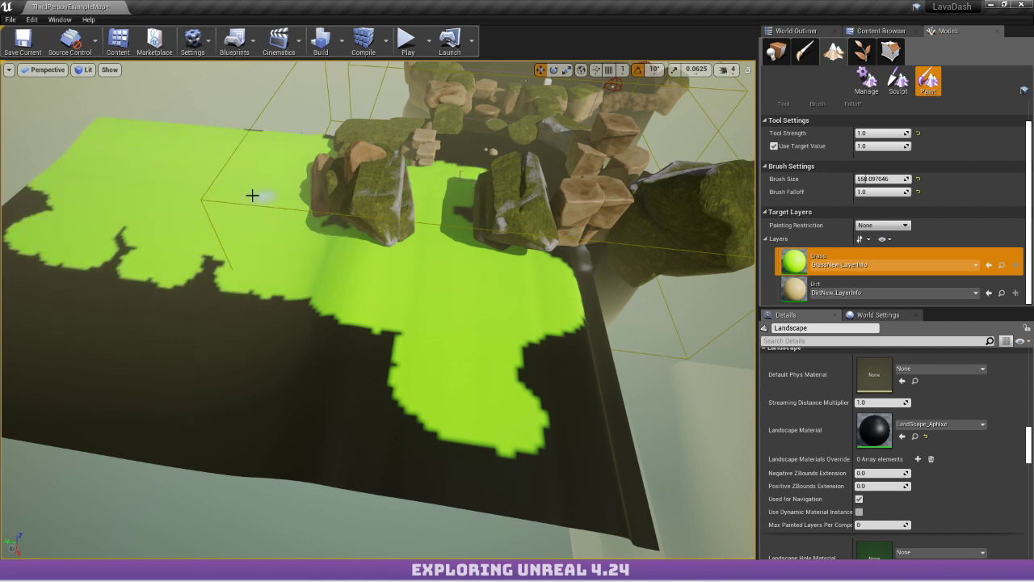
{"action": "mouse_move", "coordinate": [137, 239]}
{"action": "left_mouse_down"}
{"action": "mouse_move", "coordinate": [242, 291]}
{"action": "mouse_move", "coordinate": [447, 355]}
{"action": "mouse_move", "coordinate": [382, 415]}
{"action": "mouse_move", "coordinate": [551, 449]}
{"action": "left_mouse_up"}
{"action": "left_click_drag", "start_coordinate": [307, 233], "coordinate": [299, 439]}
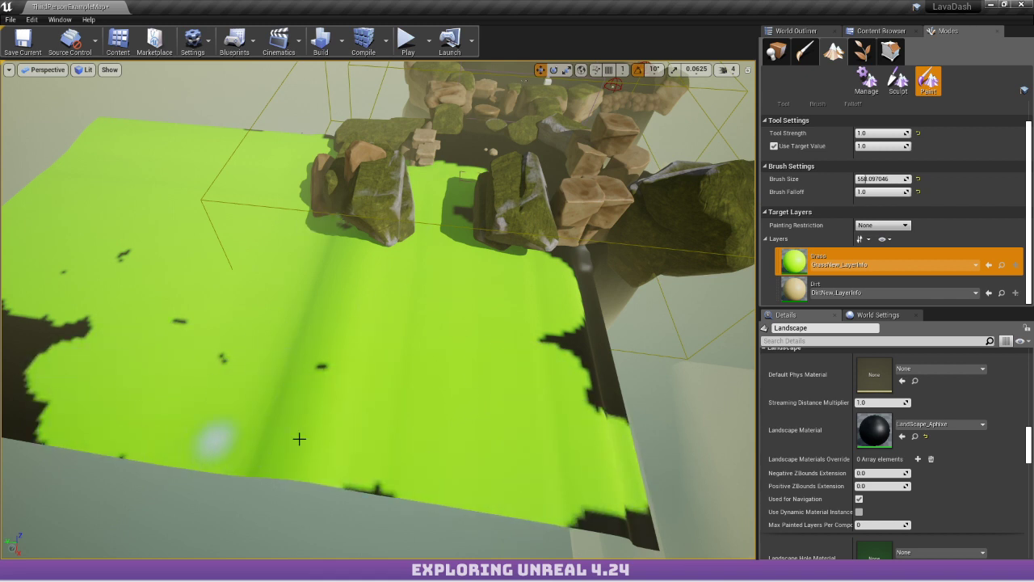
Paint a large rounded patch of the Dirt layer onto the grass in front of the mossy rocks.
{"action": "left_click", "coordinate": [868, 283]}
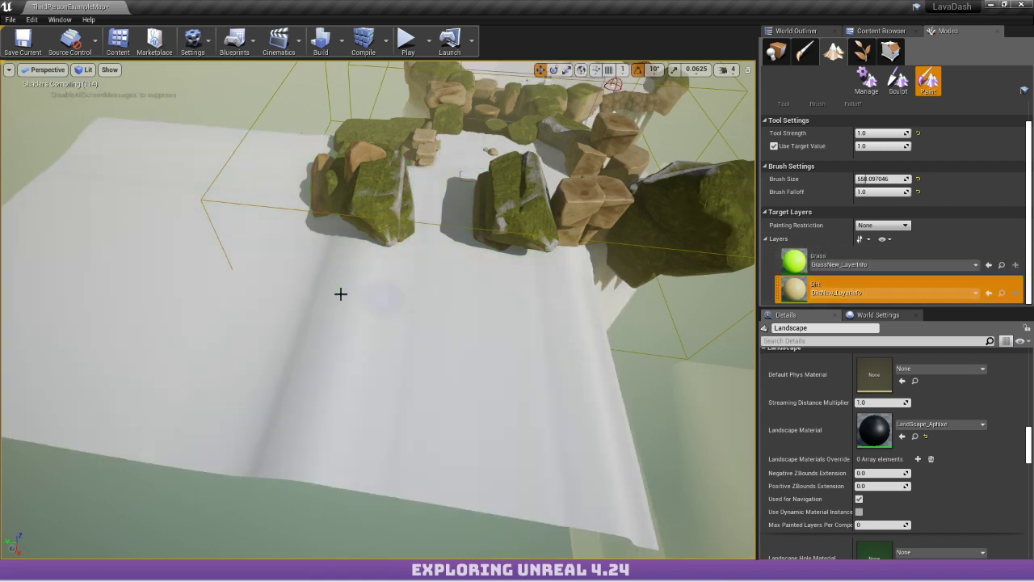
{"action": "key", "text": "w"}
{"action": "right_click_drag", "start_coordinate": [532, 213], "coordinate": [564, 241]}
{"action": "key", "text": "s"}
{"action": "key", "text": "w"}
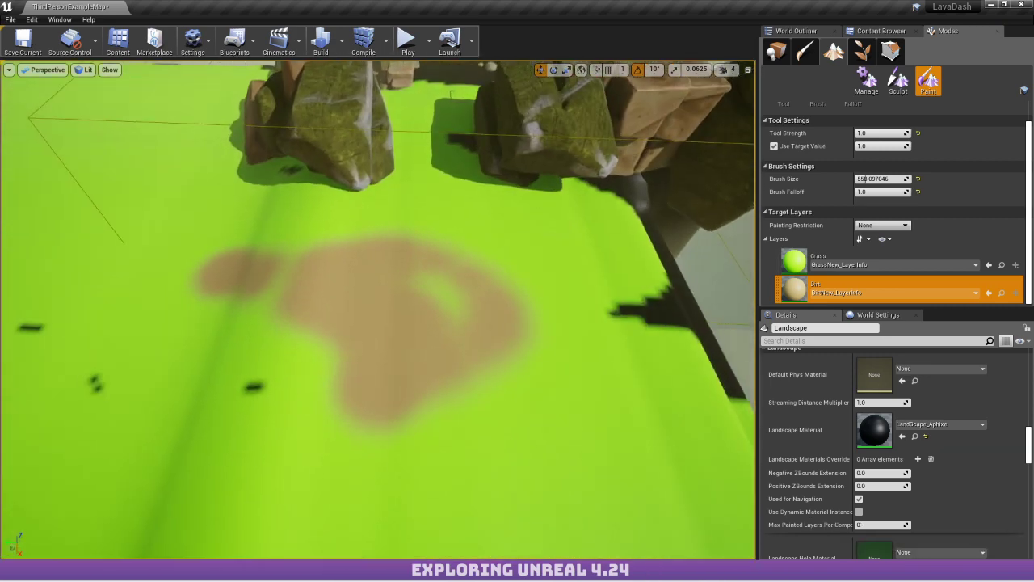
{"action": "mouse_move", "coordinate": [460, 307]}
{"action": "left_mouse_down"}
{"action": "mouse_move", "coordinate": [475, 270]}
{"action": "mouse_move", "coordinate": [428, 370]}
{"action": "mouse_move", "coordinate": [445, 390]}
{"action": "mouse_move", "coordinate": [587, 337]}
{"action": "left_mouse_up"}
{"action": "mouse_move", "coordinate": [586, 336]}
{"action": "right_mouse_down"}
{"action": "mouse_move", "coordinate": [533, 315]}
{"action": "mouse_move", "coordinate": [517, 339]}
{"action": "mouse_move", "coordinate": [557, 363]}
{"action": "mouse_move", "coordinate": [517, 283]}
{"action": "mouse_move", "coordinate": [449, 198]}
{"action": "right_mouse_up"}
{"action": "key", "text": "s"}
{"action": "mouse_move", "coordinate": [426, 344]}
{"action": "left_mouse_down"}
{"action": "mouse_move", "coordinate": [372, 404]}
{"action": "mouse_move", "coordinate": [371, 304]}
{"action": "left_mouse_up"}
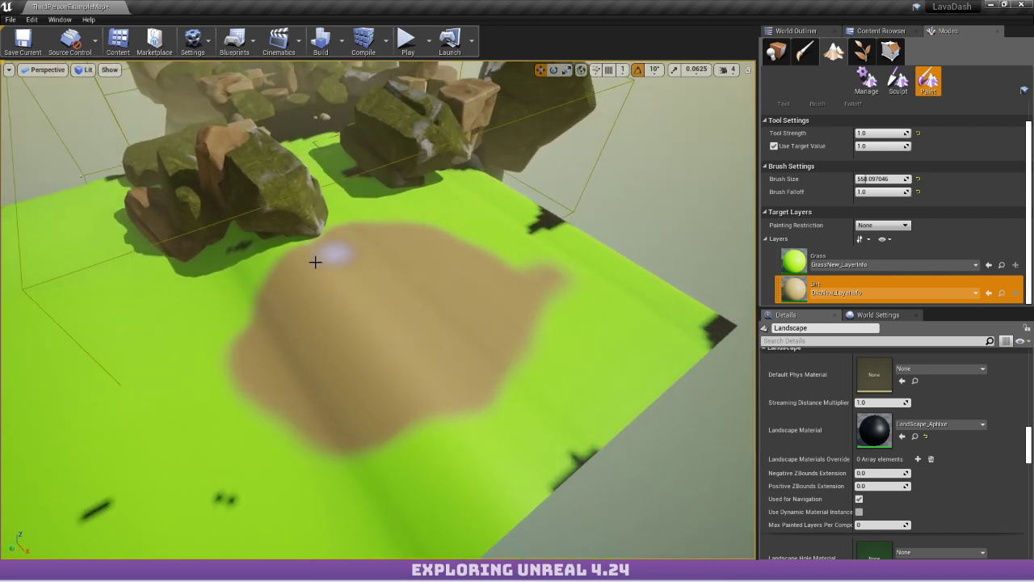
{"action": "mouse_move", "coordinate": [316, 260]}
{"action": "left_mouse_down"}
{"action": "mouse_move", "coordinate": [307, 416]}
{"action": "mouse_move", "coordinate": [541, 309]}
{"action": "mouse_move", "coordinate": [333, 228]}
{"action": "left_mouse_up"}
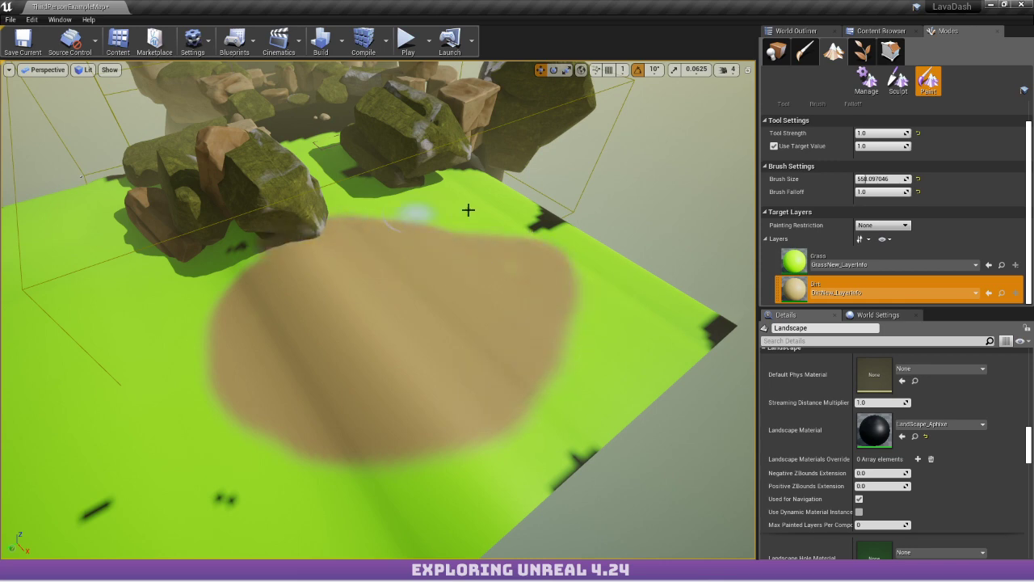
{"action": "mouse_move", "coordinate": [468, 210]}
{"action": "right_mouse_down"}
{"action": "mouse_move", "coordinate": [487, 247]}
{"action": "mouse_move", "coordinate": [521, 213]}
{"action": "mouse_move", "coordinate": [551, 215]}
{"action": "mouse_move", "coordinate": [630, 182]}
{"action": "mouse_move", "coordinate": [487, 221]}
{"action": "right_mouse_up"}
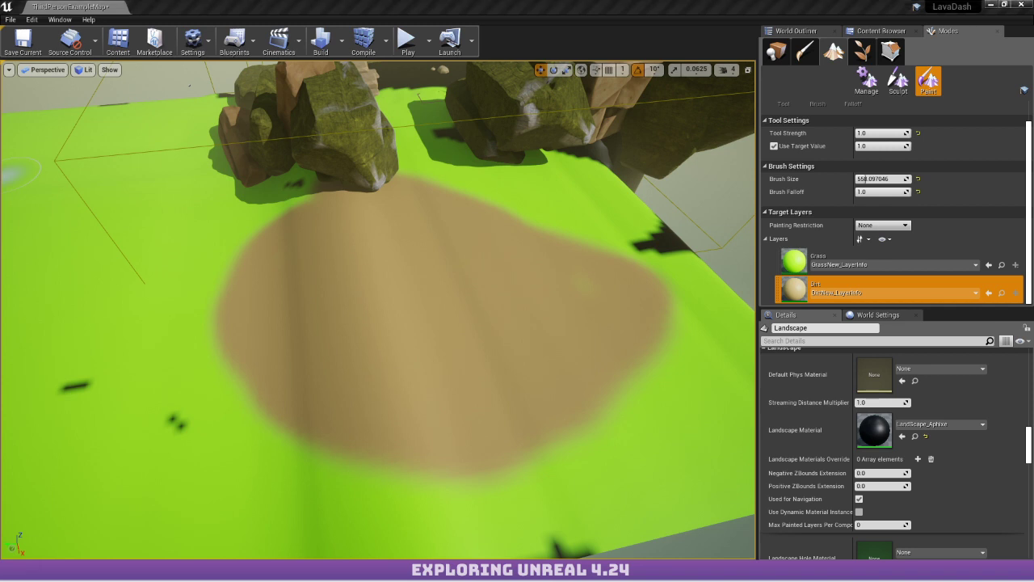
{"action": "right_click_drag", "start_coordinate": [539, 277], "coordinate": [467, 334]}
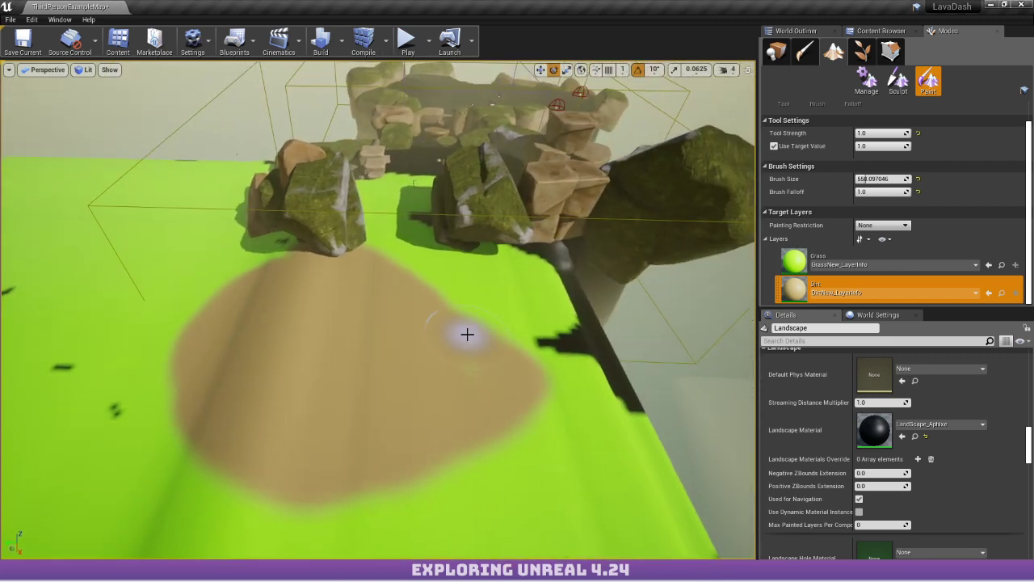
Open the LandScape_Aphixe landscape material for editing and browse the project content to the Textures/Tiled folder.
{"action": "double_click", "coordinate": [873, 430]}
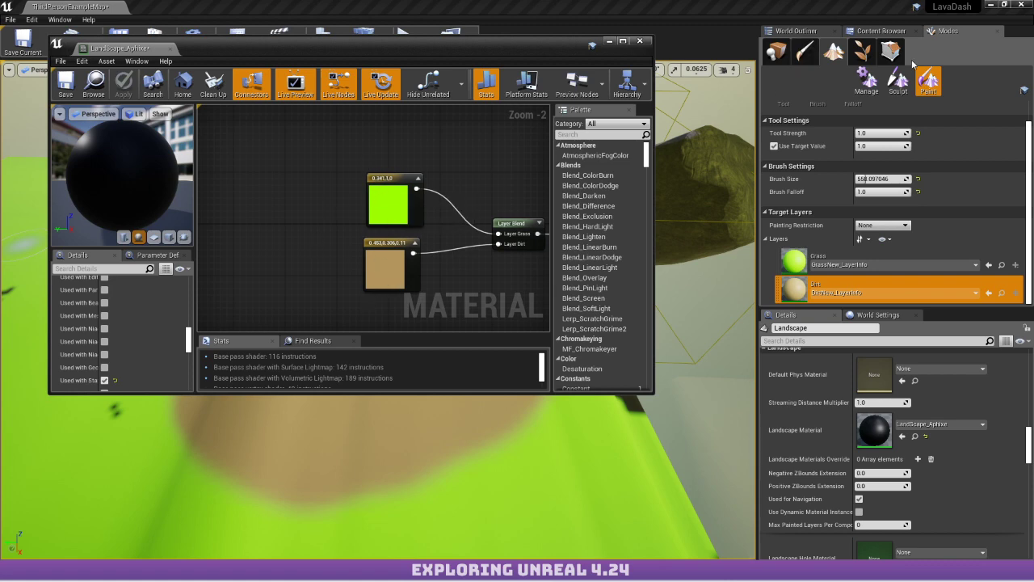
{"action": "left_click", "coordinate": [776, 50]}
{"action": "left_click", "coordinate": [818, 31]}
{"action": "left_click", "coordinate": [877, 33]}
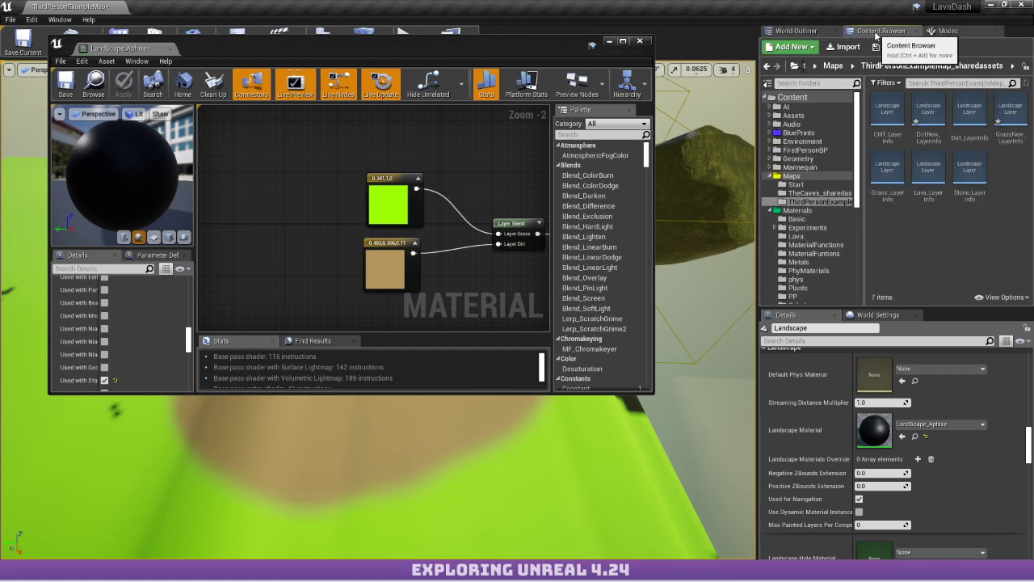
{"action": "scroll", "coordinate": [824, 218], "scroll_direction": "down", "scroll_amount": 3}
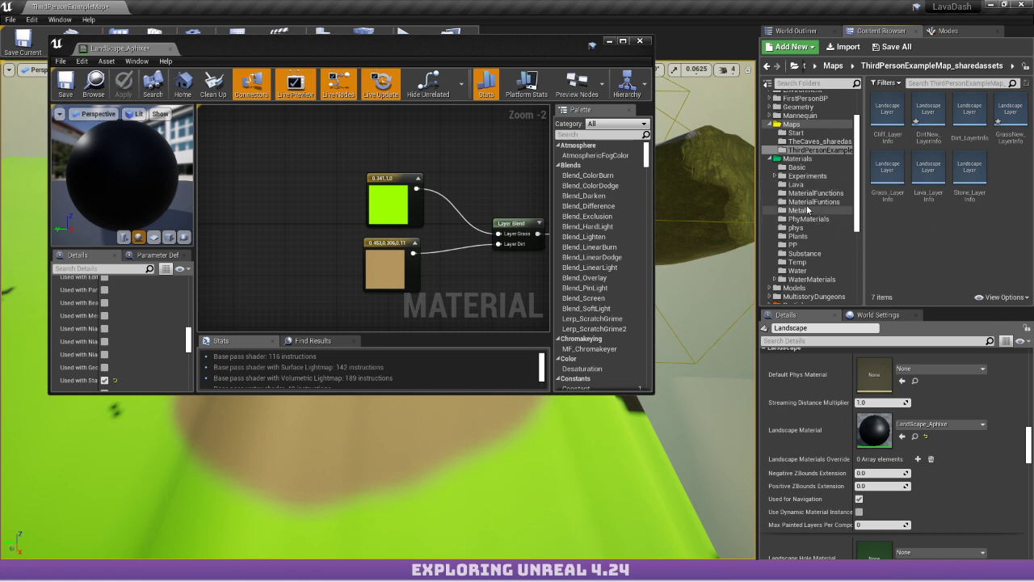
{"action": "left_click", "coordinate": [800, 175]}
{"action": "left_click", "coordinate": [797, 184]}
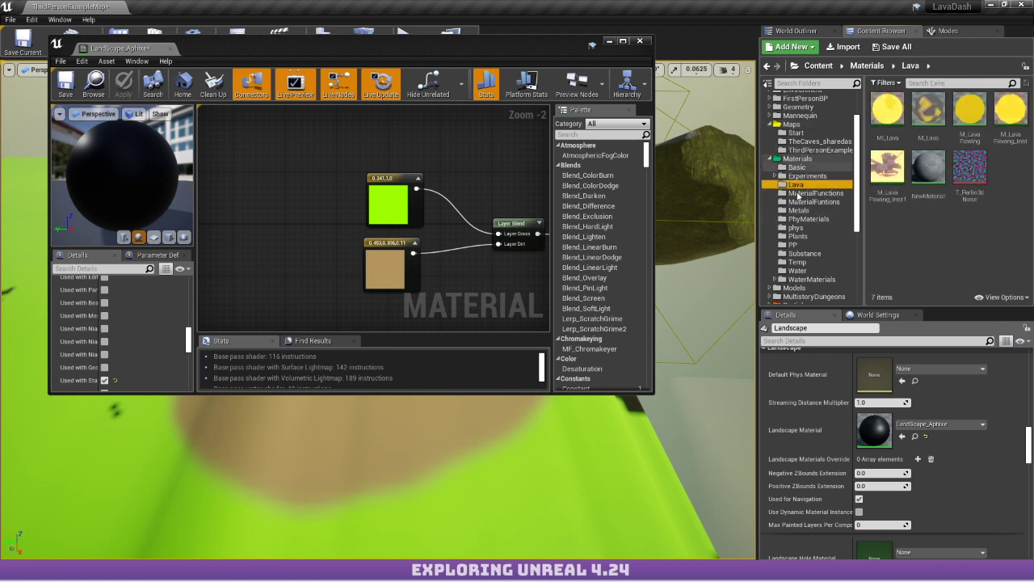
{"action": "scroll", "coordinate": [807, 226], "scroll_direction": "down", "scroll_amount": 5}
{"action": "scroll", "coordinate": [808, 232], "scroll_direction": "down", "scroll_amount": 3}
{"action": "left_click", "coordinate": [797, 211]}
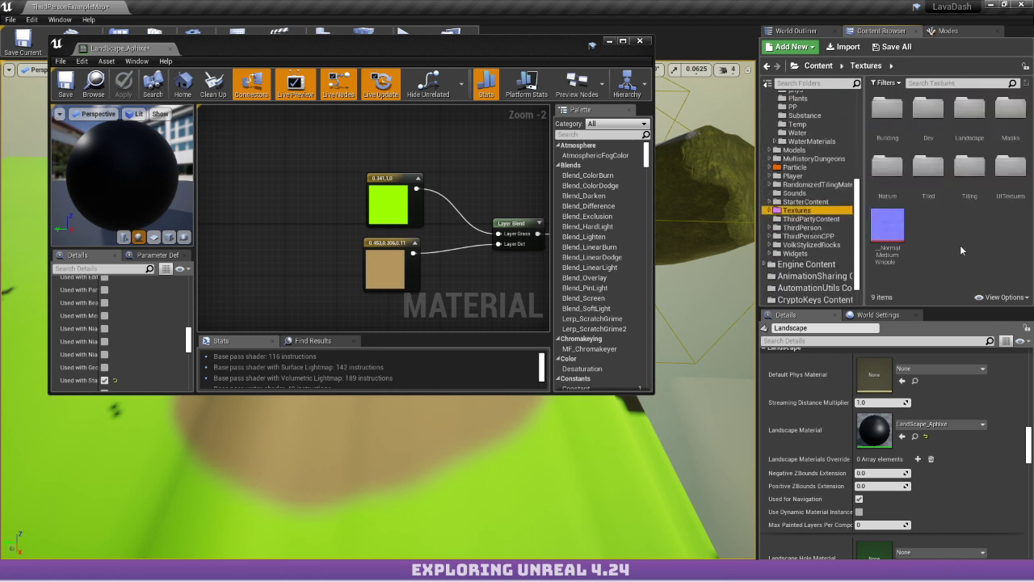
{"action": "double_click", "coordinate": [923, 189]}
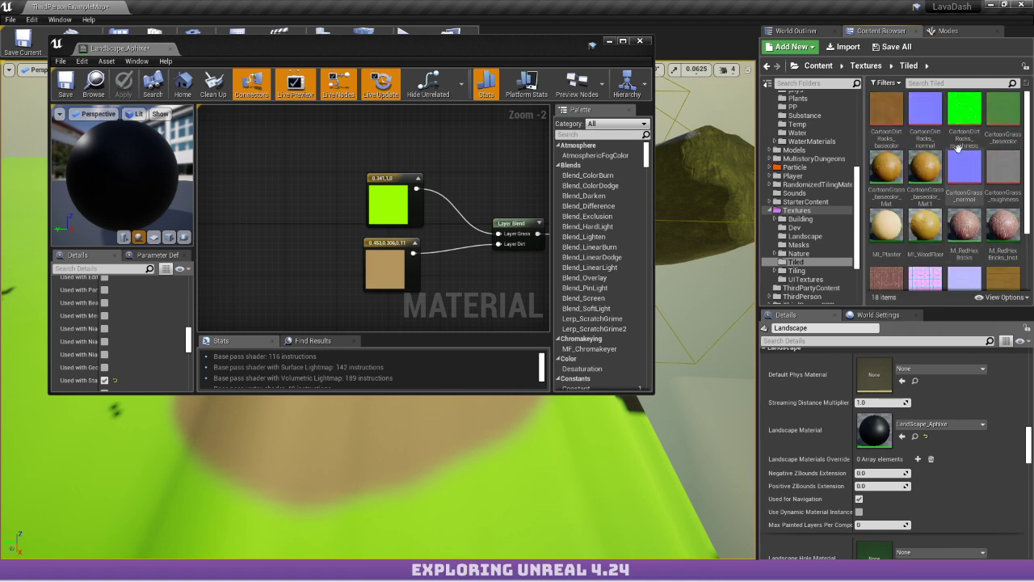
Add CartoonDirtRocks_basecolor and CartoonGrass_basecolor as texture samples in the material graph, and move the two color constants out of their way.
{"action": "left_click_drag", "start_coordinate": [886, 111], "coordinate": [317, 257]}
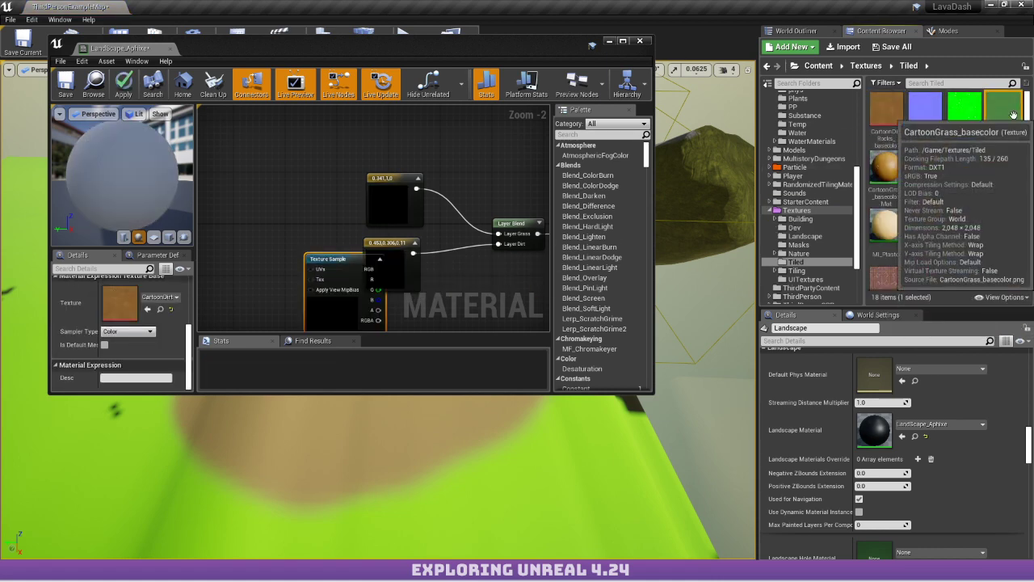
{"action": "left_click_drag", "start_coordinate": [1004, 111], "coordinate": [331, 173]}
{"action": "left_click_drag", "start_coordinate": [410, 176], "coordinate": [495, 100]}
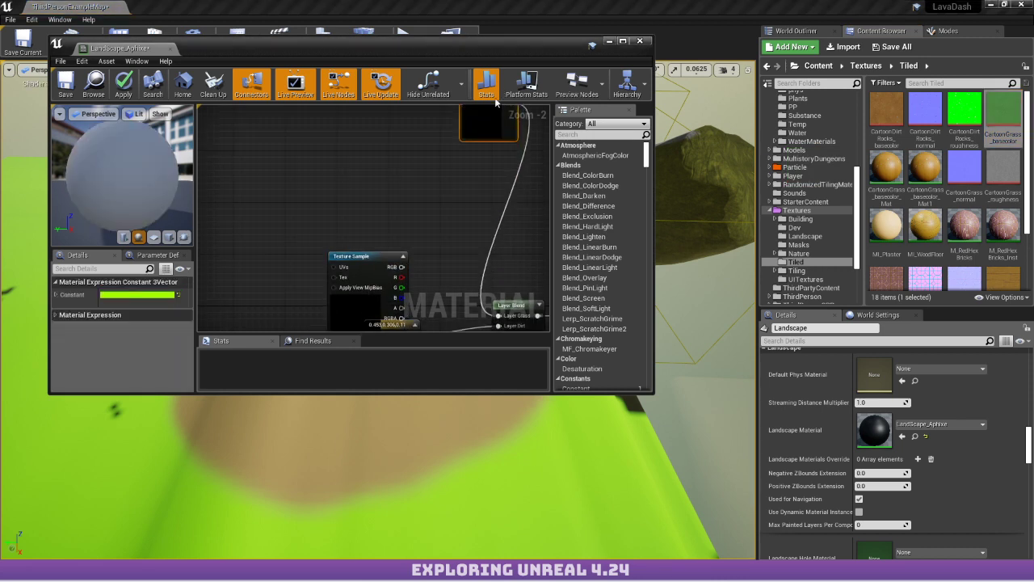
{"action": "right_click_drag", "start_coordinate": [495, 102], "coordinate": [443, 1]}
{"action": "left_click_drag", "start_coordinate": [344, 237], "coordinate": [396, 294]}
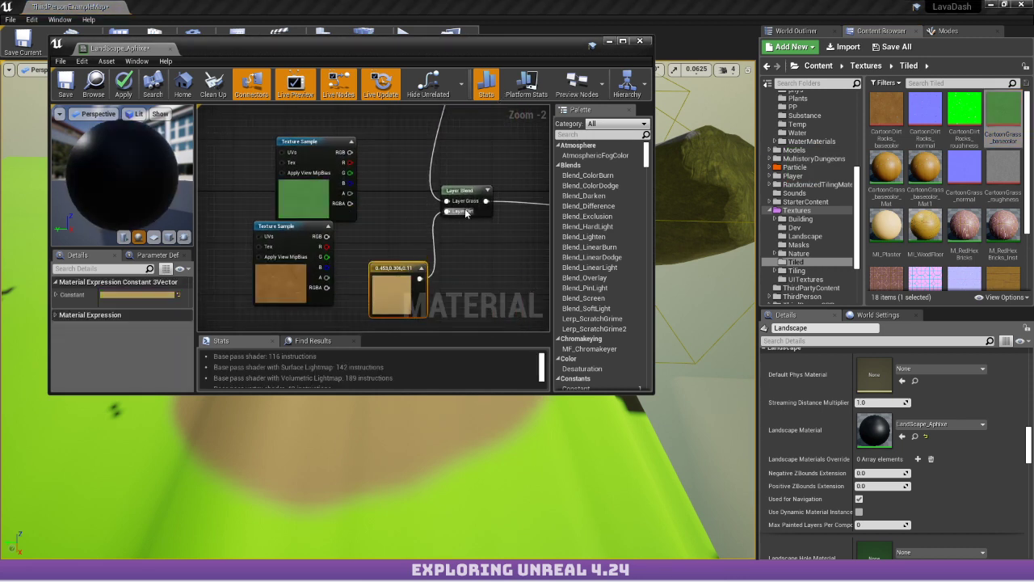
Connect the grass texture's RGB to Layer Grass and the dirt texture's RGB to Layer Dirt on the Layer Blend, aligning the two samples.
{"action": "left_click_drag", "start_coordinate": [343, 154], "coordinate": [348, 153]}
{"action": "left_click_drag", "start_coordinate": [326, 236], "coordinate": [458, 222]}
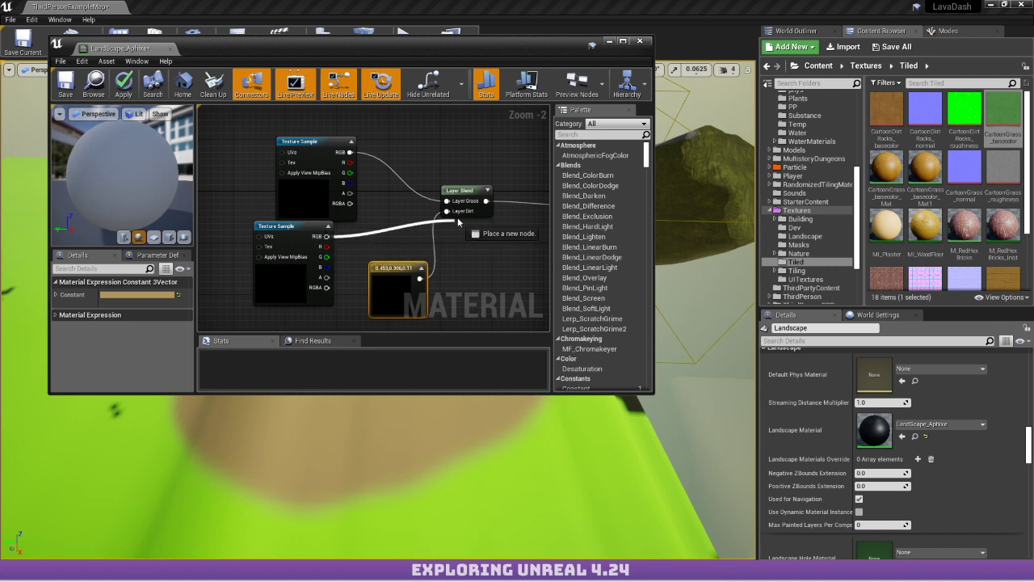
{"action": "left_click_drag", "start_coordinate": [269, 227], "coordinate": [302, 233]}
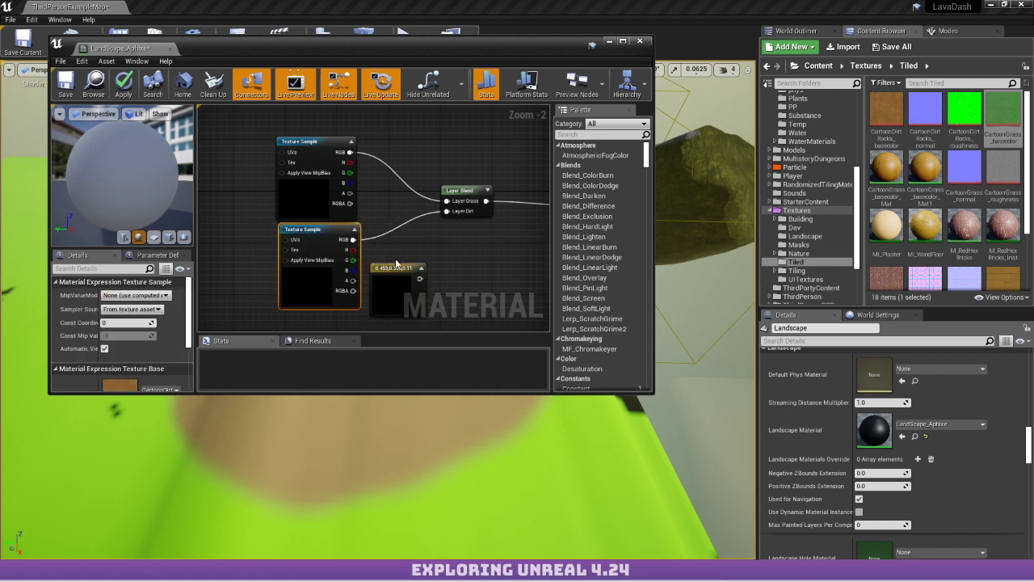
Maximize the material editor and move the unused tan color constant above the texture samples, just below the green constant.
{"action": "left_click_drag", "start_coordinate": [390, 277], "coordinate": [374, 187]}
{"action": "left_click_drag", "start_coordinate": [407, 55], "coordinate": [423, 0]}
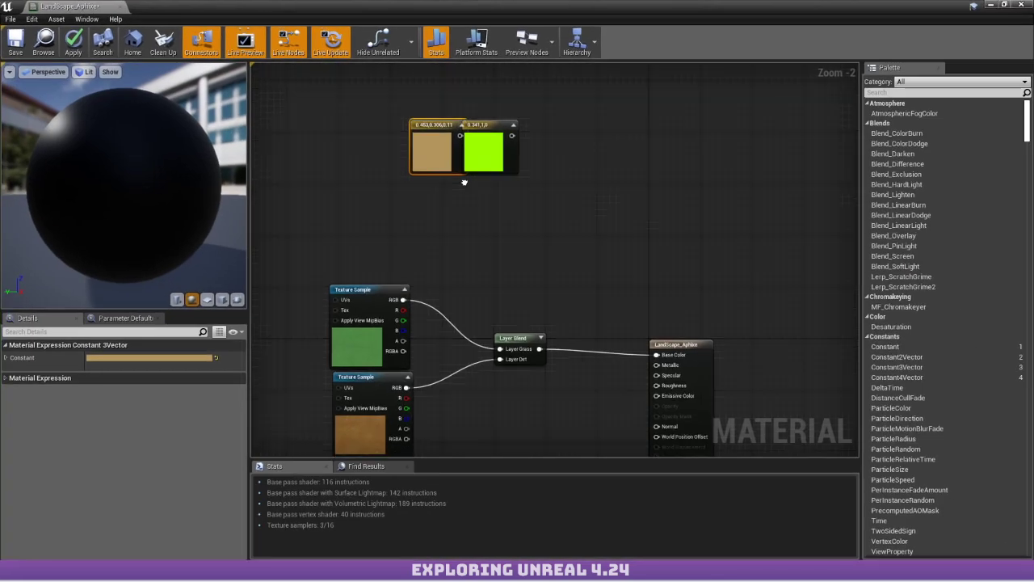
{"action": "left_click_drag", "start_coordinate": [448, 105], "coordinate": [515, 187]}
{"action": "right_click_drag", "start_coordinate": [558, 258], "coordinate": [548, 267]}
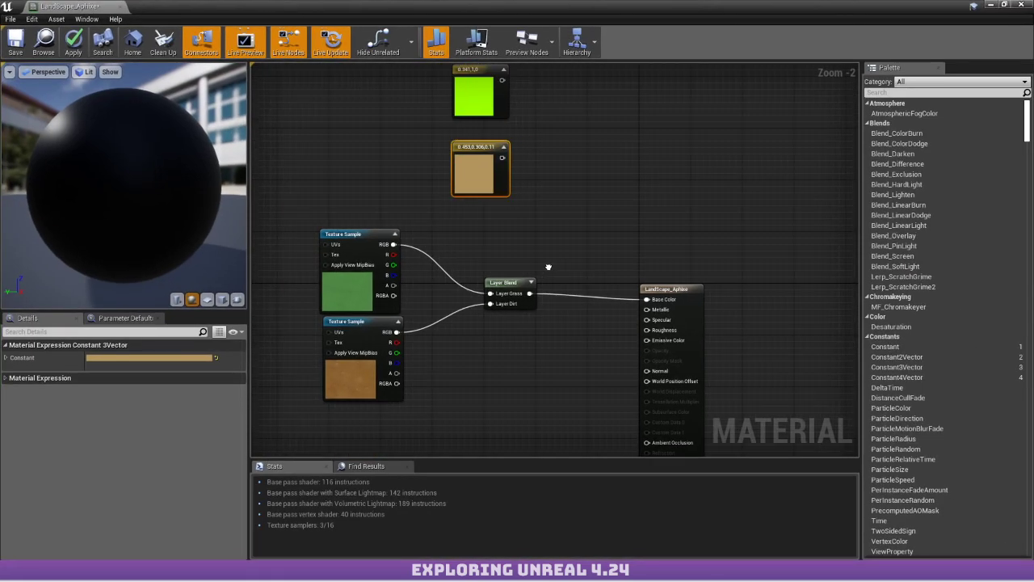
{"action": "scroll", "coordinate": [501, 288], "scroll_direction": "up", "scroll_amount": 2}
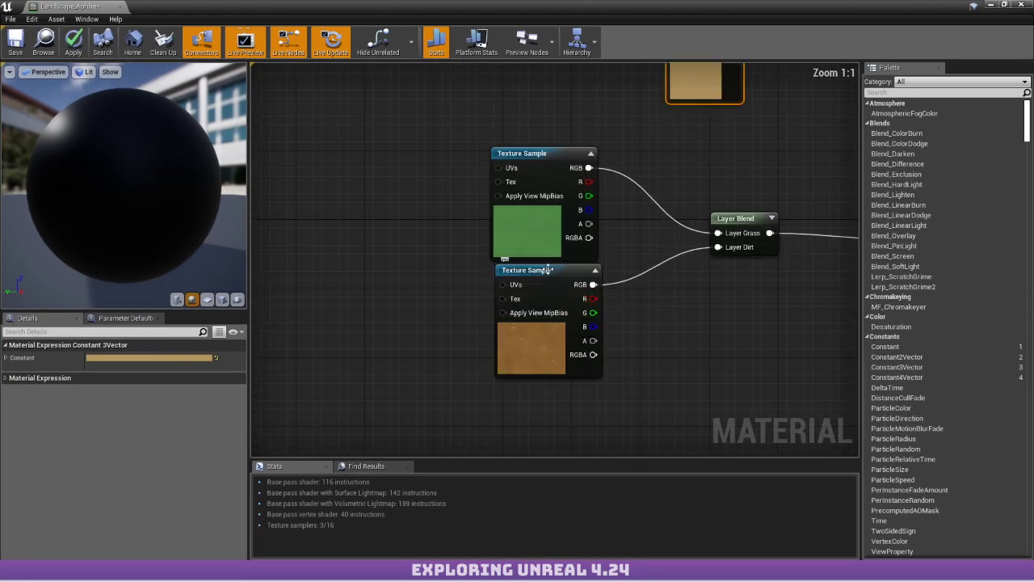
{"action": "right_click_drag", "start_coordinate": [524, 226], "coordinate": [419, 256]}
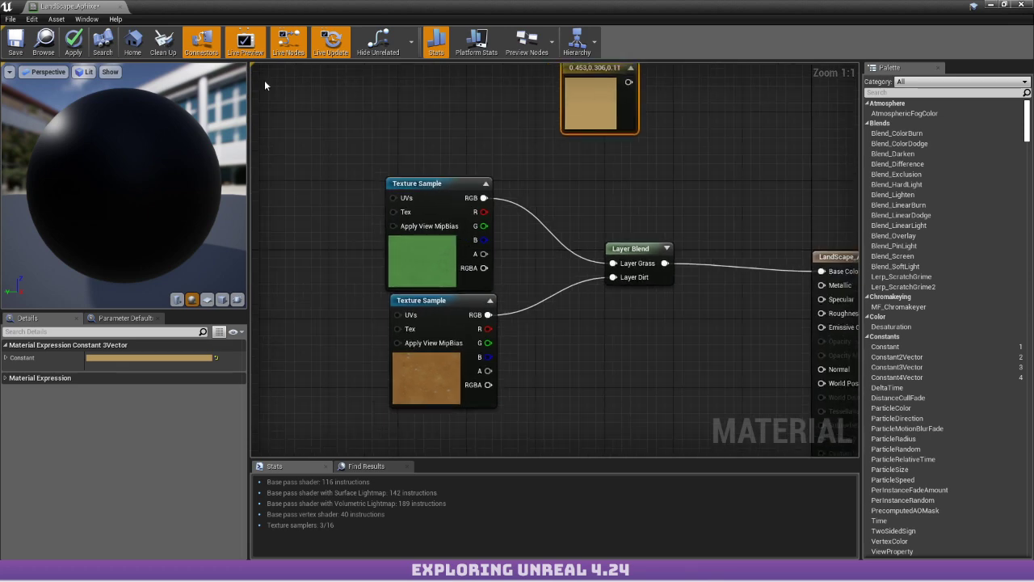
Apply the material changes and examine the landscape in the level with the textured layers.
{"action": "left_click", "coordinate": [73, 40]}
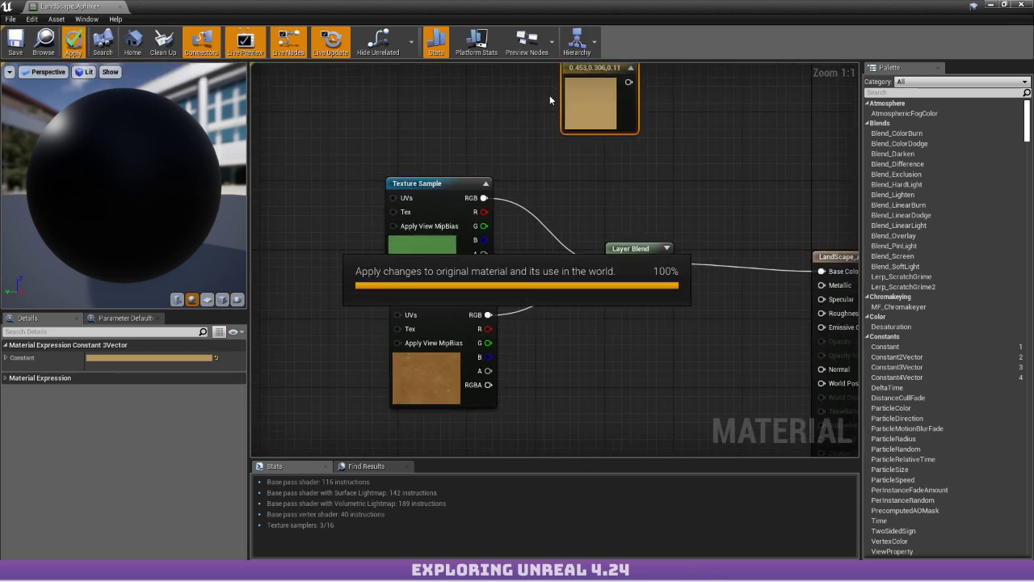
{"action": "left_click_drag", "start_coordinate": [452, 7], "coordinate": [602, 444]}
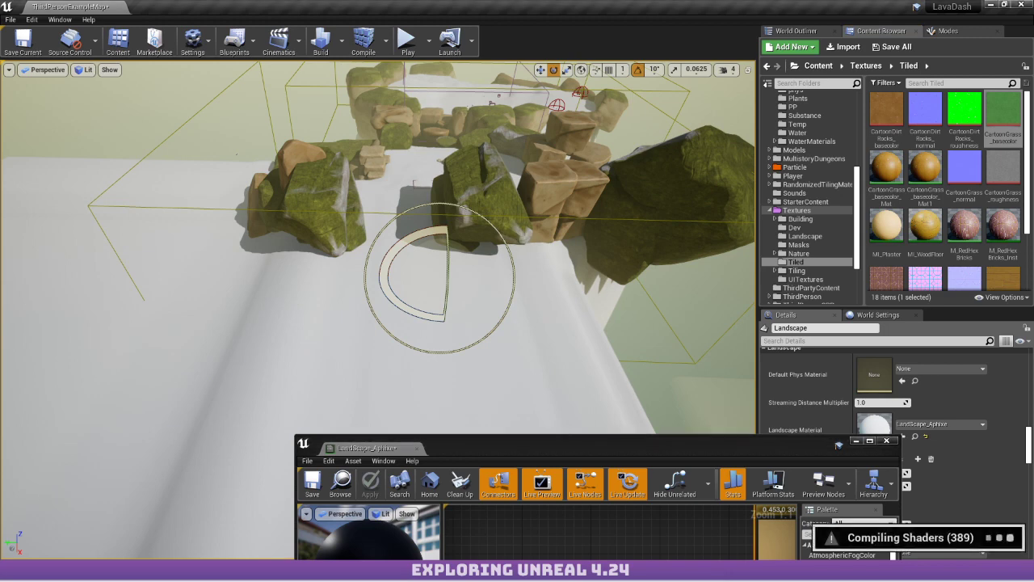
{"action": "right_click_drag", "start_coordinate": [520, 171], "coordinate": [552, 169]}
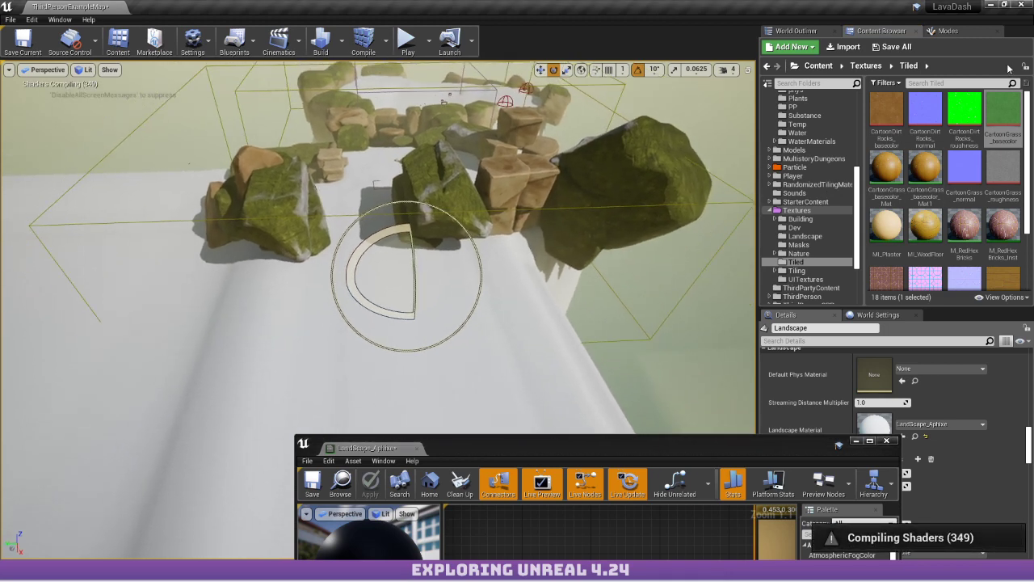
{"action": "key", "text": "w"}
{"action": "mouse_move", "coordinate": [592, 290]}
{"action": "right_mouse_down"}
{"action": "mouse_move", "coordinate": [602, 356]}
{"action": "mouse_move", "coordinate": [584, 311]}
{"action": "mouse_move", "coordinate": [592, 290]}
{"action": "right_mouse_up"}
{"action": "key", "text": "s"}
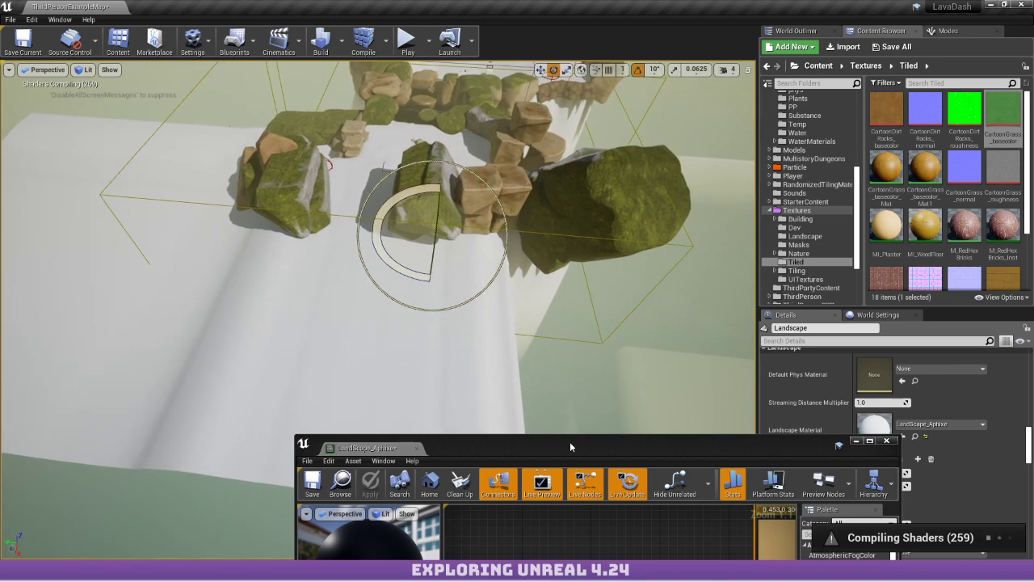
{"action": "right_click_drag", "start_coordinate": [559, 253], "coordinate": [529, 246]}
{"action": "key", "text": "w"}
{"action": "key", "text": "s"}
{"action": "key", "text": "w"}
{"action": "key", "text": "s"}
Return to the maximized material graph and add a LandscapeLayerCoords node in the free space before the texture samples.
{"action": "left_click_drag", "start_coordinate": [682, 449], "coordinate": [456, 164]}
{"action": "double_click", "coordinate": [458, 159]}
{"action": "right_click_drag", "start_coordinate": [353, 179], "coordinate": [555, 145]}
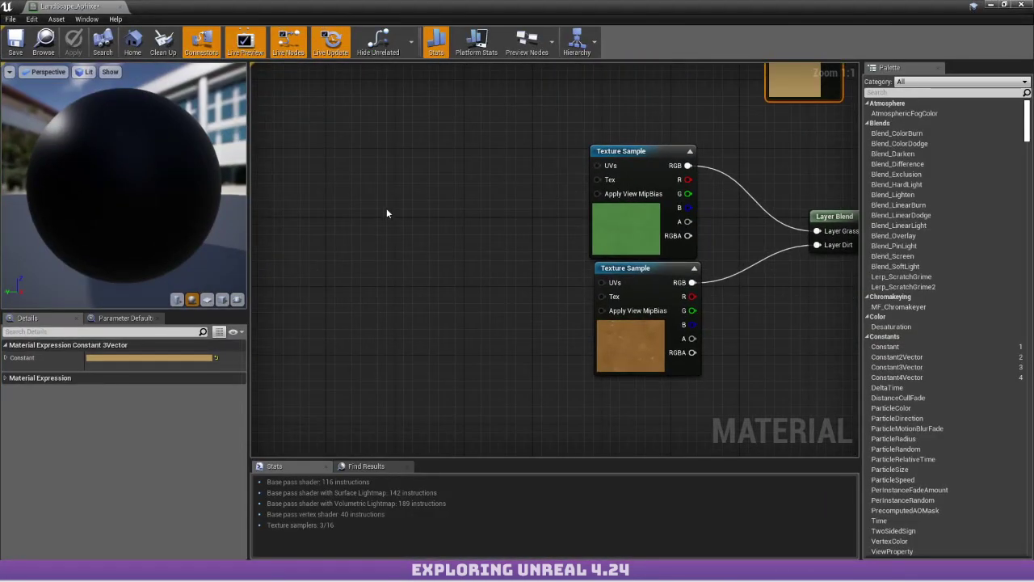
{"action": "right_click_drag", "start_coordinate": [386, 207], "coordinate": [461, 180]}
{"action": "right_click", "coordinate": [380, 183]}
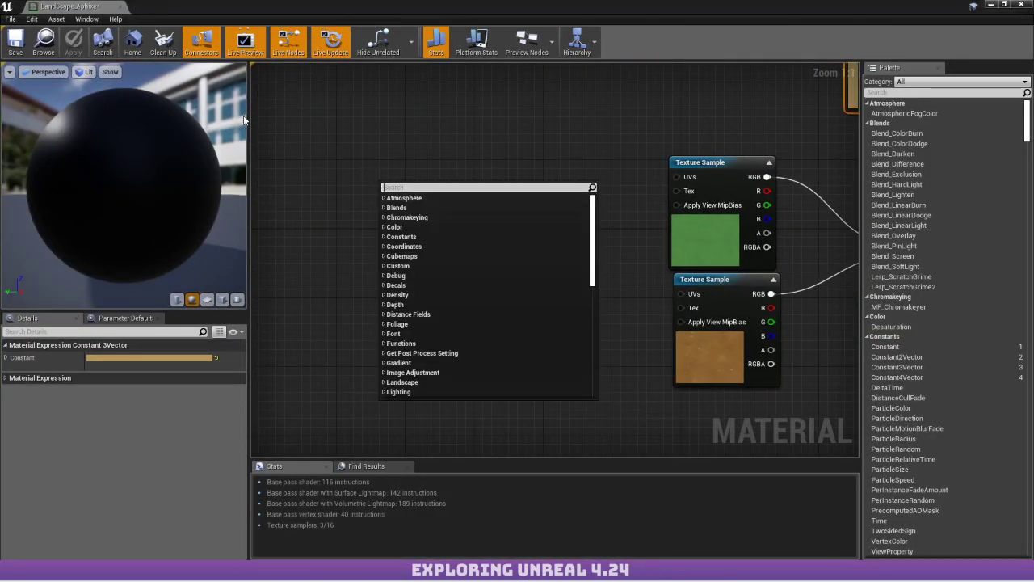
{"action": "type", "text": "landsca"}
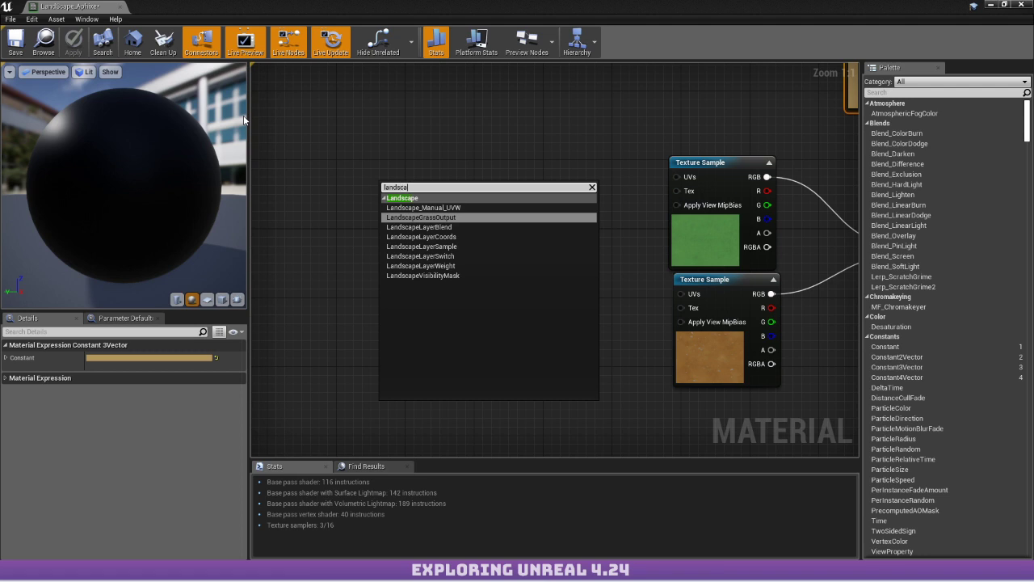
{"action": "type", "text": "pe"}
{"action": "key", "text": "Down"}
{"action": "key", "text": "Down"}
{"action": "key", "text": "Return"}
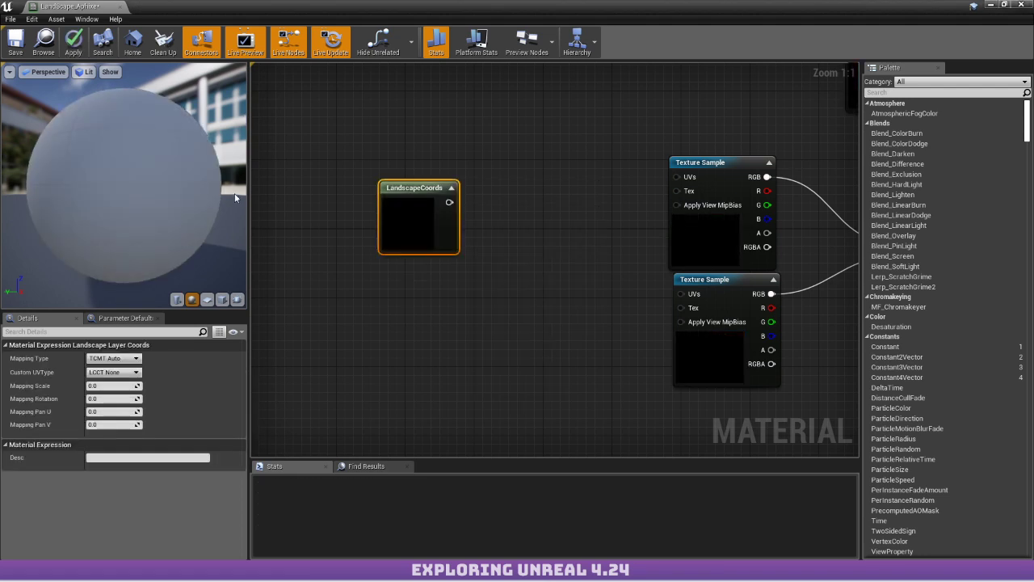
{"action": "left_click_drag", "start_coordinate": [414, 236], "coordinate": [353, 216]}
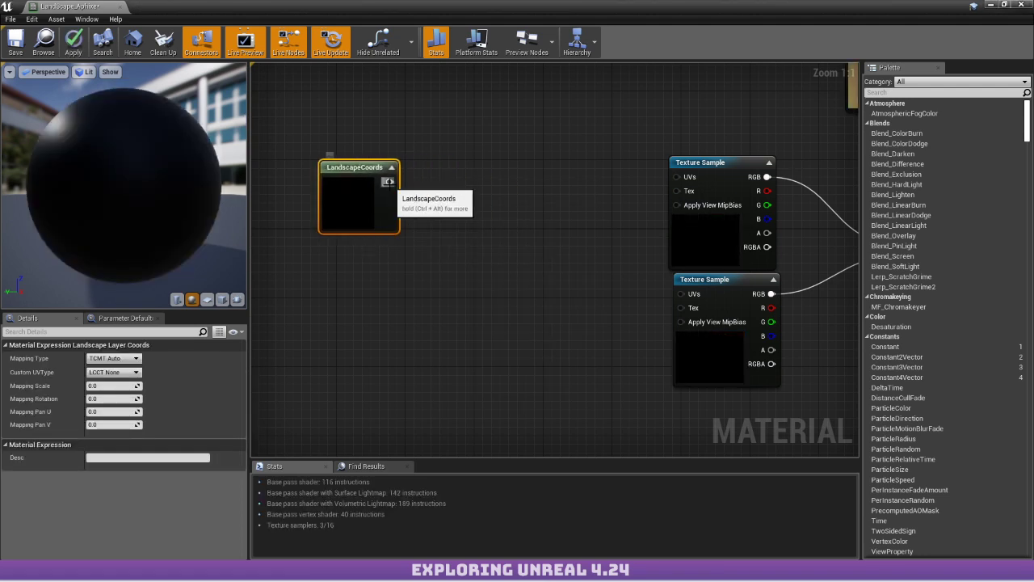
Add a Multiply node fed by LandscapeCoords and connect its output to the grass texture sample's UVs.
{"action": "left_click_drag", "start_coordinate": [389, 182], "coordinate": [464, 240]}
{"action": "type", "text": "mul"}
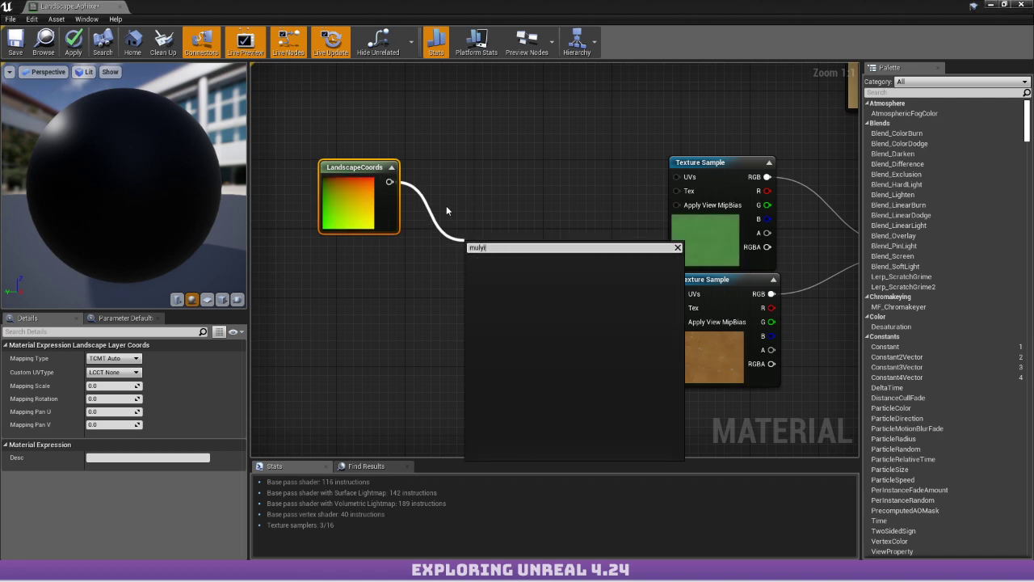
{"action": "key", "text": "BackSpace"}
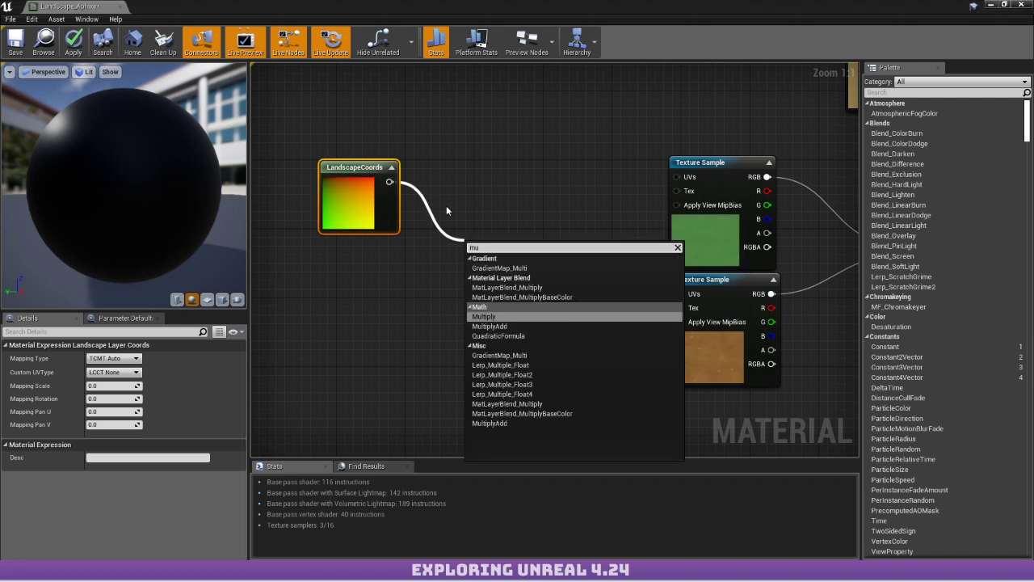
{"action": "key", "text": "Return"}
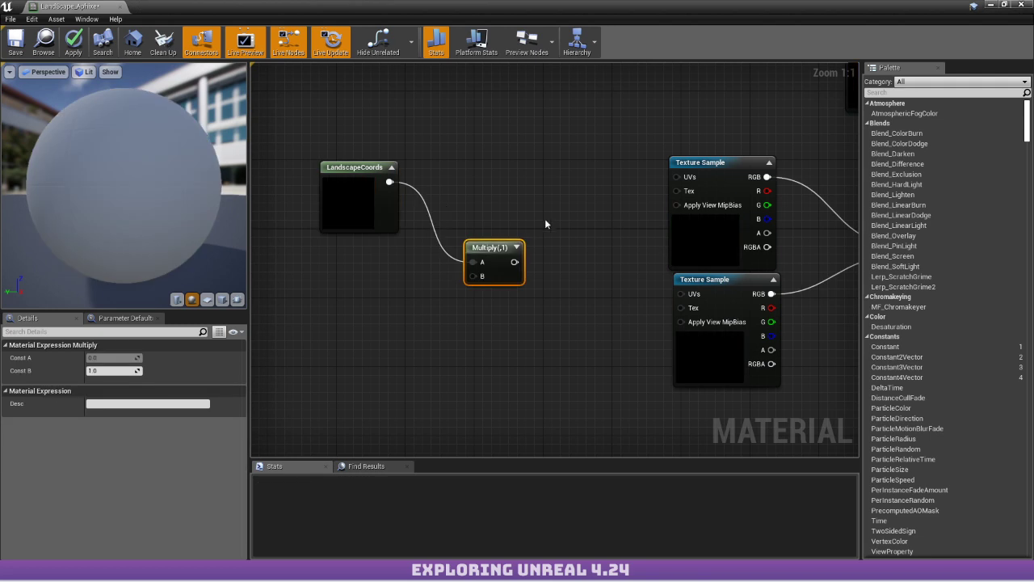
{"action": "left_click_drag", "start_coordinate": [497, 255], "coordinate": [677, 177]}
Duplicate the LandscapeCoords and Multiply nodes below the originals, and feed the copied Multiply's A input from the original LandscapeCoords.
{"action": "left_click_drag", "start_coordinate": [331, 143], "coordinate": [560, 220]}
{"action": "key", "text": "ctrl+c"}
{"action": "key", "text": "ctrl+v"}
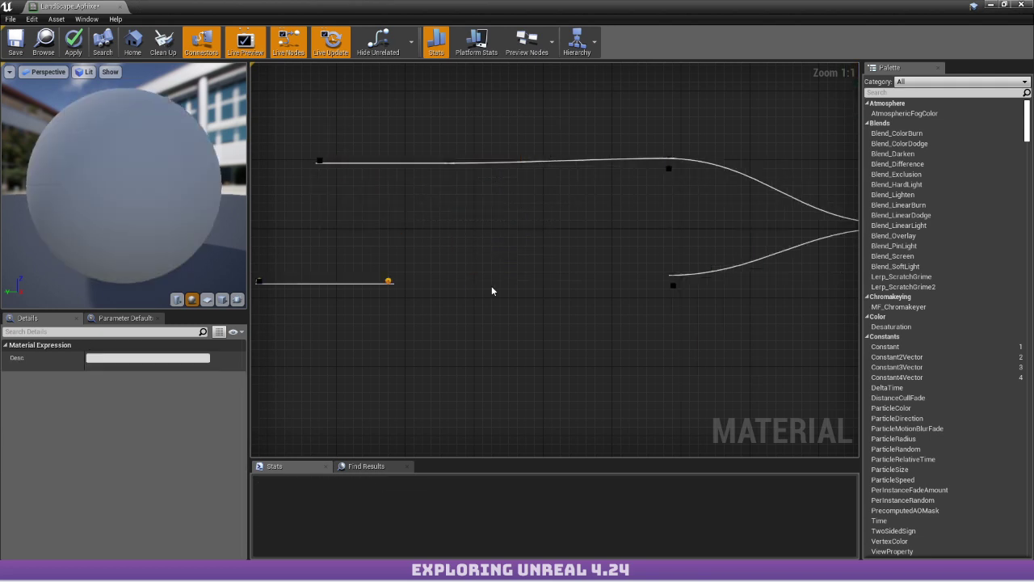
{"action": "left_click_drag", "start_coordinate": [412, 285], "coordinate": [390, 182]}
{"action": "left_click", "coordinate": [447, 293]}
{"action": "left_click", "coordinate": [363, 194]}
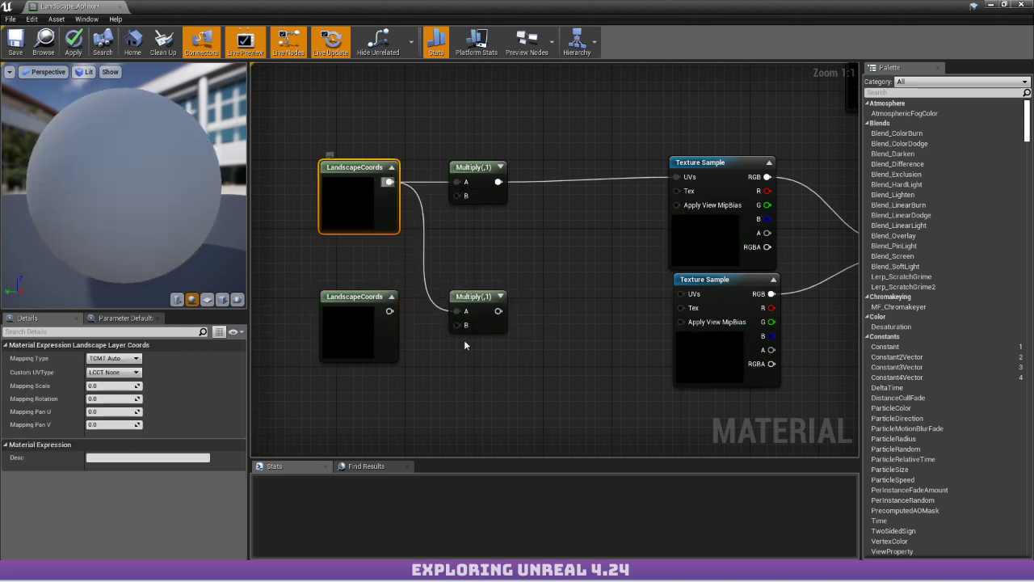
Delete the duplicated LandscapeCoords node and connect the lower Multiply's output to the dirt texture sample's UVs.
{"action": "left_click", "coordinate": [111, 386]}
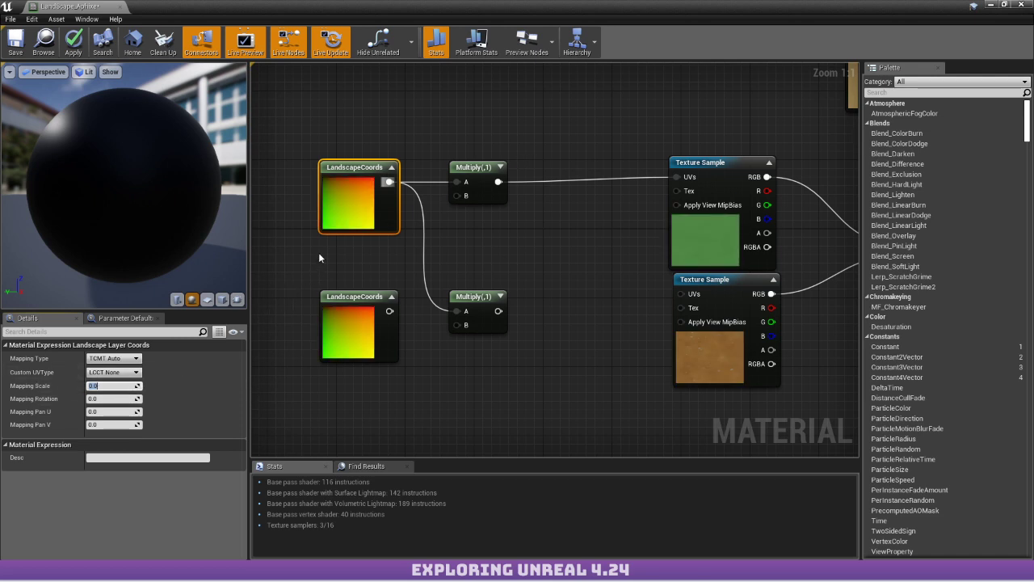
{"action": "left_click_drag", "start_coordinate": [320, 255], "coordinate": [385, 373]}
{"action": "key", "text": "Delete"}
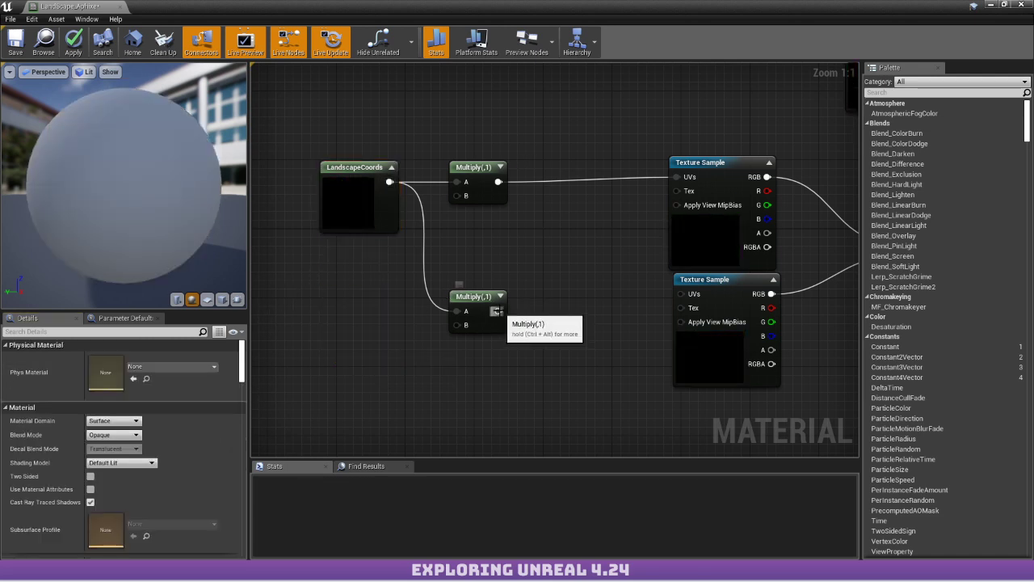
{"action": "left_click_drag", "start_coordinate": [496, 311], "coordinate": [690, 301]}
Set Const B to 10 on the grass texture's Multiply node and to 15 on the dirt texture's Multiply node.
{"action": "left_click", "coordinate": [468, 166]}
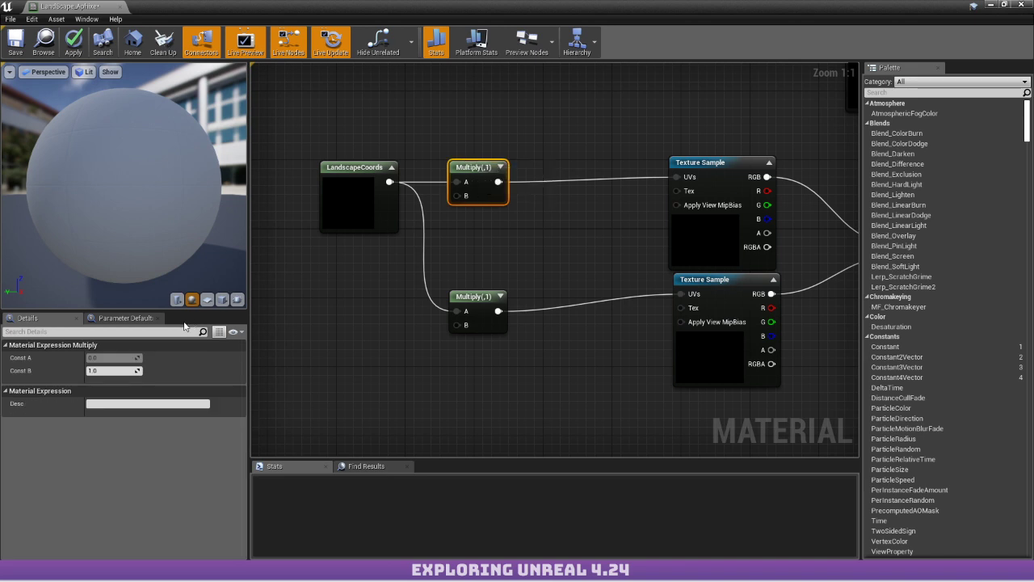
{"action": "left_click", "coordinate": [100, 370]}
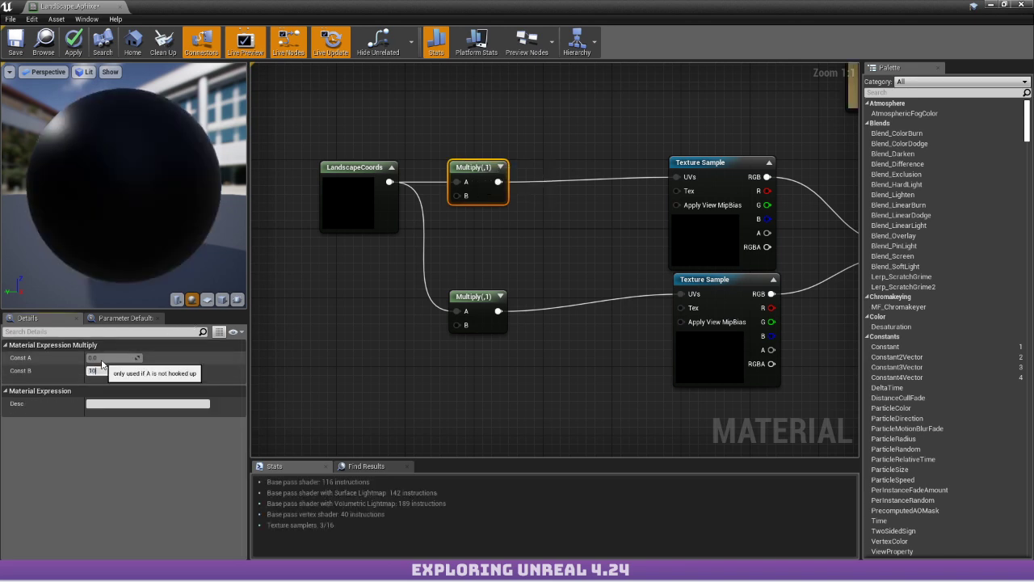
{"action": "type", "text": "10"}
{"action": "key", "text": "Return"}
{"action": "left_click", "coordinate": [487, 308]}
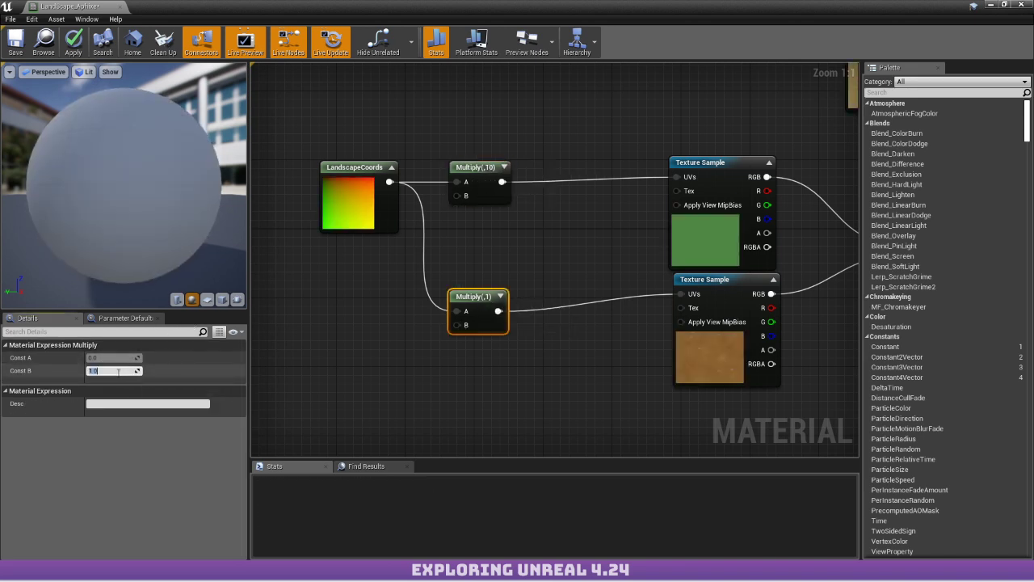
{"action": "type", "text": "15"}
{"action": "key", "text": "Return"}
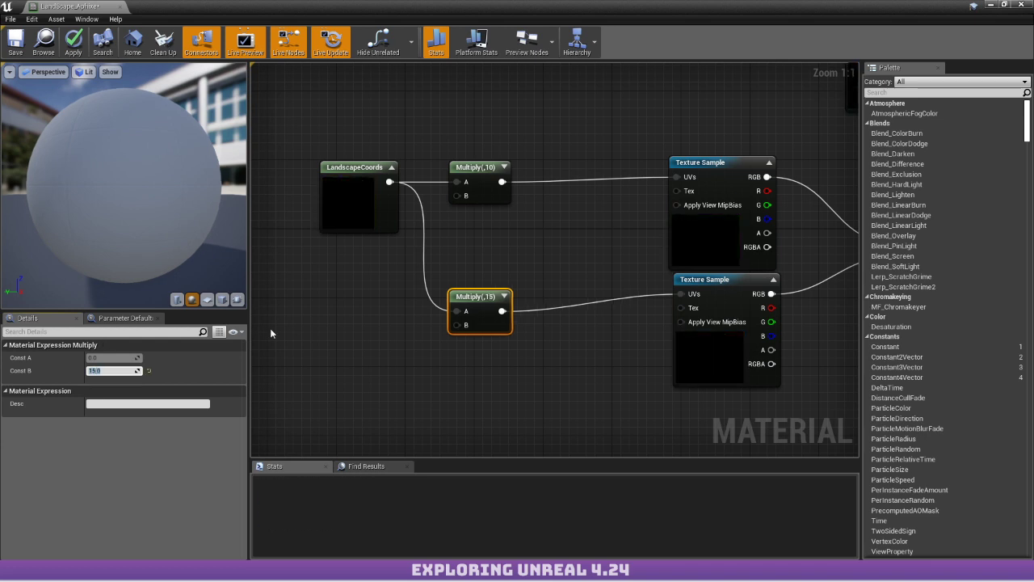
Raise the Layer Blend node's preview weights to about 0.89 for Grass and 0.51 for Dirt, checking the preview sphere.
{"action": "scroll", "coordinate": [503, 240], "scroll_direction": "down", "scroll_amount": 2}
{"action": "right_click_drag", "start_coordinate": [697, 249], "coordinate": [500, 236]}
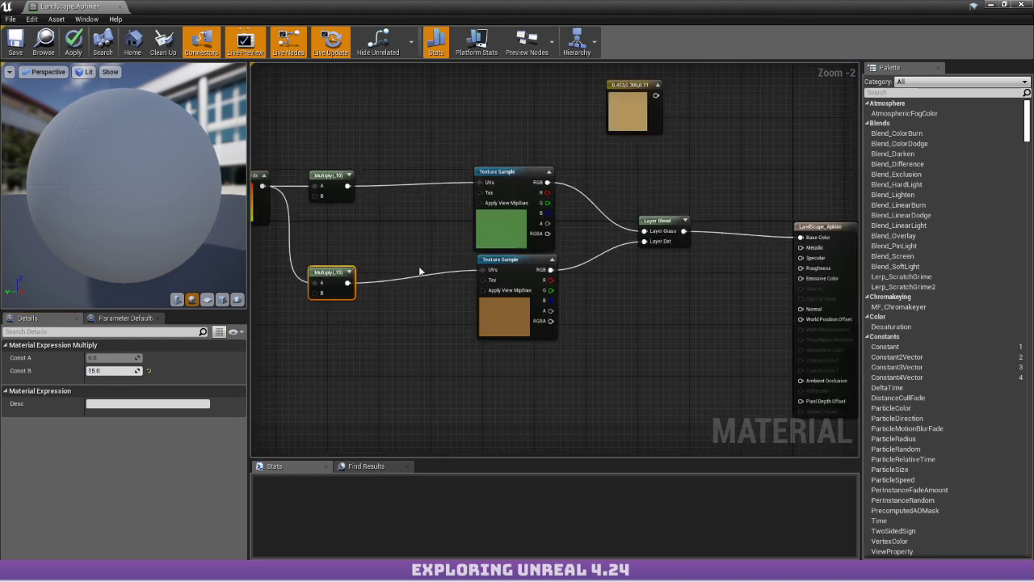
{"action": "right_click_drag", "start_coordinate": [419, 270], "coordinate": [442, 270]}
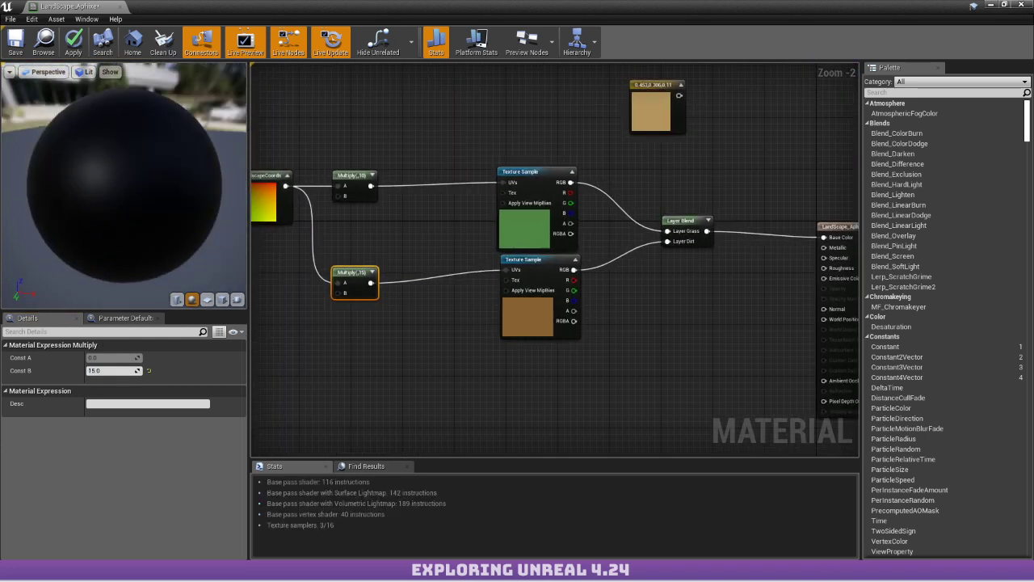
{"action": "right_click_drag", "start_coordinate": [680, 194], "coordinate": [611, 208]}
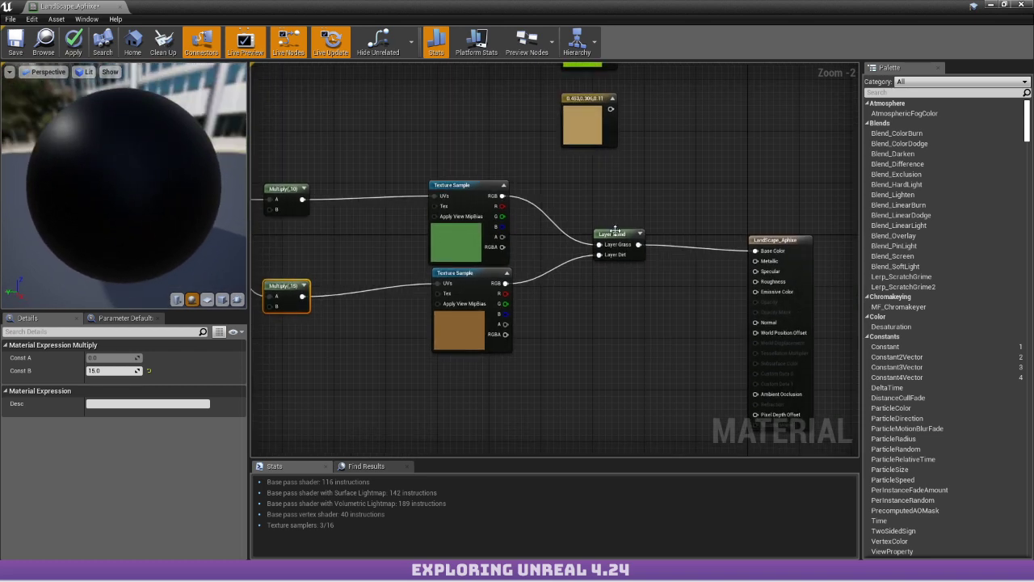
{"action": "left_click", "coordinate": [615, 234]}
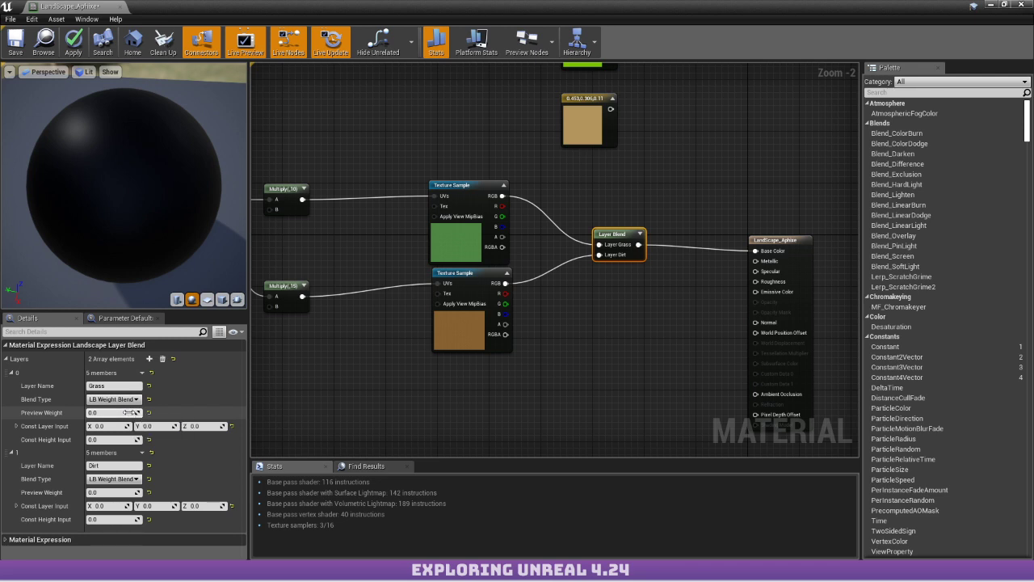
{"action": "left_click_drag", "start_coordinate": [125, 412], "coordinate": [135, 412]}
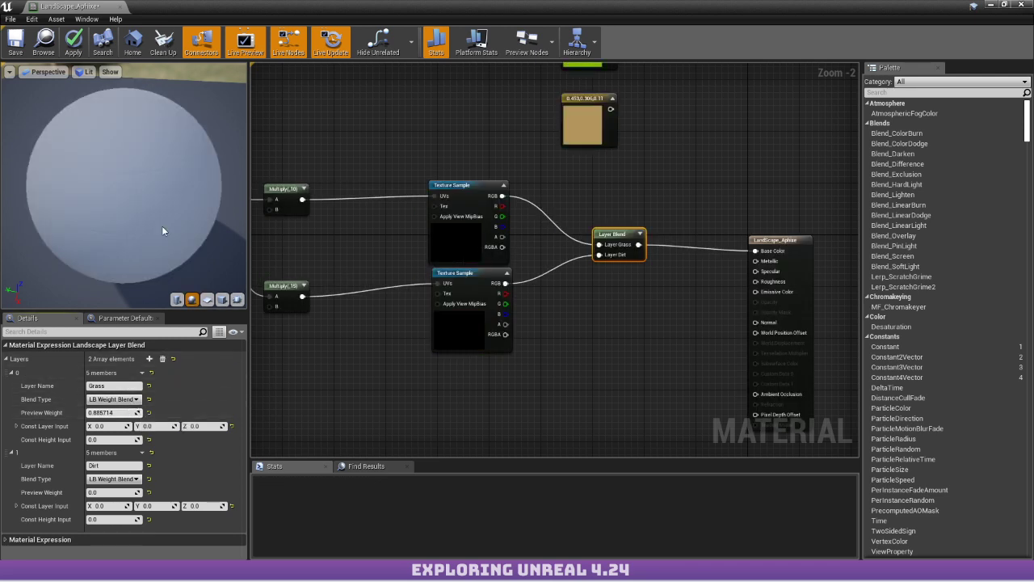
{"action": "left_click_drag", "start_coordinate": [163, 224], "coordinate": [166, 175]}
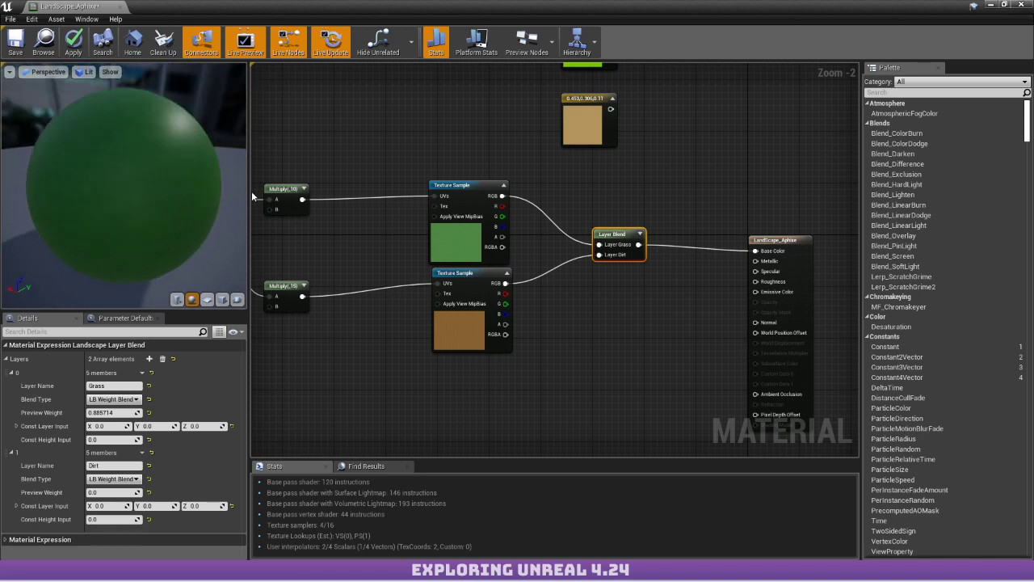
{"action": "left_click_drag", "start_coordinate": [125, 487], "coordinate": [151, 487]}
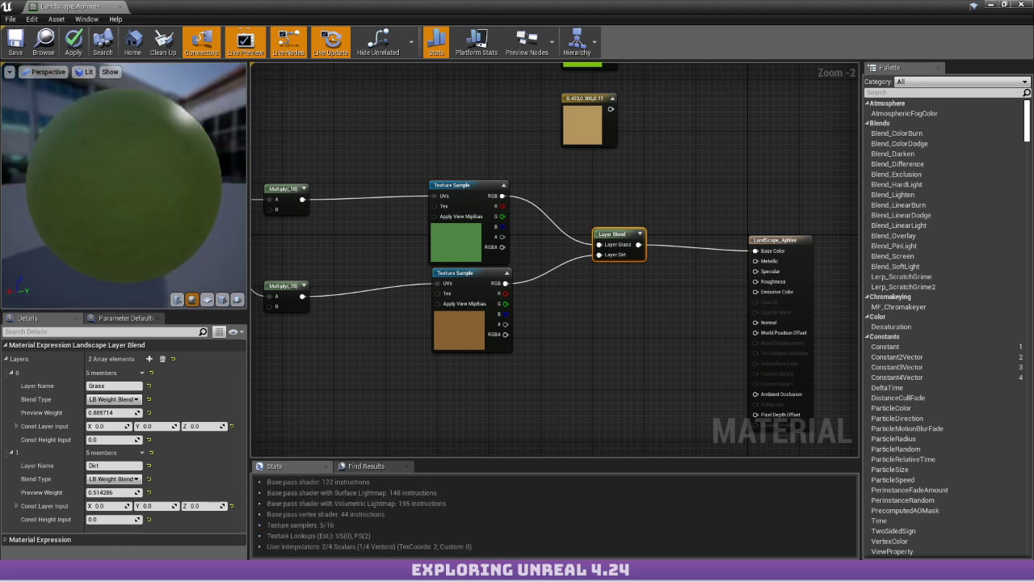
{"action": "left_click", "coordinate": [119, 412]}
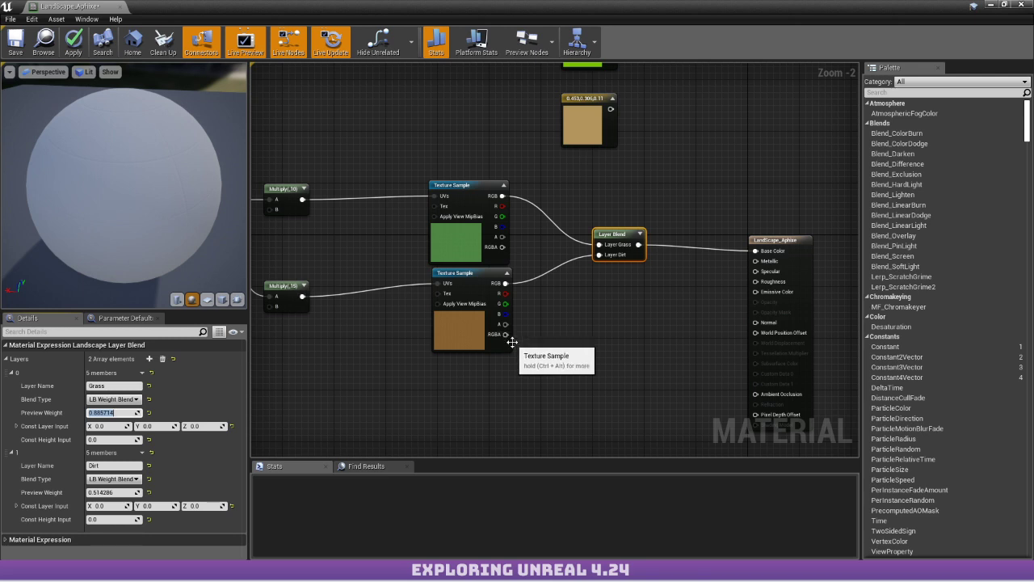
Shift the dirt texture sample slightly sideways and set the grass texture sample's Sampler Source to Shared: Wrap.
{"action": "right_click_drag", "start_coordinate": [512, 342], "coordinate": [547, 295]}
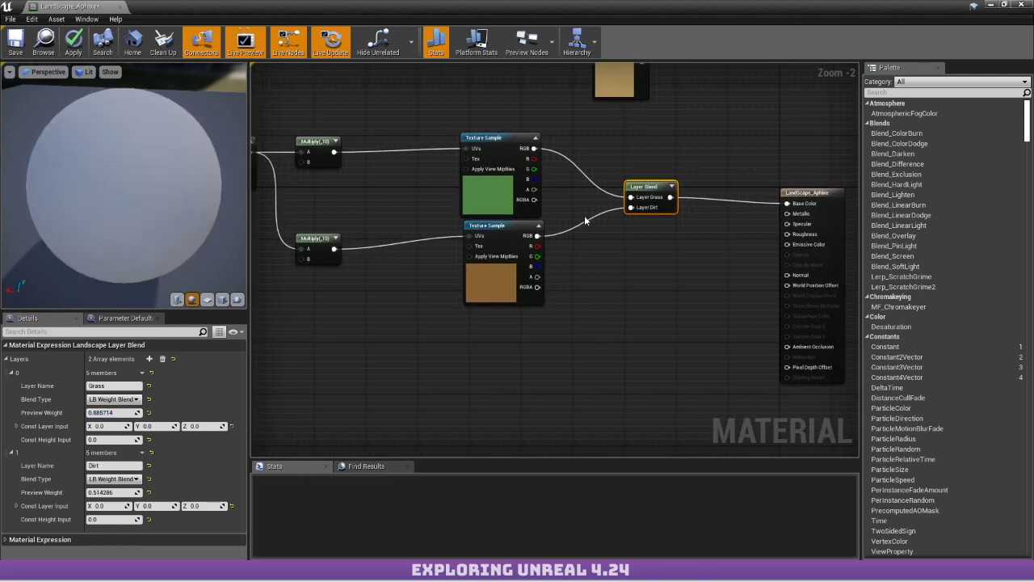
{"action": "right_click_drag", "start_coordinate": [584, 220], "coordinate": [535, 248]}
{"action": "left_click", "coordinate": [457, 229]}
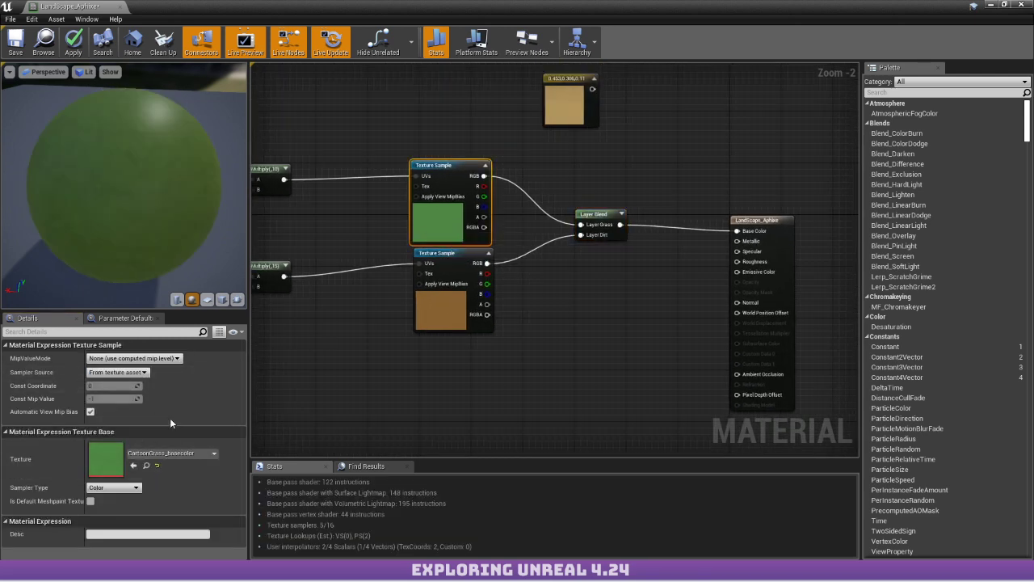
{"action": "right_click_drag", "start_coordinate": [542, 312], "coordinate": [584, 352]}
{"action": "left_click", "coordinate": [352, 291]}
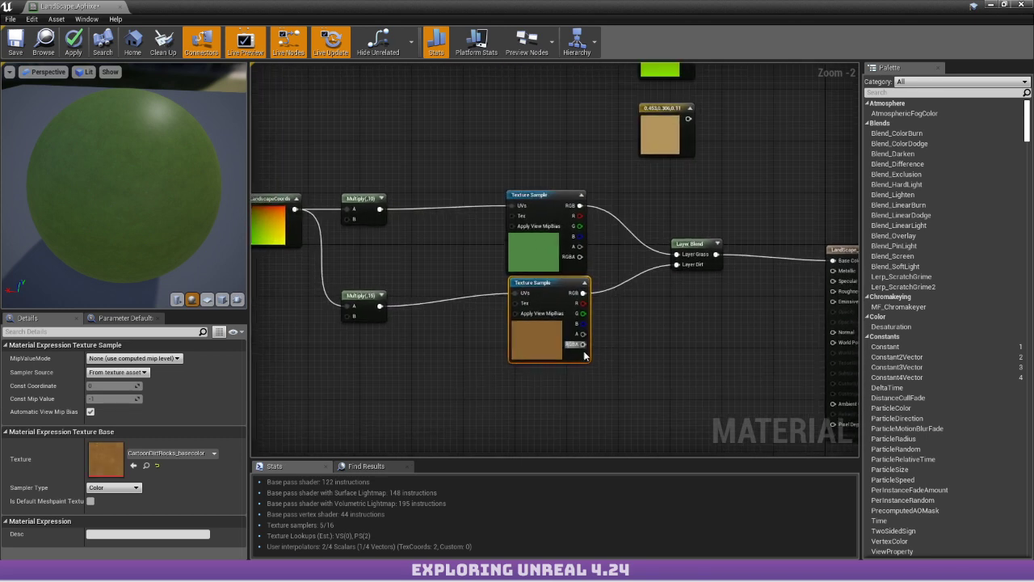
{"action": "left_click_drag", "start_coordinate": [555, 337], "coordinate": [550, 338]}
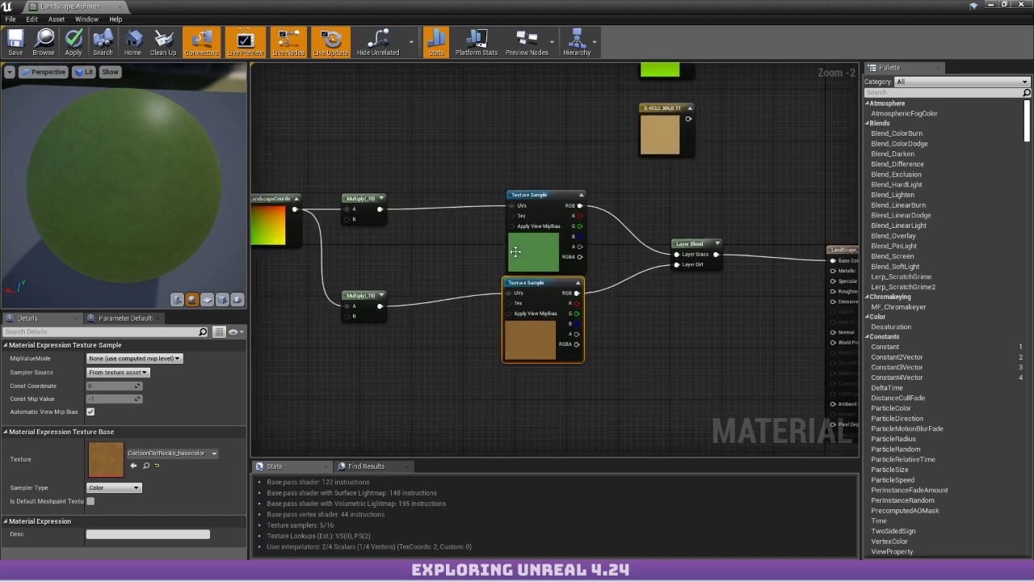
{"action": "left_click", "coordinate": [522, 244]}
{"action": "left_click", "coordinate": [546, 329]}
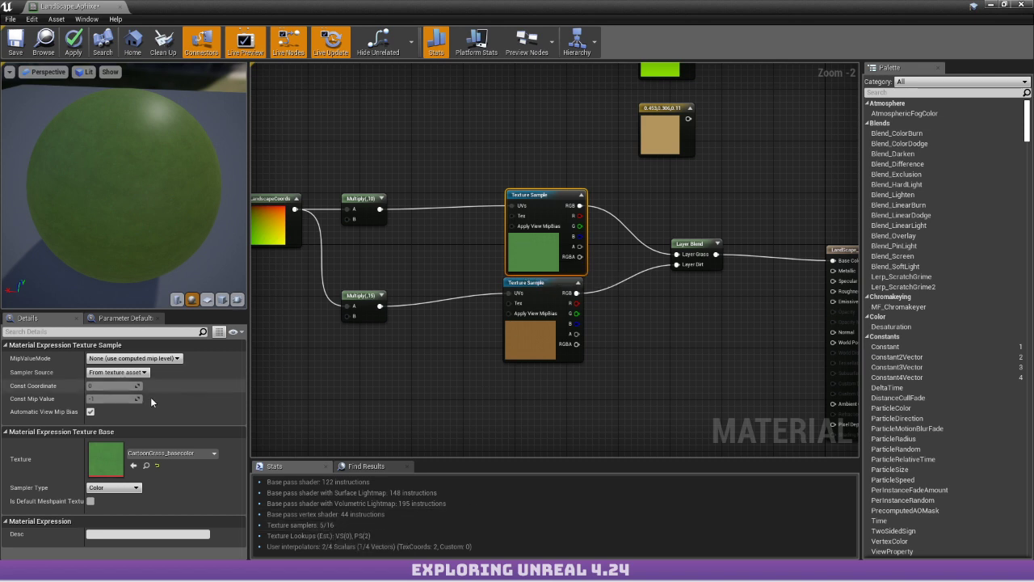
{"action": "left_click", "coordinate": [129, 371]}
{"action": "left_click", "coordinate": [105, 392]}
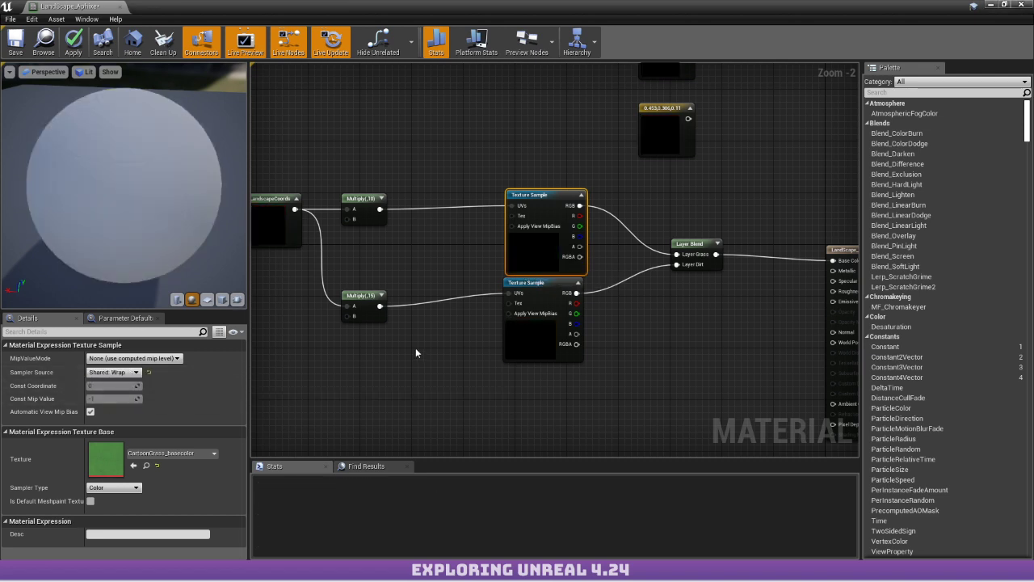
Set the dirt texture sample's Sampler Source to Shared: Wrap.
{"action": "left_click", "coordinate": [520, 340]}
{"action": "left_click", "coordinate": [117, 371]}
{"action": "left_click", "coordinate": [113, 382]}
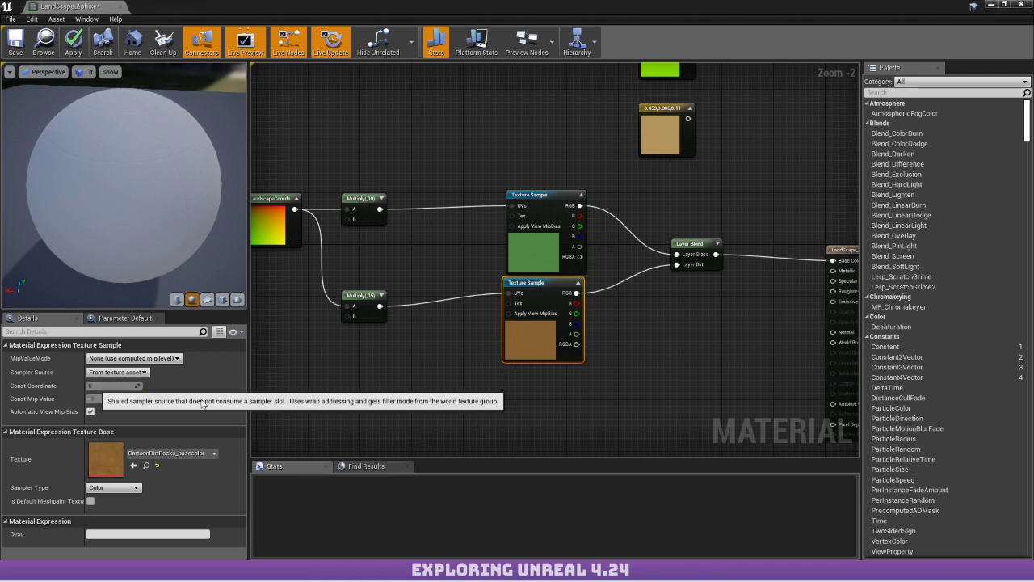
{"action": "left_click", "coordinate": [202, 401]}
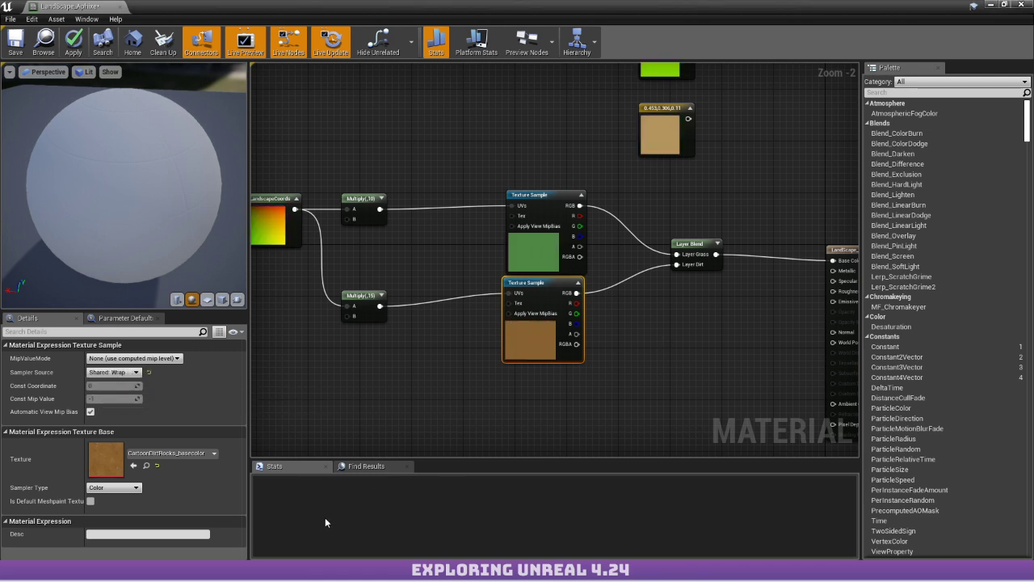
Examine the blended material preview and the node chain from LandscapeCoords through to the material's Base Color.
{"action": "right_click_drag", "start_coordinate": [789, 303], "coordinate": [692, 314]}
{"action": "right_click_drag", "start_coordinate": [597, 348], "coordinate": [644, 321]}
{"action": "right_click_drag", "start_coordinate": [496, 209], "coordinate": [521, 204]}
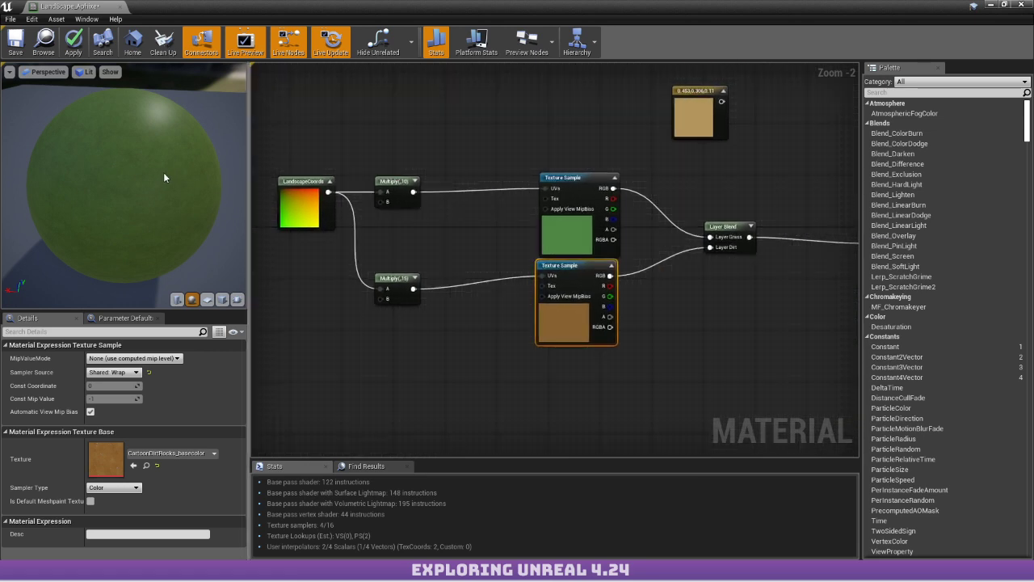
{"action": "left_click_drag", "start_coordinate": [164, 173], "coordinate": [211, 173]}
{"action": "right_click_drag", "start_coordinate": [452, 240], "coordinate": [581, 219]}
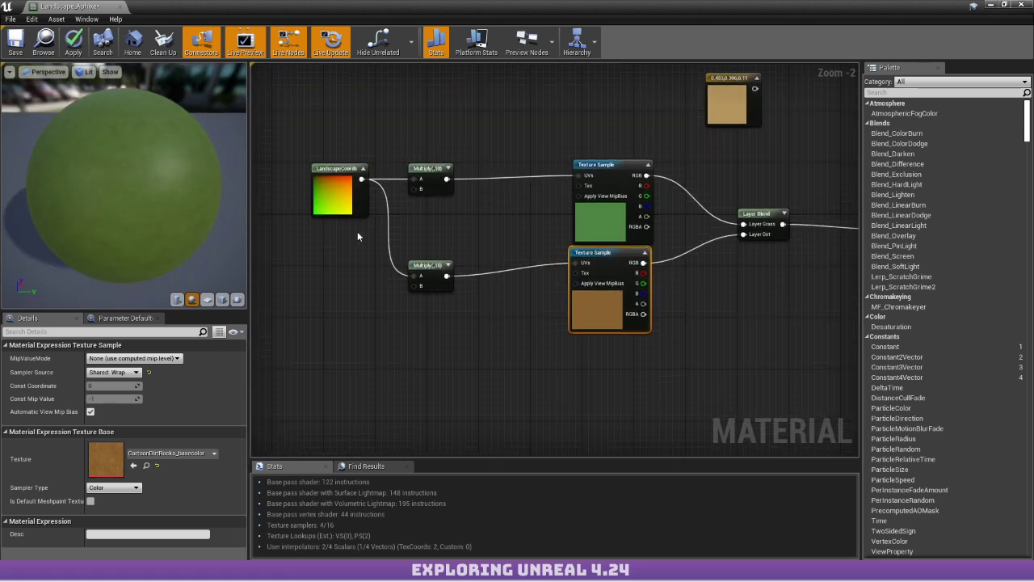
{"action": "right_click_drag", "start_coordinate": [679, 252], "coordinate": [493, 230]}
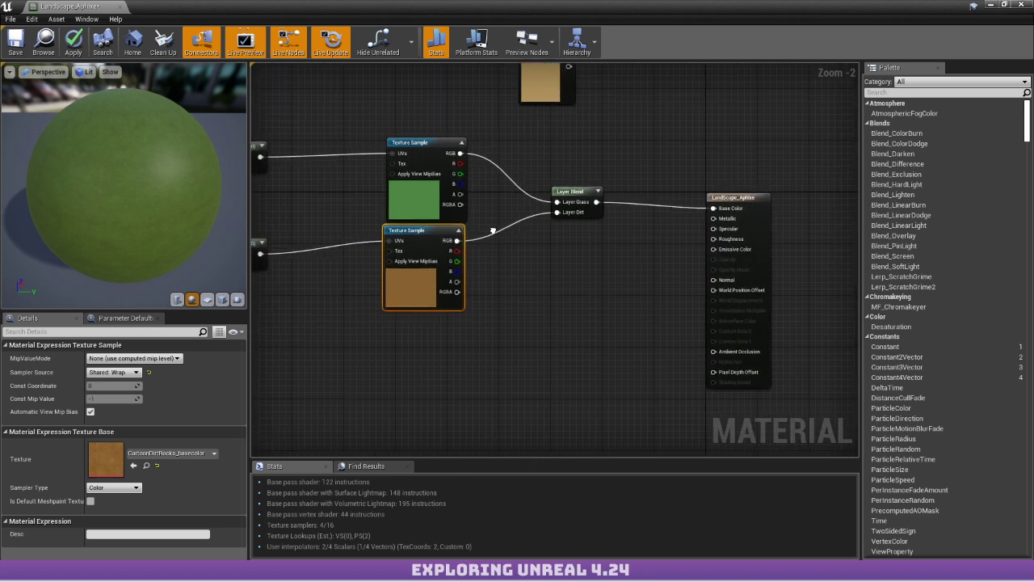
{"action": "left_click", "coordinate": [781, 239]}
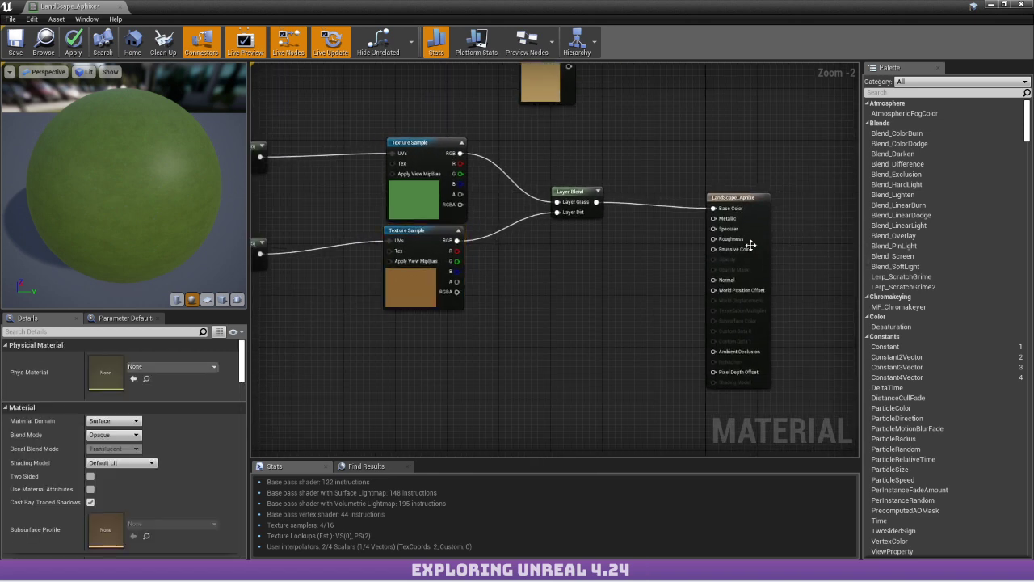
{"action": "right_click_drag", "start_coordinate": [506, 240], "coordinate": [621, 245]}
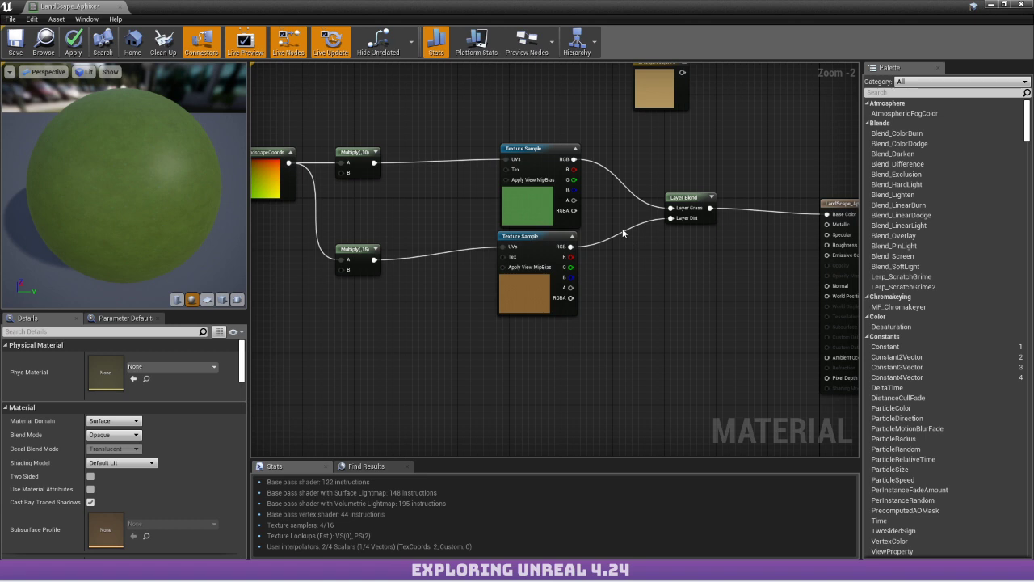
{"action": "right_click_drag", "start_coordinate": [402, 212], "coordinate": [494, 231]}
Move both Multiply nodes together closer to the texture samples to free space after LandscapeCoords.
{"action": "left_click_drag", "start_coordinate": [404, 132], "coordinate": [504, 334]}
{"action": "left_click", "coordinate": [443, 267]}
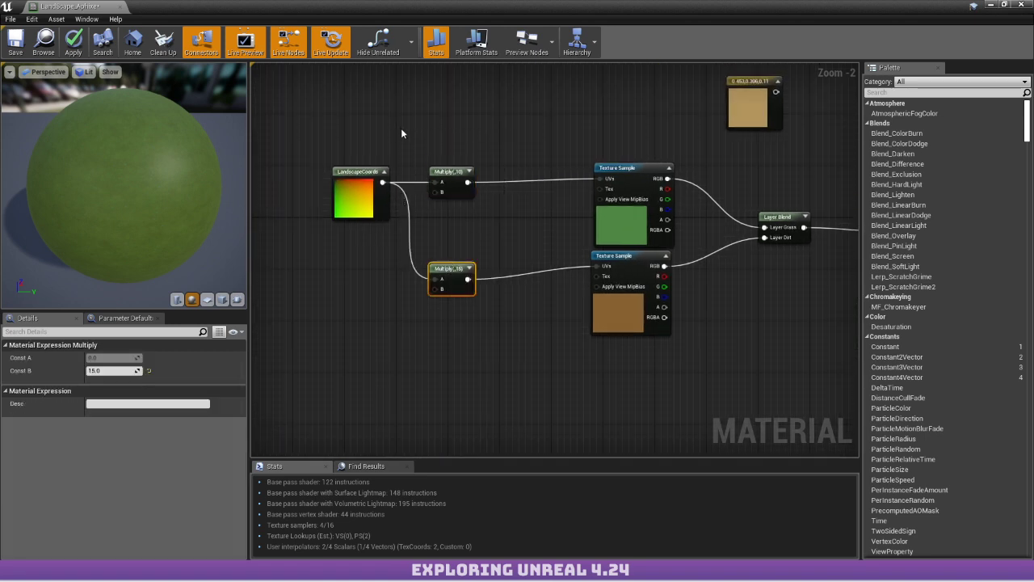
{"action": "left_click_drag", "start_coordinate": [416, 153], "coordinate": [528, 353]}
{"action": "left_click_drag", "start_coordinate": [451, 267], "coordinate": [540, 262]}
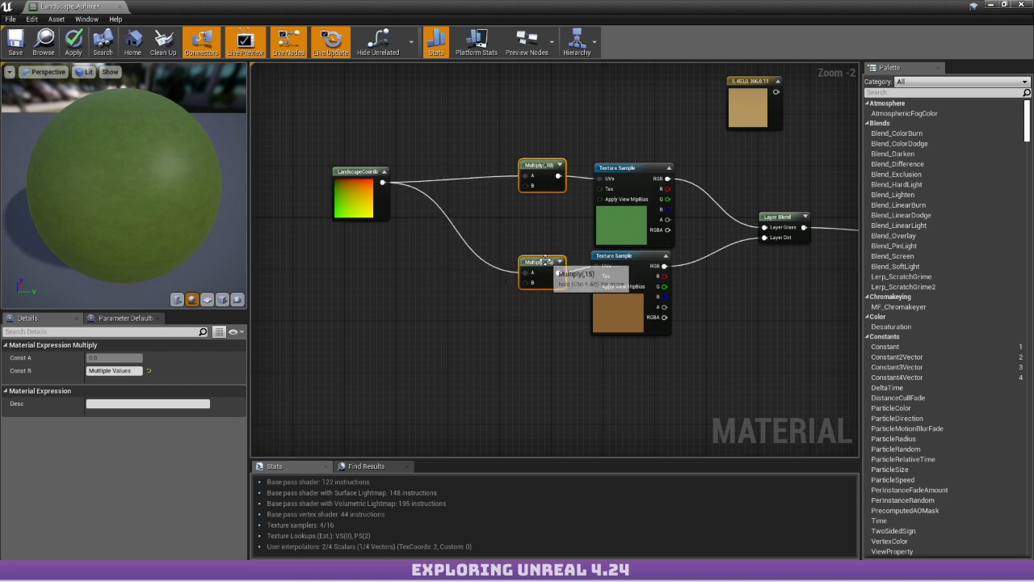
{"action": "left_click", "coordinate": [475, 214]}
Add two Constant nodes, one below and before each Multiply node.
{"action": "right_click_drag", "start_coordinate": [454, 192], "coordinate": [407, 228]}
{"action": "scroll", "coordinate": [407, 228], "scroll_direction": "up", "scroll_amount": 2}
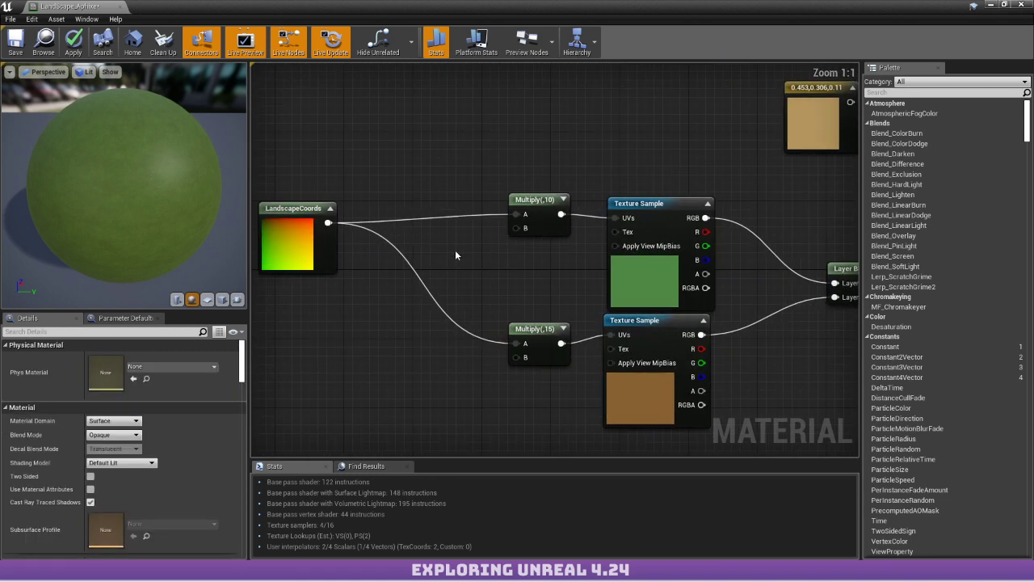
{"action": "left_click", "coordinate": [455, 250]}
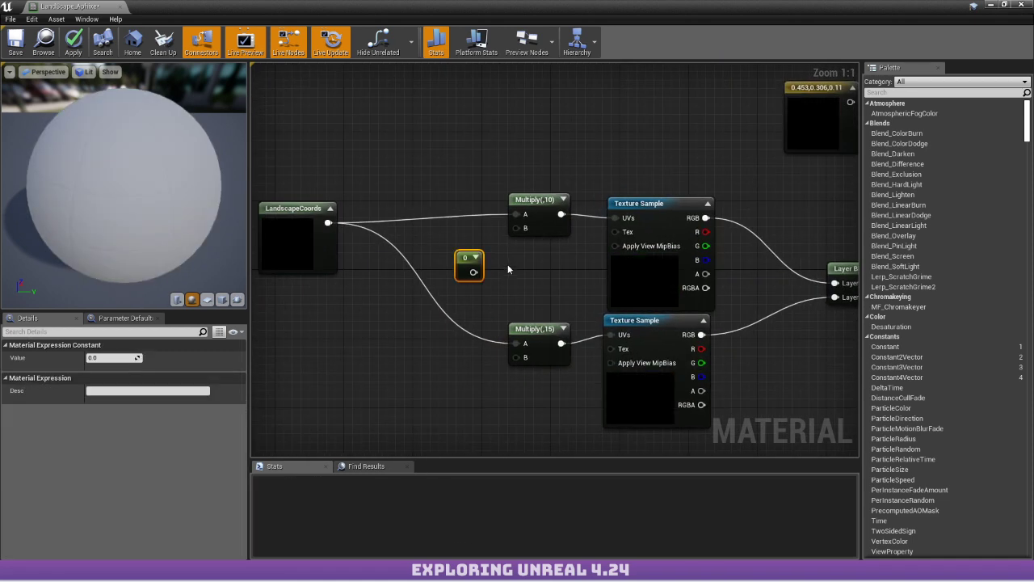
{"action": "left_click", "coordinate": [455, 378]}
Convert the lower Constant node to a parameter named RockTile.
{"action": "right_click", "coordinate": [462, 388]}
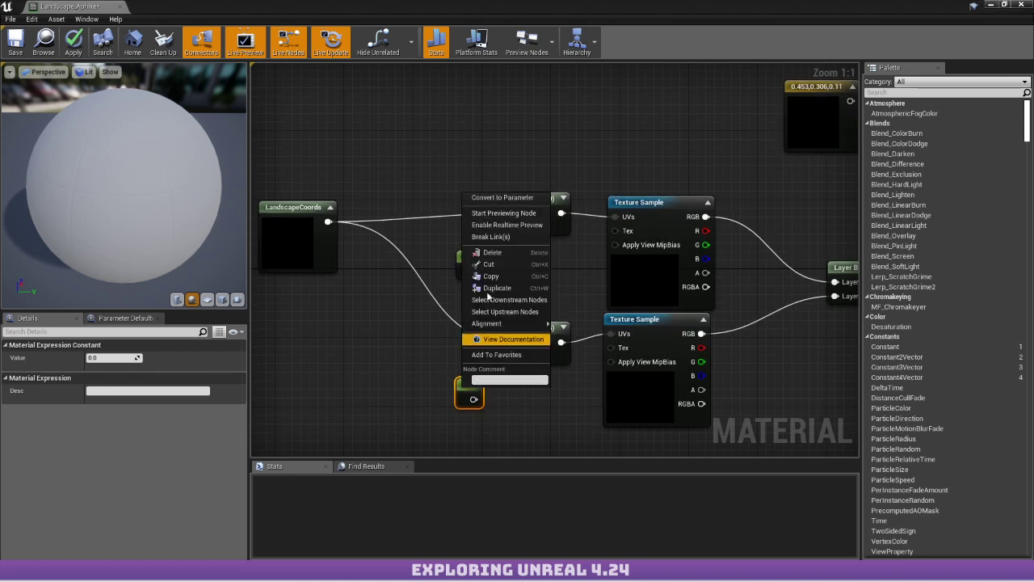
{"action": "left_click", "coordinate": [501, 197]}
{"action": "type", "text": "Ro"}
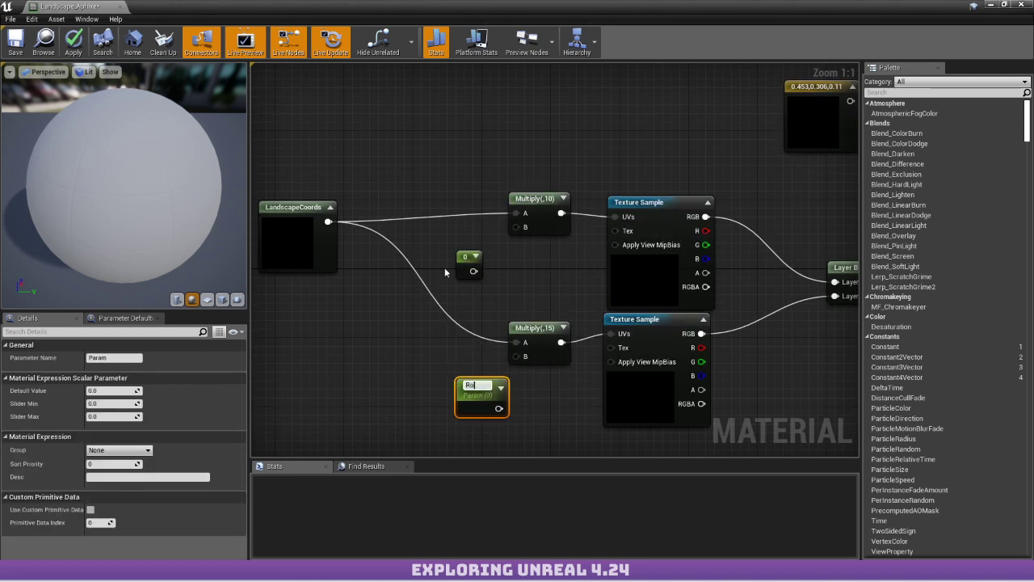
{"action": "type", "text": "ckTile"}
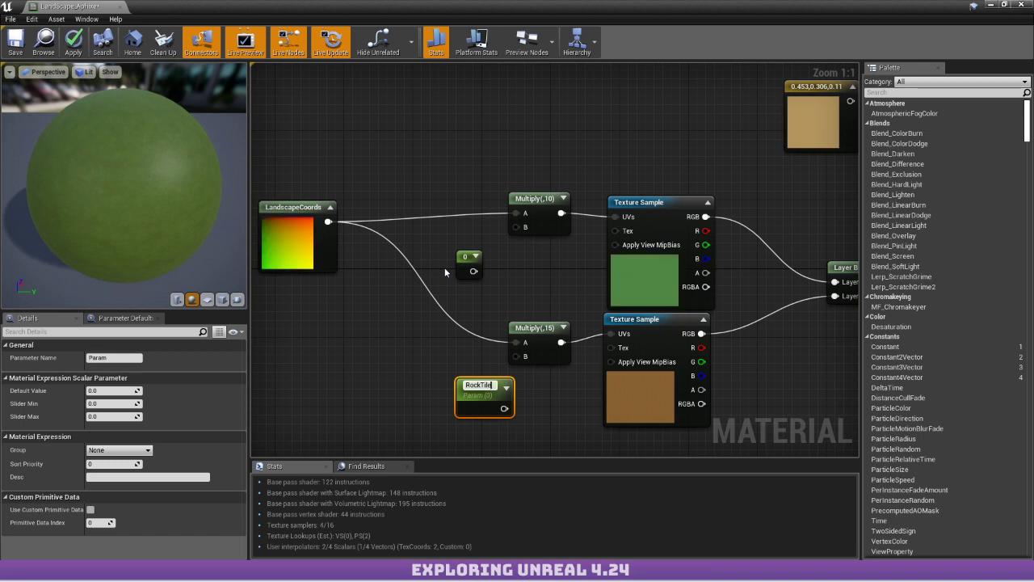
{"action": "key", "text": "Return"}
Convert the remaining Constant node to a parameter named GrassTile.
{"action": "right_click", "coordinate": [465, 257]}
{"action": "left_click", "coordinate": [495, 261]}
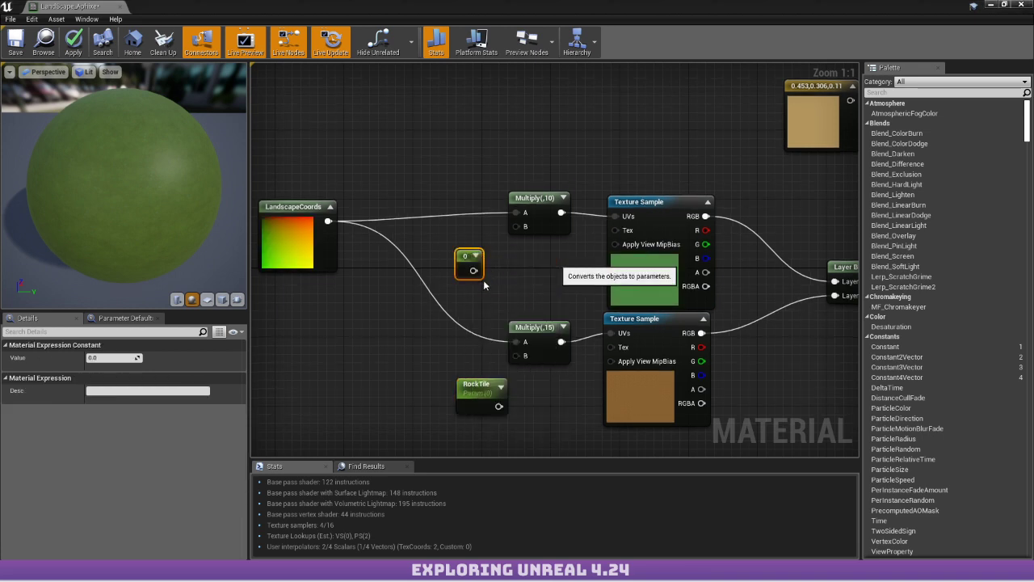
{"action": "left_click", "coordinate": [122, 360]}
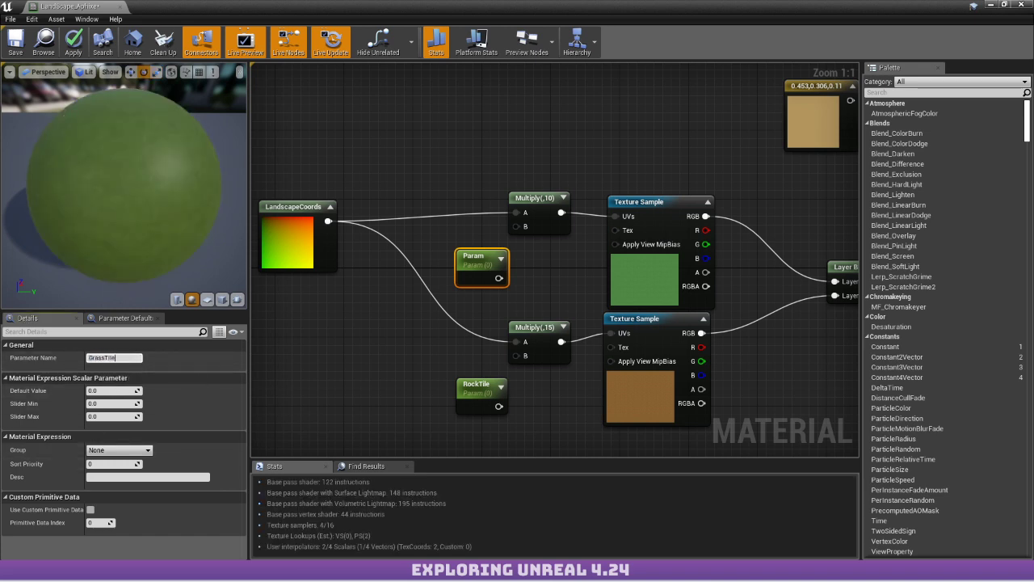
{"action": "key", "text": "Return"}
Connect GrassTile to the upper Multiply's B input and RockTile to the lower one's, and place each parameter beside its Multiply node.
{"action": "left_click_drag", "start_coordinate": [499, 278], "coordinate": [517, 227]}
{"action": "left_click_drag", "start_coordinate": [480, 257], "coordinate": [472, 224]}
{"action": "left_click_drag", "start_coordinate": [496, 408], "coordinate": [517, 355]}
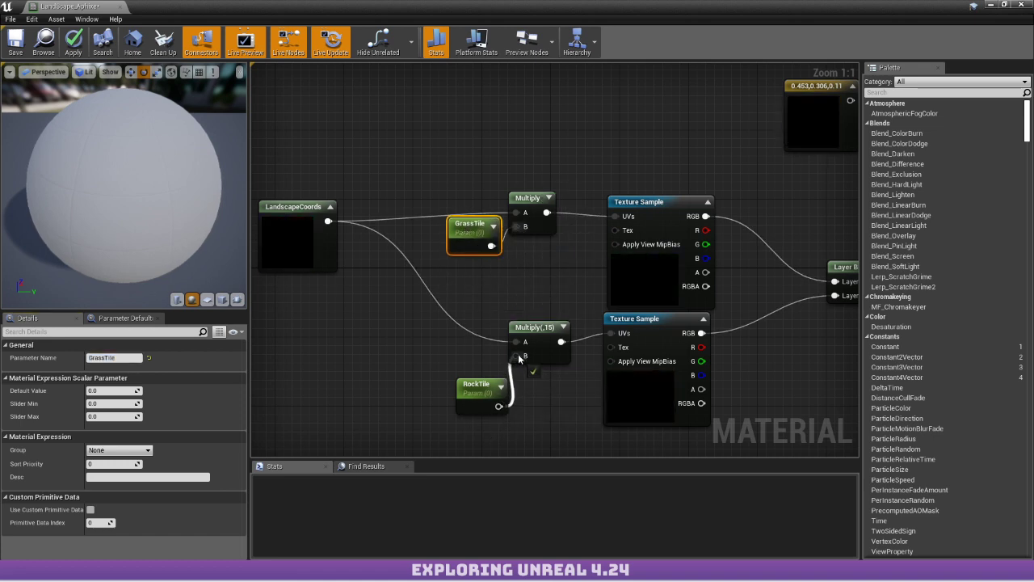
{"action": "left_click", "coordinate": [477, 384]}
{"action": "left_click_drag", "start_coordinate": [477, 384], "coordinate": [469, 362]}
Set the default value of RockTile to 15 and of GrassTile to 10.
{"action": "left_click", "coordinate": [106, 391]}
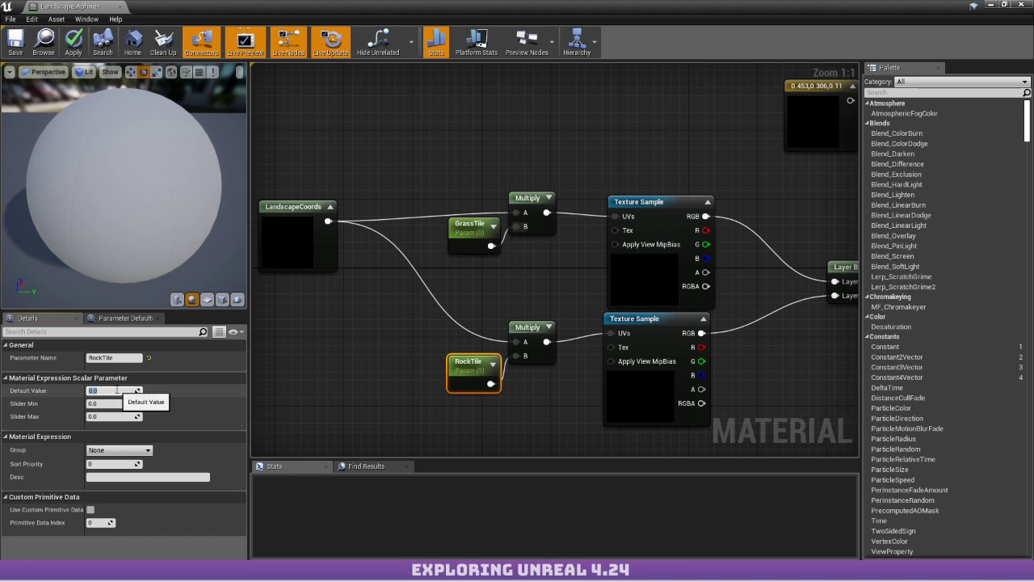
{"action": "key", "text": "Return"}
{"action": "left_click", "coordinate": [472, 225]}
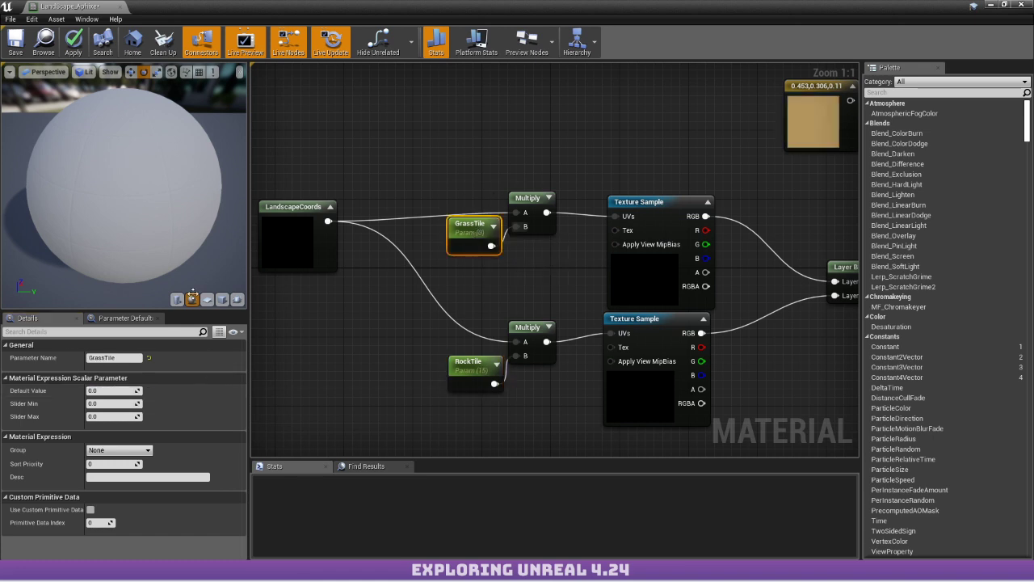
{"action": "left_click", "coordinate": [115, 390]}
{"action": "type", "text": "10"}
{"action": "key", "text": "Return"}
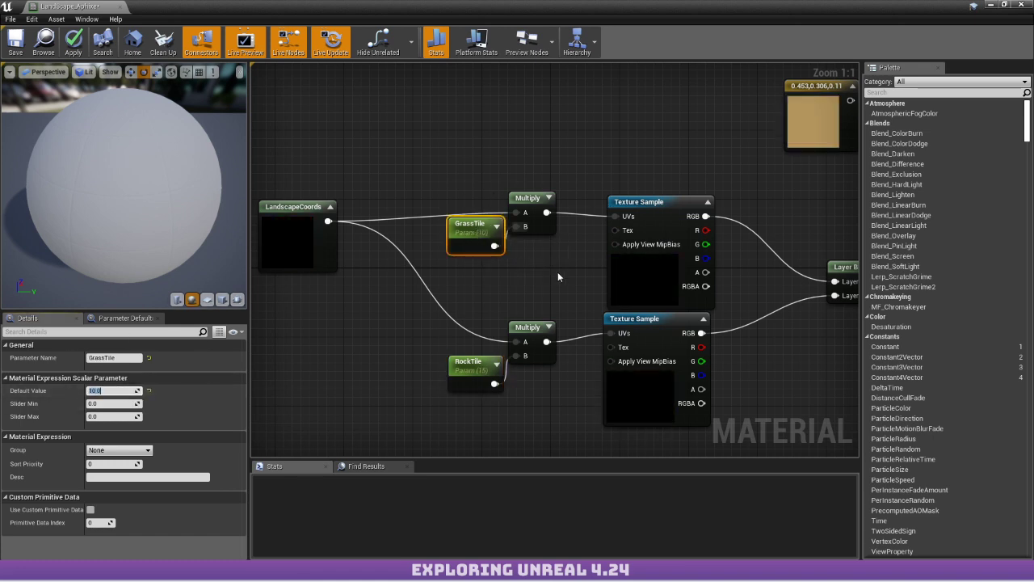
Convert the grass Texture Sample to a parameter named GrassMap.
{"action": "mouse_move", "coordinate": [558, 277]}
{"action": "right_mouse_down"}
{"action": "mouse_move", "coordinate": [445, 231]}
{"action": "mouse_move", "coordinate": [551, 261]}
{"action": "right_mouse_up"}
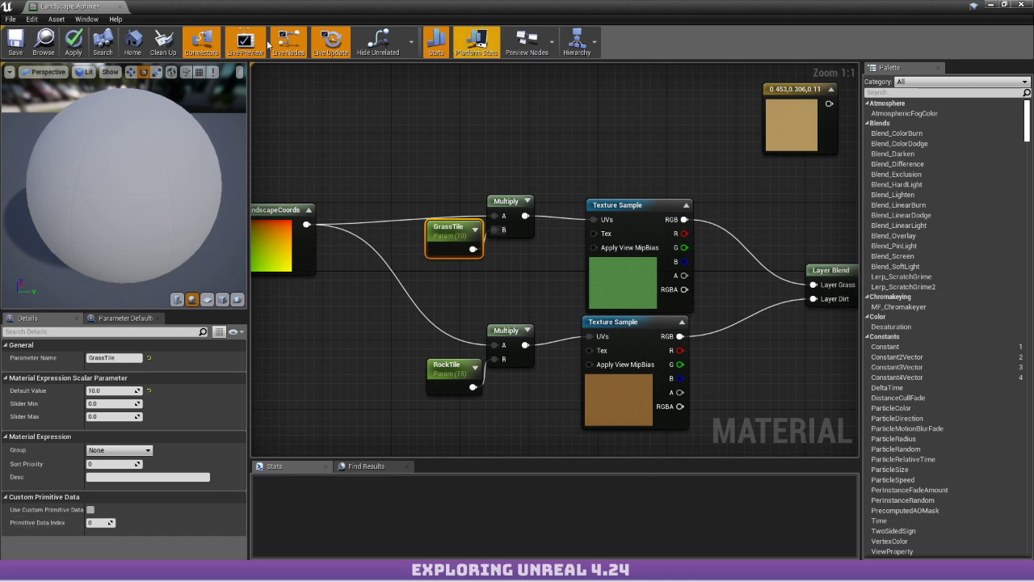
{"action": "scroll", "coordinate": [617, 174], "scroll_direction": "down", "scroll_amount": 1}
{"action": "right_click_drag", "start_coordinate": [617, 174], "coordinate": [498, 248]}
{"action": "right_click", "coordinate": [479, 256]}
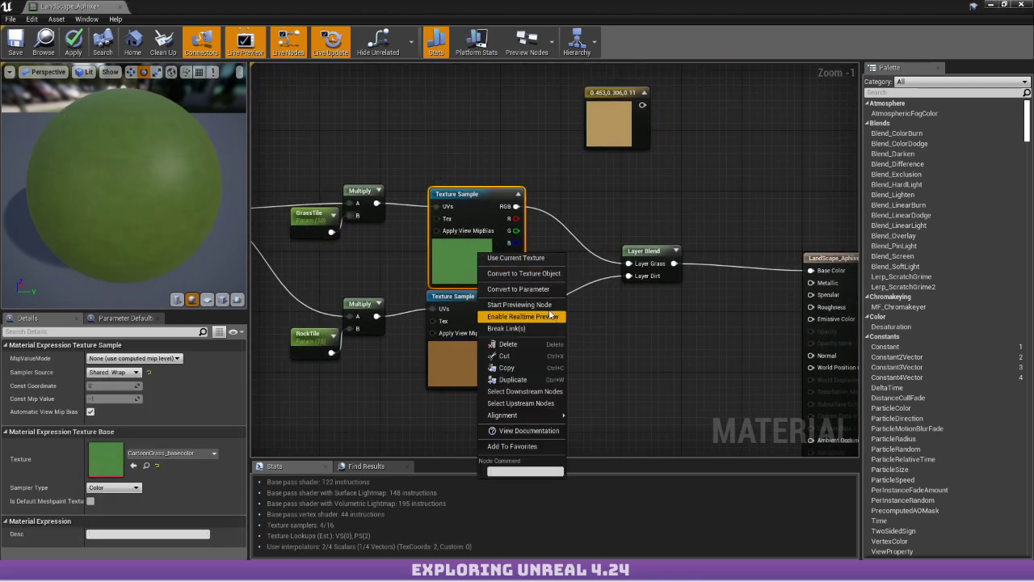
{"action": "left_click", "coordinate": [518, 289]}
{"action": "type", "text": "G"}
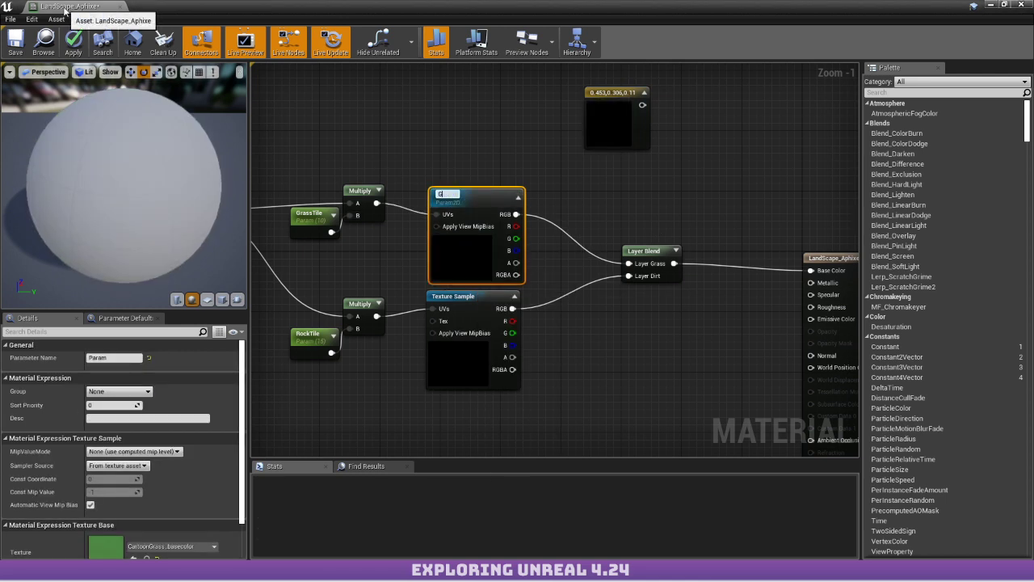
{"action": "type", "text": "rassa"}
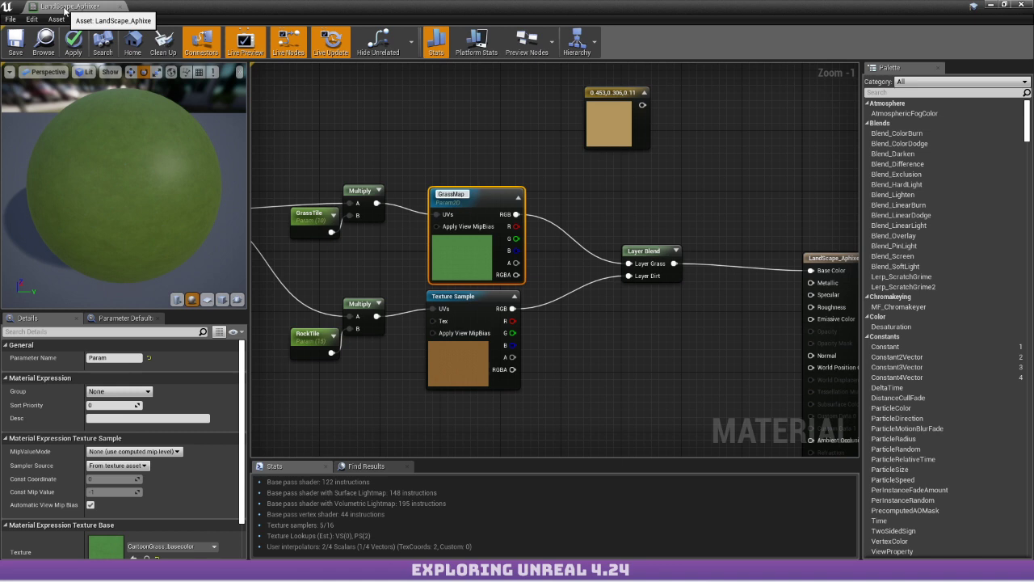
{"action": "type", "text": "ap"}
{"action": "key", "text": "Return"}
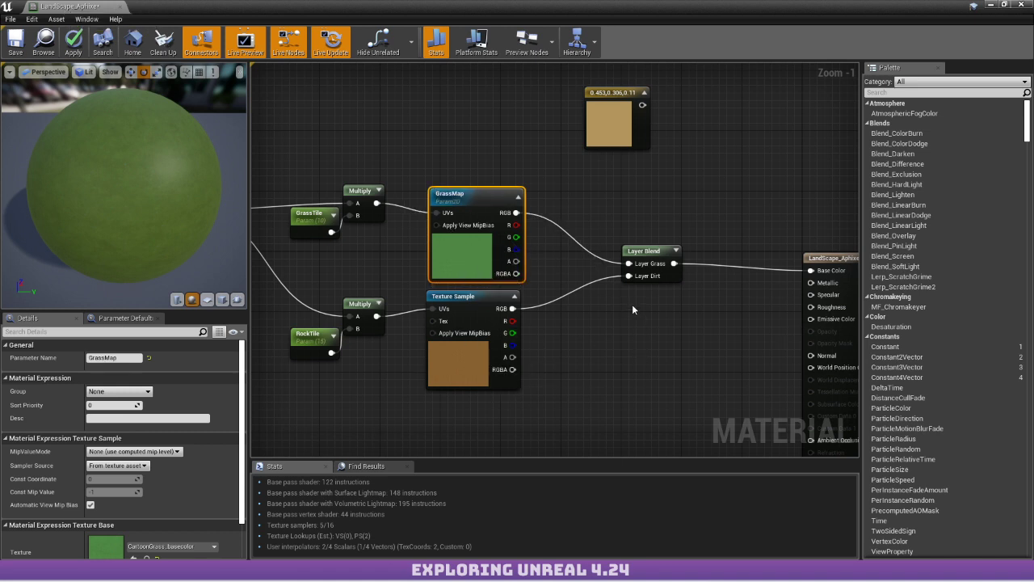
Duplicate the Layer Blend node, connect the copy to the material's Roughness input, and place it below the original.
{"action": "right_click_drag", "start_coordinate": [632, 304], "coordinate": [644, 231]}
{"action": "scroll", "coordinate": [643, 231], "scroll_direction": "down", "scroll_amount": 1}
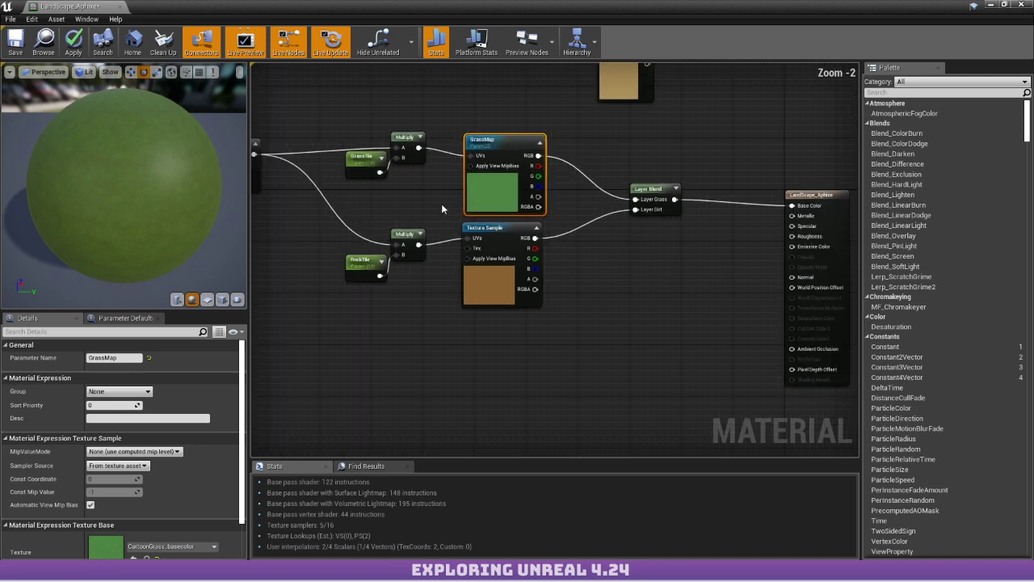
{"action": "right_click_drag", "start_coordinate": [441, 208], "coordinate": [377, 177]}
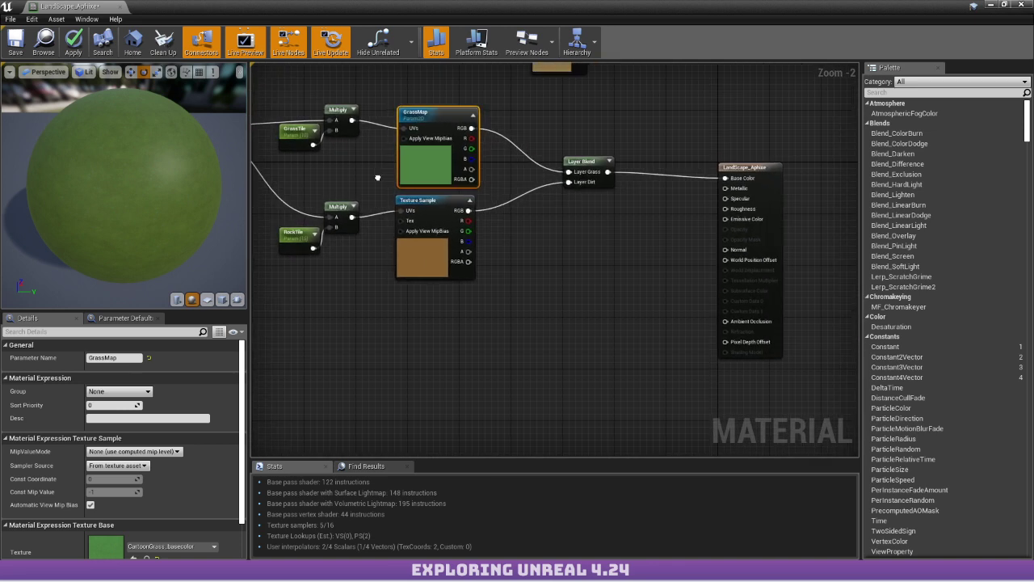
{"action": "left_click", "coordinate": [582, 161]}
{"action": "key", "text": "ctrl+c"}
{"action": "key", "text": "ctrl+v"}
{"action": "left_click_drag", "start_coordinate": [588, 294], "coordinate": [731, 209]}
{"action": "left_click", "coordinate": [530, 256]}
{"action": "right_click_drag", "start_coordinate": [530, 256], "coordinate": [478, 253]}
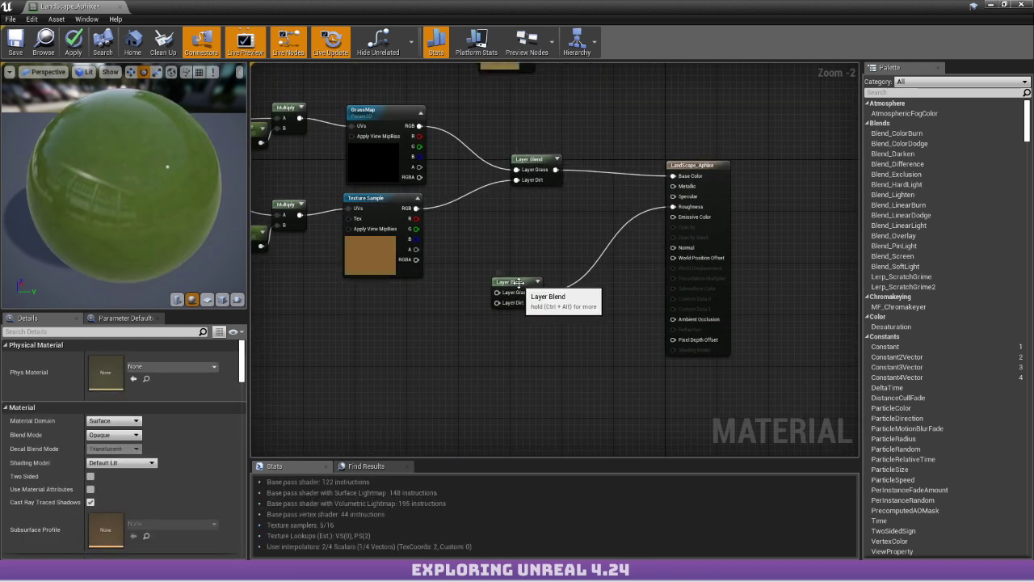
{"action": "left_click_drag", "start_coordinate": [520, 290], "coordinate": [545, 301]}
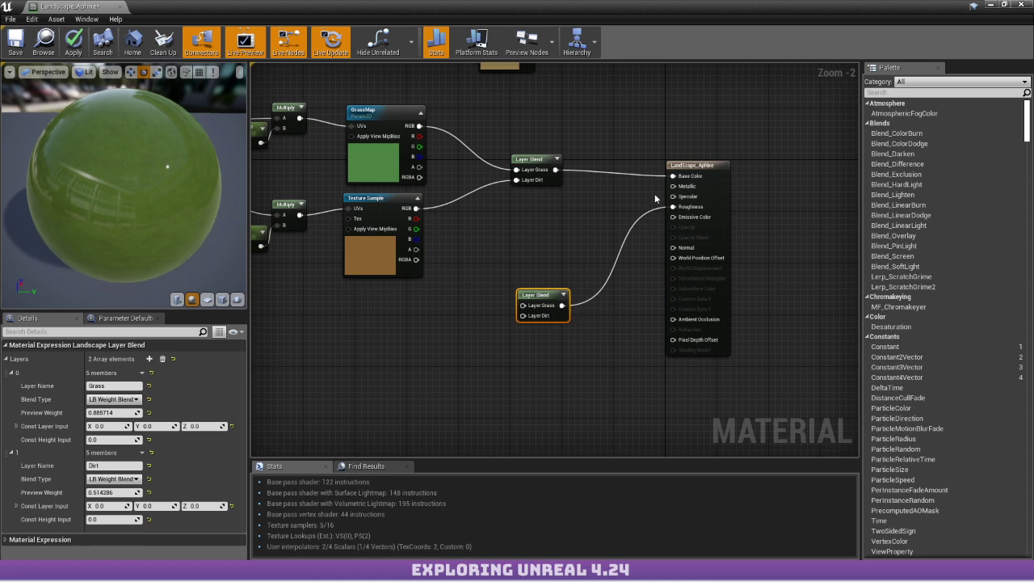
Delete the duplicated Layer Blend node connected to Roughness.
{"action": "right_click_drag", "start_coordinate": [651, 193], "coordinate": [513, 219]}
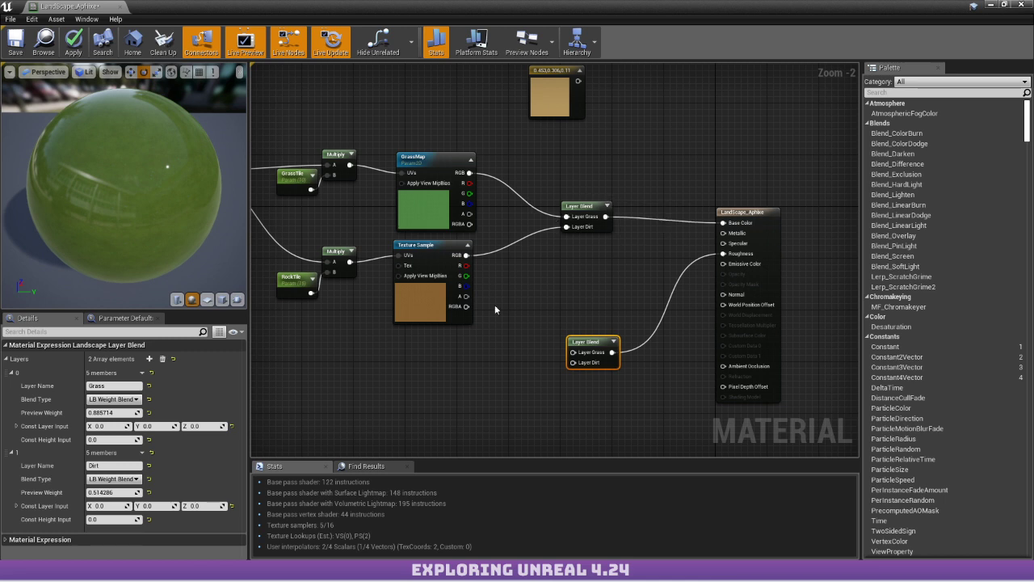
{"action": "right_click_drag", "start_coordinate": [376, 352], "coordinate": [394, 291]}
{"action": "scroll", "coordinate": [533, 239], "scroll_direction": "down", "scroll_amount": 2}
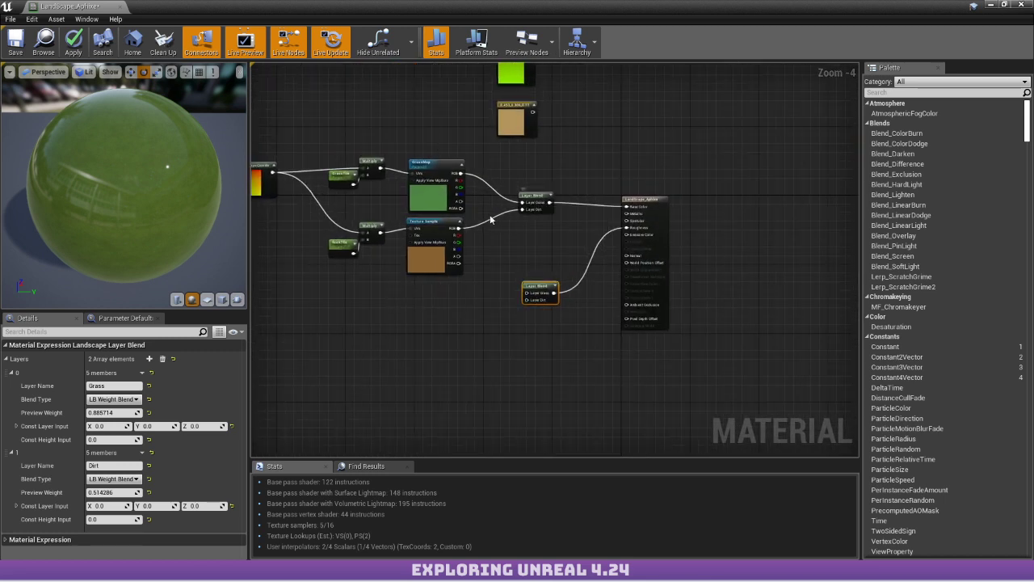
{"action": "left_click", "coordinate": [646, 215]}
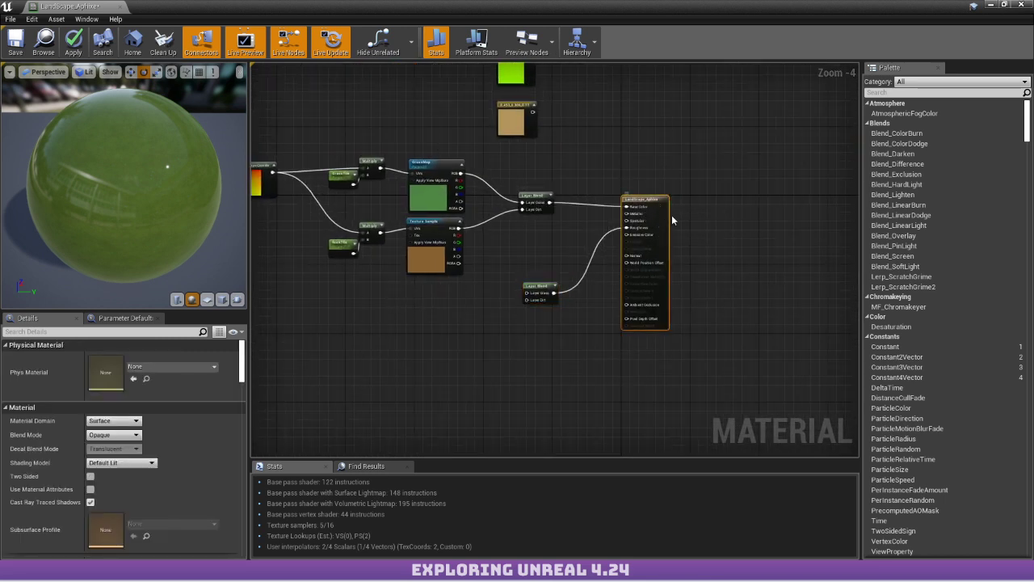
{"action": "right_click", "coordinate": [378, 340]}
{"action": "key", "text": "Escape"}
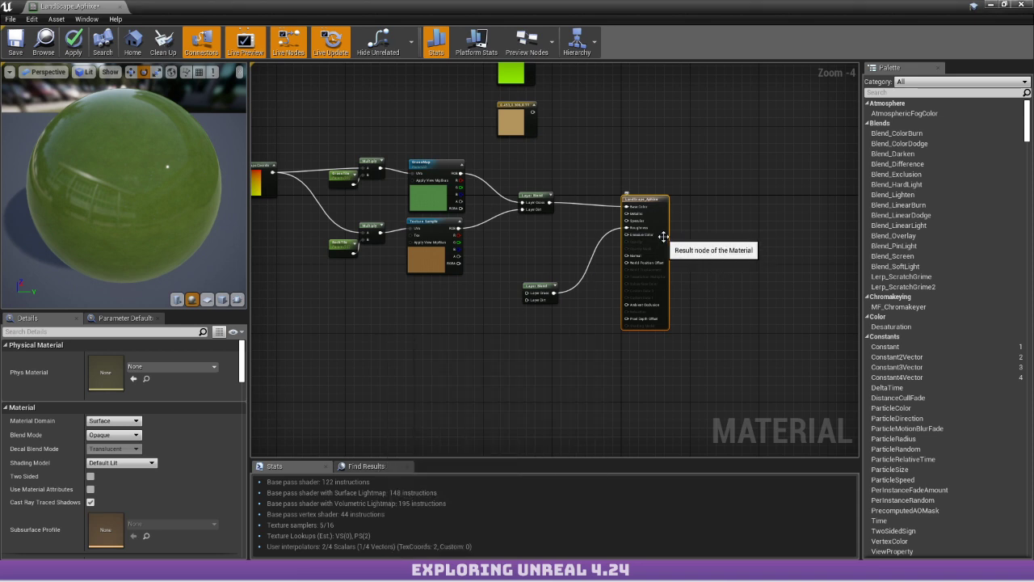
{"action": "left_click", "coordinate": [537, 287]}
{"action": "key", "text": "Delete"}
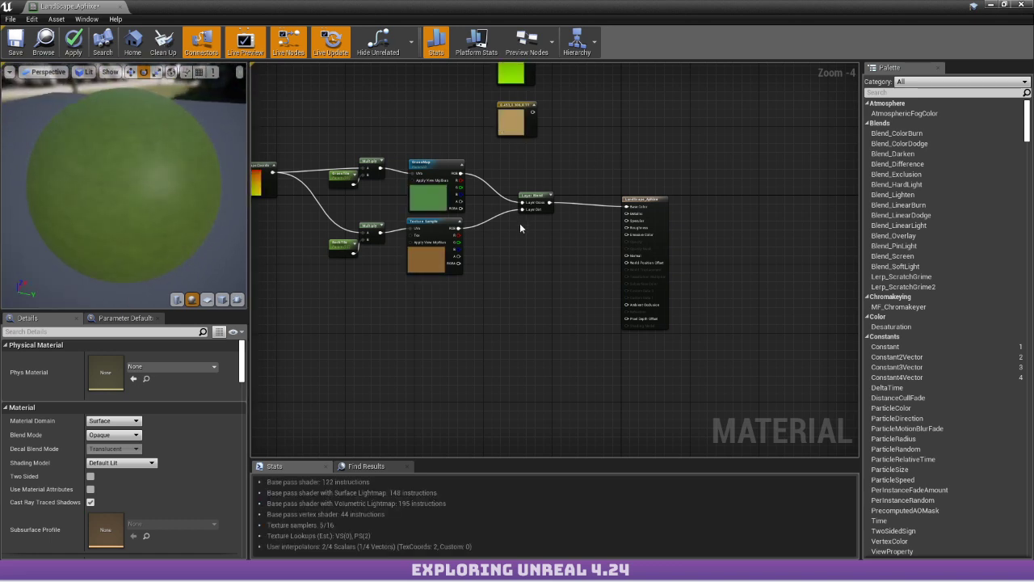
Bring the node network from LandscapeCoords to the result node into view and apply the material changes.
{"action": "right_click_drag", "start_coordinate": [404, 222], "coordinate": [402, 239]}
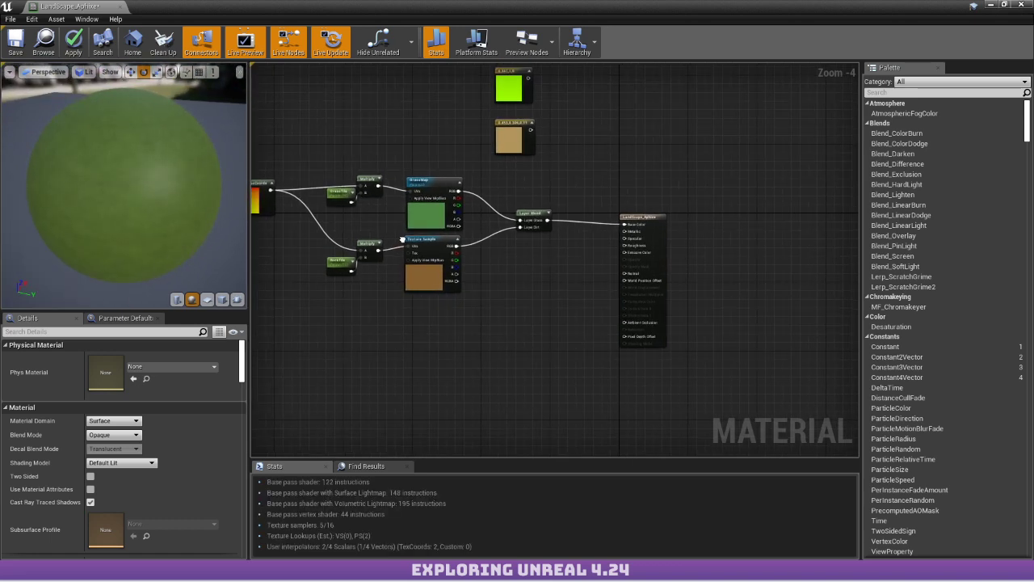
{"action": "scroll", "coordinate": [402, 239], "scroll_direction": "up", "scroll_amount": 1}
{"action": "right_click_drag", "start_coordinate": [548, 181], "coordinate": [722, 206]}
{"action": "scroll", "coordinate": [757, 193], "scroll_direction": "down", "scroll_amount": 1}
{"action": "left_click", "coordinate": [79, 37]}
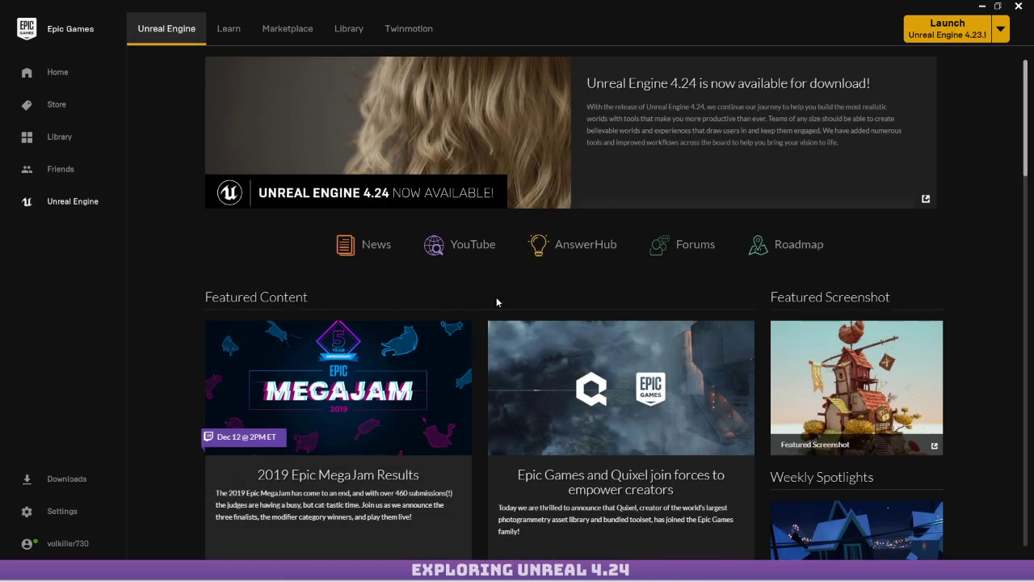
Examine the engine versions, projects and vault items in the Epic Games Launcher's Library.
{"action": "left_click", "coordinate": [348, 29]}
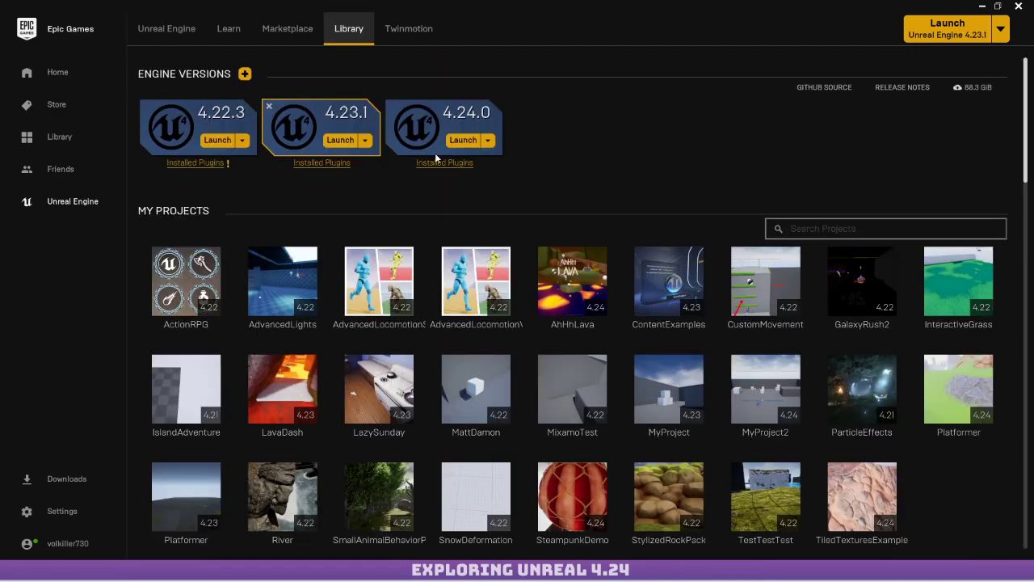
{"action": "scroll", "coordinate": [487, 187], "scroll_direction": "down", "scroll_amount": 2}
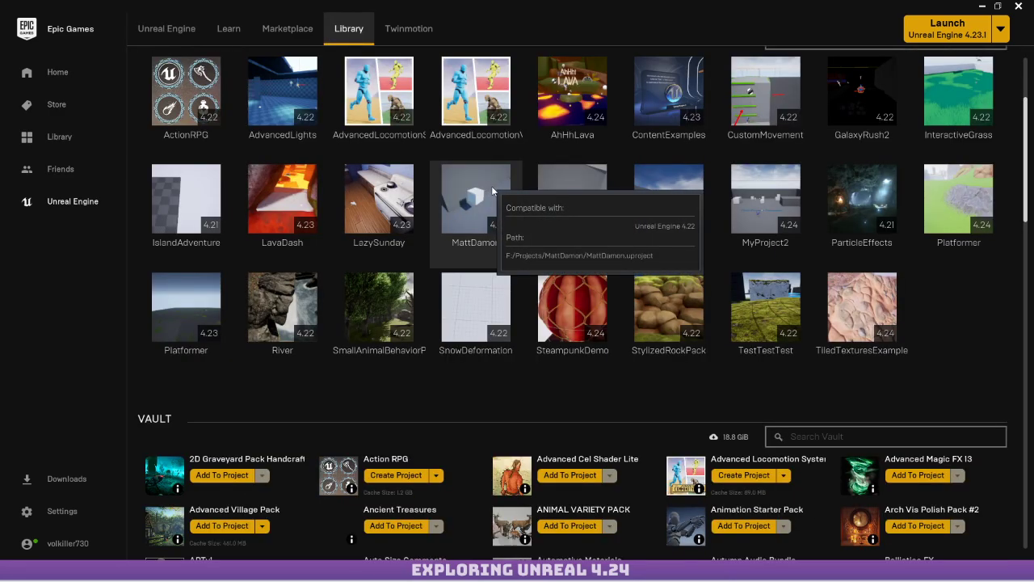
{"action": "scroll", "coordinate": [491, 189], "scroll_direction": "down", "scroll_amount": 1}
{"action": "scroll", "coordinate": [493, 189], "scroll_direction": "down", "scroll_amount": 2}
{"action": "scroll", "coordinate": [493, 186], "scroll_direction": "down", "scroll_amount": 1}
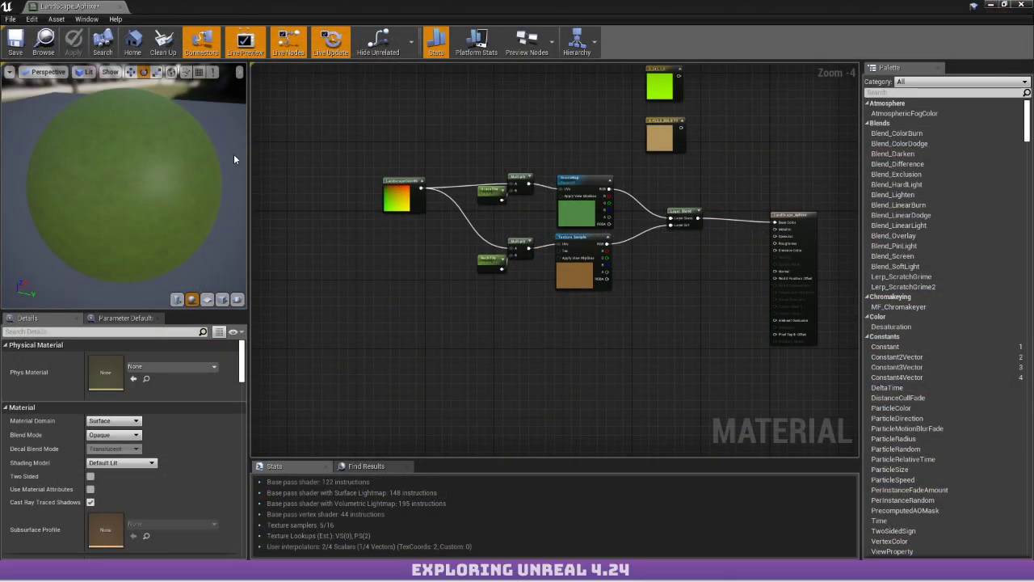
Set the GrassTile parameter's Slider Min to 1 and Slider Max to 100.
{"action": "scroll", "coordinate": [517, 259], "scroll_direction": "up", "scroll_amount": 4}
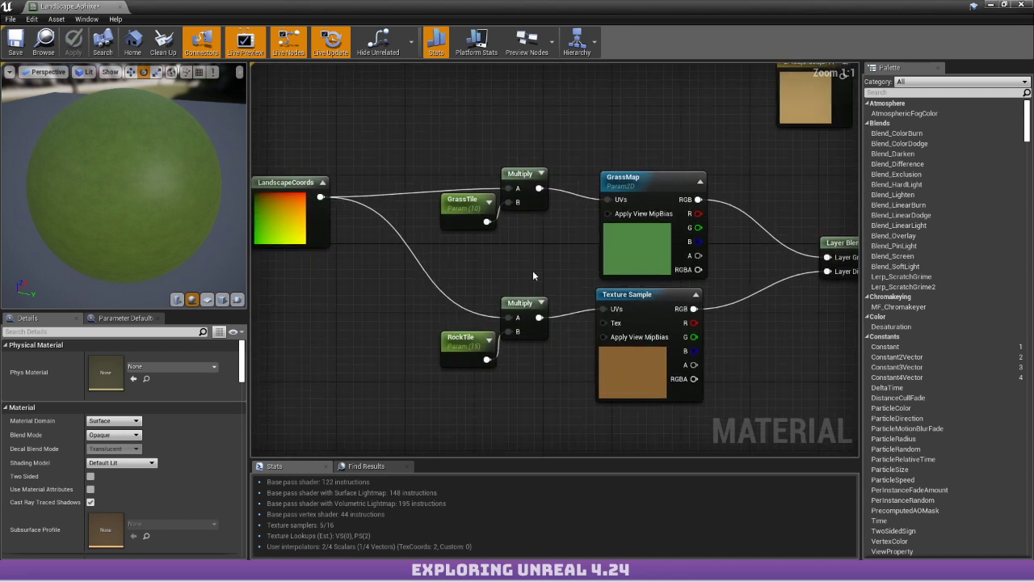
{"action": "left_click", "coordinate": [479, 204]}
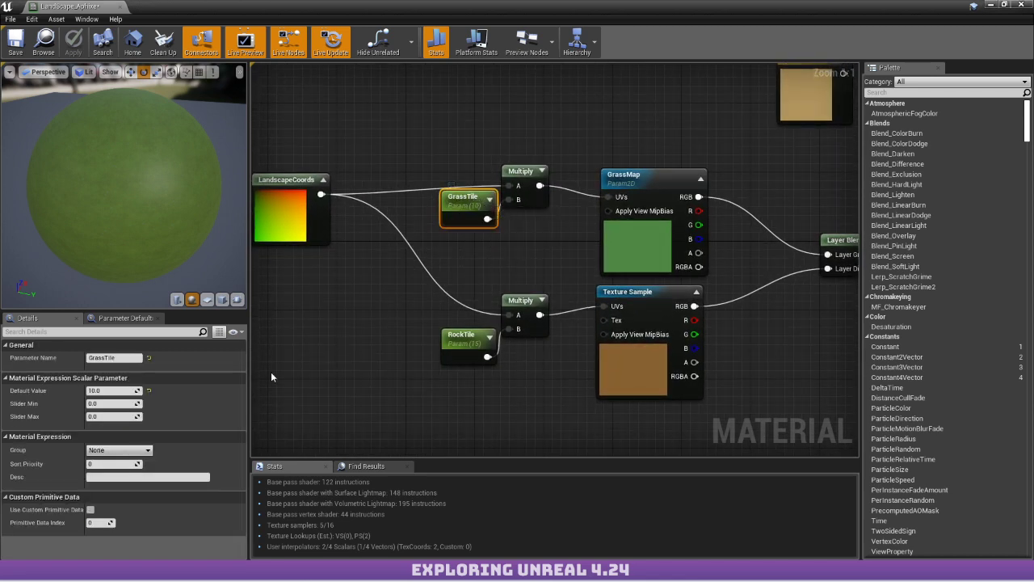
{"action": "left_click", "coordinate": [90, 415]}
{"action": "left_click", "coordinate": [92, 403]}
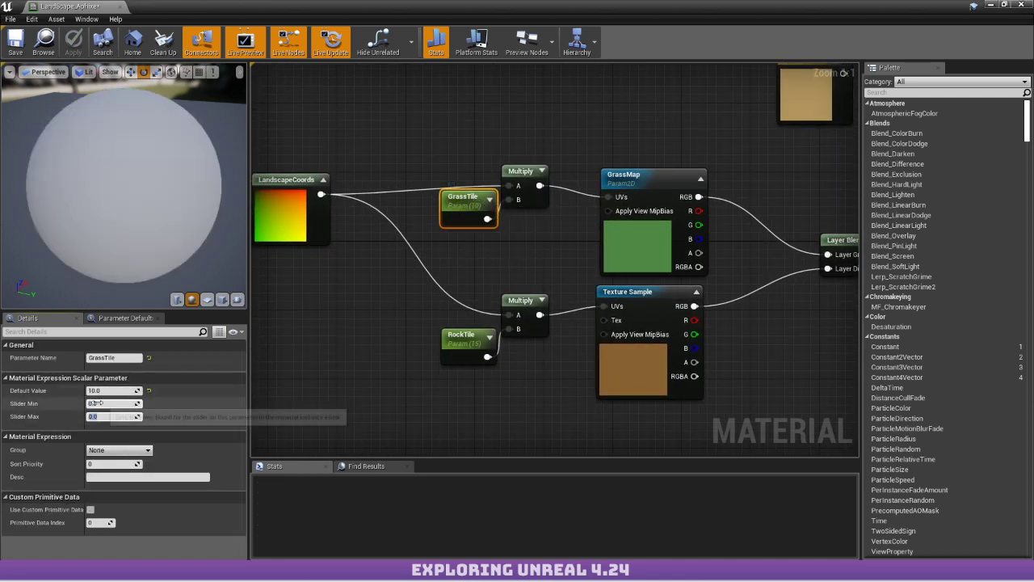
{"action": "type", "text": "1"}
{"action": "key", "text": "Return"}
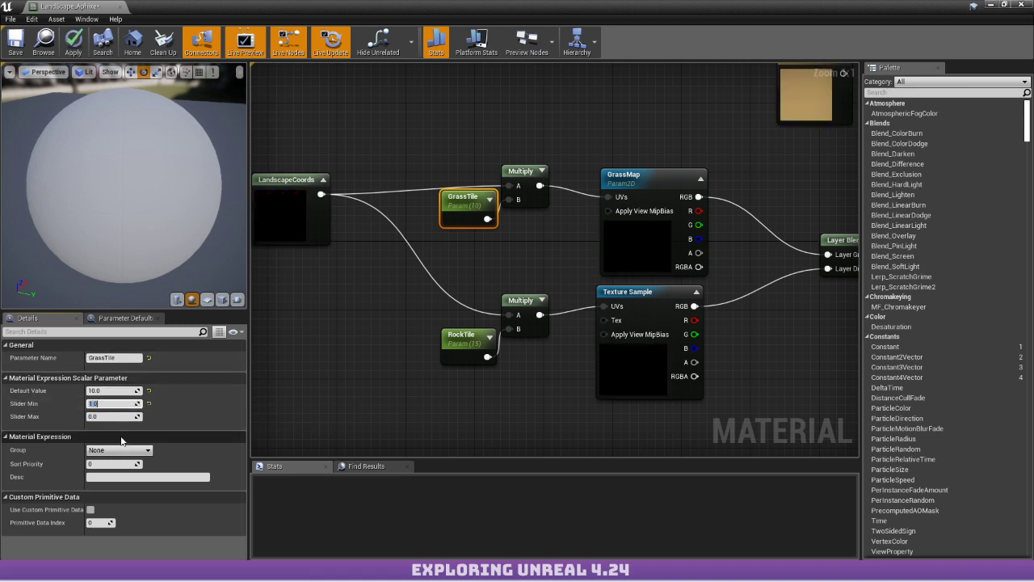
{"action": "left_click_drag", "start_coordinate": [127, 416], "coordinate": [125, 416]}
{"action": "left_click", "coordinate": [126, 417]}
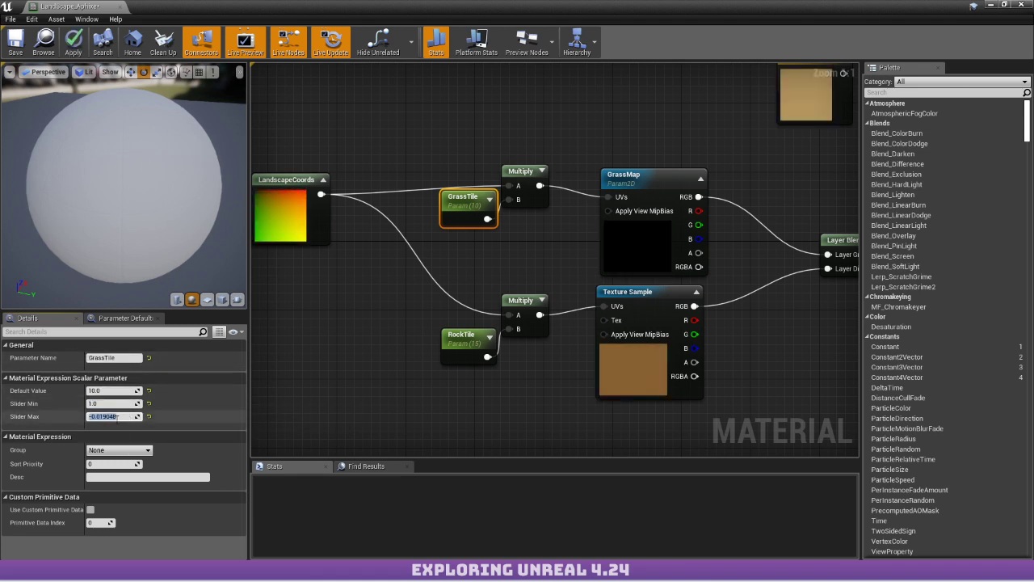
{"action": "type", "text": "100"}
{"action": "key", "text": "Return"}
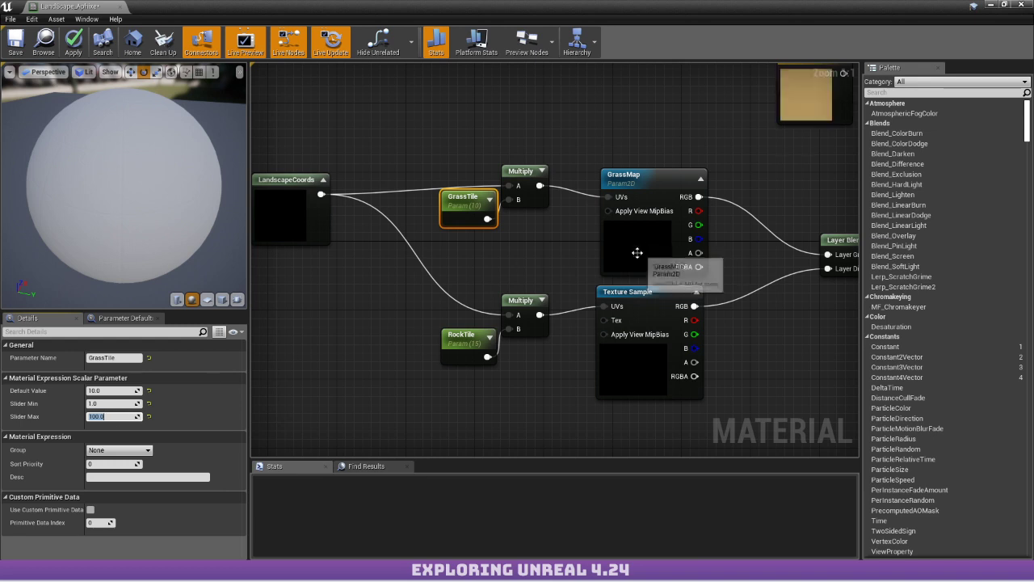
Apply the material changes and assign the GrassTile parameter to a group named Tiling.
{"action": "right_click_drag", "start_coordinate": [672, 269], "coordinate": [593, 278]}
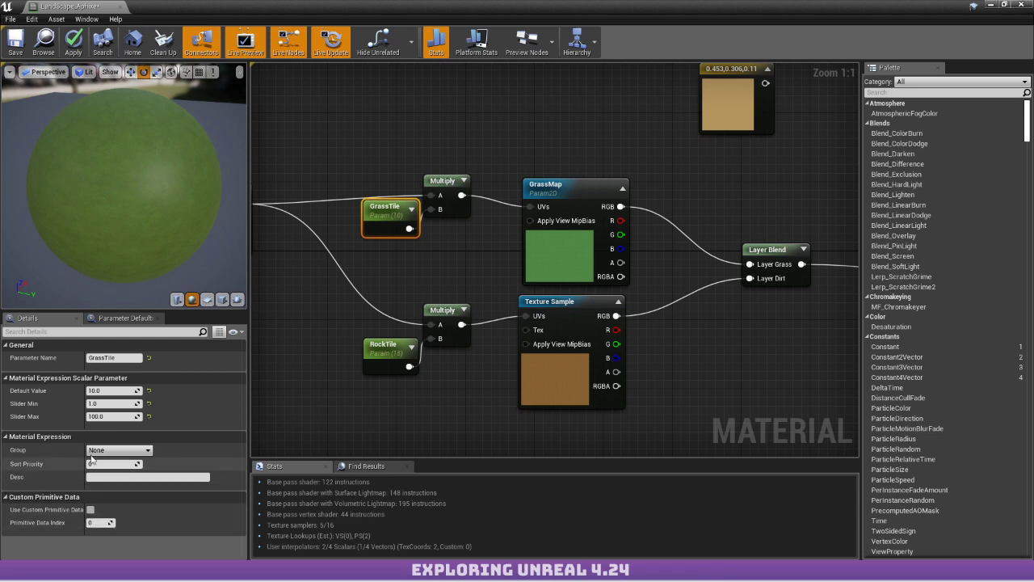
{"action": "left_click", "coordinate": [75, 44]}
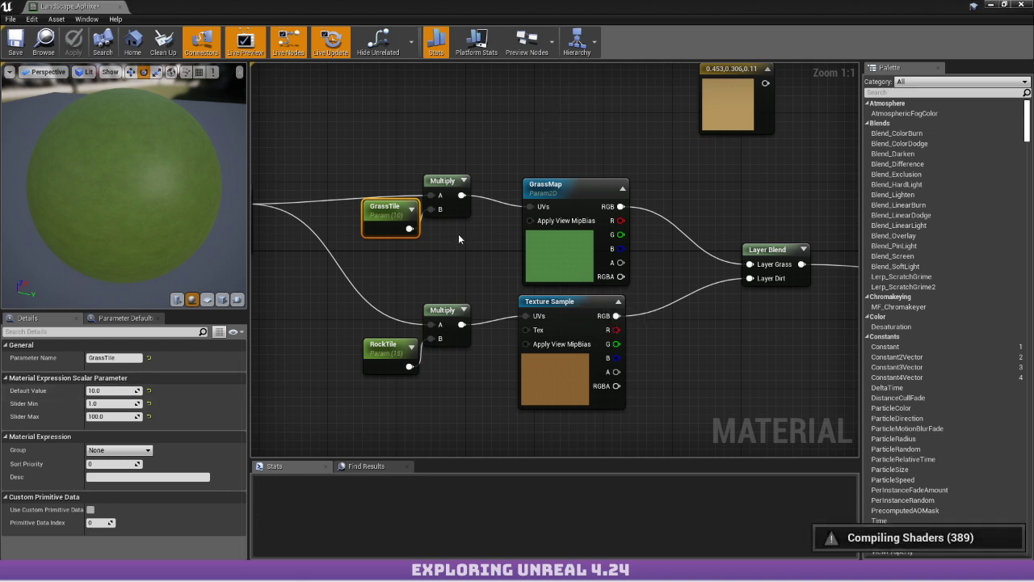
{"action": "left_click", "coordinate": [108, 449]}
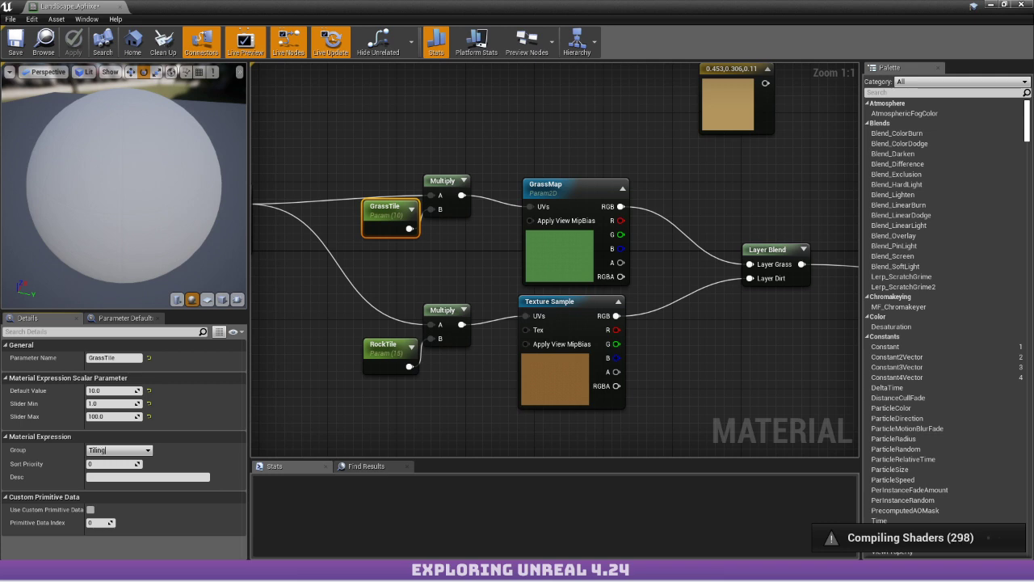
{"action": "left_click", "coordinate": [386, 347]}
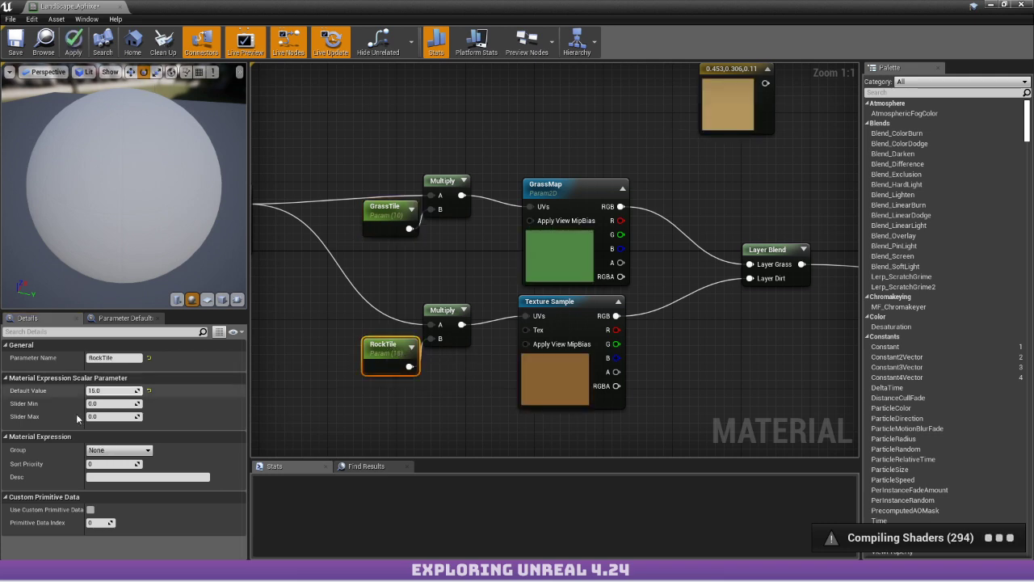
Assign the RockTile parameter to the Tiling group and apply the material changes.
{"action": "left_click", "coordinate": [118, 449]}
{"action": "left_click", "coordinate": [149, 450]}
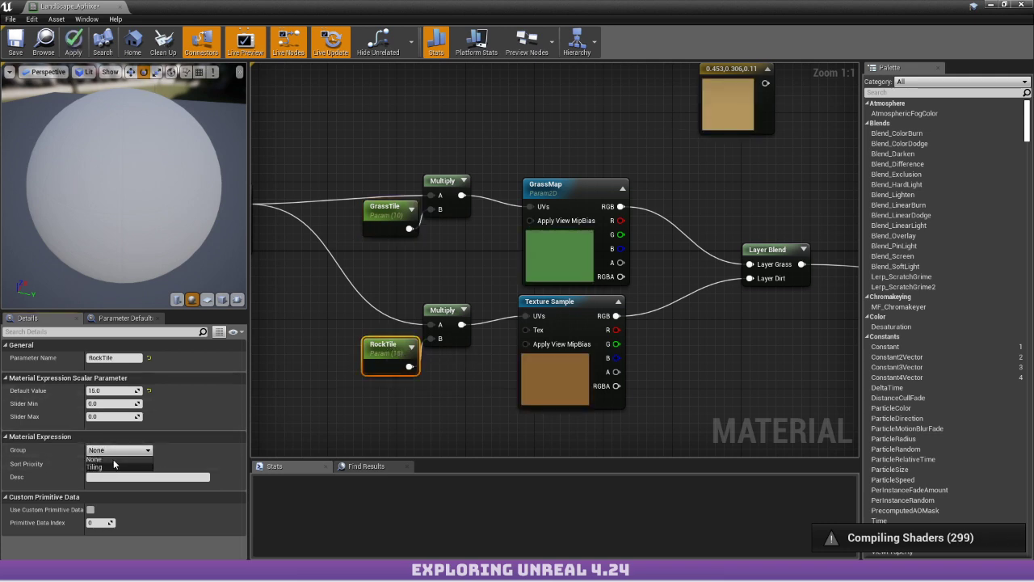
{"action": "left_click", "coordinate": [114, 469]}
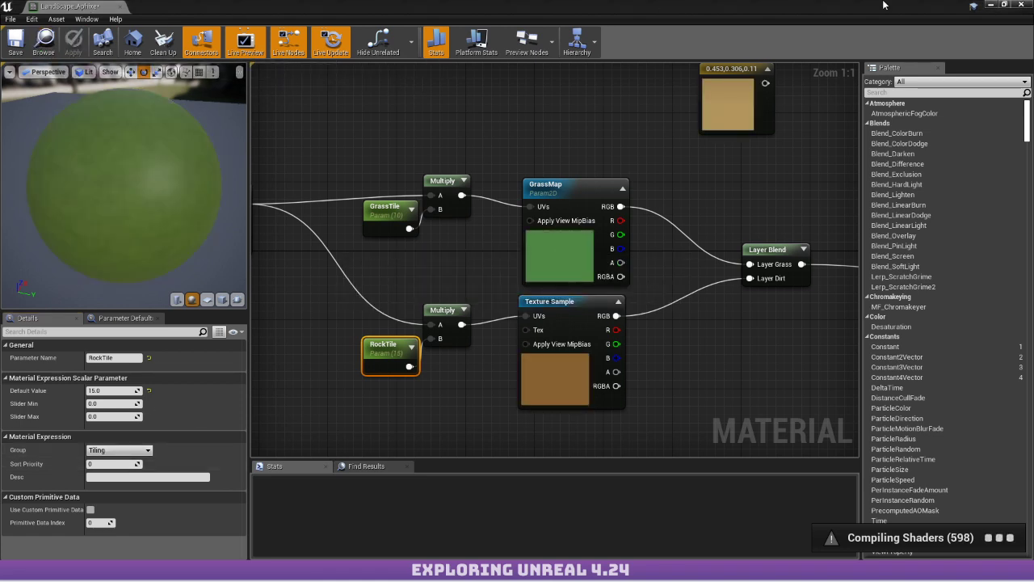
Locate the landscape's material in the project content, create a material instance from it and open the instance for editing.
{"action": "left_click", "coordinate": [992, 5]}
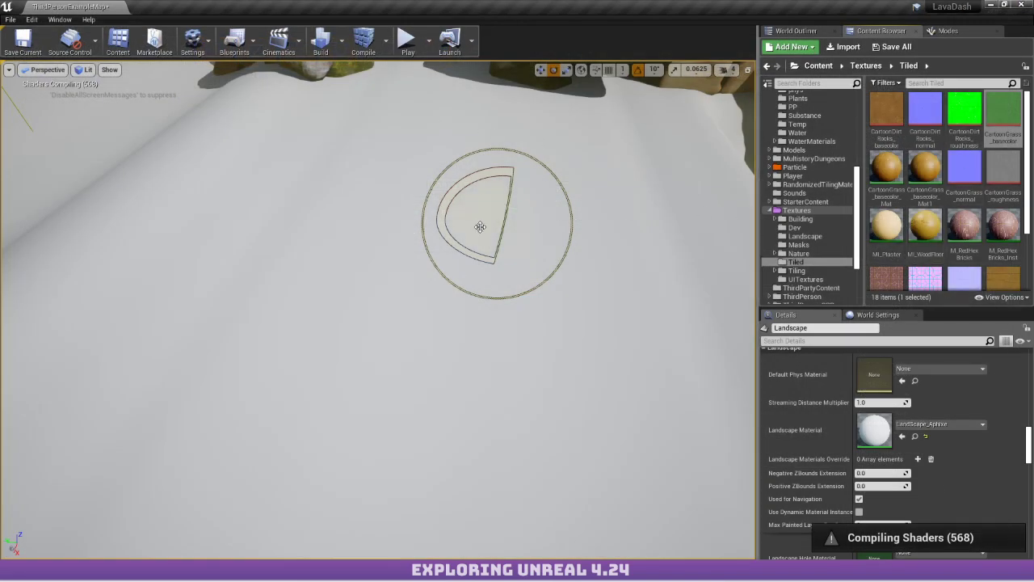
{"action": "left_click", "coordinate": [914, 436]}
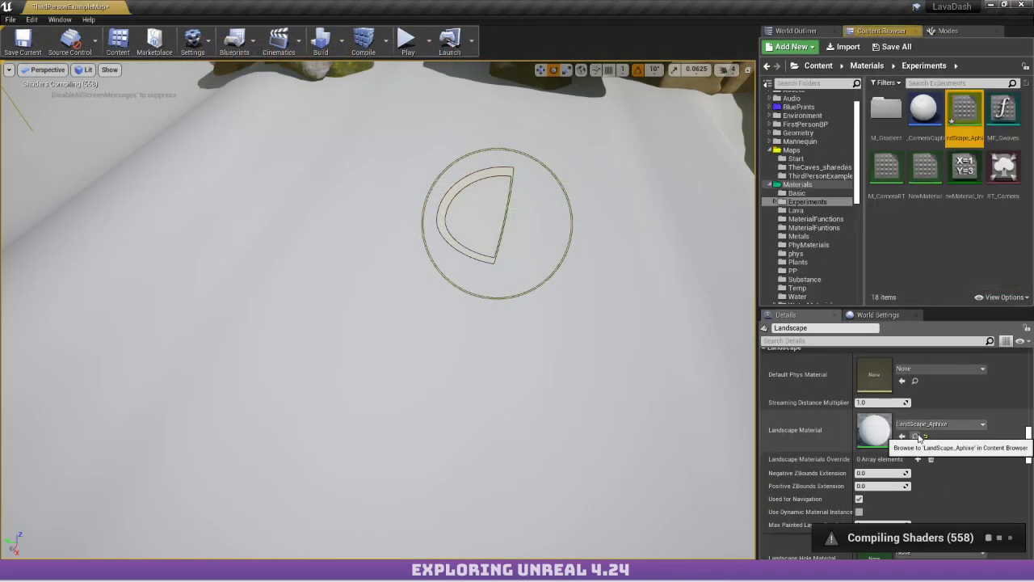
{"action": "right_click", "coordinate": [968, 107]}
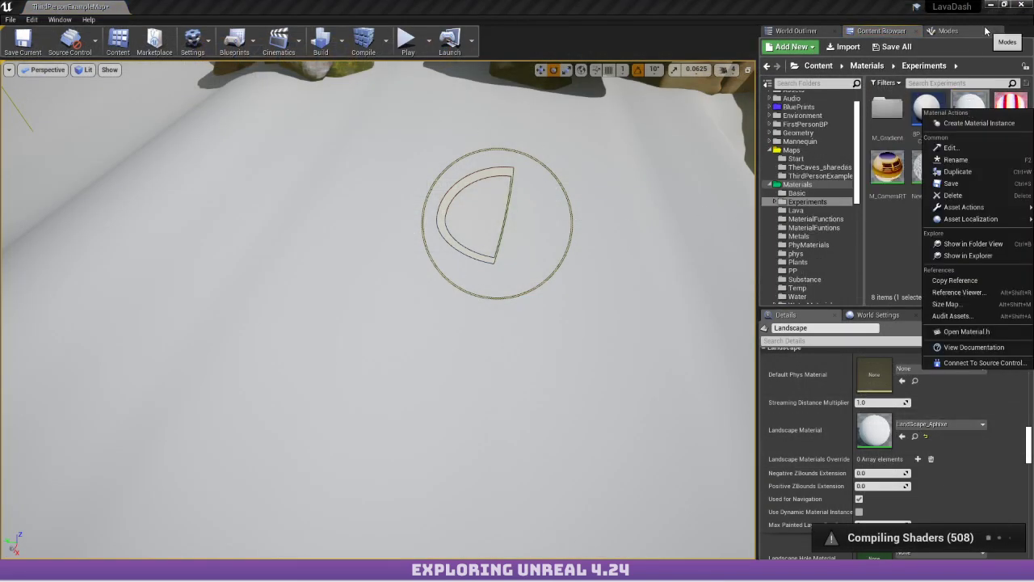
{"action": "left_click", "coordinate": [978, 123]}
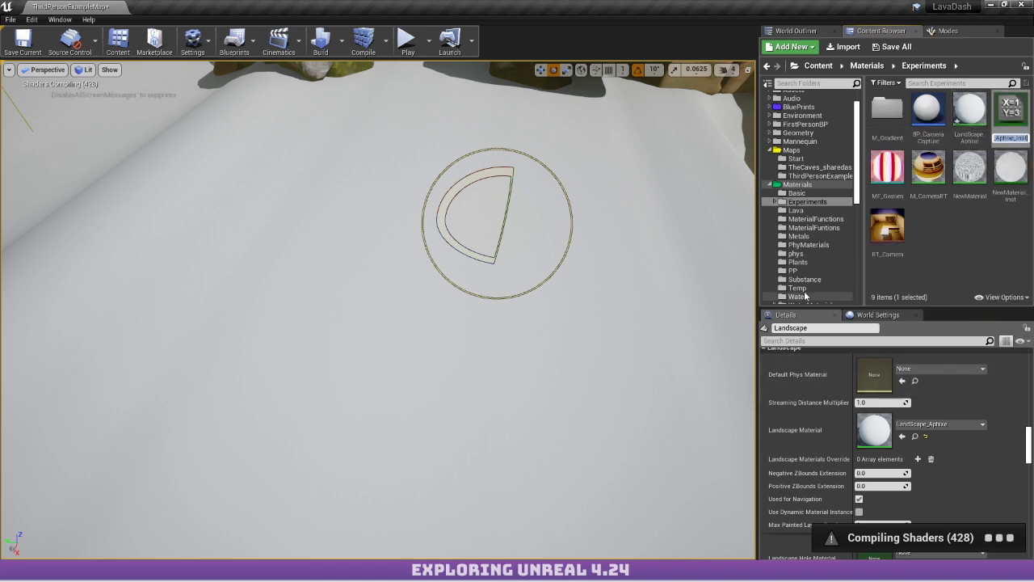
{"action": "double_click", "coordinate": [1011, 109]}
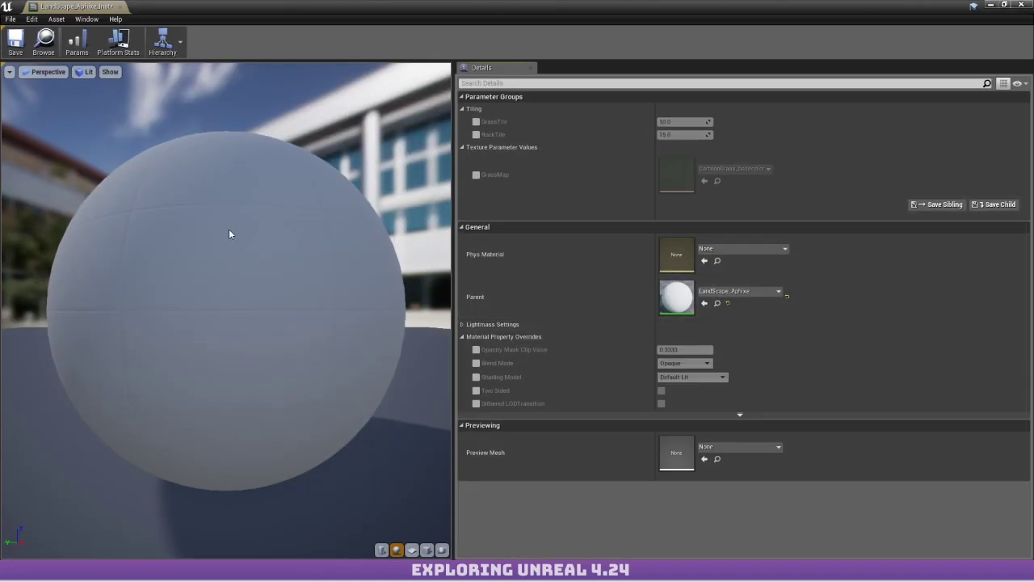
{"action": "left_click_drag", "start_coordinate": [169, 302], "coordinate": [259, 299]}
{"action": "left_click_drag", "start_coordinate": [432, 78], "coordinate": [457, 37]}
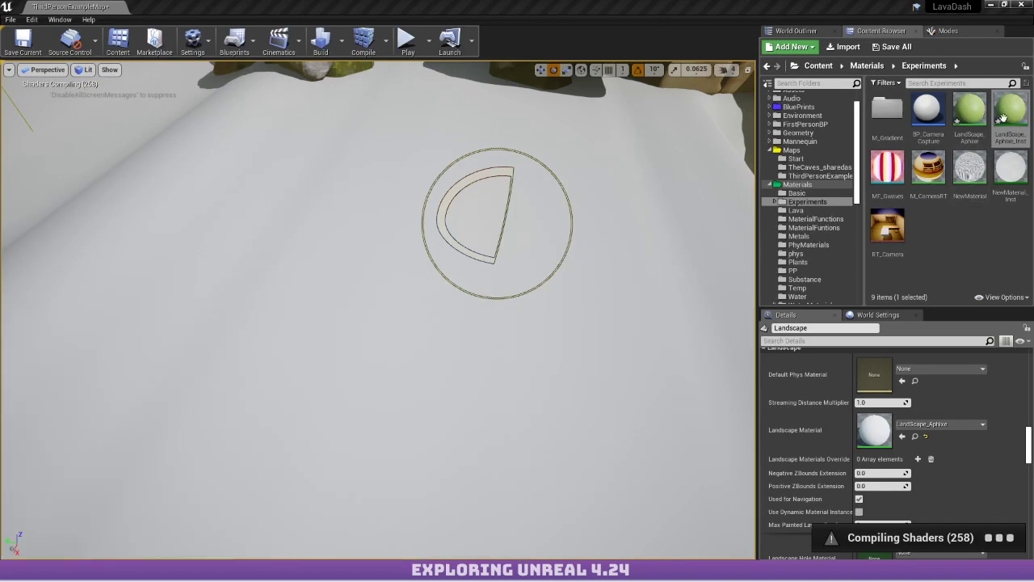
Assign LandScape_Aphixe_Inst as the landscape's Landscape Material.
{"action": "left_click_drag", "start_coordinate": [1009, 118], "coordinate": [878, 422]}
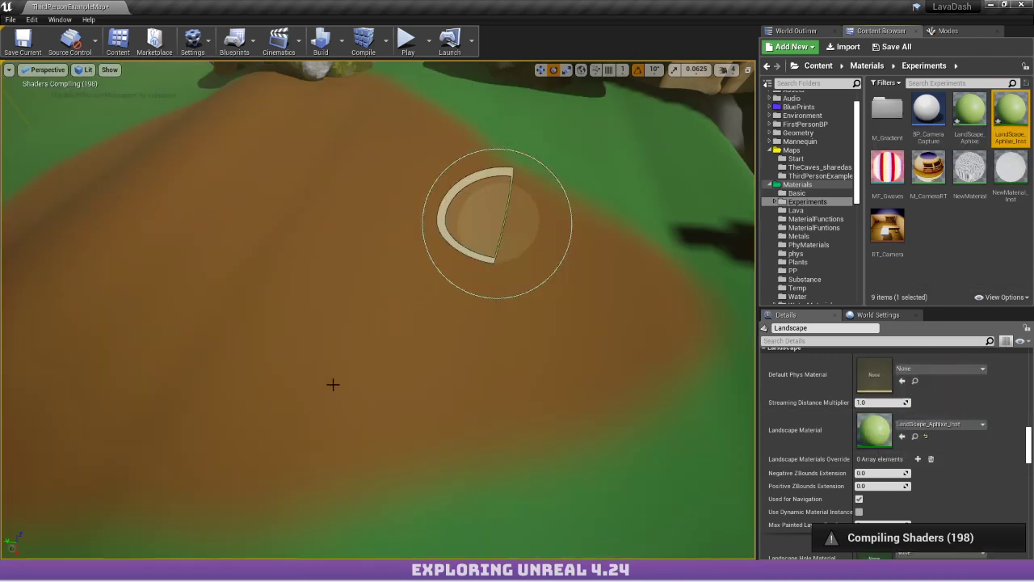
{"action": "right_click_drag", "start_coordinate": [393, 332], "coordinate": [416, 355]}
{"action": "left_click_drag", "start_coordinate": [1033, 114], "coordinate": [0, 107]}
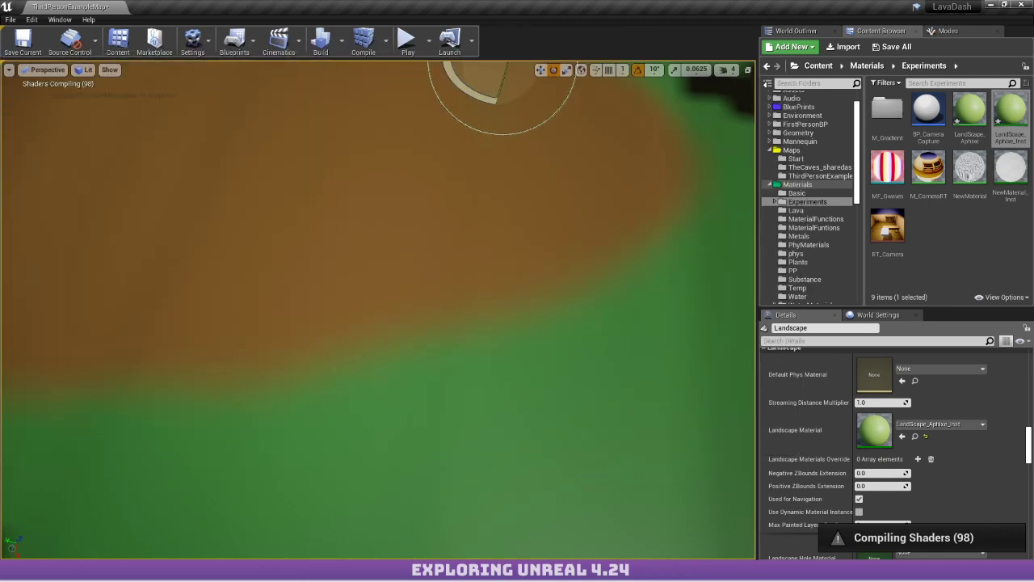
{"action": "key", "text": "s"}
{"action": "right_click_drag", "start_coordinate": [416, 324], "coordinate": [501, 327]}
{"action": "key", "text": "w"}
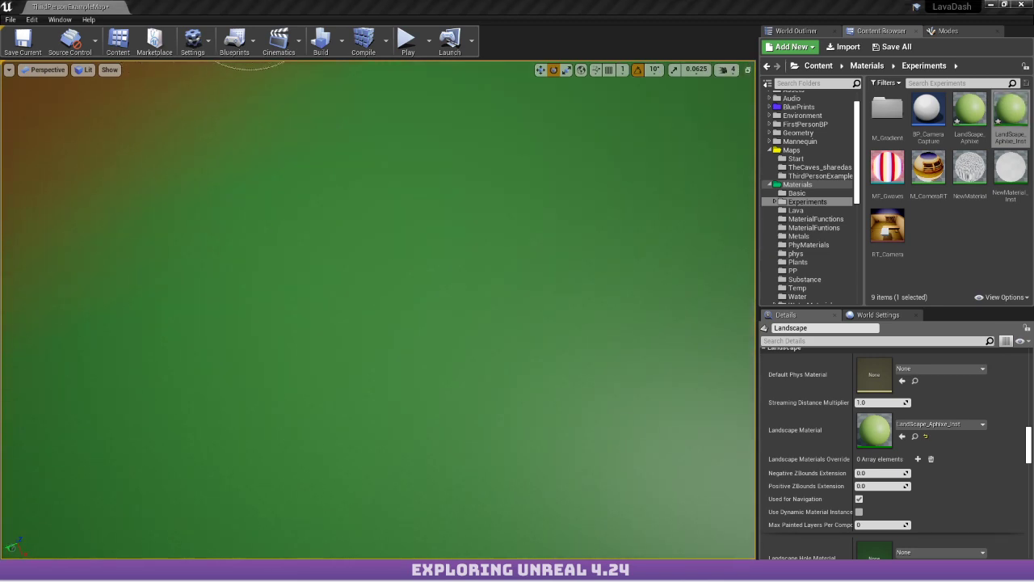
Override GrassTile in the material instance, try different values and set it to 1.
{"action": "left_click_drag", "start_coordinate": [0, 168], "coordinate": [558, 30]}
{"action": "left_click", "coordinate": [667, 147]}
{"action": "type", "text": "1"}
{"action": "key", "text": "Return"}
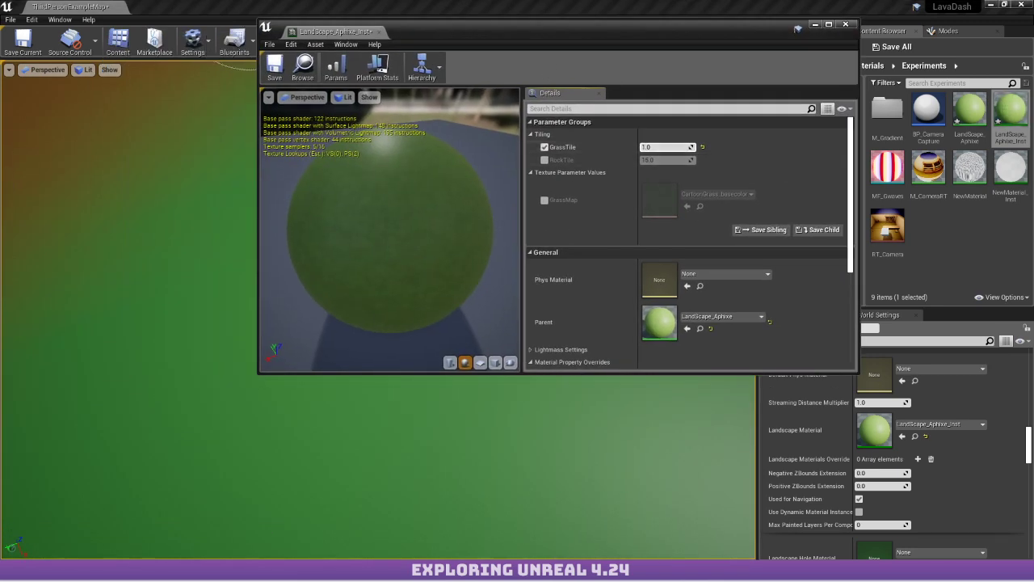
{"action": "left_click_drag", "start_coordinate": [667, 147], "coordinate": [711, 147]}
{"action": "left_click", "coordinate": [673, 147]}
{"action": "type", "text": "1"}
{"action": "key", "text": "Return"}
Override RockTile in the material instance and lower it to about 0.43.
{"action": "right_click_drag", "start_coordinate": [379, 466], "coordinate": [404, 420]}
{"action": "right_click_drag", "start_coordinate": [171, 212], "coordinate": [171, 212]}
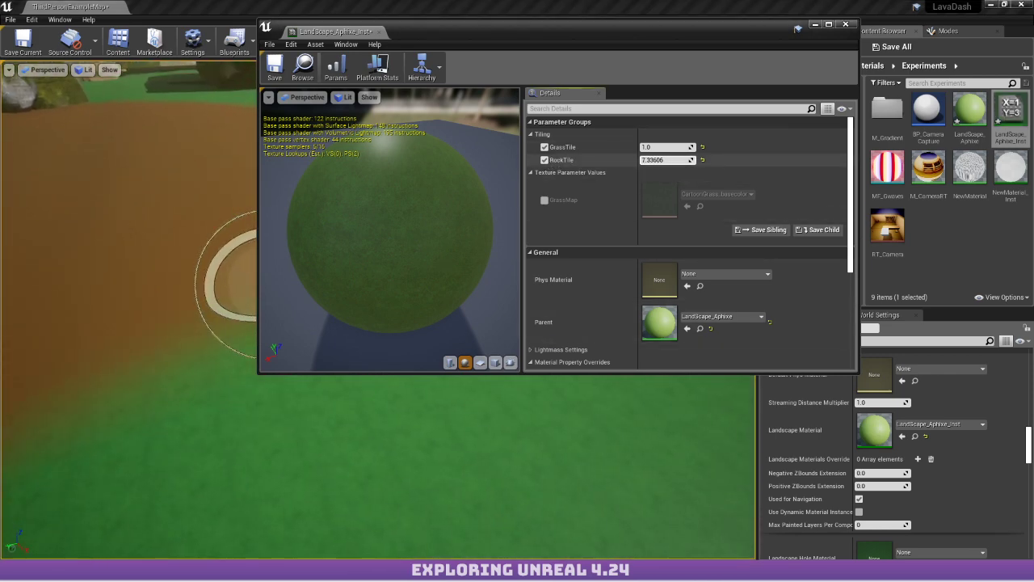
{"action": "left_click_drag", "start_coordinate": [667, 159], "coordinate": [638, 159]}
Open the instance's parent material and add a Divide node to its graph.
{"action": "double_click", "coordinate": [659, 321]}
{"action": "right_click_drag", "start_coordinate": [506, 139], "coordinate": [753, 198]}
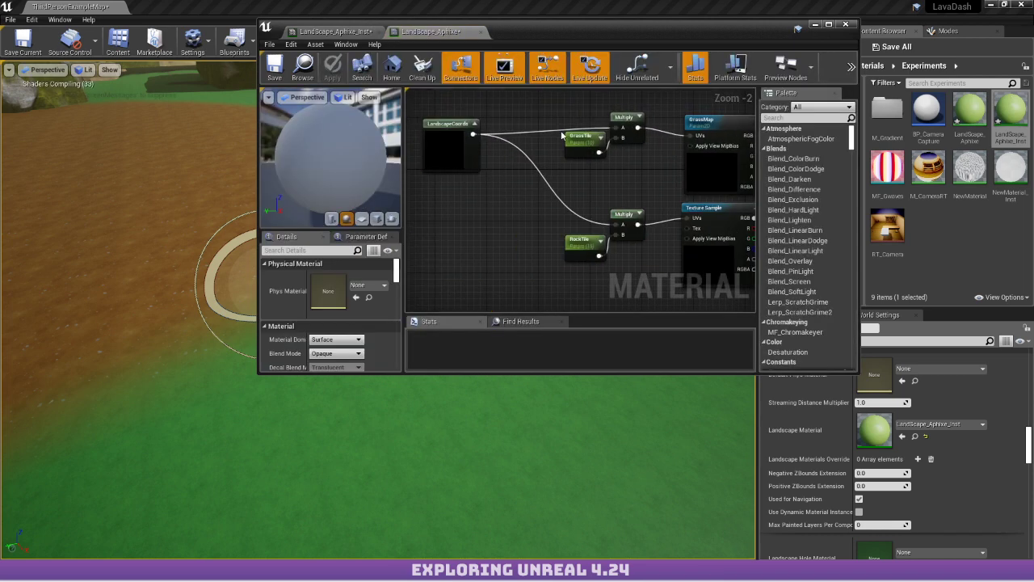
{"action": "right_click", "coordinate": [604, 185]}
{"action": "type", "text": "divide"}
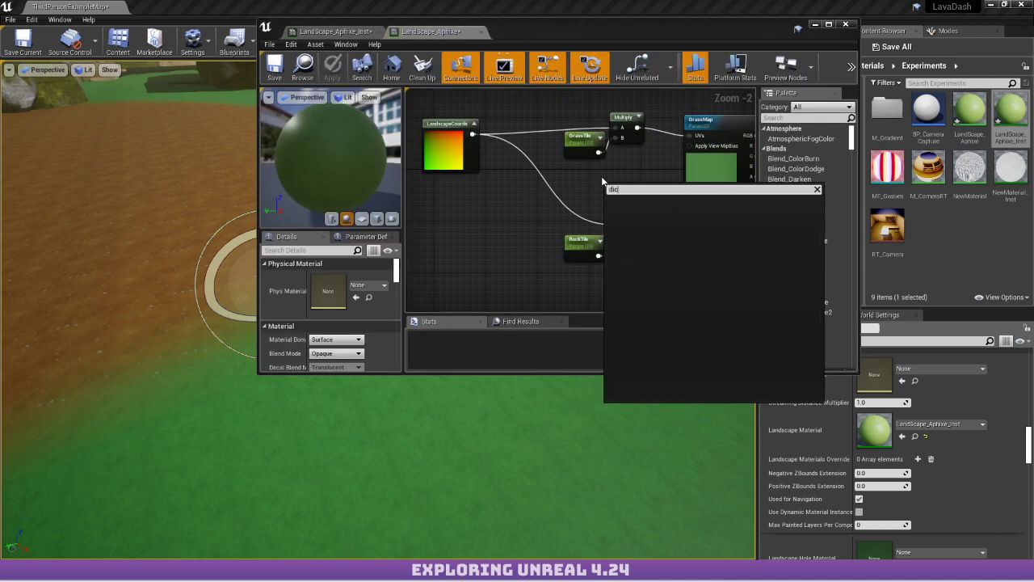
{"action": "key", "text": "Return"}
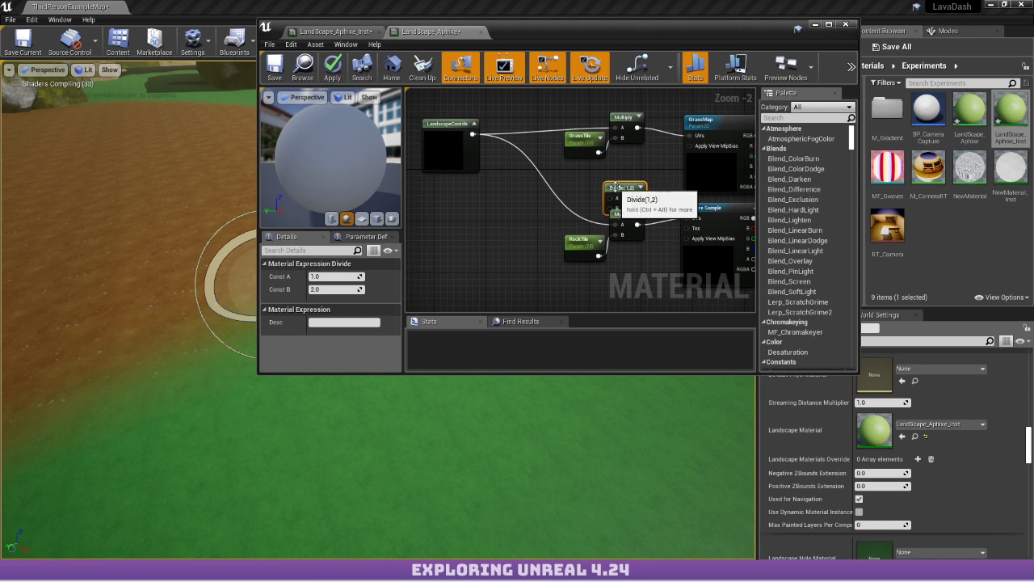
Wire LandscapeCoords and GrassTile through the Divide node into GrassMap's UVs, and delete the upper Multiply node.
{"action": "left_click_drag", "start_coordinate": [615, 188], "coordinate": [475, 139]}
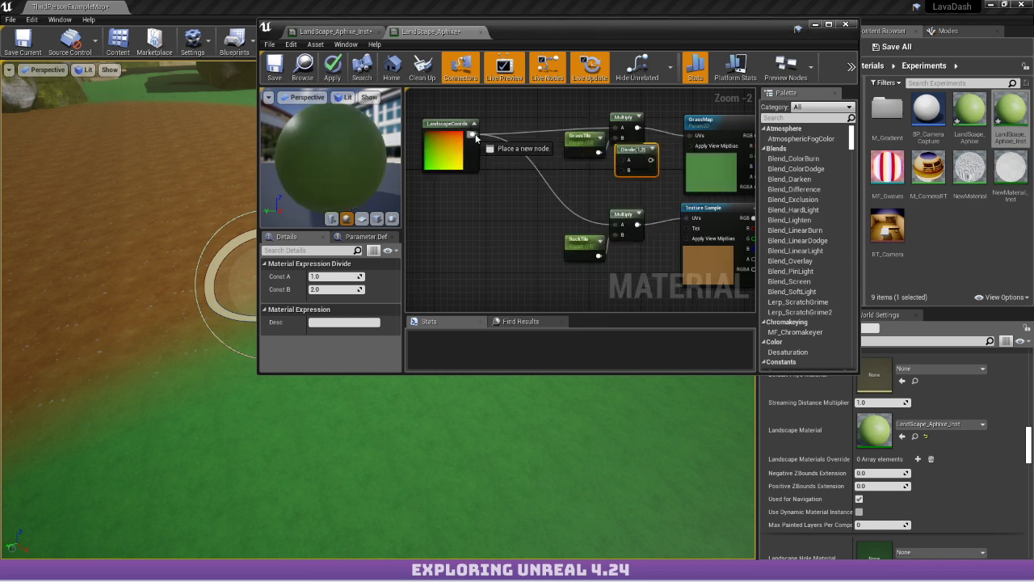
{"action": "left_click_drag", "start_coordinate": [619, 165], "coordinate": [692, 135]}
{"action": "left_click", "coordinate": [629, 125]}
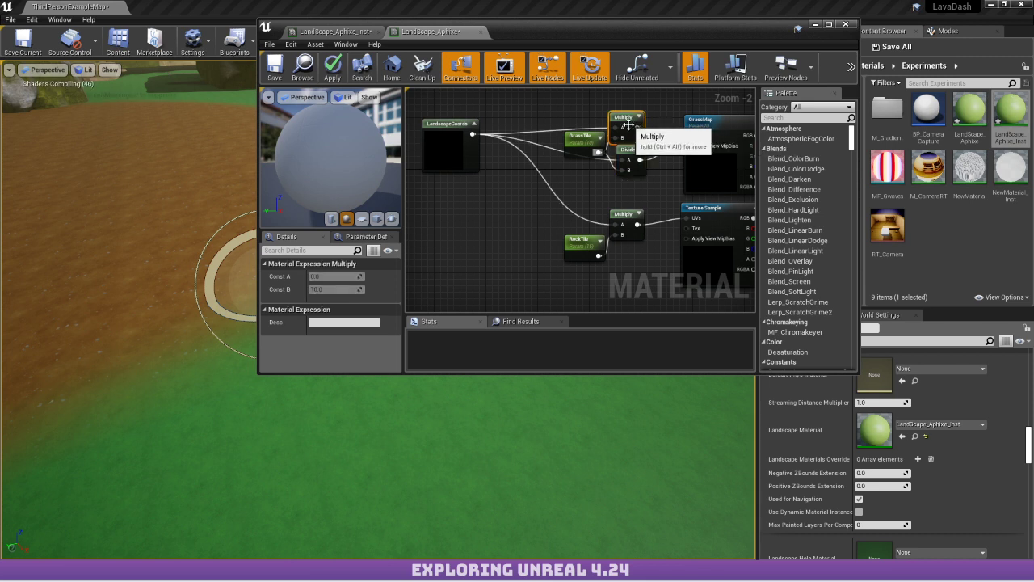
{"action": "key", "text": "Delete"}
Replace RockTile's Multiply node with a copy of the Divide node feeding the dirt Texture Sample's UVs, and apply the changes.
{"action": "left_click", "coordinate": [621, 150]}
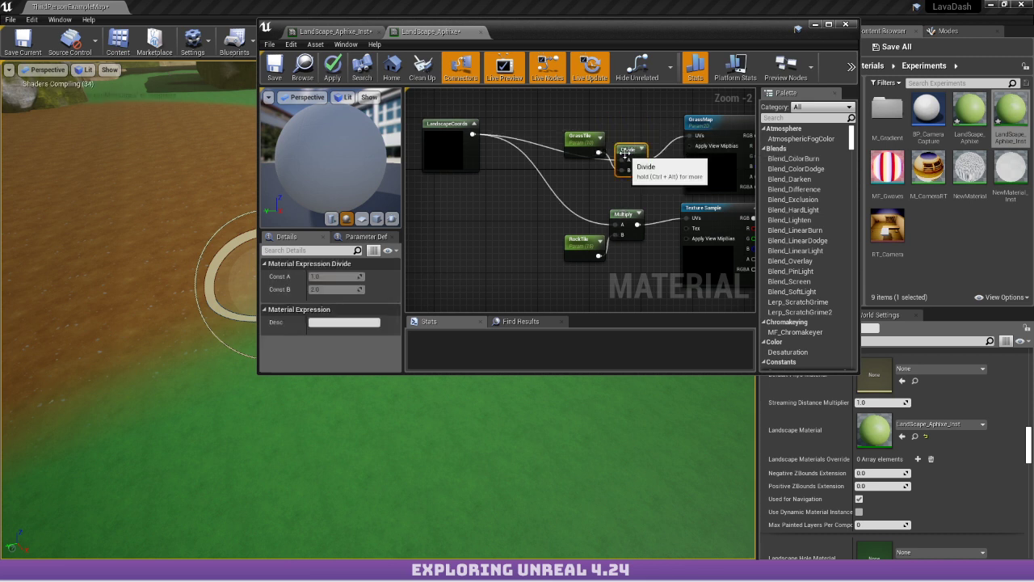
{"action": "right_click_drag", "start_coordinate": [627, 265], "coordinate": [582, 204]}
{"action": "key", "text": "ctrl+v"}
{"action": "left_click_drag", "start_coordinate": [591, 164], "coordinate": [572, 188]}
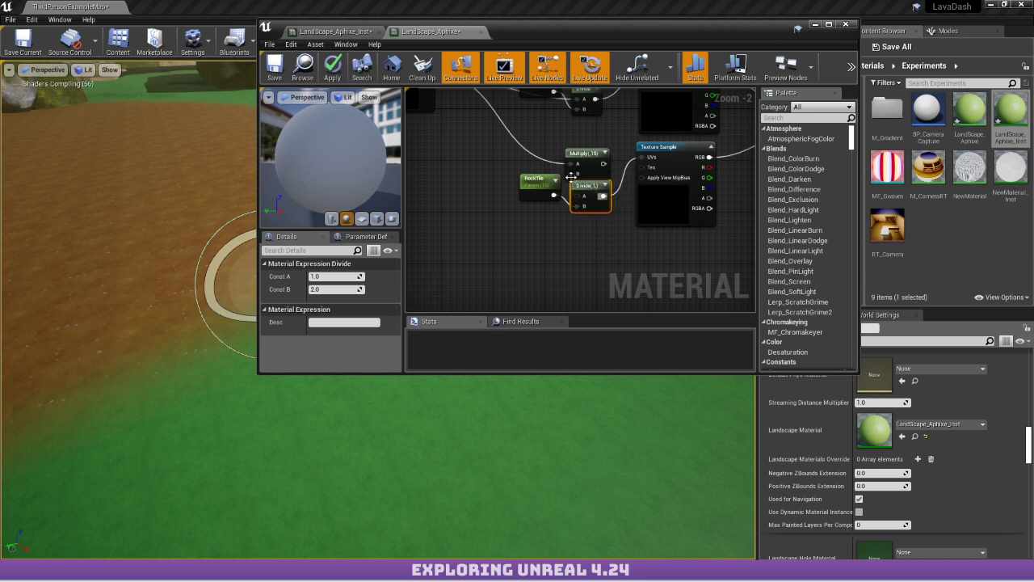
{"action": "left_click_drag", "start_coordinate": [581, 197], "coordinate": [582, 196]}
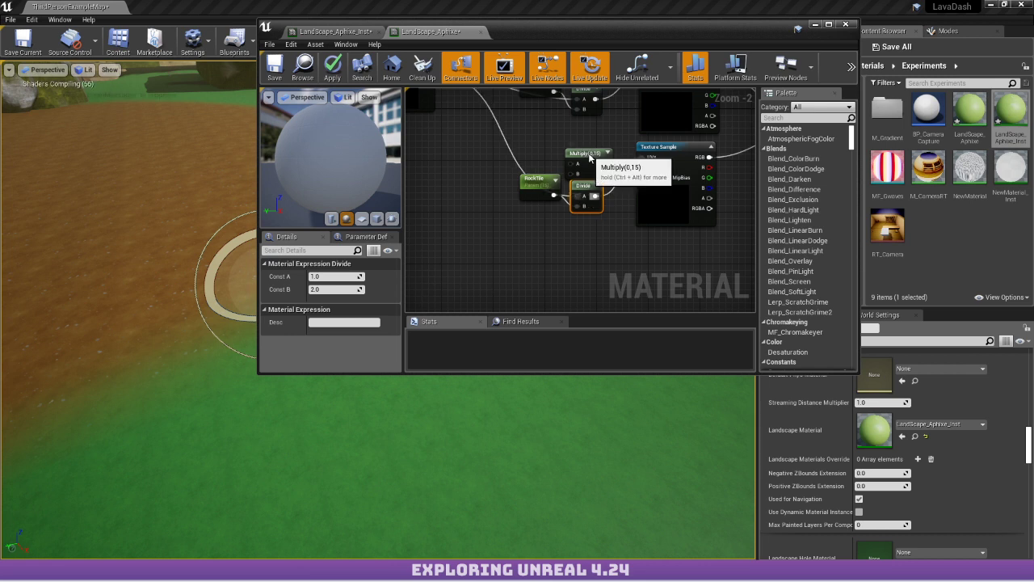
{"action": "key", "text": "Delete"}
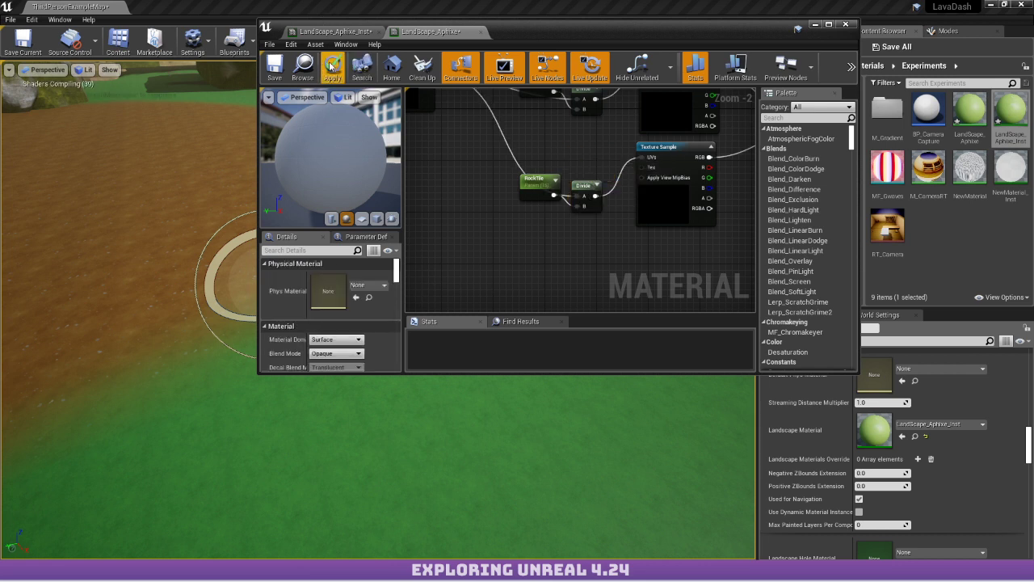
{"action": "left_click", "coordinate": [333, 73]}
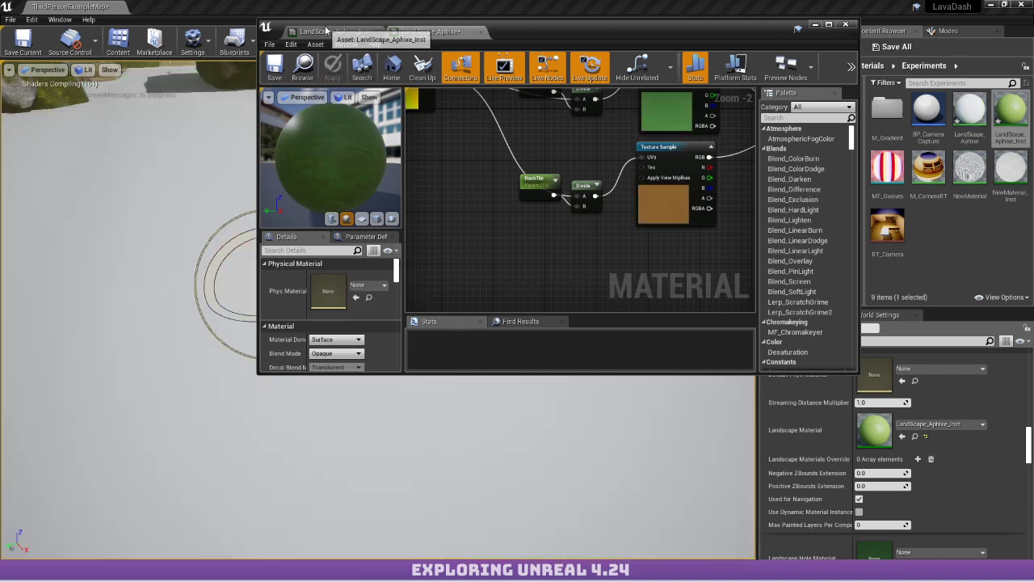
Return to the material instance, tune RockTile against the painted dirt to about 6.58 and enable the GrassMap override.
{"action": "left_click", "coordinate": [322, 31]}
{"action": "scroll", "coordinate": [398, 231], "scroll_direction": "down", "scroll_amount": 3}
{"action": "left_click_drag", "start_coordinate": [413, 199], "coordinate": [304, 220]}
{"action": "right_click_drag", "start_coordinate": [226, 234], "coordinate": [113, 198]}
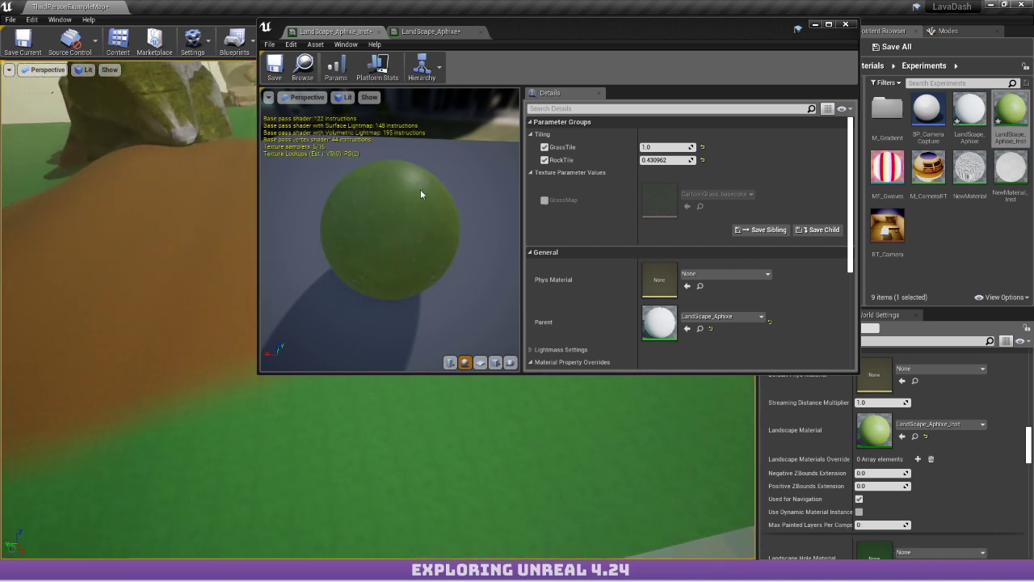
{"action": "left_click_drag", "start_coordinate": [668, 160], "coordinate": [711, 160]}
{"action": "key", "text": "w"}
{"action": "mouse_move", "coordinate": [234, 315]}
{"action": "right_mouse_down"}
{"action": "mouse_move", "coordinate": [251, 315]}
{"action": "mouse_move", "coordinate": [251, 339]}
{"action": "mouse_move", "coordinate": [255, 305]}
{"action": "right_mouse_up"}
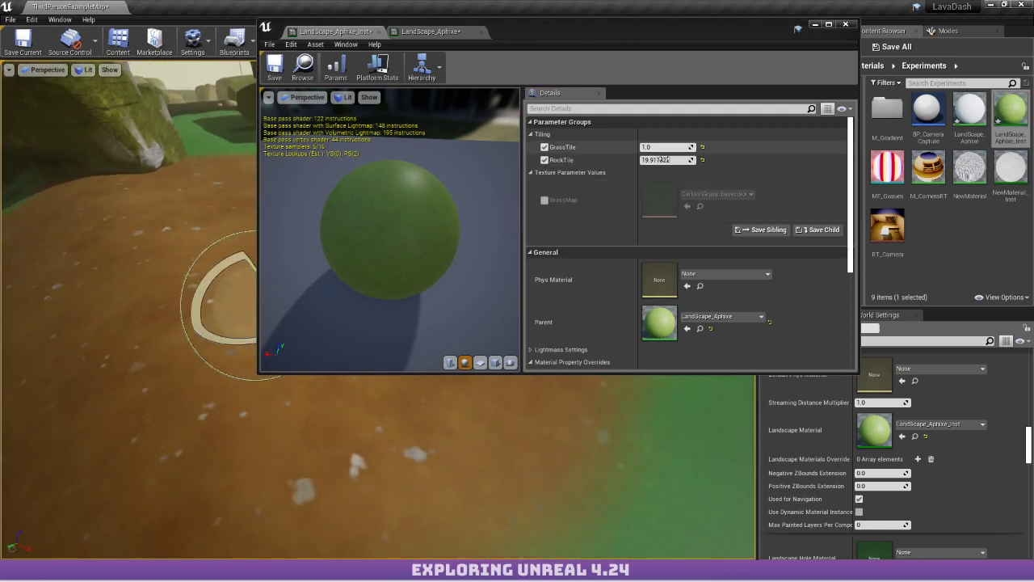
{"action": "left_click_drag", "start_coordinate": [667, 160], "coordinate": [647, 160]}
{"action": "left_click_drag", "start_coordinate": [514, 28], "coordinate": [680, 39]}
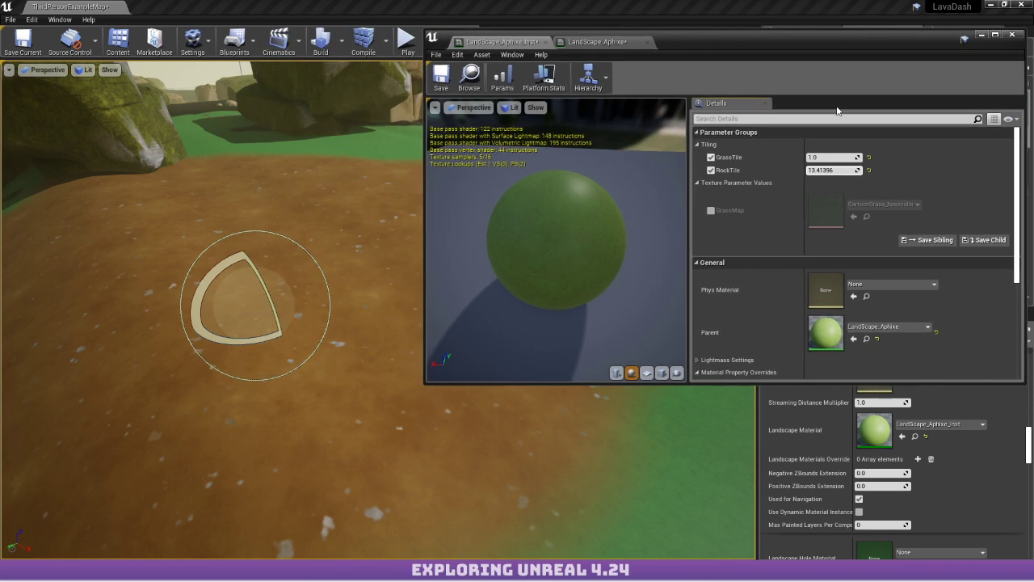
{"action": "mouse_move", "coordinate": [840, 171]}
{"action": "left_mouse_down"}
{"action": "mouse_move", "coordinate": [851, 180]}
{"action": "mouse_move", "coordinate": [850, 167]}
{"action": "mouse_move", "coordinate": [833, 170]}
{"action": "left_mouse_up"}
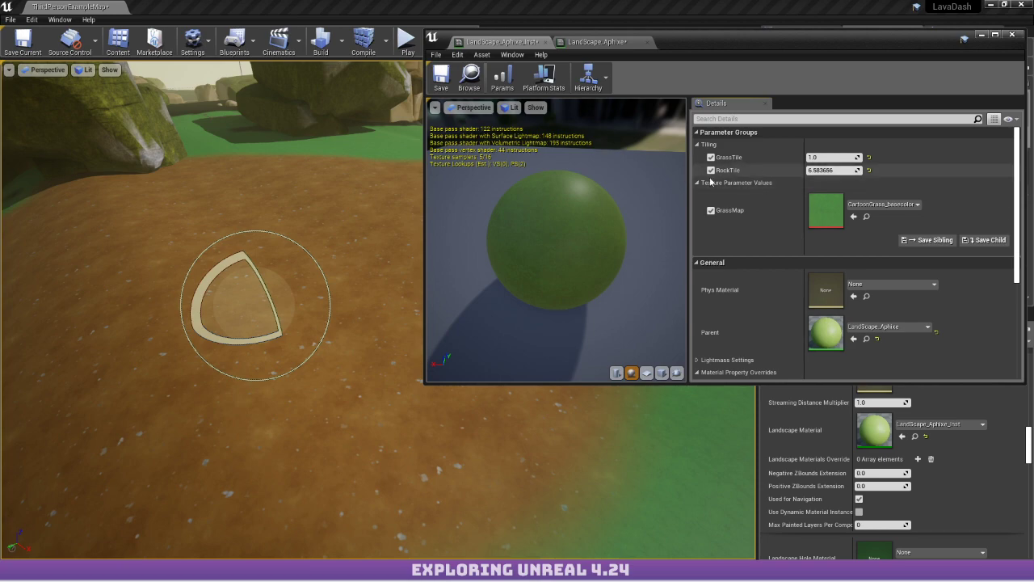
Set the instance's GrassTile to 100 and check the grass tiling on the landscape.
{"action": "left_click", "coordinate": [832, 157]}
{"action": "type", "text": "100"}
{"action": "key", "text": "Return"}
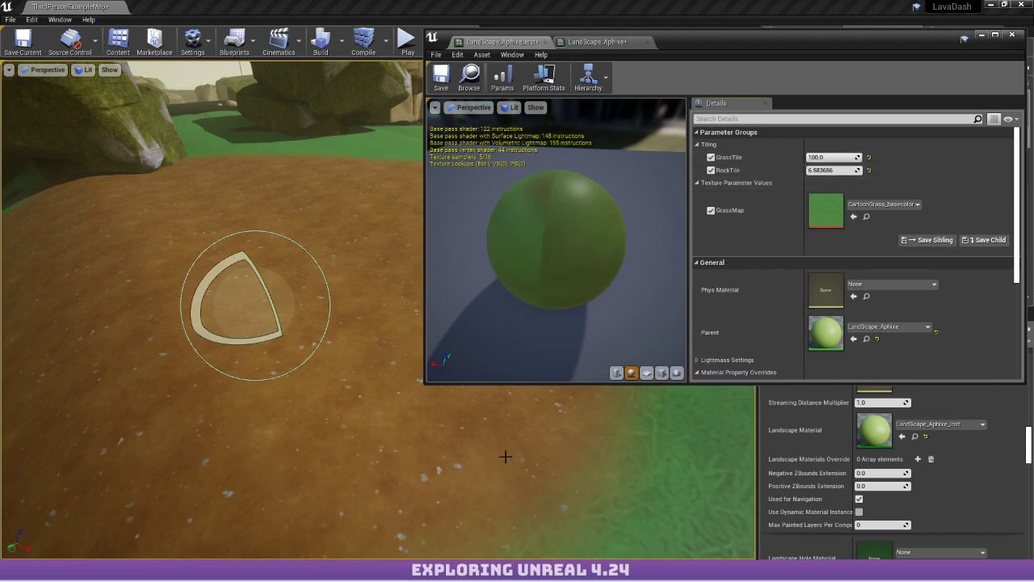
{"action": "right_click_drag", "start_coordinate": [506, 457], "coordinate": [476, 416]}
Set the instance's GrassMap texture to CartoonDirtRocks_roughness.
{"action": "left_click", "coordinate": [871, 204]}
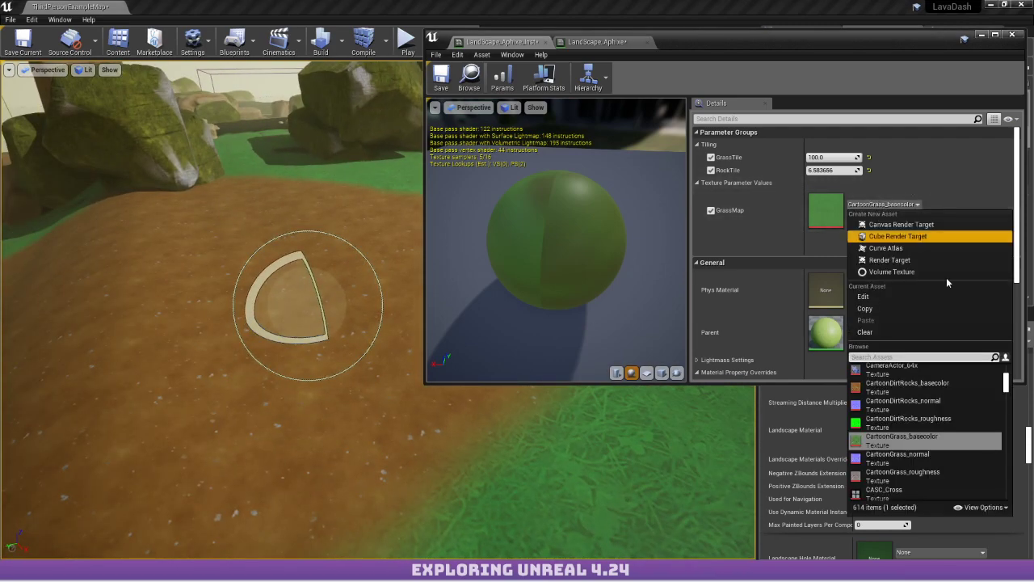
{"action": "left_click", "coordinate": [920, 422]}
{"action": "right_click_drag", "start_coordinate": [388, 333], "coordinate": [525, 339]}
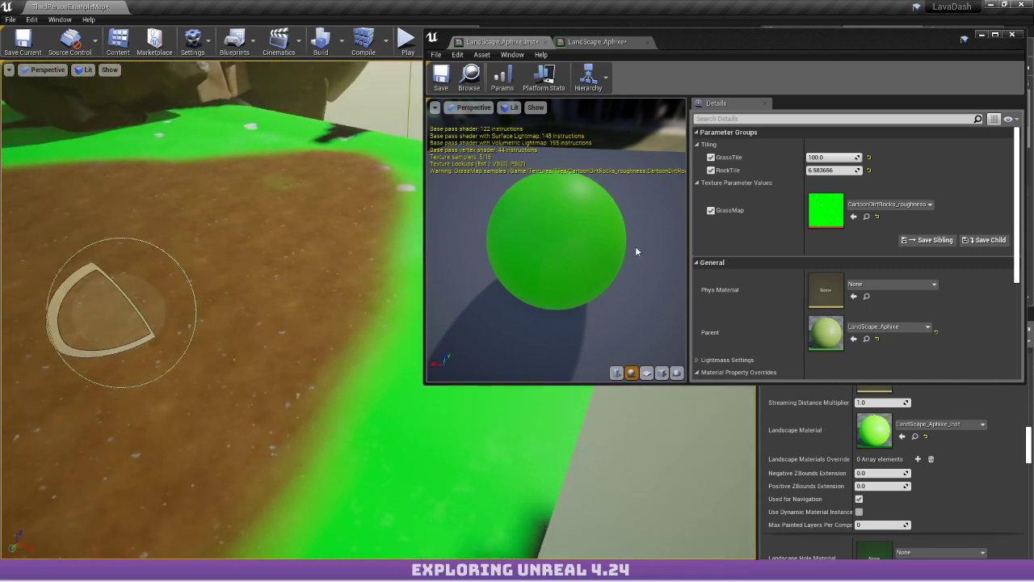
Swap the instance's GrassMap texture to RedHighlight and check the result on the landscape.
{"action": "left_click", "coordinate": [888, 205]}
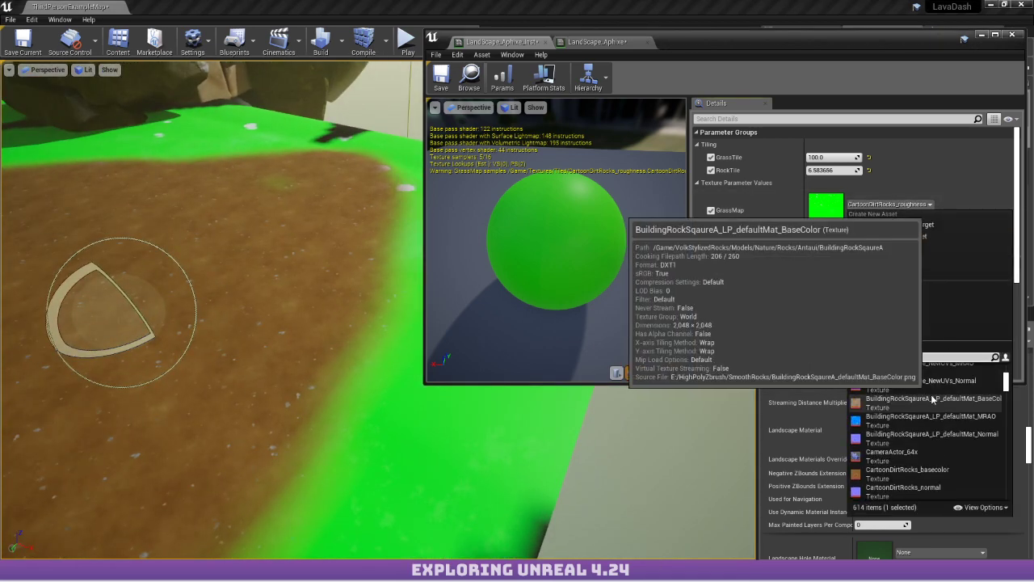
{"action": "scroll", "coordinate": [929, 396], "scroll_direction": "up", "scroll_amount": 5}
{"action": "scroll", "coordinate": [929, 395], "scroll_direction": "up", "scroll_amount": 8}
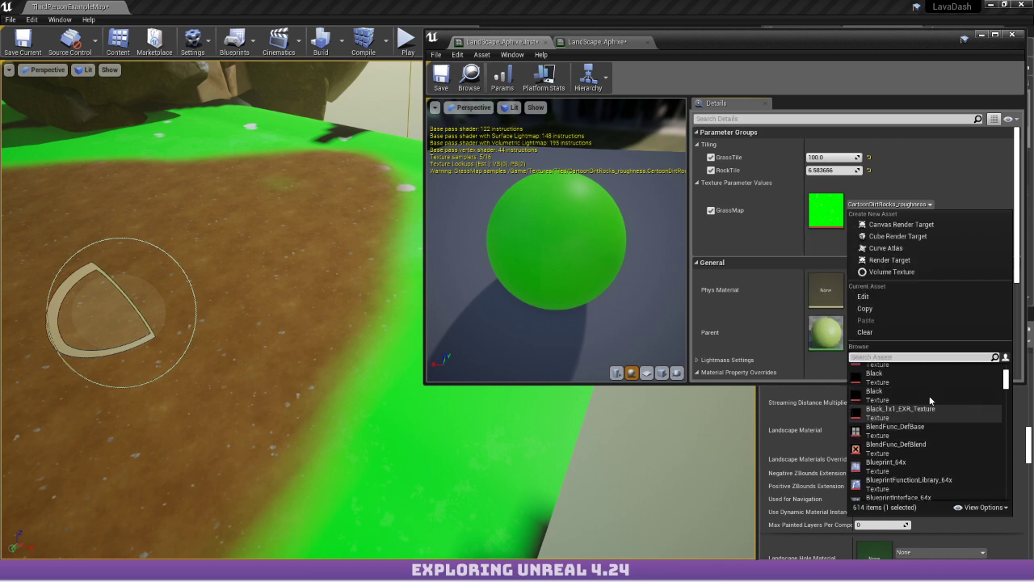
{"action": "left_click", "coordinate": [892, 457]}
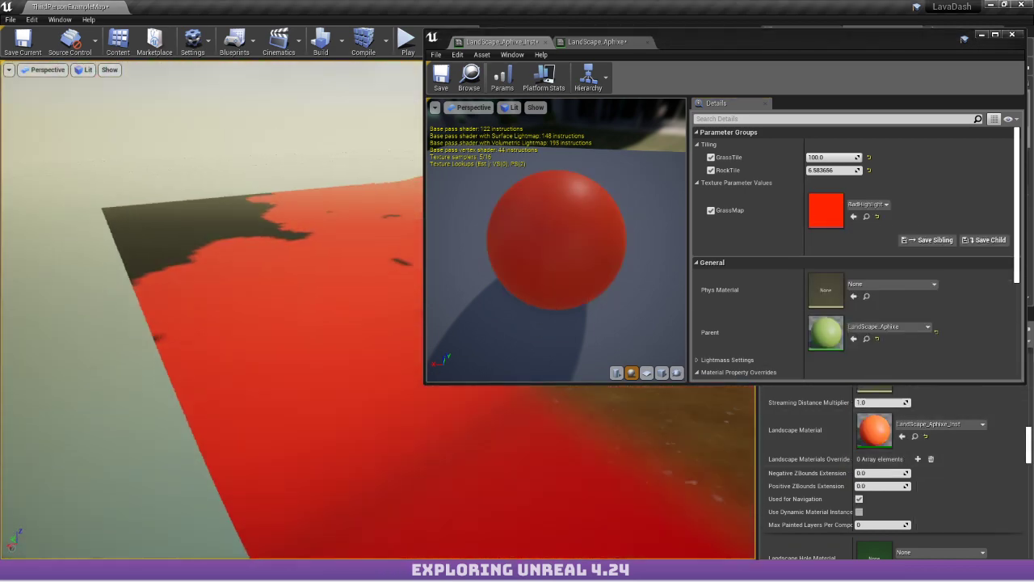
{"action": "right_click_drag", "start_coordinate": [377, 323], "coordinate": [343, 416]}
Return to the LandScape_Aphixe material graph and examine the Layer Blend node's layer settings.
{"action": "left_click_drag", "start_coordinate": [775, 46], "coordinate": [437, 152]}
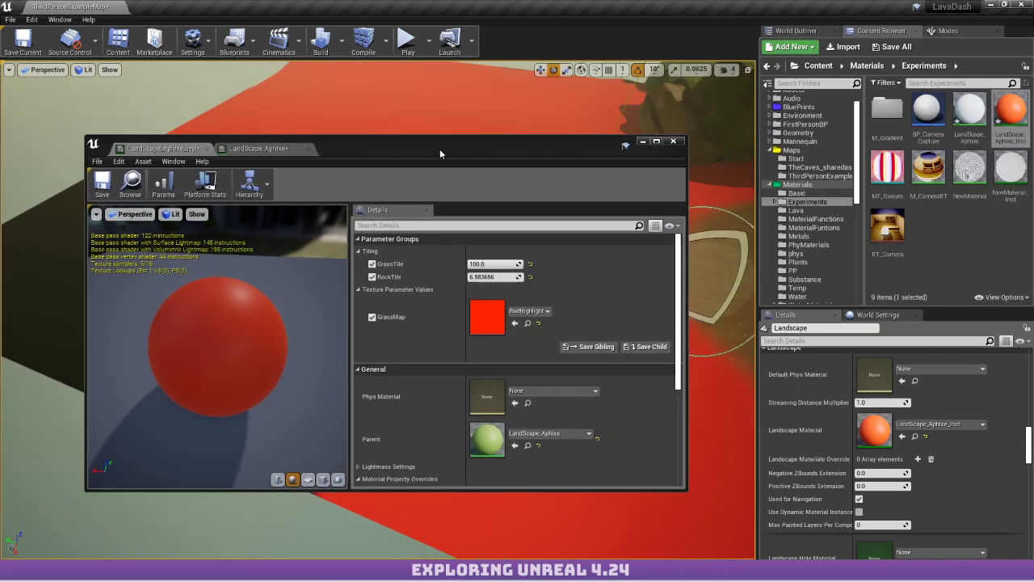
{"action": "left_click", "coordinate": [266, 149]}
{"action": "scroll", "coordinate": [348, 323], "scroll_direction": "down", "scroll_amount": 3}
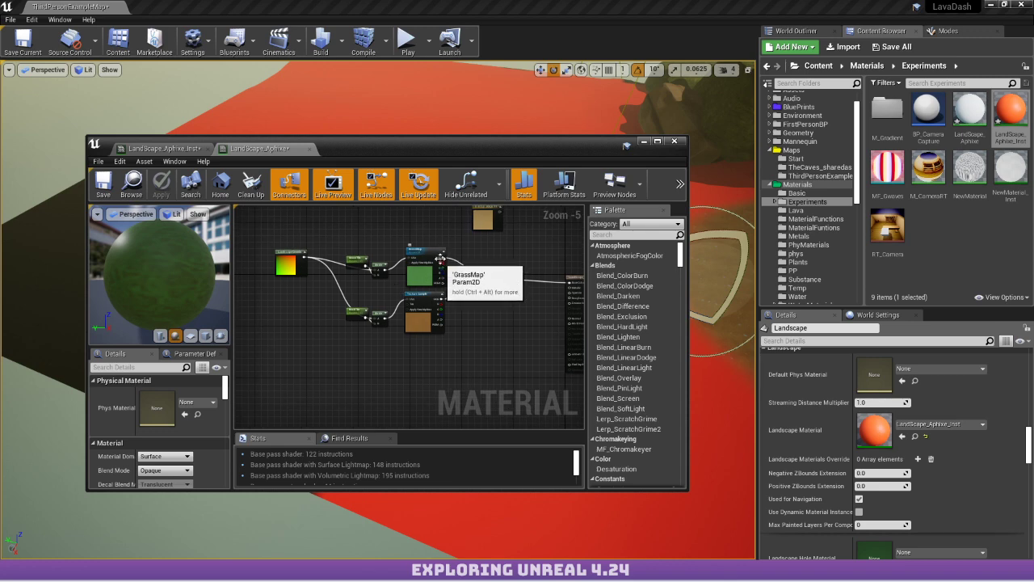
{"action": "scroll", "coordinate": [440, 258], "scroll_direction": "up", "scroll_amount": 4}
{"action": "scroll", "coordinate": [334, 267], "scroll_direction": "down", "scroll_amount": 2}
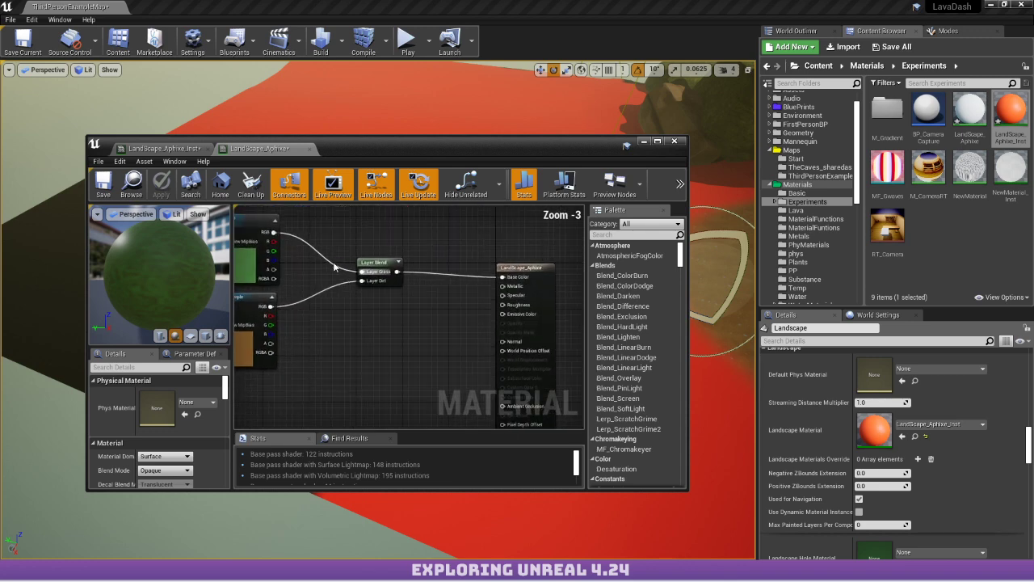
{"action": "scroll", "coordinate": [517, 295], "scroll_direction": "up", "scroll_amount": 3}
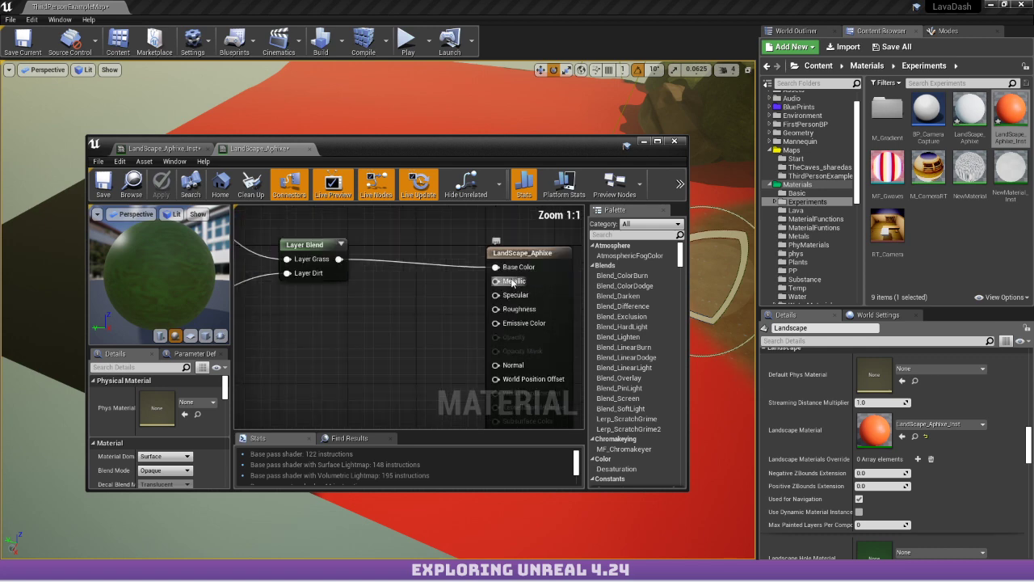
{"action": "right_click_drag", "start_coordinate": [536, 330], "coordinate": [483, 268]}
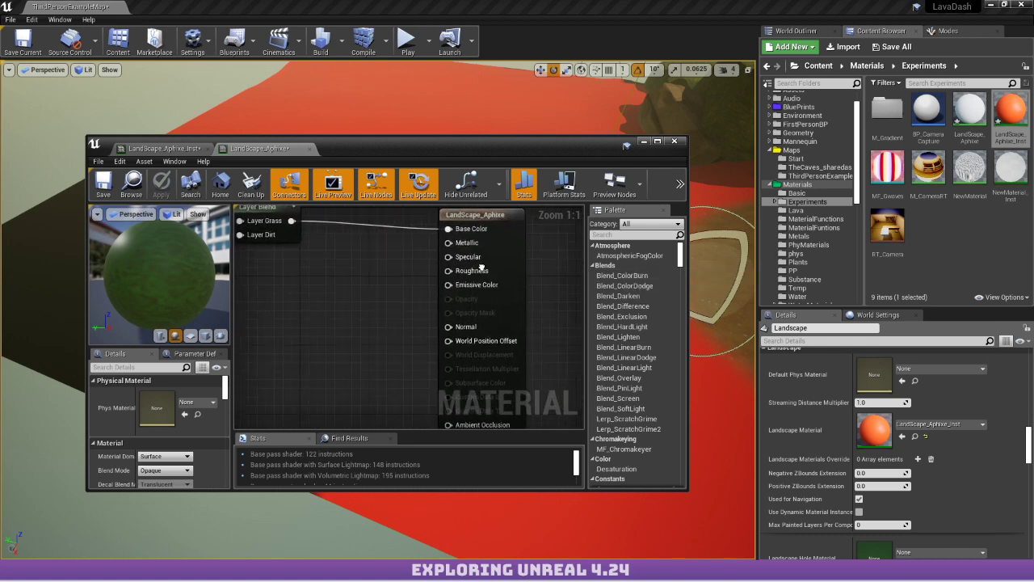
{"action": "right_click_drag", "start_coordinate": [415, 293], "coordinate": [607, 351]}
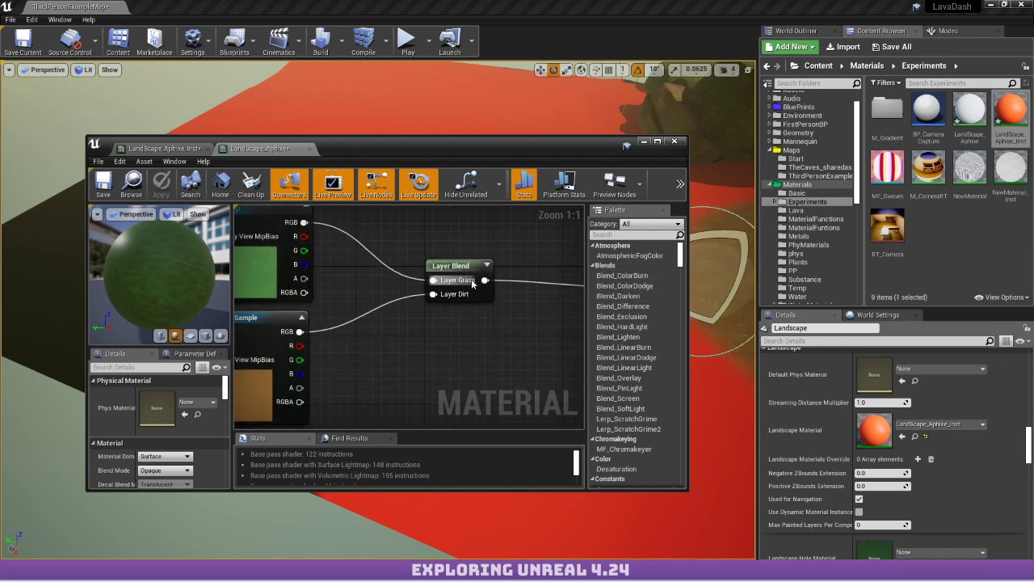
{"action": "left_click", "coordinate": [451, 266]}
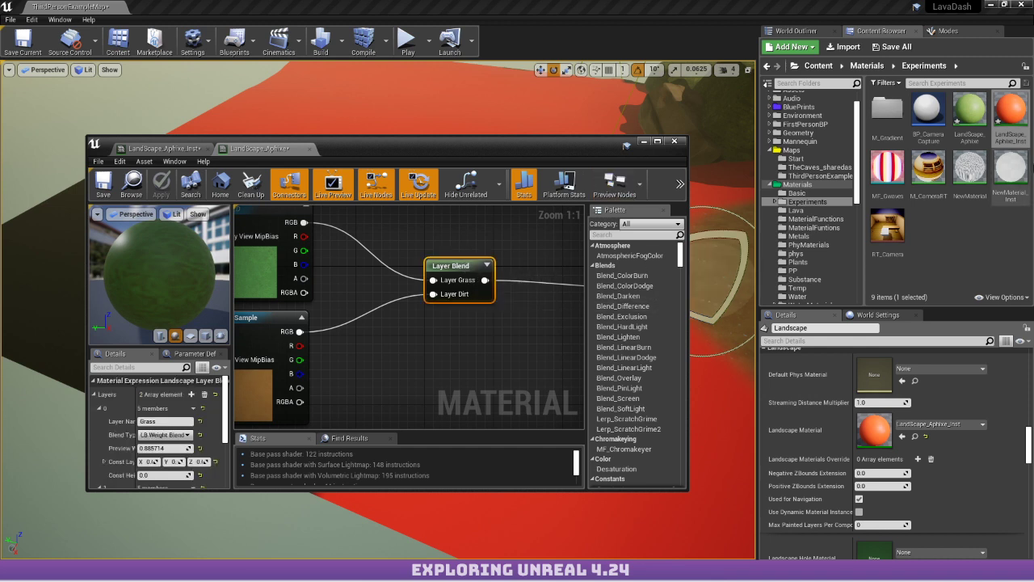
Add the T_NoiseWave texture from the Textures/Tiling/Noise folder to the material graph as a texture sample.
{"action": "left_click", "coordinate": [941, 207]}
{"action": "scroll", "coordinate": [795, 194], "scroll_direction": "up", "scroll_amount": 2}
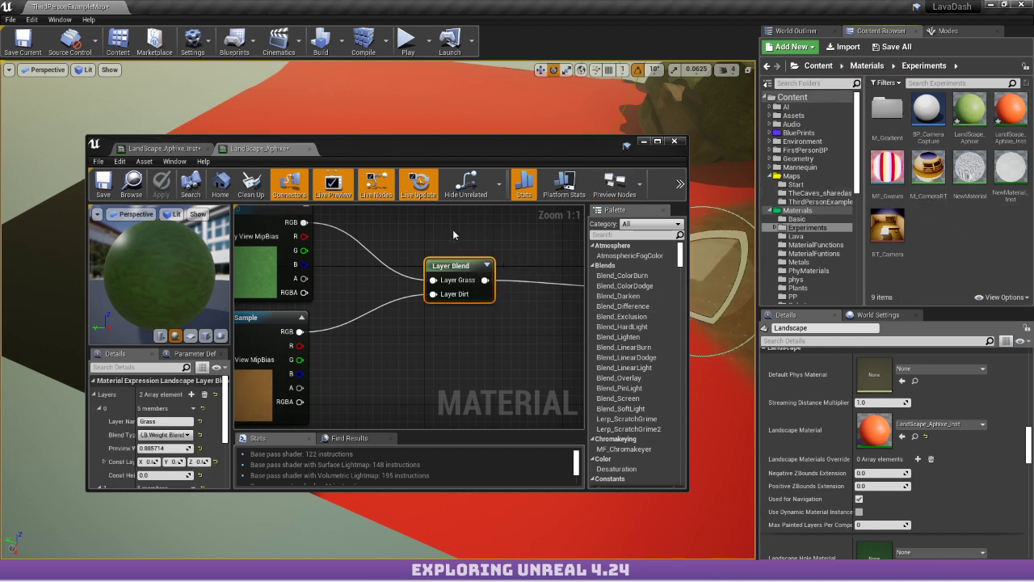
{"action": "left_click_drag", "start_coordinate": [558, 152], "coordinate": [504, 17]}
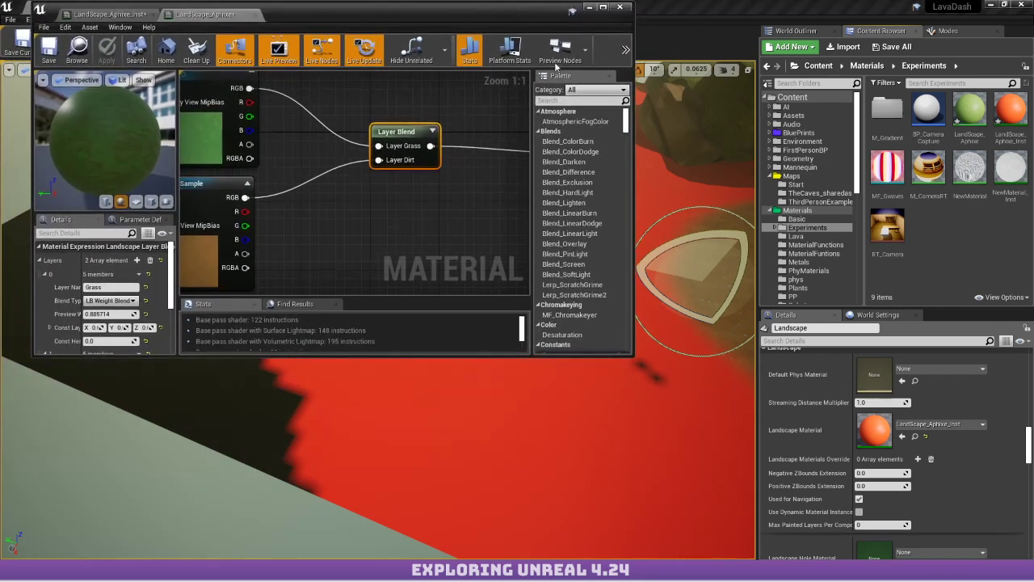
{"action": "scroll", "coordinate": [799, 186], "scroll_direction": "down", "scroll_amount": 8}
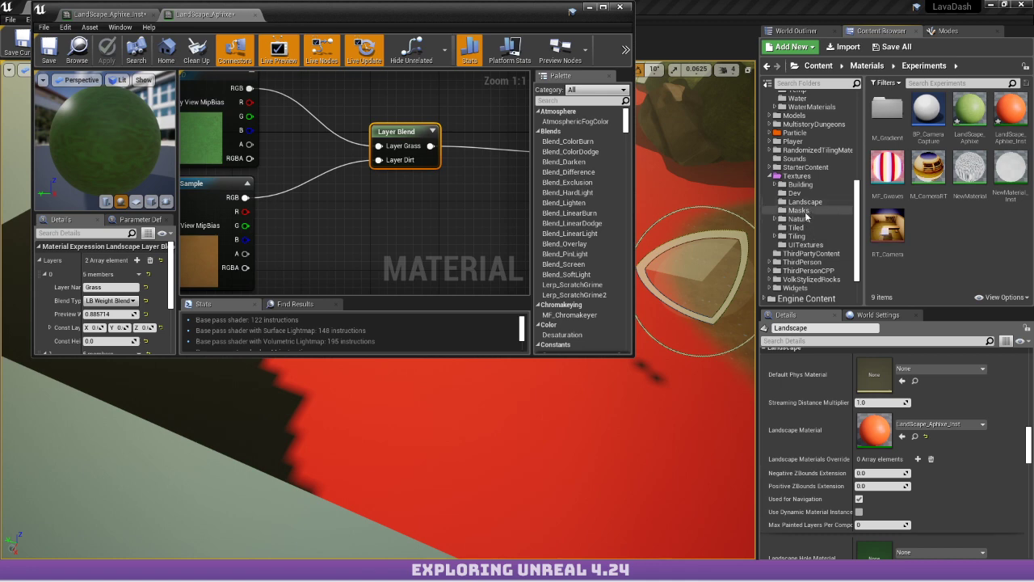
{"action": "left_click", "coordinate": [796, 227]}
{"action": "scroll", "coordinate": [980, 121], "scroll_direction": "down", "scroll_amount": 2}
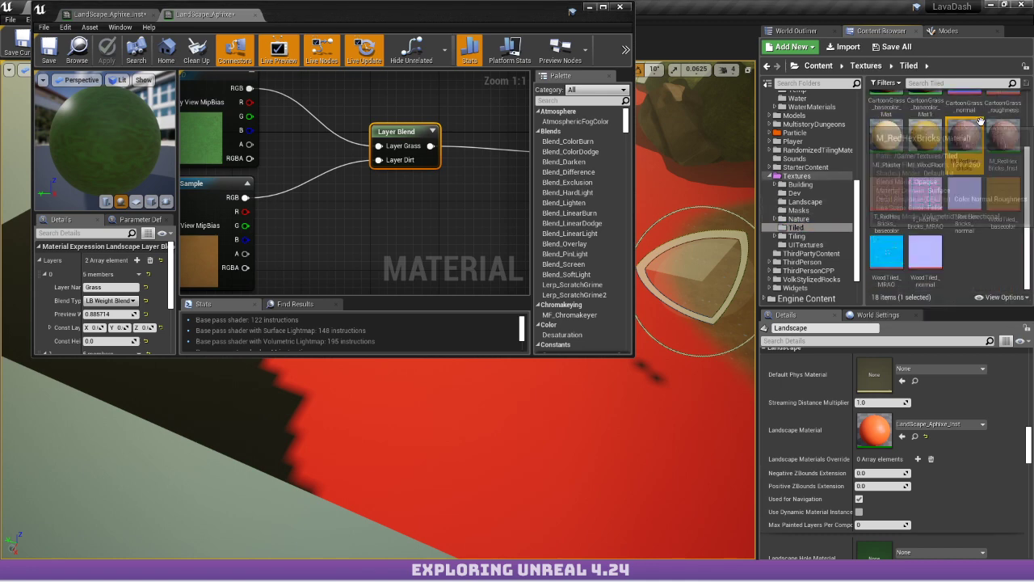
{"action": "scroll", "coordinate": [986, 177], "scroll_direction": "up", "scroll_amount": 2}
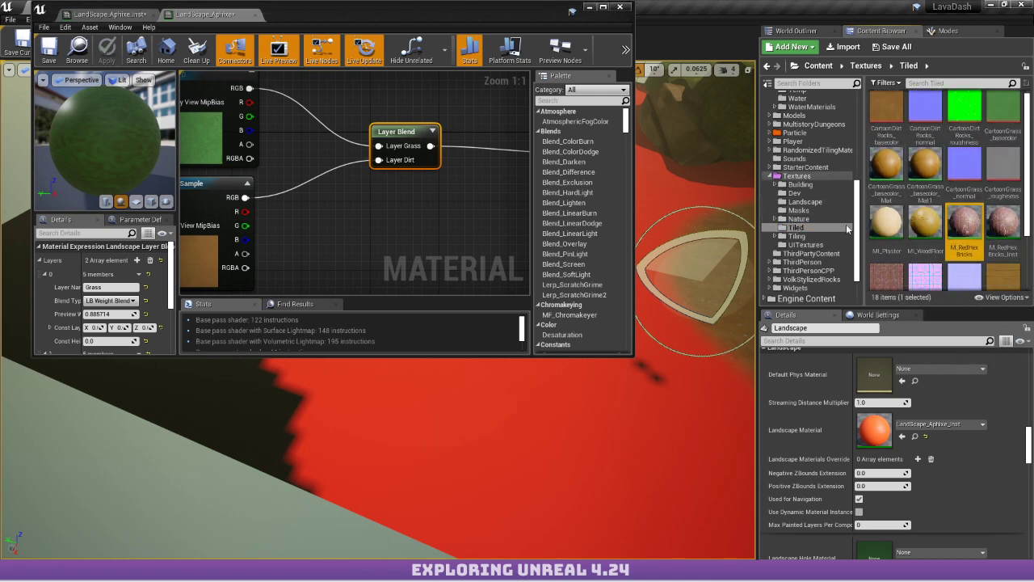
{"action": "left_click", "coordinate": [797, 235]}
{"action": "scroll", "coordinate": [959, 242], "scroll_direction": "down", "scroll_amount": 2}
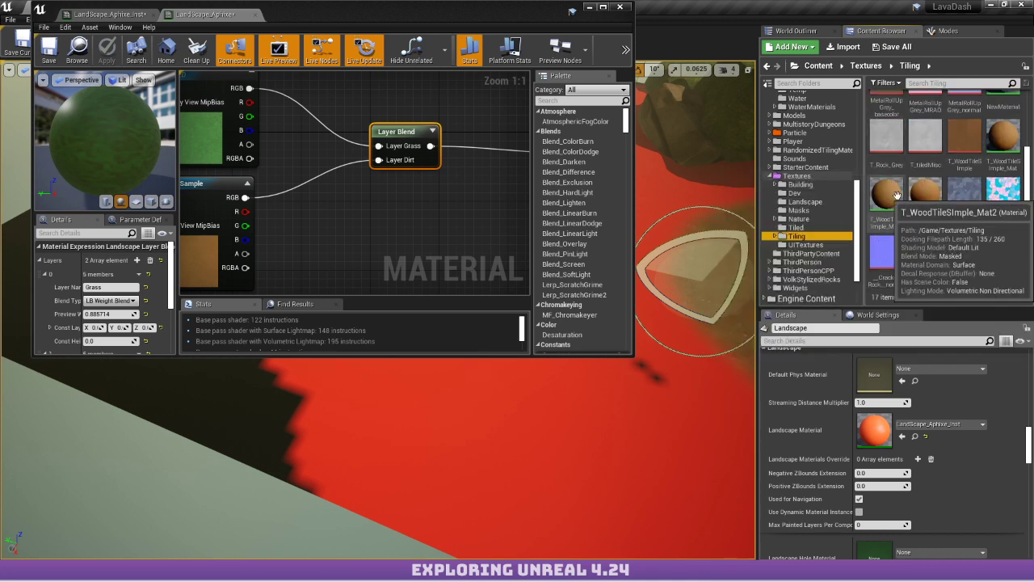
{"action": "scroll", "coordinate": [949, 185], "scroll_direction": "up", "scroll_amount": 2}
{"action": "double_click", "coordinate": [886, 121]}
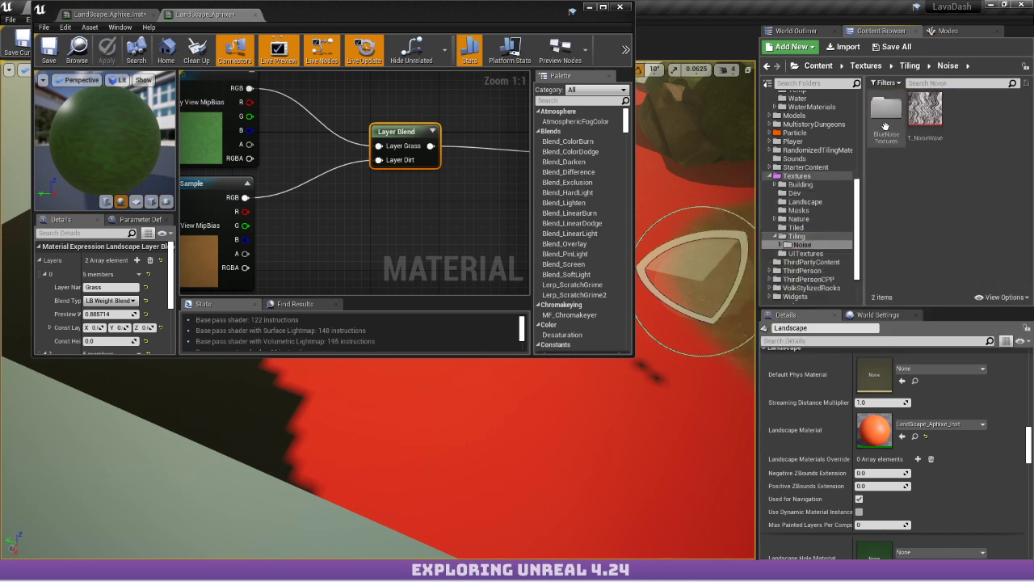
{"action": "left_click", "coordinate": [925, 132]}
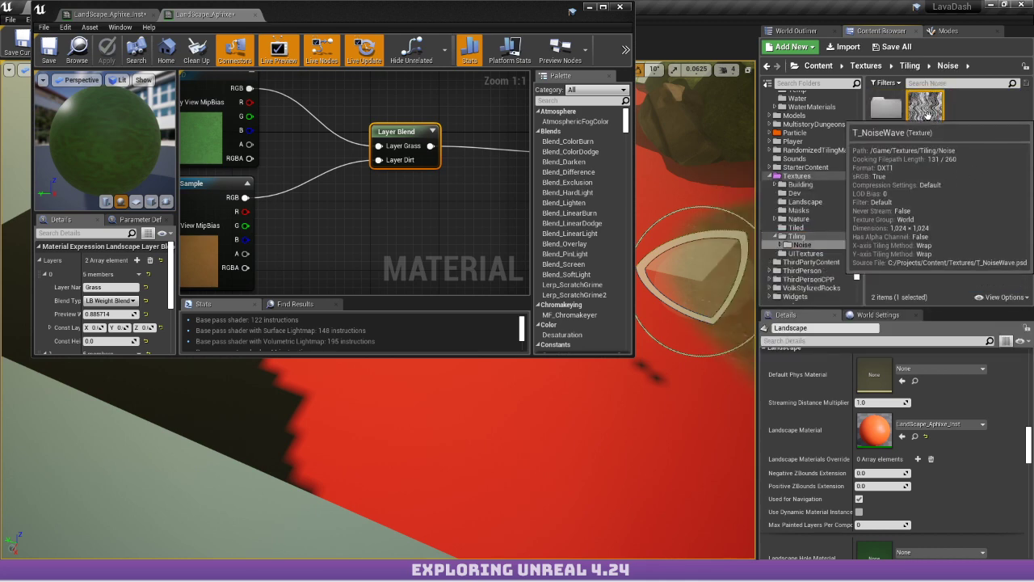
{"action": "left_click_drag", "start_coordinate": [924, 113], "coordinate": [328, 240]}
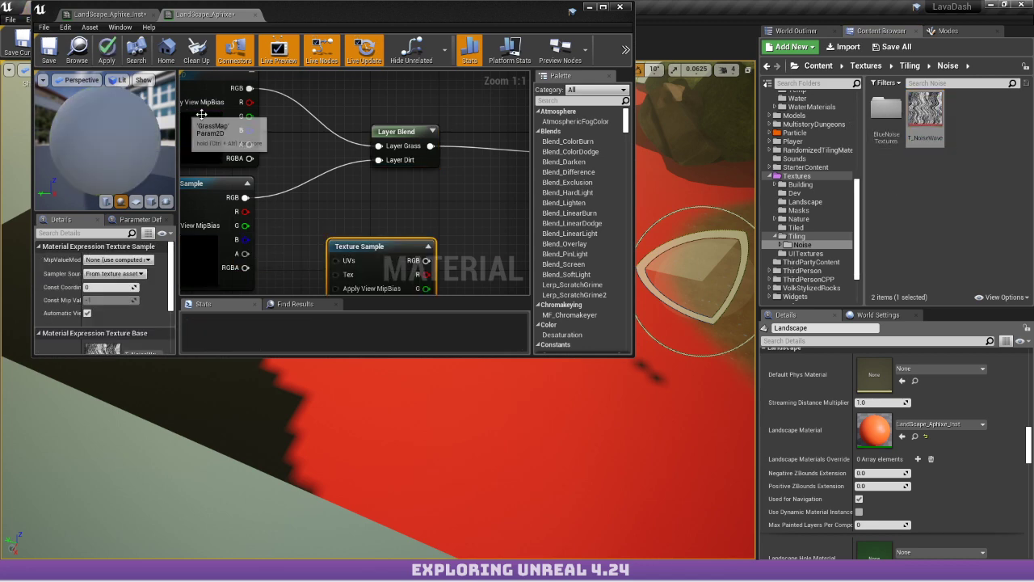
Place the noise texture sample below the dirt sample and feed its UVs from the GrassTile Divide node.
{"action": "right_click_drag", "start_coordinate": [350, 165], "coordinate": [438, 101]}
{"action": "scroll", "coordinate": [438, 100], "scroll_direction": "down", "scroll_amount": 1}
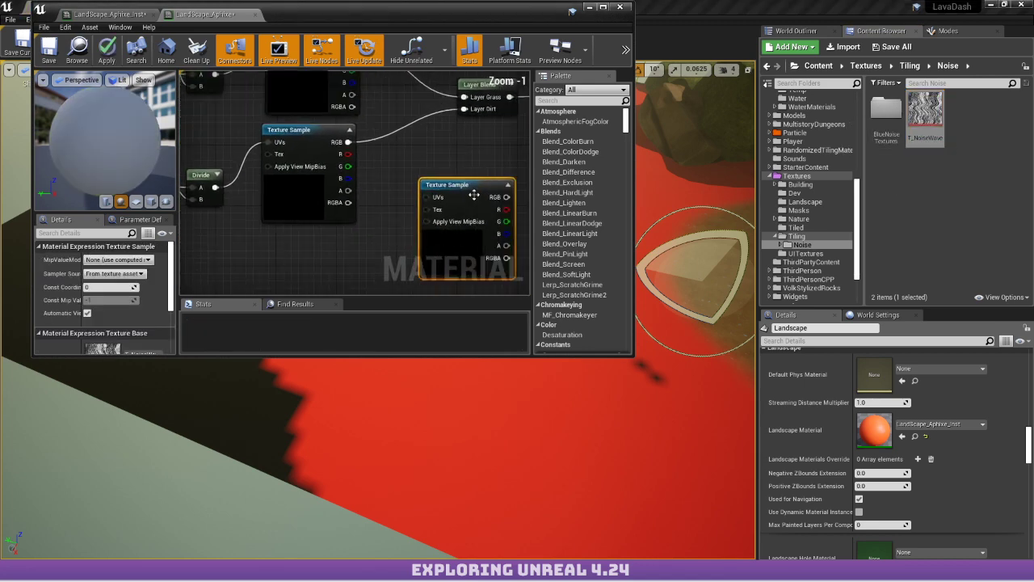
{"action": "left_click_drag", "start_coordinate": [462, 191], "coordinate": [301, 232]}
{"action": "scroll", "coordinate": [349, 277], "scroll_direction": "down", "scroll_amount": 2}
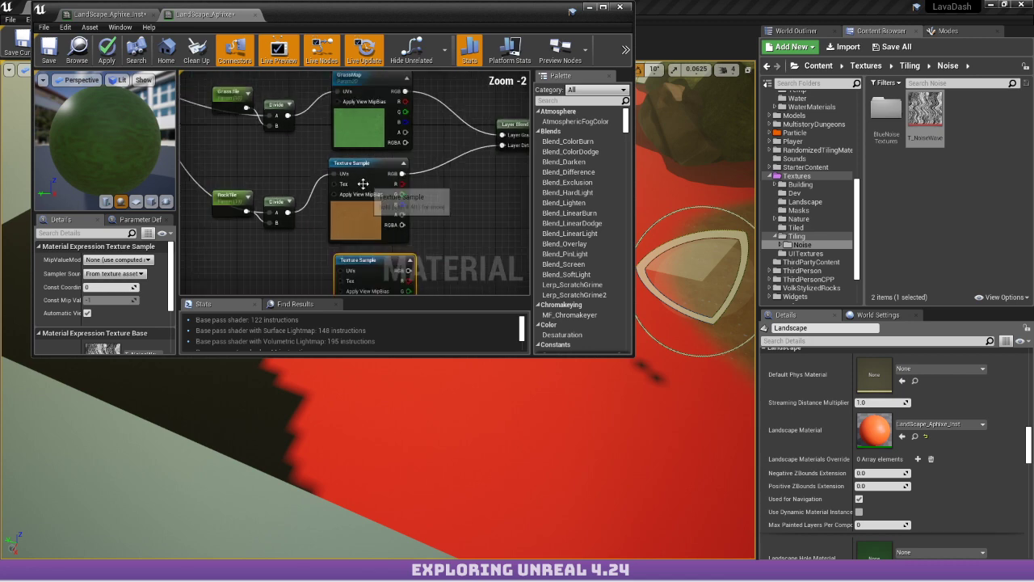
{"action": "left_click_drag", "start_coordinate": [343, 261], "coordinate": [296, 123]}
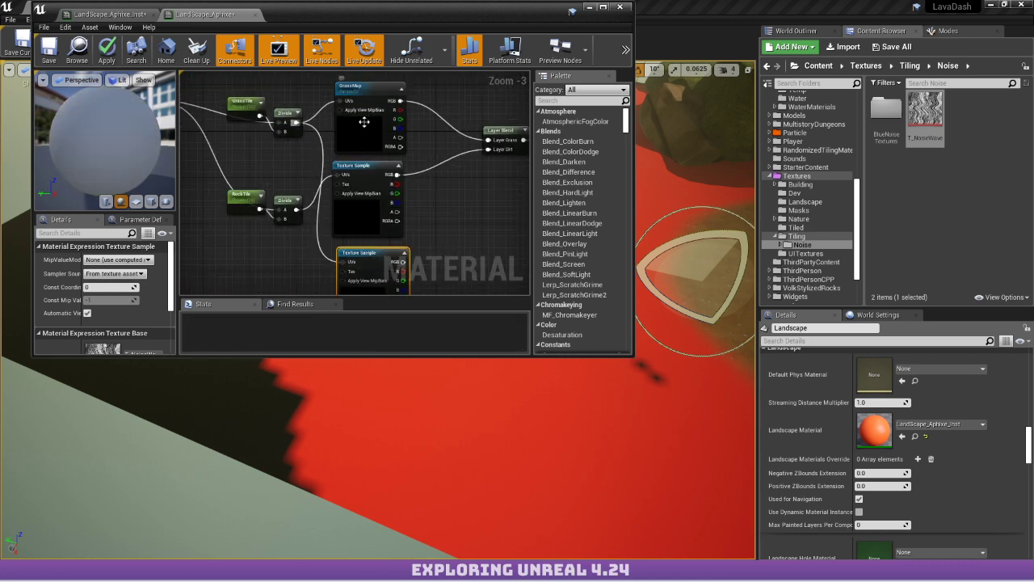
Maximize the material editor and set the Grass layer's blend type to LB Height Blend in the Layer Blend node.
{"action": "right_click_drag", "start_coordinate": [473, 145], "coordinate": [289, 156]}
{"action": "scroll", "coordinate": [293, 153], "scroll_direction": "up", "scroll_amount": 2}
{"action": "left_click", "coordinate": [320, 139]}
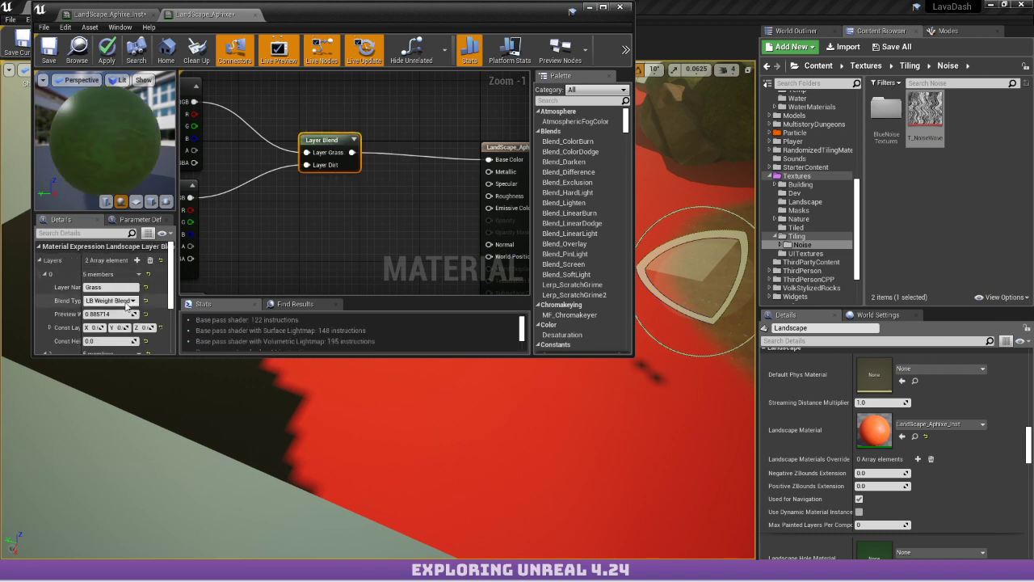
{"action": "double_click", "coordinate": [375, 7]}
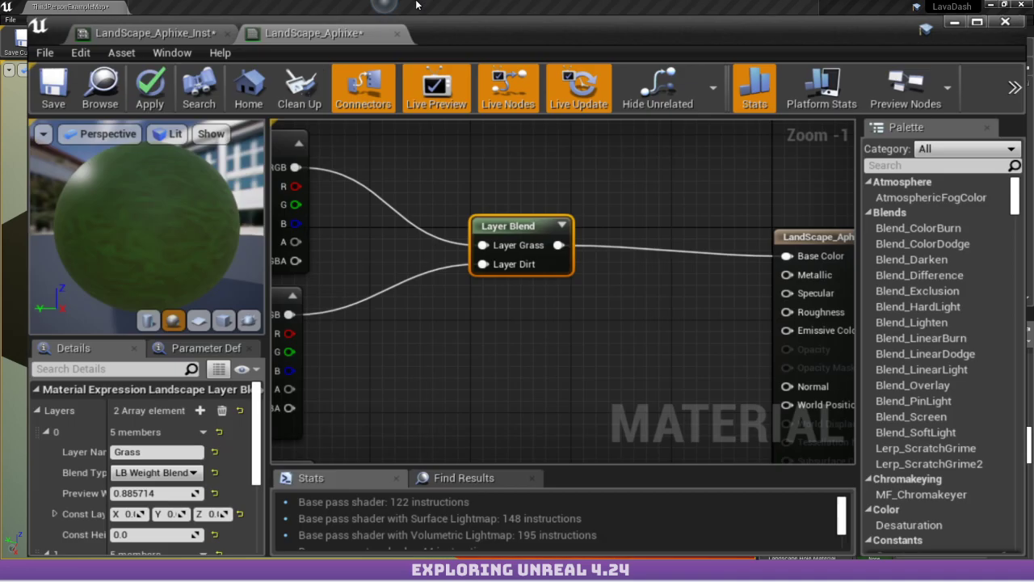
{"action": "left_click", "coordinate": [129, 399]}
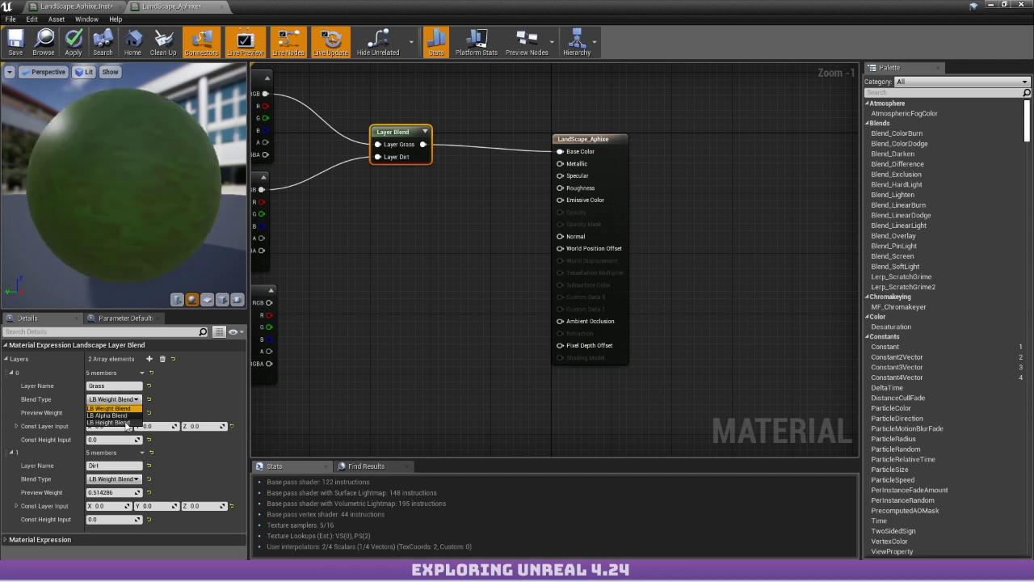
{"action": "left_click", "coordinate": [122, 422]}
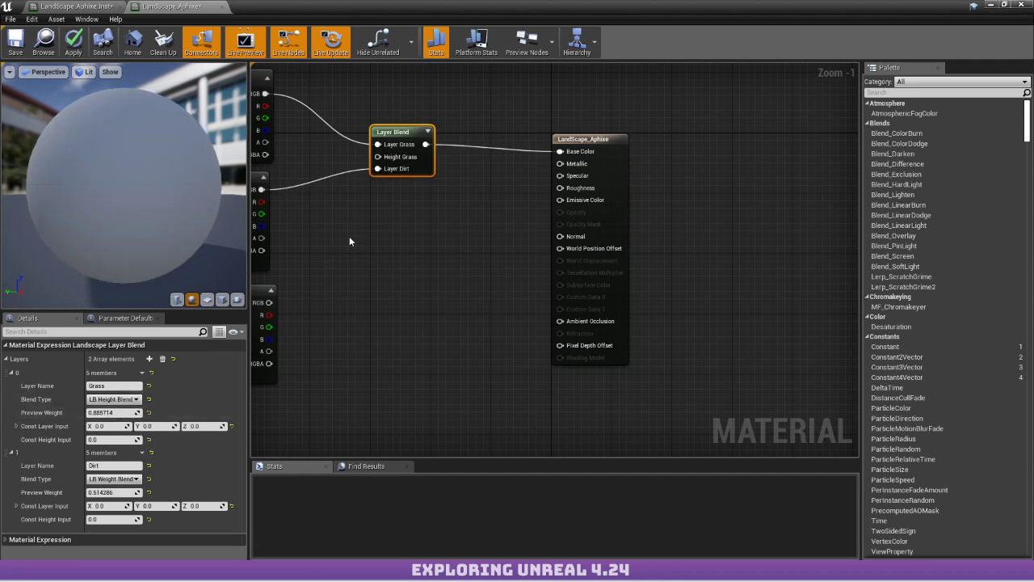
Connect the noise texture's red channel to the Layer Blend's Height Grass input and inspect the blended edges on the landscape.
{"action": "right_click_drag", "start_coordinate": [349, 236], "coordinate": [528, 256]}
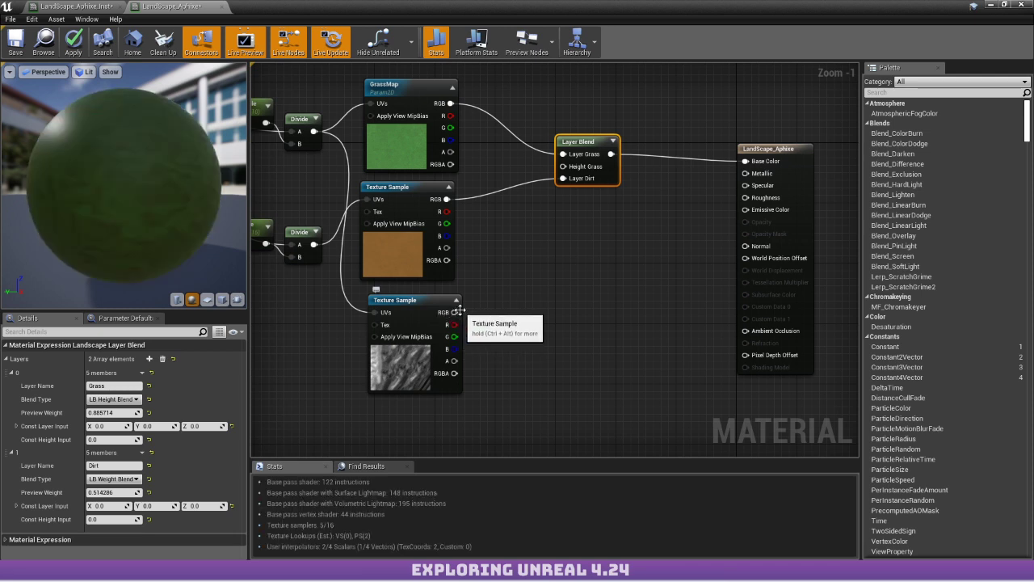
{"action": "left_click_drag", "start_coordinate": [451, 324], "coordinate": [563, 166]}
{"action": "left_click", "coordinate": [589, 281]}
{"action": "scroll", "coordinate": [105, 168], "scroll_direction": "down", "scroll_amount": 4}
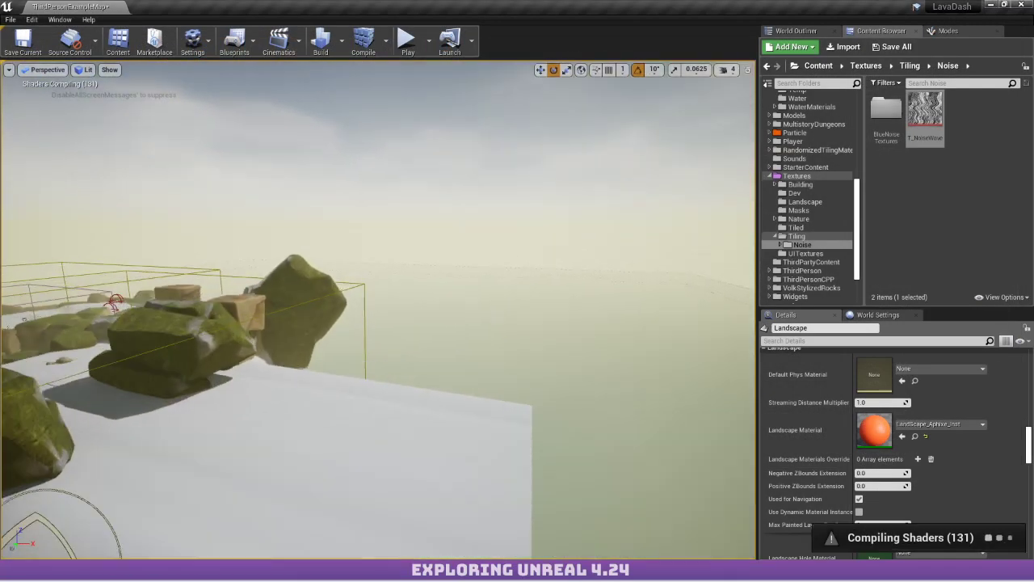
{"action": "right_click_drag", "start_coordinate": [475, 271], "coordinate": [475, 271]}
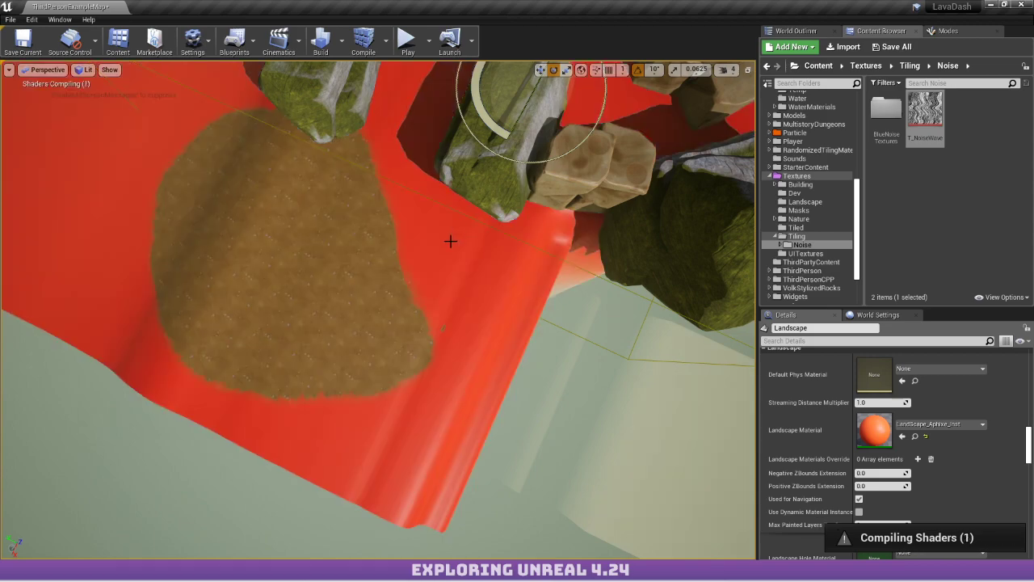
{"action": "right_click_drag", "start_coordinate": [450, 242], "coordinate": [450, 243]}
{"action": "right_click_drag", "start_coordinate": [265, 286], "coordinate": [265, 285]}
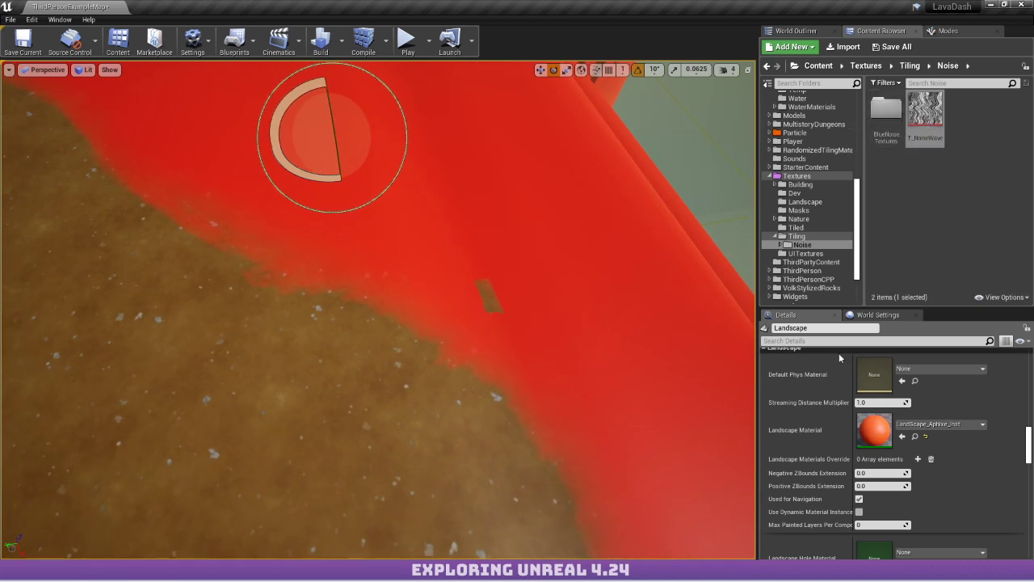
{"action": "double_click", "coordinate": [884, 110]}
{"action": "key", "text": "alt+Left"}
{"action": "key", "text": "alt+Left"}
{"action": "key", "text": "alt+Left"}
{"action": "key", "text": "alt+Left"}
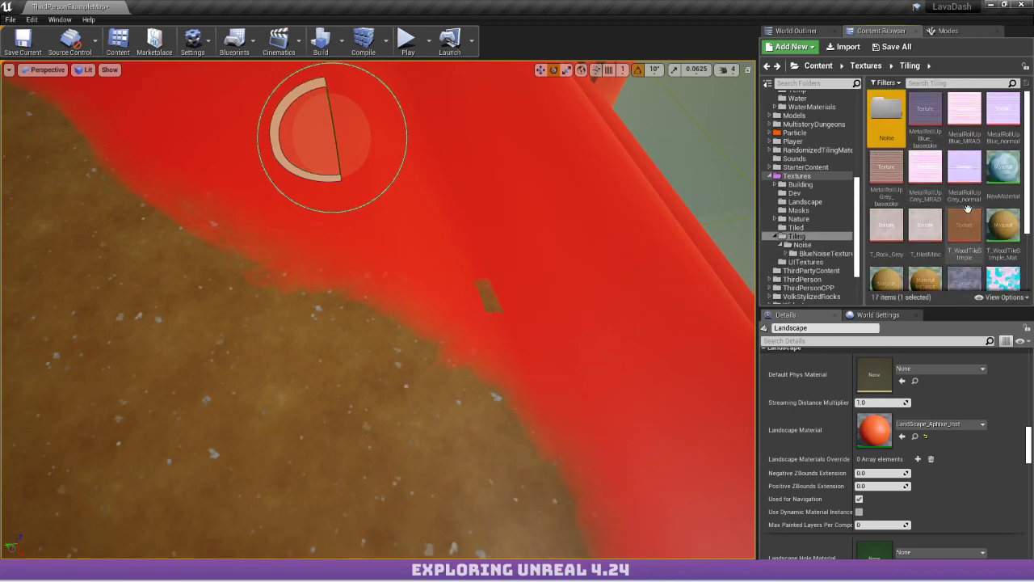
Reset GrassMap to its default in the landscape's material instance, disable its override and inspect the grass-to-dirt transition on the landscape.
{"action": "double_click", "coordinate": [875, 420]}
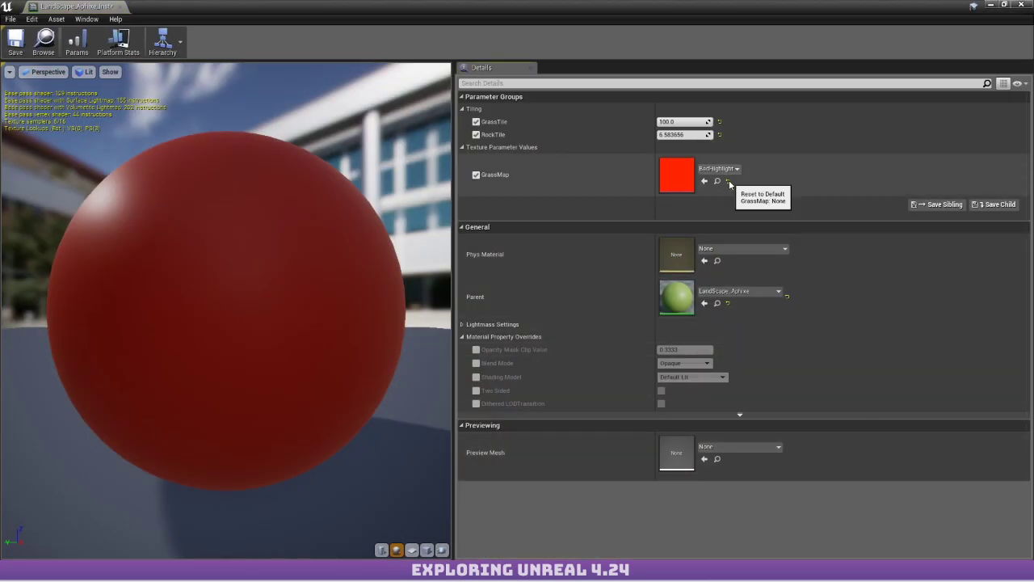
{"action": "left_click", "coordinate": [728, 181]}
{"action": "left_click", "coordinate": [476, 174]}
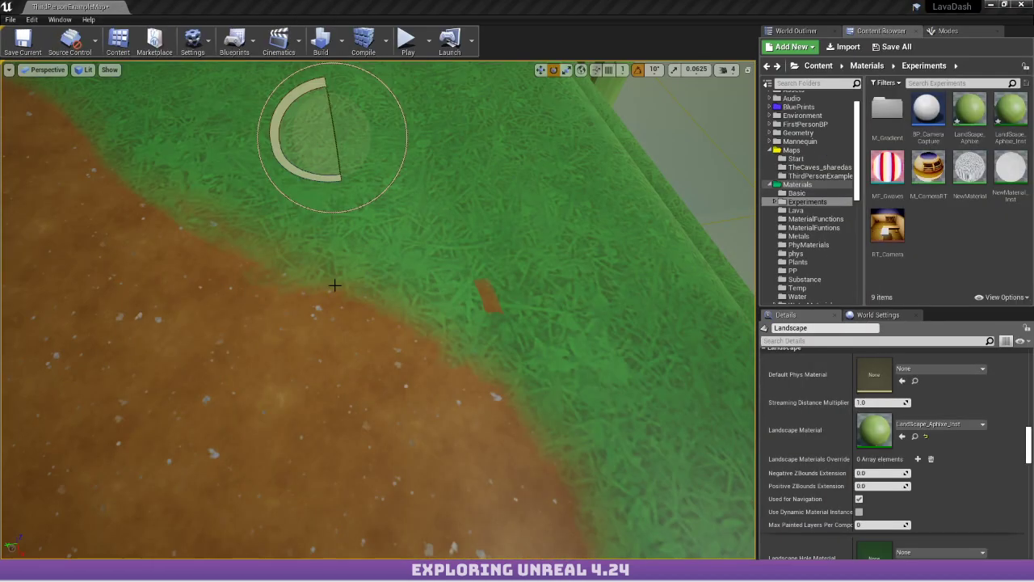
{"action": "right_click_drag", "start_coordinate": [334, 284], "coordinate": [464, 301]}
{"action": "right_click_drag", "start_coordinate": [351, 266], "coordinate": [108, 258]}
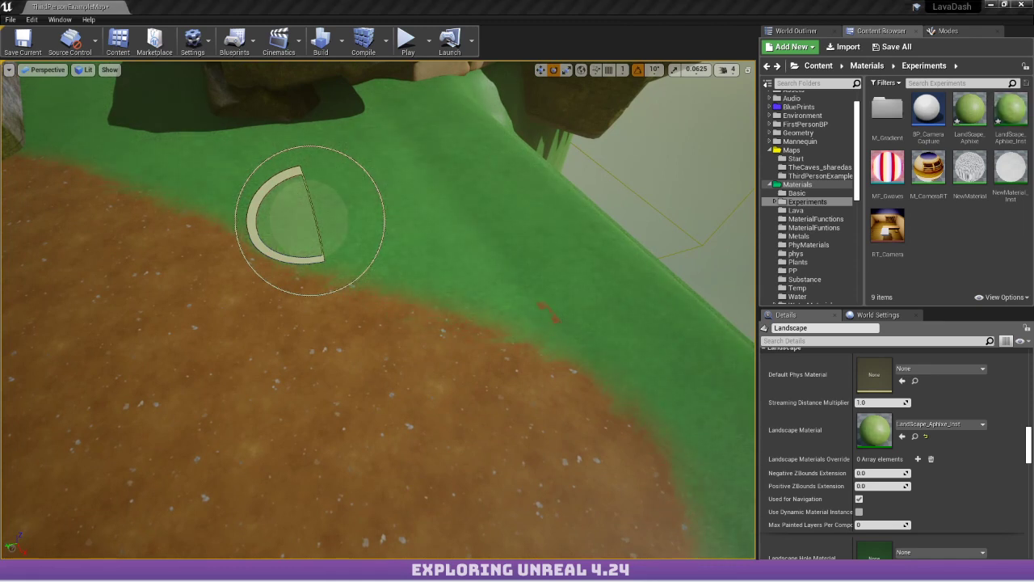
{"action": "right_click_drag", "start_coordinate": [377, 309], "coordinate": [299, 342]}
{"action": "right_click_drag", "start_coordinate": [360, 175], "coordinate": [343, 175]}
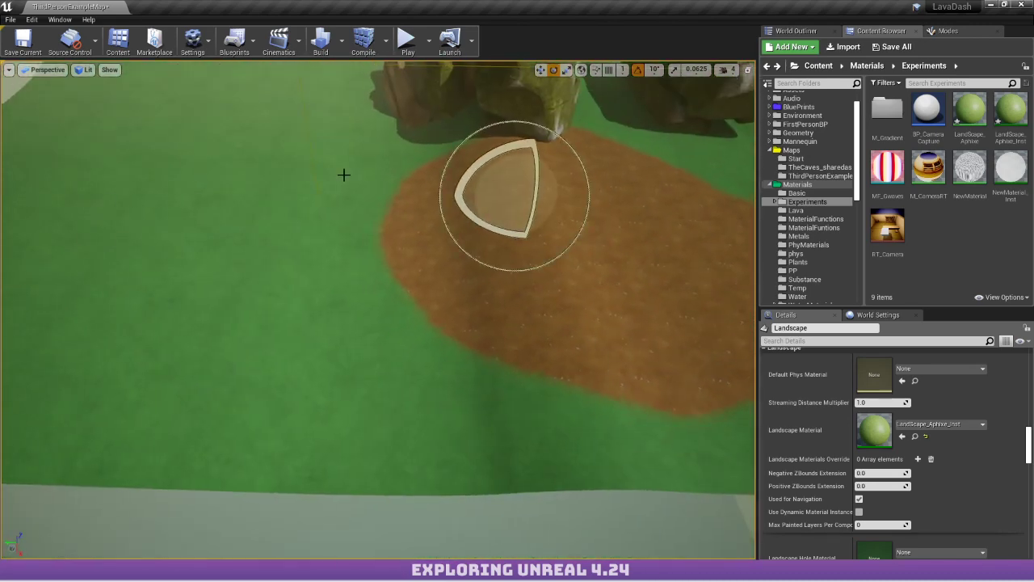
Switch to landscape painting and extend the dirt patch by painting the Dirt layer over the neighbouring grass.
{"action": "left_click", "coordinate": [947, 32]}
{"action": "left_click", "coordinate": [833, 50]}
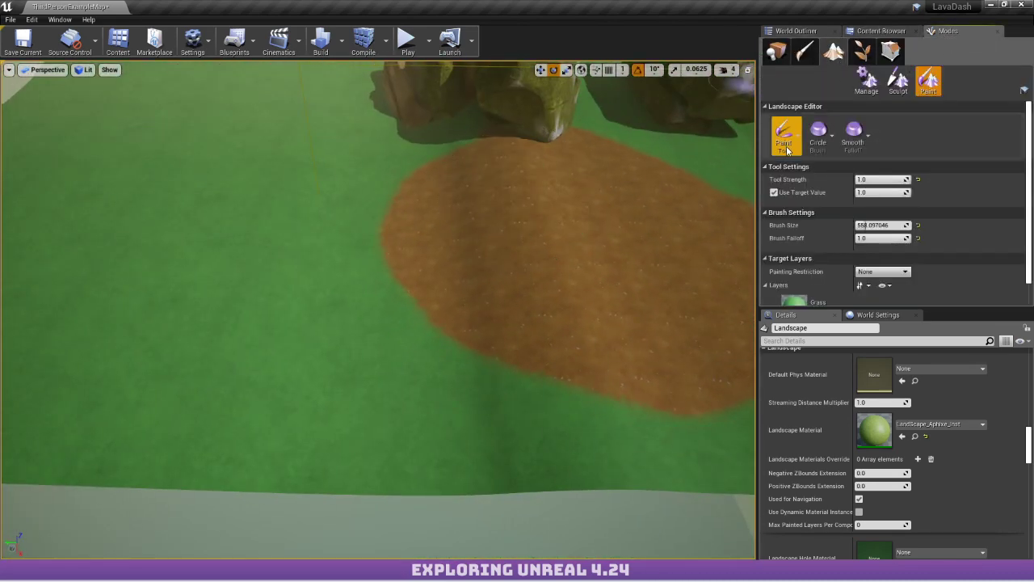
{"action": "scroll", "coordinate": [823, 185], "scroll_direction": "down", "scroll_amount": 1}
{"action": "mouse_move", "coordinate": [396, 311]}
{"action": "left_mouse_down"}
{"action": "mouse_move", "coordinate": [325, 235]}
{"action": "mouse_move", "coordinate": [323, 316]}
{"action": "left_mouse_up"}
{"action": "key", "text": "w"}
{"action": "right_click_drag", "start_coordinate": [323, 316], "coordinate": [290, 327]}
{"action": "key", "text": "s"}
{"action": "right_click_drag", "start_coordinate": [371, 133], "coordinate": [386, 109]}
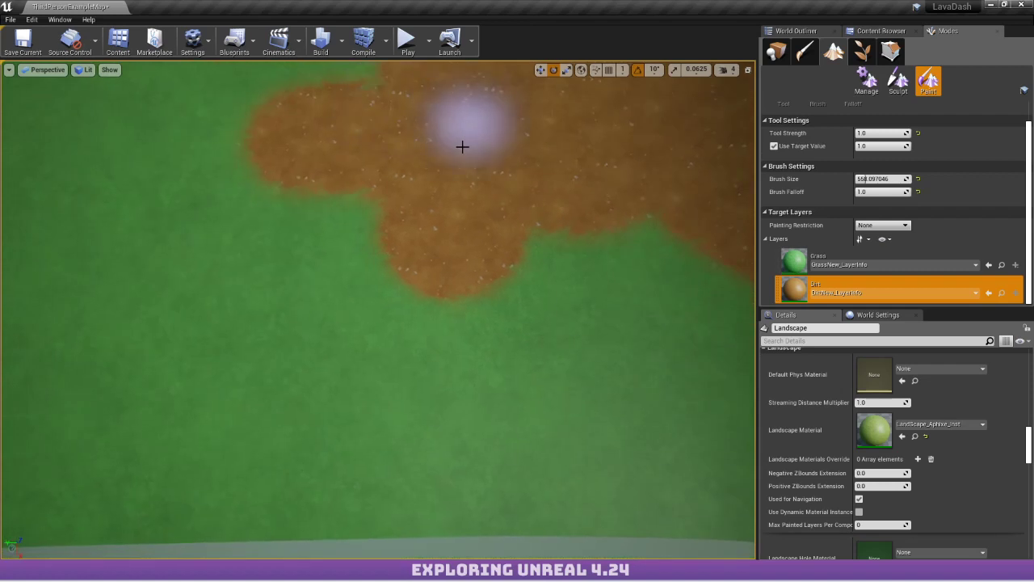
{"action": "mouse_move", "coordinate": [461, 145]}
{"action": "left_mouse_down"}
{"action": "mouse_move", "coordinate": [426, 222]}
{"action": "mouse_move", "coordinate": [284, 175]}
{"action": "mouse_move", "coordinate": [251, 222]}
{"action": "mouse_move", "coordinate": [264, 261]}
{"action": "mouse_move", "coordinate": [231, 157]}
{"action": "left_mouse_up"}
{"action": "scroll", "coordinate": [896, 153], "scroll_direction": "up", "scroll_amount": 2}
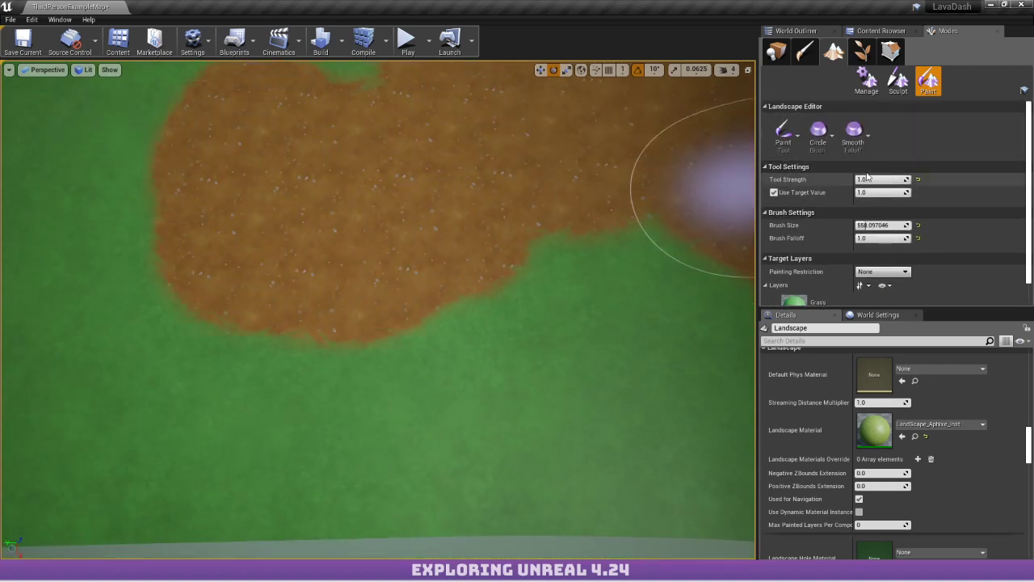
Paint the Dirt layer over the grass notch beside the dirt patch with a tool strength of 0.12381.
{"action": "mouse_move", "coordinate": [634, 380]}
{"action": "left_mouse_down"}
{"action": "mouse_move", "coordinate": [565, 305]}
{"action": "mouse_move", "coordinate": [597, 328]}
{"action": "left_mouse_up"}
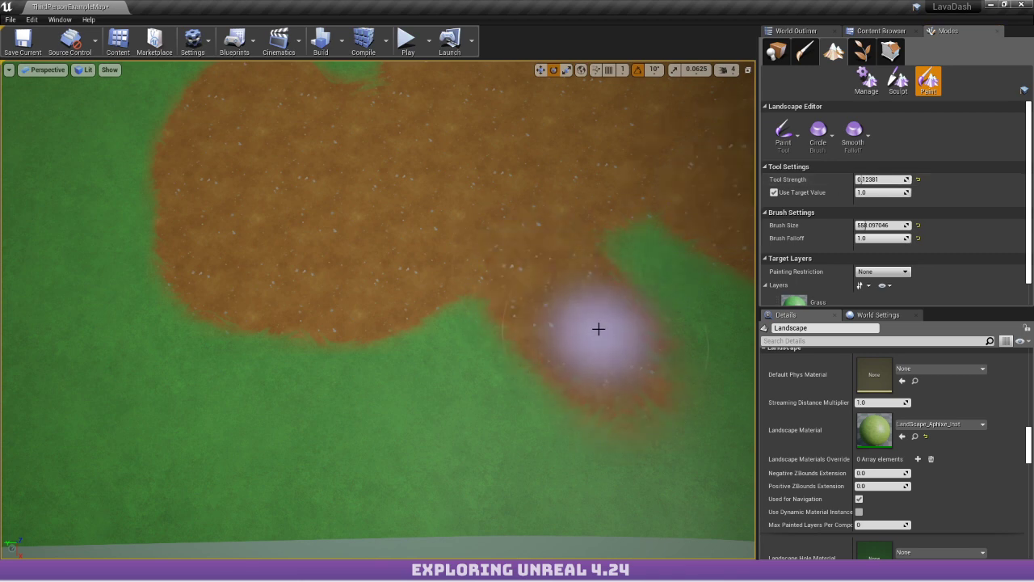
{"action": "right_click_drag", "start_coordinate": [514, 362], "coordinate": [679, 362]}
{"action": "key", "text": "w"}
{"action": "mouse_move", "coordinate": [477, 363]}
{"action": "right_mouse_down"}
{"action": "mouse_move", "coordinate": [420, 363]}
{"action": "mouse_move", "coordinate": [517, 362]}
{"action": "mouse_move", "coordinate": [711, 323]}
{"action": "mouse_move", "coordinate": [670, 331]}
{"action": "right_mouse_up"}
{"action": "key", "text": "w"}
Set the tool strength to 0.076191 and target value to 0.276191, and paint a faint dirt spot on open grass.
{"action": "left_click_drag", "start_coordinate": [868, 180], "coordinate": [866, 180]}
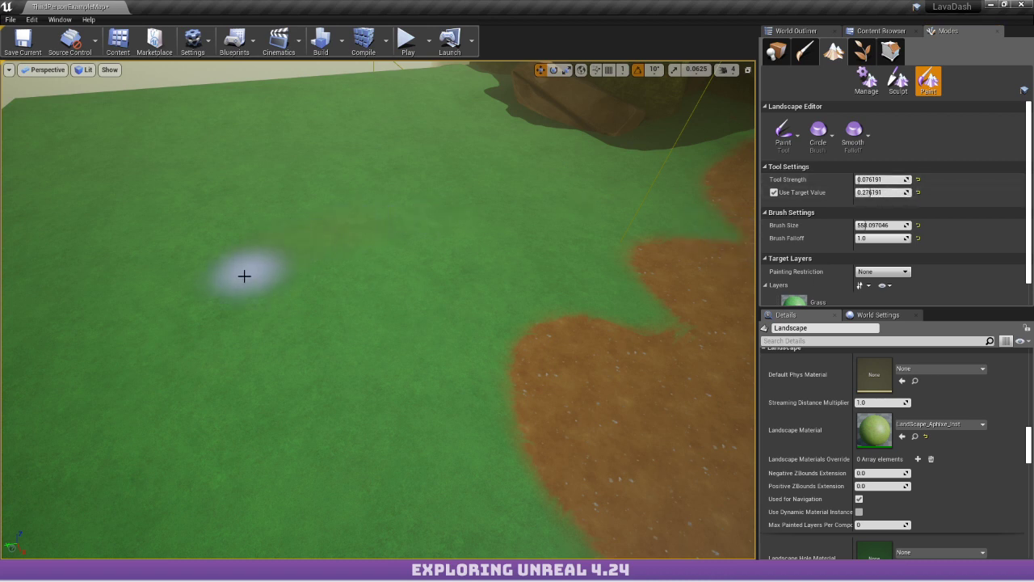
{"action": "mouse_move", "coordinate": [244, 276]}
{"action": "left_mouse_down"}
{"action": "mouse_move", "coordinate": [325, 353]}
{"action": "mouse_move", "coordinate": [351, 316]}
{"action": "mouse_move", "coordinate": [298, 293]}
{"action": "mouse_move", "coordinate": [393, 335]}
{"action": "mouse_move", "coordinate": [312, 358]}
{"action": "mouse_move", "coordinate": [318, 342]}
{"action": "mouse_move", "coordinate": [362, 378]}
{"action": "mouse_move", "coordinate": [360, 358]}
{"action": "mouse_move", "coordinate": [383, 358]}
{"action": "mouse_move", "coordinate": [366, 344]}
{"action": "mouse_move", "coordinate": [344, 353]}
{"action": "mouse_move", "coordinate": [321, 344]}
{"action": "mouse_move", "coordinate": [351, 316]}
{"action": "mouse_move", "coordinate": [349, 355]}
{"action": "left_mouse_up"}
{"action": "left_click", "coordinate": [774, 193]}
{"action": "key", "text": "w"}
{"action": "right_click_drag", "start_coordinate": [395, 219], "coordinate": [509, 194]}
Leave landscape painting for placement mode and search the landscape's material choices for "land".
{"action": "key", "text": "s"}
{"action": "key", "text": "shift+1"}
{"action": "key", "text": "s"}
{"action": "key", "text": "d"}
{"action": "left_click", "coordinate": [982, 424]}
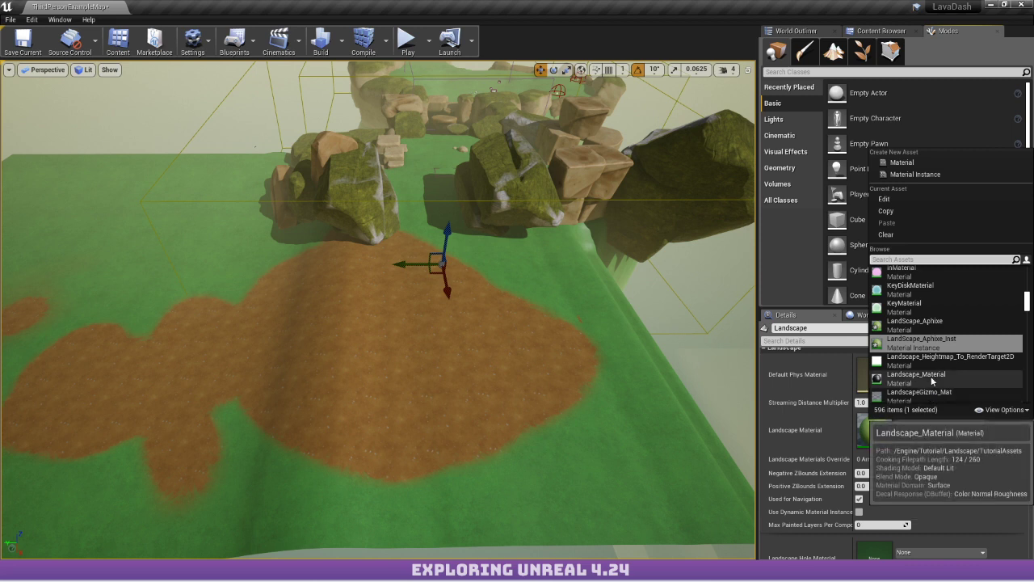
{"action": "scroll", "coordinate": [933, 380], "scroll_direction": "up", "scroll_amount": 6}
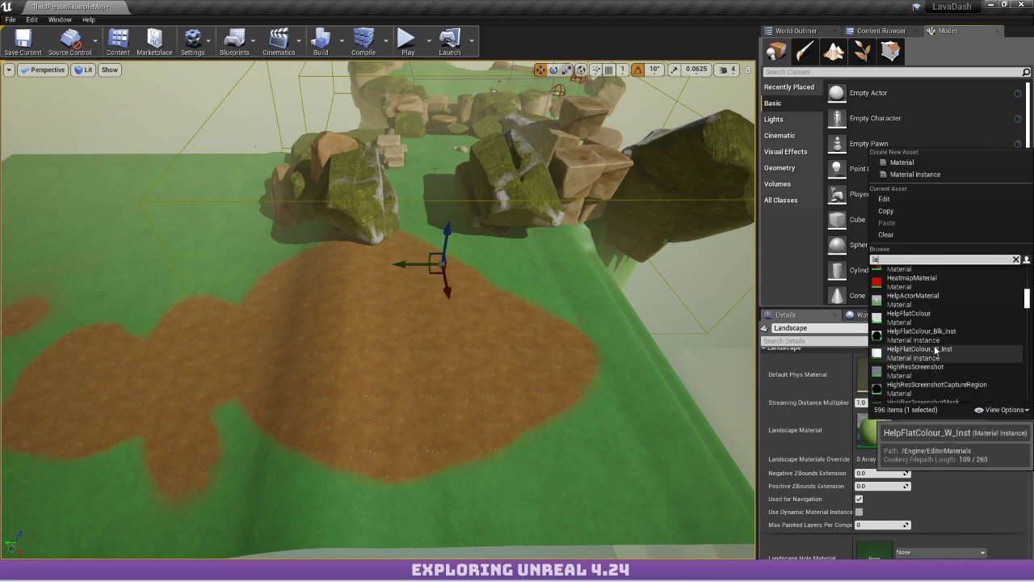
{"action": "type", "text": "nd"}
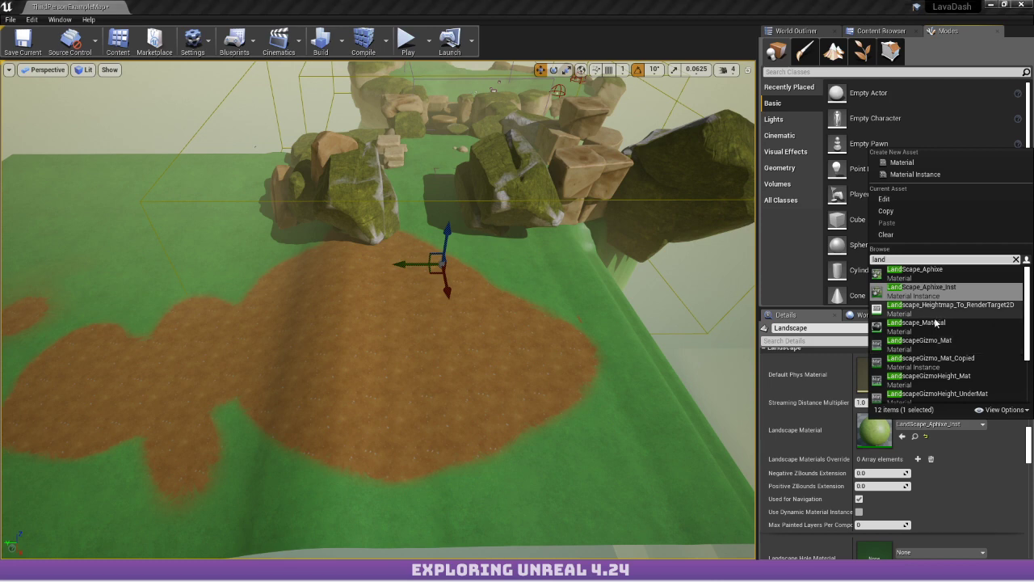
{"action": "scroll", "coordinate": [935, 349], "scroll_direction": "down", "scroll_amount": 3}
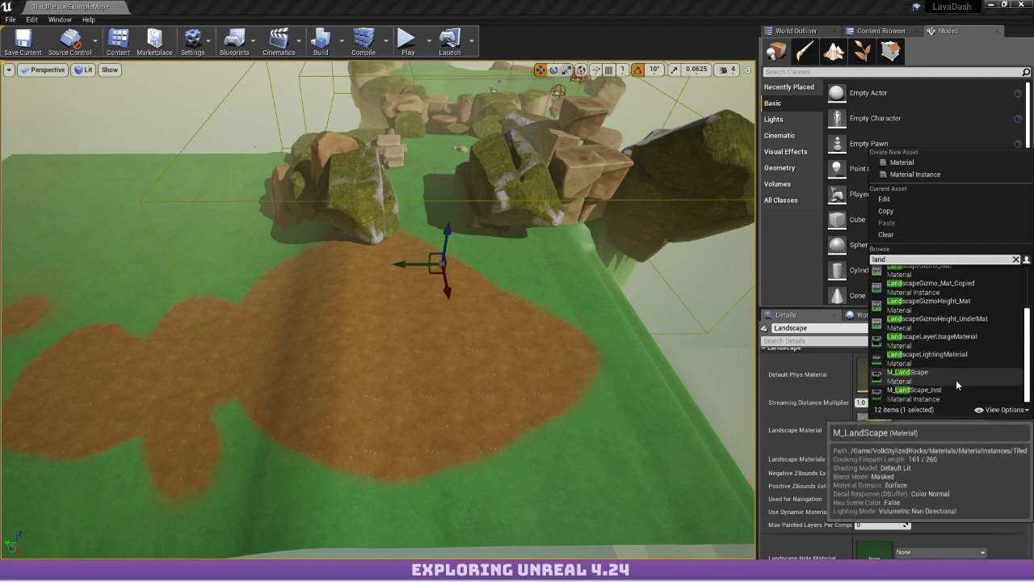
{"action": "scroll", "coordinate": [951, 375], "scroll_direction": "up", "scroll_amount": 3}
{"action": "left_click", "coordinate": [928, 309]}
Open the Materials folder in the content browser and view the painted dirt patches from above.
{"action": "left_click", "coordinate": [892, 33]}
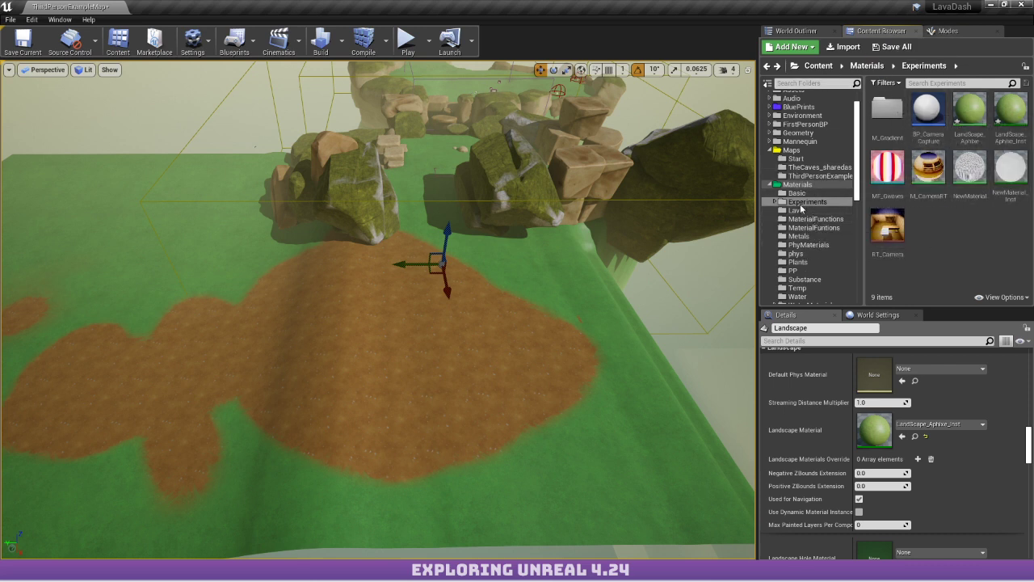
{"action": "left_click", "coordinate": [816, 176]}
{"action": "left_click", "coordinate": [797, 184]}
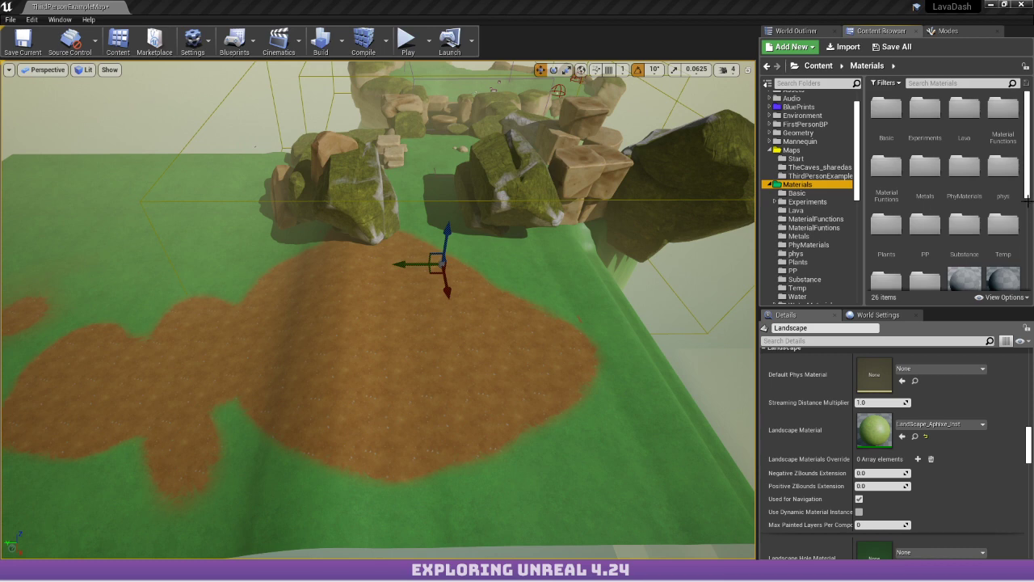
{"action": "scroll", "coordinate": [1026, 198], "scroll_direction": "down", "scroll_amount": 1}
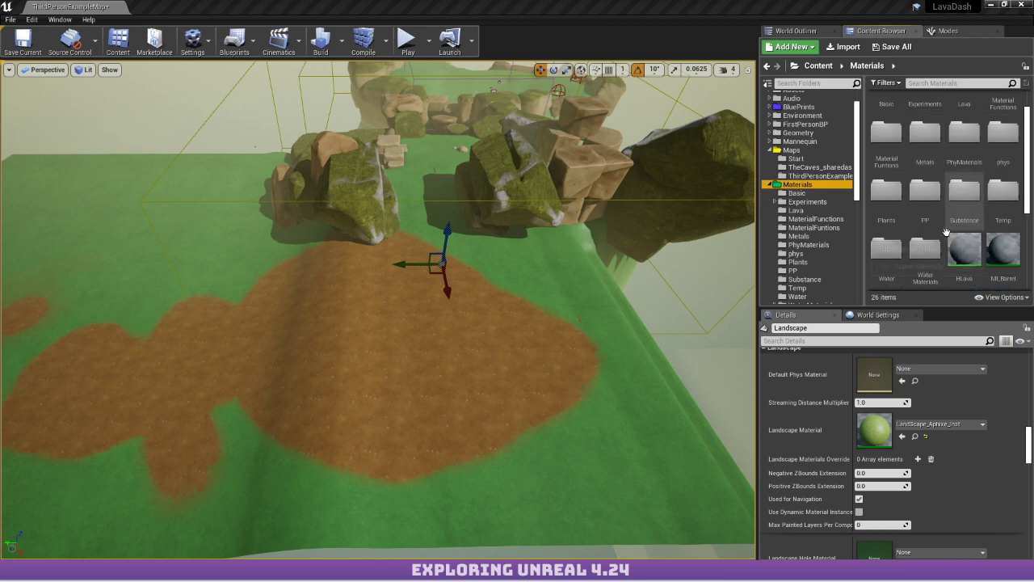
{"action": "scroll", "coordinate": [946, 232], "scroll_direction": "down", "scroll_amount": 1}
{"action": "right_click_drag", "start_coordinate": [442, 263], "coordinate": [311, 403]}
{"action": "right_click_drag", "start_coordinate": [378, 310], "coordinate": [440, 238]}
{"action": "key", "text": "s"}
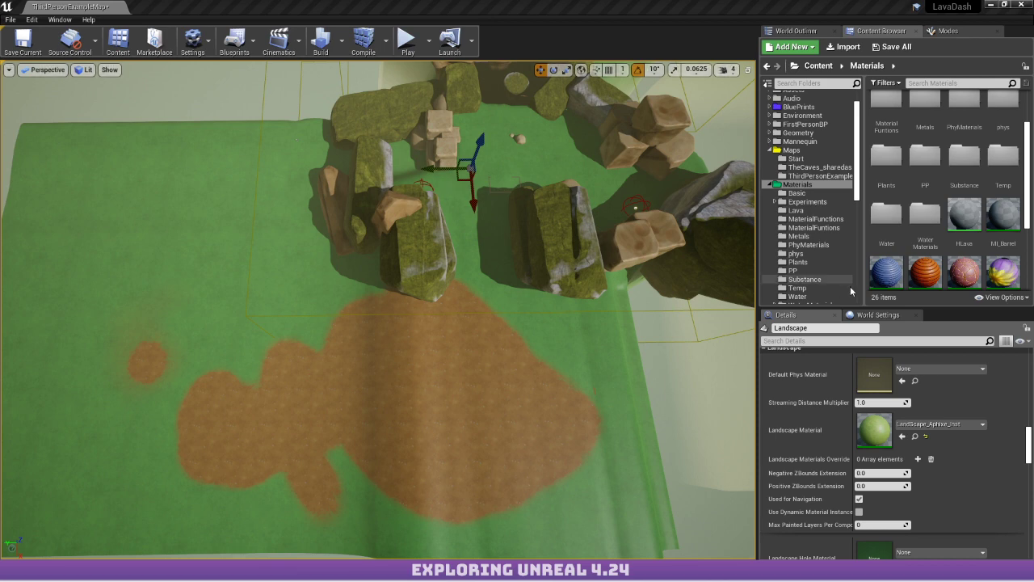
{"action": "right_click_drag", "start_coordinate": [600, 222], "coordinate": [589, 214]}
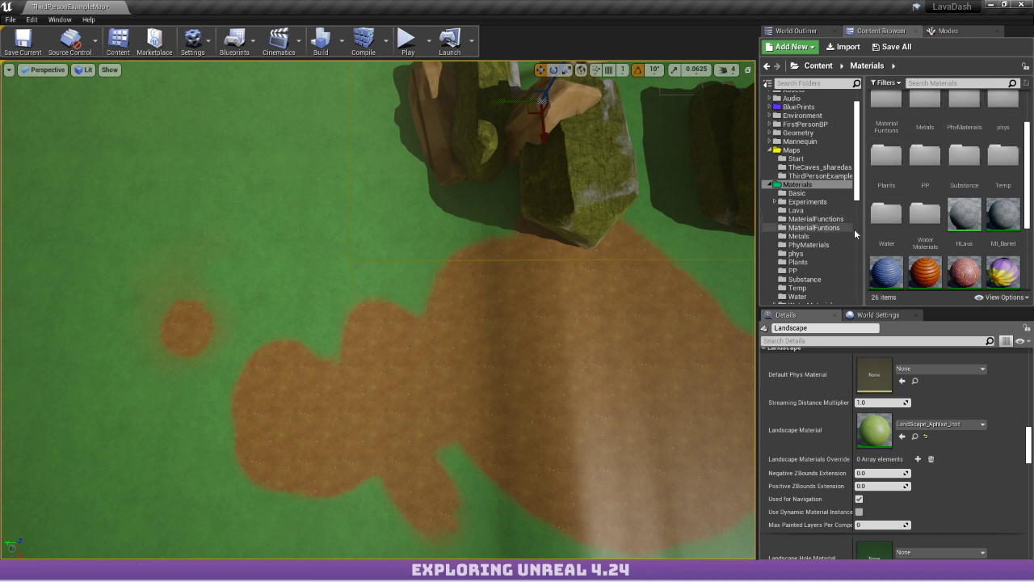
Look through the Materials folder and its Lava and Experiments subfolders for another landscape material.
{"action": "scroll", "coordinate": [937, 220], "scroll_direction": "down", "scroll_amount": 5}
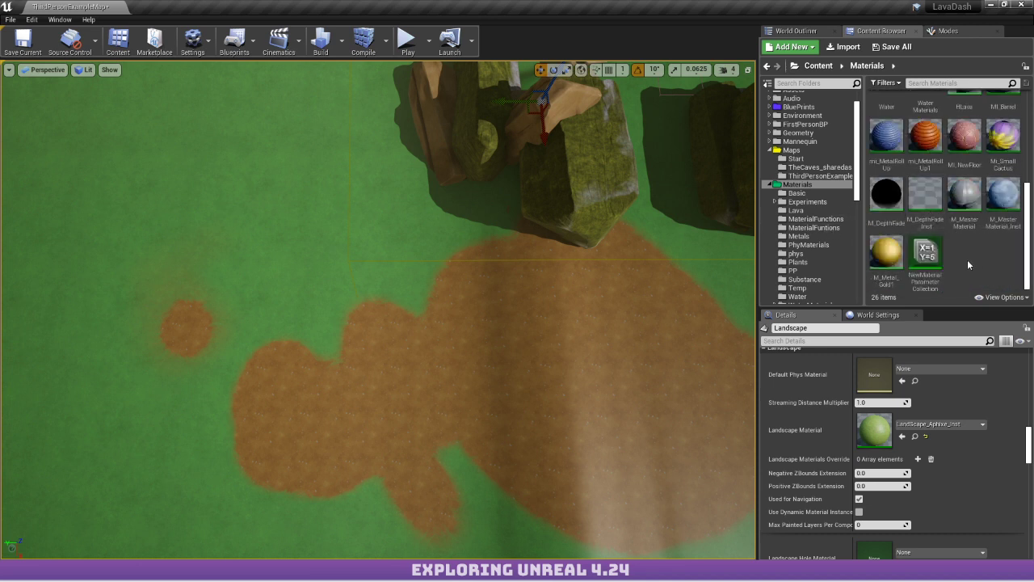
{"action": "scroll", "coordinate": [967, 259], "scroll_direction": "up", "scroll_amount": 4}
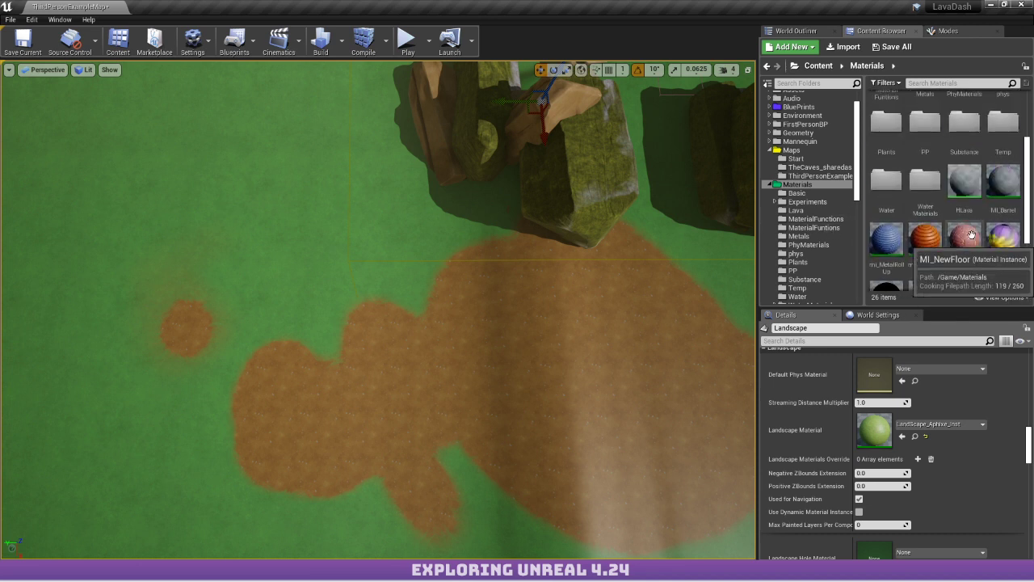
{"action": "scroll", "coordinate": [968, 198], "scroll_direction": "up", "scroll_amount": 5}
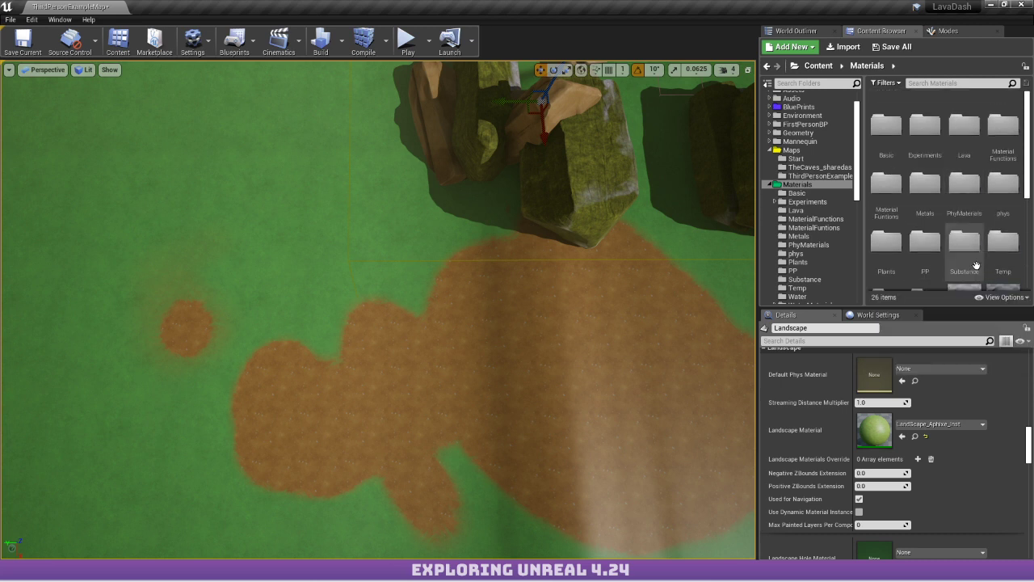
{"action": "double_click", "coordinate": [964, 148]}
{"action": "key", "text": "alt+Left"}
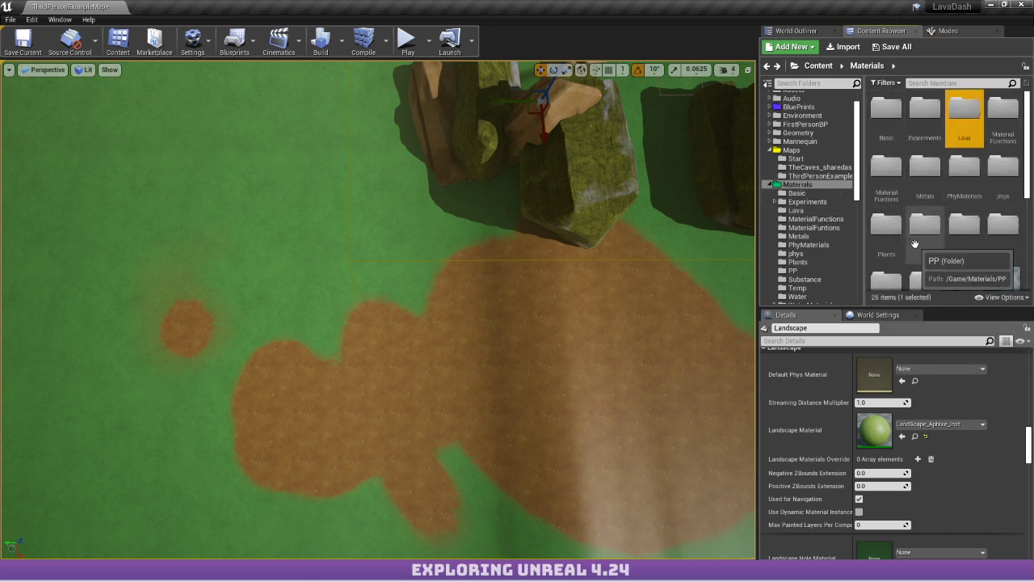
{"action": "scroll", "coordinate": [925, 198], "scroll_direction": "down", "scroll_amount": 1}
{"action": "scroll", "coordinate": [925, 198], "scroll_direction": "down", "scroll_amount": 5}
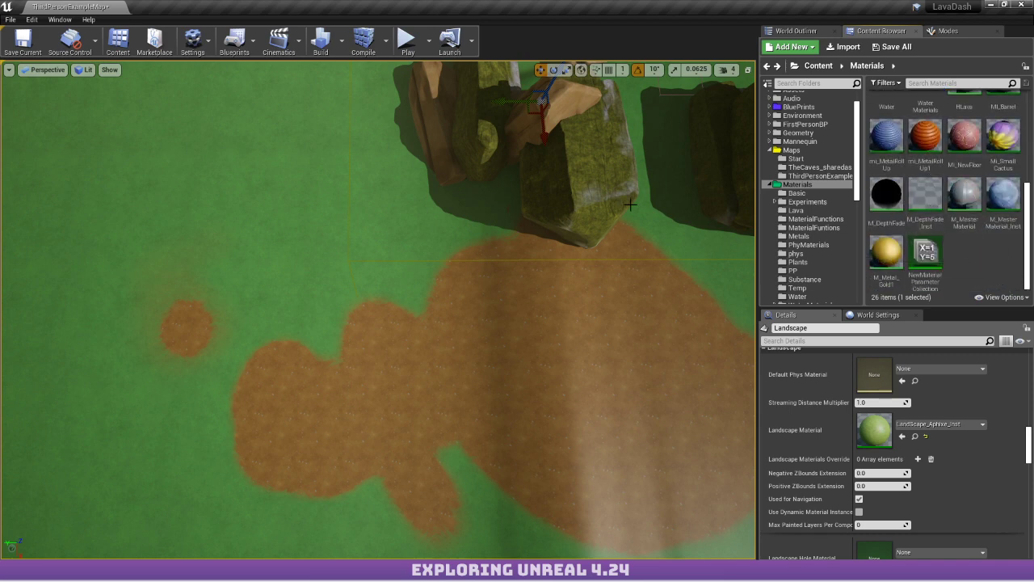
{"action": "right_click_drag", "start_coordinate": [630, 205], "coordinate": [699, 187]}
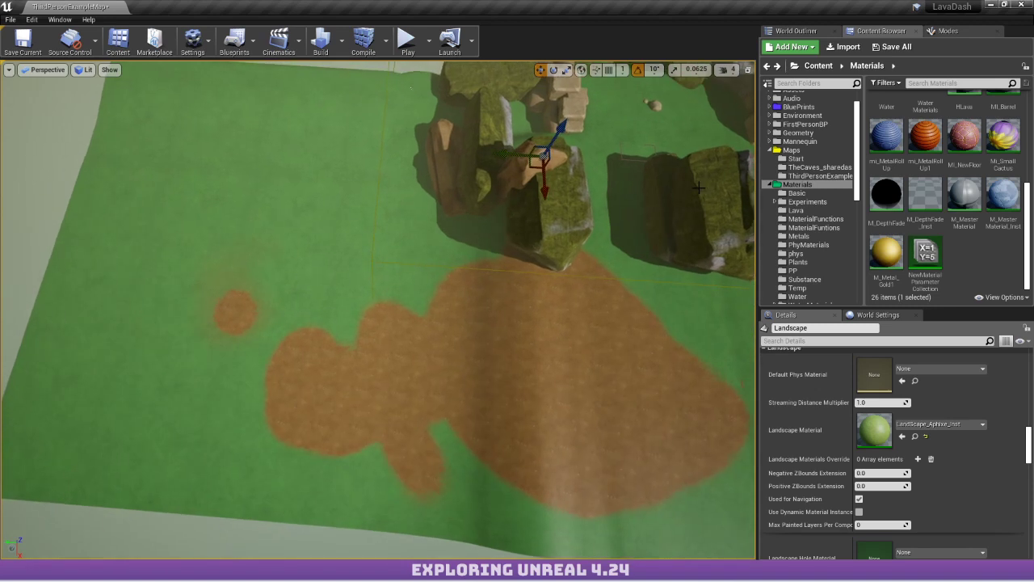
{"action": "scroll", "coordinate": [924, 213], "scroll_direction": "up", "scroll_amount": 5}
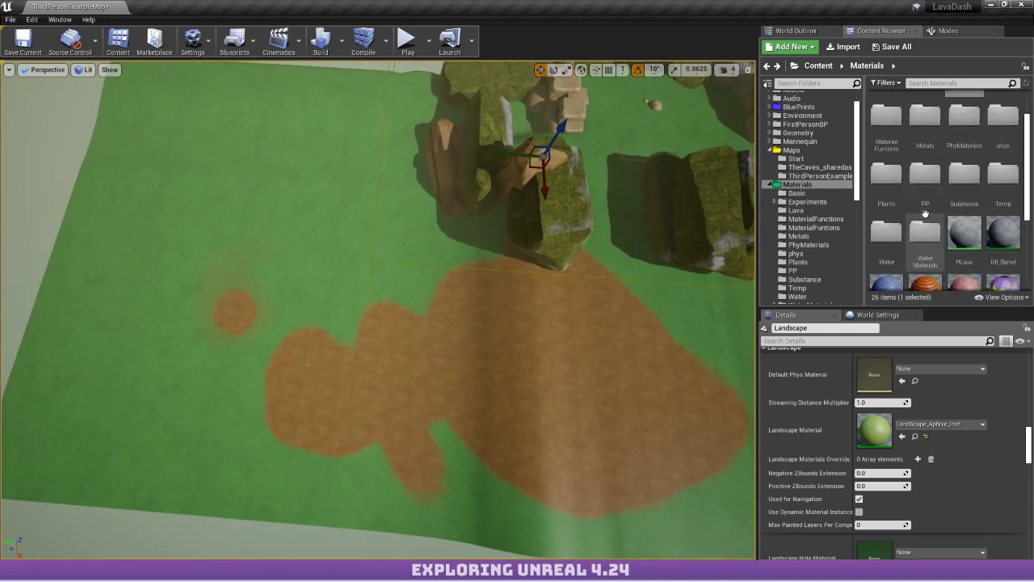
{"action": "scroll", "coordinate": [925, 212], "scroll_direction": "up", "scroll_amount": 3}
{"action": "double_click", "coordinate": [925, 125]}
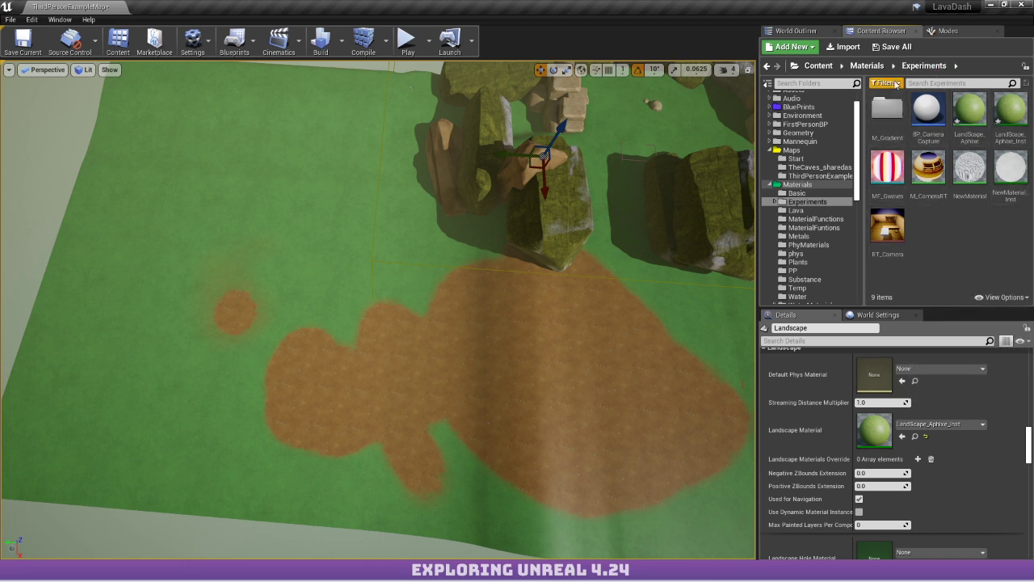
Reset the landscape's material to None and search the available materials for "terra".
{"action": "left_click", "coordinate": [927, 437]}
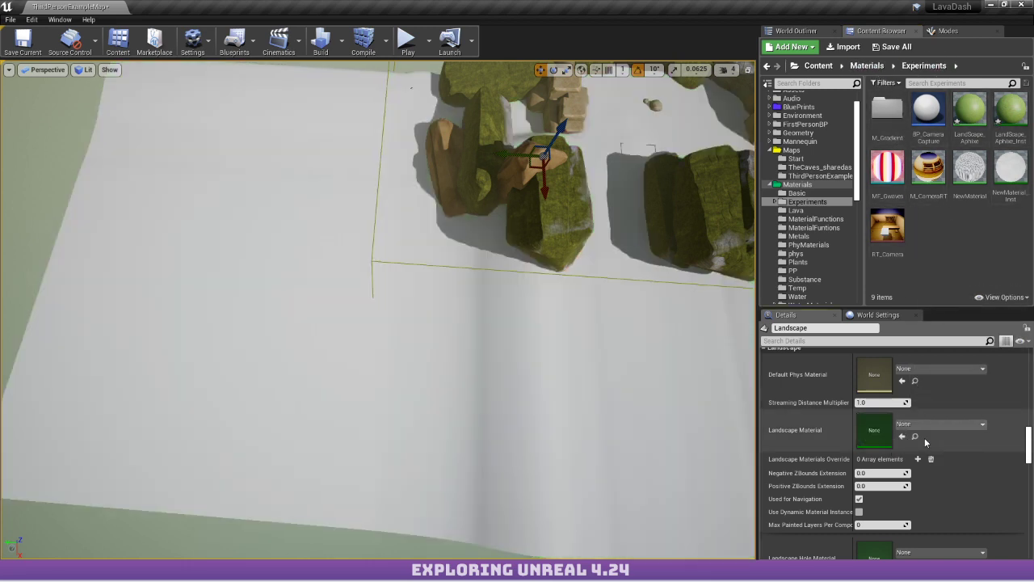
{"action": "left_click", "coordinate": [921, 424]}
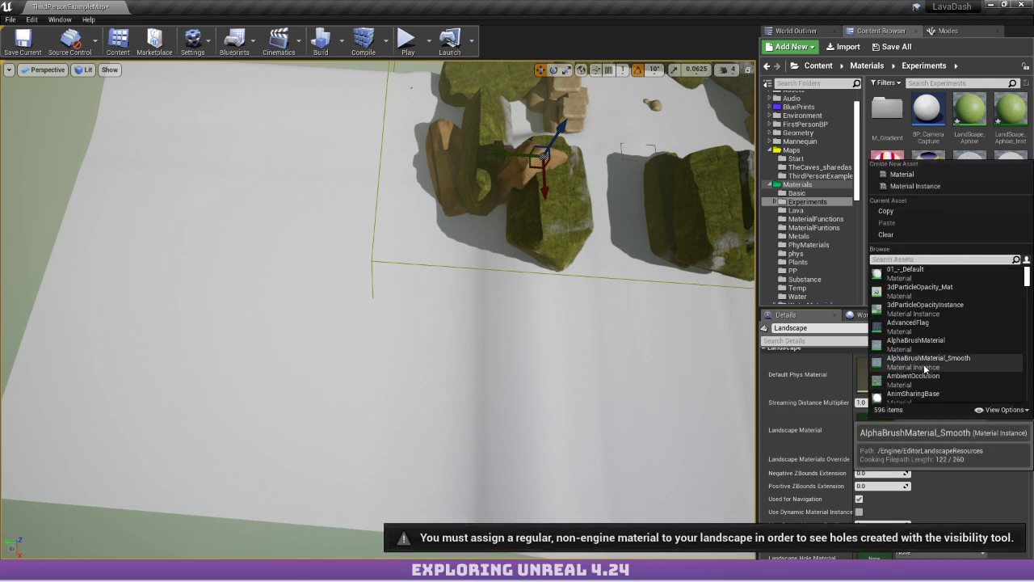
{"action": "type", "text": "terra"}
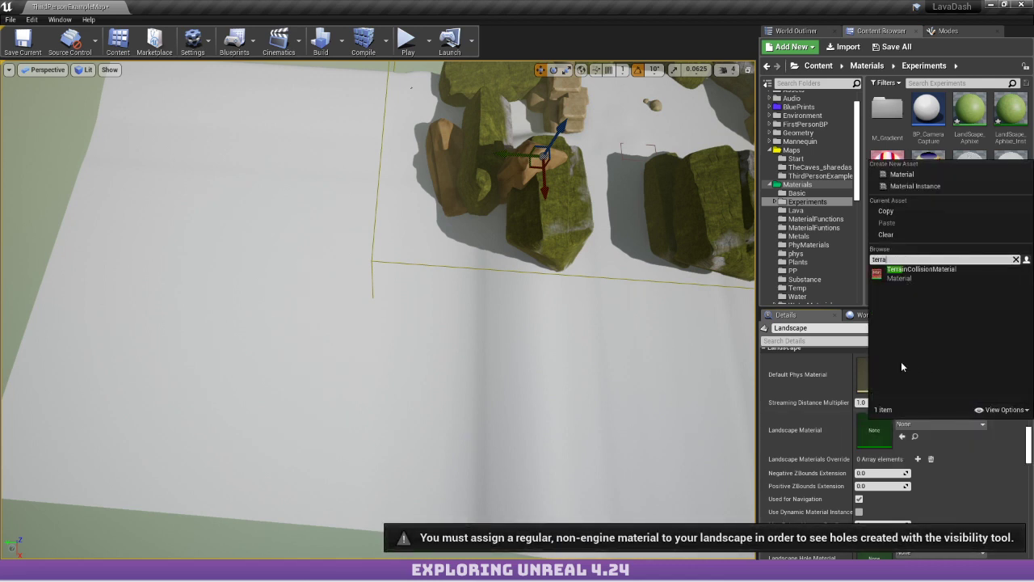
{"action": "key", "text": "BackSpace"}
{"action": "key", "text": "BackSpace"}
{"action": "key", "text": "BackSpace"}
{"action": "key", "text": "BackSpace"}
{"action": "key", "text": "BackSpace"}
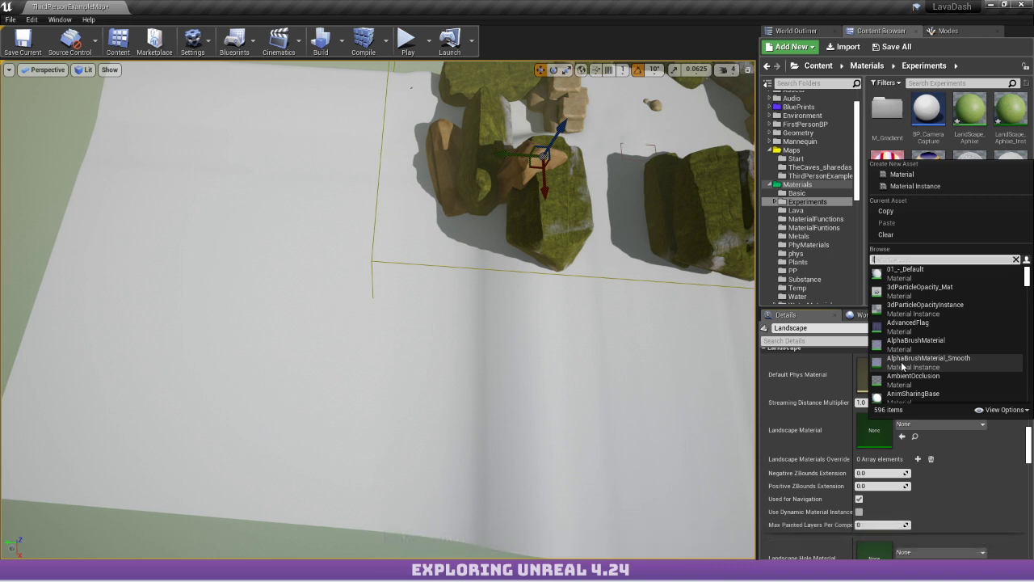
Assign M_LandScape to the landscape, locate it in its folder and replace it with the M_LandScape_Inst instance.
{"action": "type", "text": "land"}
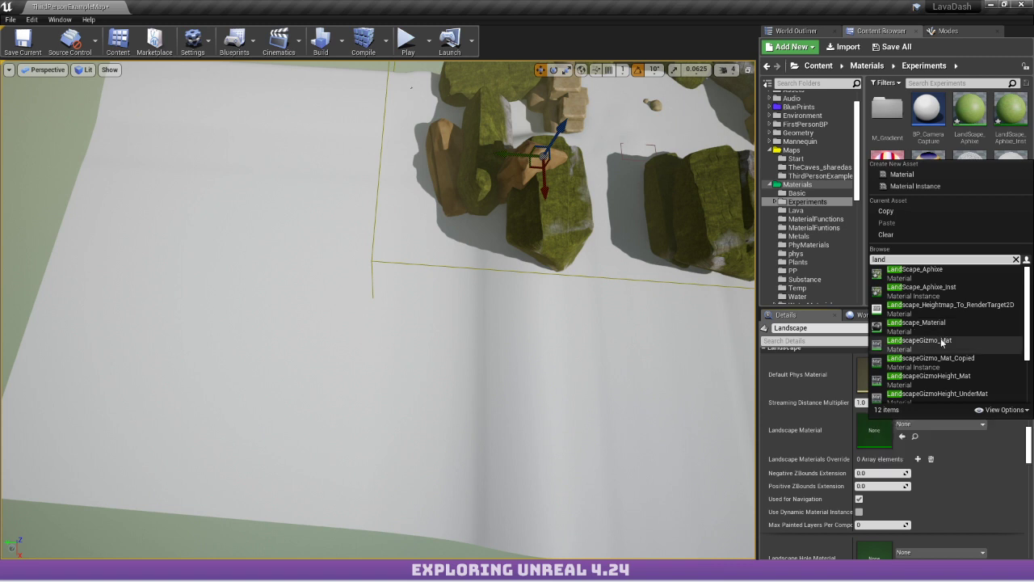
{"action": "scroll", "coordinate": [945, 318], "scroll_direction": "down", "scroll_amount": 2}
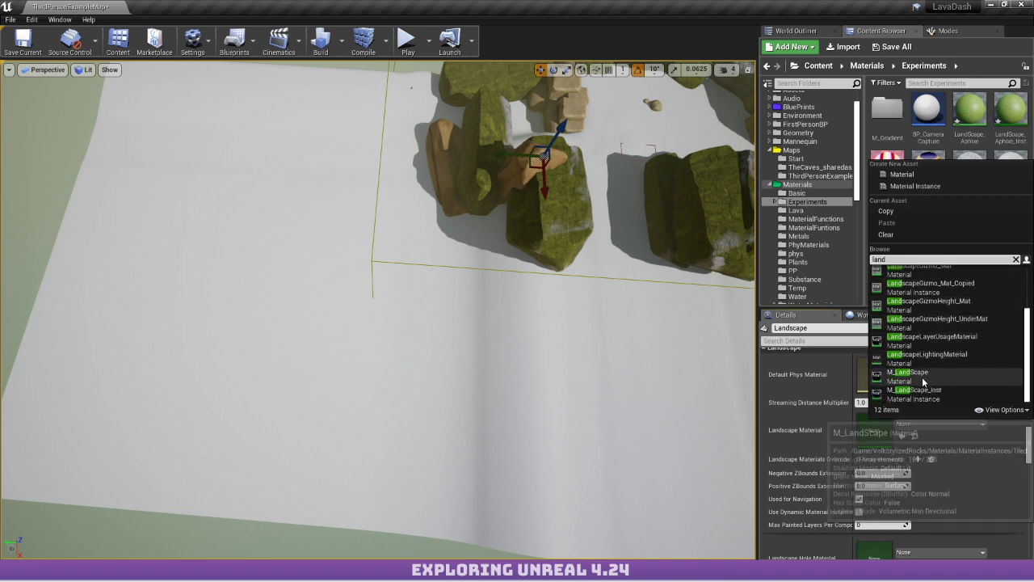
{"action": "scroll", "coordinate": [910, 396], "scroll_direction": "up", "scroll_amount": 1}
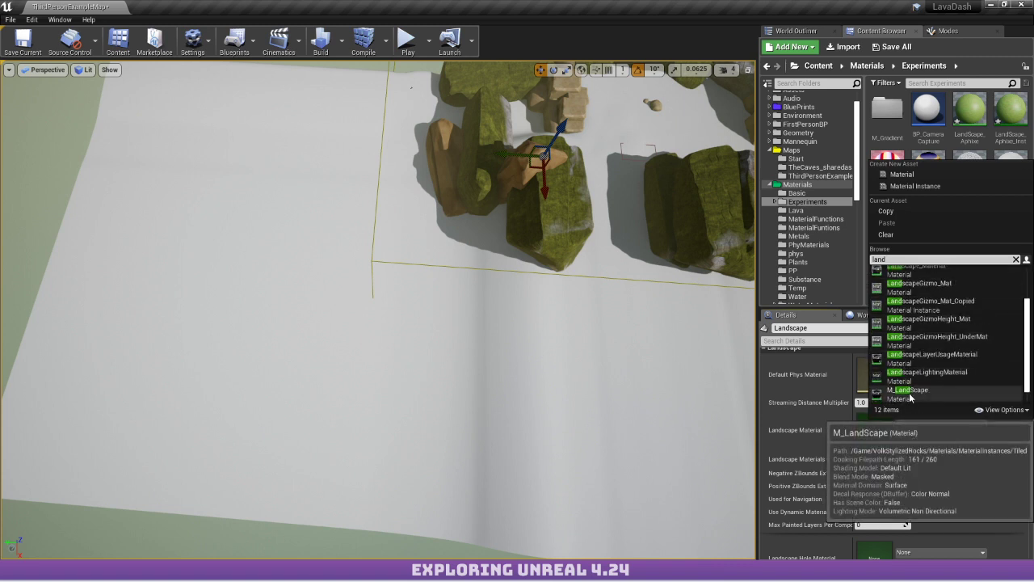
{"action": "left_click", "coordinate": [910, 391]}
{"action": "left_click", "coordinate": [914, 437]}
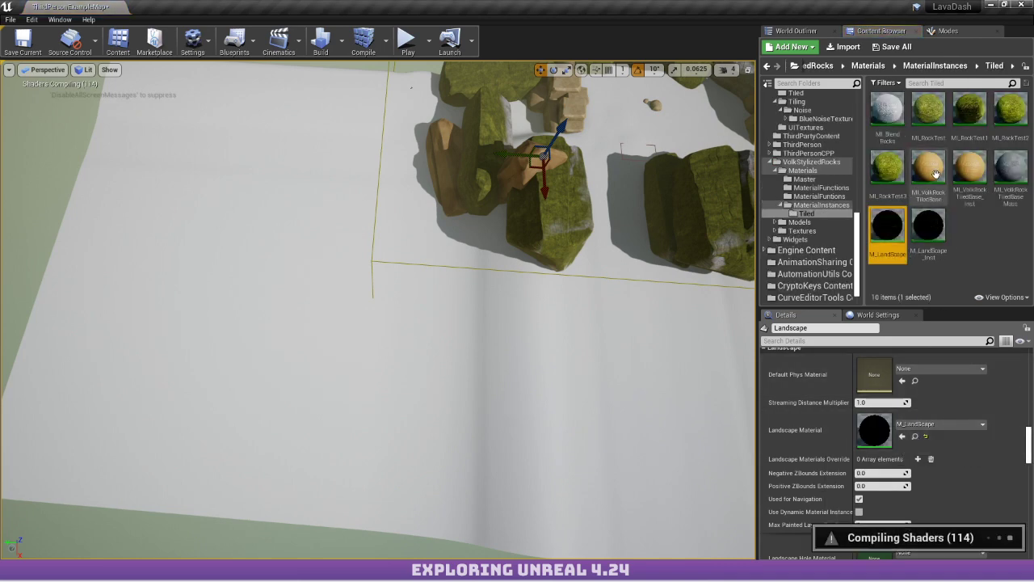
{"action": "left_click_drag", "start_coordinate": [928, 228], "coordinate": [892, 434]}
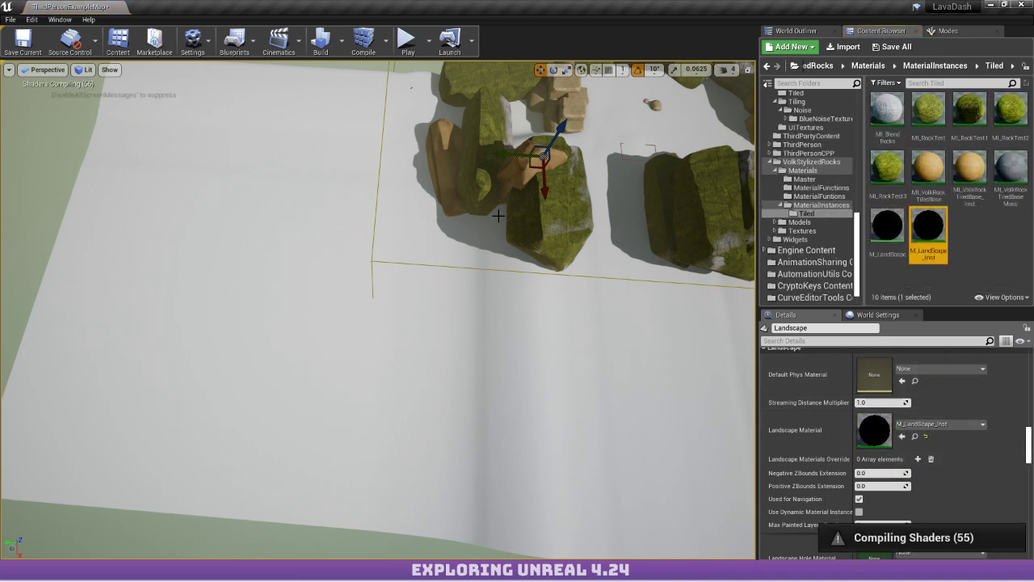
Inspect the grass and dirt transition on the landscape up close with the M_LandScape_Inst material.
{"action": "right_click_drag", "start_coordinate": [380, 323], "coordinate": [452, 218]}
{"action": "key", "text": "w"}
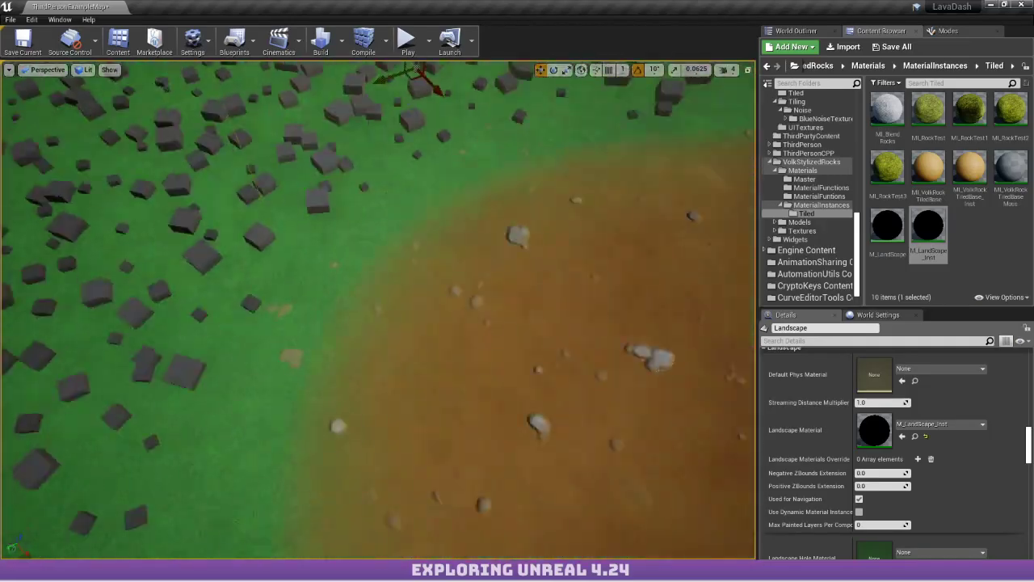
{"action": "right_click_drag", "start_coordinate": [378, 310], "coordinate": [315, 218]}
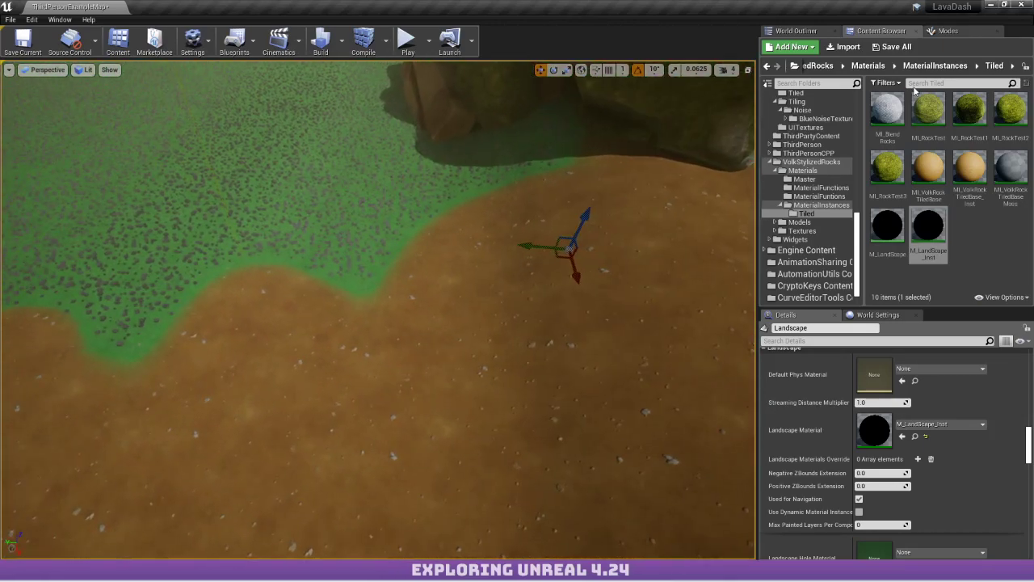
Switch to landscape painting and assign Stone_LayerInfo to the Stone target layer.
{"action": "left_click", "coordinate": [947, 31]}
{"action": "left_click", "coordinate": [888, 30]}
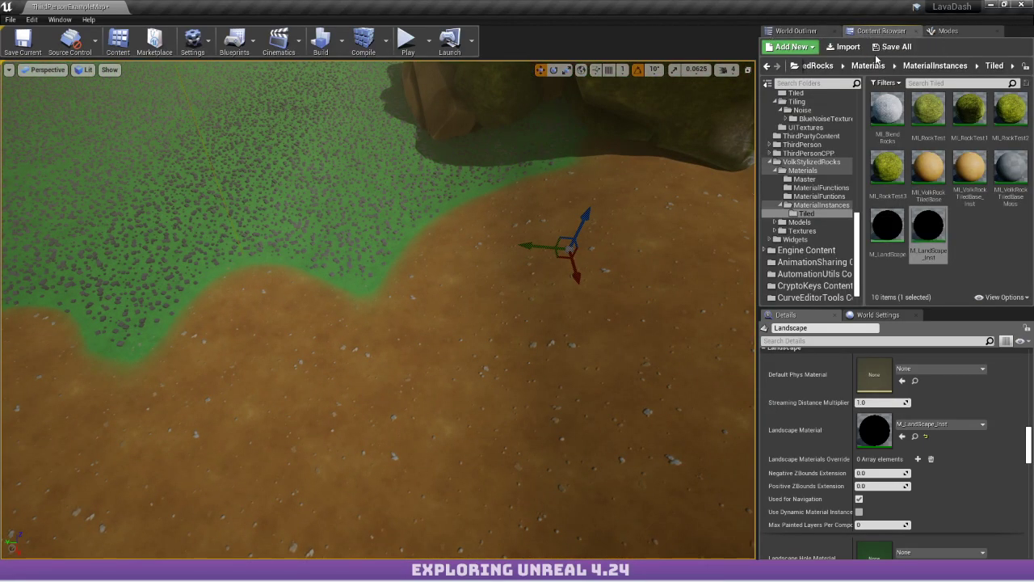
{"action": "left_click", "coordinate": [796, 30]}
{"action": "left_click", "coordinate": [948, 31]}
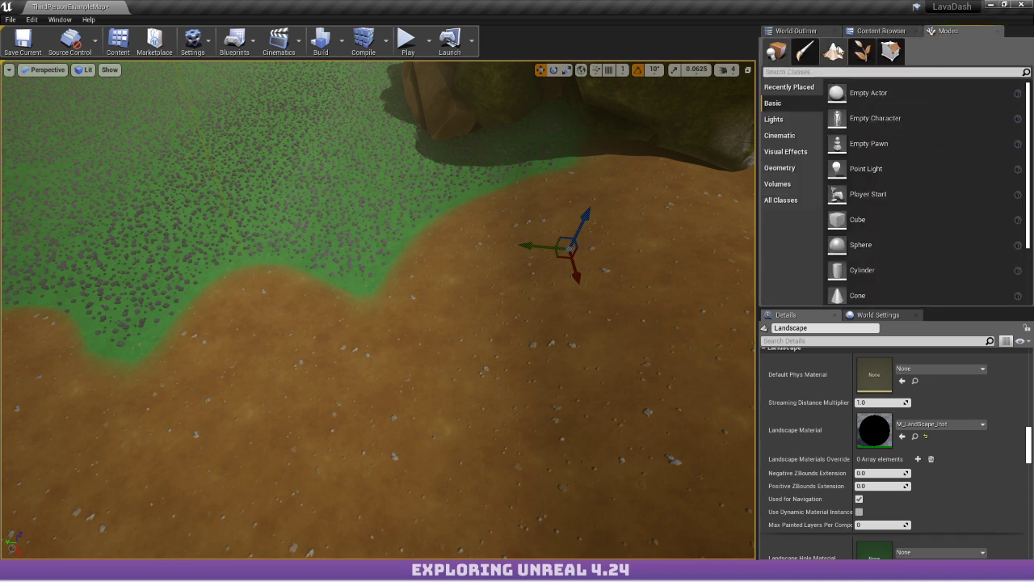
{"action": "left_click", "coordinate": [834, 52]}
{"action": "scroll", "coordinate": [970, 266], "scroll_direction": "down", "scroll_amount": 5}
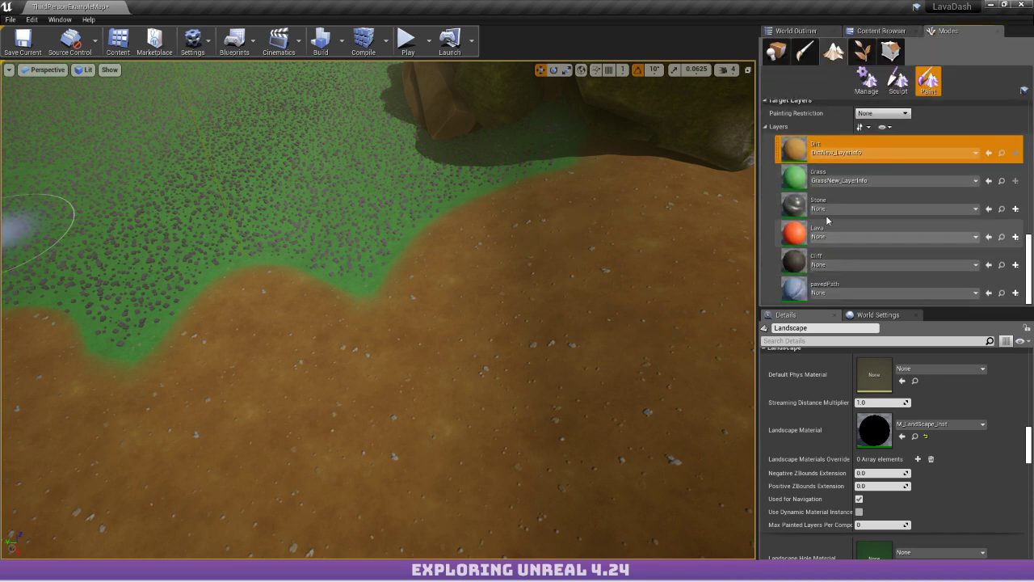
{"action": "left_click", "coordinate": [832, 208]}
{"action": "left_click", "coordinate": [850, 278]}
Assign Lava_LayerInfo to the Lava layer and Cliff_LayerInfo to the Cliff layer.
{"action": "left_click", "coordinate": [833, 237]}
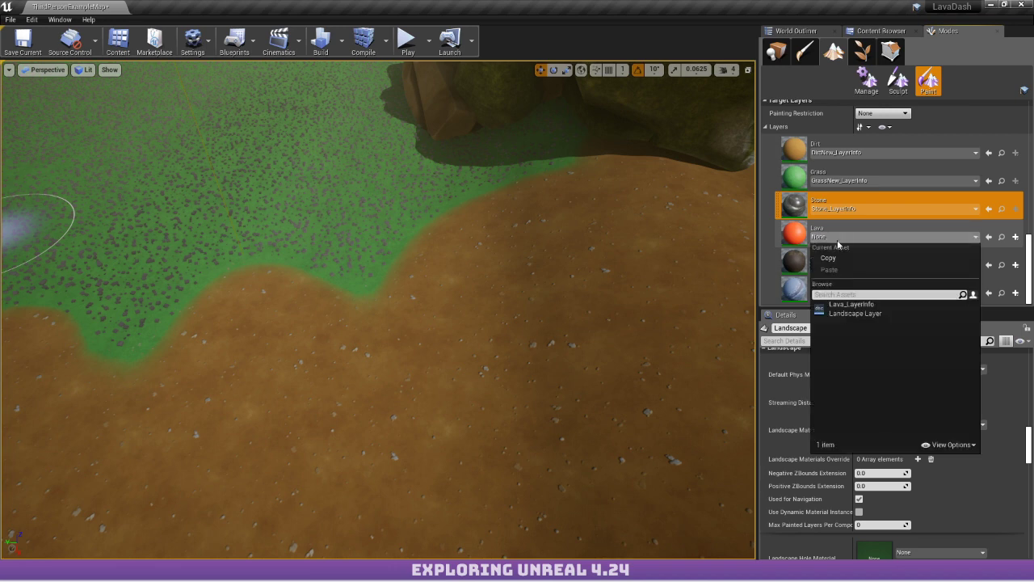
{"action": "left_click", "coordinate": [848, 308]}
{"action": "mouse_move", "coordinate": [734, 222]}
{"action": "right_mouse_down"}
{"action": "mouse_move", "coordinate": [734, 185]}
{"action": "mouse_move", "coordinate": [647, 162]}
{"action": "mouse_move", "coordinate": [734, 221]}
{"action": "right_mouse_up"}
{"action": "left_click", "coordinate": [873, 260]}
{"action": "left_click", "coordinate": [840, 277]}
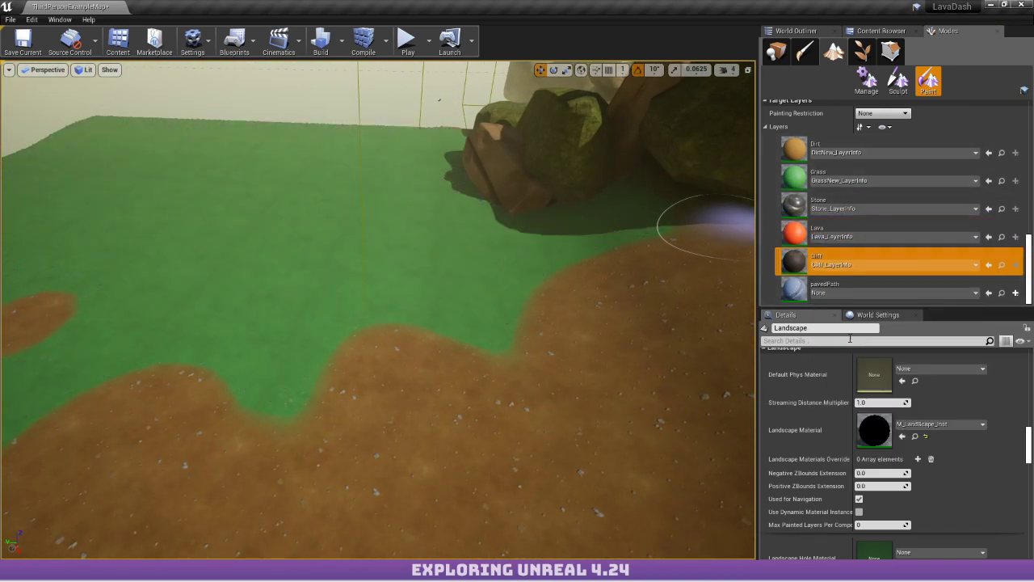
Assign pavedPath_LayerInfo to the pavedPath layer and paint a first spot of Lava on the landscape near the rocks.
{"action": "left_click", "coordinate": [816, 296]}
{"action": "left_click", "coordinate": [851, 363]}
{"action": "left_click", "coordinate": [832, 231]}
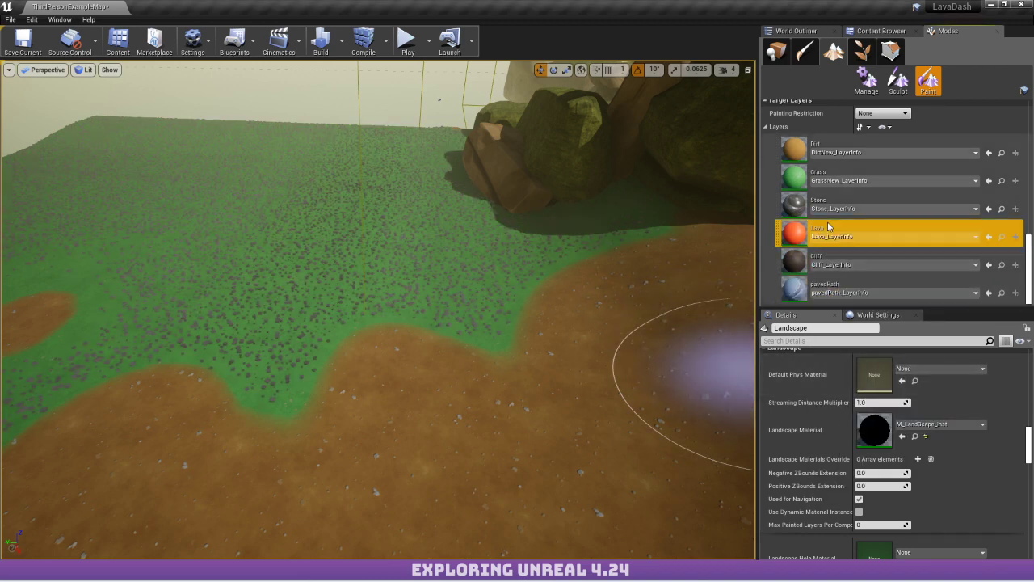
{"action": "left_click", "coordinate": [451, 344]}
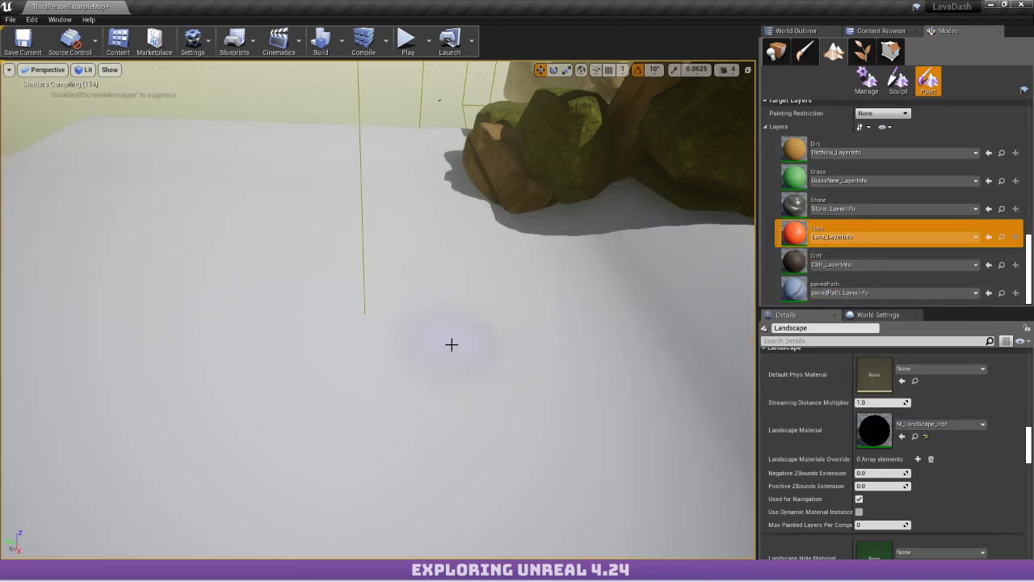
{"action": "mouse_move", "coordinate": [473, 334]}
{"action": "right_mouse_down"}
{"action": "mouse_move", "coordinate": [614, 335]}
{"action": "mouse_move", "coordinate": [557, 364]}
{"action": "mouse_move", "coordinate": [477, 339]}
{"action": "mouse_move", "coordinate": [501, 363]}
{"action": "mouse_move", "coordinate": [477, 396]}
{"action": "mouse_move", "coordinate": [461, 323]}
{"action": "mouse_move", "coordinate": [517, 388]}
{"action": "mouse_move", "coordinate": [525, 355]}
{"action": "mouse_move", "coordinate": [492, 339]}
{"action": "right_mouse_up"}
{"action": "mouse_move", "coordinate": [499, 348]}
{"action": "right_mouse_down"}
{"action": "mouse_move", "coordinate": [517, 452]}
{"action": "mouse_move", "coordinate": [499, 464]}
{"action": "right_mouse_up"}
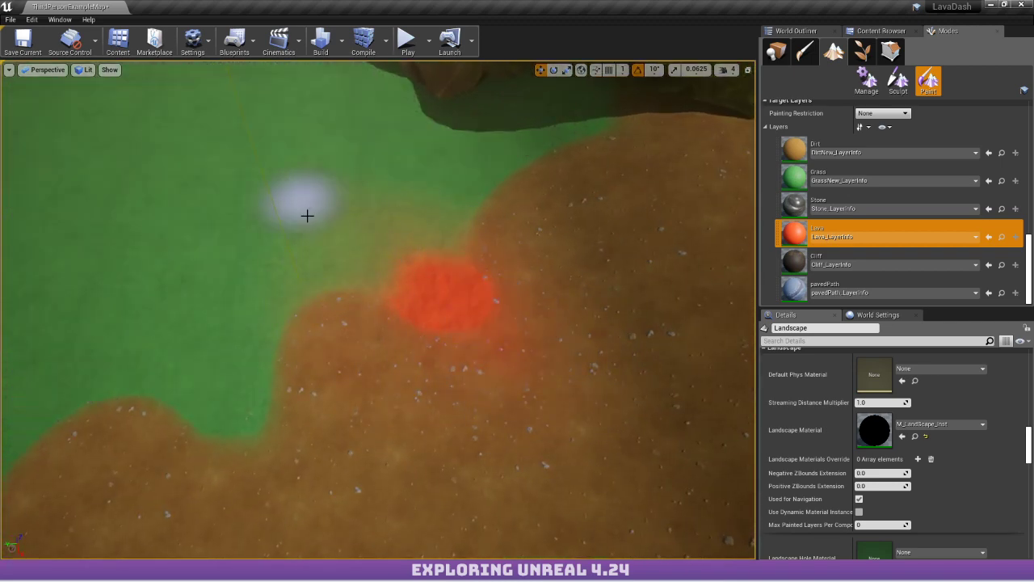
Adjust the paint tool strength and paint a large Lava patch across the grass and dirt beside the rocks.
{"action": "scroll", "coordinate": [872, 187], "scroll_direction": "up", "scroll_amount": 5}
{"action": "left_click_drag", "start_coordinate": [865, 179], "coordinate": [886, 179]}
{"action": "mouse_move", "coordinate": [464, 296]}
{"action": "left_mouse_down"}
{"action": "mouse_move", "coordinate": [509, 358]}
{"action": "mouse_move", "coordinate": [315, 120]}
{"action": "mouse_move", "coordinate": [185, 175]}
{"action": "mouse_move", "coordinate": [201, 118]}
{"action": "mouse_move", "coordinate": [316, 217]}
{"action": "mouse_move", "coordinate": [380, 234]}
{"action": "mouse_move", "coordinate": [318, 189]}
{"action": "mouse_move", "coordinate": [318, 154]}
{"action": "mouse_move", "coordinate": [221, 134]}
{"action": "mouse_move", "coordinate": [246, 265]}
{"action": "mouse_move", "coordinate": [203, 215]}
{"action": "mouse_move", "coordinate": [267, 291]}
{"action": "mouse_move", "coordinate": [194, 104]}
{"action": "mouse_move", "coordinate": [435, 168]}
{"action": "mouse_move", "coordinate": [310, 81]}
{"action": "mouse_move", "coordinate": [558, 215]}
{"action": "mouse_move", "coordinate": [452, 134]}
{"action": "mouse_move", "coordinate": [595, 231]}
{"action": "mouse_move", "coordinate": [616, 416]}
{"action": "mouse_move", "coordinate": [622, 282]}
{"action": "mouse_move", "coordinate": [584, 324]}
{"action": "left_mouse_up"}
{"action": "mouse_move", "coordinate": [538, 197]}
{"action": "right_mouse_down"}
{"action": "mouse_move", "coordinate": [646, 197]}
{"action": "mouse_move", "coordinate": [538, 162]}
{"action": "mouse_move", "coordinate": [558, 194]}
{"action": "mouse_move", "coordinate": [574, 184]}
{"action": "mouse_move", "coordinate": [573, 146]}
{"action": "mouse_move", "coordinate": [558, 178]}
{"action": "right_mouse_up"}
{"action": "key", "text": "s"}
{"action": "scroll", "coordinate": [832, 228], "scroll_direction": "down", "scroll_amount": 3}
{"action": "scroll", "coordinate": [832, 228], "scroll_direction": "down", "scroll_amount": 2}
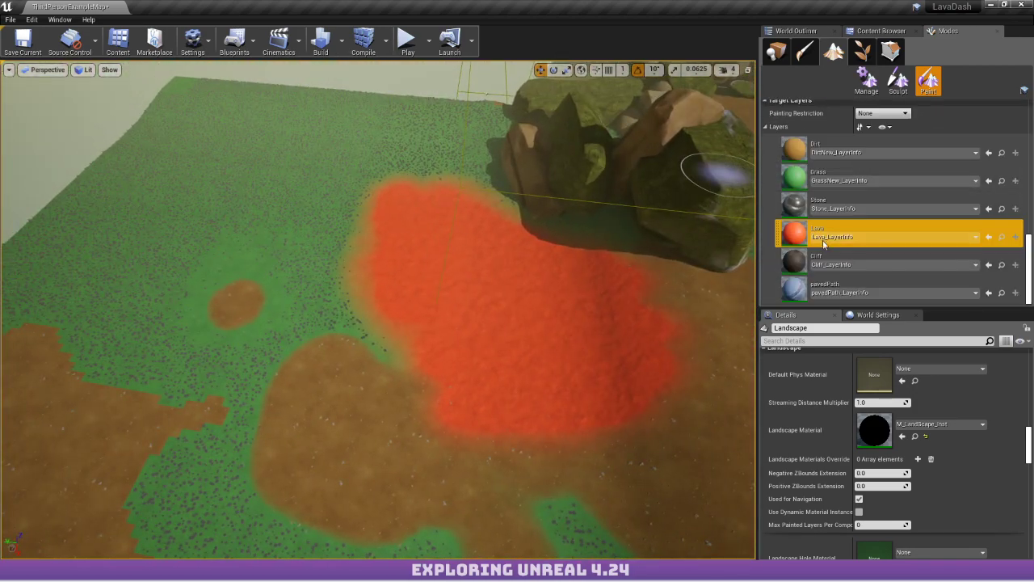
Paint the Stone layer around and across the Lava patch beside the rocks.
{"action": "left_click", "coordinate": [832, 203]}
{"action": "left_click", "coordinate": [524, 220]}
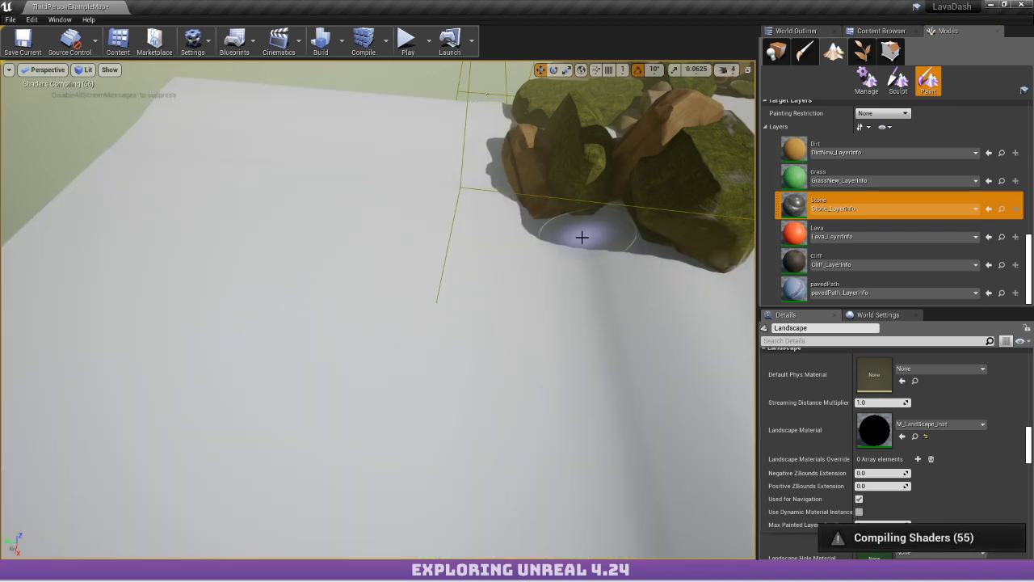
{"action": "mouse_move", "coordinate": [540, 235]}
{"action": "right_mouse_down"}
{"action": "mouse_move", "coordinate": [541, 267]}
{"action": "mouse_move", "coordinate": [613, 315]}
{"action": "mouse_move", "coordinate": [565, 267]}
{"action": "right_mouse_up"}
{"action": "mouse_move", "coordinate": [387, 187]}
{"action": "left_mouse_down"}
{"action": "mouse_move", "coordinate": [380, 196]}
{"action": "mouse_move", "coordinate": [287, 134]}
{"action": "mouse_move", "coordinate": [293, 198]}
{"action": "mouse_move", "coordinate": [350, 131]}
{"action": "mouse_move", "coordinate": [444, 210]}
{"action": "mouse_move", "coordinate": [314, 209]}
{"action": "mouse_move", "coordinate": [323, 248]}
{"action": "mouse_move", "coordinate": [418, 208]}
{"action": "mouse_move", "coordinate": [283, 254]}
{"action": "mouse_move", "coordinate": [471, 276]}
{"action": "mouse_move", "coordinate": [422, 237]}
{"action": "mouse_move", "coordinate": [598, 291]}
{"action": "left_mouse_up"}
Paint a small spot of Stone on the open grass away from the Lava patch.
{"action": "mouse_move", "coordinate": [716, 295]}
{"action": "right_mouse_down"}
{"action": "mouse_move", "coordinate": [751, 283]}
{"action": "mouse_move", "coordinate": [719, 259]}
{"action": "mouse_move", "coordinate": [703, 266]}
{"action": "mouse_move", "coordinate": [687, 226]}
{"action": "mouse_move", "coordinate": [663, 274]}
{"action": "mouse_move", "coordinate": [630, 251]}
{"action": "mouse_move", "coordinate": [410, 261]}
{"action": "right_mouse_up"}
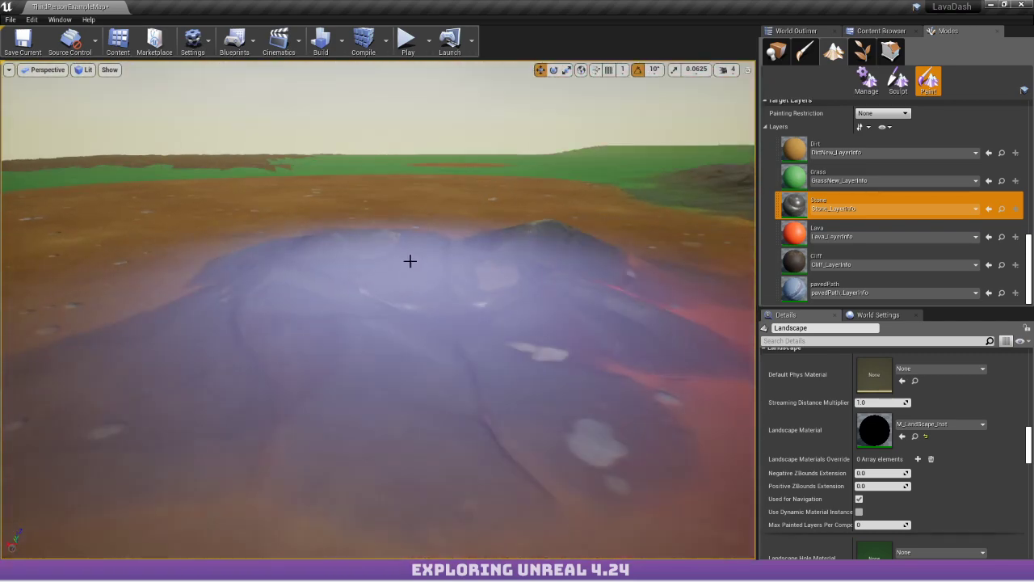
{"action": "right_click_drag", "start_coordinate": [365, 158], "coordinate": [433, 227]}
{"action": "scroll", "coordinate": [862, 202], "scroll_direction": "up", "scroll_amount": 5}
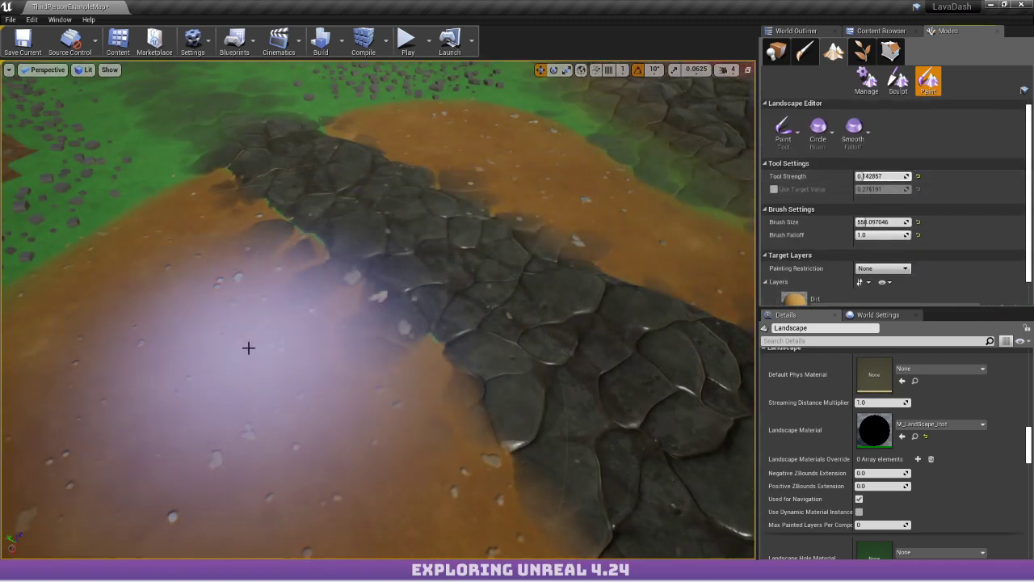
{"action": "mouse_move", "coordinate": [402, 166]}
{"action": "right_mouse_down"}
{"action": "mouse_move", "coordinate": [402, 89]}
{"action": "mouse_move", "coordinate": [401, 165]}
{"action": "right_mouse_up"}
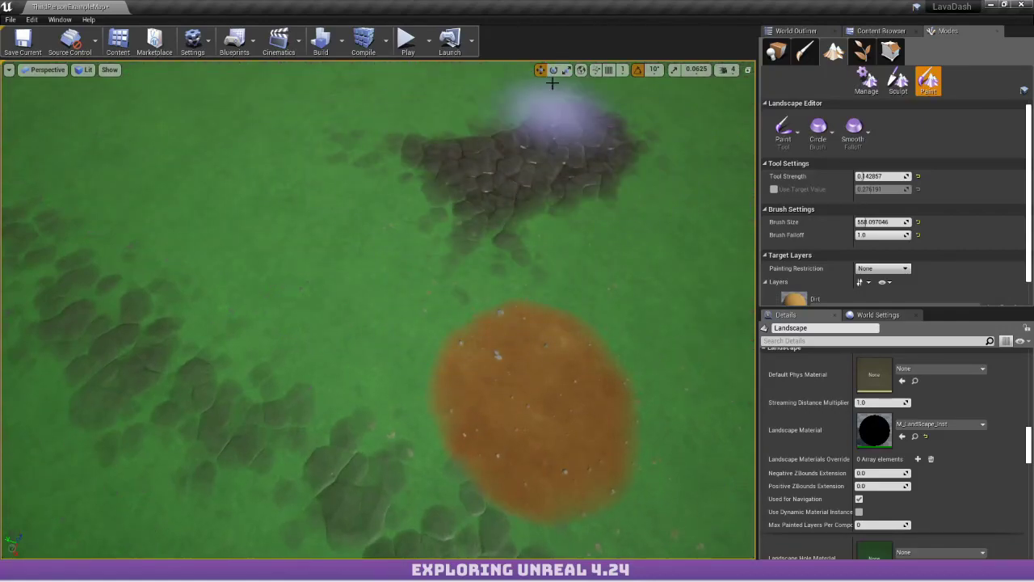
{"action": "right_click_drag", "start_coordinate": [552, 83], "coordinate": [297, 189]}
{"action": "key", "text": "w"}
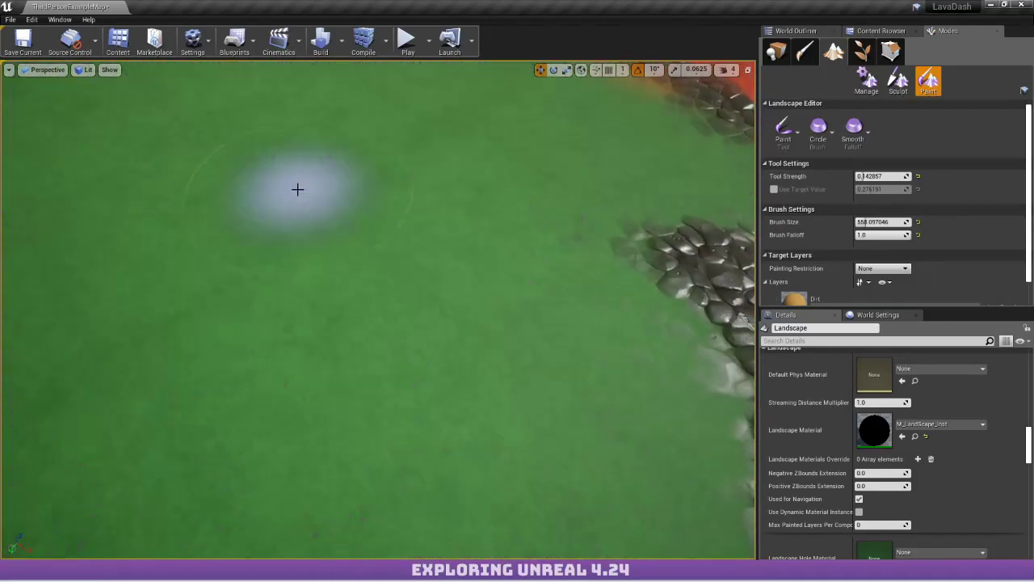
{"action": "left_click_drag", "start_coordinate": [309, 245], "coordinate": [316, 251]}
Examine how the painted Stone blends into the grass, both up close and from a distance.
{"action": "right_click_drag", "start_coordinate": [189, 108], "coordinate": [121, 40]}
{"action": "key", "text": "w"}
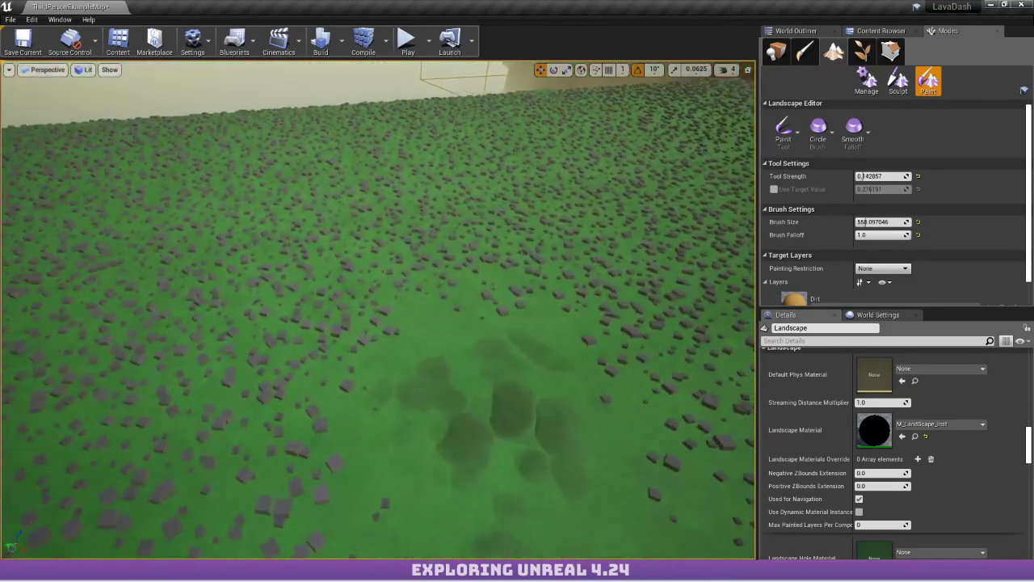
{"action": "key", "text": "w"}
{"action": "mouse_move", "coordinate": [378, 309]}
{"action": "right_mouse_down"}
{"action": "mouse_move", "coordinate": [378, 364]}
{"action": "mouse_move", "coordinate": [355, 339]}
{"action": "mouse_move", "coordinate": [404, 380]}
{"action": "mouse_move", "coordinate": [347, 388]}
{"action": "mouse_move", "coordinate": [453, 371]}
{"action": "mouse_move", "coordinate": [444, 274]}
{"action": "mouse_move", "coordinate": [570, 266]}
{"action": "mouse_move", "coordinate": [525, 246]}
{"action": "mouse_move", "coordinate": [525, 315]}
{"action": "mouse_move", "coordinate": [513, 307]}
{"action": "mouse_move", "coordinate": [404, 324]}
{"action": "mouse_move", "coordinate": [376, 146]}
{"action": "right_mouse_up"}
{"action": "key", "text": "s"}
{"action": "key", "text": "s"}
{"action": "key", "text": "d"}
{"action": "key", "text": "w"}
{"action": "key", "text": "w"}
{"action": "key", "text": "s"}
{"action": "key", "text": "s"}
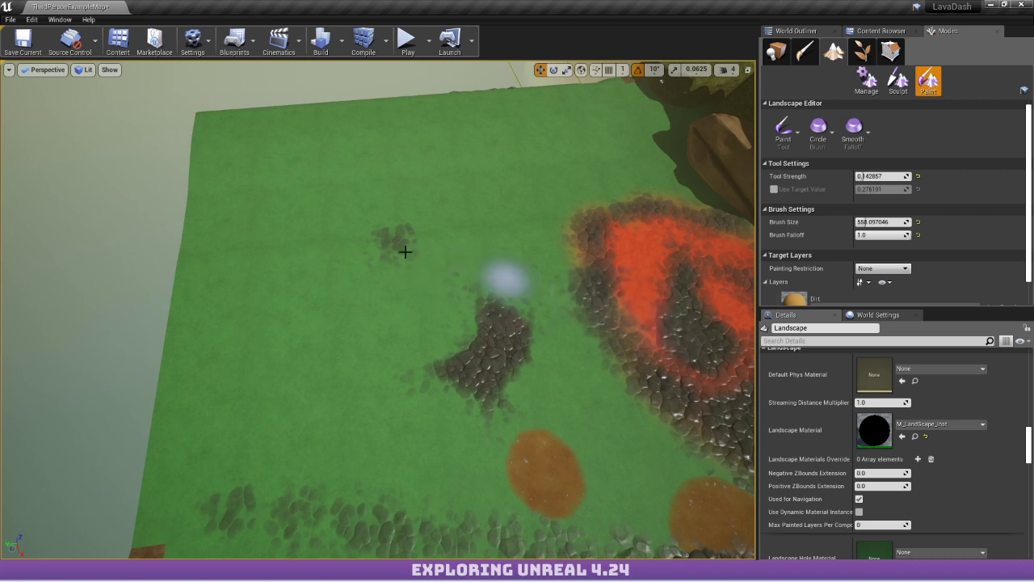
Set the tool strength to 1.0 and paint Stone broadly over the grass and the Lava patch.
{"action": "left_click", "coordinate": [880, 176]}
{"action": "type", "text": "1"}
{"action": "key", "text": "Return"}
{"action": "mouse_move", "coordinate": [622, 210]}
{"action": "left_mouse_down"}
{"action": "mouse_move", "coordinate": [255, 226]}
{"action": "mouse_move", "coordinate": [433, 351]}
{"action": "mouse_move", "coordinate": [369, 134]}
{"action": "mouse_move", "coordinate": [516, 228]}
{"action": "mouse_move", "coordinate": [367, 258]}
{"action": "left_mouse_up"}
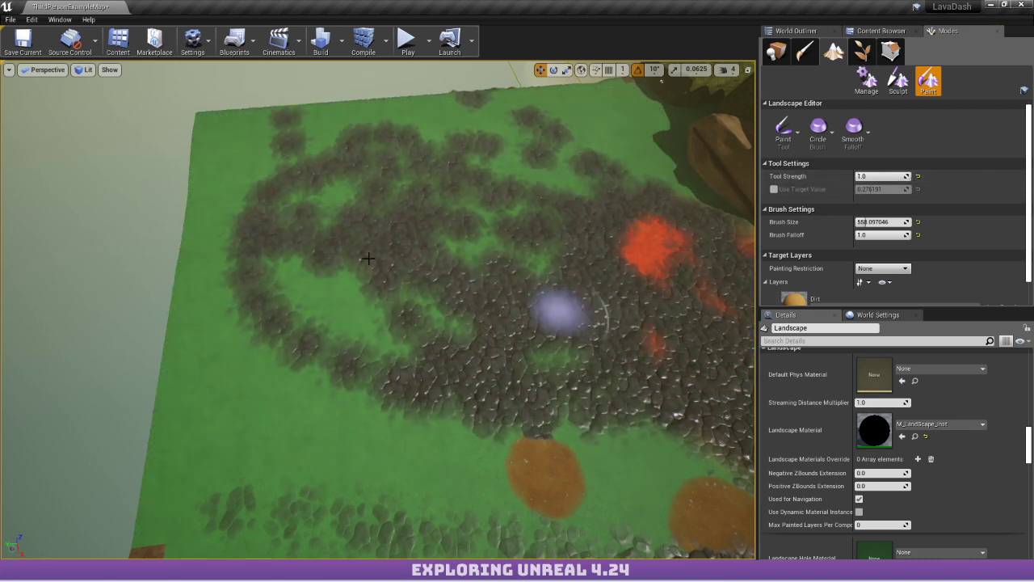
Save only the LandScape_Aphixe material and its LandScape_Aphixe_Inst instance, excluding the map and the layer info assets.
{"action": "key", "text": "ctrl+shift+s"}
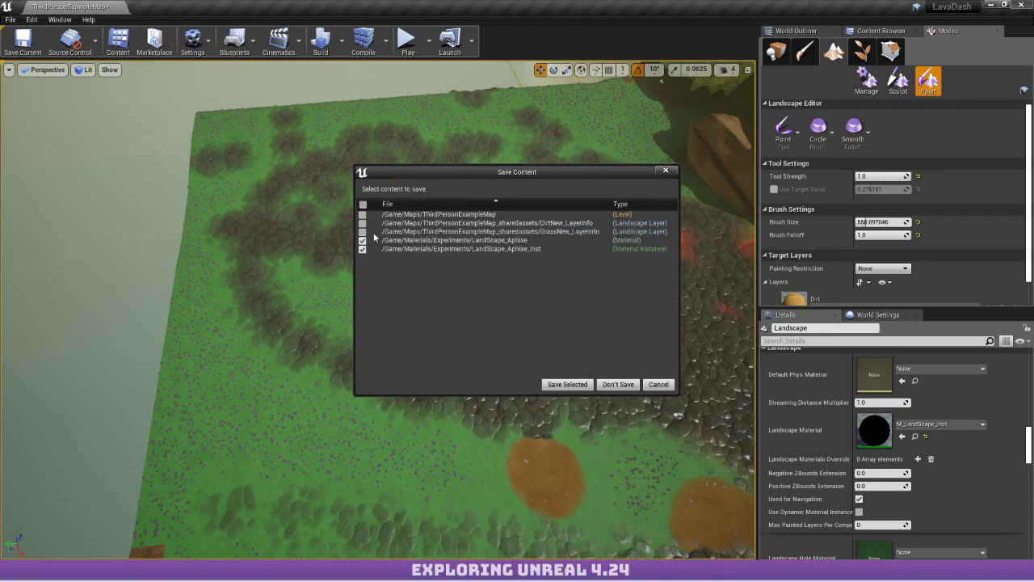
{"action": "left_click", "coordinate": [567, 383]}
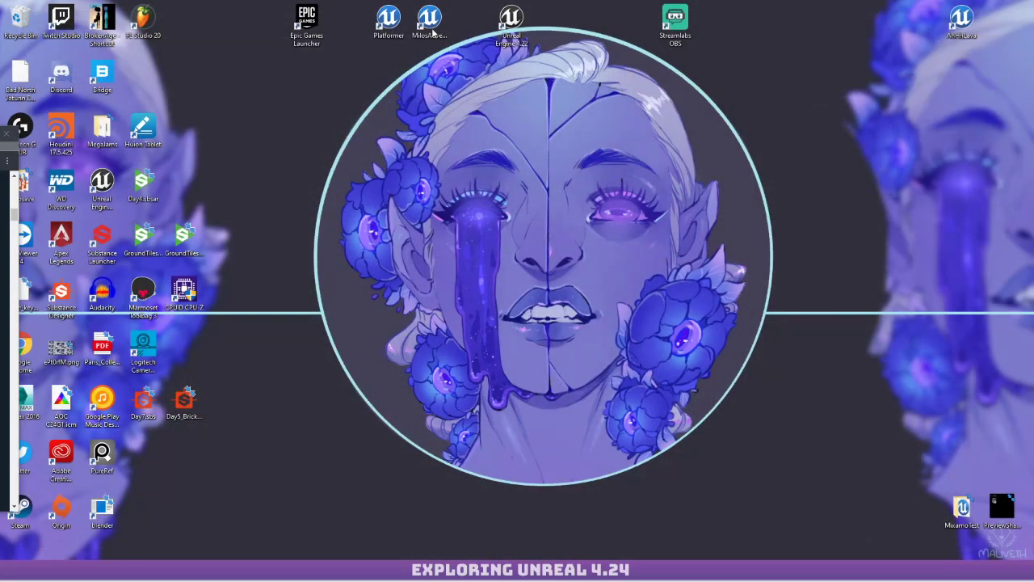
Relaunch the LavaDash project from the desktop and bring its content assets into view.
{"action": "left_click", "coordinate": [431, 25]}
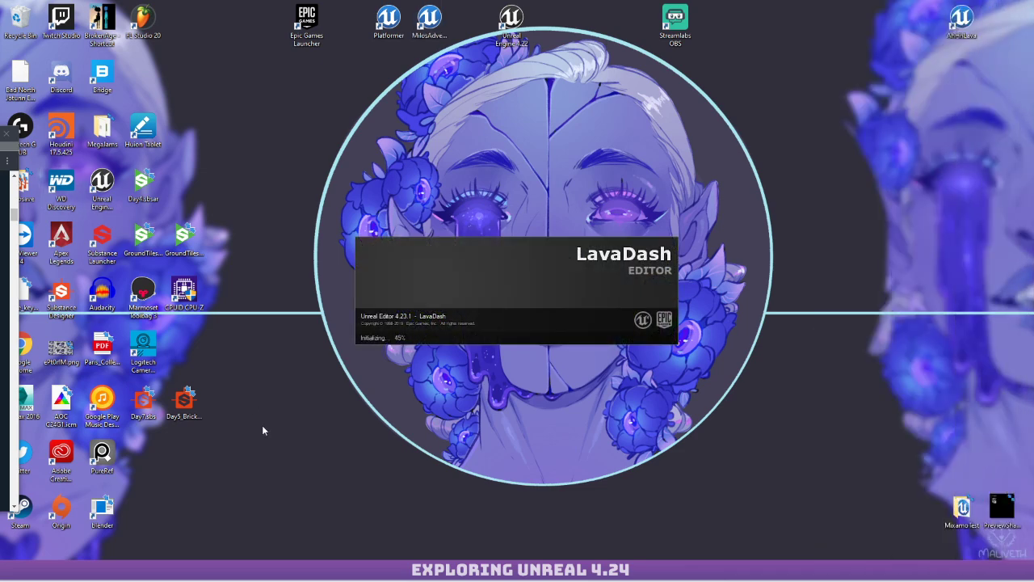
{"action": "mouse_move", "coordinate": [121, 572]}
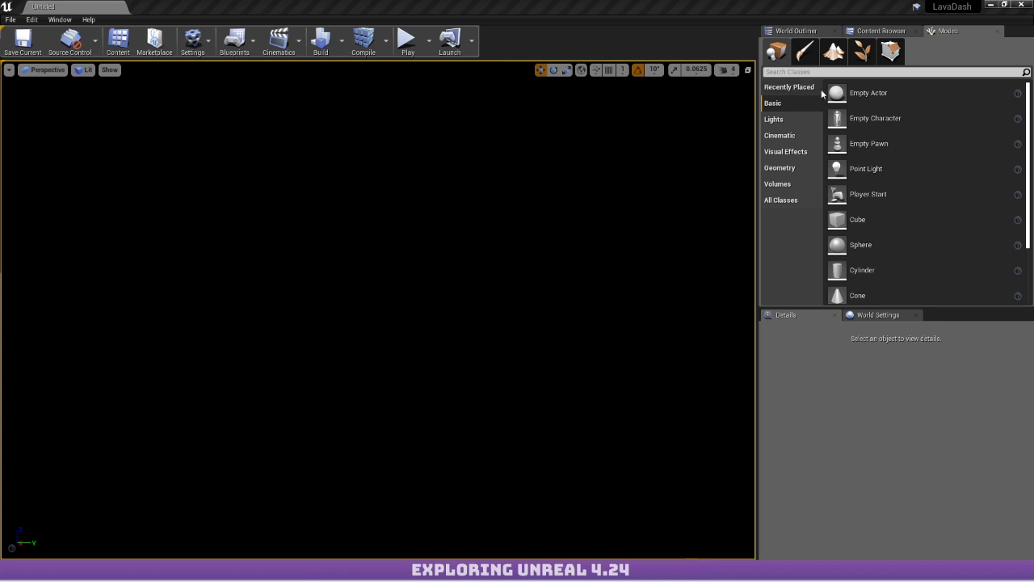
{"action": "left_click", "coordinate": [878, 32]}
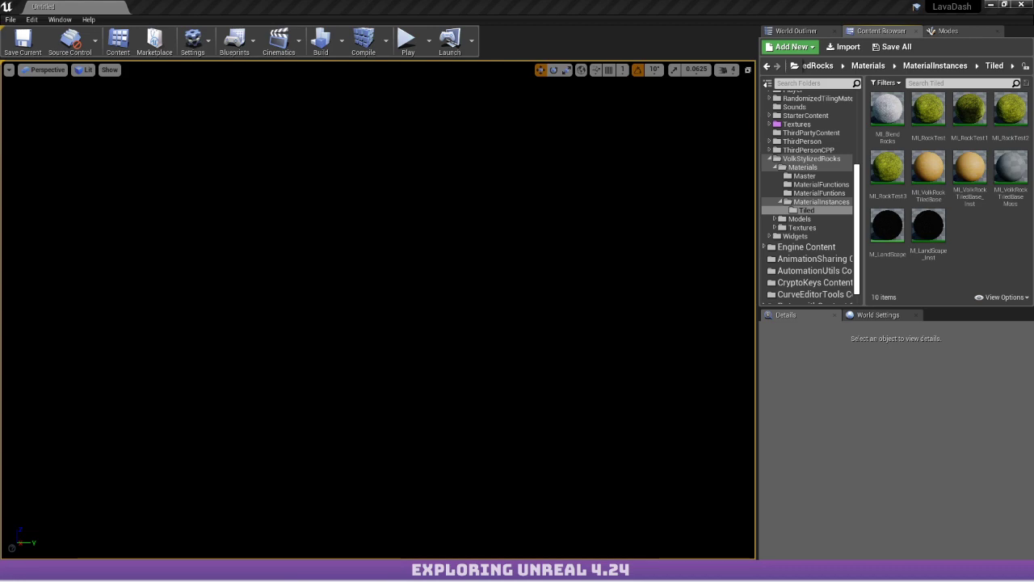
{"action": "mouse_move", "coordinate": [42, 528]}
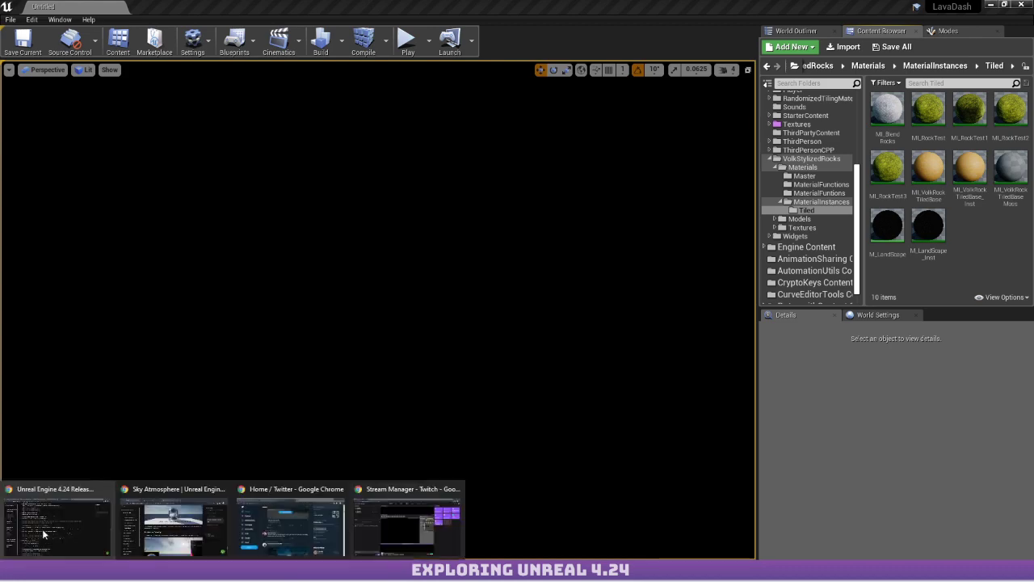
{"action": "mouse_move", "coordinate": [271, 511]}
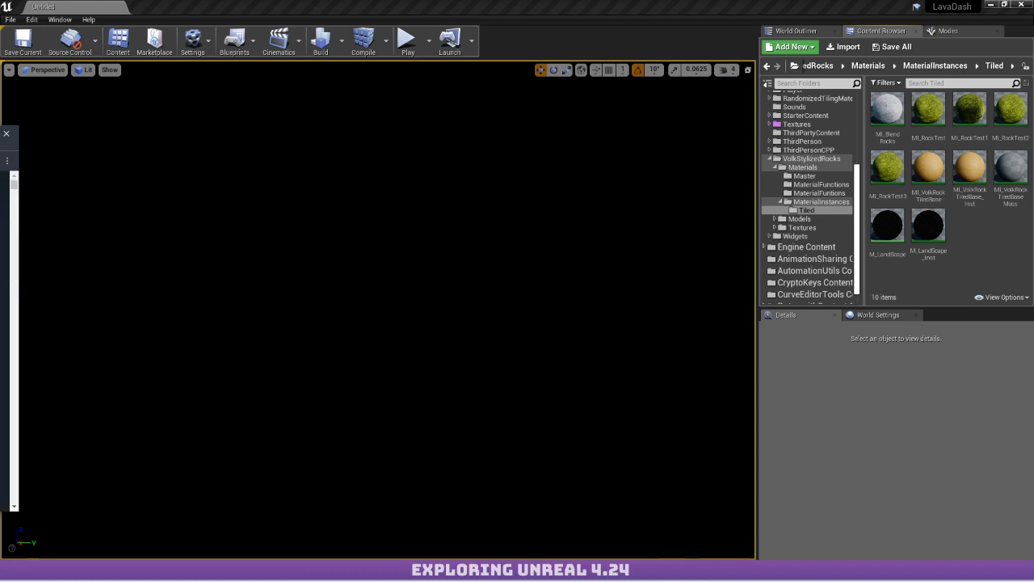
{"action": "key", "text": "alt+Tab"}
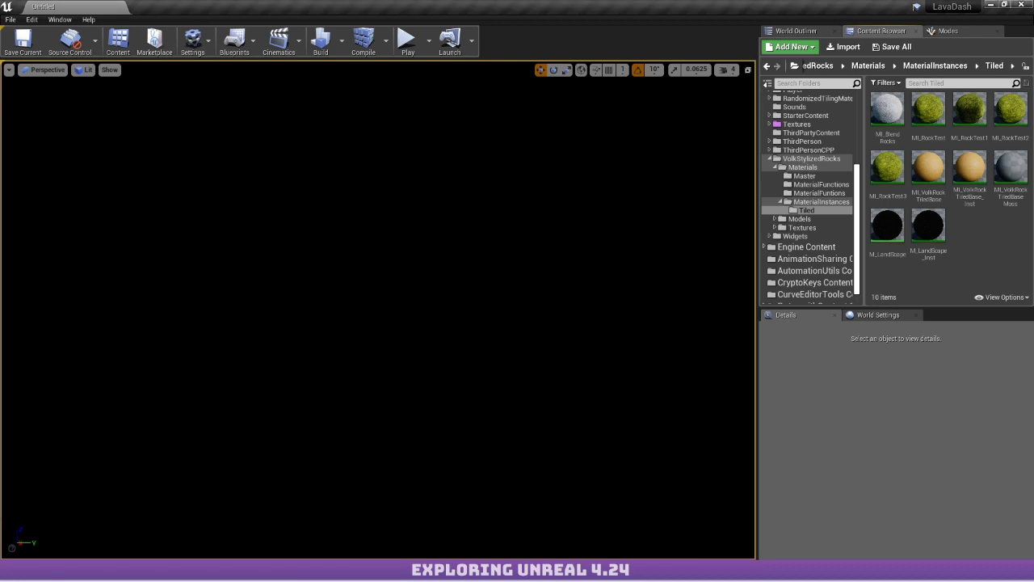